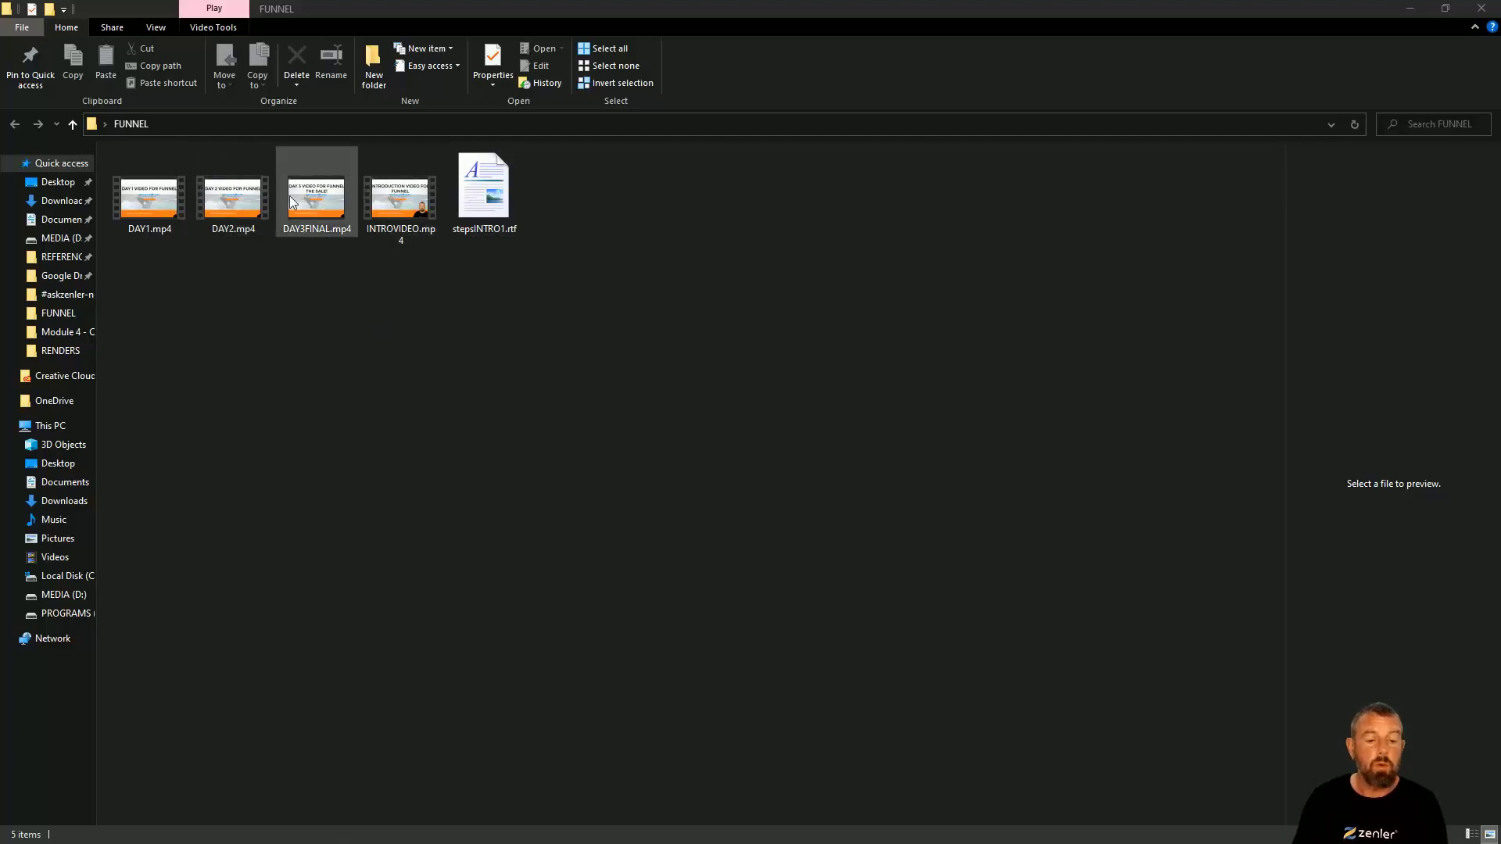
# Open stepsINTRO1.rtf from the FUNNEL folder and place its restored window beside the video files.
pyautogui.click(485, 197)
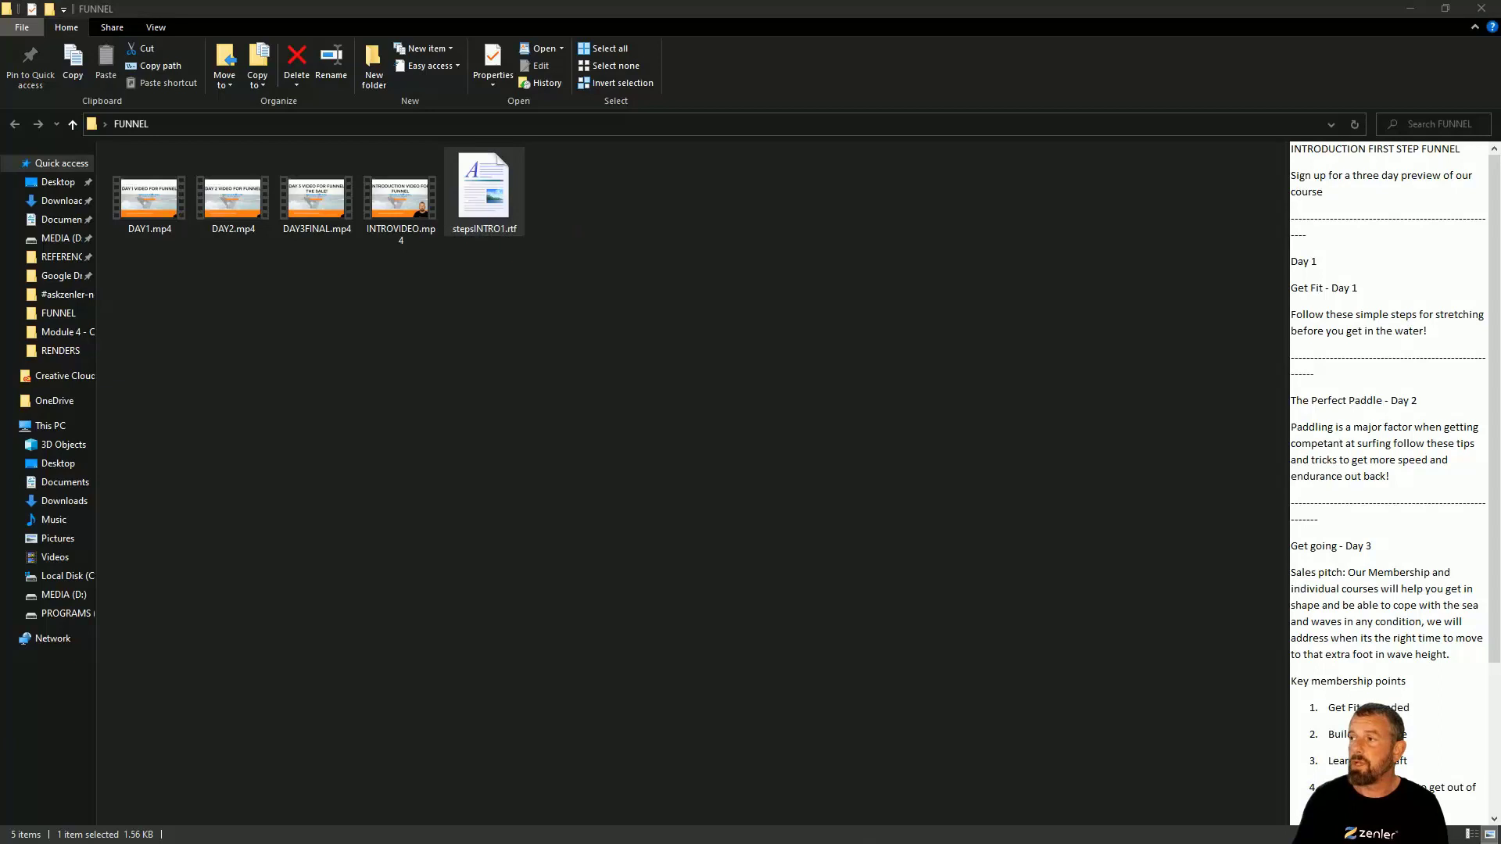
pyautogui.press('Return')
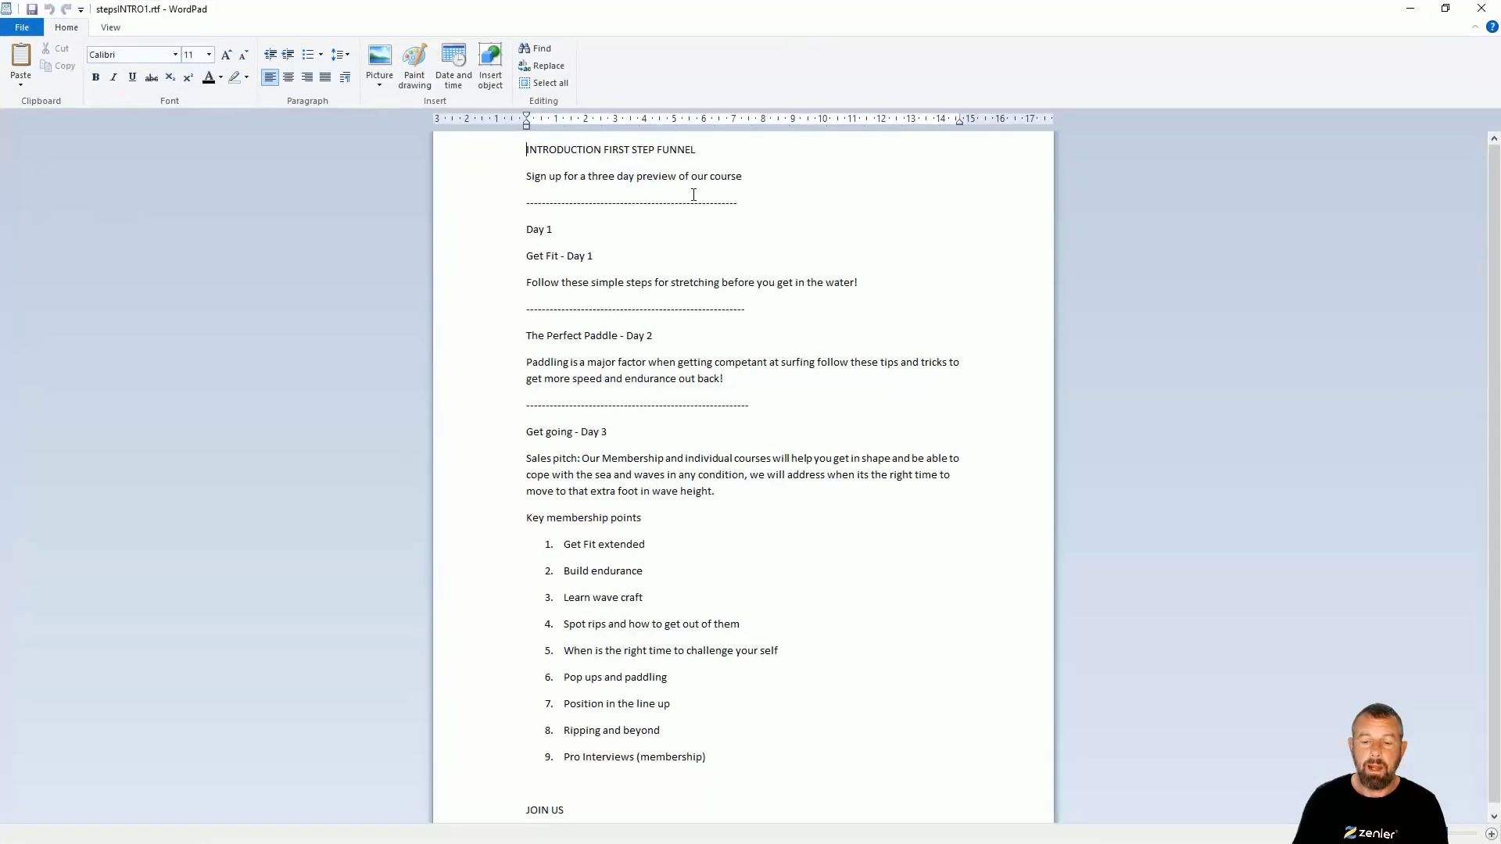
pyautogui.click(520, 151)
pyautogui.click(582, 176)
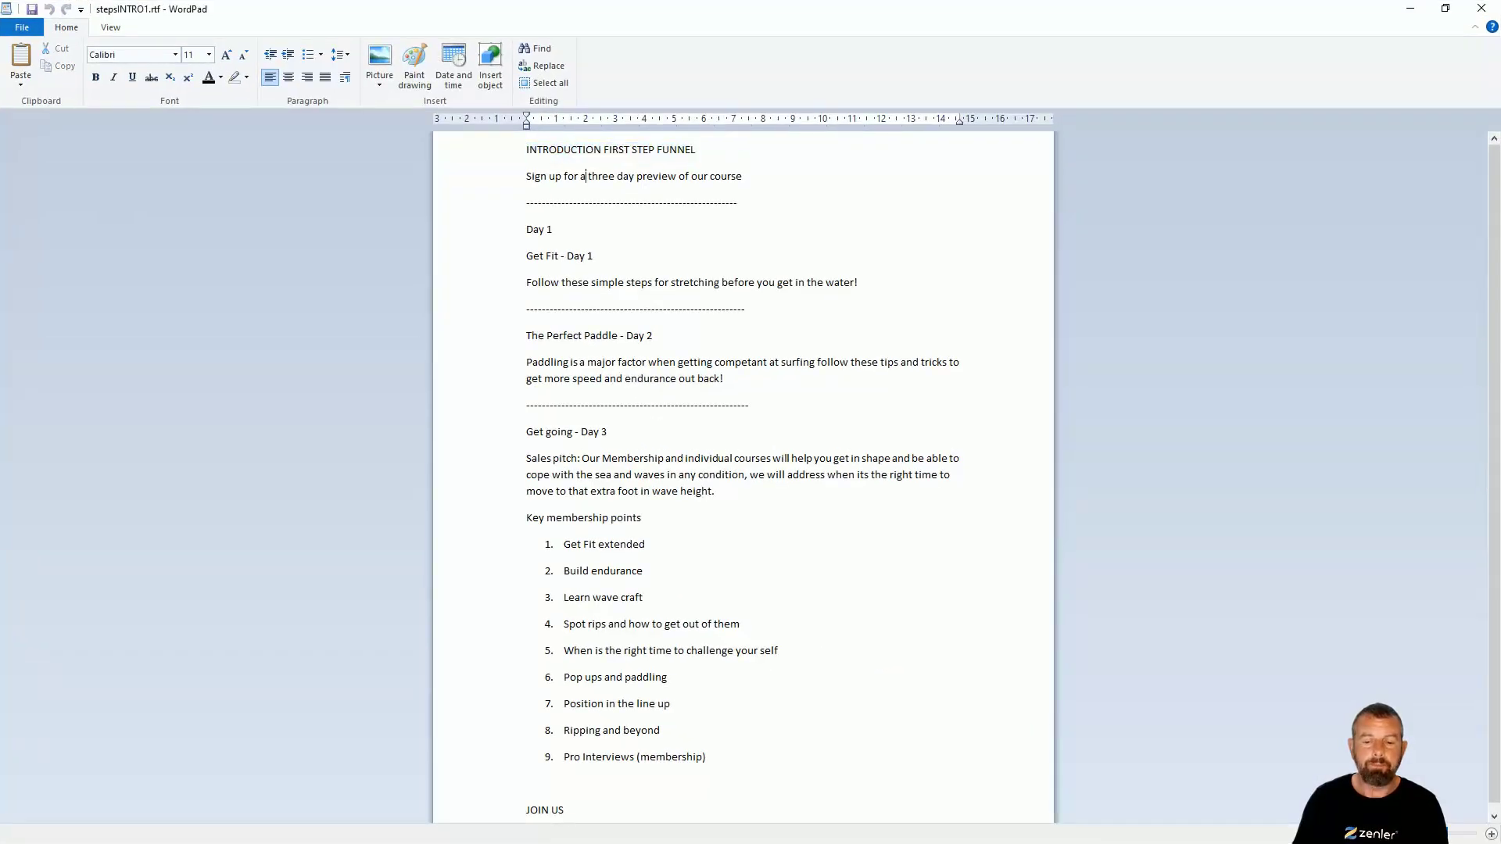
pyautogui.moveTo(752, 177); pyautogui.dragTo(525, 149)
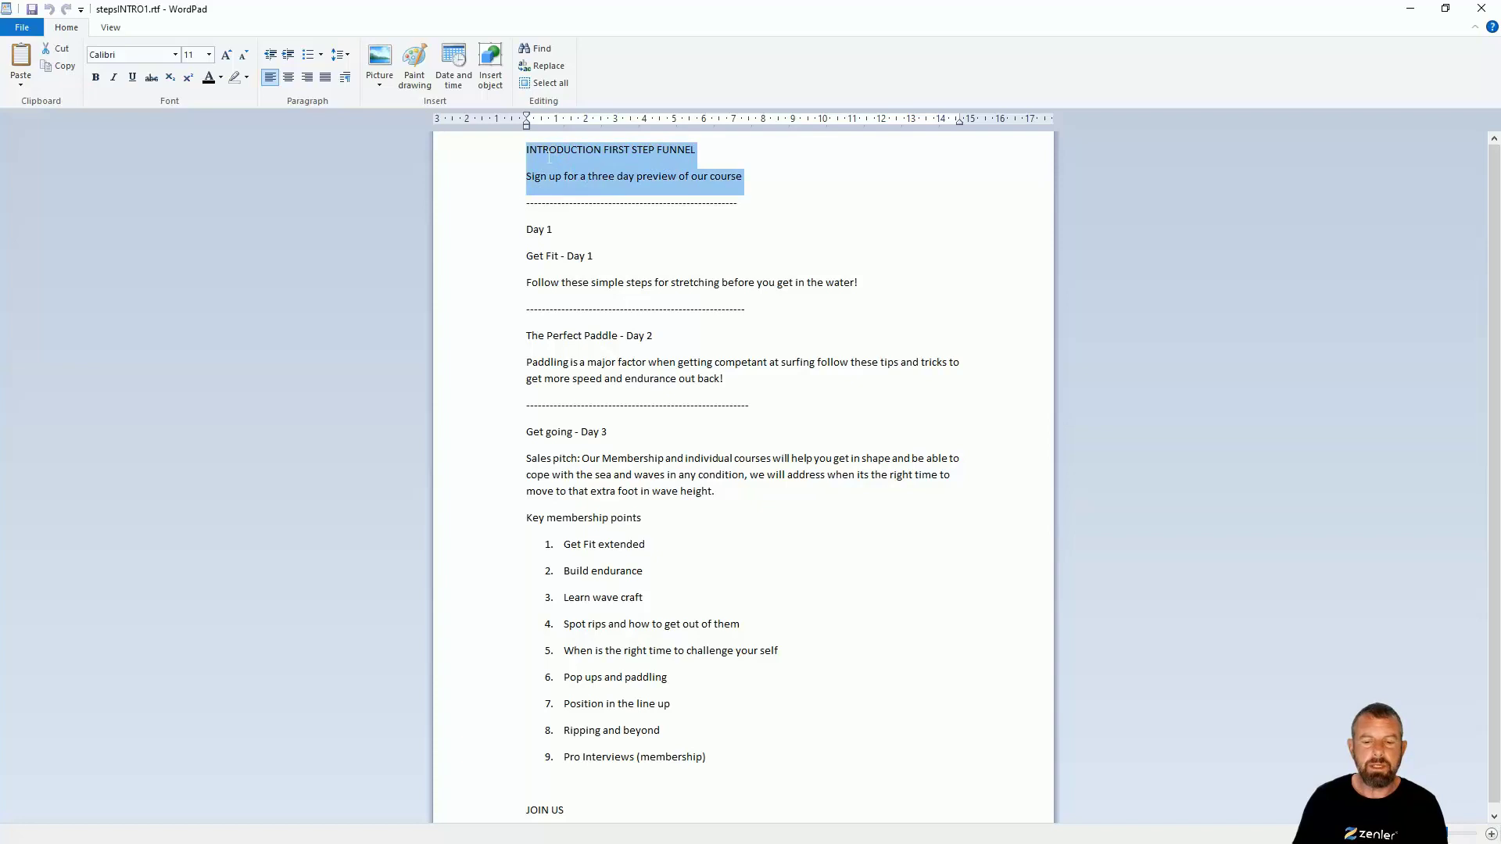
pyautogui.click(1445, 10)
pyautogui.moveTo(617, 29); pyautogui.dragTo(845, 36)
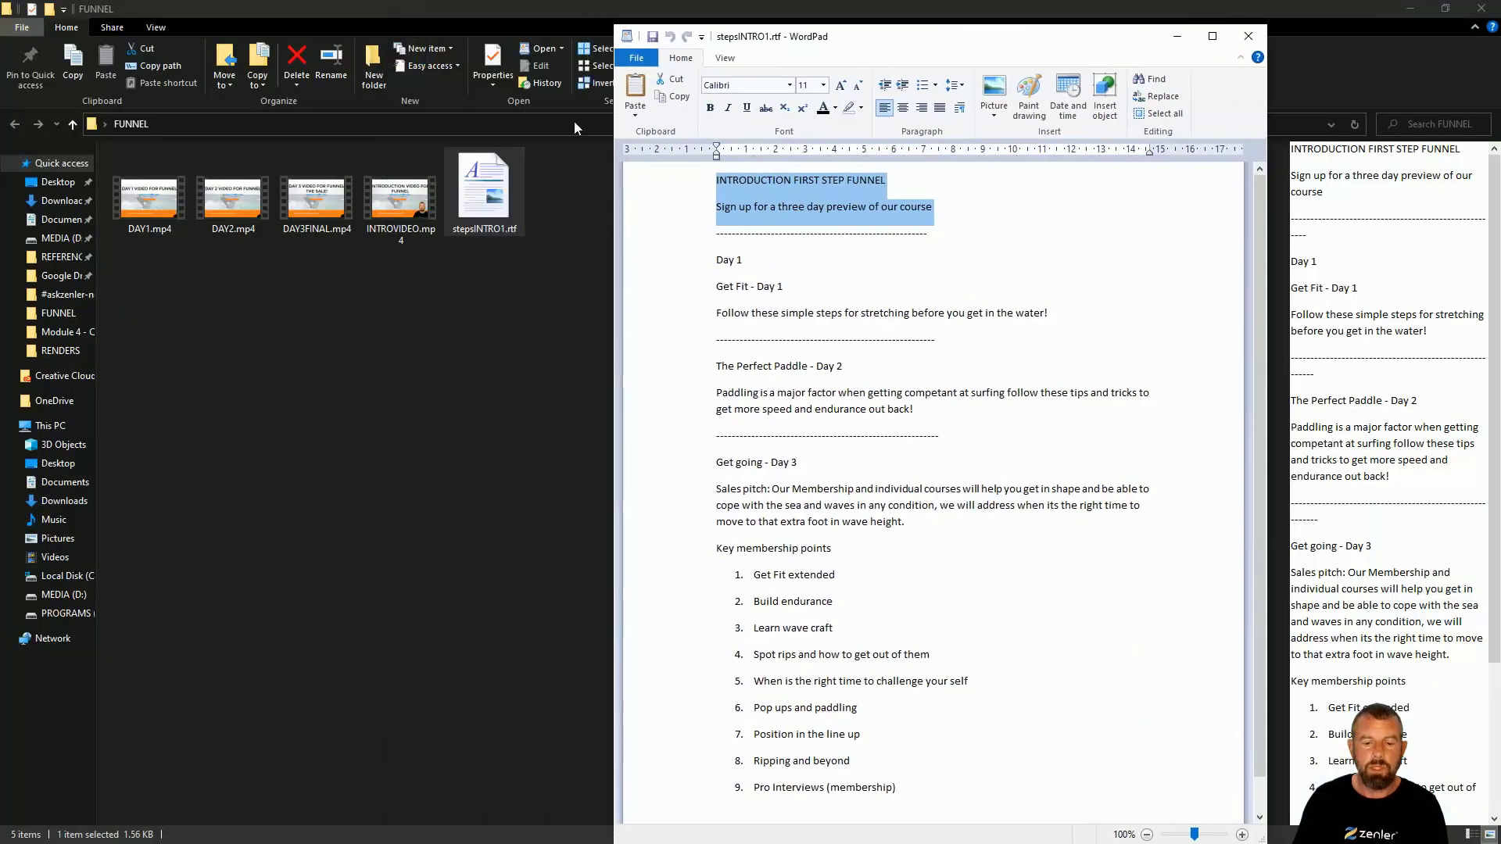
# Read through the Day 1, Day 2 and Day 3 texts and the sales pitch in the funnel notes.
pyautogui.moveTo(718, 270); pyautogui.dragTo(1010, 315)
pyautogui.moveTo(736, 366); pyautogui.dragTo(843, 367)
pyautogui.moveTo(761, 392); pyautogui.dragTo(811, 434)
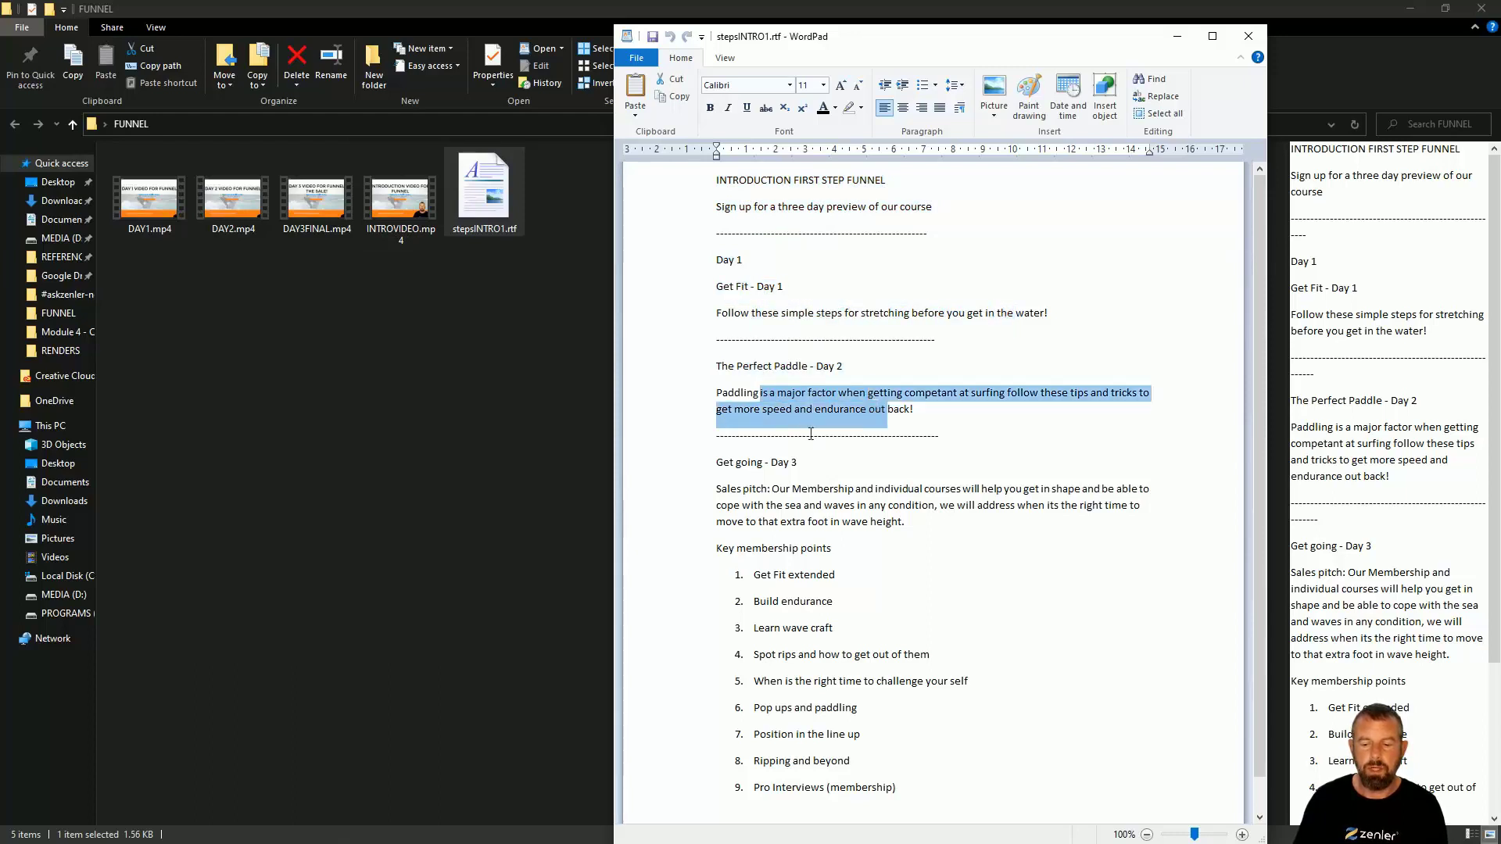
pyautogui.moveTo(731, 467); pyautogui.dragTo(830, 472)
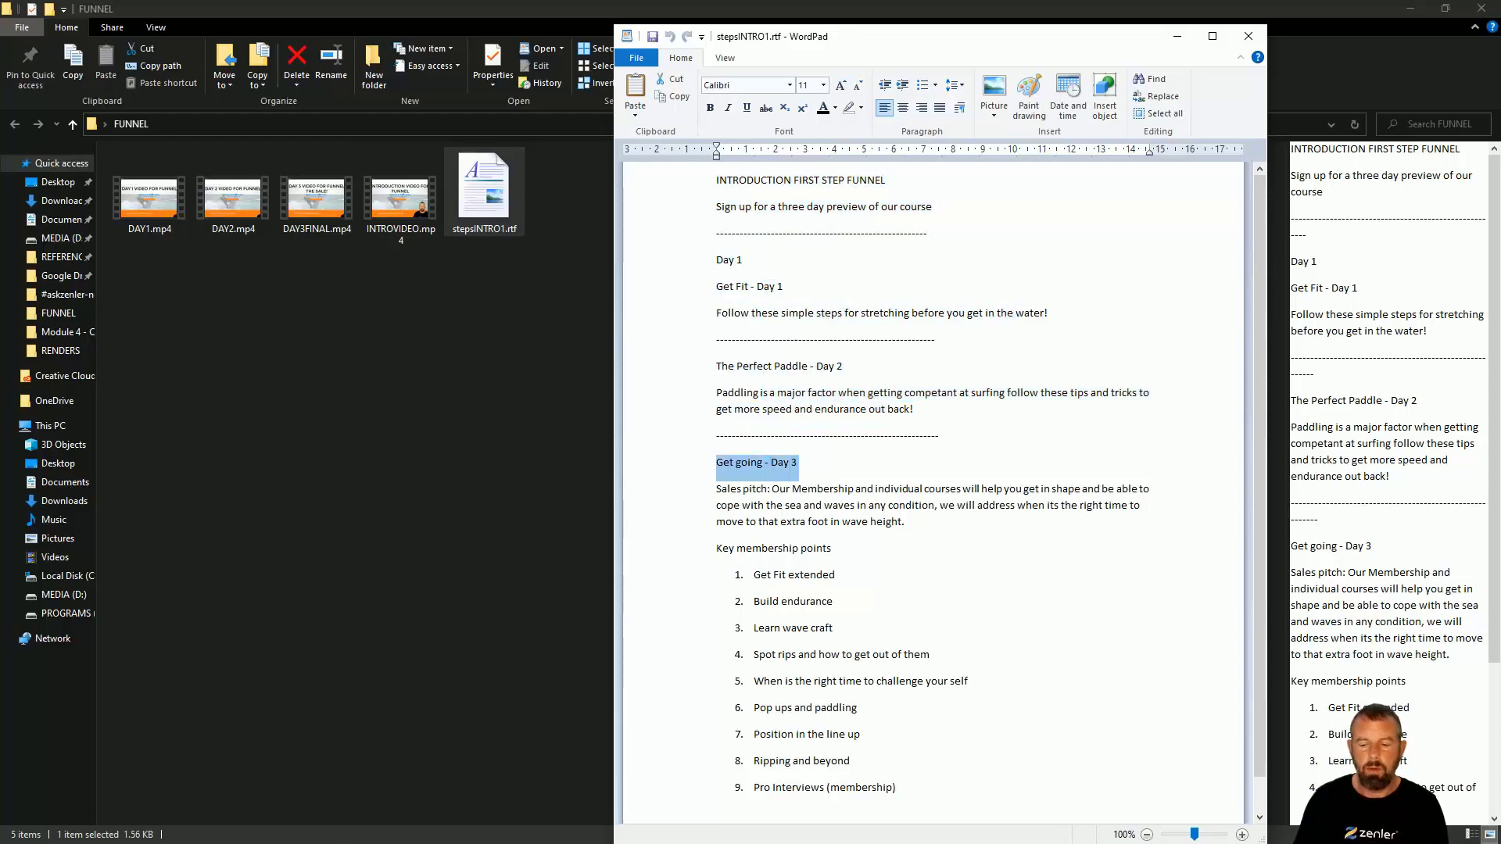
pyautogui.click(746, 493)
pyautogui.moveTo(732, 489); pyautogui.dragTo(903, 533)
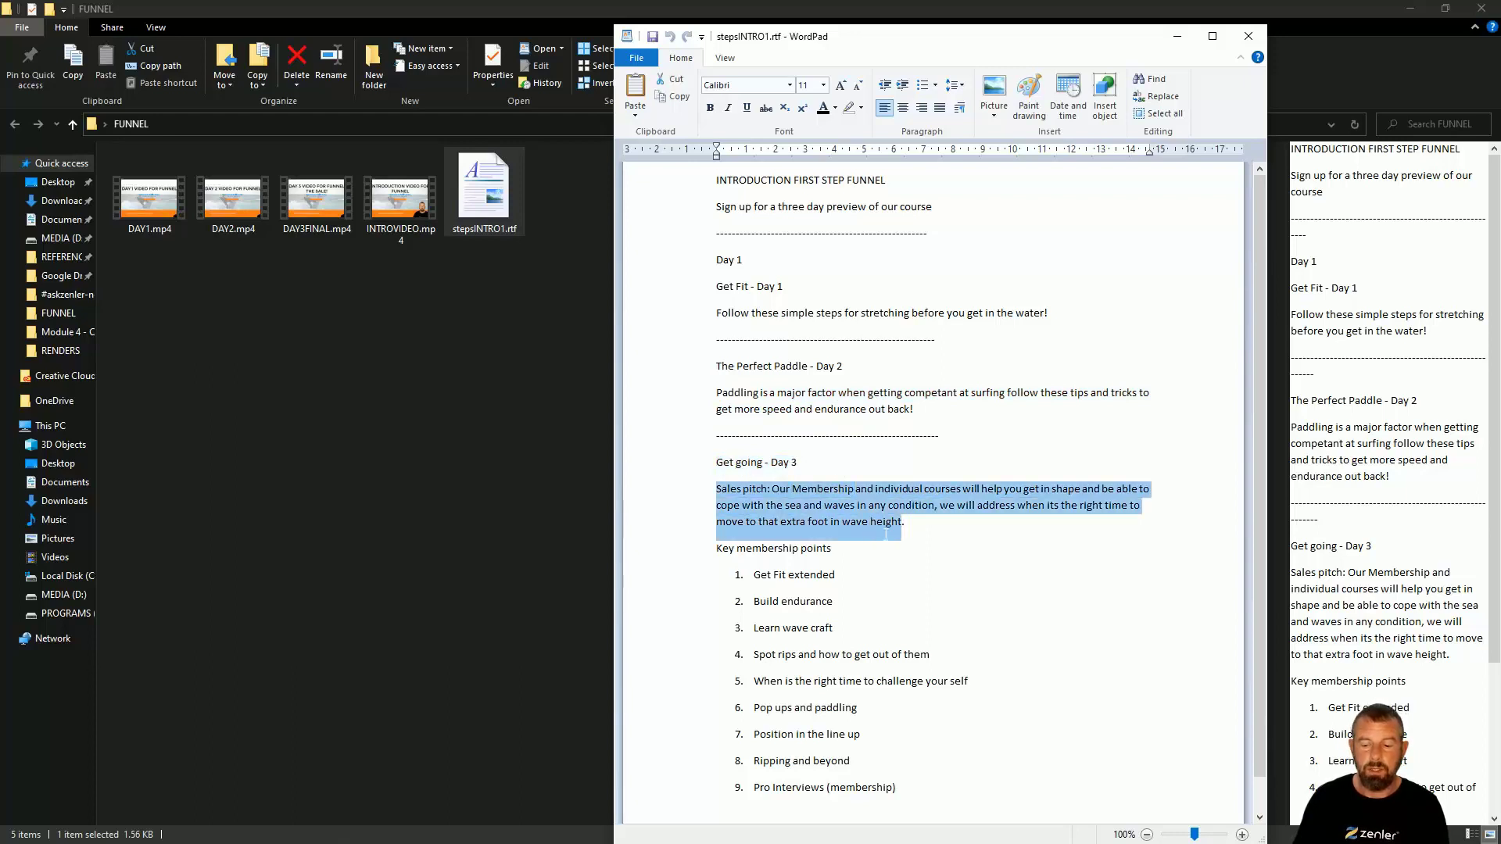
pyautogui.moveTo(748, 551); pyautogui.dragTo(805, 526)
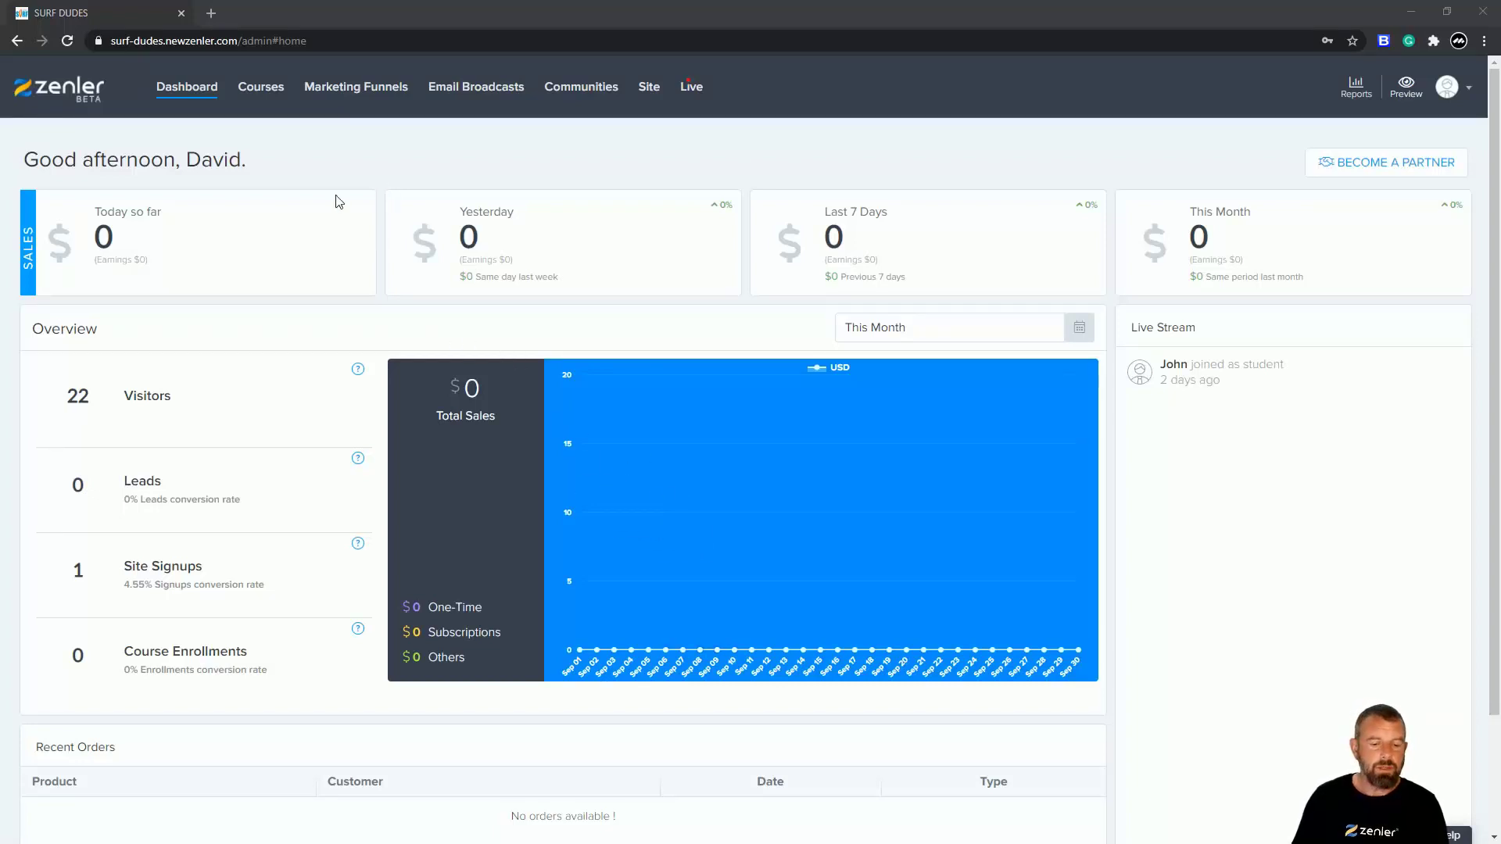
# Switch to Zenler and start a Video Series marketing funnel named SURF dudes - Introduction Offer.
pyautogui.click(383, 95)
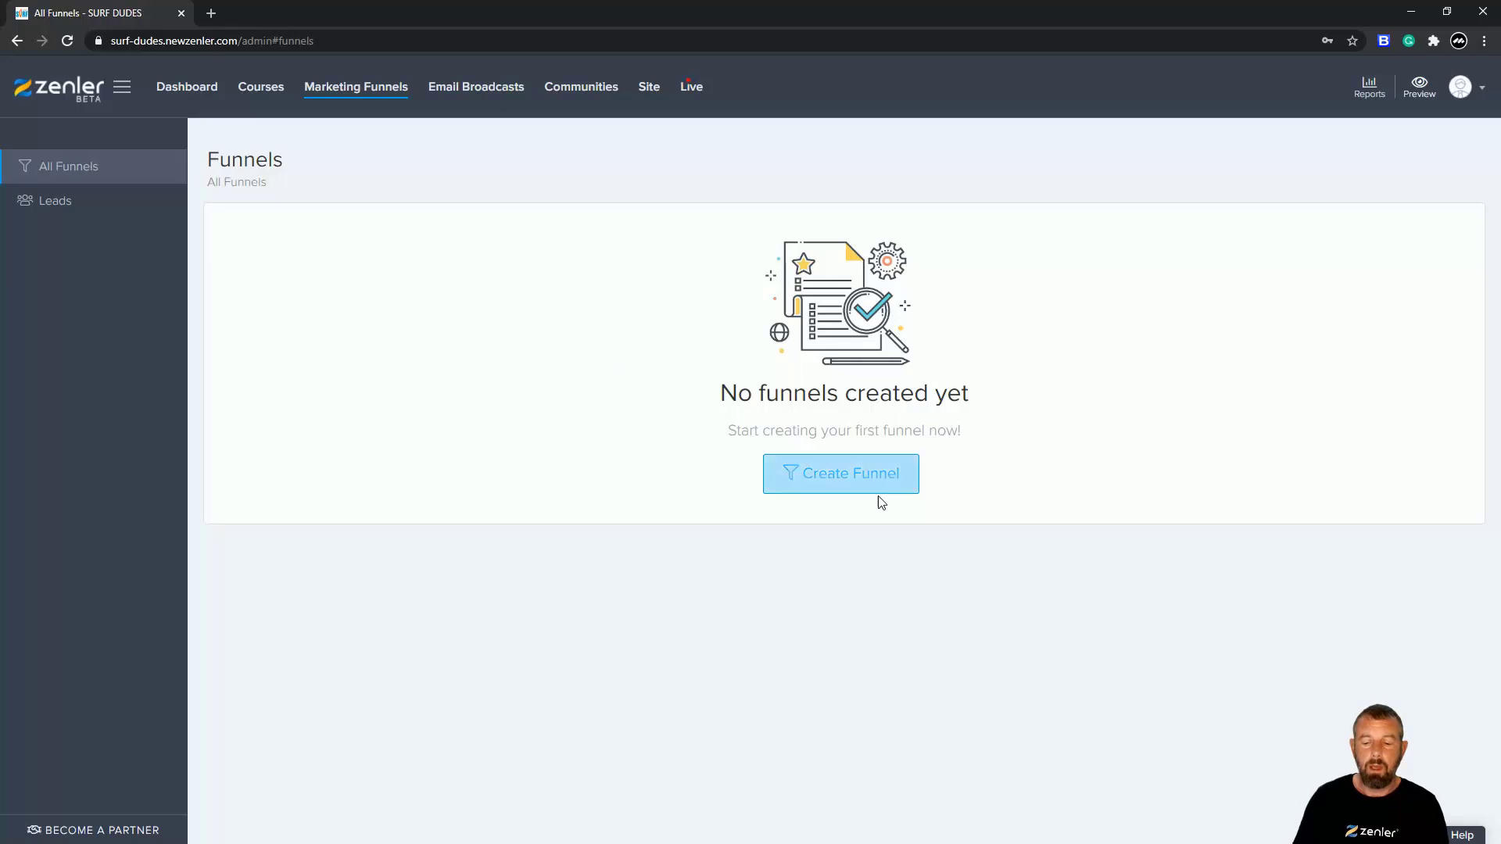
pyautogui.click(848, 480)
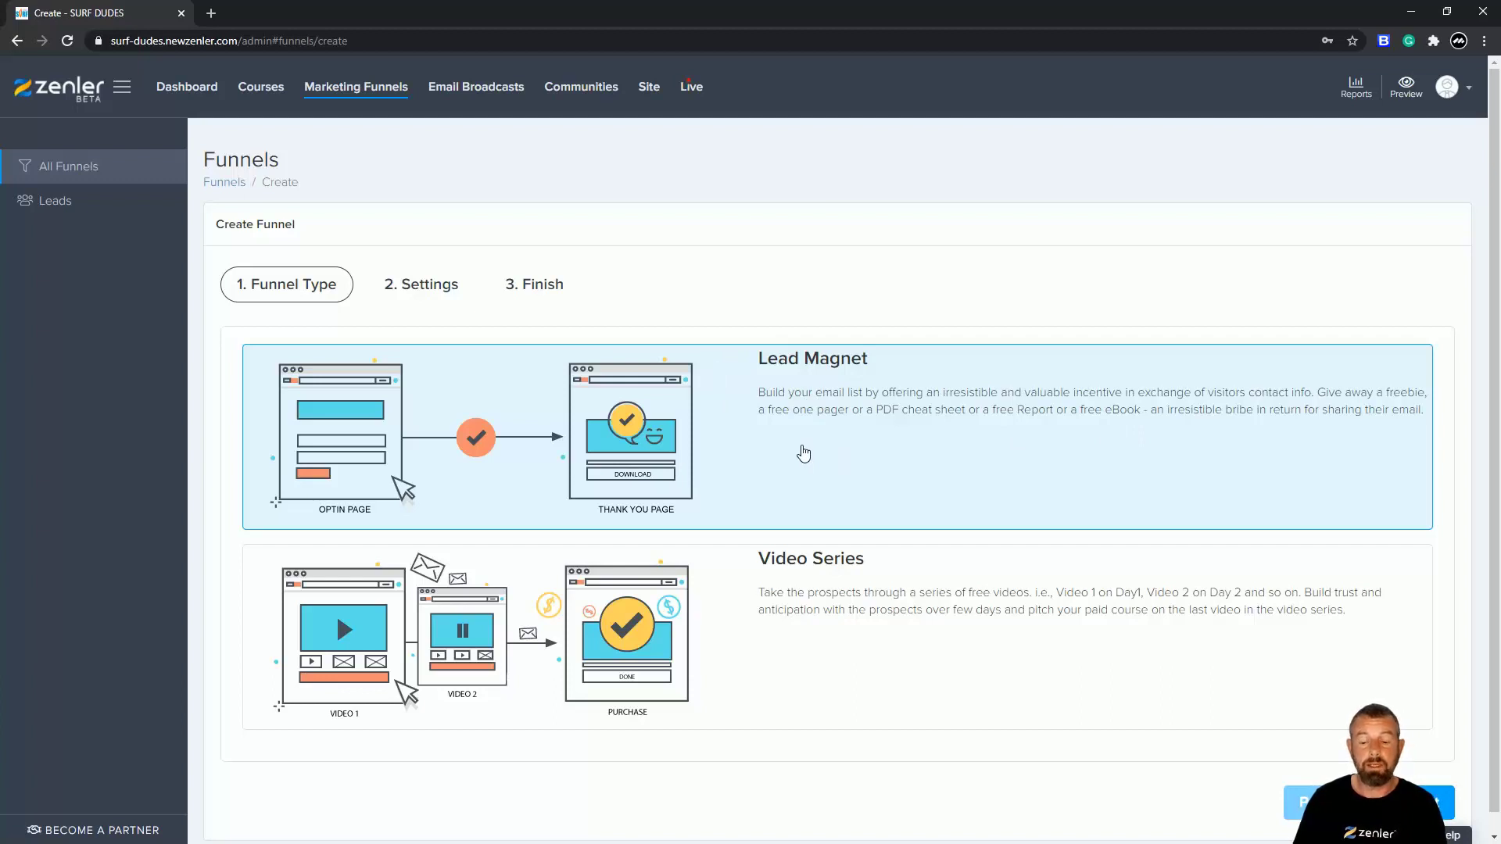
pyautogui.click(769, 642)
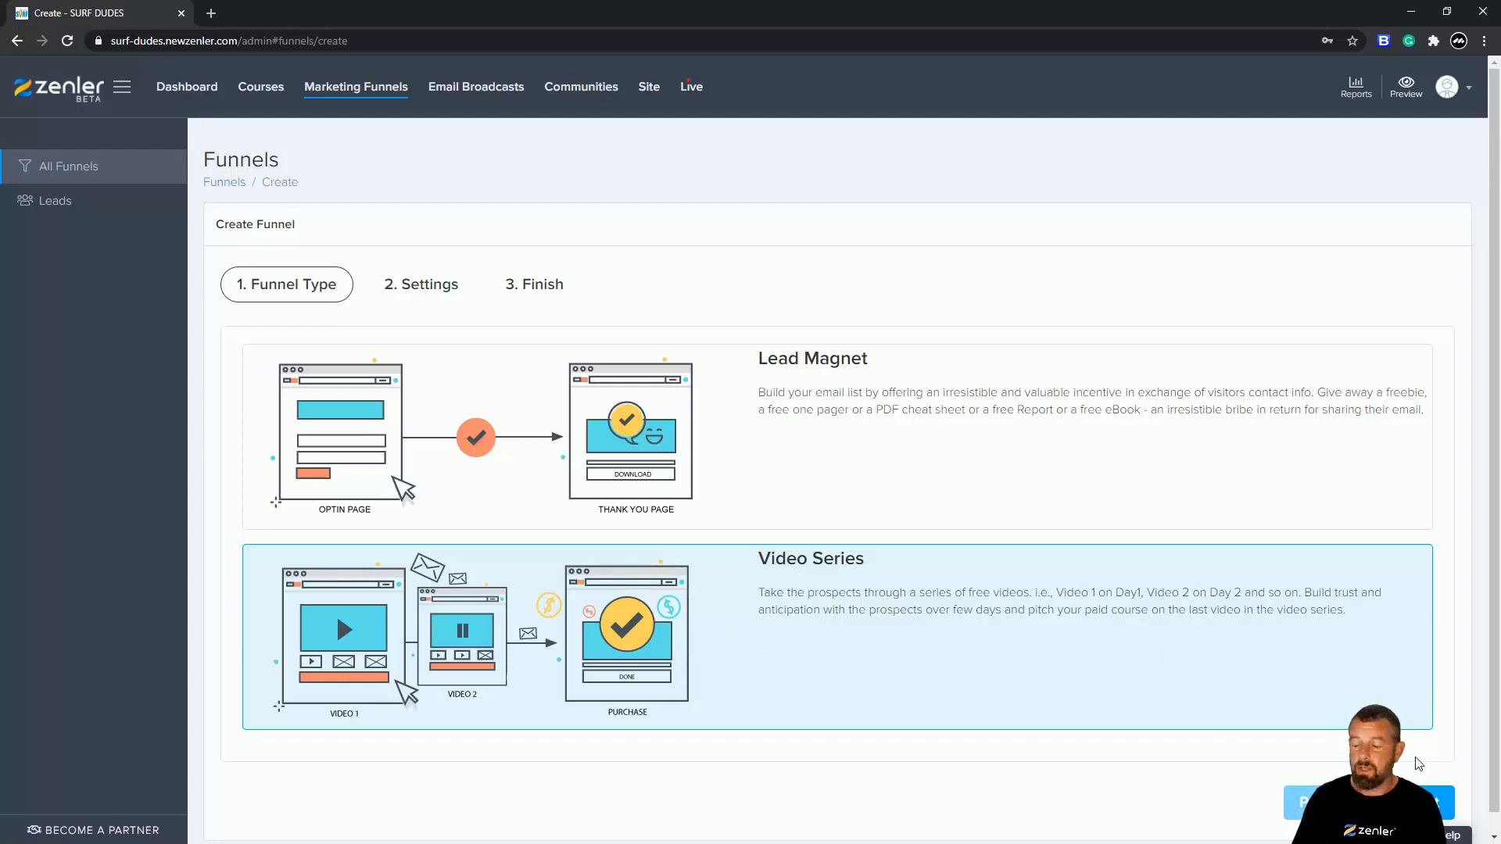
pyautogui.click(645, 626)
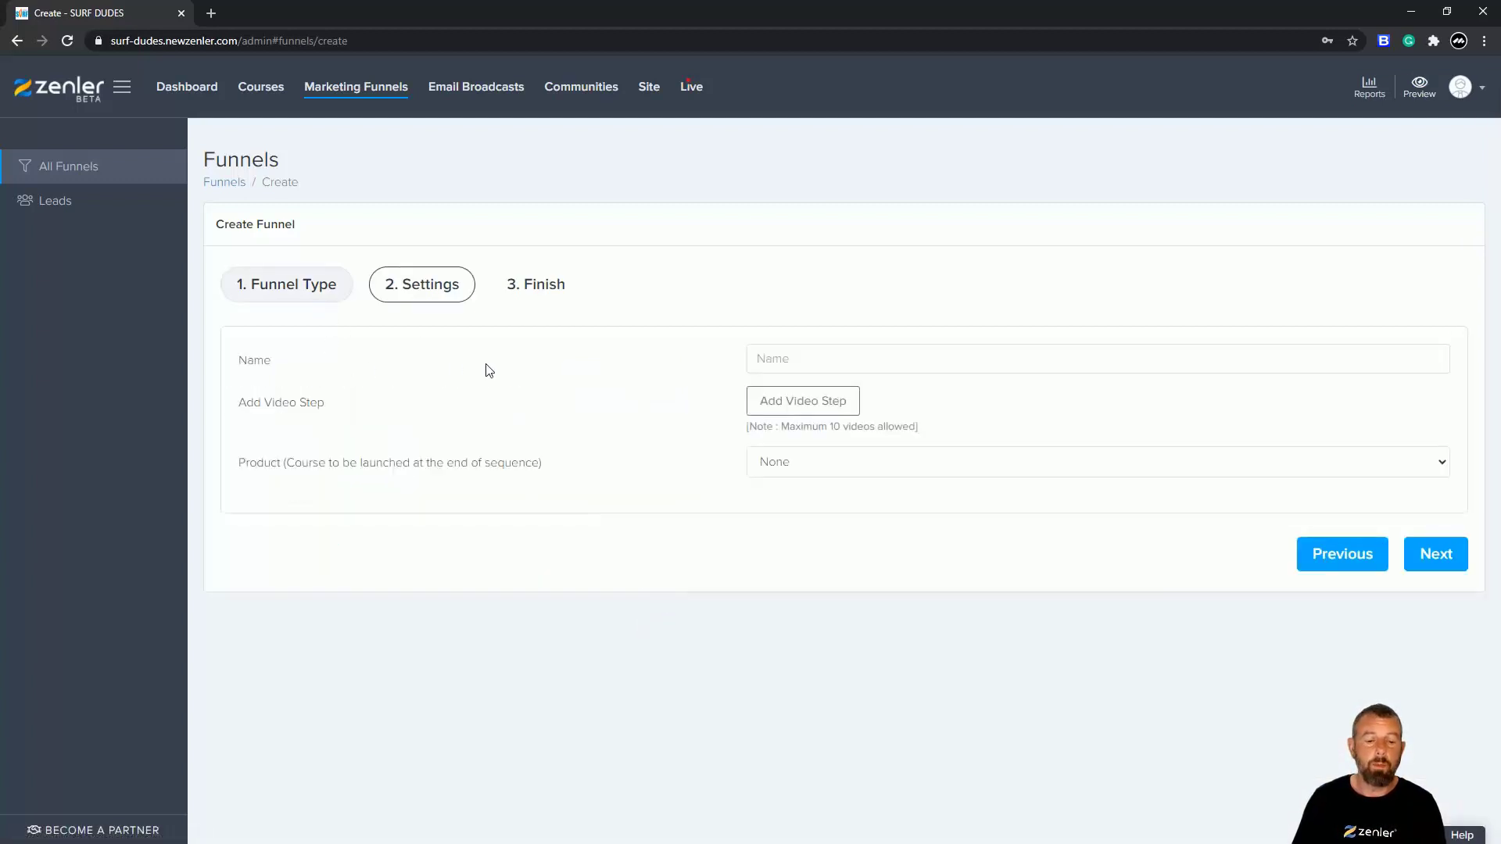
pyautogui.click(808, 359)
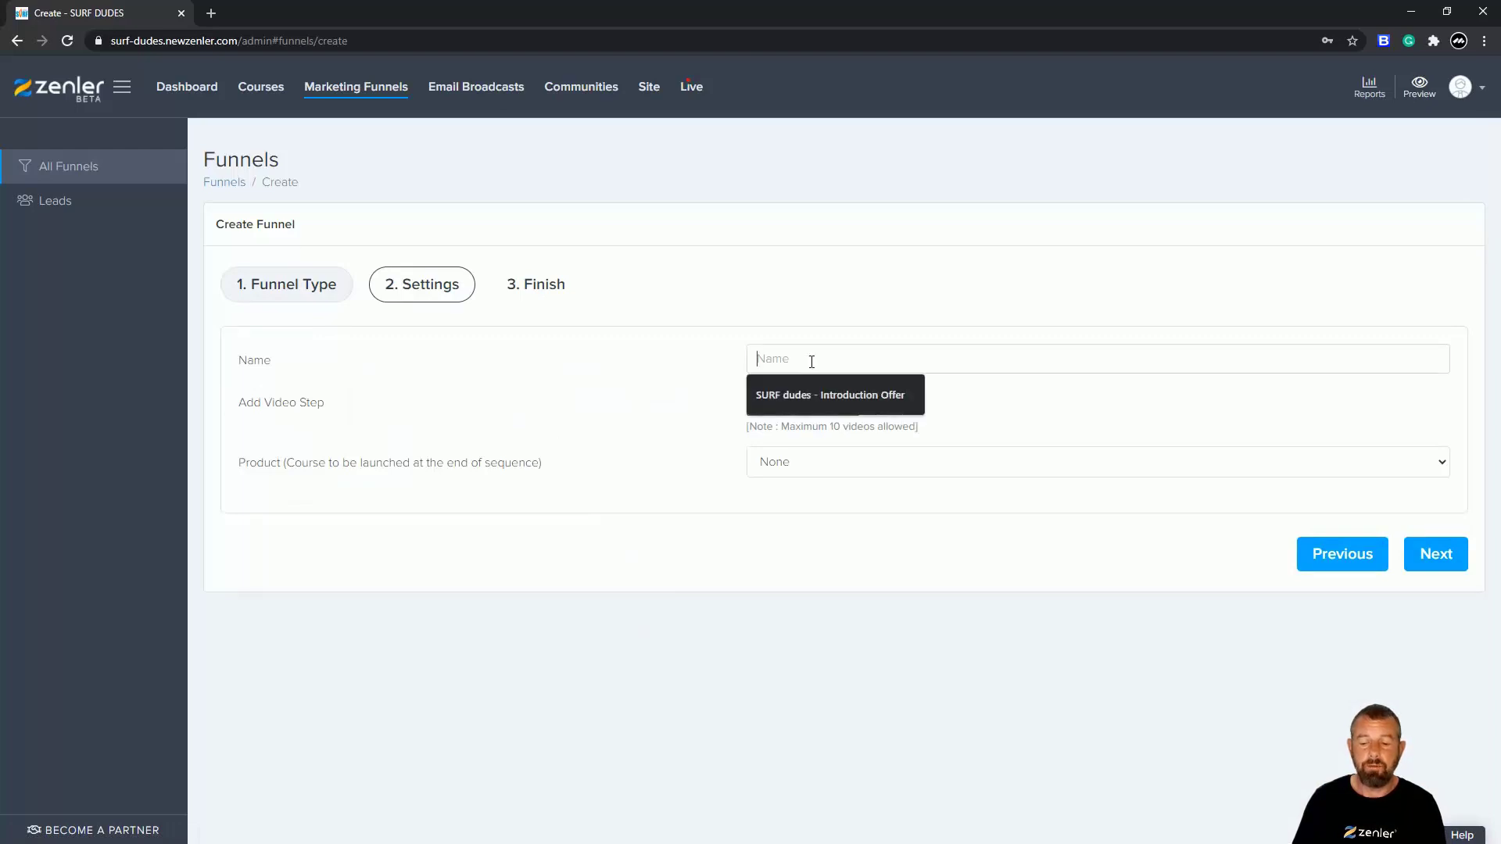
pyautogui.click(809, 397)
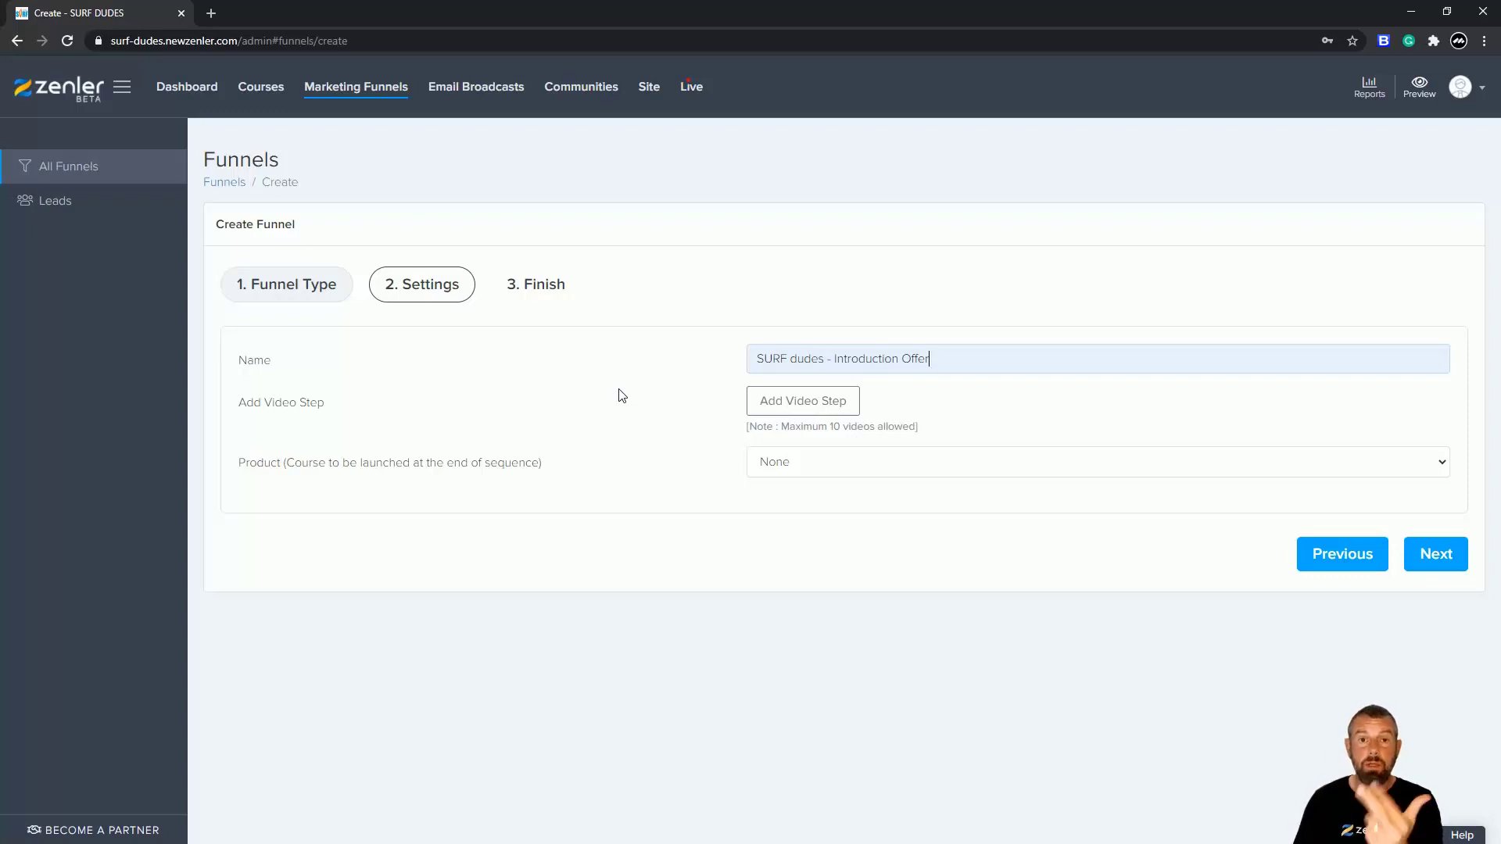
# Add day1.mp4, day2.mp4 and day3final.mp4 from the video library as the funnel's video steps, in that order.
pyautogui.click(791, 407)
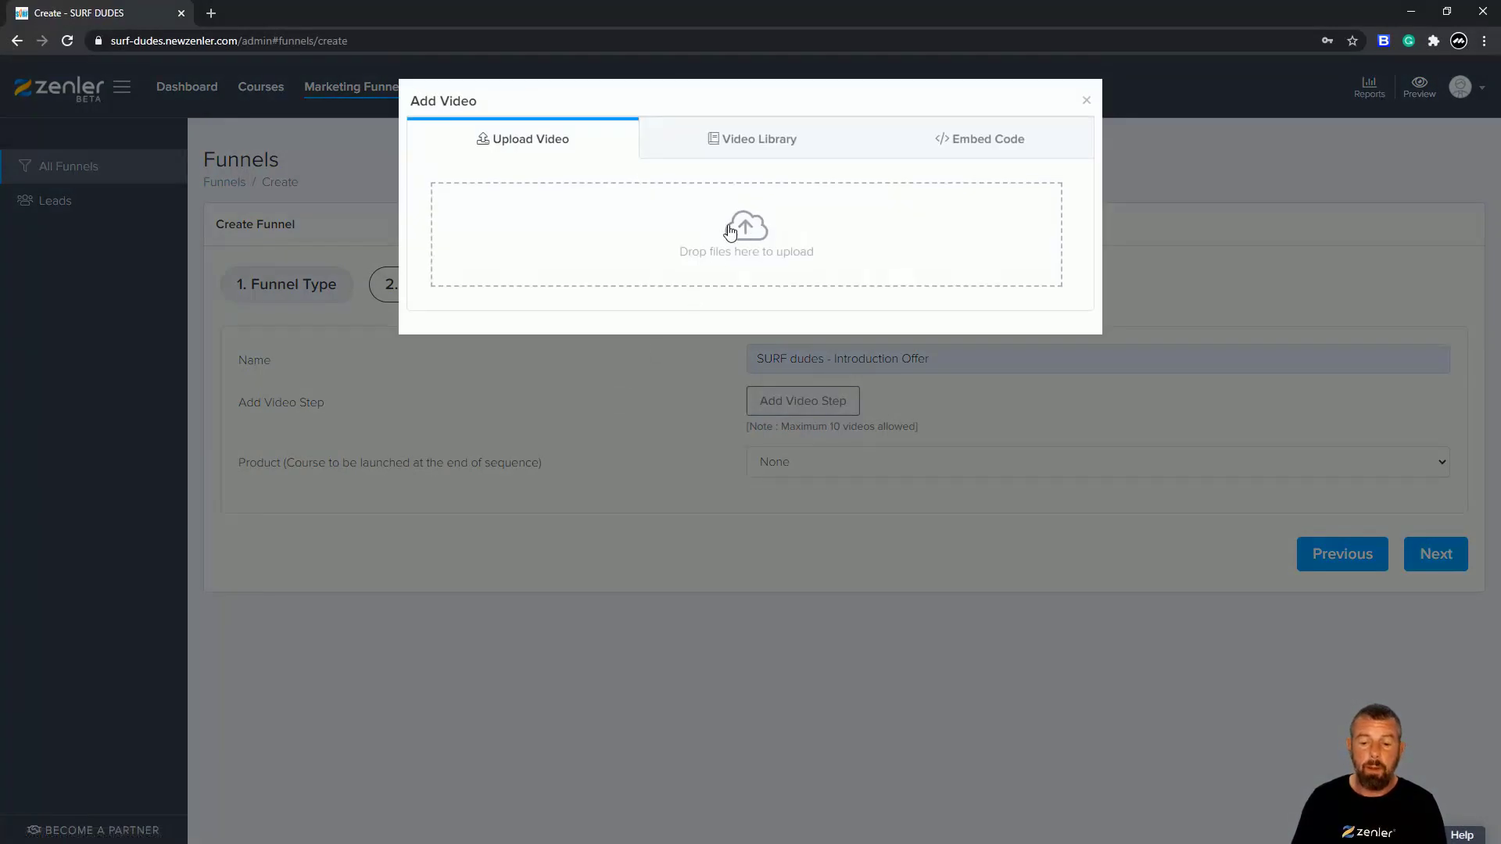
pyautogui.click(738, 141)
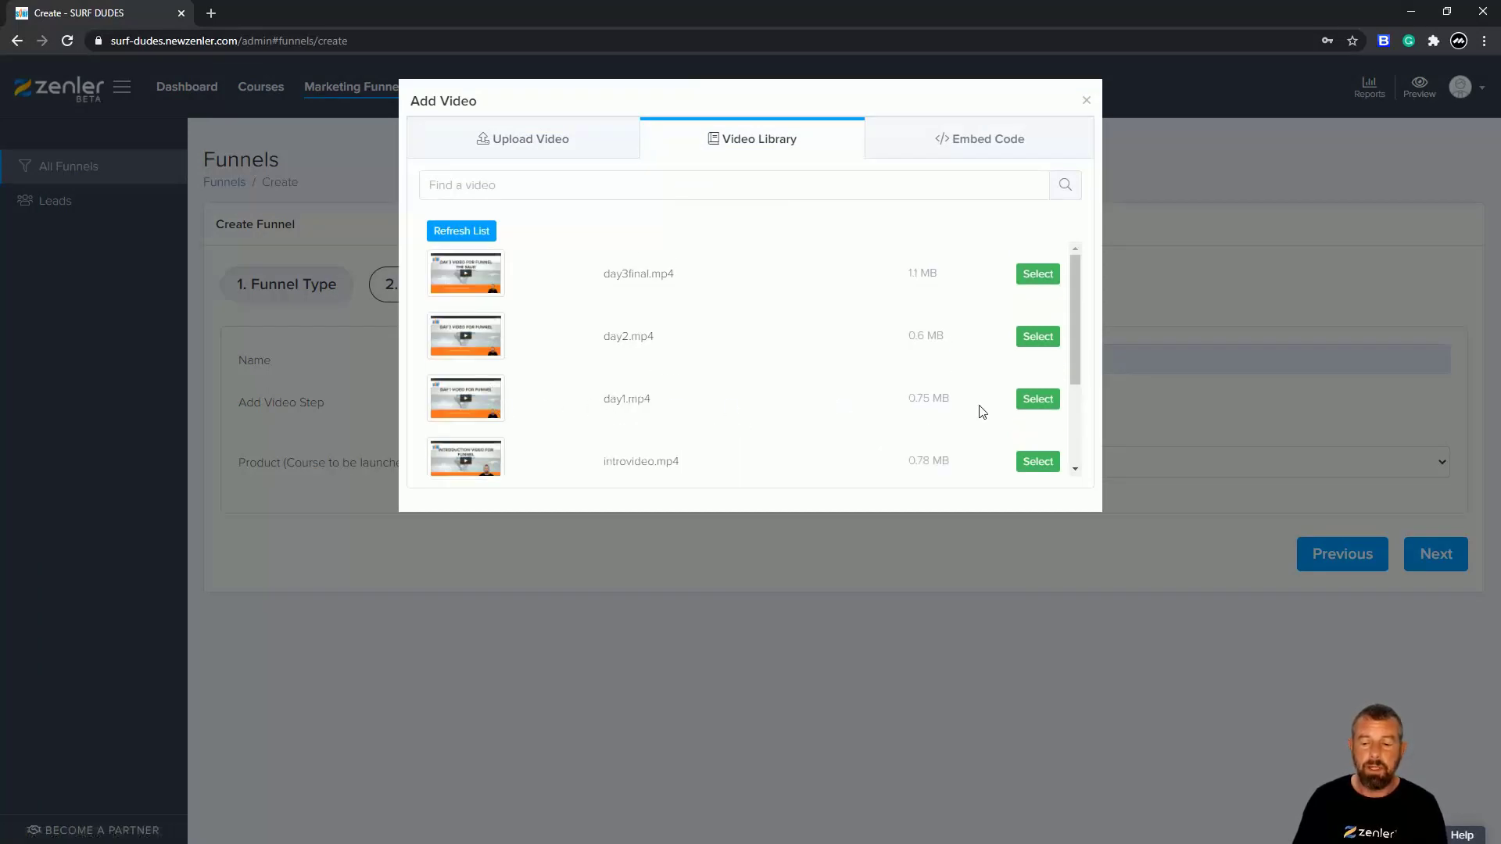
pyautogui.click(1037, 399)
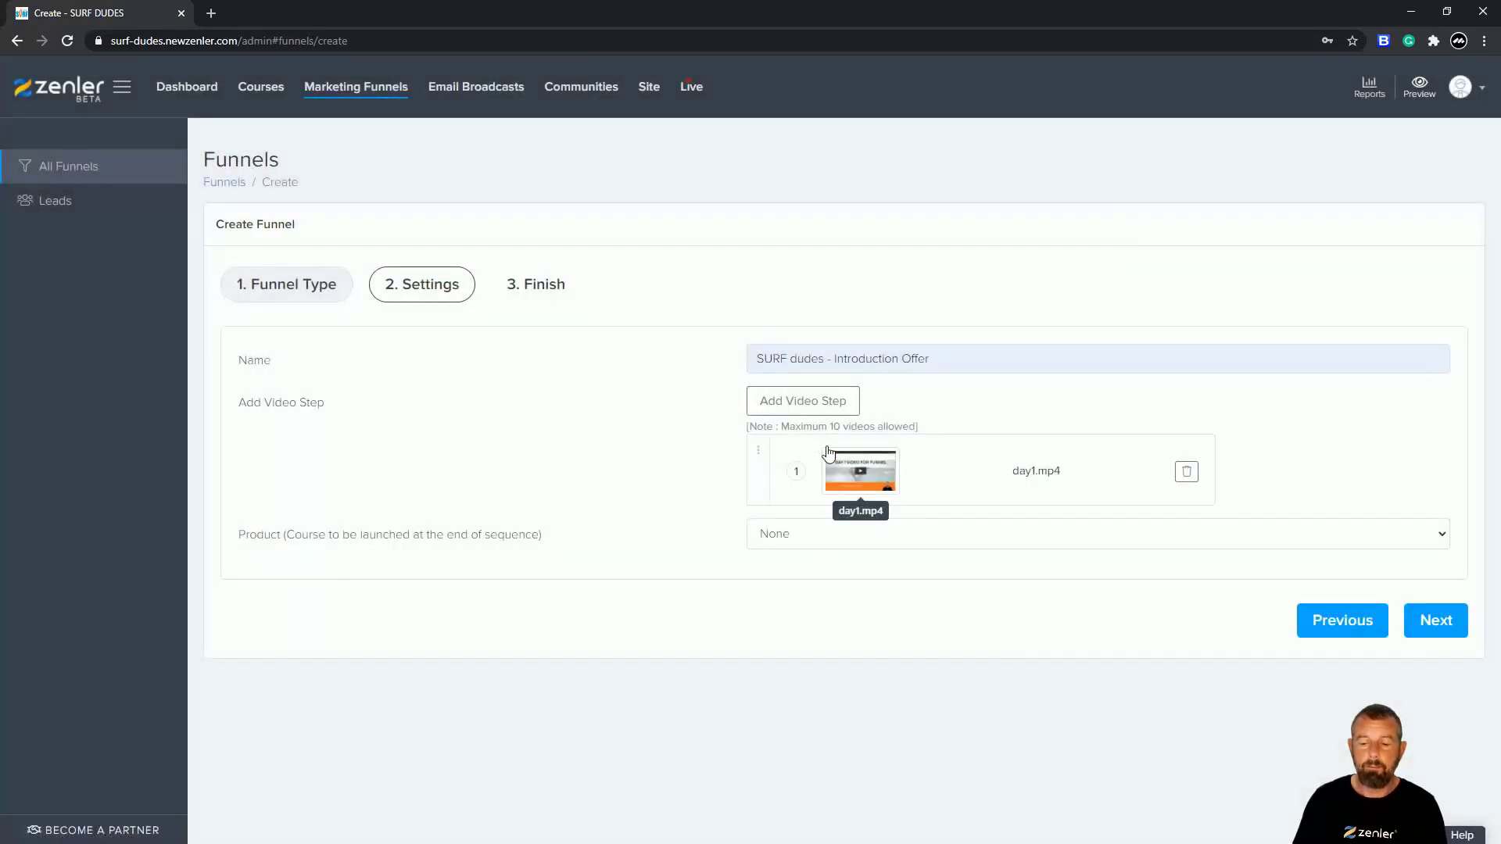
pyautogui.click(805, 401)
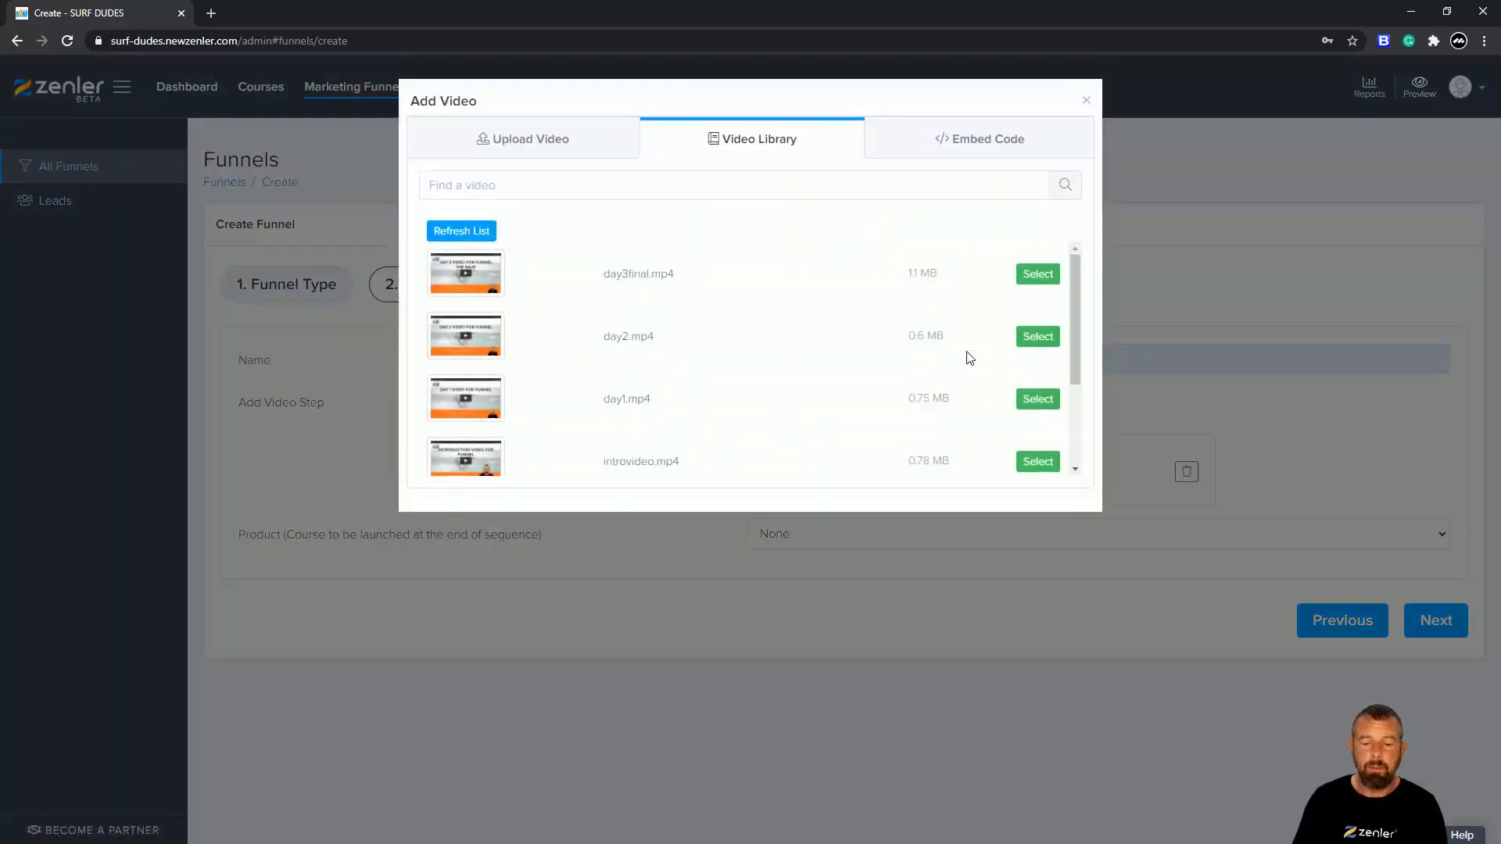
pyautogui.click(1037, 336)
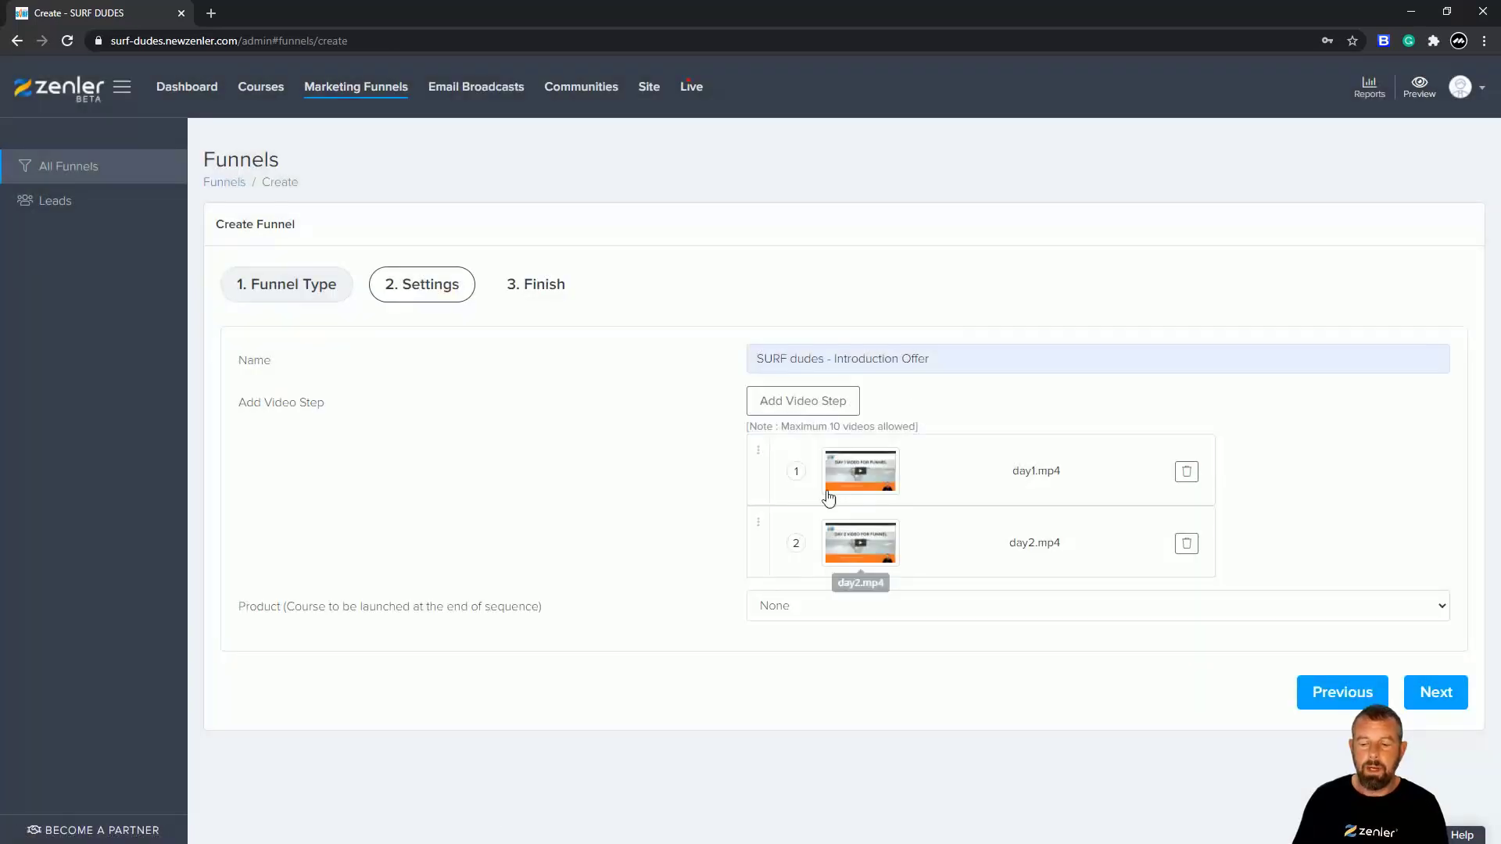
pyautogui.click(824, 404)
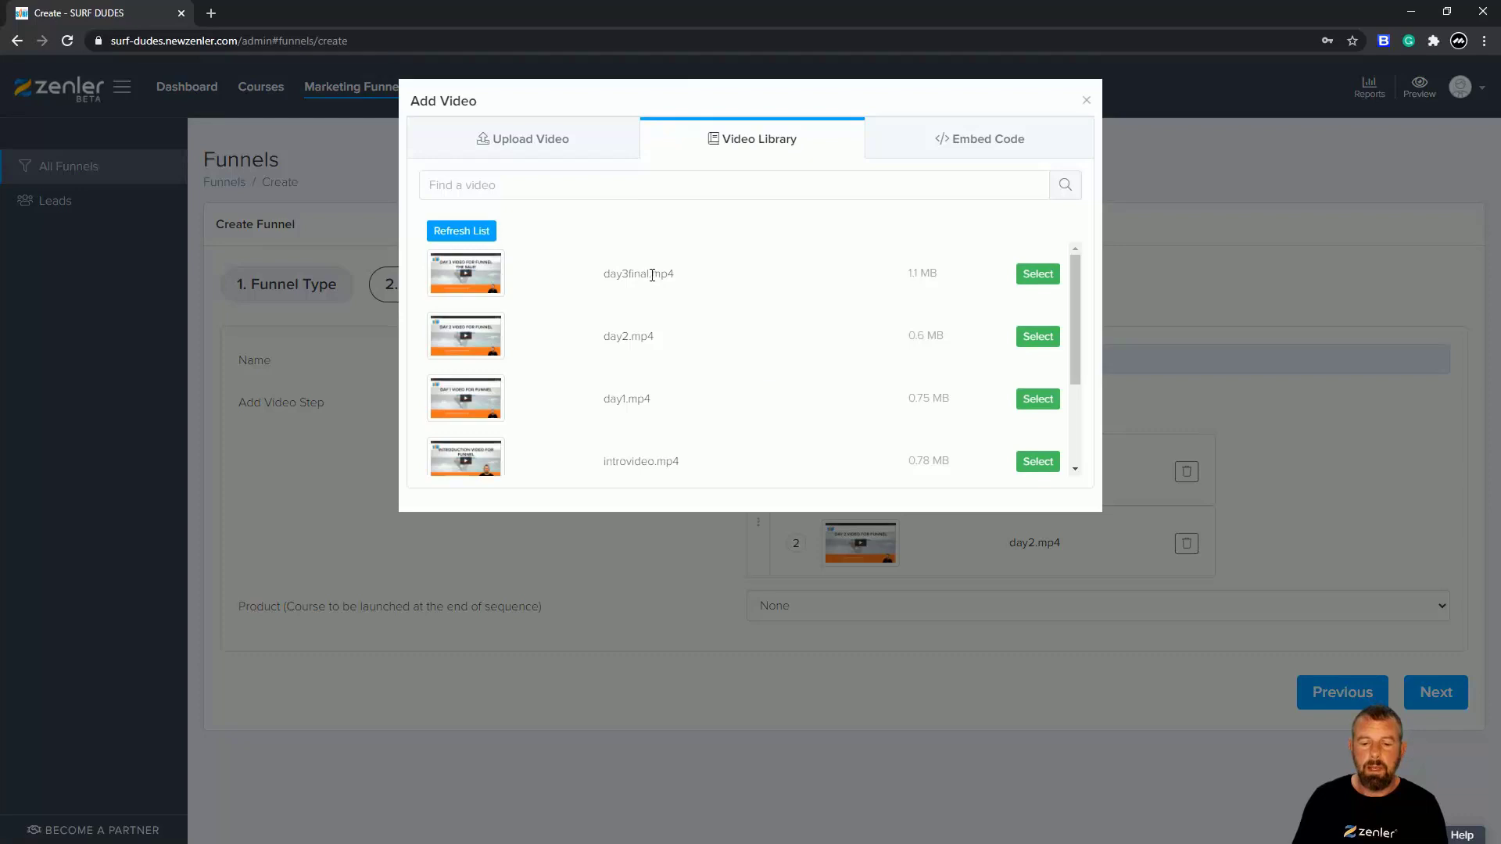
pyautogui.click(1038, 274)
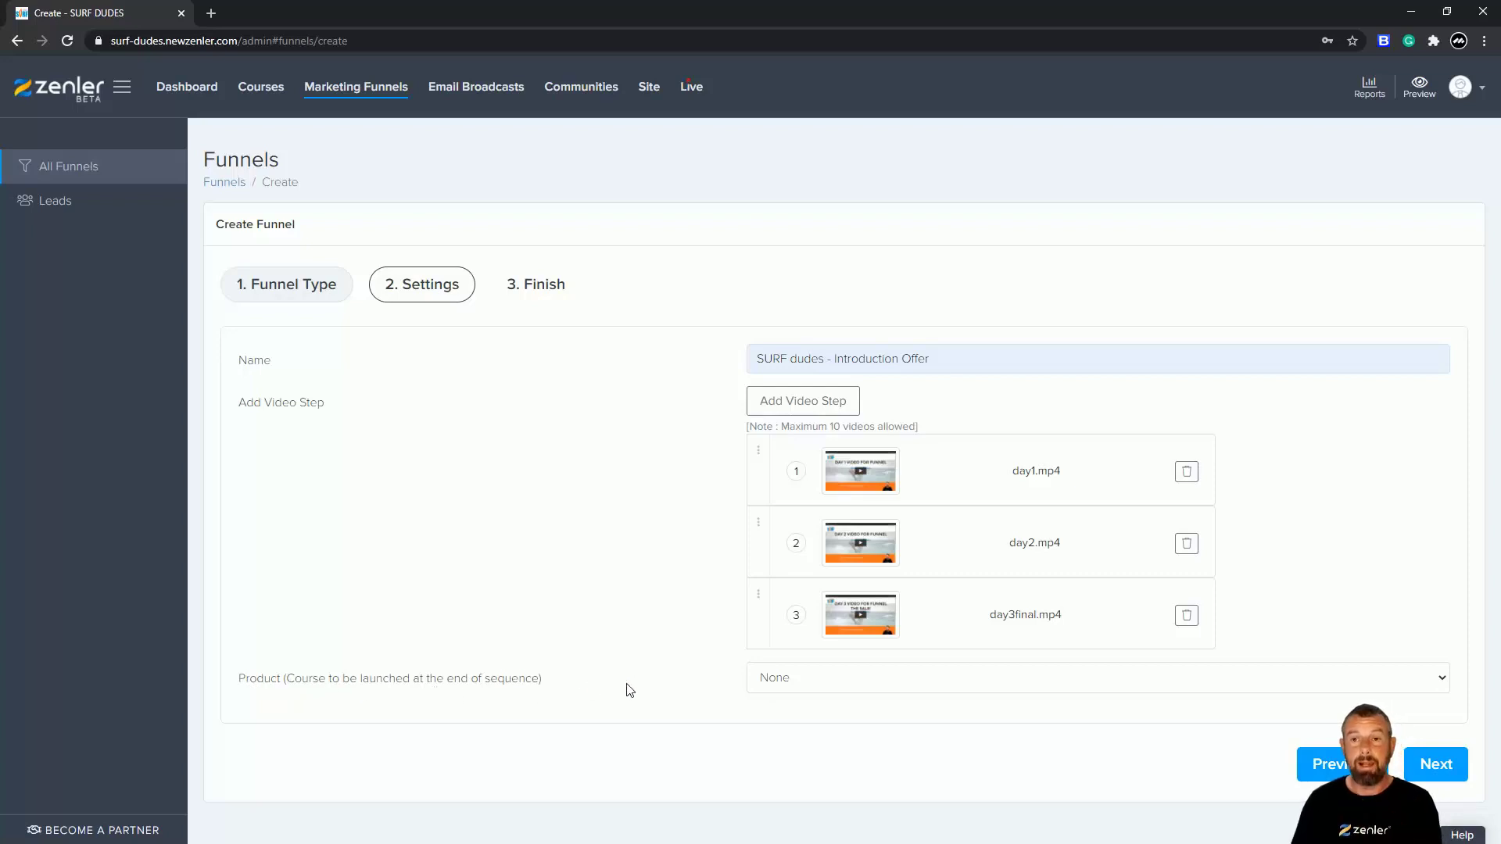
# Set the product to Surfing for beginners starting the Journey and finish creating the funnel with the Classic theme.
pyautogui.click(1440, 679)
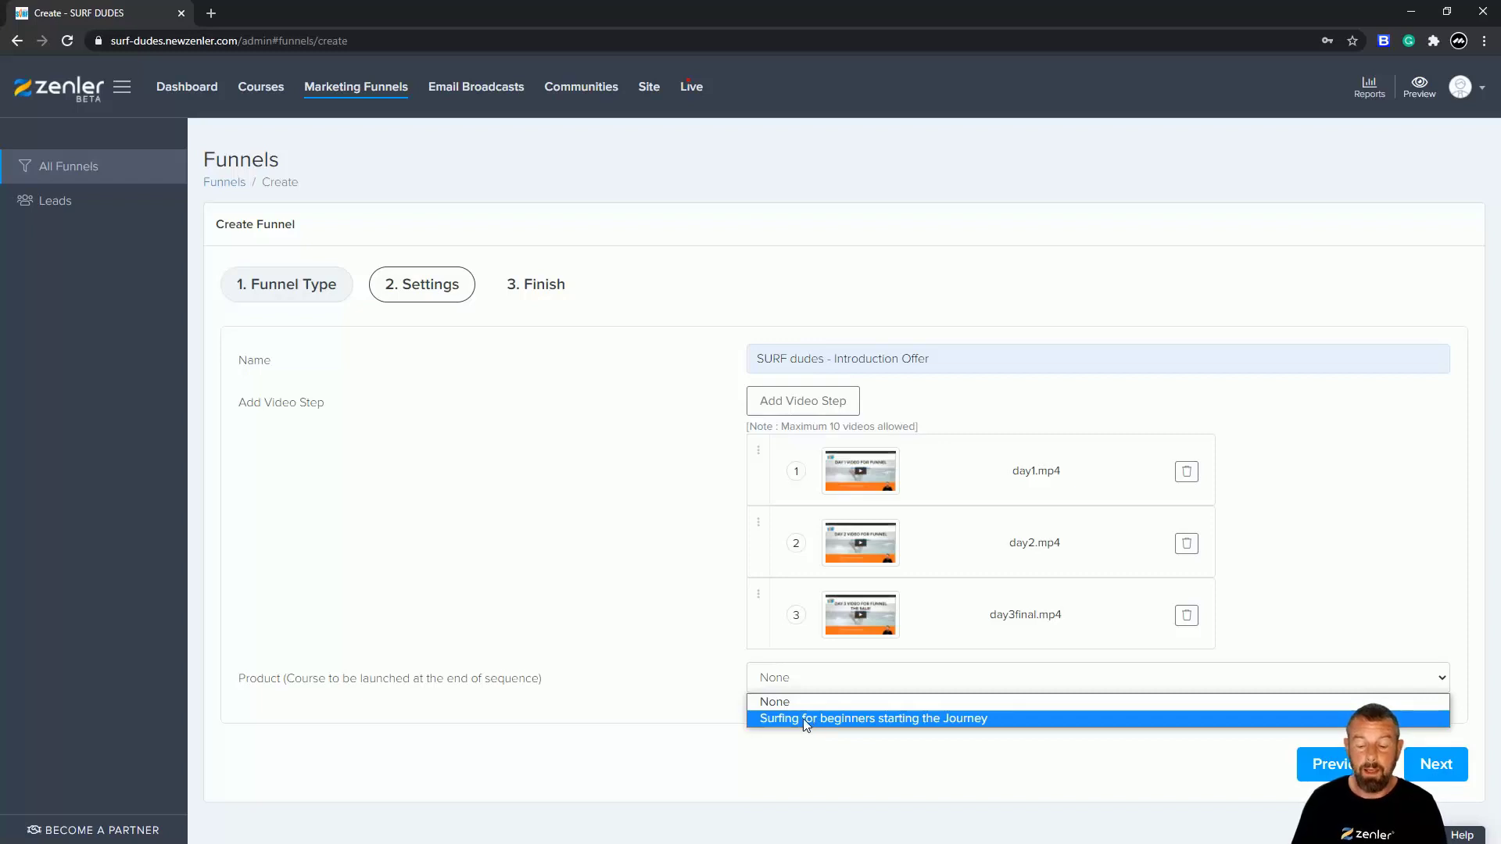
pyautogui.click(851, 720)
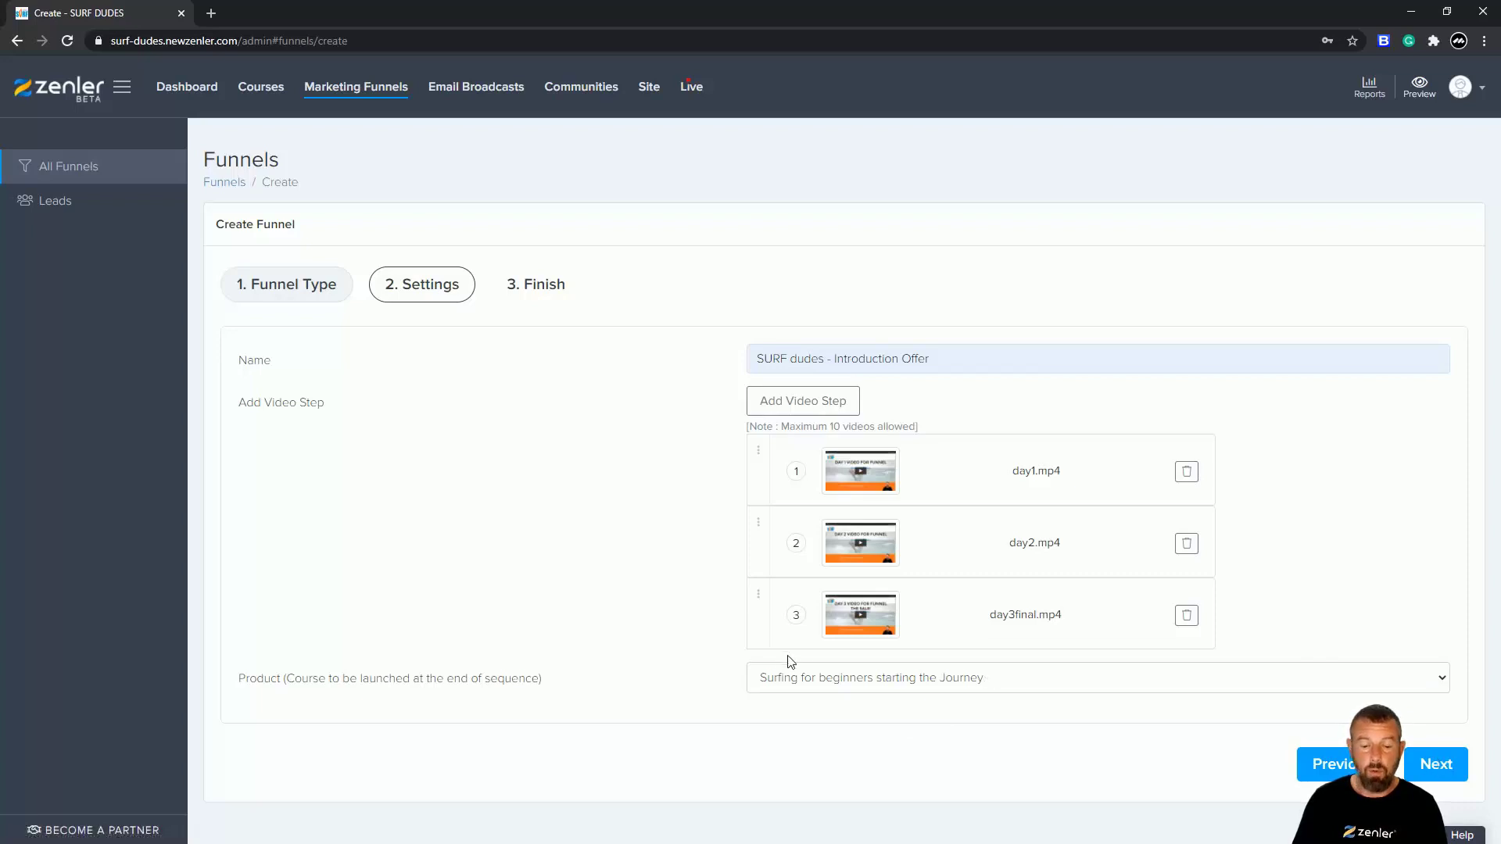
pyautogui.click(1439, 774)
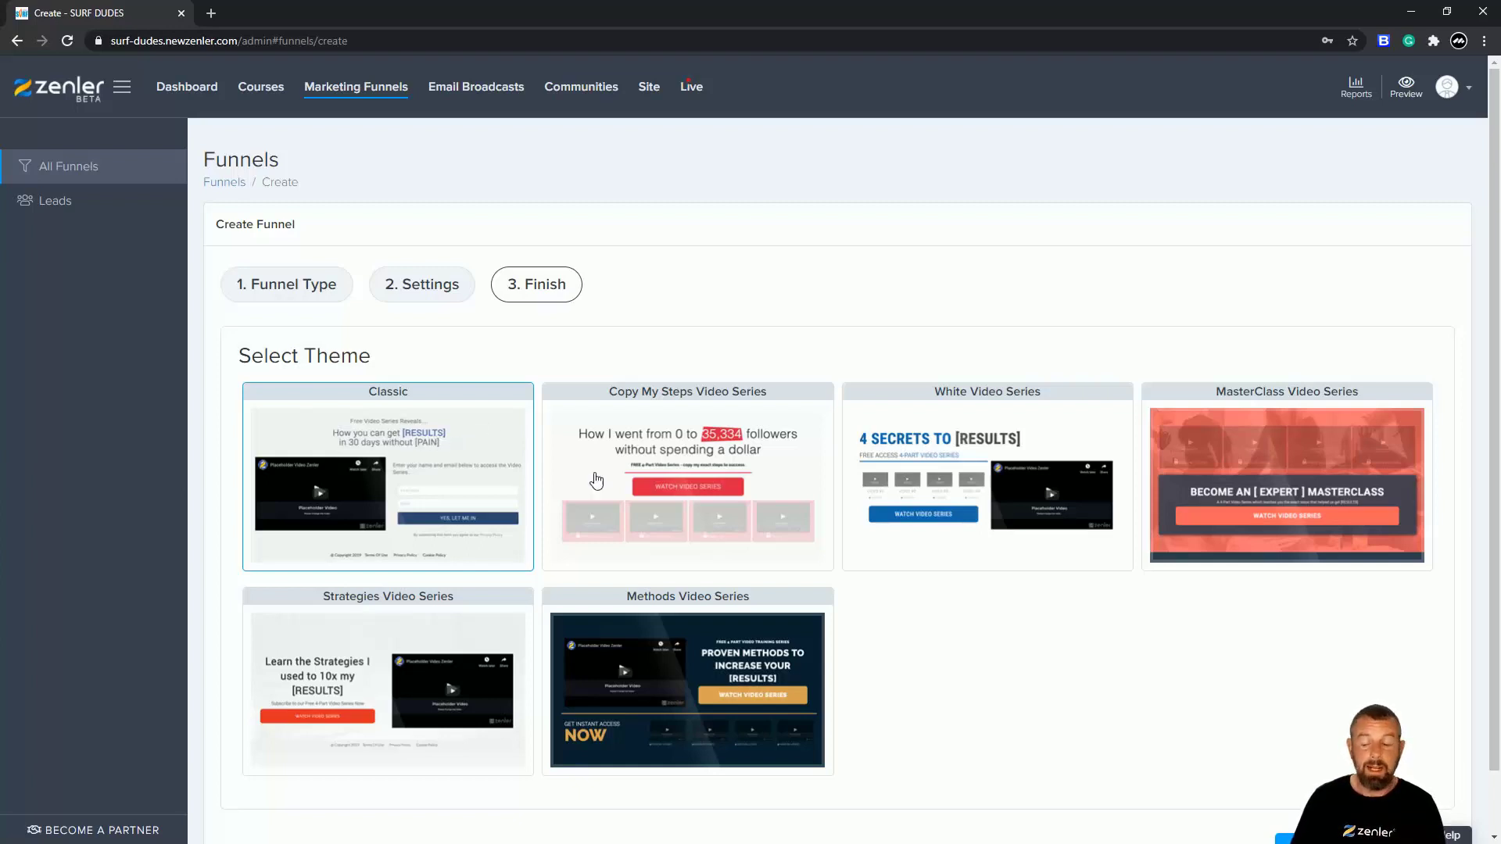
pyautogui.scroll(-1, 1171, 670)
pyautogui.click(1441, 791)
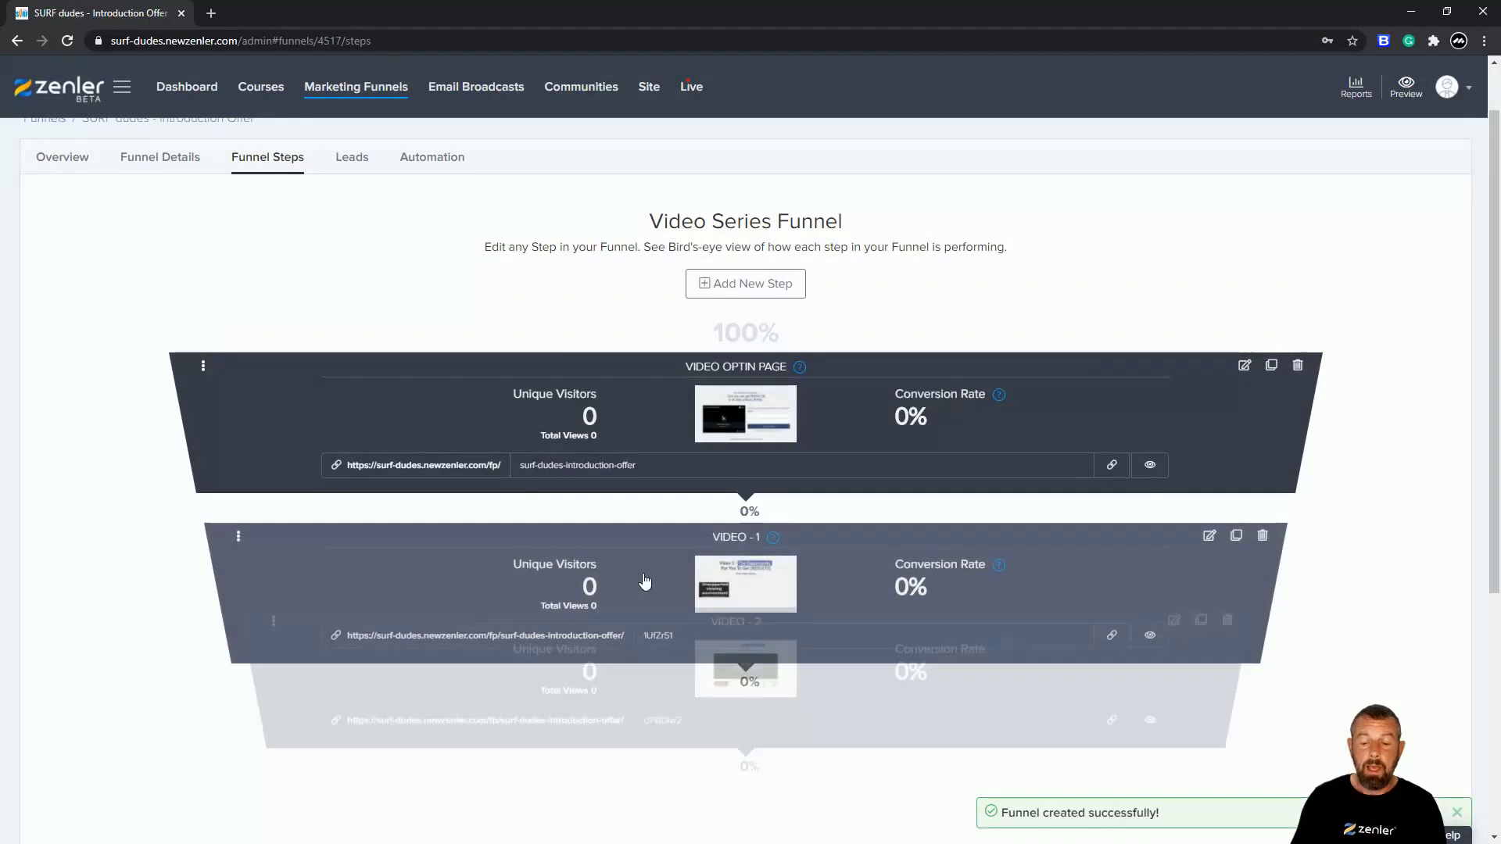
# Look over the funnel's opt-in and video steps, and preview the video opt-in page.
pyautogui.scroll(-2, 643, 579)
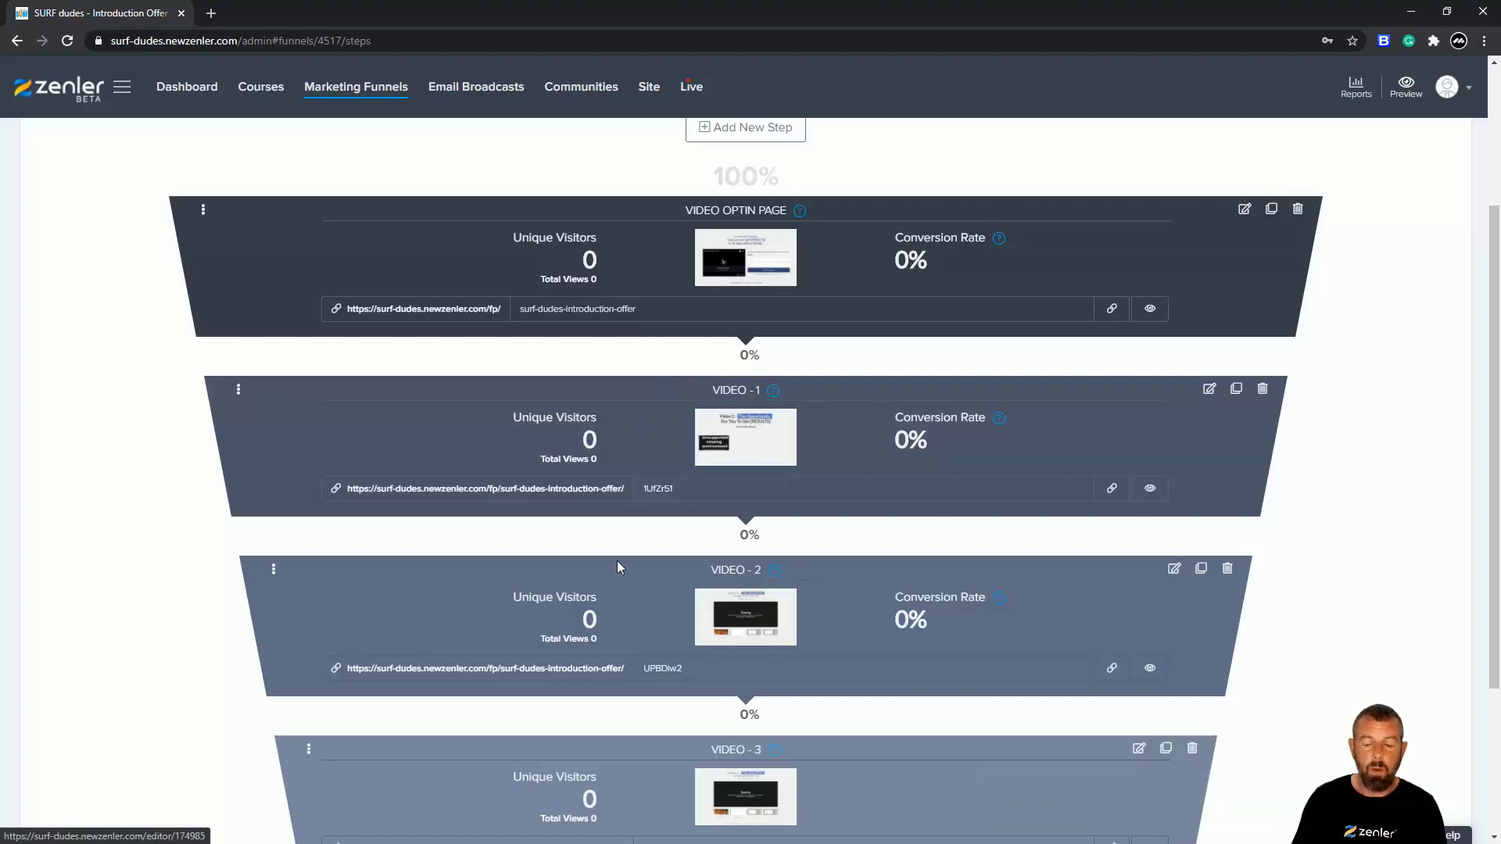
pyautogui.scroll(-3, 688, 606)
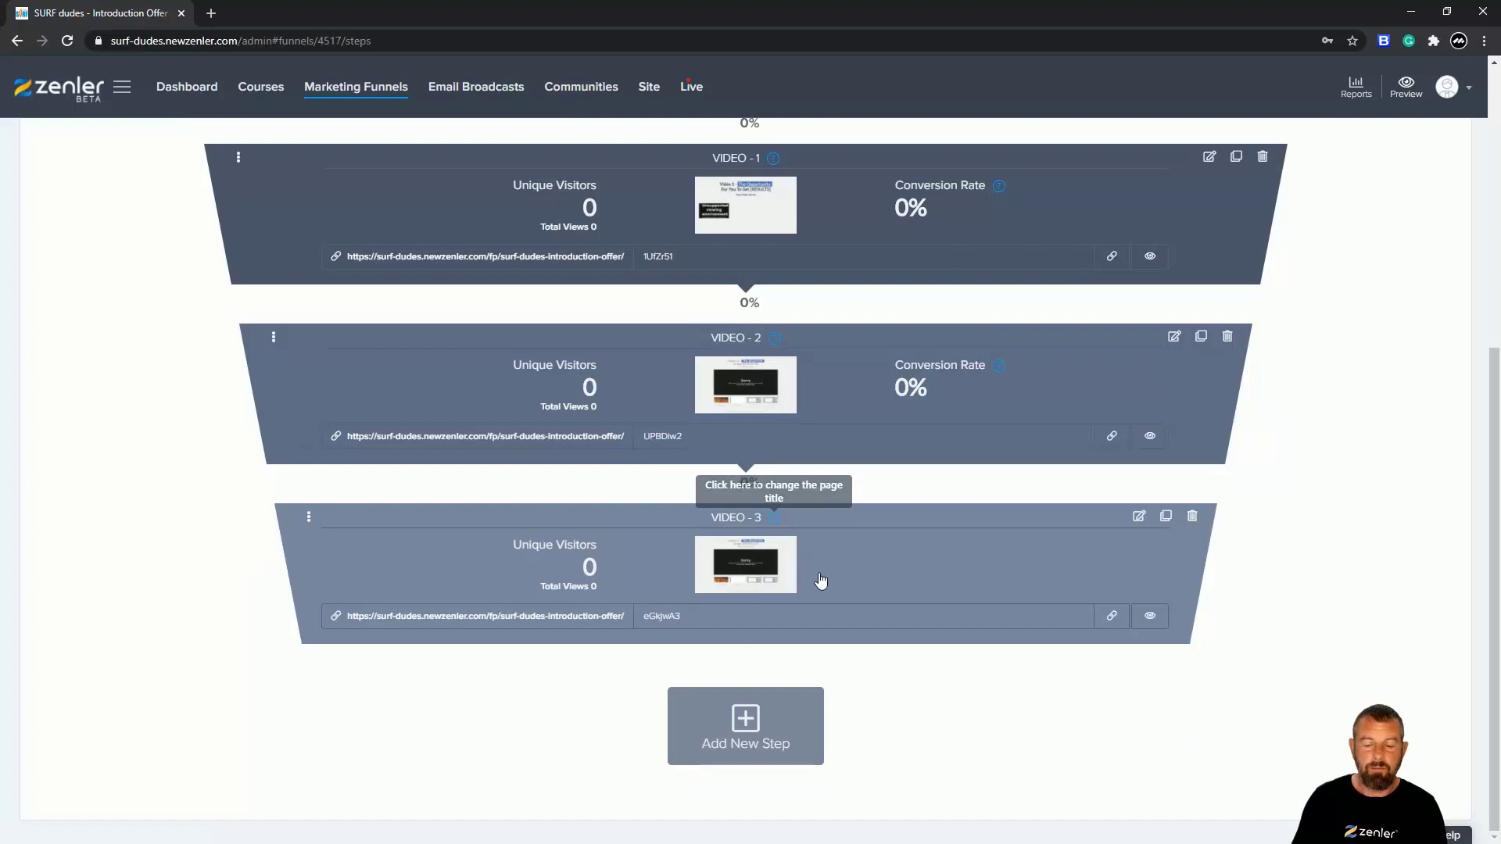
pyautogui.scroll(5, 816, 544)
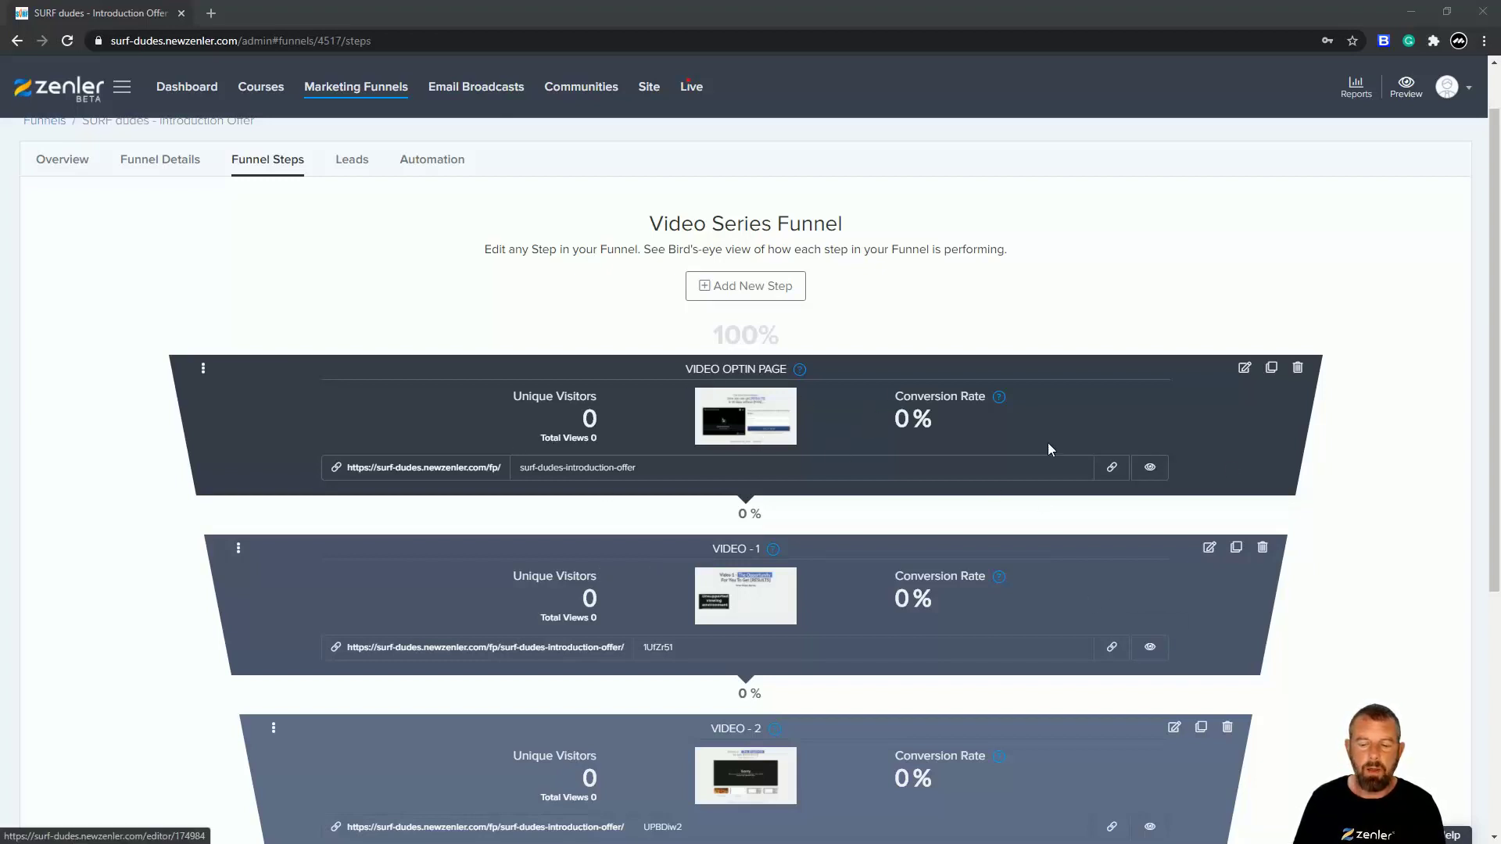
pyautogui.click(1149, 467)
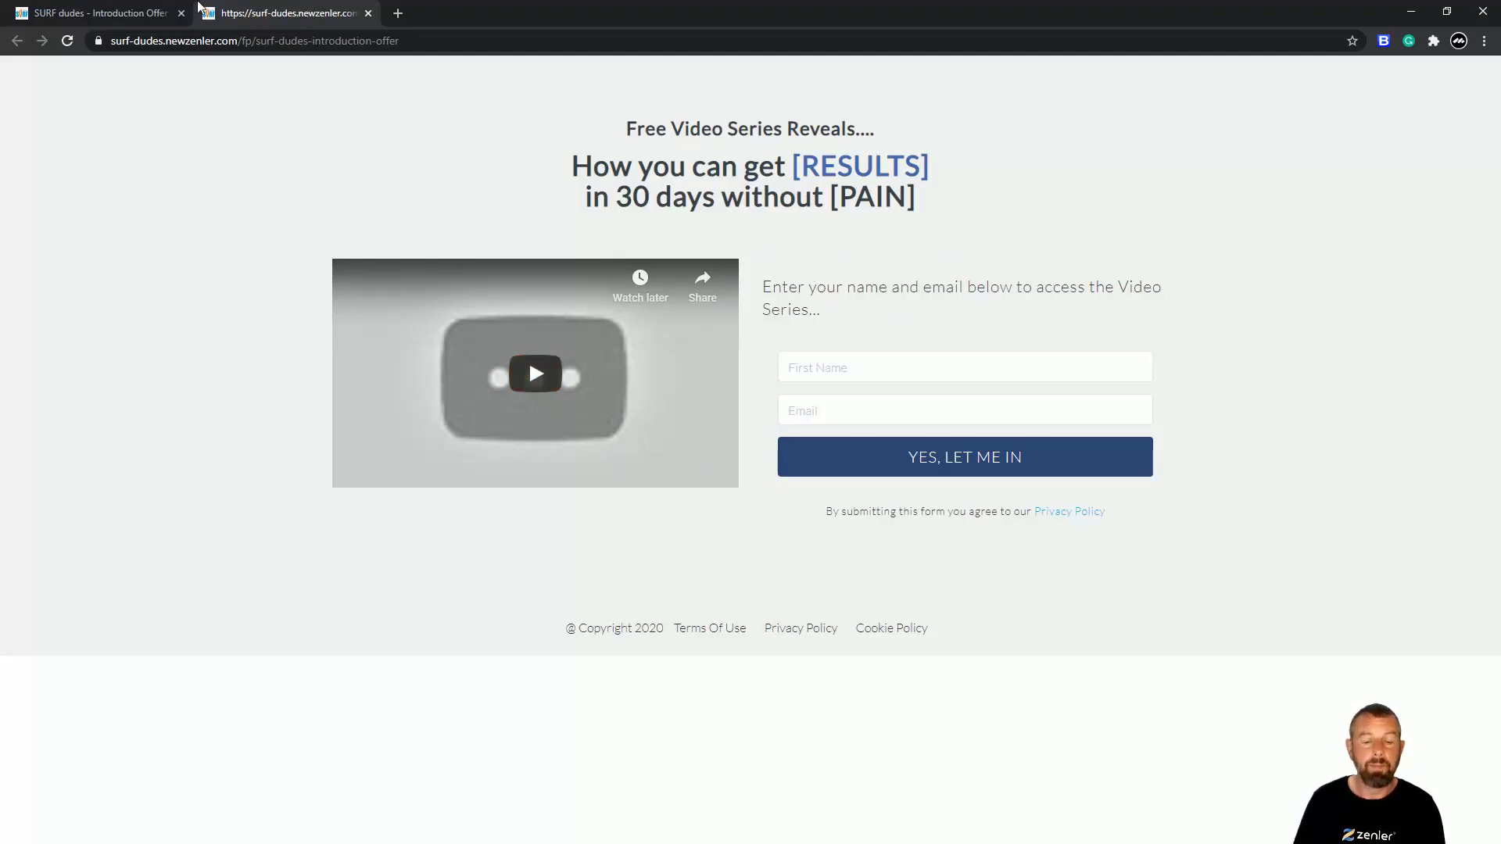
pyautogui.click(368, 13)
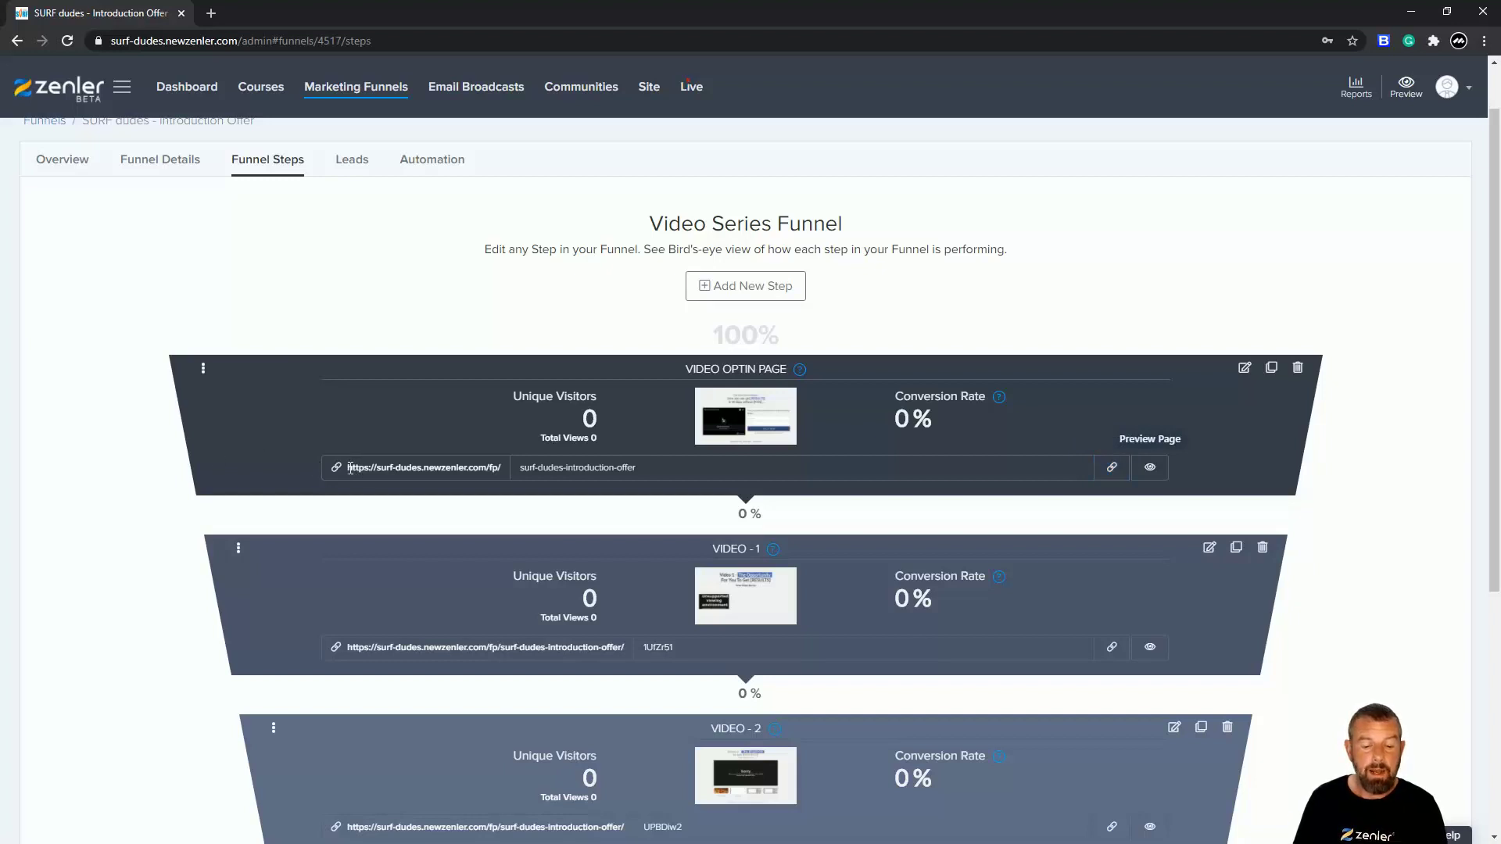
# Examine the base address and slug of the video opt-in page and the slug of the VIDEO - 1 page.
pyautogui.moveTo(350, 467); pyautogui.dragTo(483, 472)
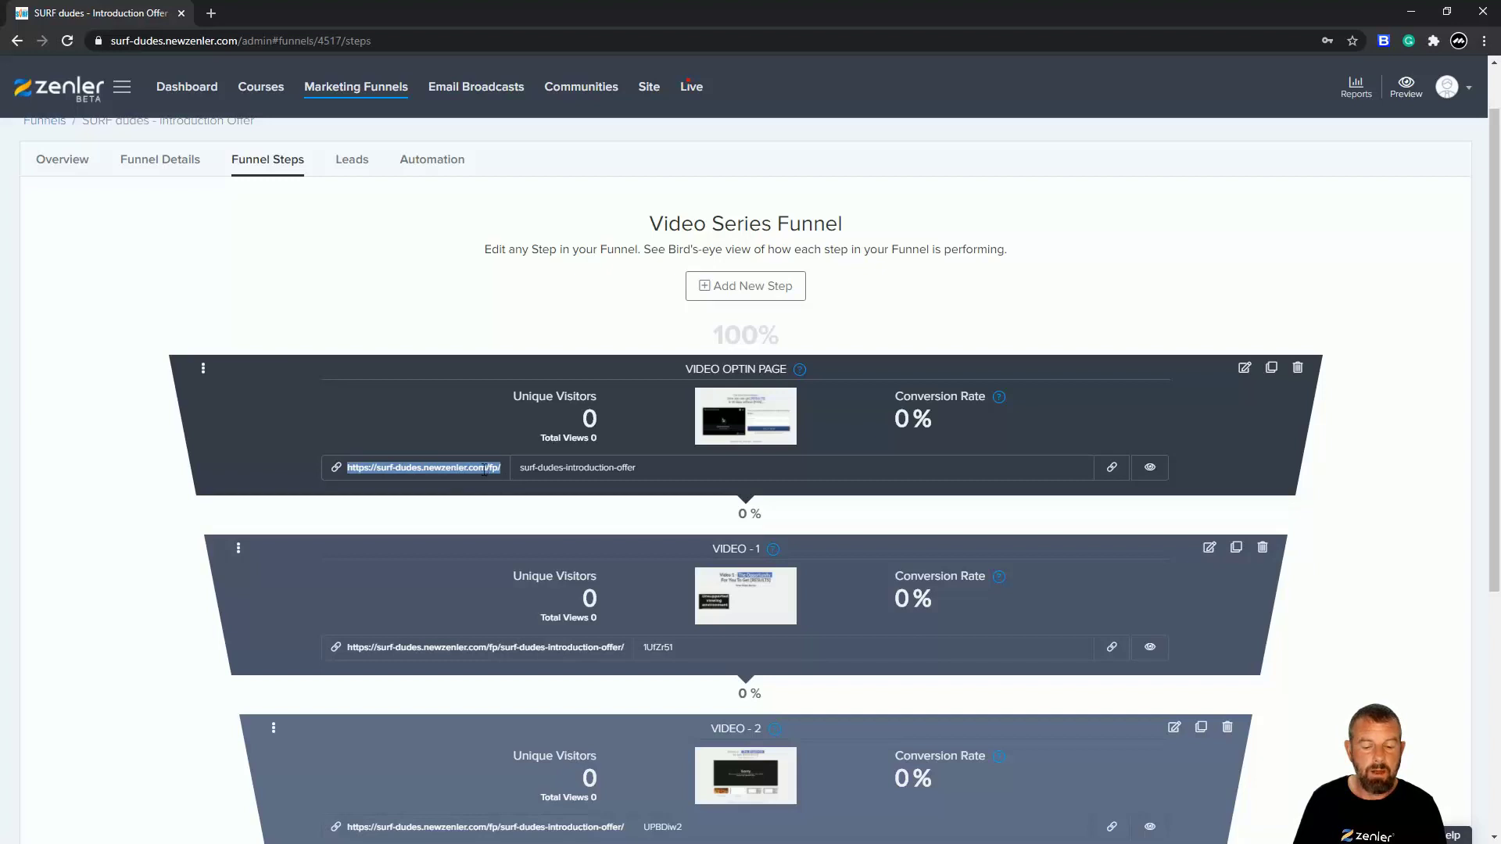
pyautogui.click(484, 469)
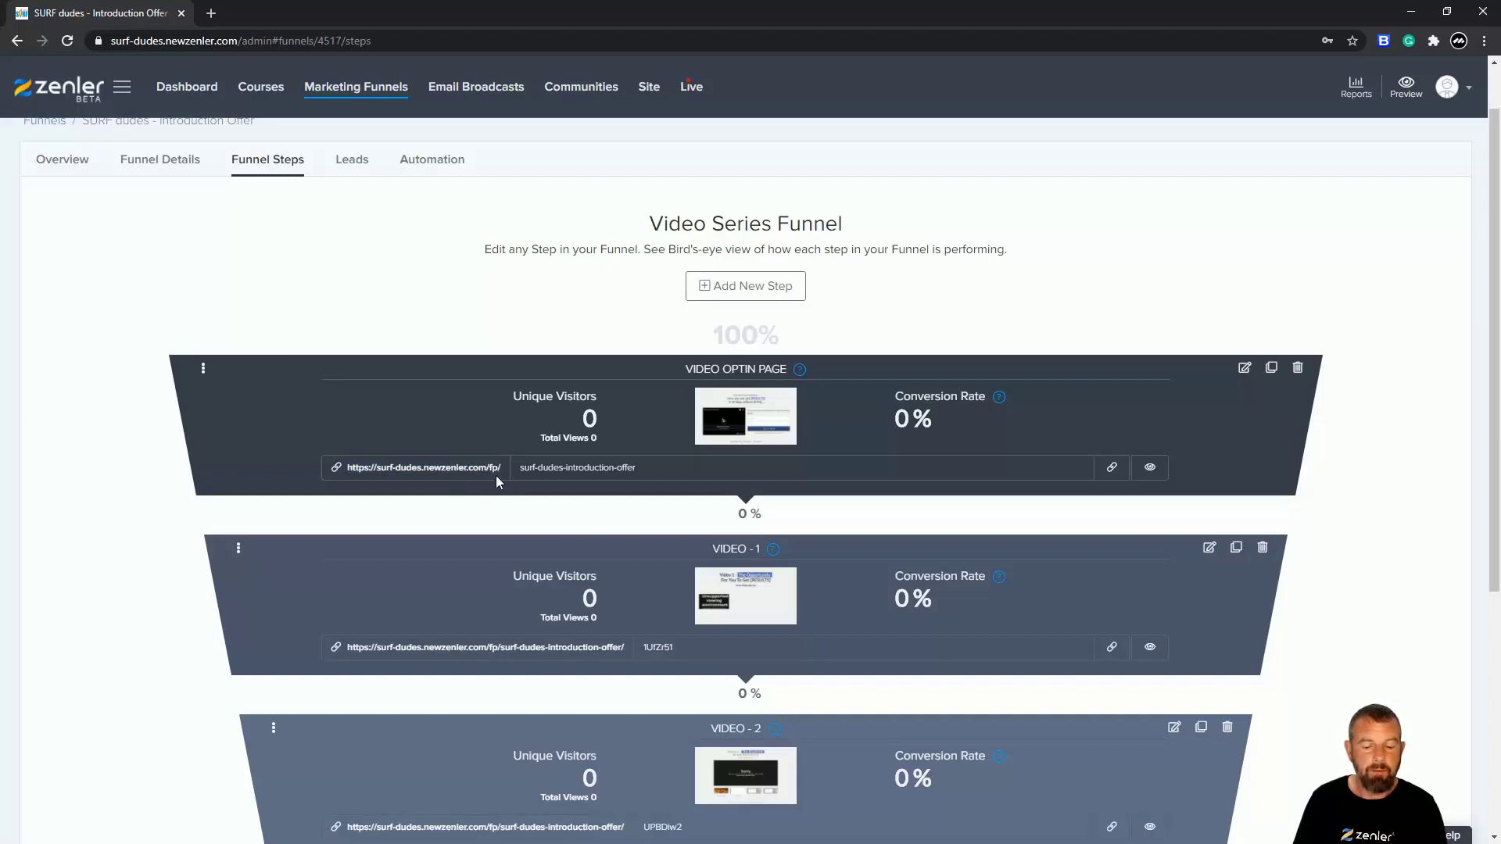
pyautogui.moveTo(523, 469); pyautogui.dragTo(638, 469)
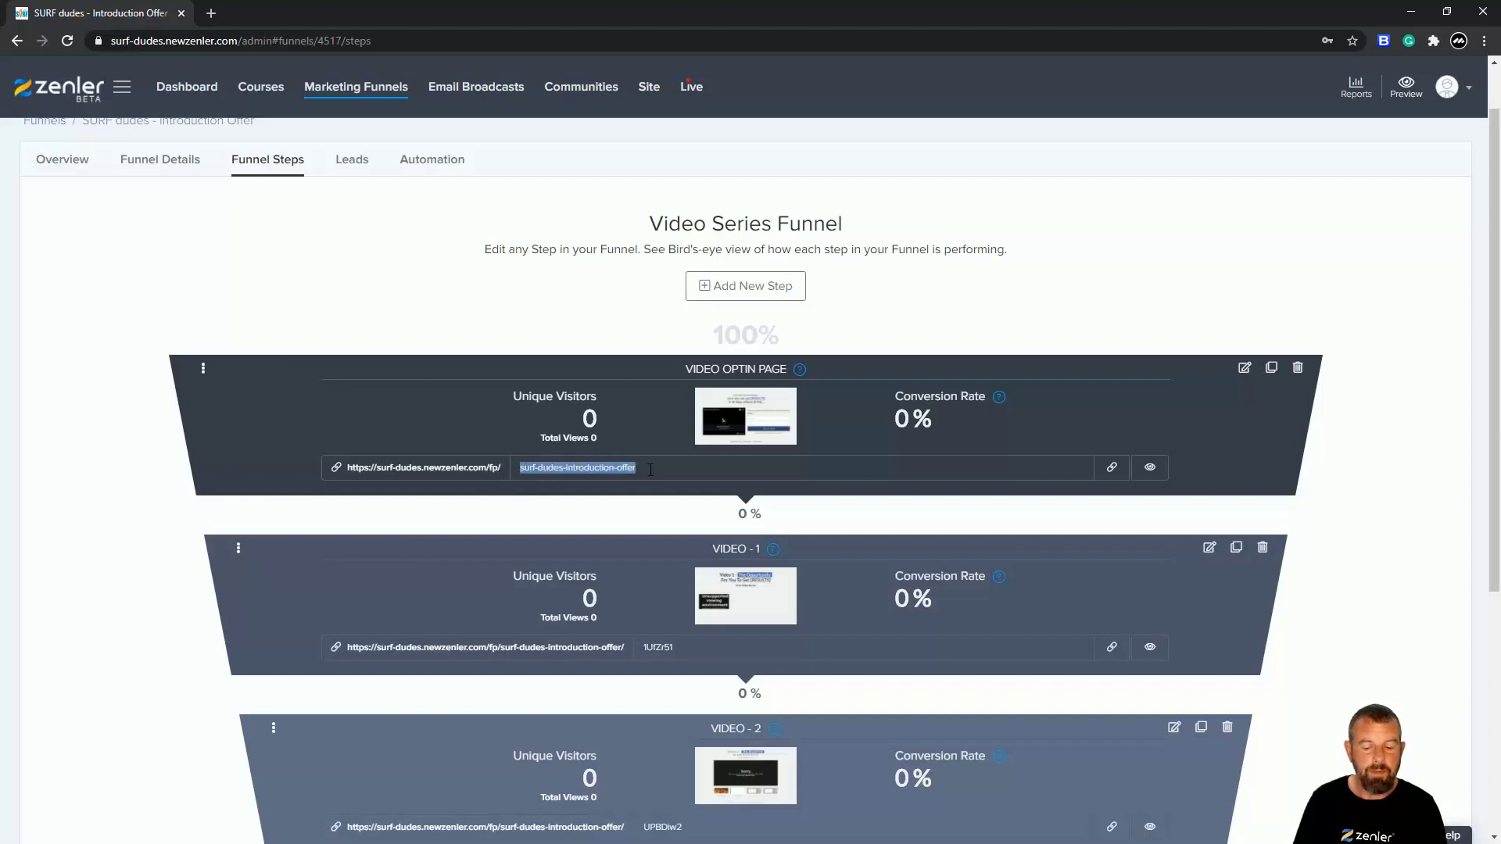
pyautogui.moveTo(641, 645); pyautogui.dragTo(699, 649)
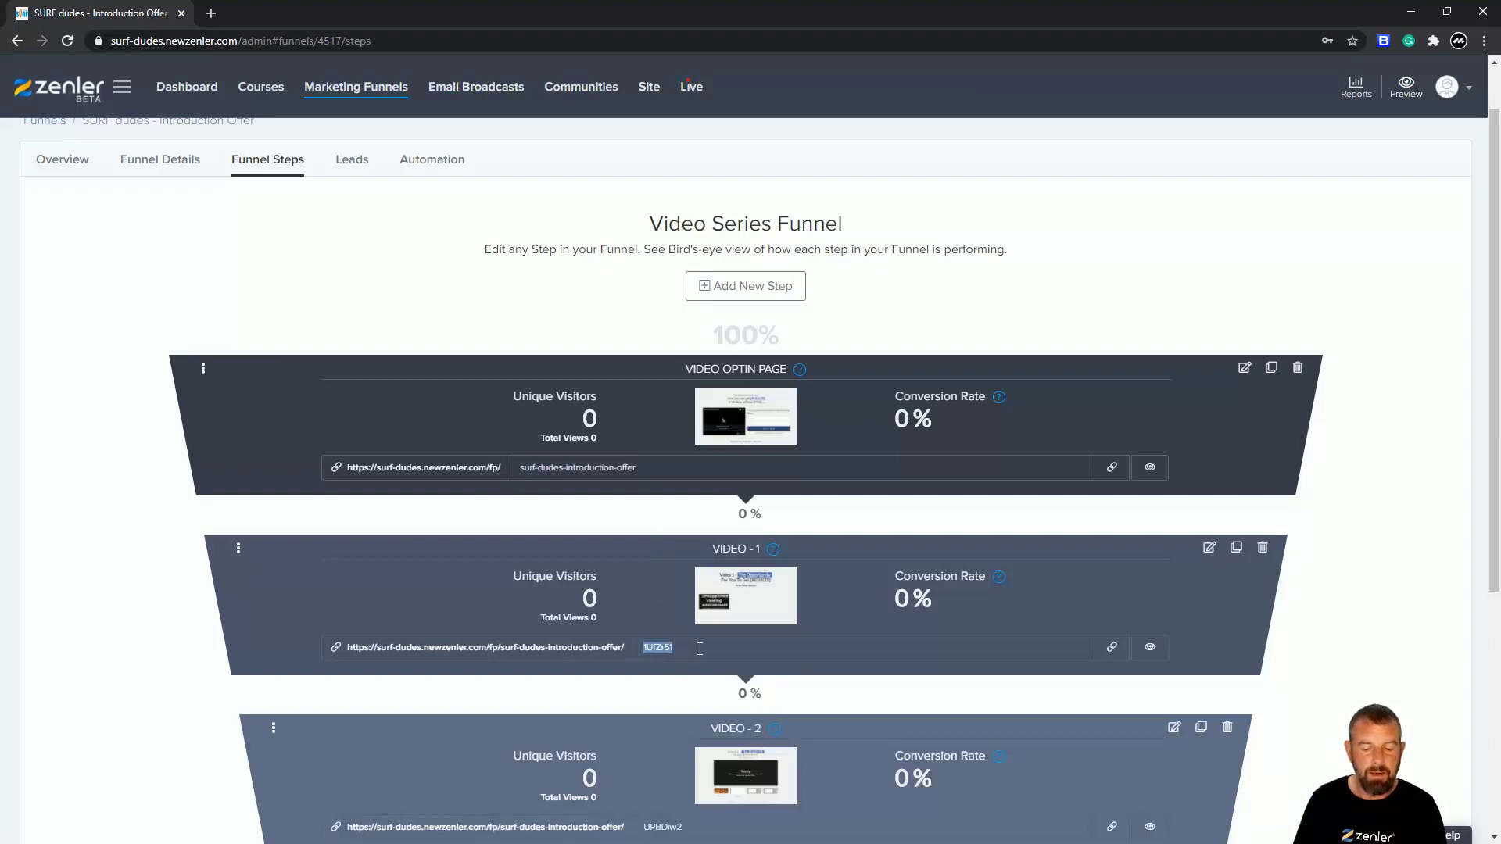
# Examine the slug of the VIDEO - 2 page and review the funnel's sequence from the video opt-in page through VIDEO - 3.
pyautogui.scroll(-1, 720, 652)
pyautogui.moveTo(645, 746); pyautogui.dragTo(684, 750)
pyautogui.scroll(2, 658, 582)
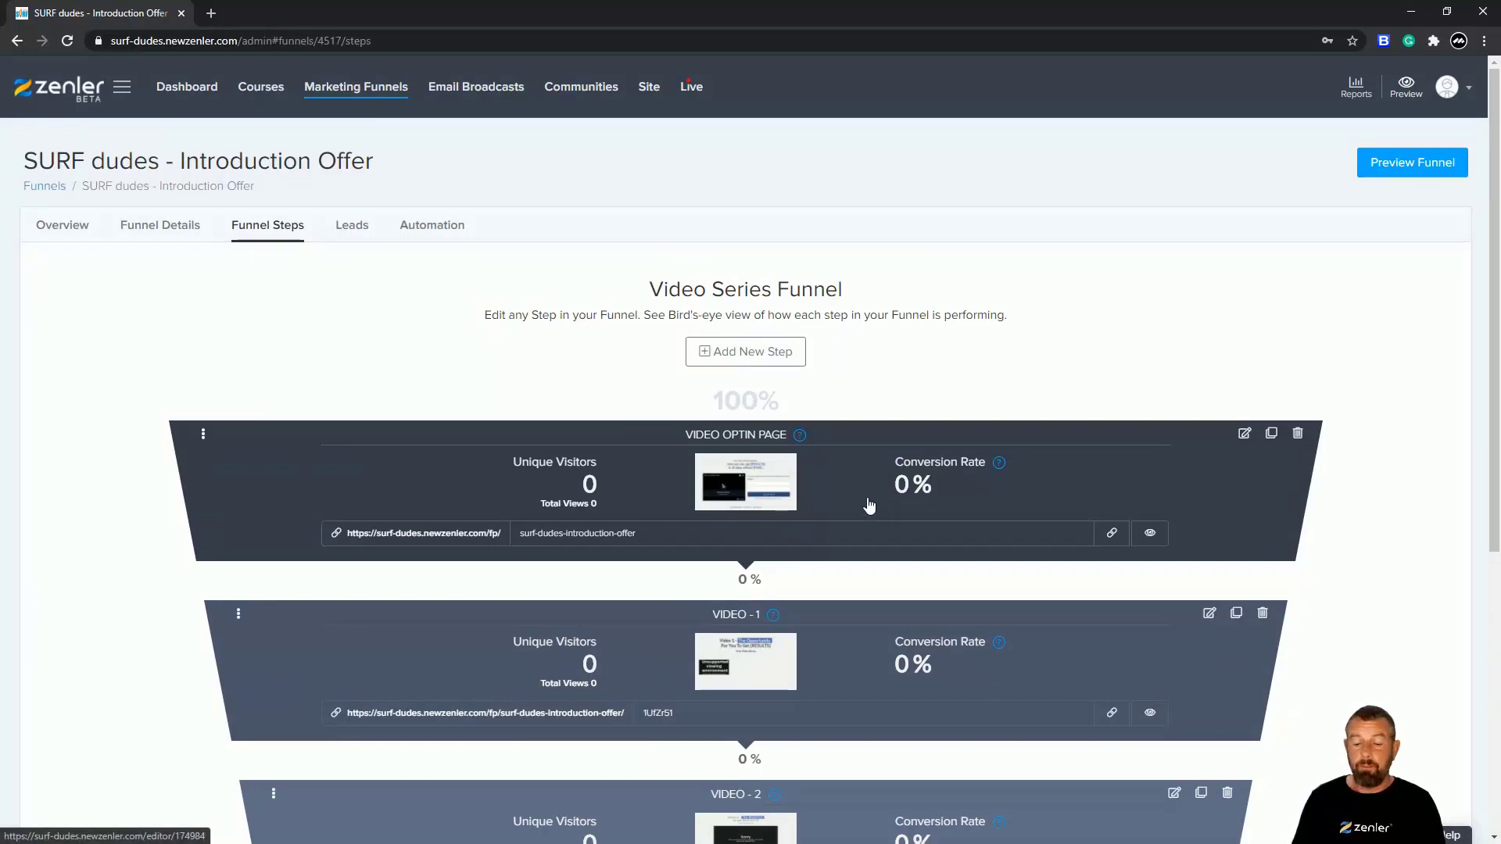
pyautogui.scroll(-6, 869, 506)
pyautogui.scroll(5, 866, 497)
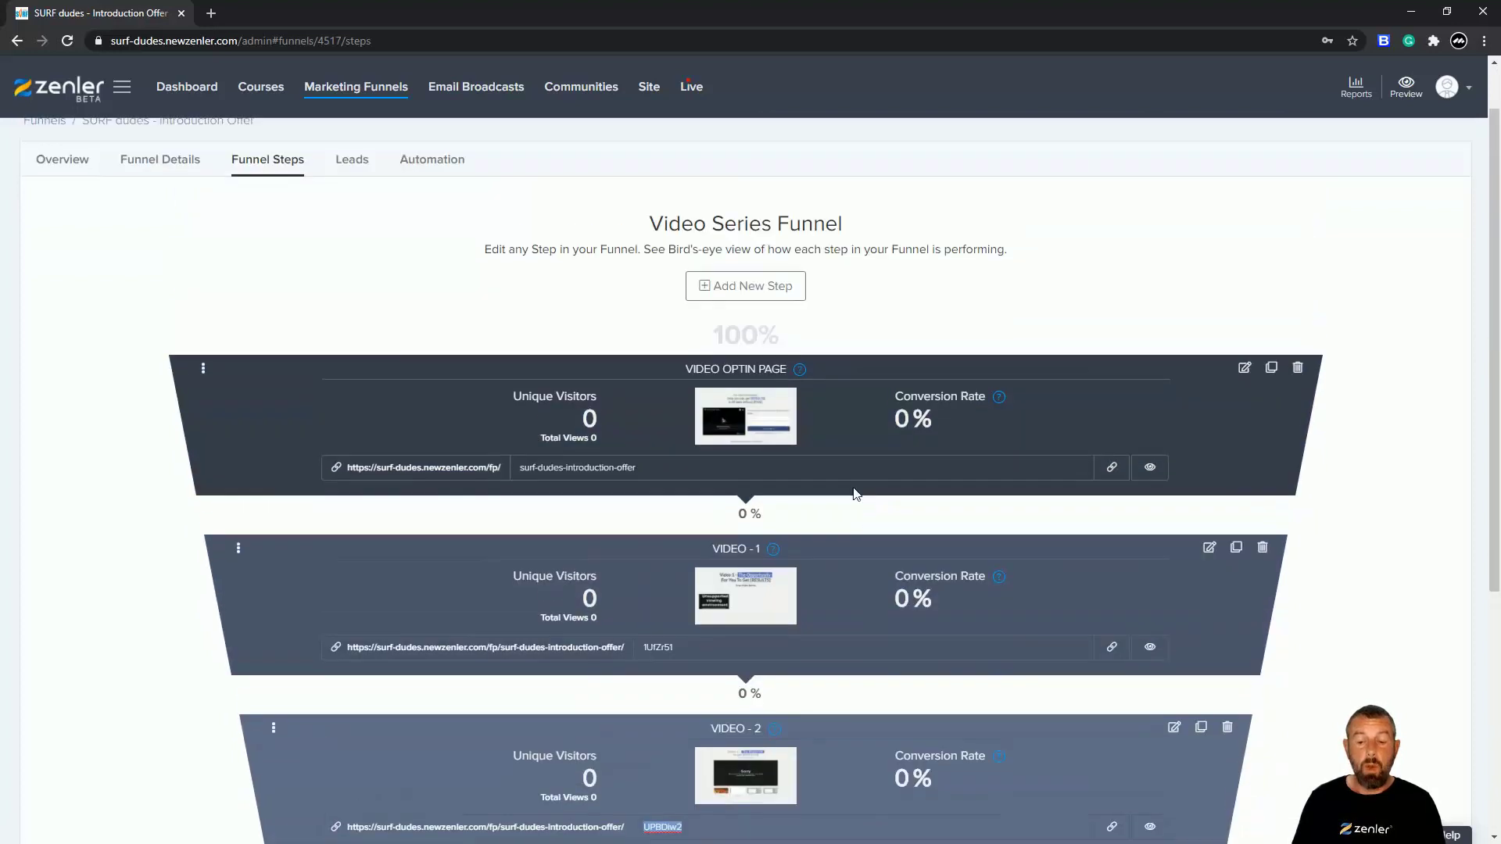
pyautogui.click(742, 289)
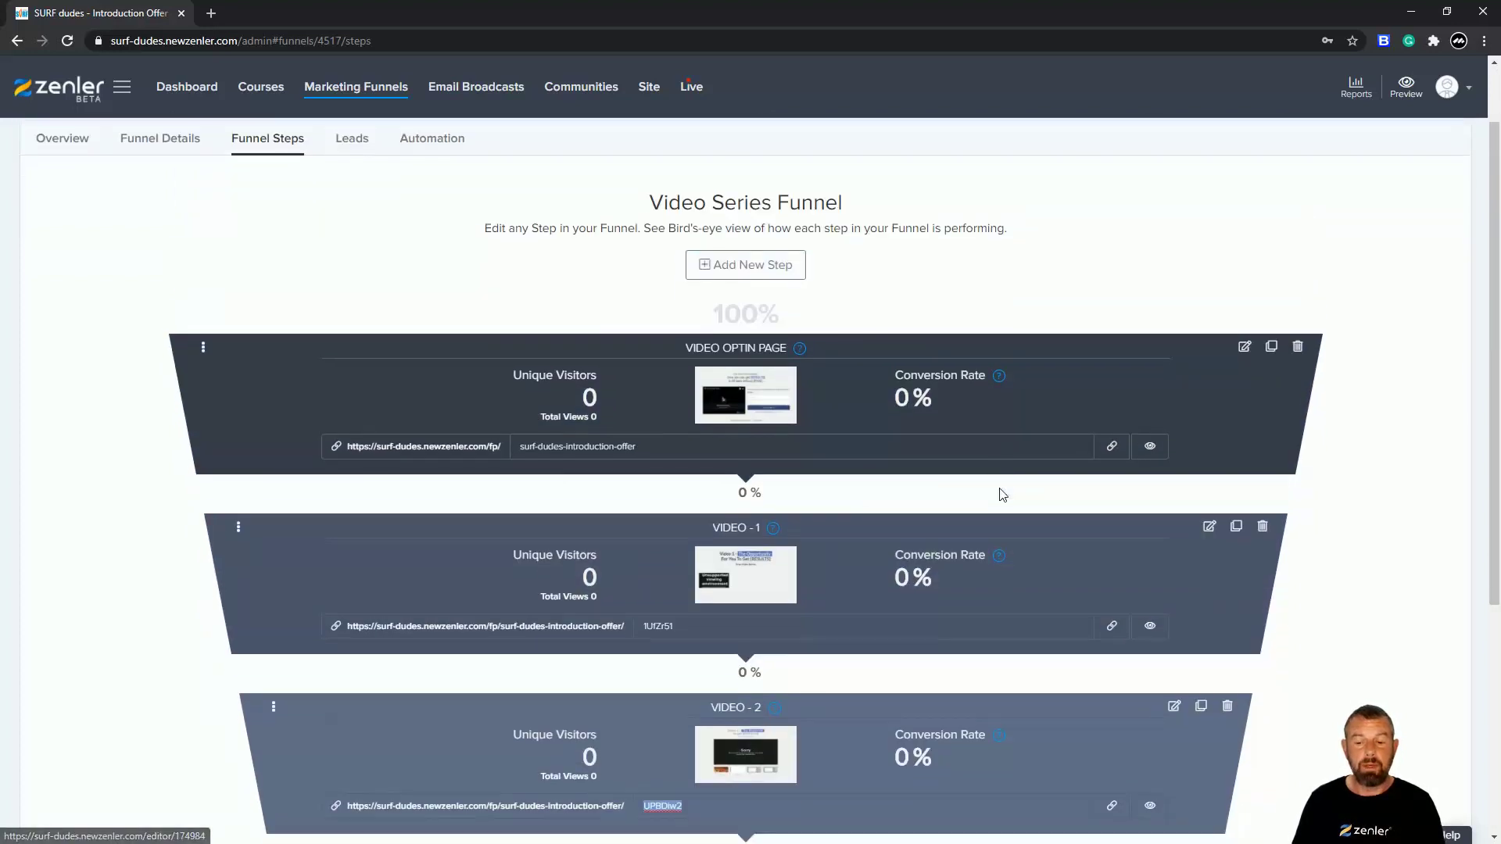
pyautogui.scroll(-4, 998, 493)
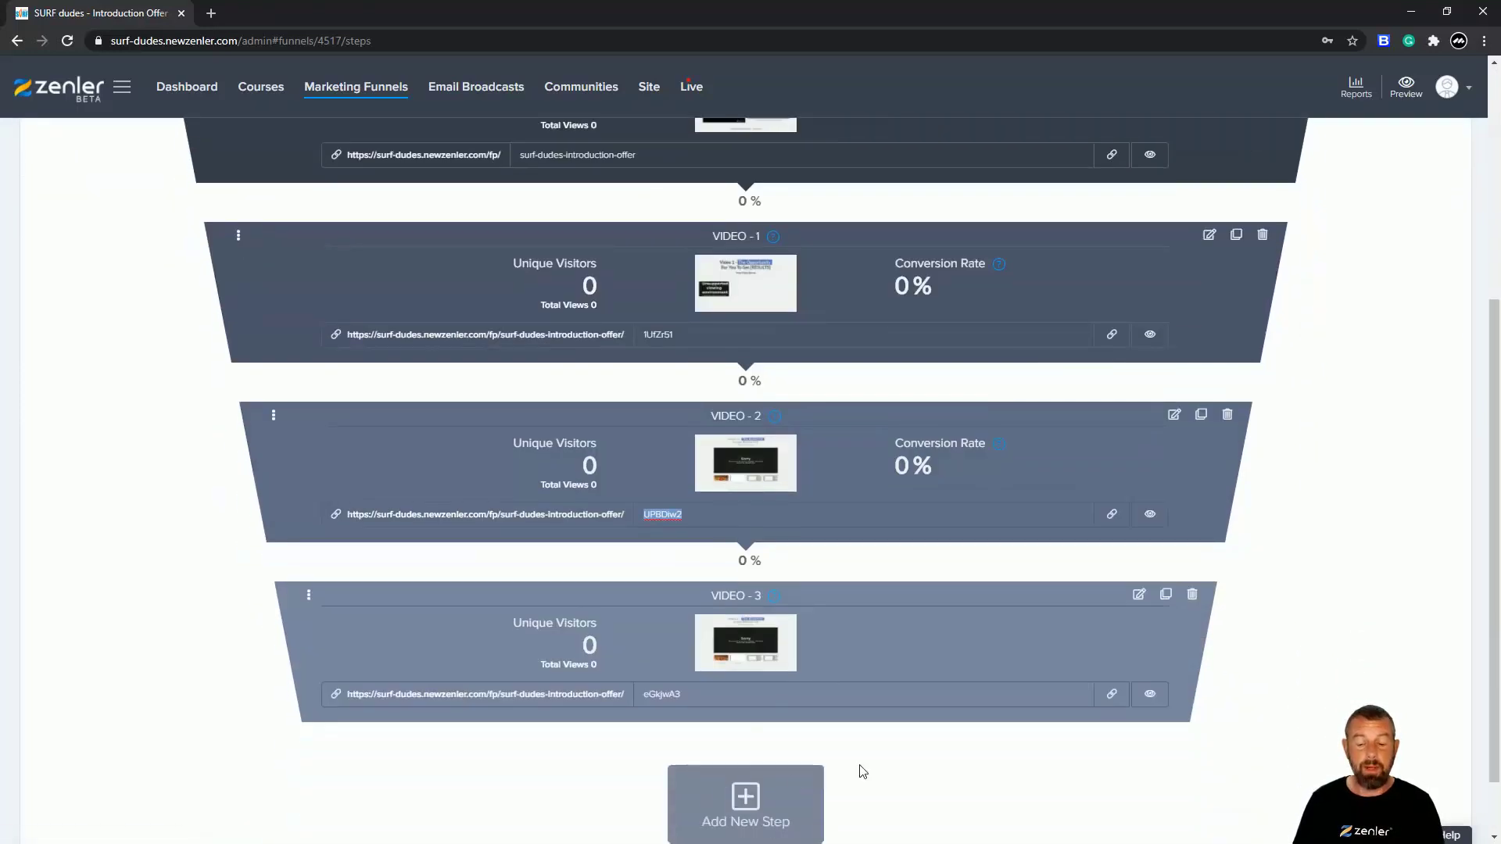
pyautogui.scroll(5, 861, 769)
pyautogui.scroll(-4, 866, 568)
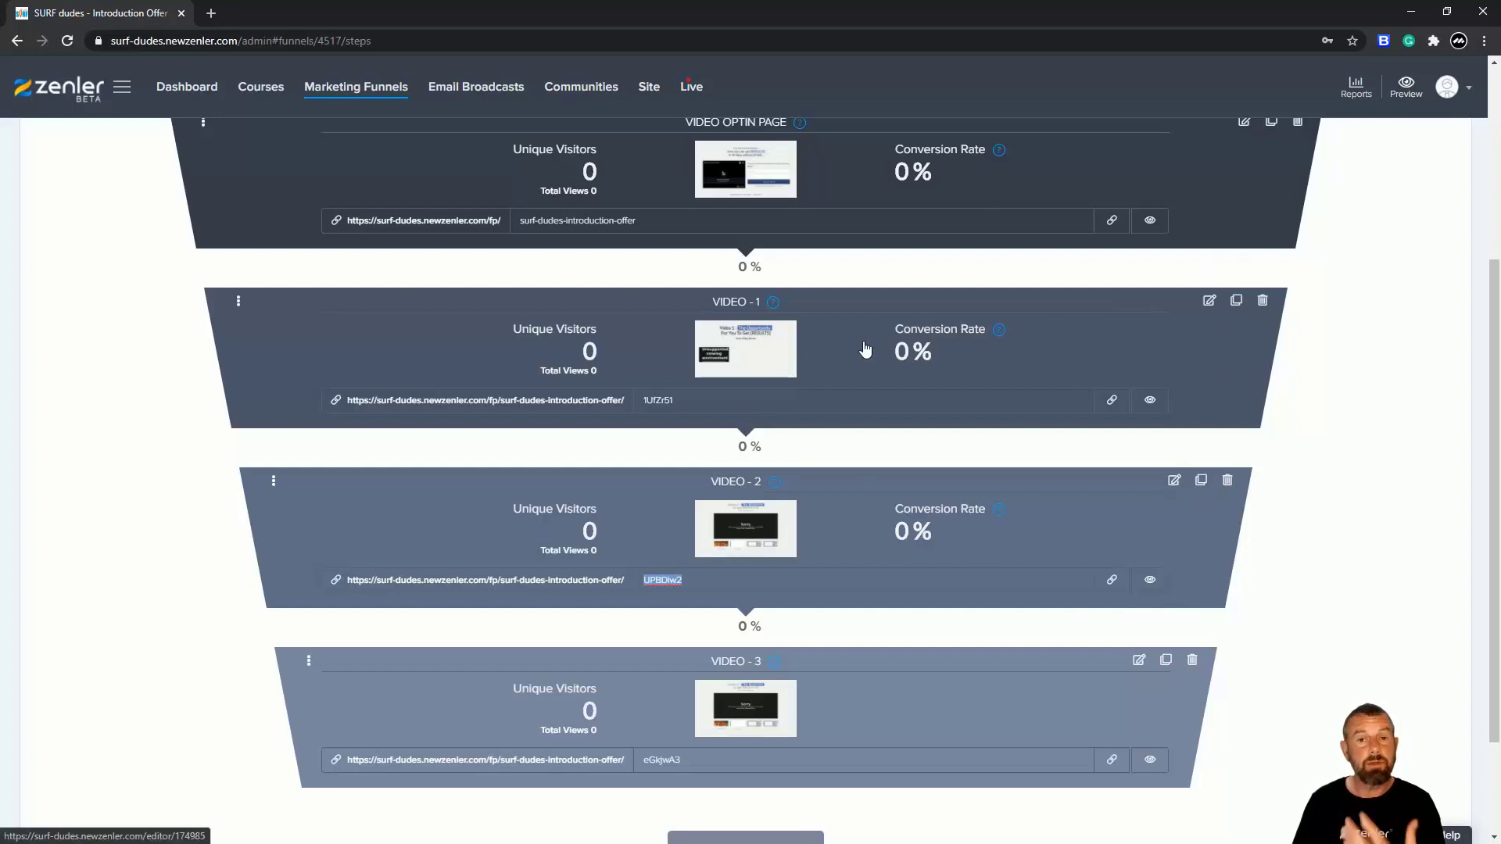
pyautogui.scroll(4, 897, 334)
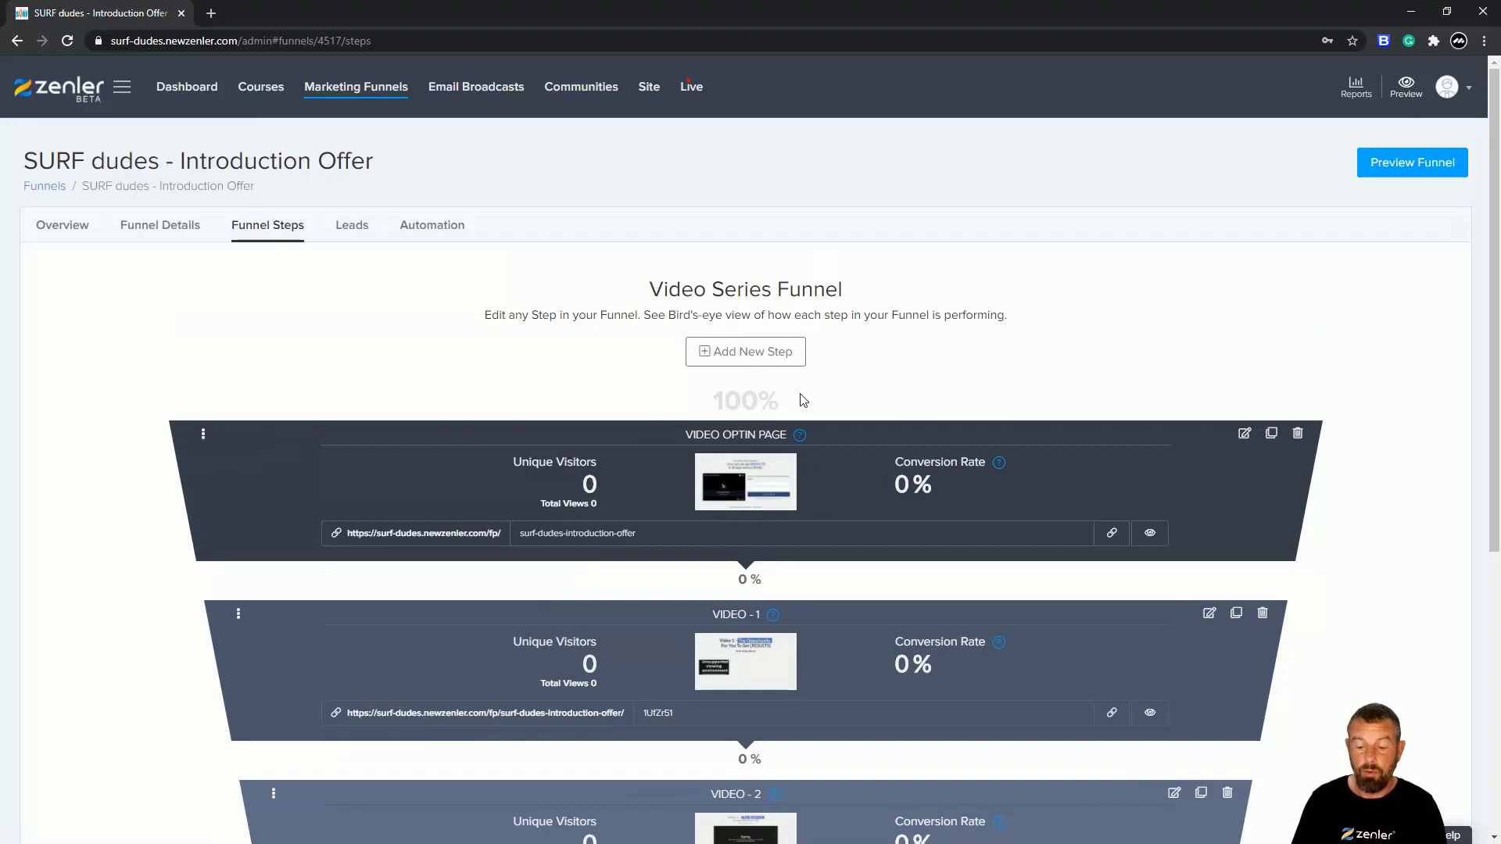
pyautogui.scroll(-5, 799, 397)
pyautogui.scroll(5, 799, 399)
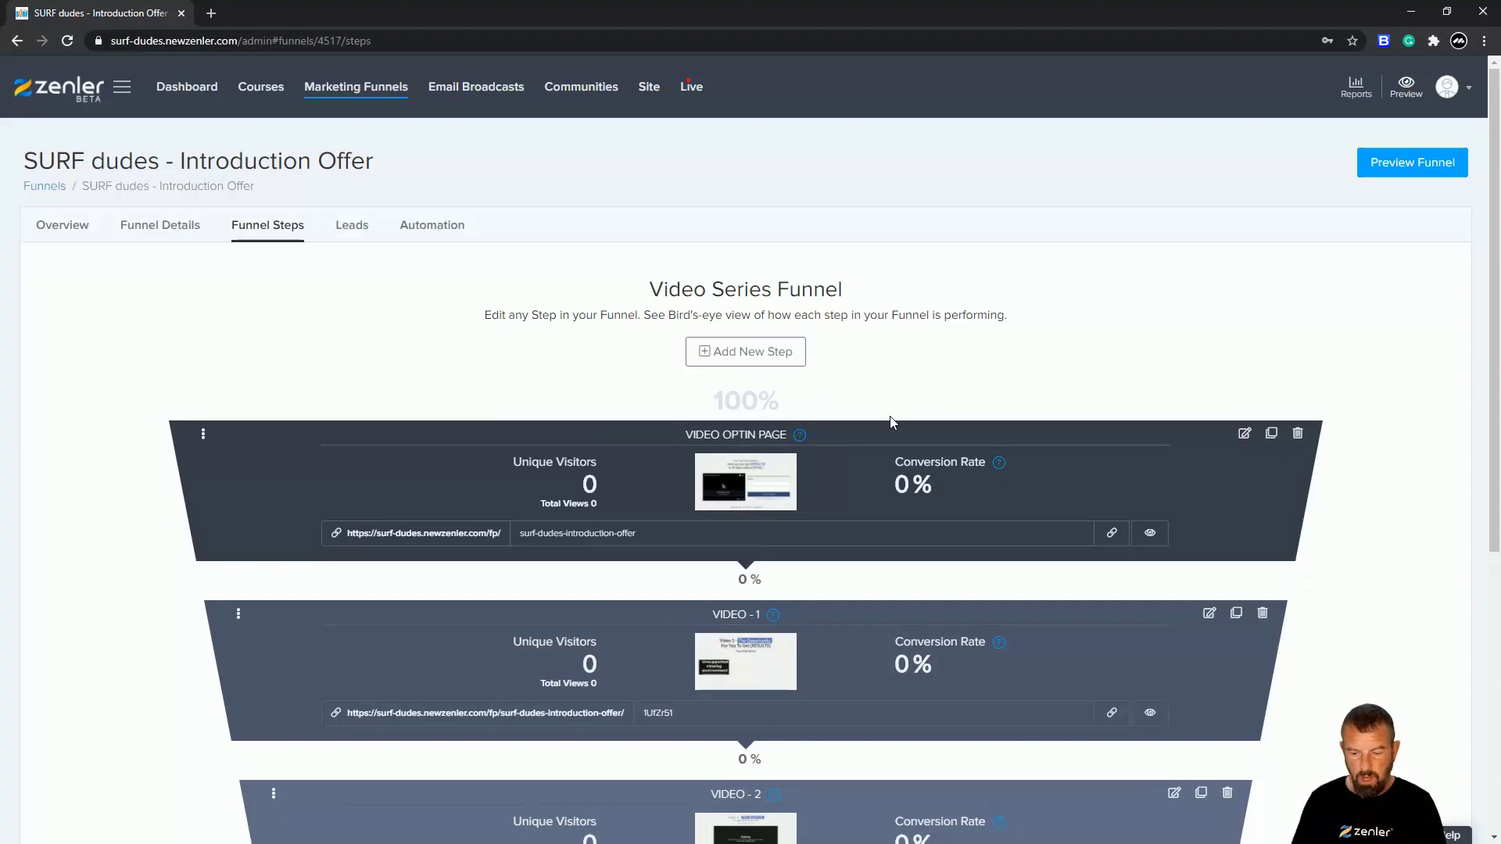
pyautogui.scroll(-3, 891, 423)
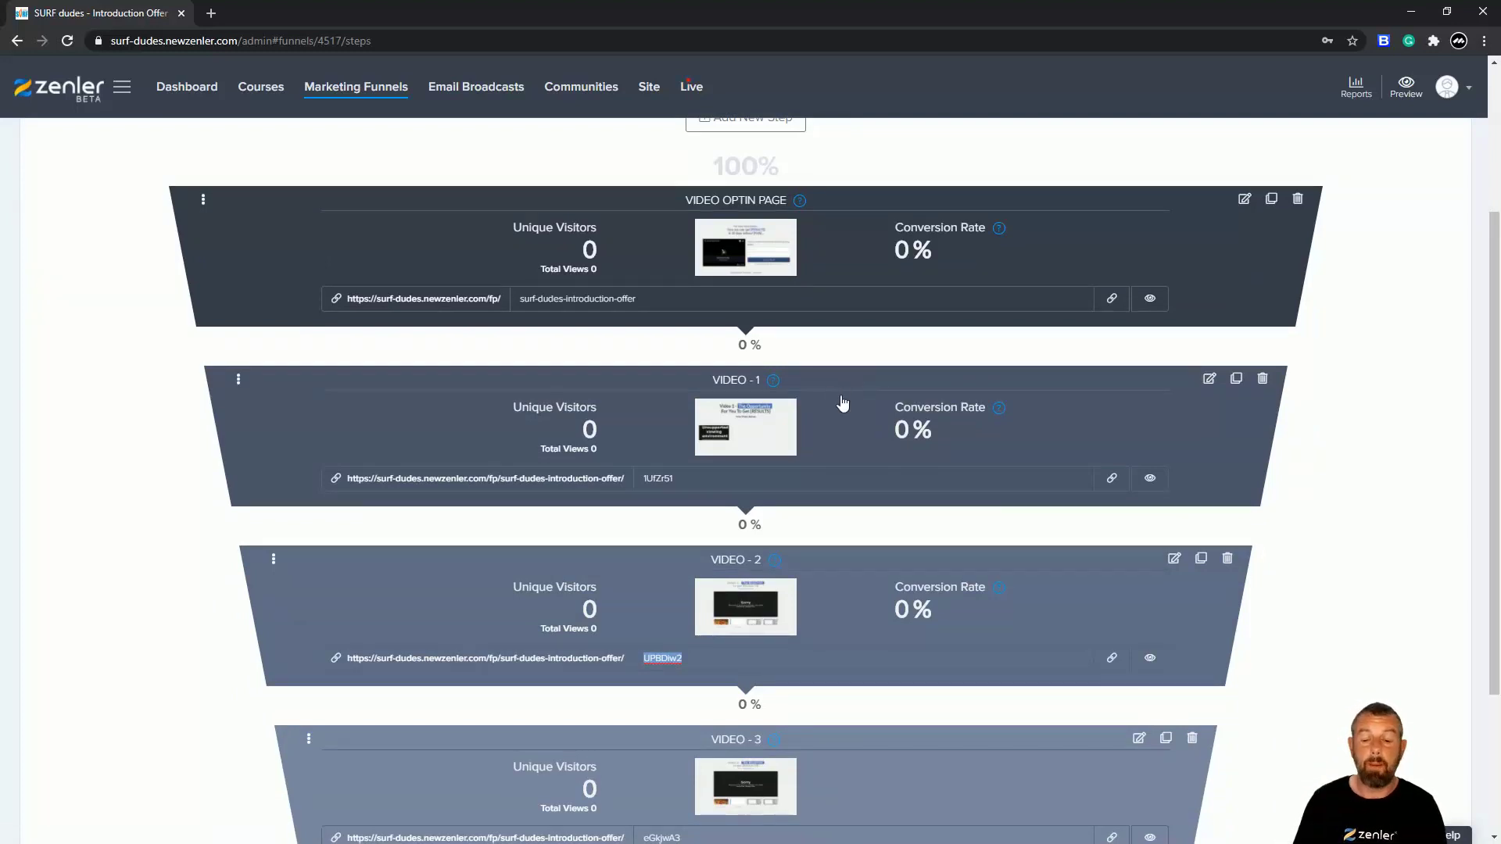
pyautogui.scroll(1, 842, 402)
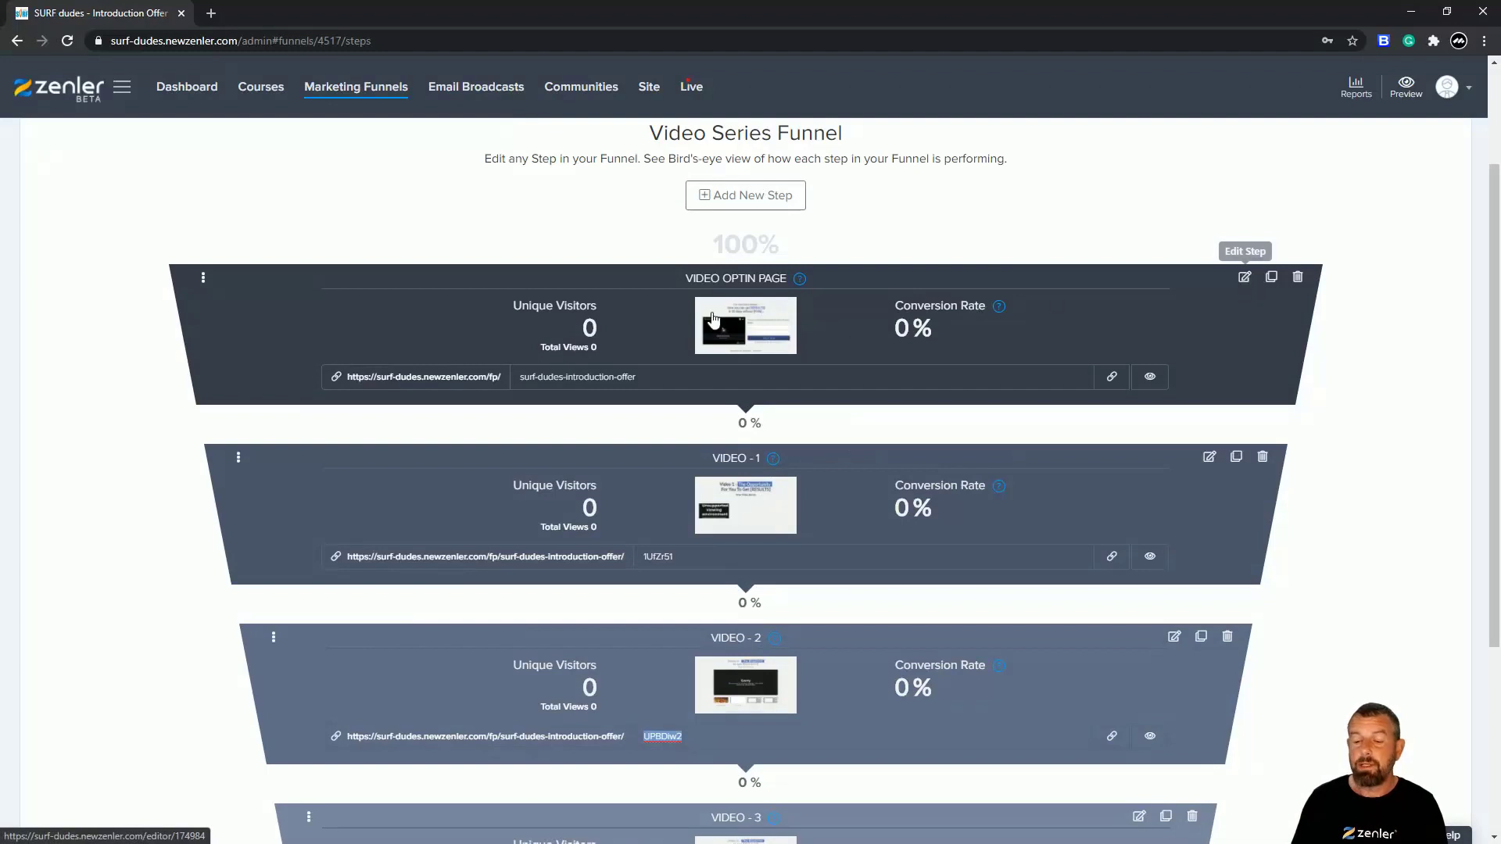
# Open the video opt-in page for editing and look at the library of blocks that can be added below its form.
pyautogui.click(1243, 279)
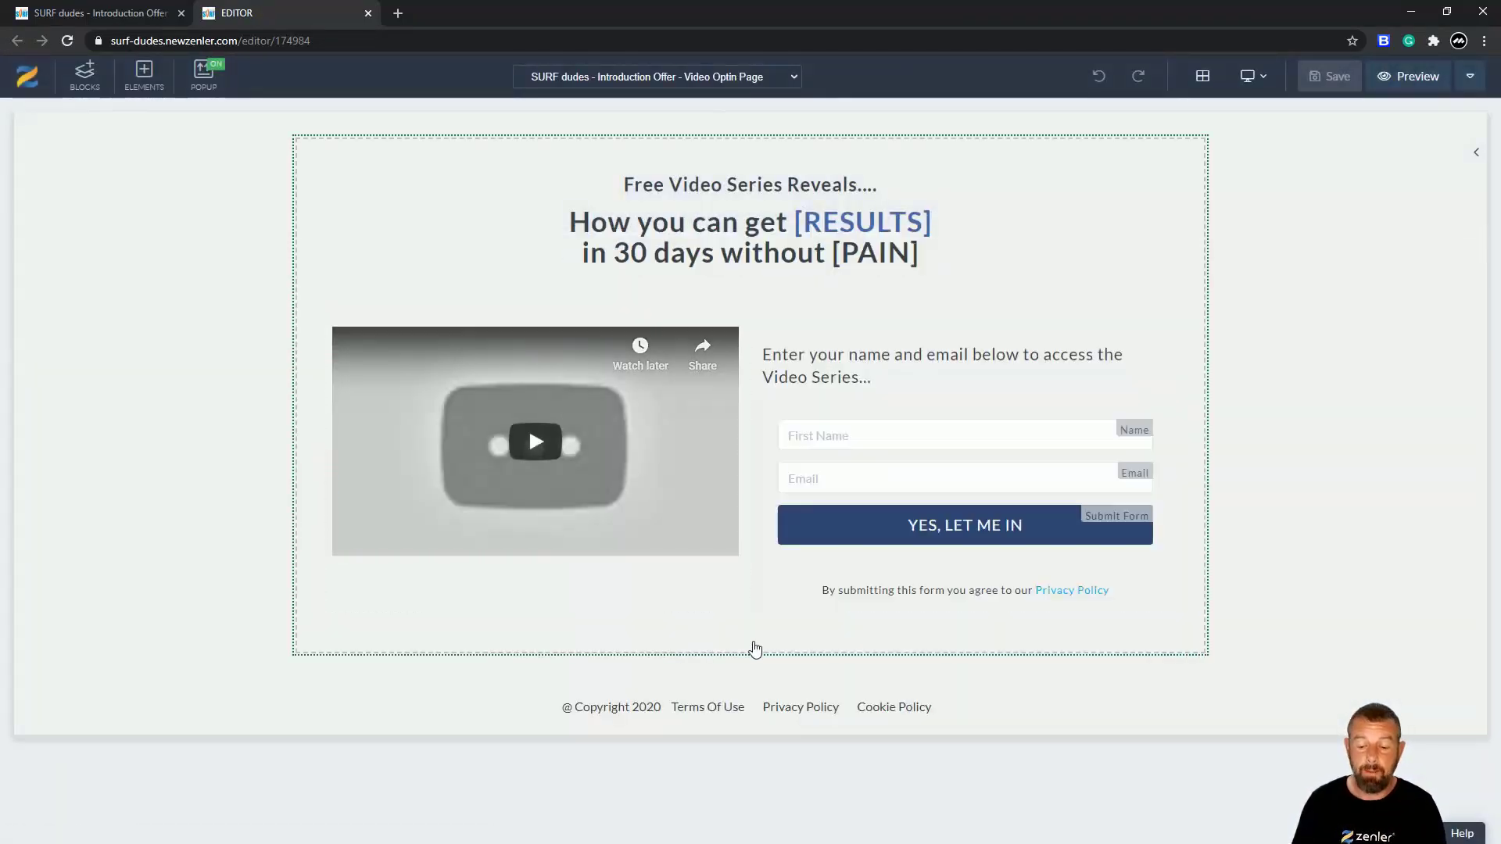
pyautogui.moveTo(751, 669)
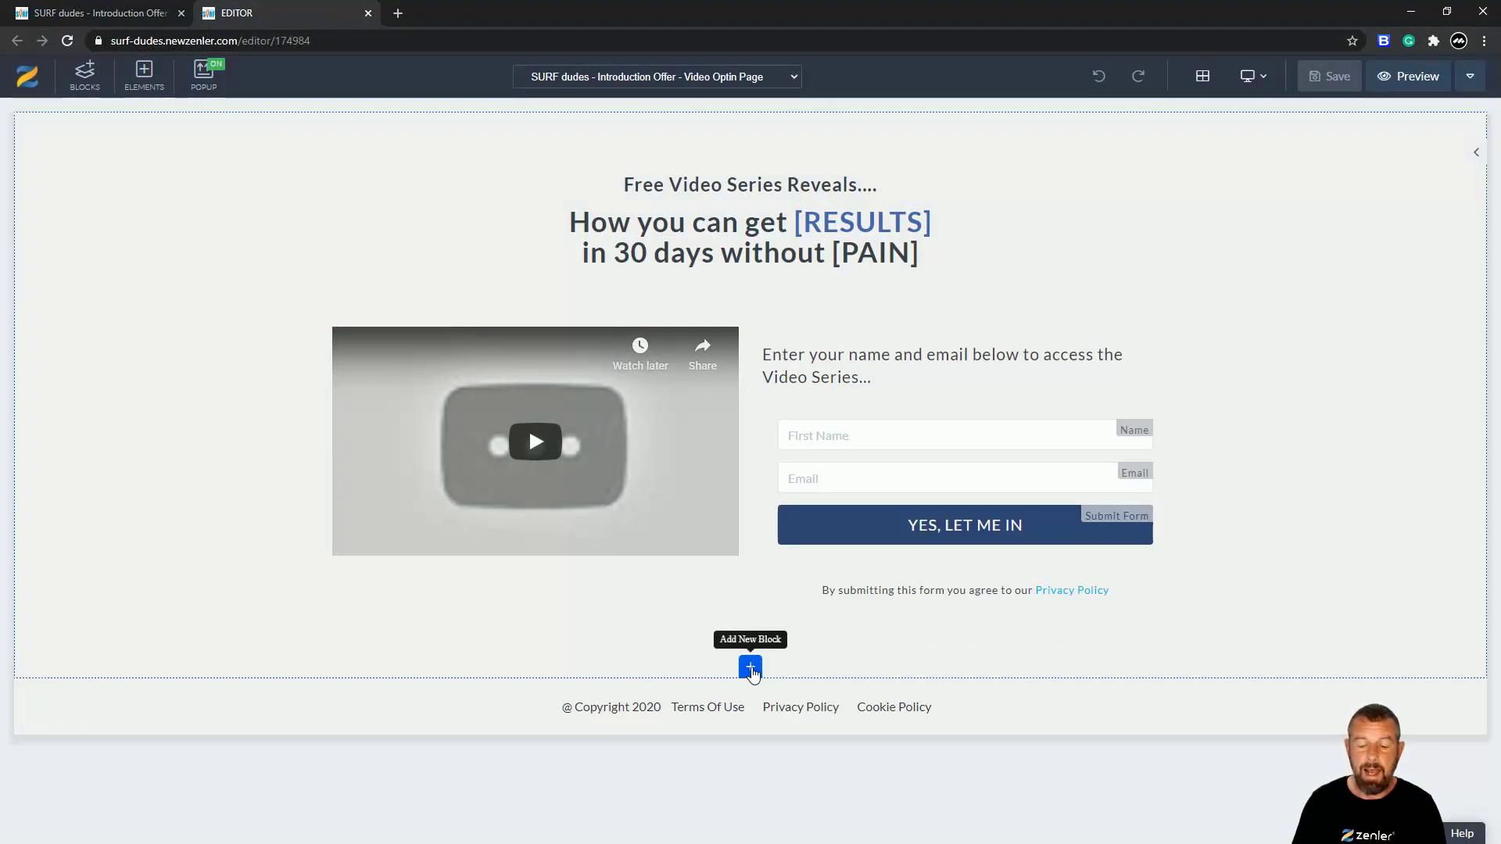
pyautogui.click(751, 668)
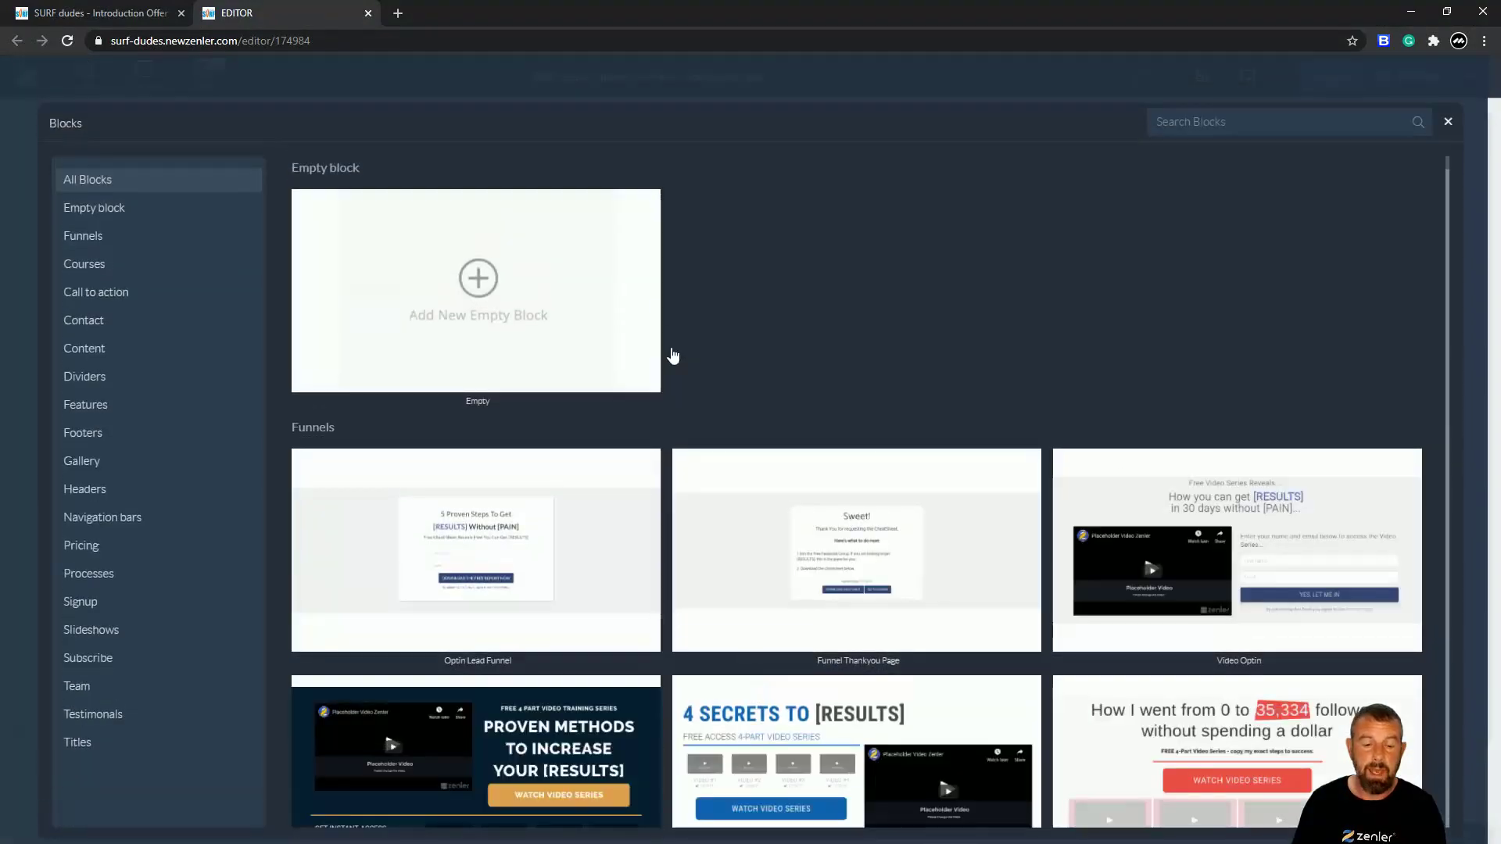
pyautogui.click(1448, 122)
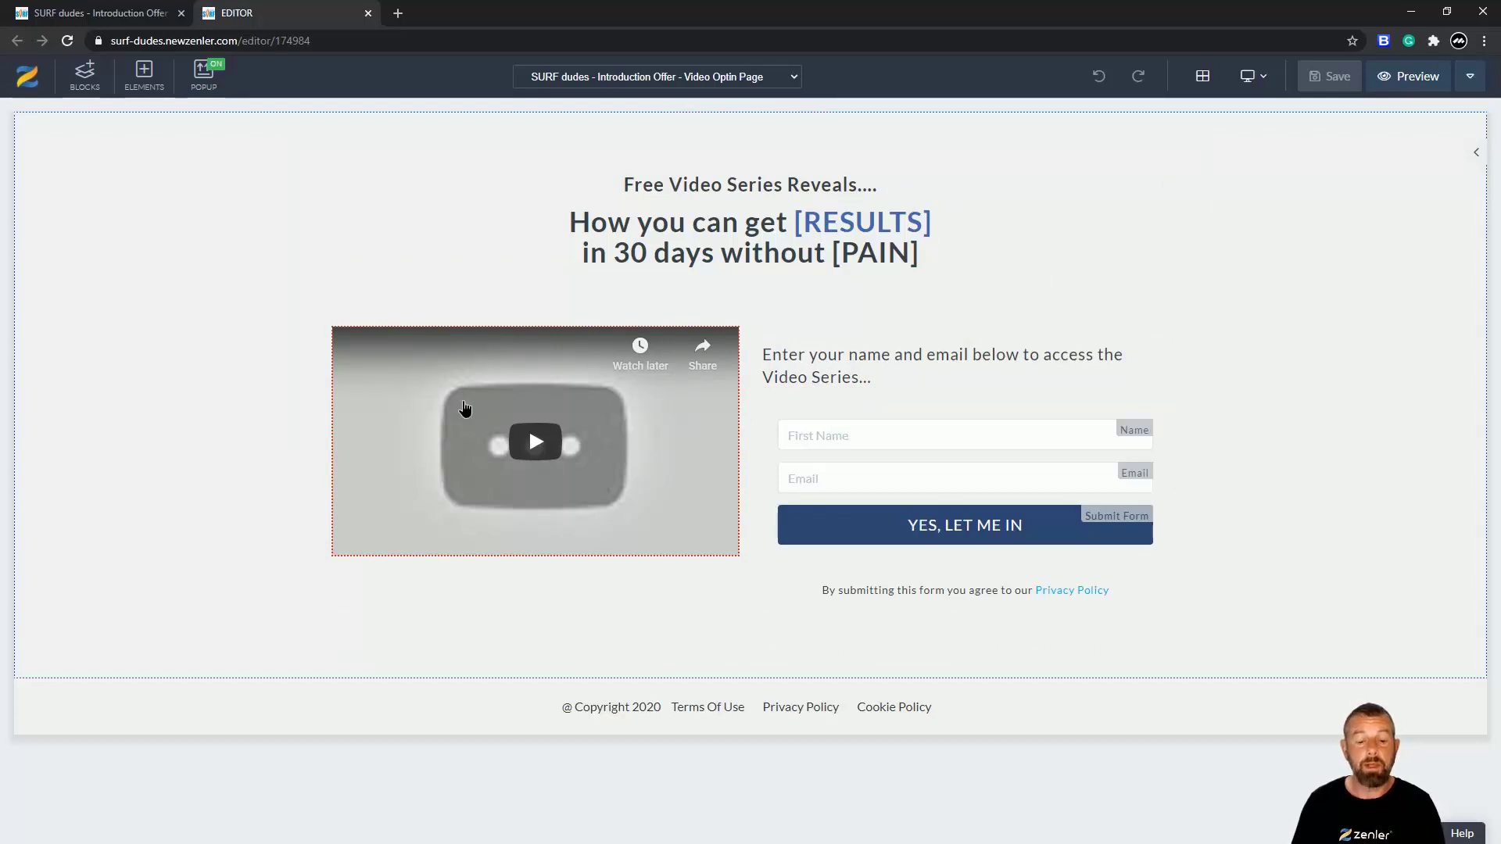
# Replace the placeholder video on the opt-in page with introvideo.mp4 from the video library.
pyautogui.click(466, 413)
pyautogui.click(342, 314)
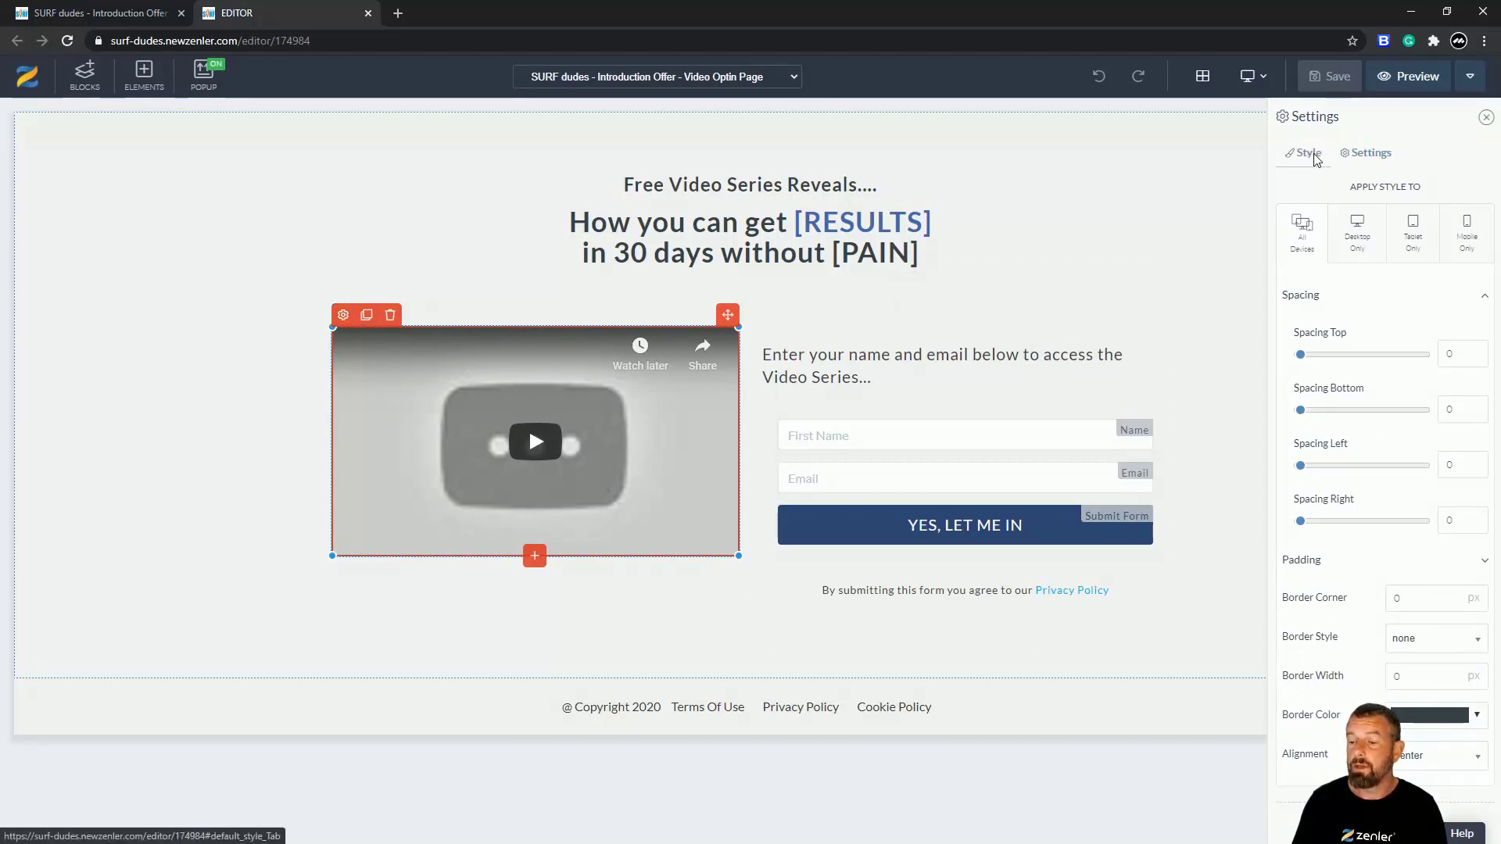
pyautogui.click(1368, 153)
pyautogui.click(1477, 197)
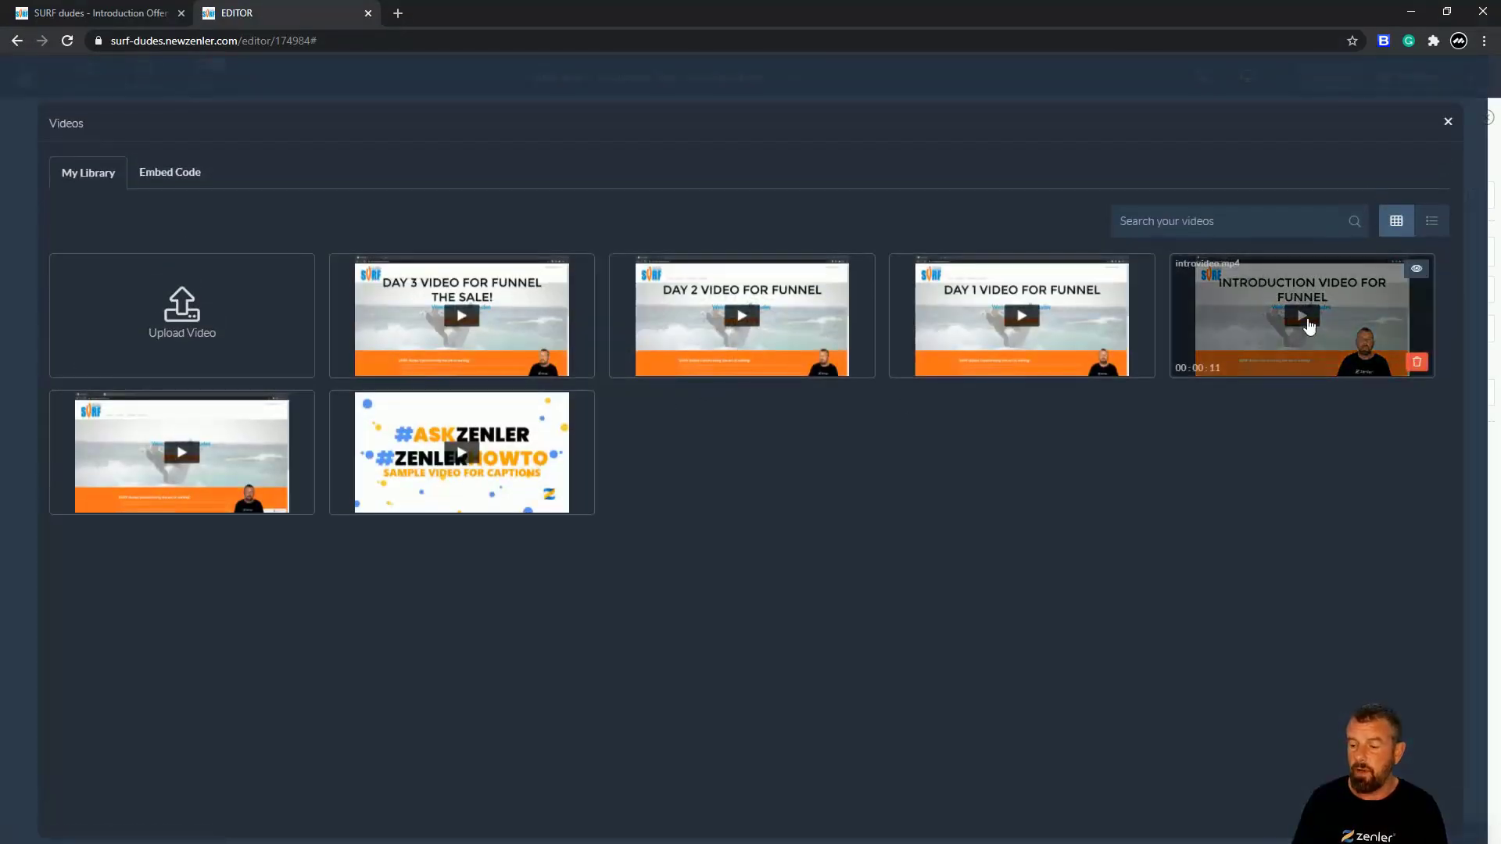
pyautogui.click(1246, 316)
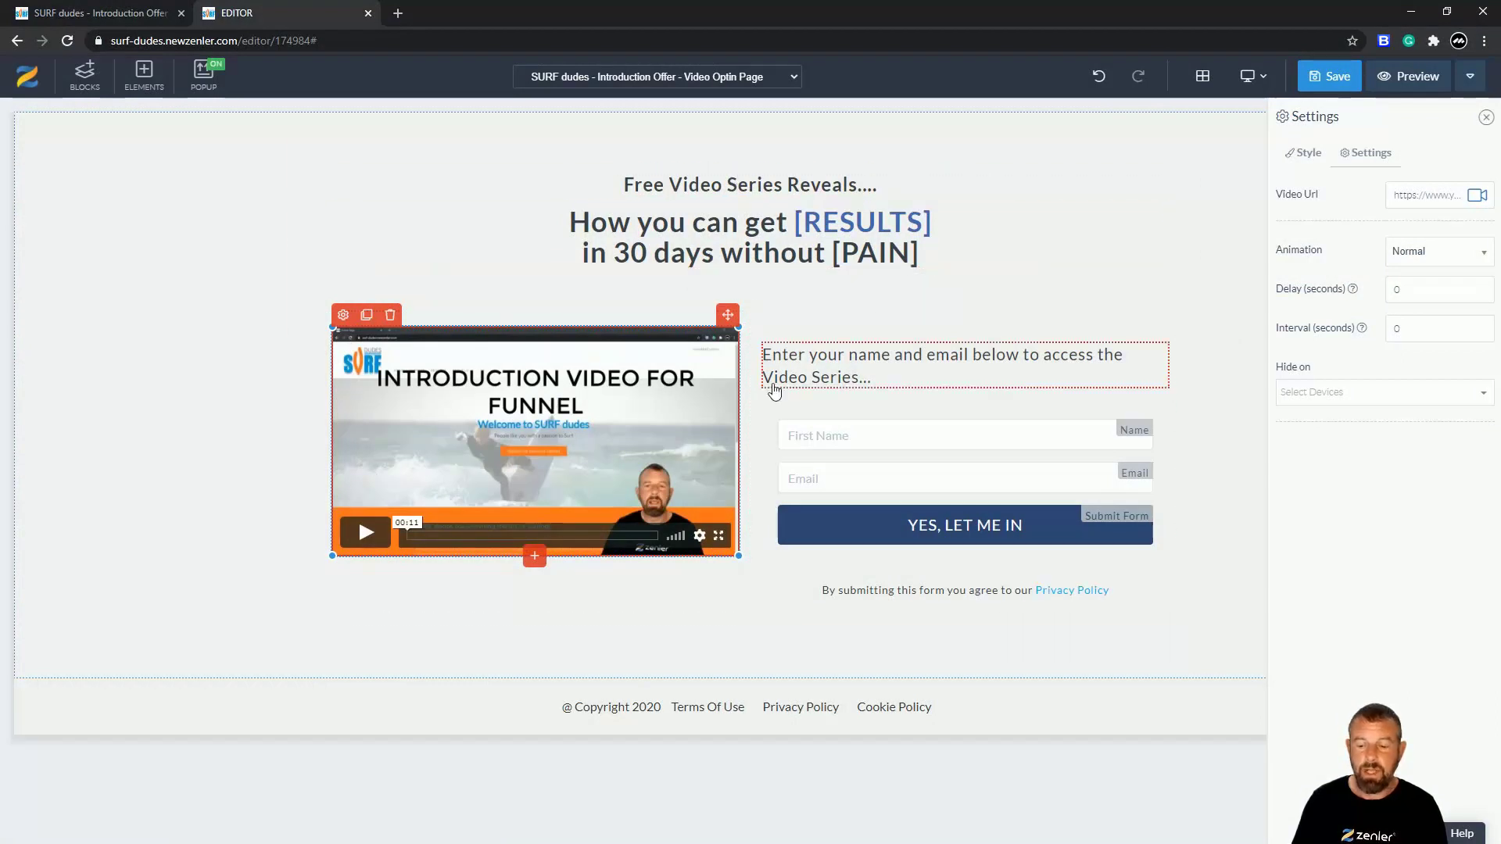
# Delete the placeholder wording about [RESULTS] in 30 days without [PAIN] from the opt-in page's main headline.
pyautogui.click(675, 224)
pyautogui.moveTo(919, 254); pyautogui.dragTo(716, 227)
pyautogui.press('BackSpace')
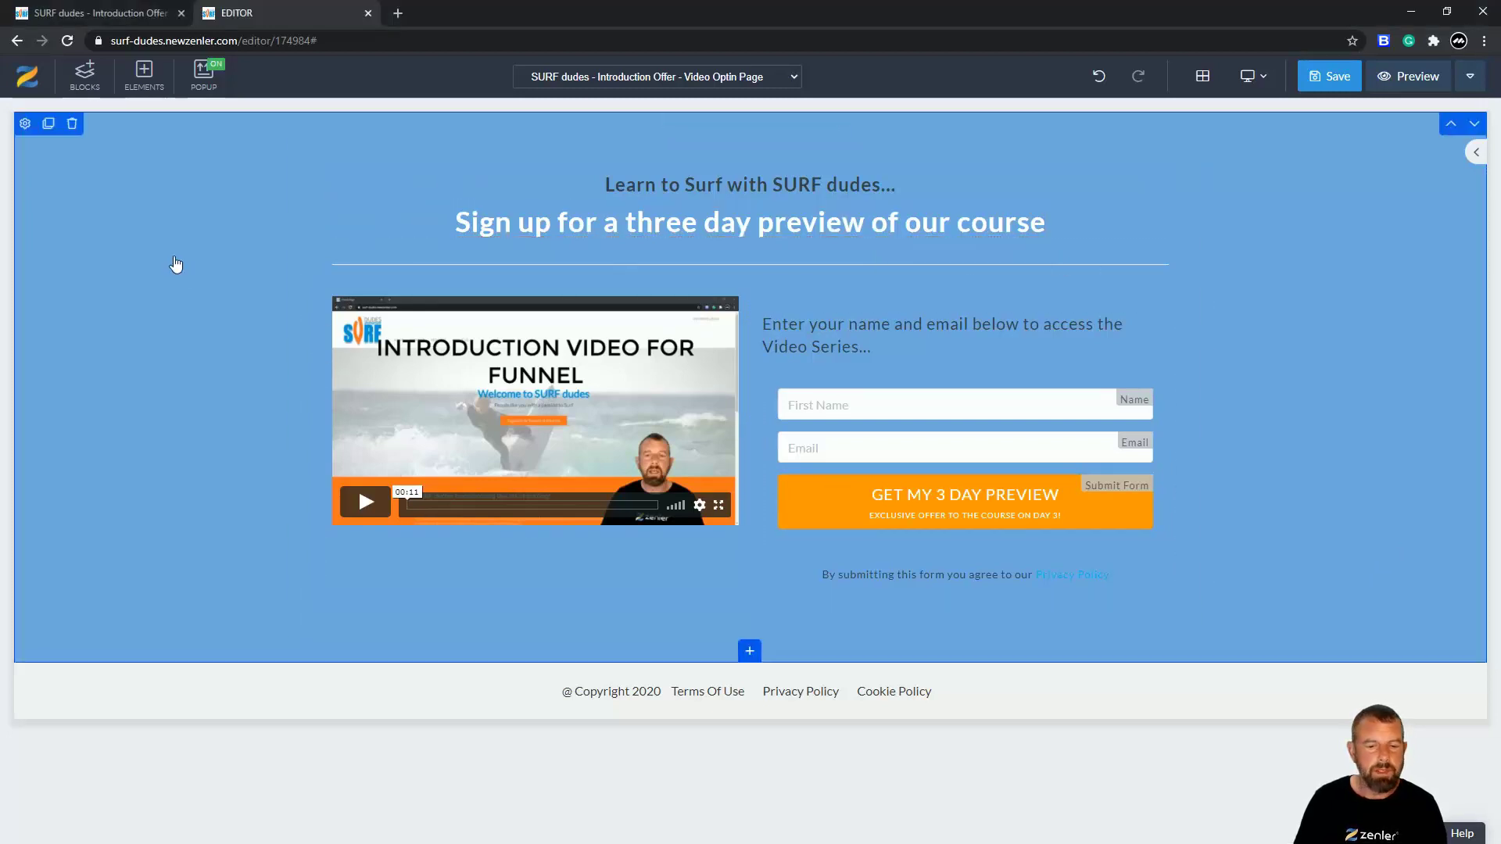
# Duplicate the blue opt-in block and delete the copy.
pyautogui.click(36, 123)
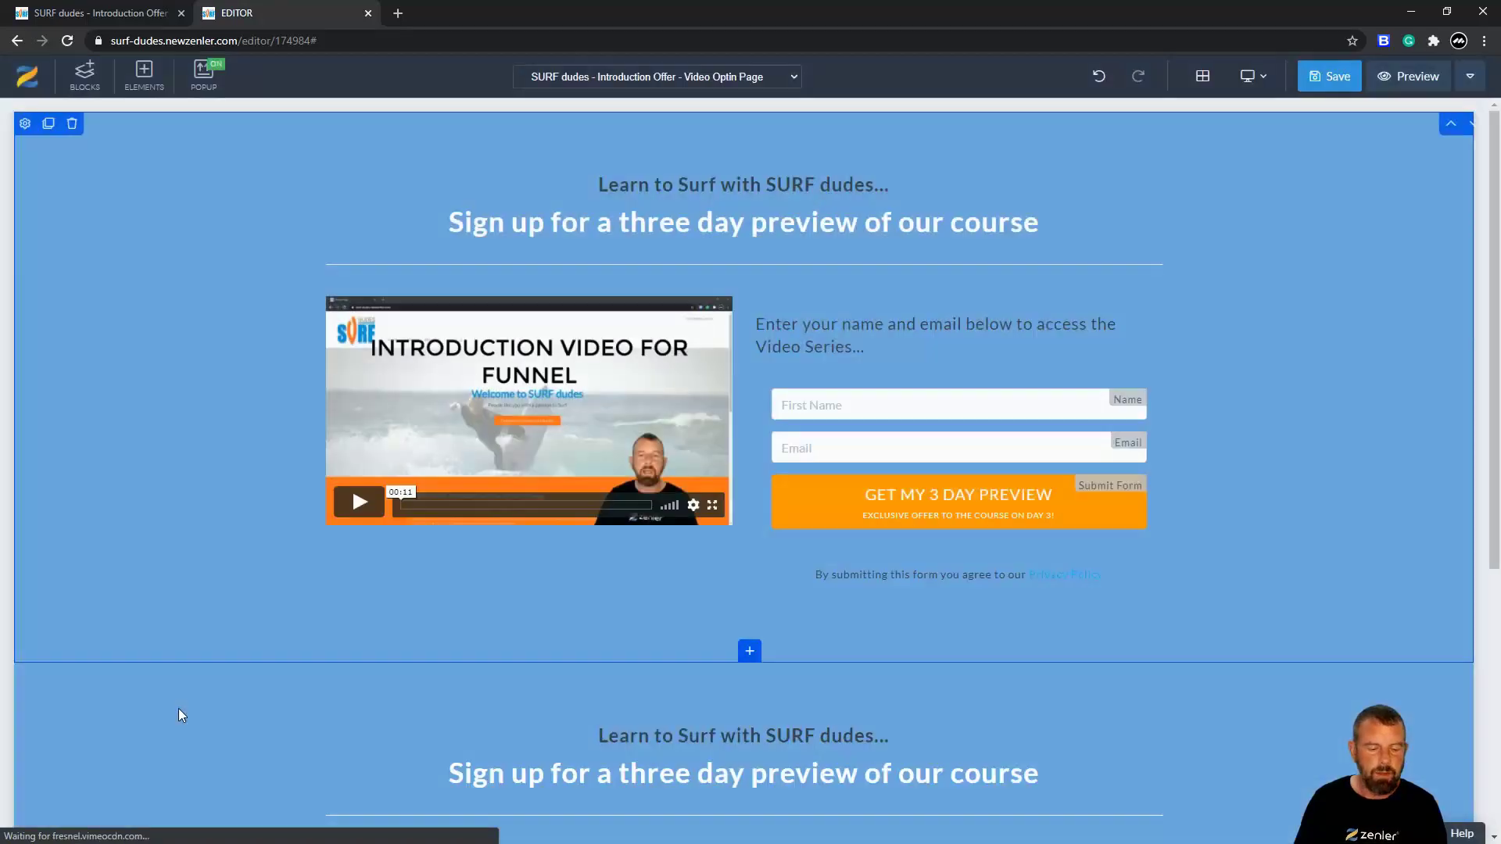
pyautogui.click(74, 677)
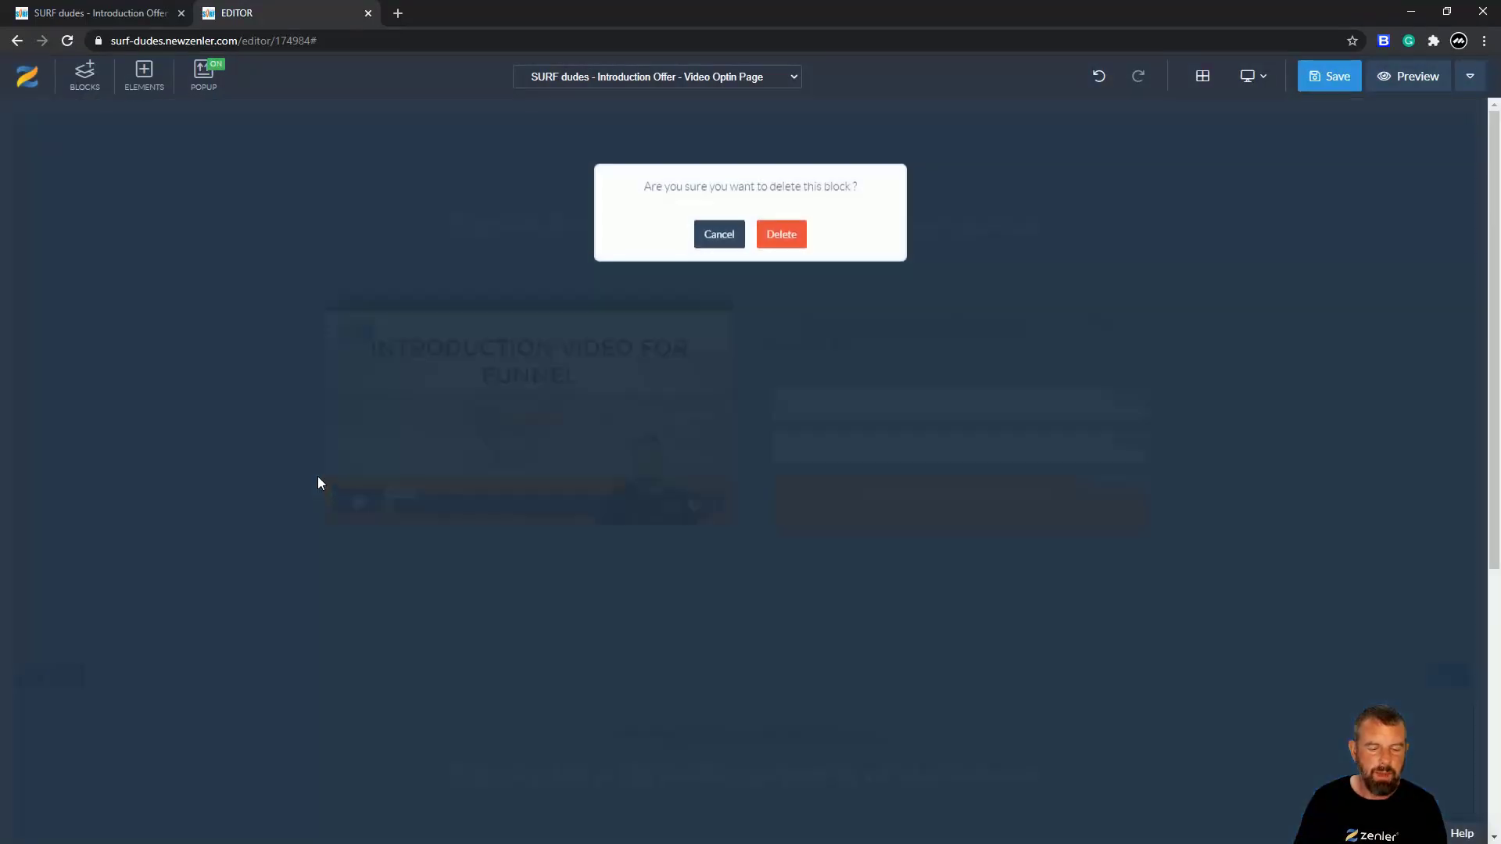
pyautogui.click(789, 239)
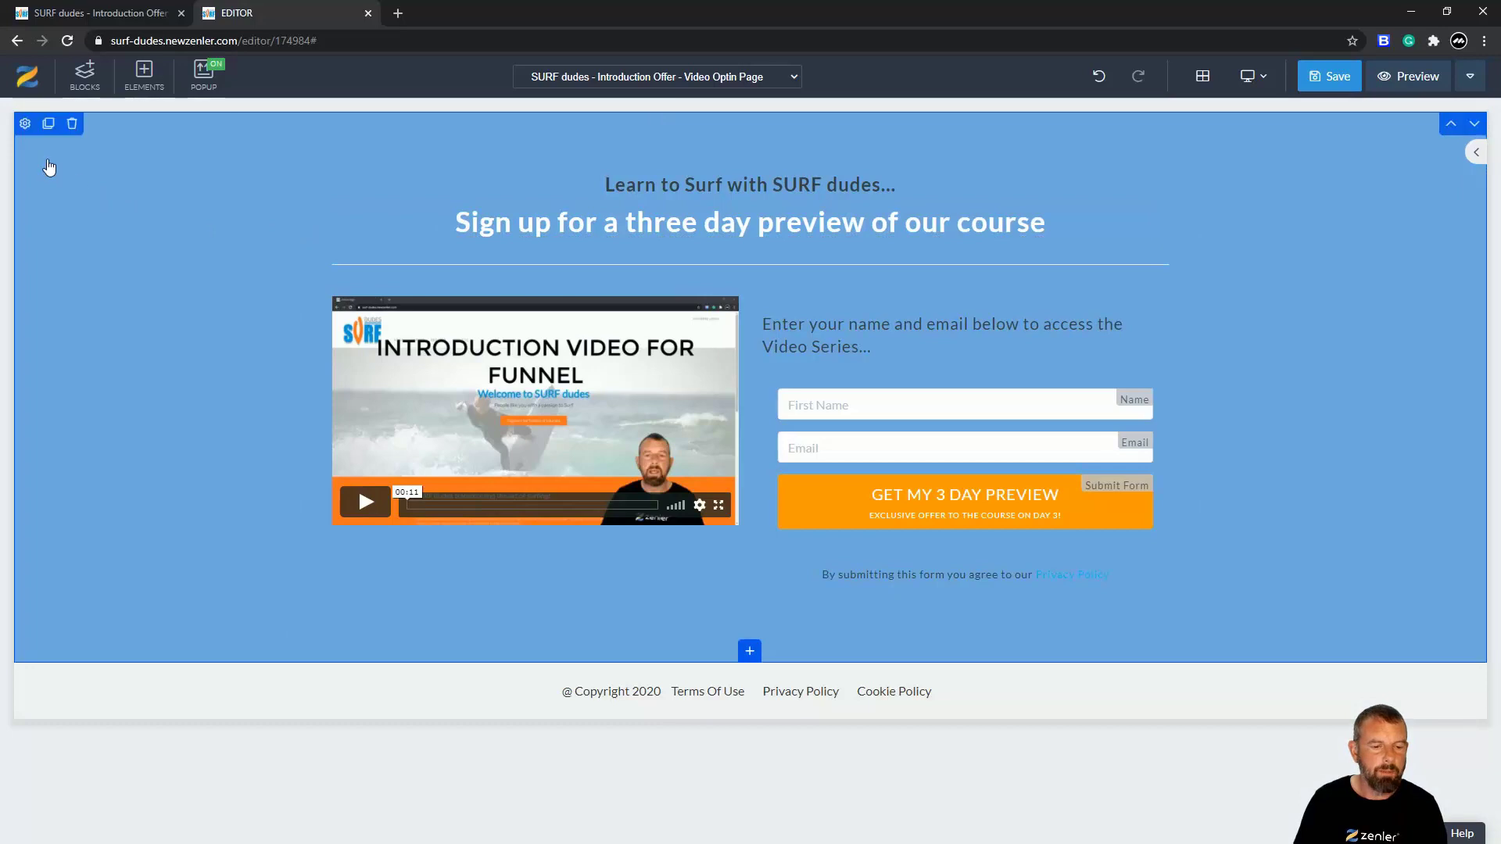
# Examine the blue block's style options and the form action settings of the GET MY 3 DAY PREVIEW button.
pyautogui.click(25, 123)
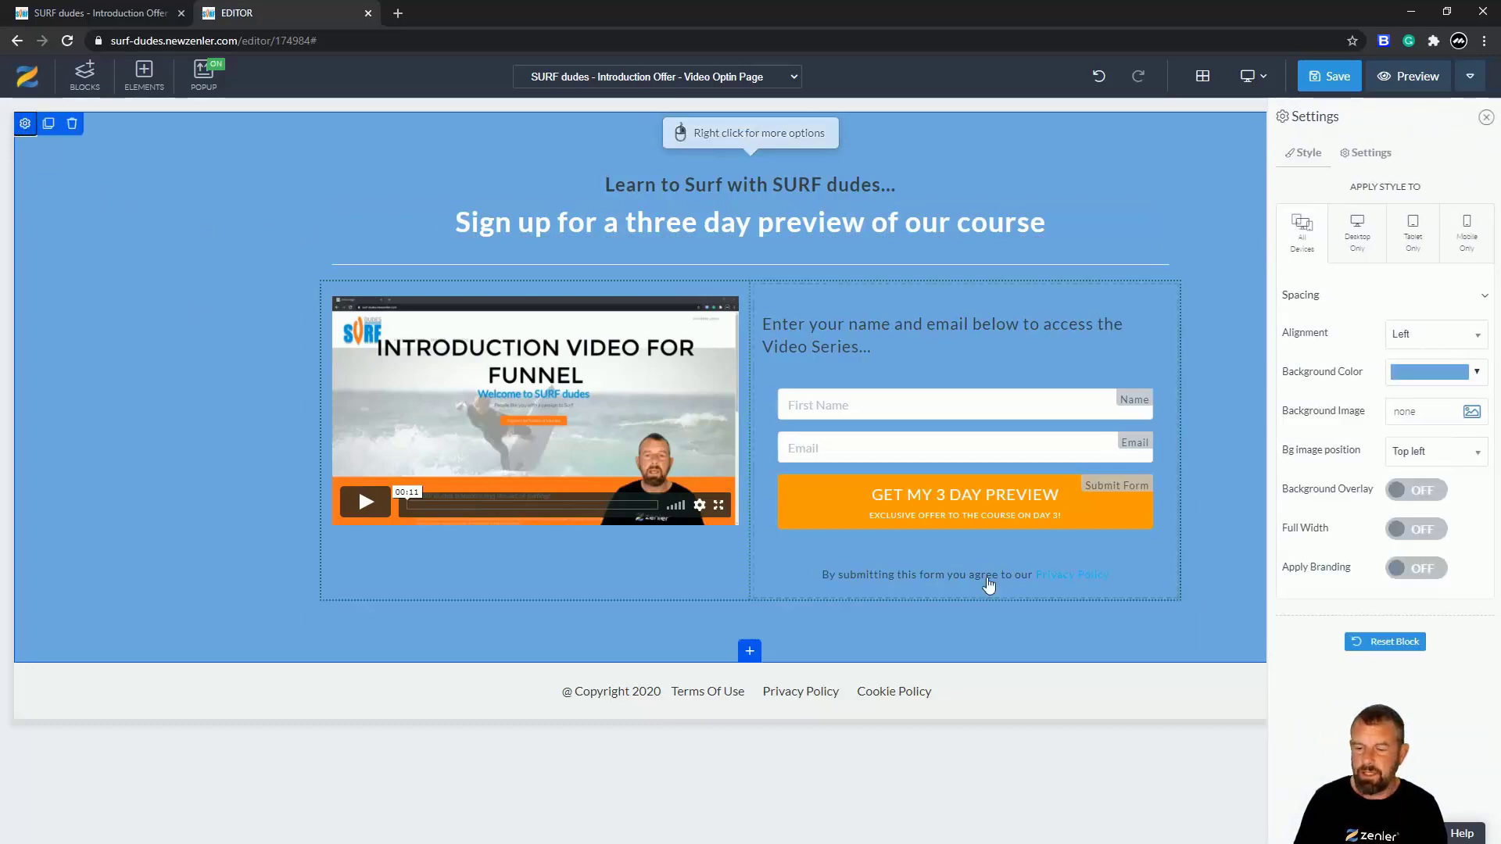
pyautogui.click(790, 512)
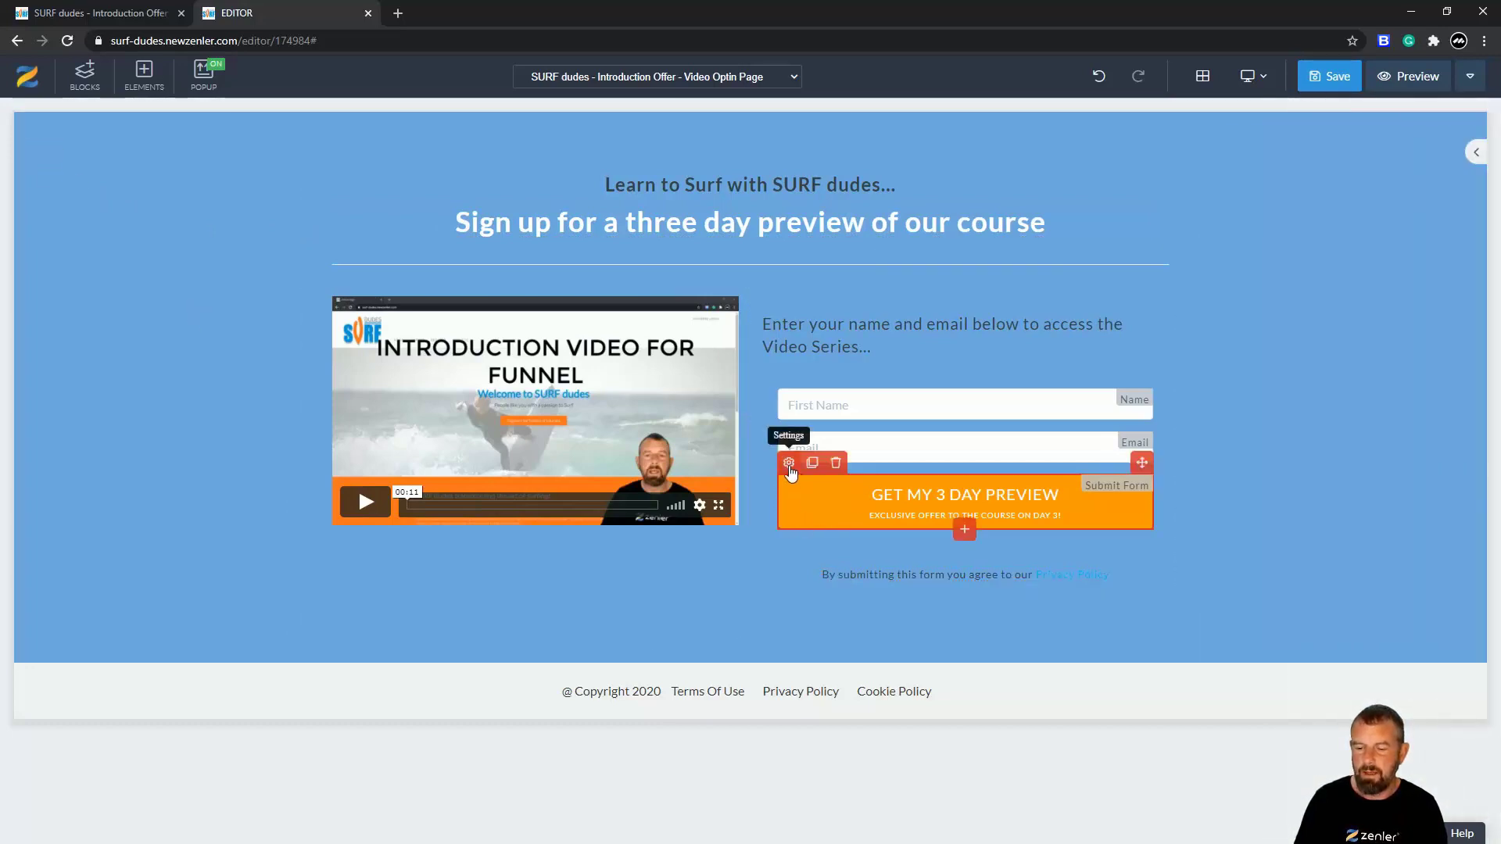
pyautogui.click(789, 463)
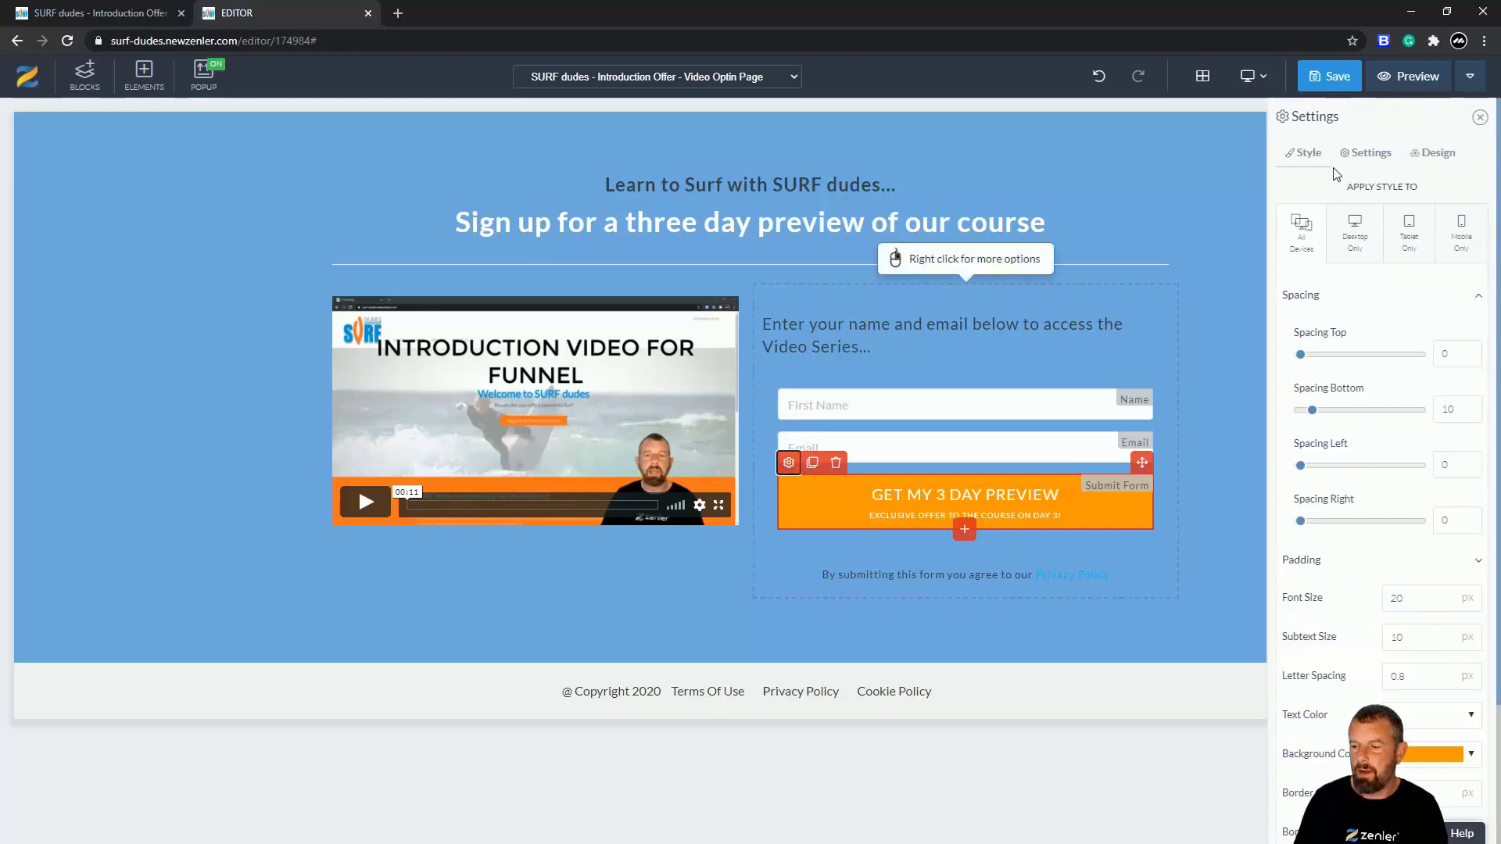
pyautogui.click(1366, 153)
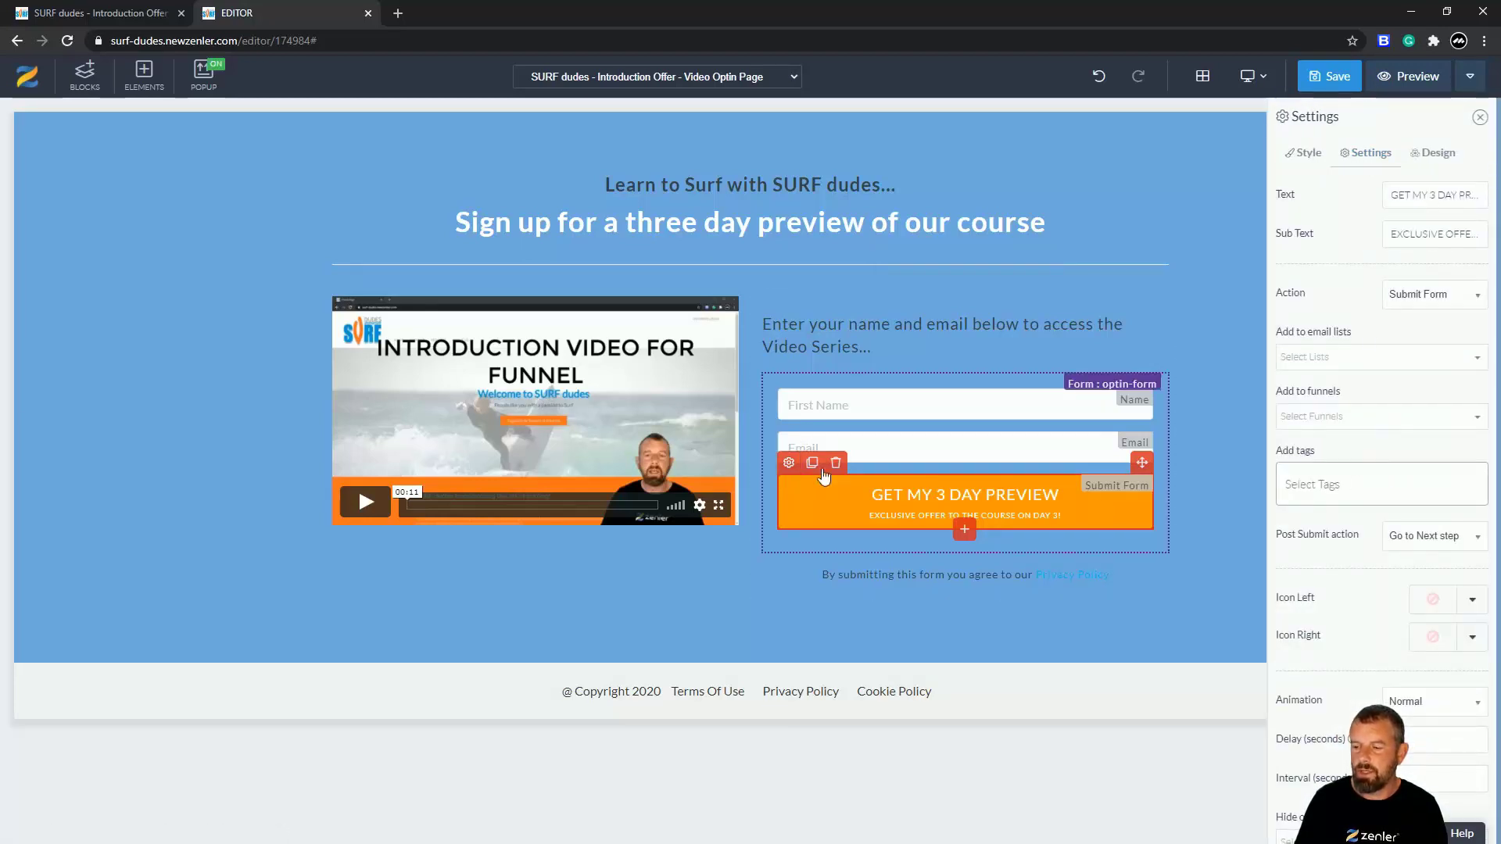
pyautogui.click(178, 334)
# Check which email lists and funnels the GET MY 3 DAY PREVIEW button can add leads to.
pyautogui.click(787, 505)
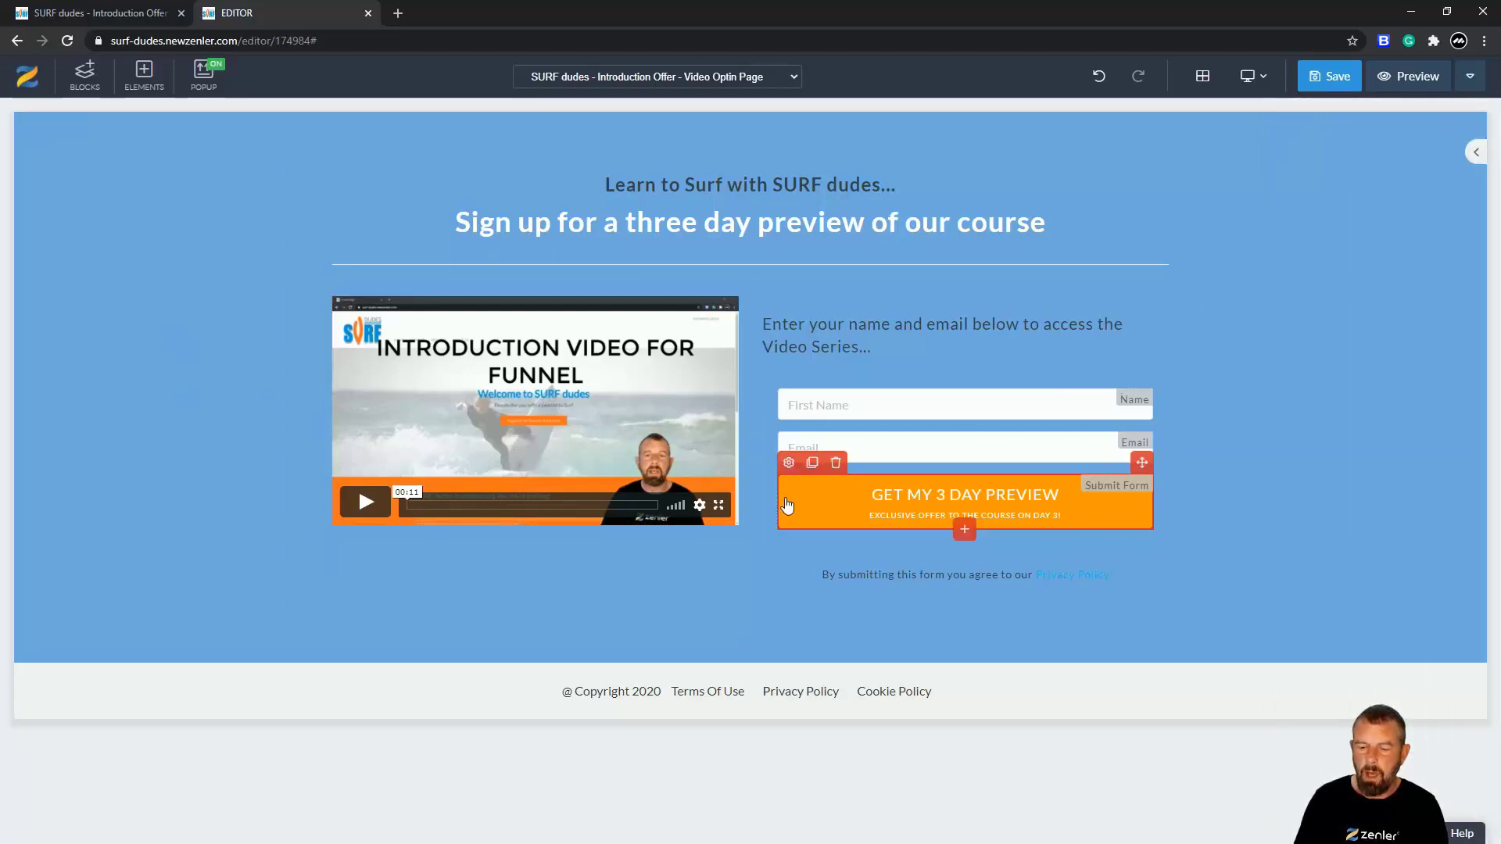
pyautogui.click(787, 462)
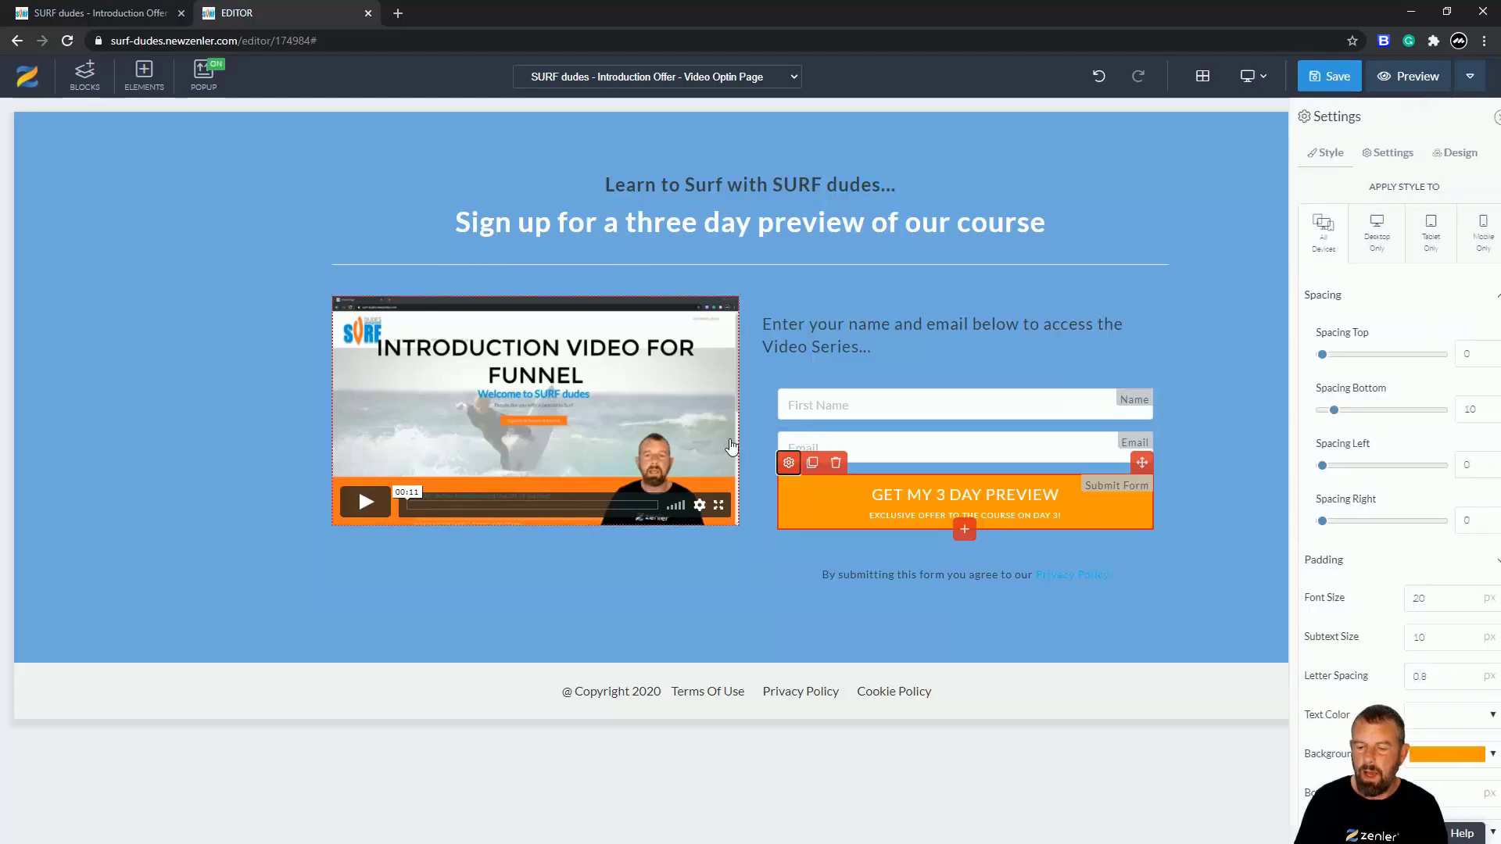
pyautogui.click(1353, 155)
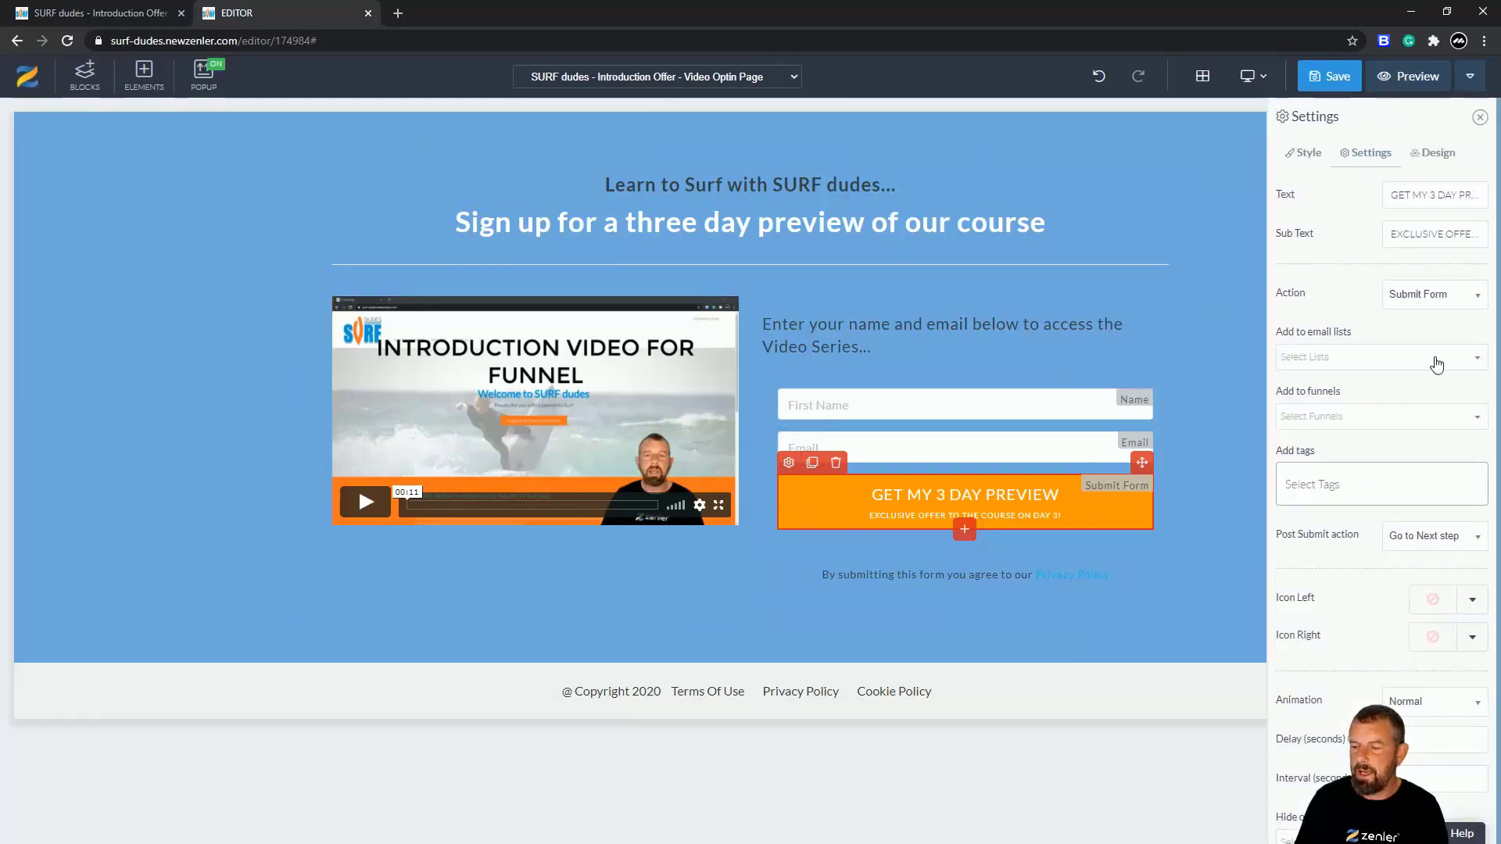
pyautogui.click(1481, 366)
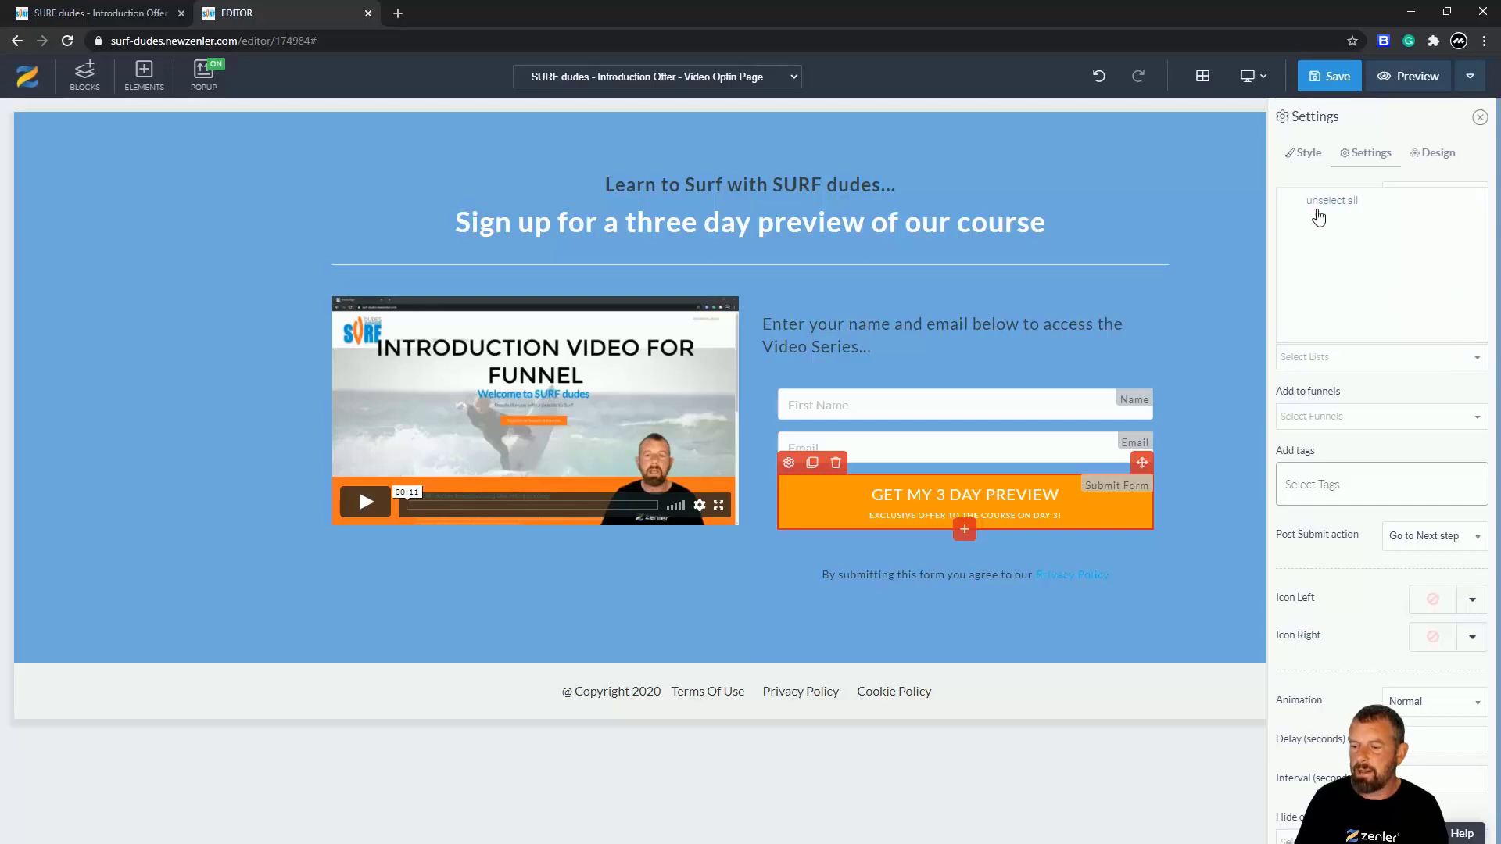
pyautogui.click(1286, 182)
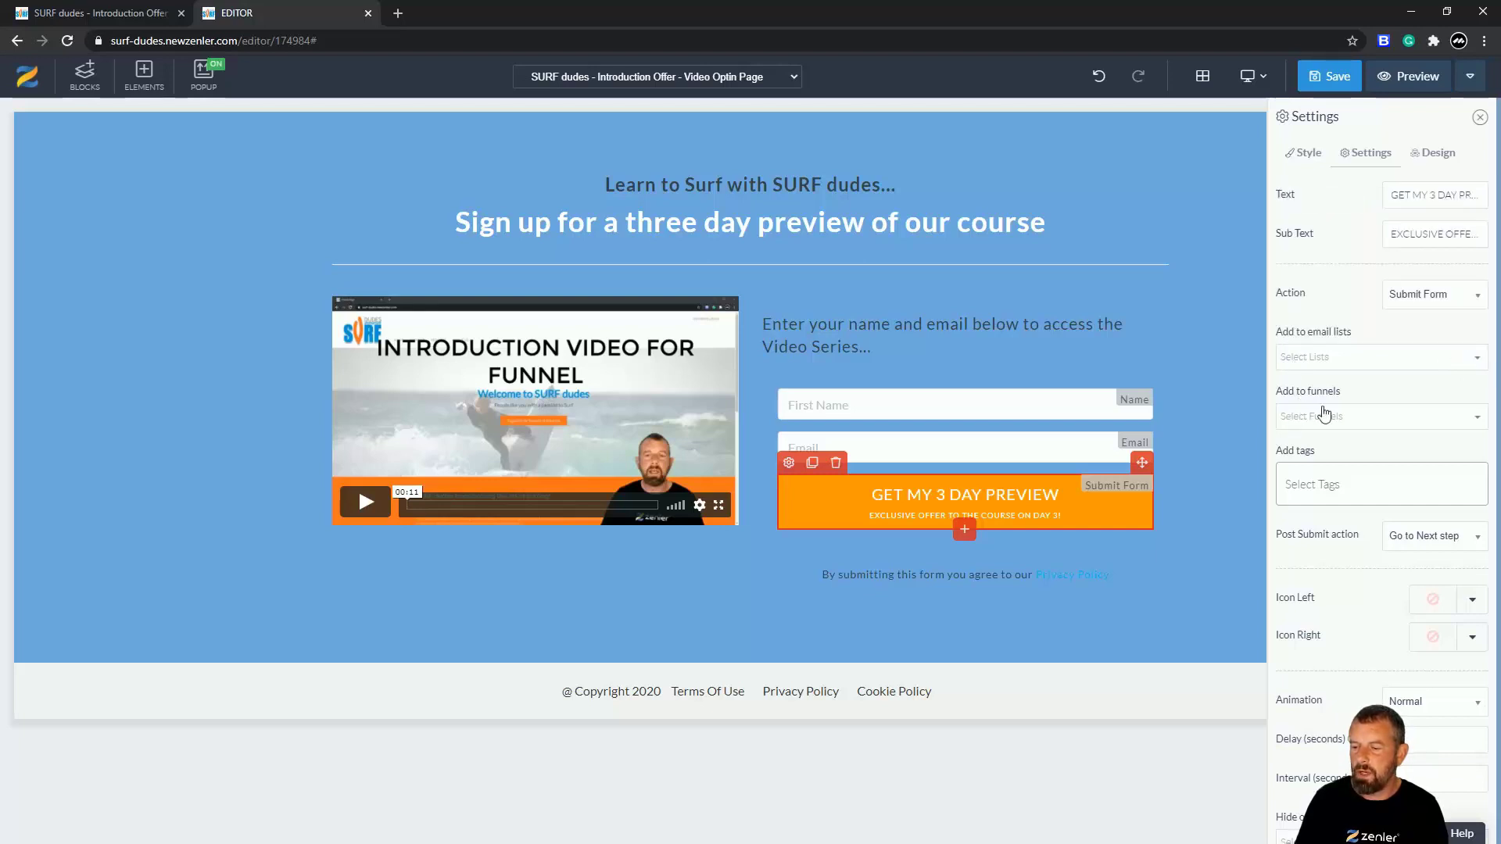
pyautogui.click(1479, 418)
pyautogui.click(1288, 233)
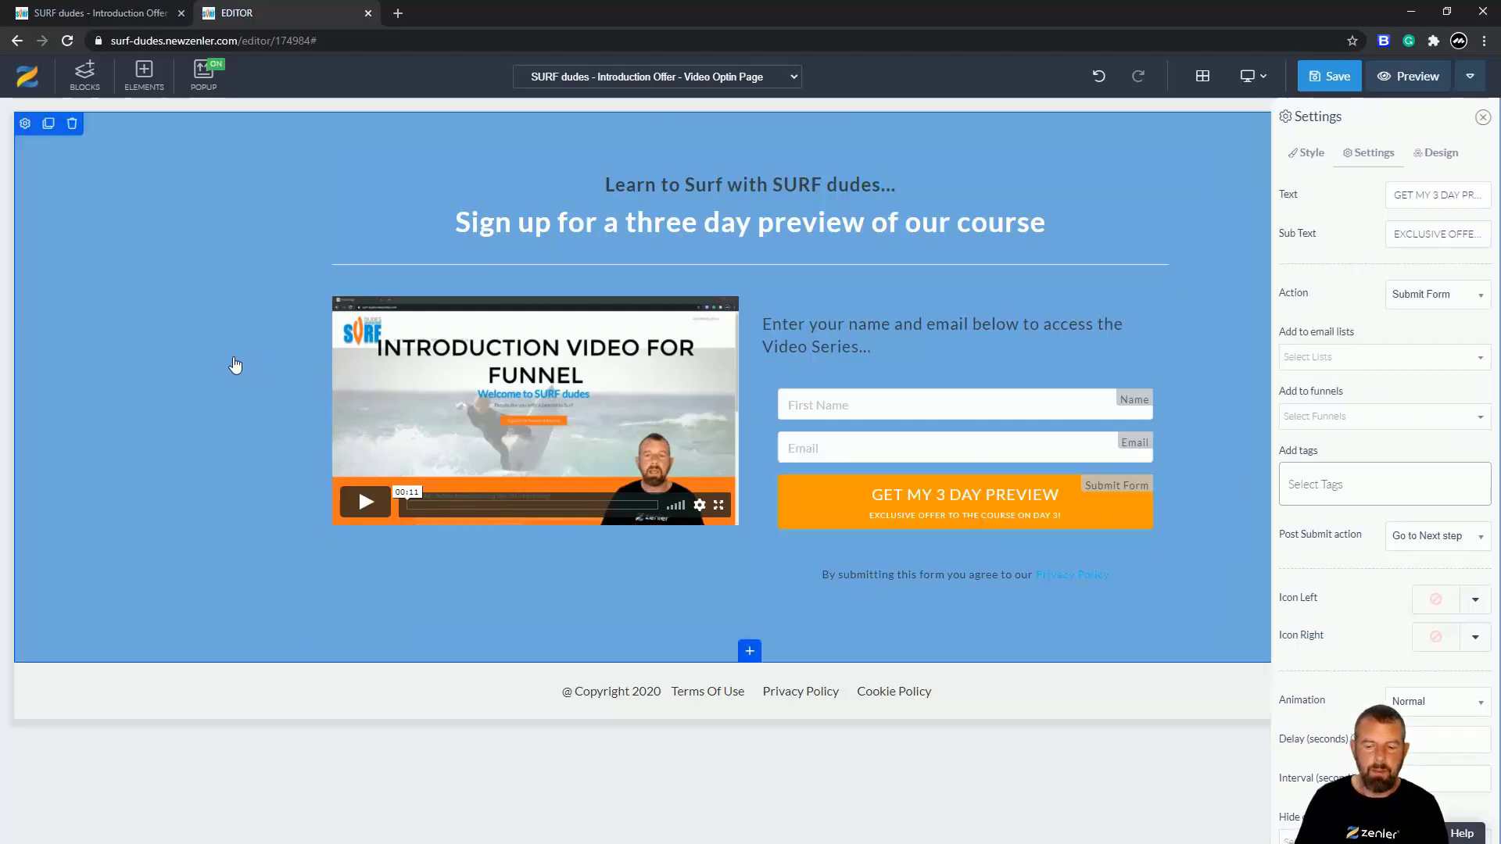
pyautogui.click(235, 365)
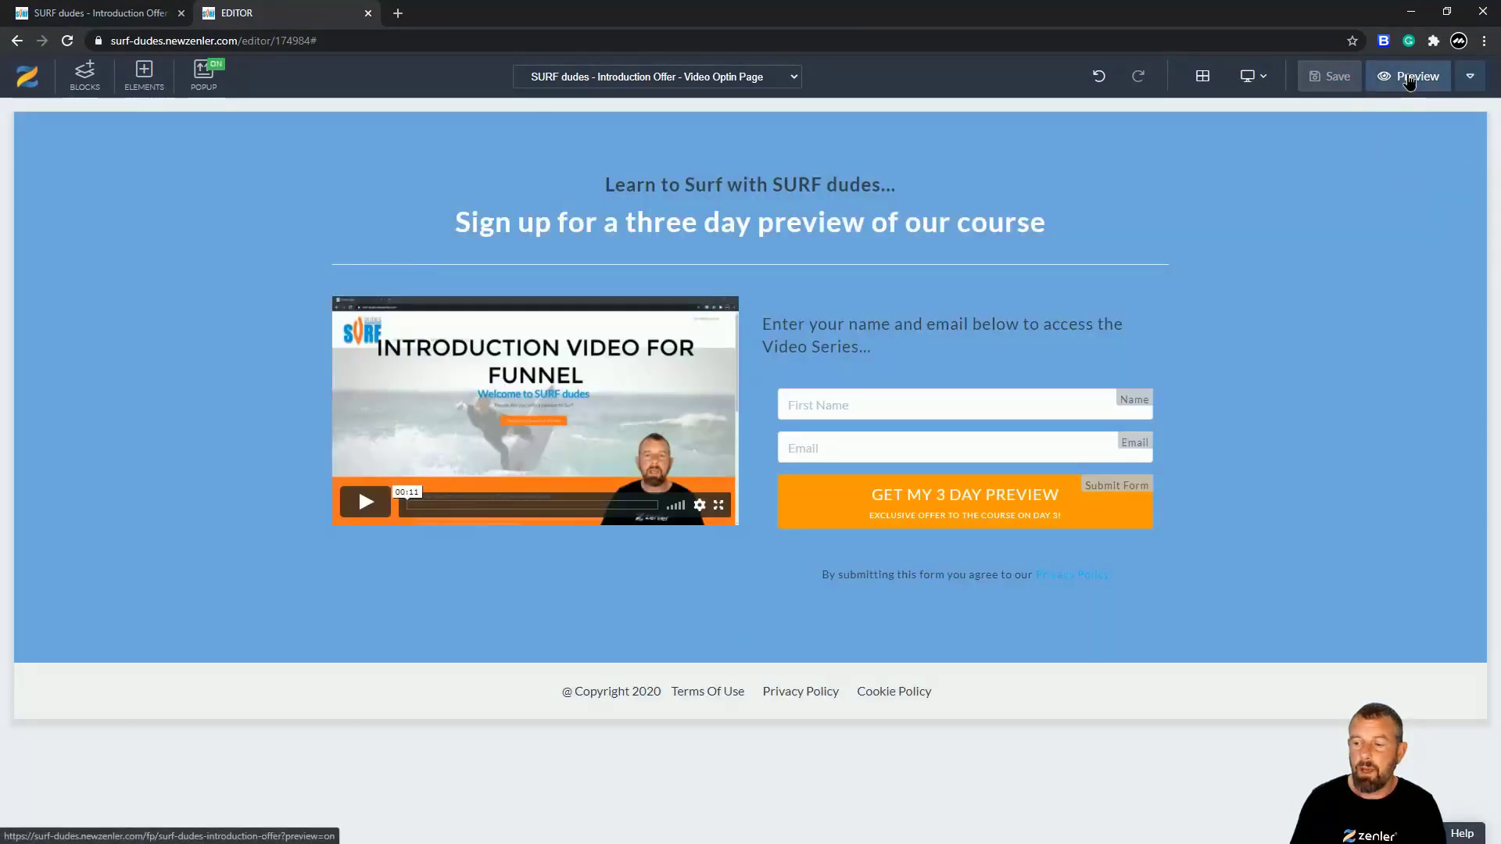
# Preview the customised opt-in page, close the preview and the editor, and return to the VIDEO - 1 funnel step.
pyautogui.click(1408, 76)
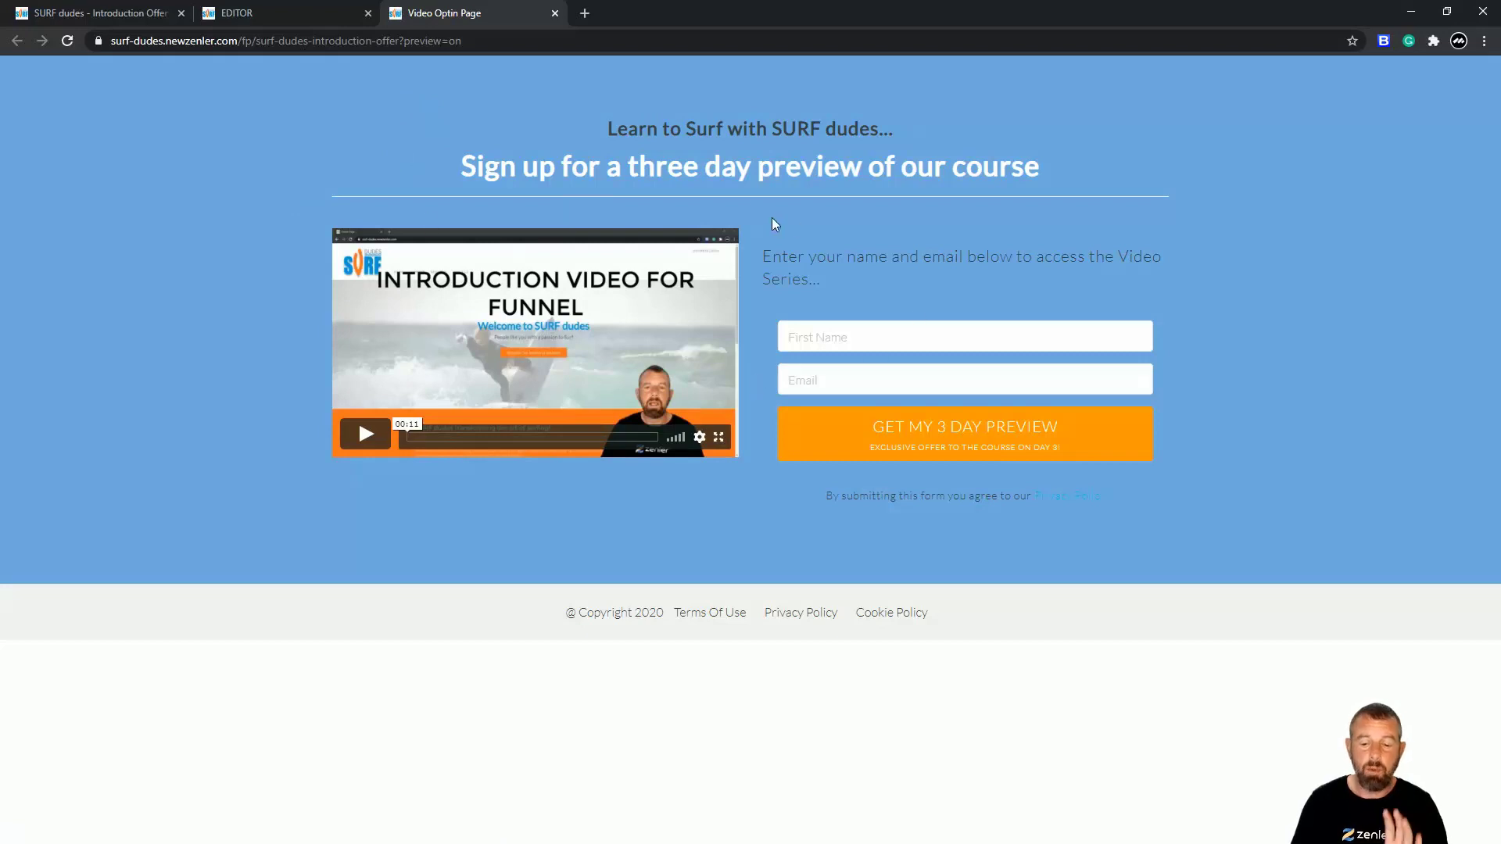
pyautogui.click(555, 14)
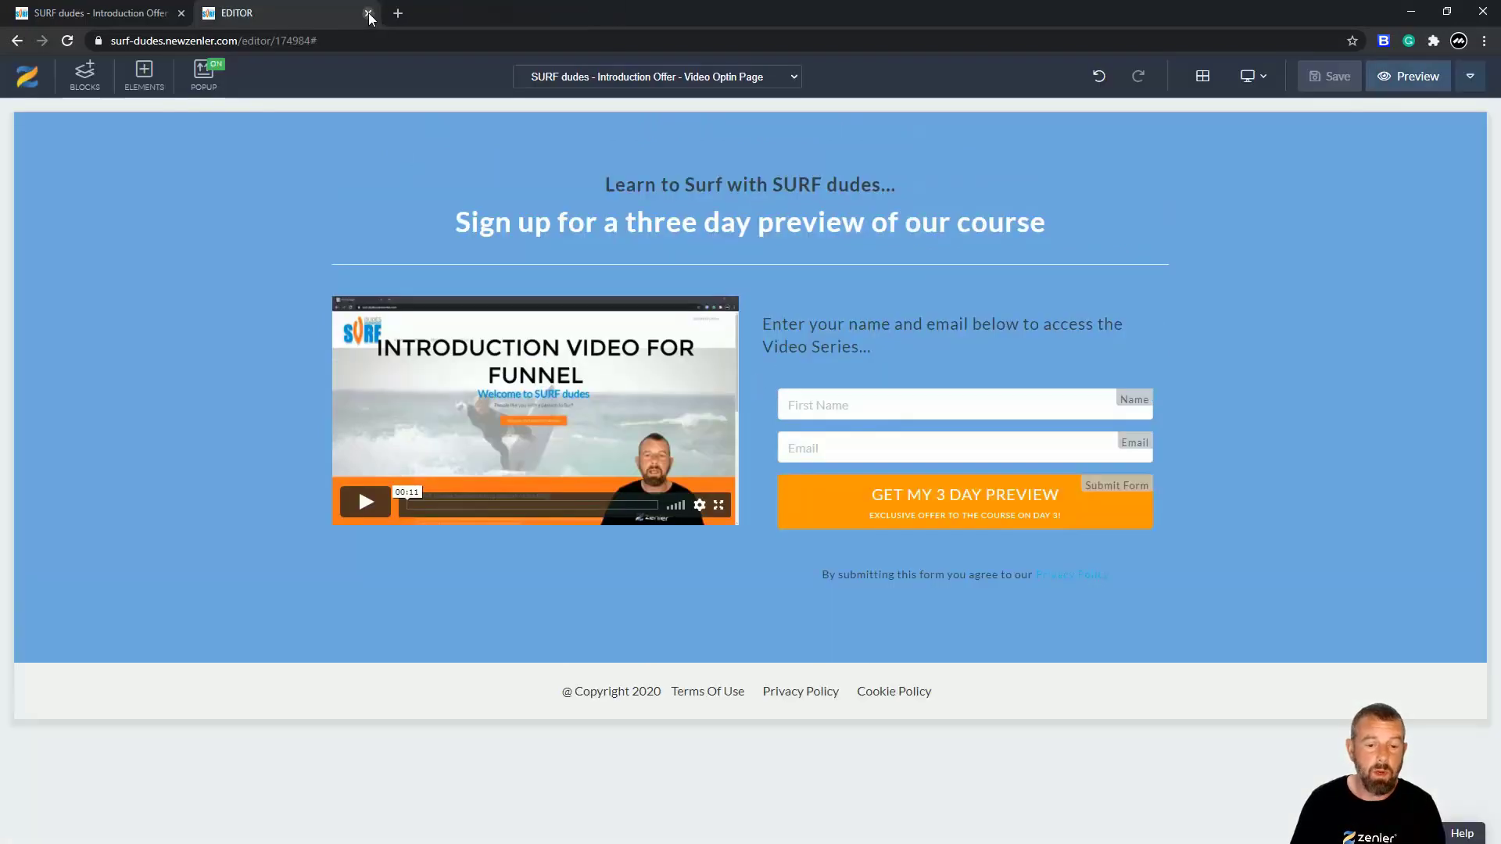
pyautogui.click(367, 14)
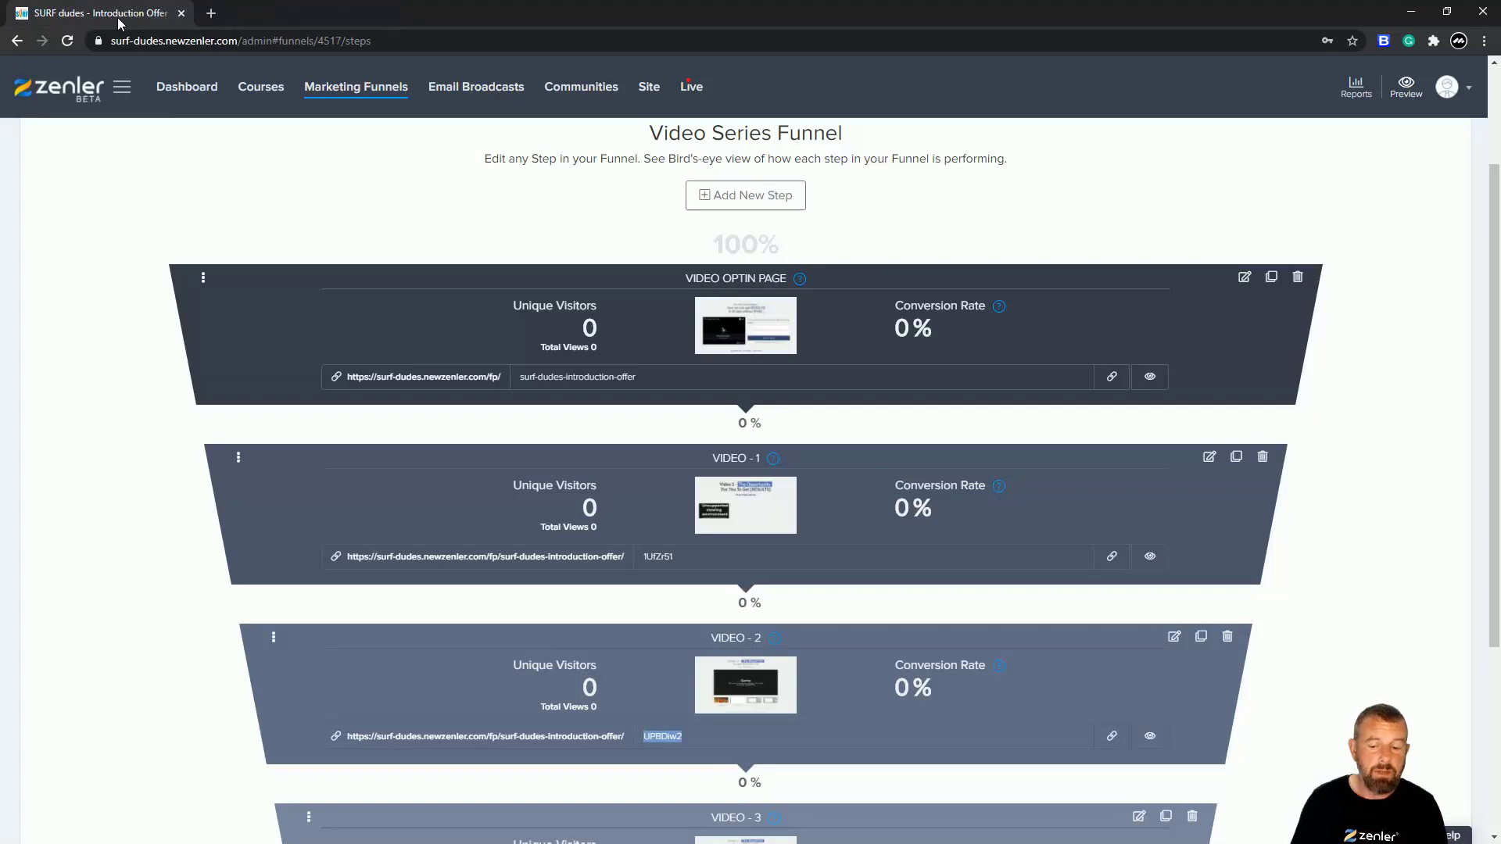
pyautogui.scroll(-3, 702, 507)
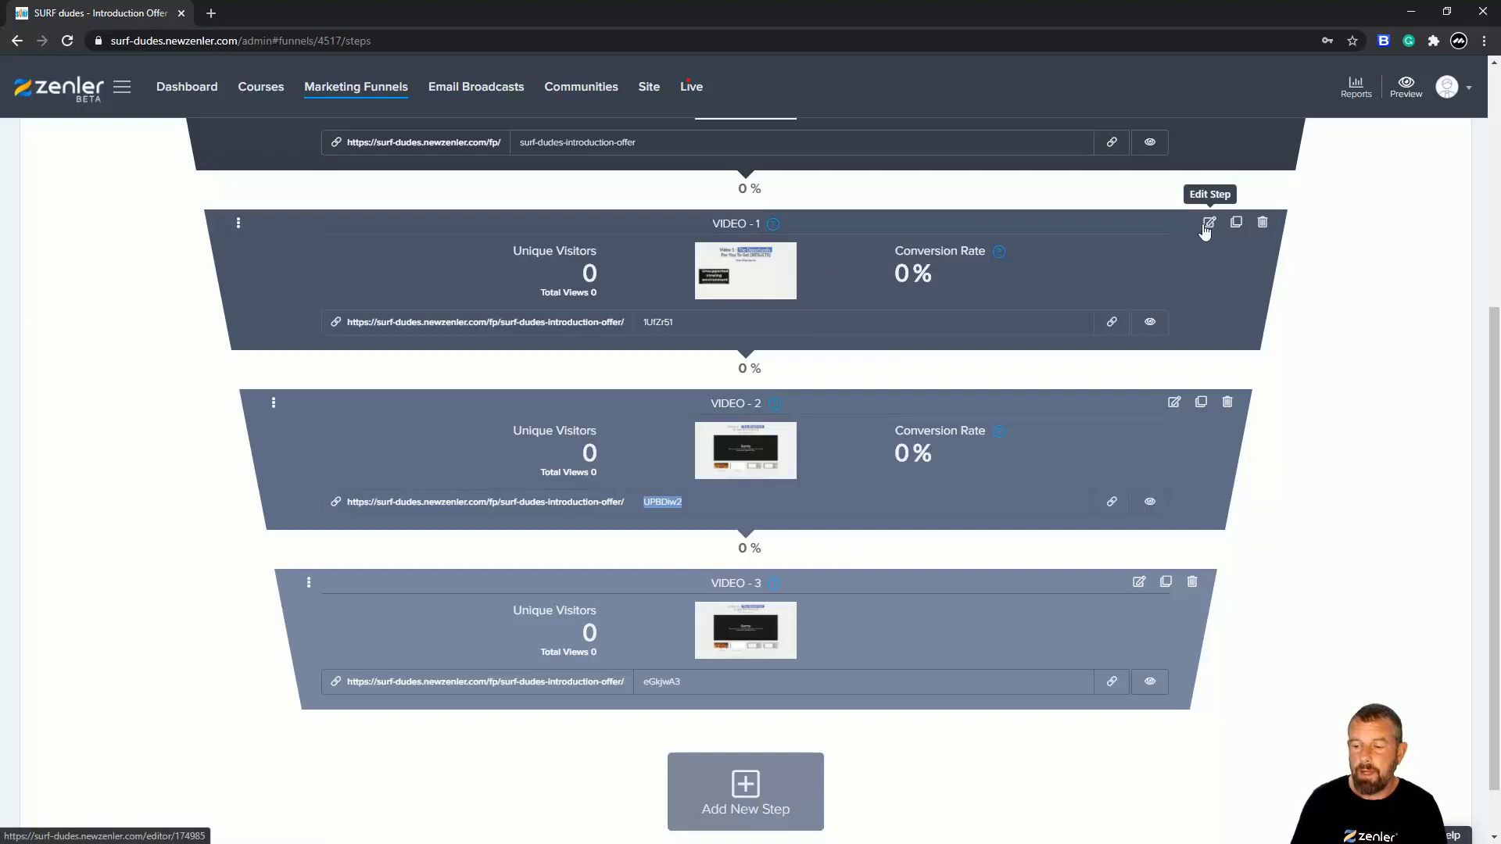
# Open the VIDEO - 1 funnel step for editing and replace its page headline with "Get Fit - Day 1".
pyautogui.click(1208, 225)
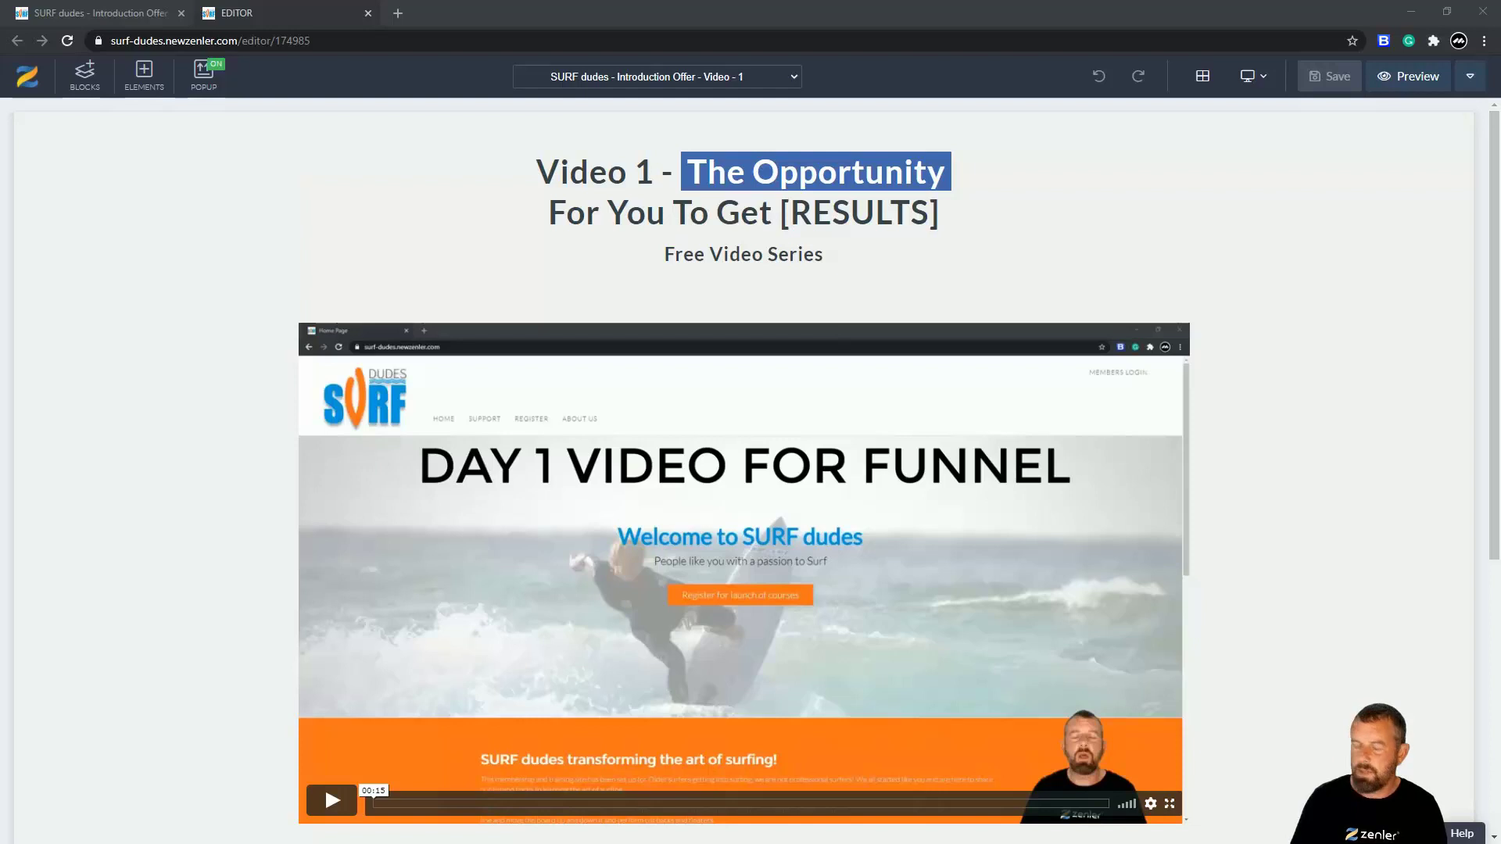
pyautogui.moveTo(1500, 153)
pyautogui.mouseDown()
pyautogui.moveTo(923, 150)
pyautogui.moveTo(884, 121)
pyautogui.moveTo(1499, 124)
pyautogui.mouseUp()
pyautogui.click(947, 210)
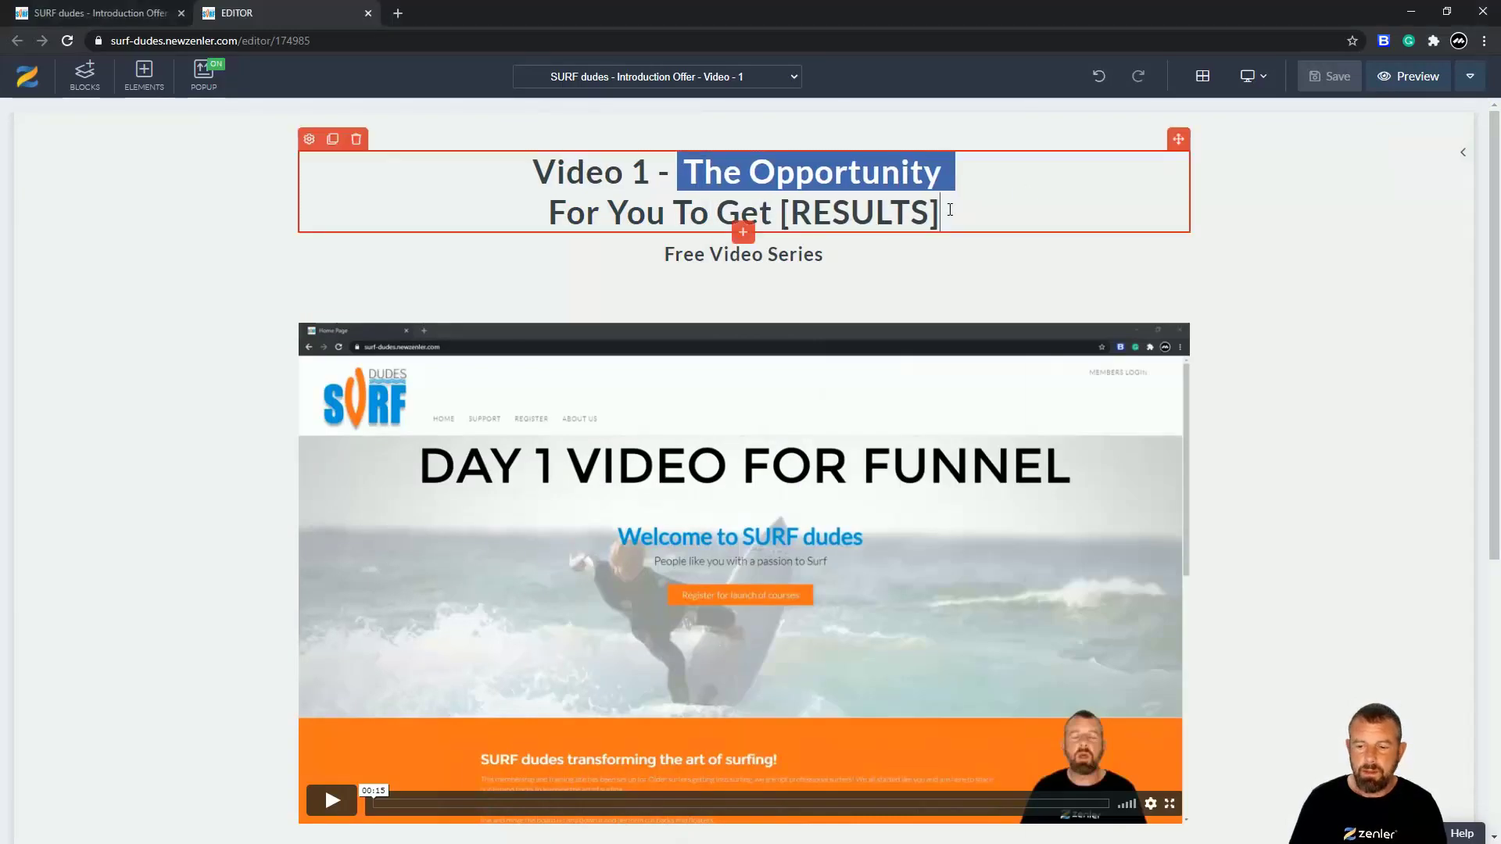
pyautogui.moveTo(948, 209); pyautogui.dragTo(523, 180)
pyautogui.write('Get Fit - Day 1')
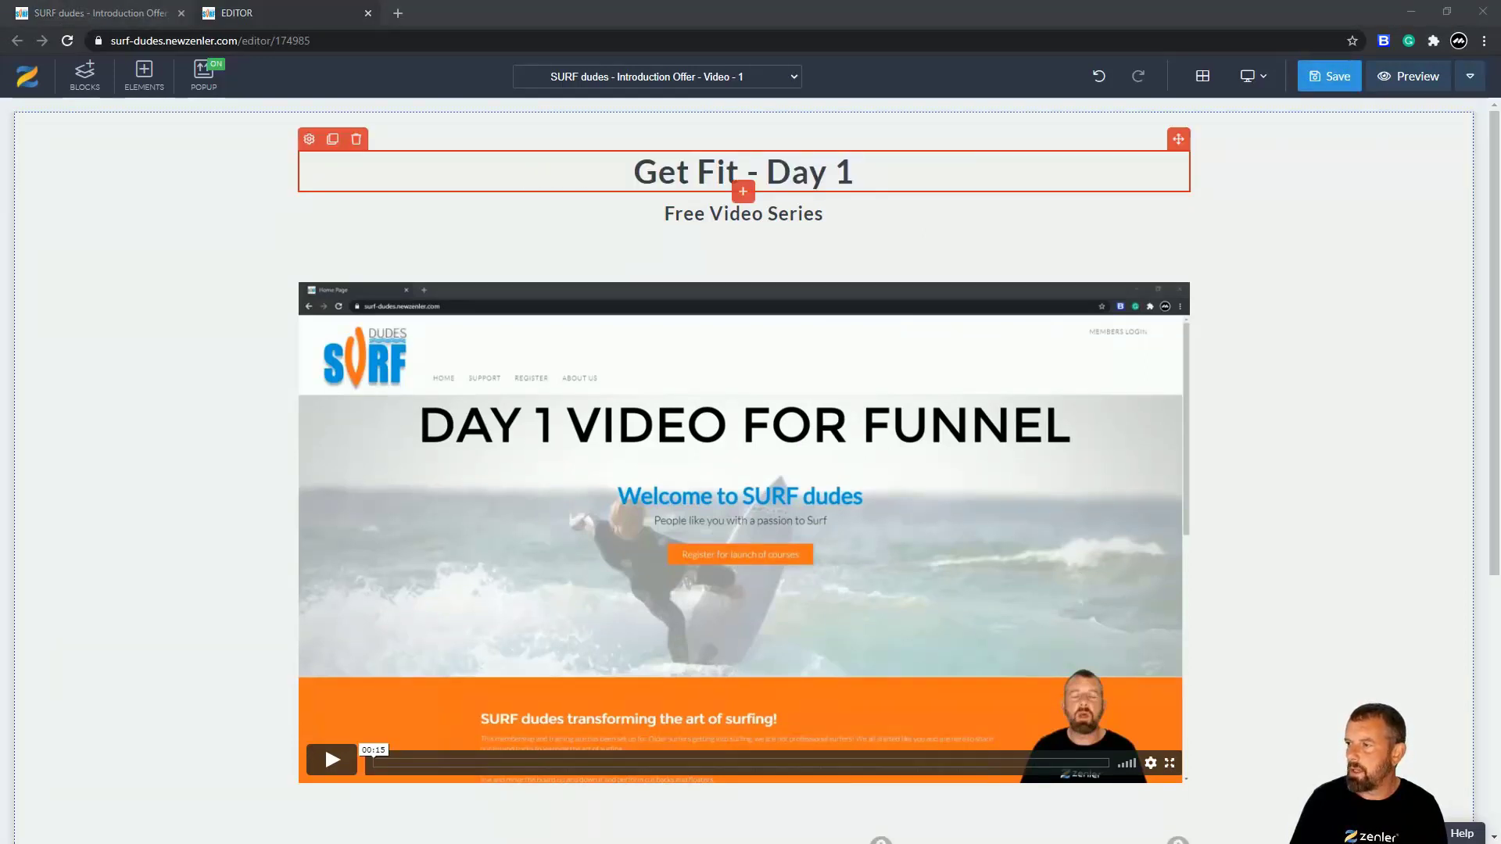
# Change the subheading under the headline to "Follow these simple steps for stretching before you get in the water!".
pyautogui.click(835, 216)
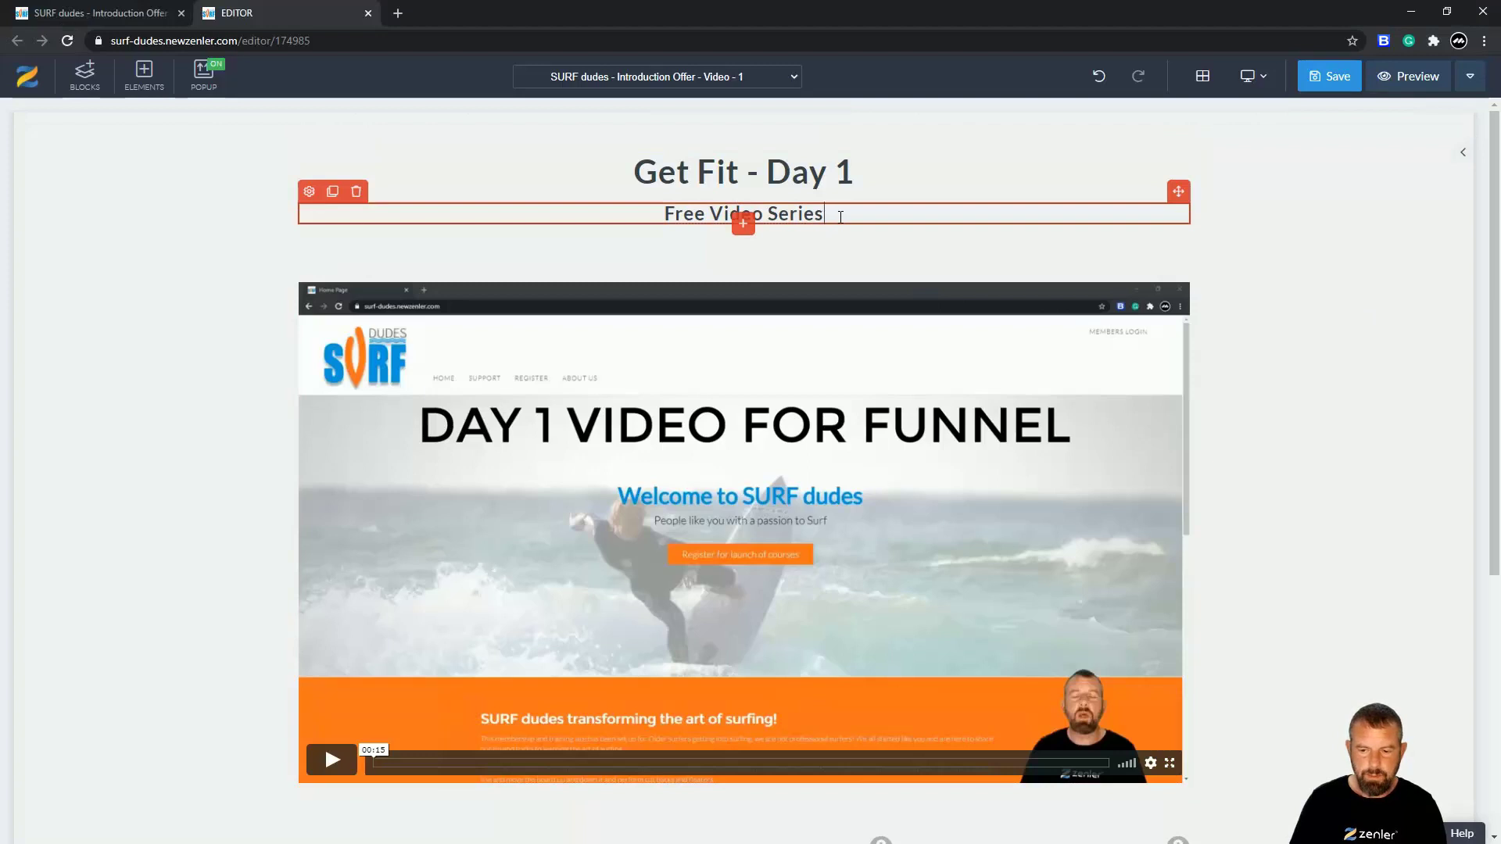
pyautogui.moveTo(834, 215); pyautogui.dragTo(622, 216)
pyautogui.write('Follow these simple steps for stretching before you get in the water!')
pyautogui.click(1288, 384)
# Examine the Day 2 video thumbnail's style settings and the lock icon beside it.
pyautogui.scroll(-4, 1277, 378)
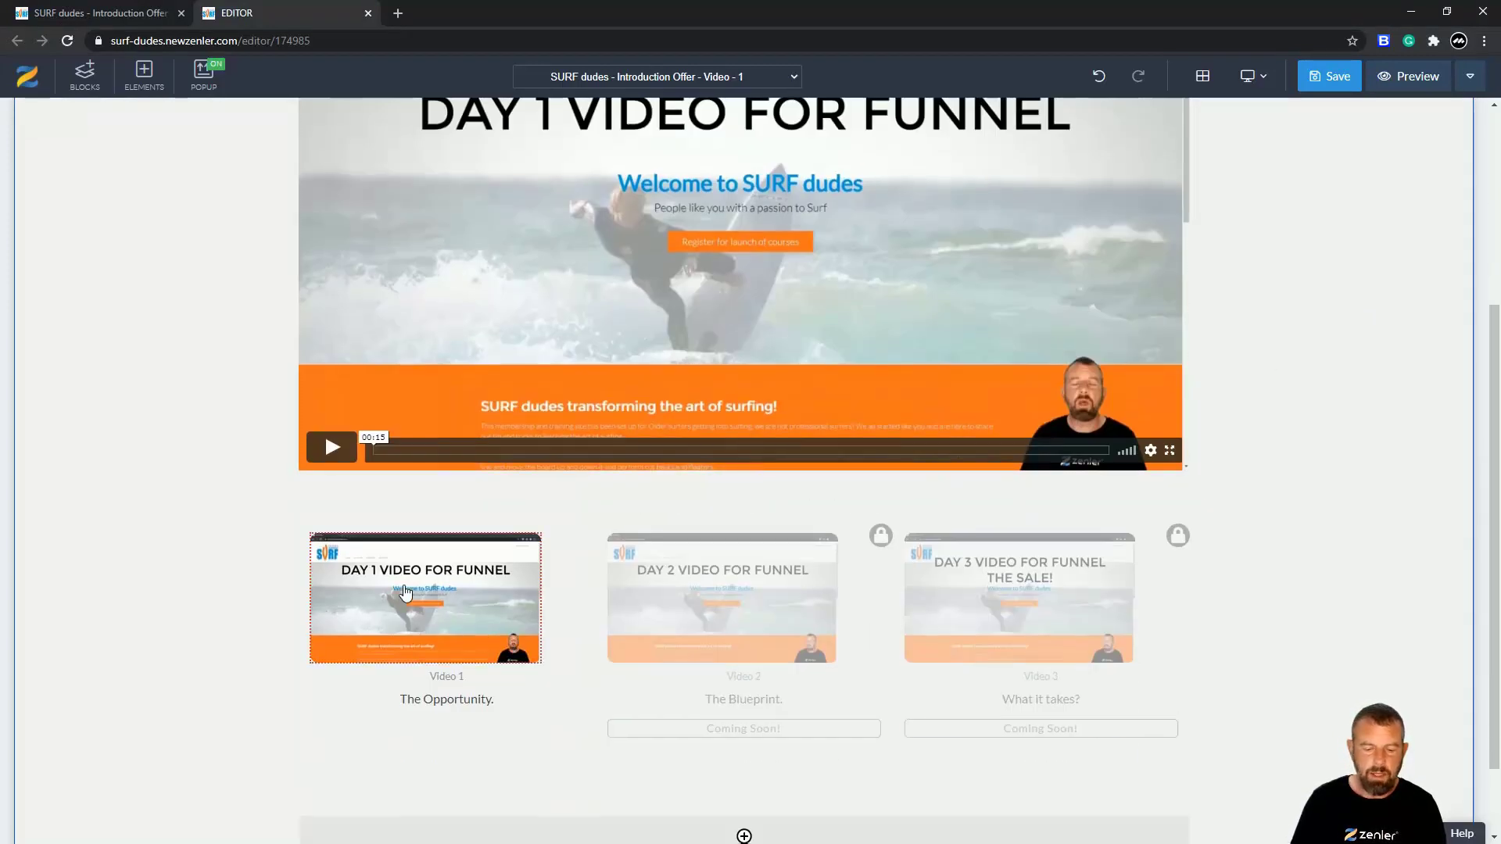
pyautogui.click(759, 600)
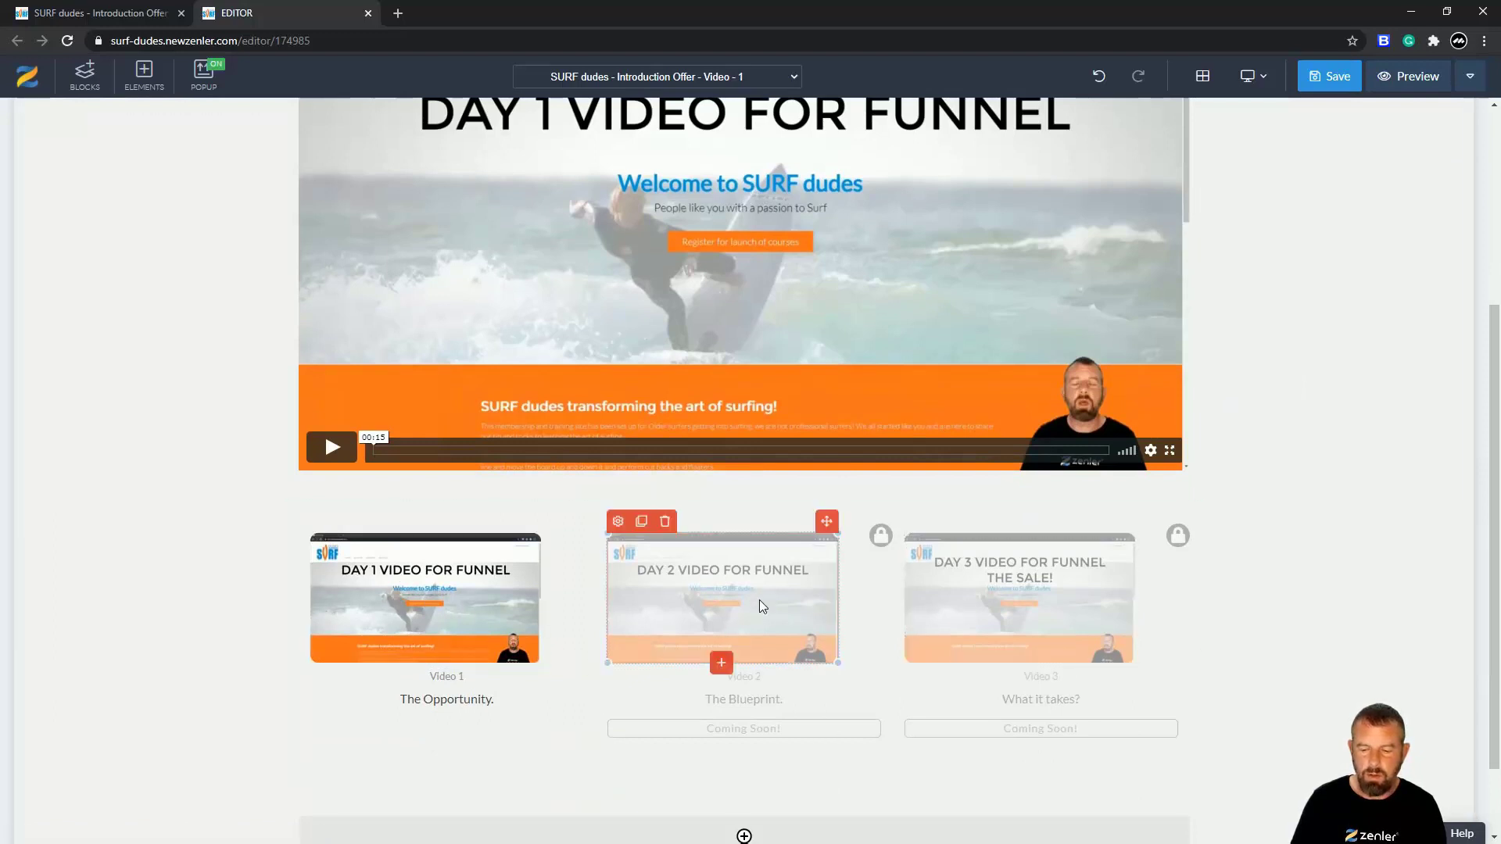
pyautogui.click(618, 521)
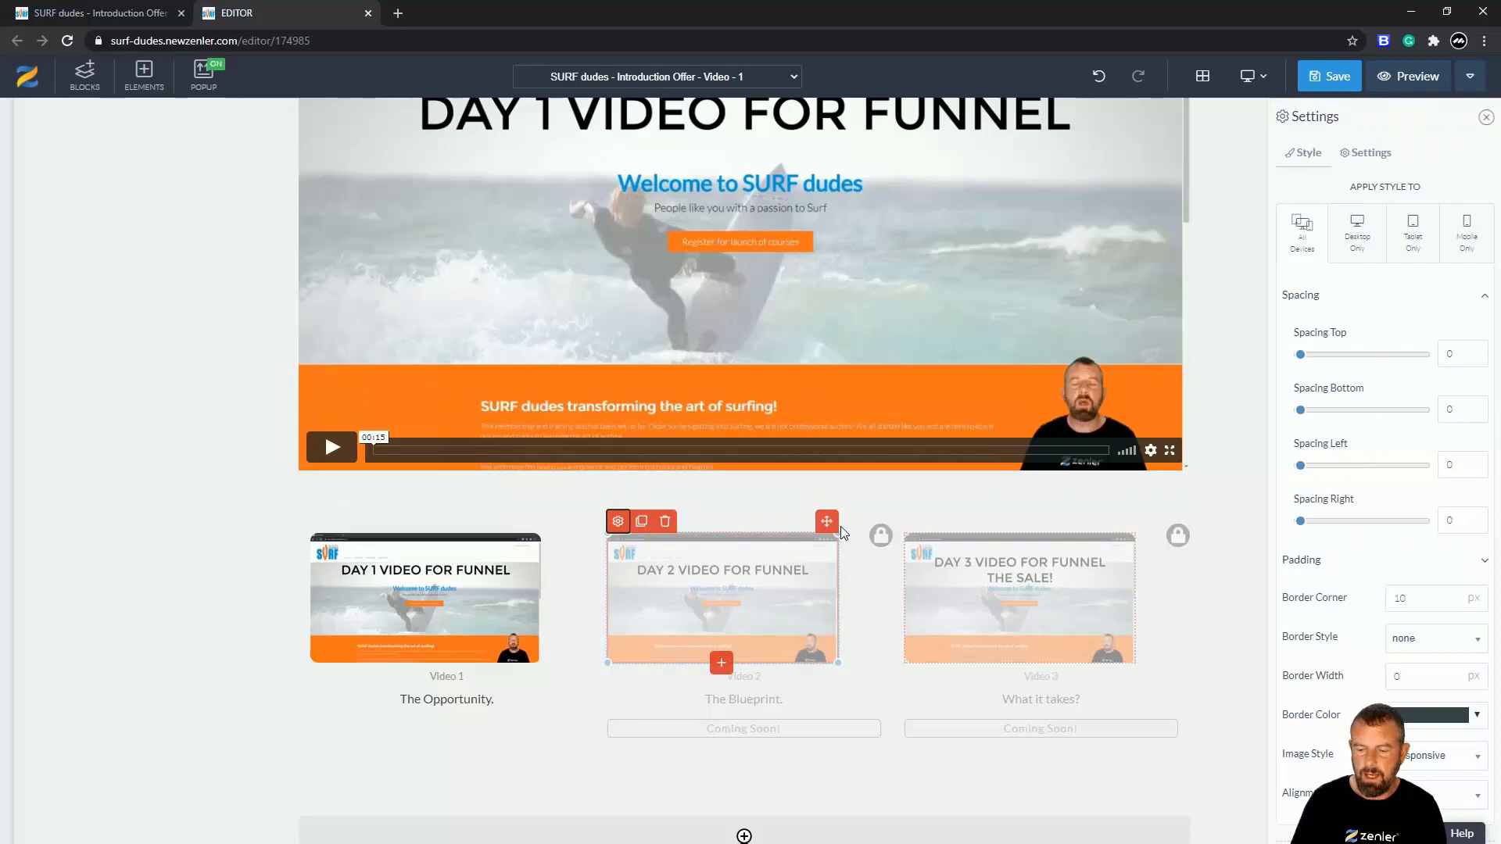
pyautogui.click(878, 536)
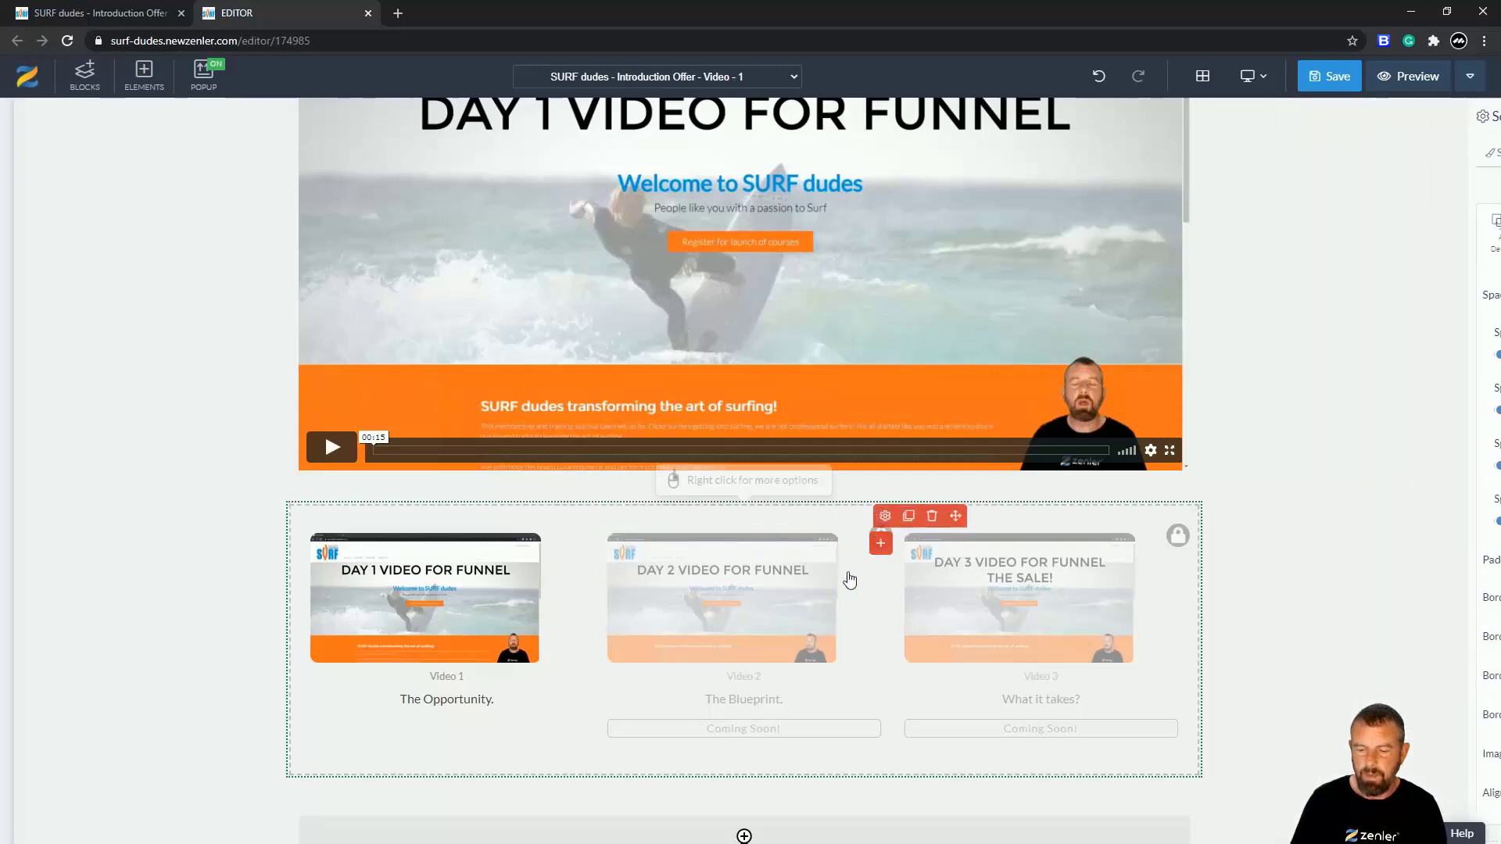
pyautogui.click(679, 602)
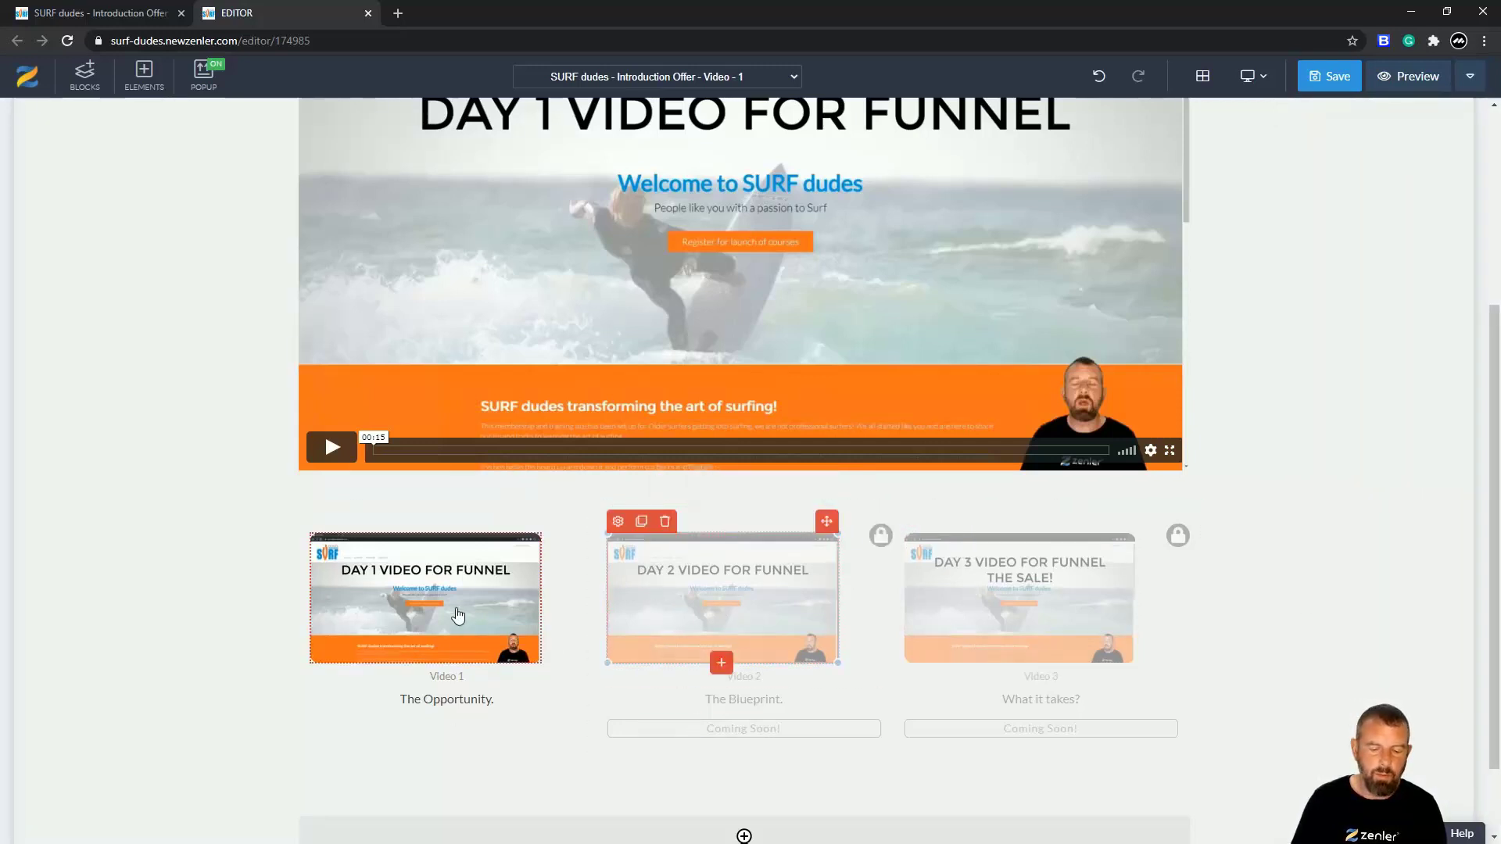
# Relabel the captions beneath the three video thumbnails as DAY 1, DAY 2 and DAY 3.
pyautogui.click(474, 672)
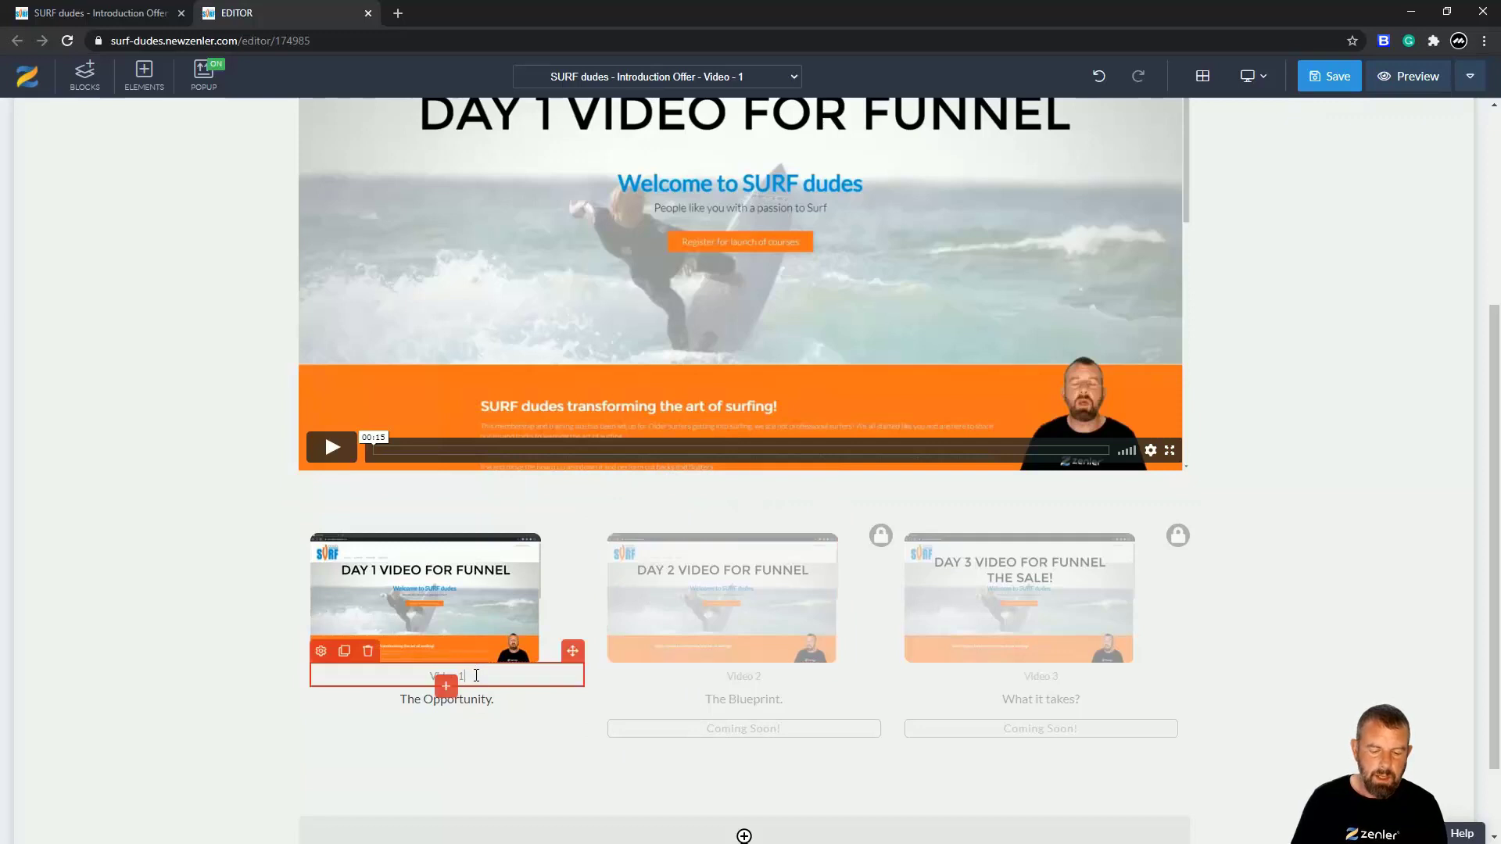
pyautogui.write('DAY')
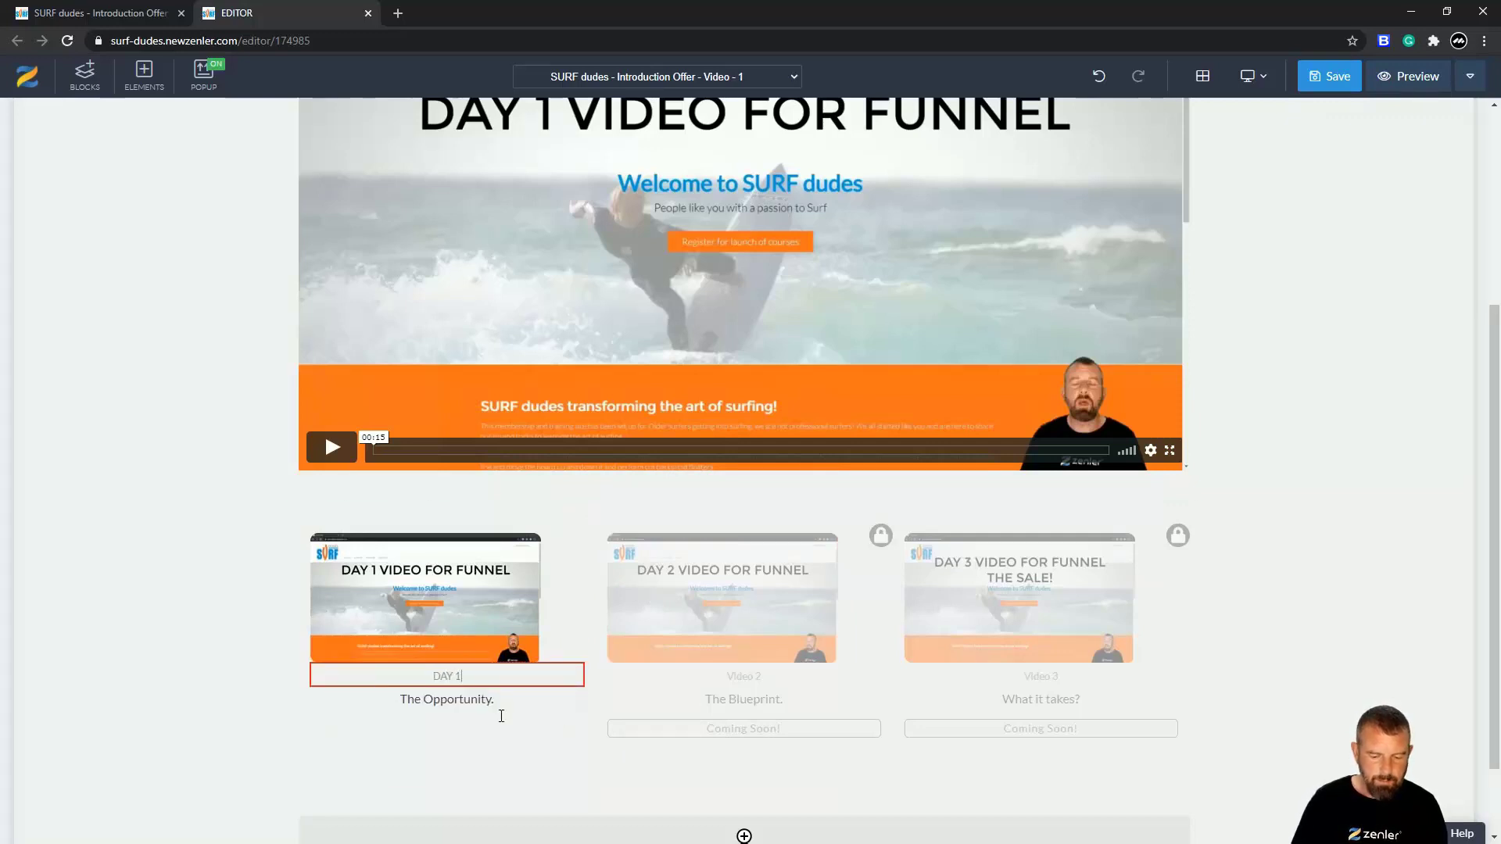
pyautogui.click(752, 677)
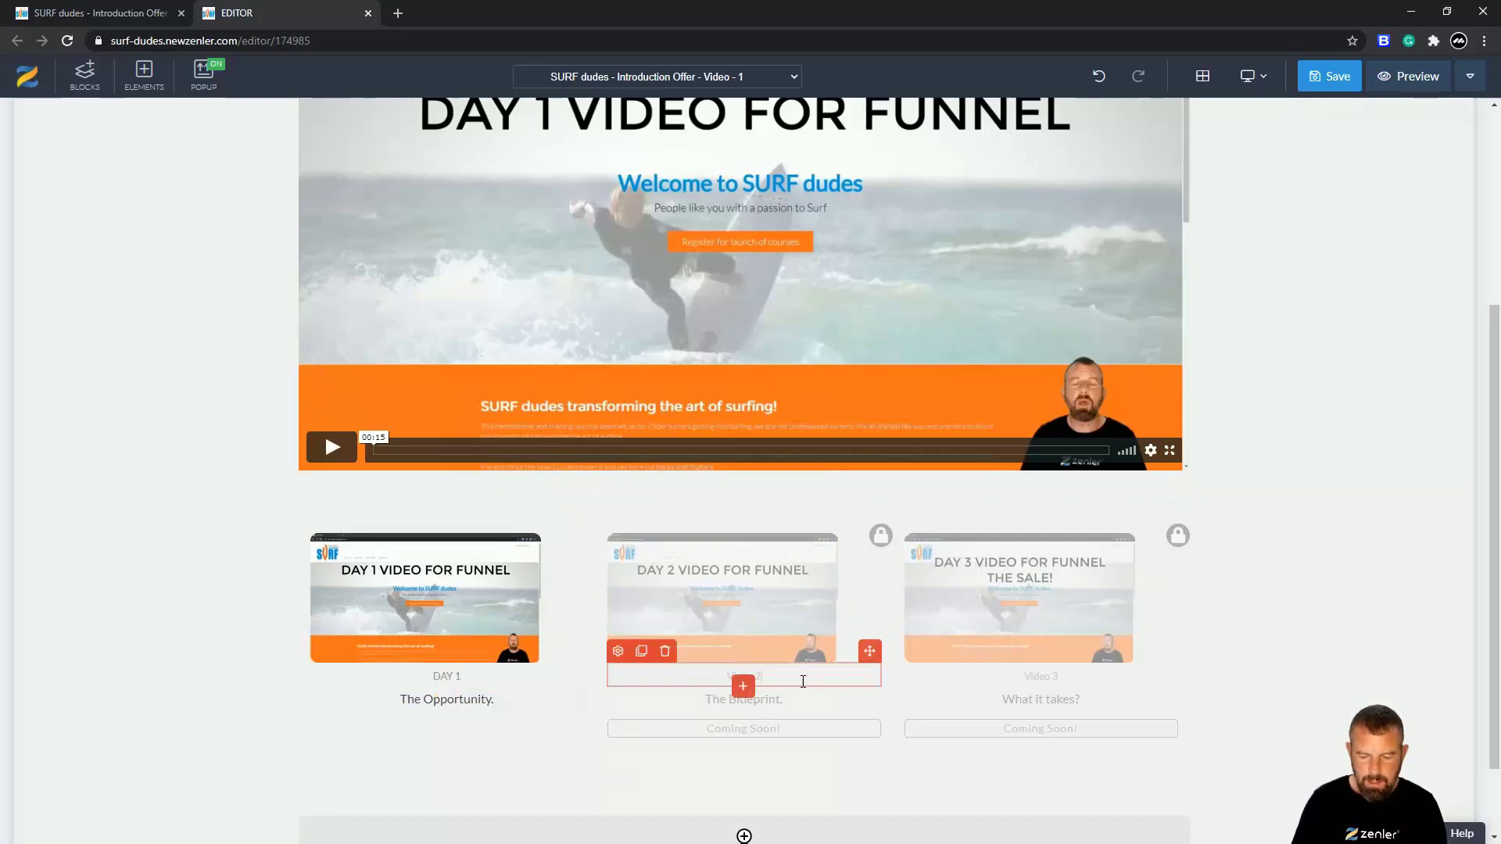
pyautogui.tripleClick(701, 674)
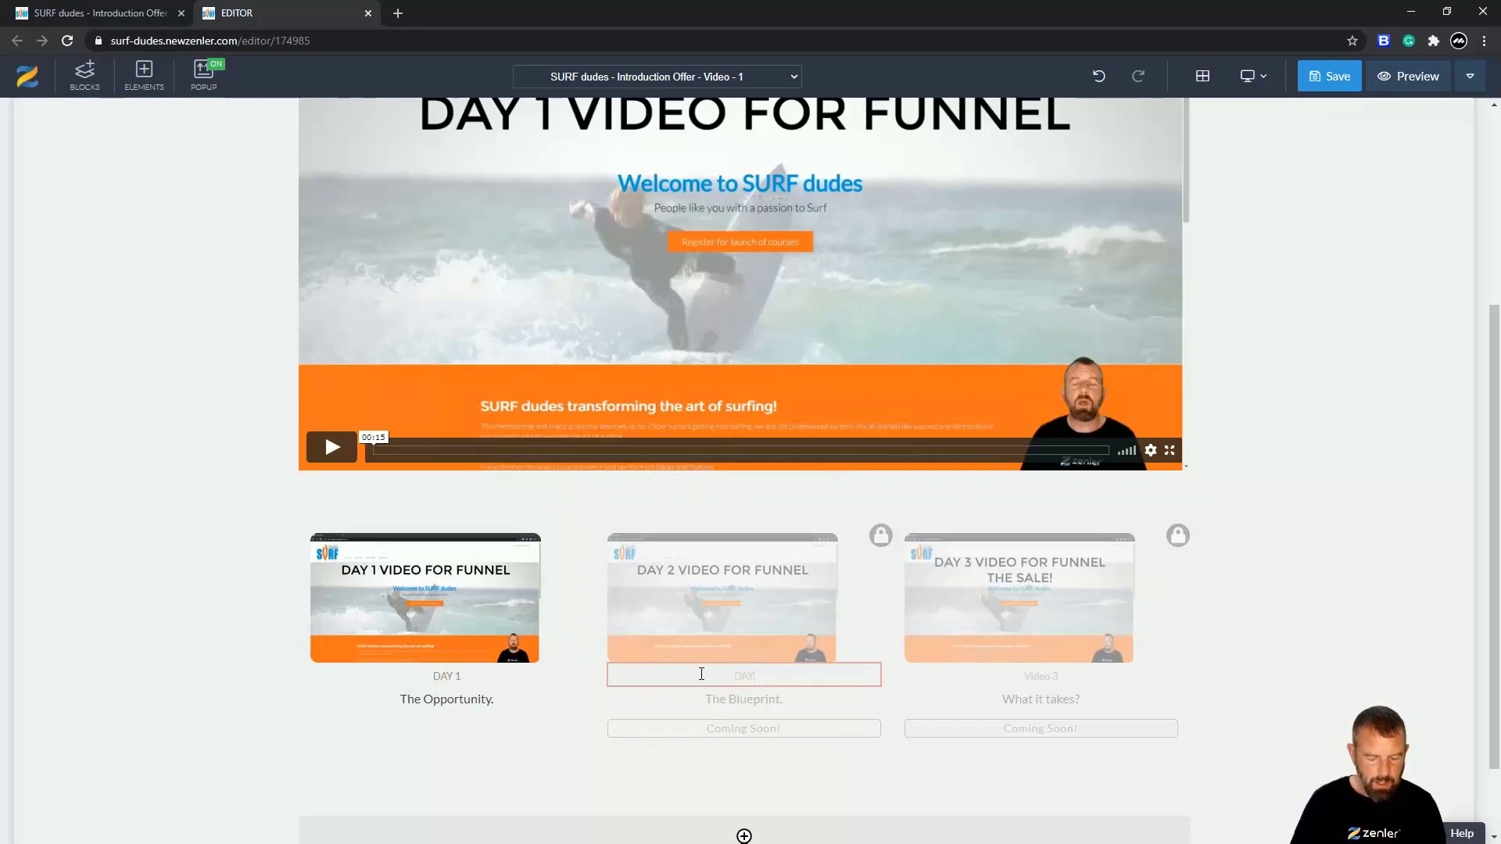
pyautogui.write('DAY 2')
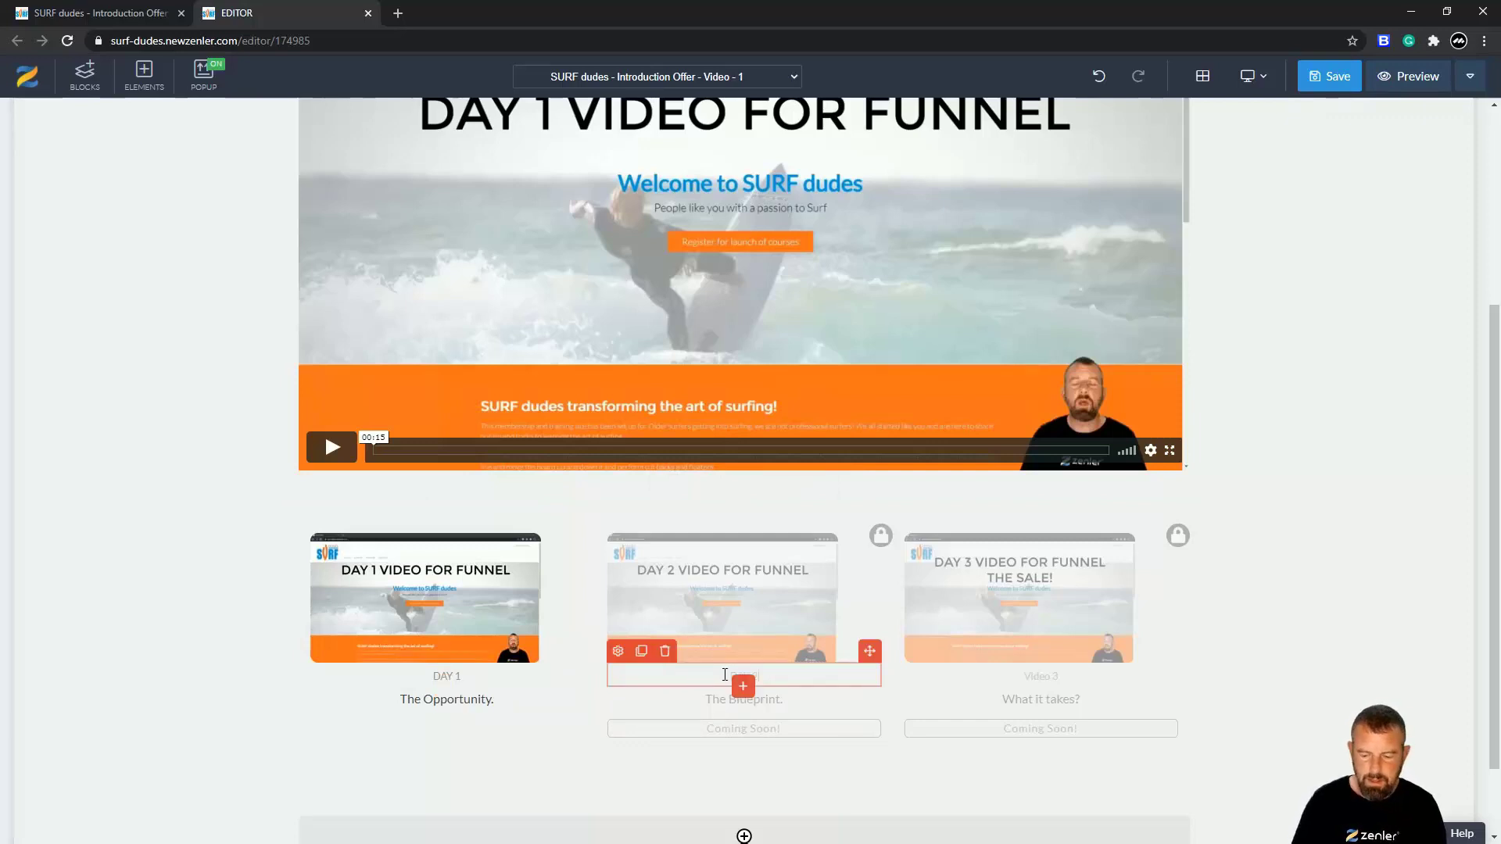
pyautogui.click(1013, 678)
pyautogui.click(996, 675)
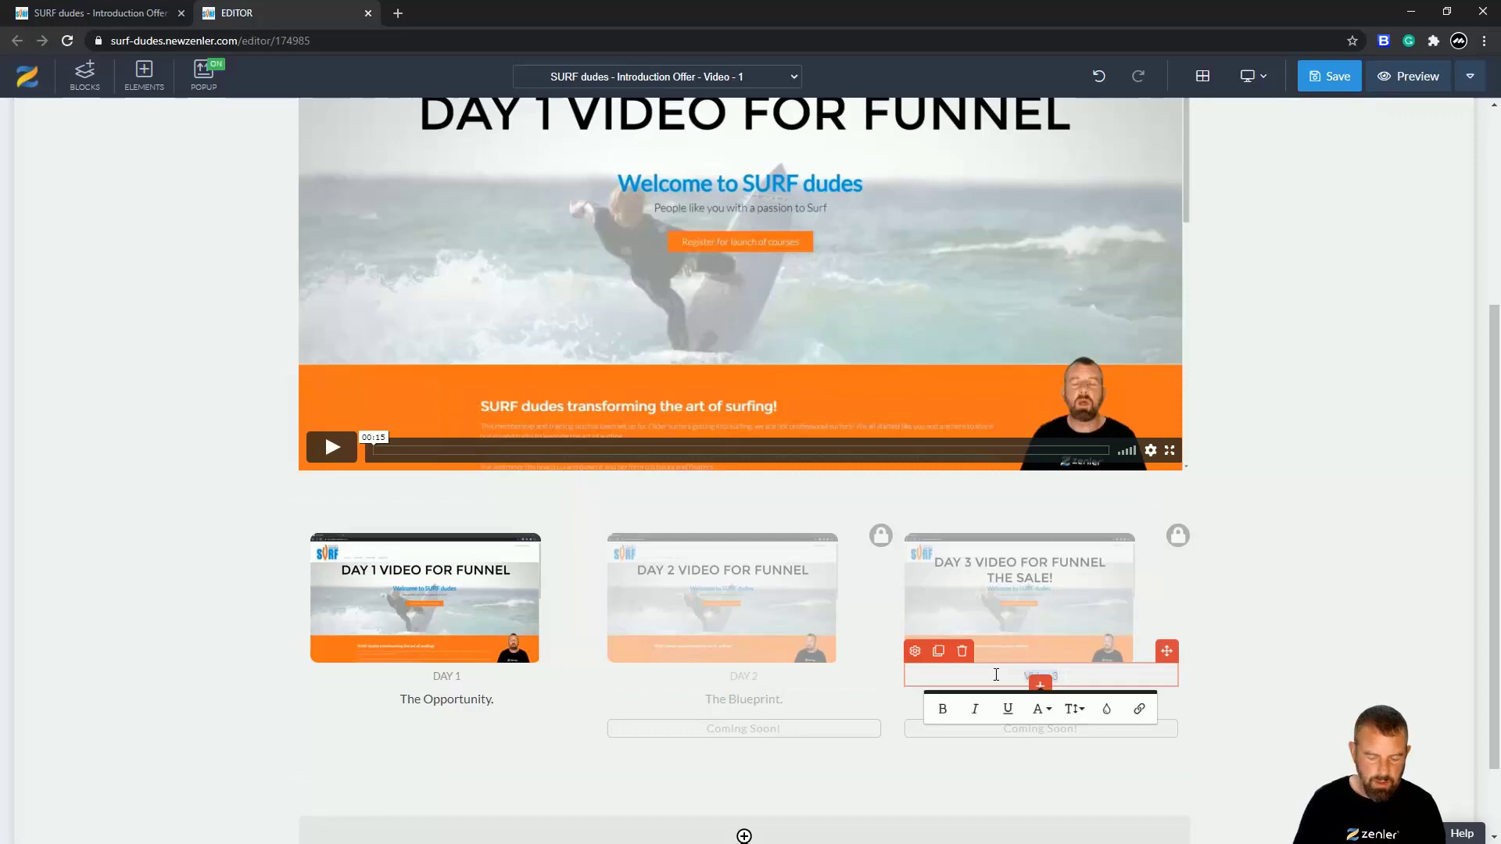
pyautogui.tripleClick(996, 675)
pyautogui.write('DAY')
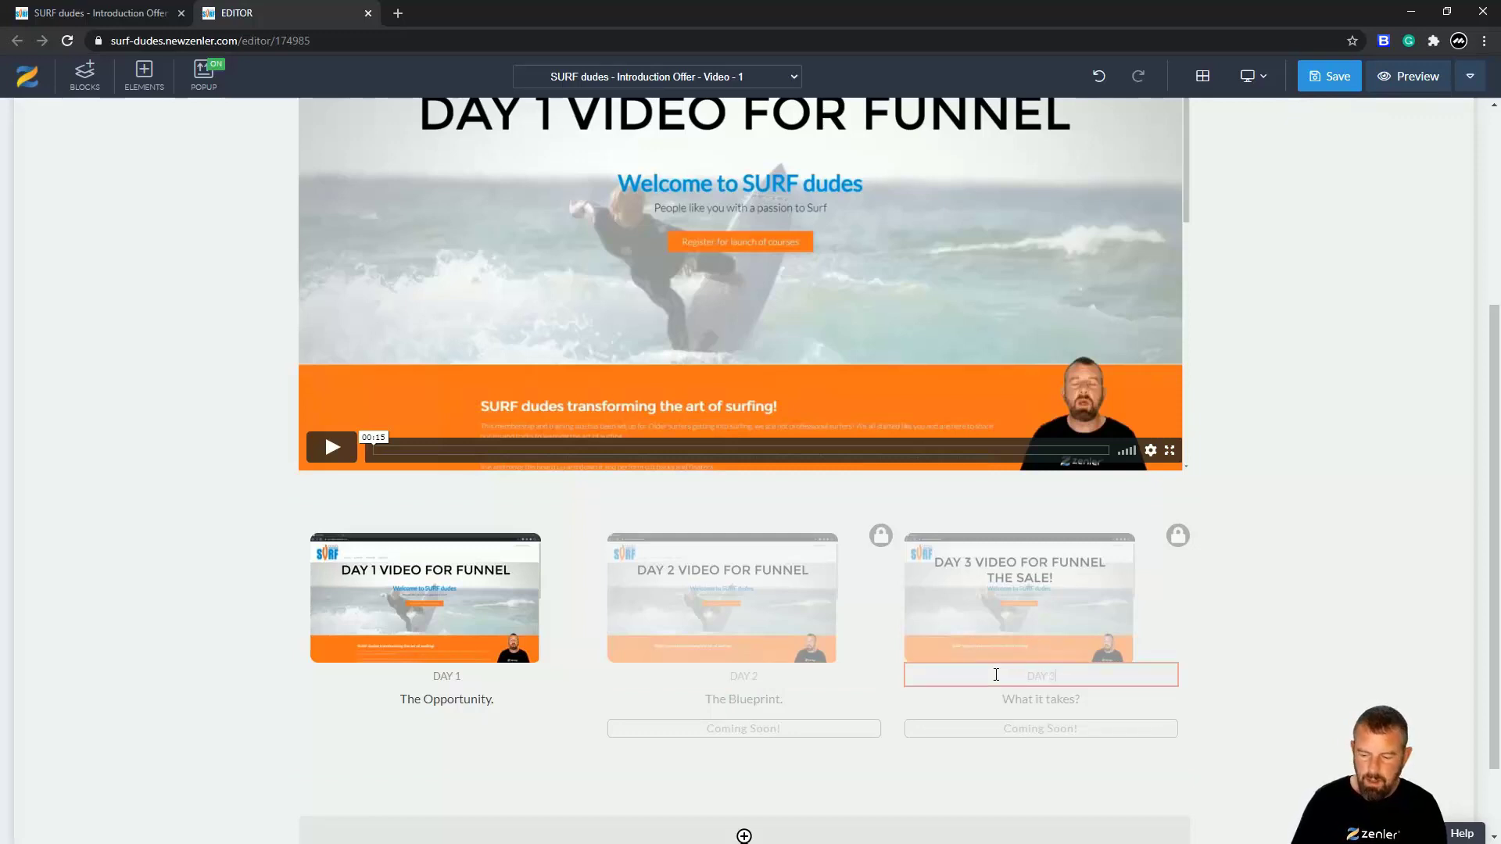
pyautogui.write(' 3')
# Replace the title under the DAY 1 caption with "Getting Fit".
pyautogui.click(527, 700)
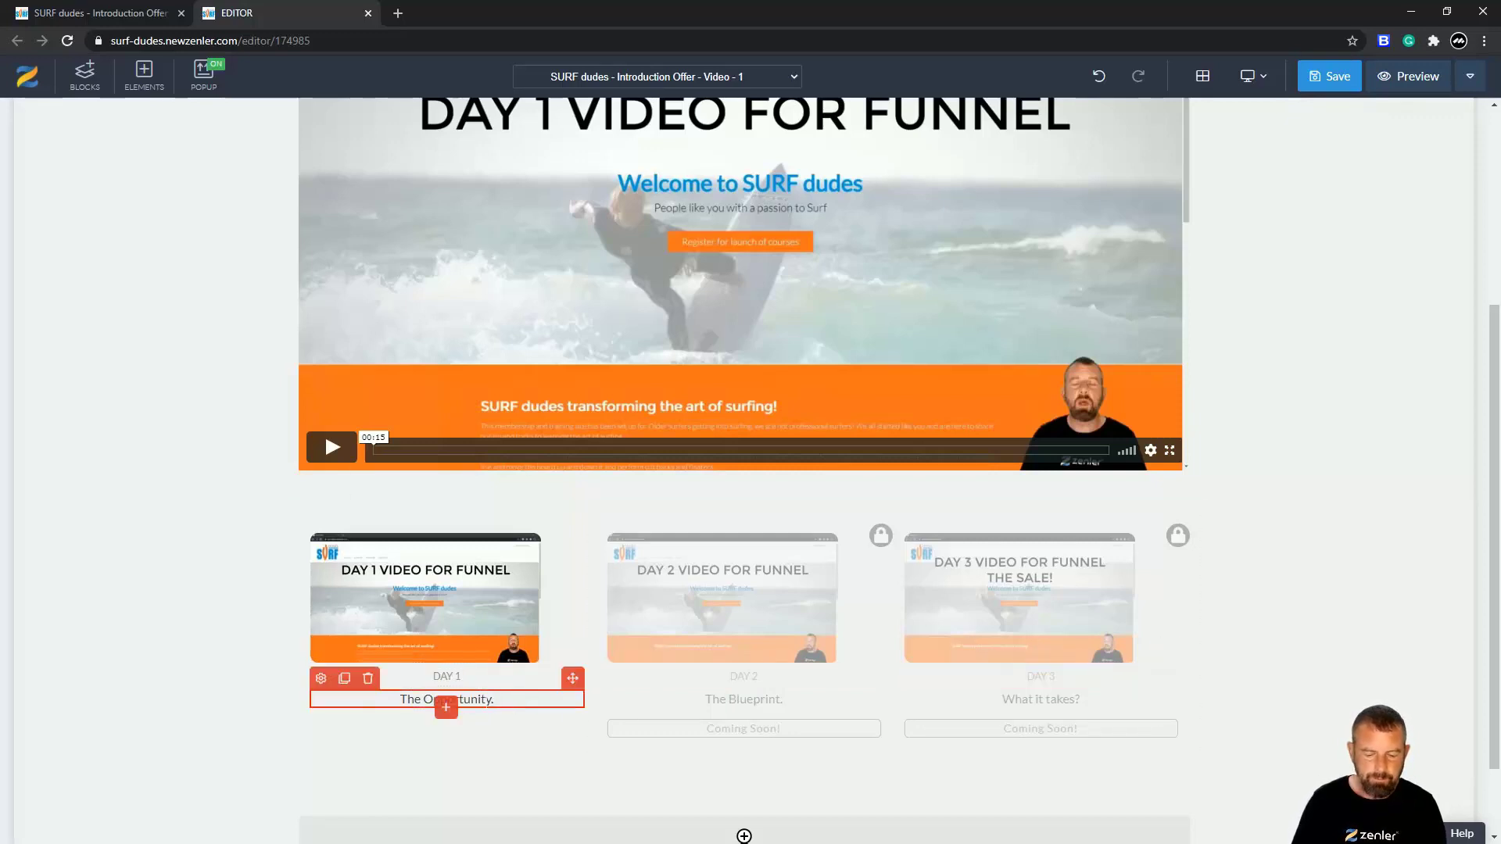
pyautogui.tripleClick(439, 699)
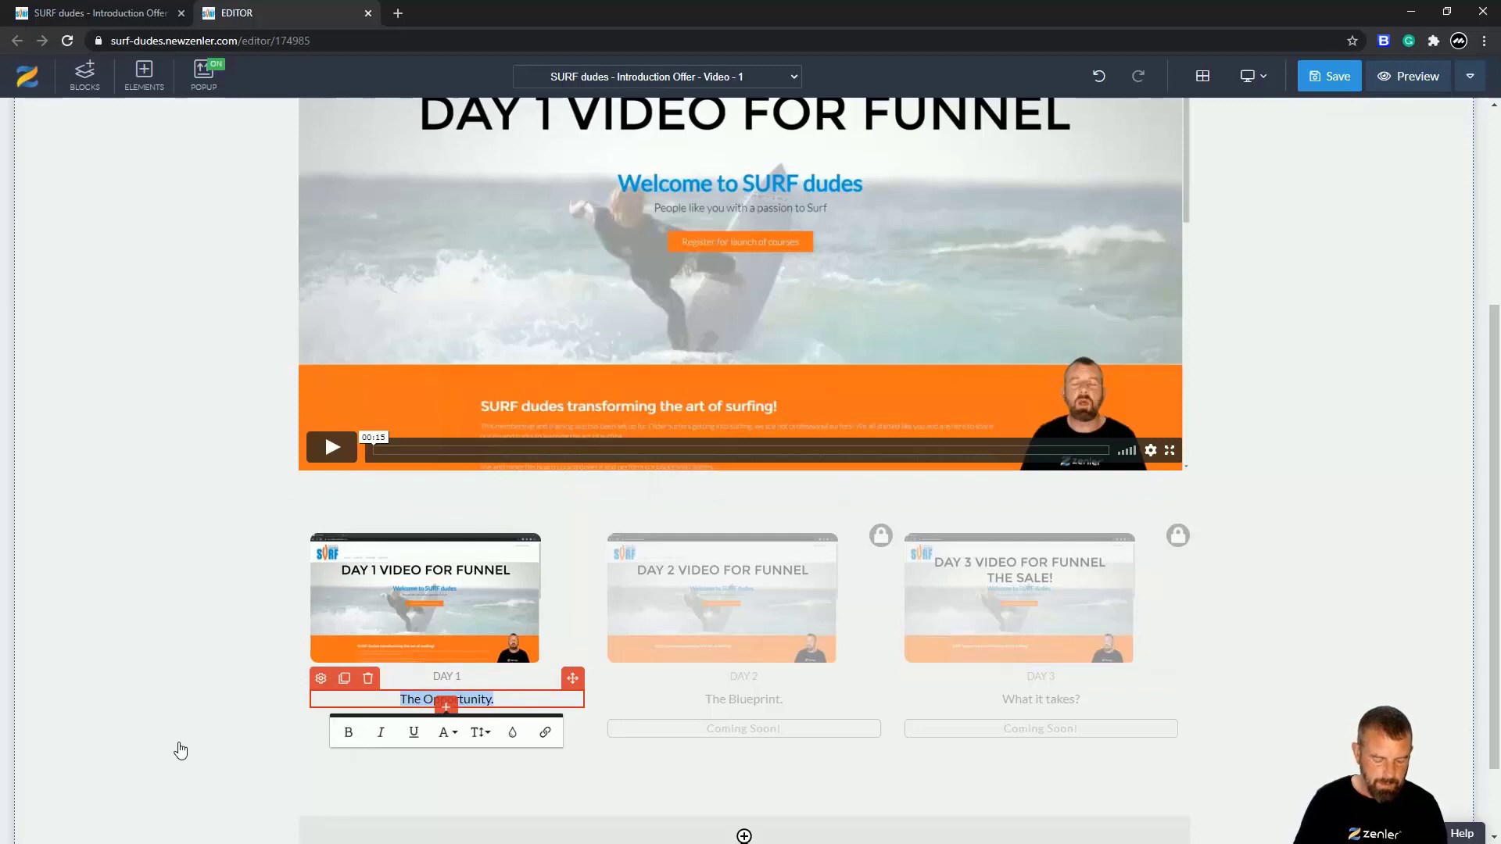
pyautogui.write('Get')
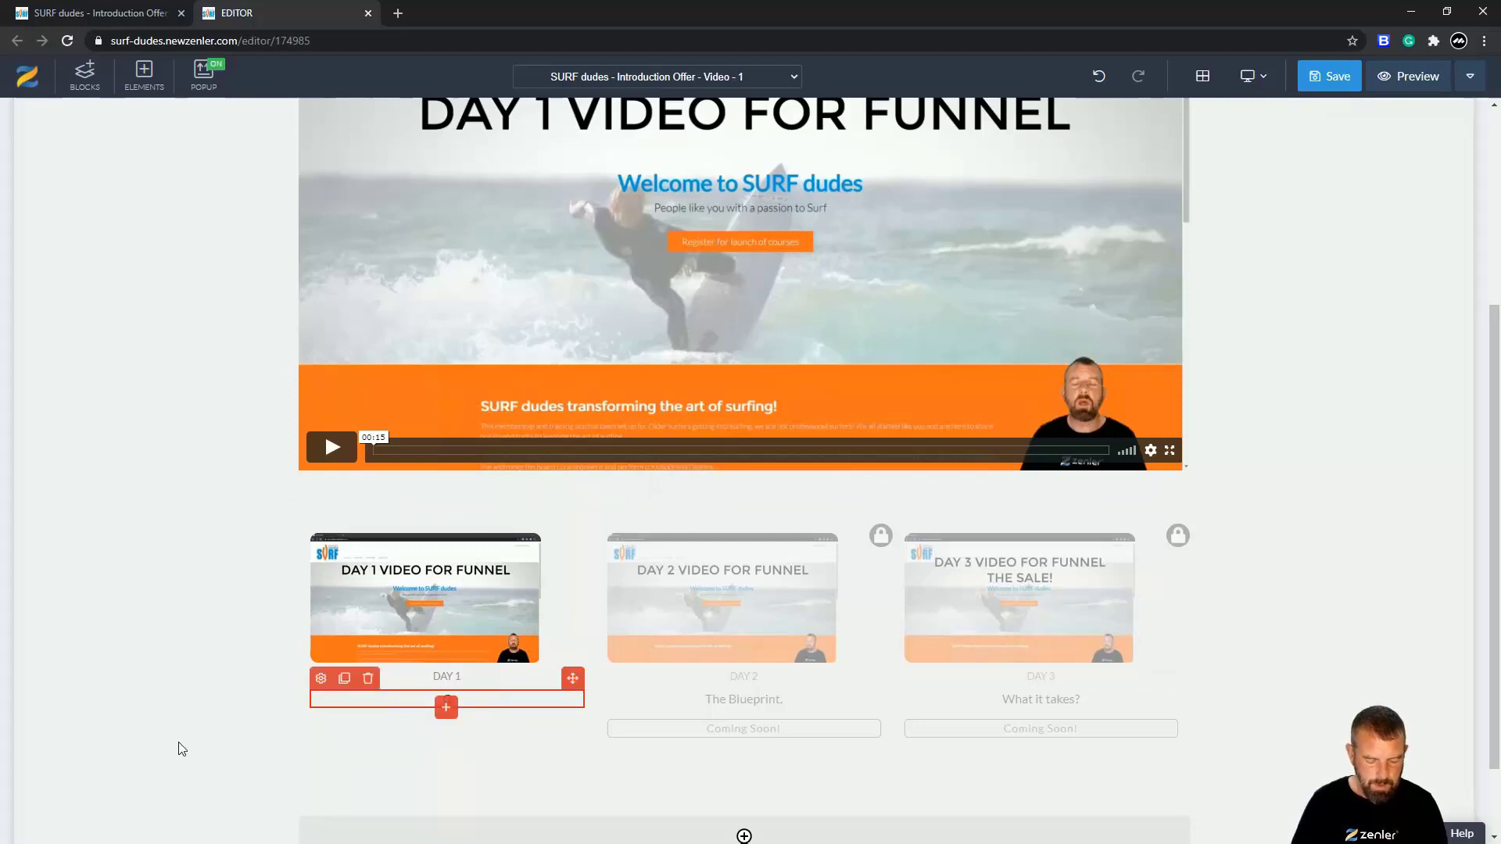
pyautogui.write('ting Fit')
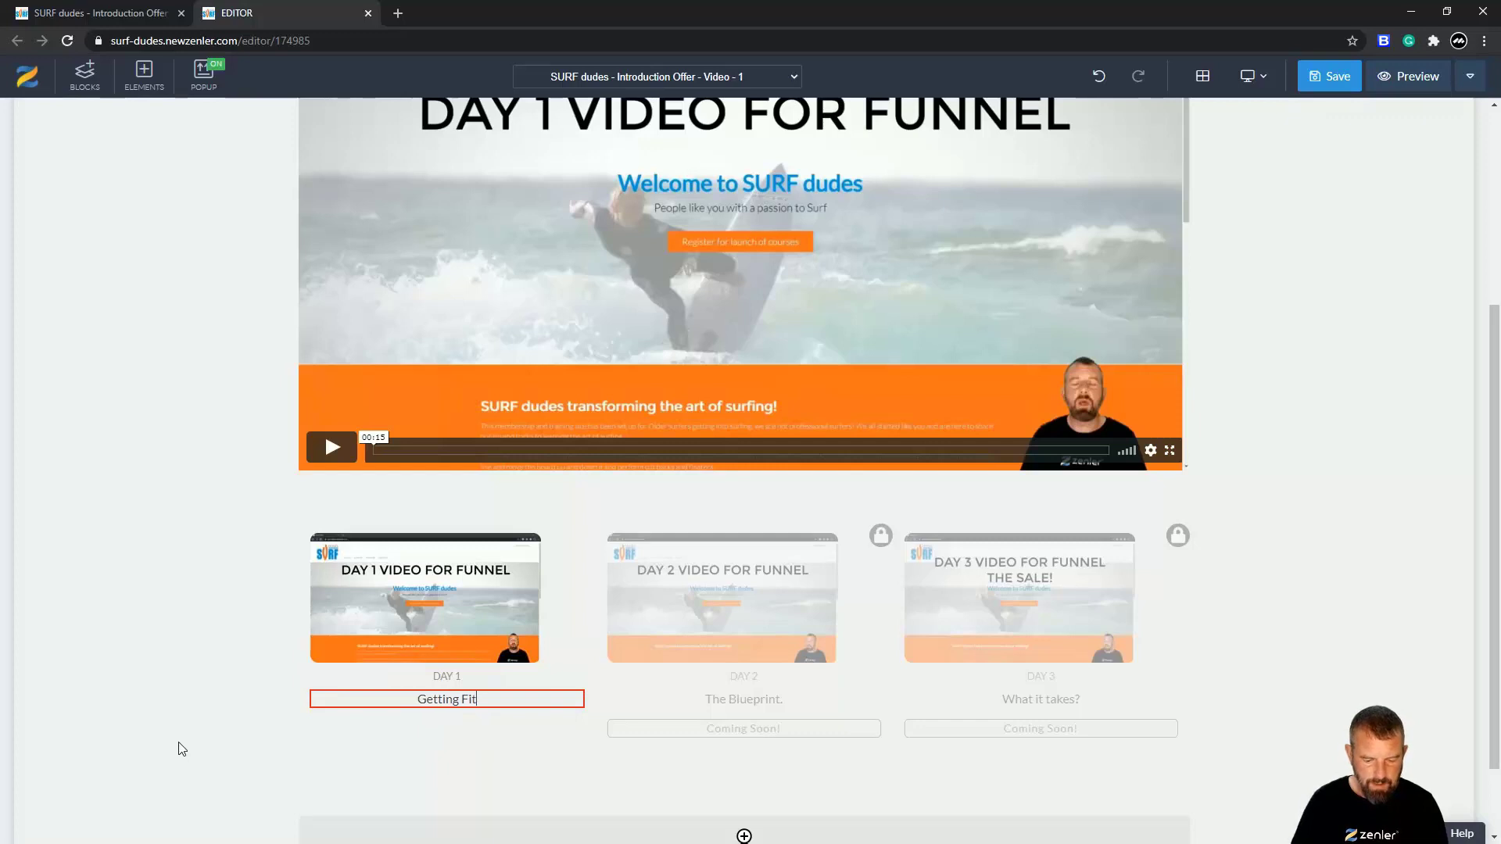
# Replace the title under the DAY 2 caption with "Perfect your Paddle".
pyautogui.click(782, 699)
pyautogui.moveTo(782, 698); pyautogui.dragTo(649, 695)
pyautogui.write('Perf')
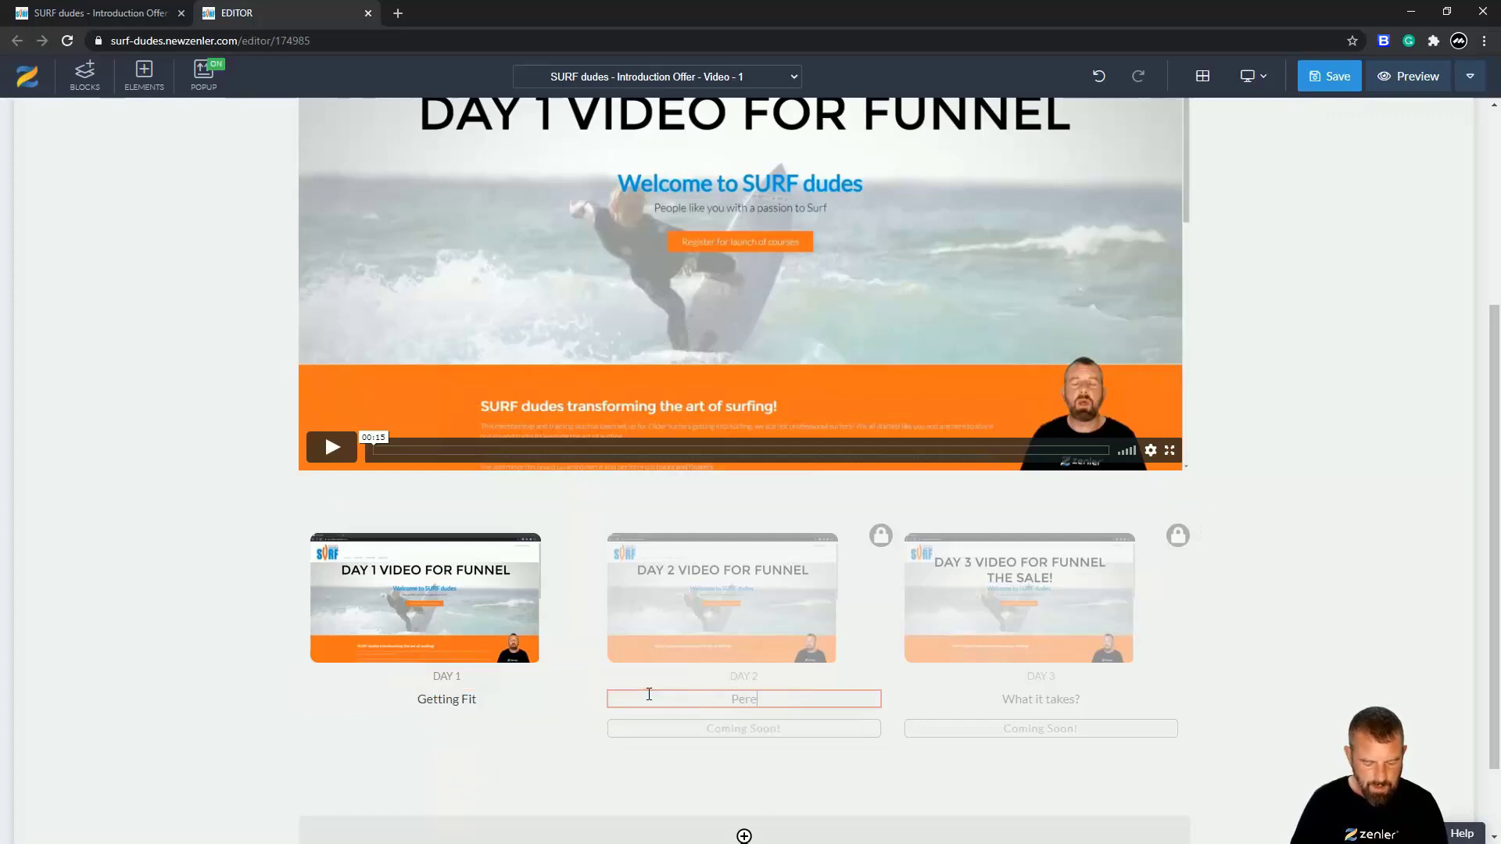
pyautogui.write('ect your Paddle')
pyautogui.click(717, 699)
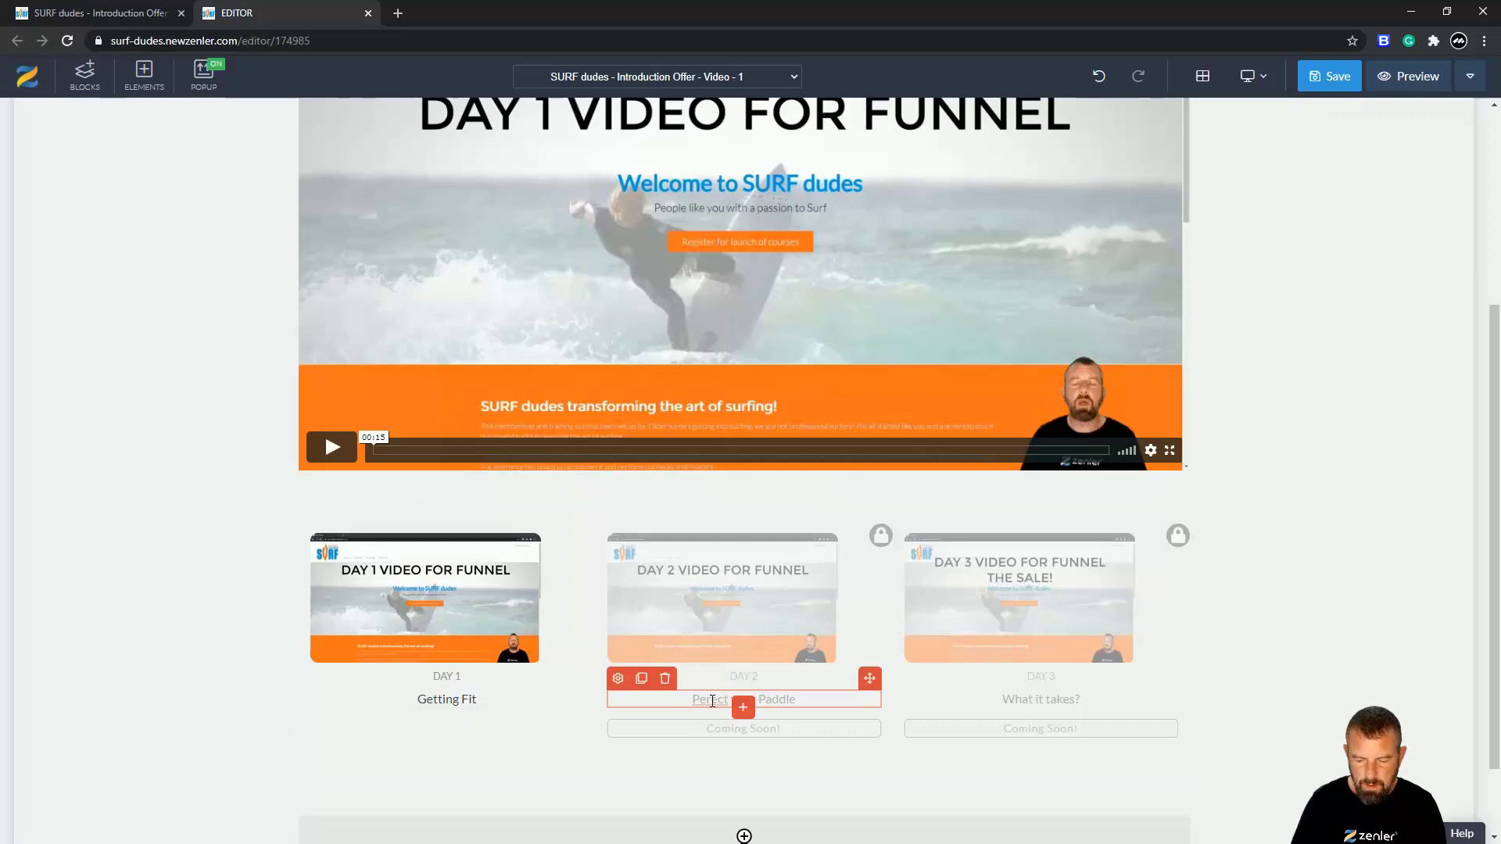
pyautogui.write('f')
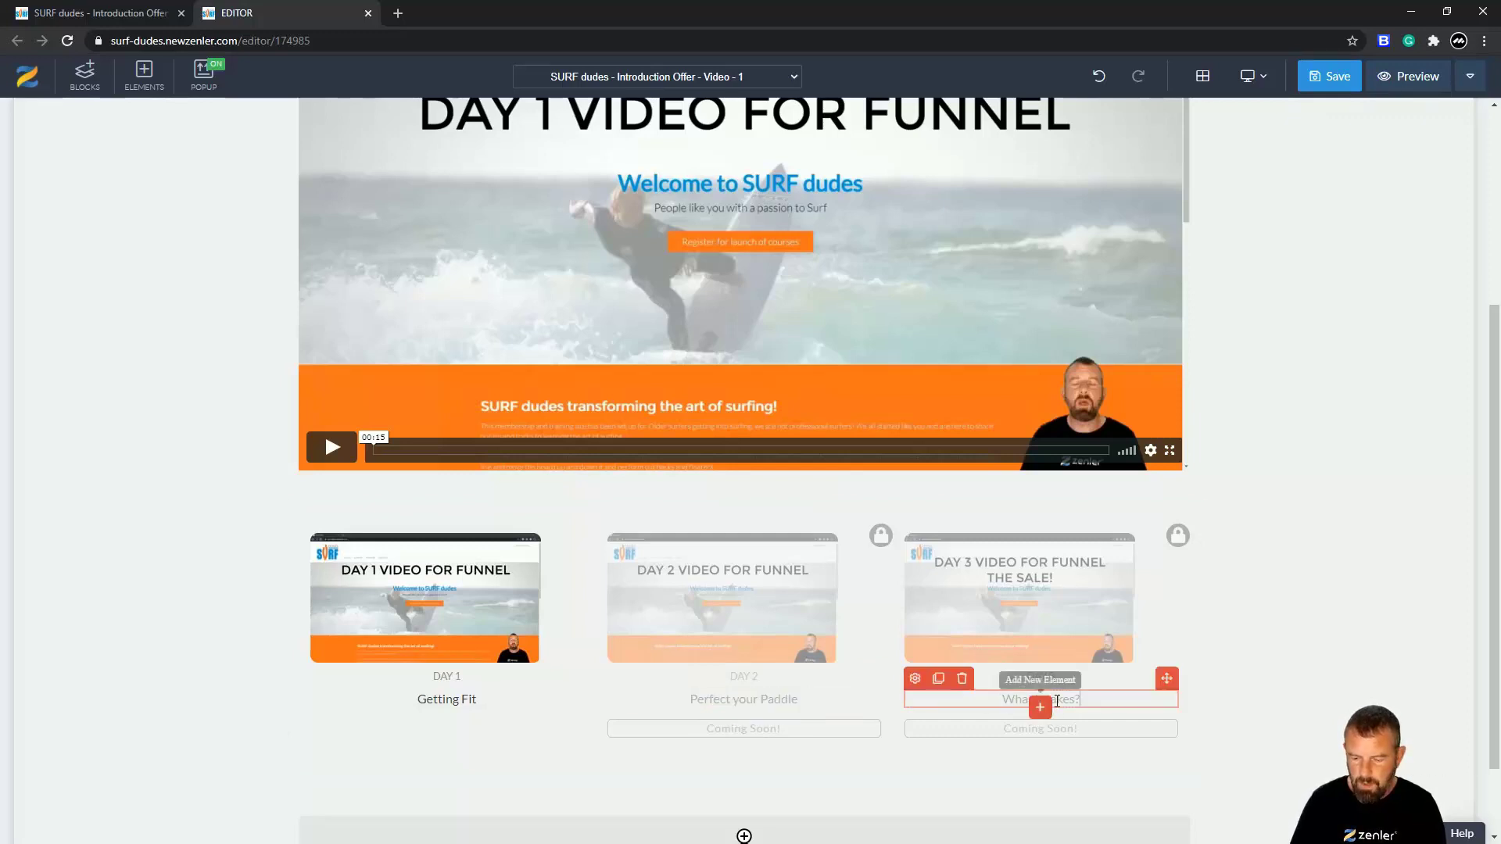
# Replace the title under the DAY 3 caption with "Going Forwards".
pyautogui.click(993, 700)
pyautogui.moveTo(1081, 699); pyautogui.dragTo(982, 700)
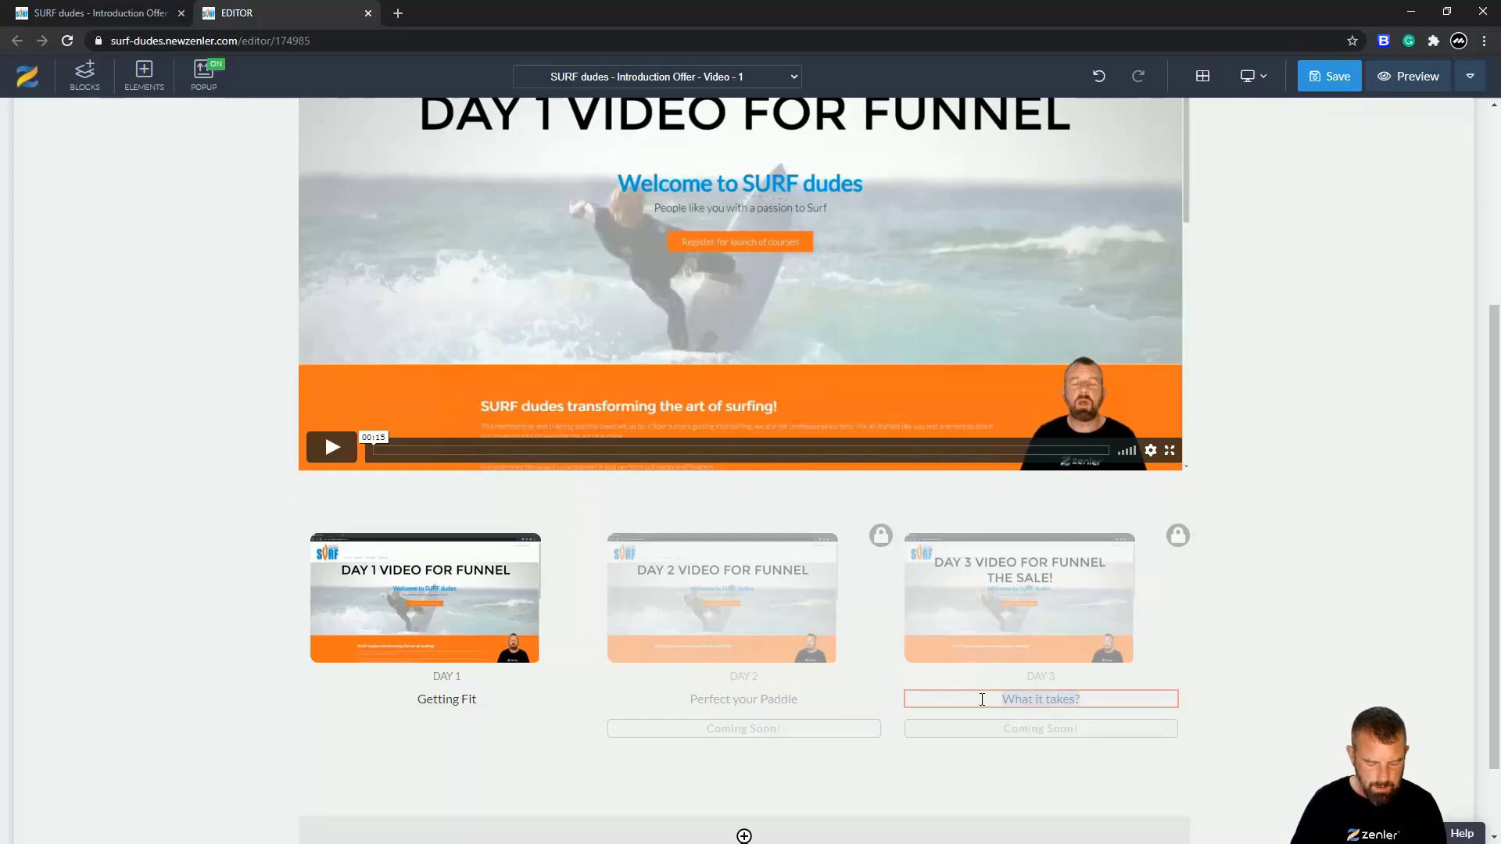
pyautogui.write('Going')
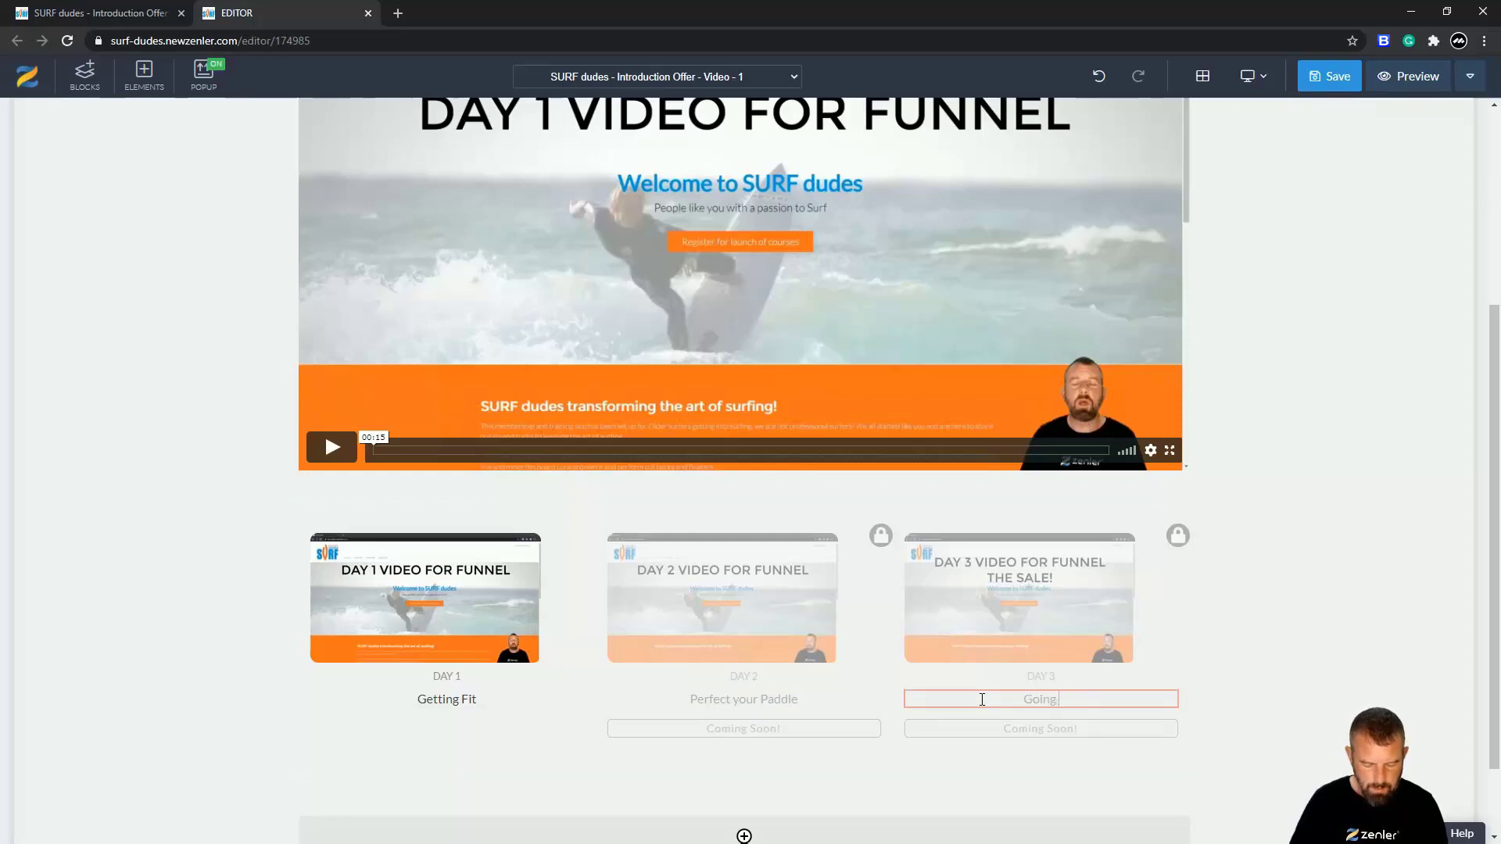
pyautogui.write(' Forwards')
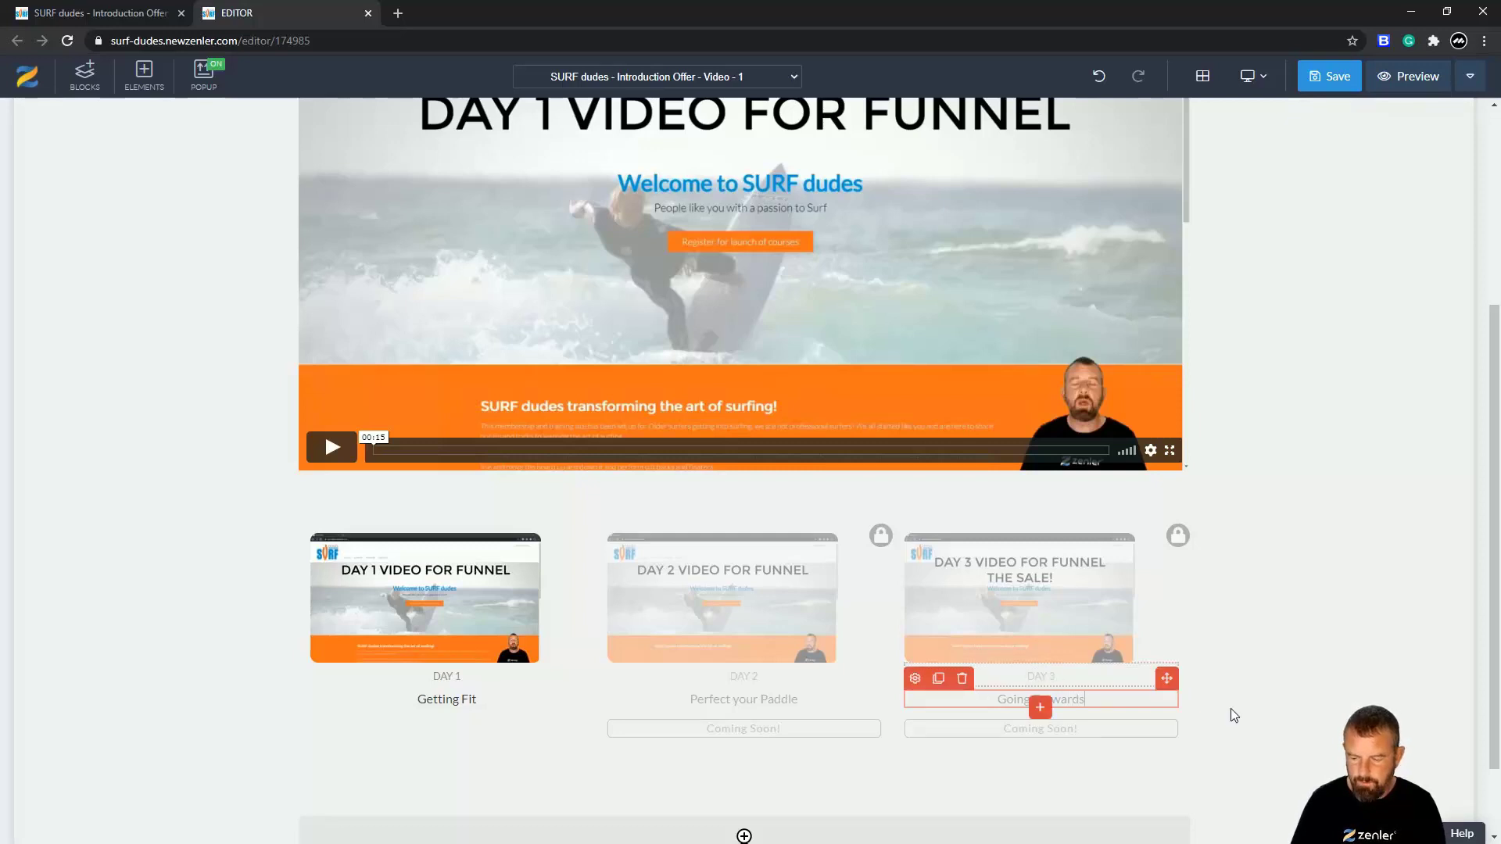
pyautogui.click(1268, 671)
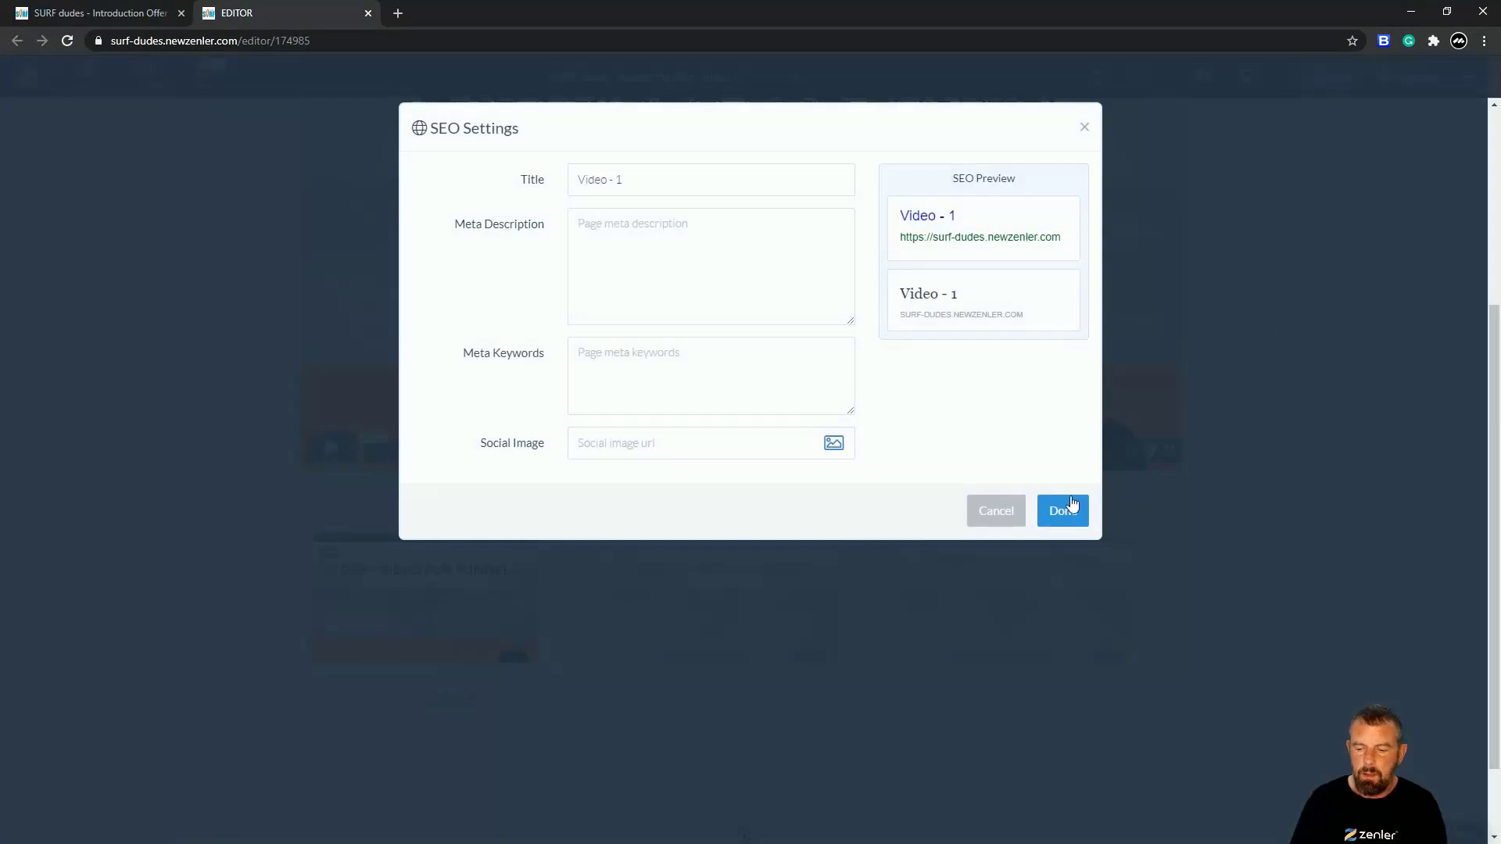
# Accept the page's SEO settings with the title "Video - 1" and save the page changes for preview.
pyautogui.click(1063, 510)
pyautogui.click(1407, 75)
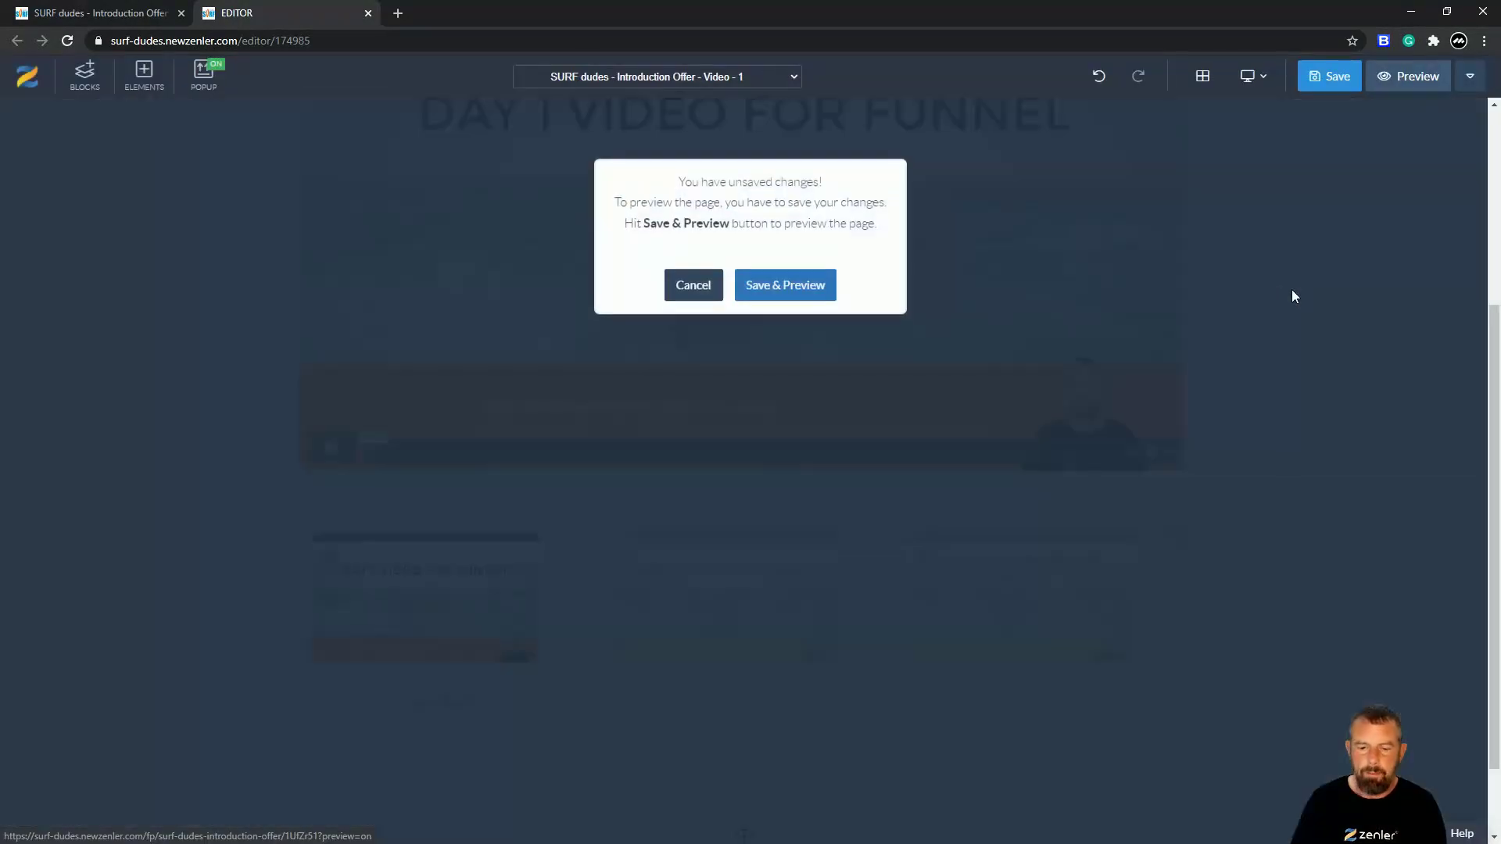
pyautogui.click(805, 291)
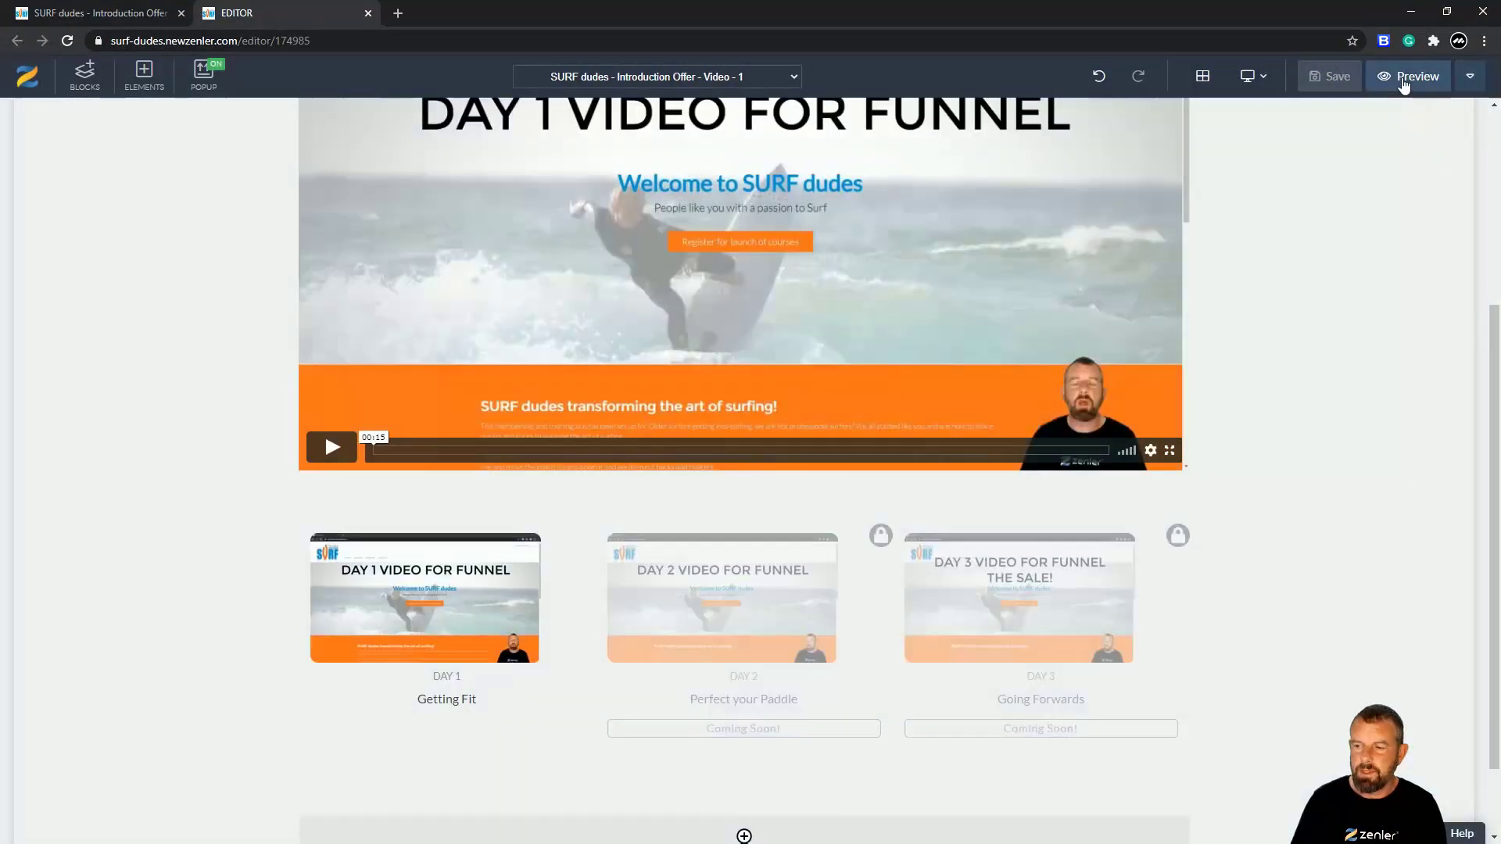
# Preview the Video 1 page, check its headings and three video captions, and close the preview.
pyautogui.click(1407, 76)
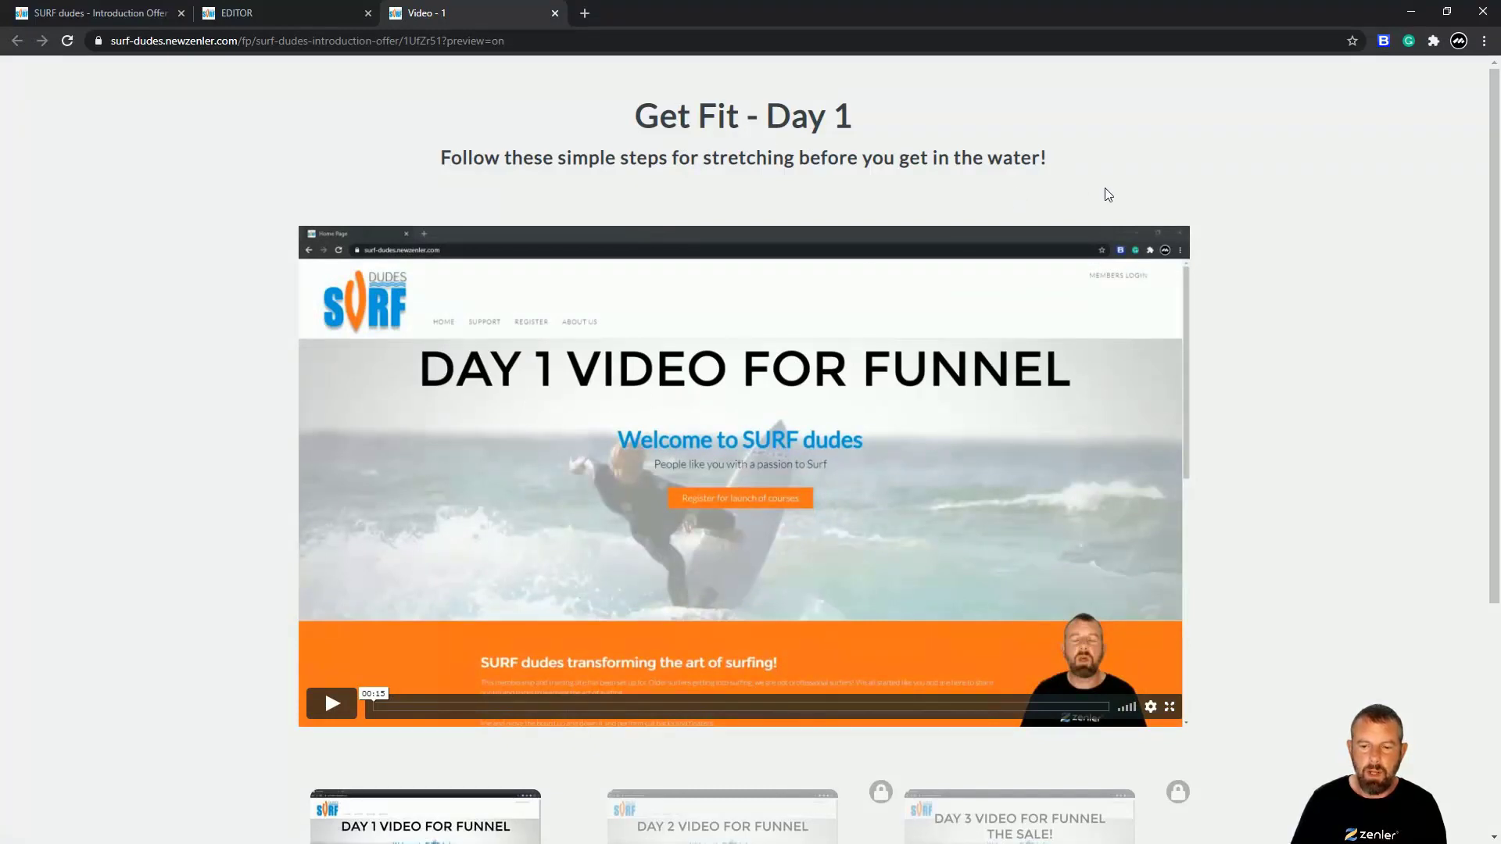
pyautogui.scroll(-4, 1108, 195)
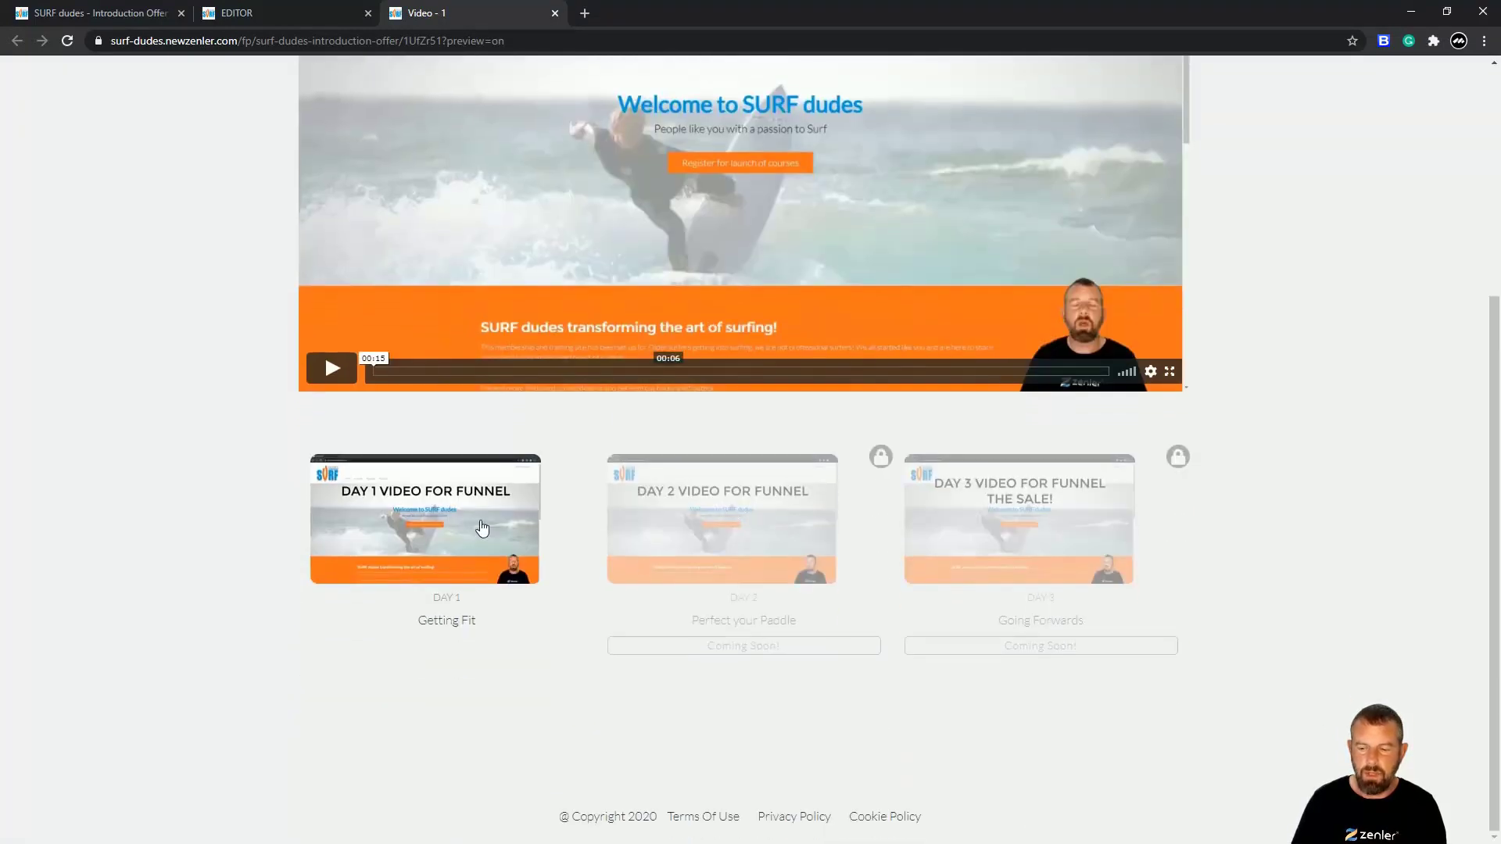
pyautogui.scroll(2, 1204, 426)
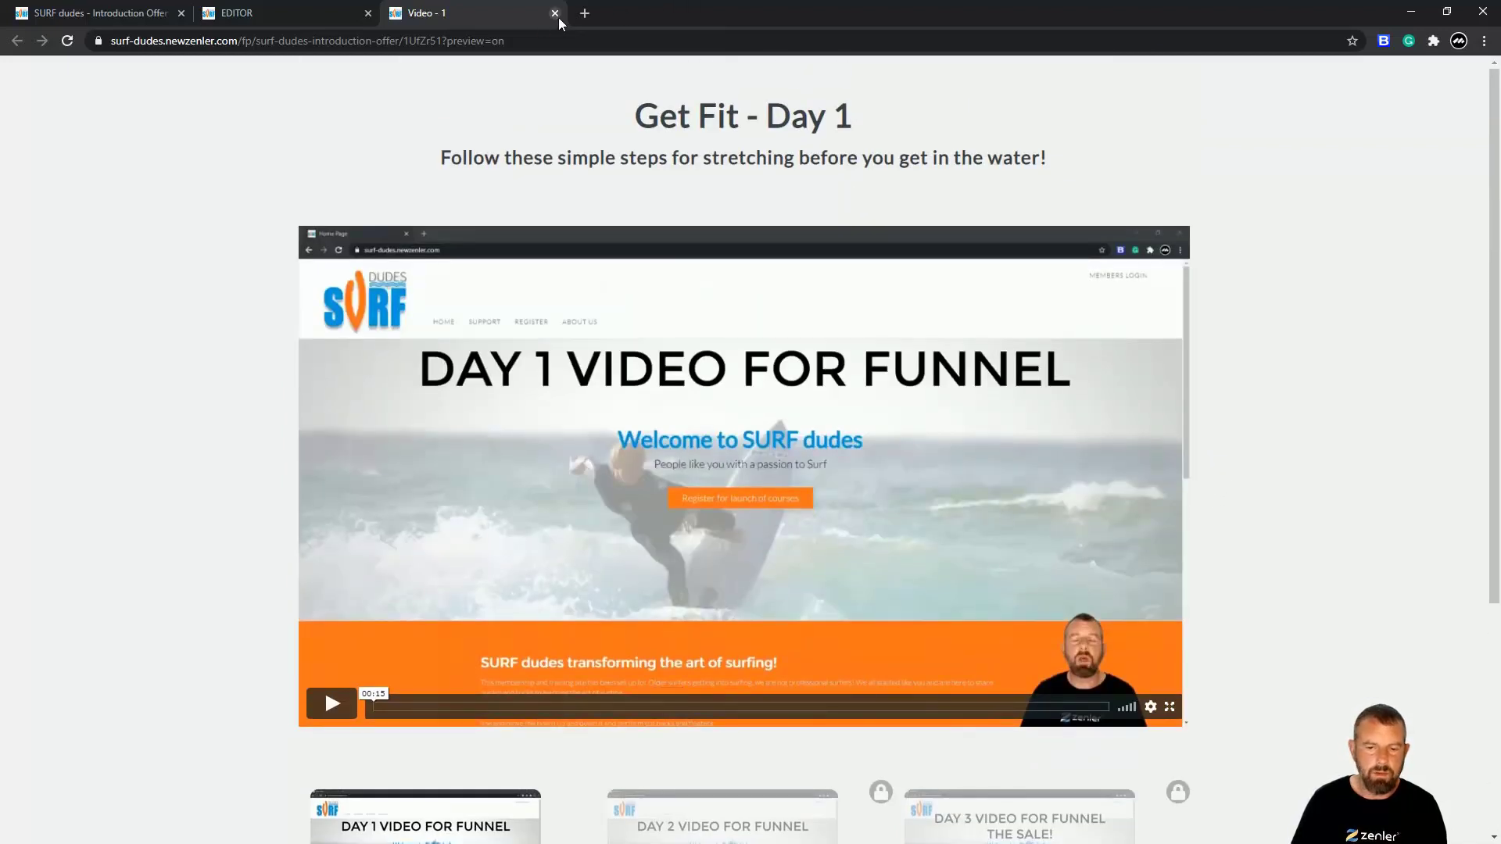
pyautogui.click(555, 14)
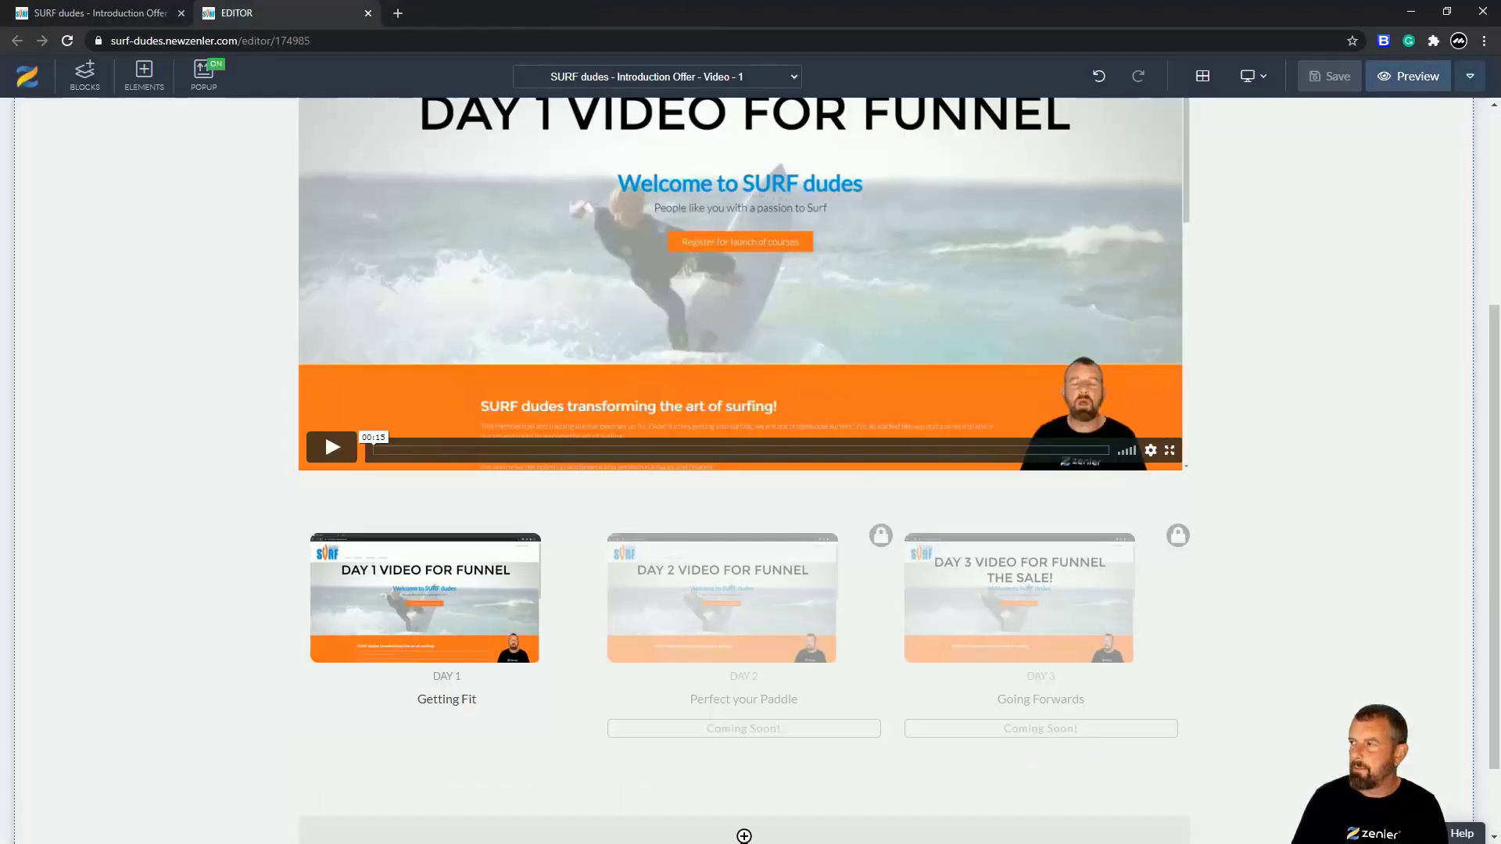
# Close the Video 1 editor and open the VIDEO - 2 funnel step for editing.
pyautogui.click(368, 13)
pyautogui.click(1173, 403)
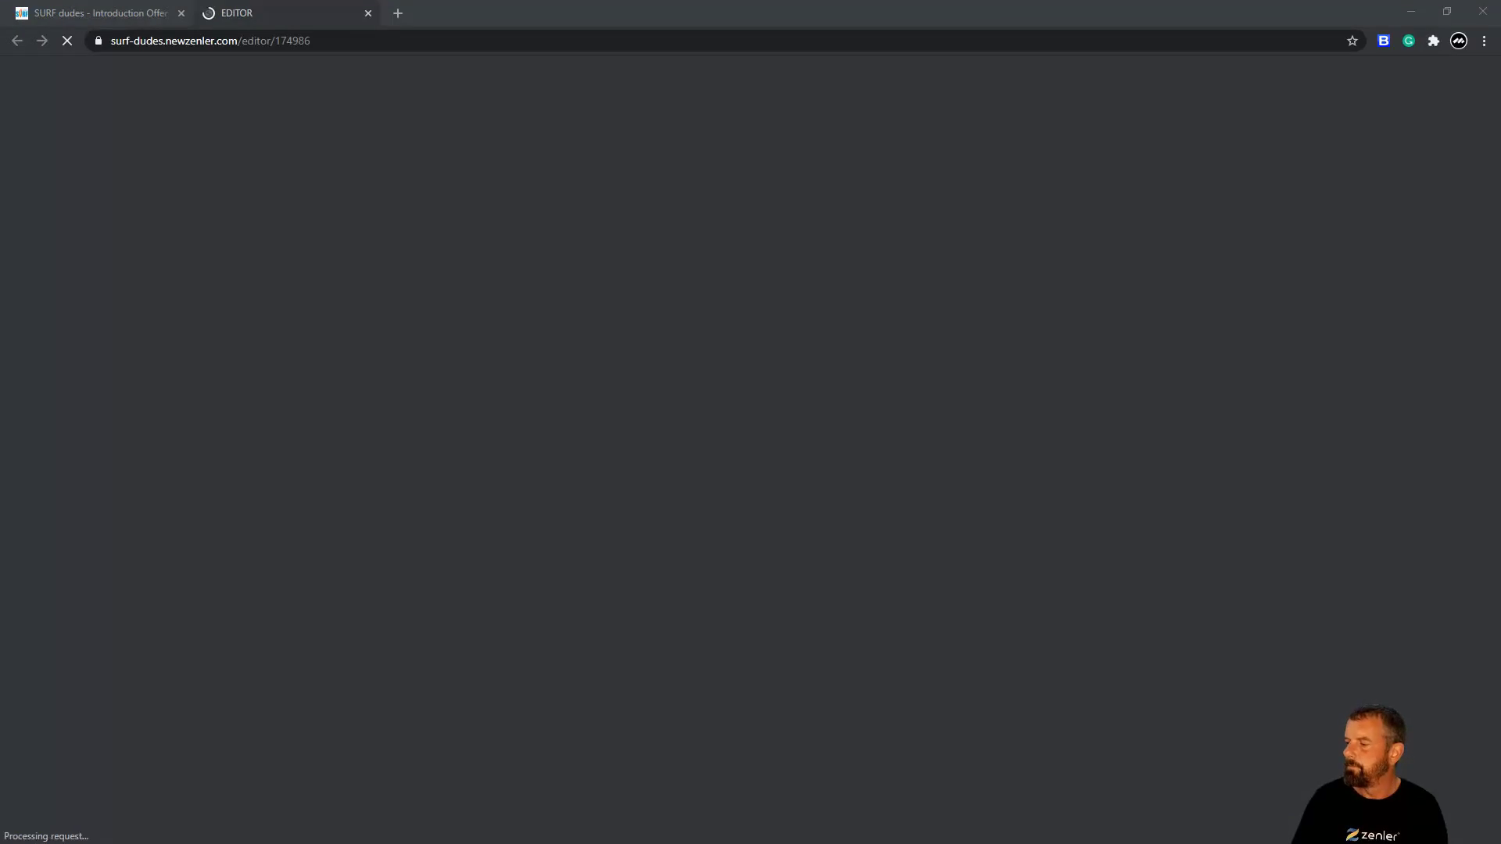
pyautogui.scroll(1, 884, 383)
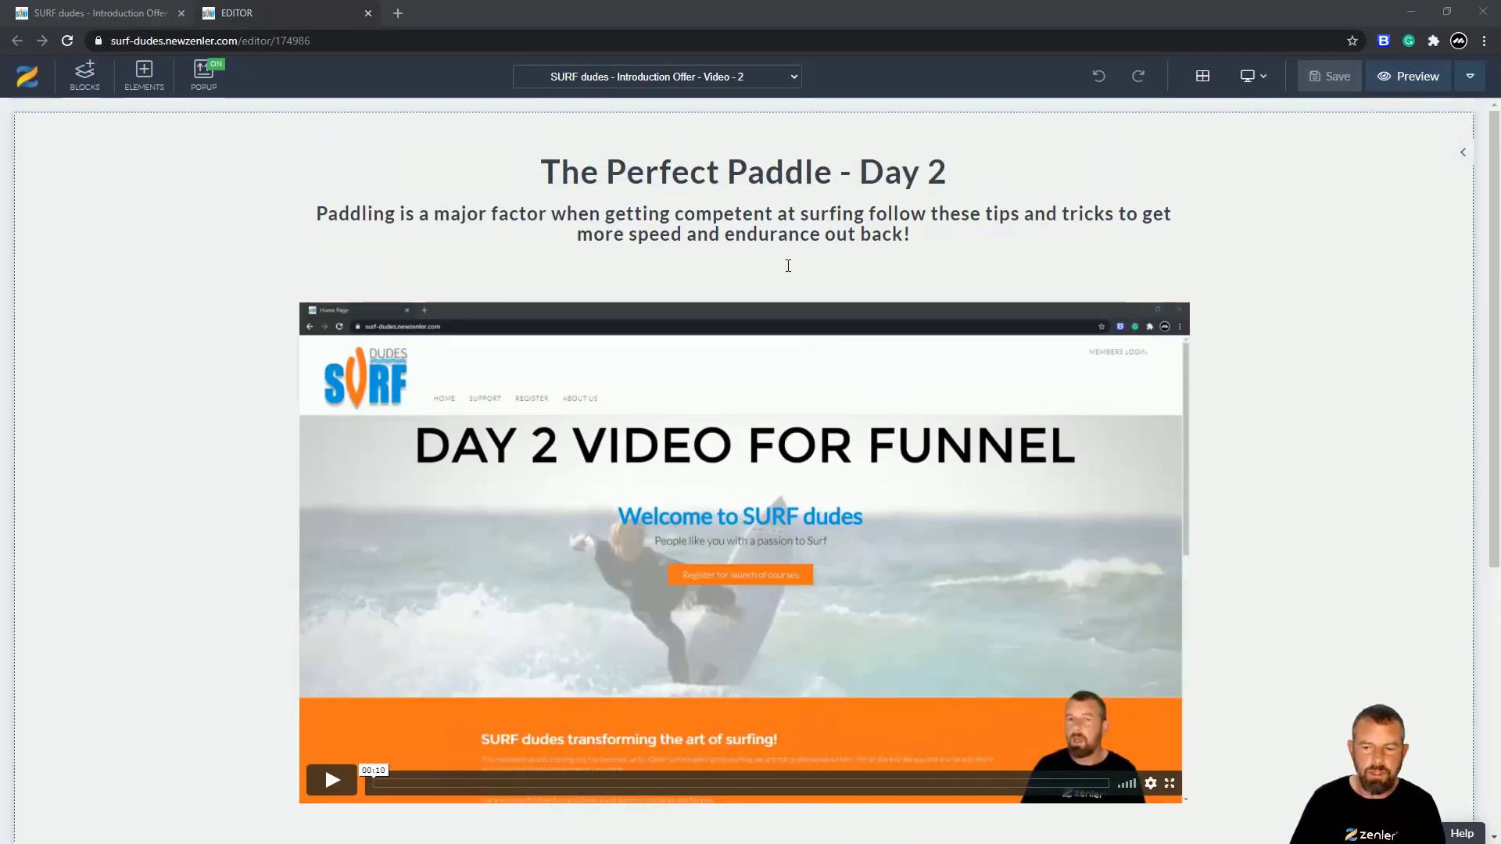
# Review the three video captions on the Video 2 page, compare them with the Video 1 page, and close both editors.
pyautogui.scroll(-5, 788, 291)
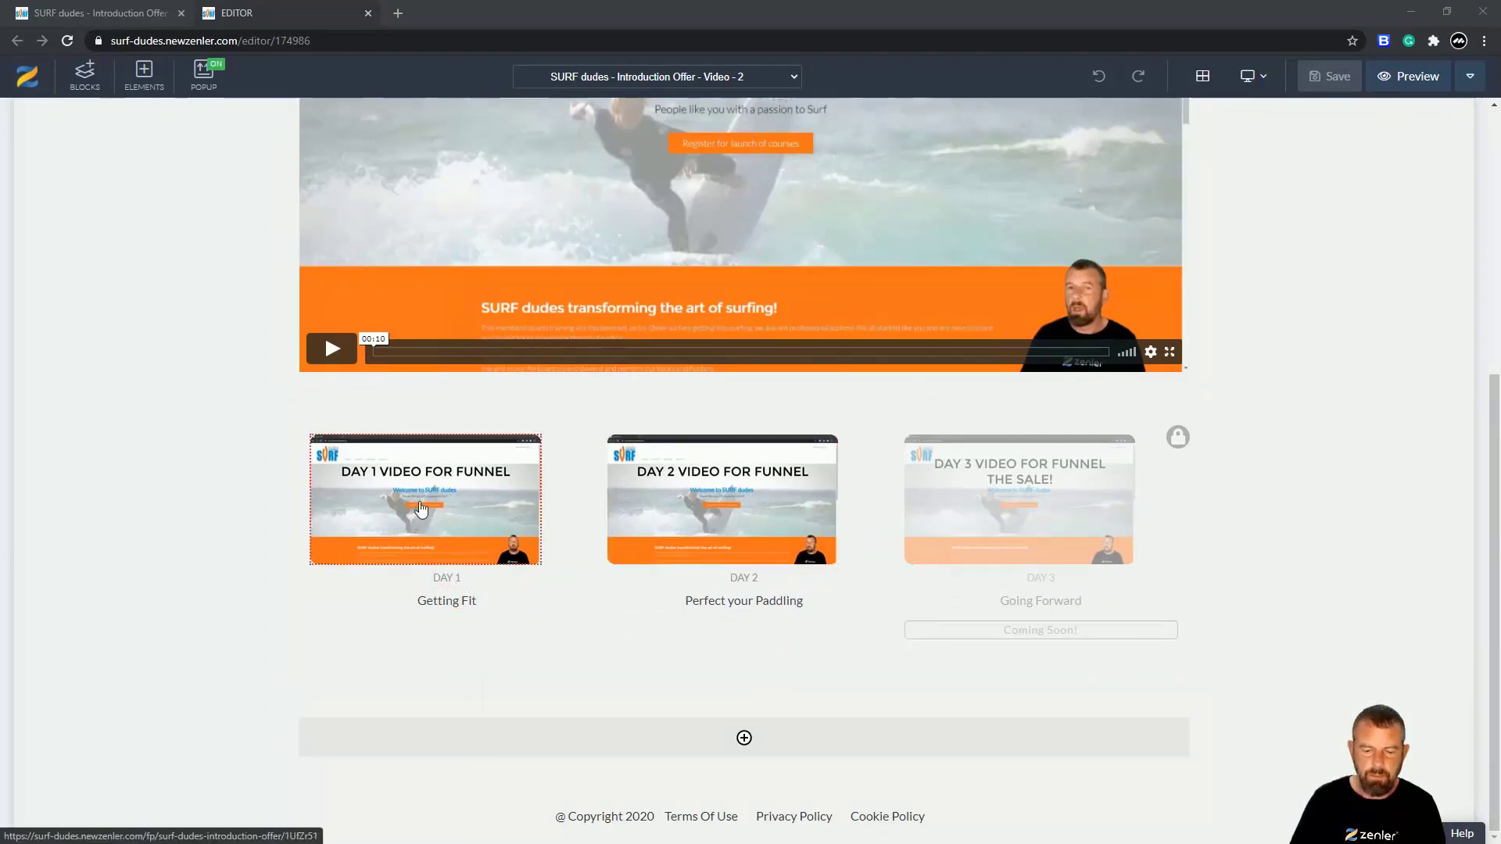
pyautogui.scroll(4, 856, 520)
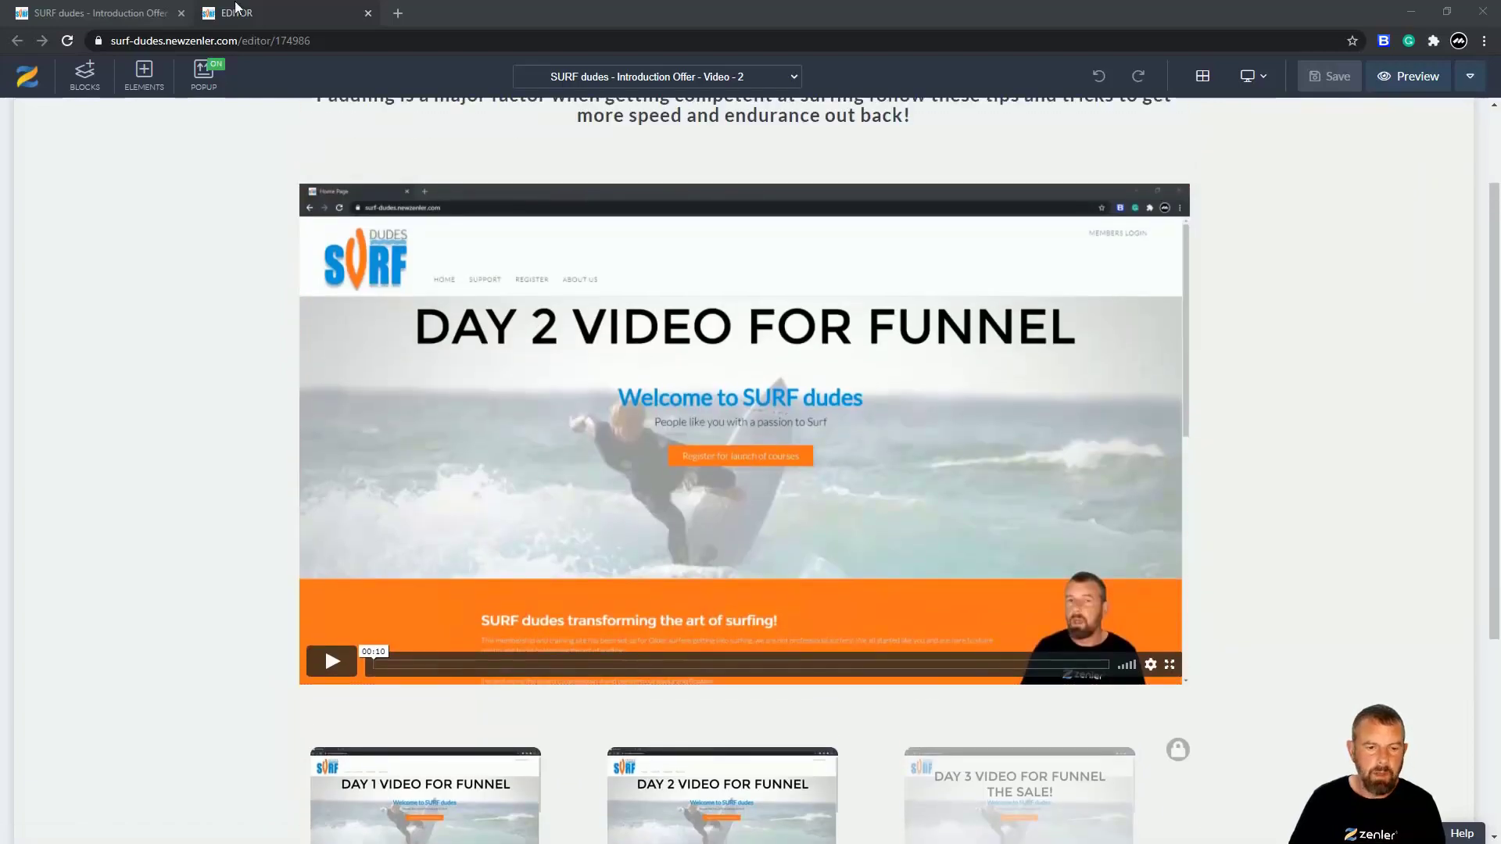
pyautogui.click(124, 9)
pyautogui.scroll(1, 1068, 305)
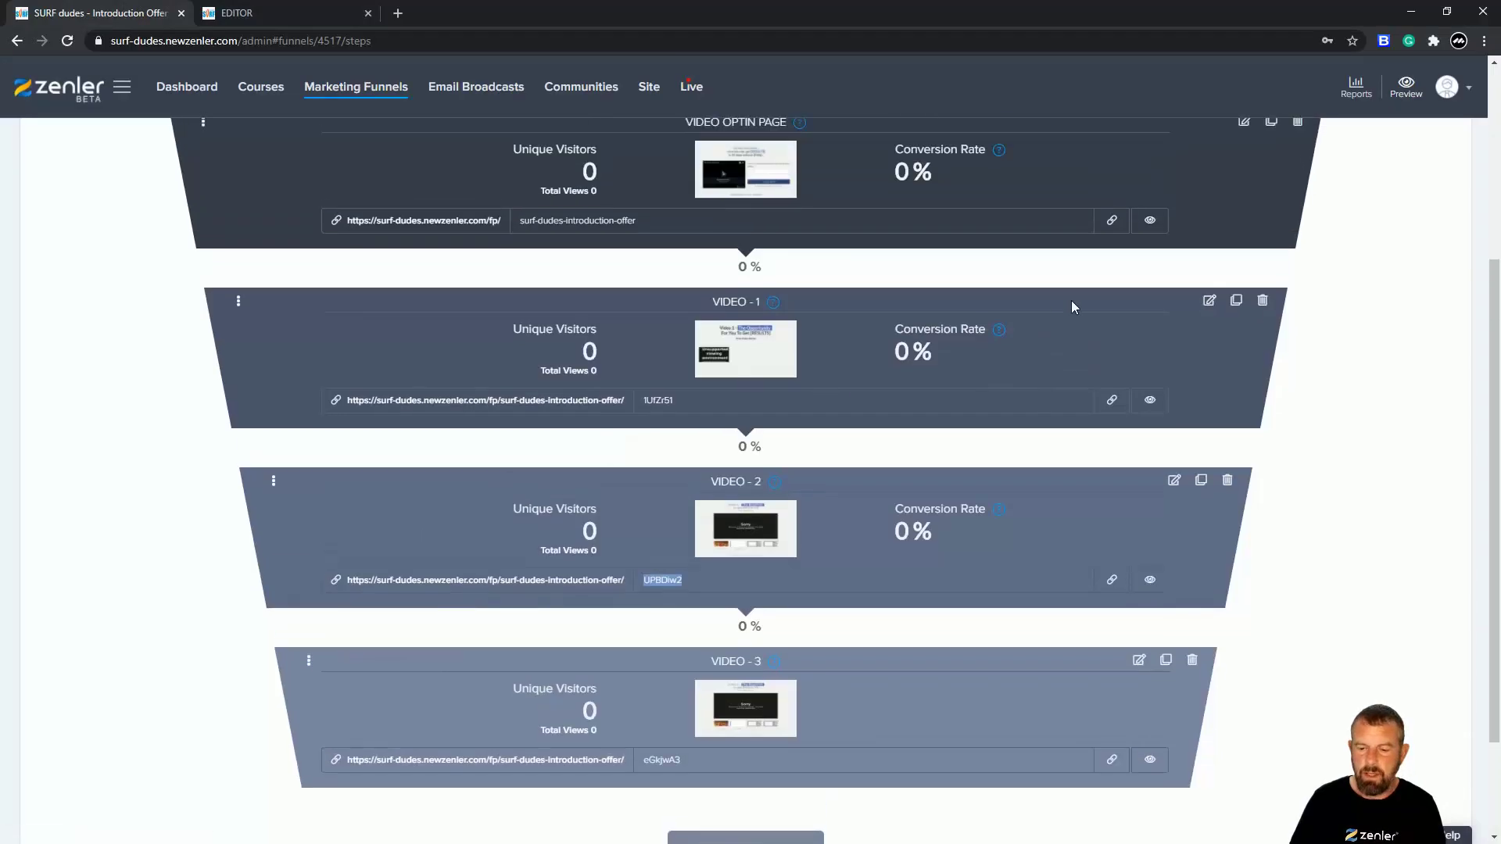
pyautogui.click(1210, 300)
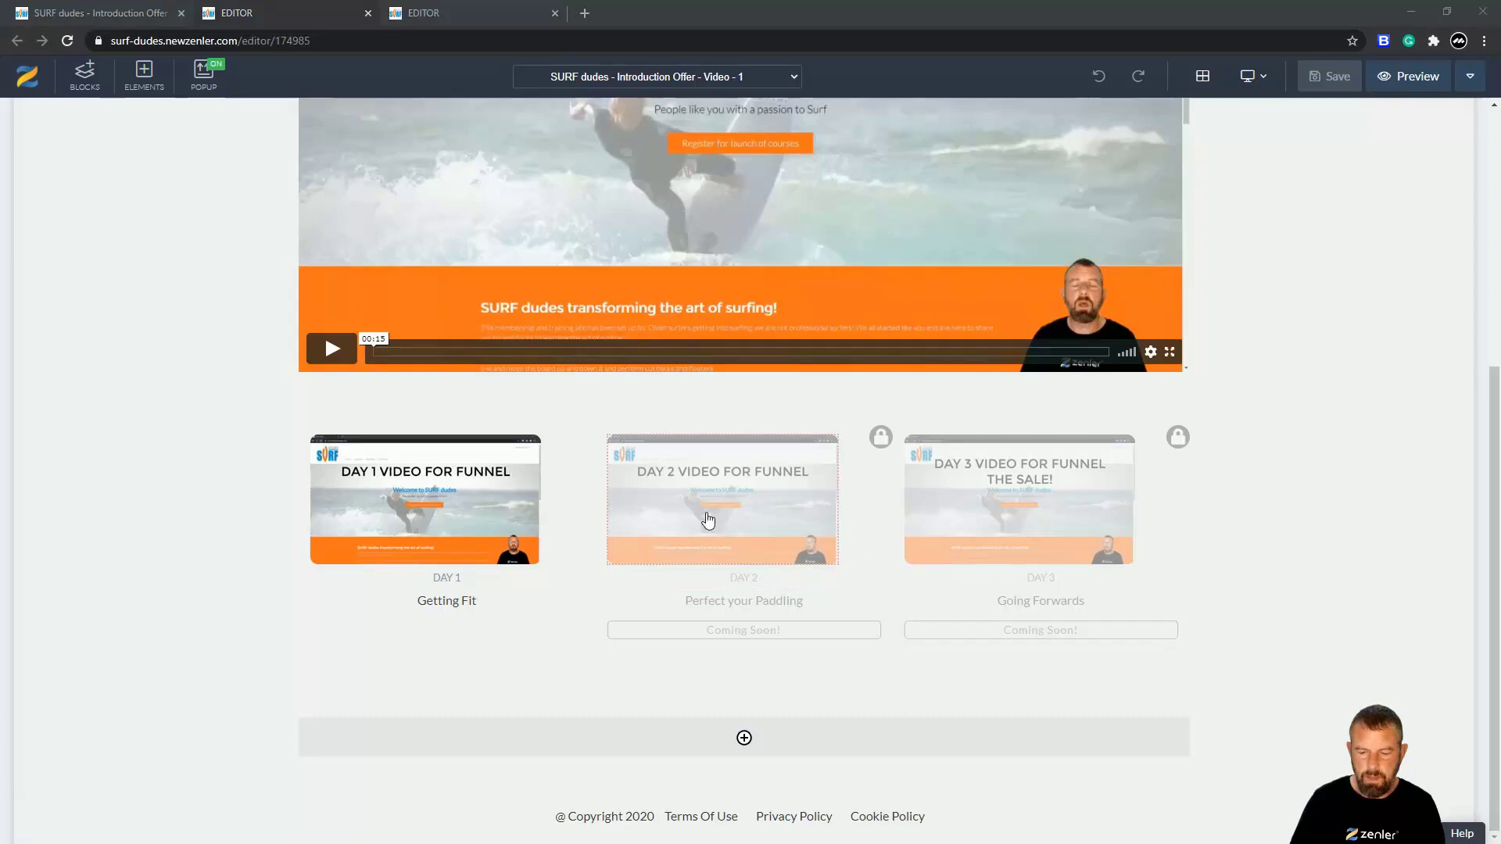
pyautogui.click(555, 13)
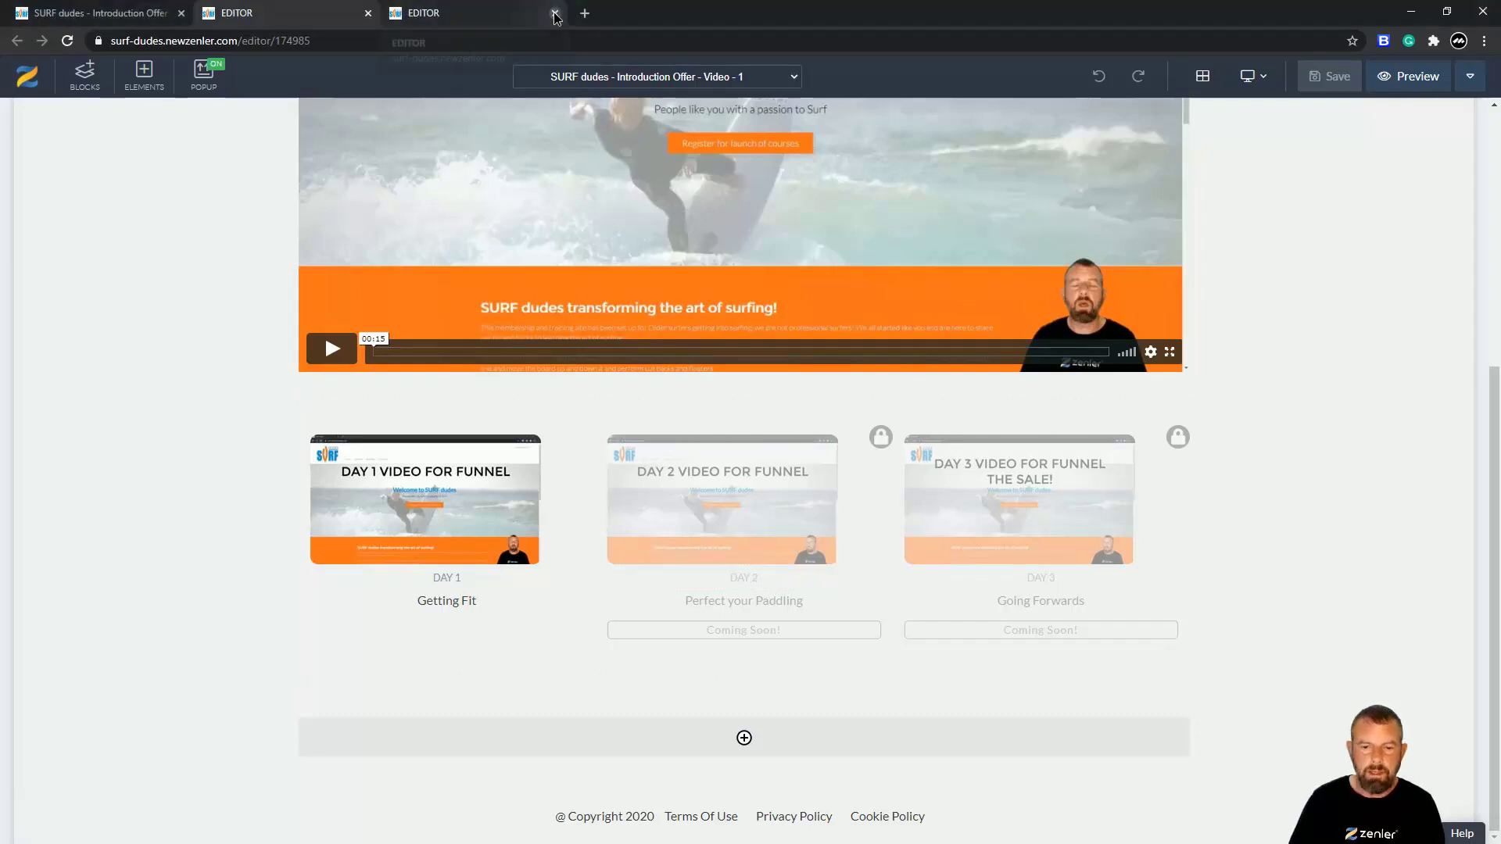
pyautogui.click(367, 14)
# Open the VIDEO - 3 funnel step for editing and display the link settings of the "GRAB THIS INSANE DEAL" button.
pyautogui.scroll(-3, 930, 566)
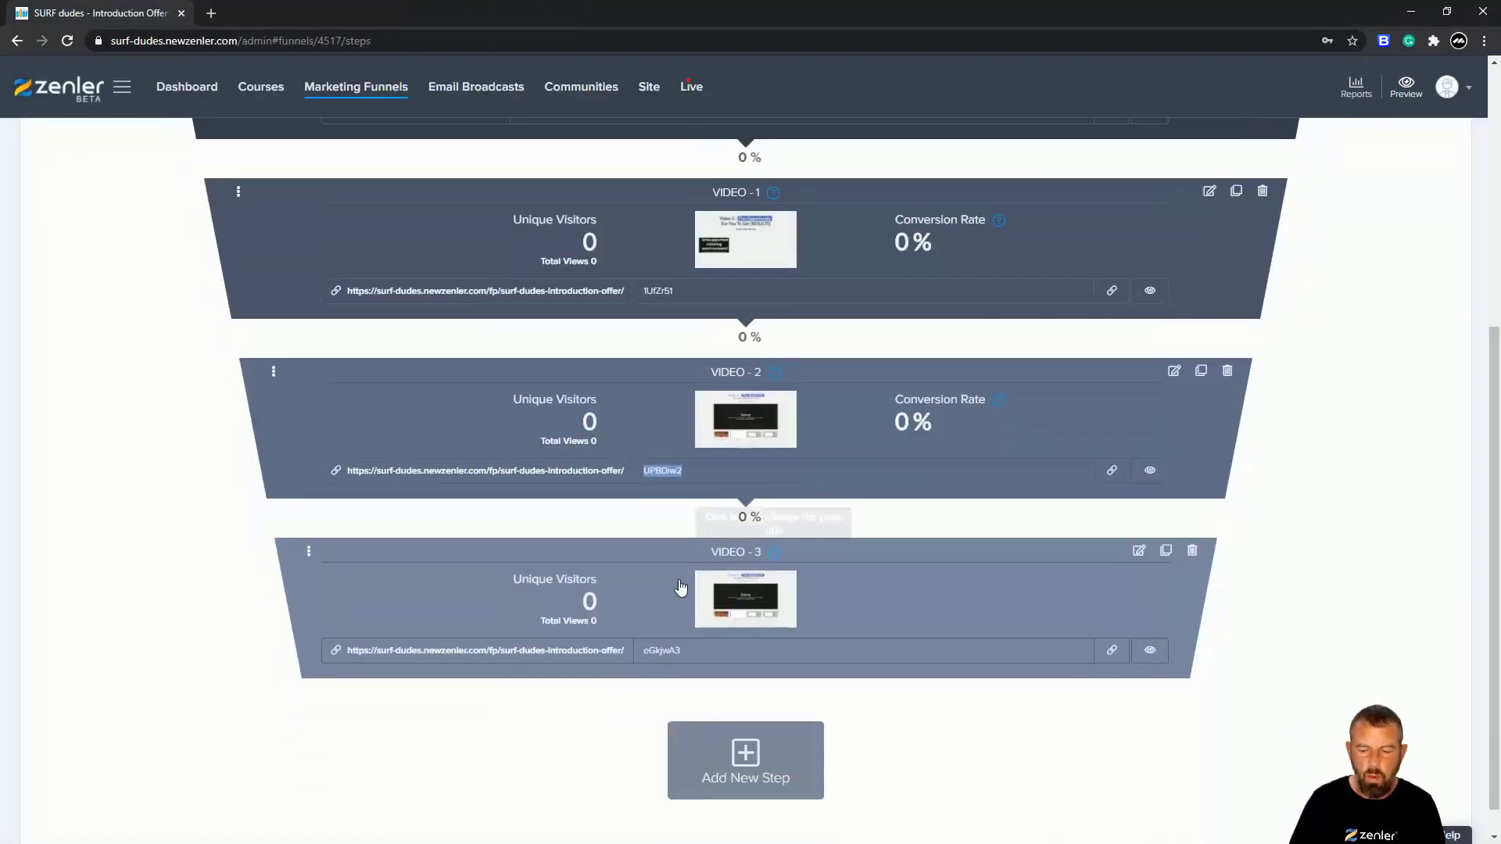
pyautogui.click(1139, 516)
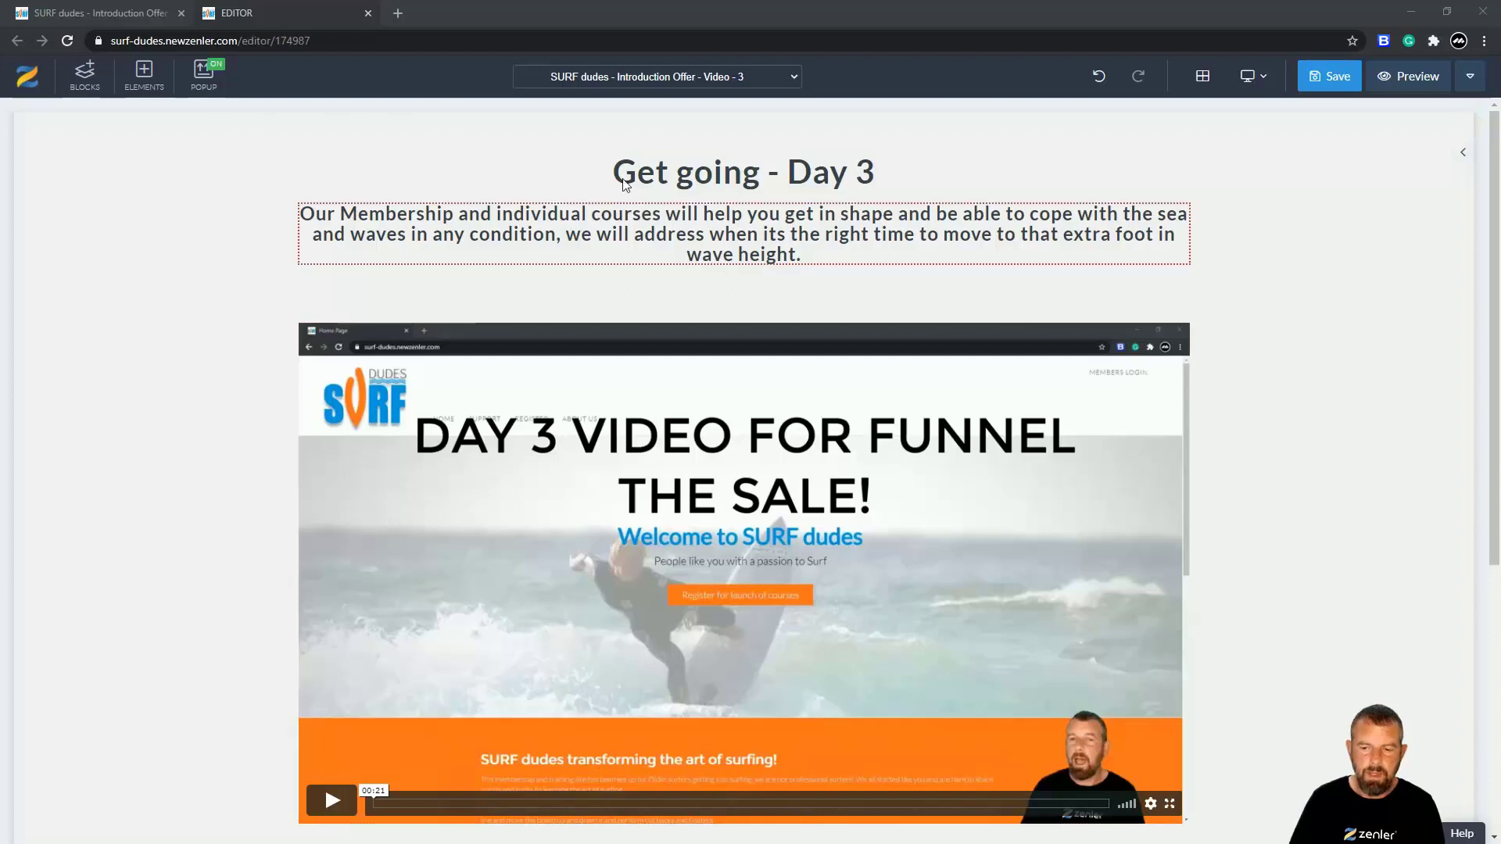
pyautogui.scroll(-5, 1243, 317)
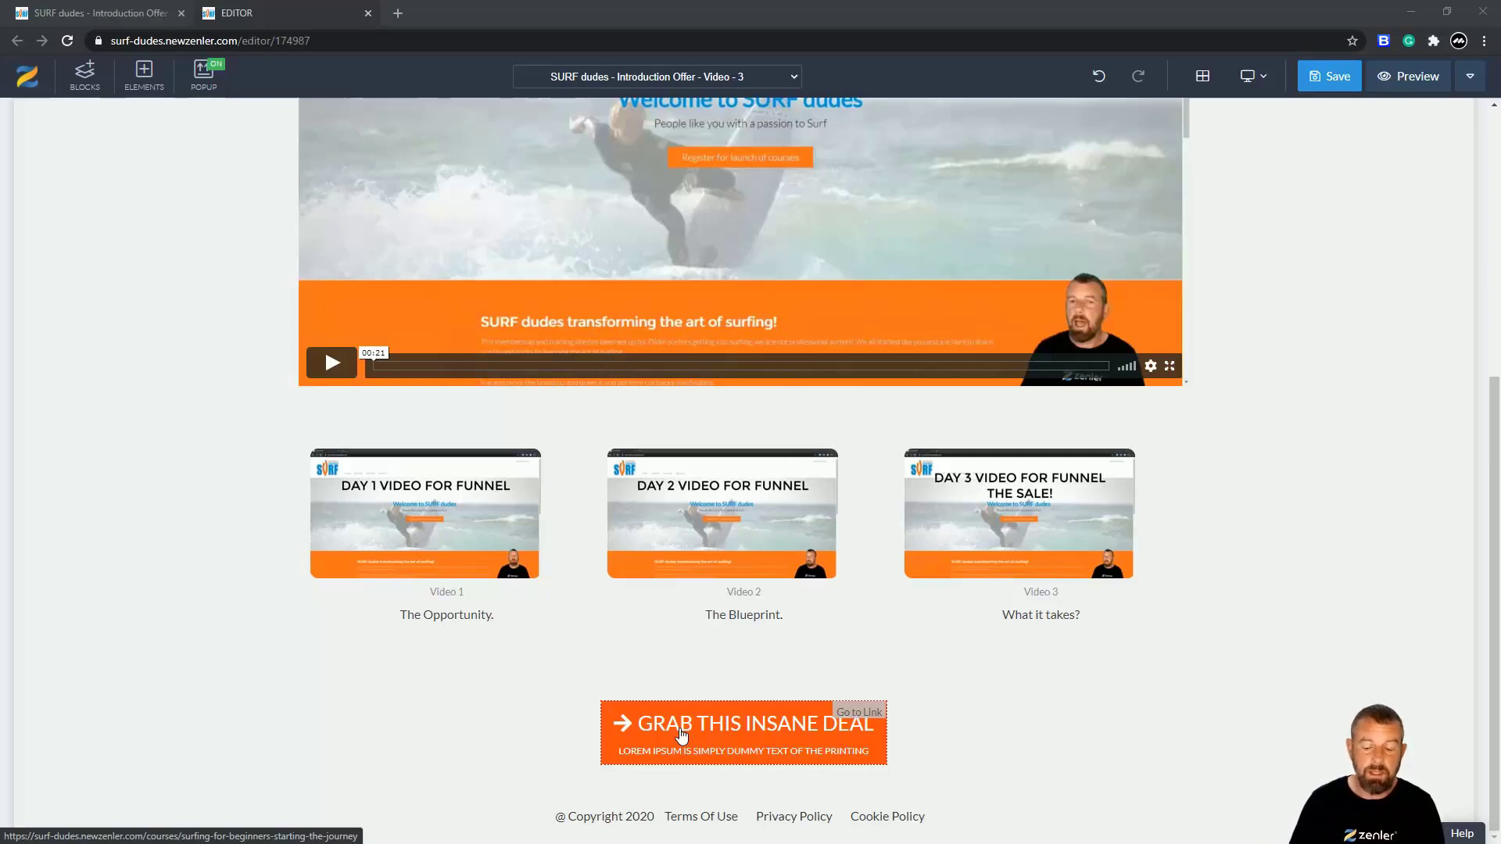
pyautogui.click(684, 736)
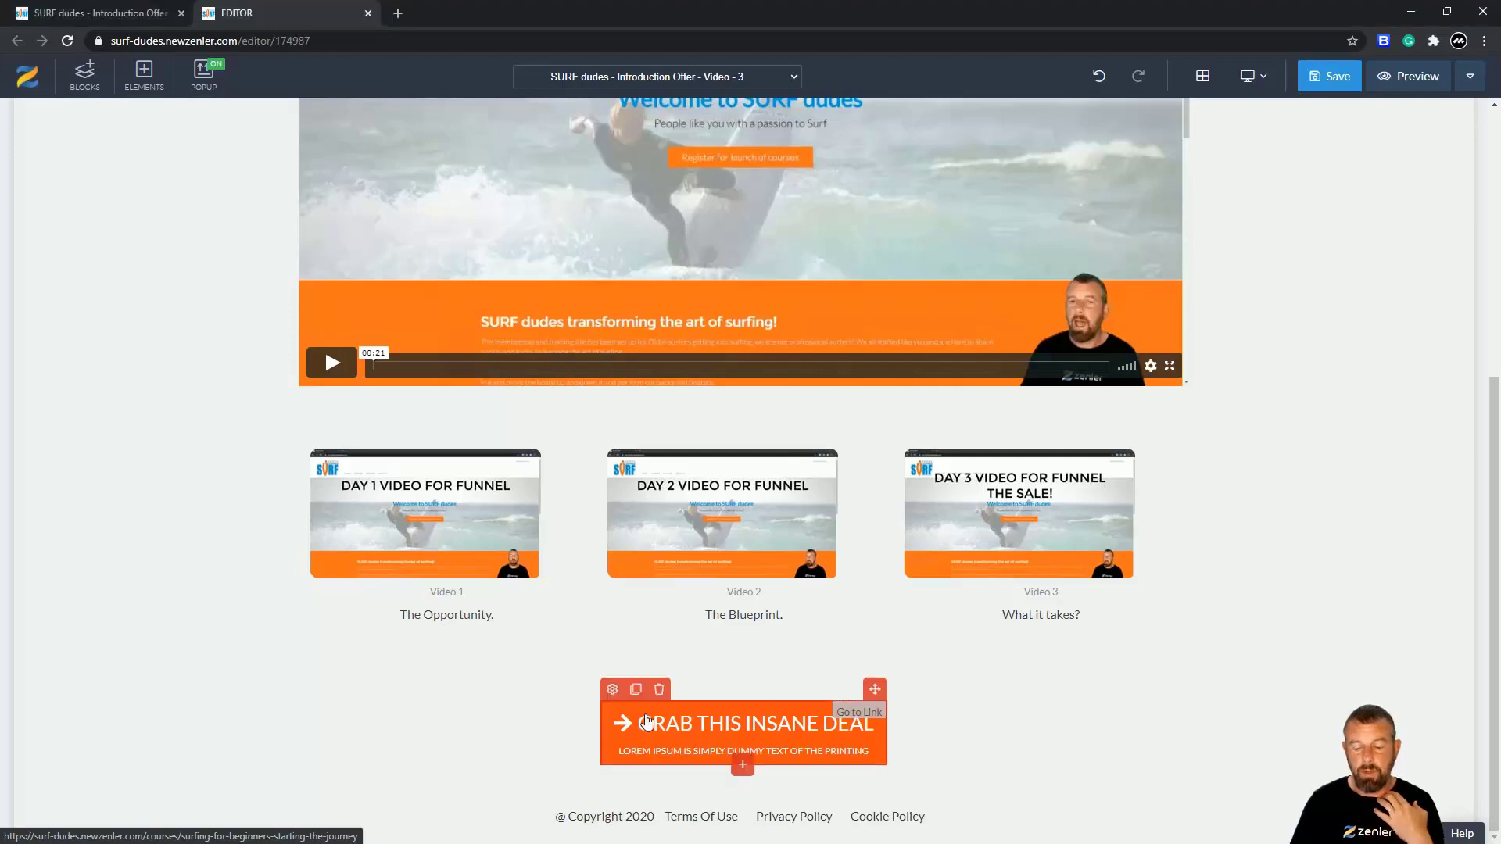
pyautogui.click(614, 690)
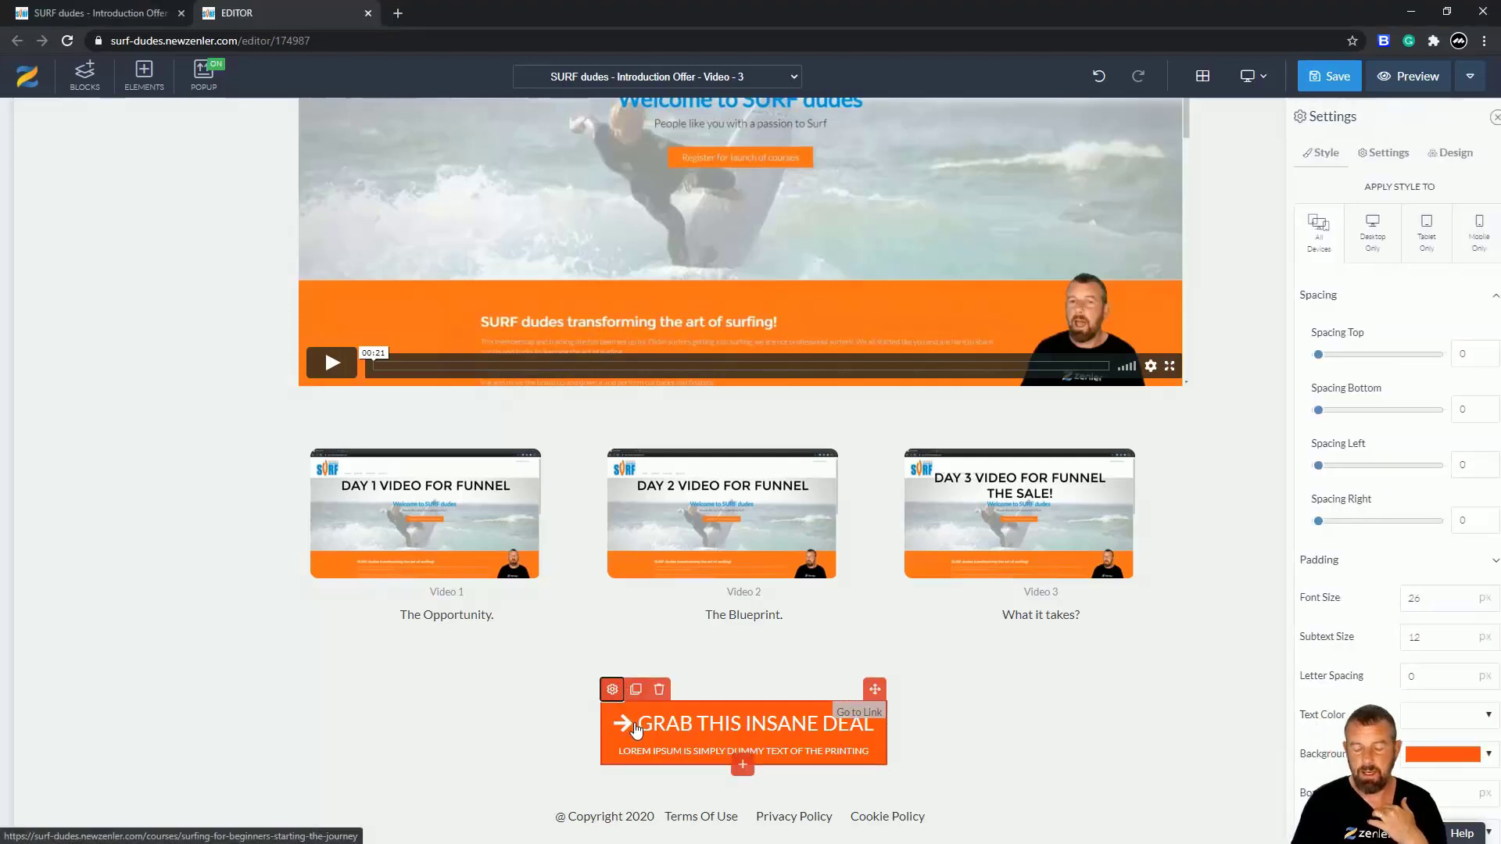
pyautogui.click(1311, 156)
pyautogui.click(1368, 154)
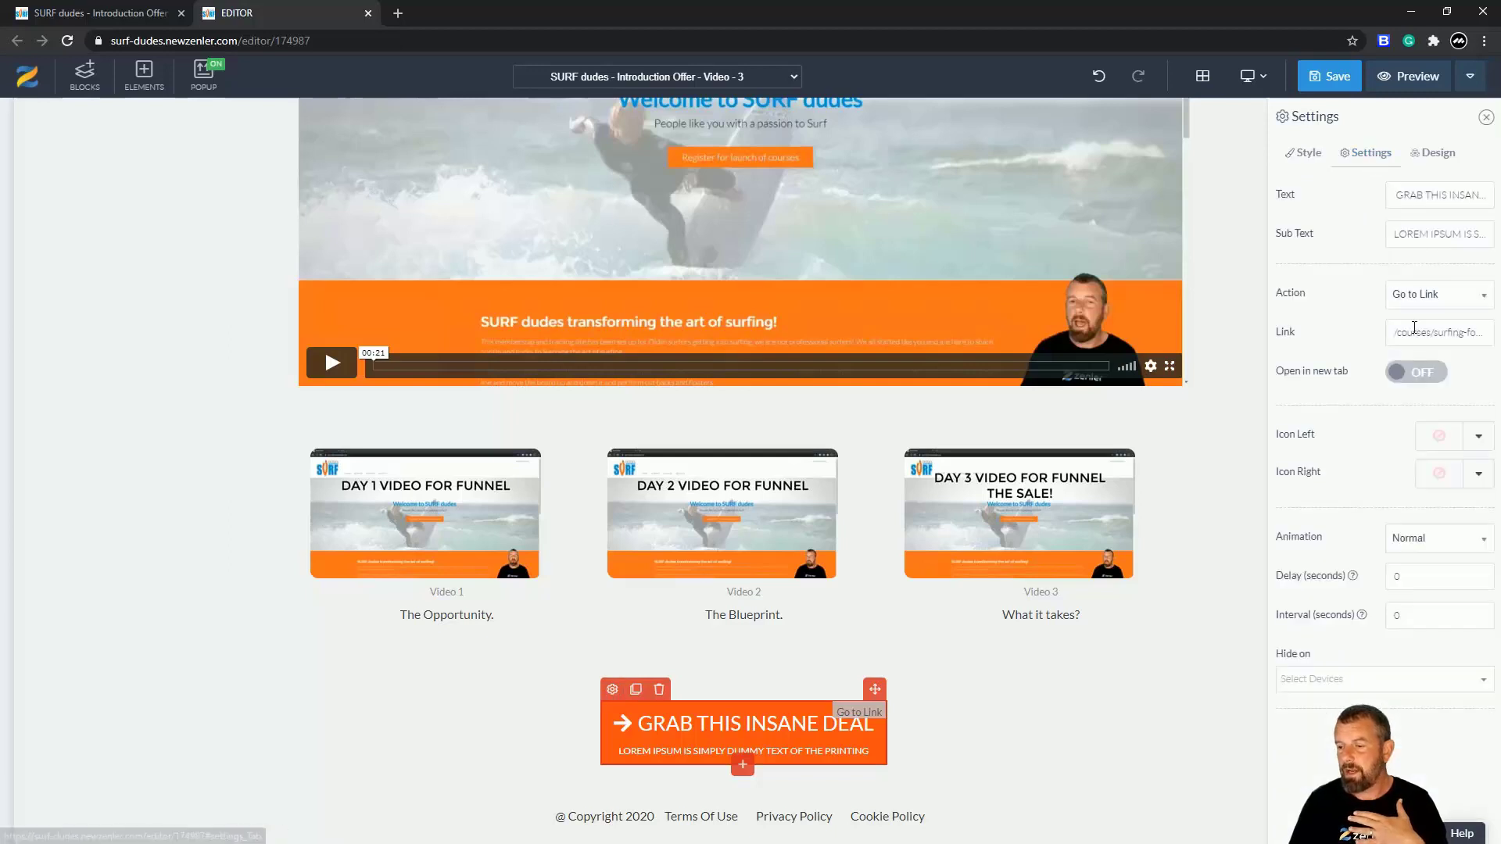
pyautogui.moveTo(1402, 336); pyautogui.dragTo(1500, 340)
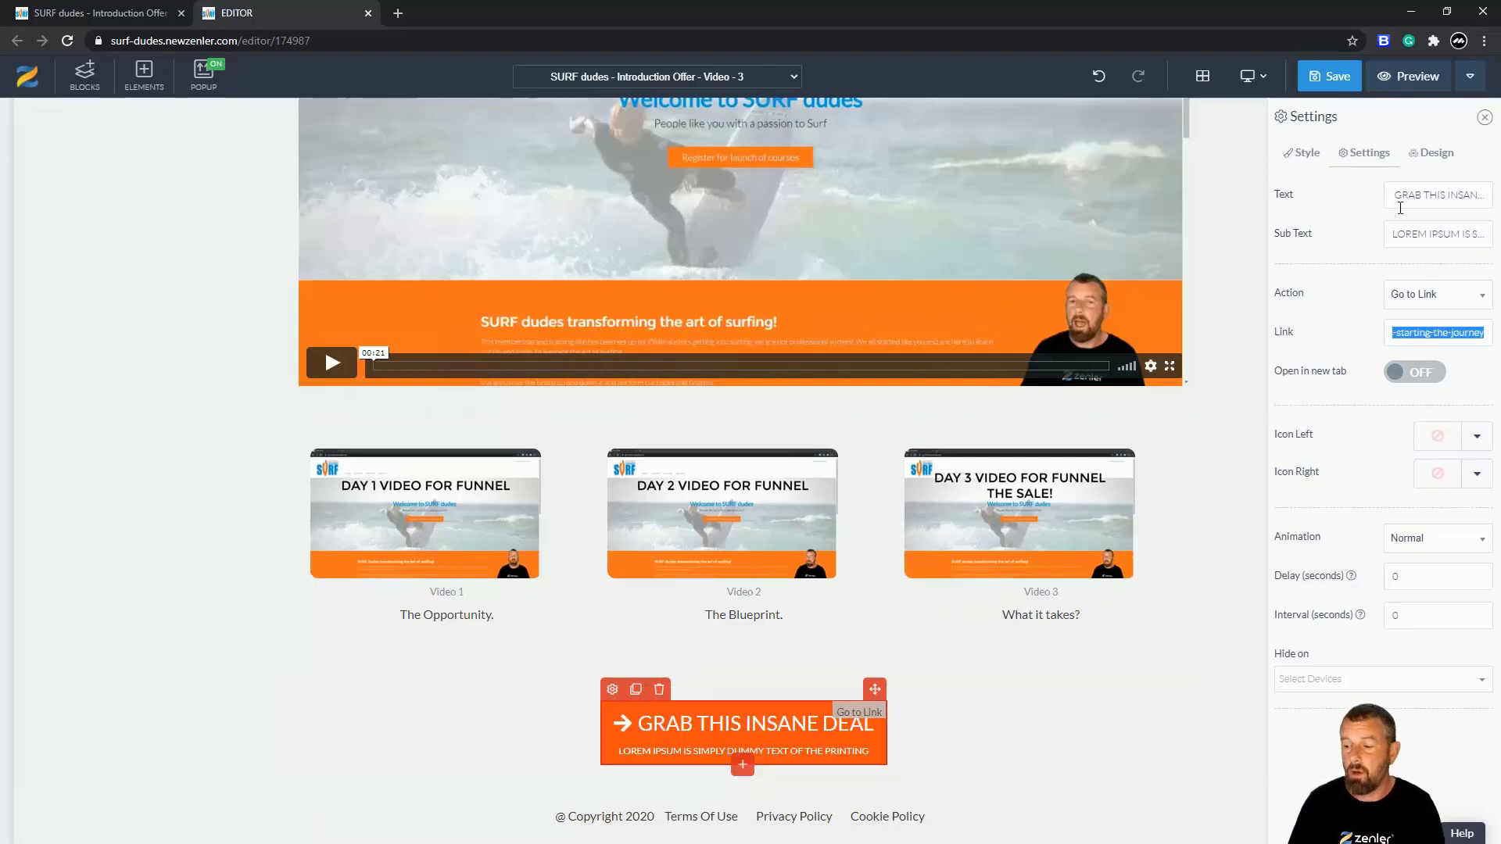
# Set the button's text to "25% OFF LIMITED TIME" and its sub text to "SPECIAL LIMITED OFFER!".
pyautogui.moveTo(1400, 203); pyautogui.dragTo(1498, 197)
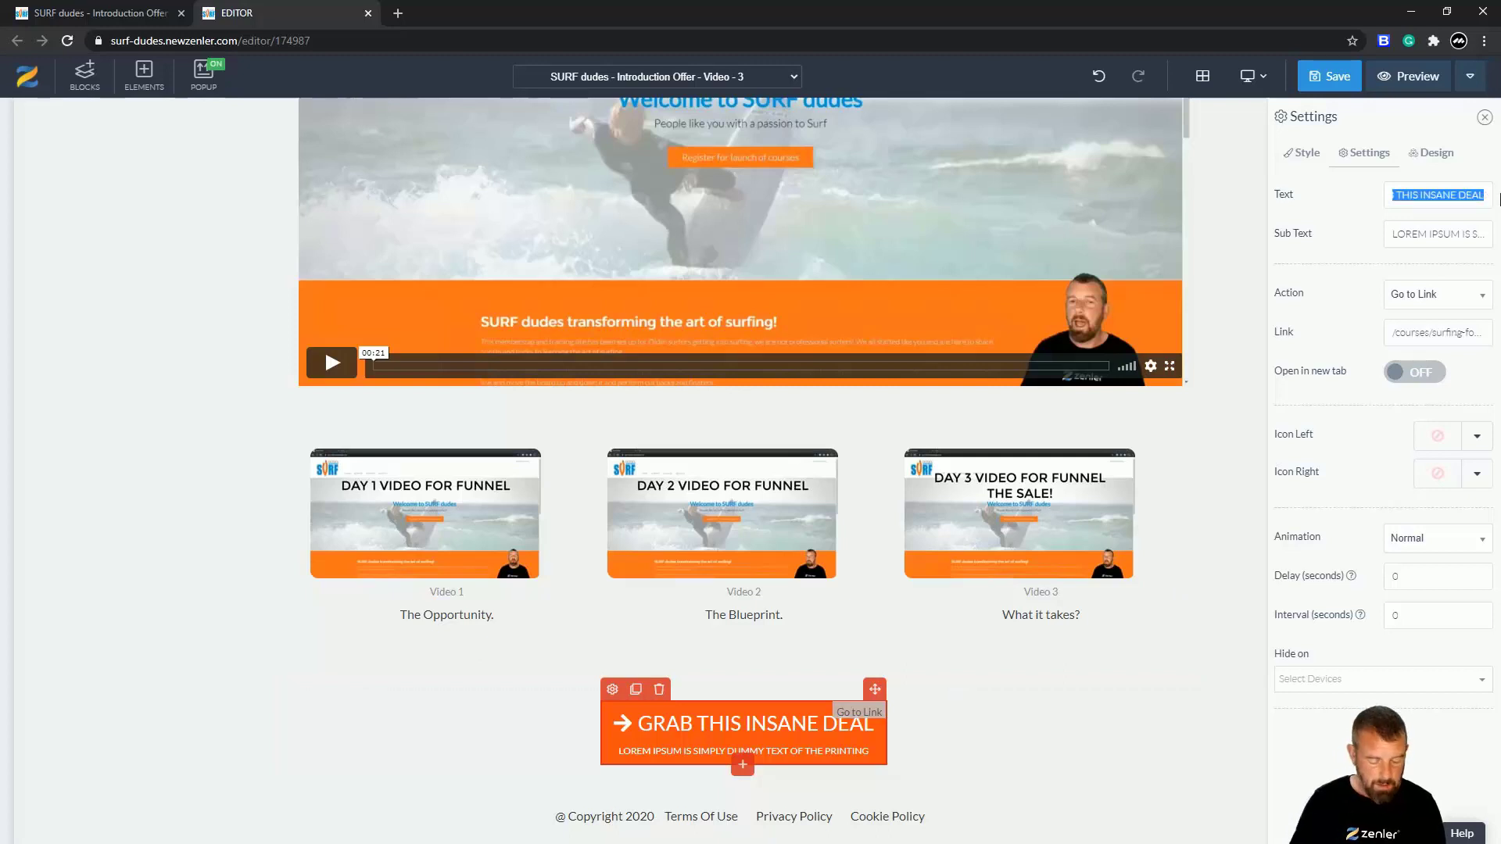
pyautogui.write('2')
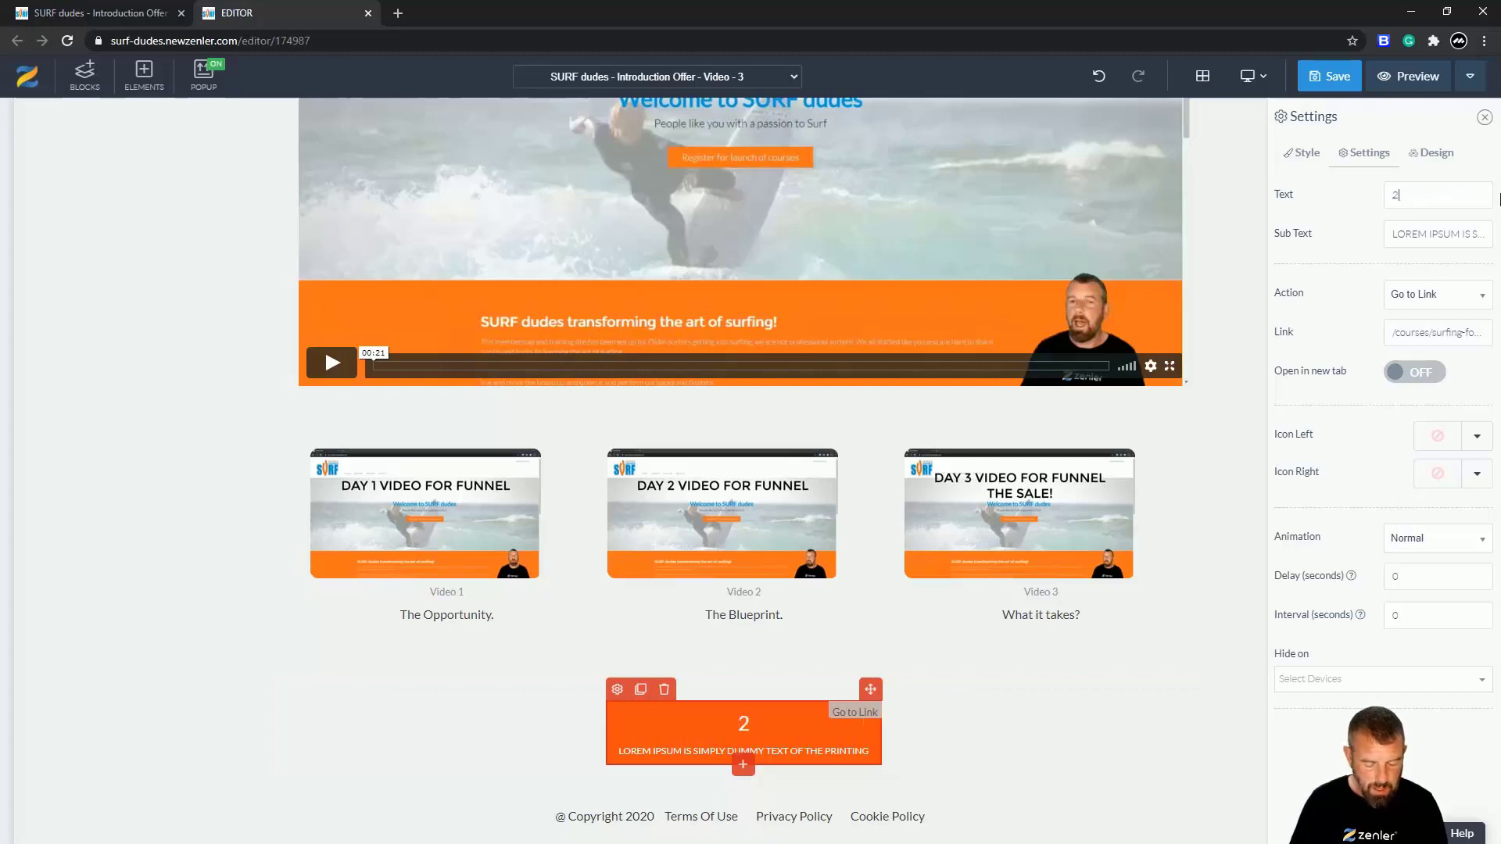
pyautogui.write('5% OFF')
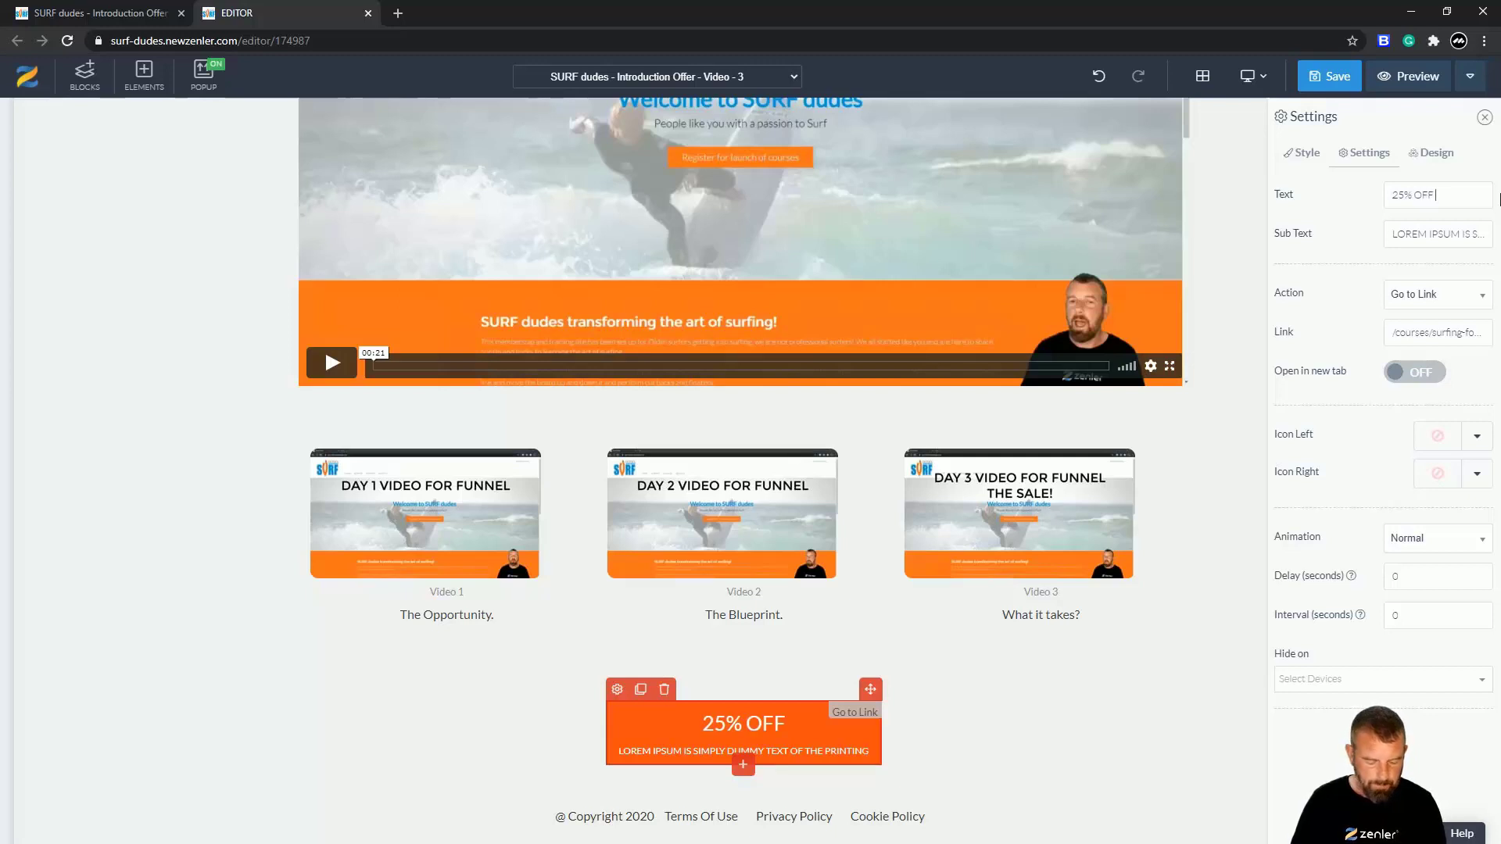
pyautogui.write(' LIMITE')
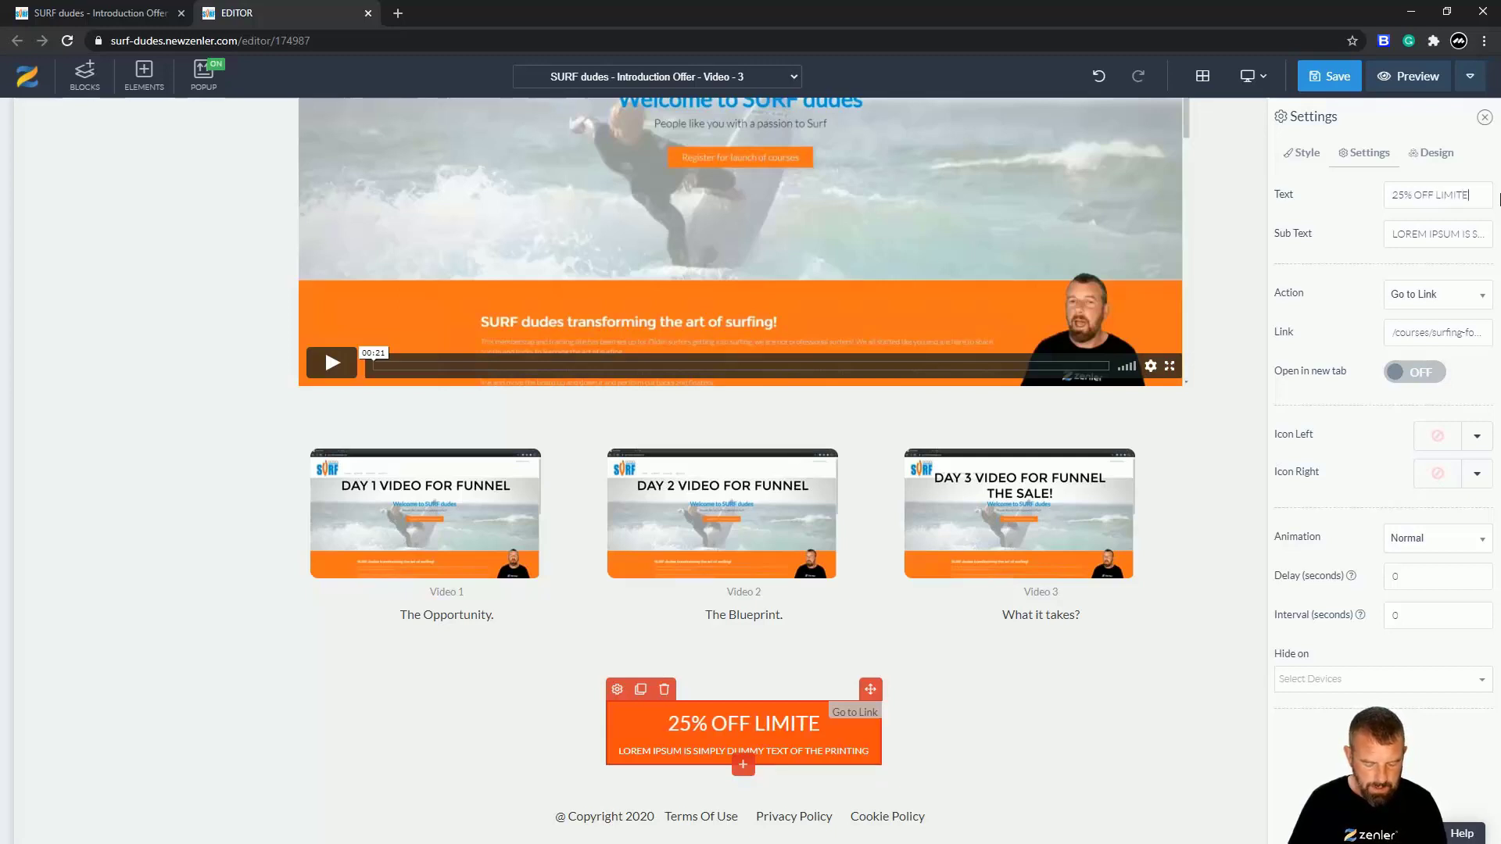
pyautogui.write('D TIME')
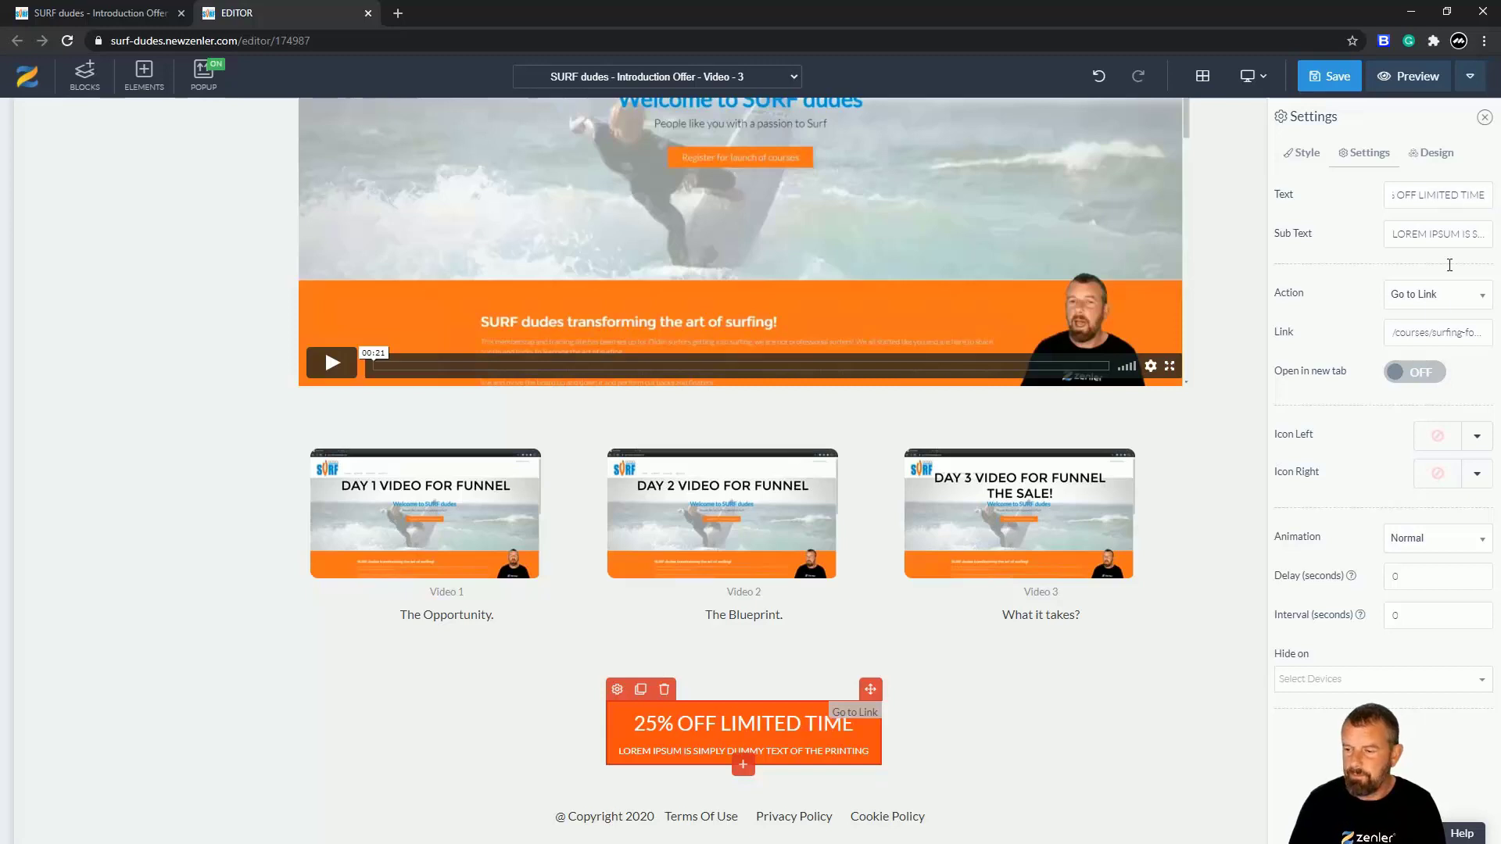
pyautogui.press('Tab')
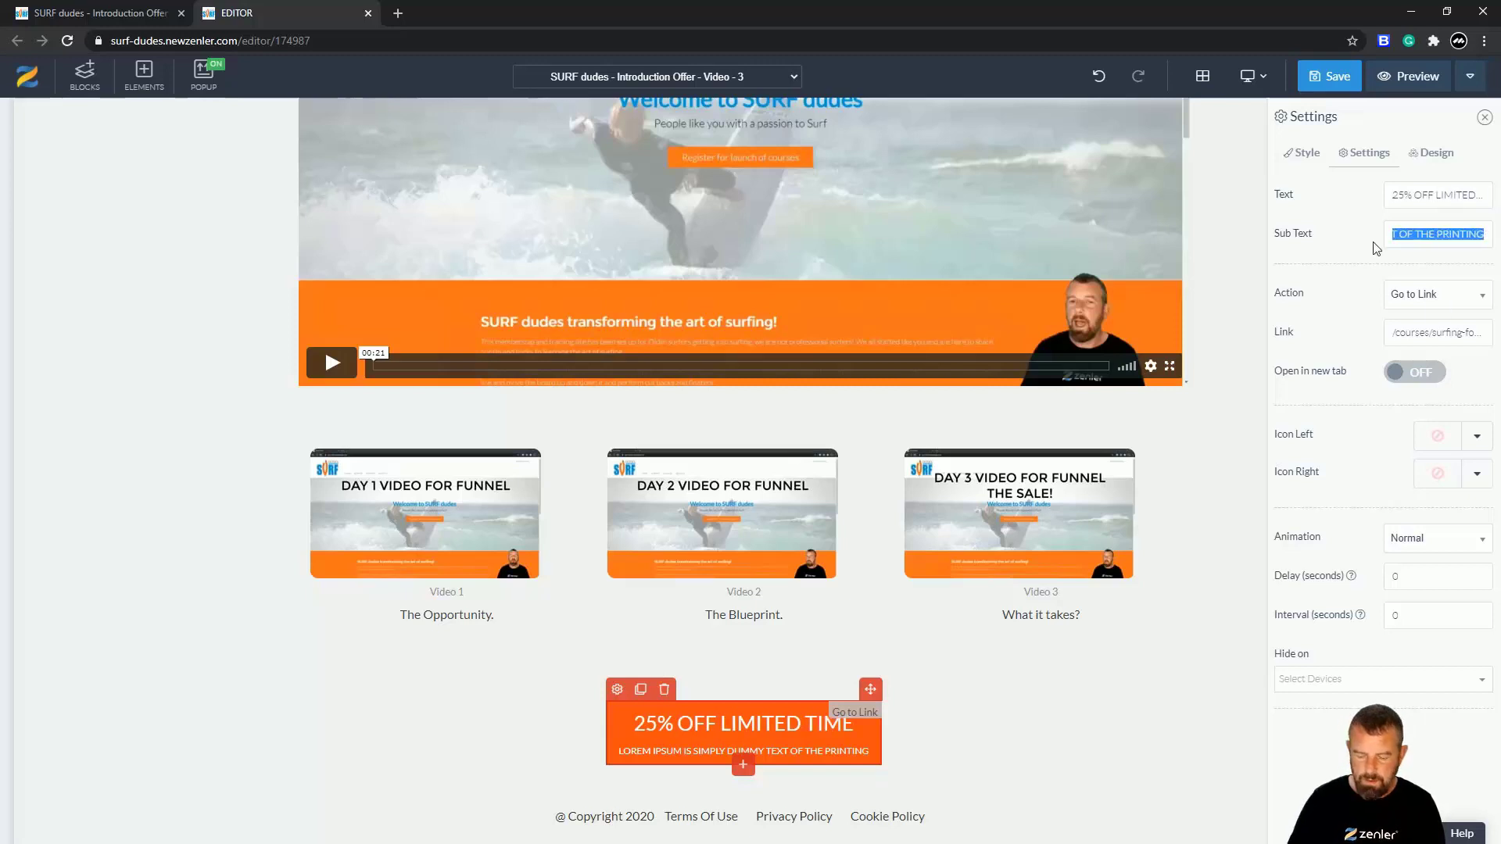
pyautogui.press('BackSpace')
pyautogui.write('SPECIAL LIMITED OFFER!')
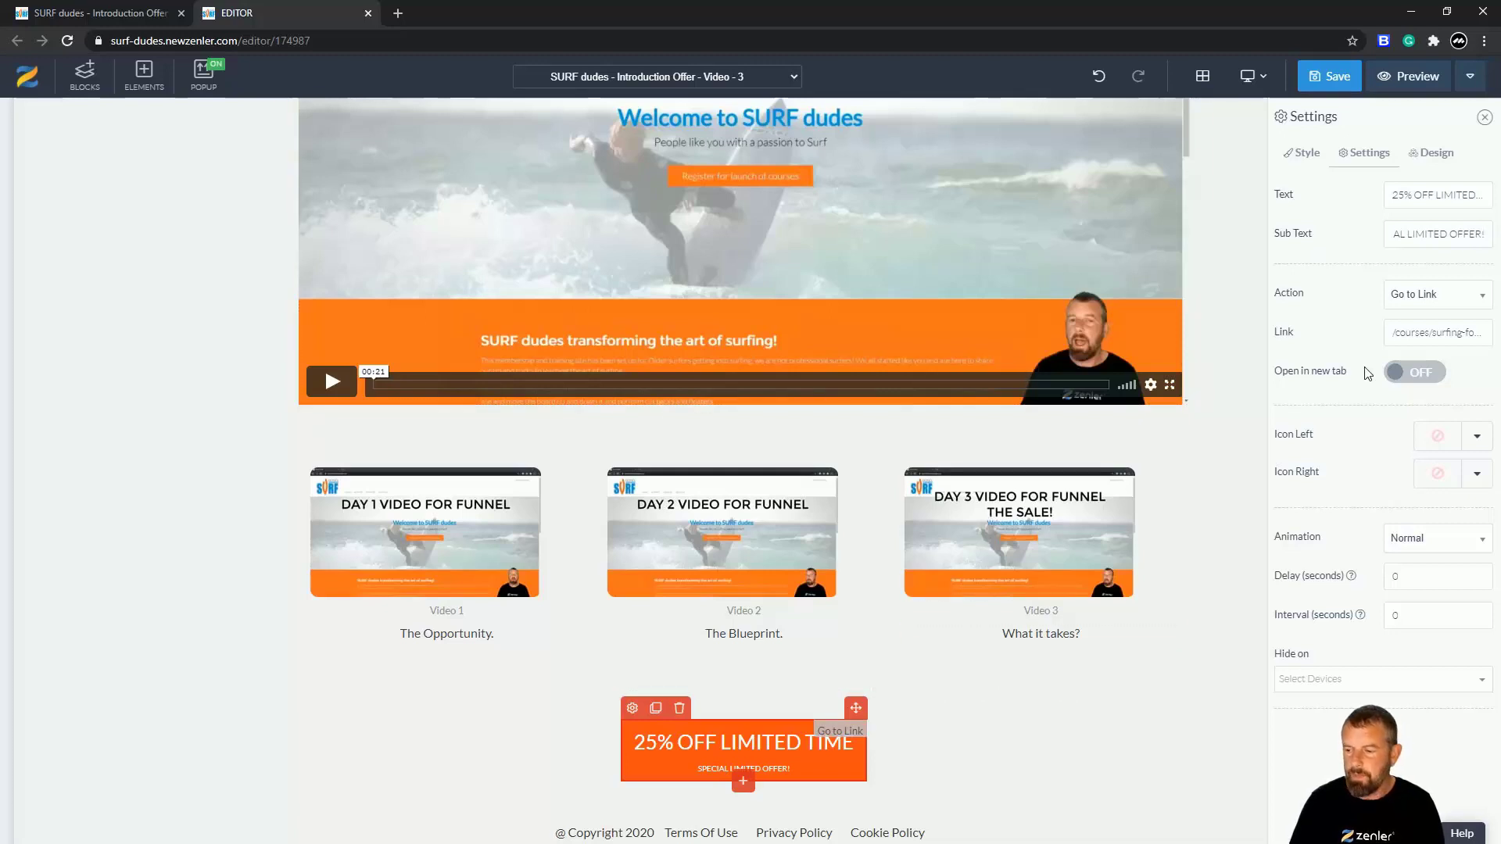
# Set the offer button's padding to 41 top, 40 bottom, 100 left and 100 right.
pyautogui.click(1303, 153)
pyautogui.click(1475, 561)
pyautogui.scroll(-4, 1364, 586)
pyautogui.moveTo(1316, 418); pyautogui.dragTo(1390, 417)
pyautogui.moveTo(1317, 473); pyautogui.dragTo(1443, 482)
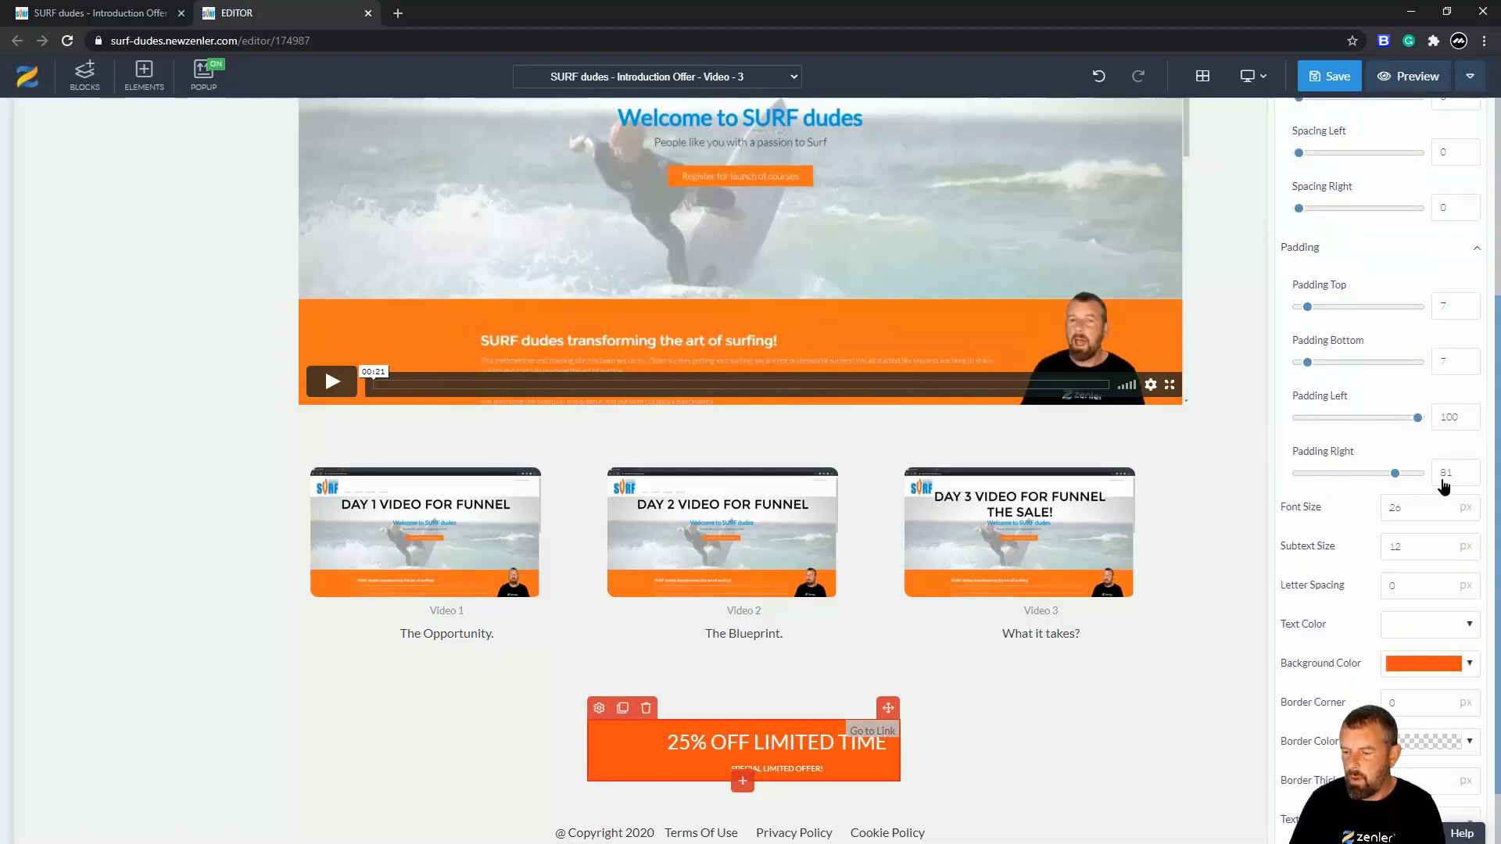
pyautogui.moveTo(1307, 309); pyautogui.dragTo(1347, 308)
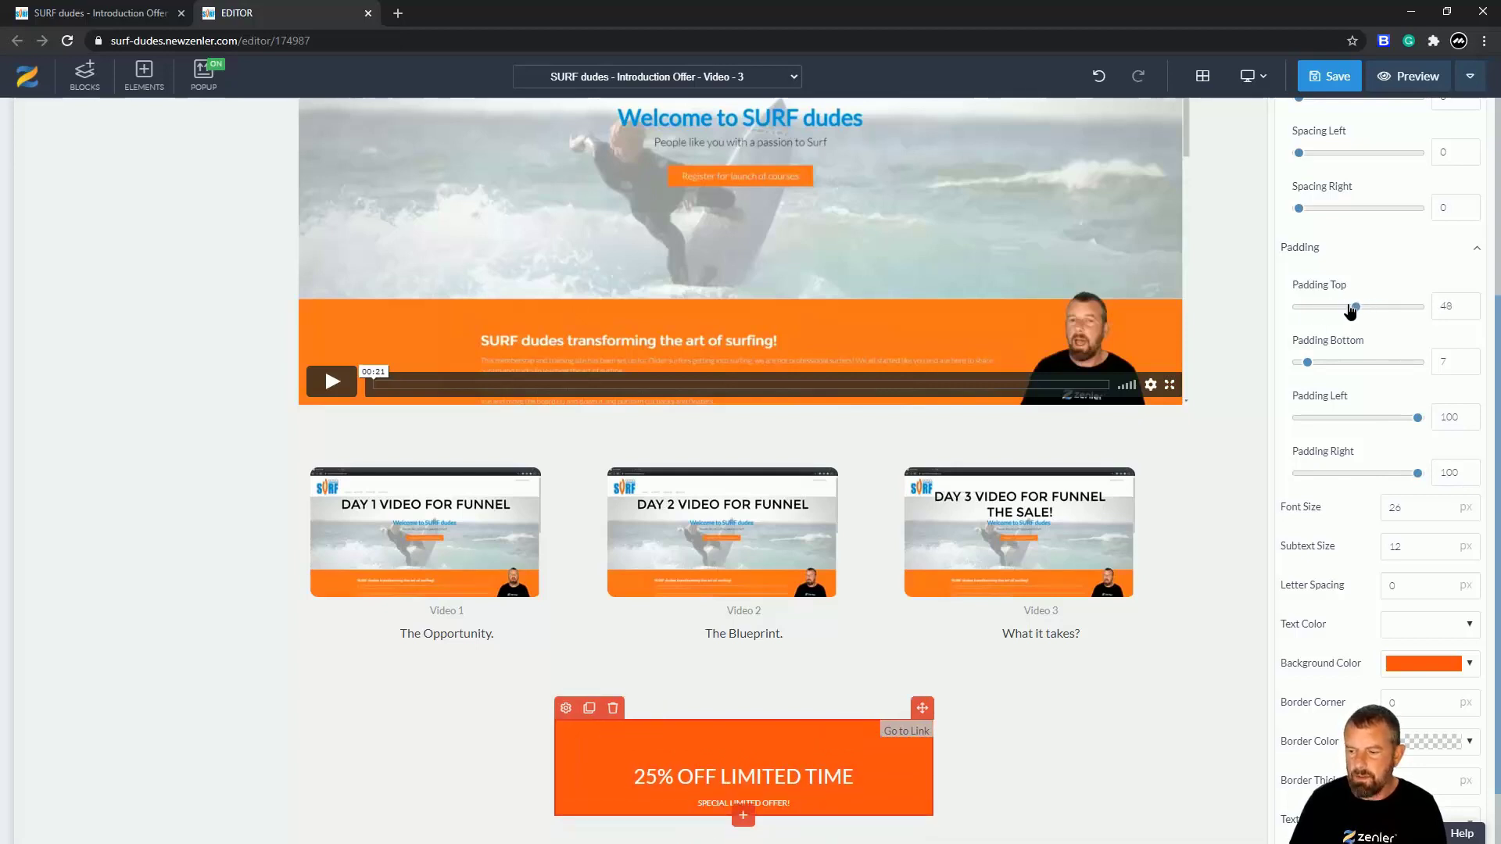
pyautogui.moveTo(1310, 365); pyautogui.dragTo(1347, 366)
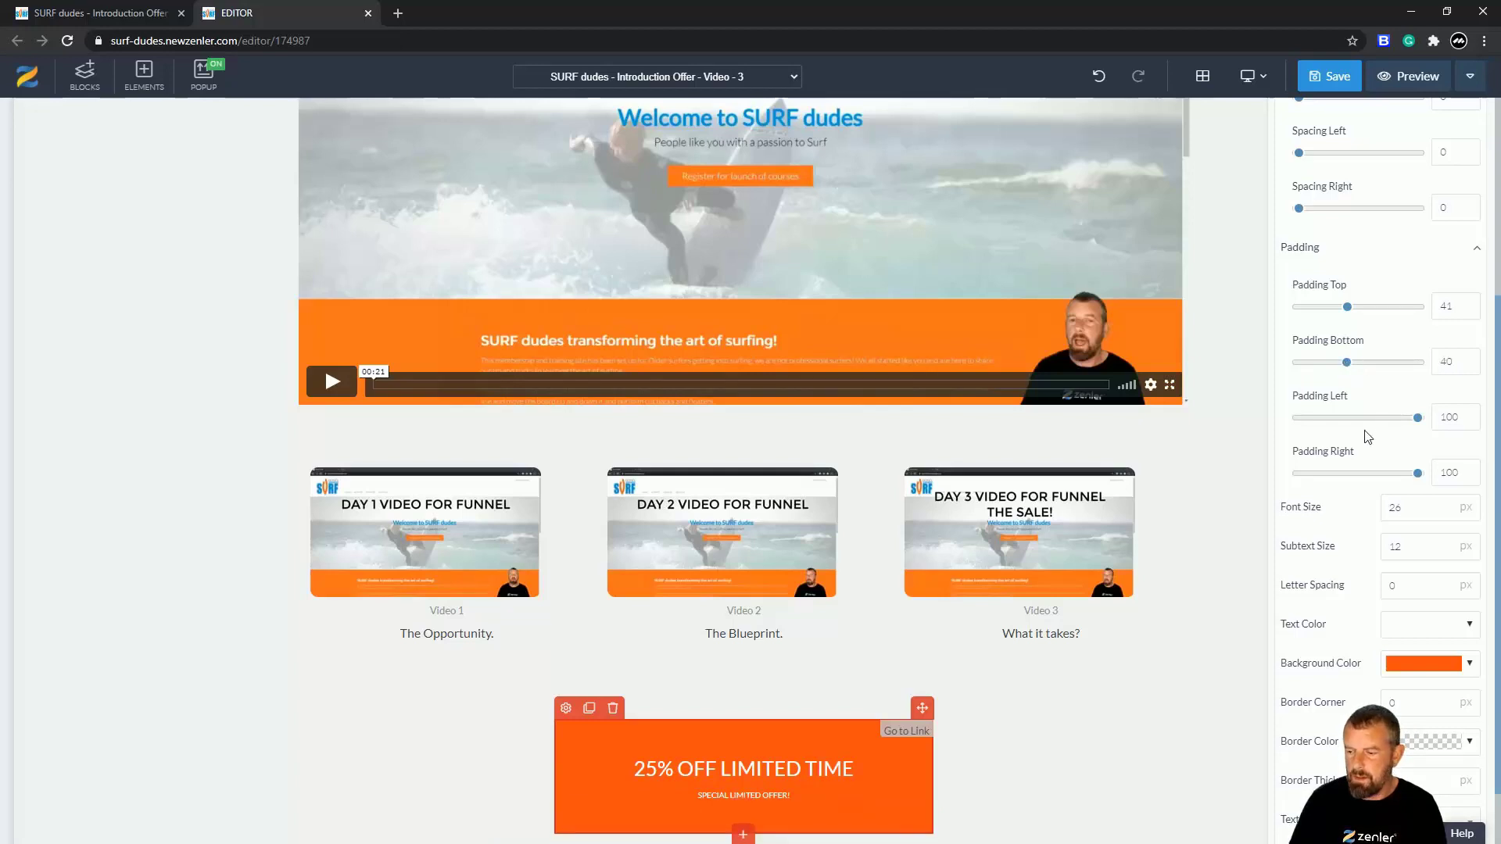
# Increase the offer button's font size to 40 px.
pyautogui.click(1443, 505)
pyautogui.click(1443, 505)
pyautogui.click(1443, 505)
pyautogui.click(1443, 505)
pyautogui.click(1443, 505)
pyautogui.click(1443, 507)
pyautogui.click(1443, 506)
pyautogui.click(1443, 506)
pyautogui.click(1443, 507)
pyautogui.click(1443, 506)
pyautogui.click(1443, 506)
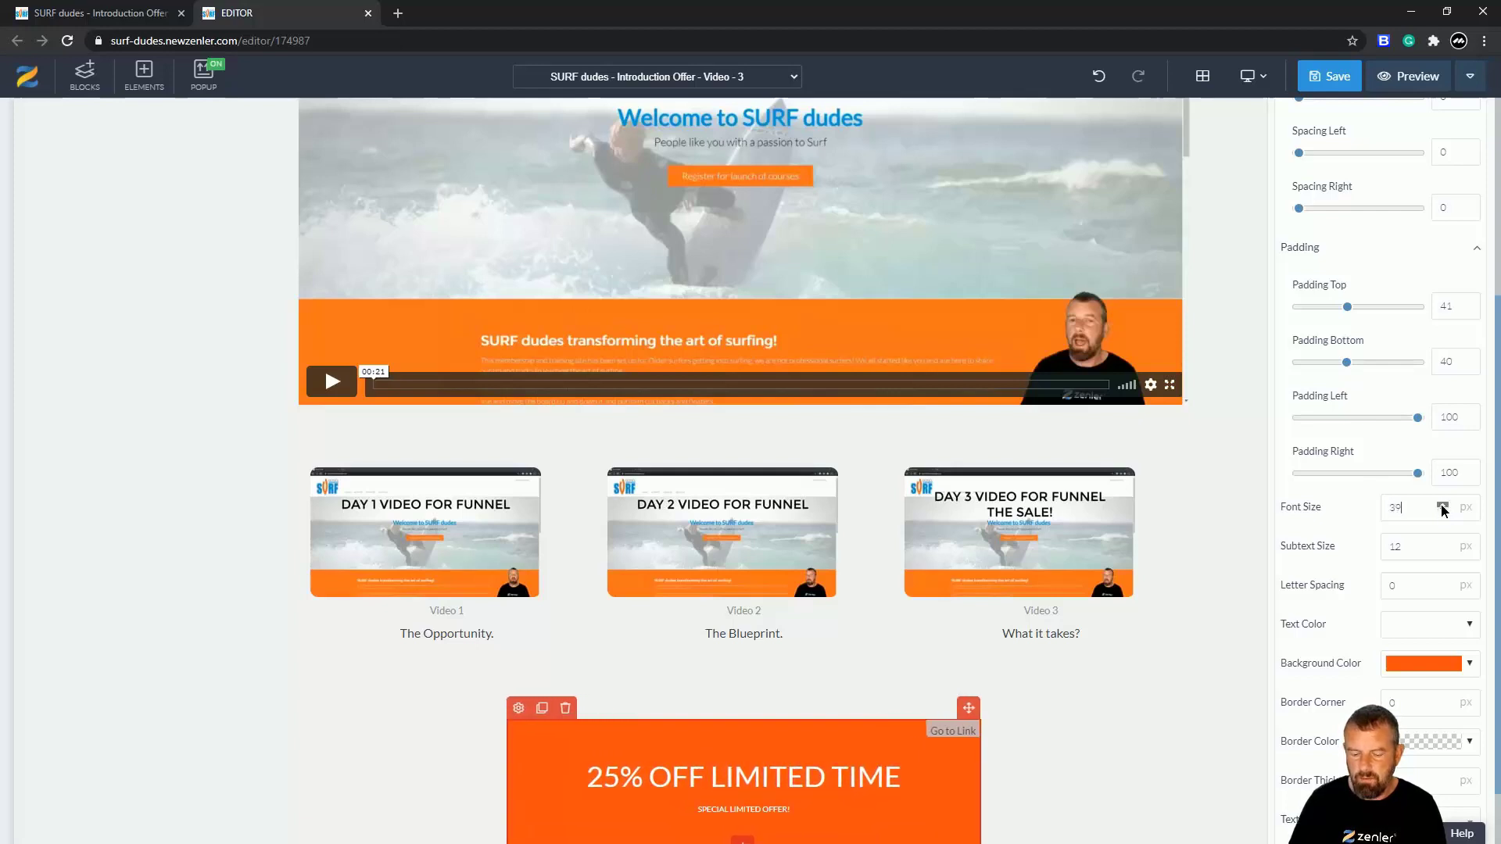
pyautogui.click(1443, 506)
pyautogui.click(1443, 507)
# Increase the offer button's subtext size to 23 px.
pyautogui.click(1443, 543)
pyautogui.click(1443, 543)
pyautogui.click(1443, 543)
pyautogui.click(1443, 543)
pyautogui.click(1443, 543)
pyautogui.click(1443, 543)
pyautogui.click(1443, 543)
pyautogui.click(1443, 543)
pyautogui.click(1443, 543)
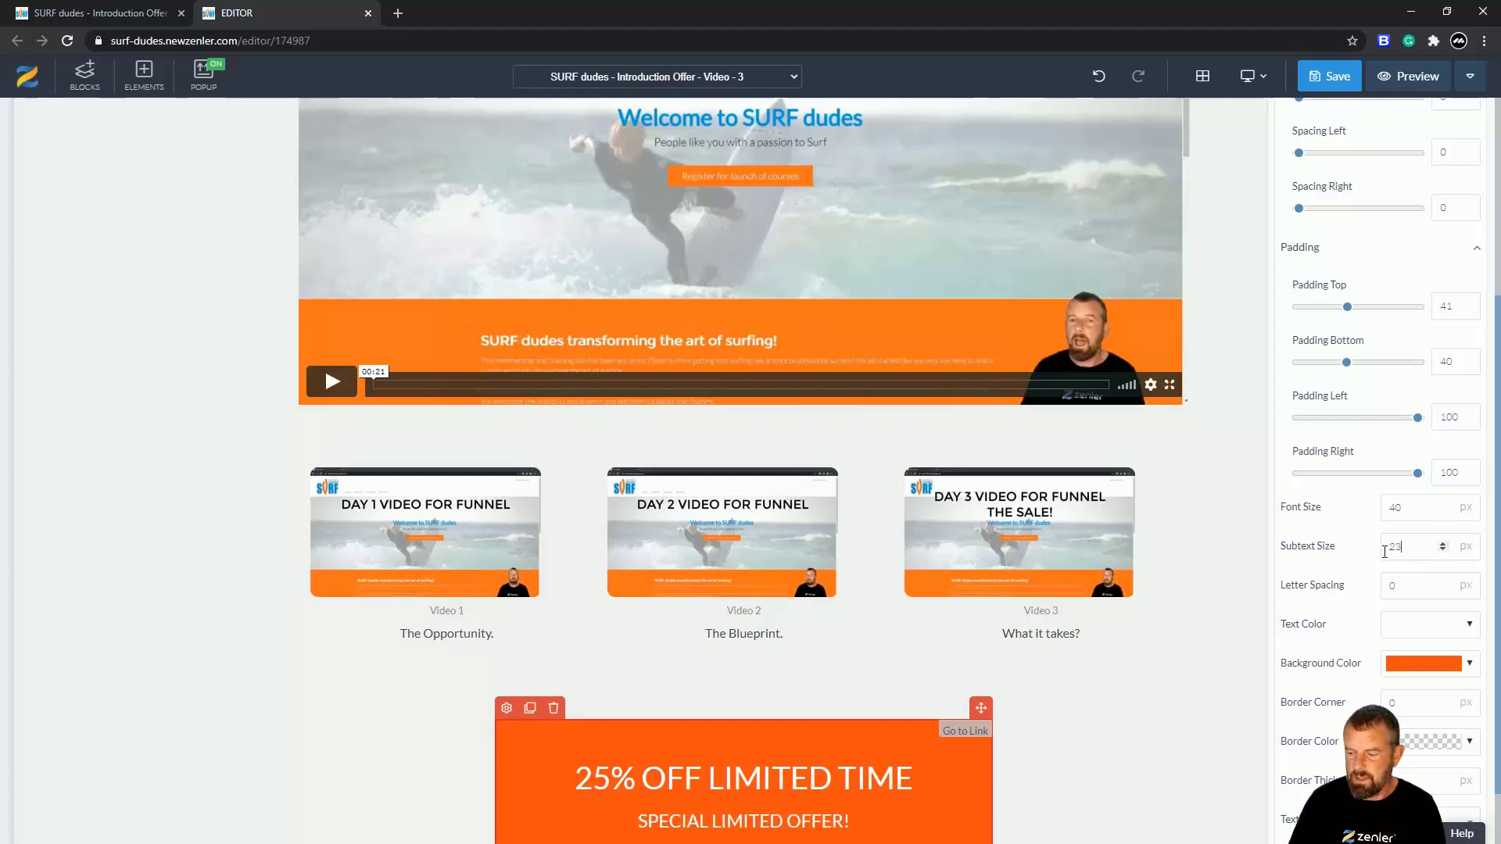
pyautogui.click(1443, 543)
# Round the offer button with a border corner of 30 px, close its settings, and check the button below the videos.
pyautogui.scroll(-2, 1383, 580)
pyautogui.click(1443, 560)
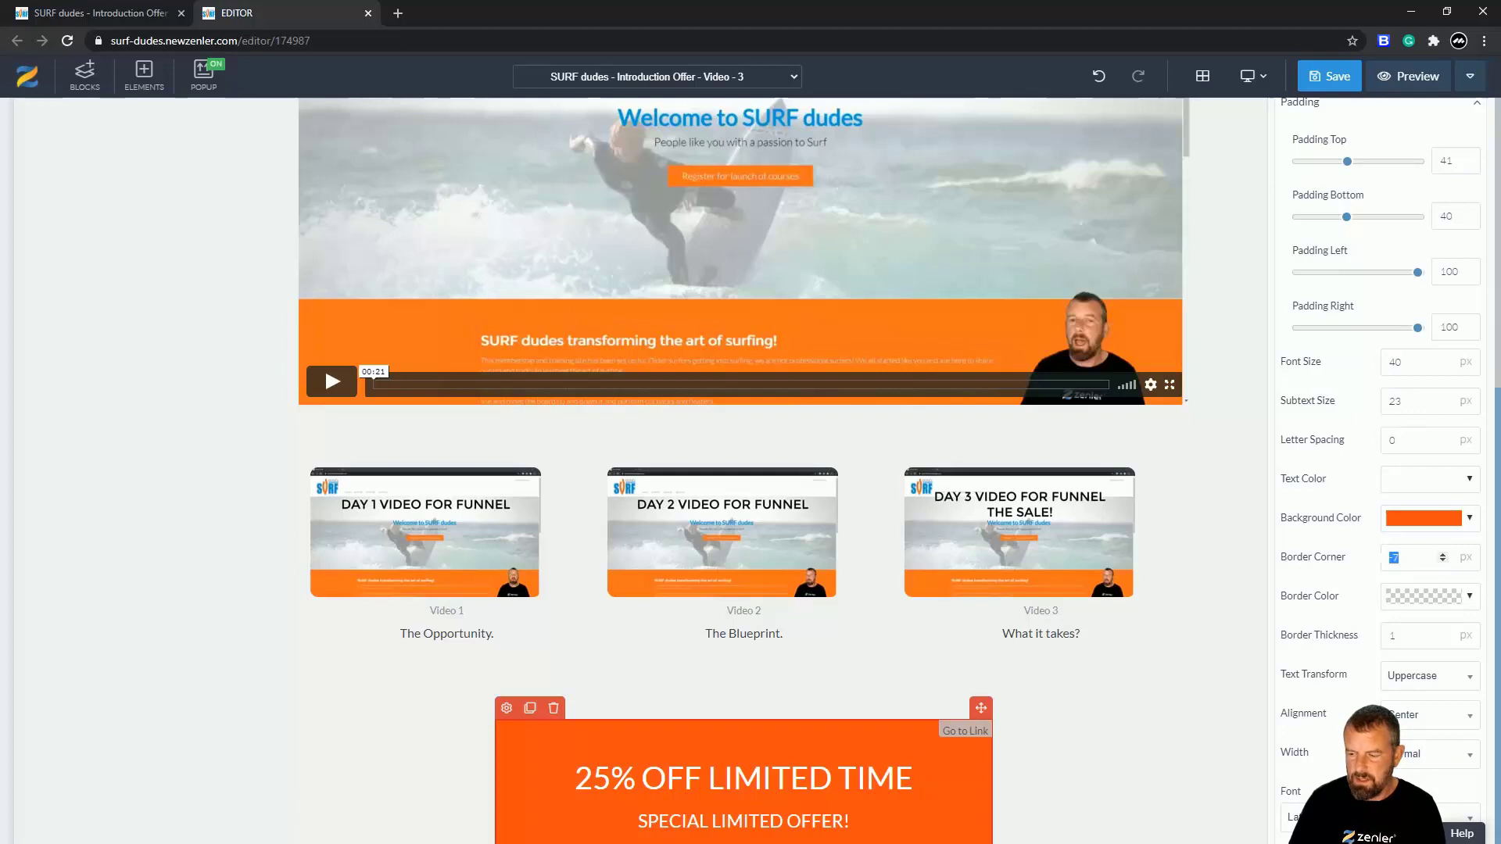
pyautogui.write('30')
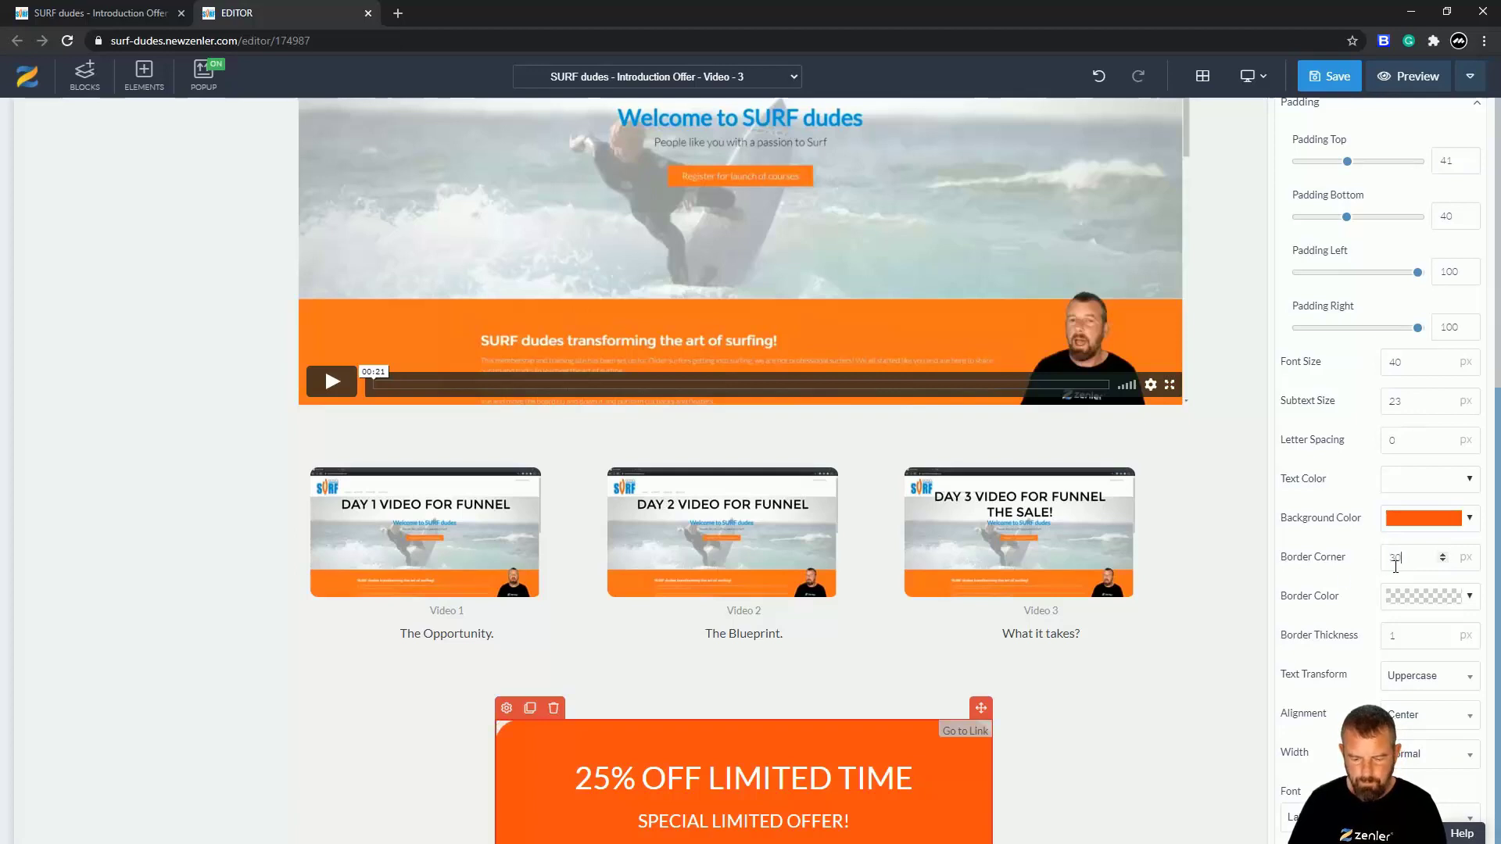
pyautogui.click(1224, 685)
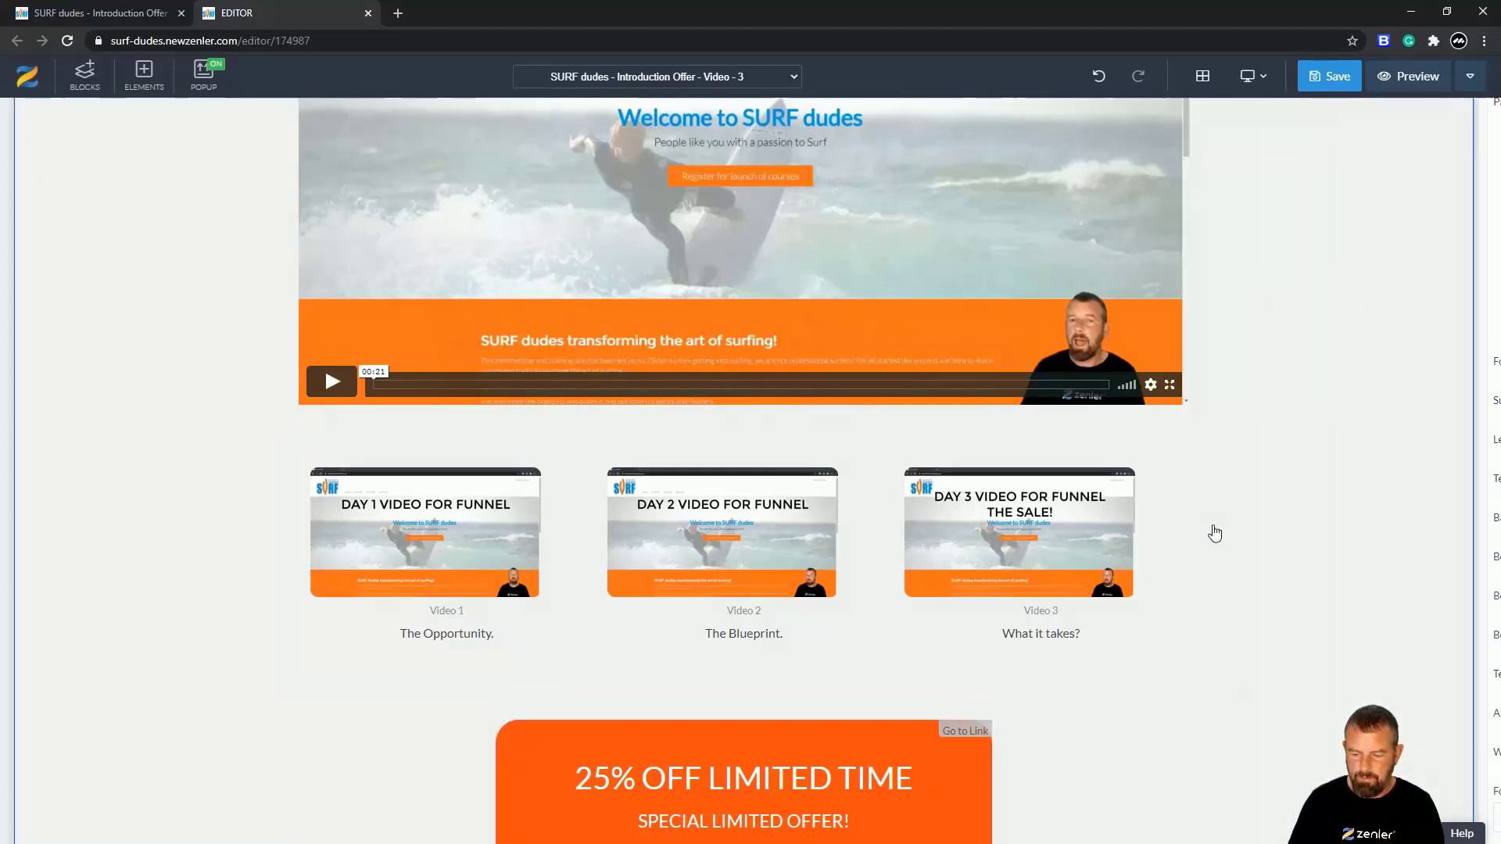
pyautogui.scroll(-2, 1215, 533)
pyautogui.scroll(1, 1207, 531)
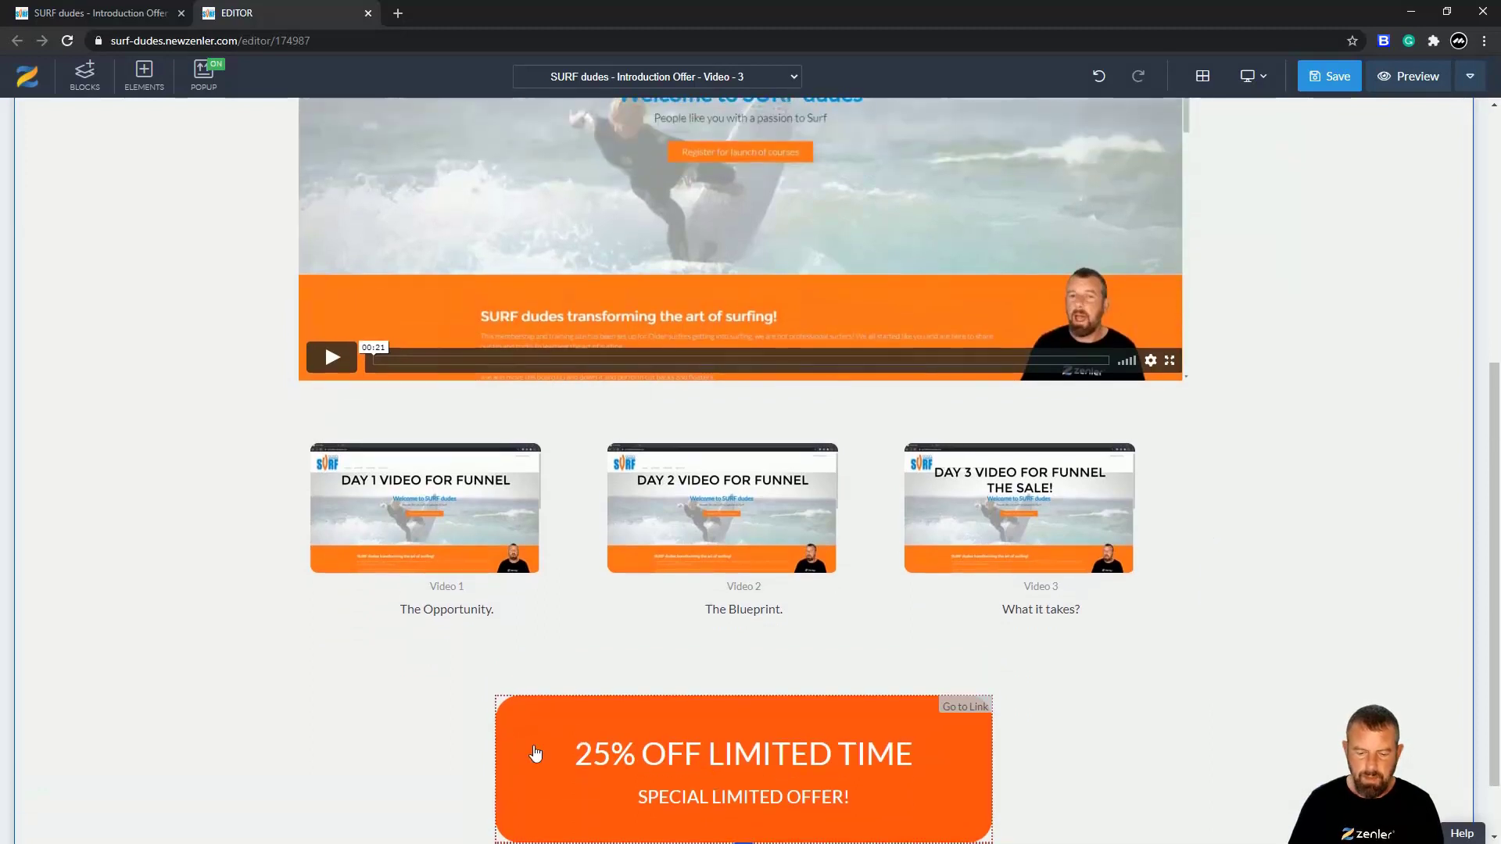
pyautogui.moveTo(547, 750)
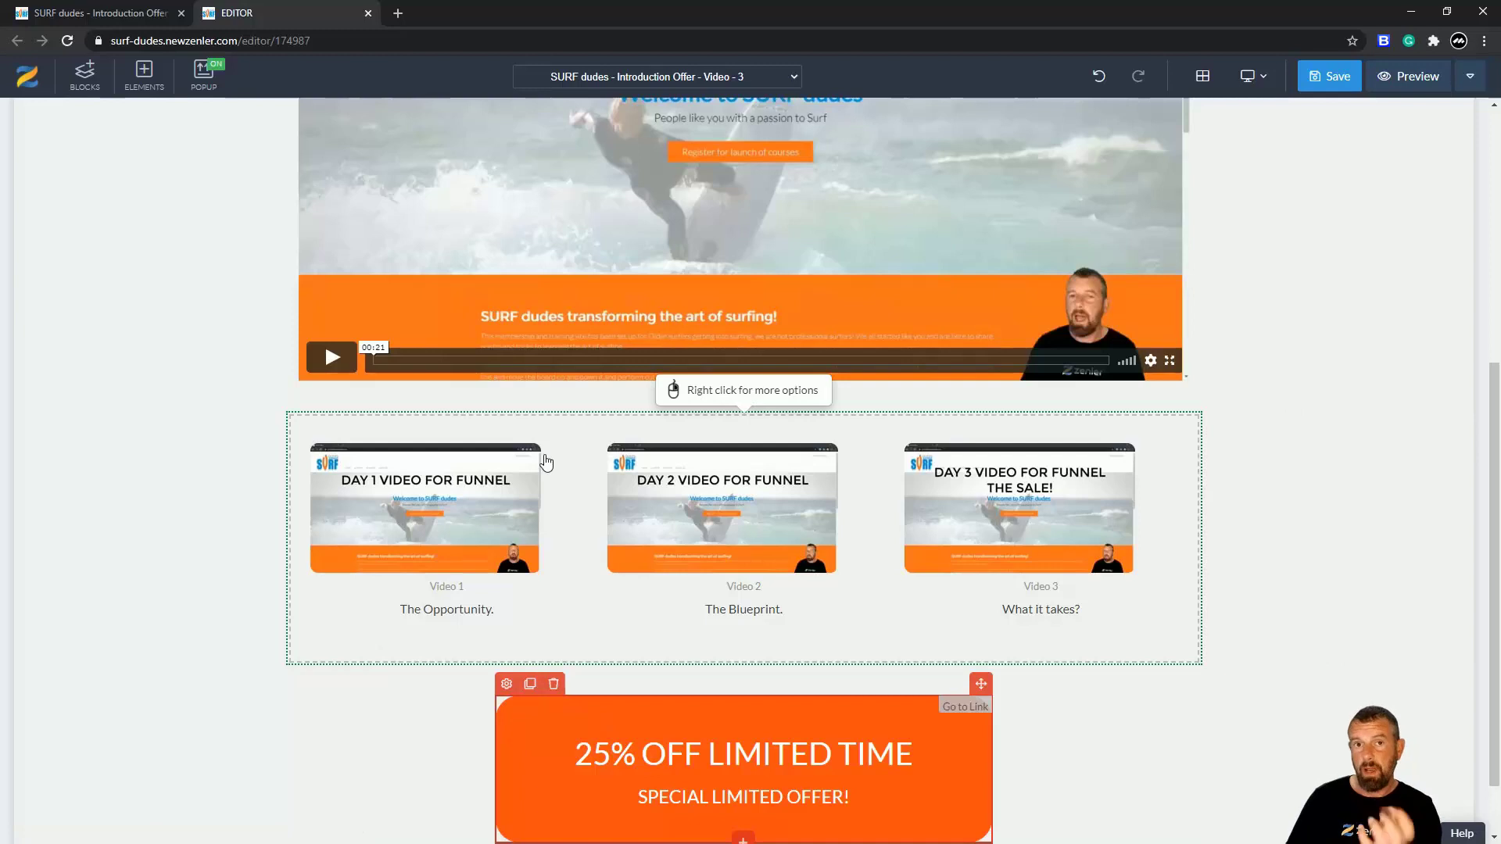
# Open the Courses page from the funnel overview in a new browser tab and start adding a coupon.
pyautogui.click(131, 15)
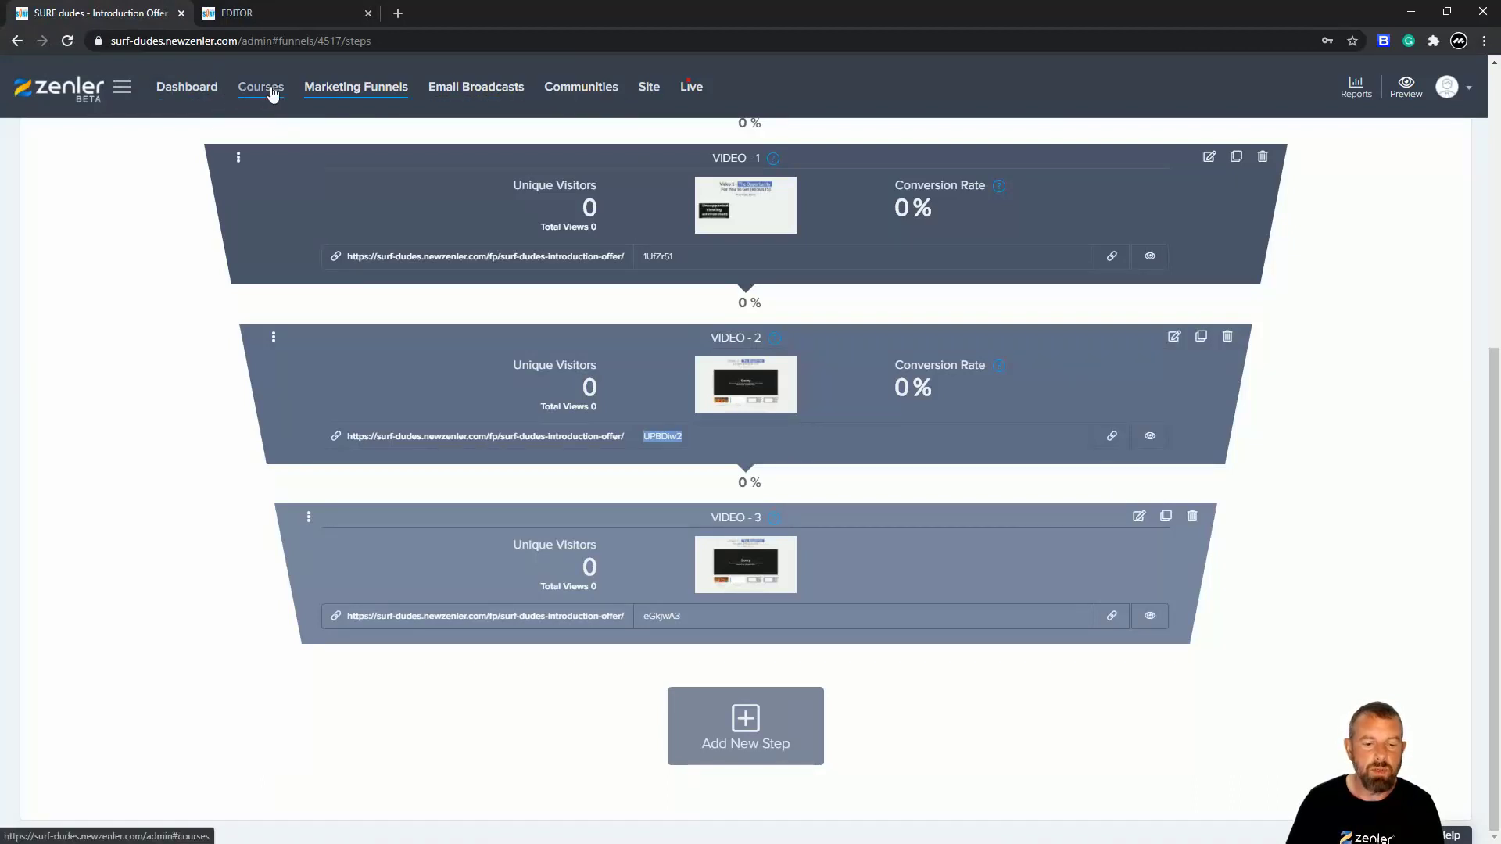
pyautogui.rightClick(268, 93)
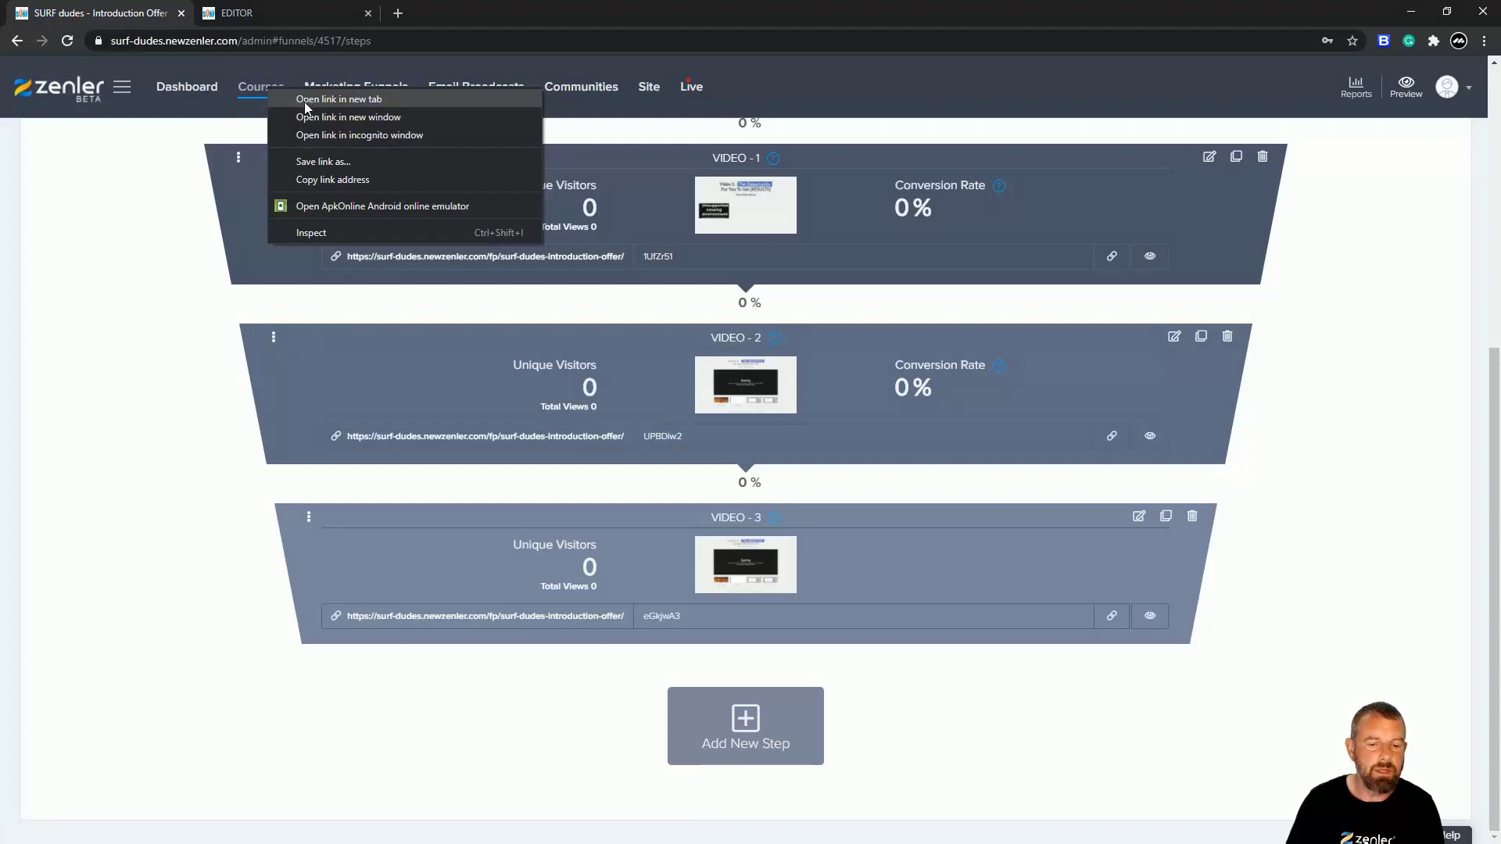
pyautogui.click(305, 101)
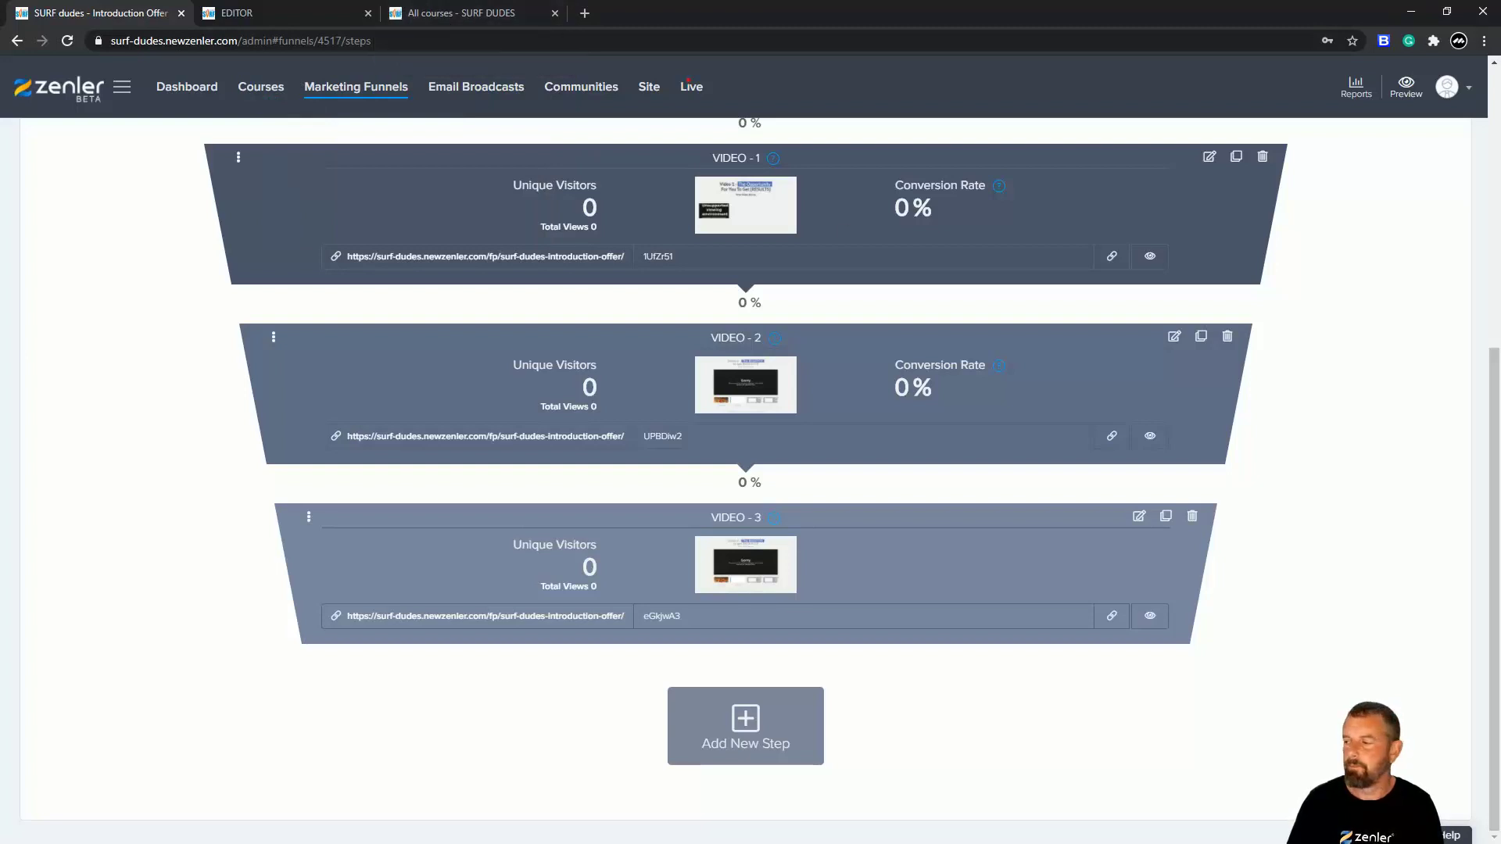
pyautogui.hotkey('ctrl', '3')
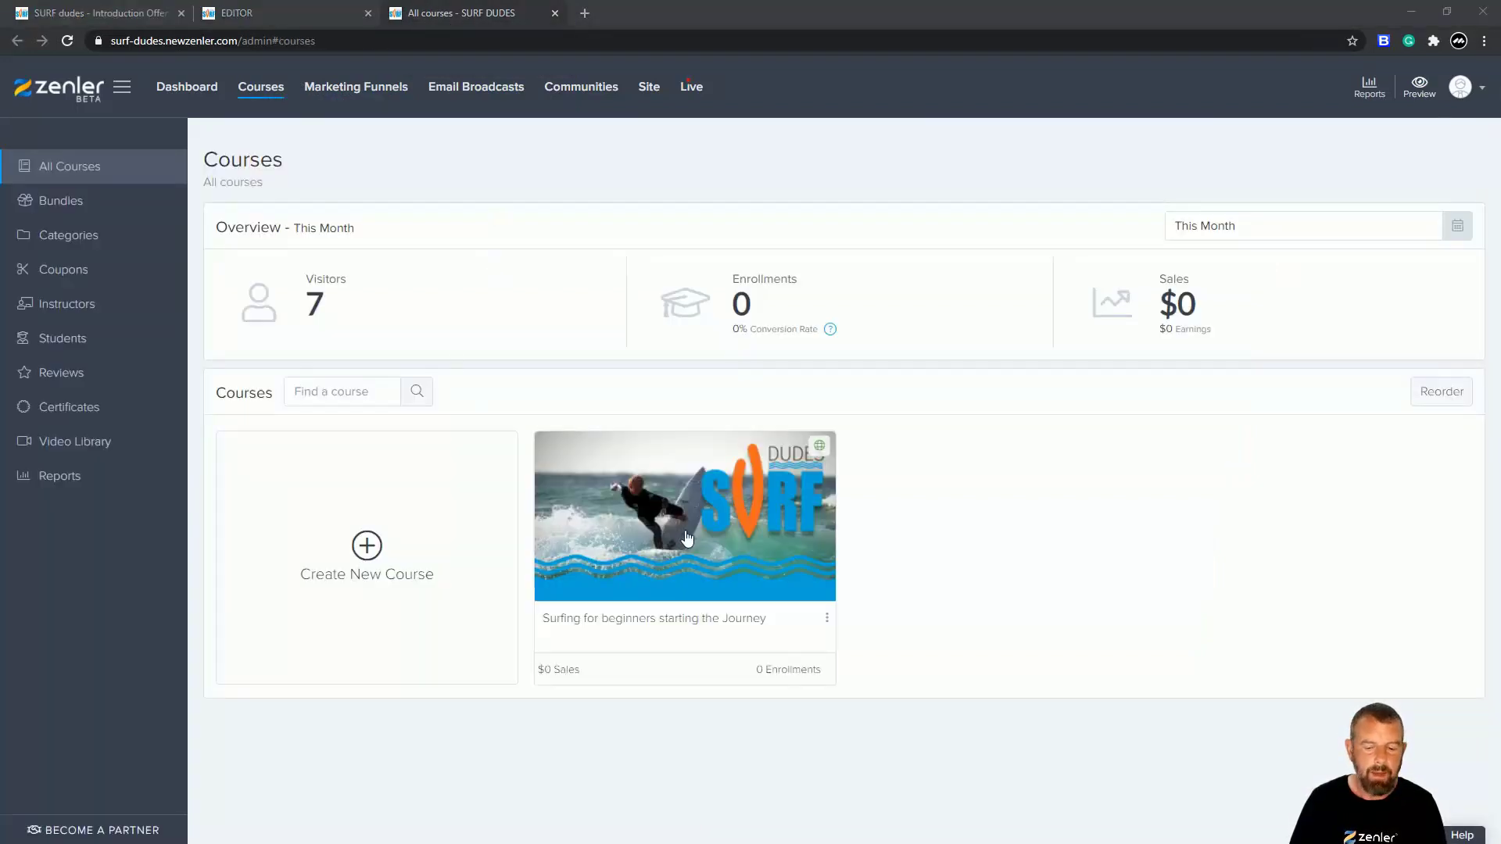
pyautogui.click(76, 277)
pyautogui.click(851, 486)
# Set the coupon code to "FUNNEL1" and the description to "This is the first funnel i did".
pyautogui.click(339, 291)
pyautogui.click(317, 328)
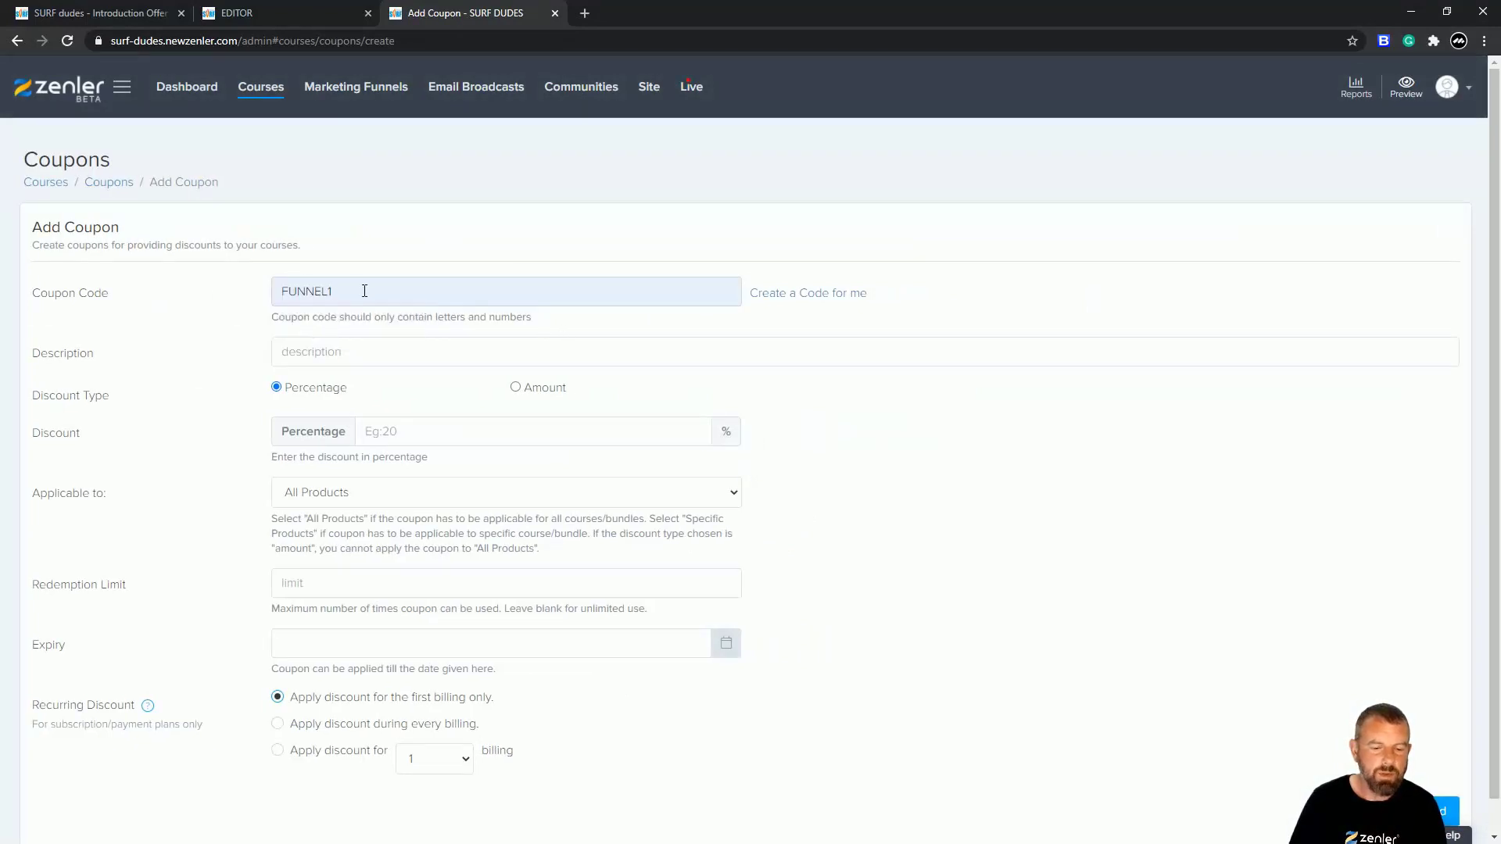
pyautogui.click(332, 348)
pyautogui.click(319, 390)
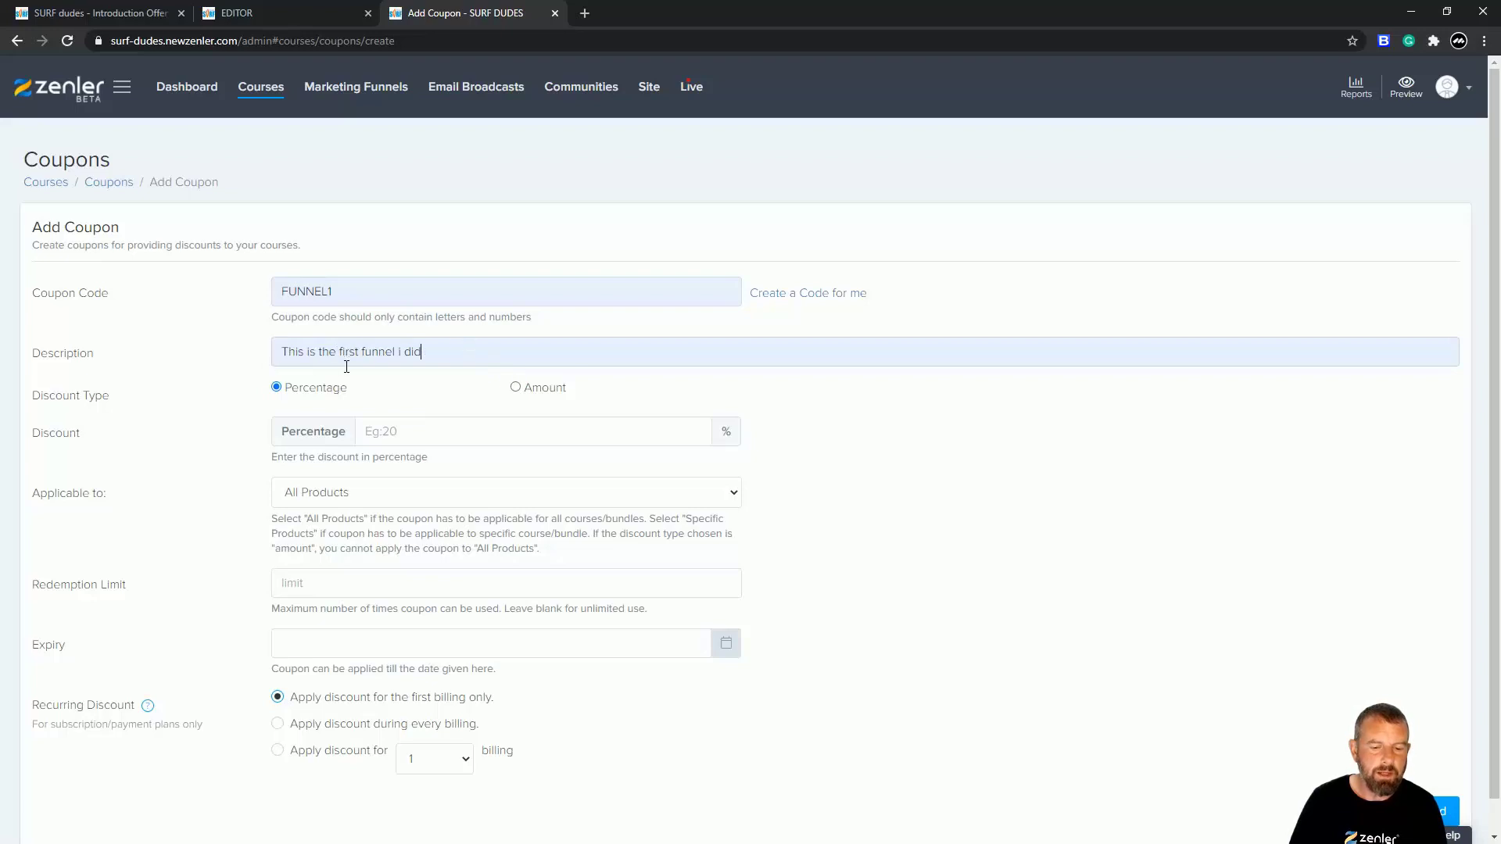
# Set the coupon discount to 25 percent and apply it only to the specific product "Surfing for beginners starting the Journey".
pyautogui.click(429, 434)
pyautogui.click(440, 470)
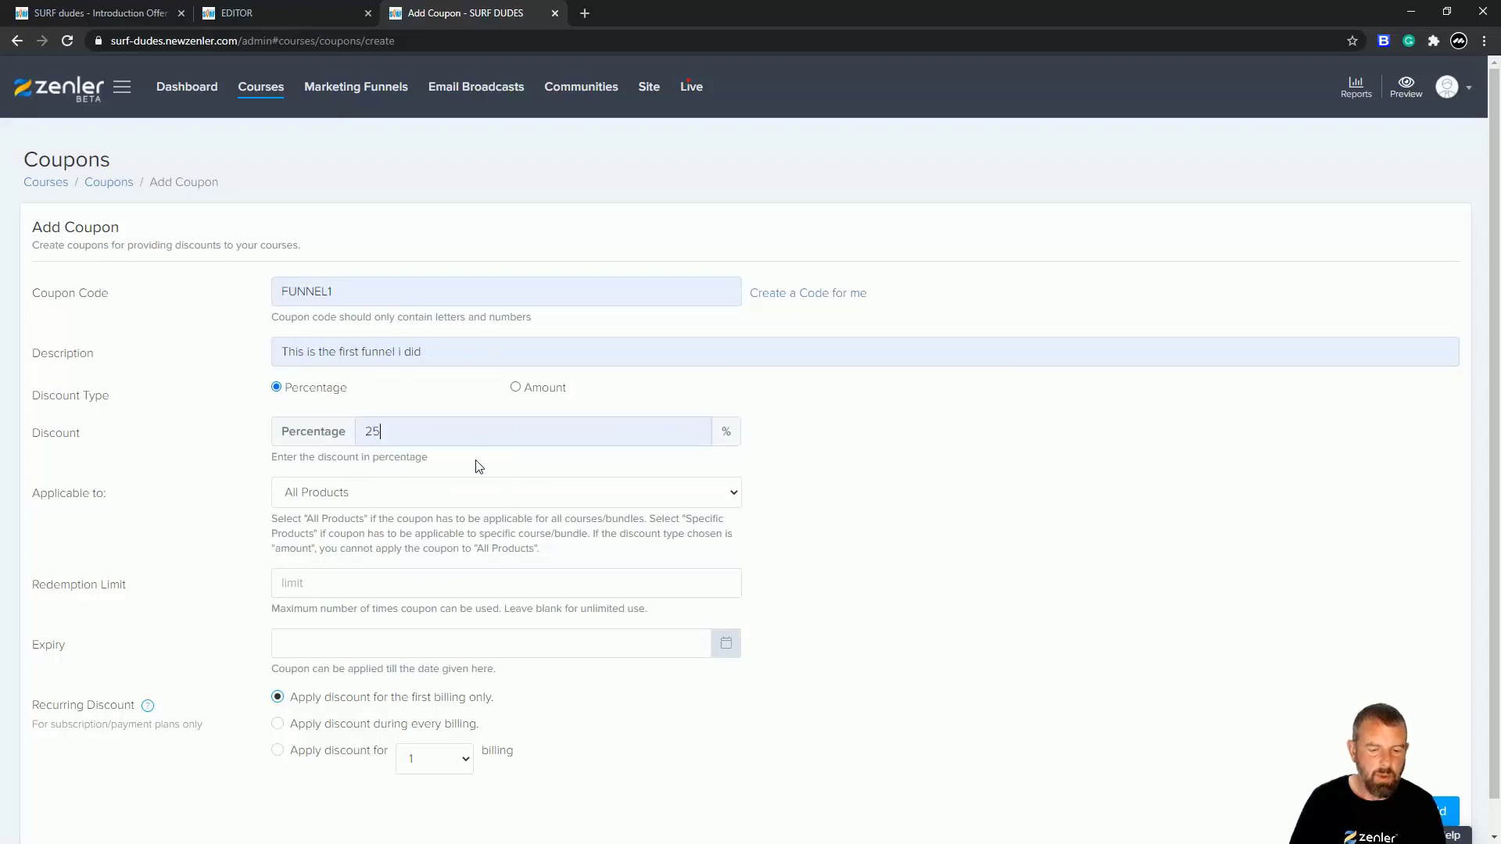
pyautogui.click(726, 497)
pyautogui.click(346, 533)
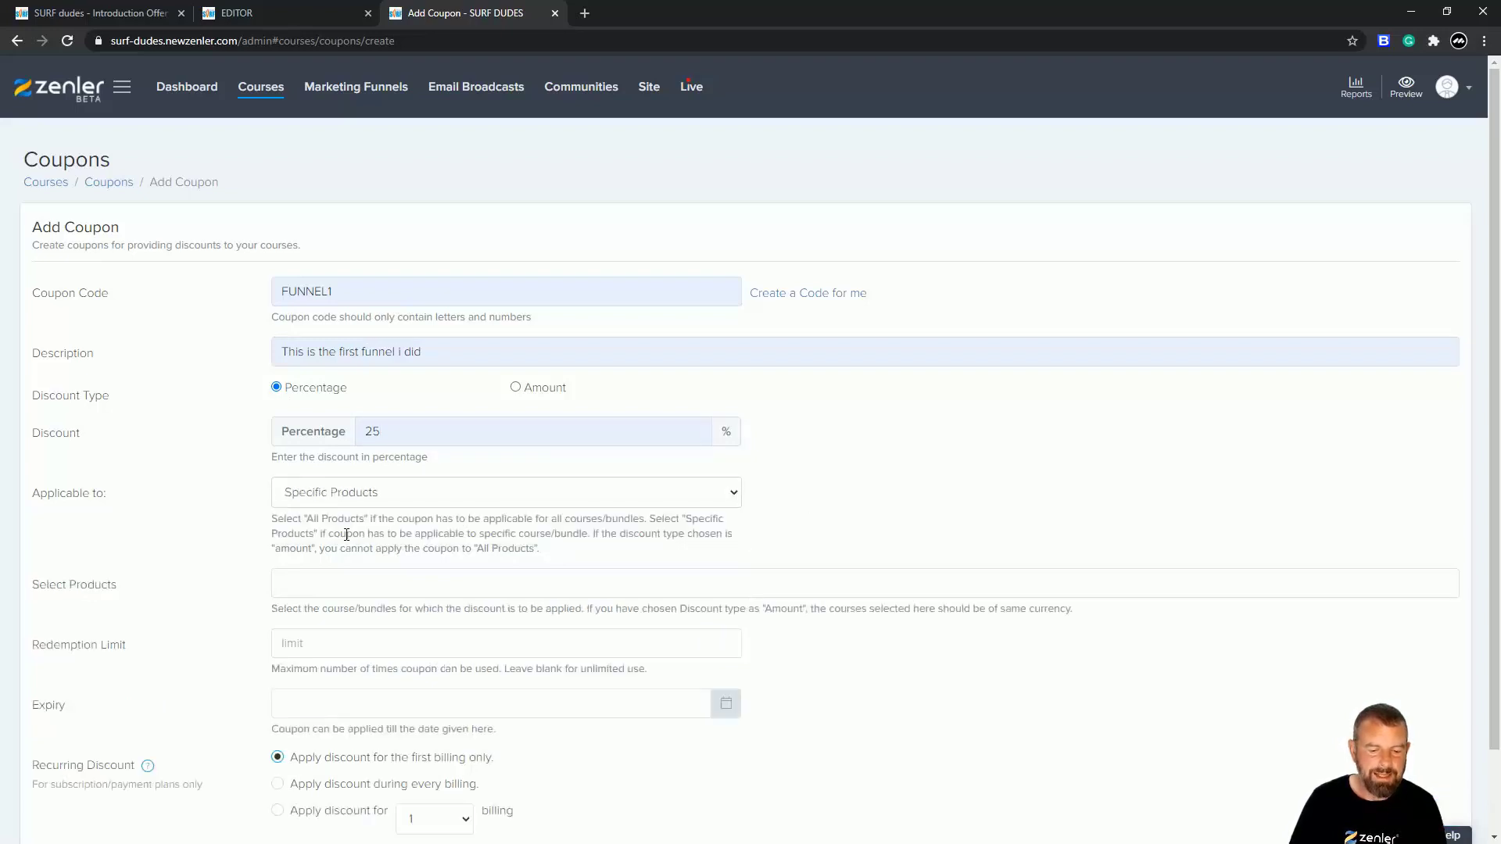
pyautogui.click(289, 576)
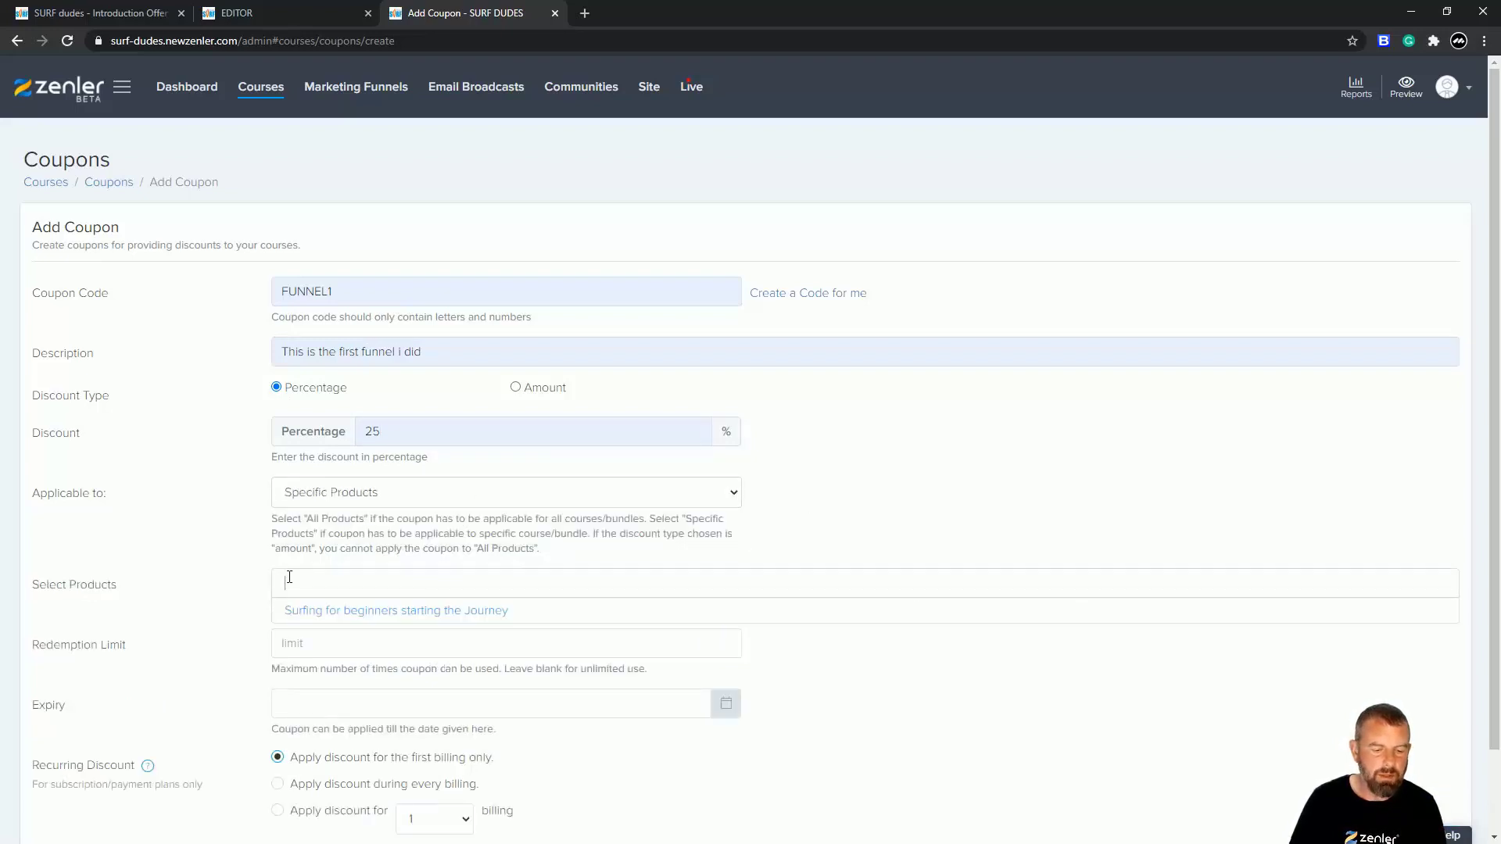
pyautogui.click(331, 612)
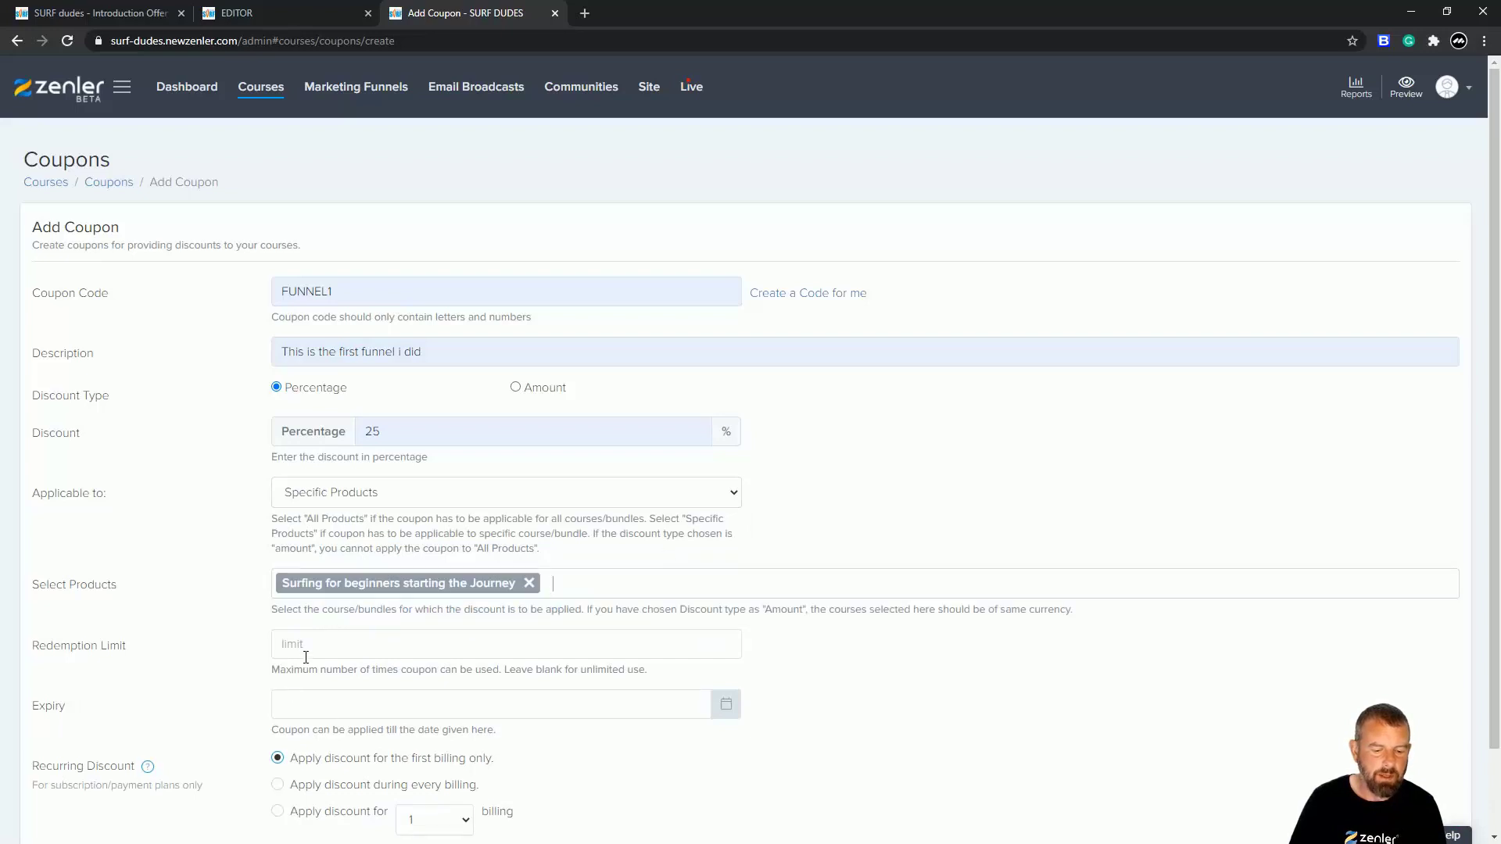
# Leave the redemption limit blank, set the coupon's expiry to 20 Sep 2020, and add the coupon.
pyautogui.click(417, 635)
pyautogui.scroll(-1, 368, 601)
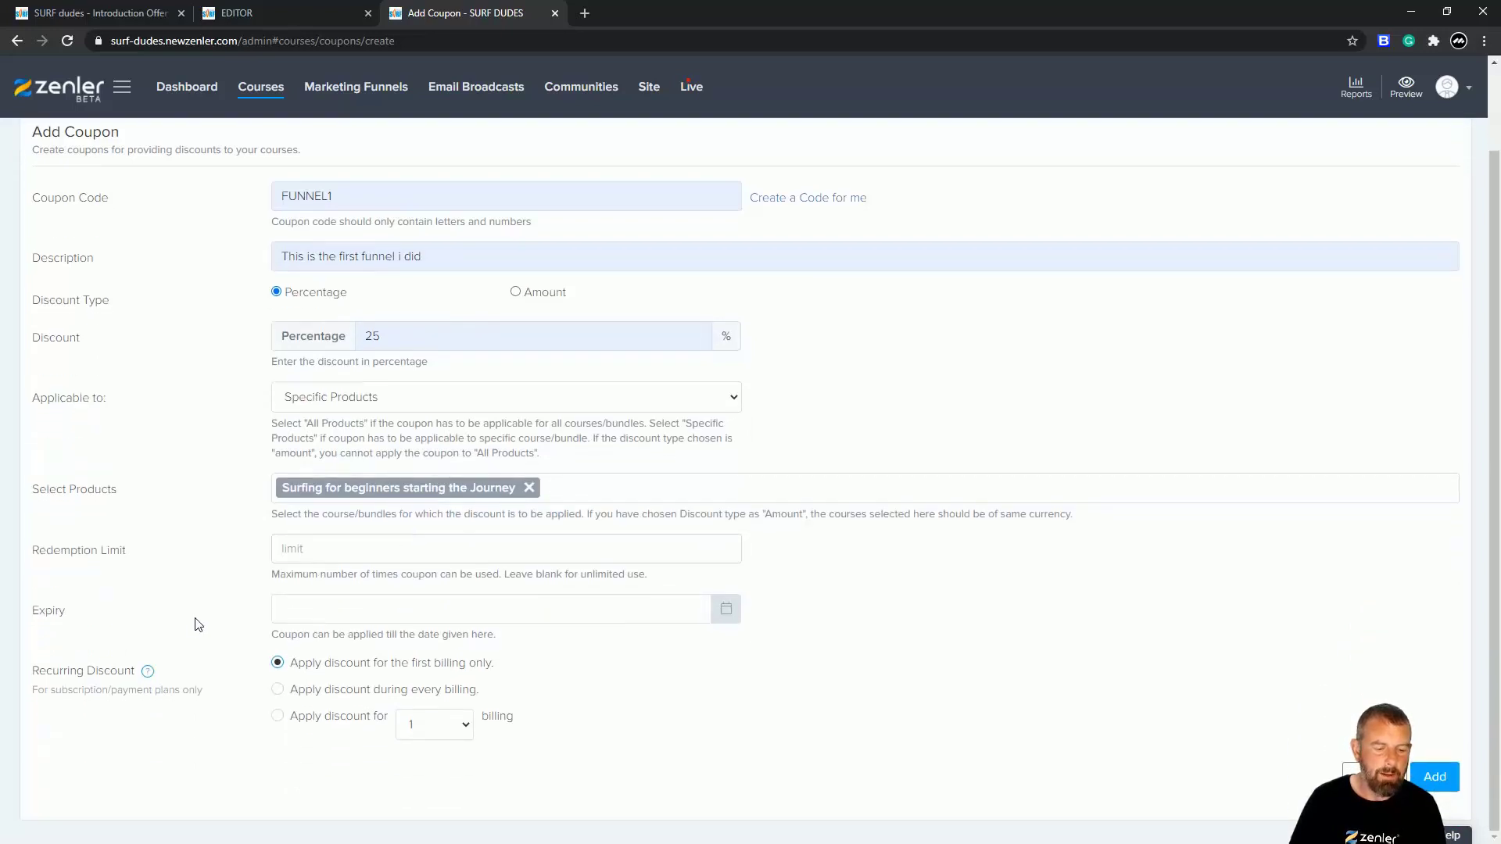
pyautogui.click(726, 610)
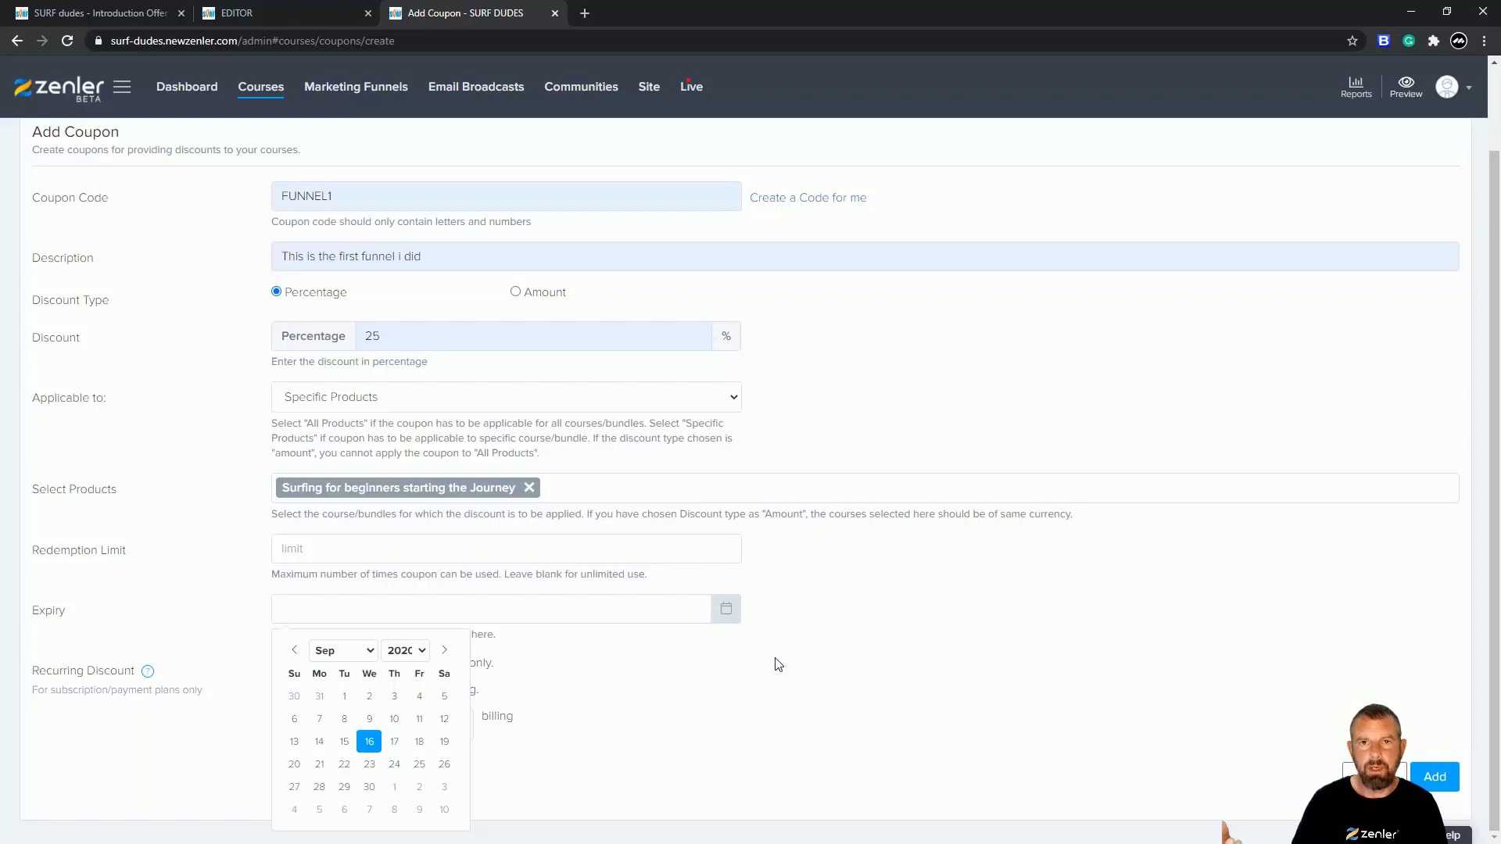
pyautogui.click(293, 764)
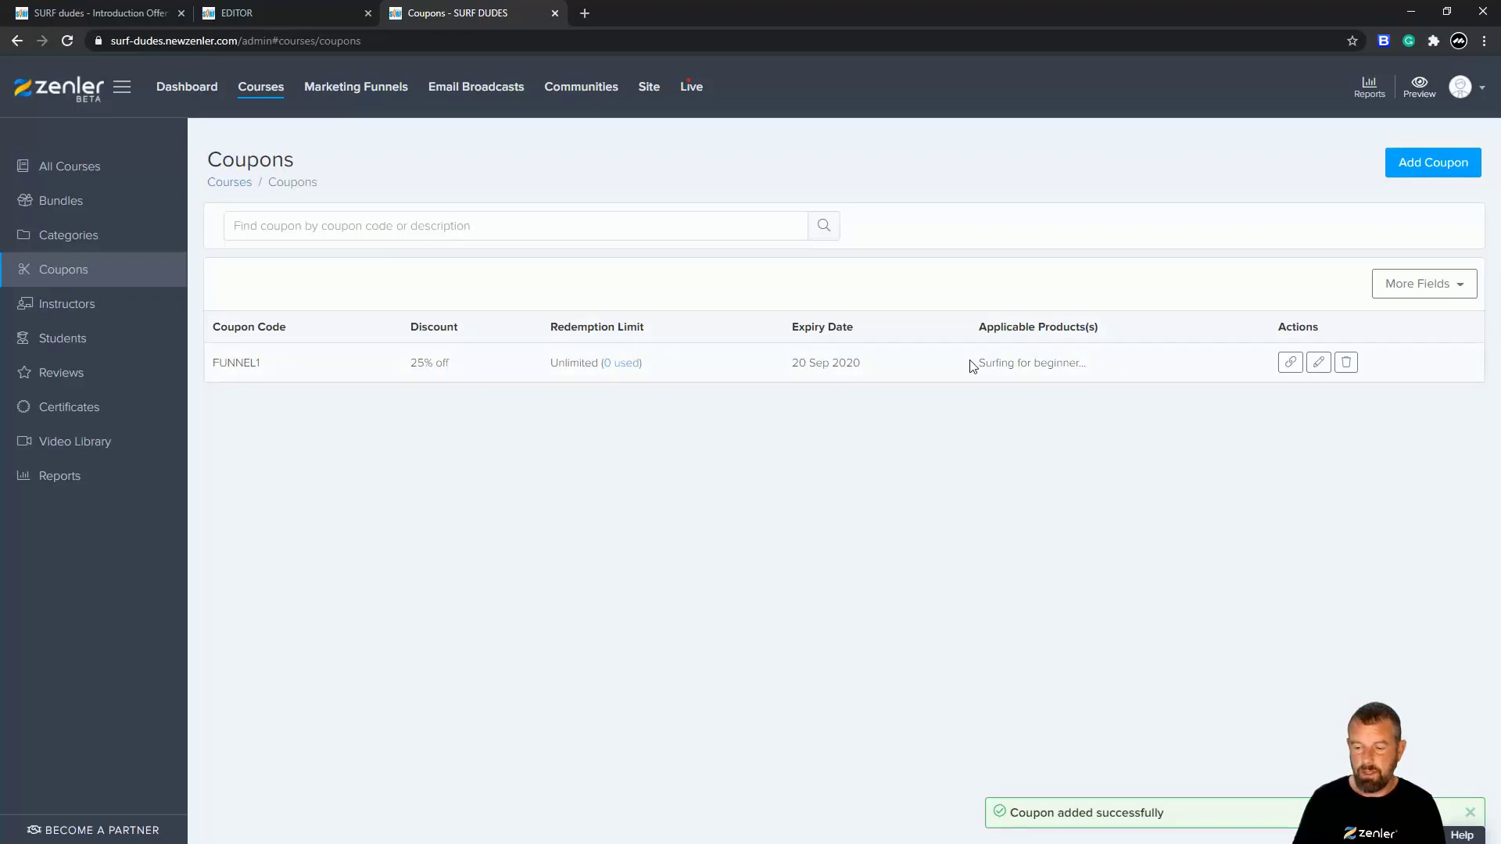
# Copy the FUNNEL1 coupon URL for the surfing course and close the link dialog.
pyautogui.click(1289, 363)
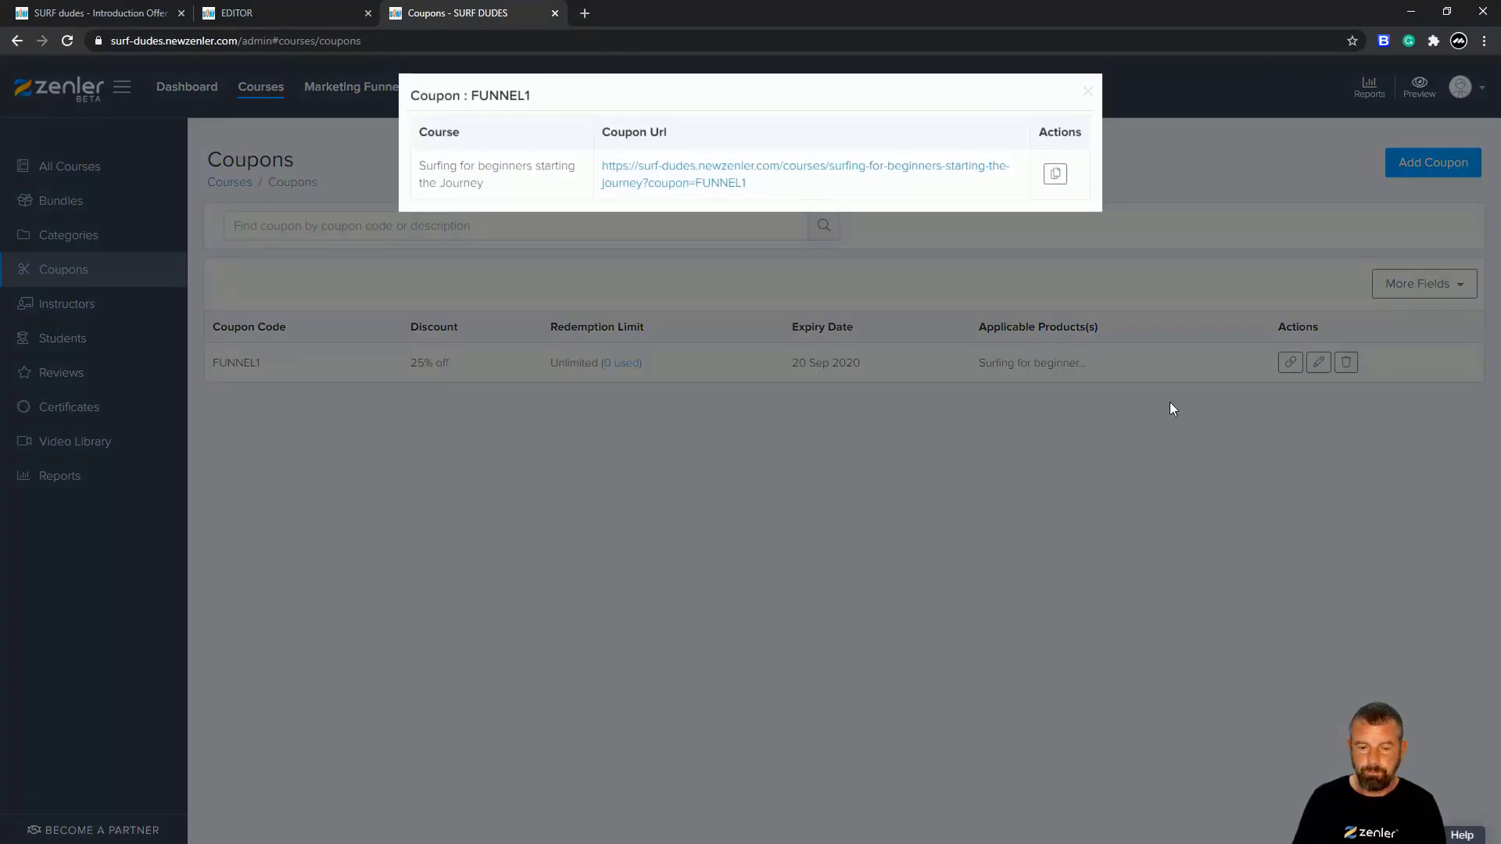
pyautogui.click(1056, 179)
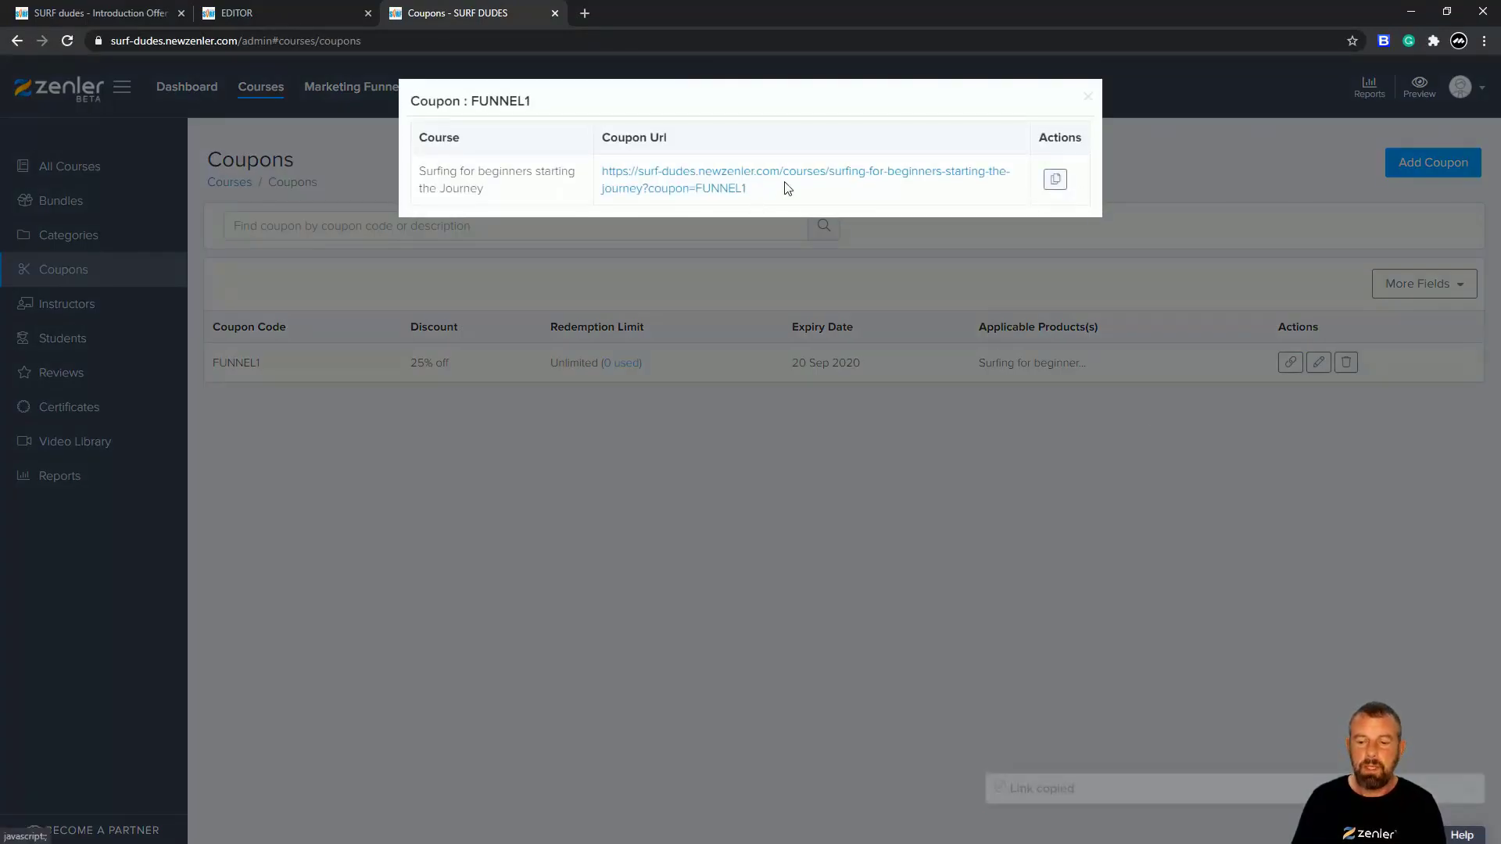
pyautogui.click(1087, 97)
# In the Video 3 page editor, replace the orange offer button's link with the copied FUNNEL1 coupon URL.
pyautogui.click(131, 18)
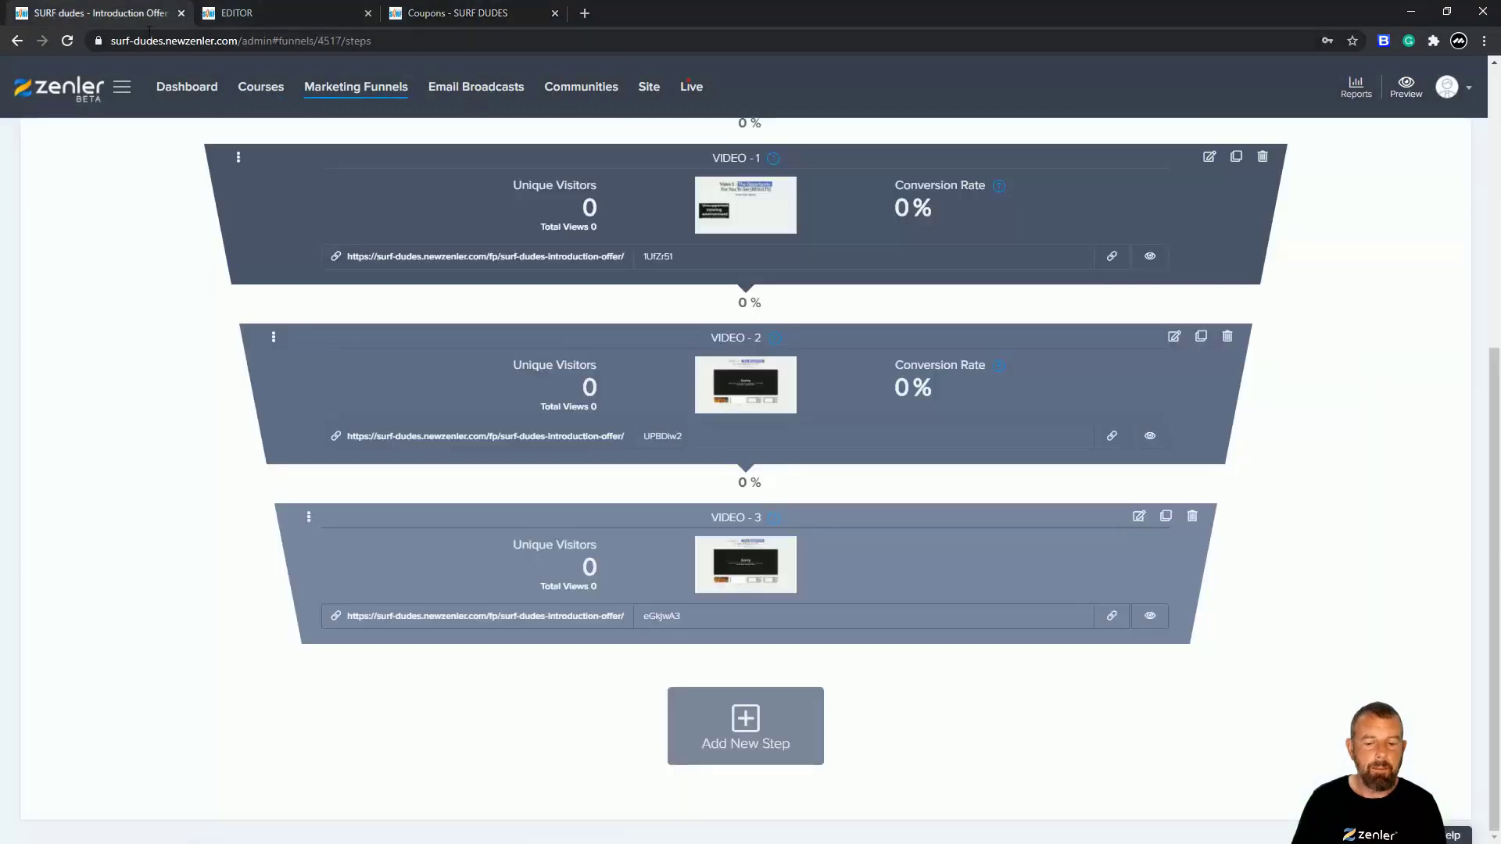
pyautogui.click(242, 15)
pyautogui.scroll(-1, 576, 409)
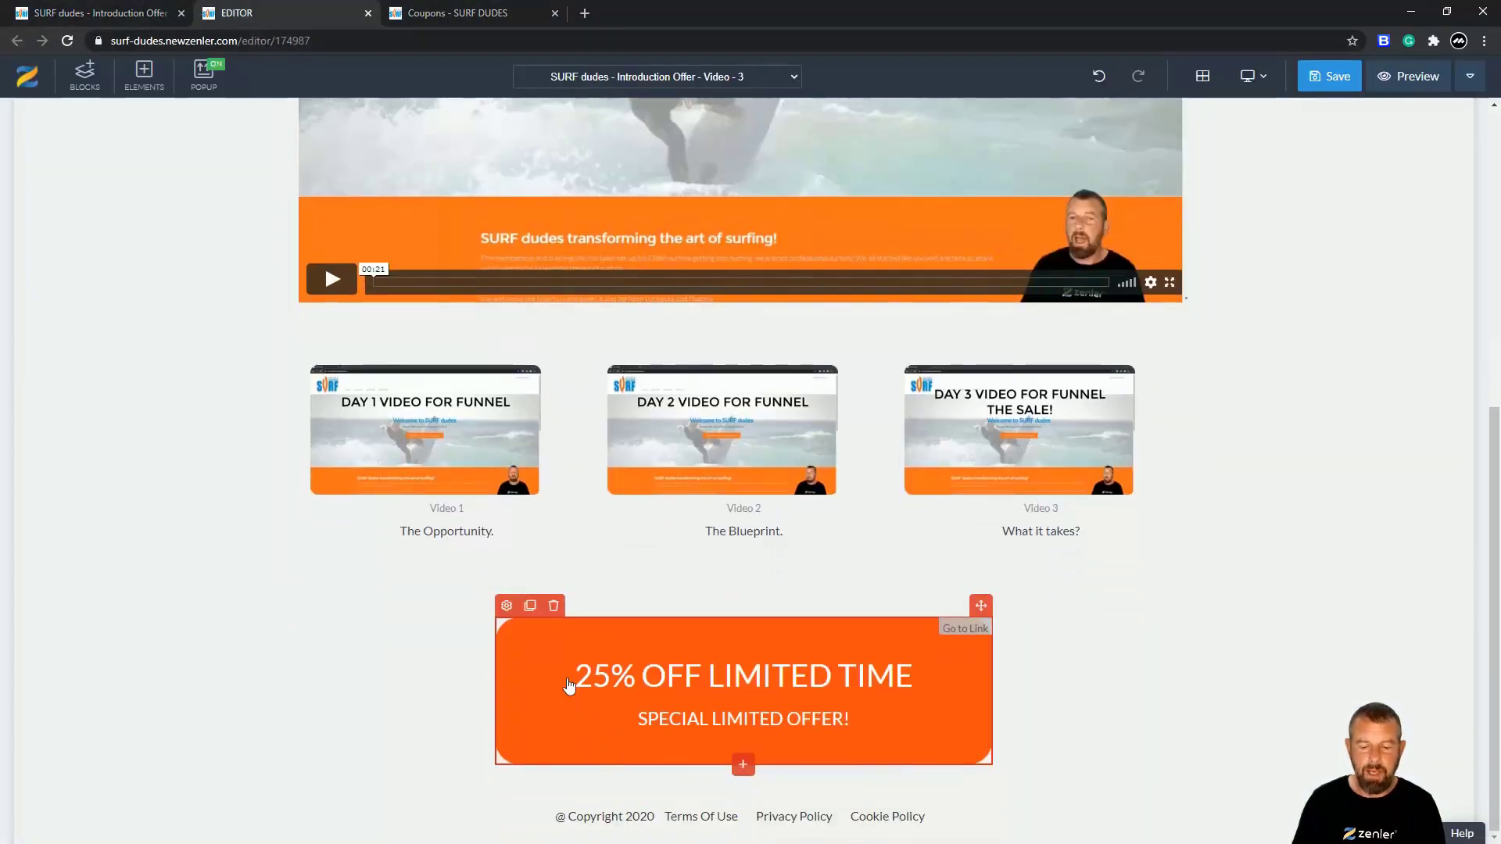
pyautogui.click(507, 607)
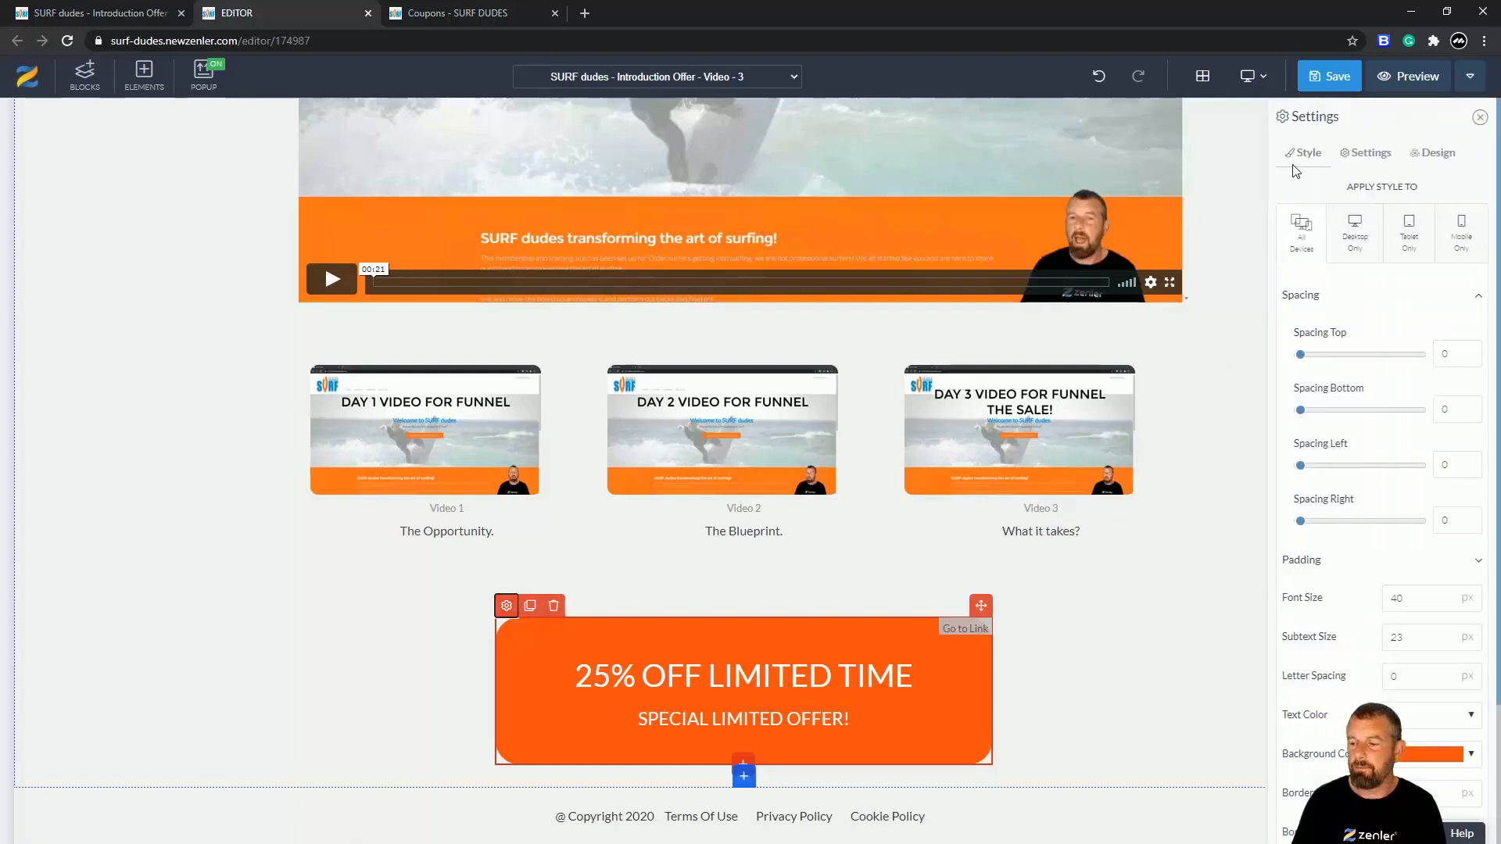
pyautogui.click(1368, 153)
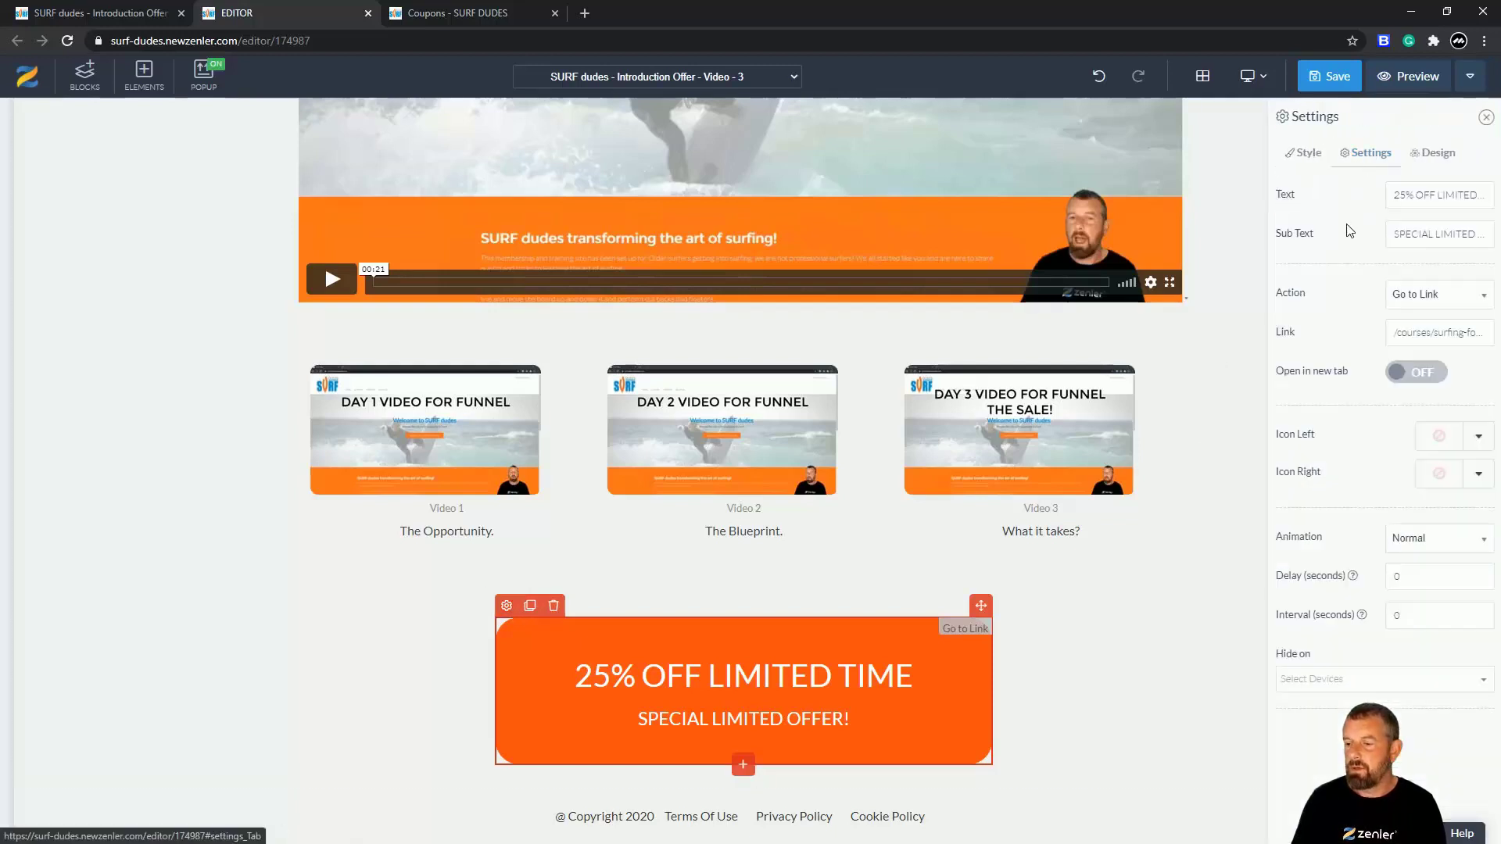
pyautogui.tripleClick(1393, 334)
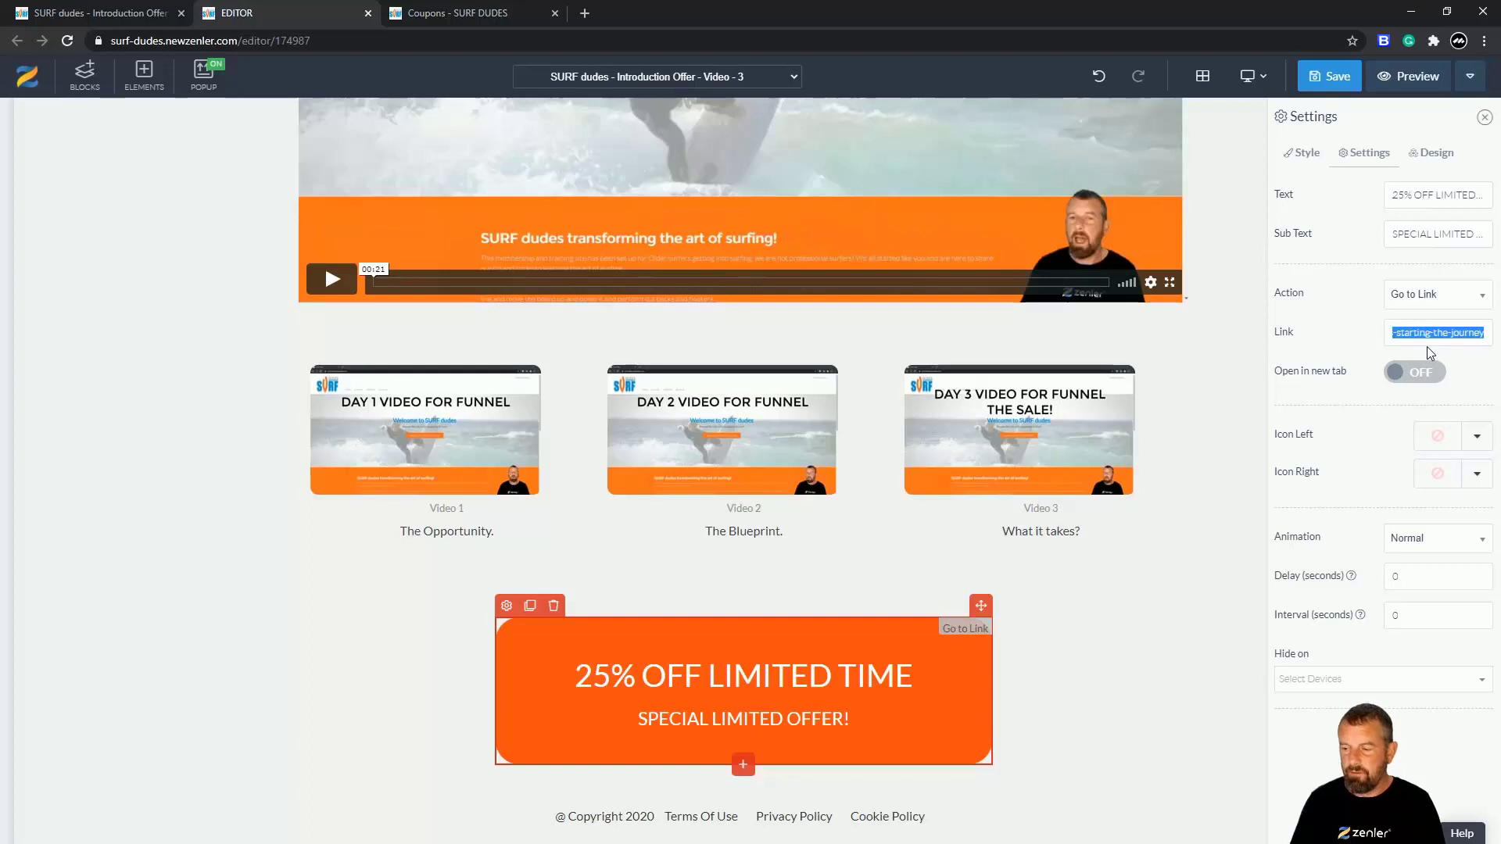
pyautogui.press('BackSpace')
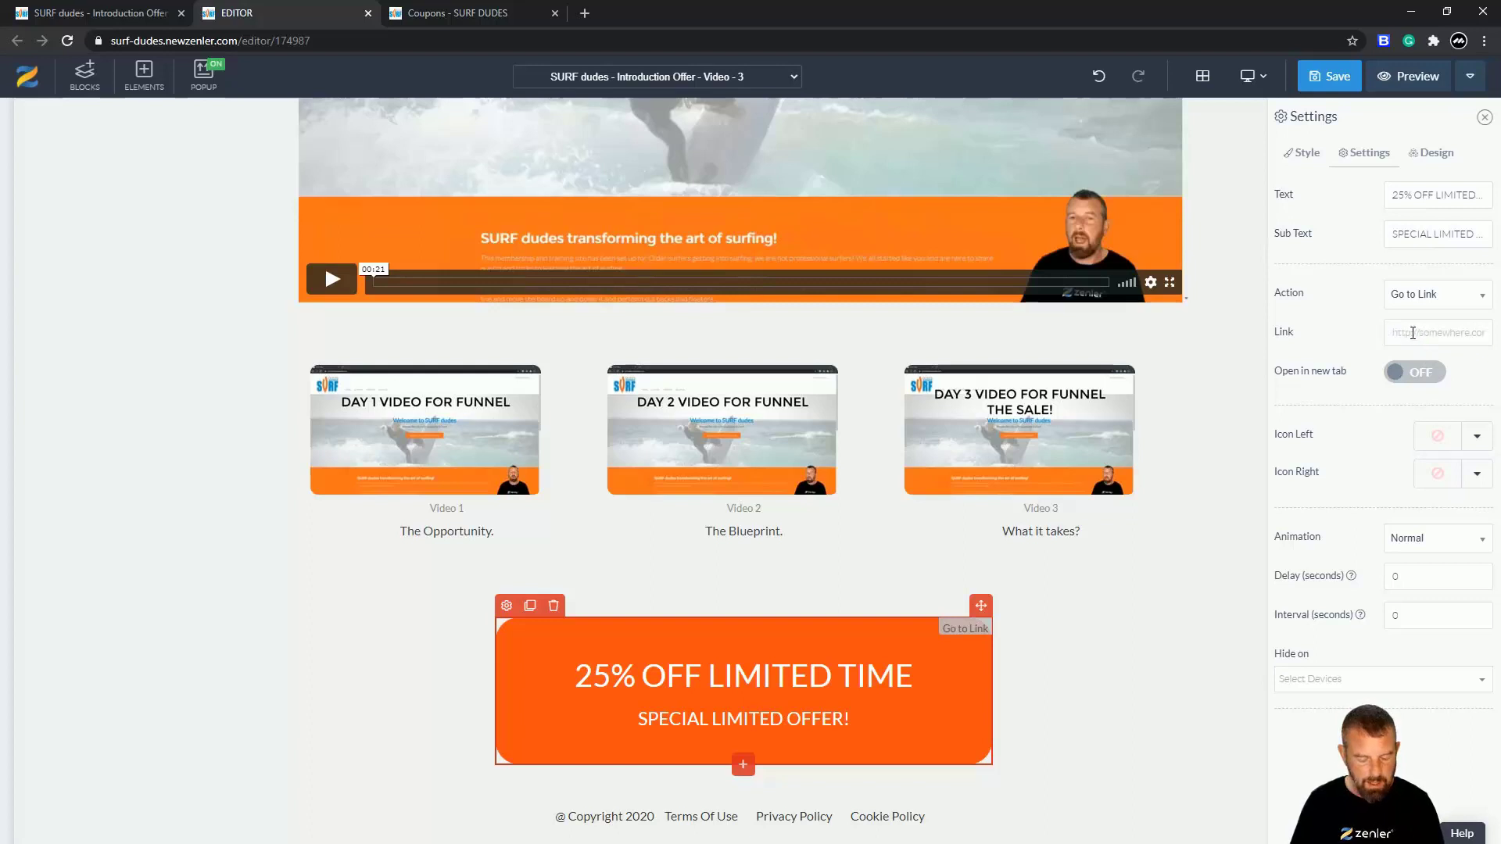
pyautogui.hotkey('ctrl', 'v')
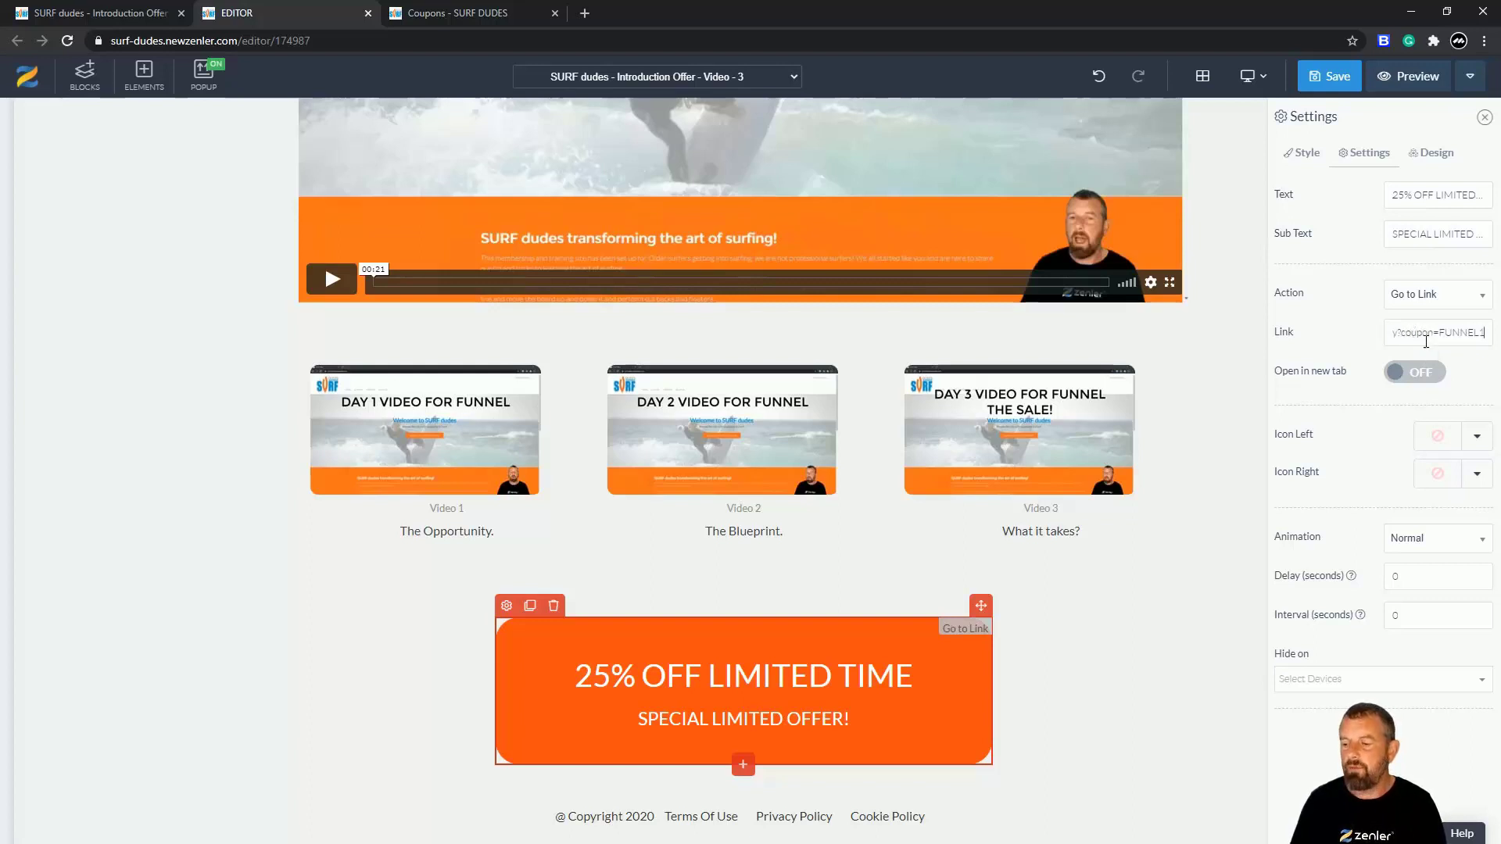
# Remove the domain from the offer button's link so it starts at "/courses" and keeps "?coupon=FUNNEL1", and save the page.
pyautogui.tripleClick(1378, 338)
pyautogui.click(1399, 337)
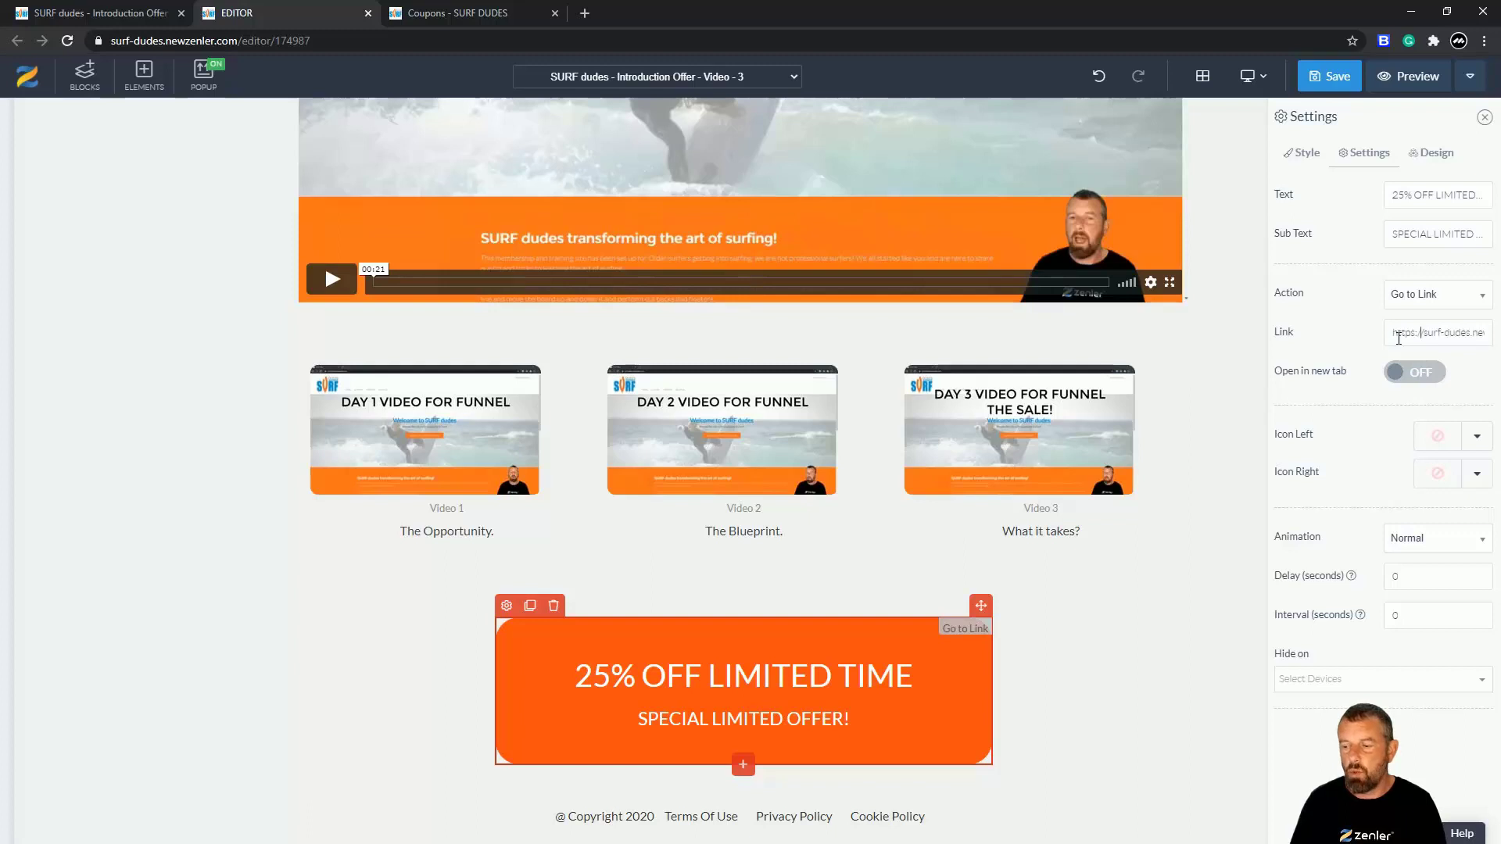
pyautogui.moveTo(1432, 333); pyautogui.dragTo(1464, 345)
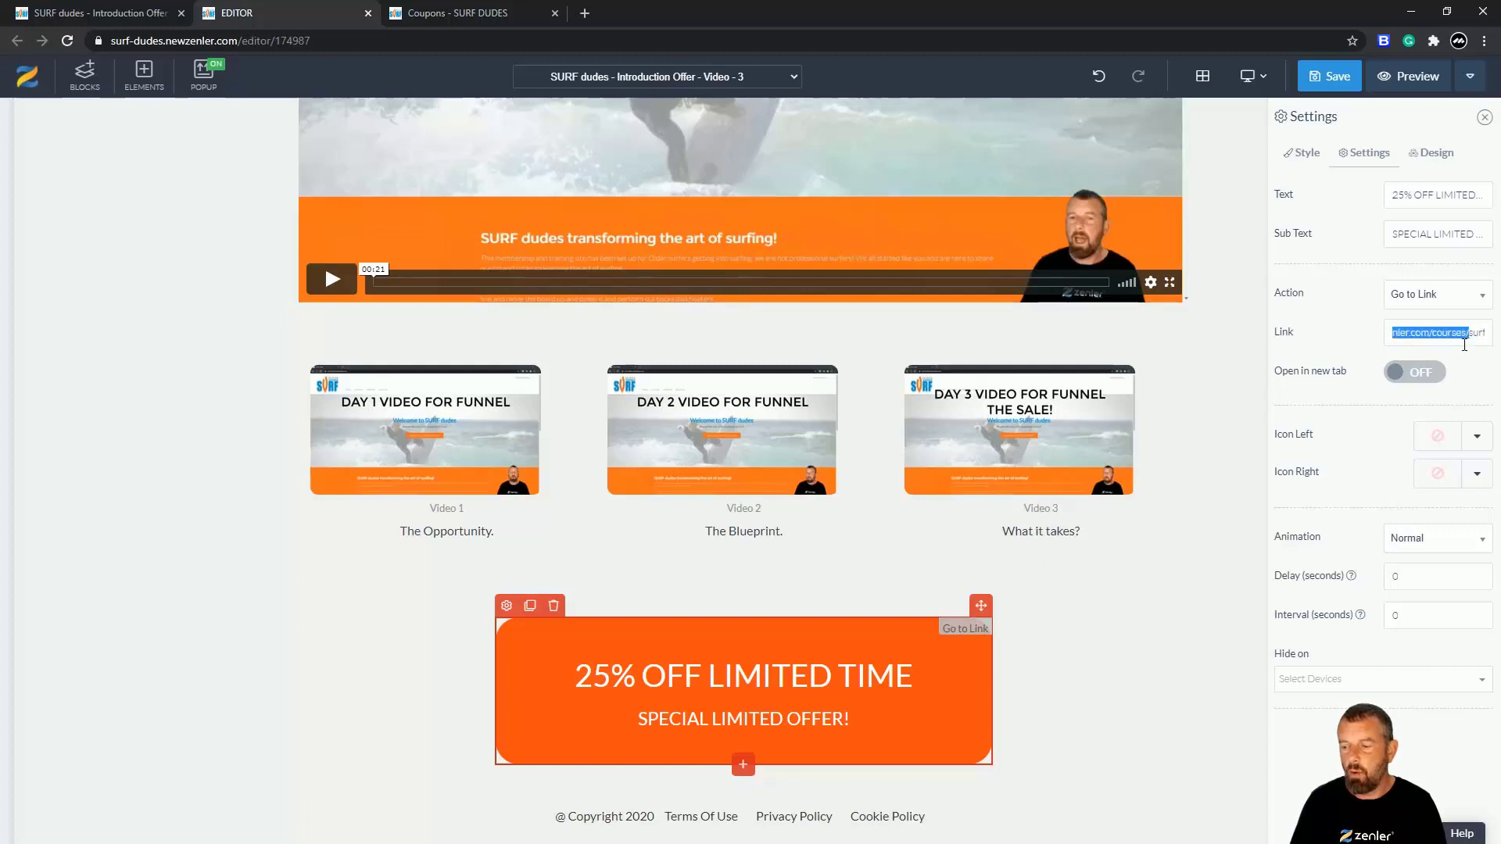
pyautogui.click(1406, 336)
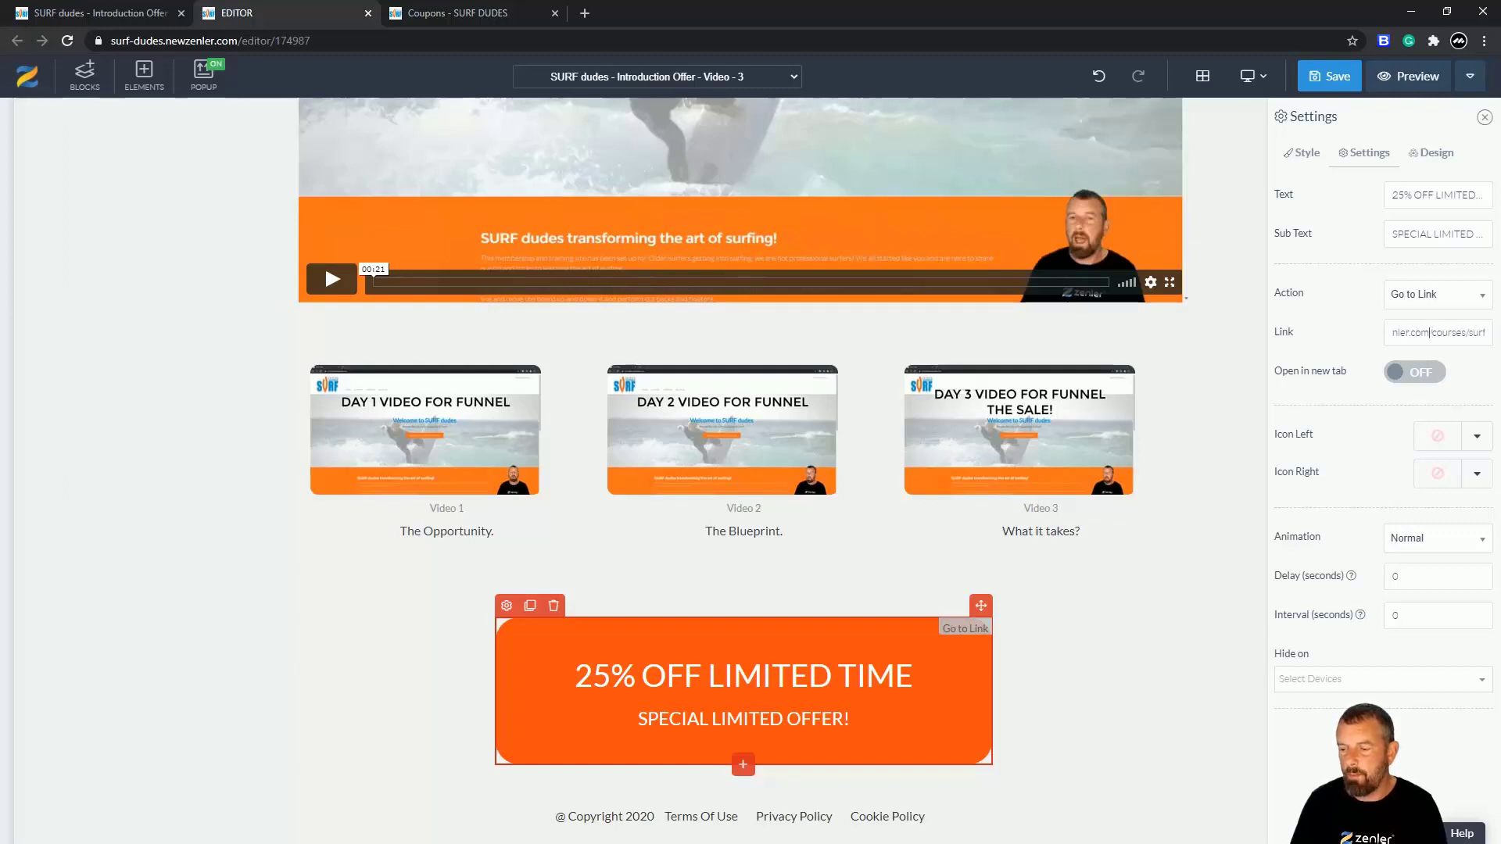
pyautogui.hotkey('ctrl', 'a')
pyautogui.hotkey('ctrl', 'v')
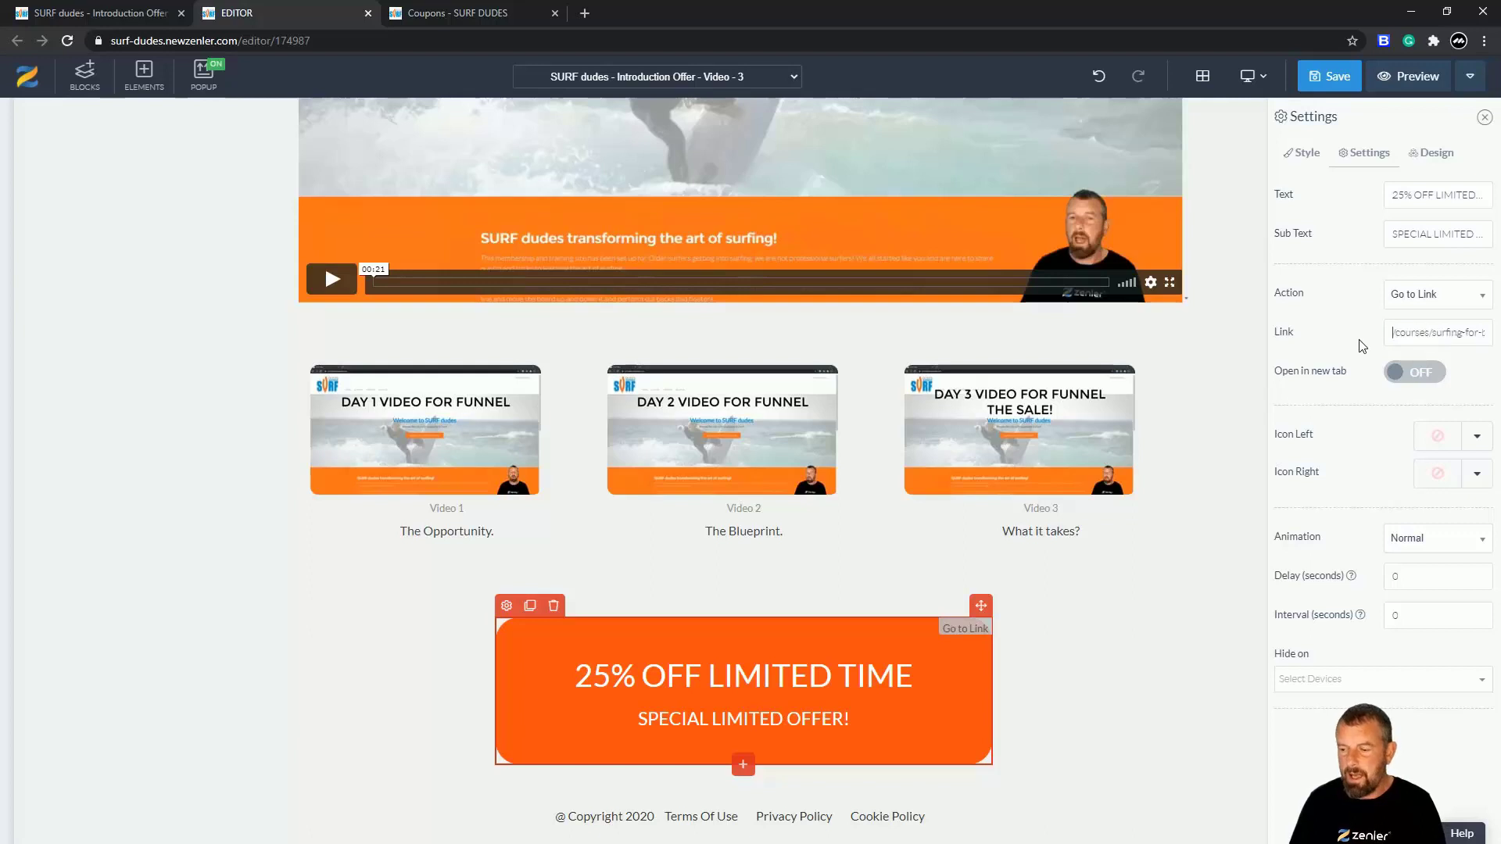
pyautogui.moveTo(1414, 342); pyautogui.dragTo(1481, 343)
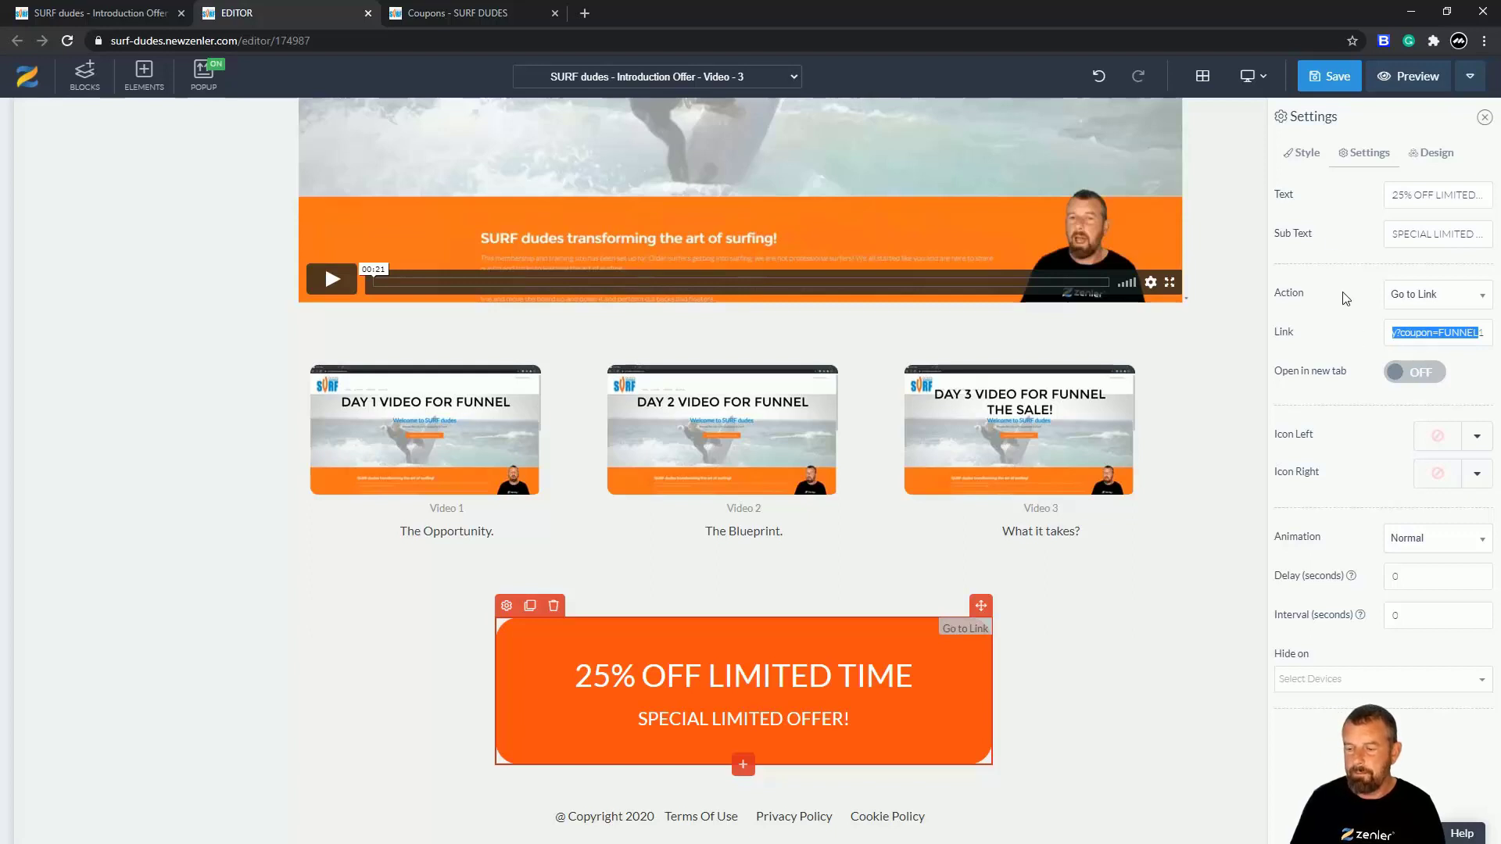
pyautogui.click(1333, 75)
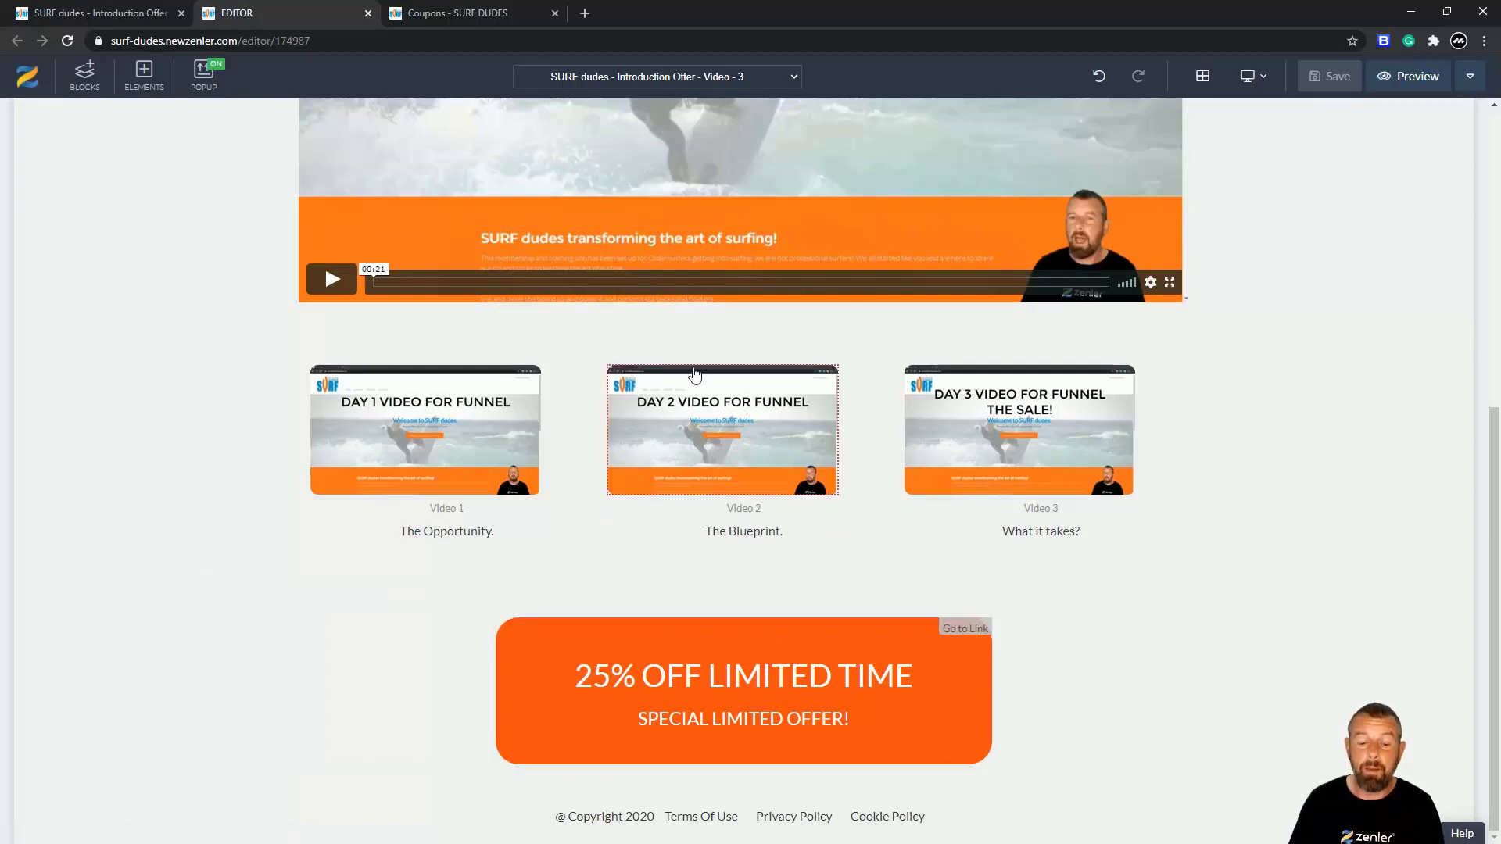
# Add the countdown timer with dark blue boxes directly beneath the main video.
pyautogui.click(144, 76)
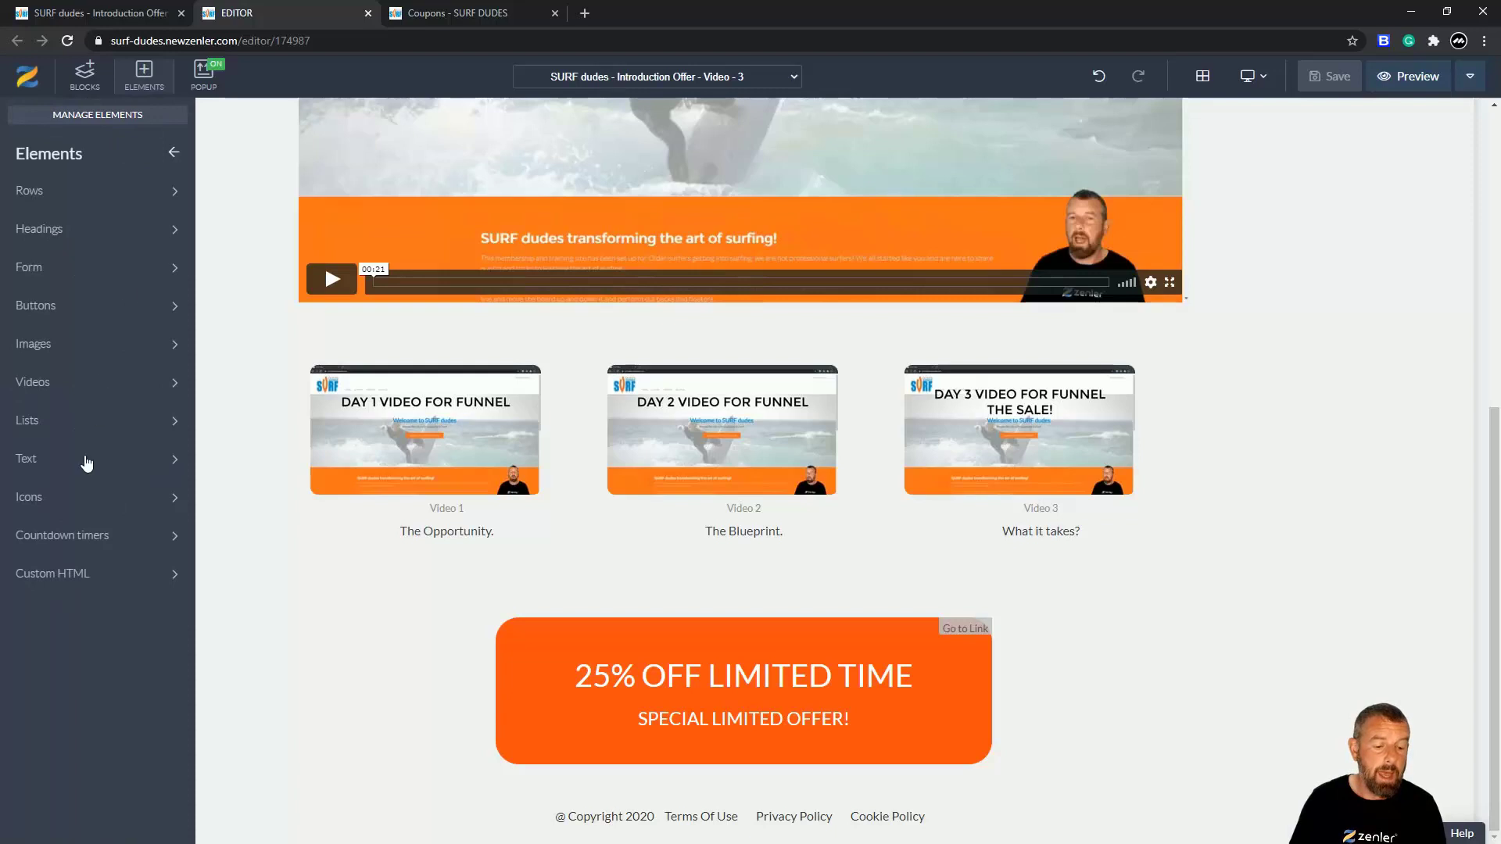
pyautogui.click(76, 538)
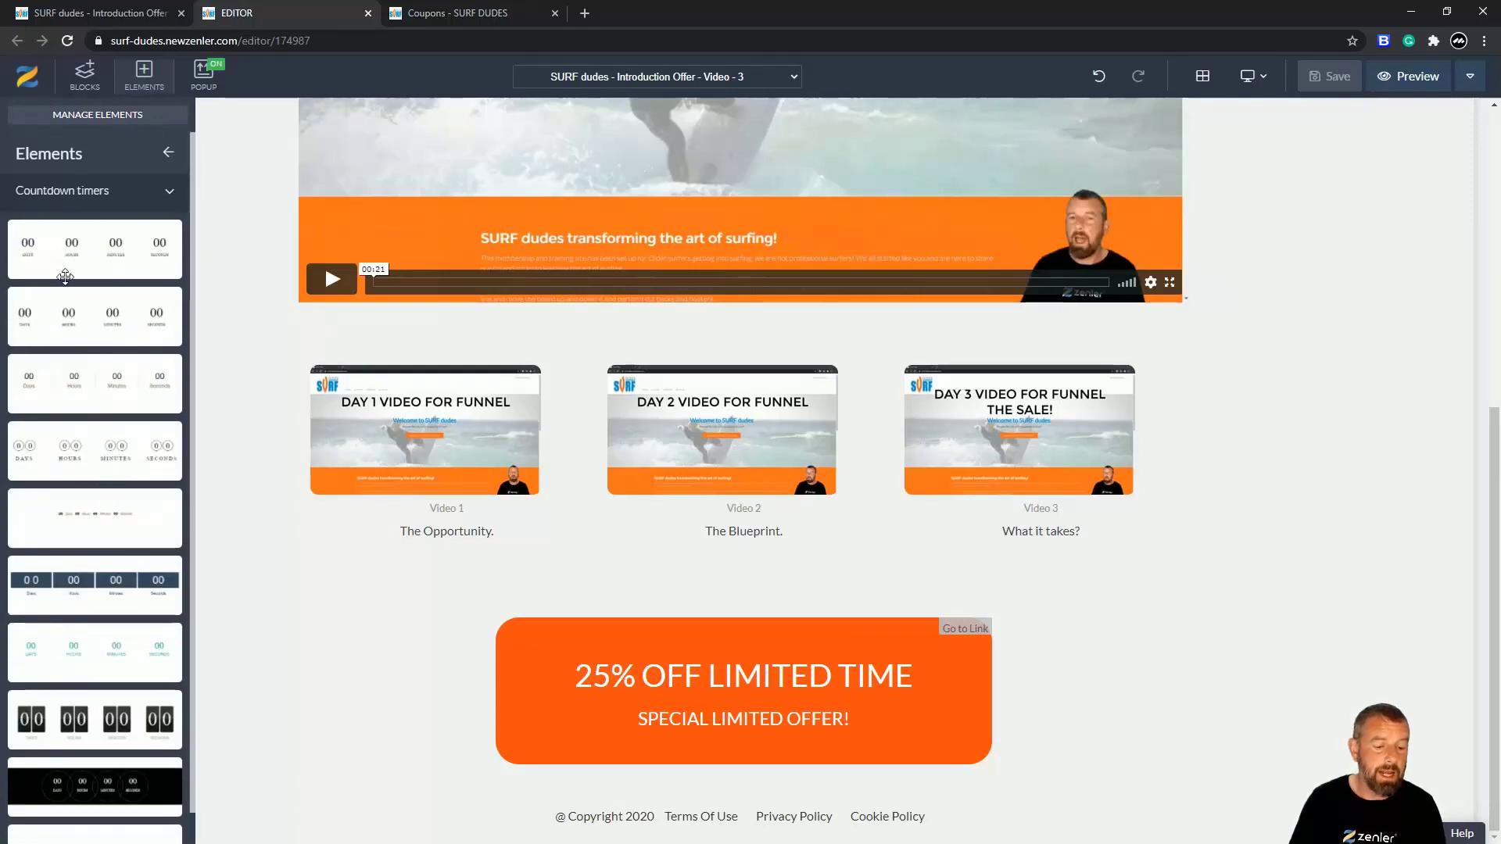
pyautogui.moveTo(59, 588); pyautogui.dragTo(715, 313)
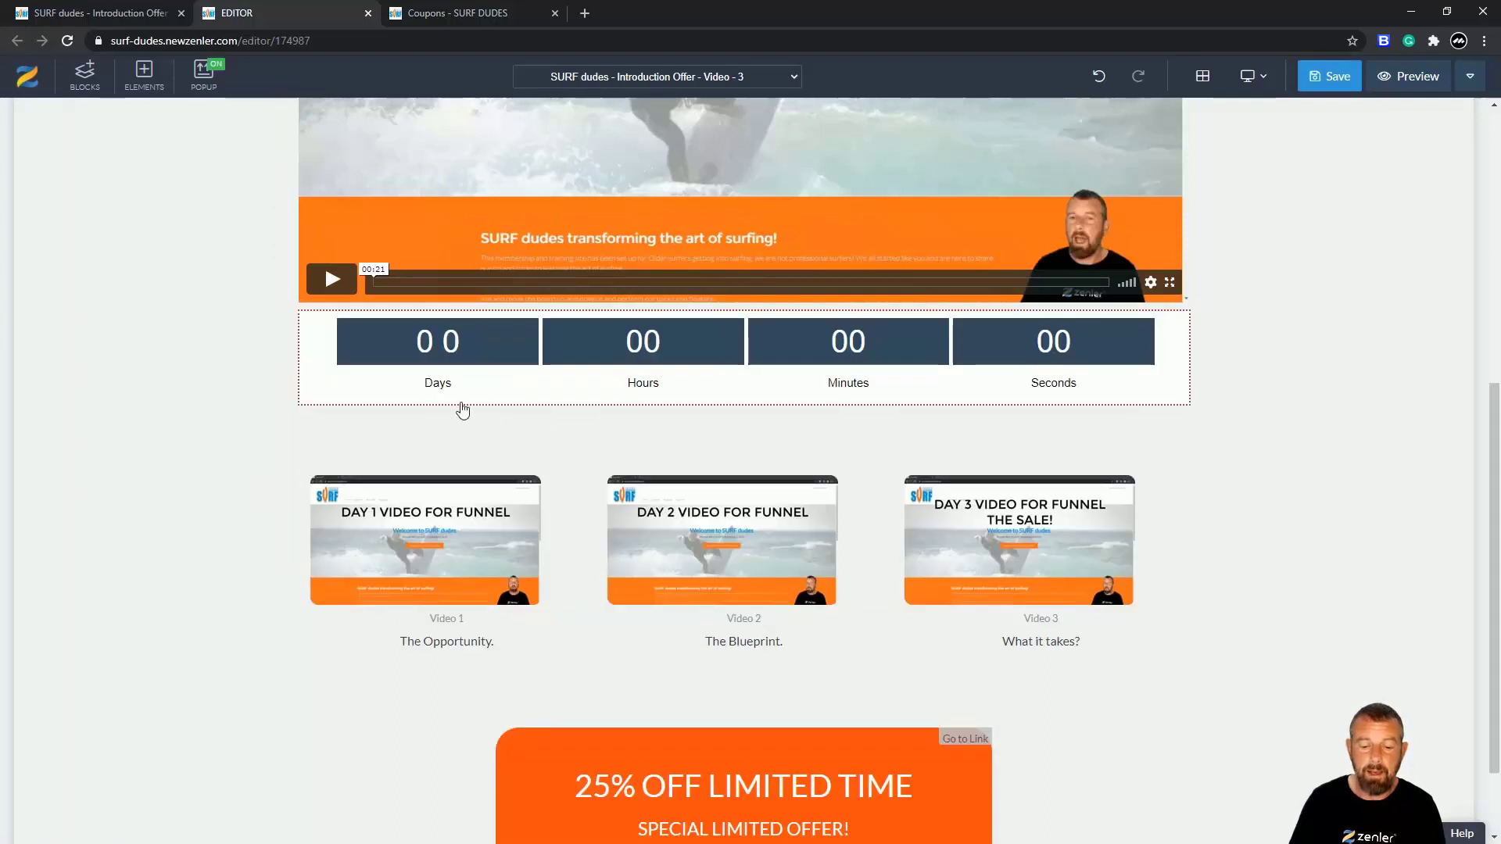
# Insert a Heading 1 element between the main video and the countdown timer.
pyautogui.click(144, 78)
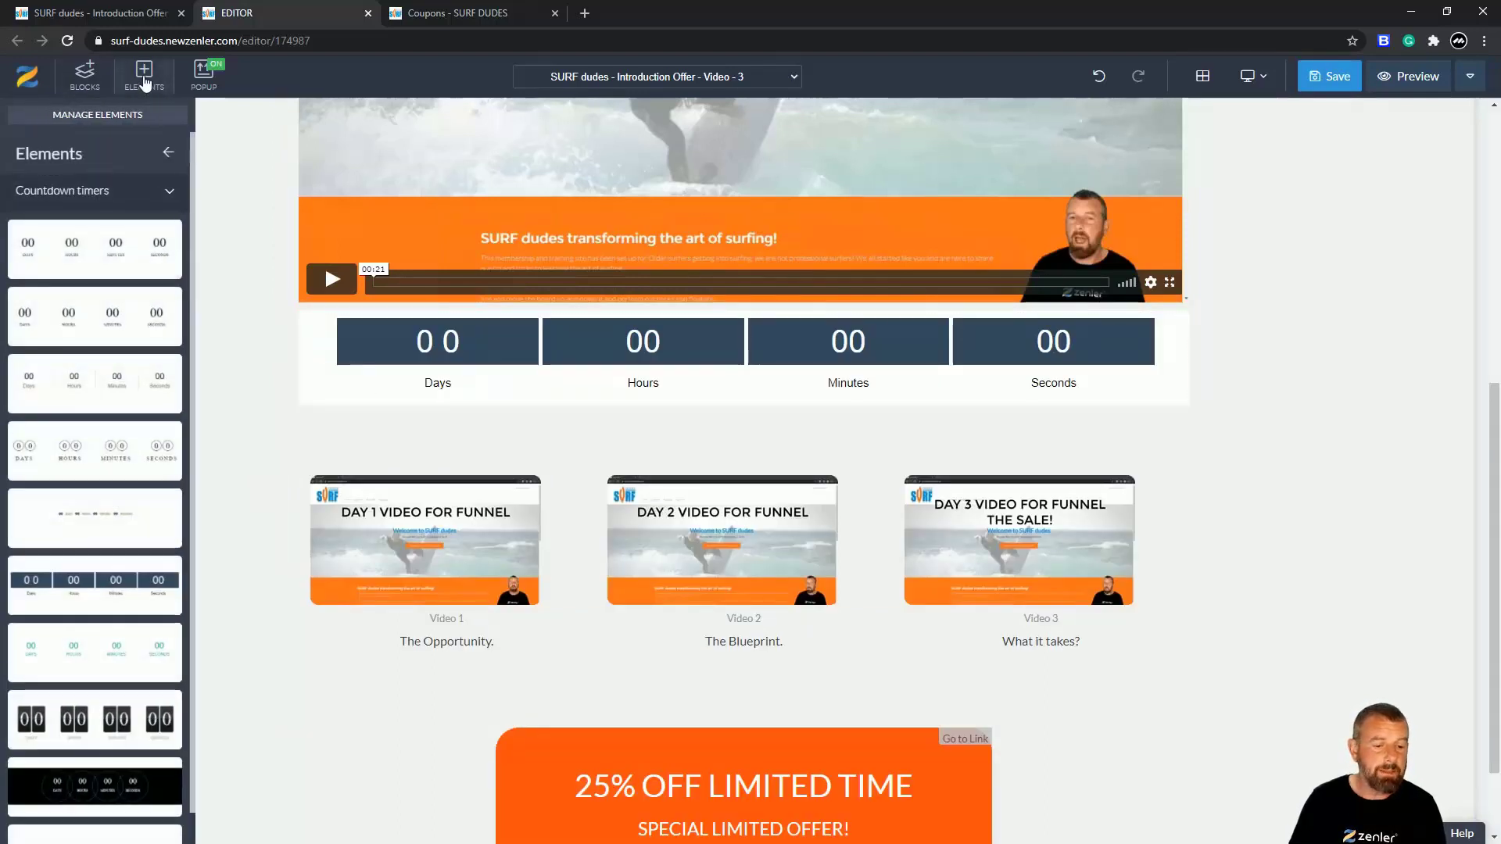
pyautogui.click(172, 192)
pyautogui.click(86, 231)
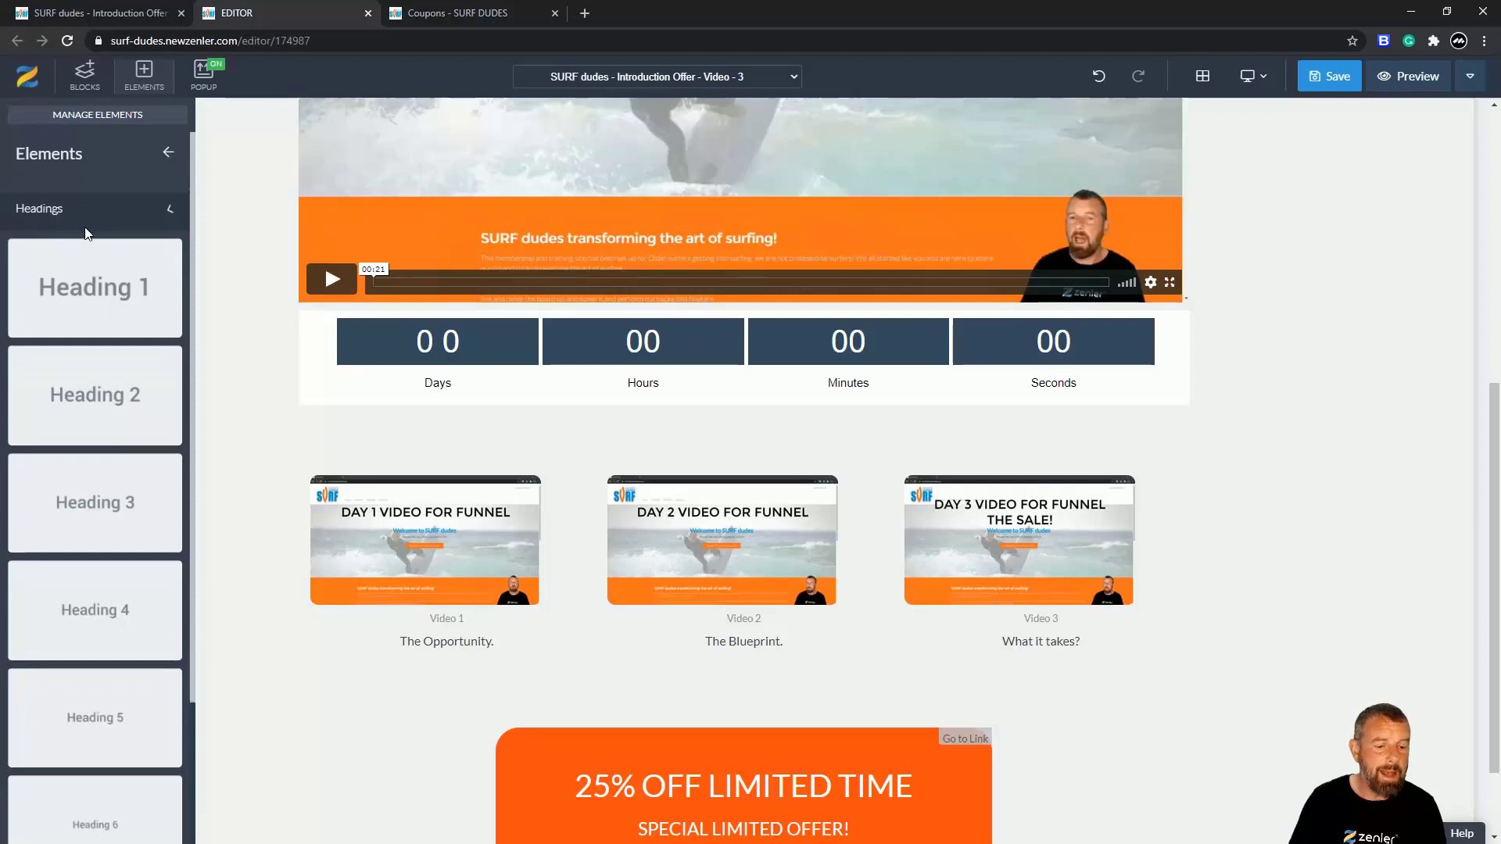
pyautogui.moveTo(81, 275); pyautogui.dragTo(602, 325)
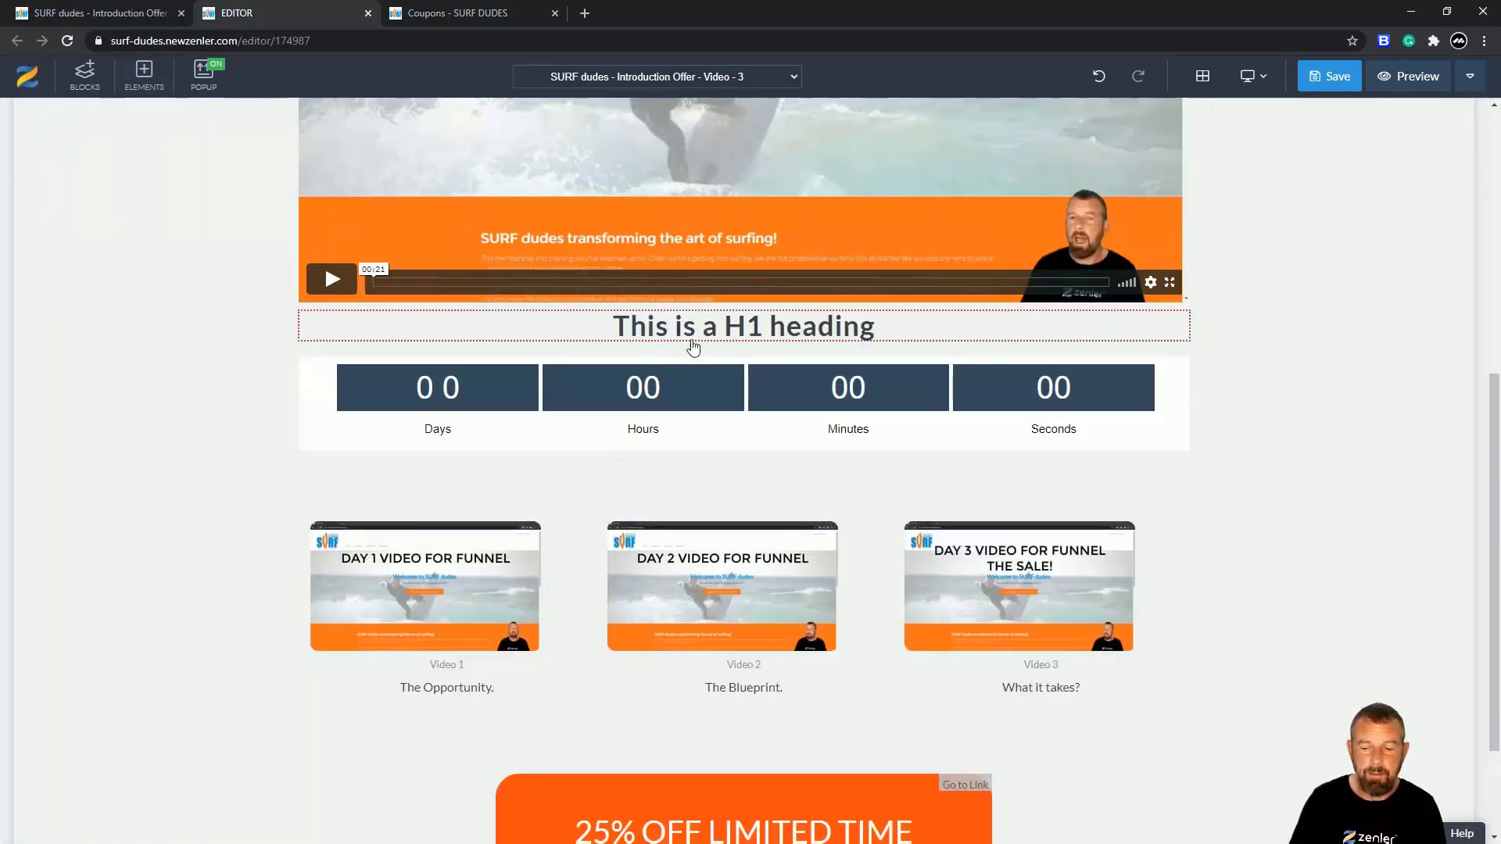
# Replace the new heading's text with "25% OFFER EXPRIES SOON!".
pyautogui.click(877, 328)
pyautogui.moveTo(877, 328); pyautogui.dragTo(574, 330)
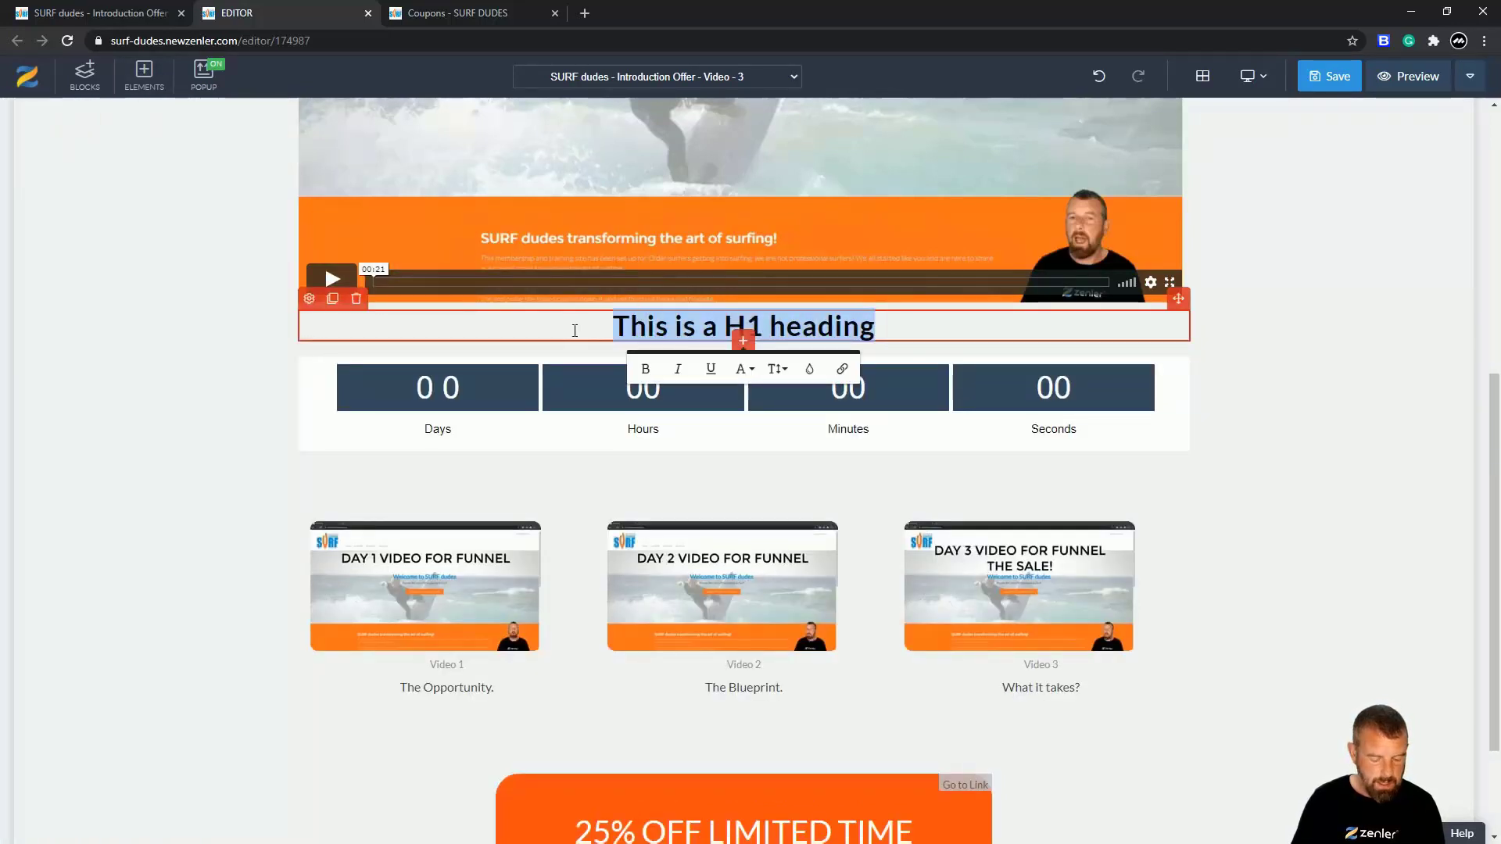
pyautogui.write('25% ')
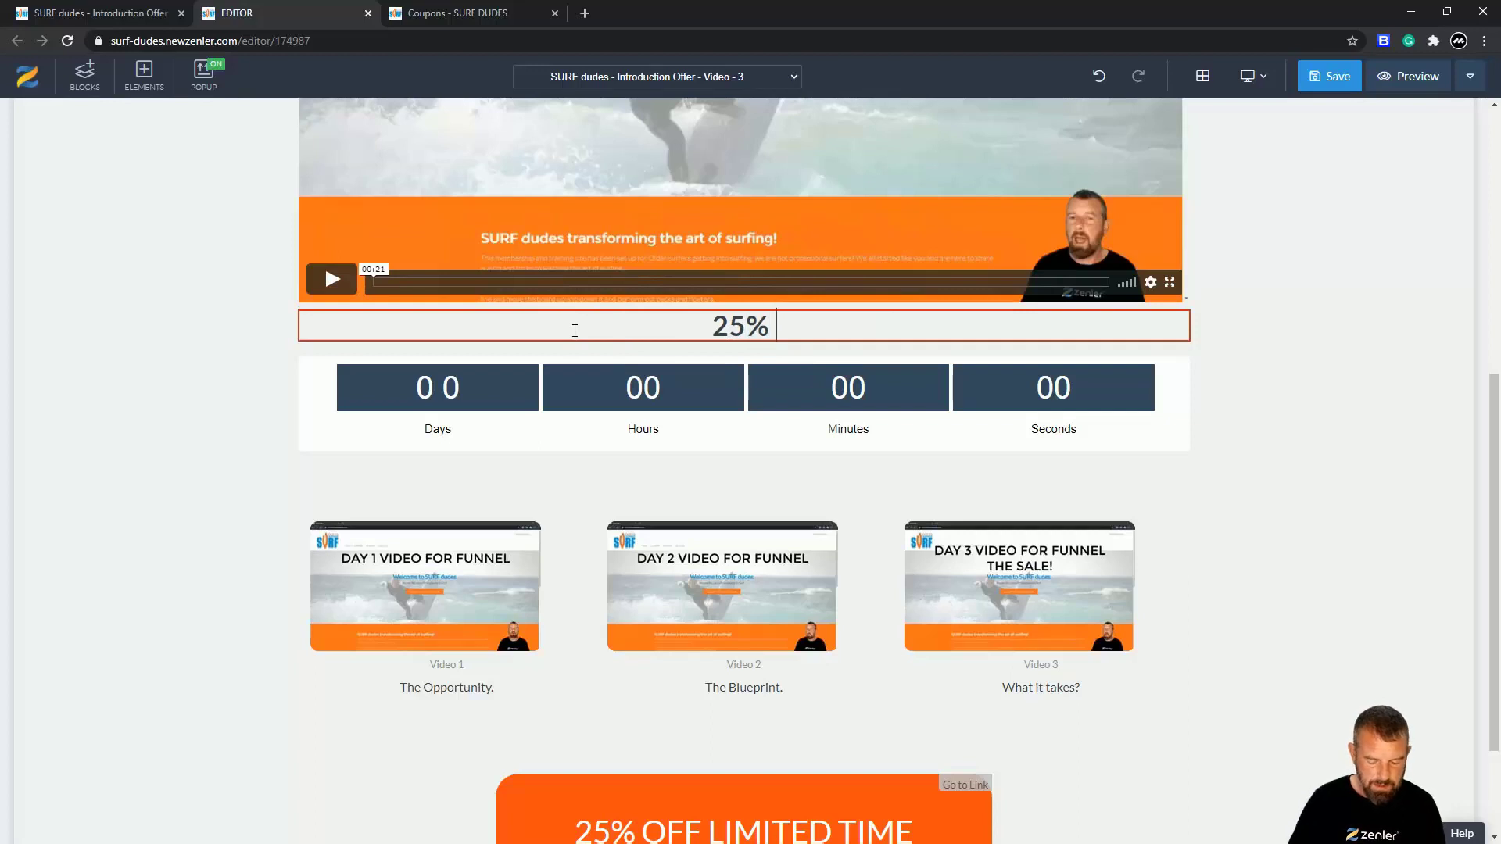
pyautogui.write('OFFER ')
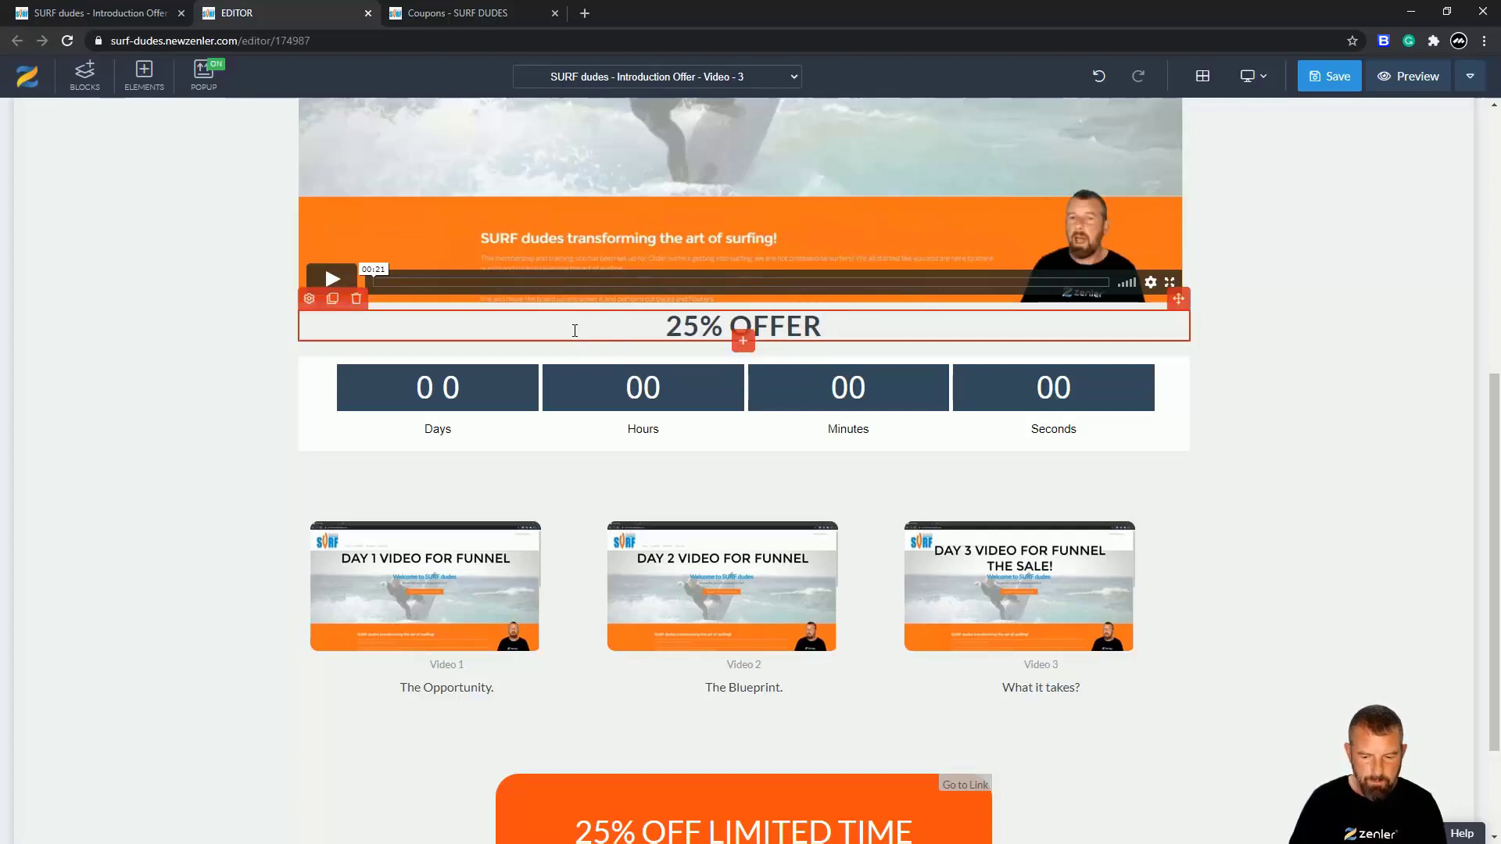
pyautogui.write('EXPRIES')
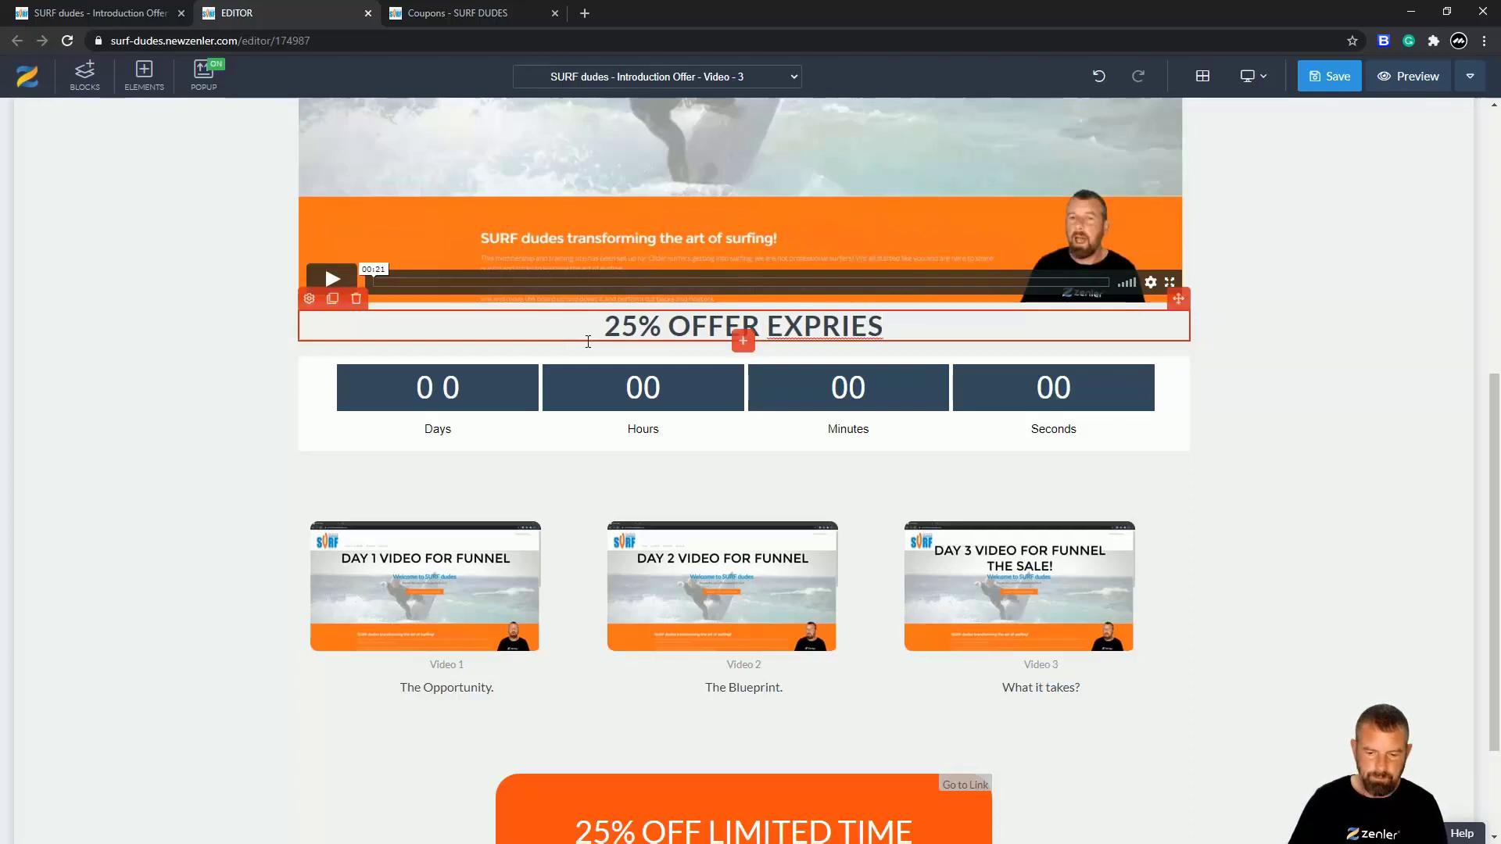
pyautogui.write(' S')
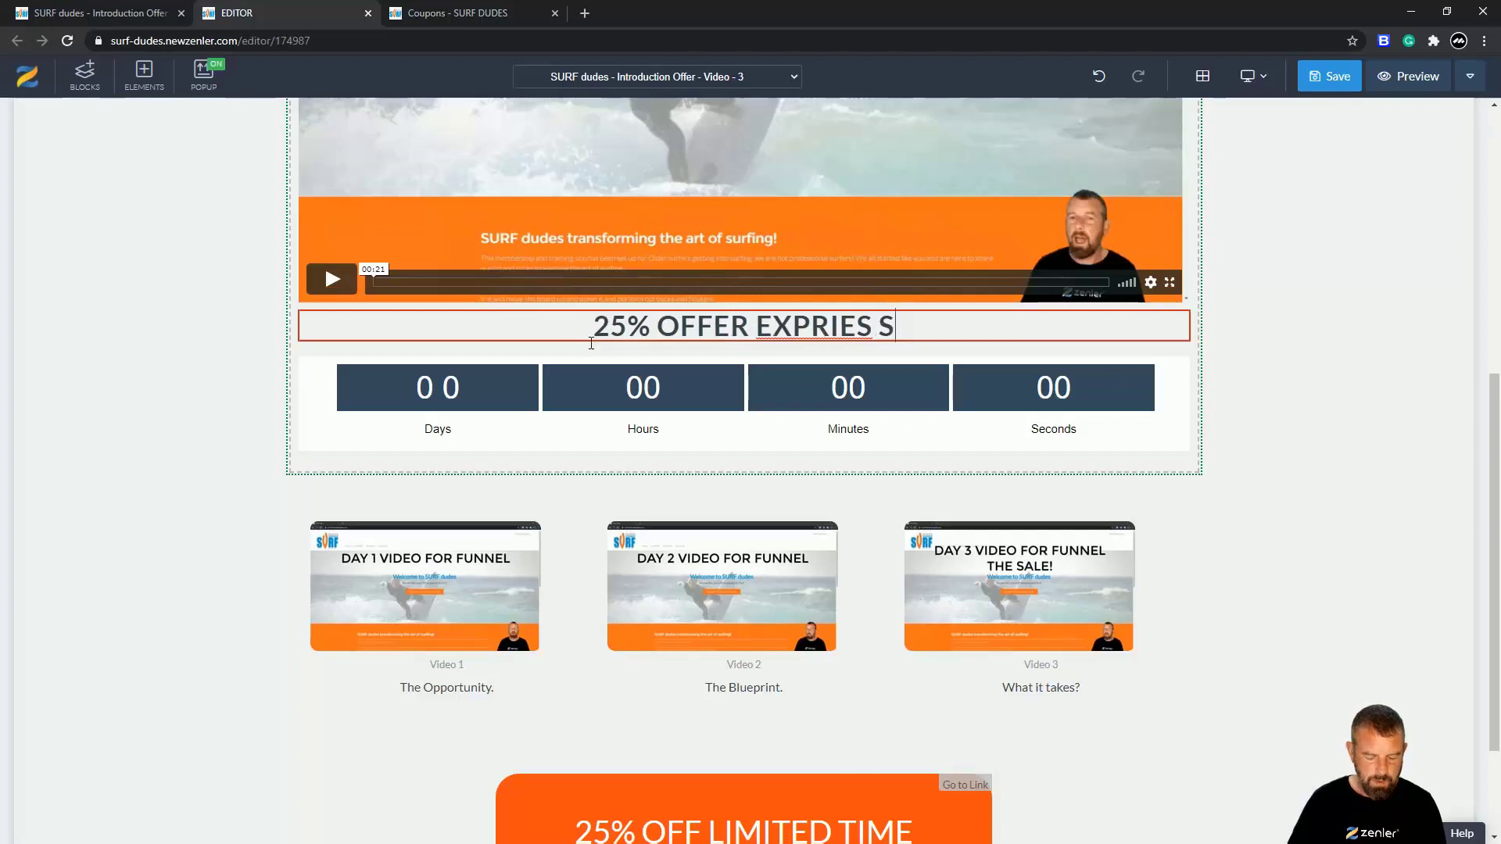
pyautogui.write('OON!')
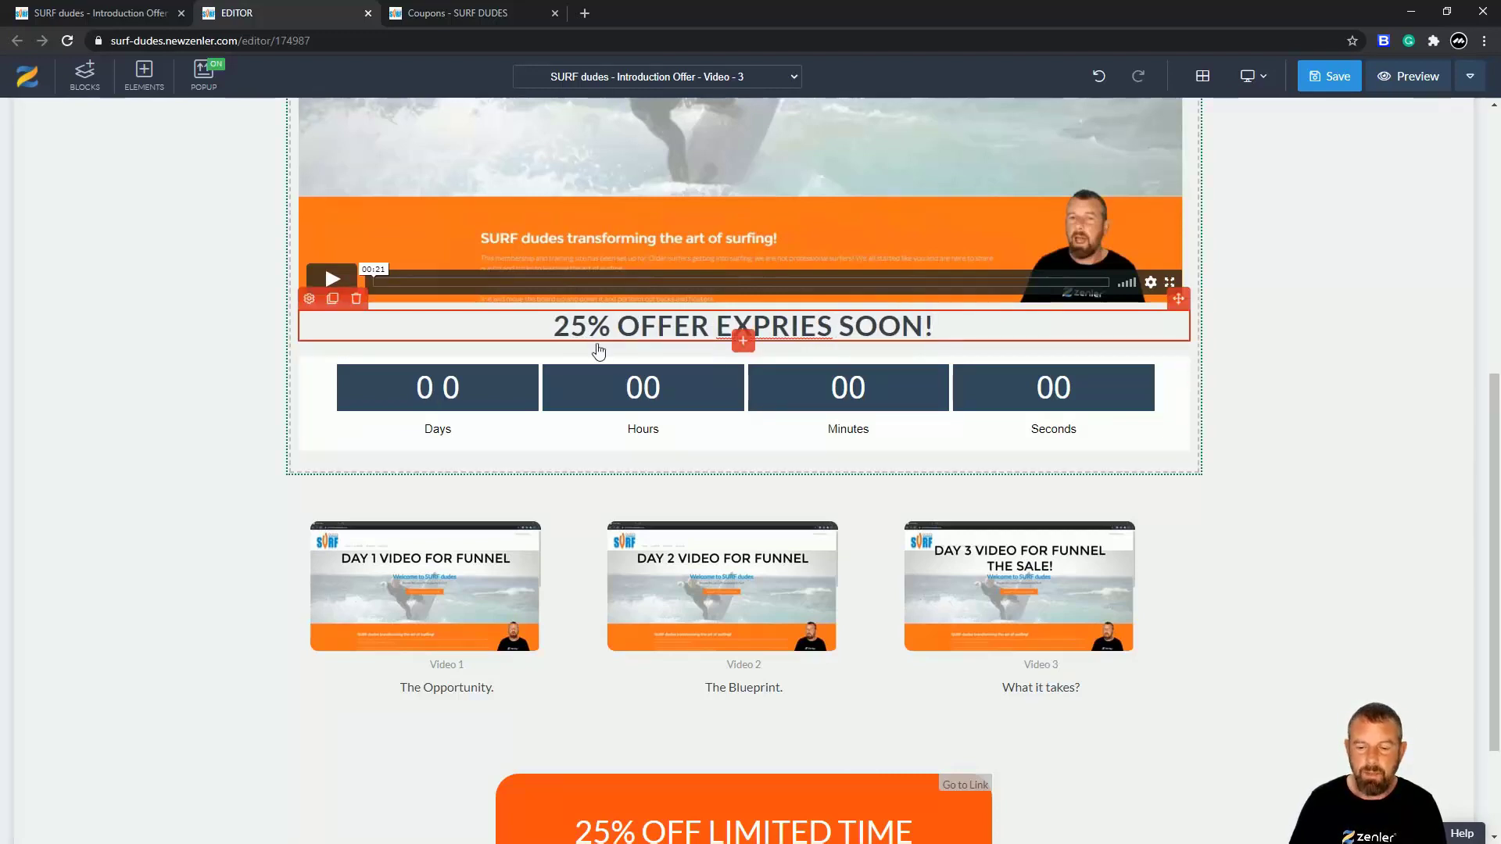
# Duplicate the orange "25% OFF LIMITED TIME" offer button below the videos.
pyautogui.click(563, 789)
pyautogui.click(530, 763)
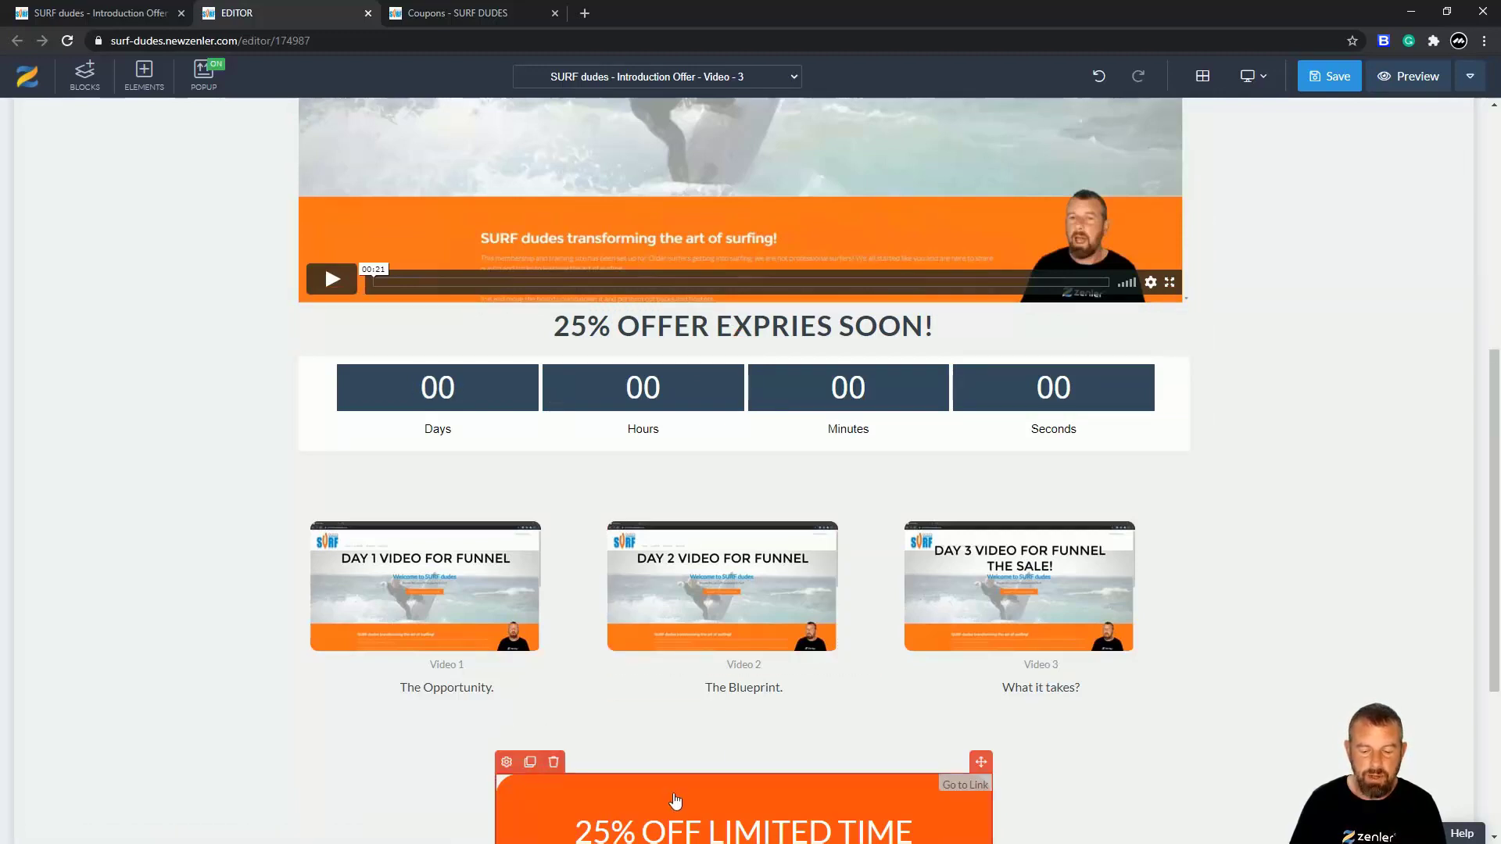
# Try to move the upper copy of the offer button directly beneath the countdown timer.
pyautogui.scroll(-4, 713, 661)
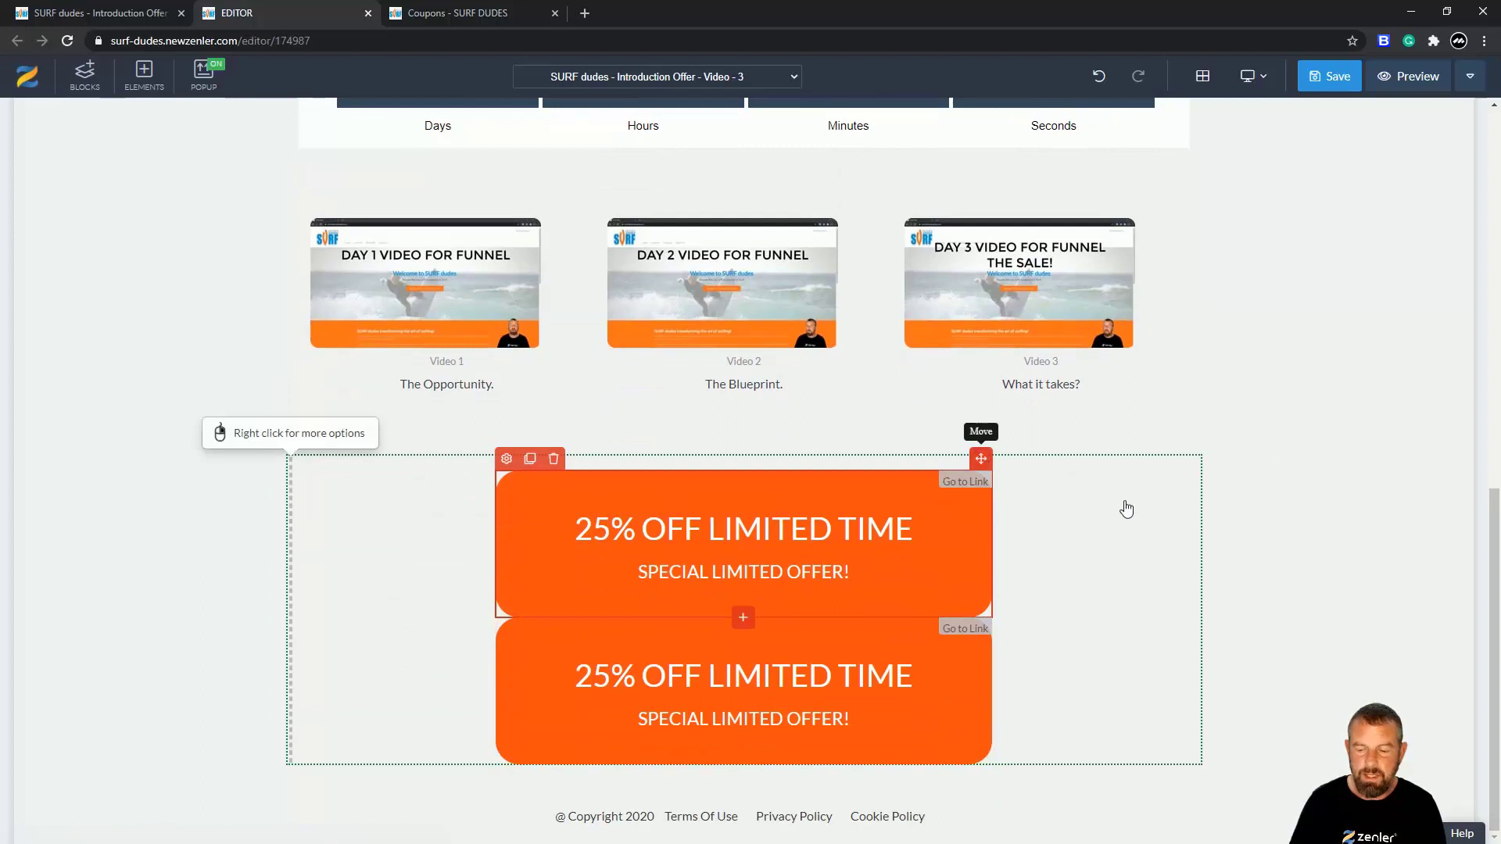
pyautogui.scroll(2, 1125, 506)
pyautogui.moveTo(981, 622); pyautogui.dragTo(910, 317)
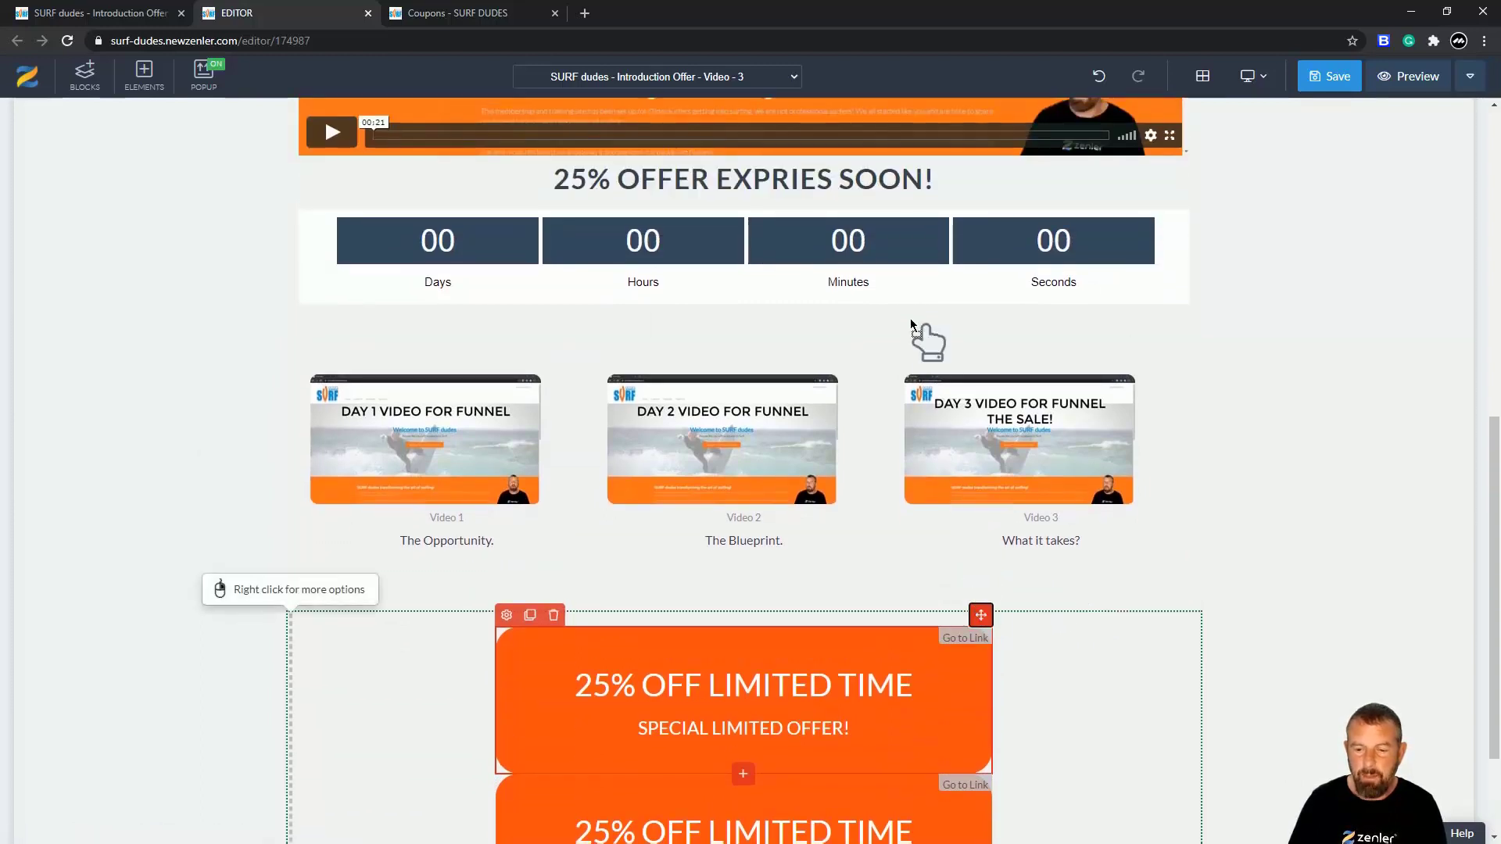
pyautogui.moveTo(735, 278); pyautogui.dragTo(982, 617)
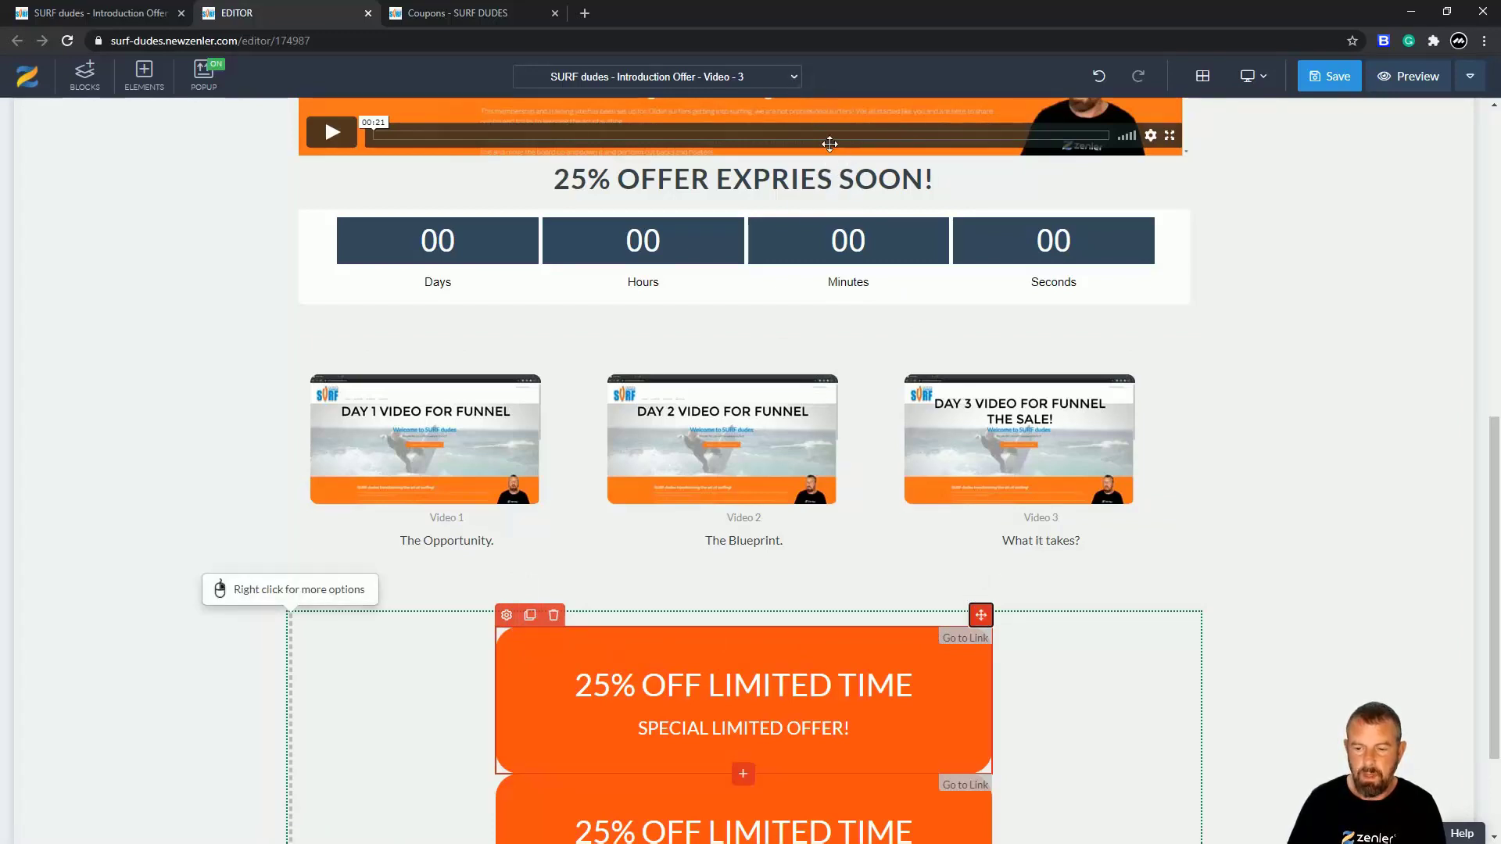
pyautogui.scroll(3, 1302, 406)
pyautogui.scroll(-3, 1286, 477)
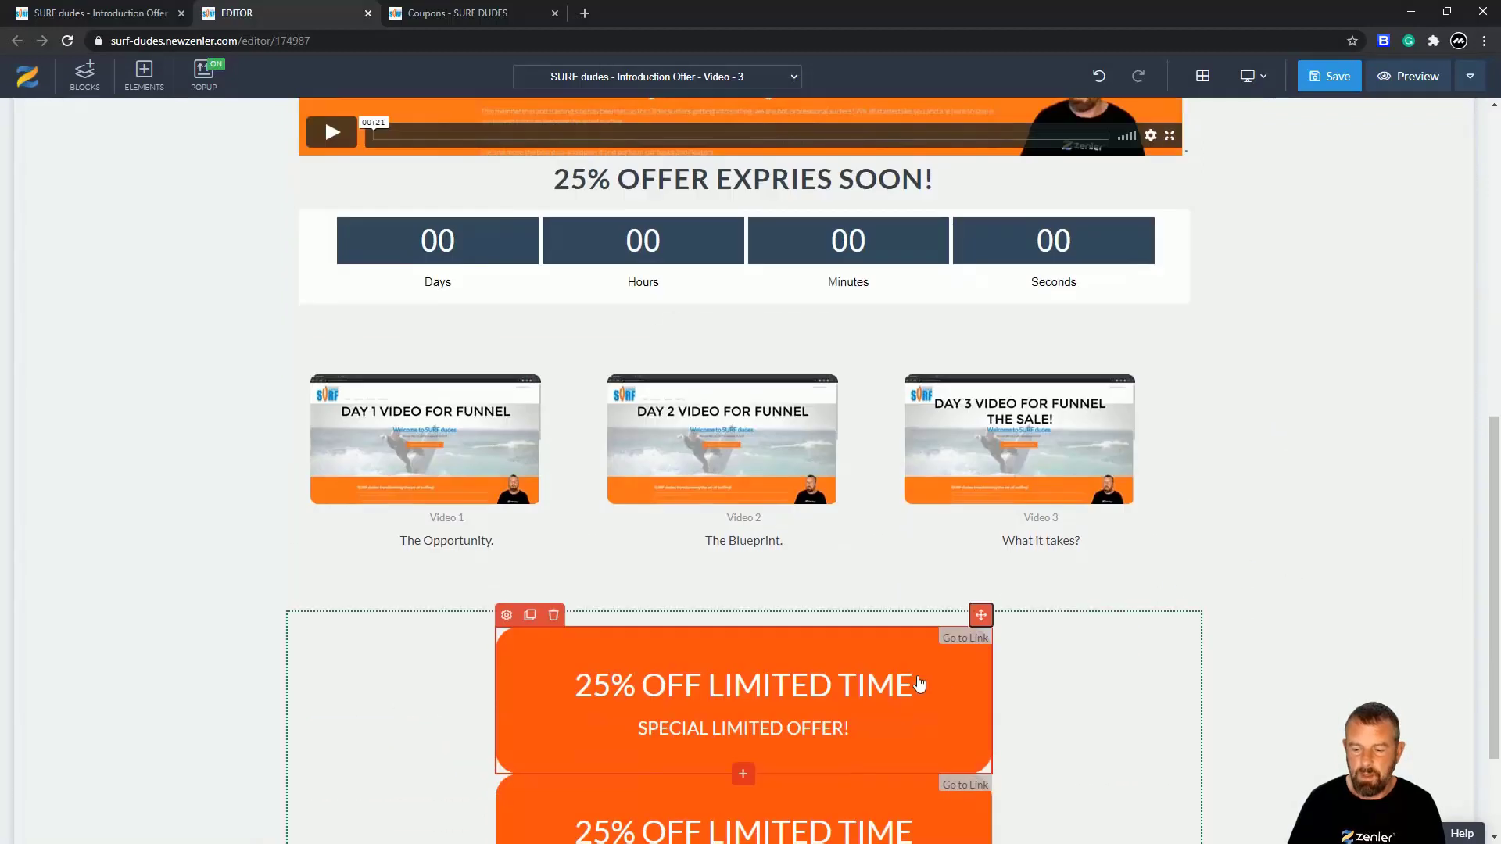
# Delete the upper copy of the orange "25% OFF LIMITED TIME" offer button.
pyautogui.click(554, 615)
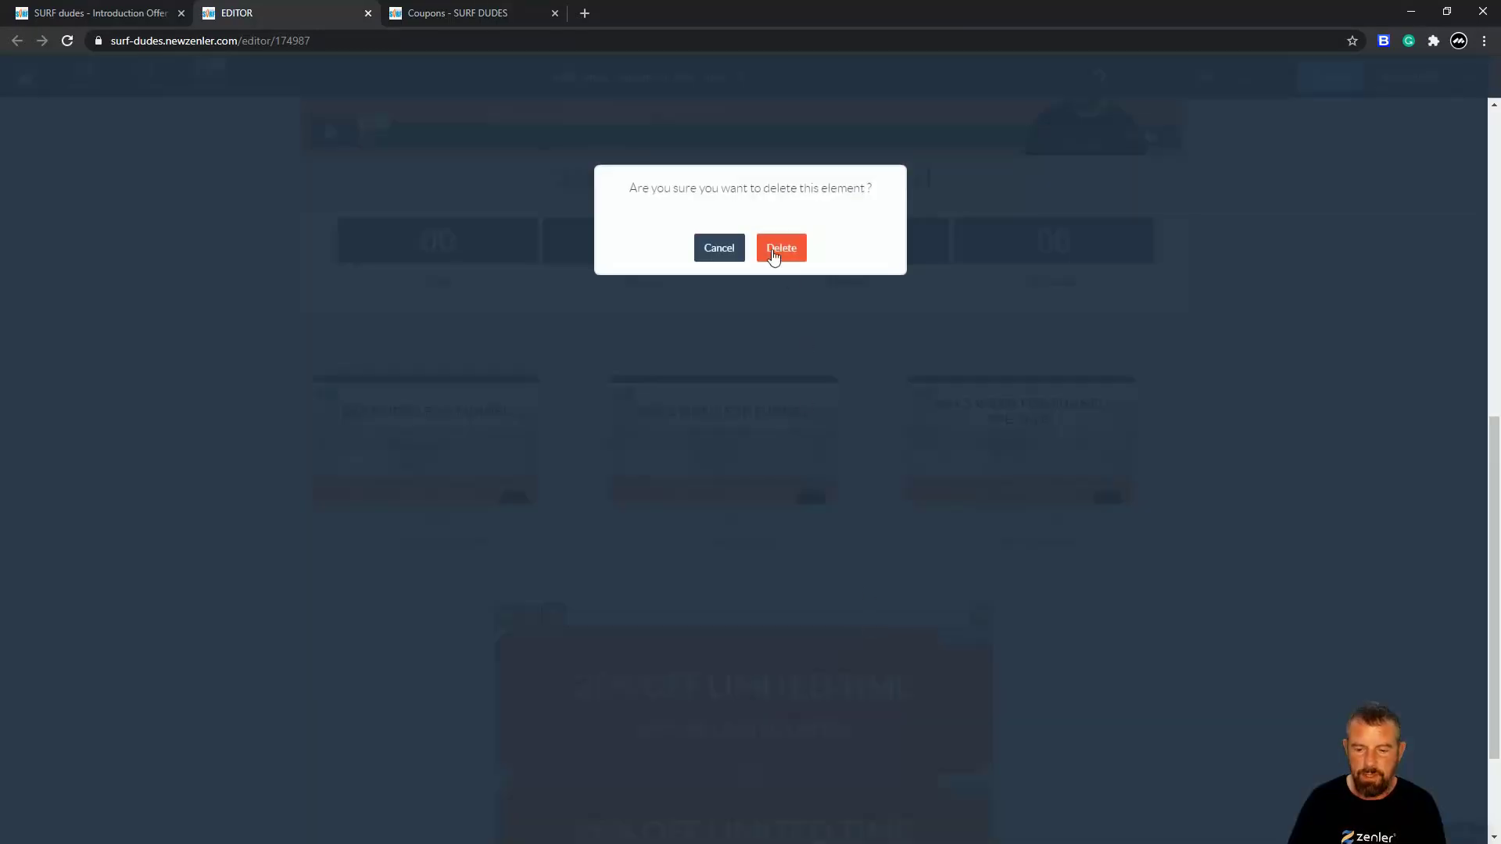
pyautogui.click(781, 248)
pyautogui.scroll(3, 1304, 464)
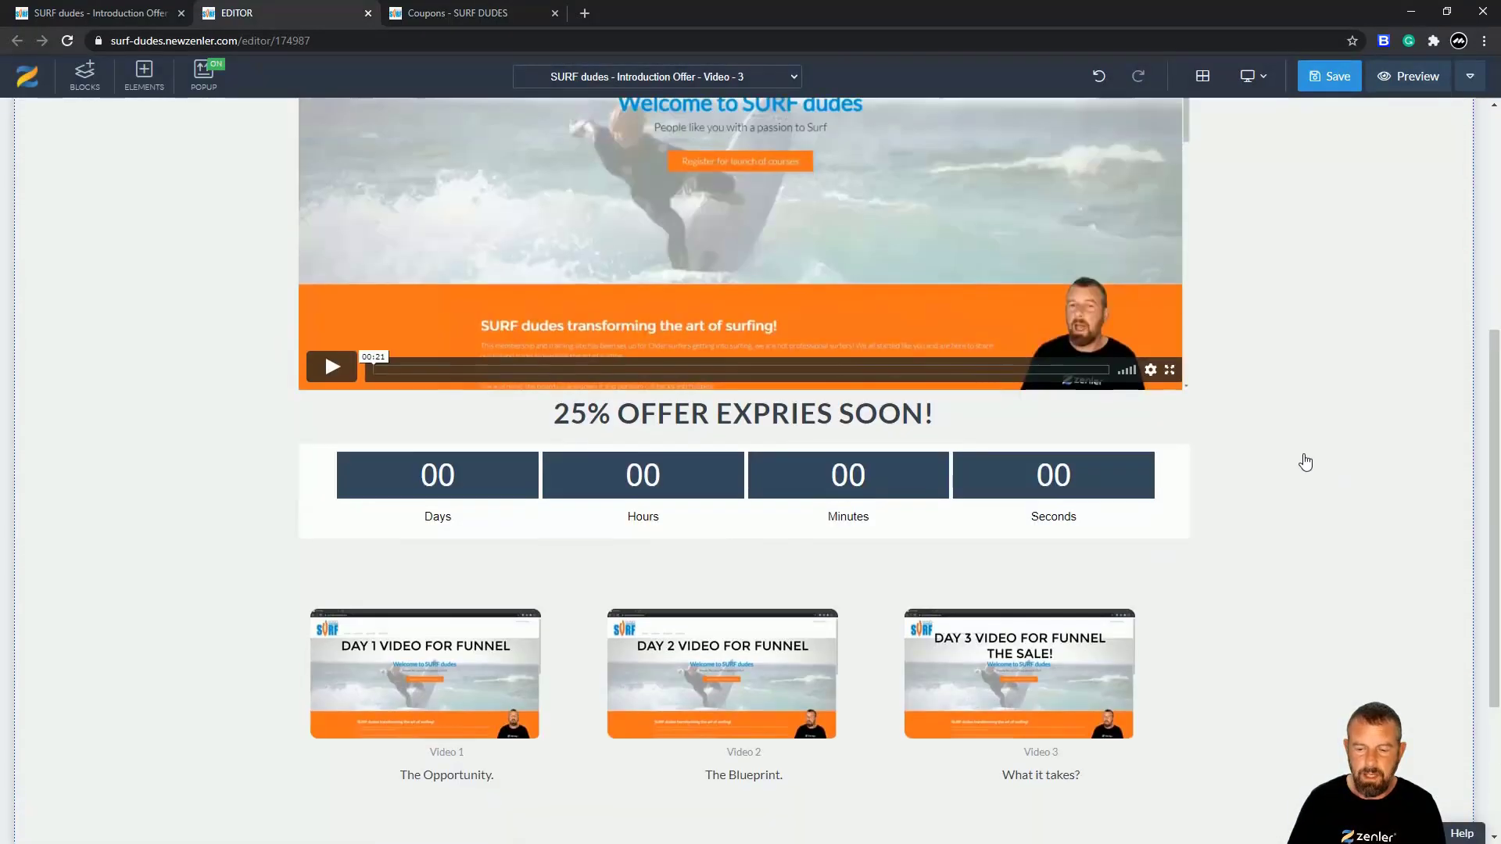
pyautogui.moveTo(335, 512)
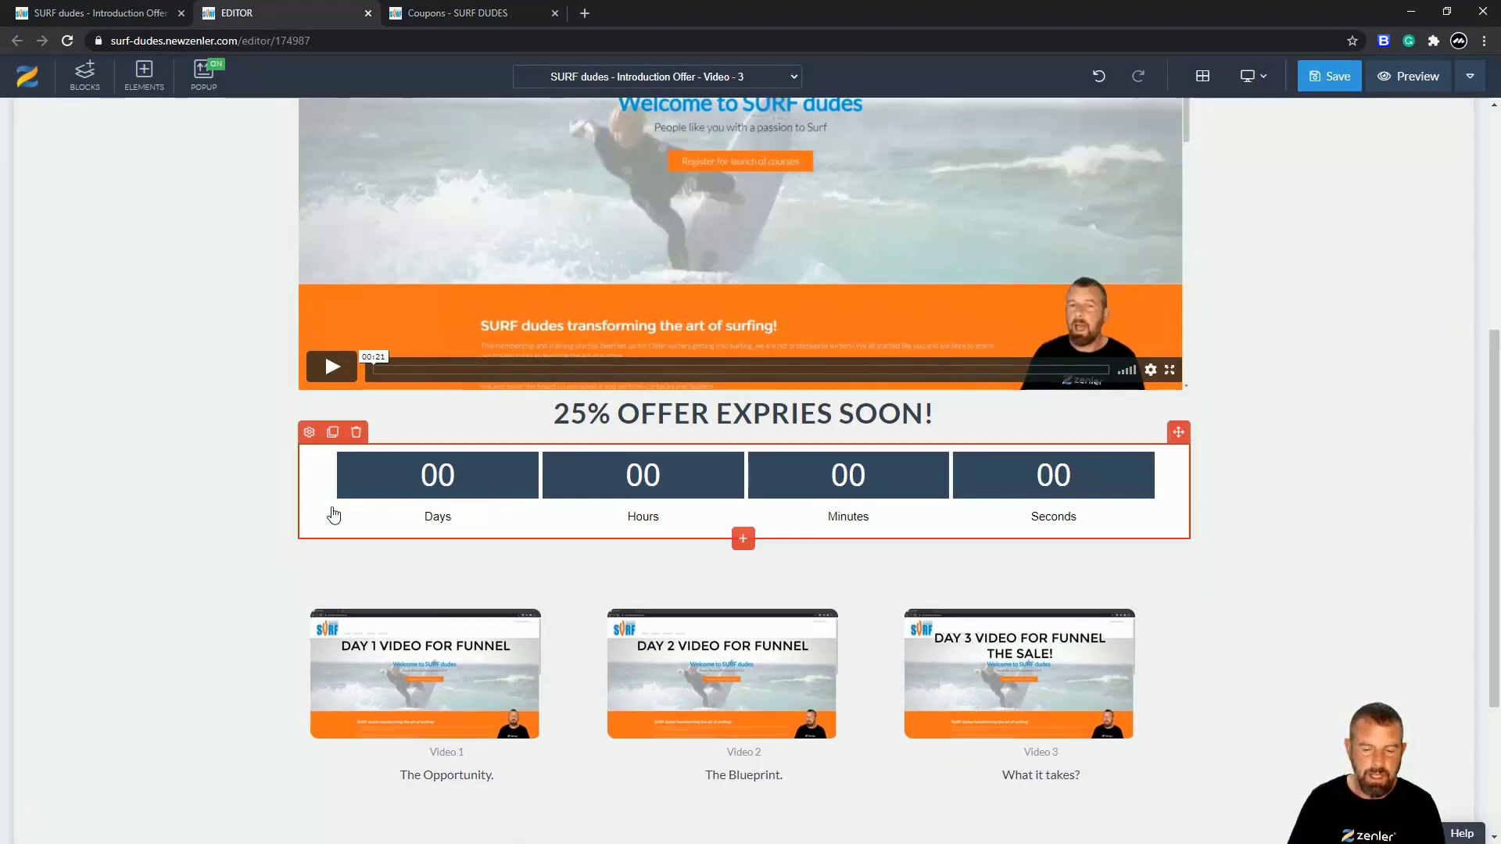
pyautogui.click(309, 432)
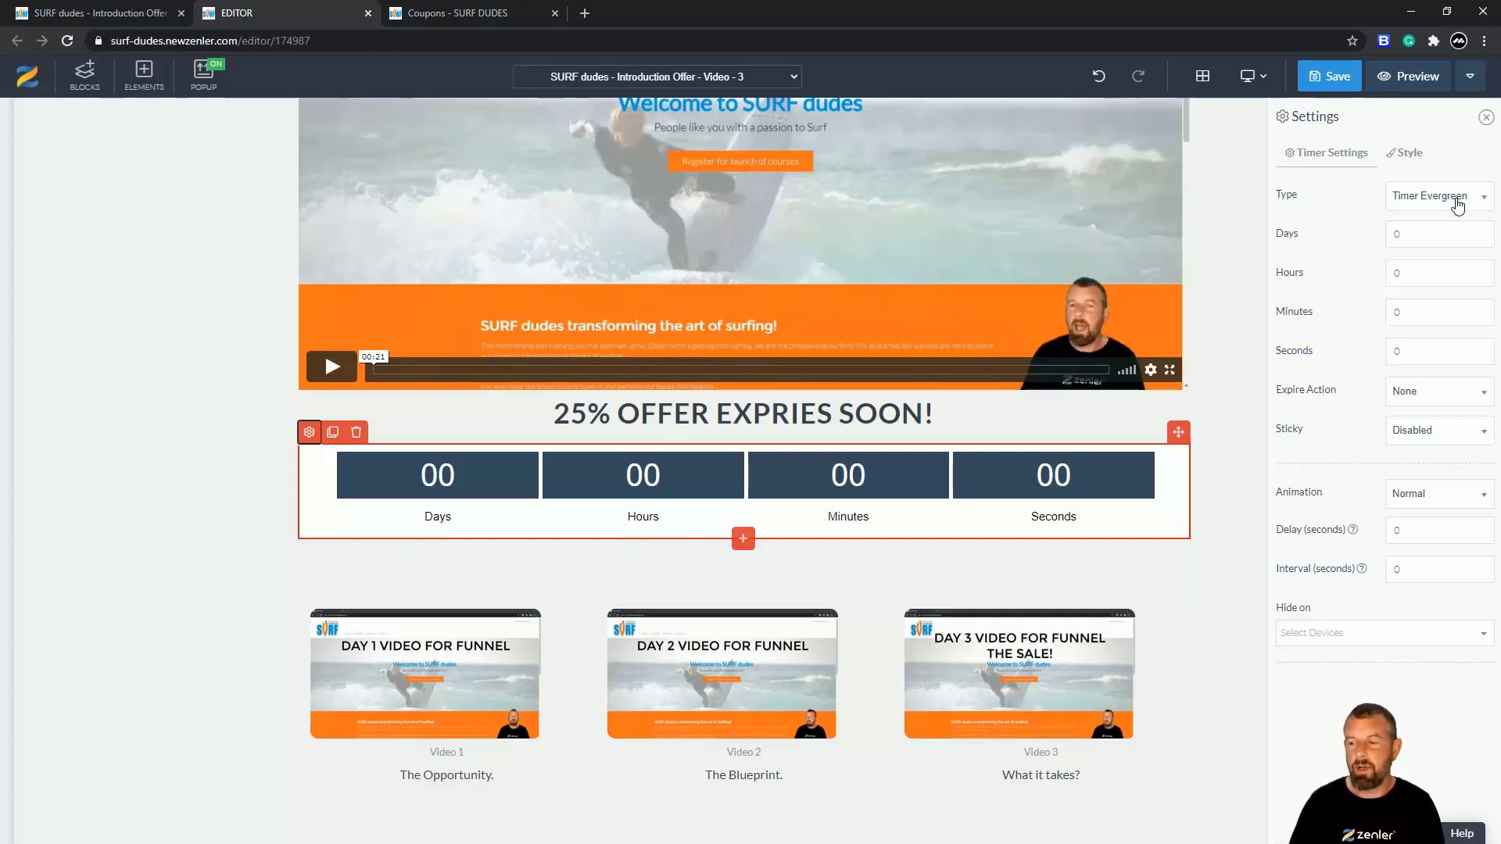
pyautogui.click(1484, 201)
pyautogui.click(1415, 255)
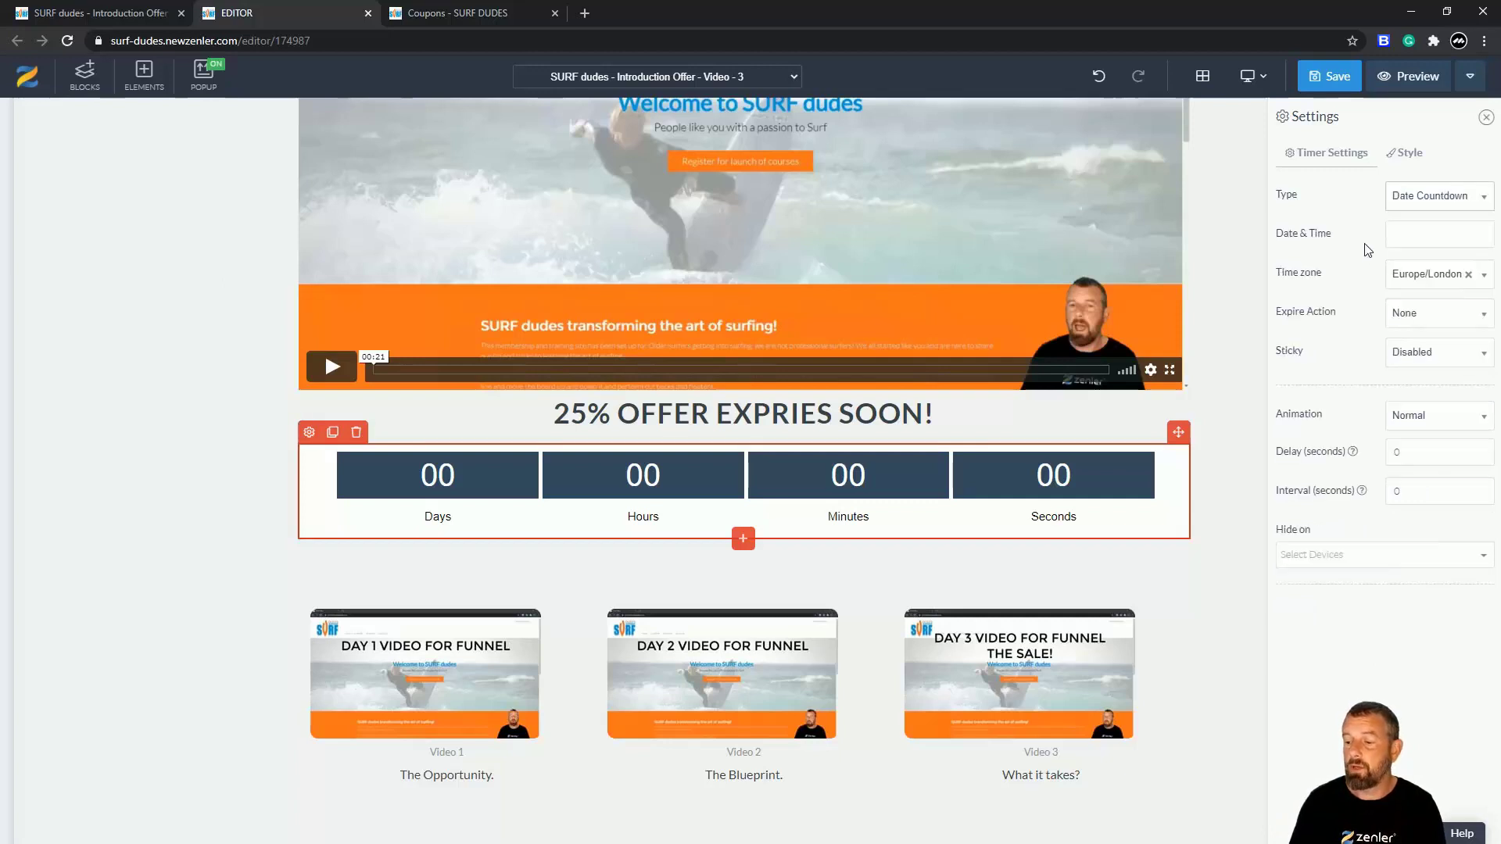
pyautogui.click(1431, 235)
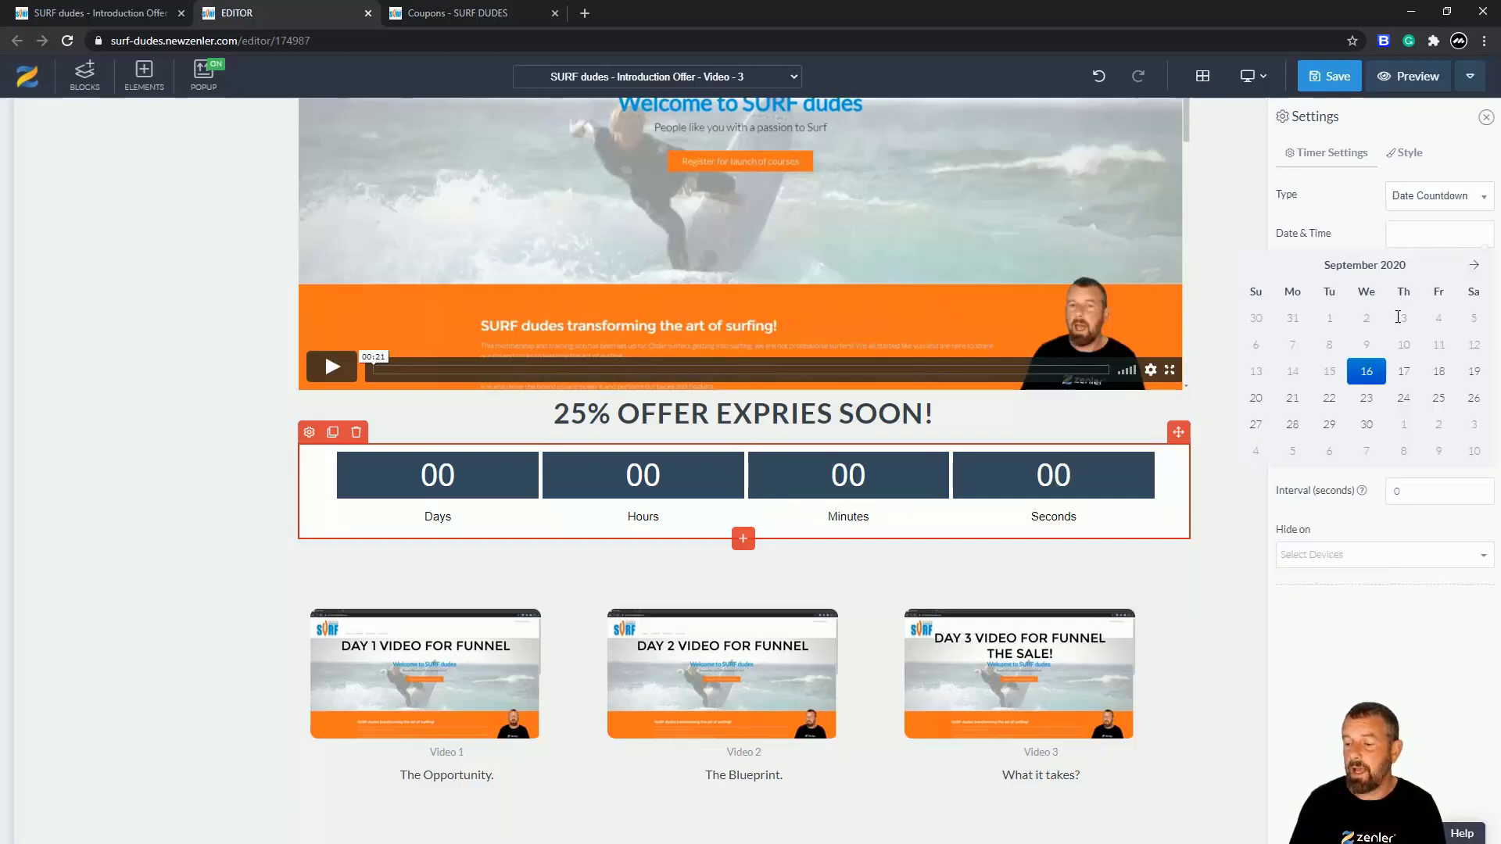
pyautogui.click(1256, 401)
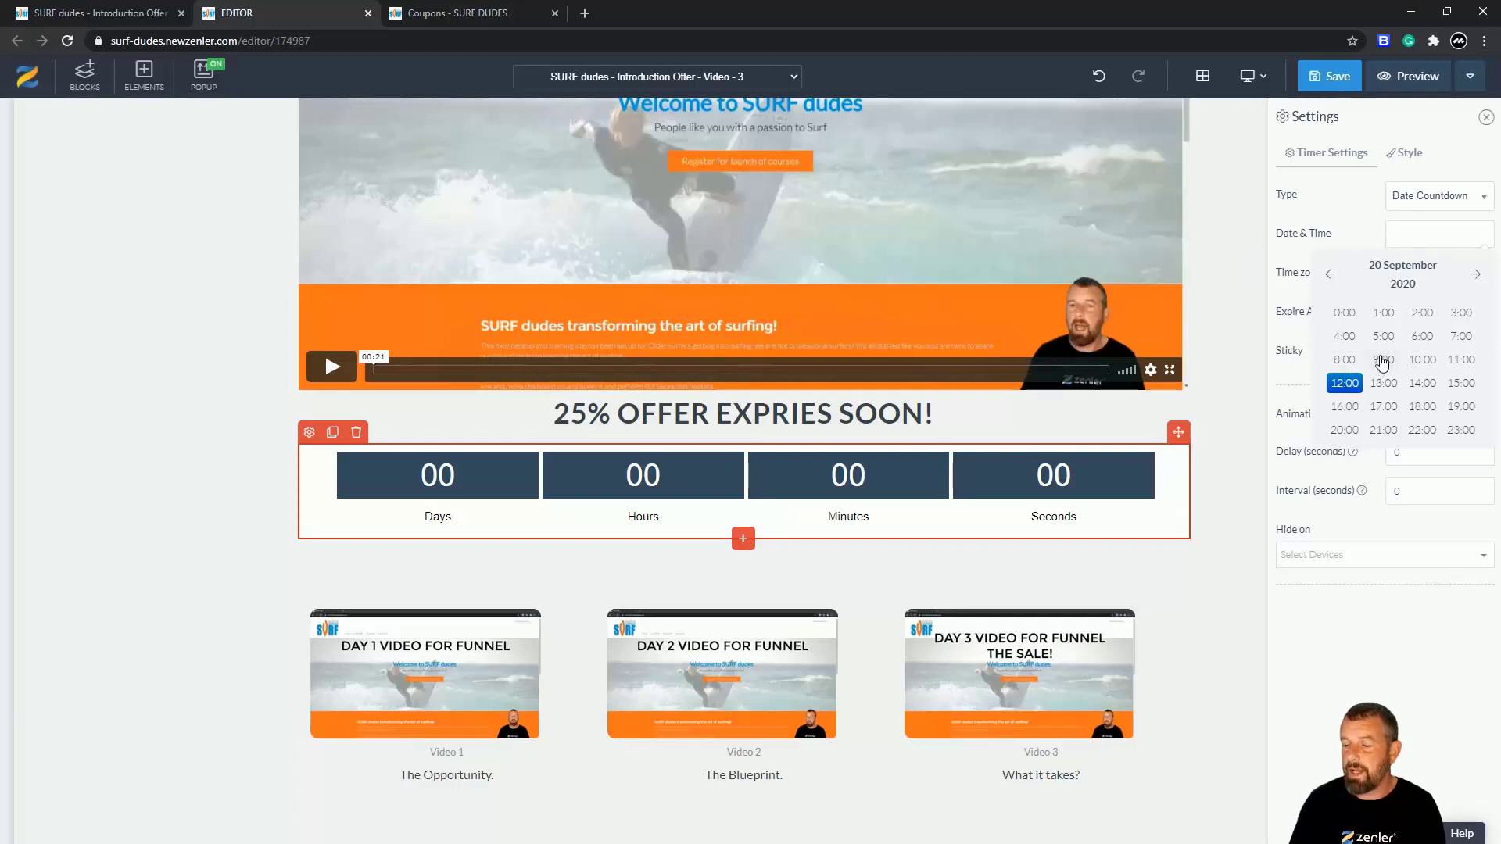
pyautogui.click(1461, 430)
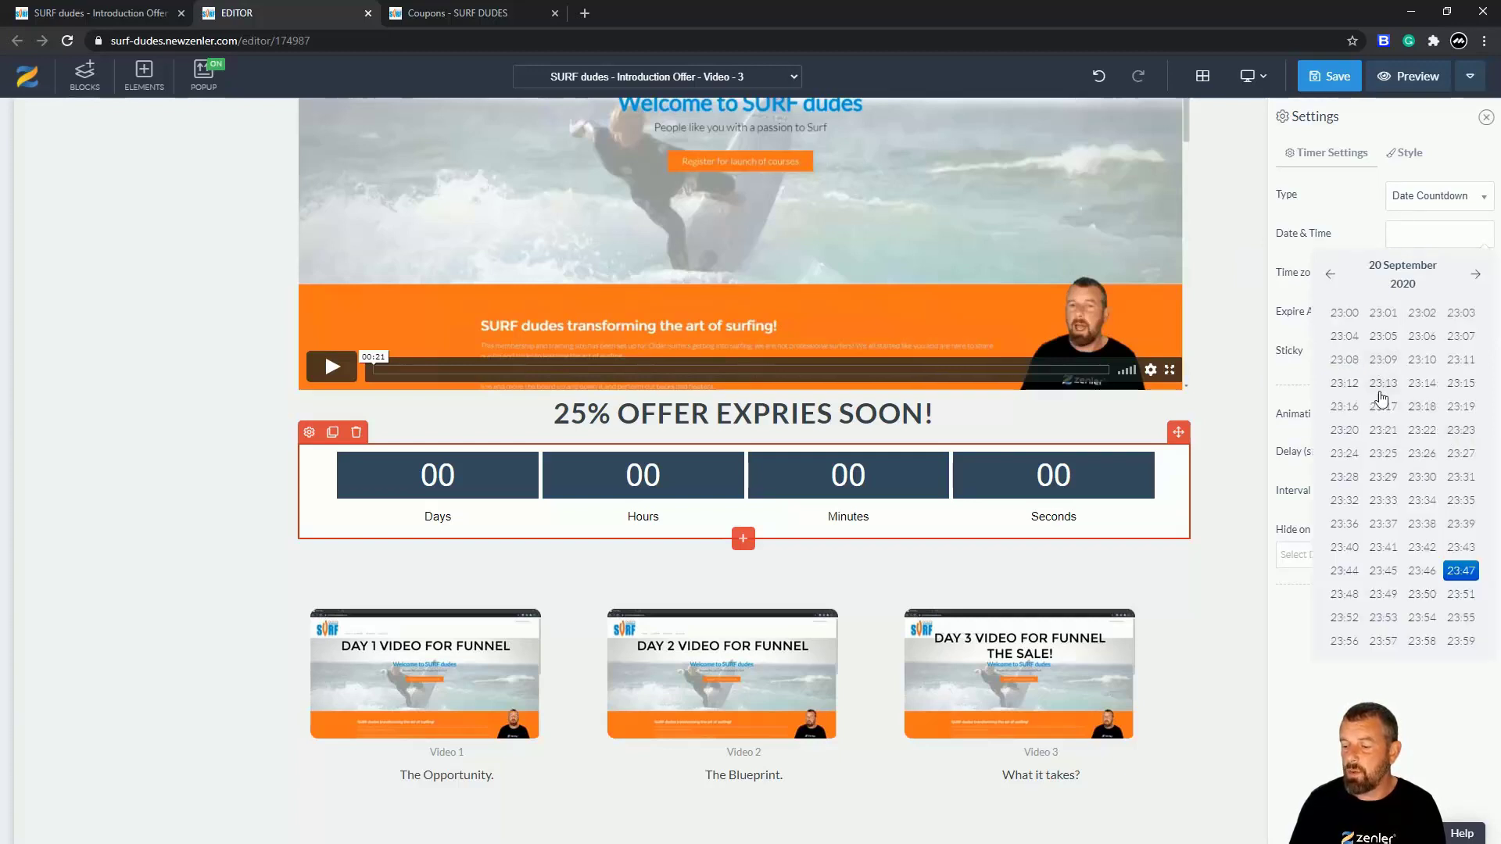
pyautogui.click(1460, 637)
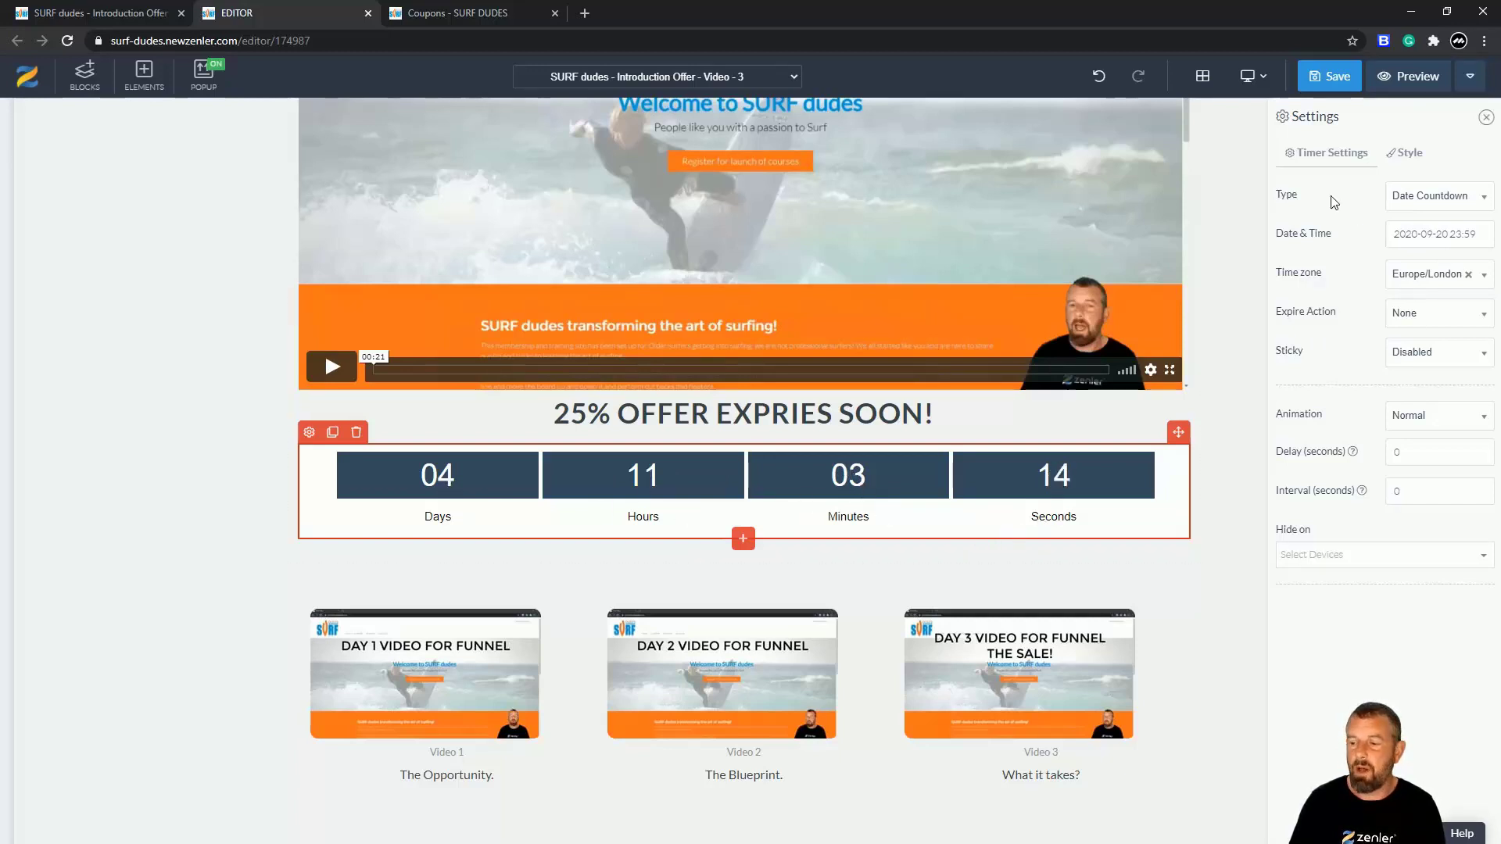
# Recolour the countdown timer's digit background to the orange-red that matches the offer button.
pyautogui.click(1406, 154)
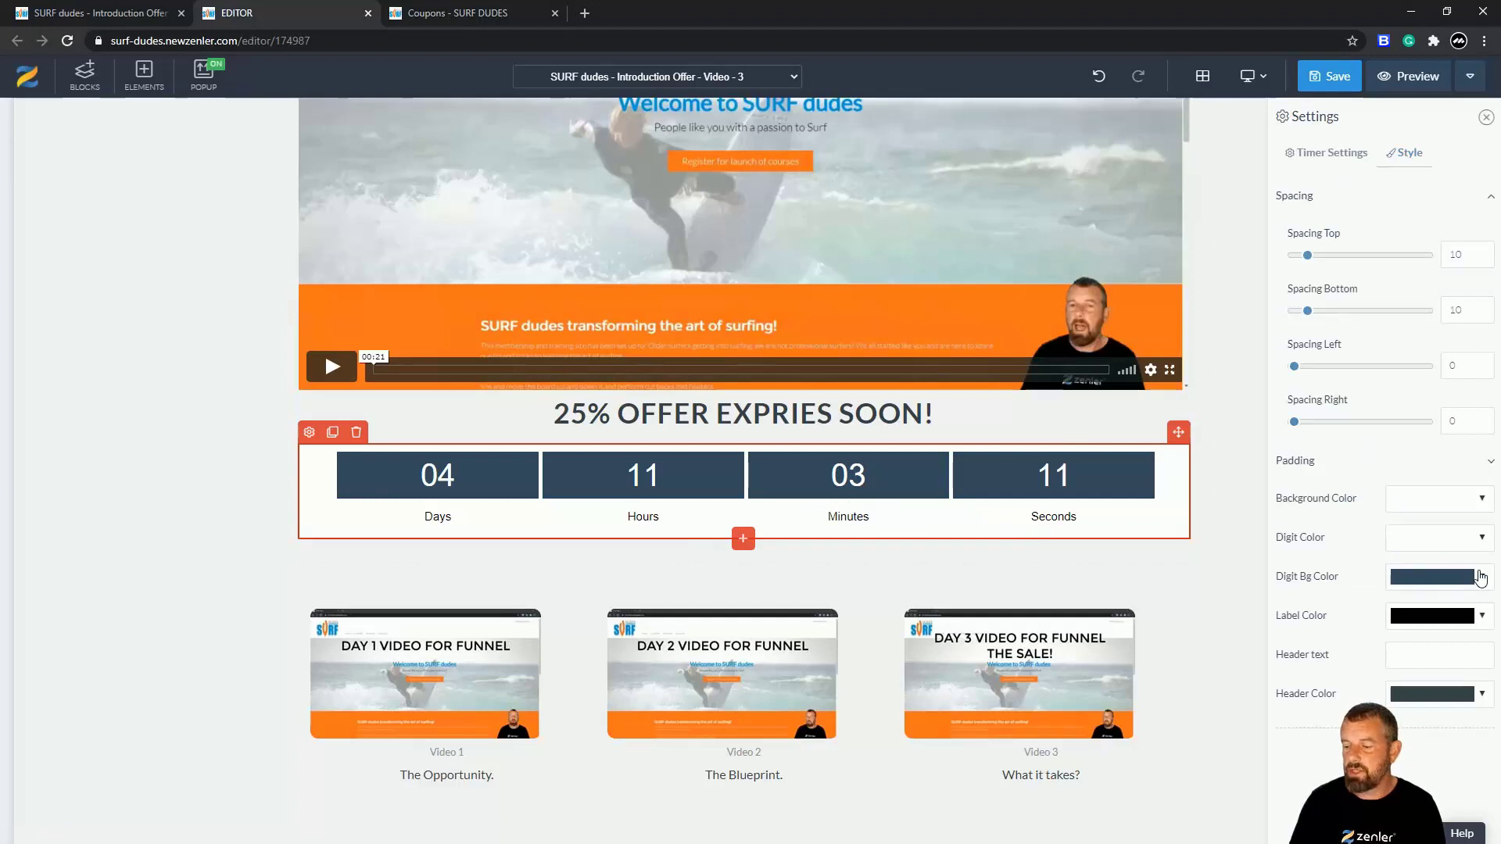
pyautogui.click(1480, 577)
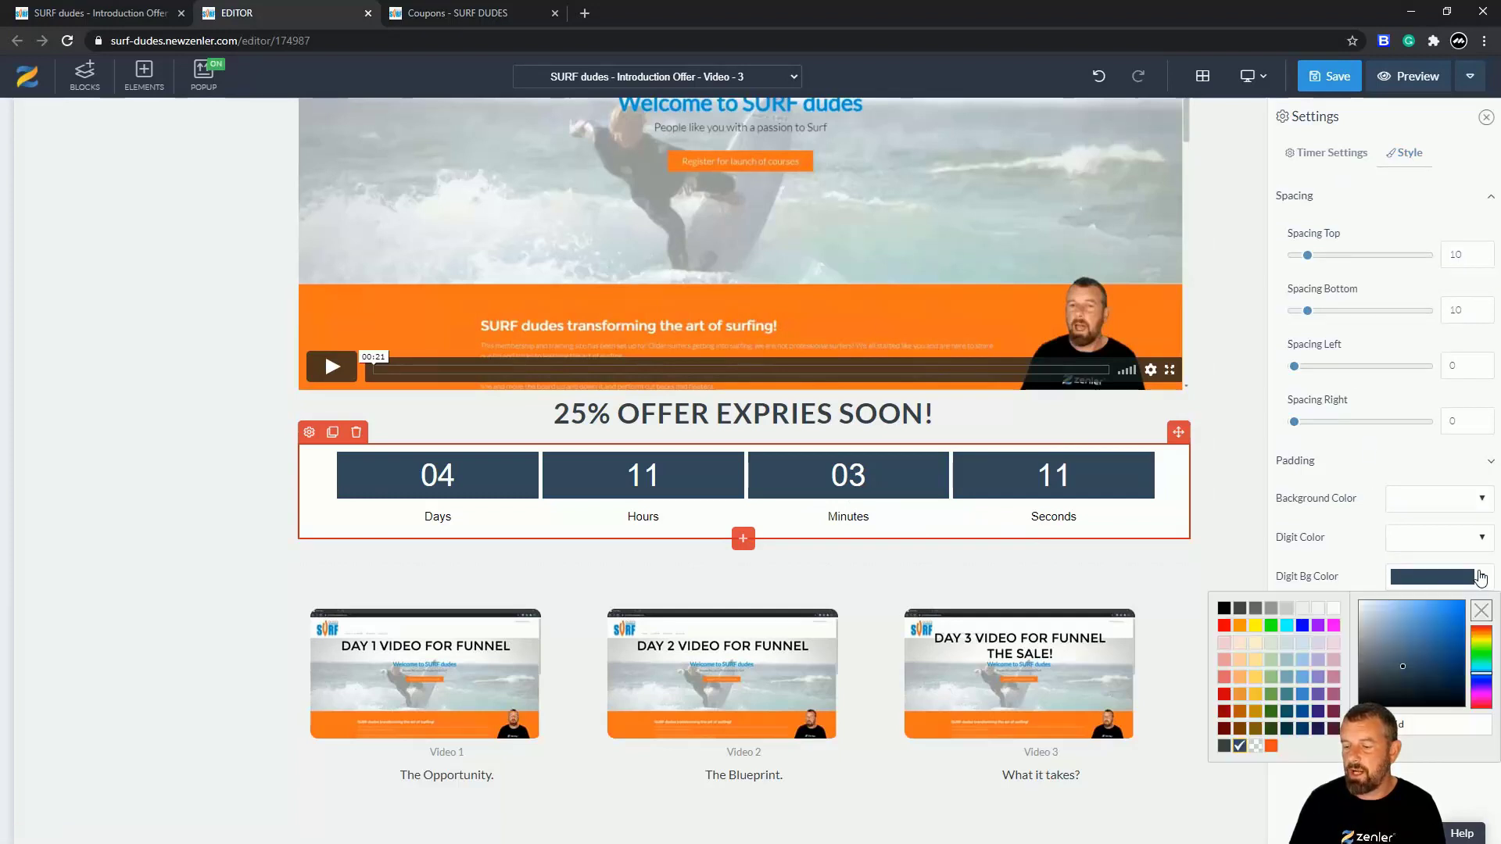
pyautogui.click(1240, 626)
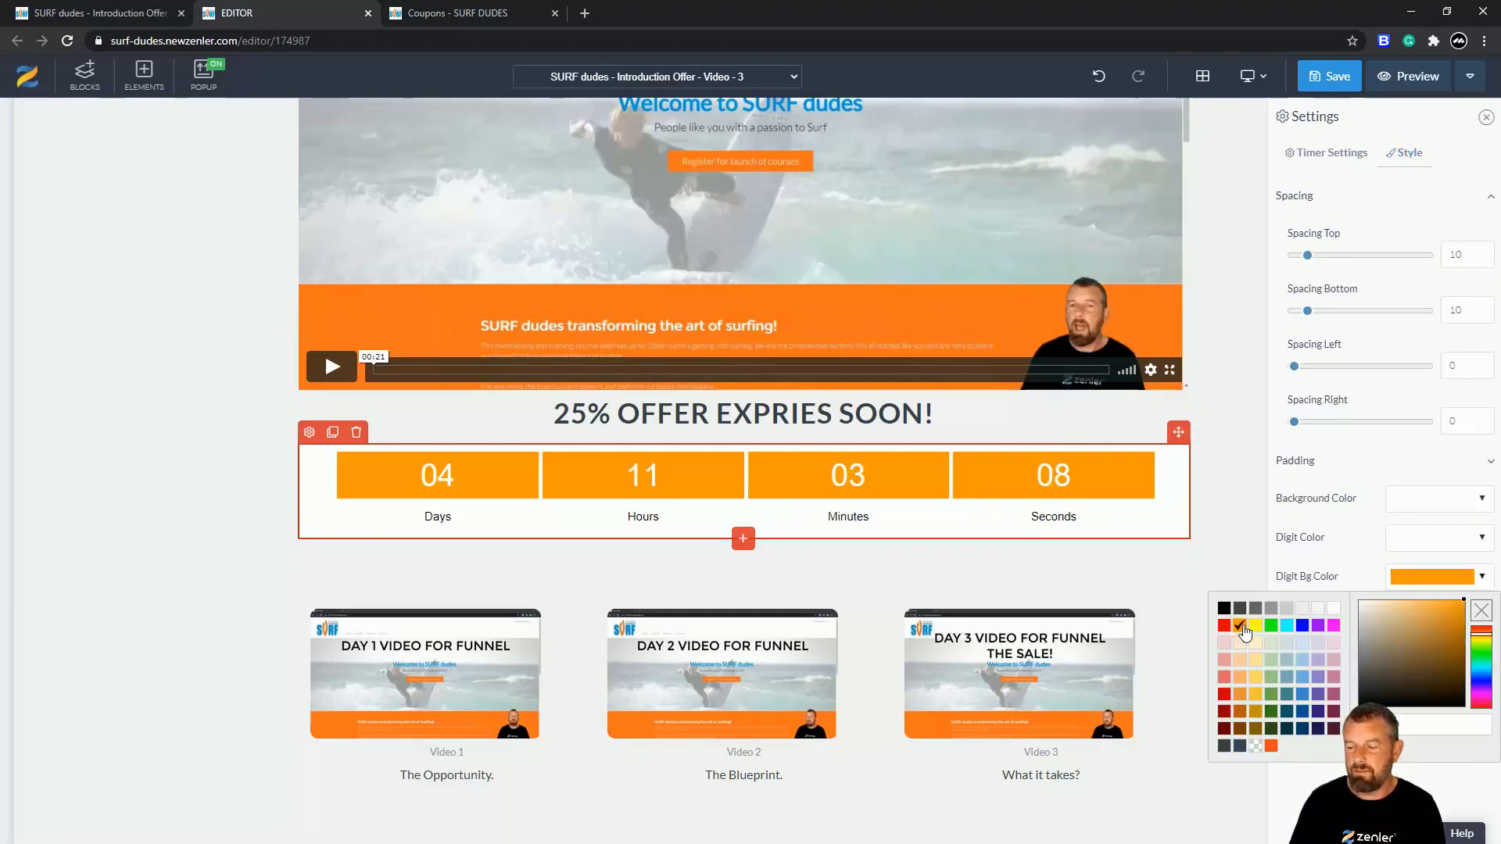
pyautogui.click(1358, 469)
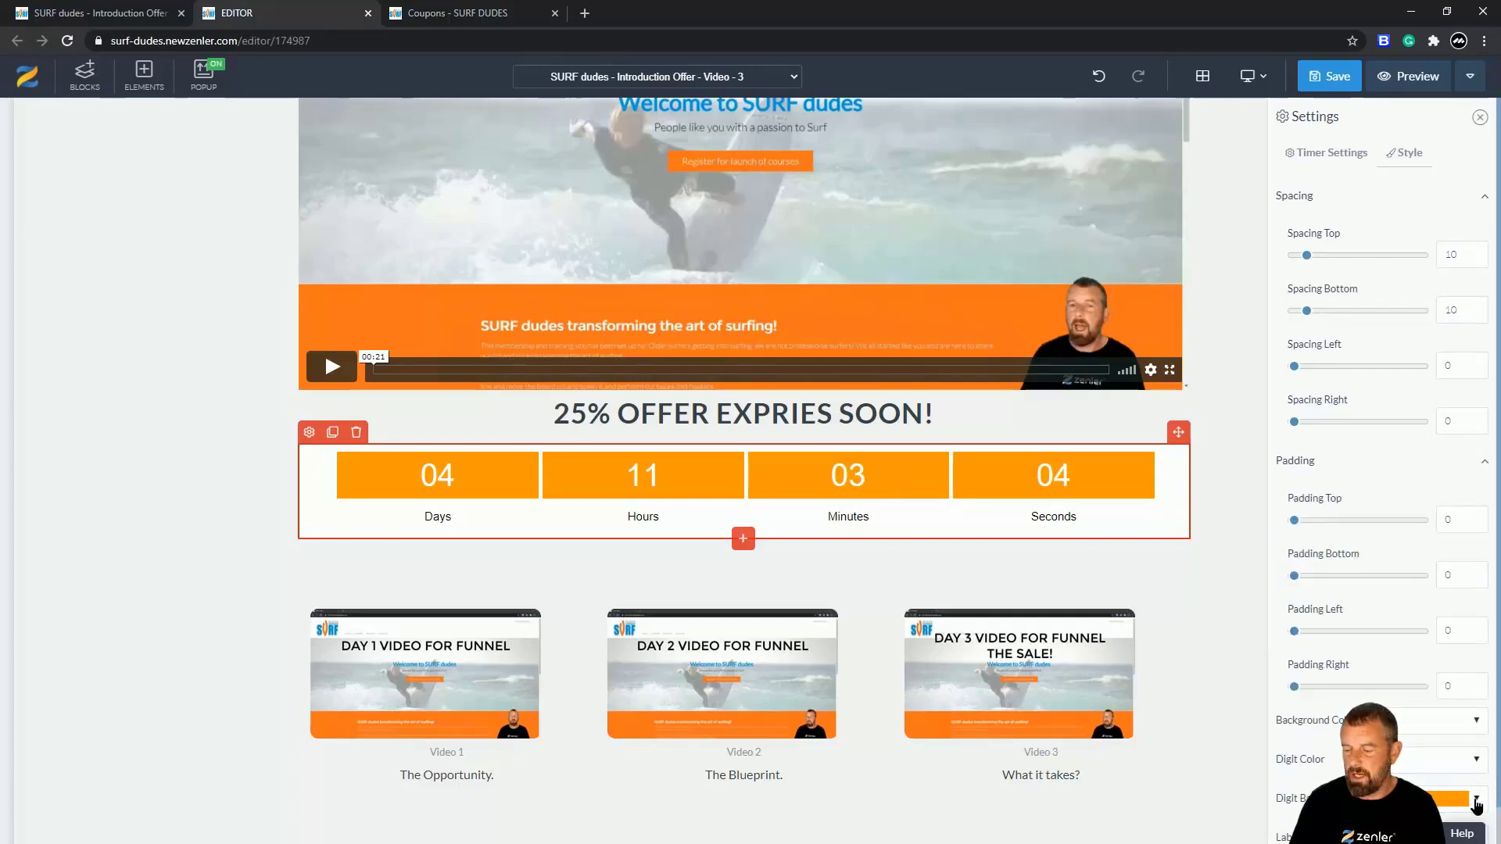
pyautogui.click(1475, 801)
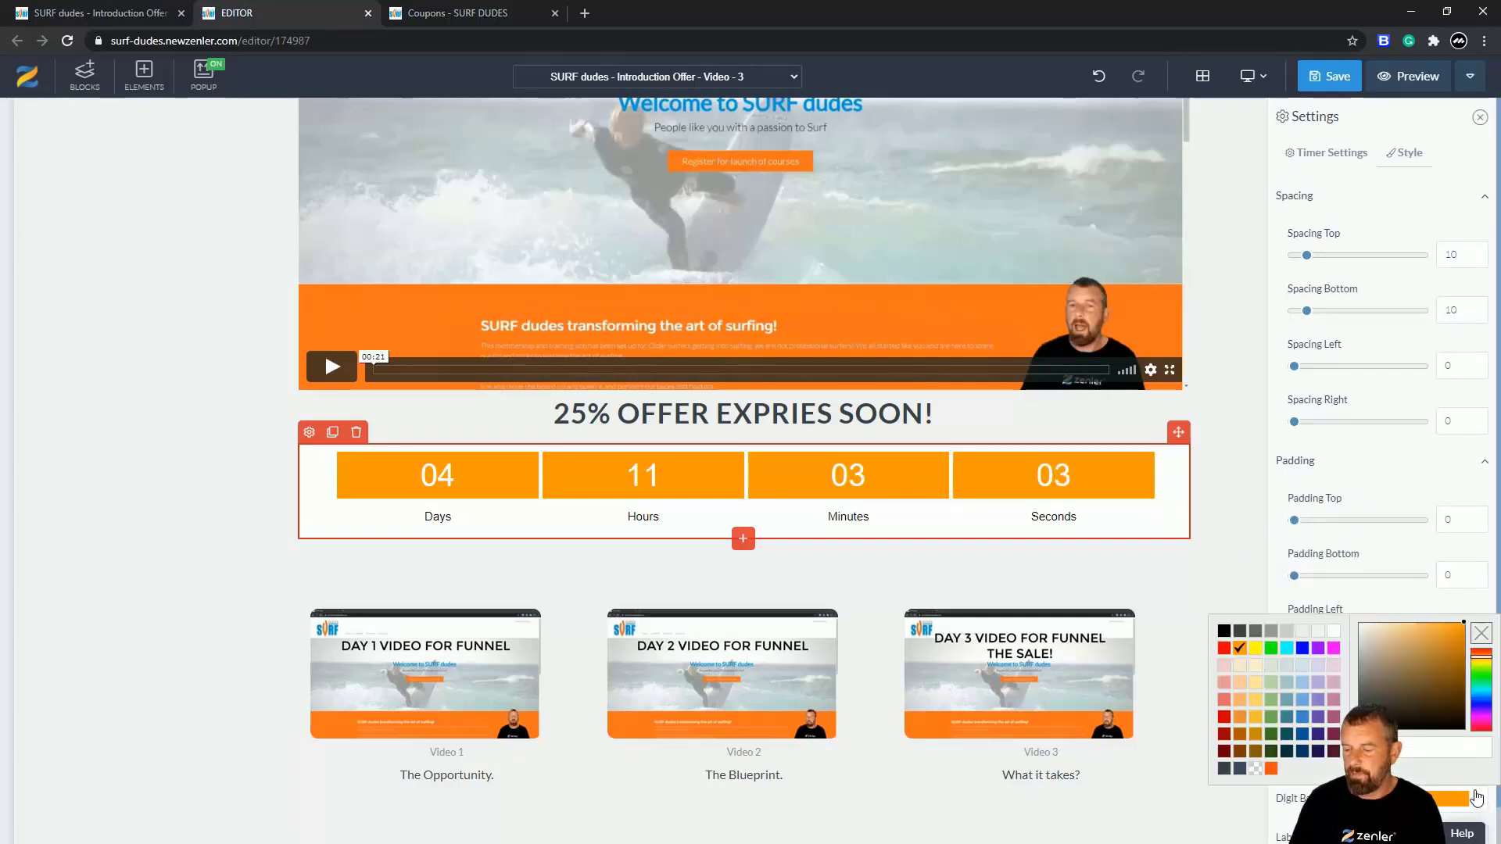
pyautogui.click(1271, 771)
pyautogui.click(1361, 464)
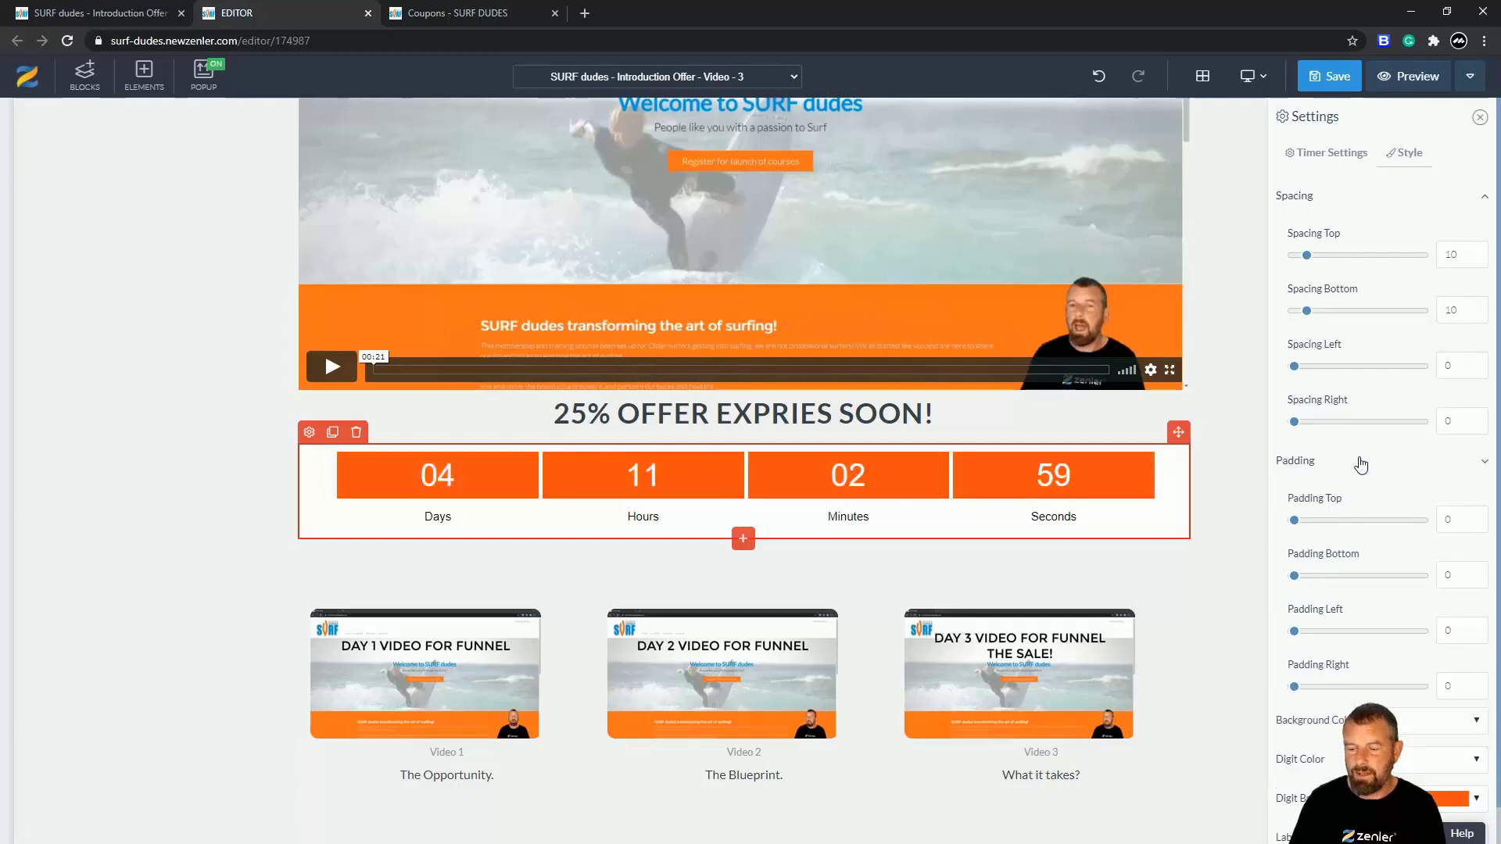
# Move the row containing the offer button above the row of three video thumbnails.
pyautogui.scroll(-3, 856, 480)
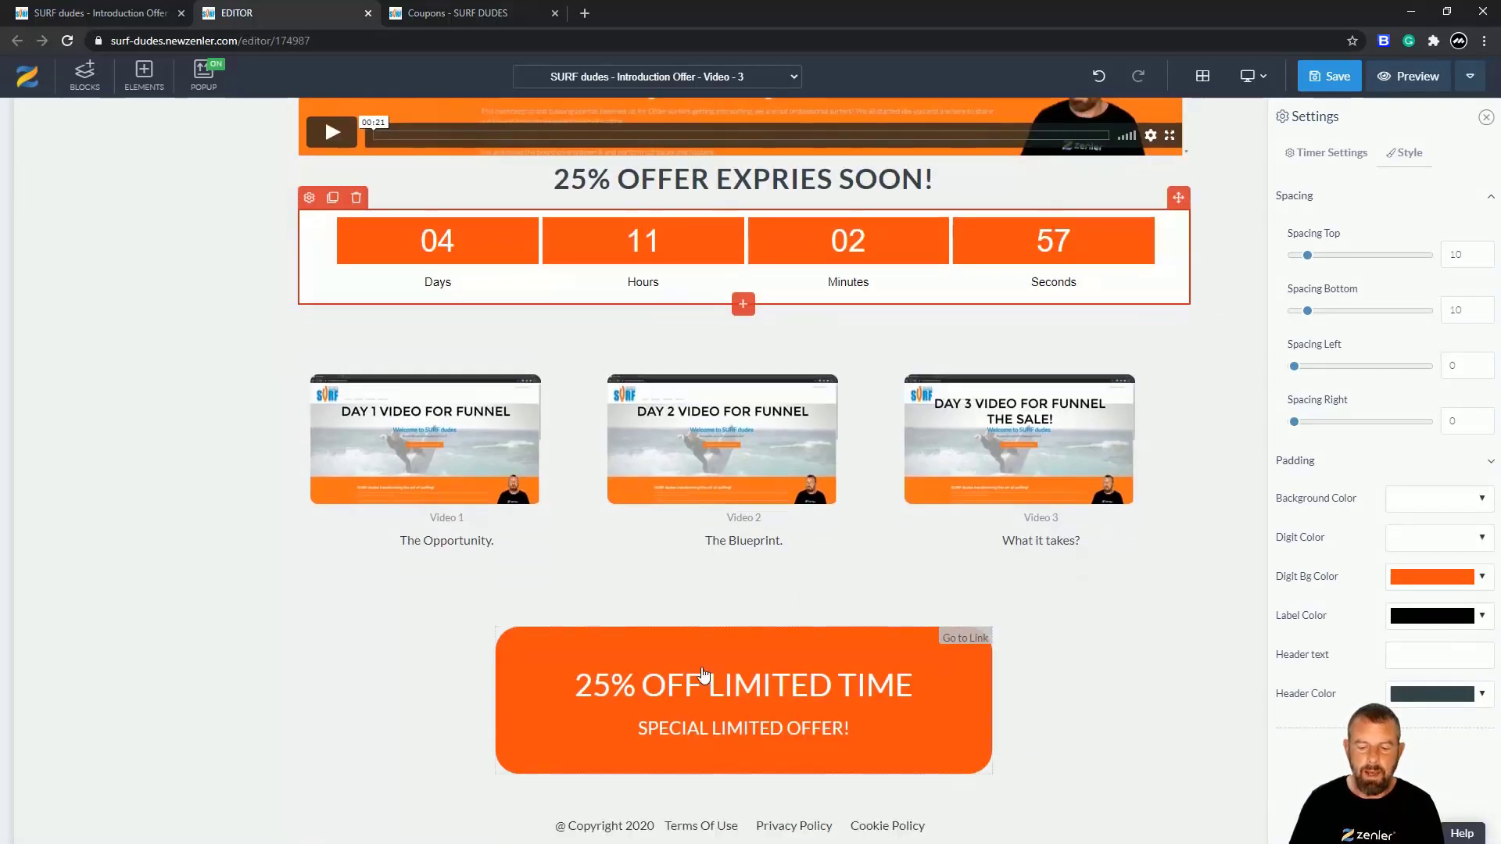
pyautogui.click(704, 674)
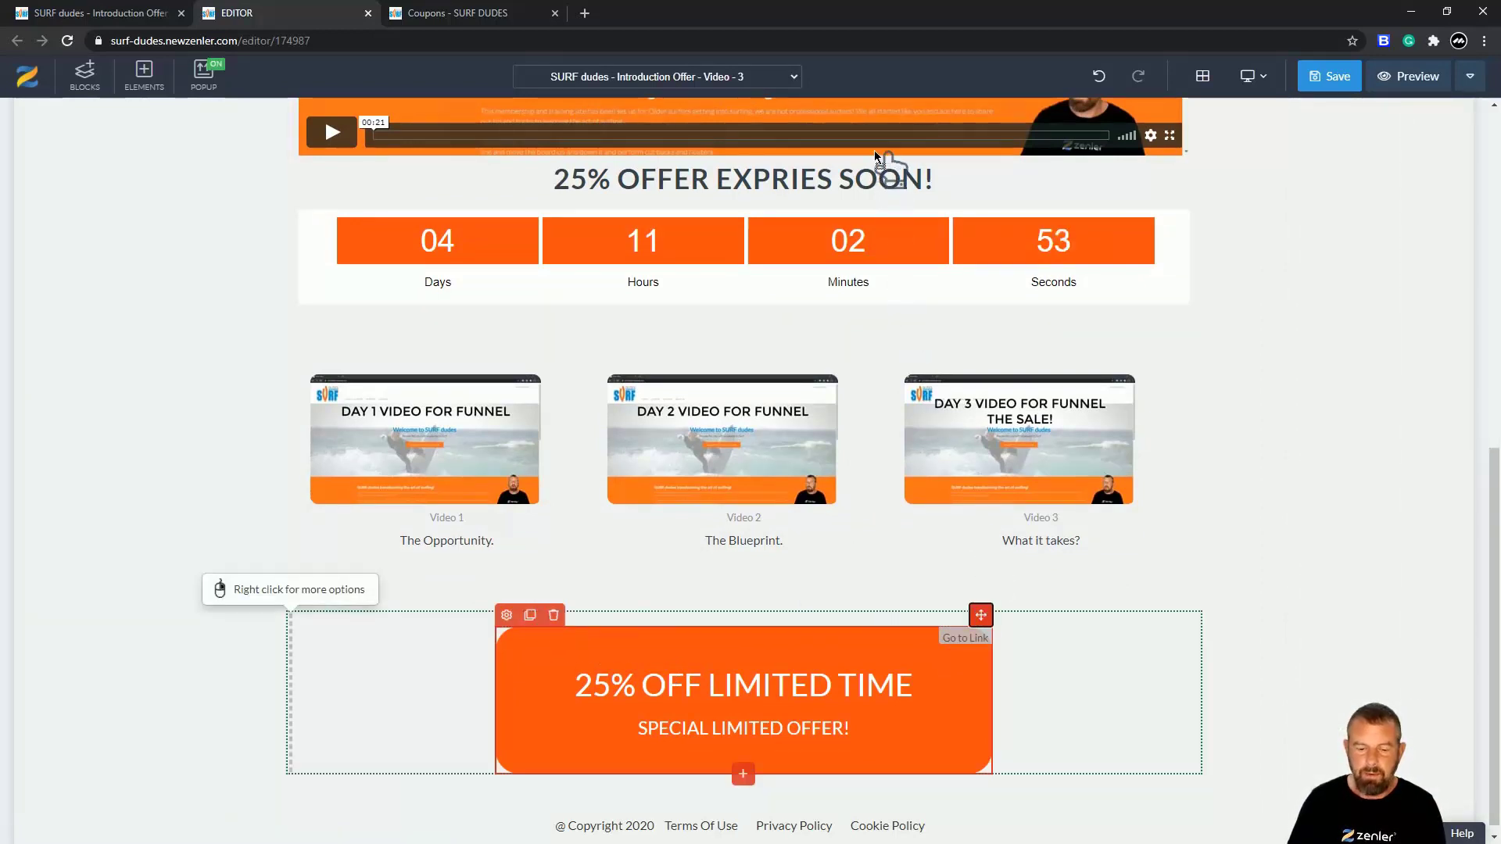
pyautogui.click(349, 673)
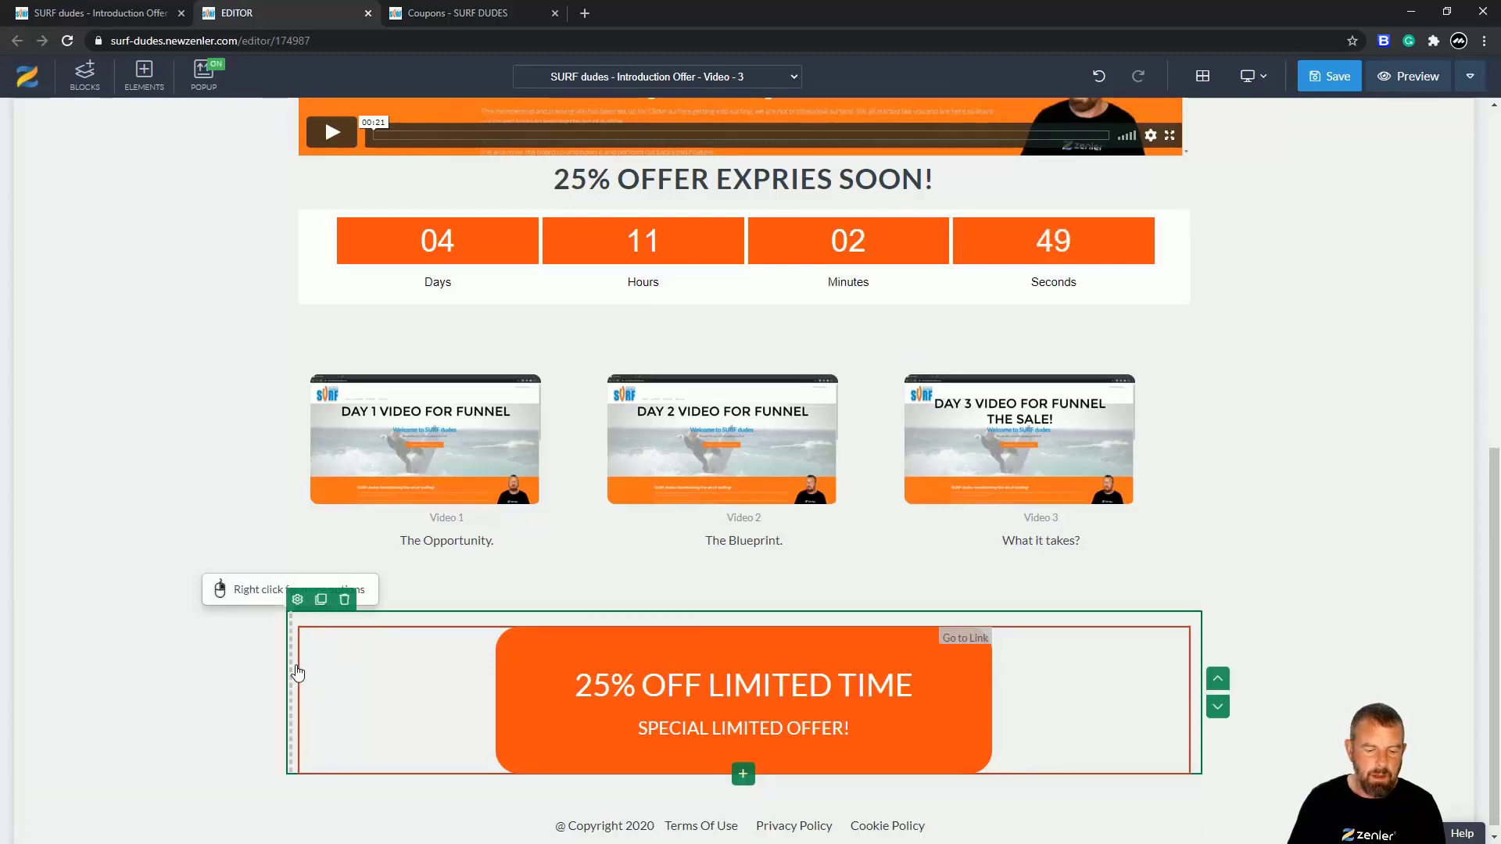
pyautogui.click(1217, 682)
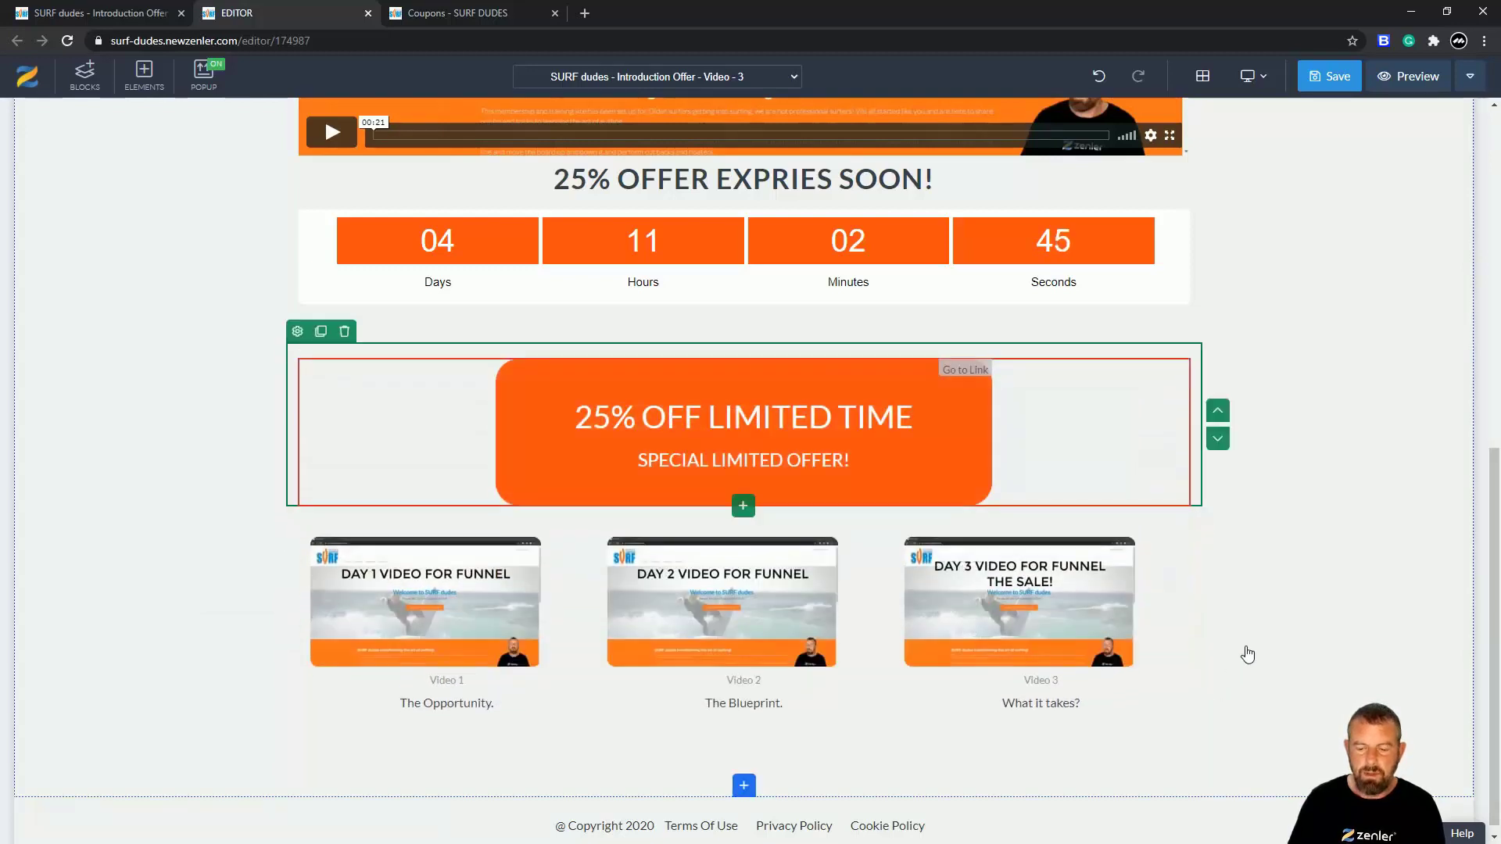
# Duplicate the offer button's row and place one of the two rows below the video thumbnails.
pyautogui.click(320, 332)
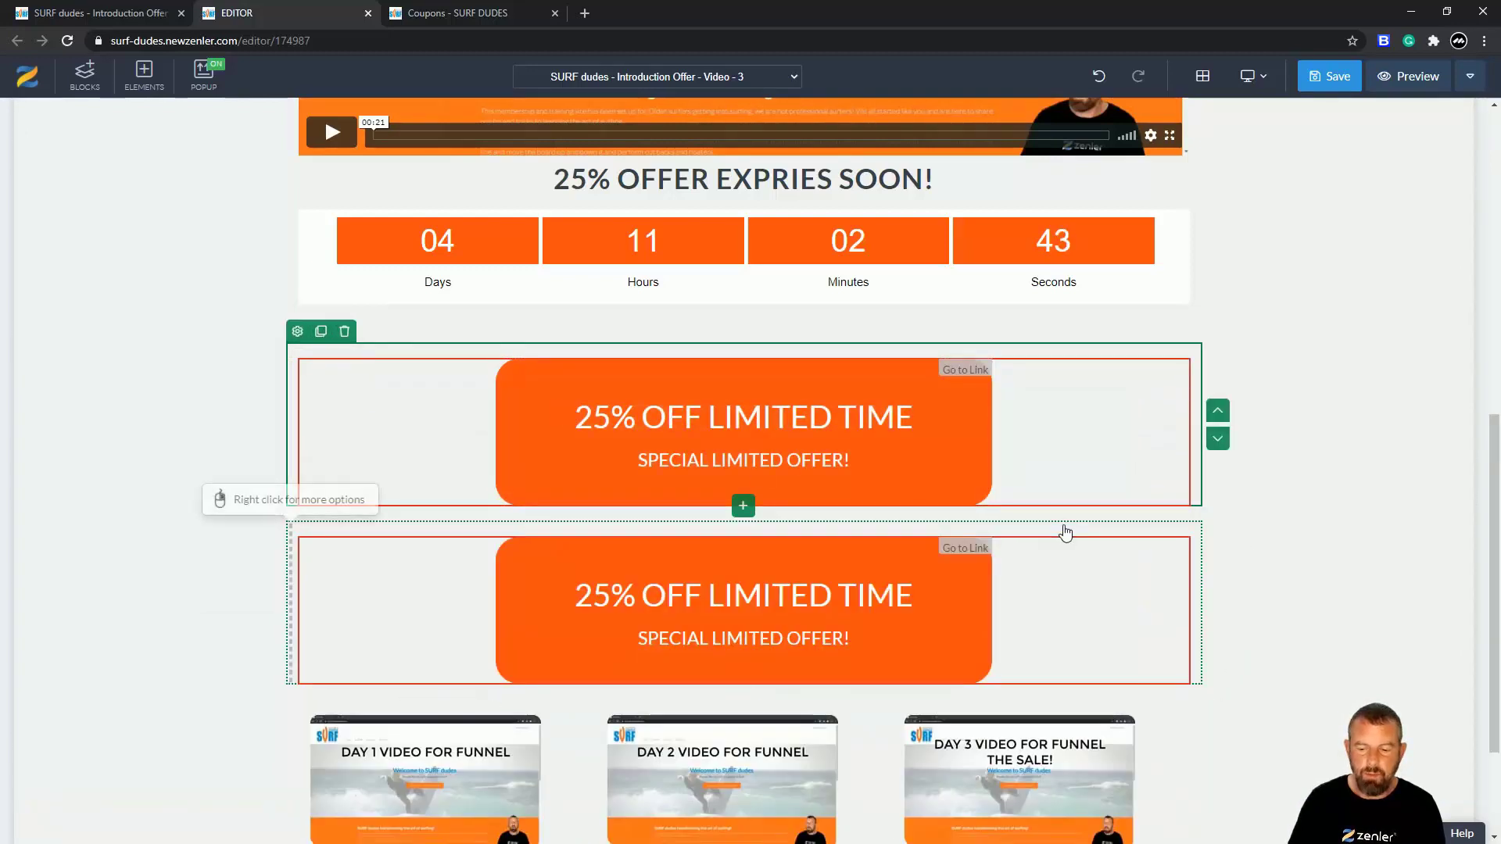
pyautogui.click(1217, 439)
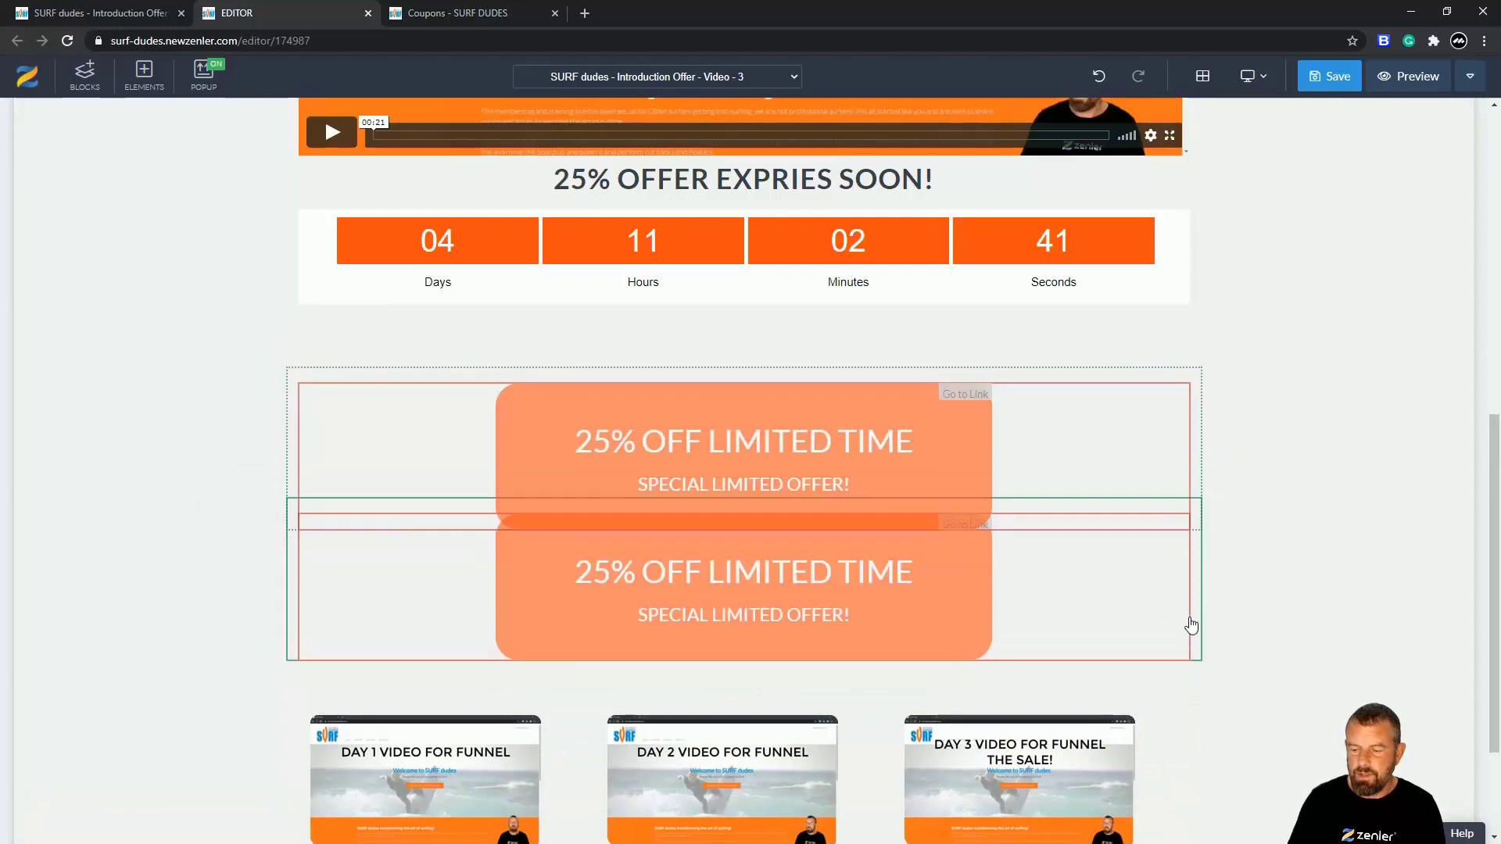
pyautogui.click(1217, 617)
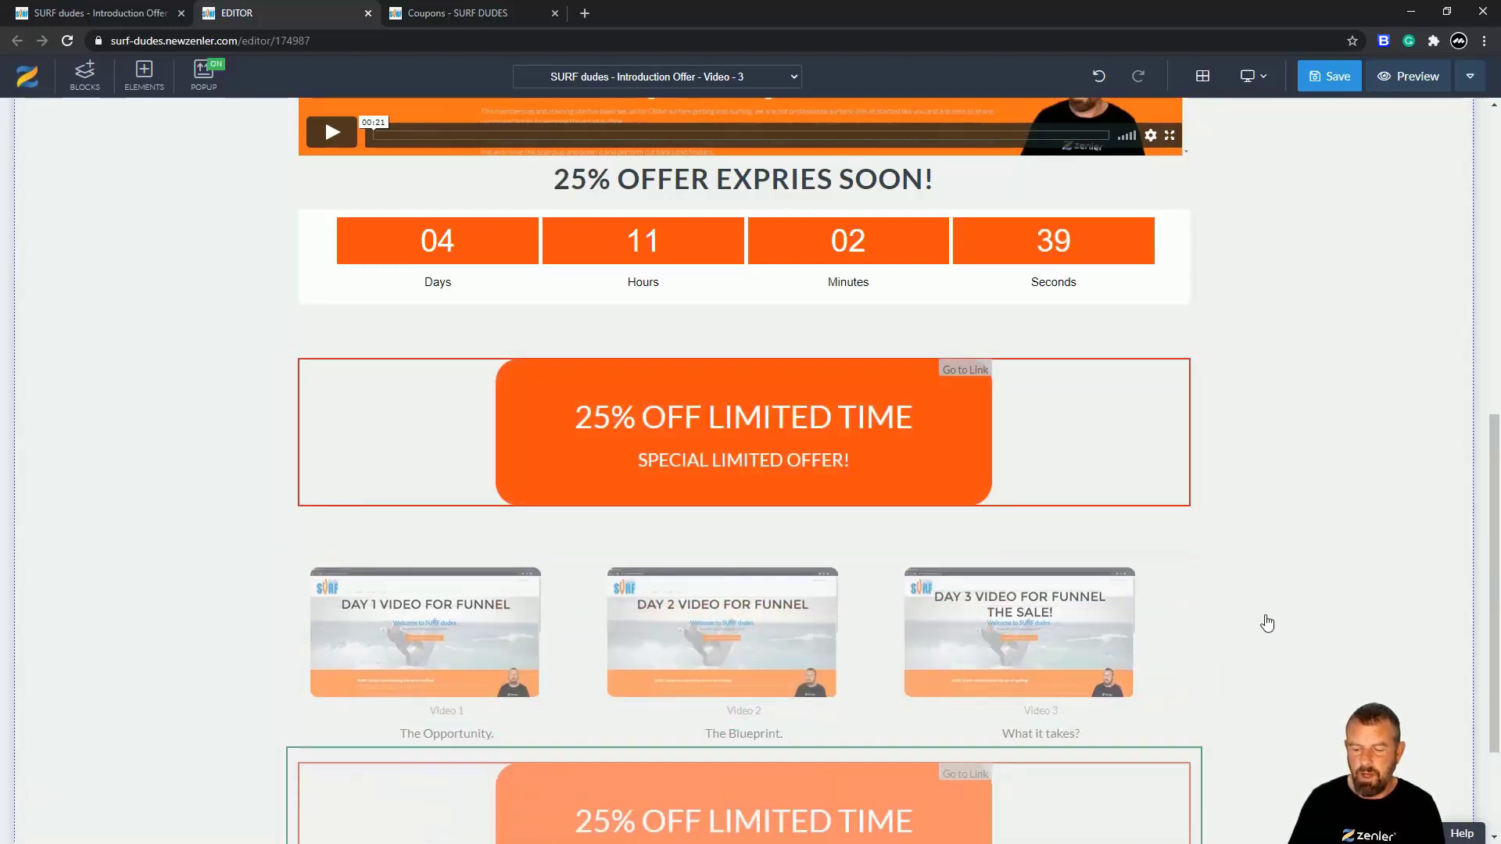
# Move the upper offer button row above the main Day 3 video, beneath the introductory text.
pyautogui.scroll(2, 1241, 616)
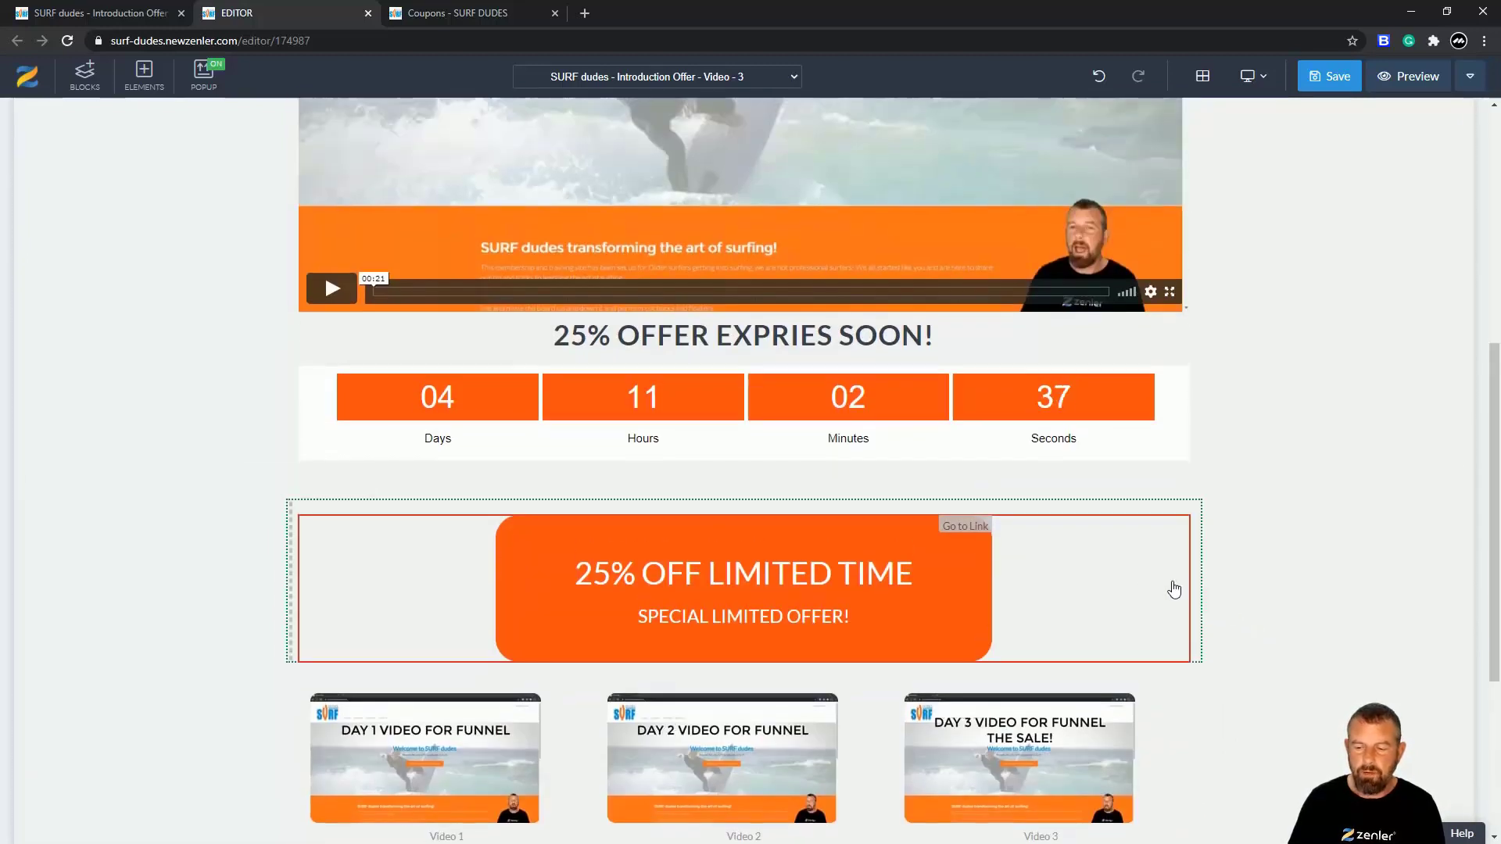
pyautogui.scroll(-4, 1368, 630)
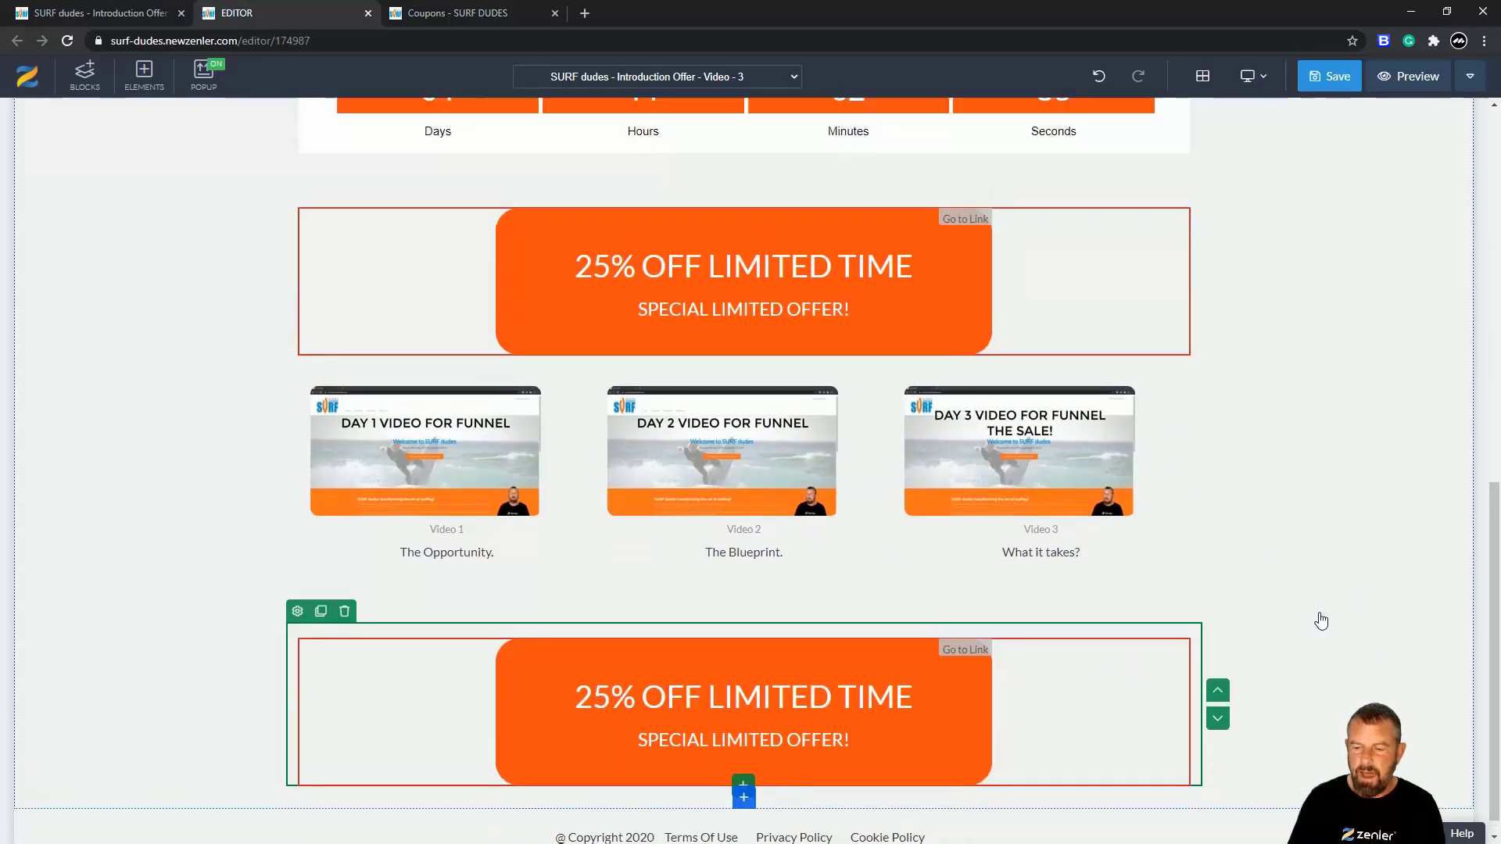
pyautogui.scroll(4, 1250, 610)
pyautogui.click(1217, 544)
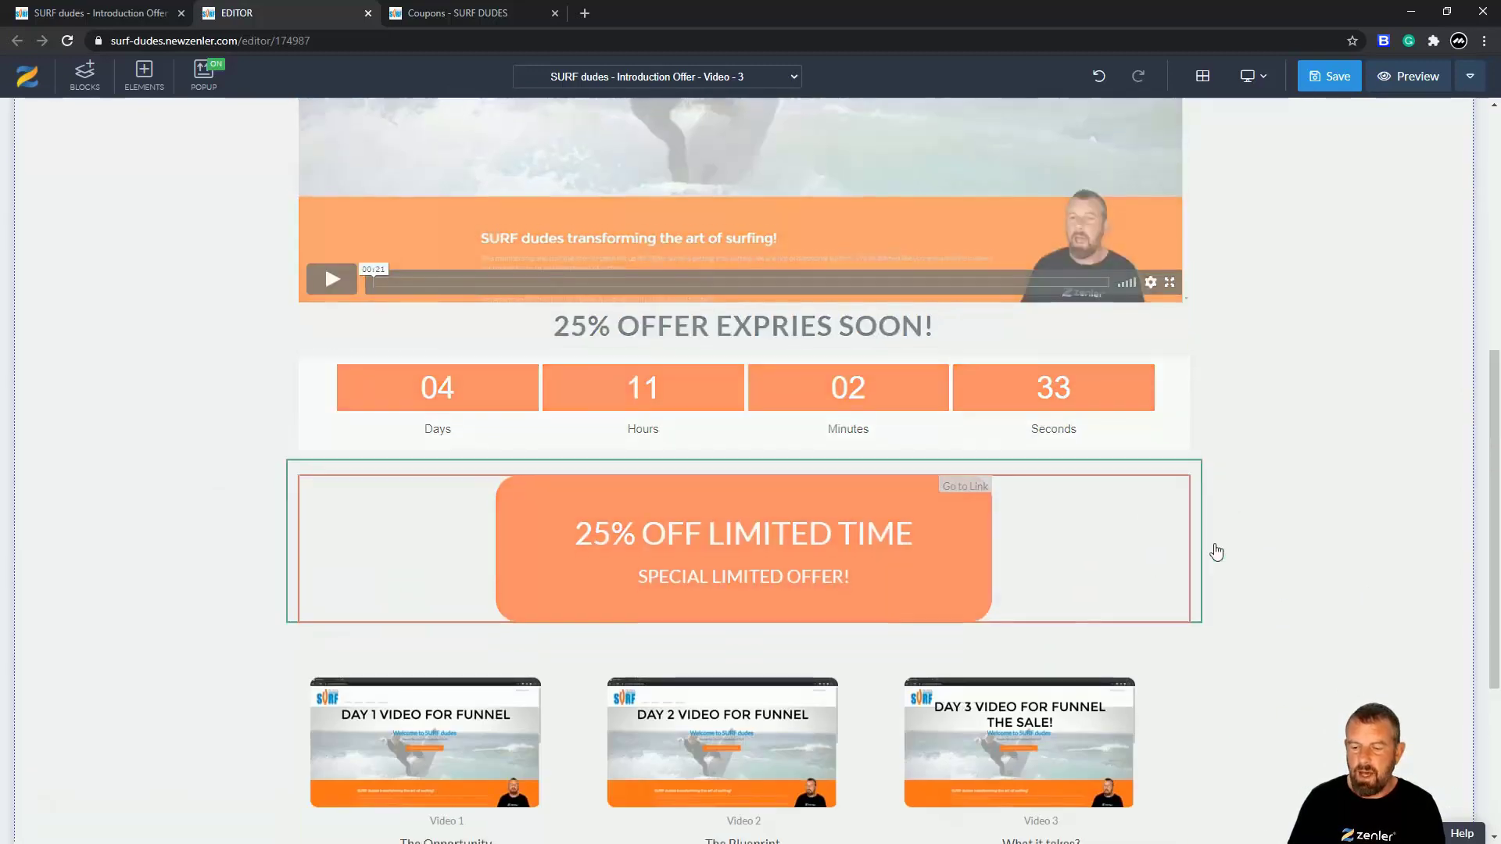
pyautogui.scroll(6, 1286, 397)
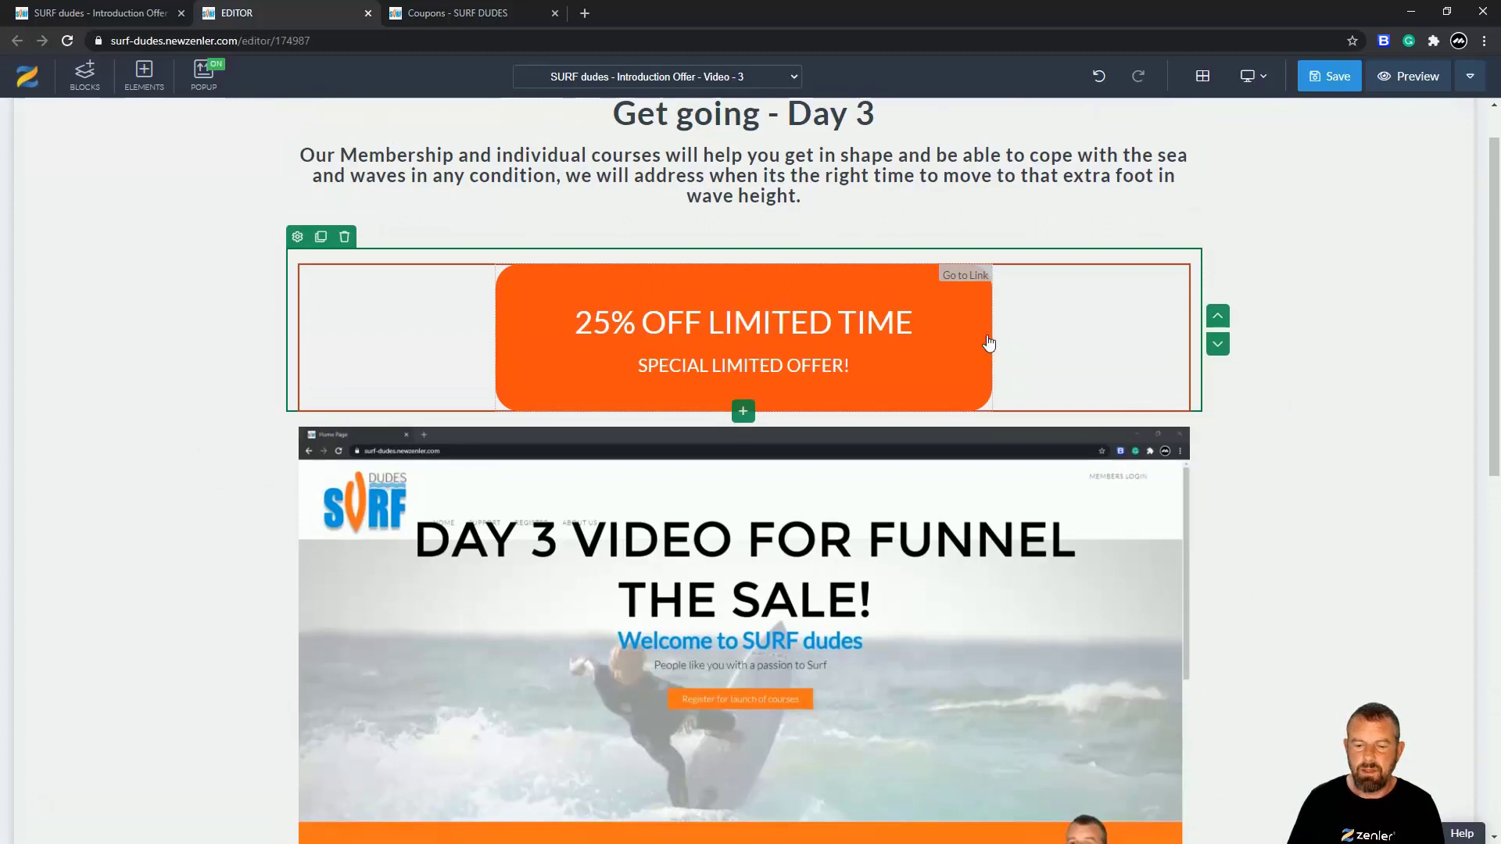
# Save the Video 3 page and preview it, checking the offer buttons, main video and countdown timer.
pyautogui.click(1326, 75)
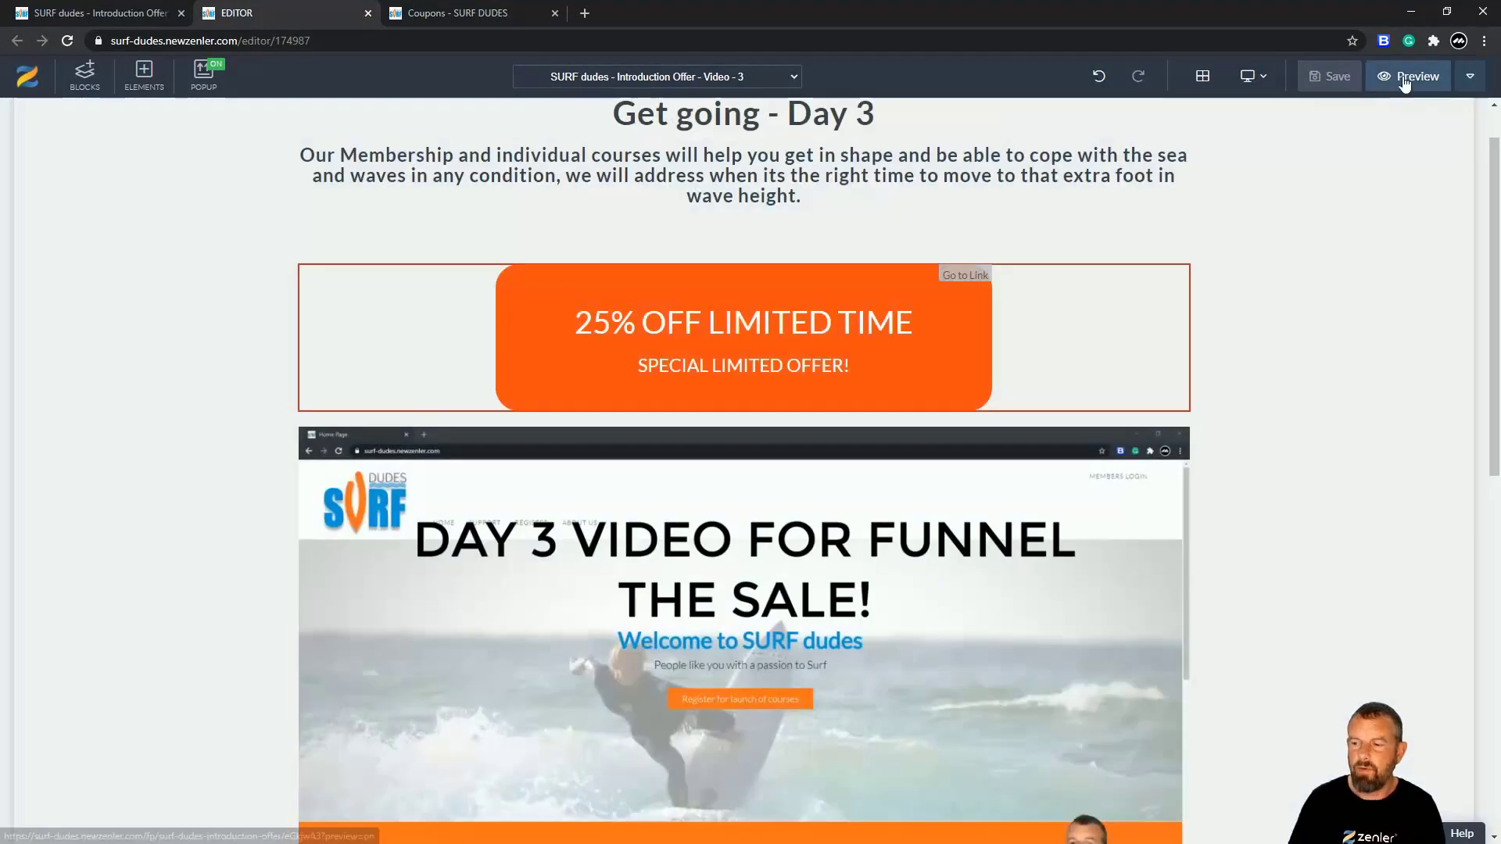
pyautogui.click(1403, 79)
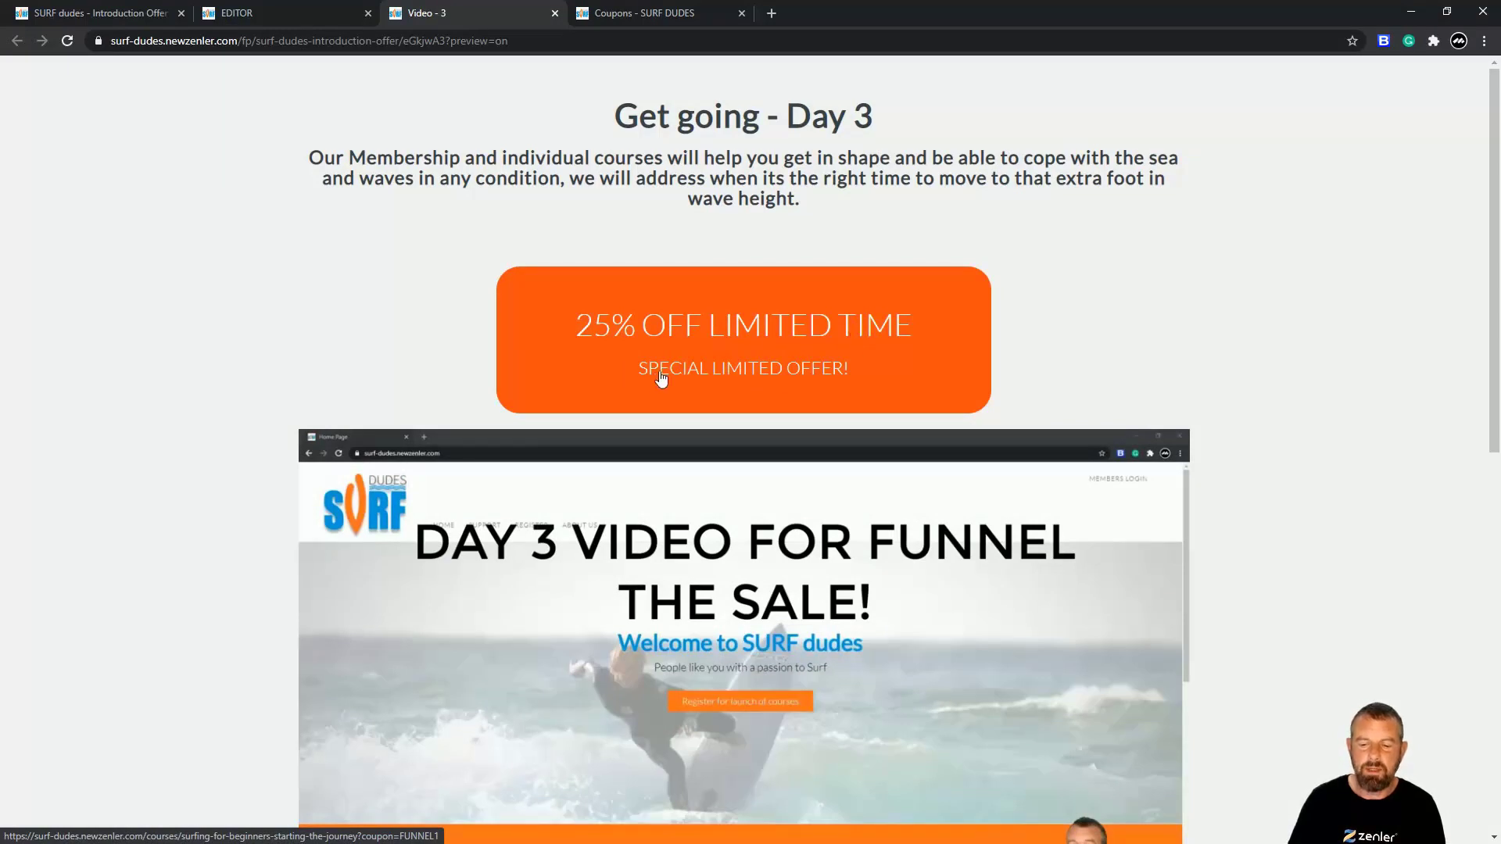
pyautogui.scroll(-3, 844, 329)
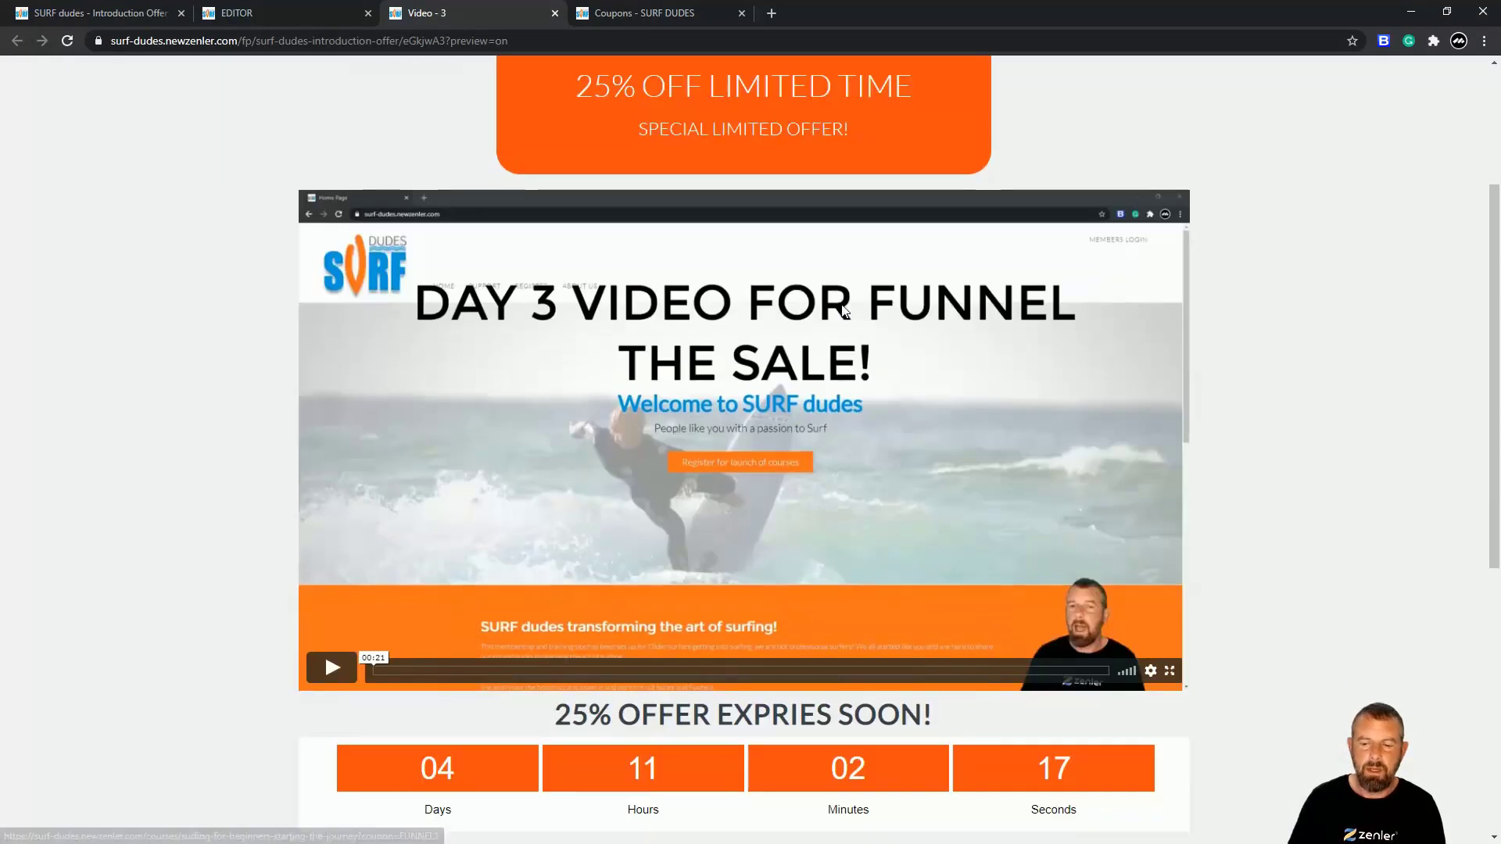
pyautogui.scroll(-5, 844, 310)
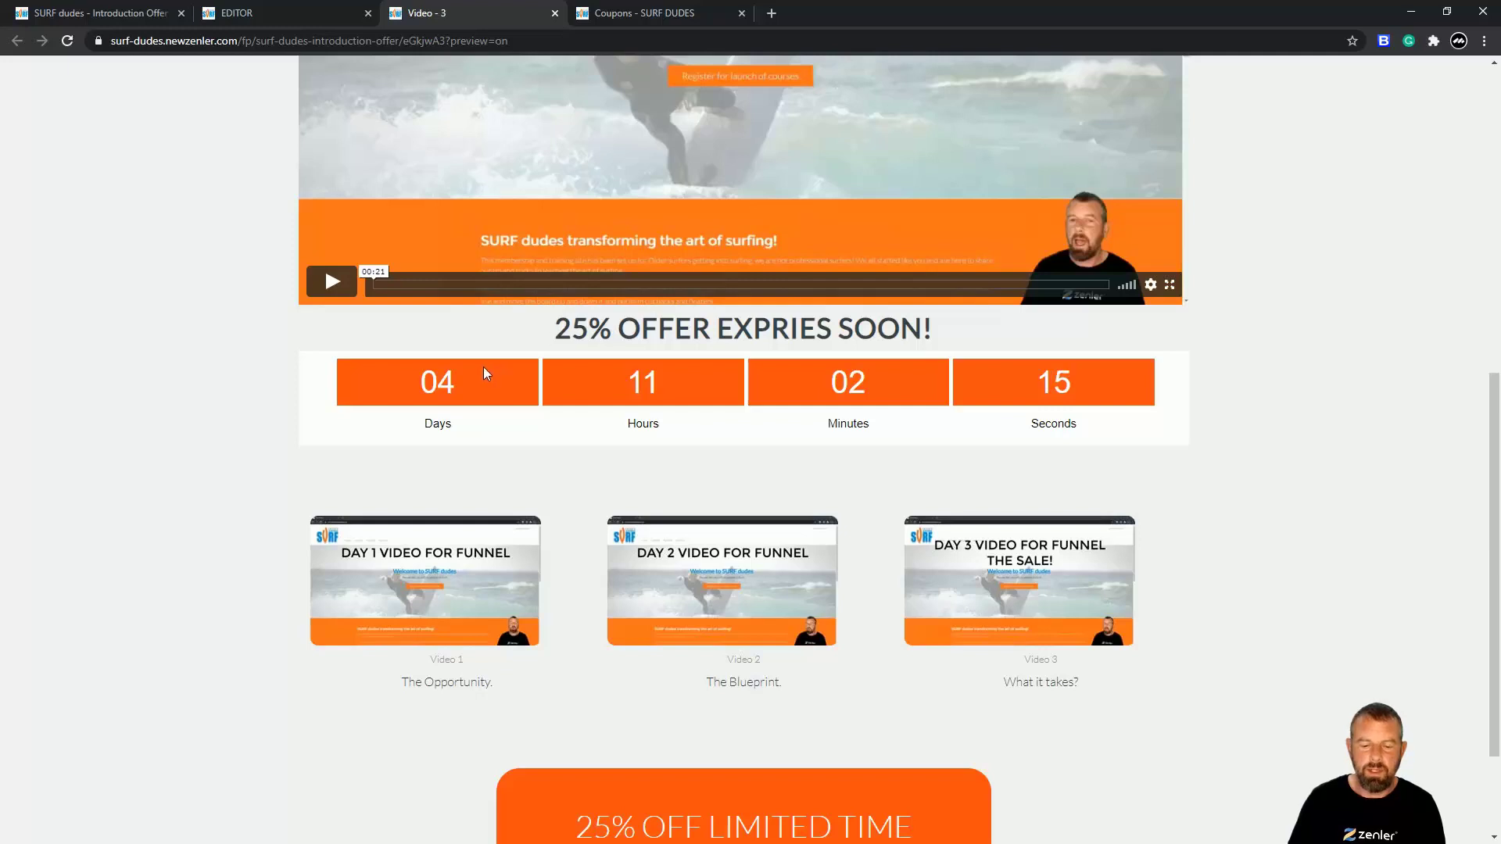
pyautogui.scroll(3, 790, 368)
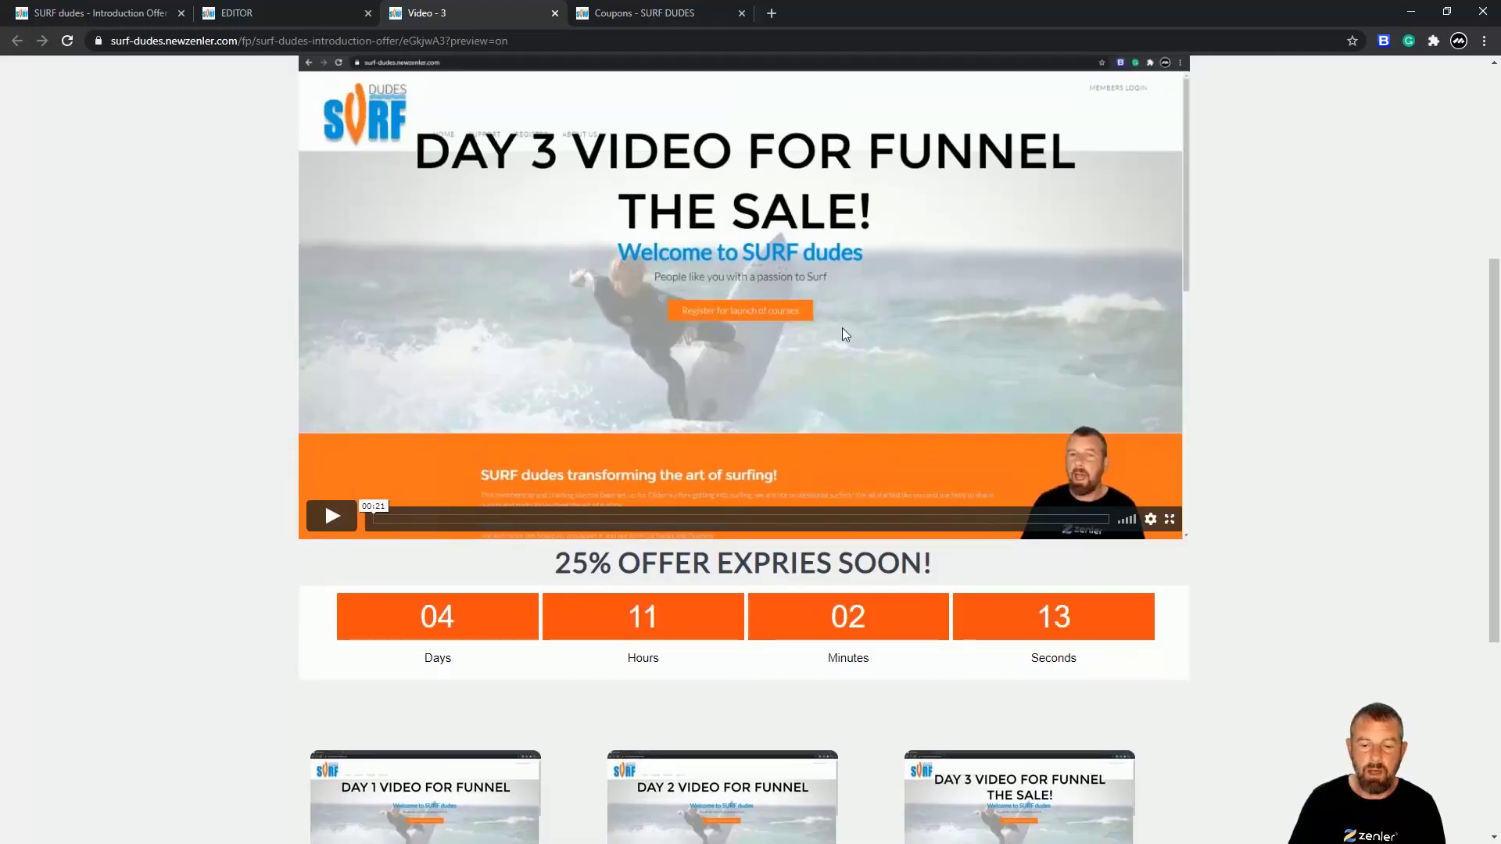
# Review the Day 3 page in the preview and the editor, including the offer buttons, countdown timer and video thumbnails.
pyautogui.scroll(-4, 842, 330)
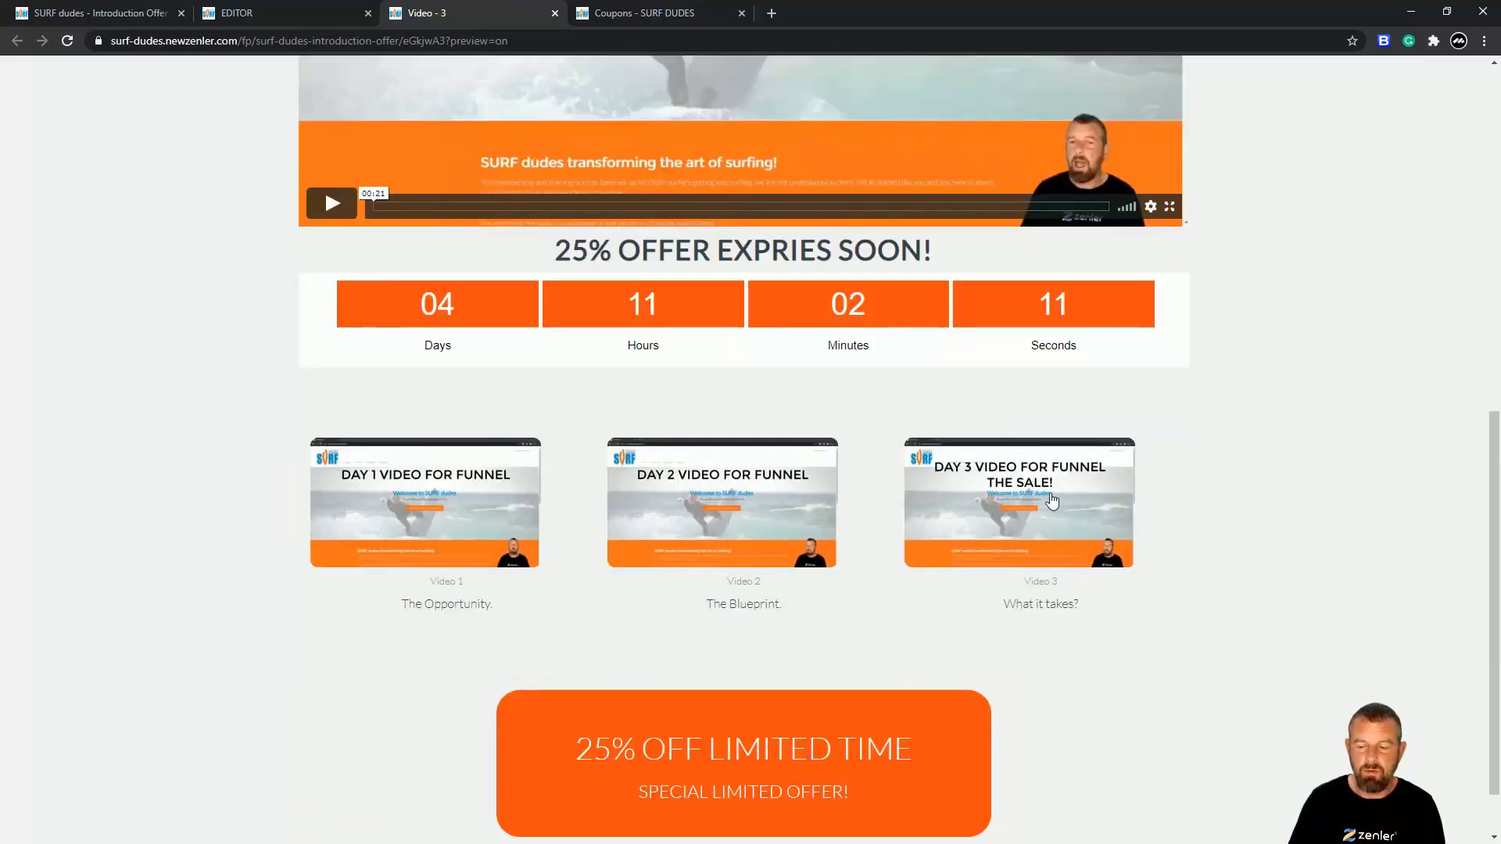
pyautogui.scroll(-1, 938, 508)
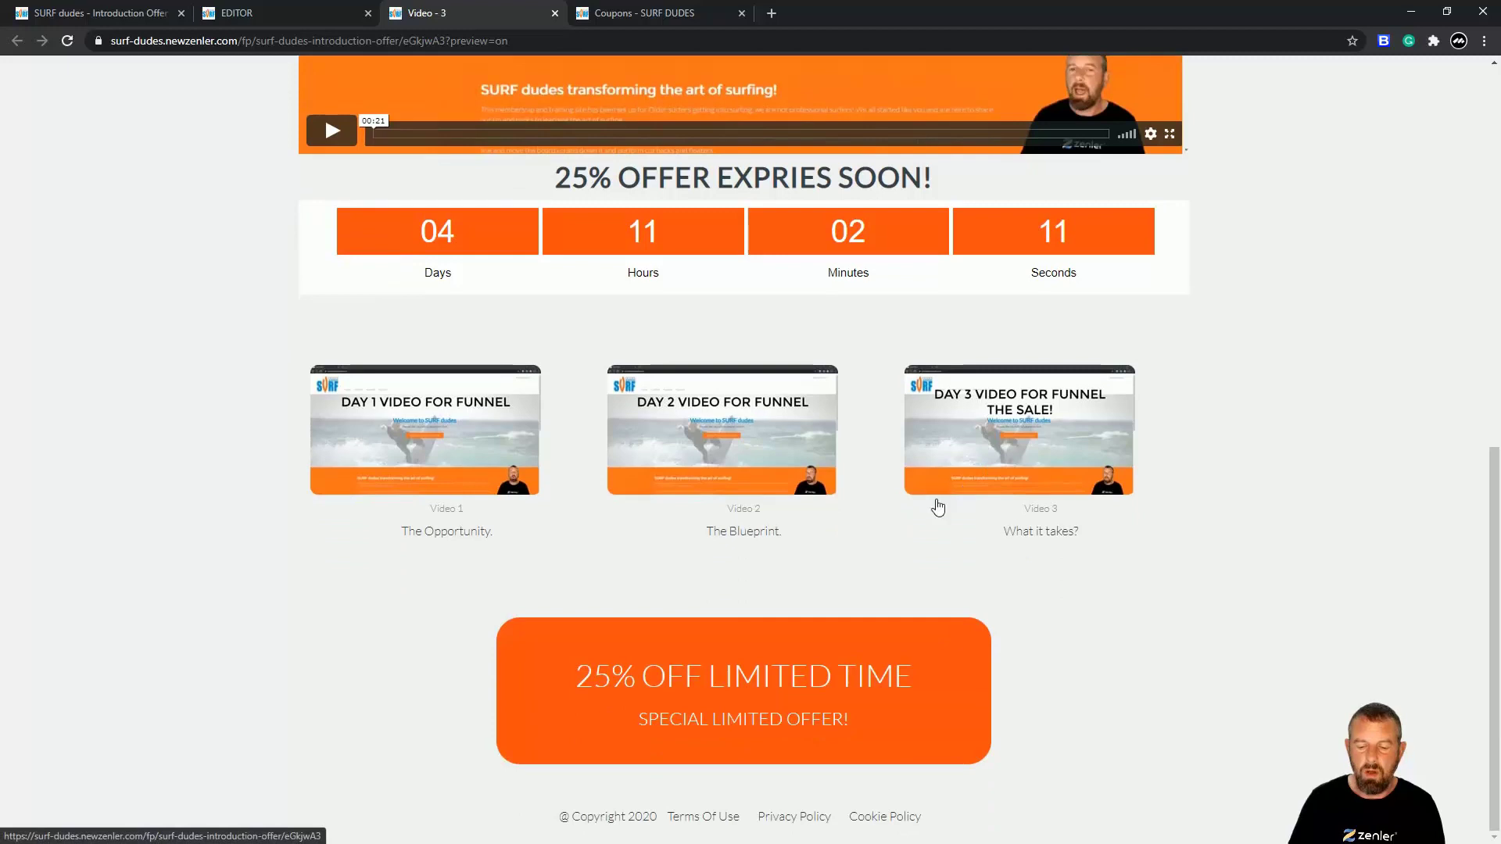
pyautogui.click(807, 683)
pyautogui.scroll(4, 794, 561)
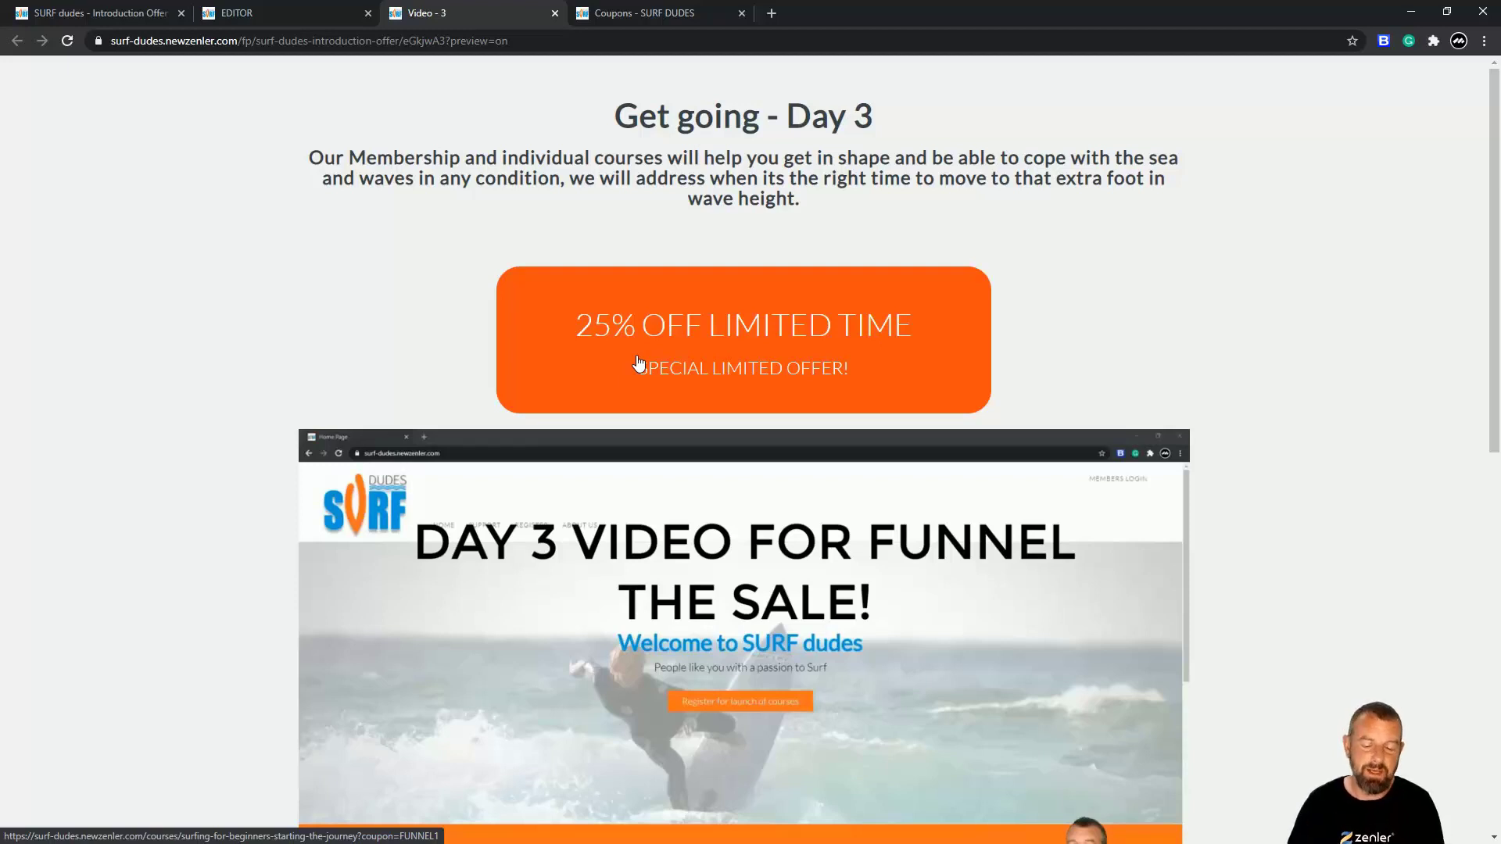
pyautogui.click(313, 12)
pyautogui.scroll(1, 143, 200)
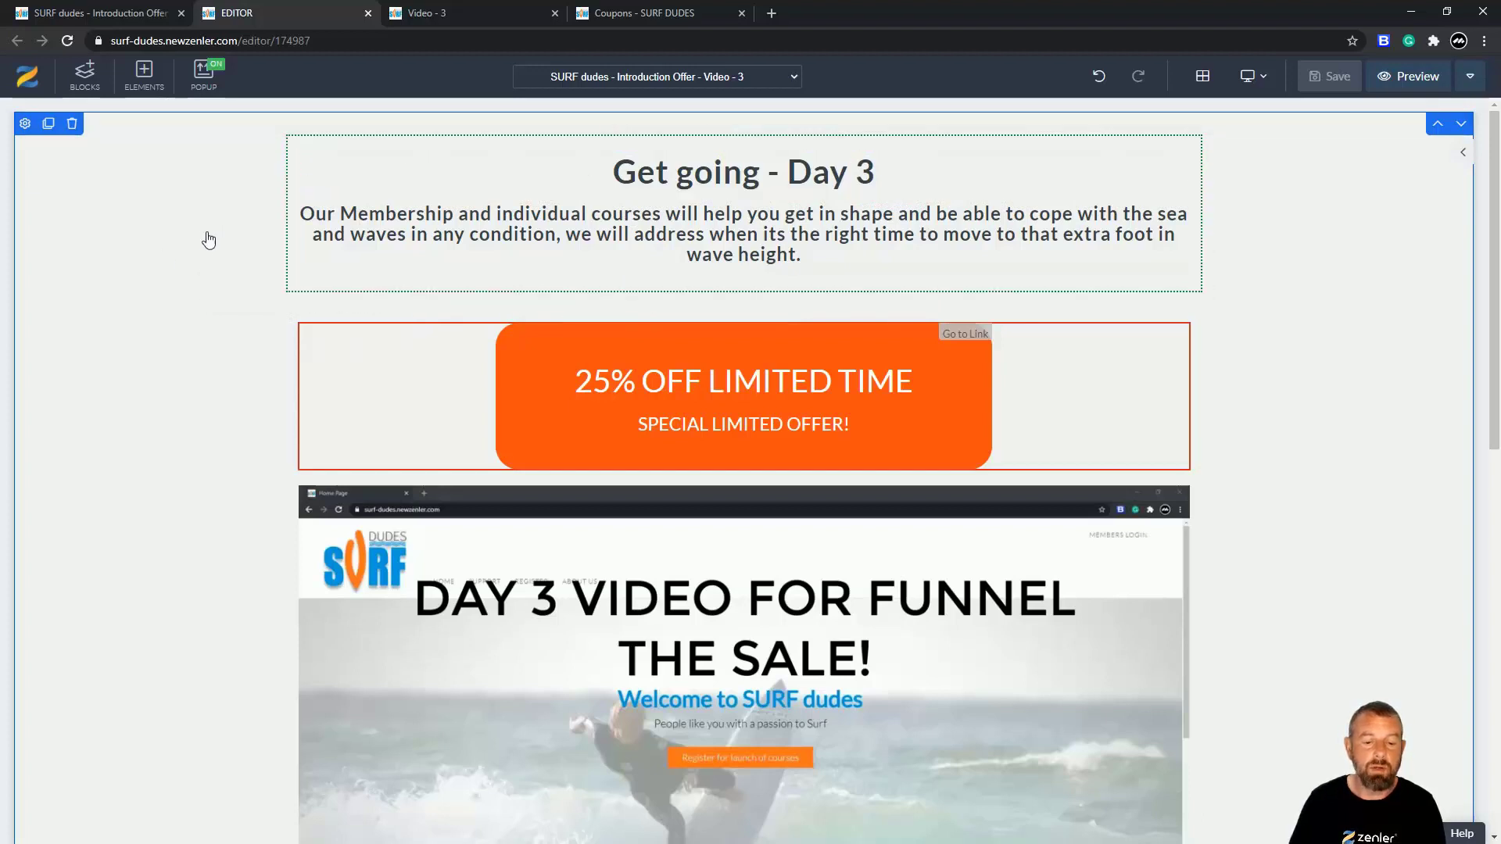
pyautogui.scroll(-10, 499, 315)
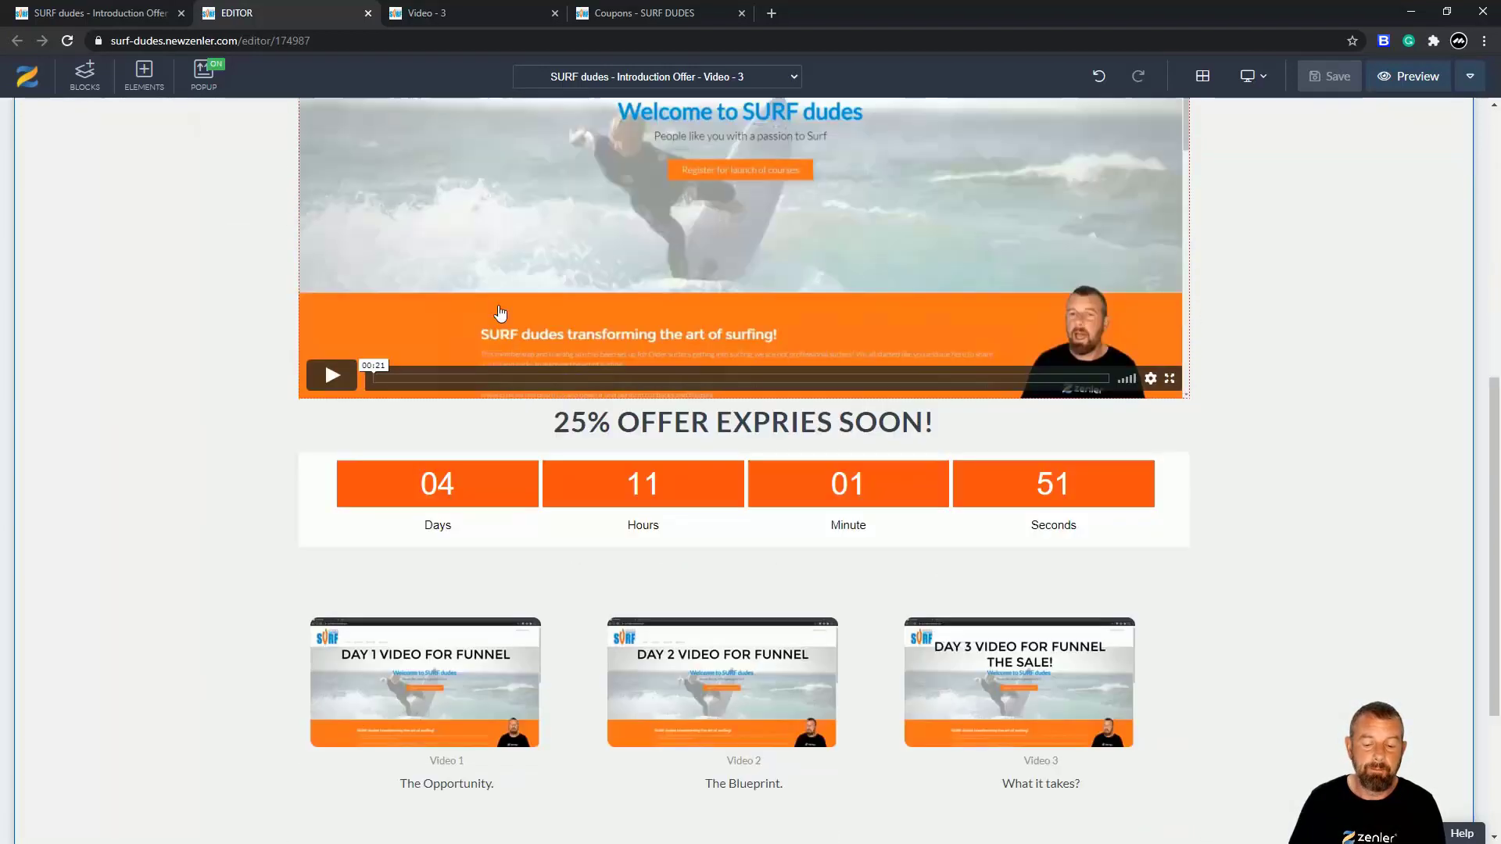
pyautogui.scroll(9, 497, 315)
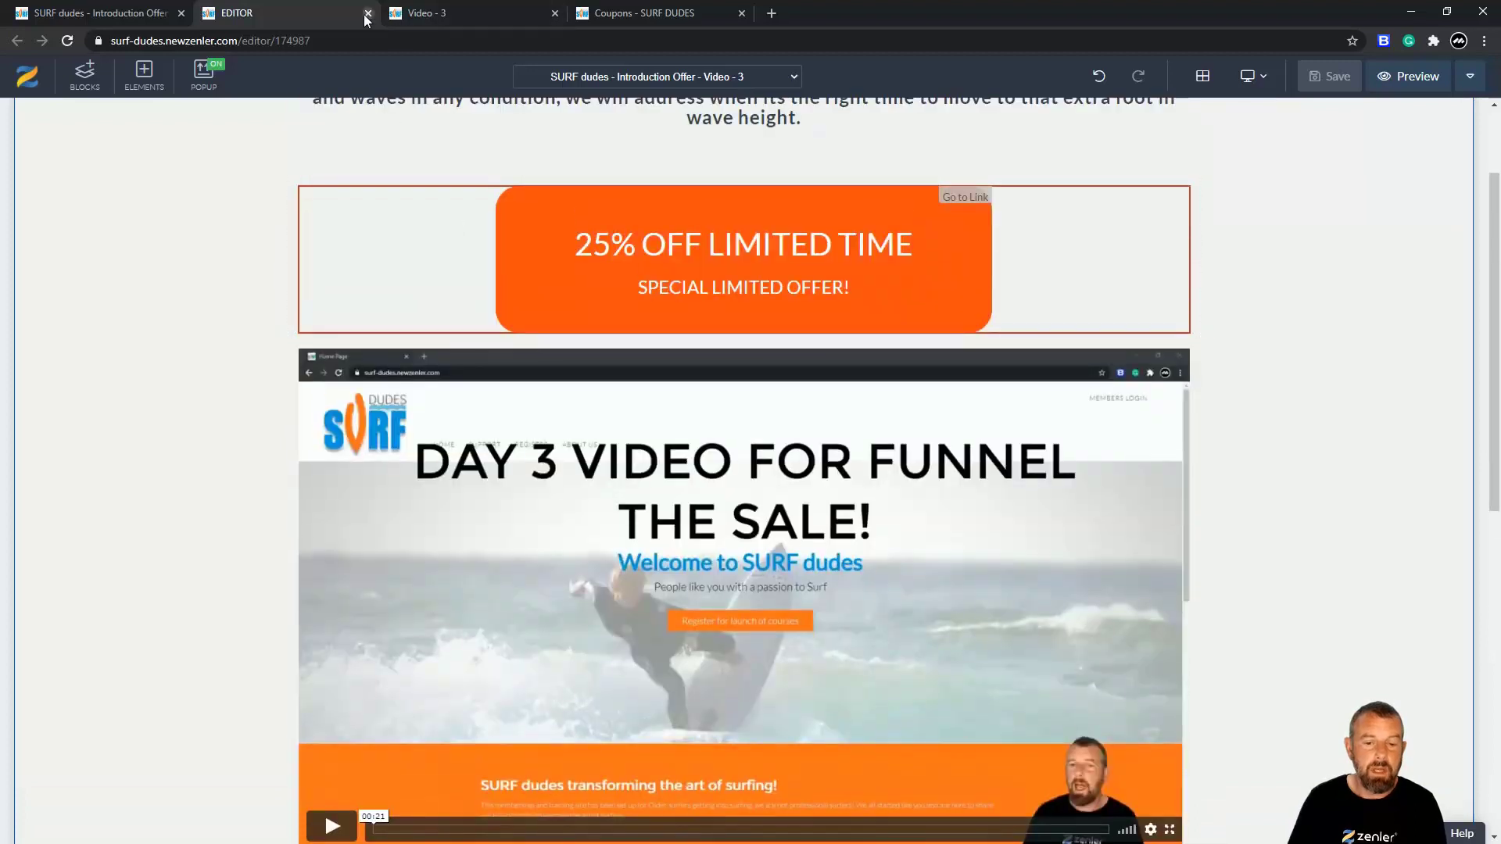
# Close the page editor, the Video 3 preview and the coupons page to return to the funnel steps.
pyautogui.click(367, 14)
pyautogui.click(365, 15)
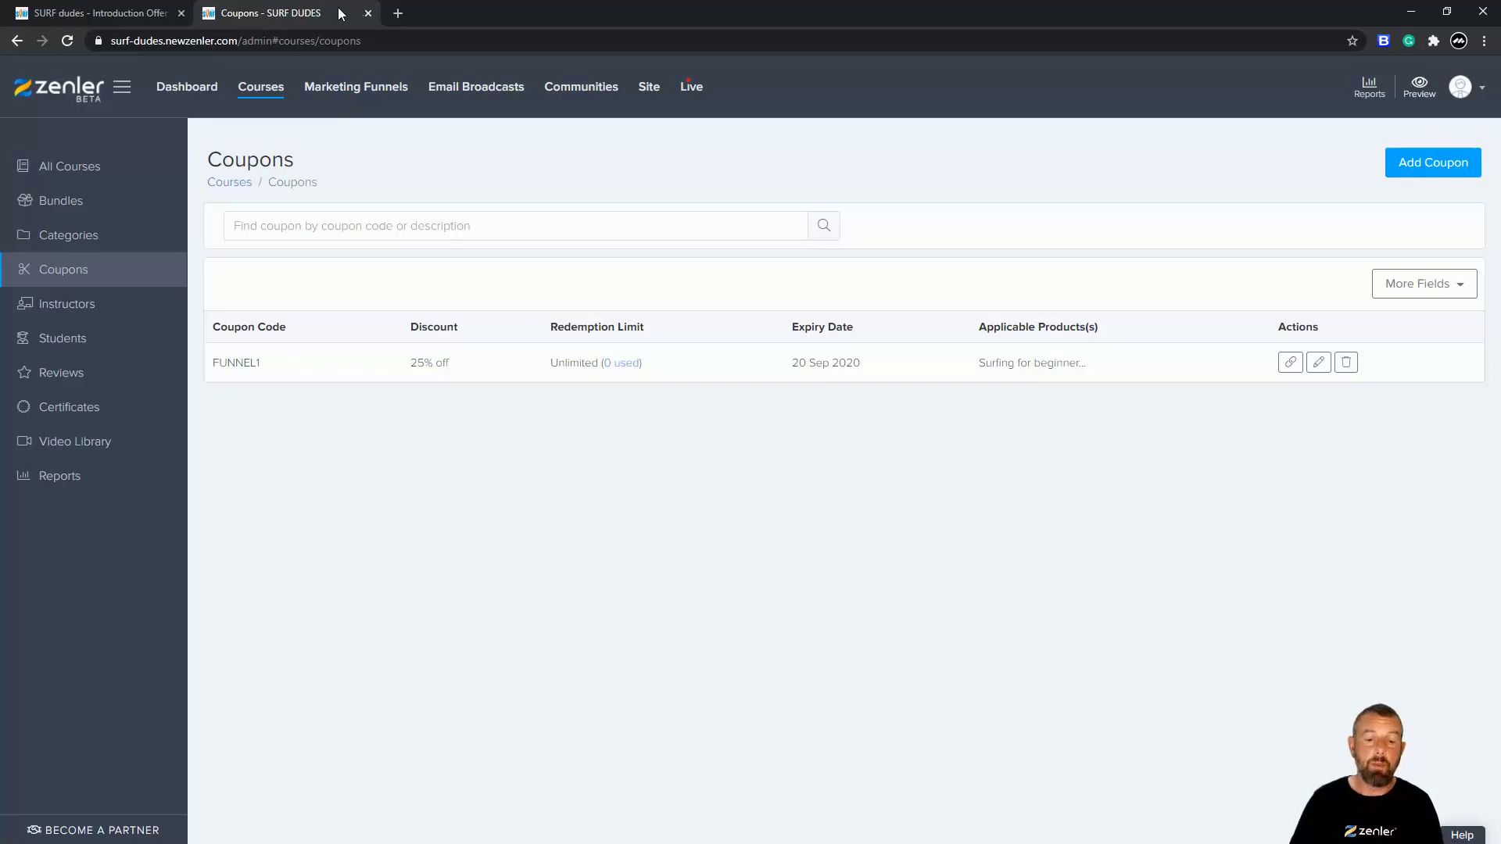
pyautogui.click(367, 13)
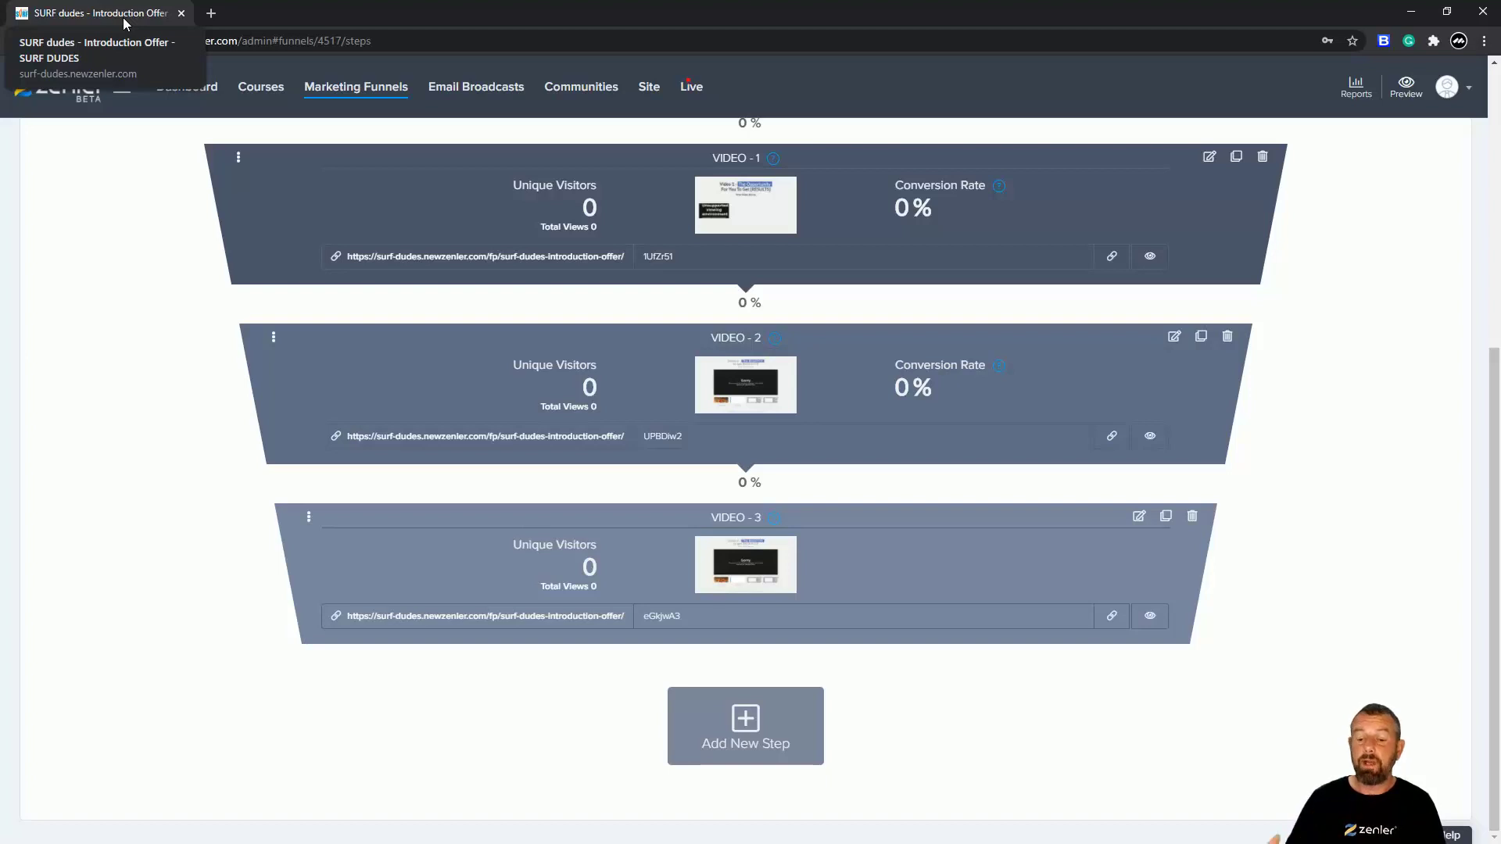
# Review the funnel steps from the Video Optin Page through Video 3, and view the funnel's overview statistics.
pyautogui.scroll(5, 653, 289)
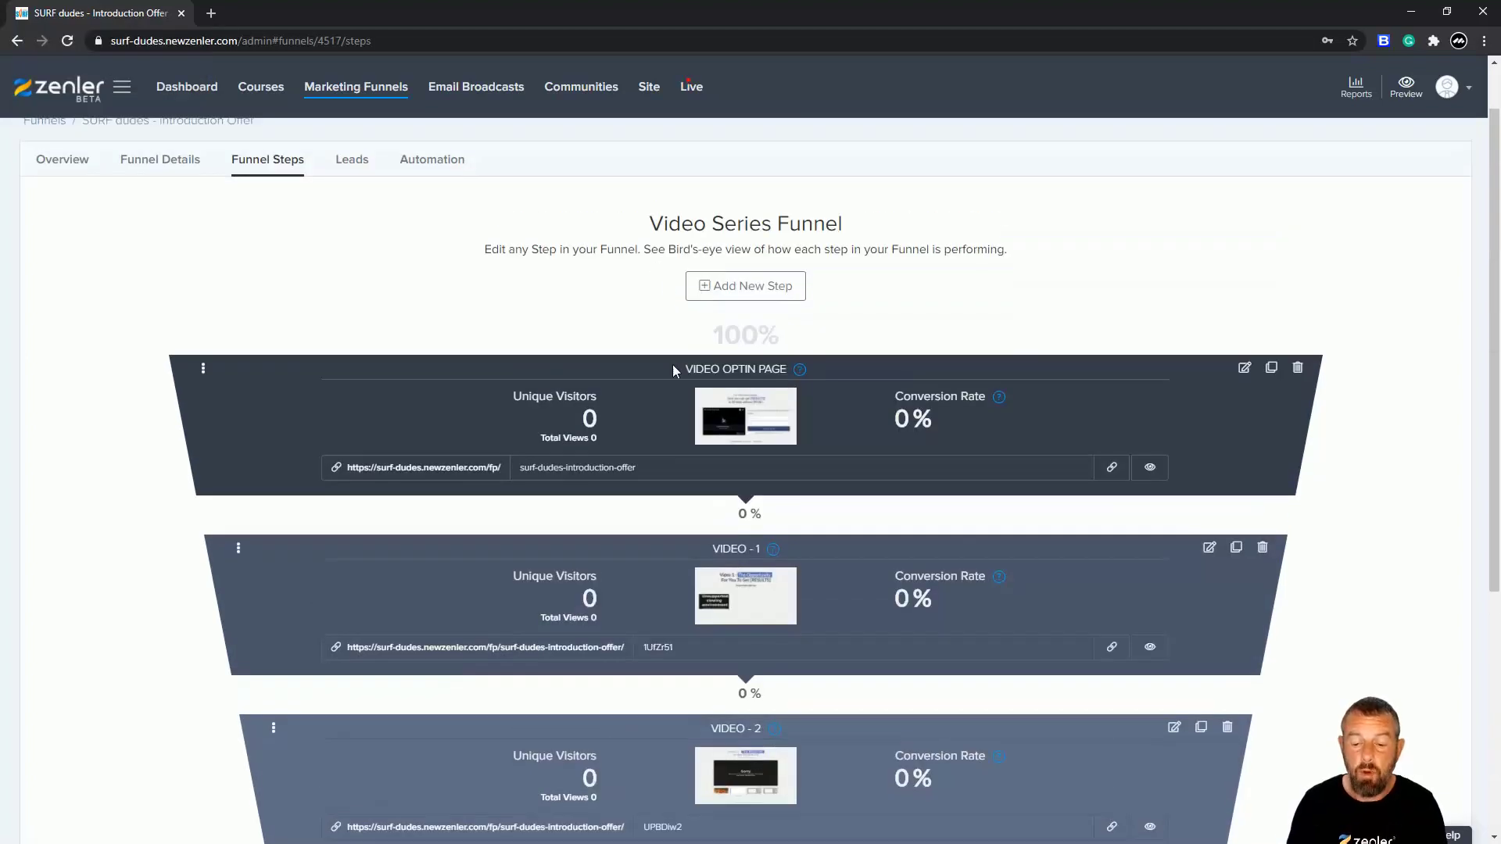
pyautogui.scroll(-2, 680, 336)
pyautogui.scroll(-1, 667, 426)
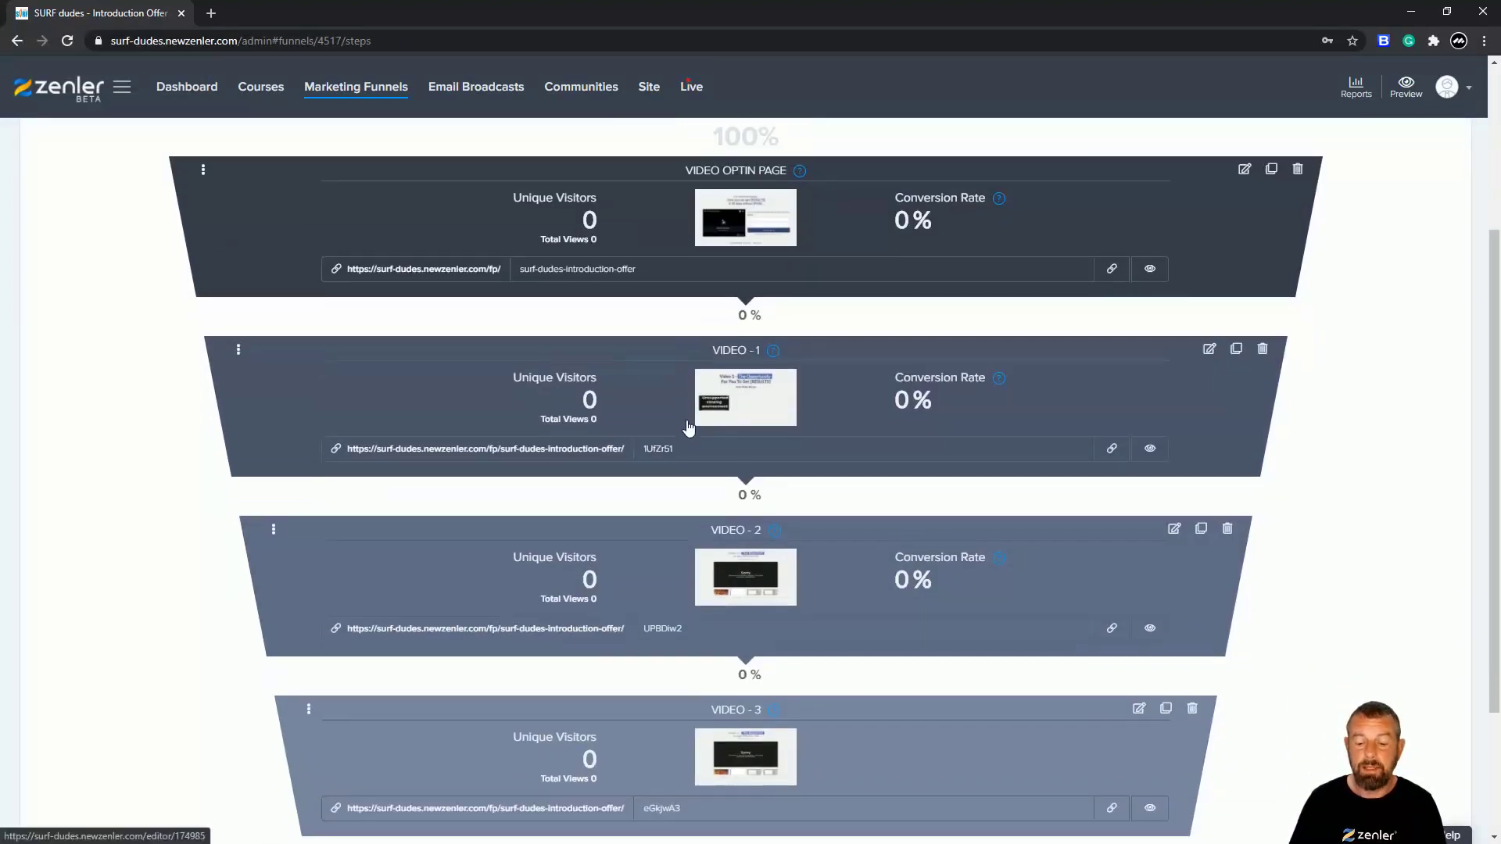
pyautogui.scroll(3, 700, 499)
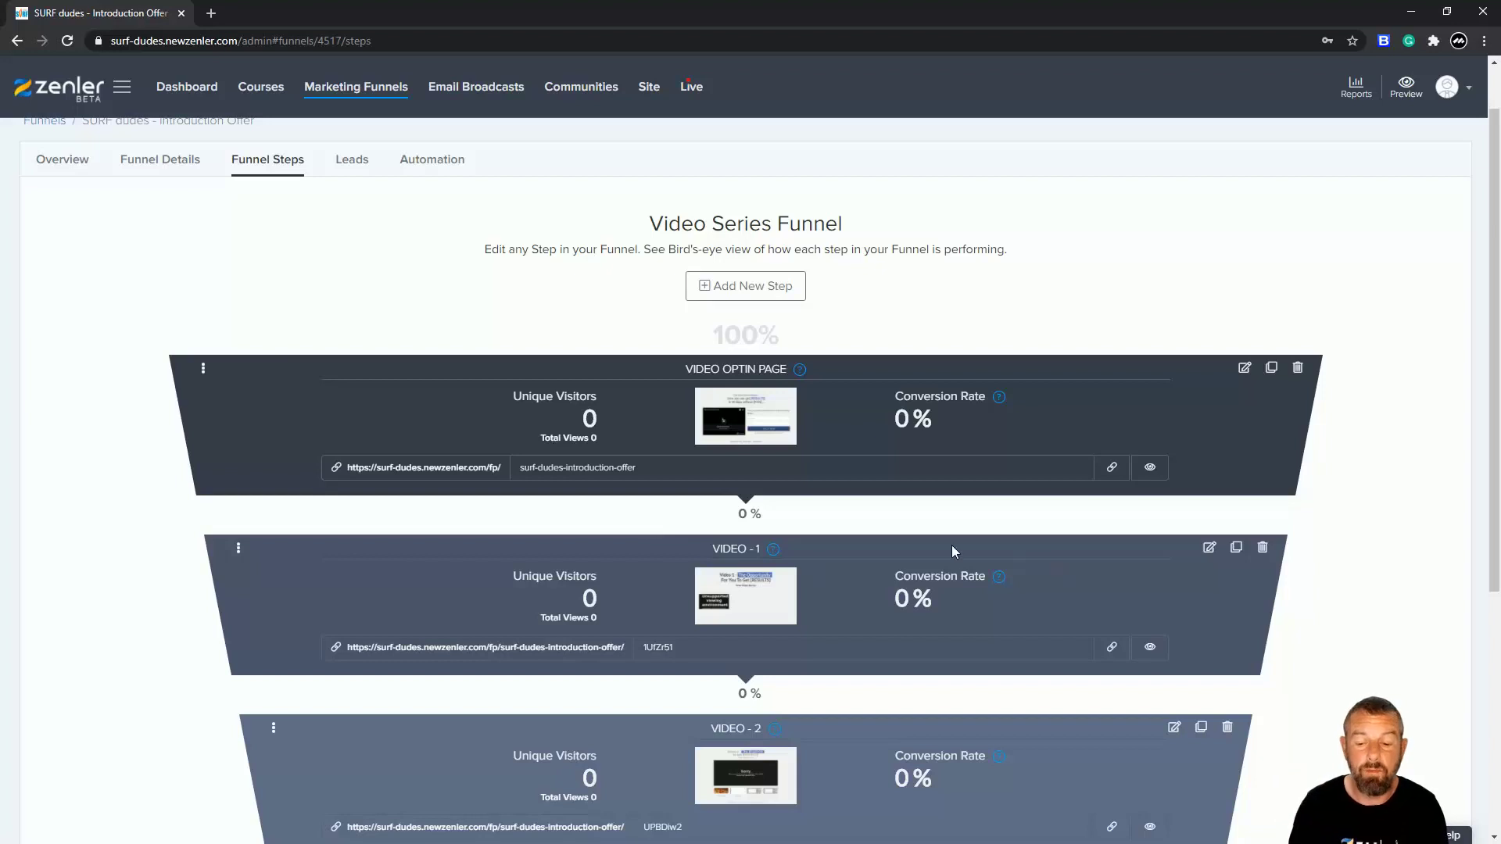
pyautogui.scroll(-5, 821, 532)
pyautogui.scroll(5, 820, 540)
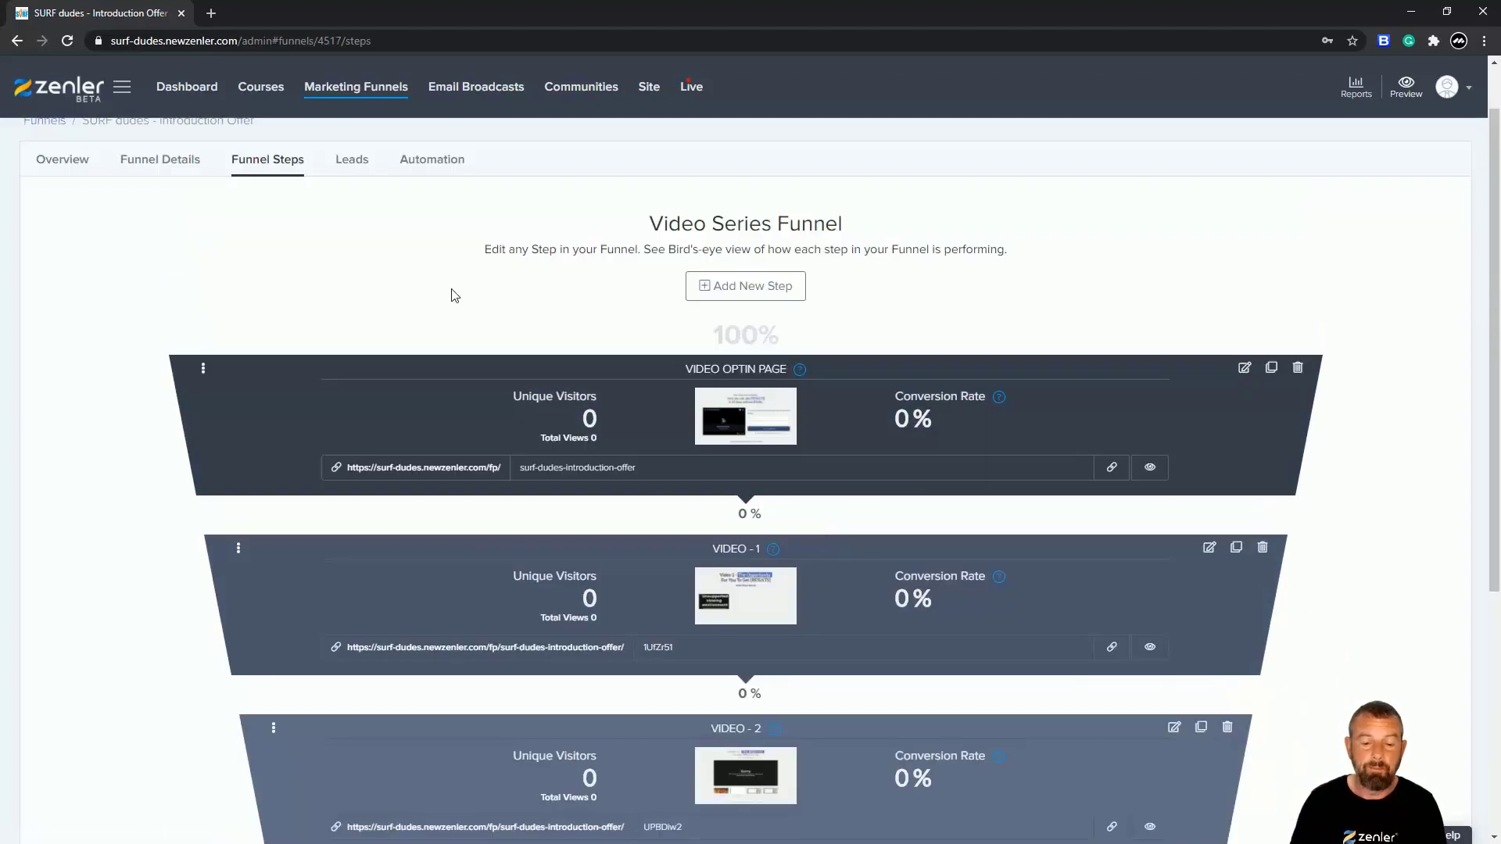
pyautogui.click(52, 162)
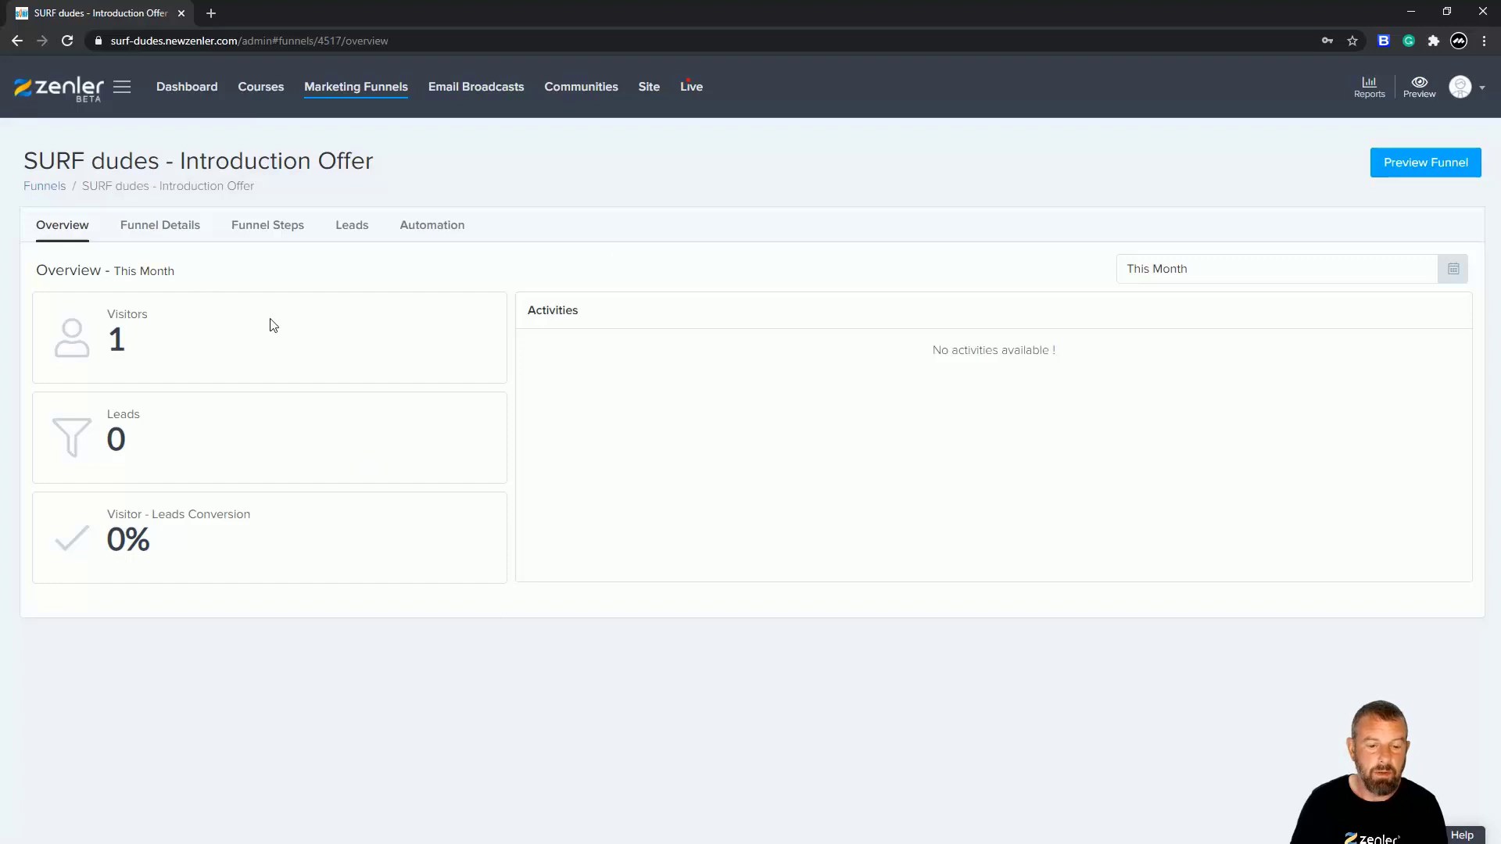
# Copy the funnel URL from the funnel details and load it in a new browser tab.
pyautogui.click(153, 232)
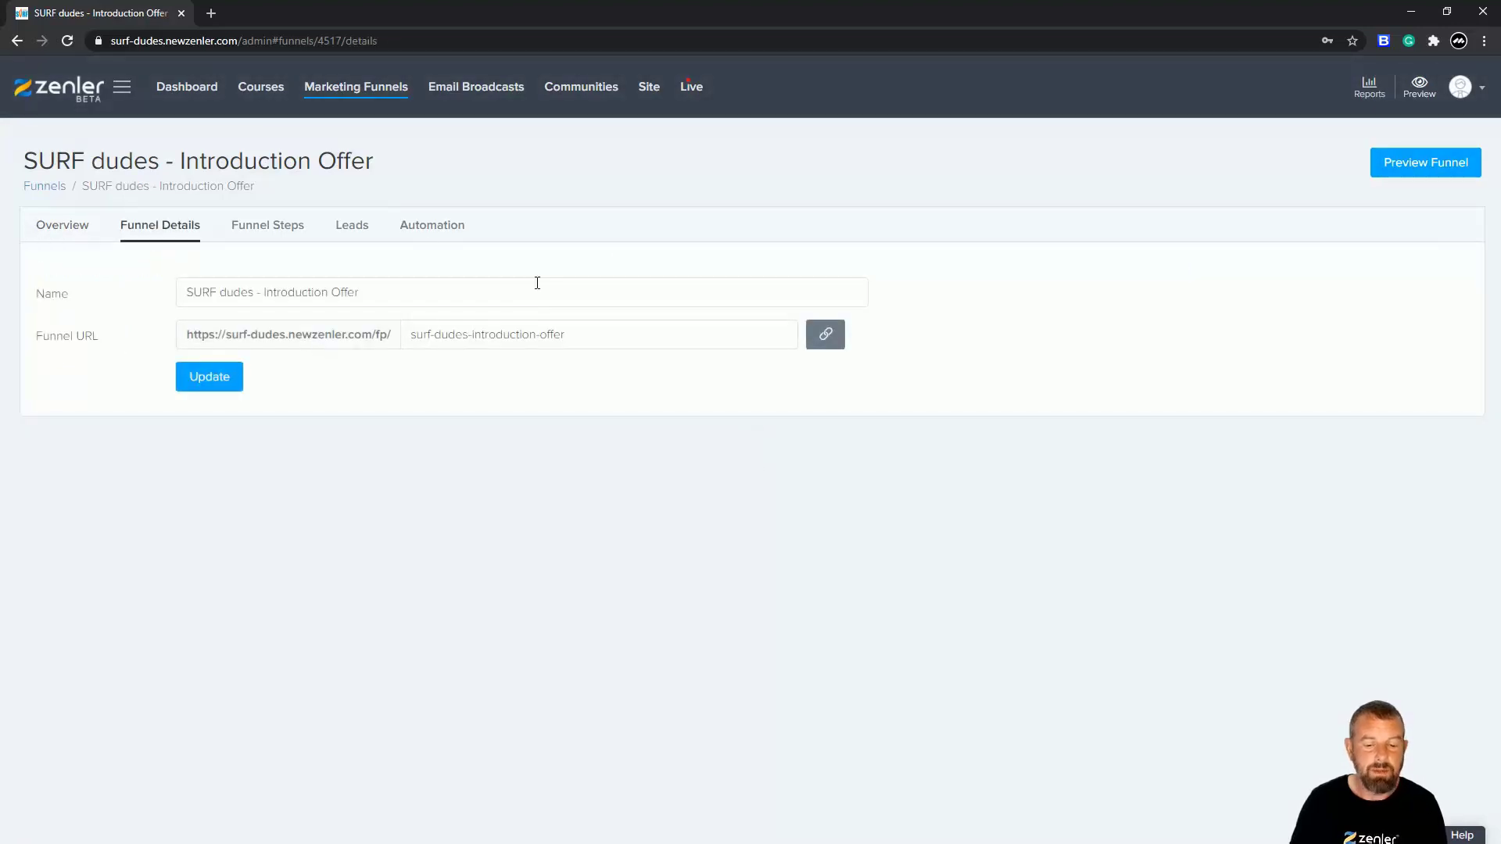
pyautogui.moveTo(586, 341); pyautogui.dragTo(396, 337)
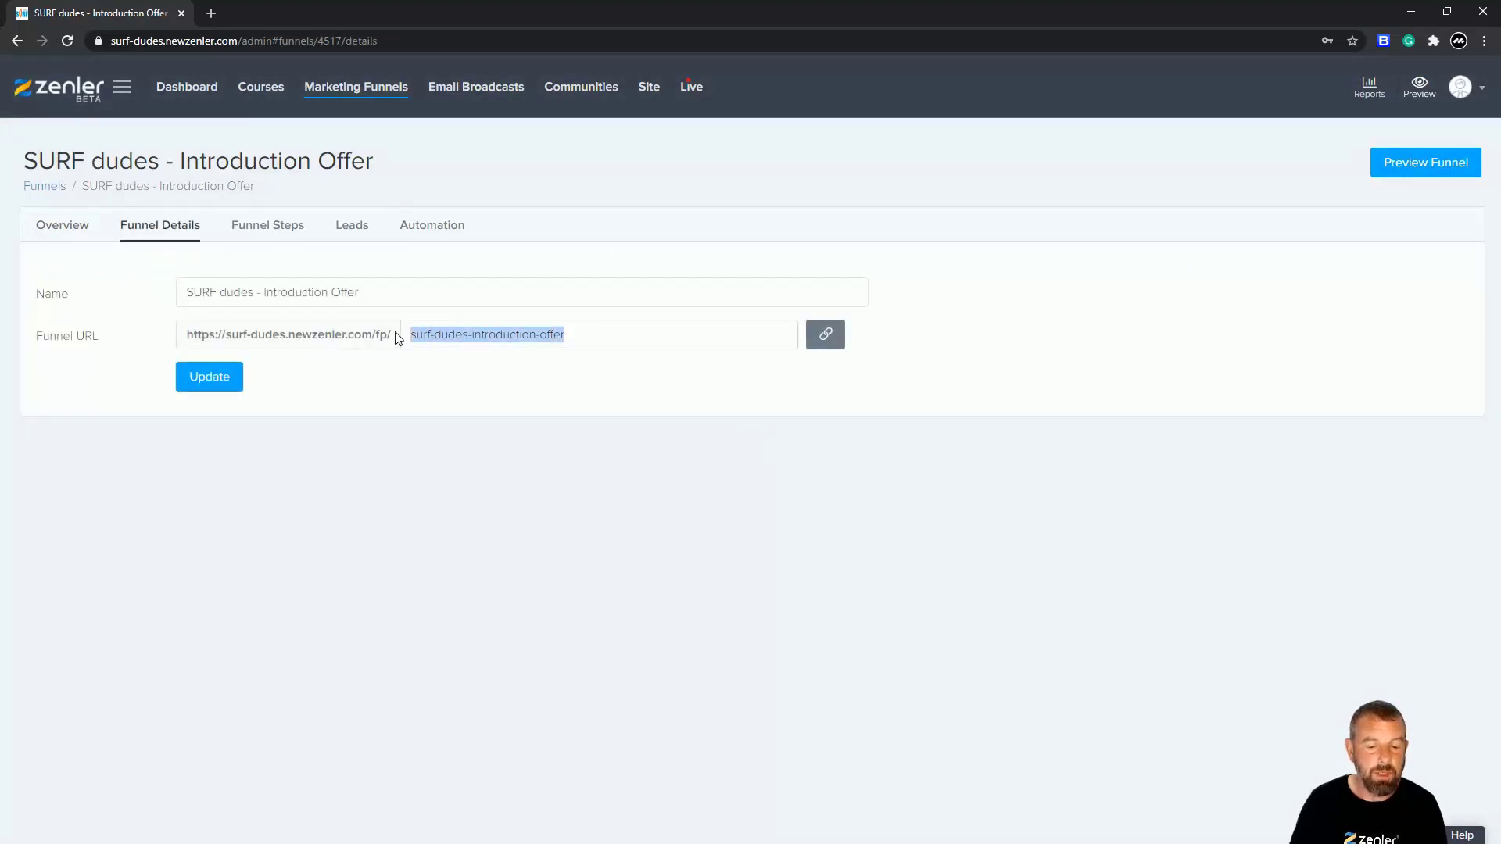
pyautogui.moveTo(188, 337); pyautogui.dragTo(373, 335)
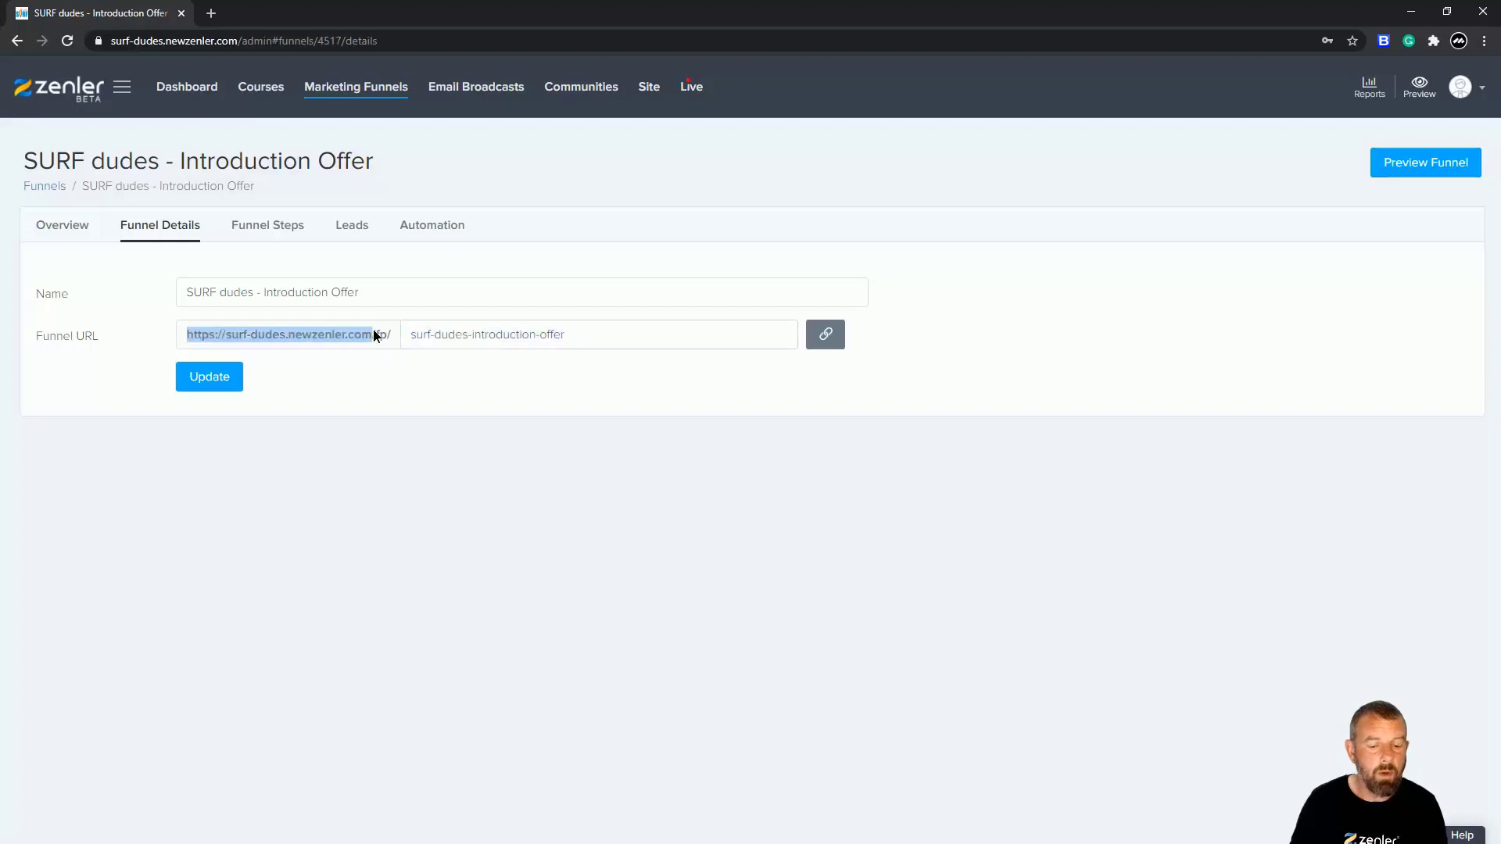
pyautogui.click(826, 335)
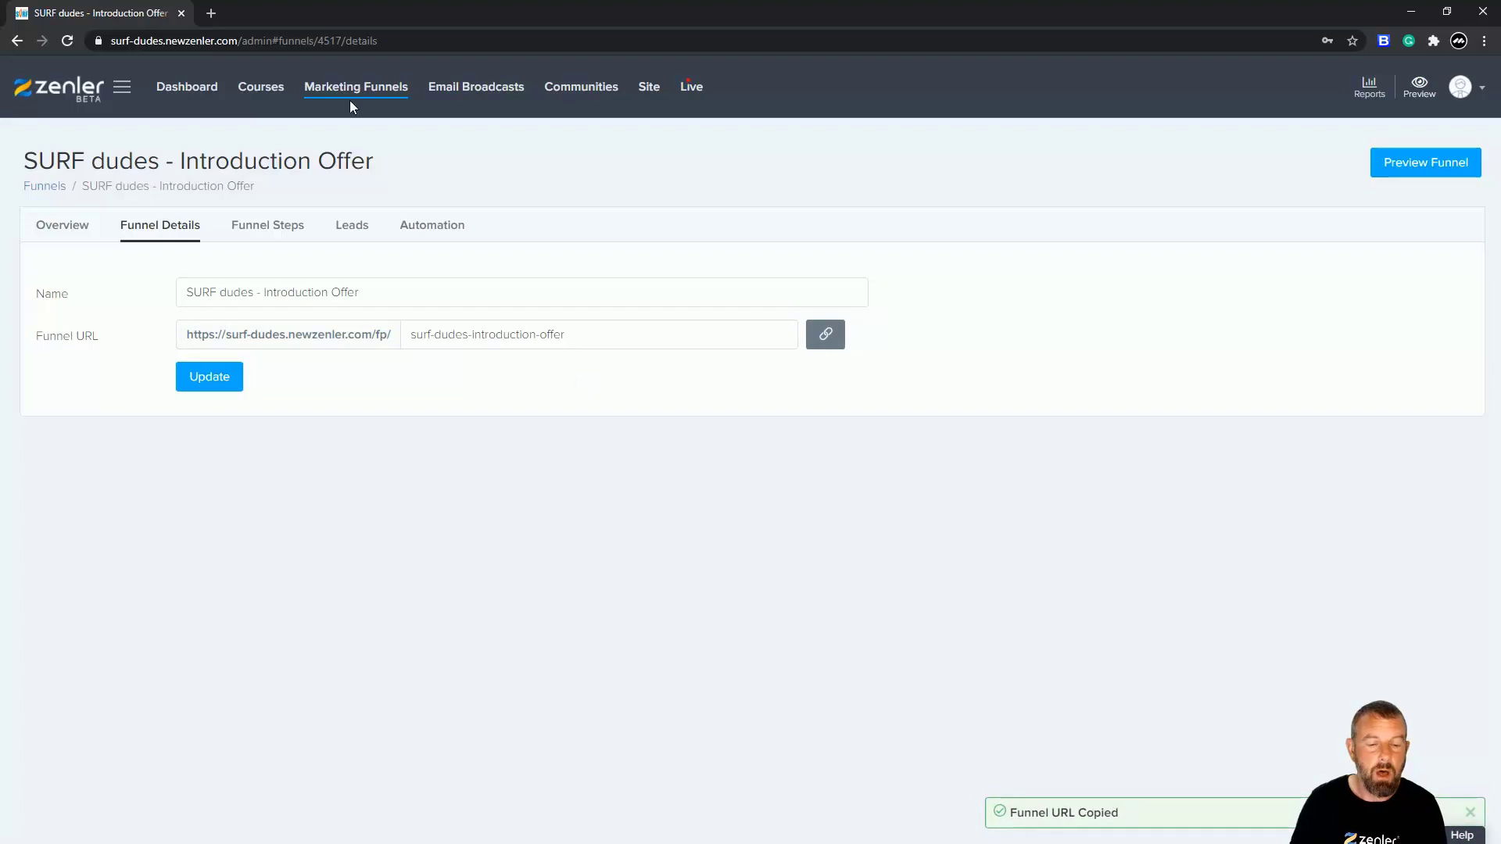
pyautogui.click(211, 12)
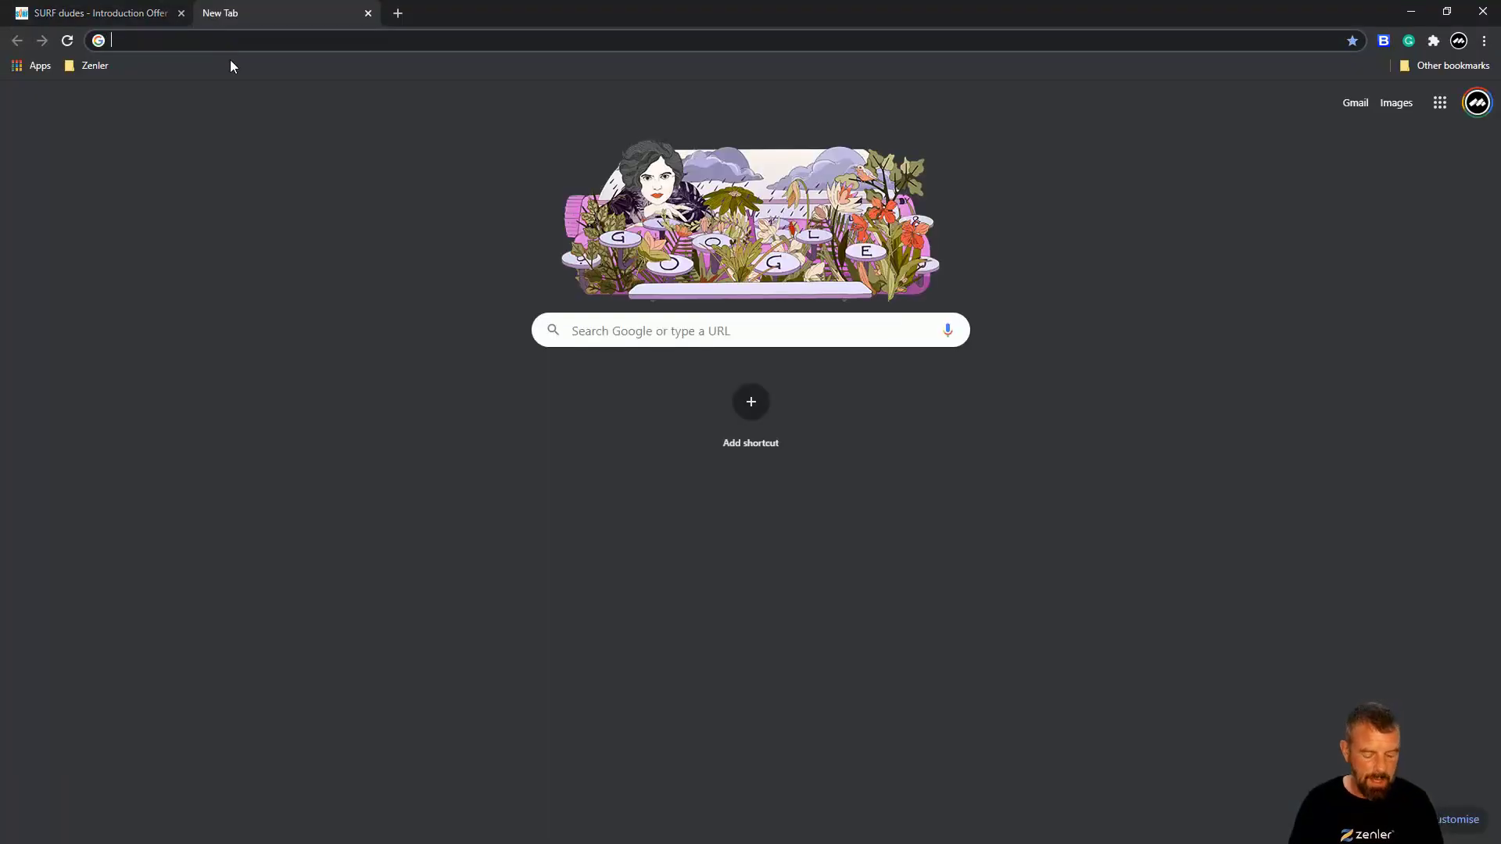
pyautogui.hotkey('ctrl', 'v')
pyautogui.press('Return')
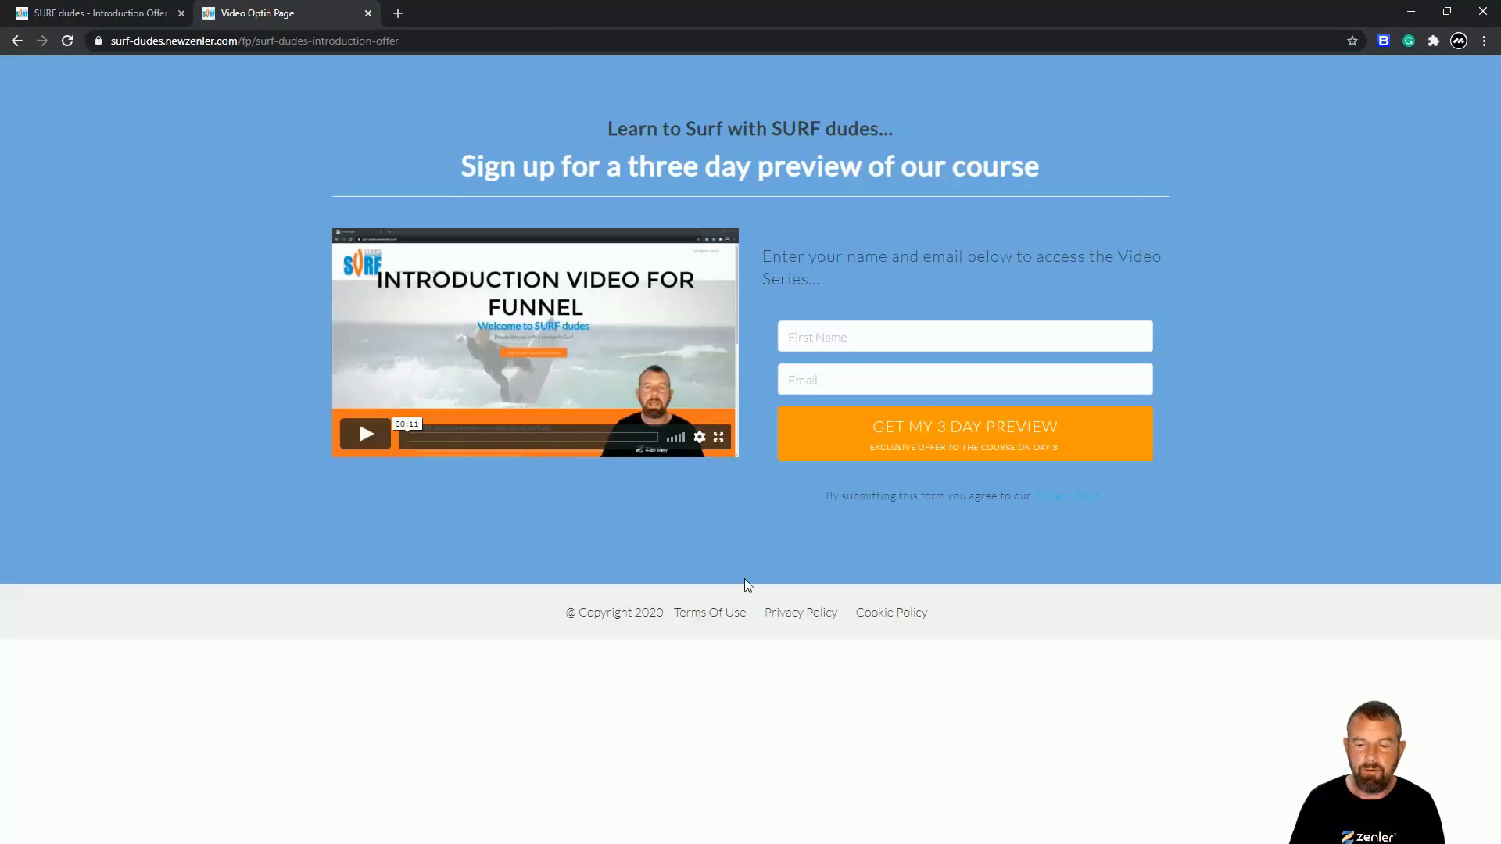
# Return to the funnel's steps and view its leads in the list of people subscribed to the funnel.
pyautogui.click(129, 14)
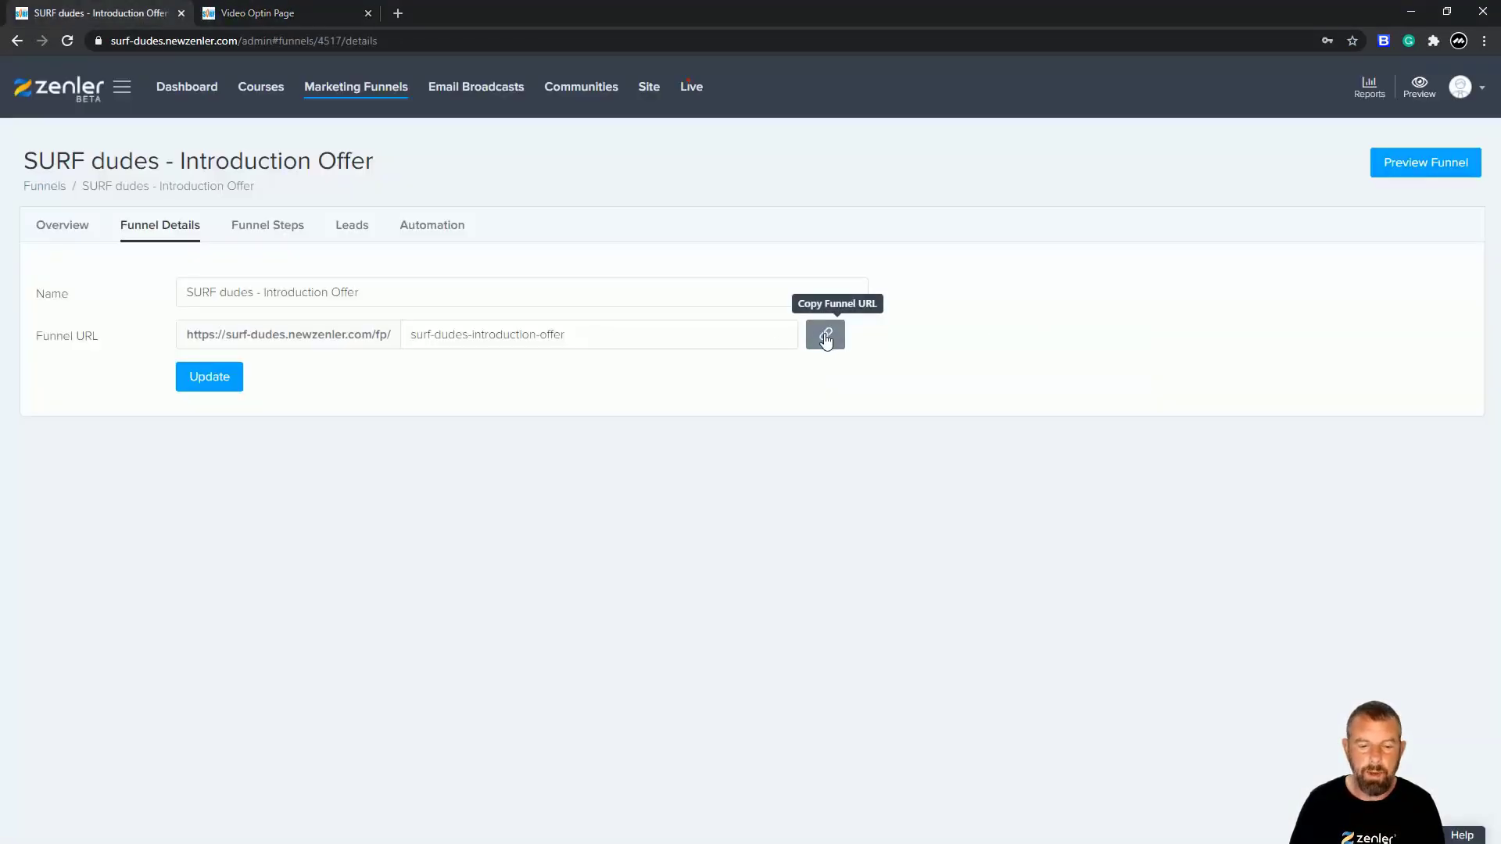
pyautogui.click(288, 233)
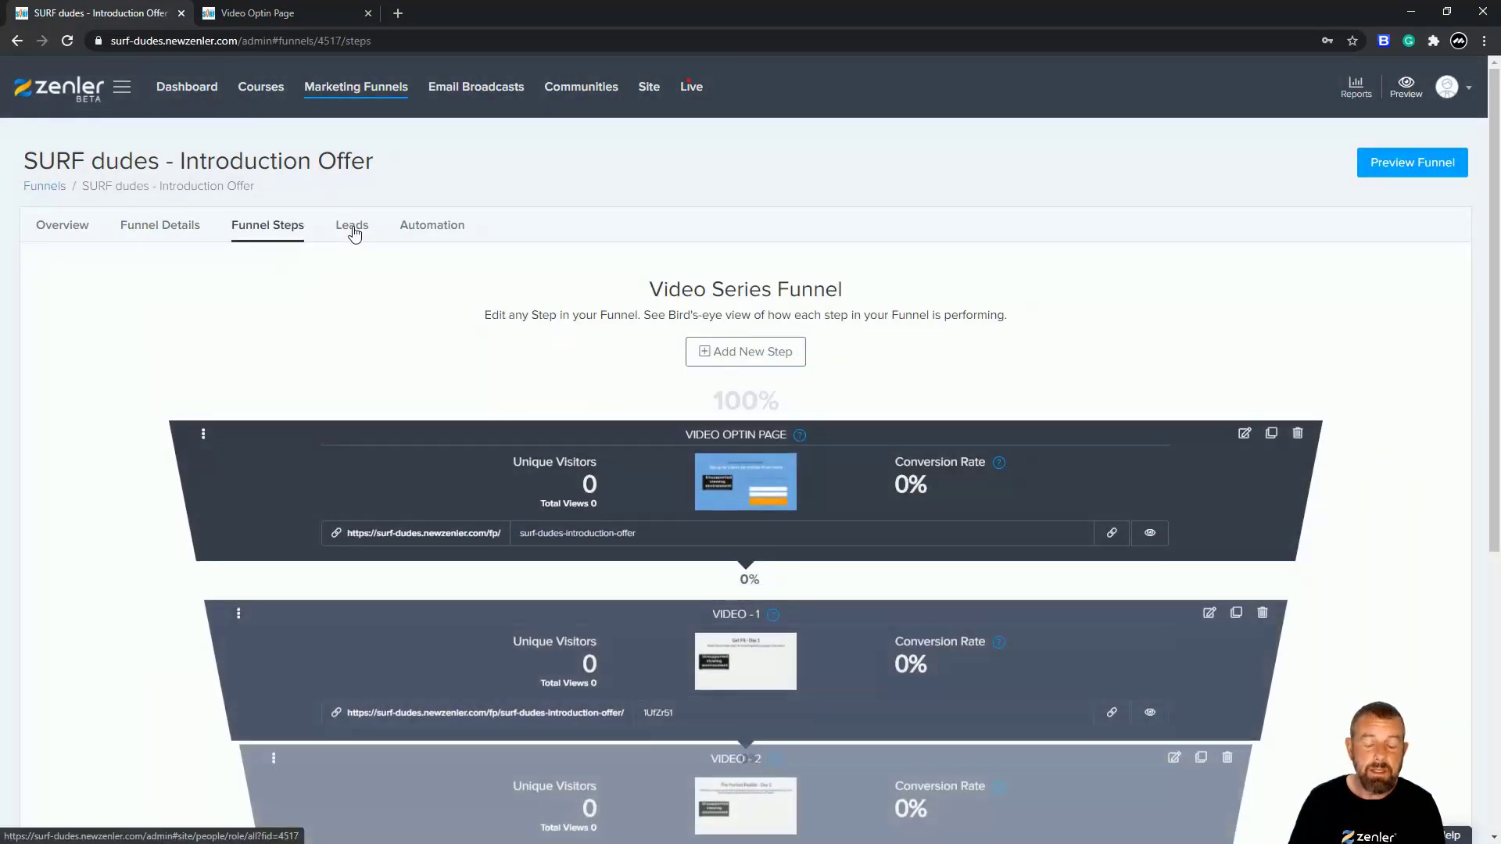
pyautogui.click(350, 225)
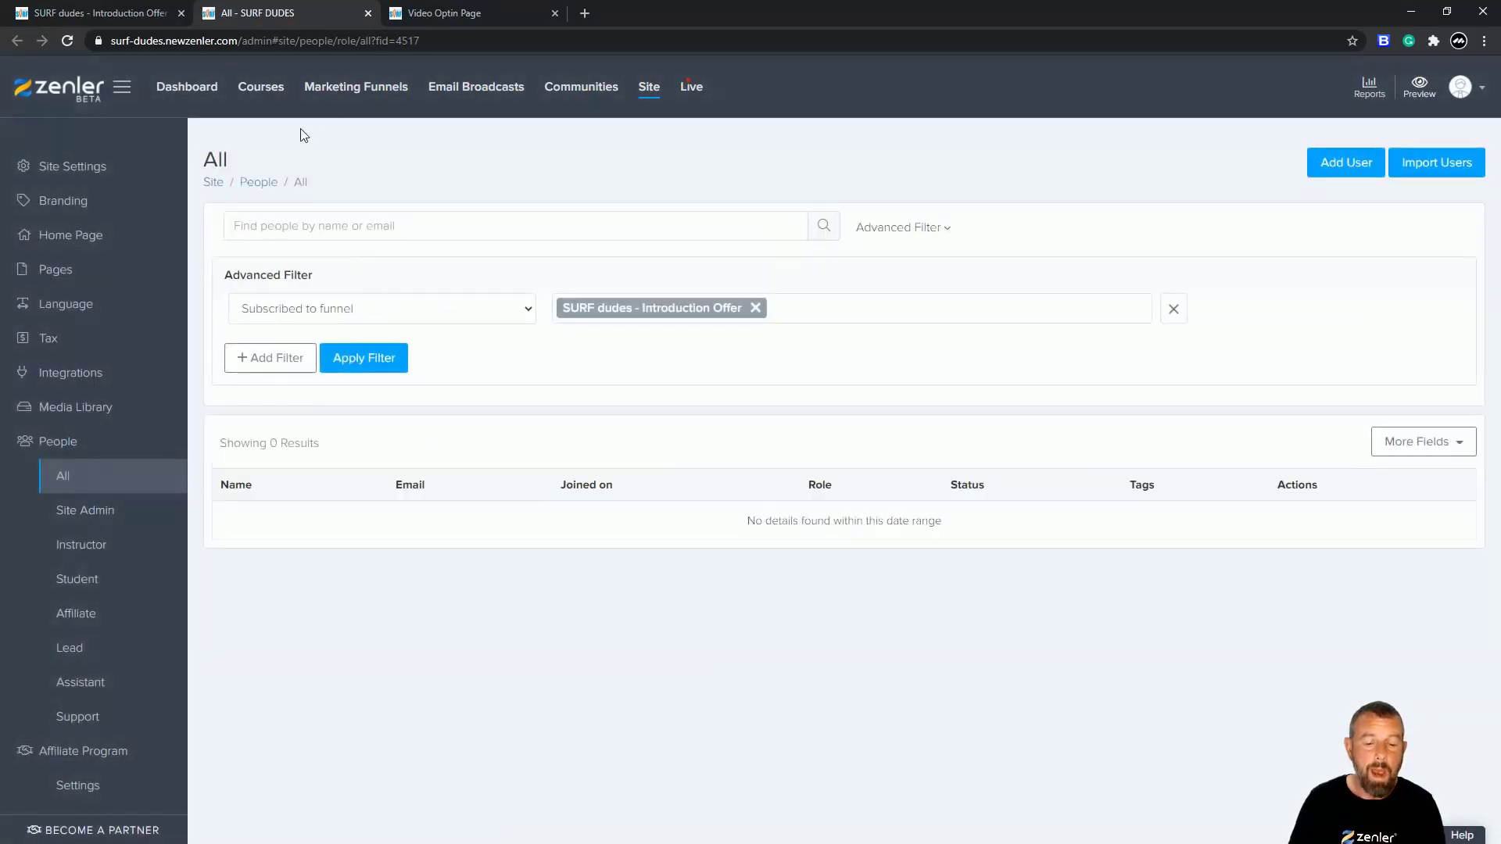
# Close the live Video Optin Page and return to the SURF dudes - Introduction Offer funnel.
pyautogui.click(454, 13)
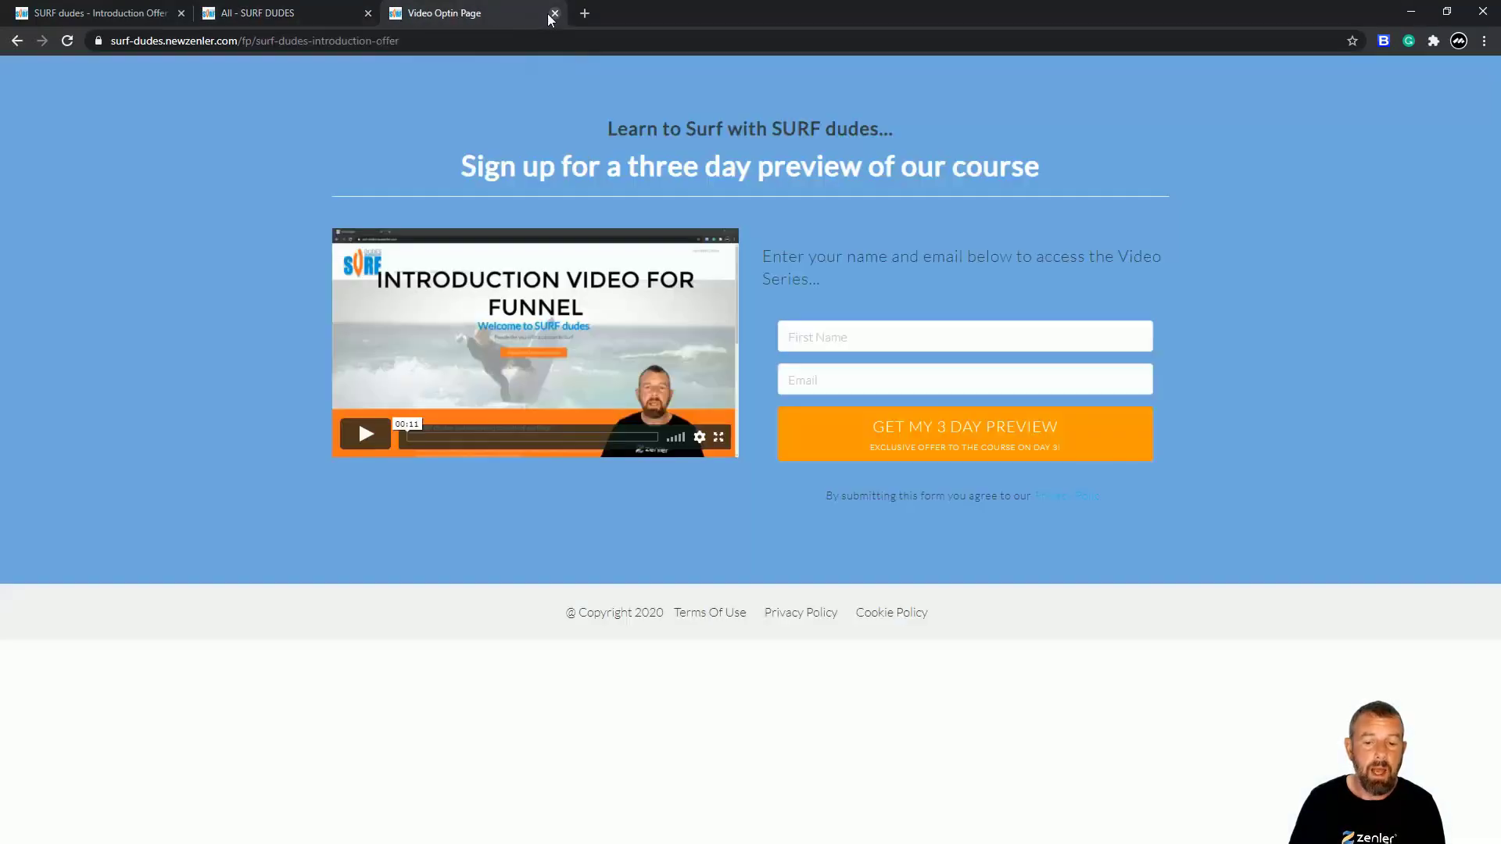
pyautogui.click(555, 14)
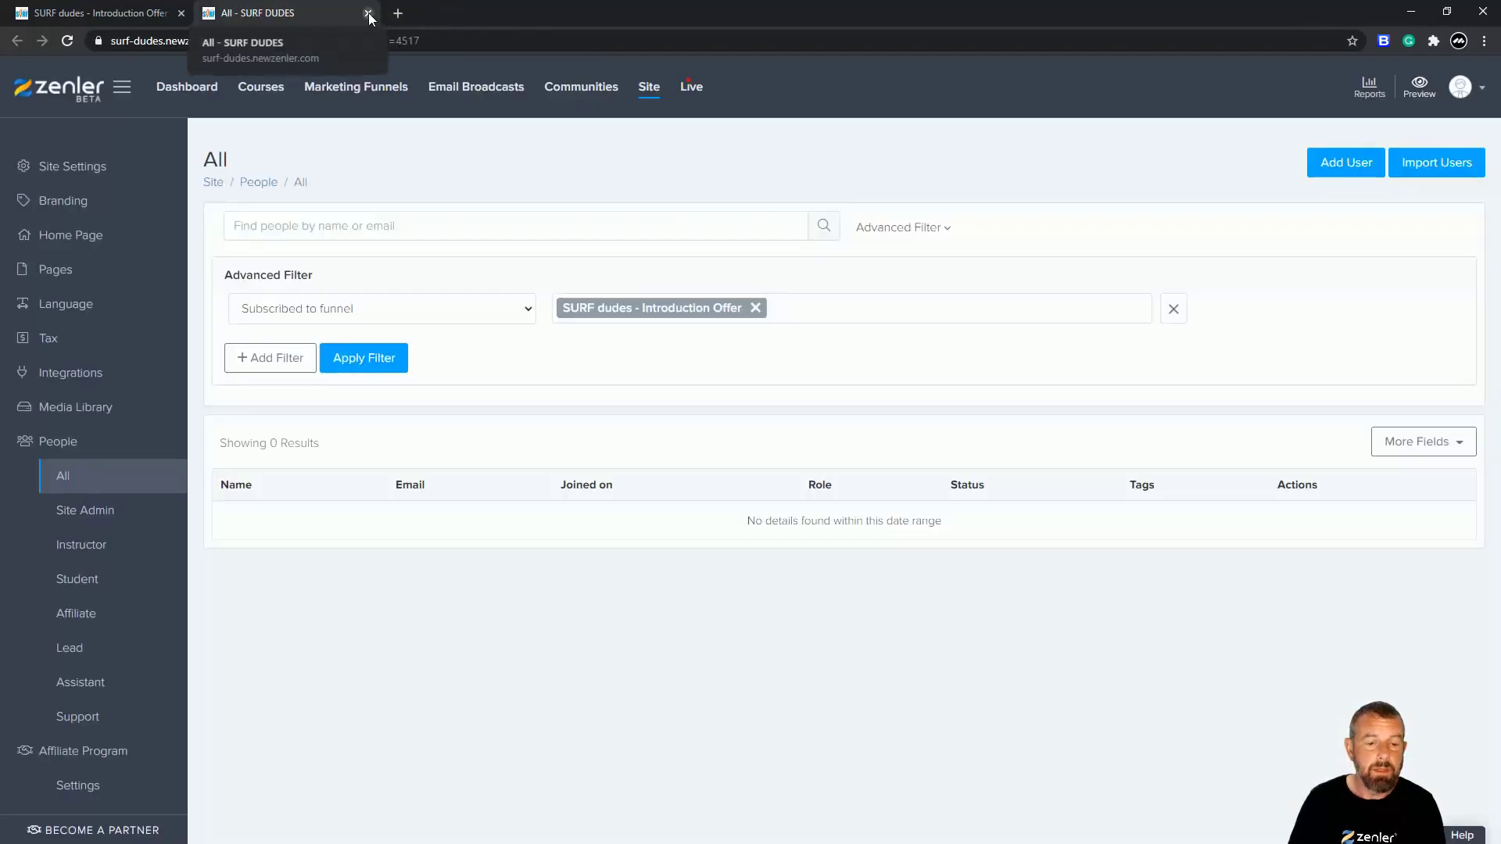
pyautogui.click(135, 12)
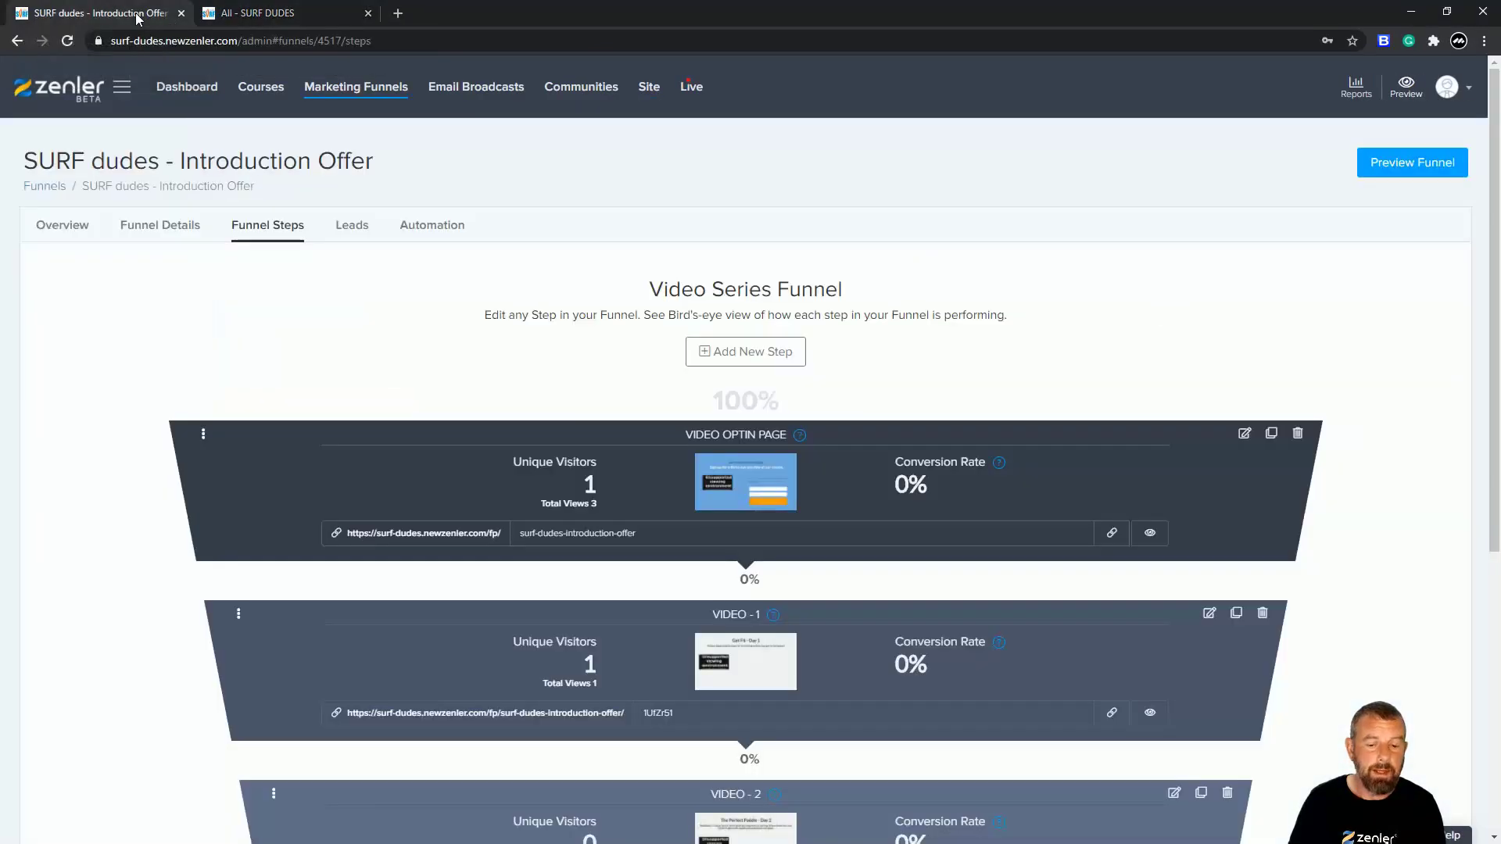
# Open the funnel's automation rules, read the description and trigger, and expand the Email Drip Sequence to show its emails.
pyautogui.click(437, 233)
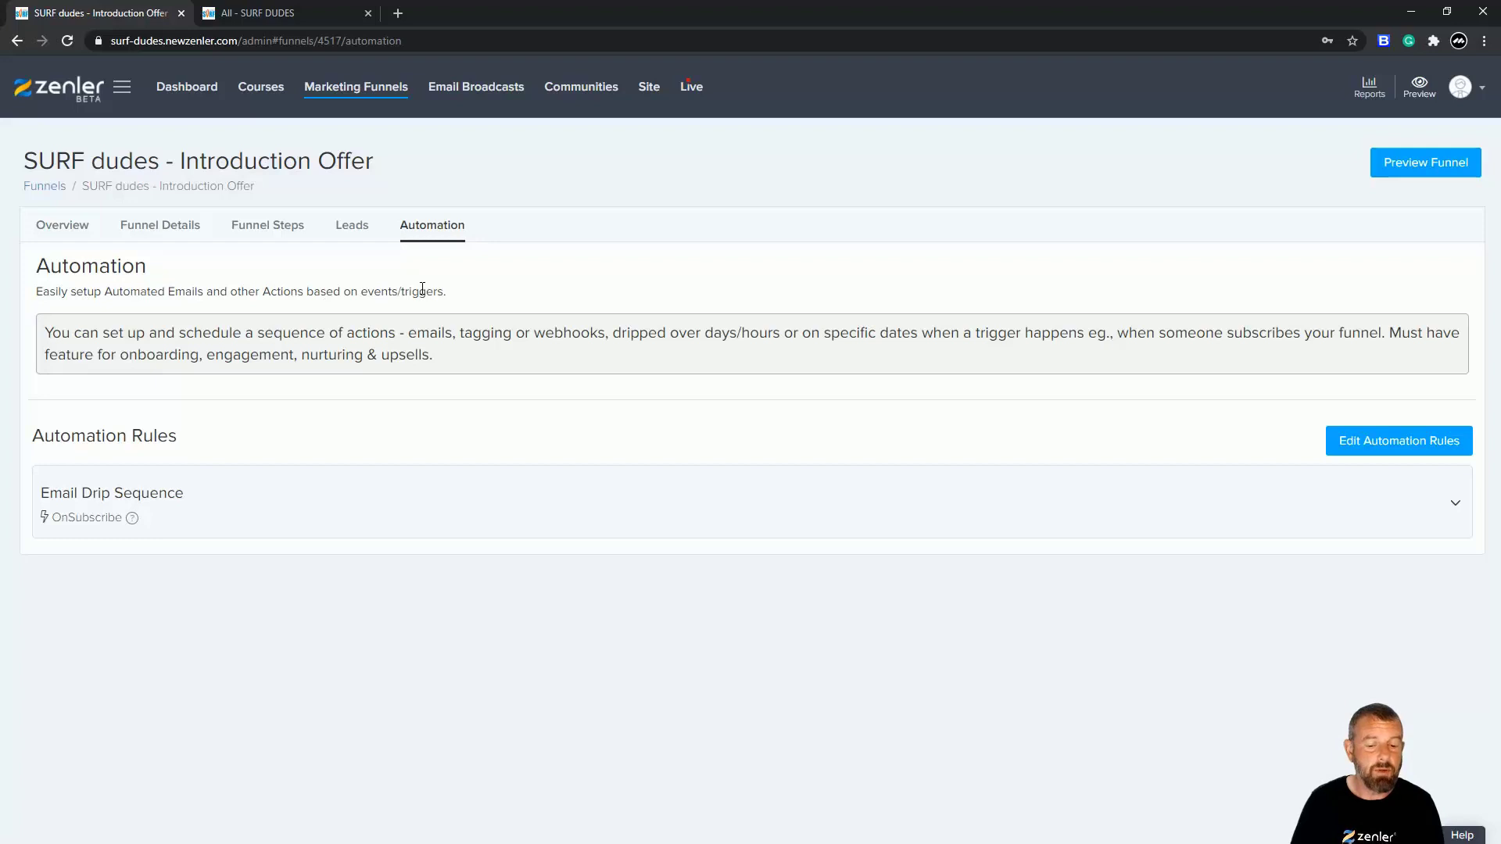
pyautogui.moveTo(120, 328); pyautogui.dragTo(418, 355)
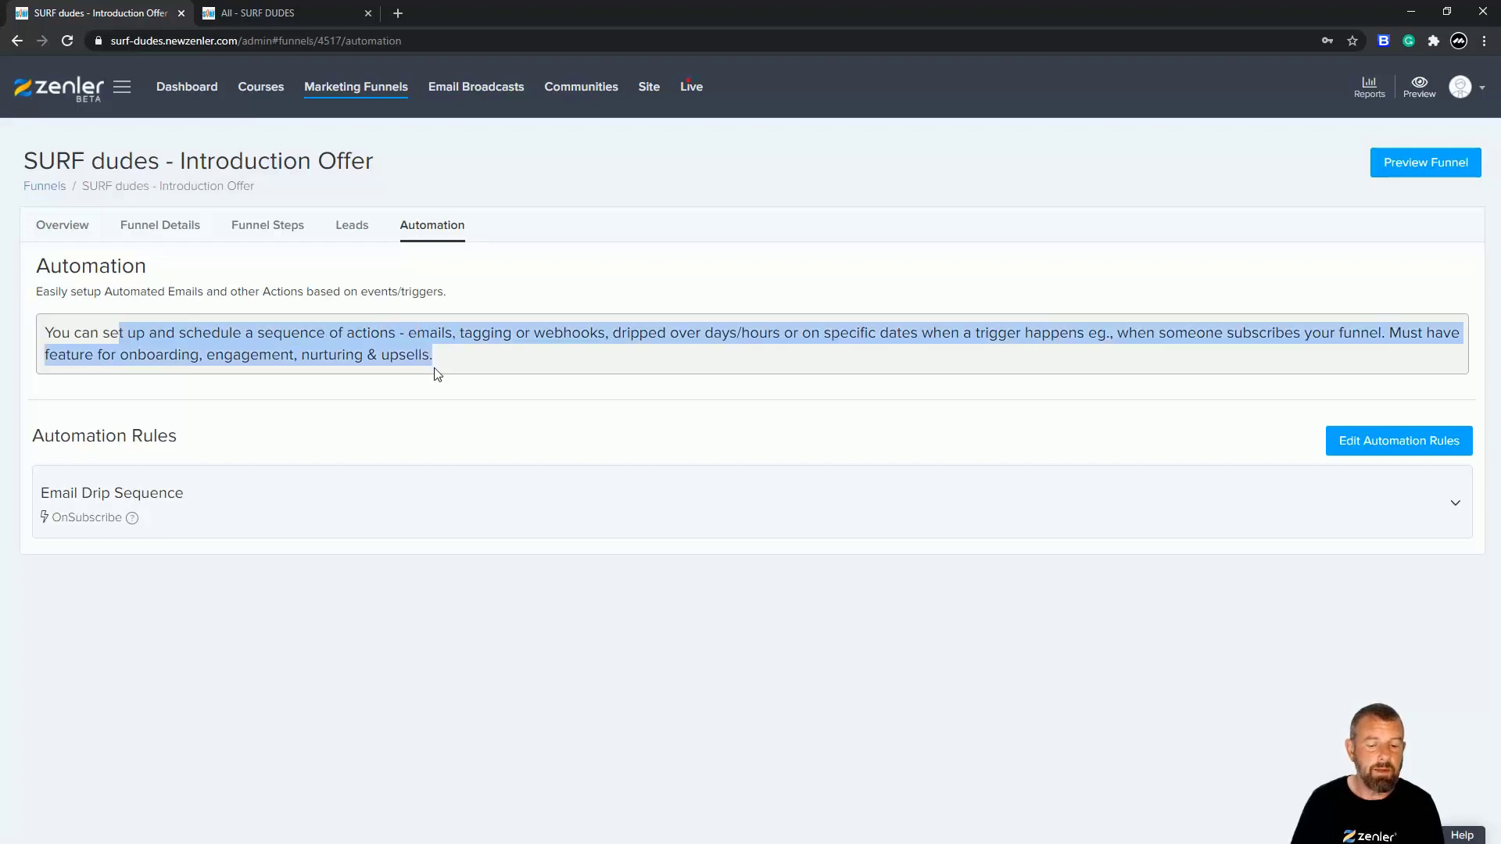
pyautogui.click(320, 433)
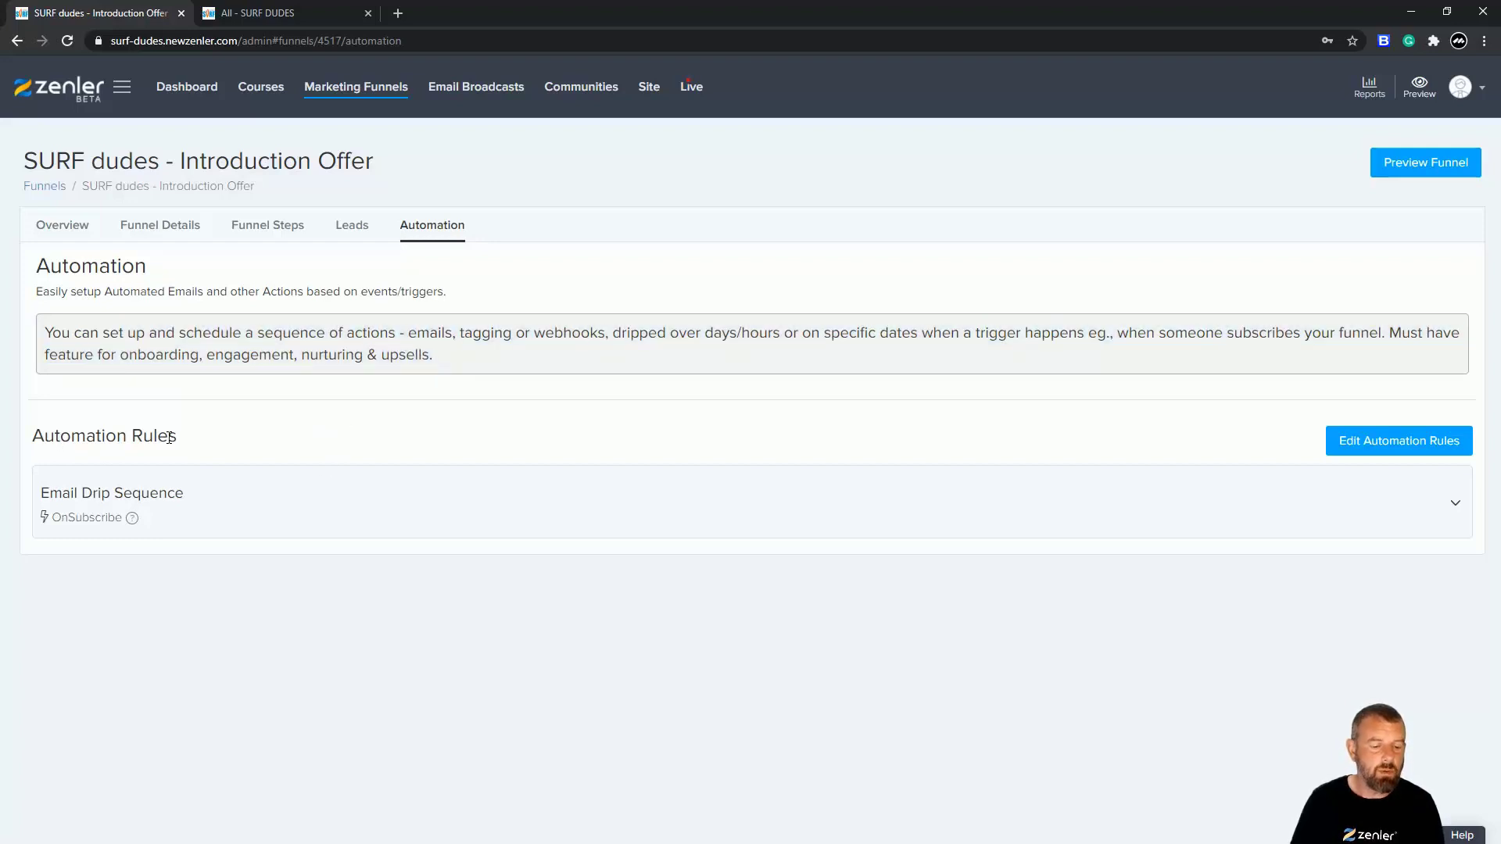
pyautogui.moveTo(133, 522)
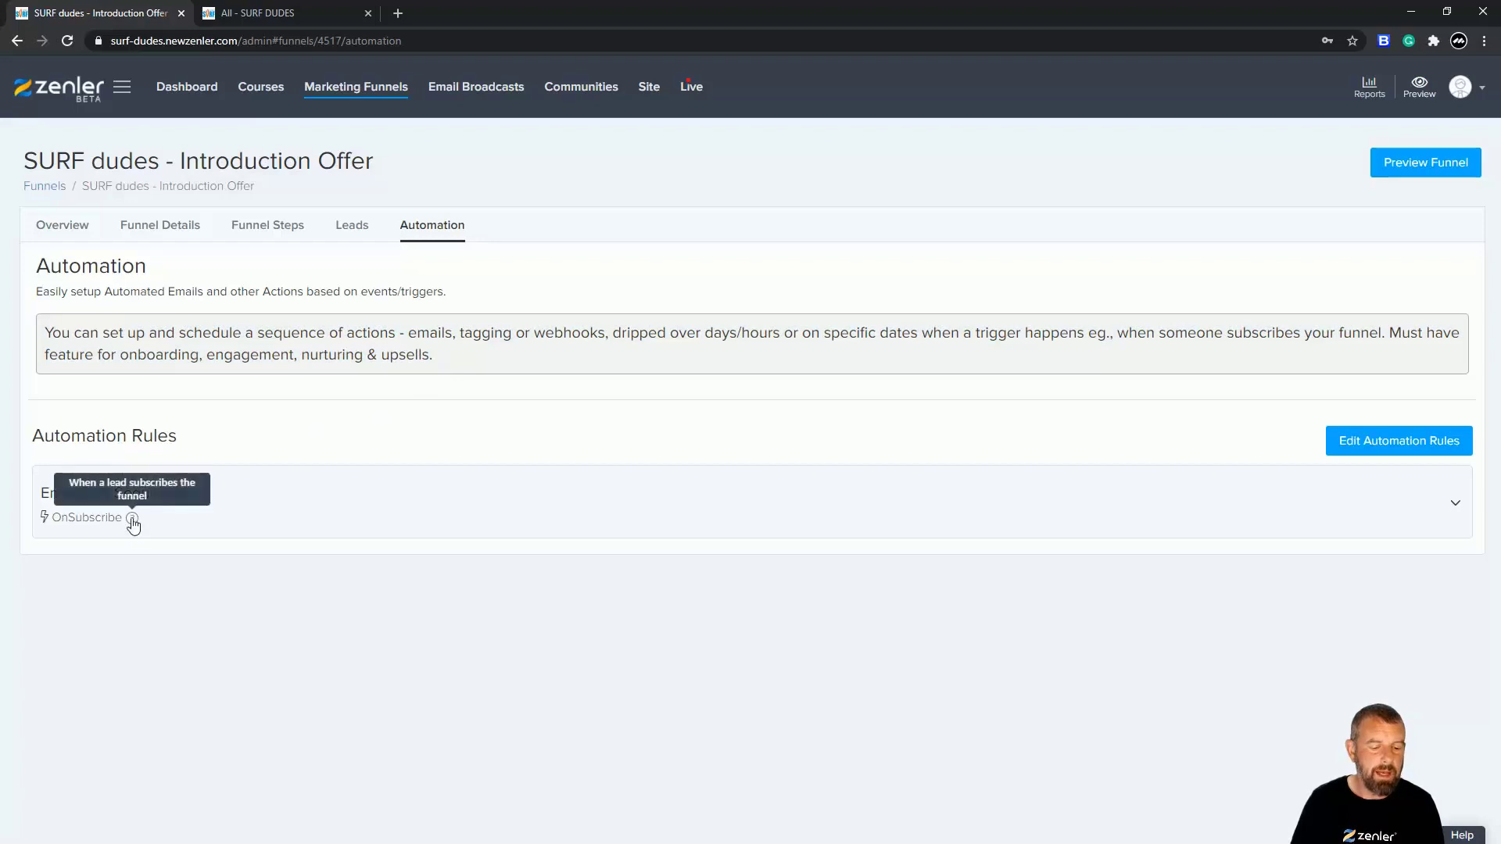
pyautogui.click(1448, 513)
pyautogui.scroll(-1, 1009, 500)
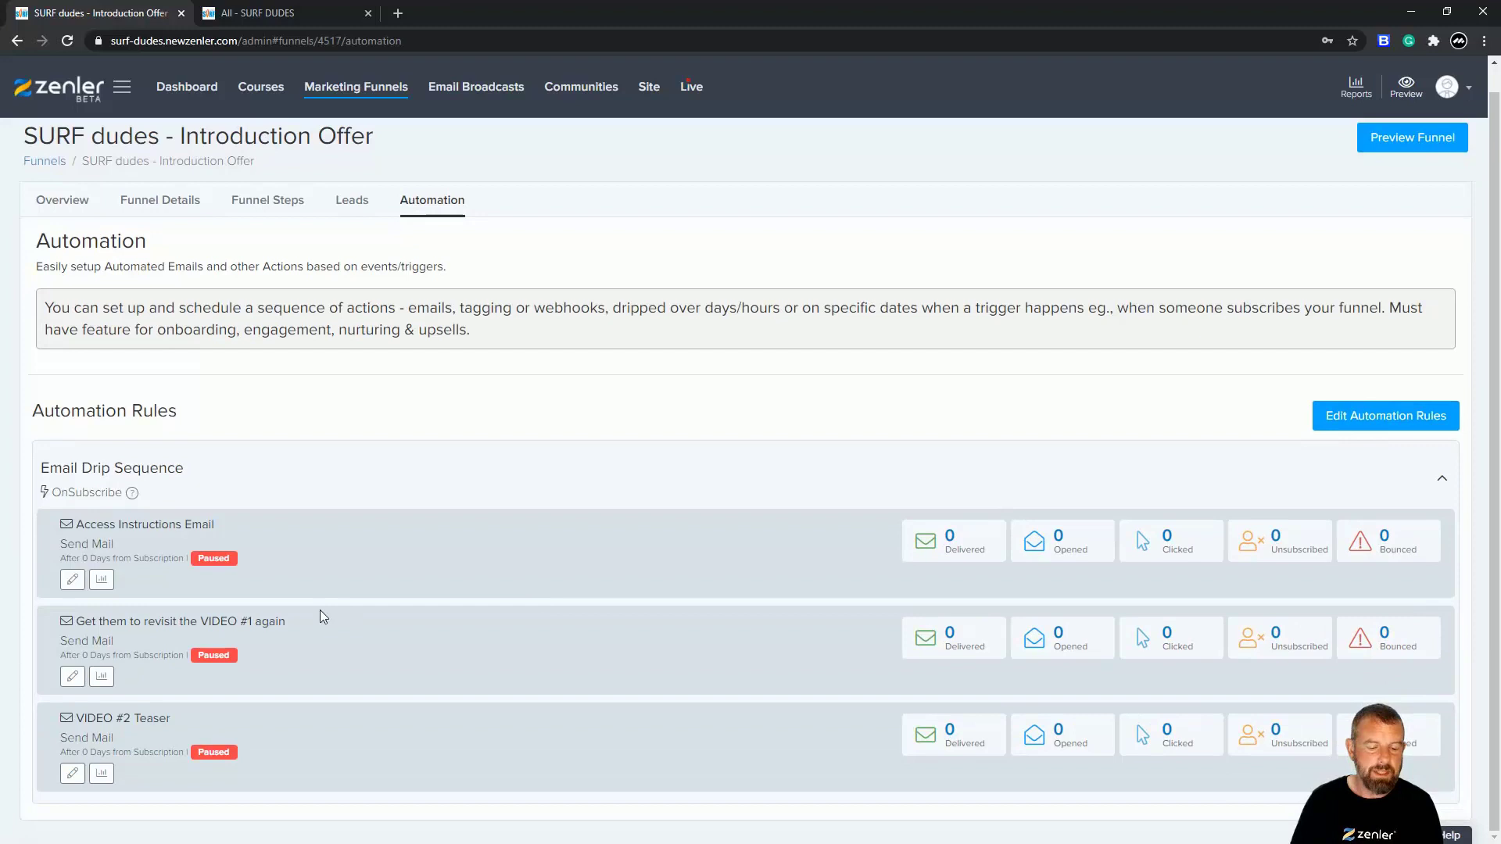
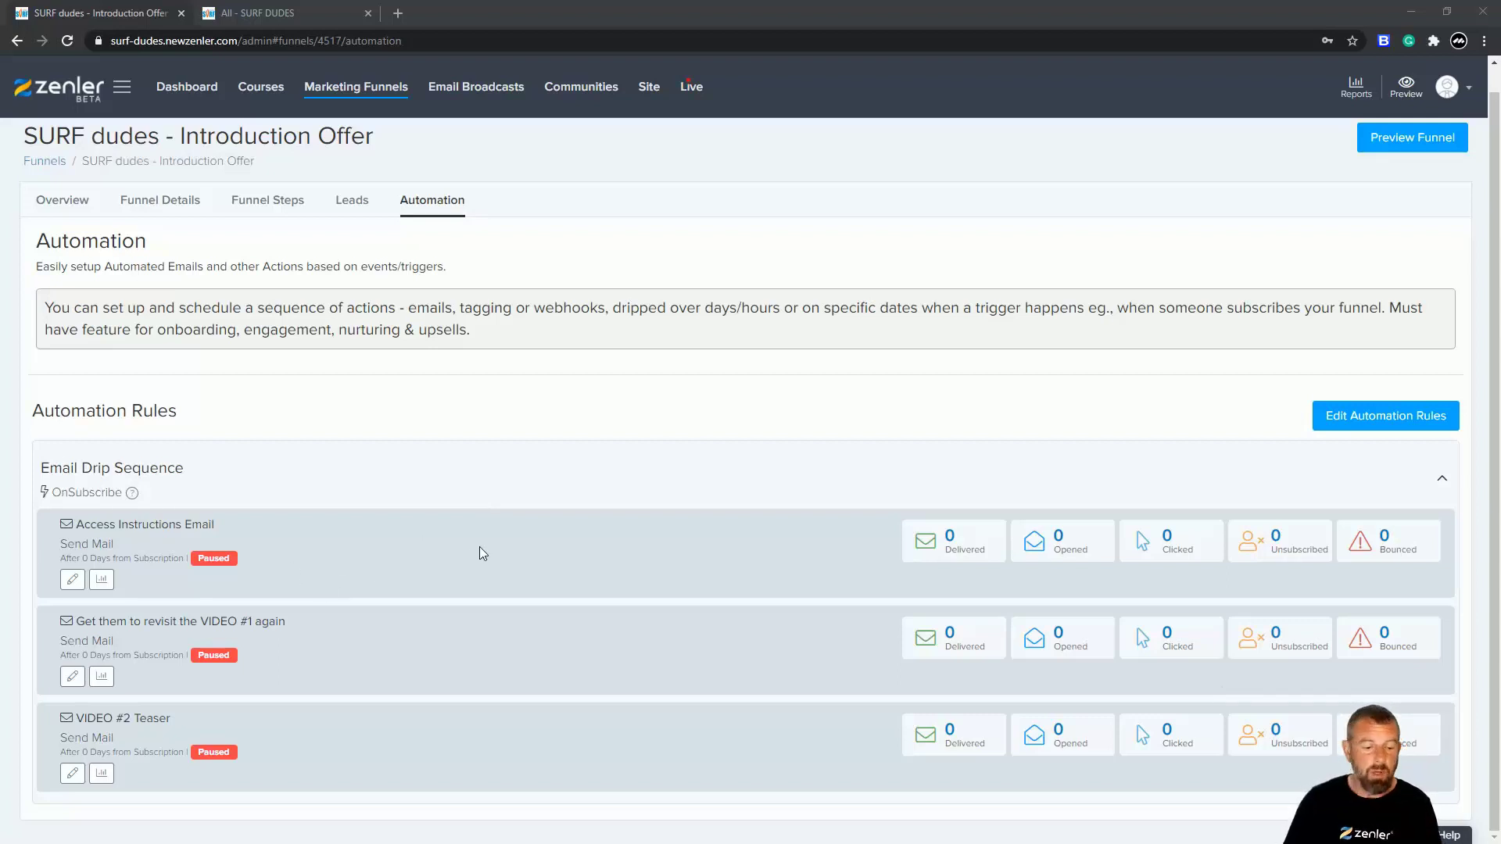
# Collapse the Email Drip Sequence rule and expand it again.
pyautogui.click(1442, 481)
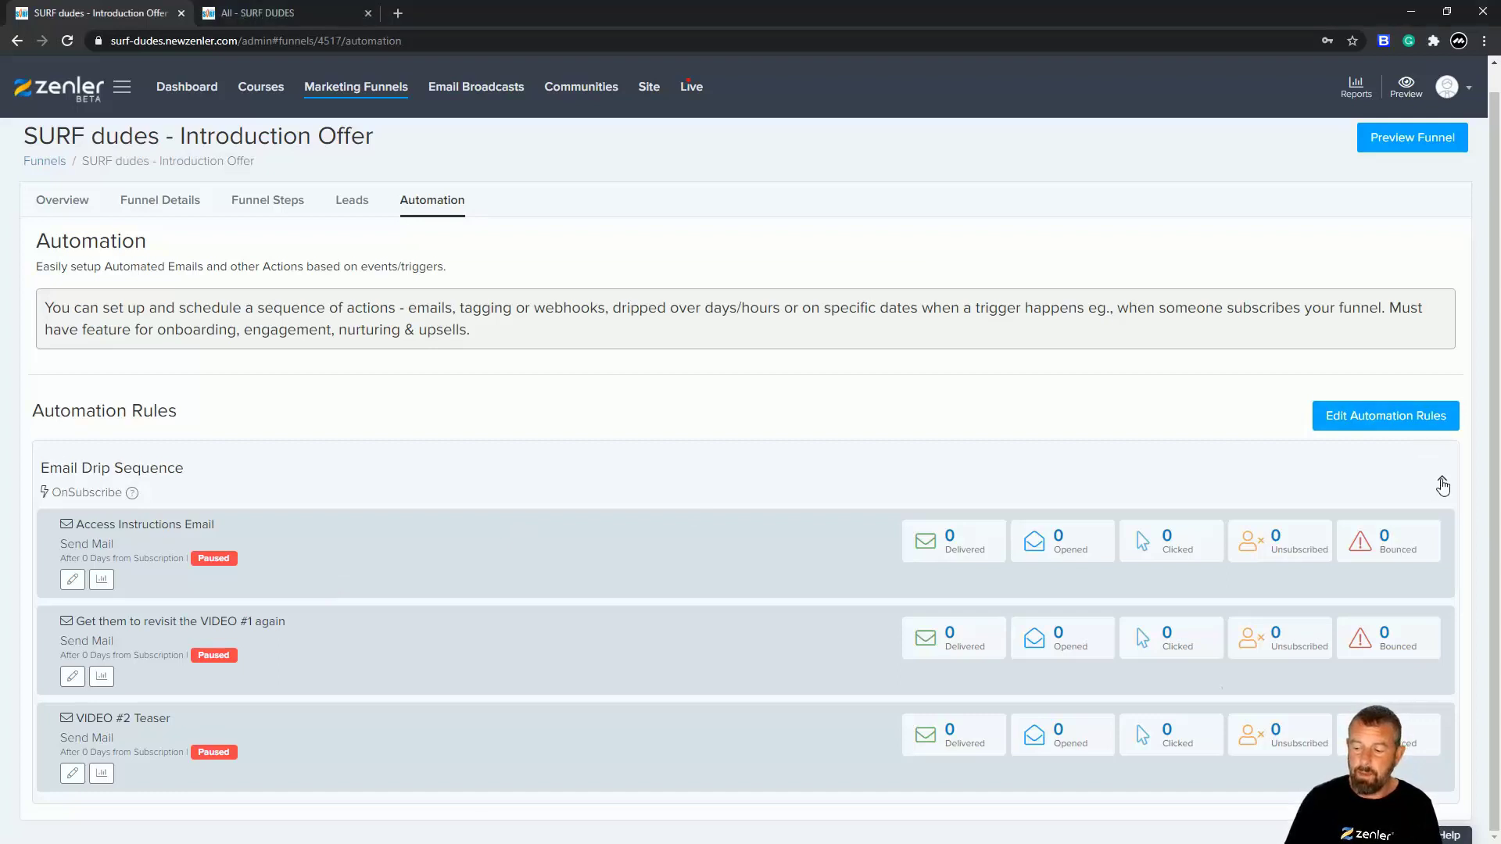
pyautogui.click(1442, 483)
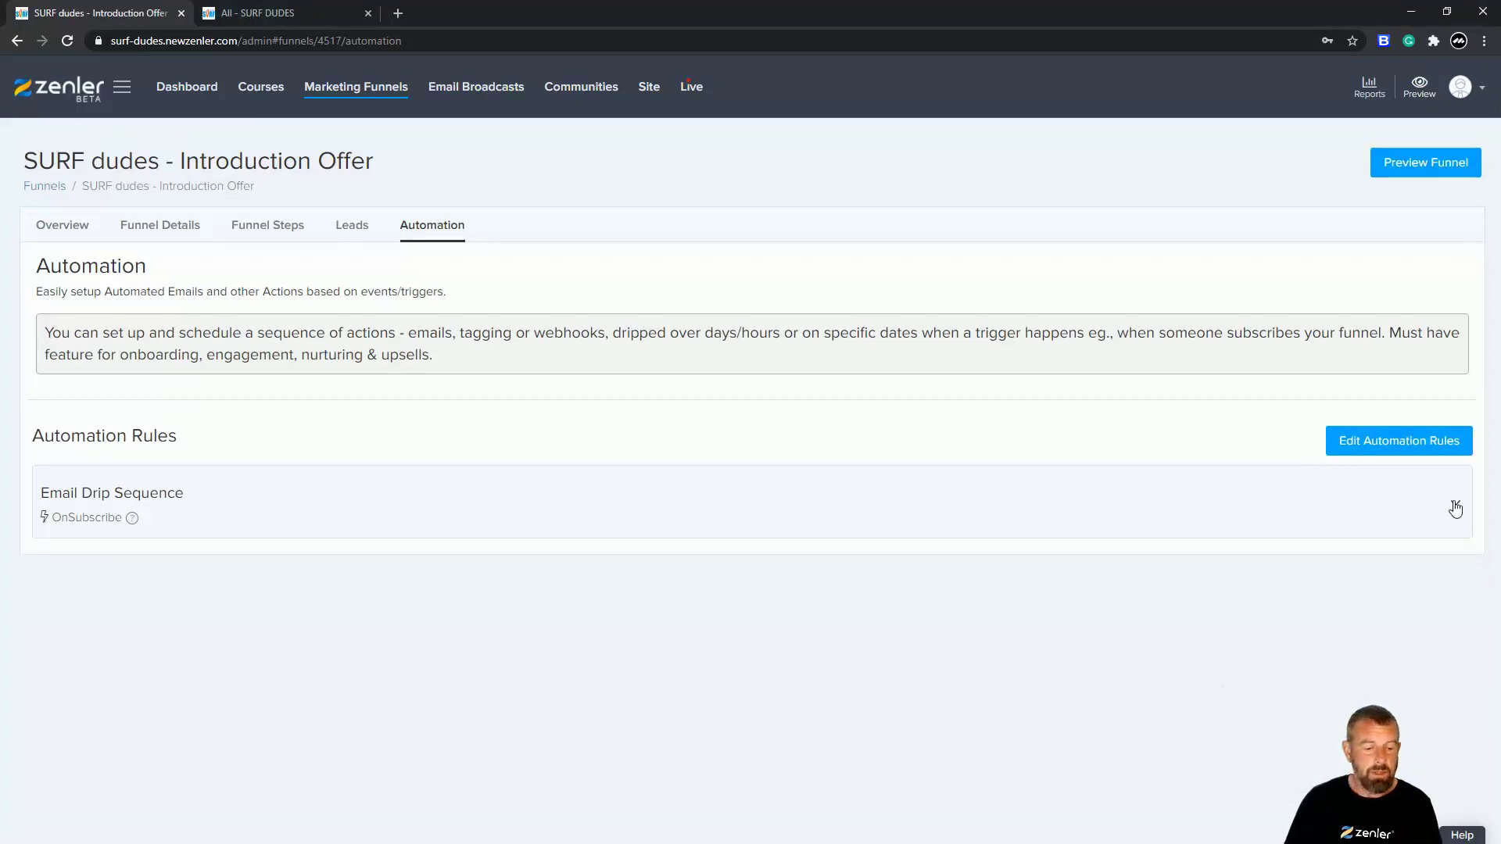
pyautogui.click(1454, 507)
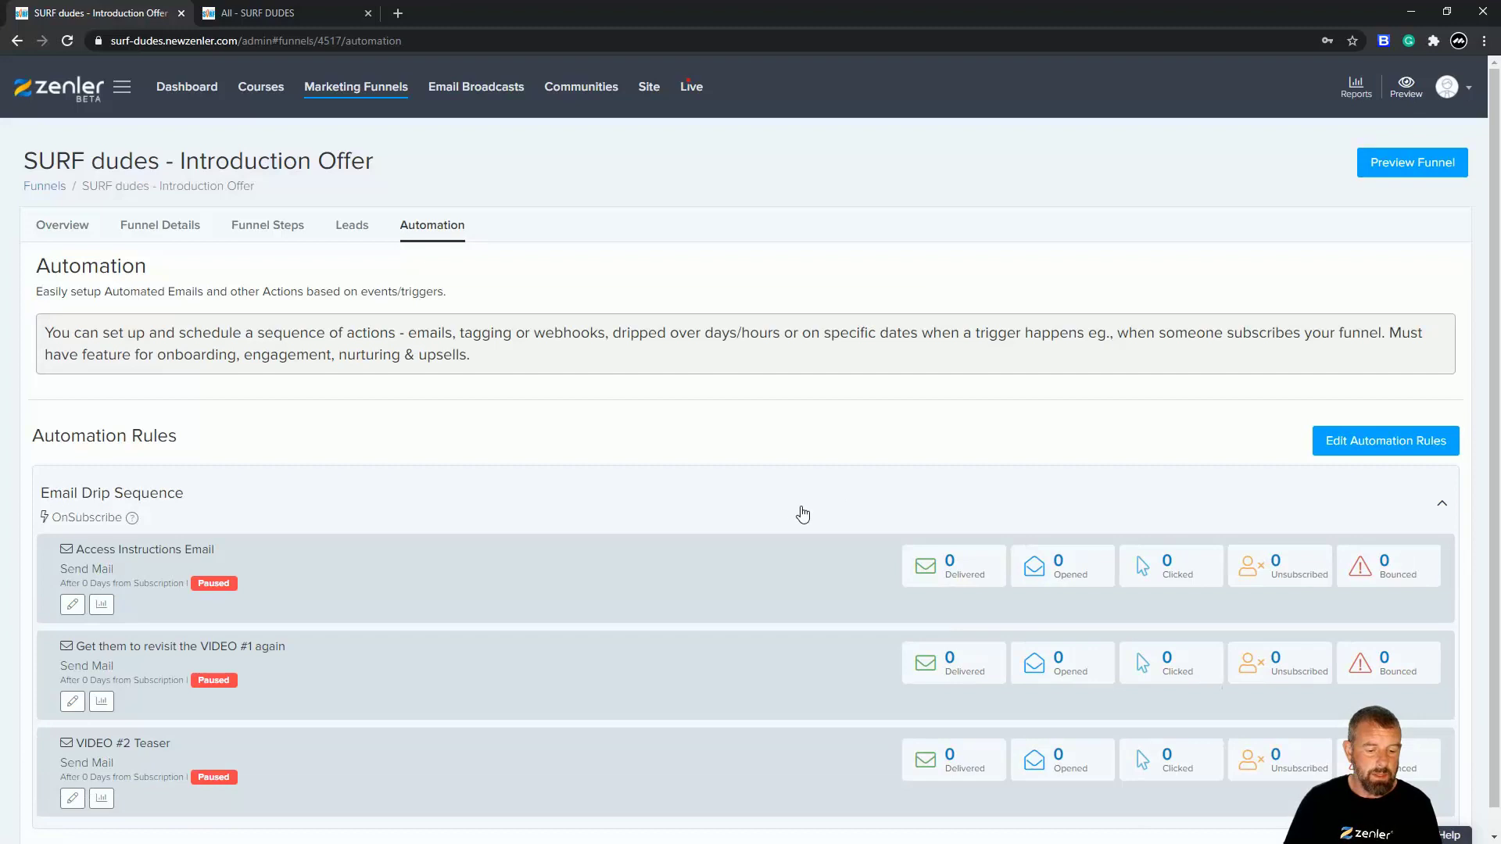
pyautogui.scroll(-1, 797, 516)
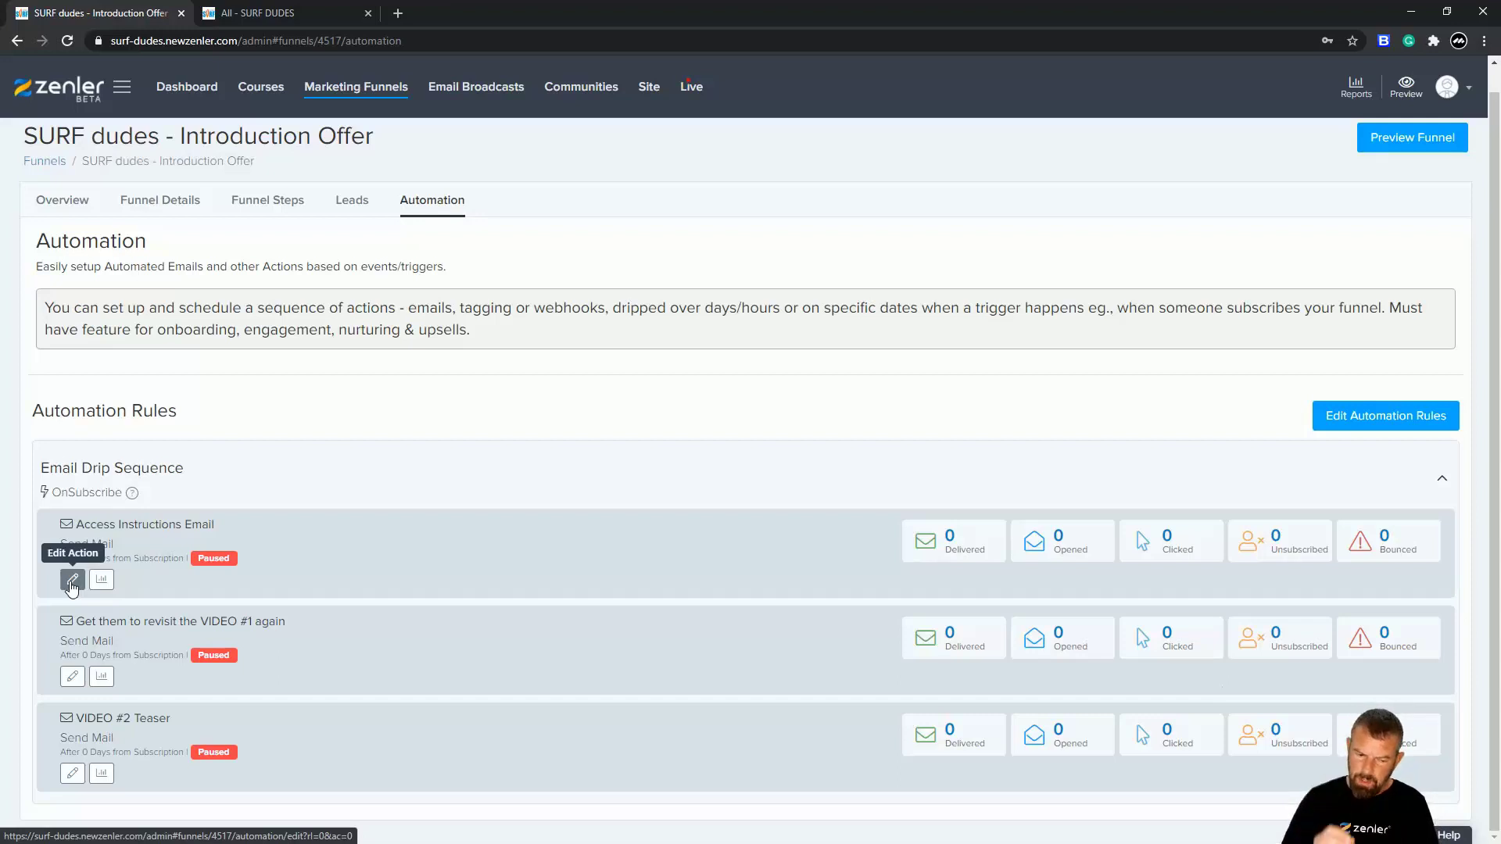
# Open the Access Instructions, VIDEO #1 revisit and VIDEO #2 Teaser emails for editing in turn, going back to the automation rules between them.
pyautogui.click(72, 580)
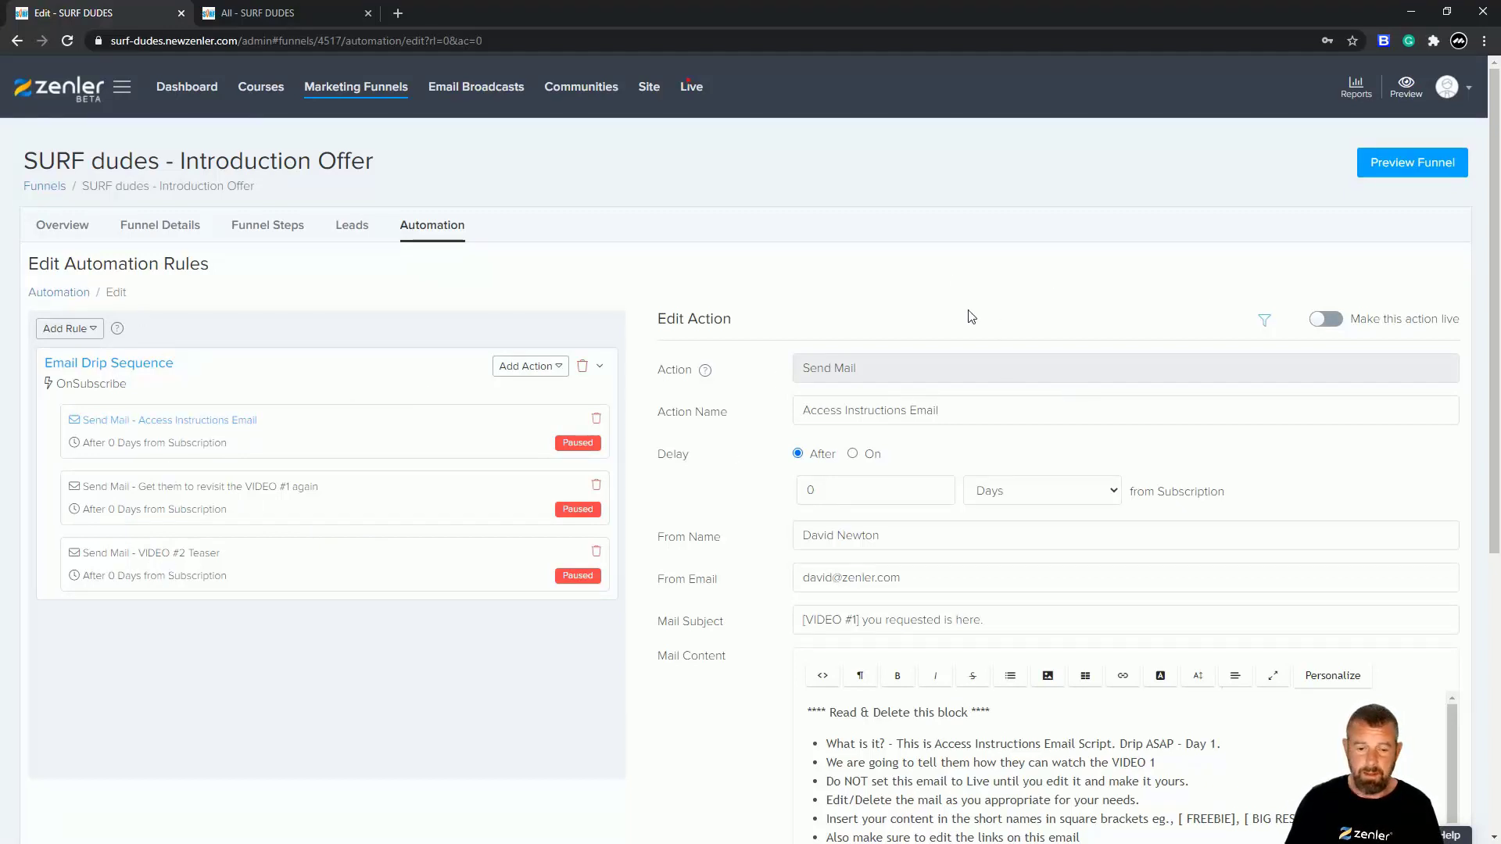
pyautogui.click(432, 233)
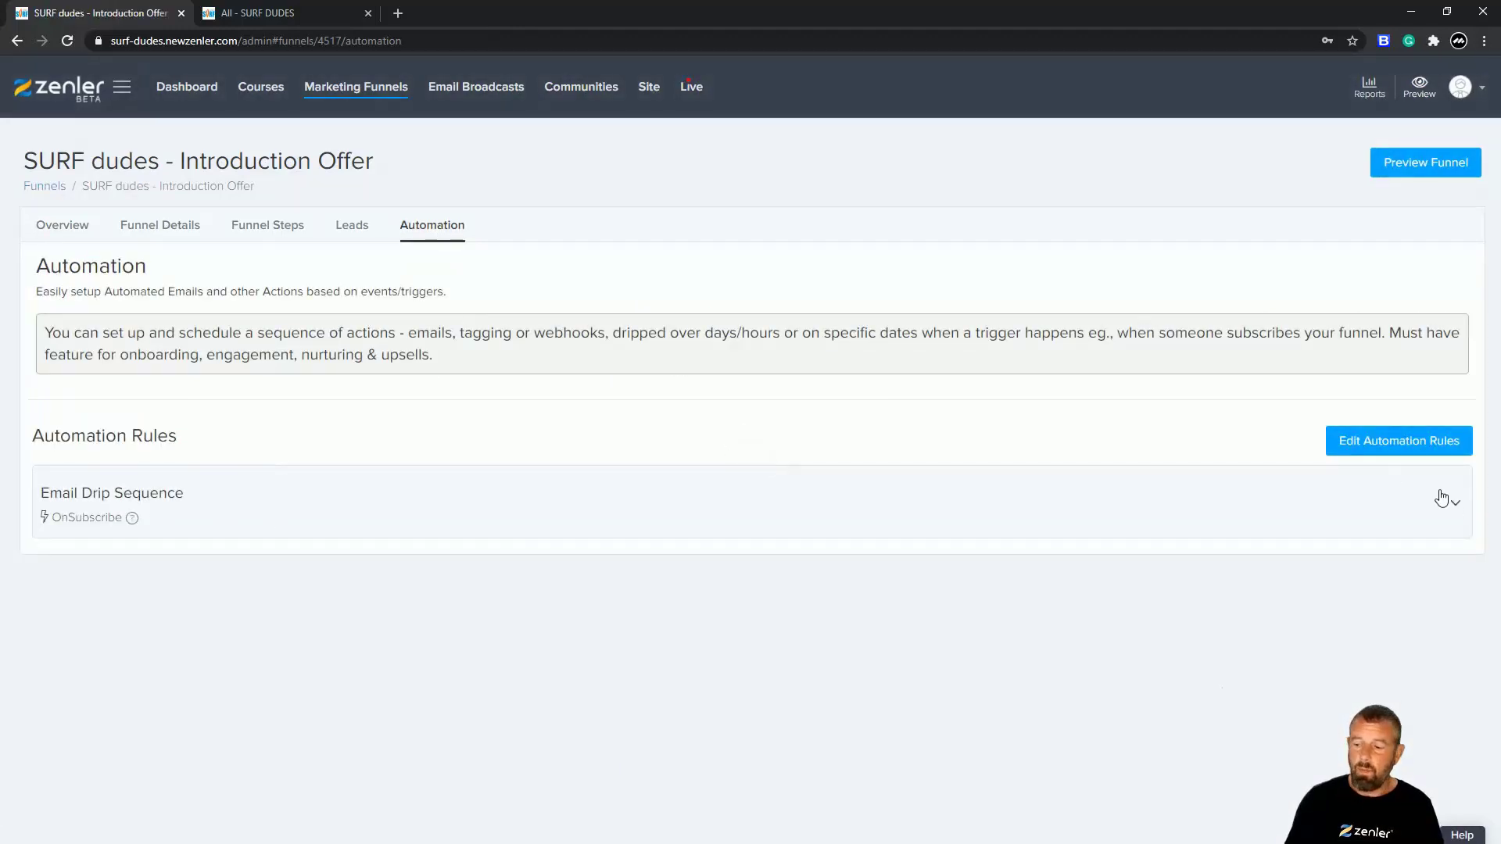
pyautogui.click(1456, 509)
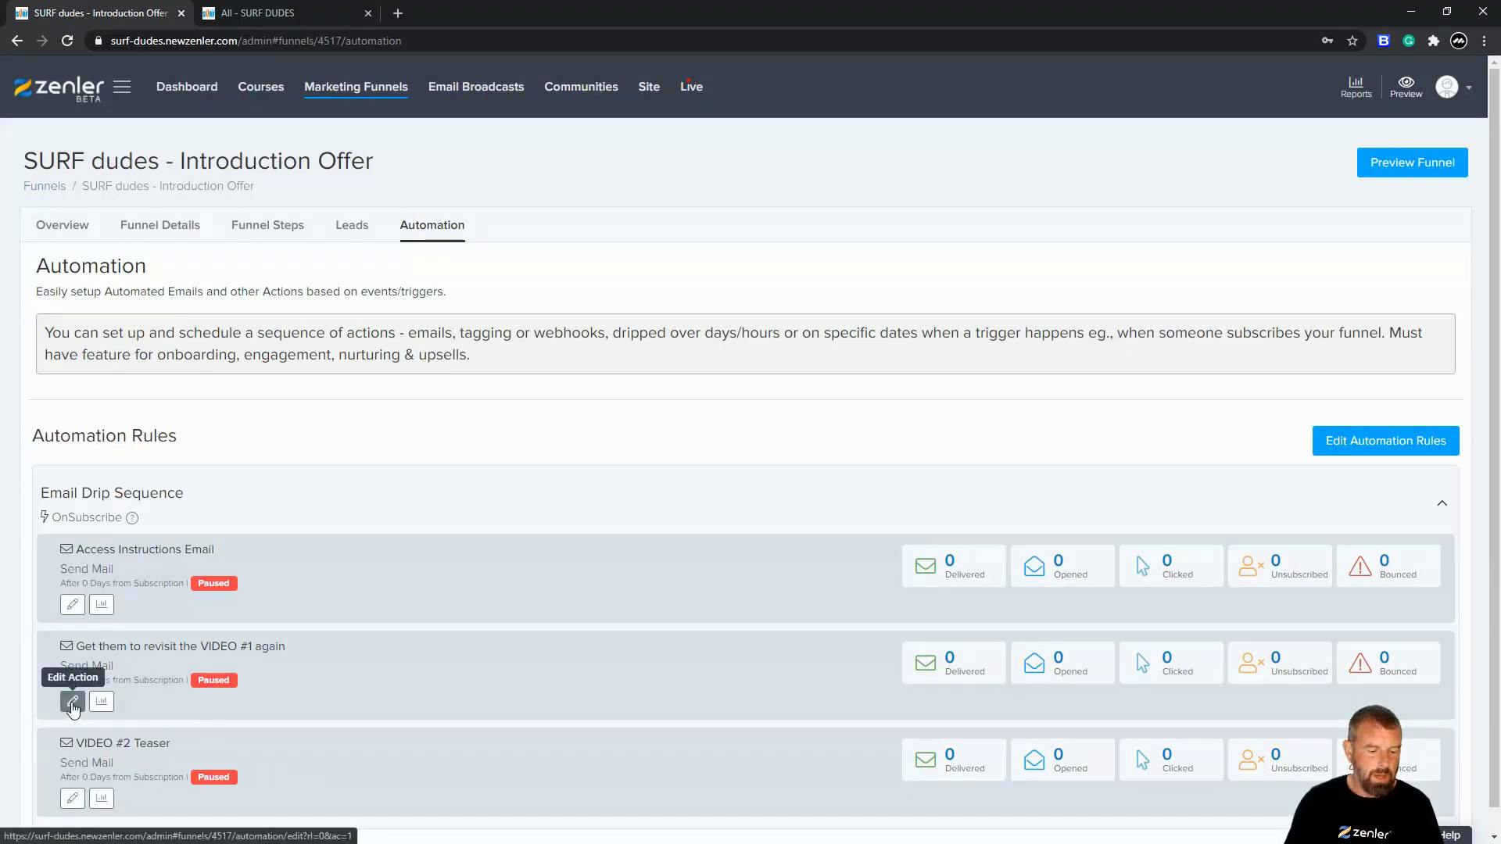
pyautogui.click(72, 701)
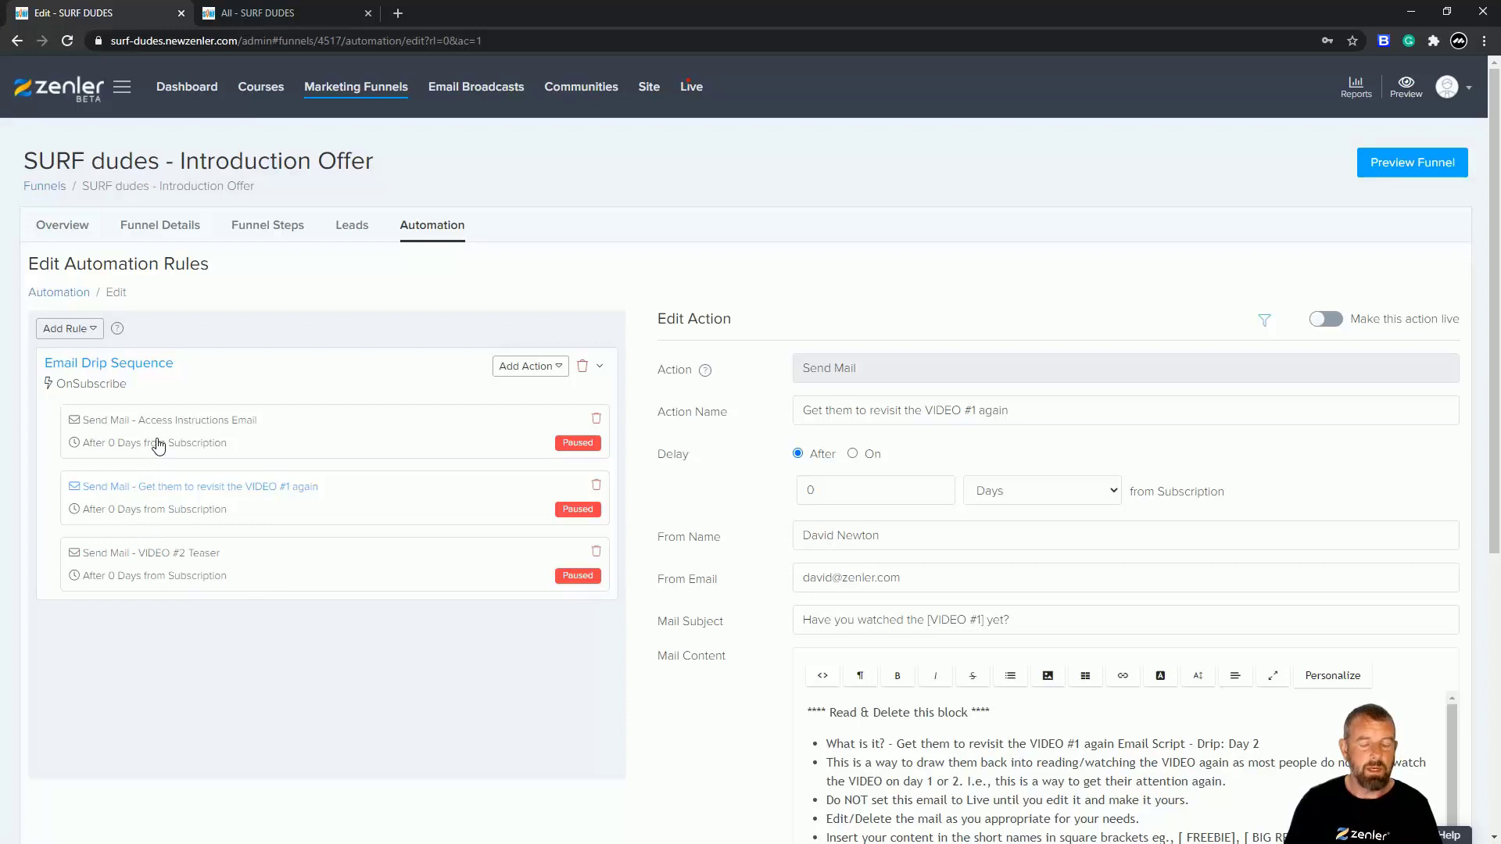
pyautogui.click(434, 239)
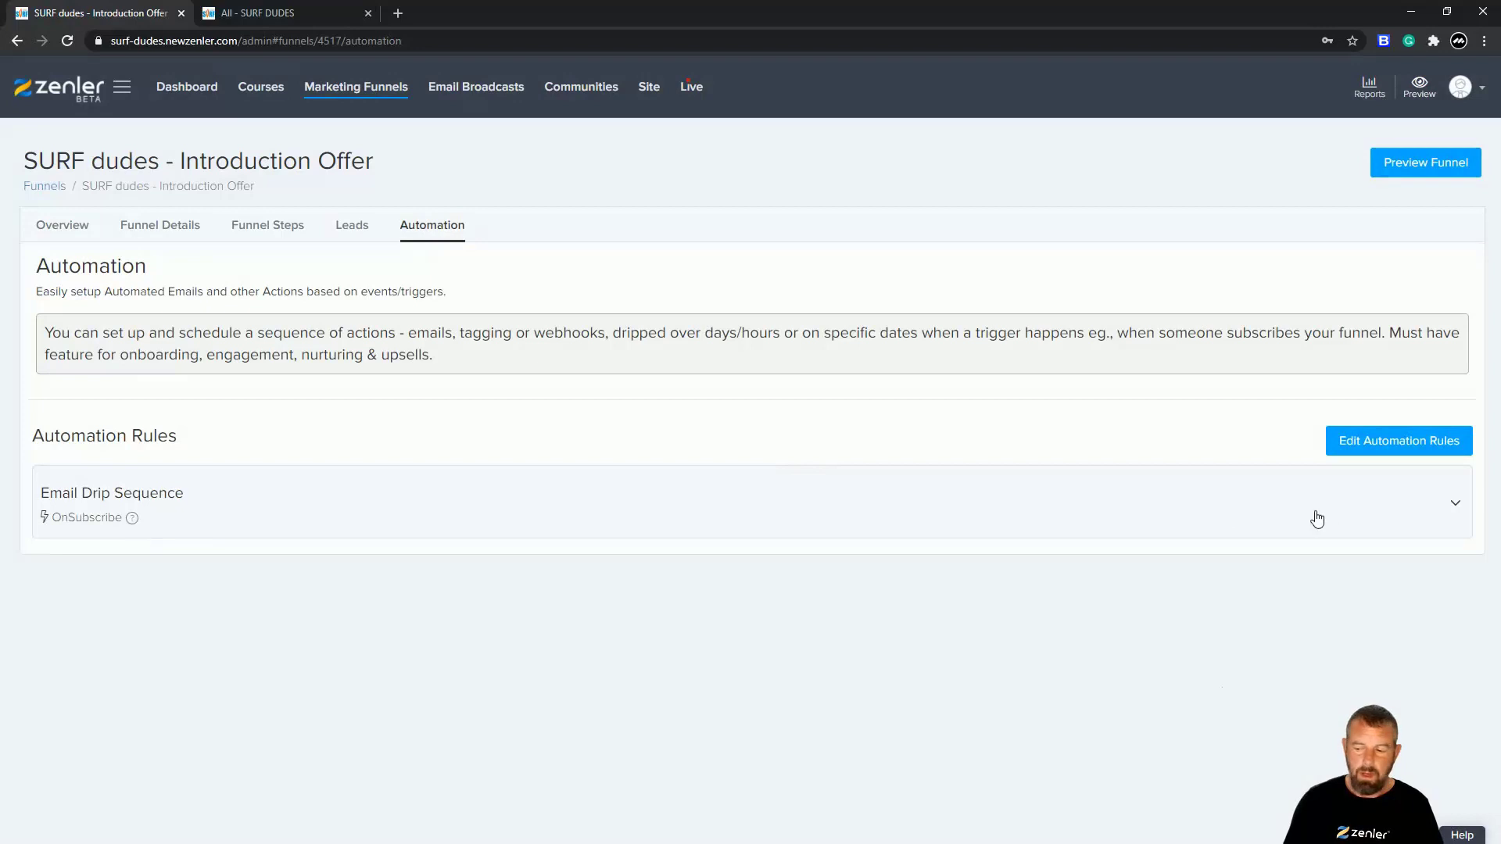
pyautogui.click(1454, 502)
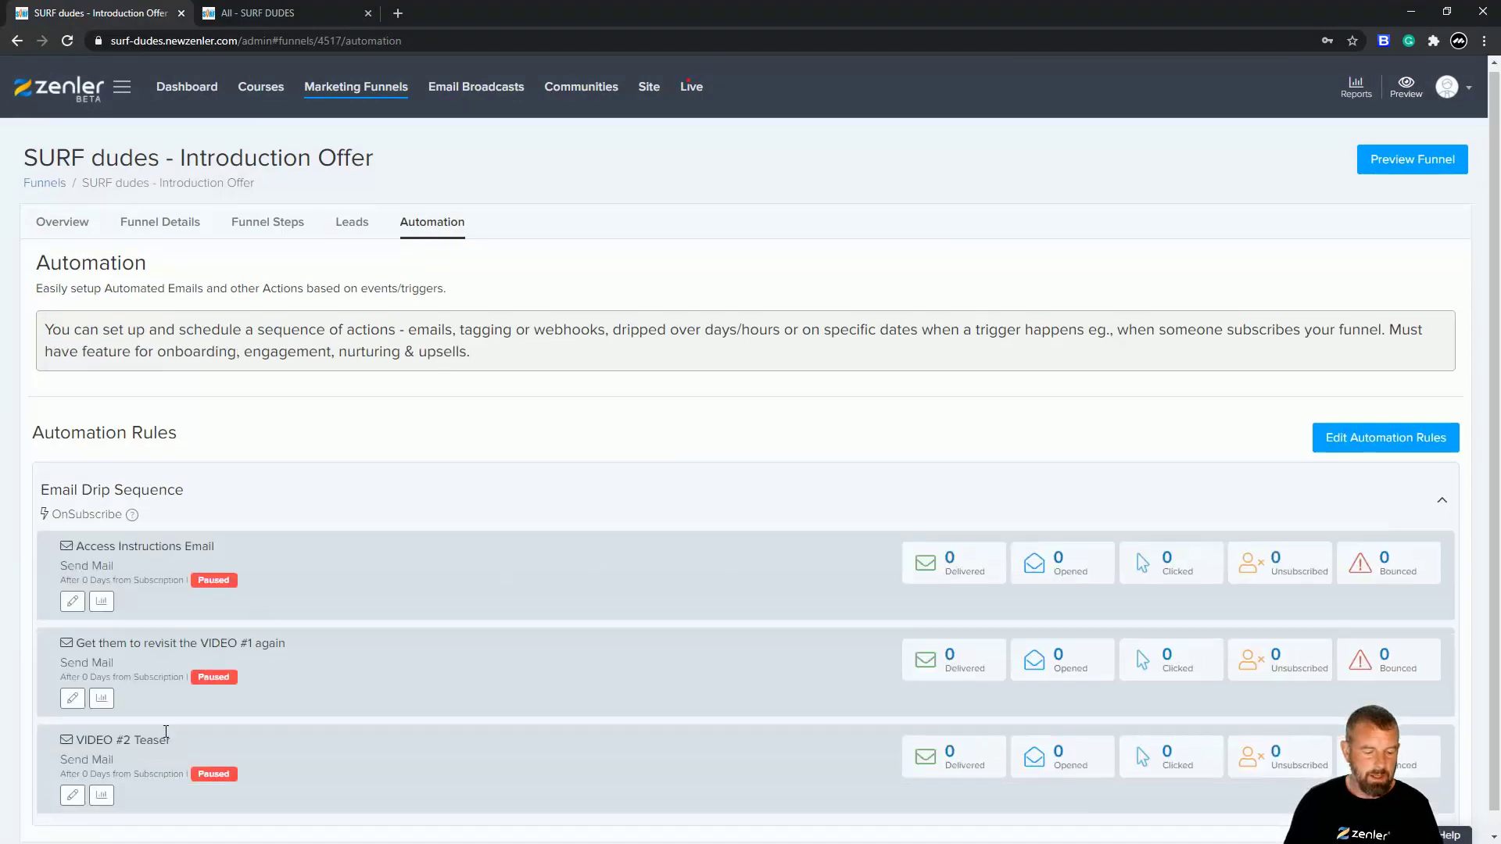
pyautogui.scroll(-1, 165, 732)
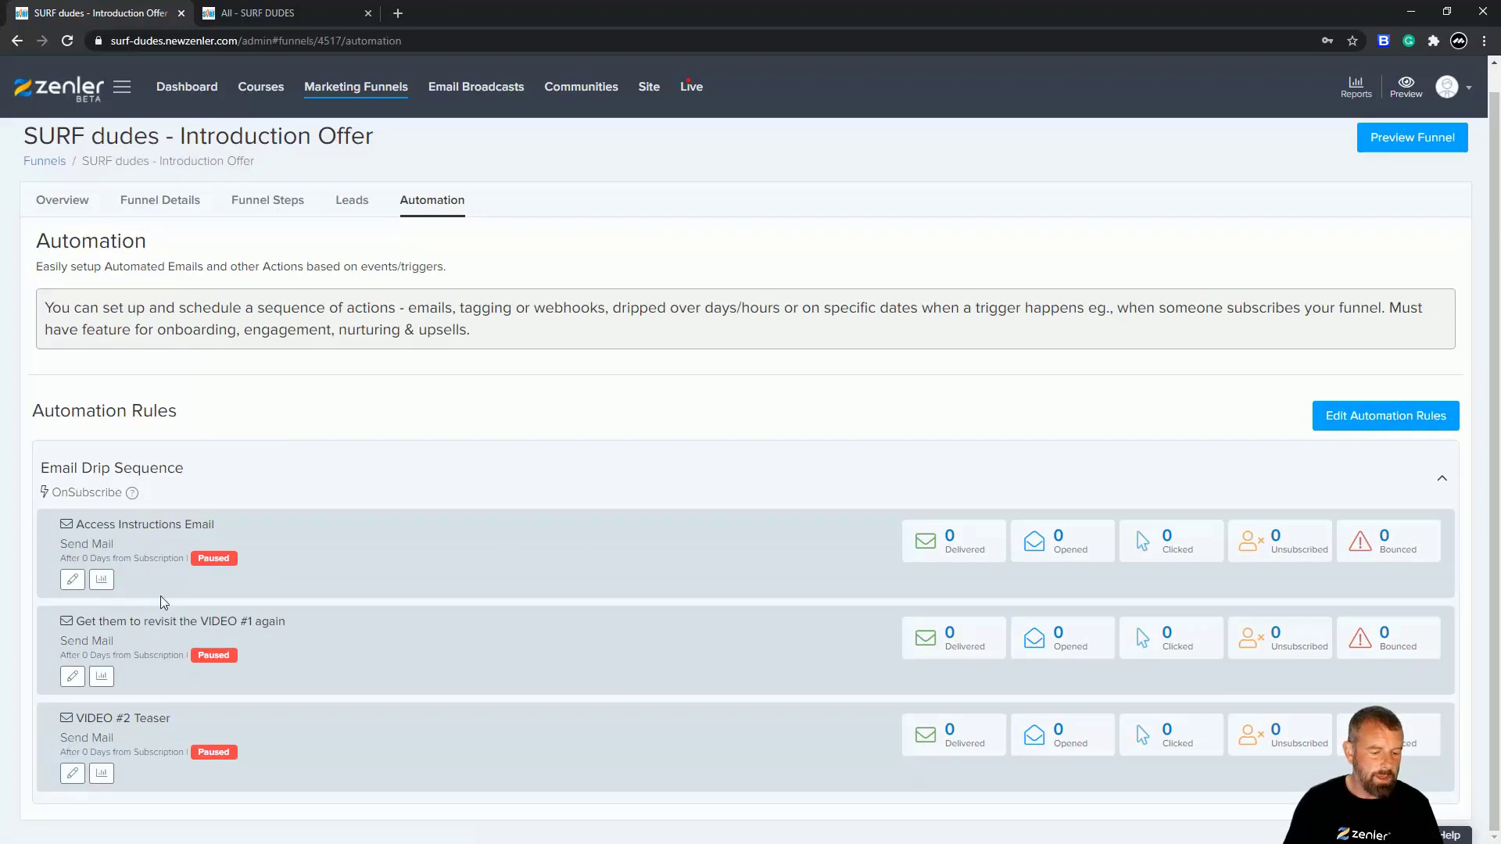
pyautogui.click(74, 774)
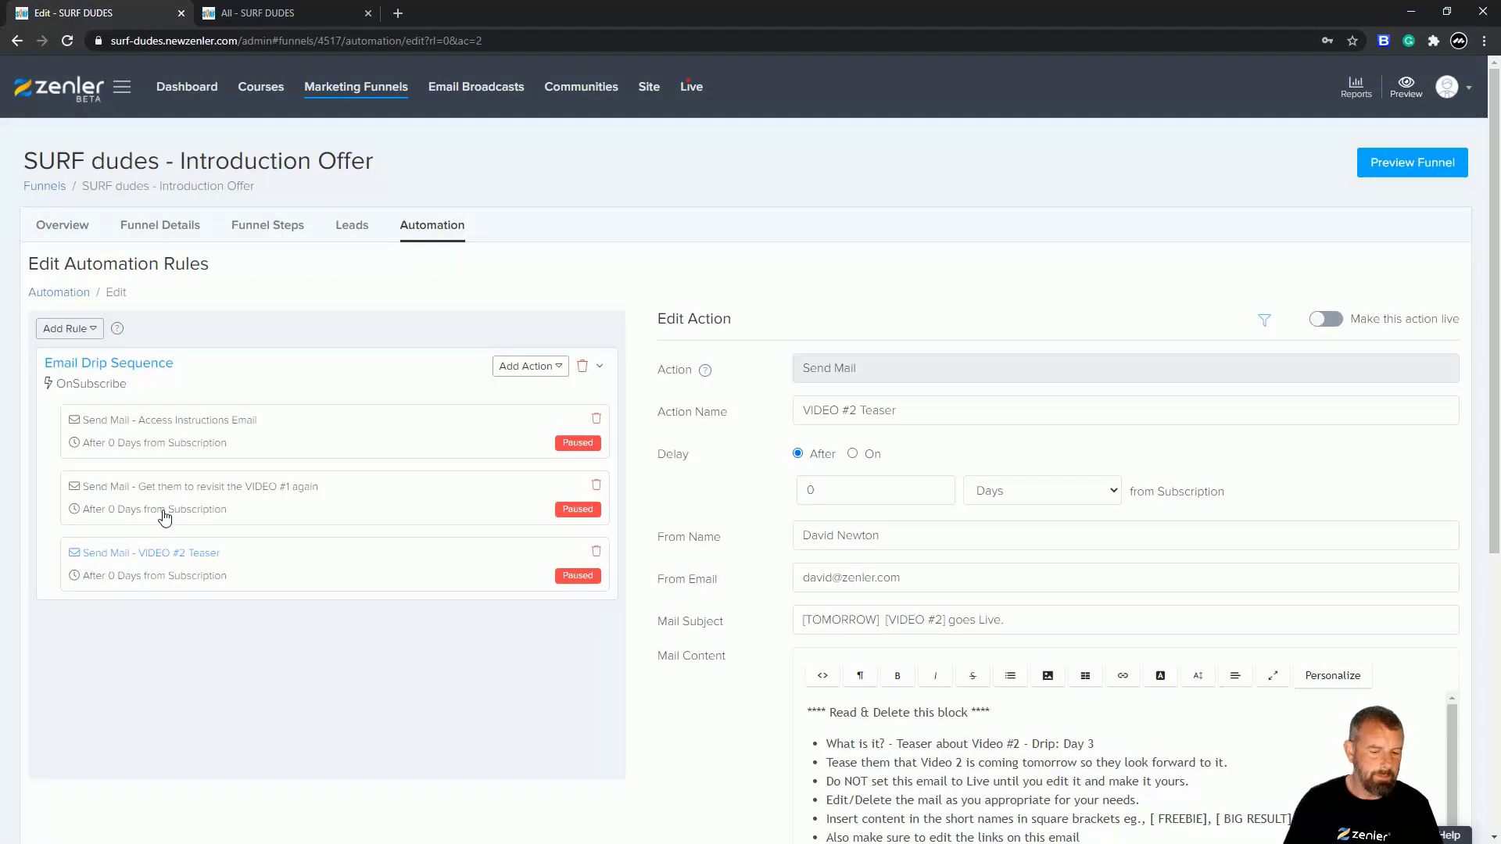
# Look through the three emails of the Email Drip Sequence within the rule editor, ending on the VIDEO #2 Teaser.
pyautogui.click(165, 440)
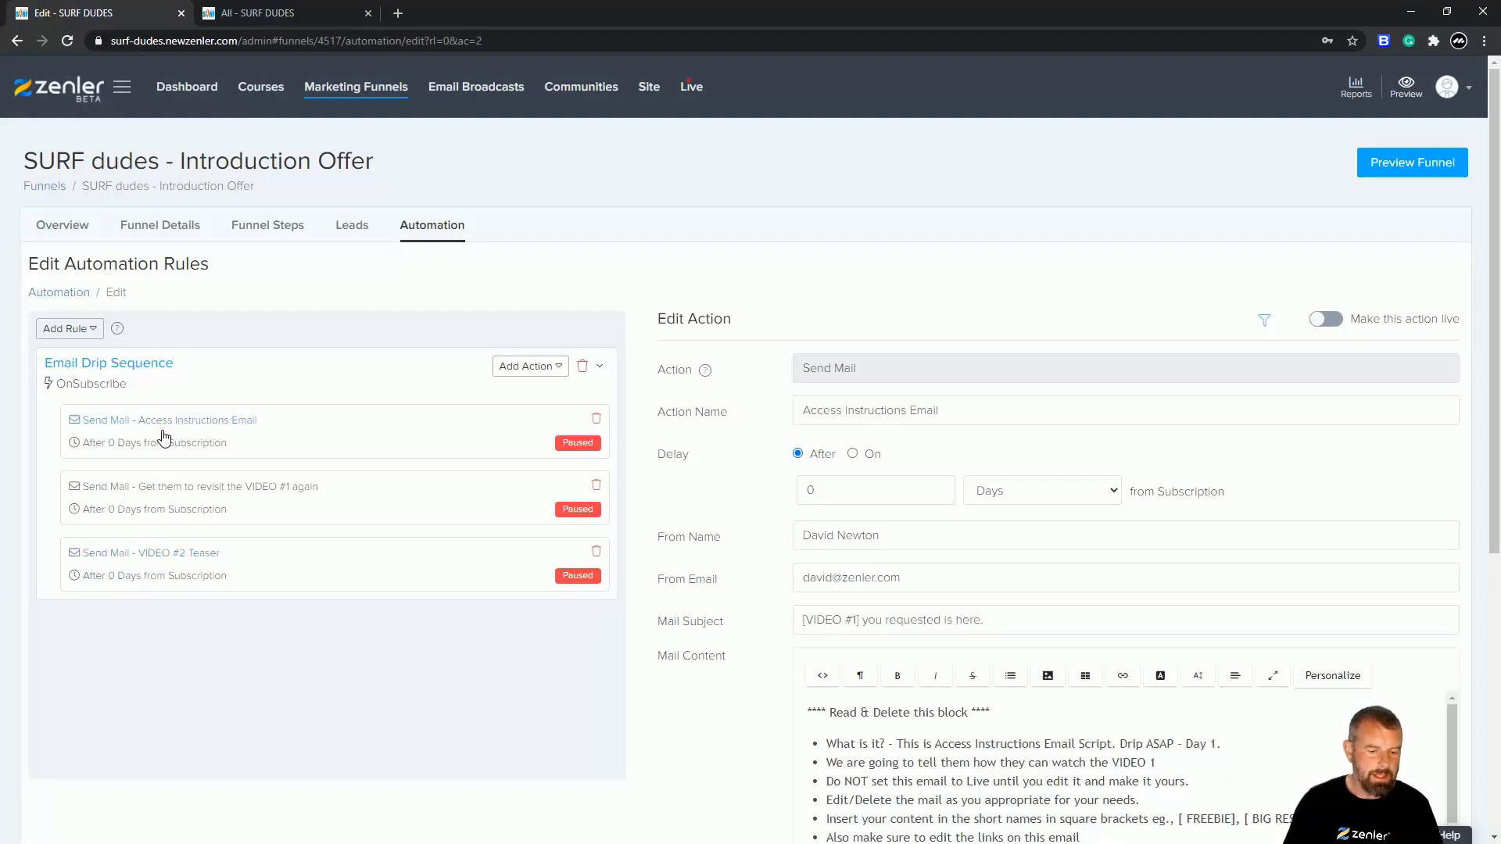
pyautogui.click(157, 492)
pyautogui.click(161, 560)
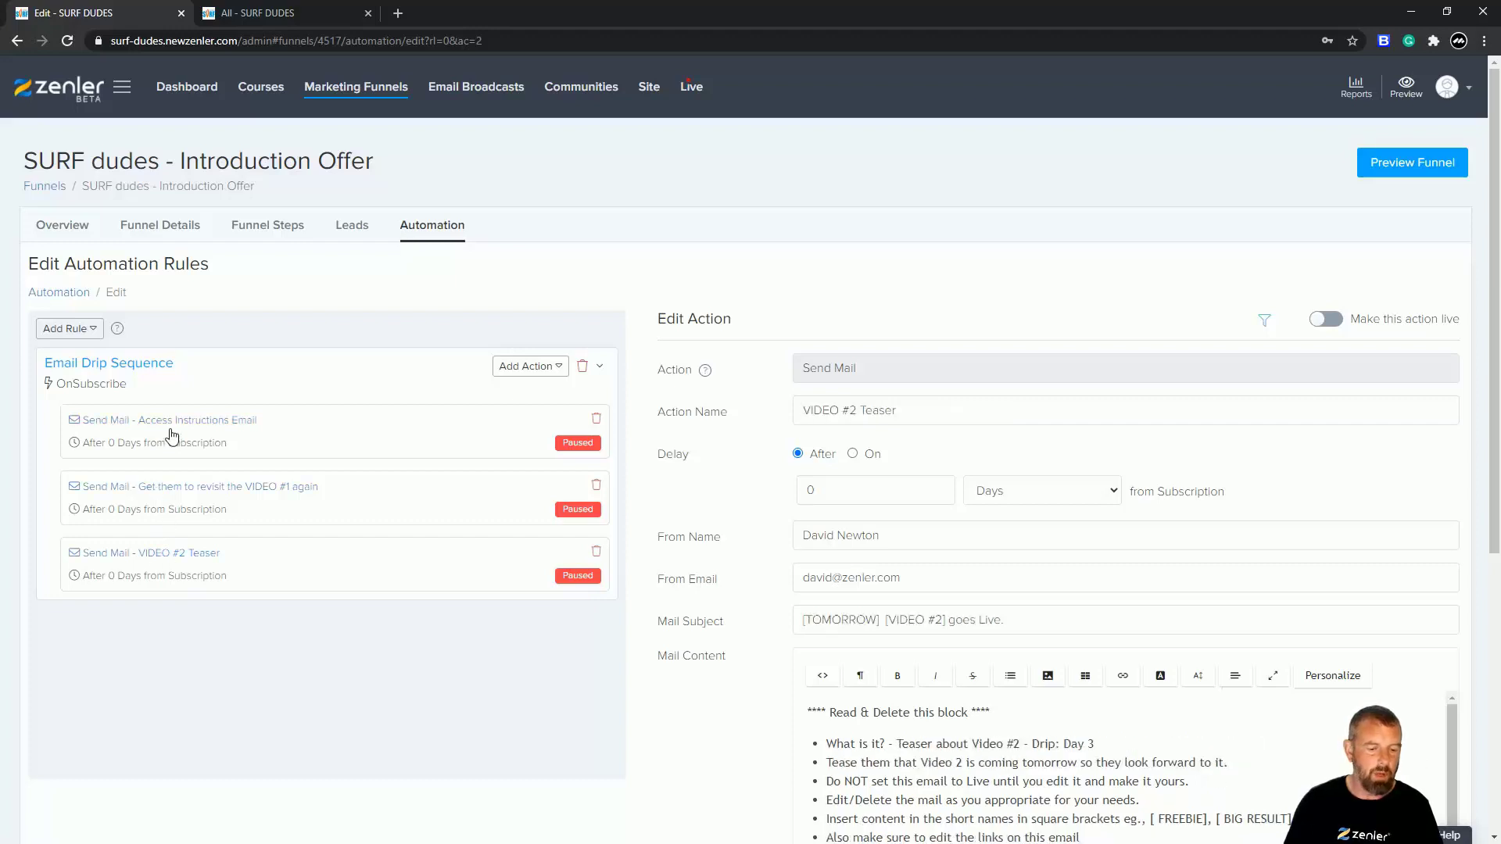
# Select the Access Instructions Email and change its action name to "ACCESS TO FIRST DAY 1".
pyautogui.click(172, 435)
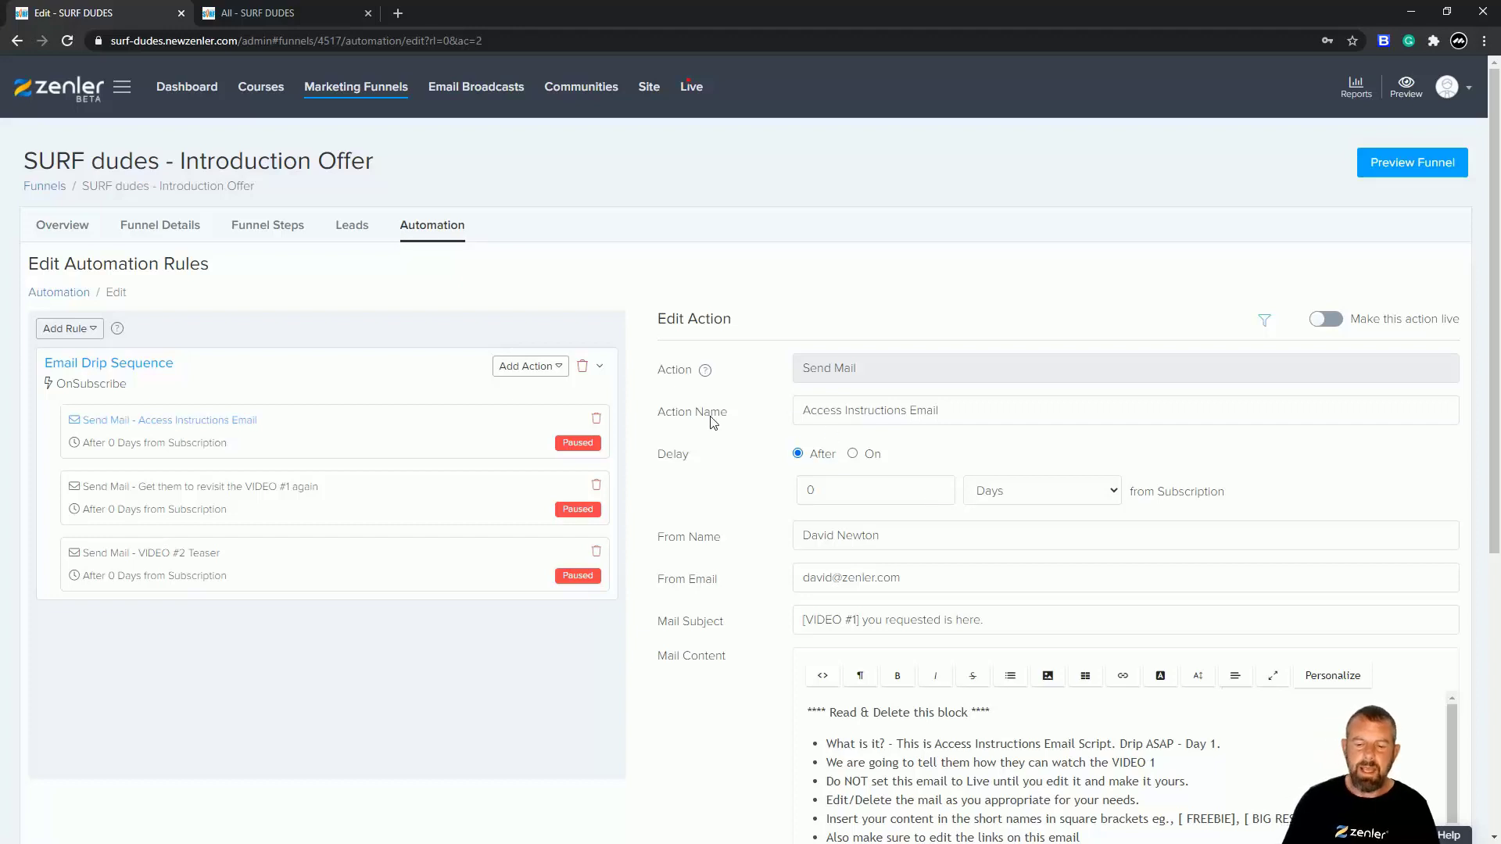
pyautogui.moveTo(805, 410); pyautogui.dragTo(939, 411)
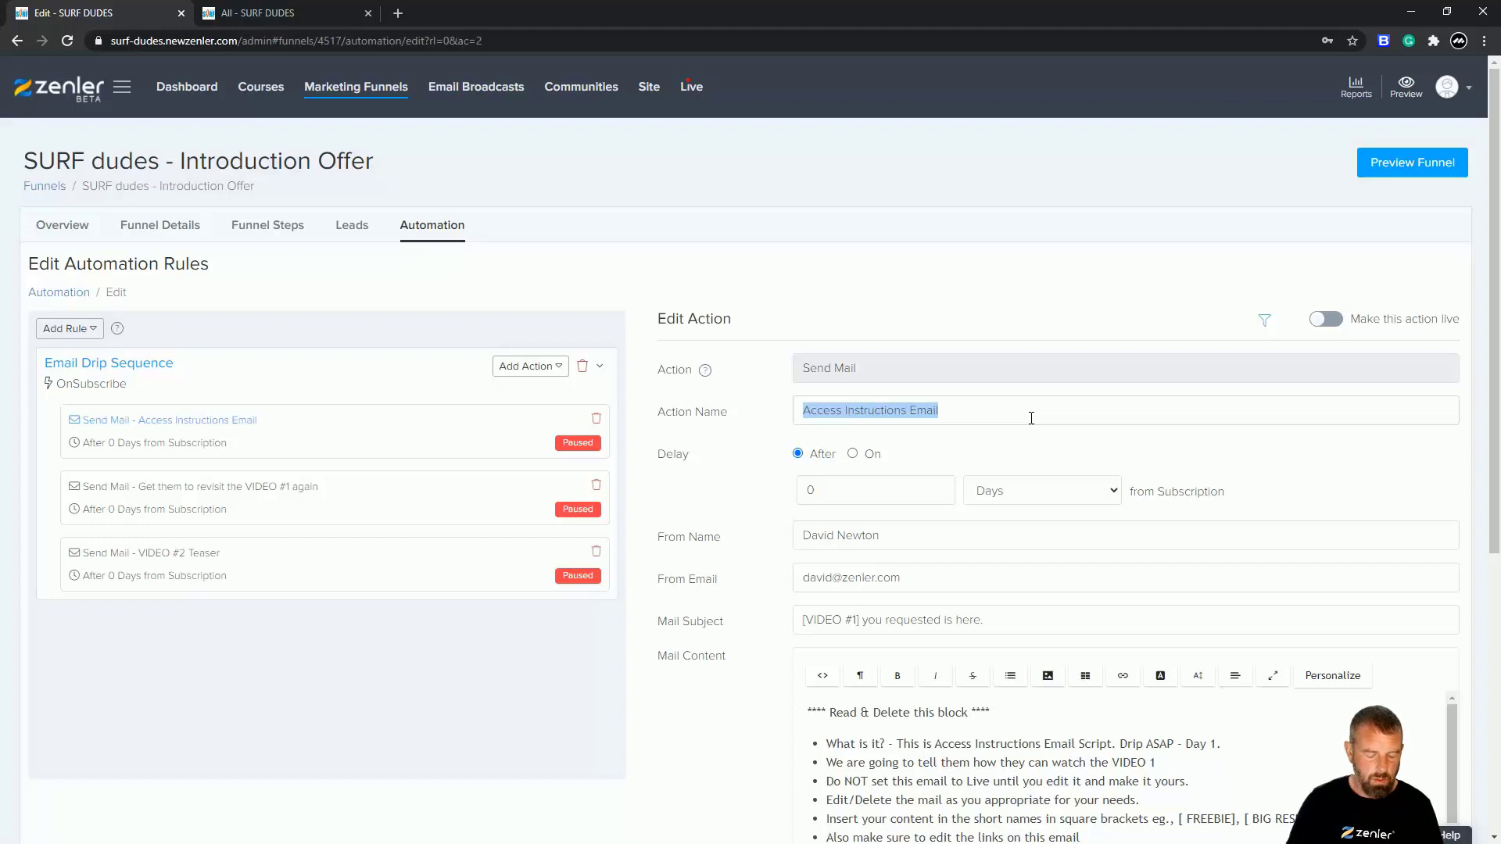
pyautogui.write('AC')
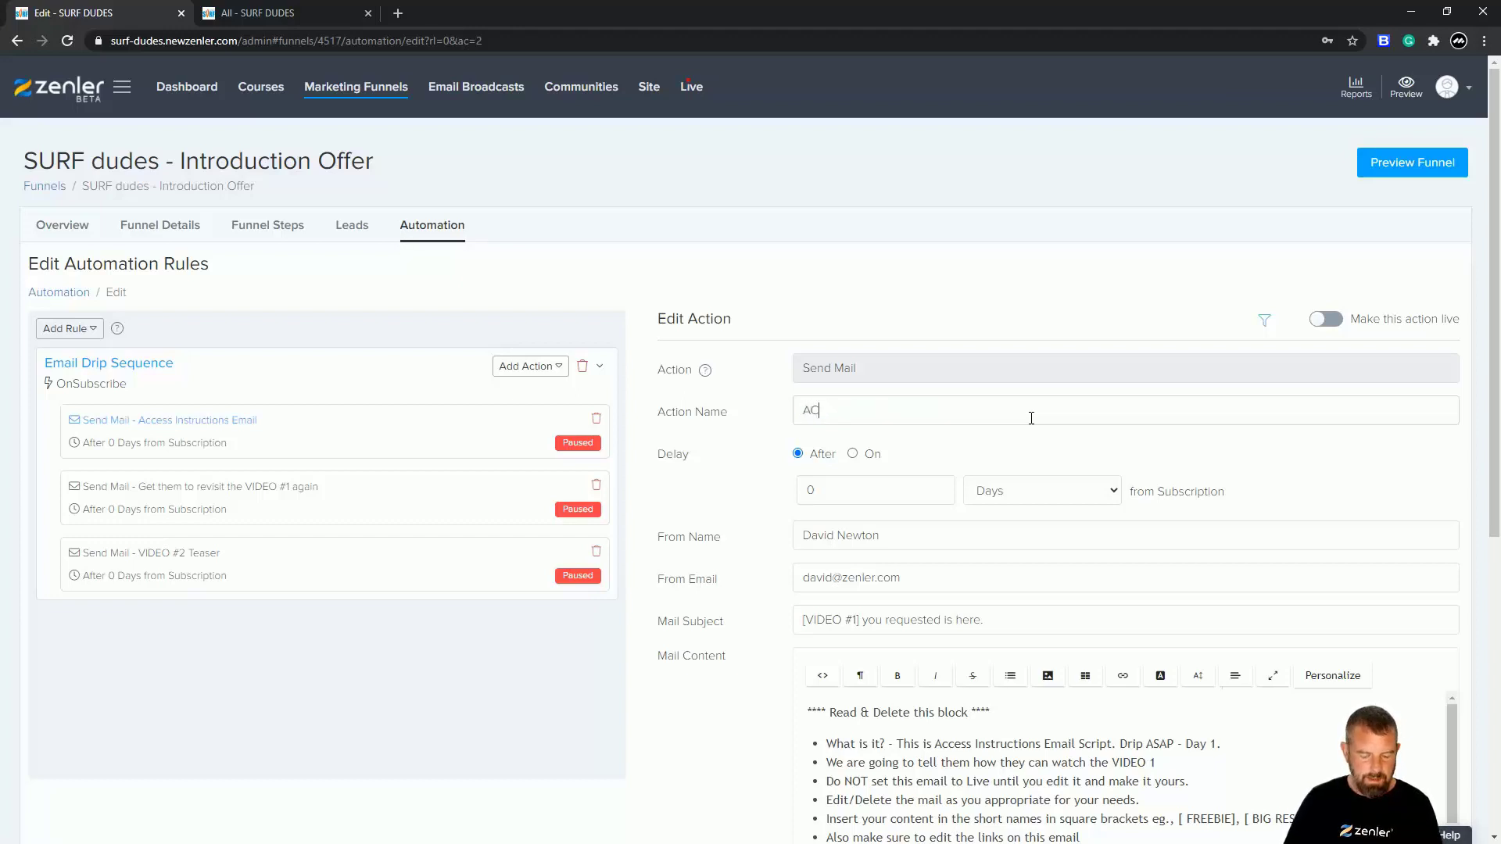
pyautogui.write('CCESS TO FIRS')
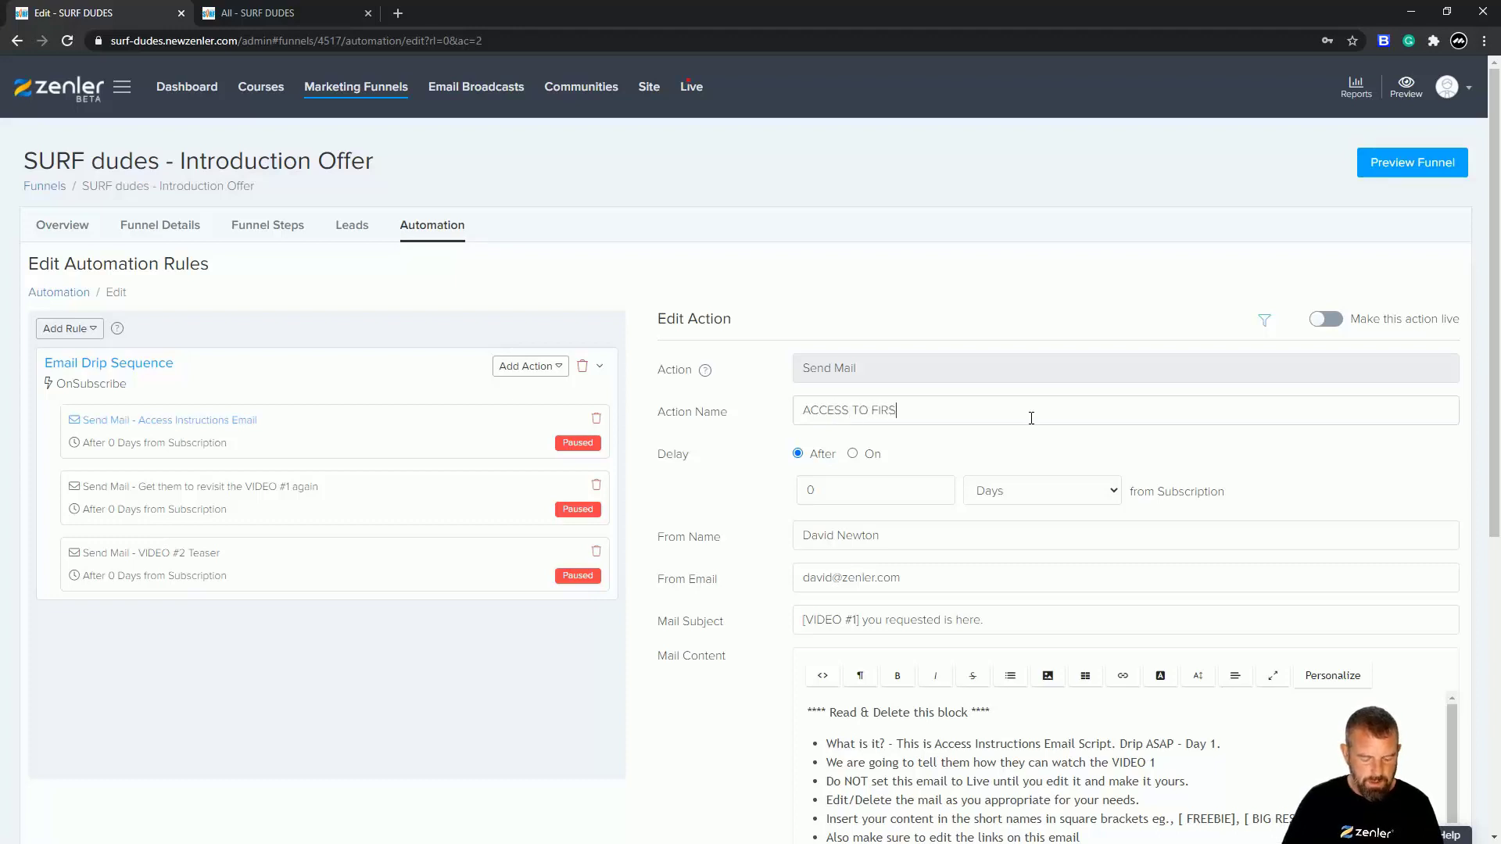
pyautogui.write('T DAY 1')
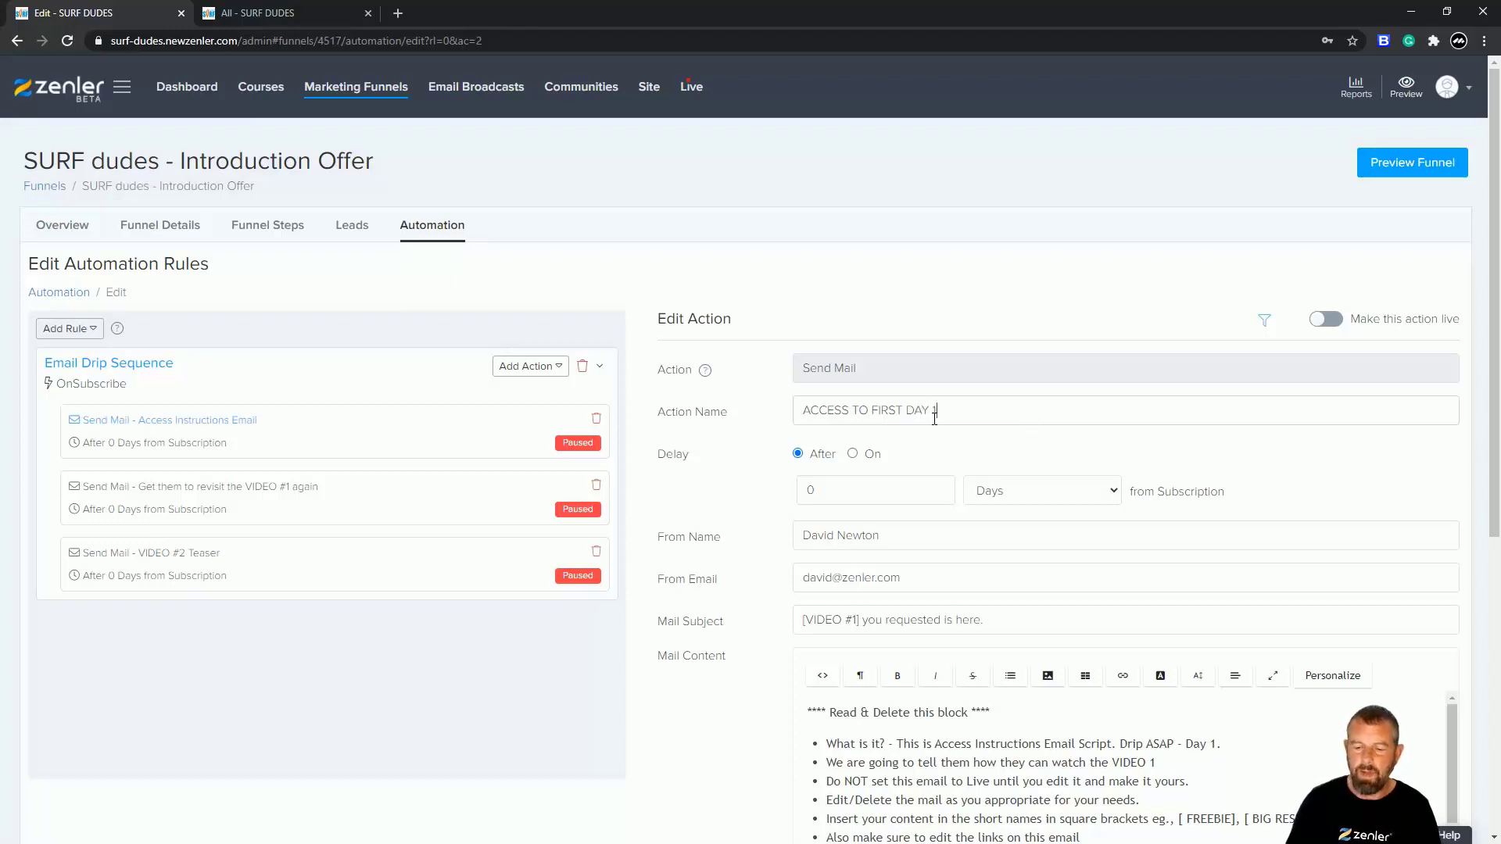
pyautogui.scroll(-2, 938, 417)
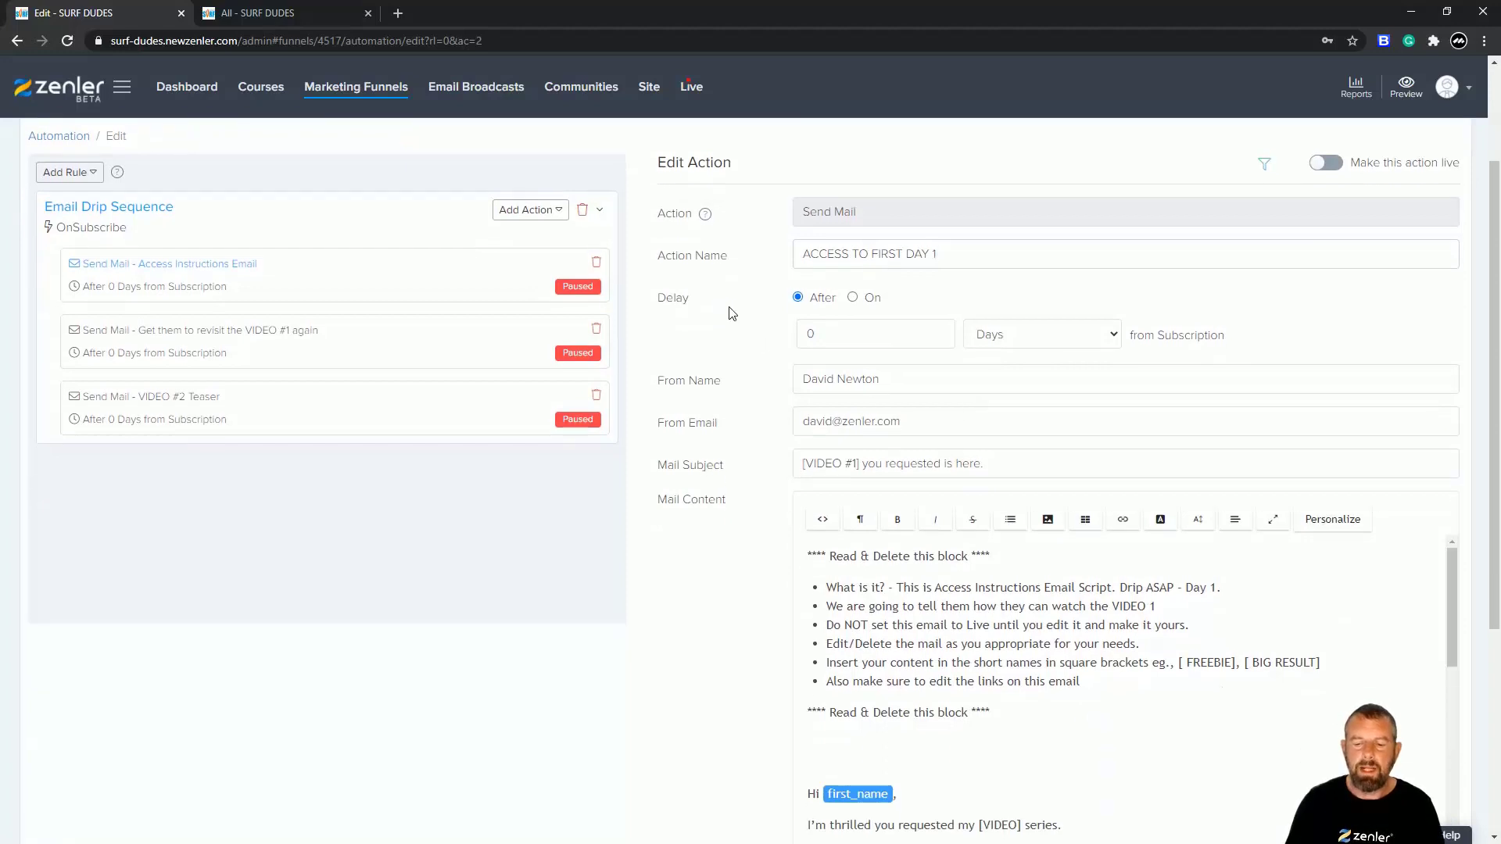
pyautogui.scroll(1, 729, 313)
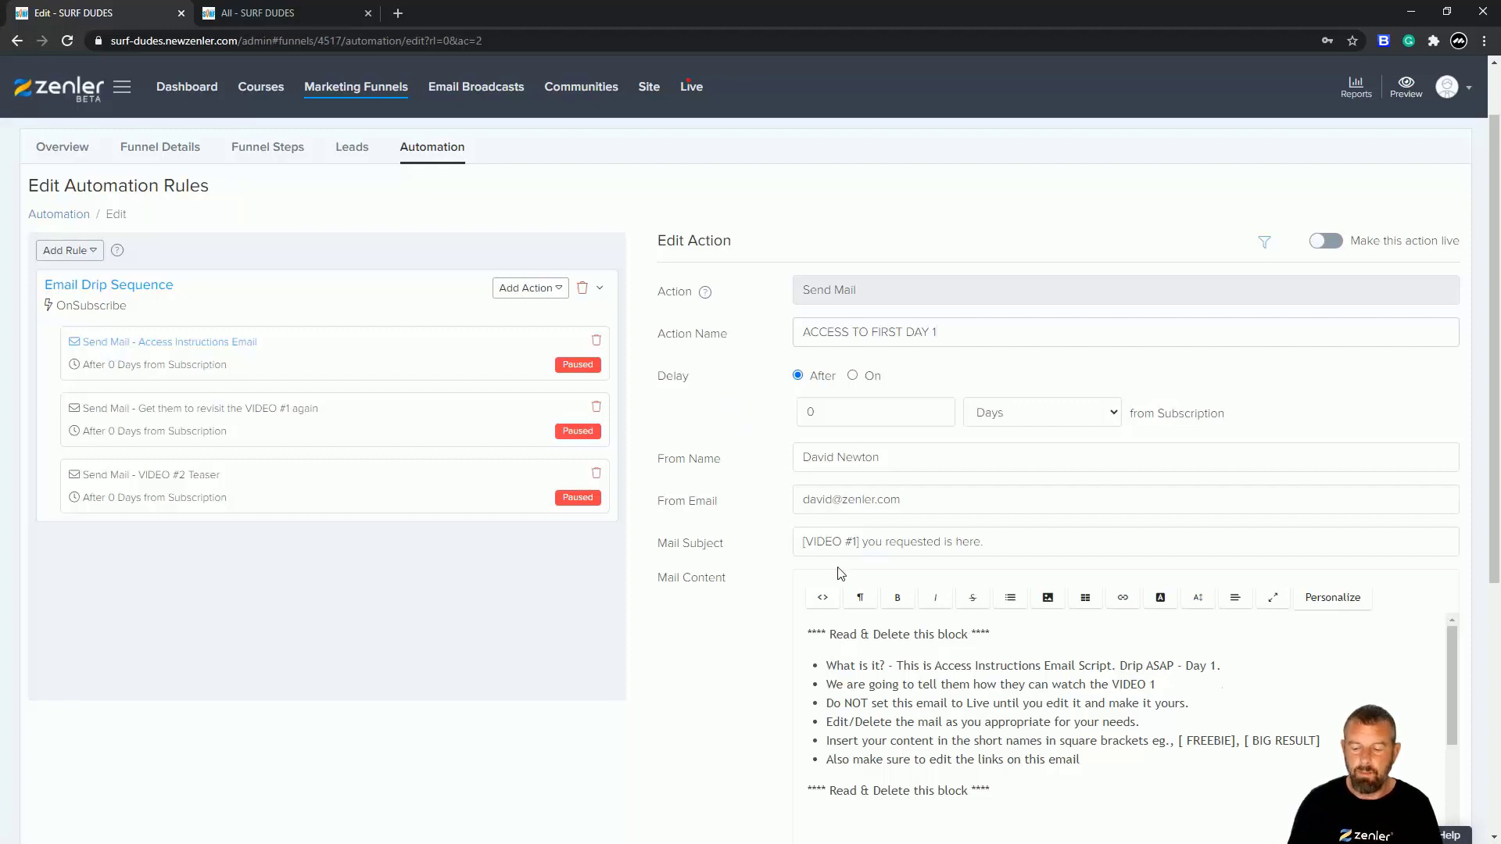
pyautogui.moveTo(843, 665); pyautogui.dragTo(1005, 730)
pyautogui.press('BackSpace')
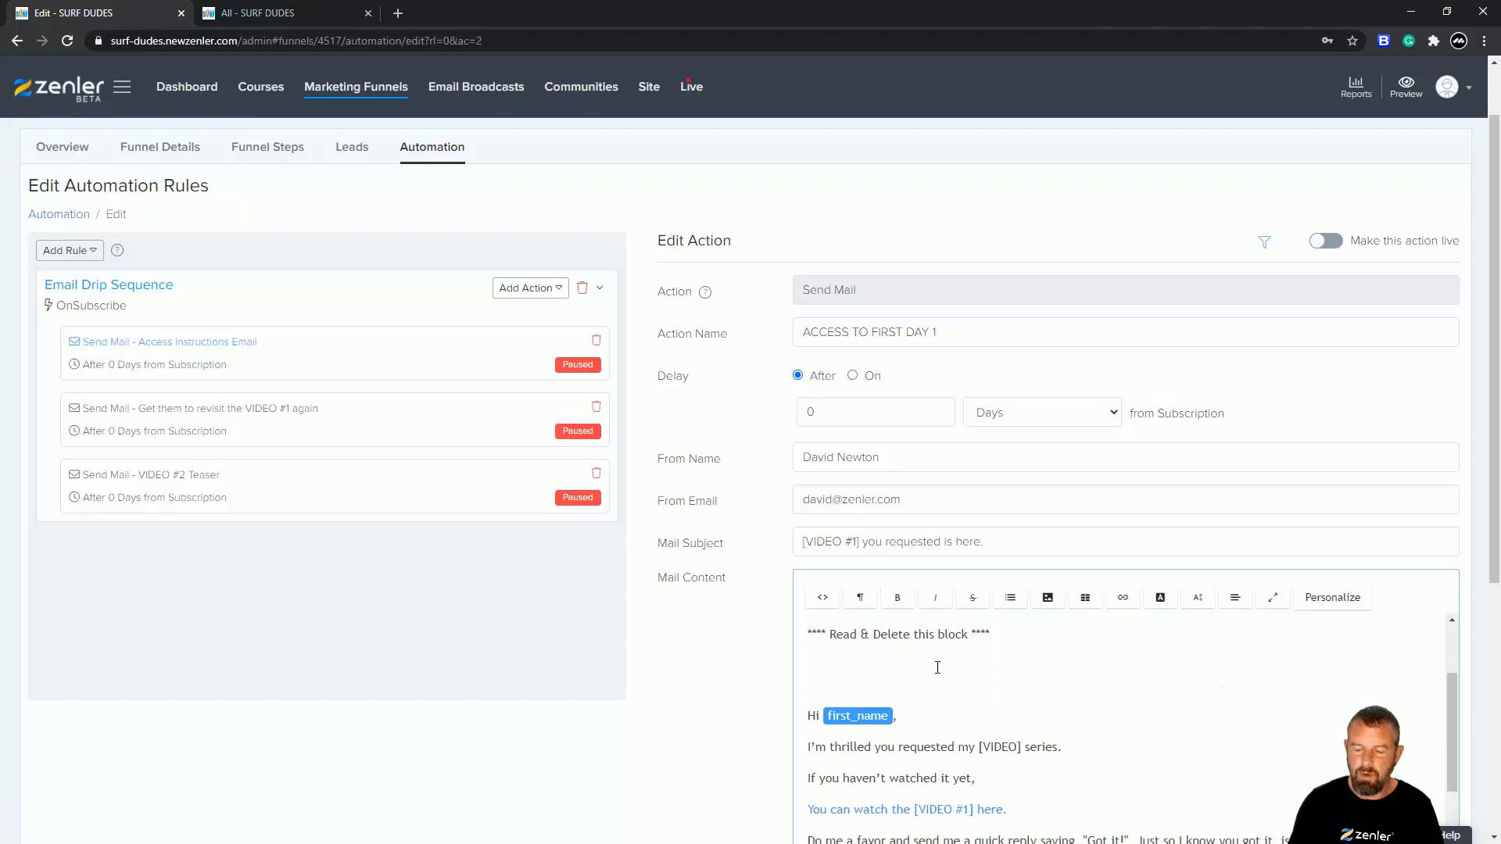
pyautogui.hotkey('ctrl', 'z')
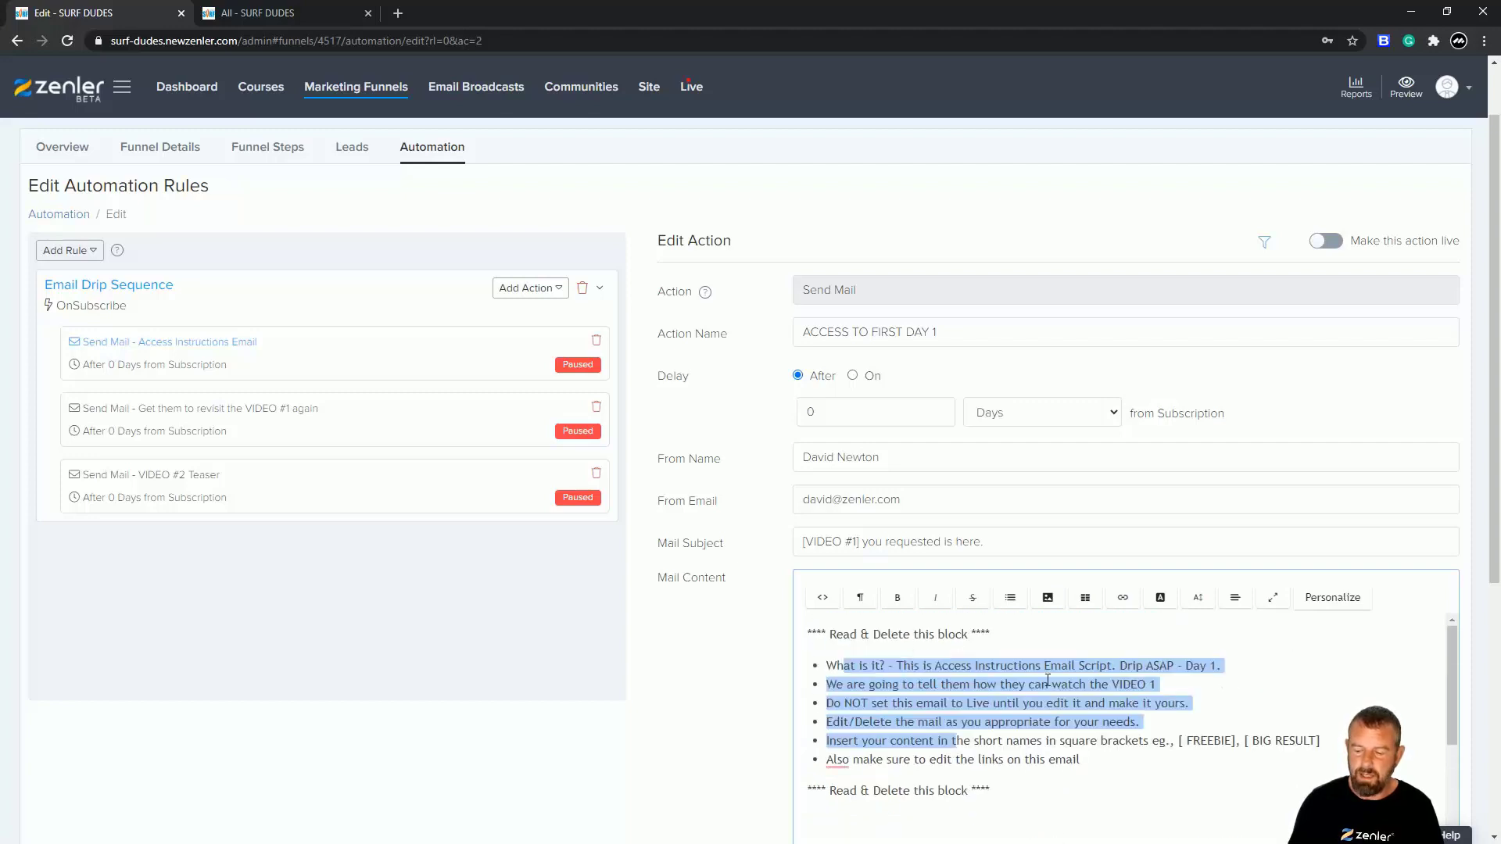
# Examine the email's greeting and the personalization fields that can be inserted, then close the field list.
pyautogui.scroll(-1, 986, 713)
pyautogui.scroll(-2, 1004, 702)
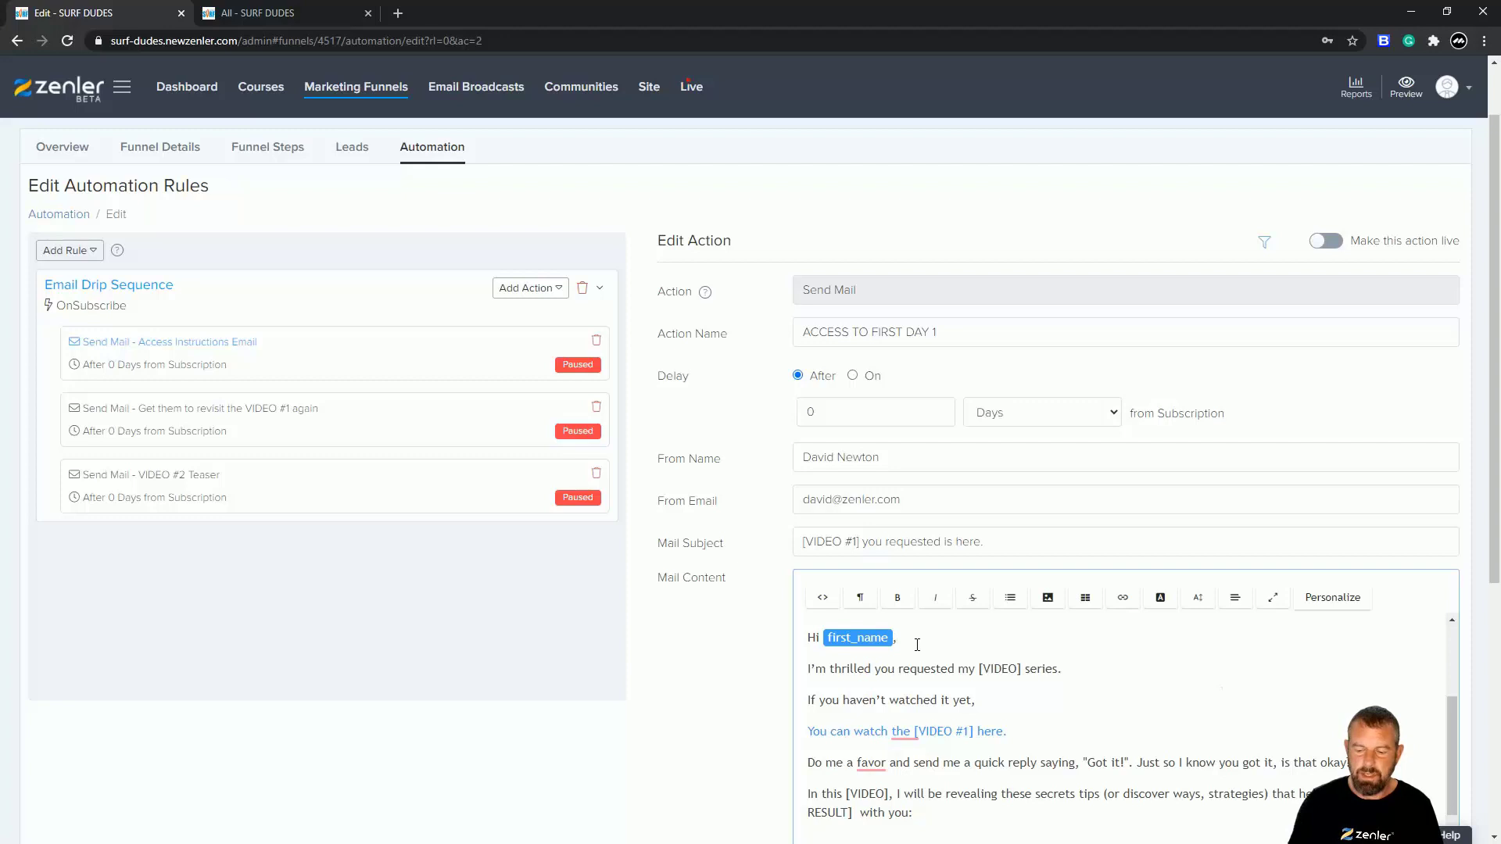
pyautogui.click(1329, 599)
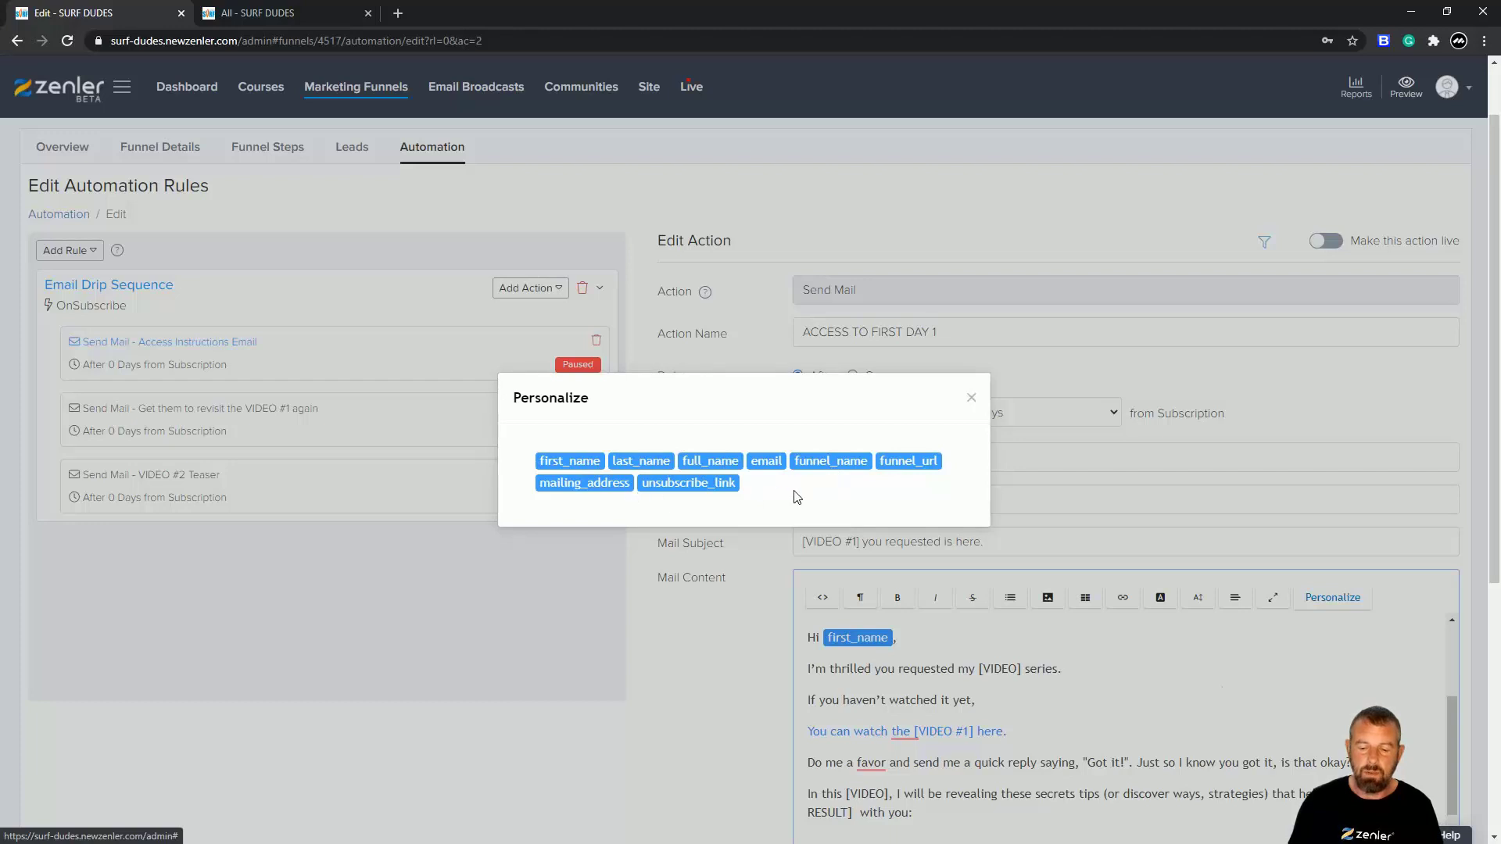
pyautogui.click(971, 397)
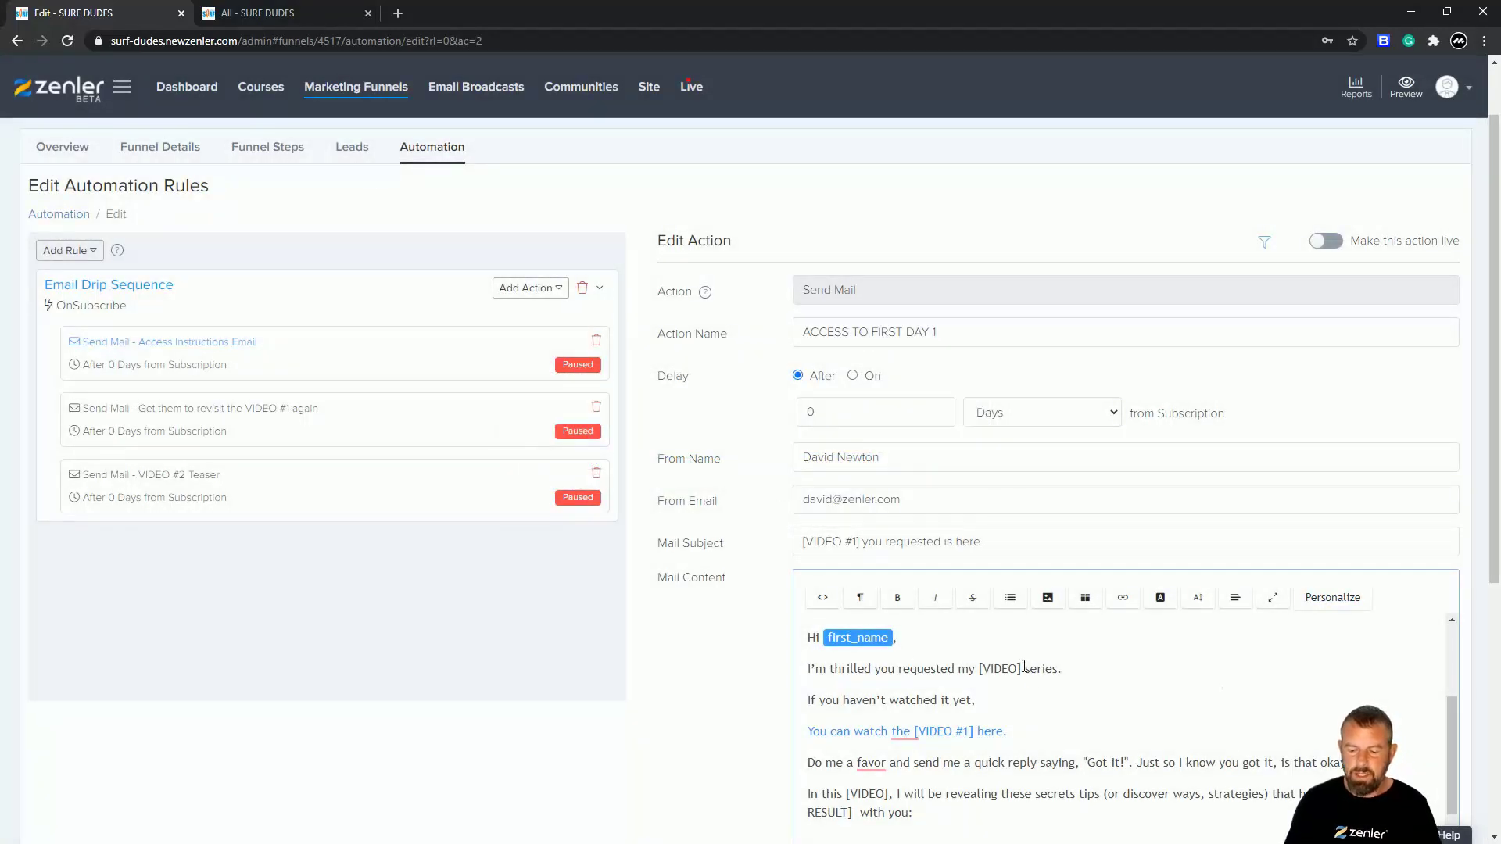
# Delete the whole "Read & Delete this block" instruction section from the start of the mail content.
pyautogui.scroll(2, 1028, 672)
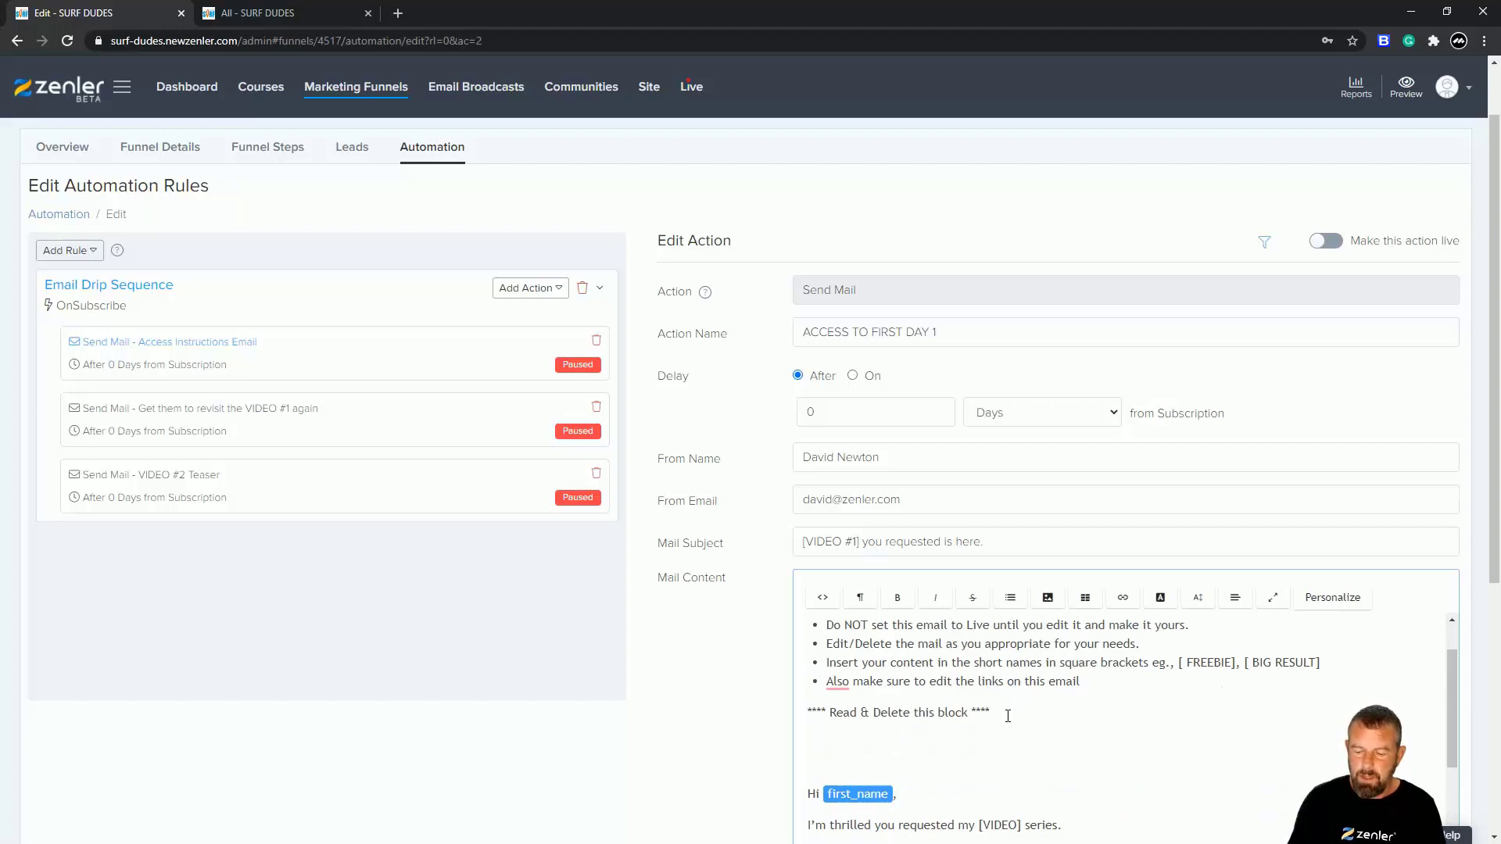
pyautogui.moveTo(800, 790); pyautogui.dragTo(817, 606)
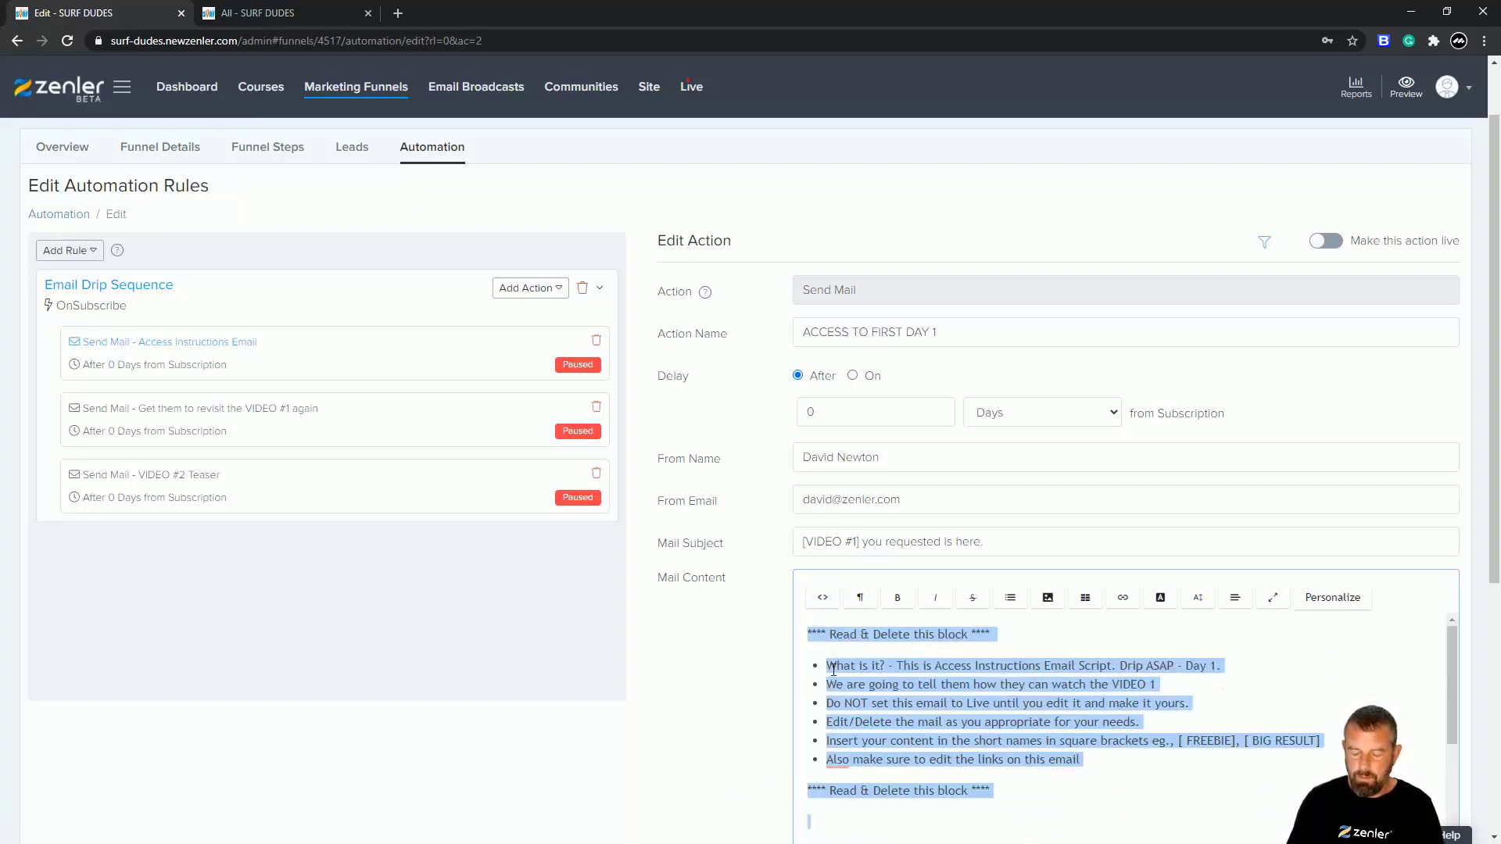
pyautogui.press('BackSpace')
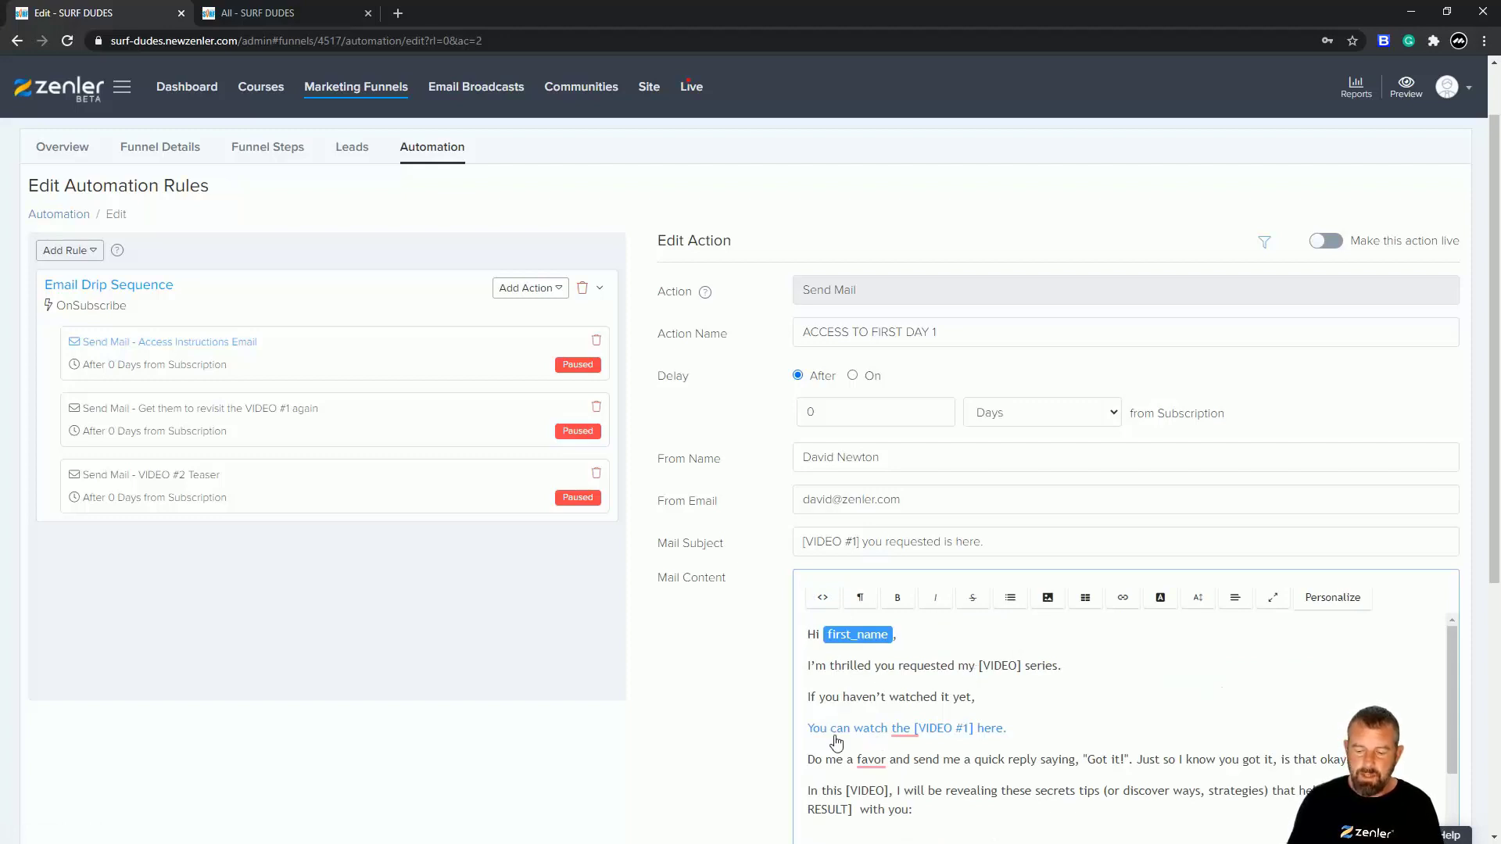
# Open the funnel's steps in a separate browser tab and close the old "All - SURF DUDES" tab.
pyautogui.moveTo(903, 735)
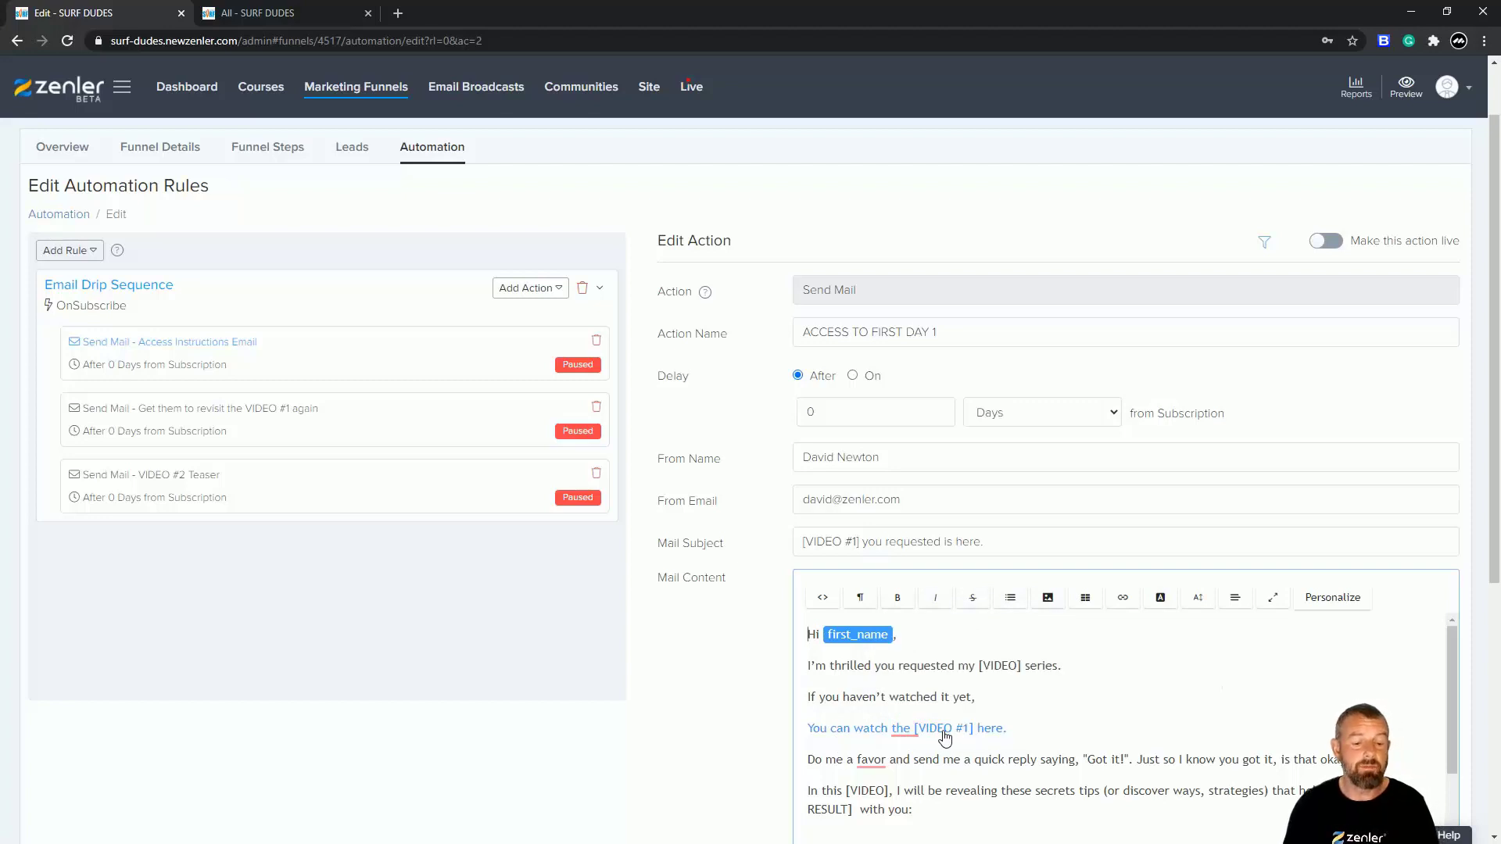
pyautogui.rightClick(266, 149)
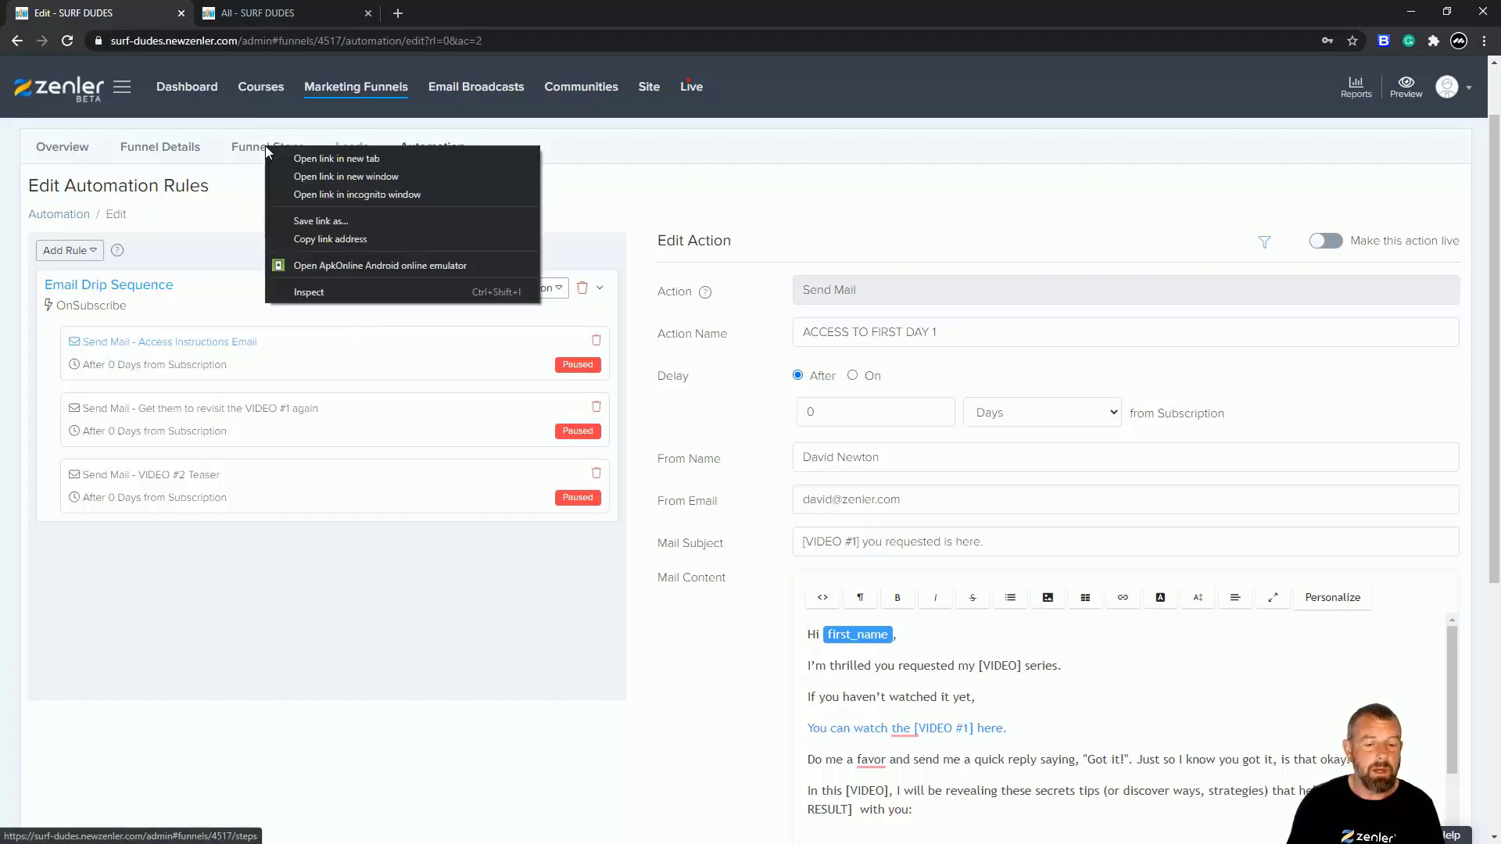
pyautogui.click(311, 159)
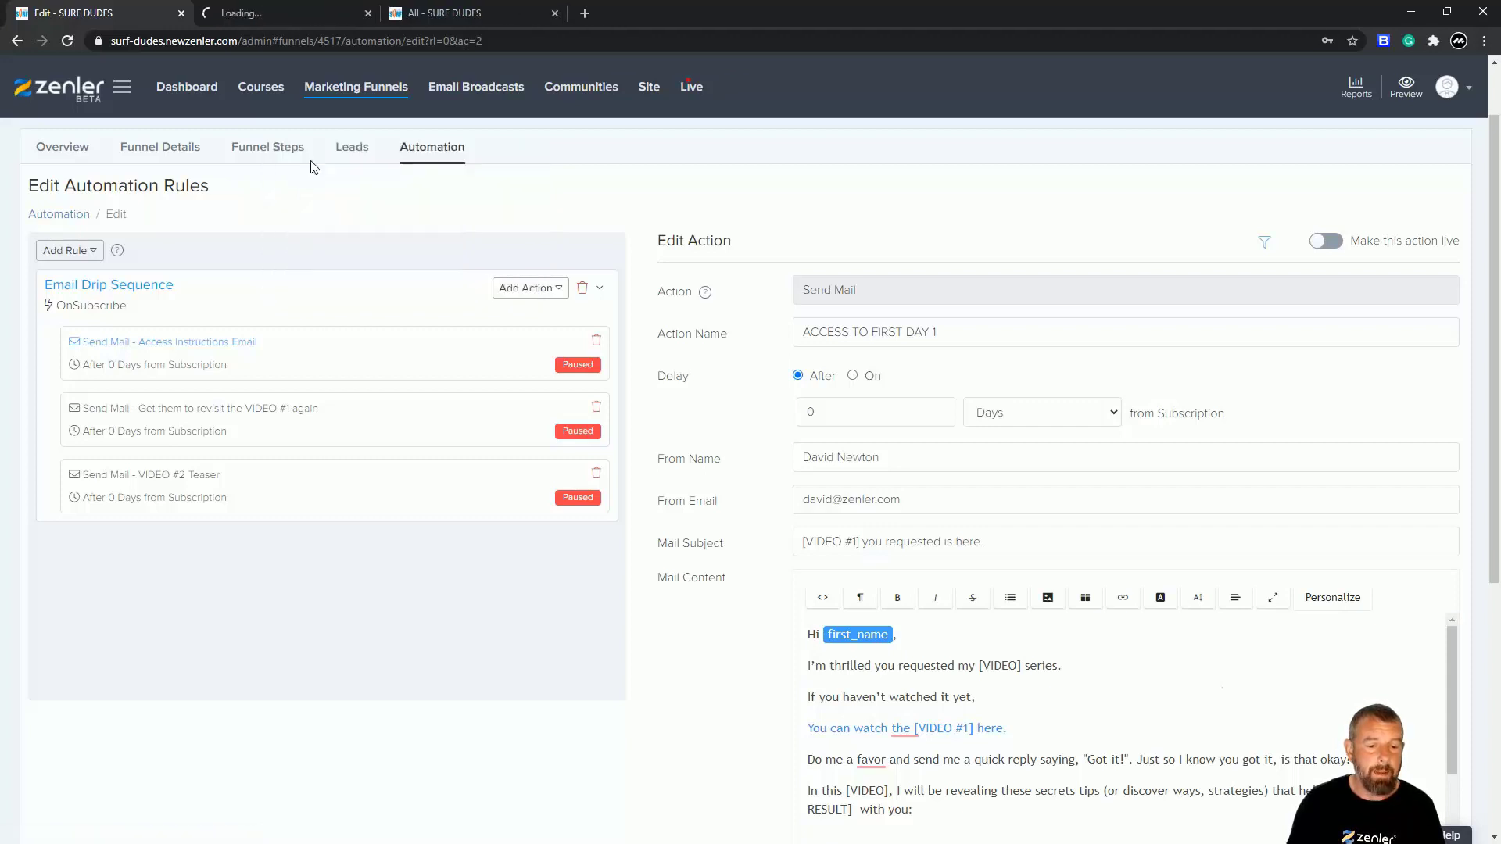
pyautogui.click(555, 13)
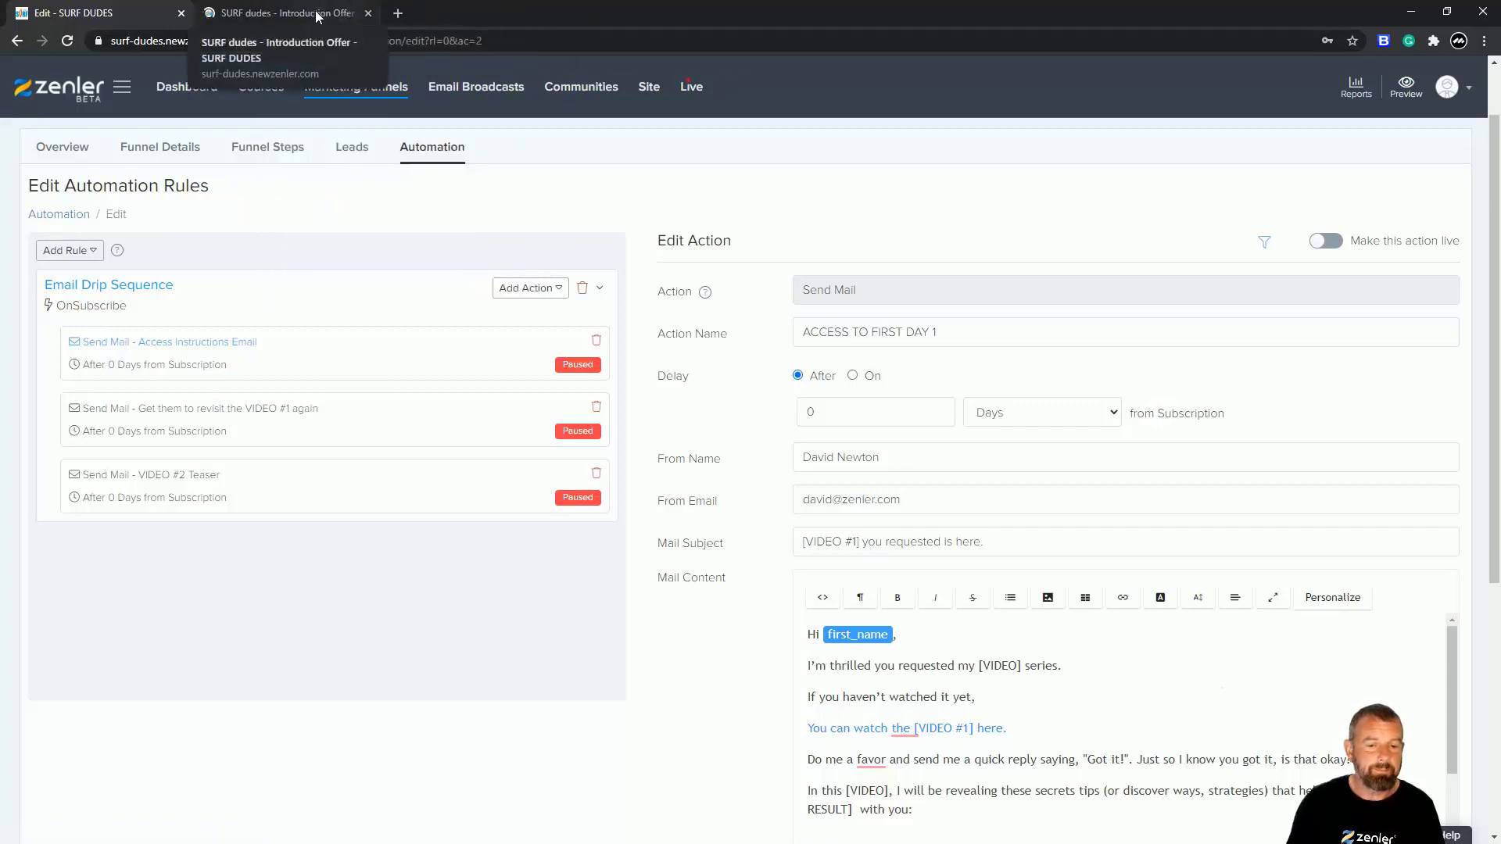
pyautogui.click(288, 14)
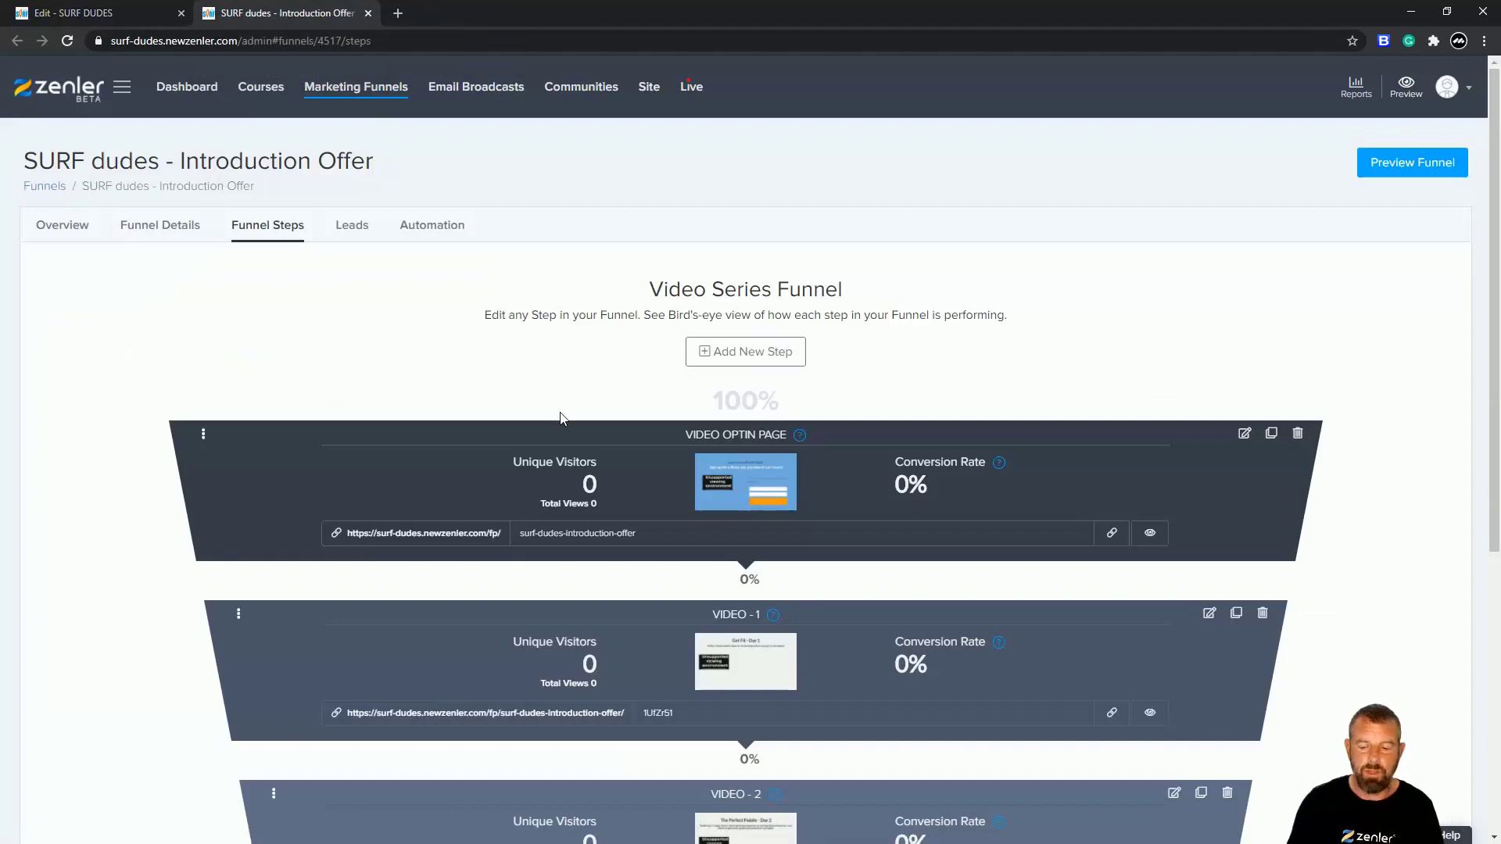
# Copy the page URL of the VIDEO - 1 funnel step and return to the email being edited.
pyautogui.scroll(-2, 552, 490)
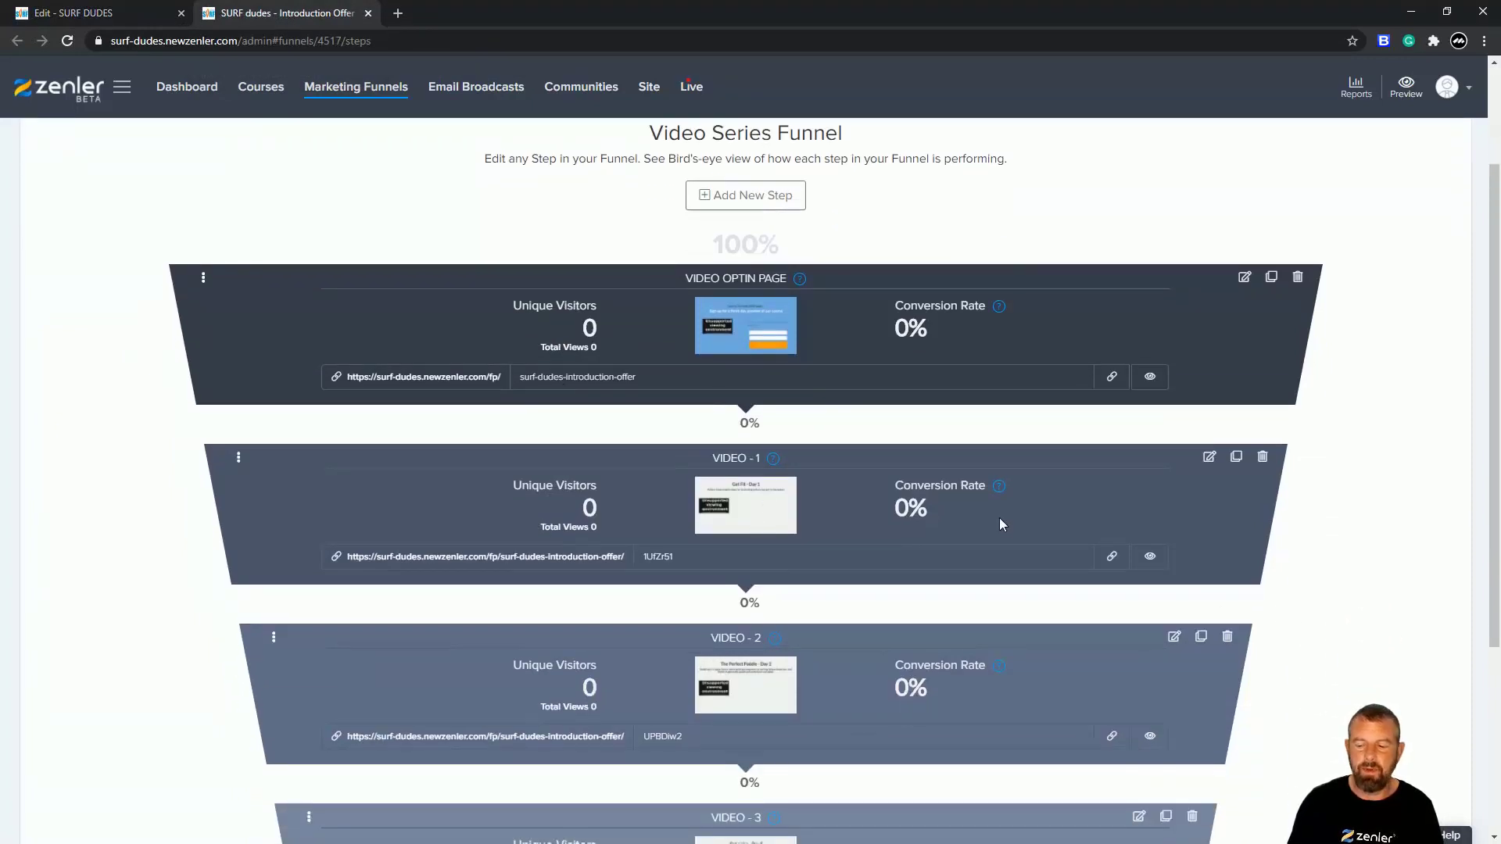
pyautogui.click(1113, 561)
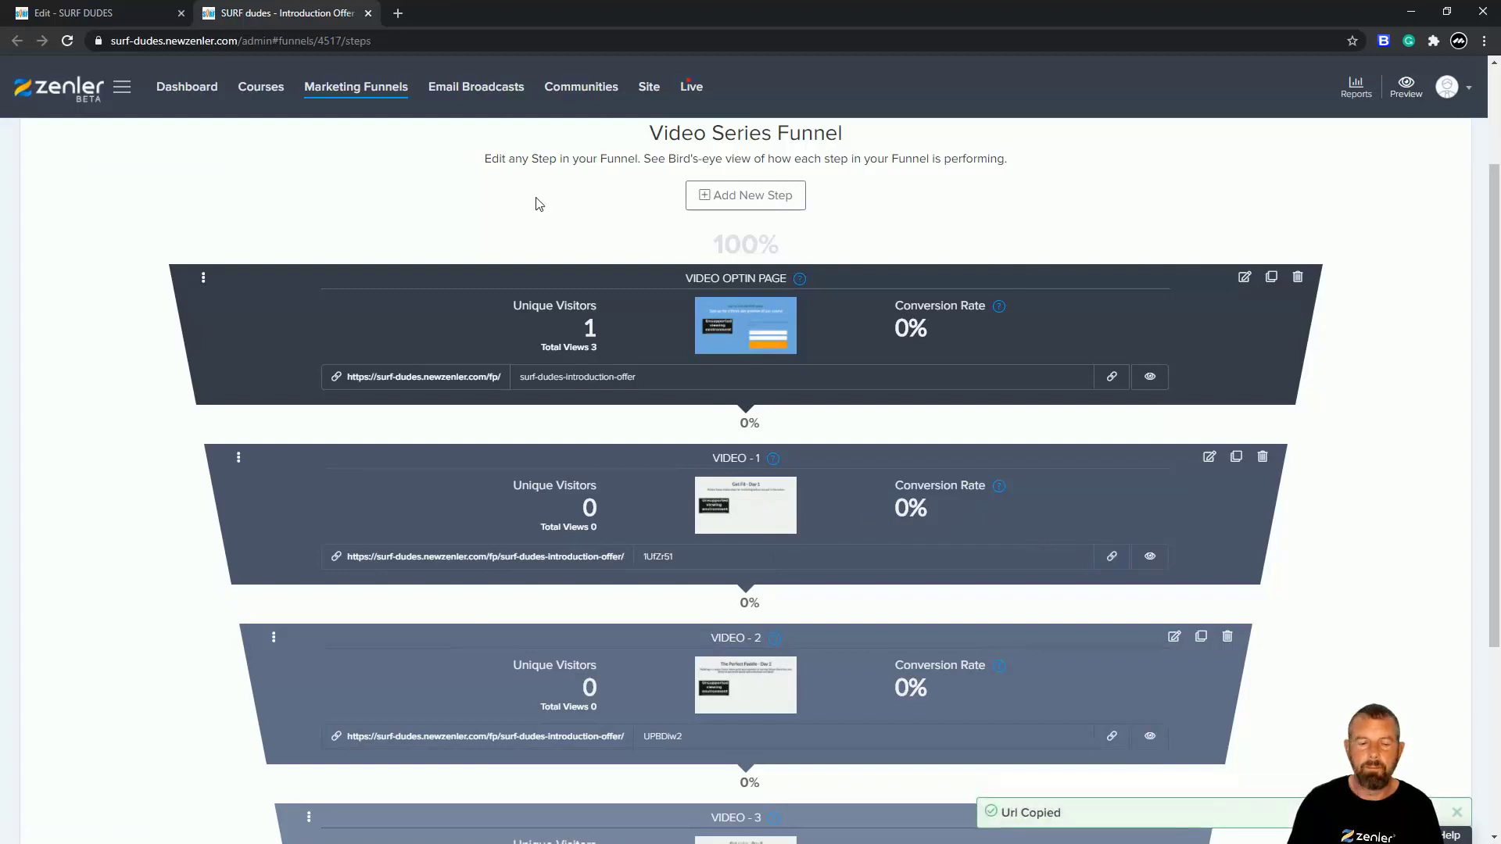
pyautogui.click(146, 19)
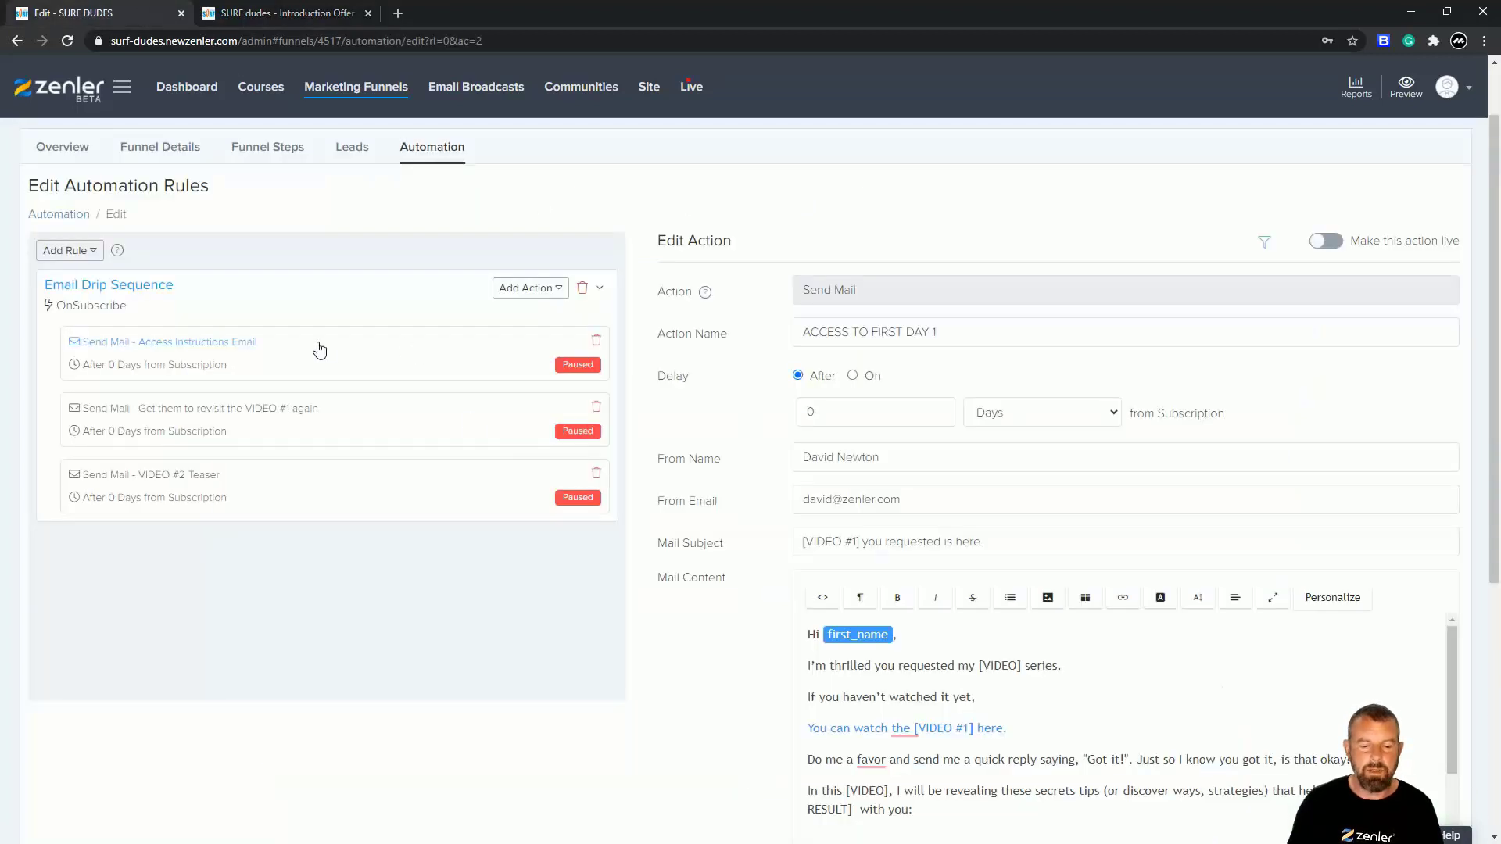
# Replace the line "You can watch the [VIDEO #1] here." in the mail content with "Access DAY 1 - Getting Fit".
pyautogui.moveTo(1018, 728); pyautogui.dragTo(807, 727)
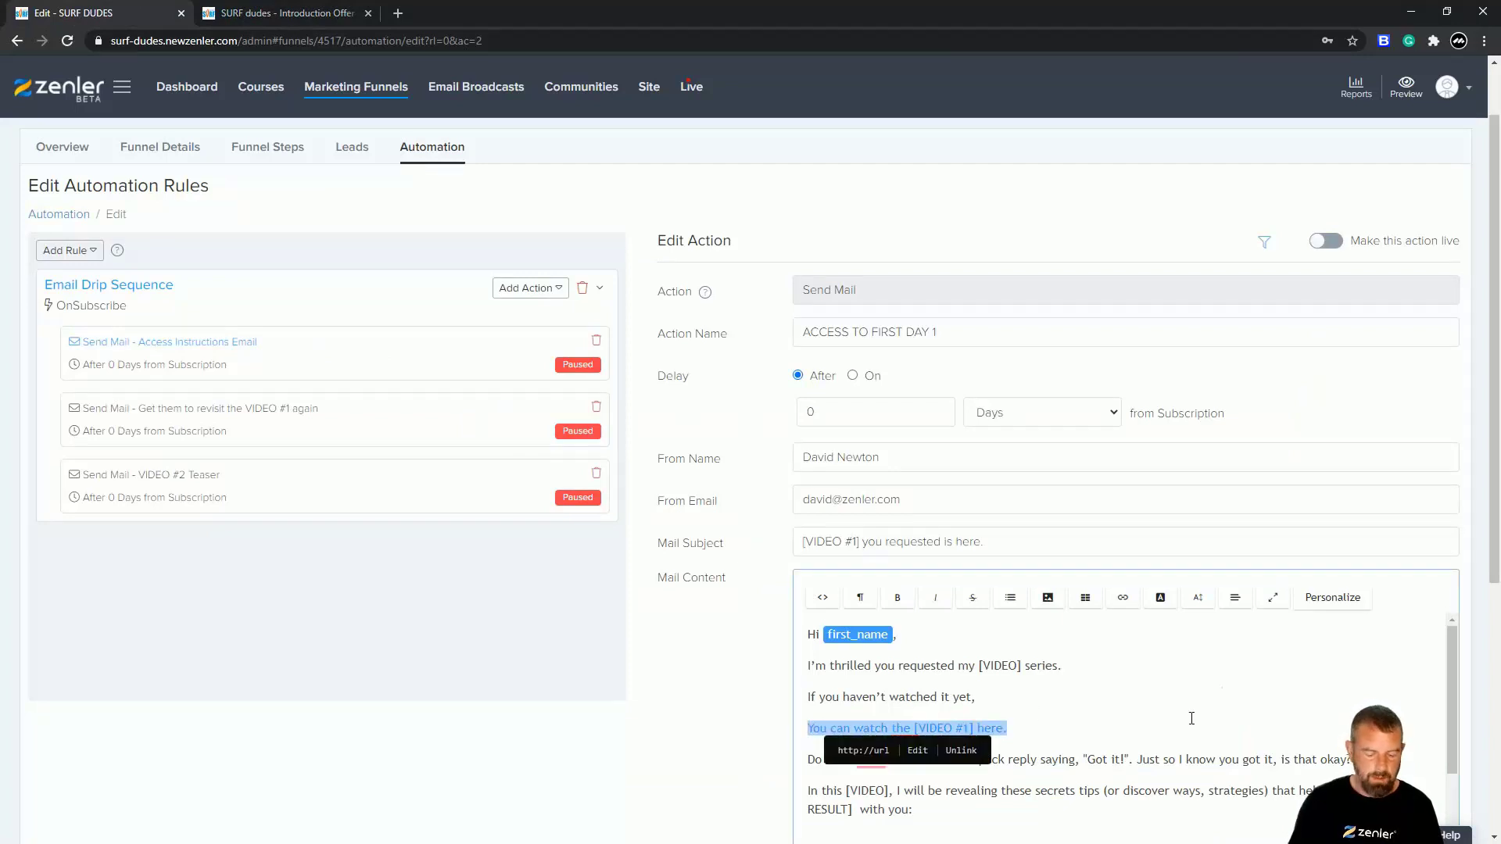
pyautogui.write('Access')
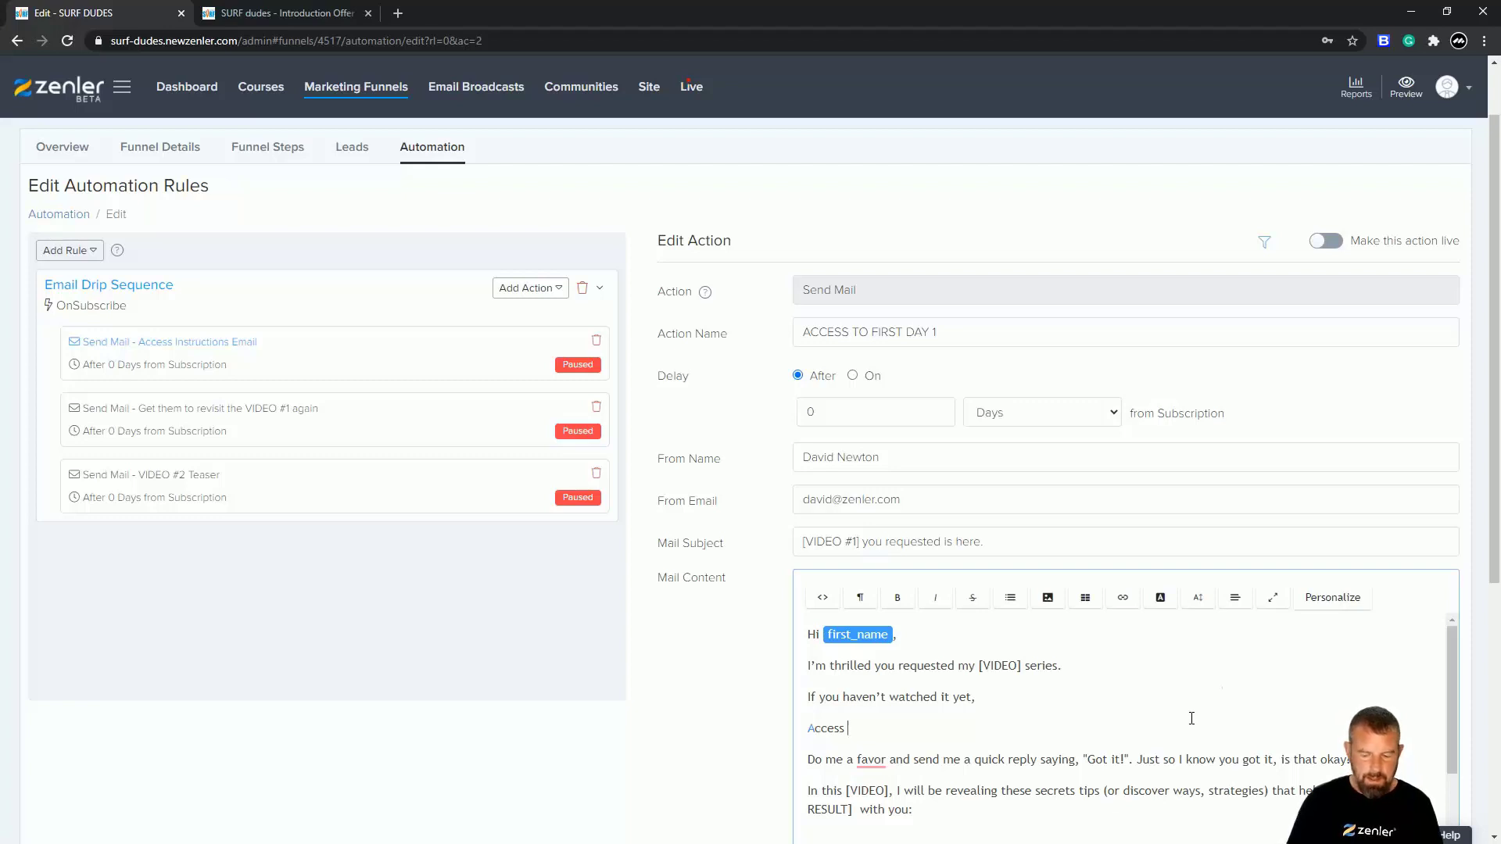
pyautogui.hotkey('shift', 'Home')
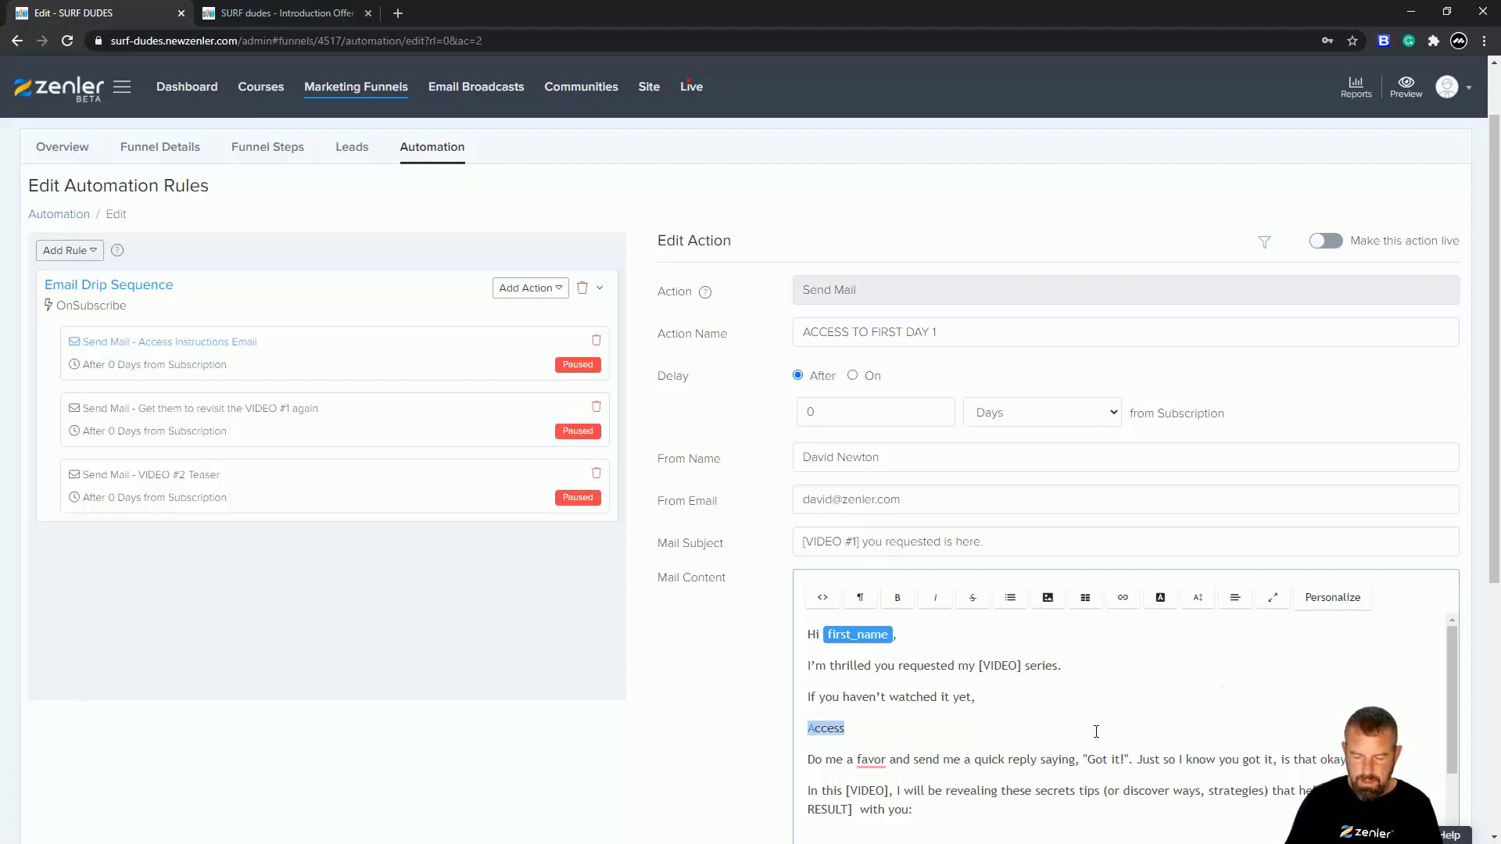
pyautogui.press('BackSpace')
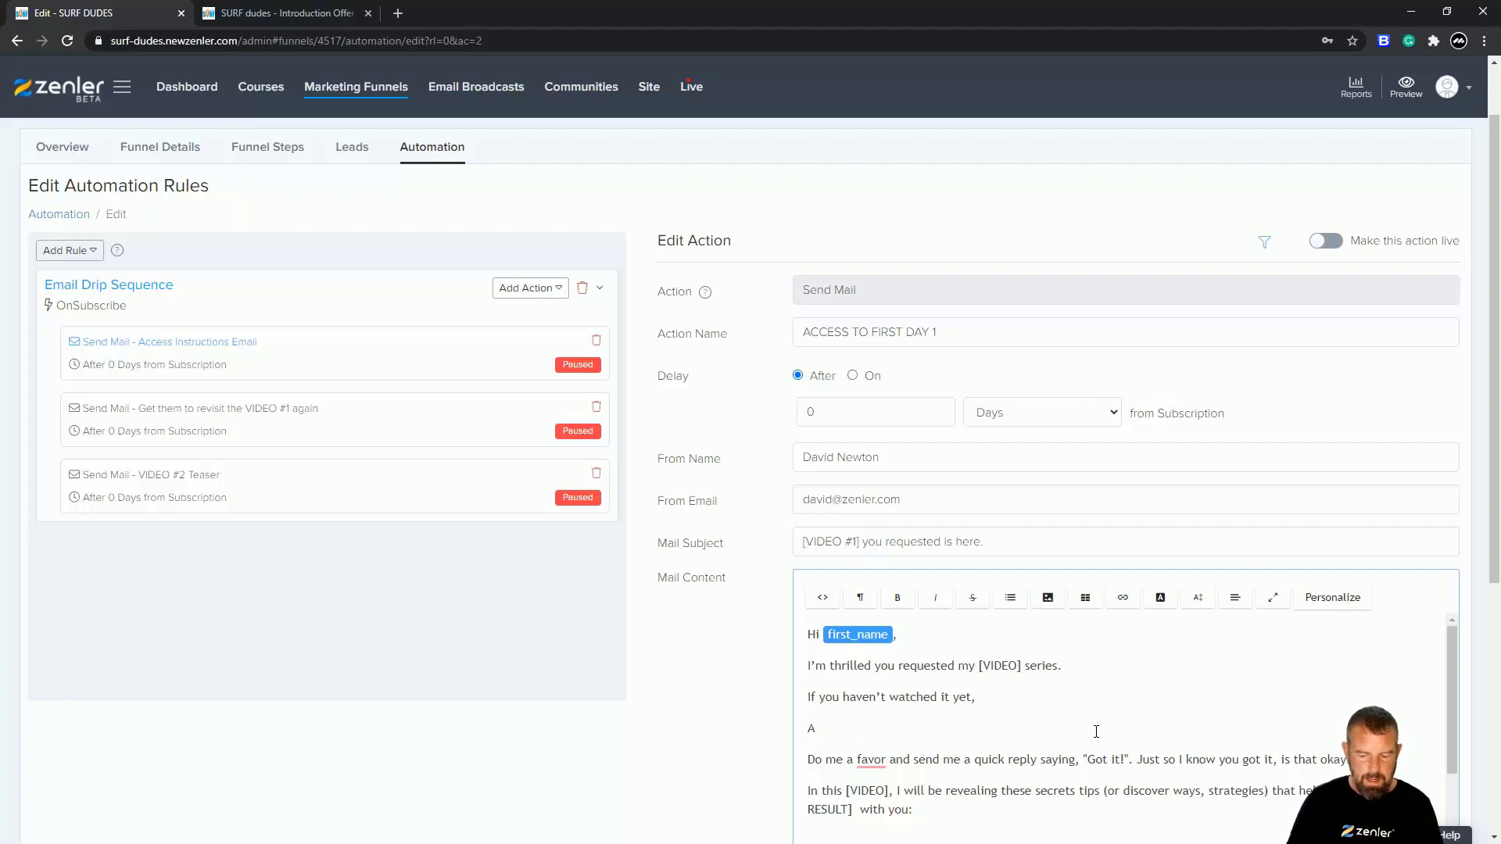
pyautogui.write('ss')
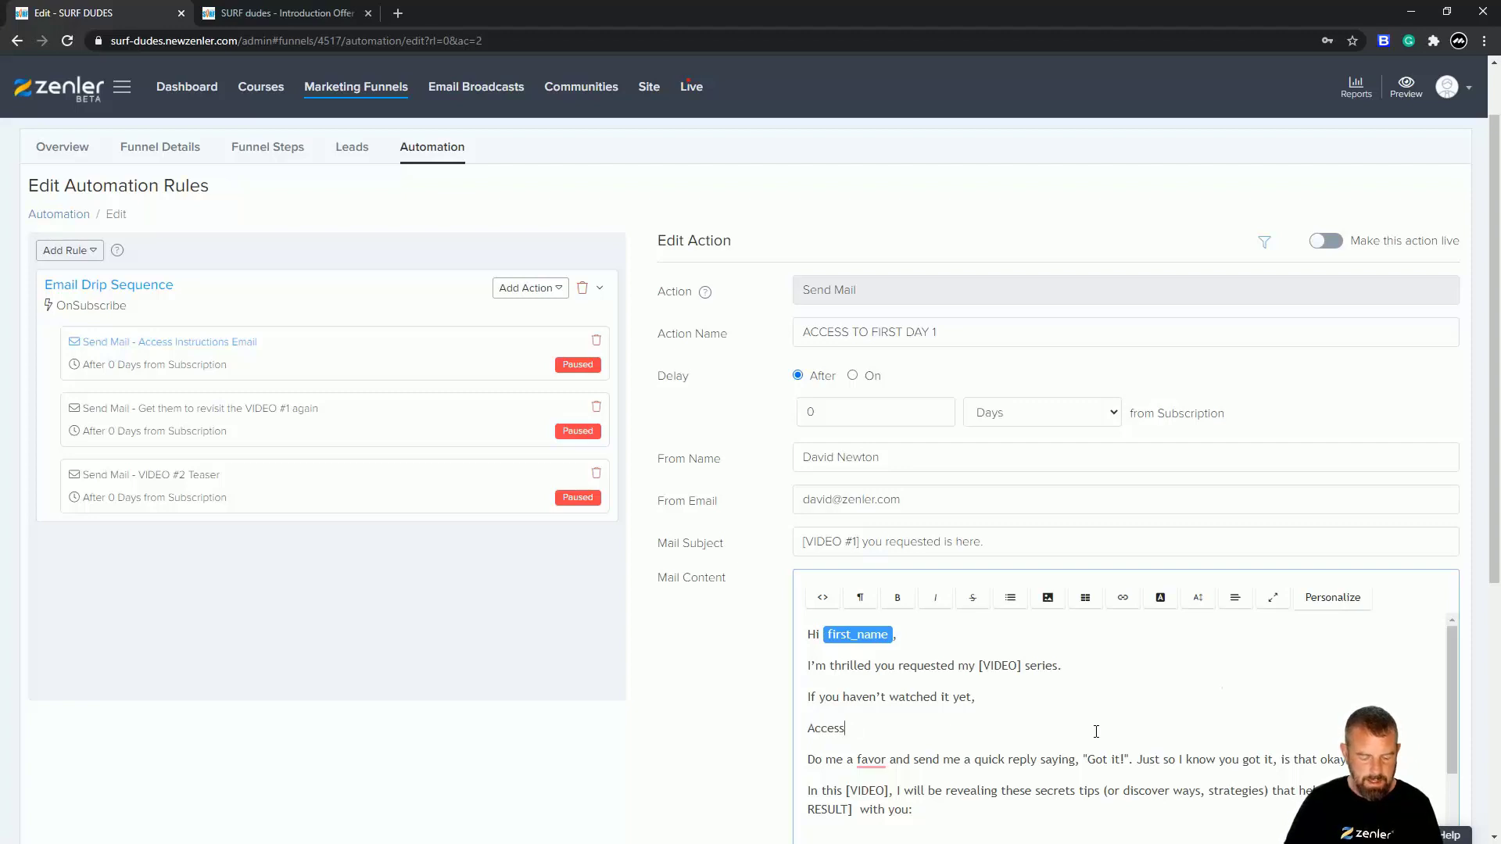
pyautogui.write(' DAY 1 - Getting Fit')
# Link the text "Access DAY 1 - Getting Fit" to the copied VIDEO - 1 page URL.
pyautogui.moveTo(964, 724); pyautogui.dragTo(809, 727)
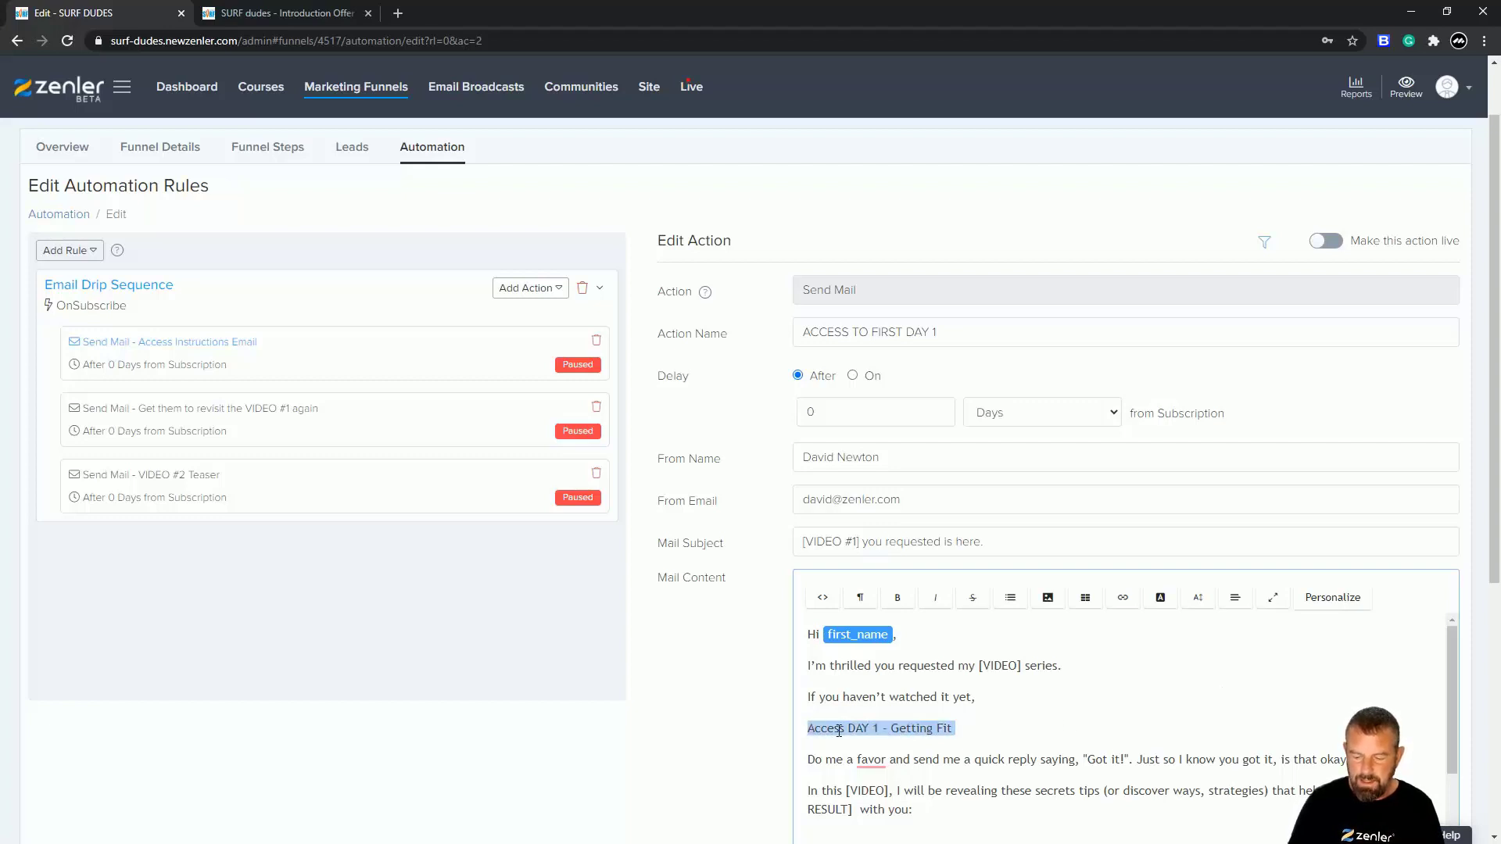
pyautogui.click(1123, 600)
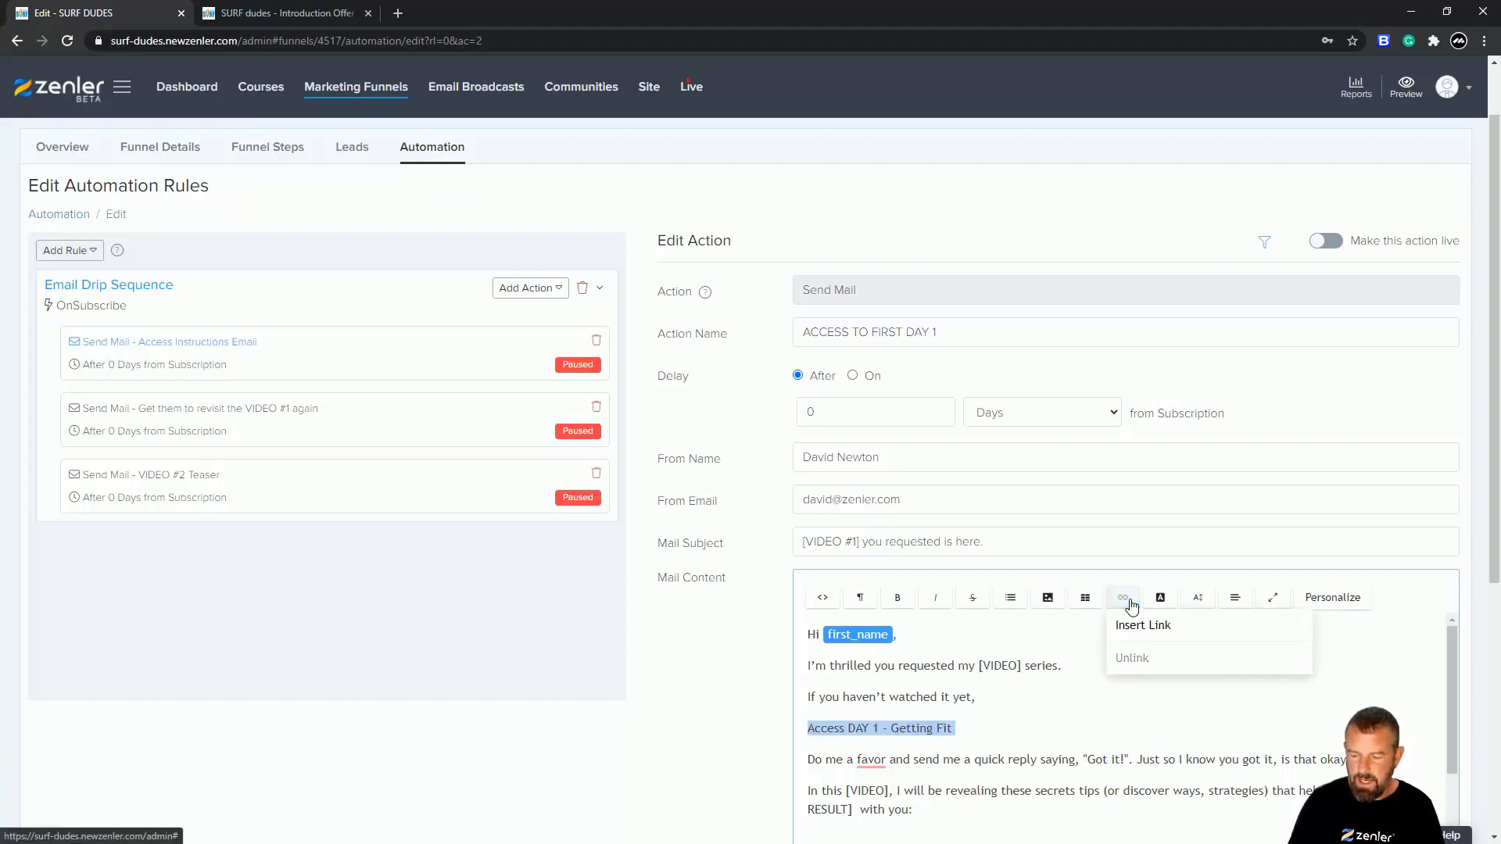
pyautogui.click(1124, 627)
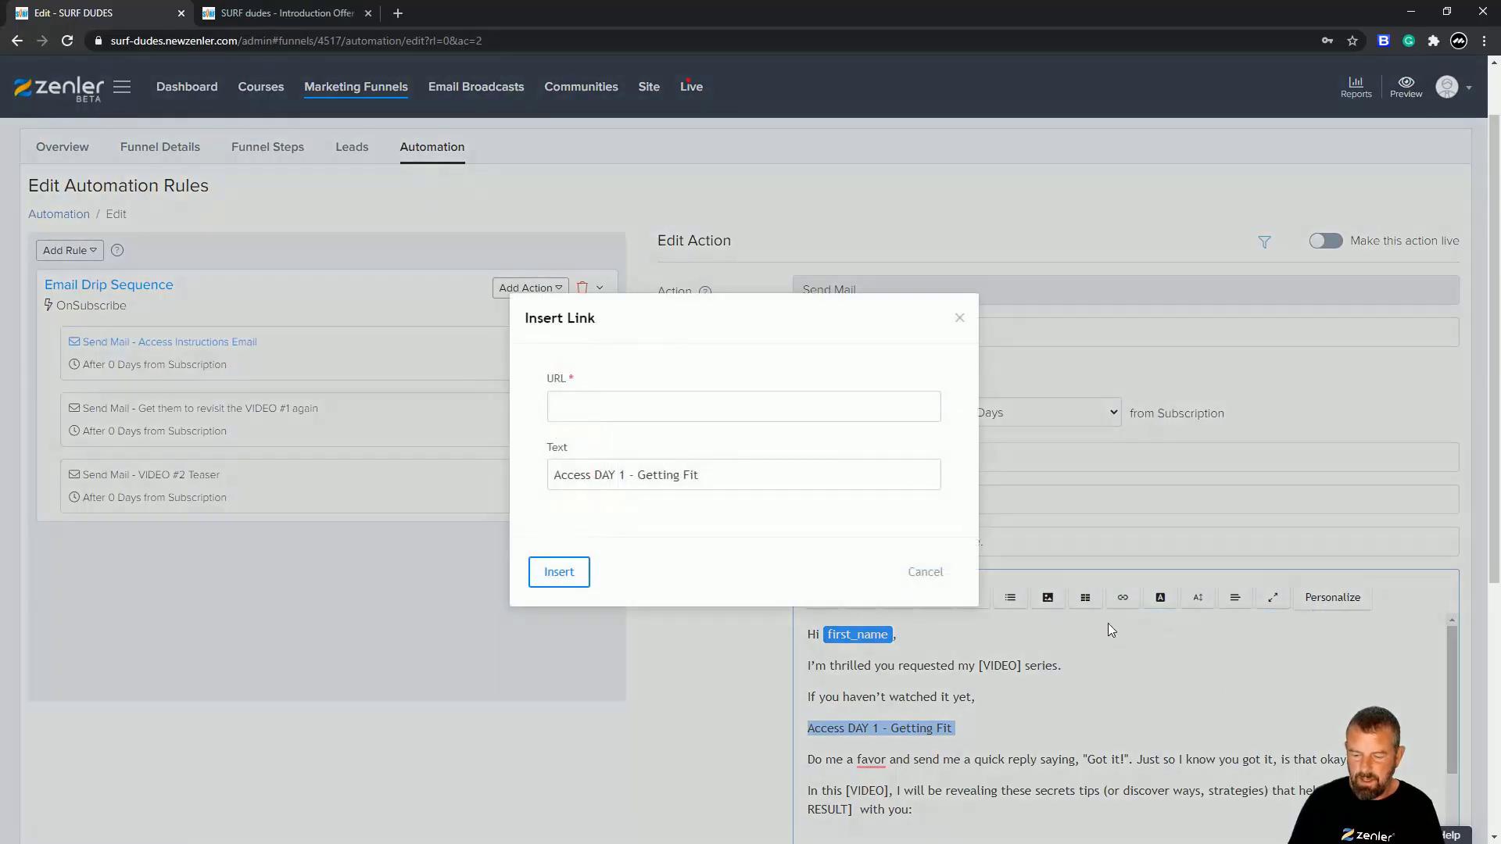
pyautogui.click(564, 406)
pyautogui.hotkey('ctrl', 'v')
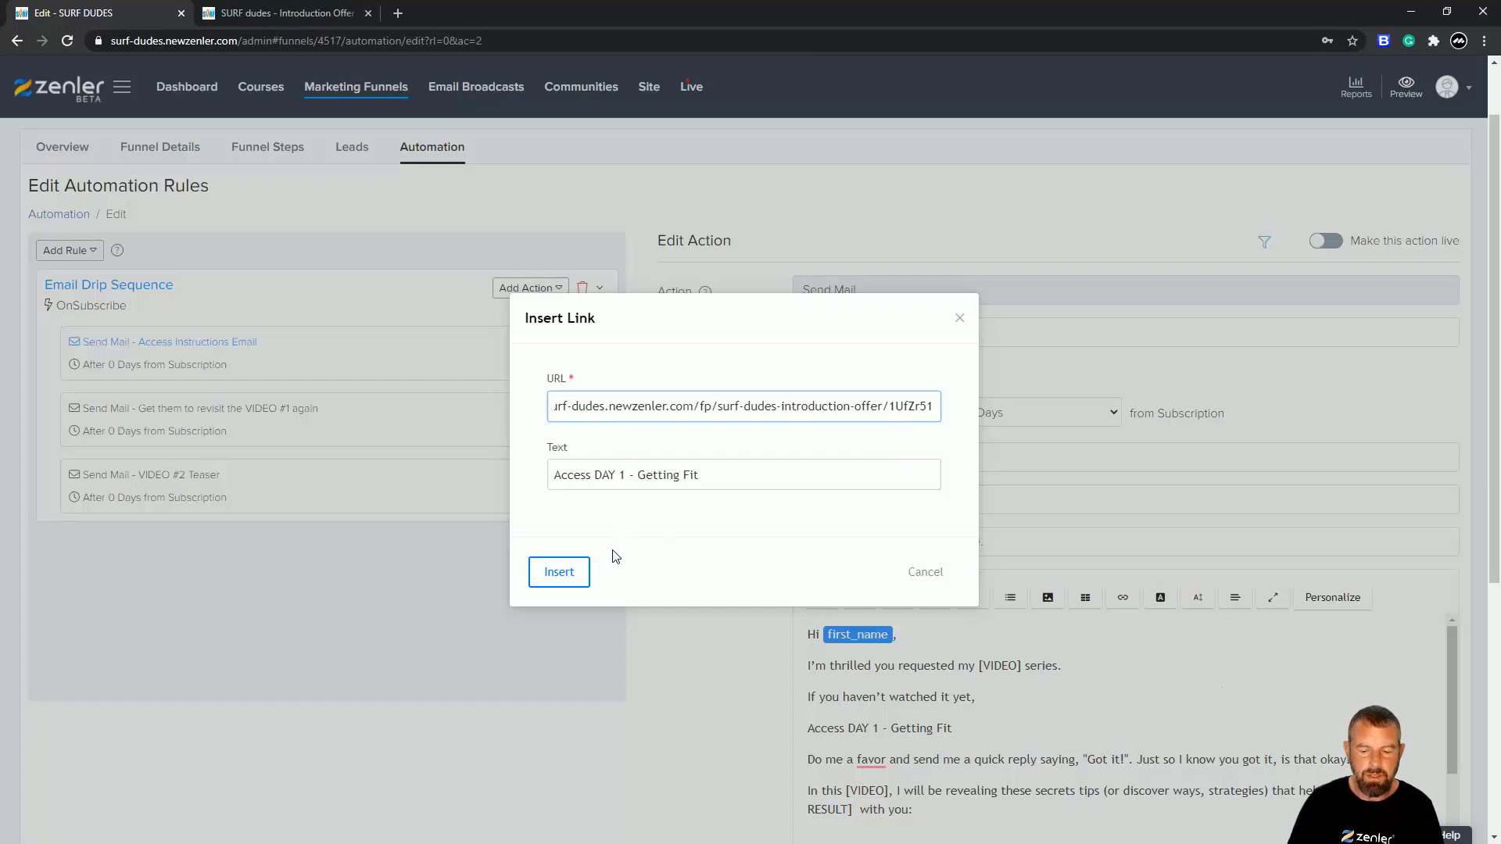
pyautogui.click(570, 571)
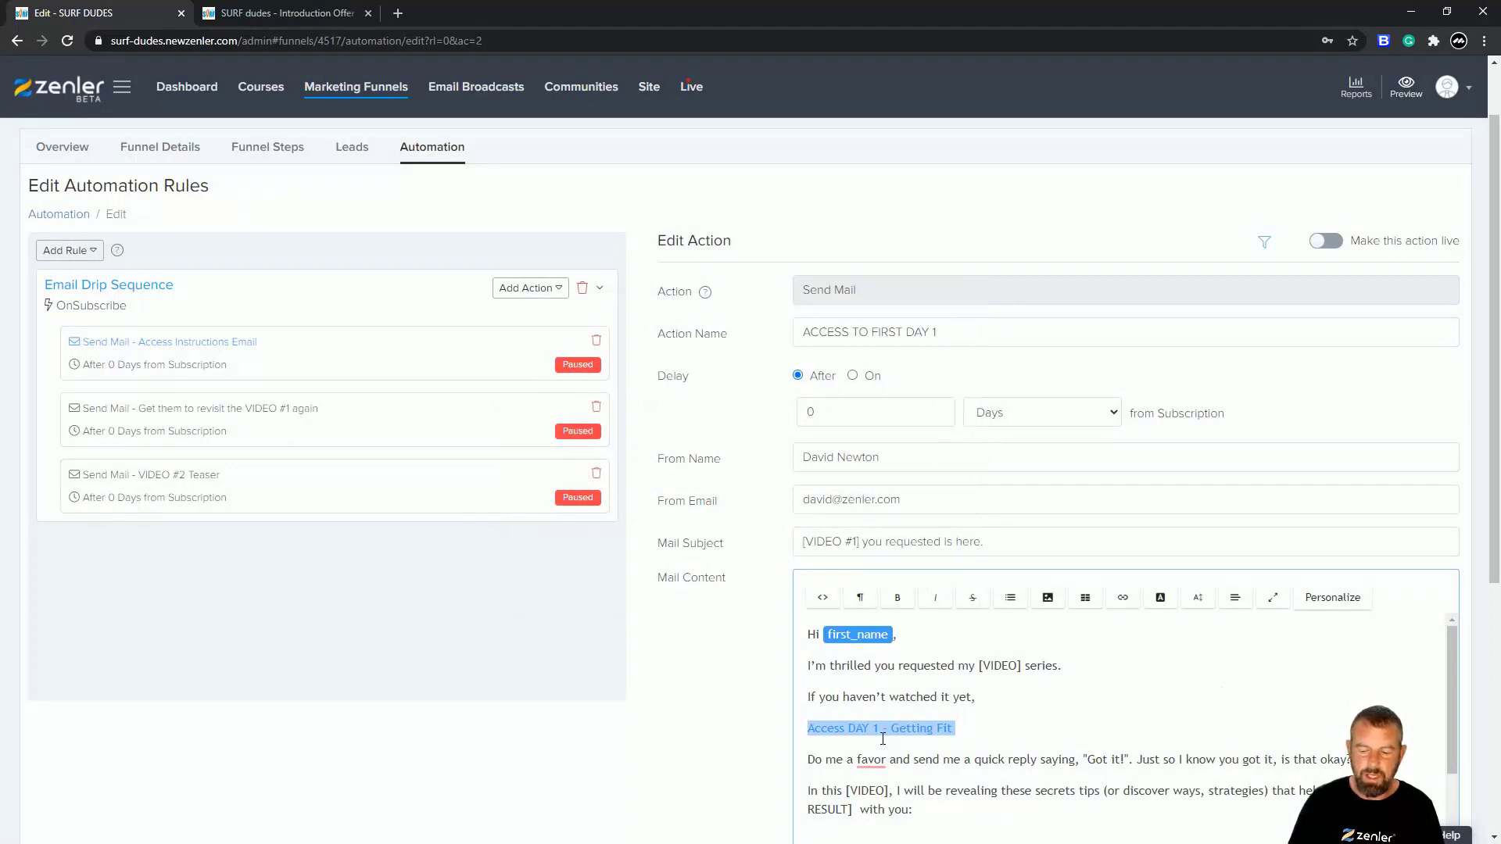
# Delete all template text between the "Access DAY 1 - Getting Fit" link and the mailing-address footer, including the leftover empty line.
pyautogui.scroll(-1, 1046, 716)
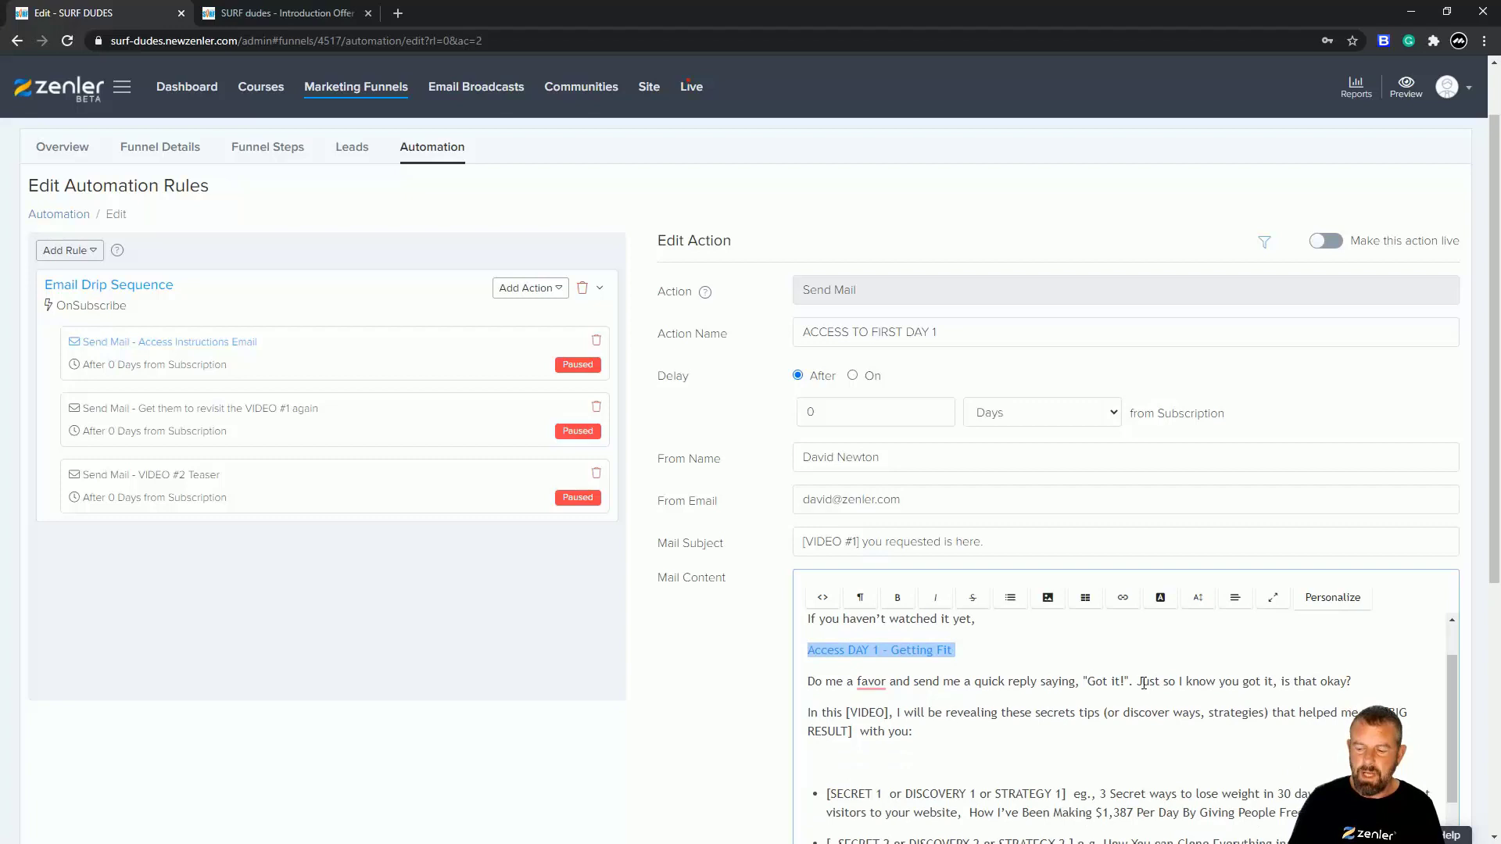
pyautogui.scroll(-6, 923, 727)
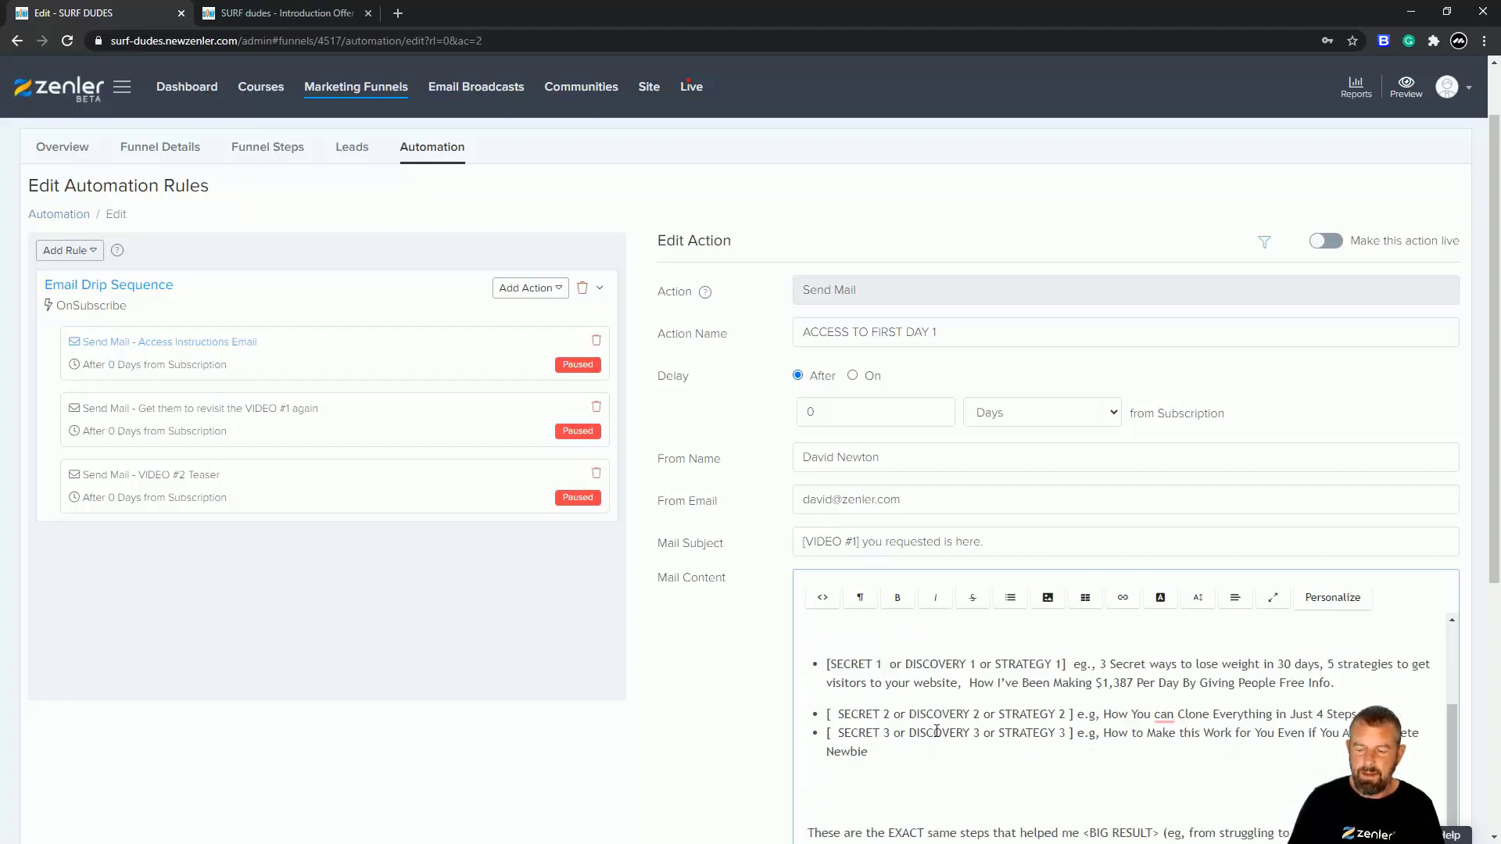
pyautogui.scroll(-5, 923, 727)
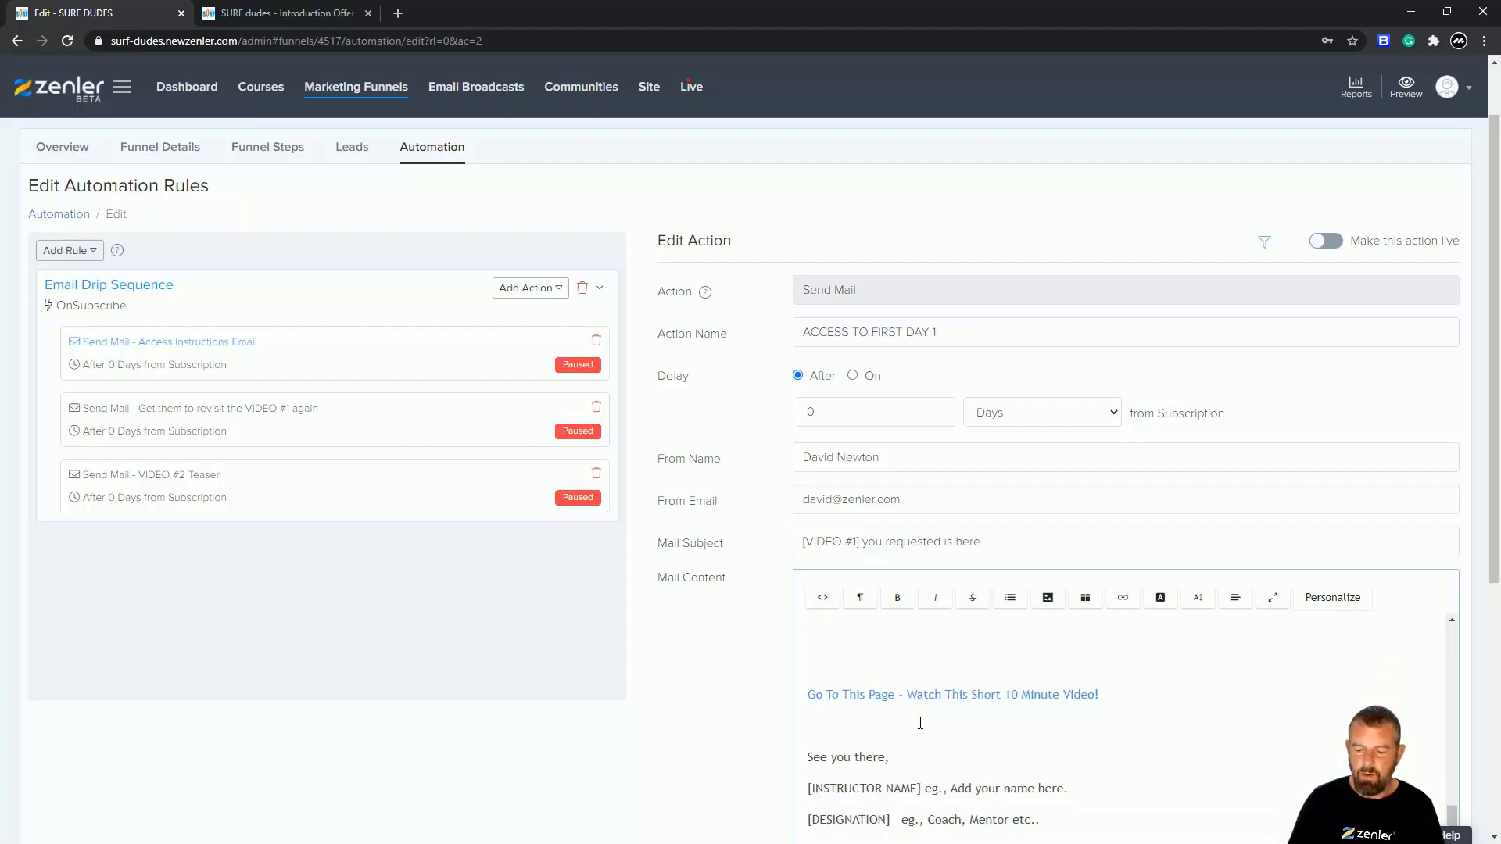
pyautogui.moveTo(1043, 710); pyautogui.dragTo(807, 602)
pyautogui.press('BackSpace')
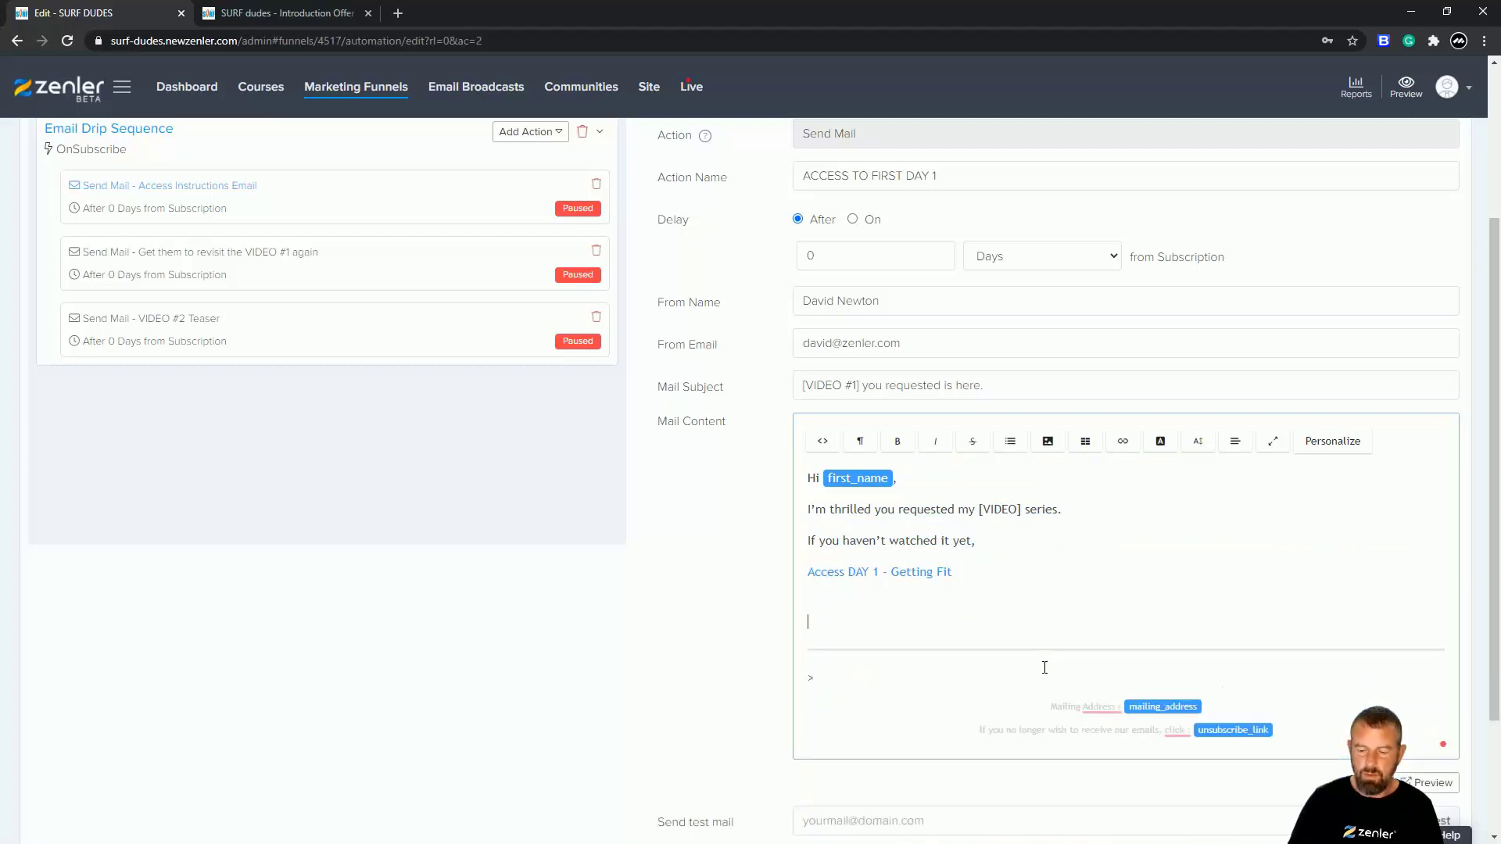
pyautogui.press('BackSpace')
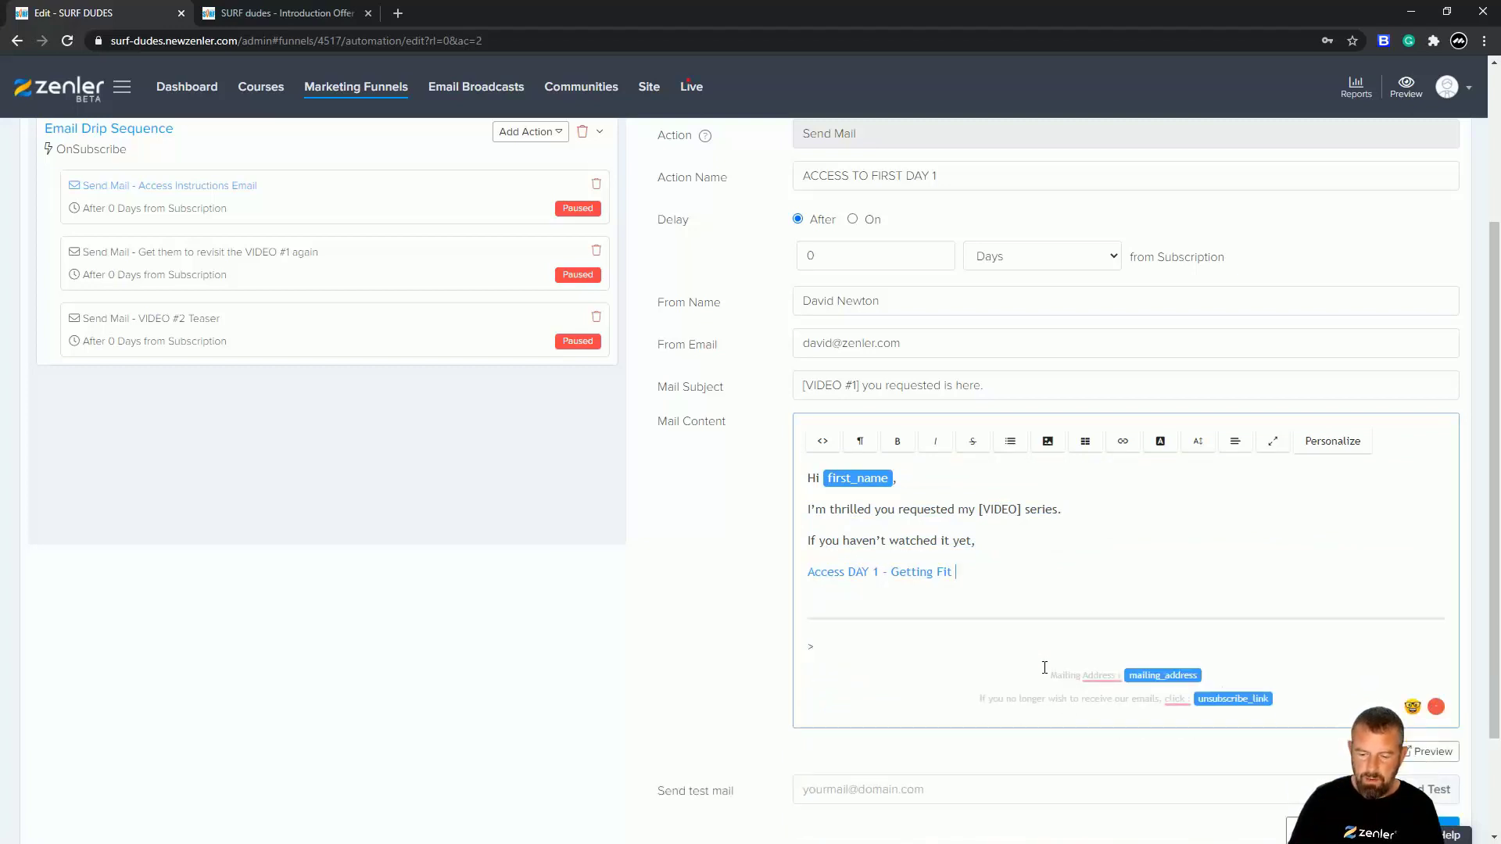
# Add the unlinked line "Day 2 will pop into your inbox tomorrow" below the Day 1 access link in the mail content.
pyautogui.press('Return')
pyautogui.write('Day')
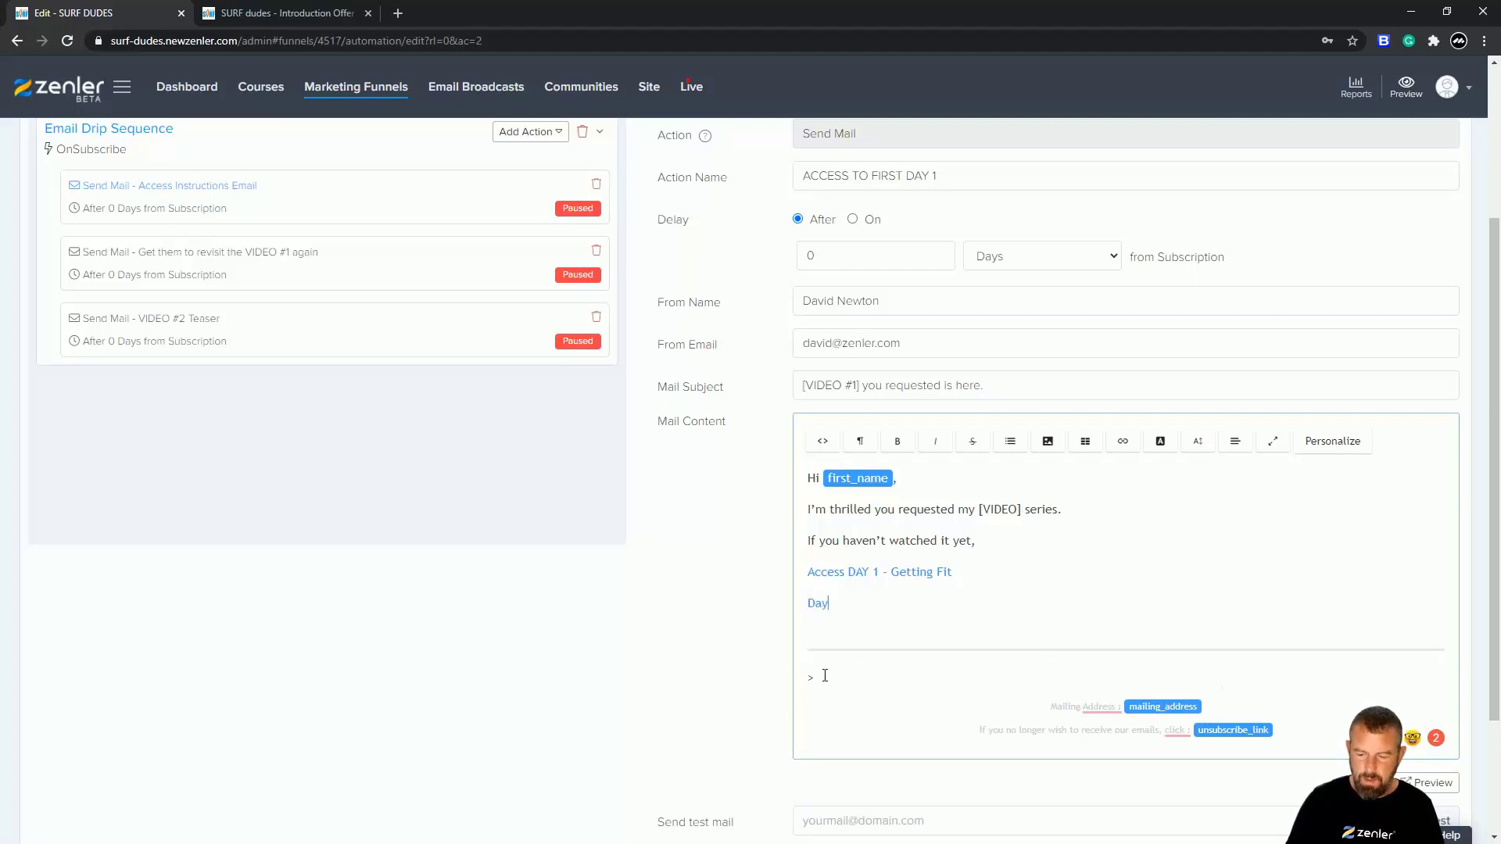
pyautogui.moveTo(840, 614); pyautogui.dragTo(808, 606)
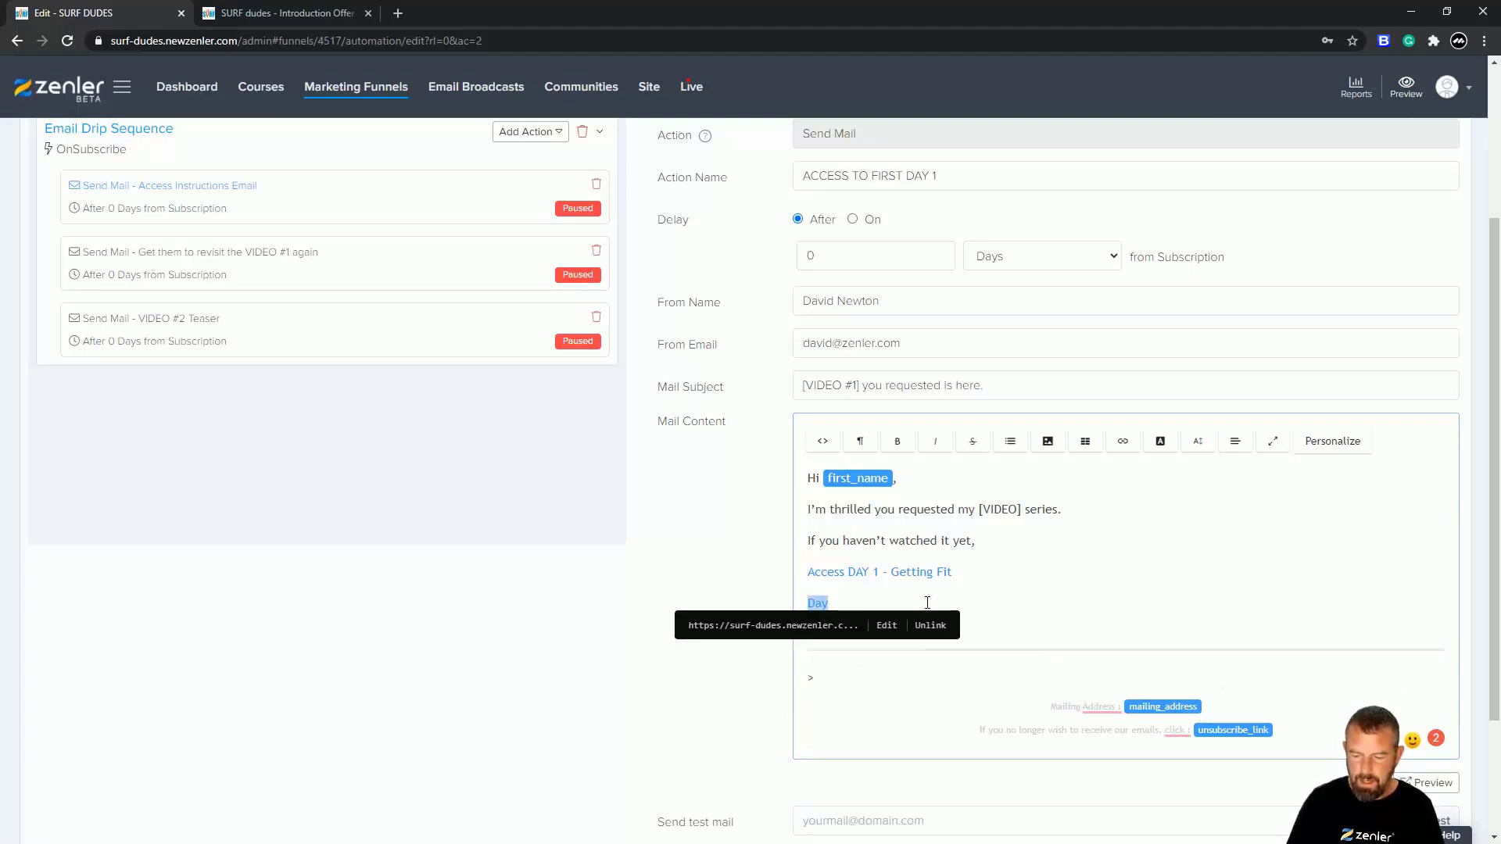
pyautogui.click(932, 627)
pyautogui.click(975, 602)
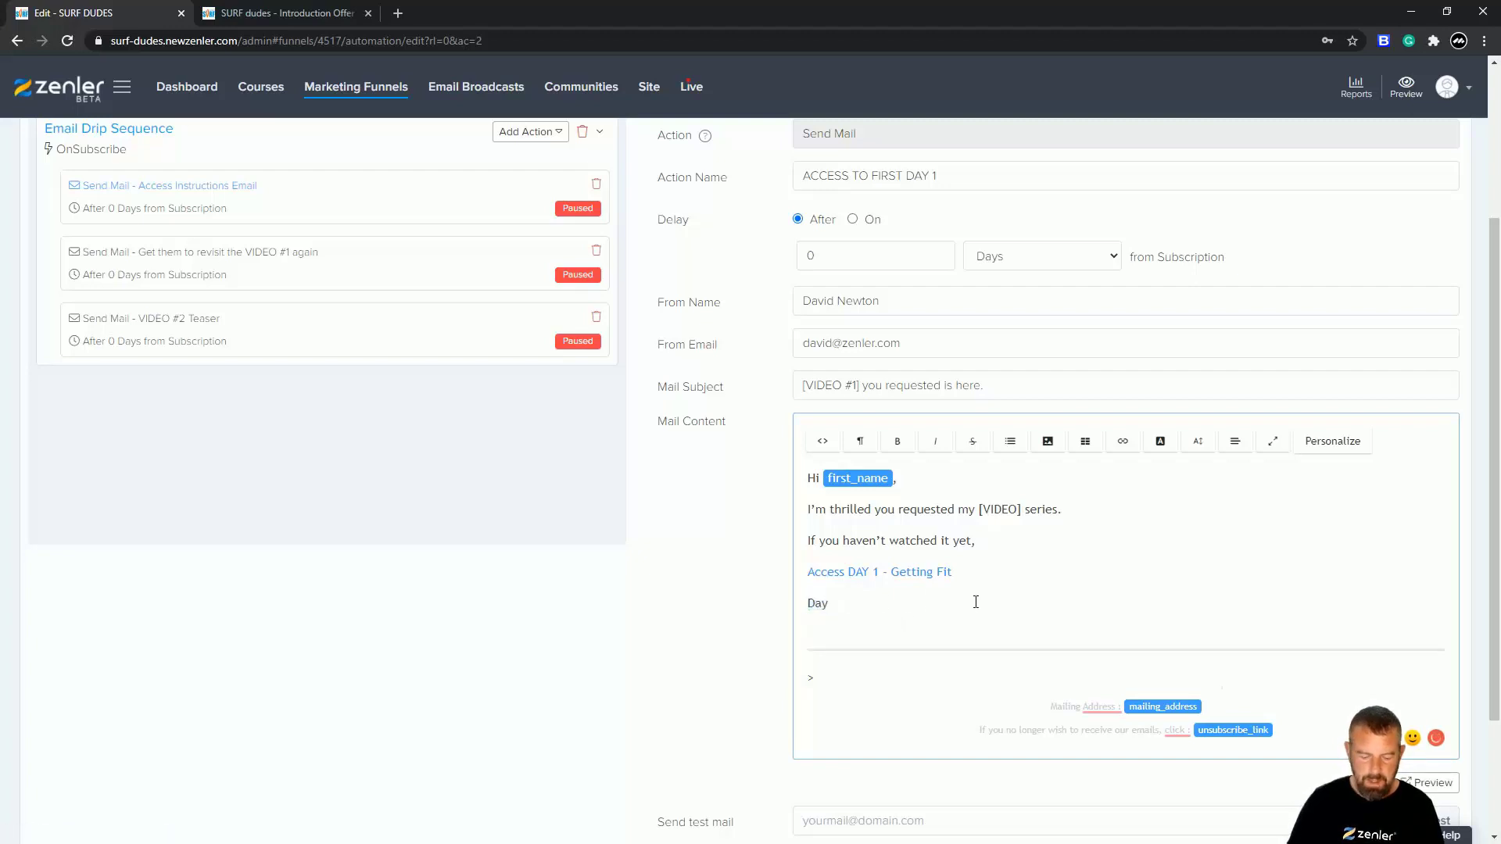
pyautogui.write('2 wi')
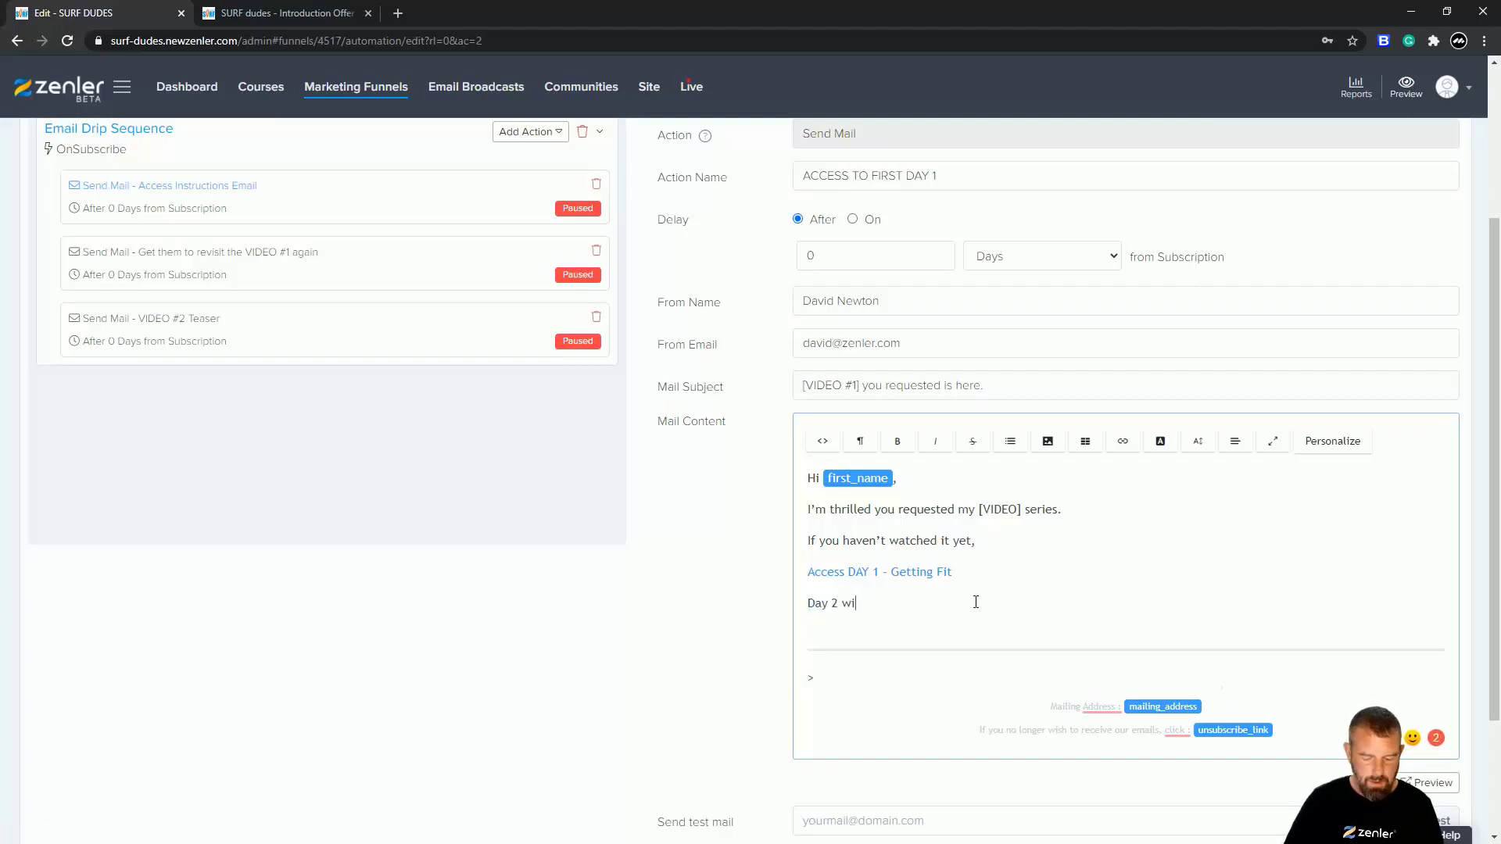
pyautogui.write('ll pop in')
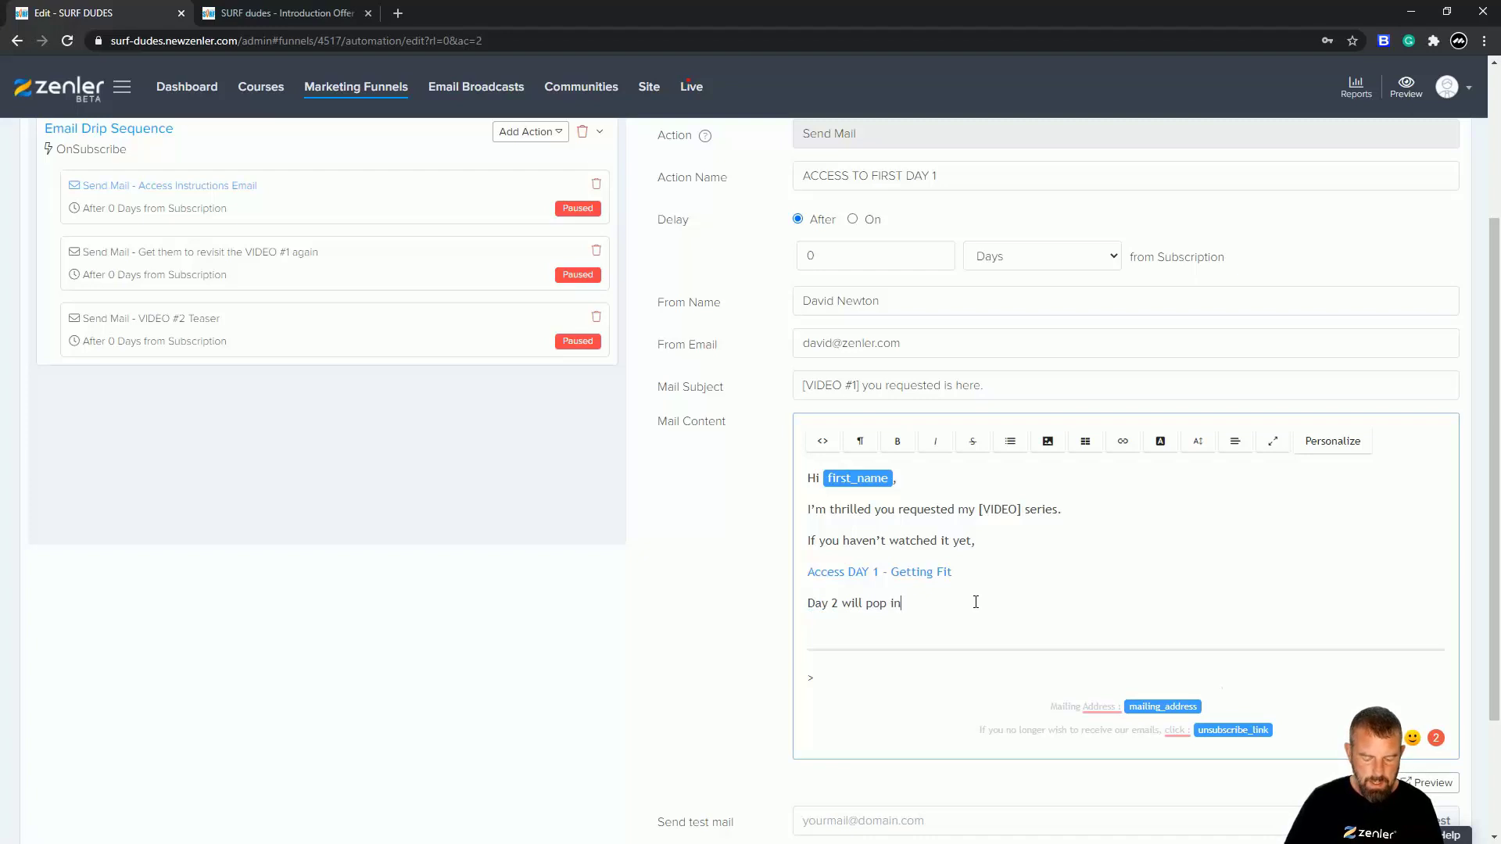
pyautogui.write('to your in')
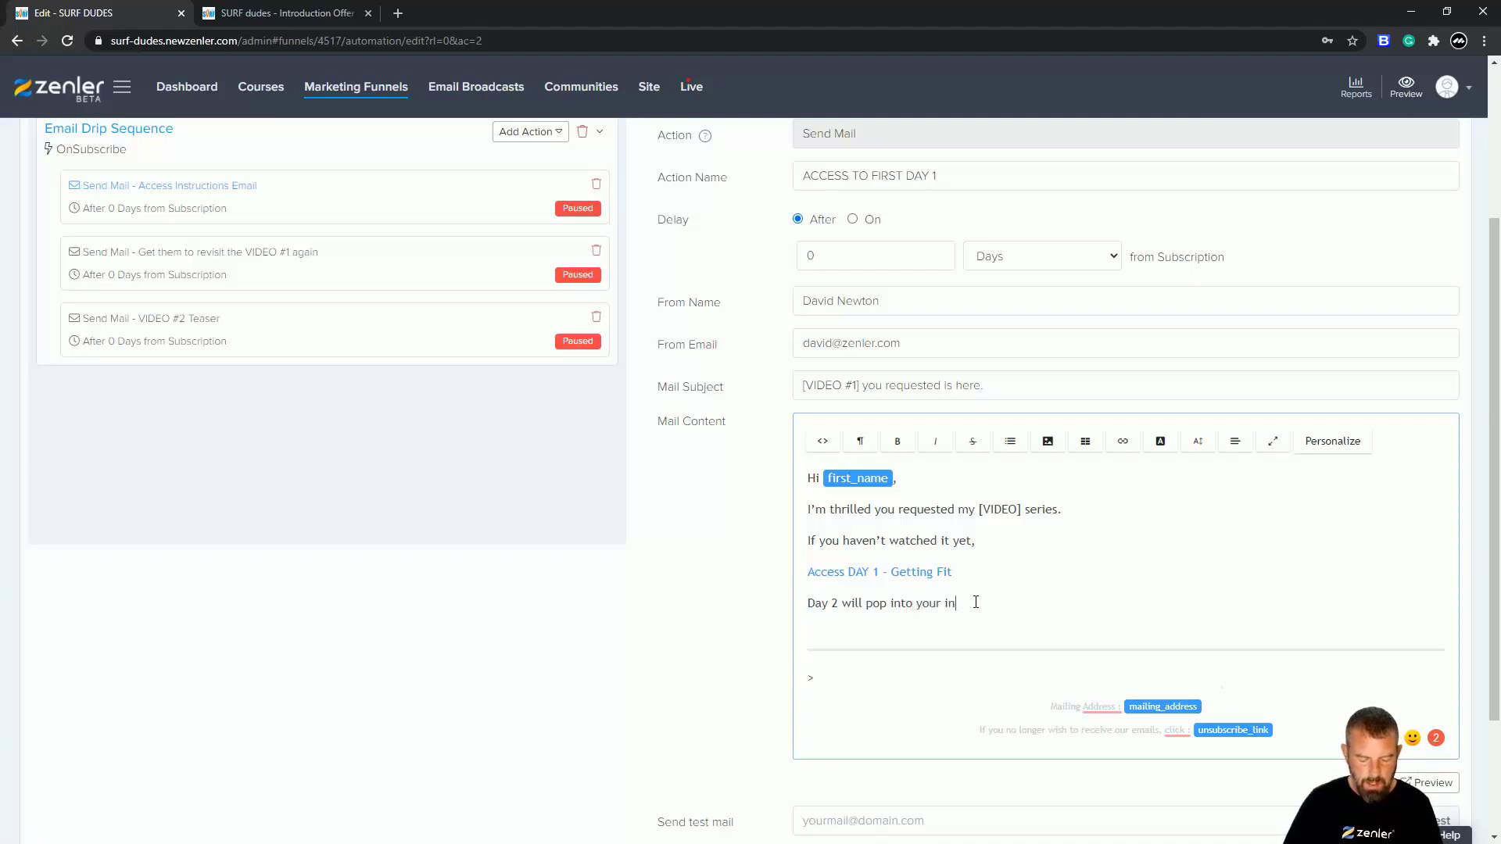
pyautogui.write('box tomorrow')
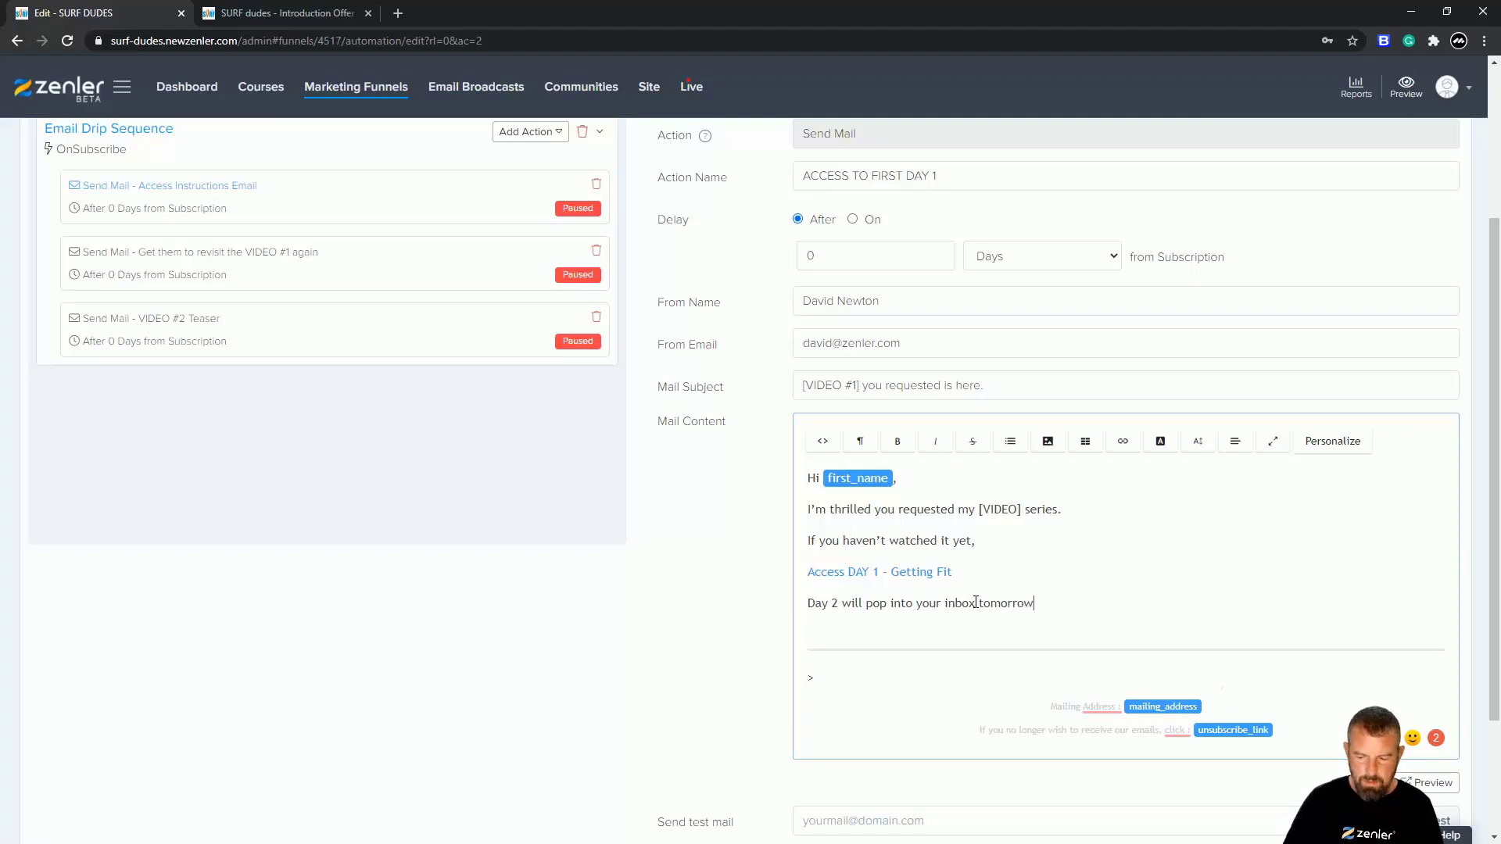
pyautogui.write(' :)')
pyautogui.press('BackSpace')
pyautogui.press('BackSpace')
pyautogui.click(1410, 739)
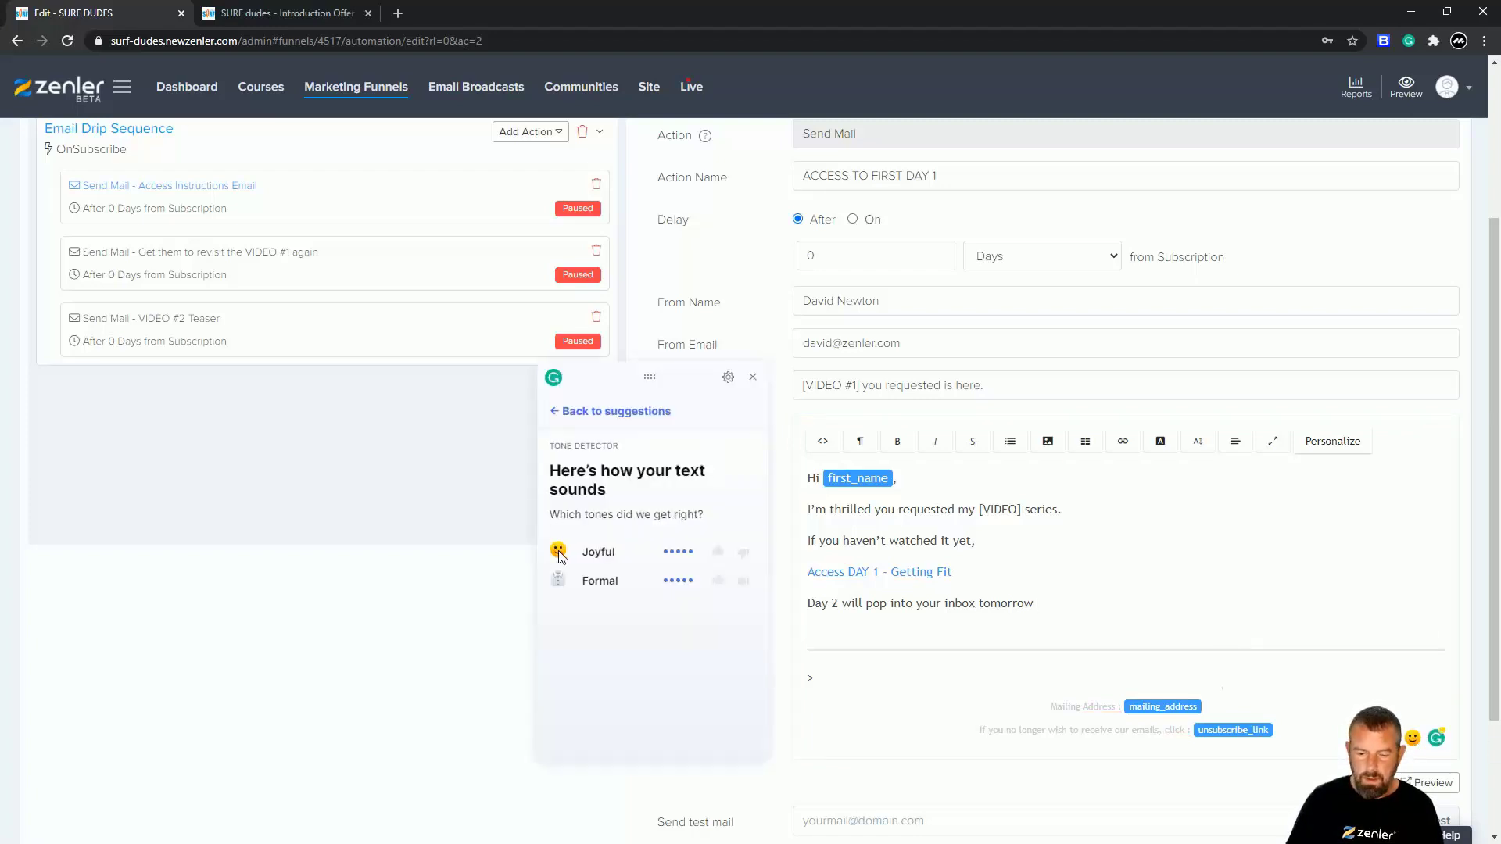
pyautogui.click(997, 575)
pyautogui.click(753, 377)
# Add the sign-off "All the best" with "SURF dudes" on the line beneath it, below the Day 2 sentence.
pyautogui.click(976, 568)
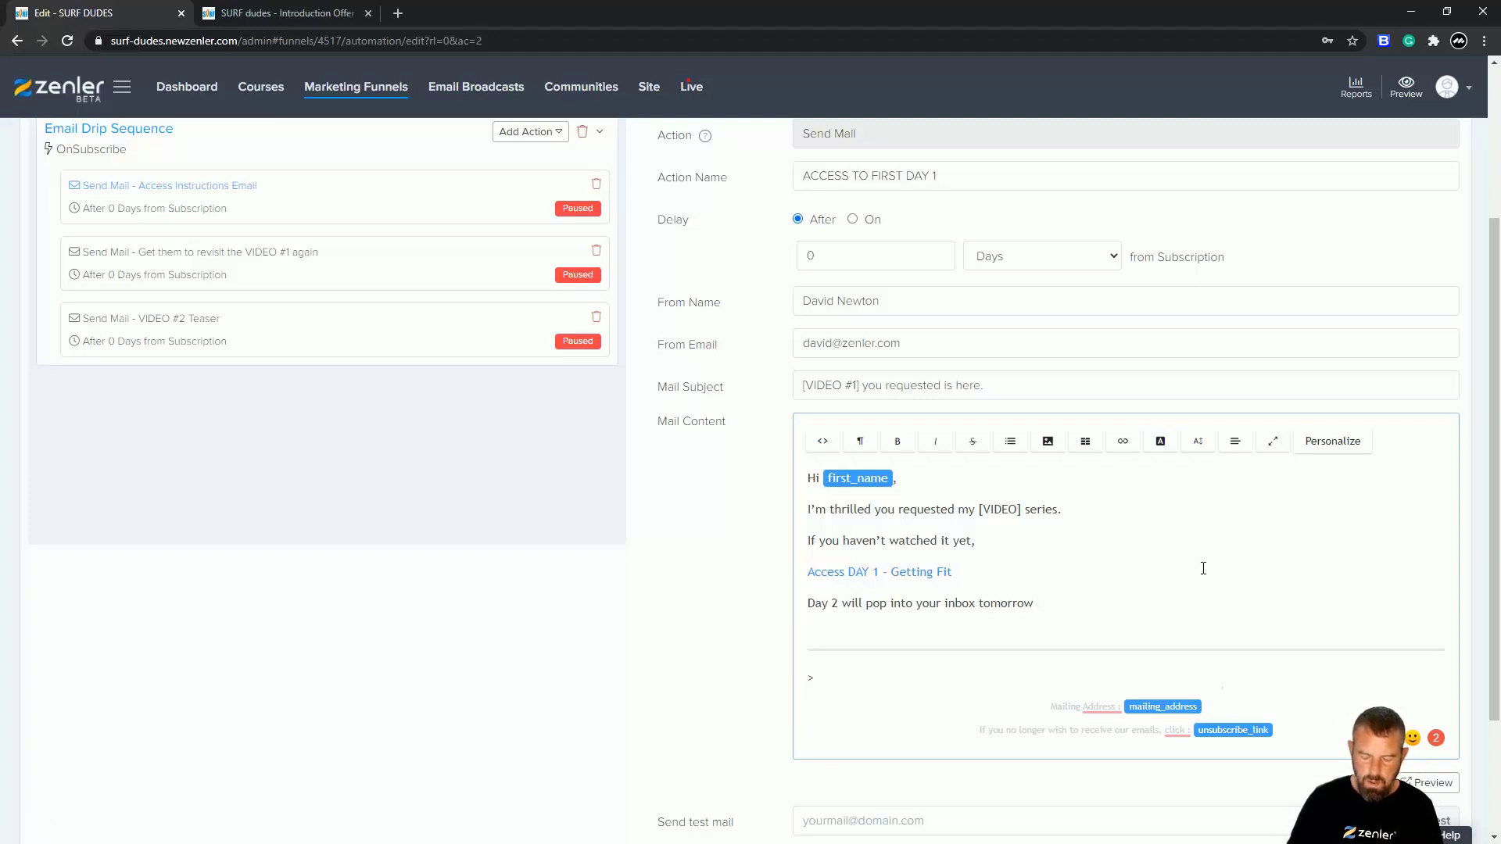
pyautogui.press('Return')
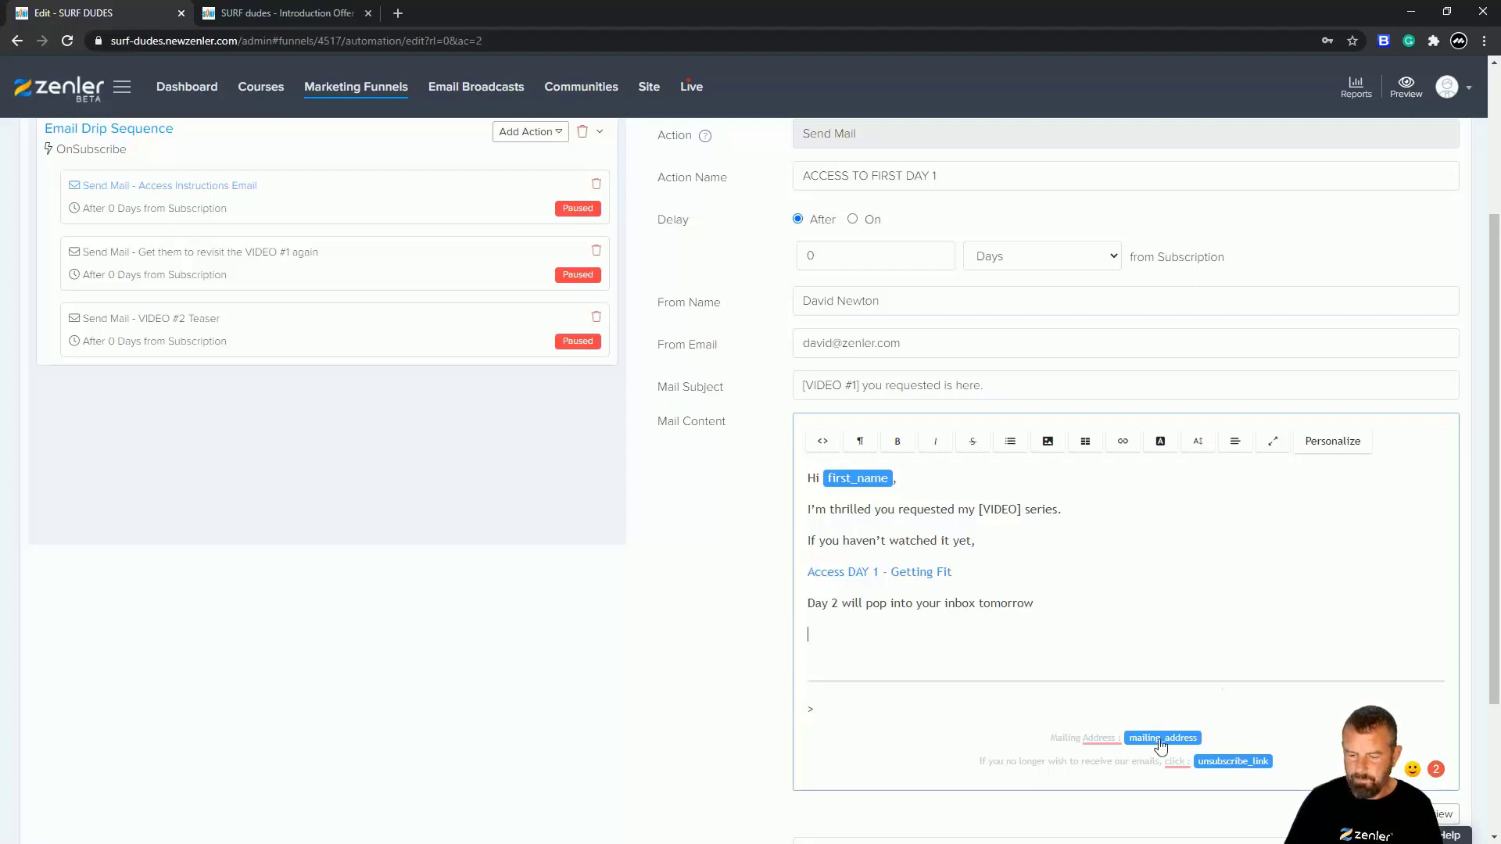
pyautogui.write('A')
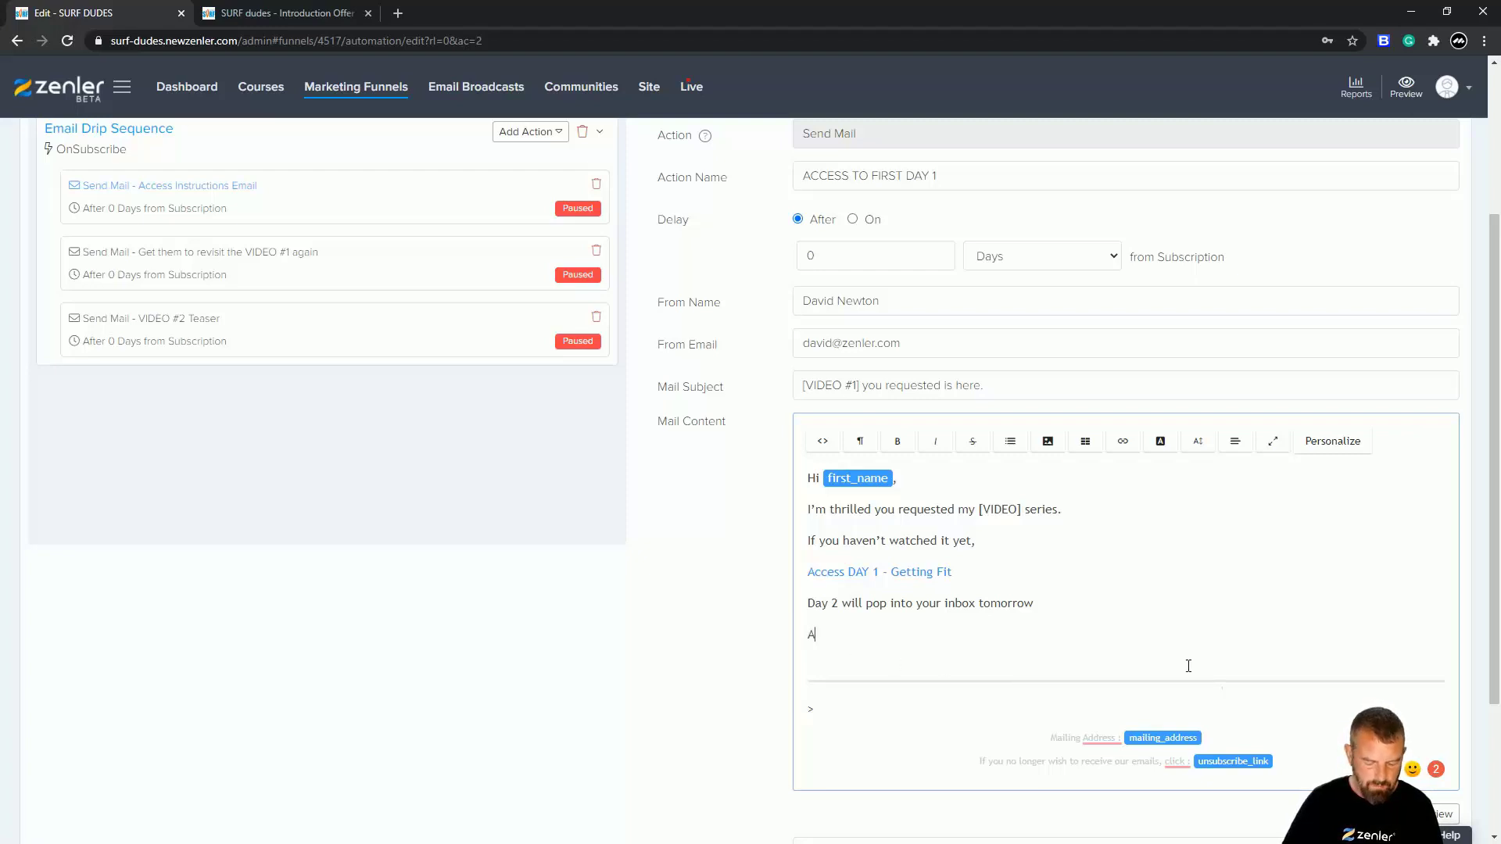
pyautogui.write('ll the best')
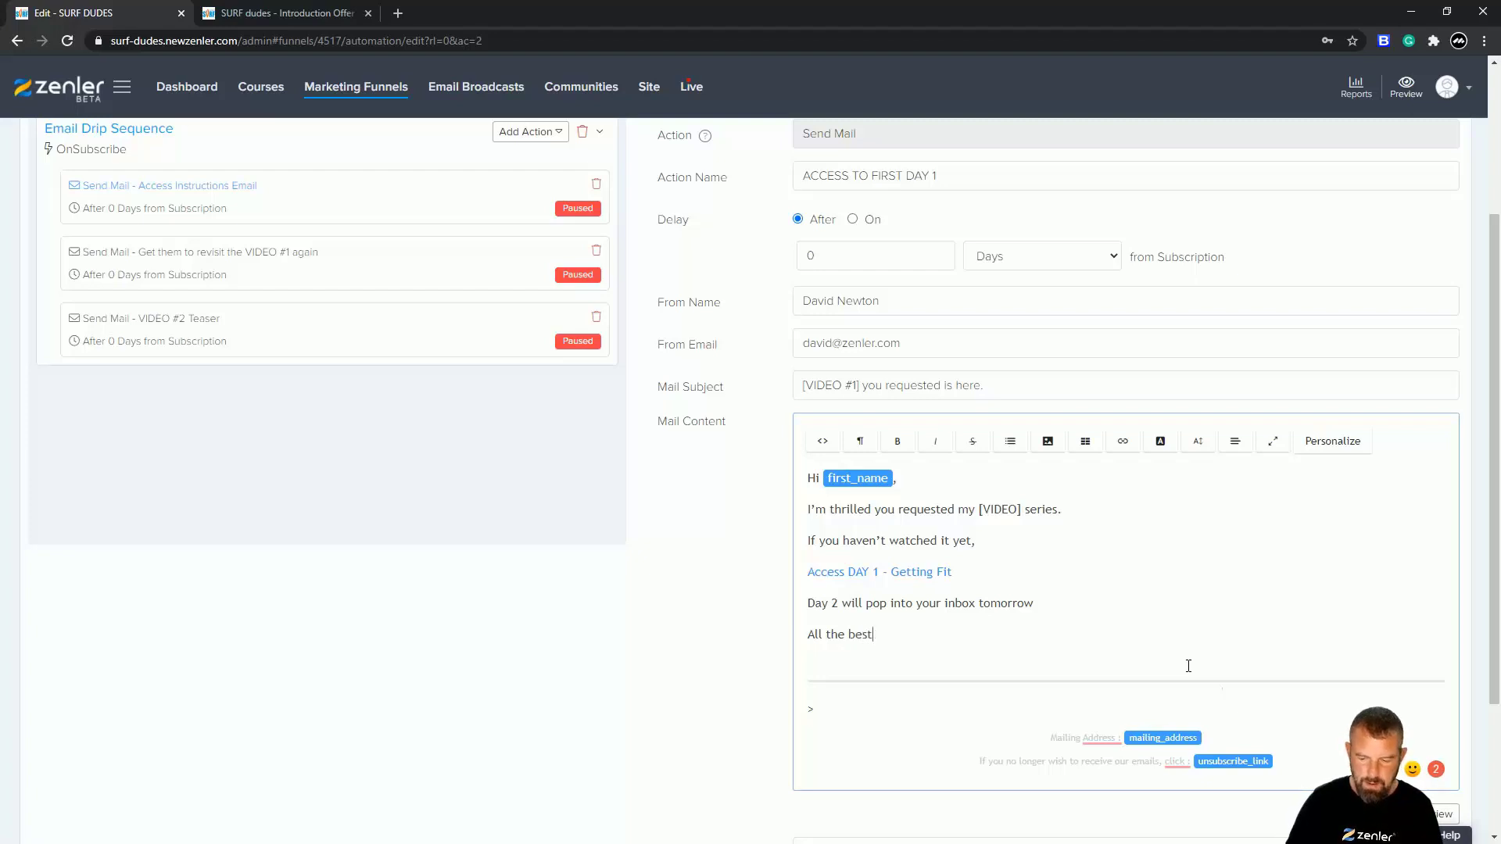
pyautogui.hotkey('shift', 'Return')
pyautogui.write('SURF dudes')
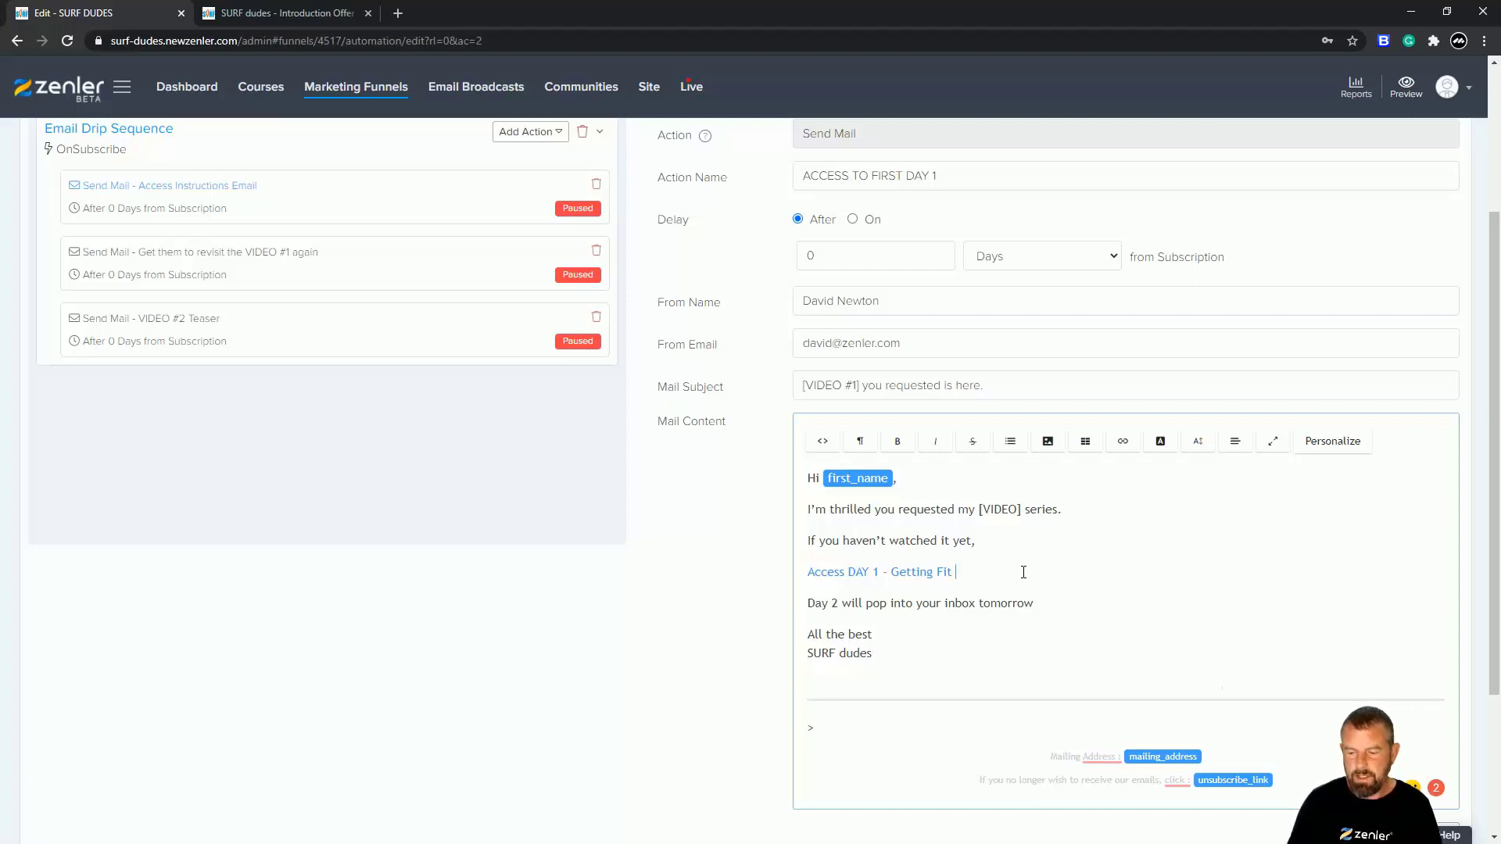
# Replace the "I'm thrilled" sentence with "Welcome to the three Day Video training series." and "A special offer will be in the last video of the series.".
pyautogui.moveTo(894, 660); pyautogui.dragTo(790, 474)
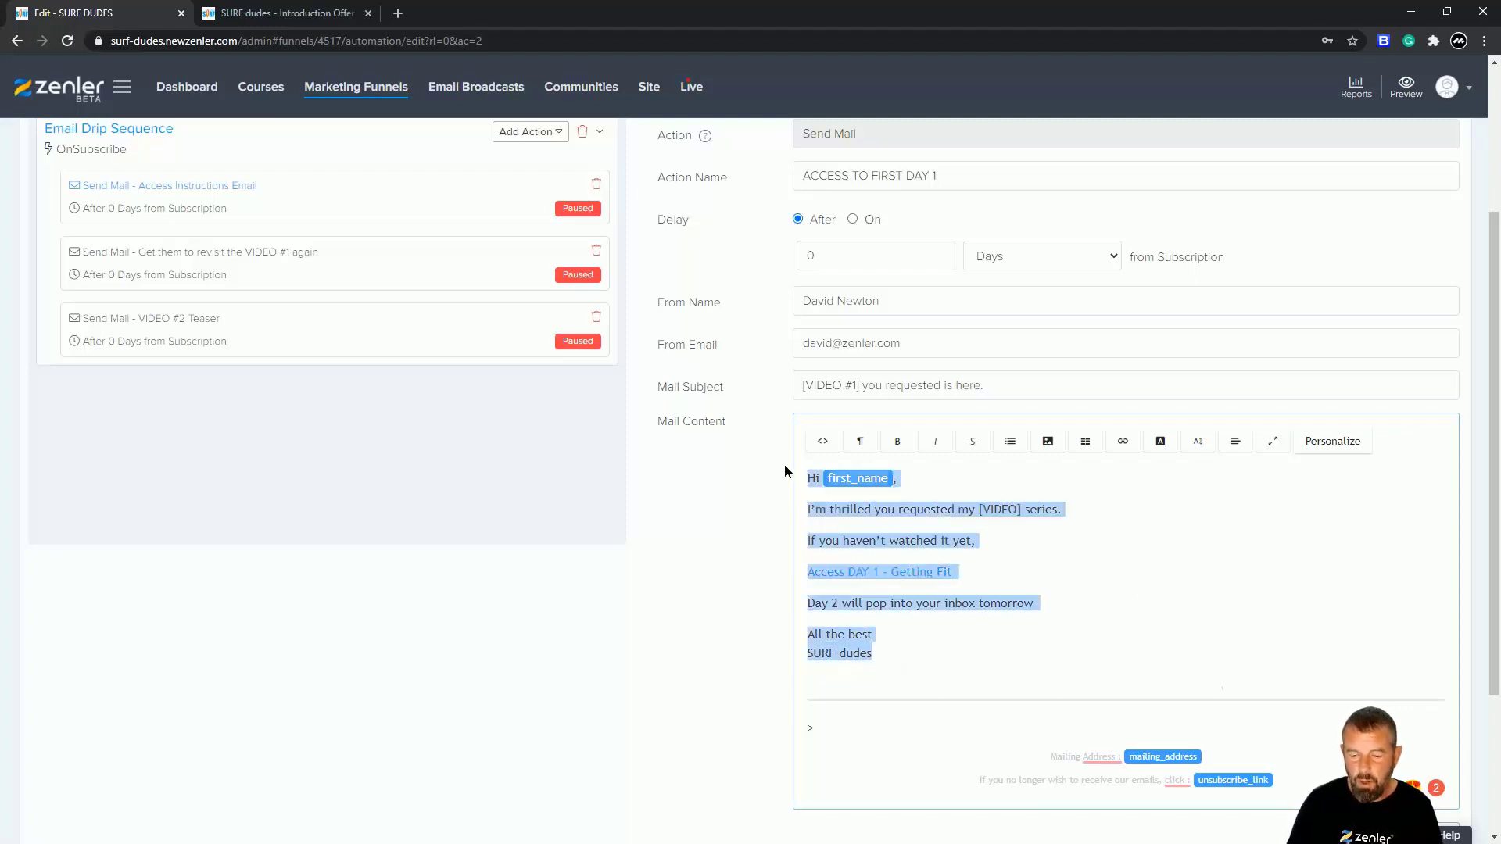
pyautogui.click(1112, 573)
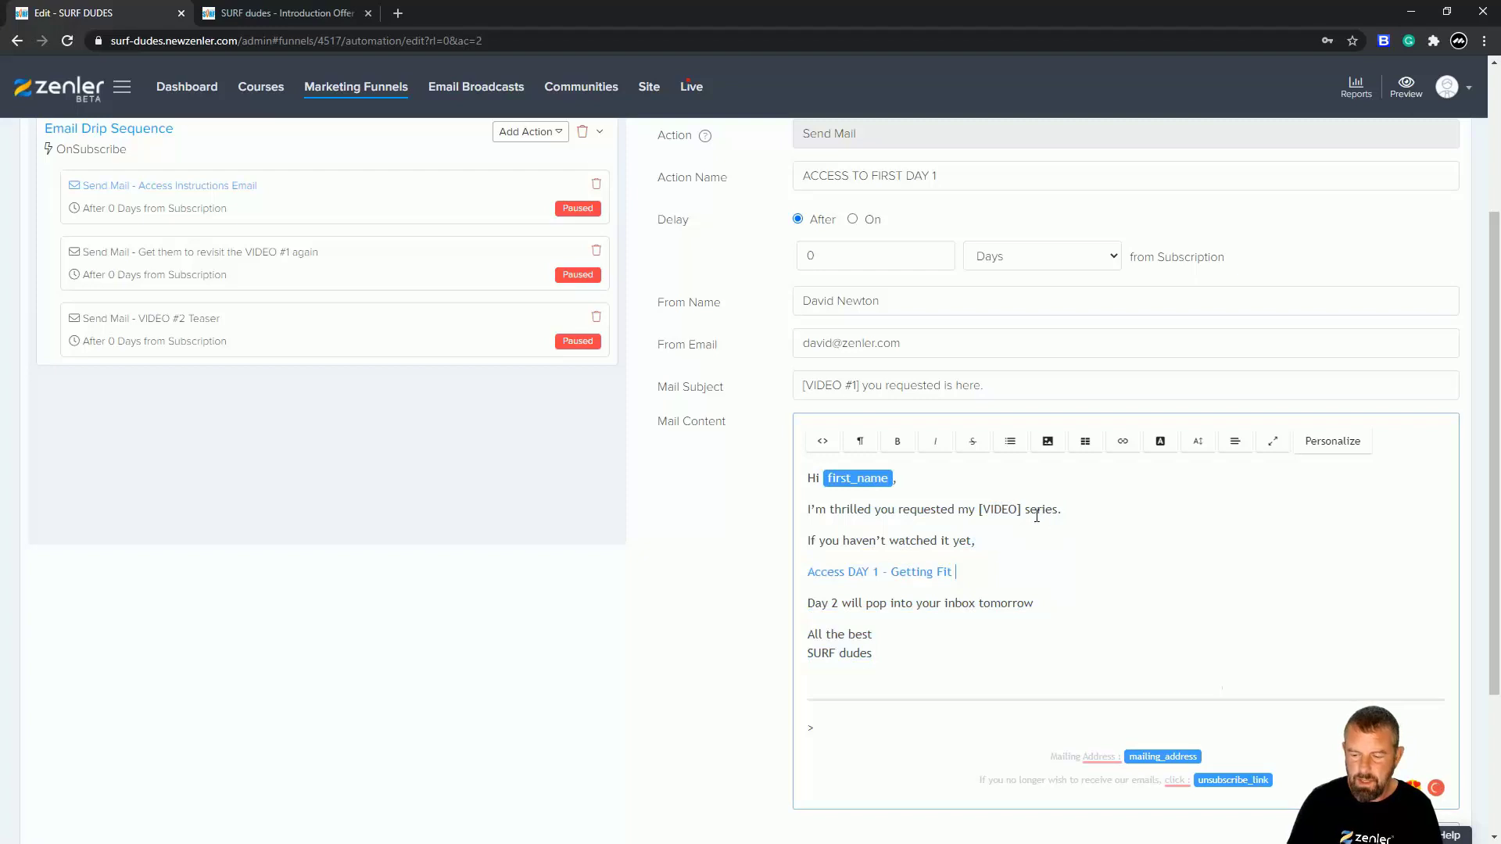
pyautogui.moveTo(1022, 509); pyautogui.dragTo(978, 509)
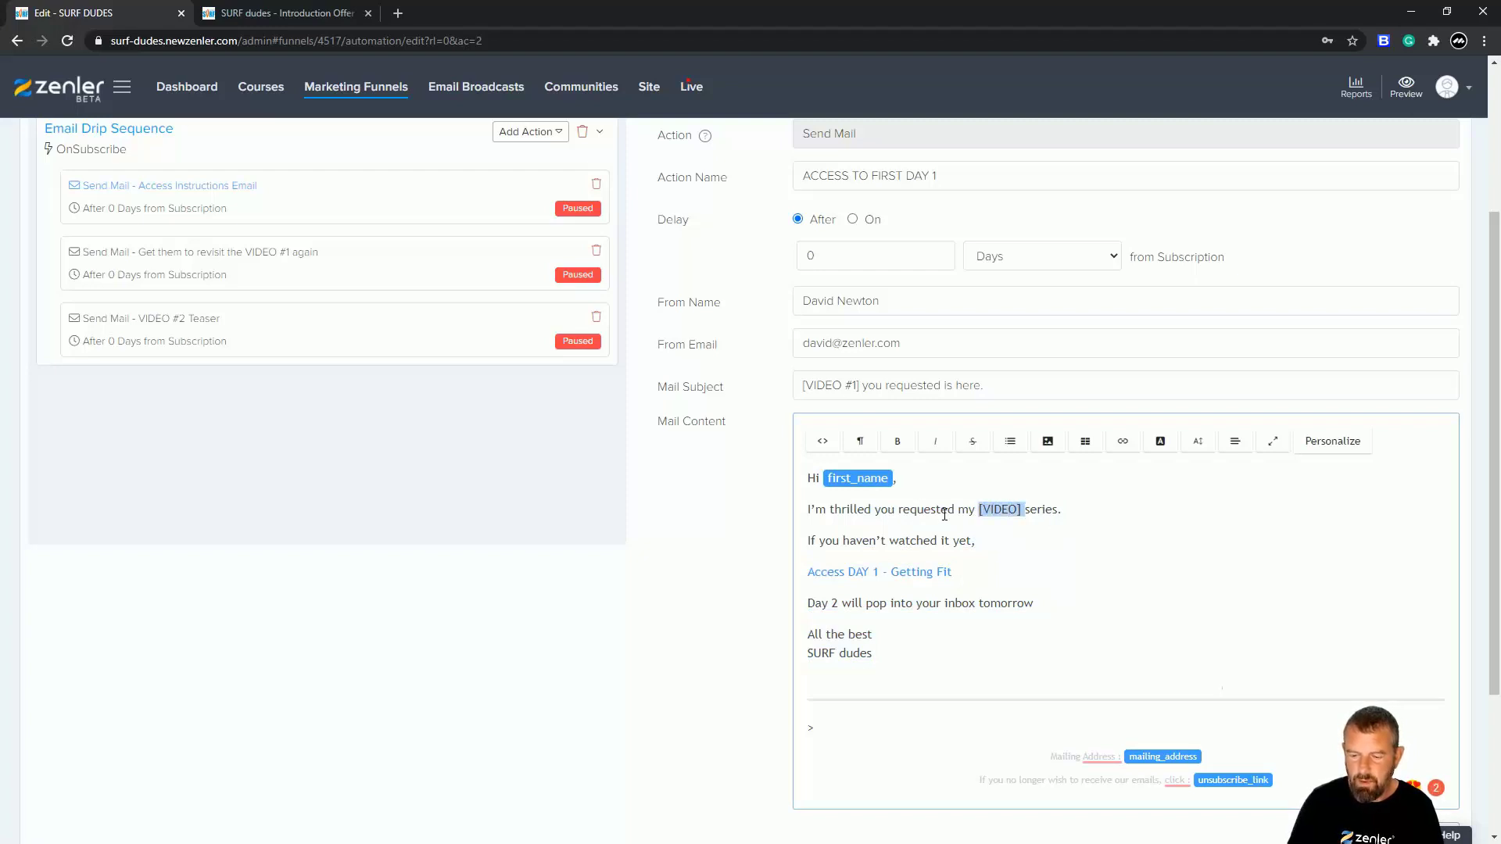
pyautogui.click(994, 510)
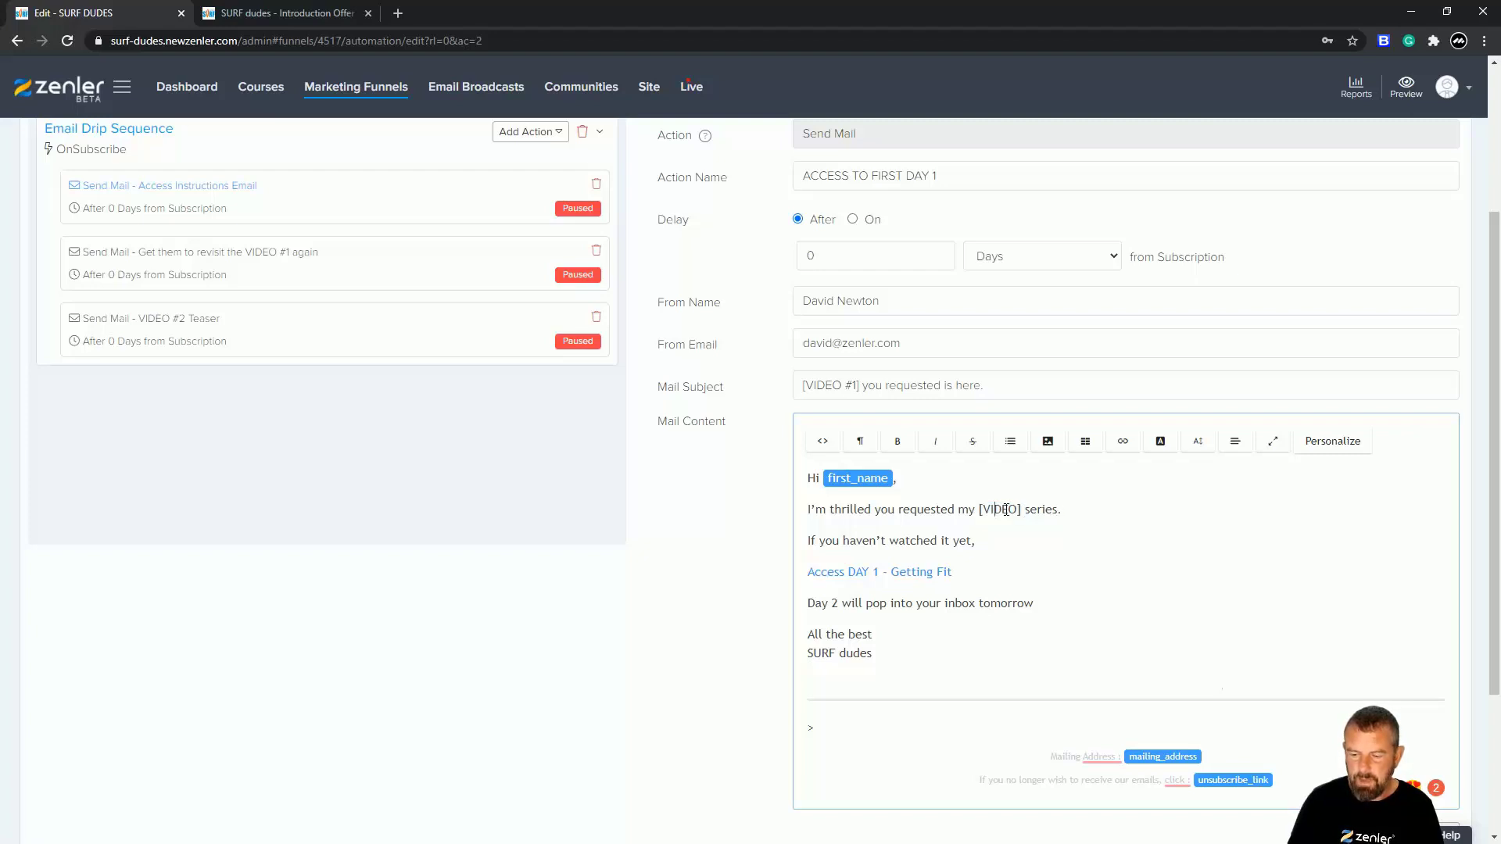
pyautogui.moveTo(1062, 509); pyautogui.dragTo(807, 509)
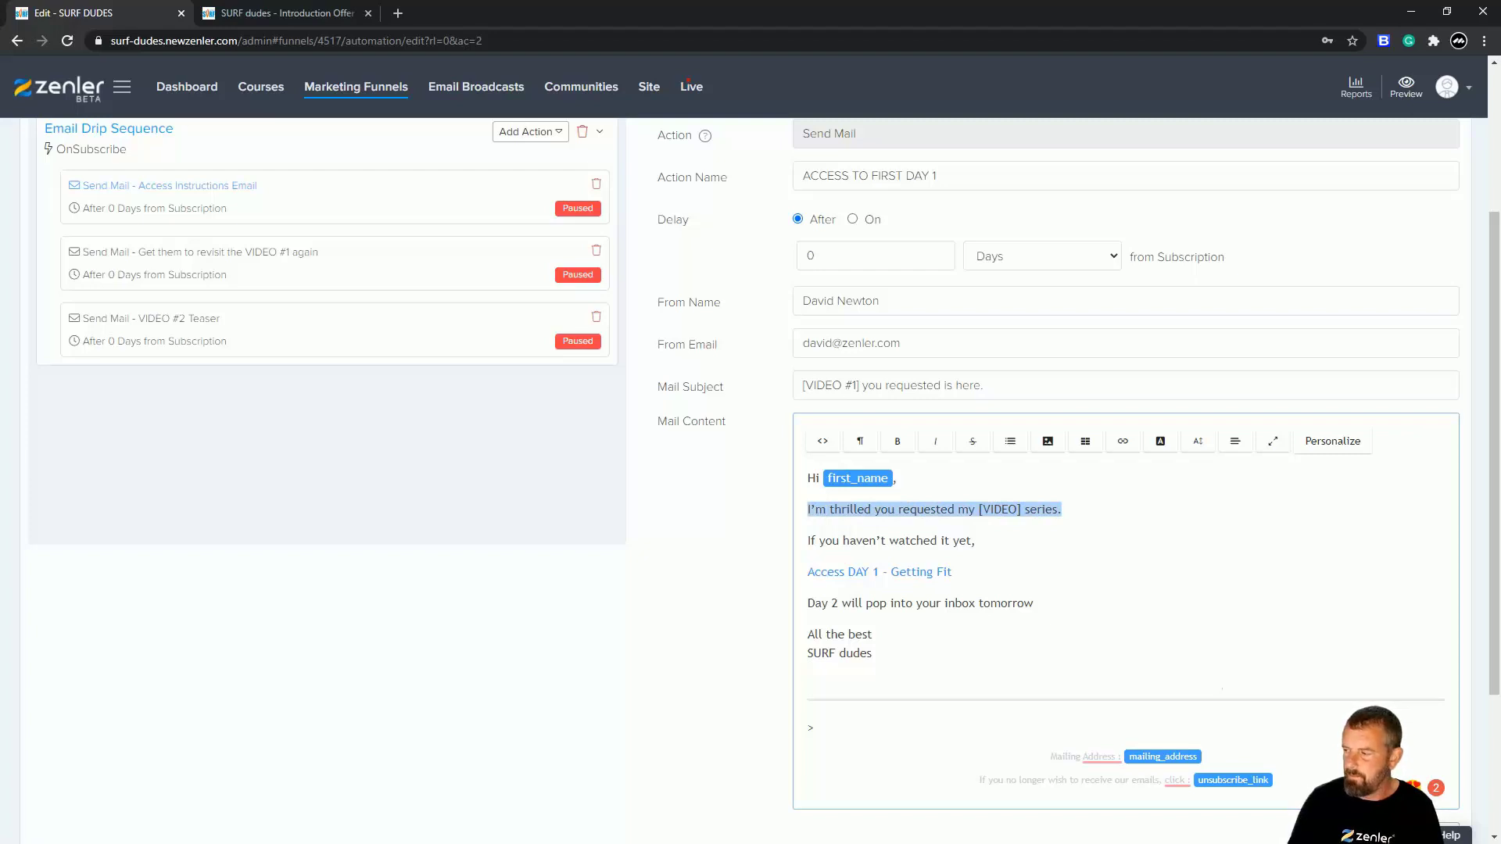
pyautogui.write('Welcome to the three Day Video training series. A special offer will be in the last video of the series.')
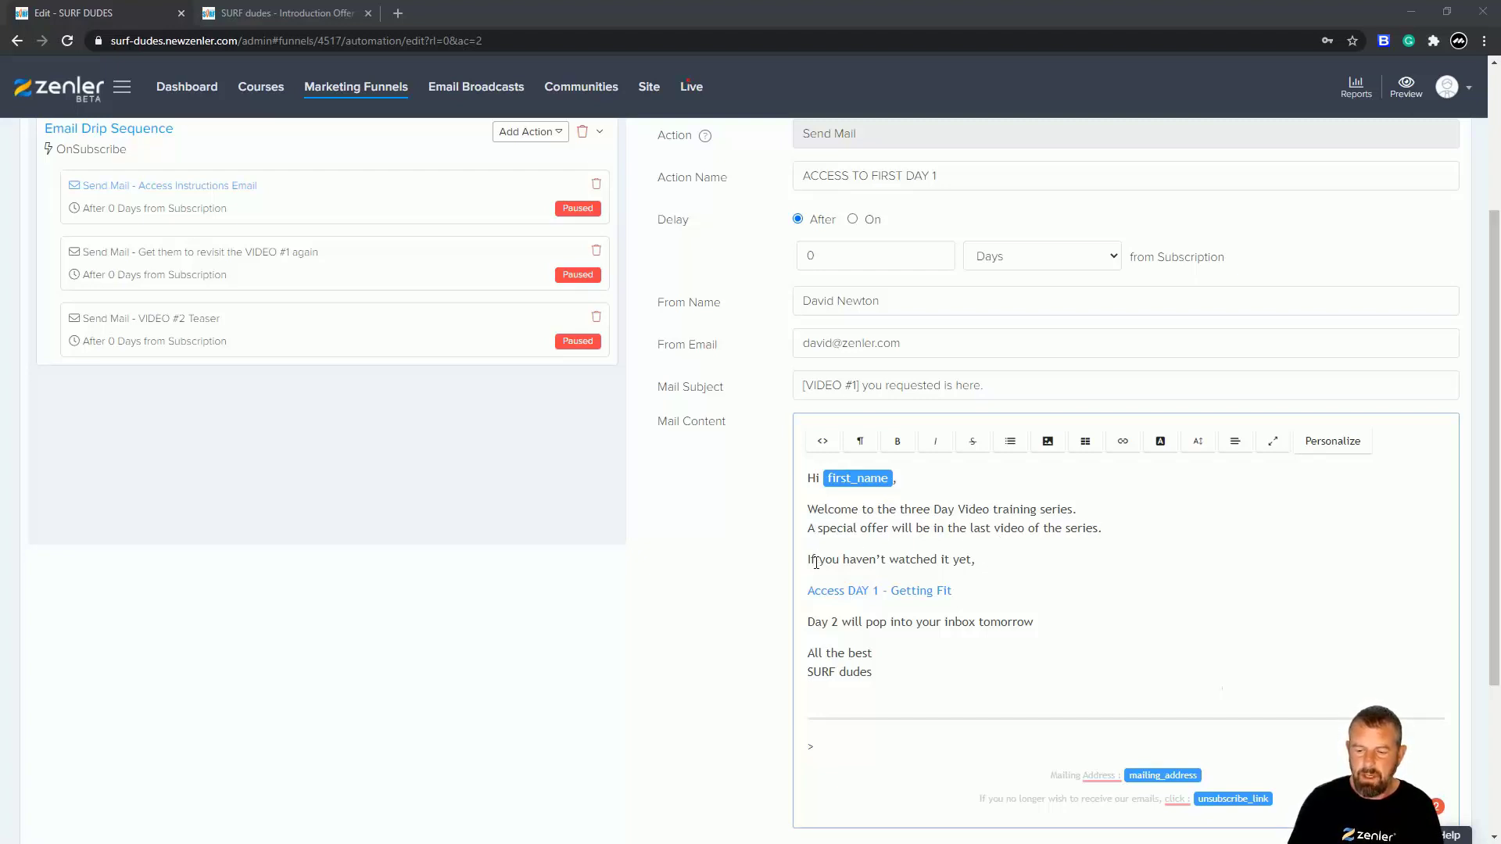
# Extend the "If you haven't watched it yet," line with "watch Day 1 here:" and join the access link onto that line.
pyautogui.click(983, 560)
pyautogui.write('watch Day 1 here:')
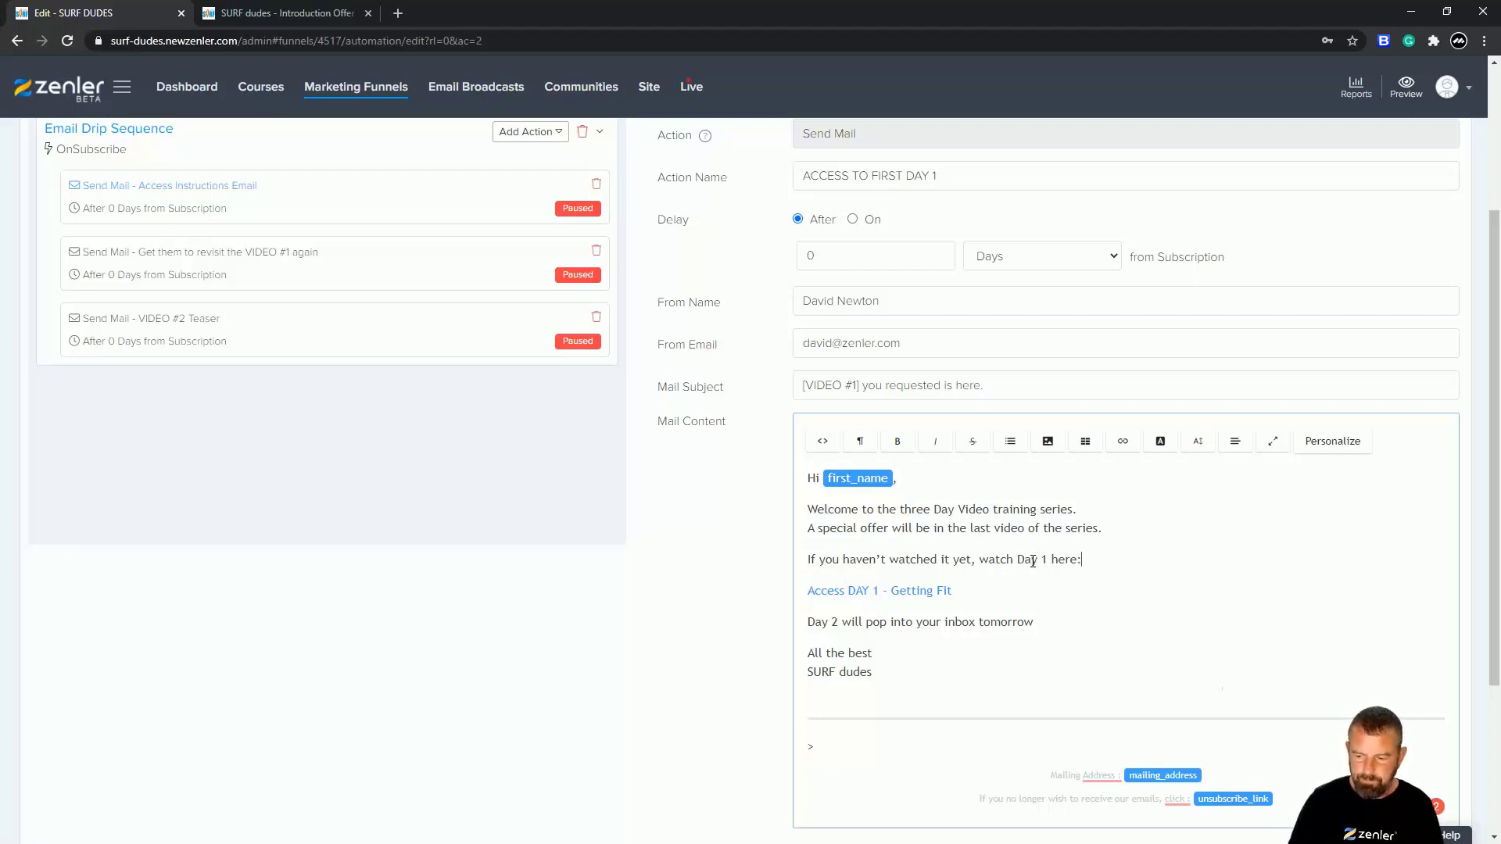
pyautogui.click(808, 591)
pyautogui.press('BackSpace')
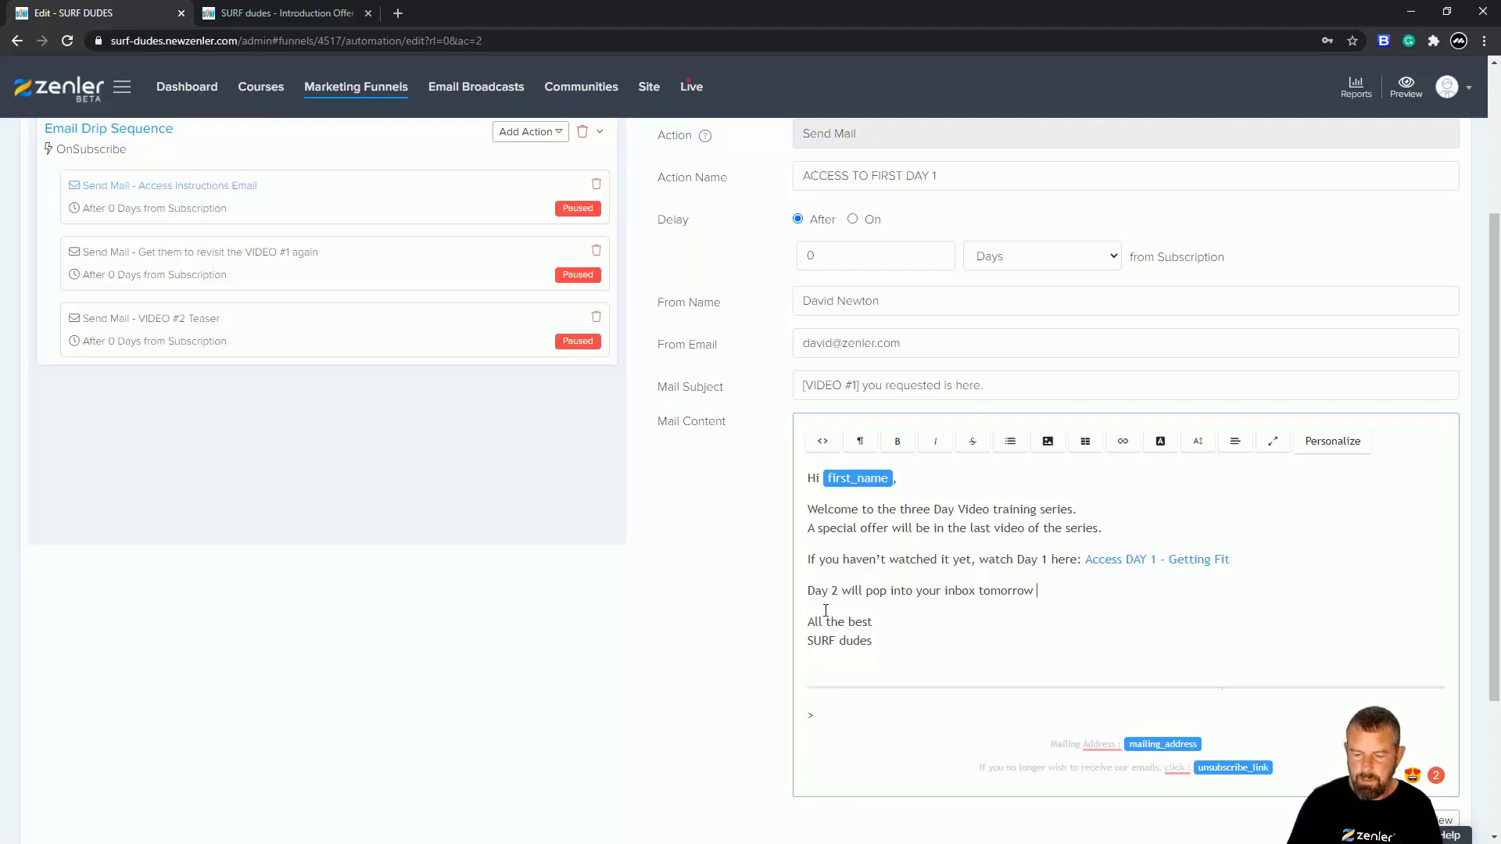
# Replace the mail subject with "SURF dudes - DAY 1".
pyautogui.moveTo(880, 644); pyautogui.dragTo(801, 478)
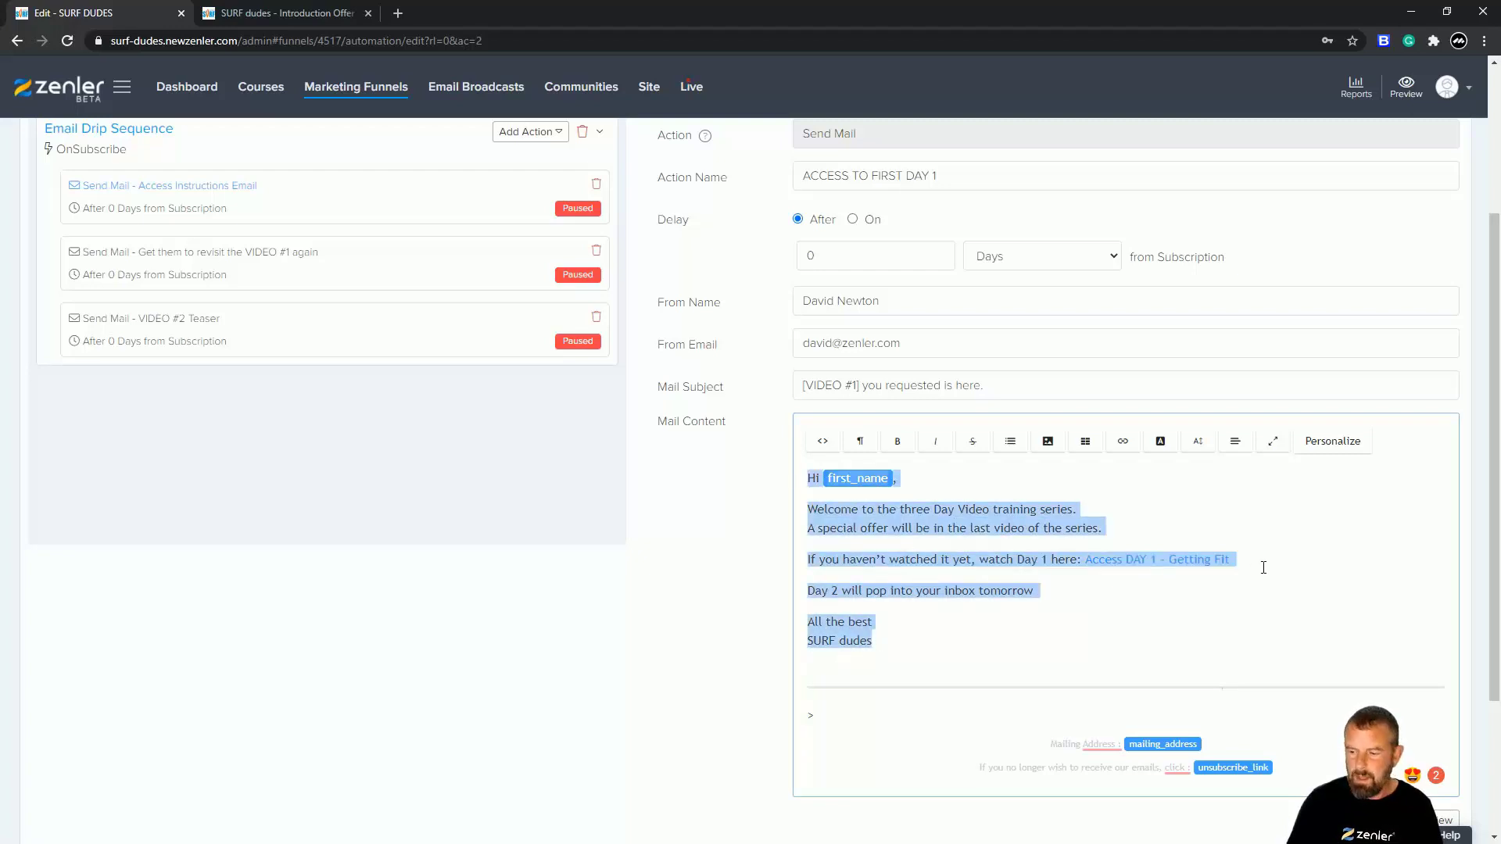
pyautogui.scroll(-1, 1263, 565)
pyautogui.scroll(2, 1264, 556)
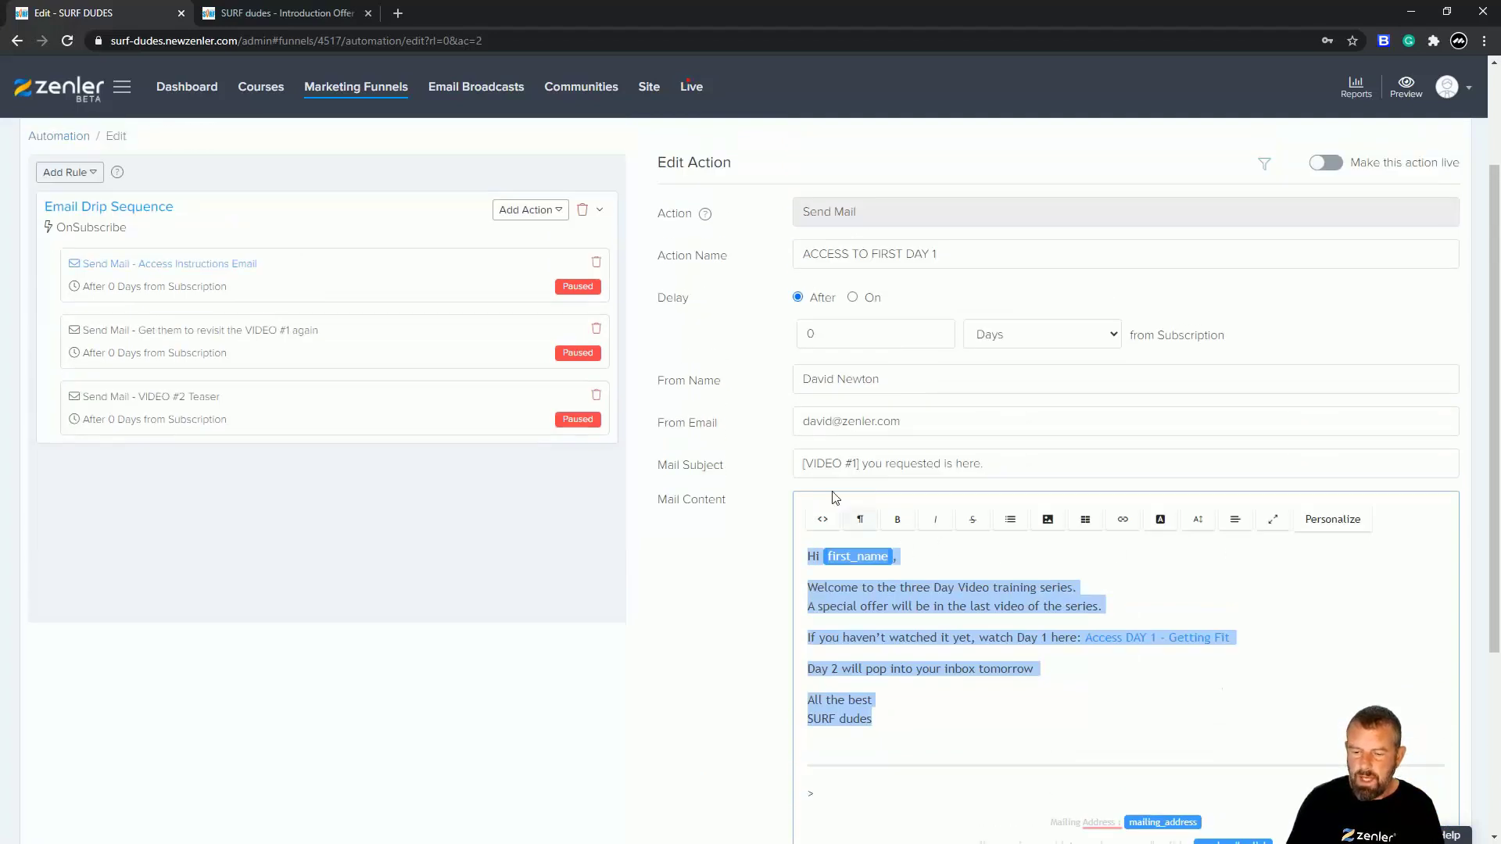
pyautogui.click(733, 467)
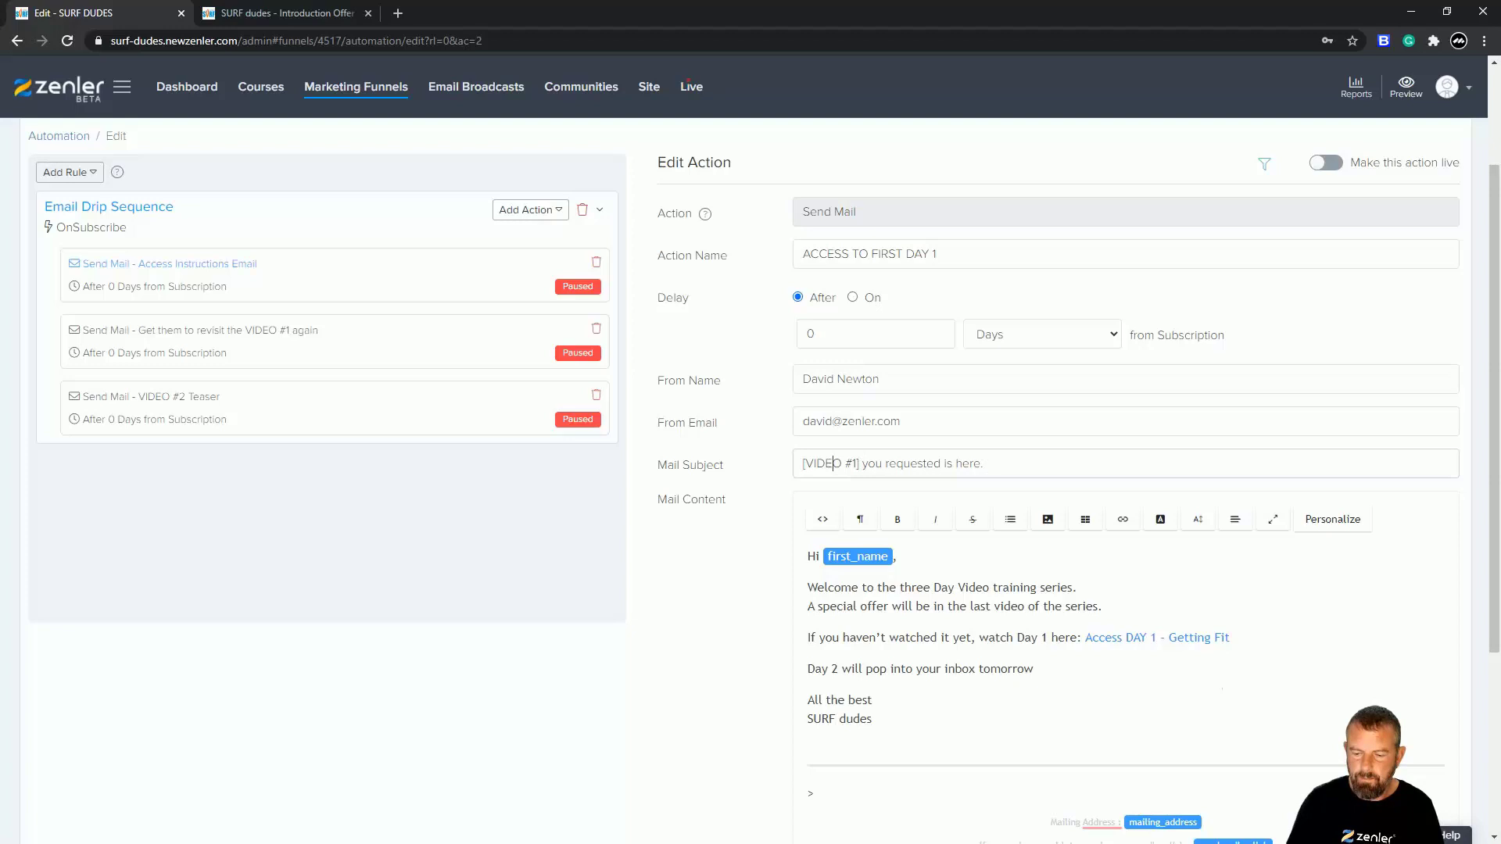
pyautogui.hotkey('ctrl', 'a')
pyautogui.write('SURF dudes')
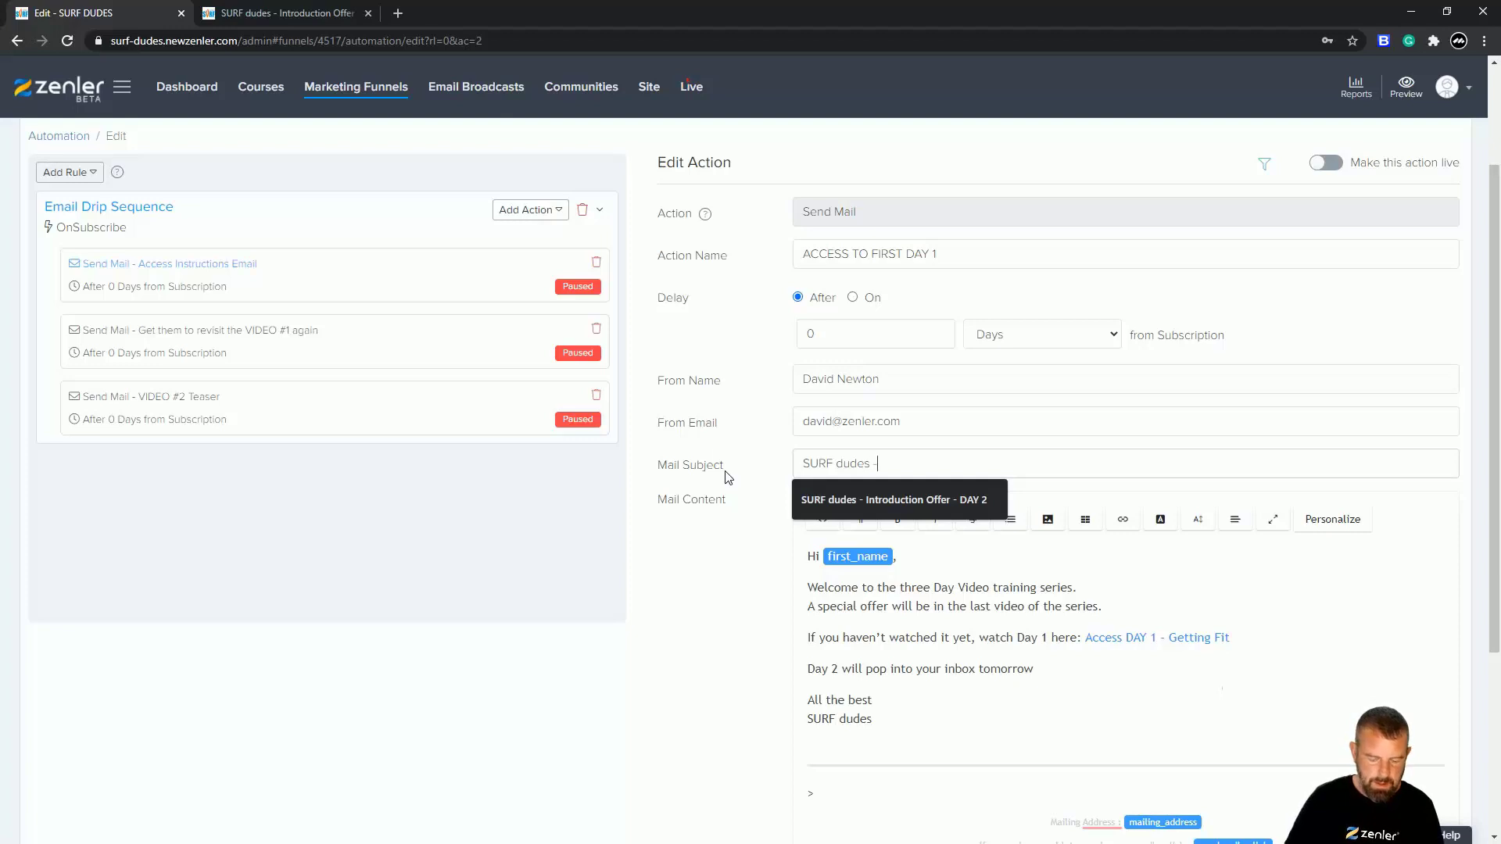
pyautogui.write(' - DAY 1')
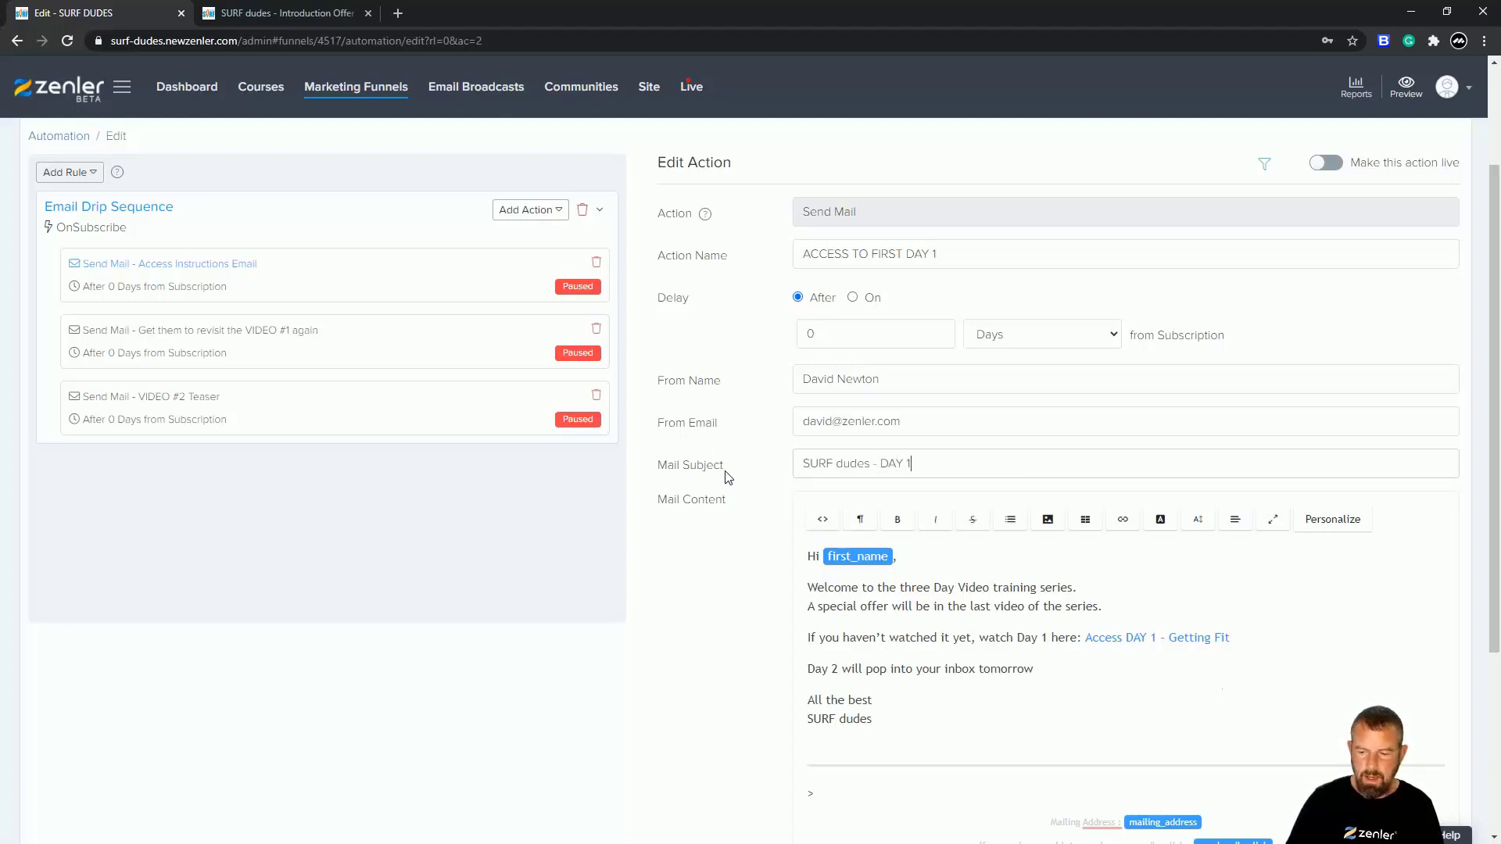
# Copy the email text from greeting to sign-off and save the action's changes without making it live.
pyautogui.moveTo(911, 729); pyautogui.dragTo(859, 551)
pyautogui.hotkey('ctrl', 'c')
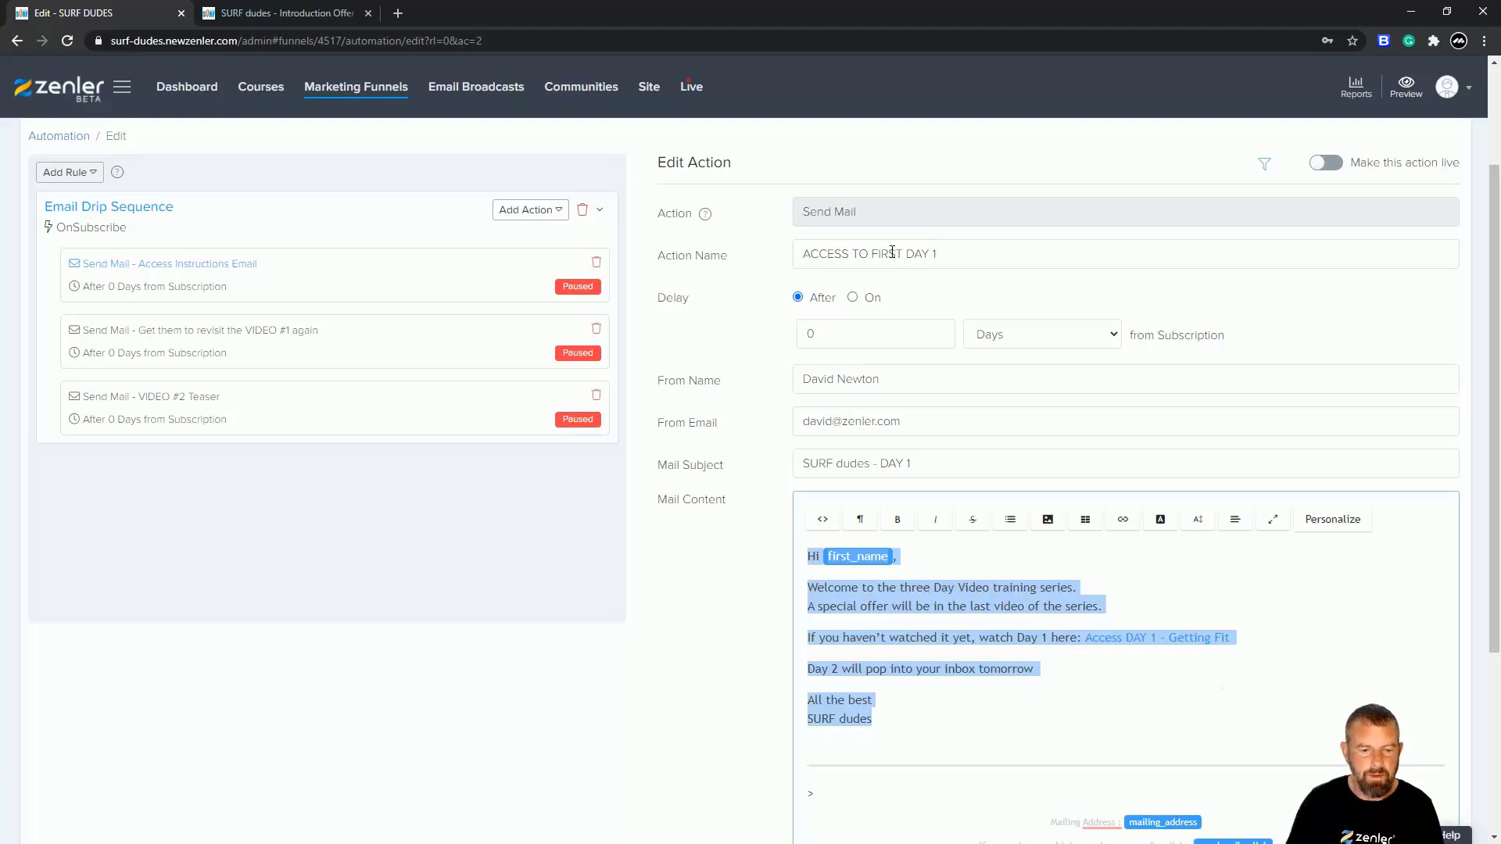
pyautogui.scroll(-3, 1045, 519)
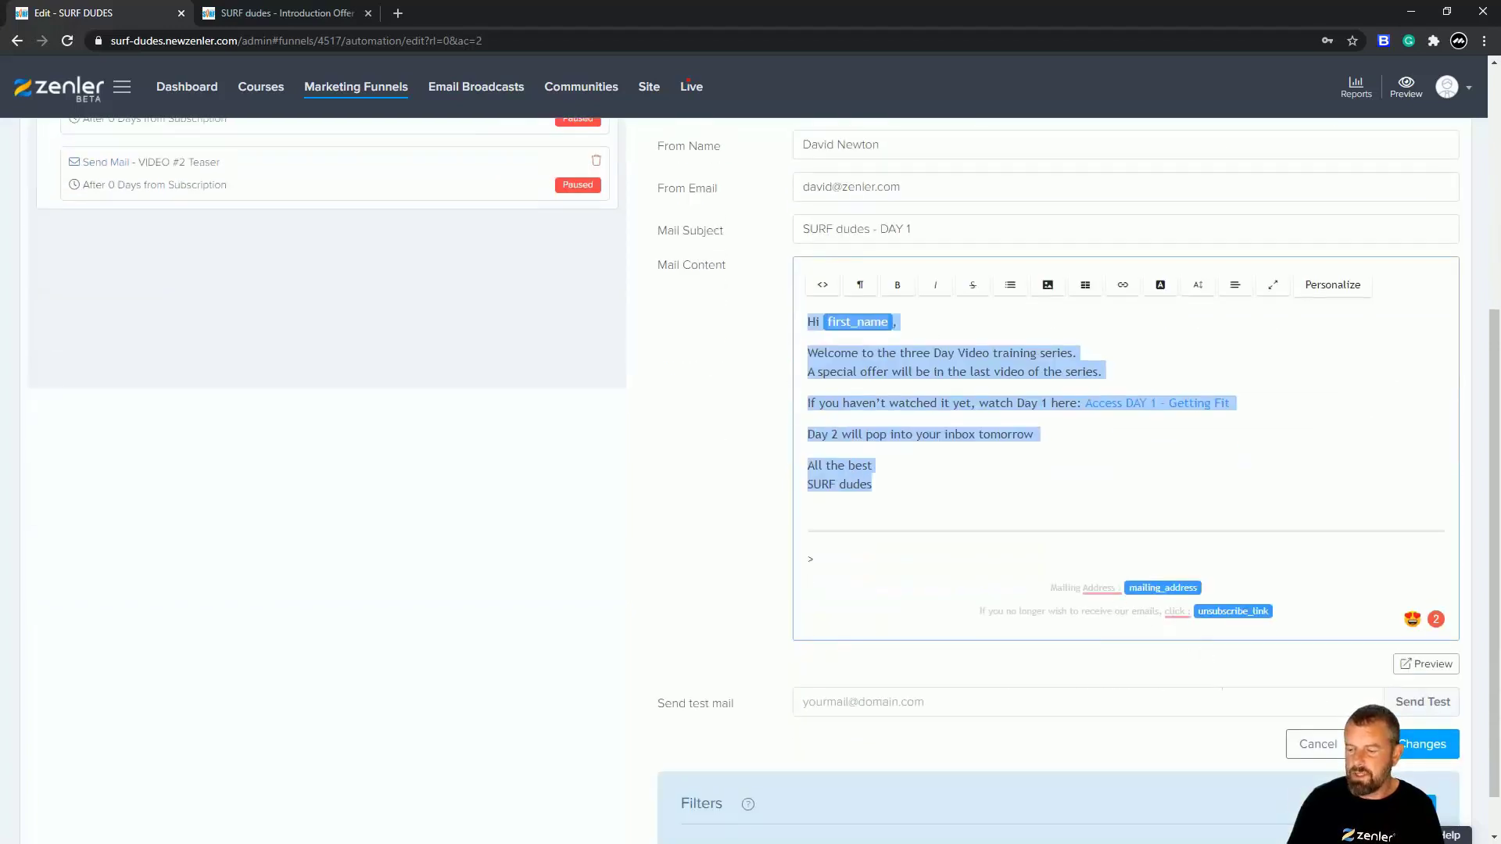
pyautogui.click(1402, 755)
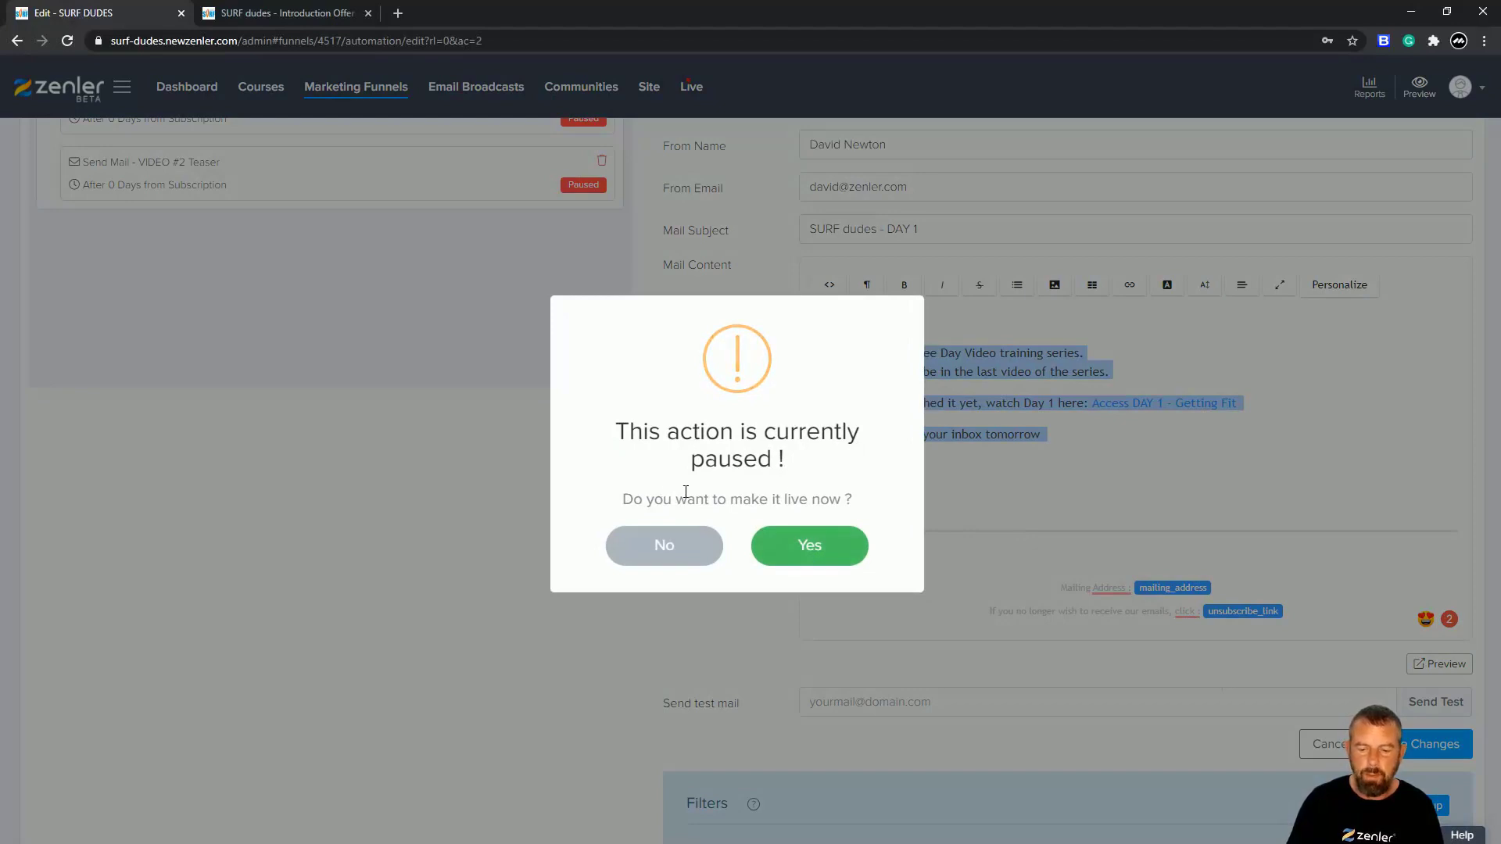
pyautogui.click(665, 545)
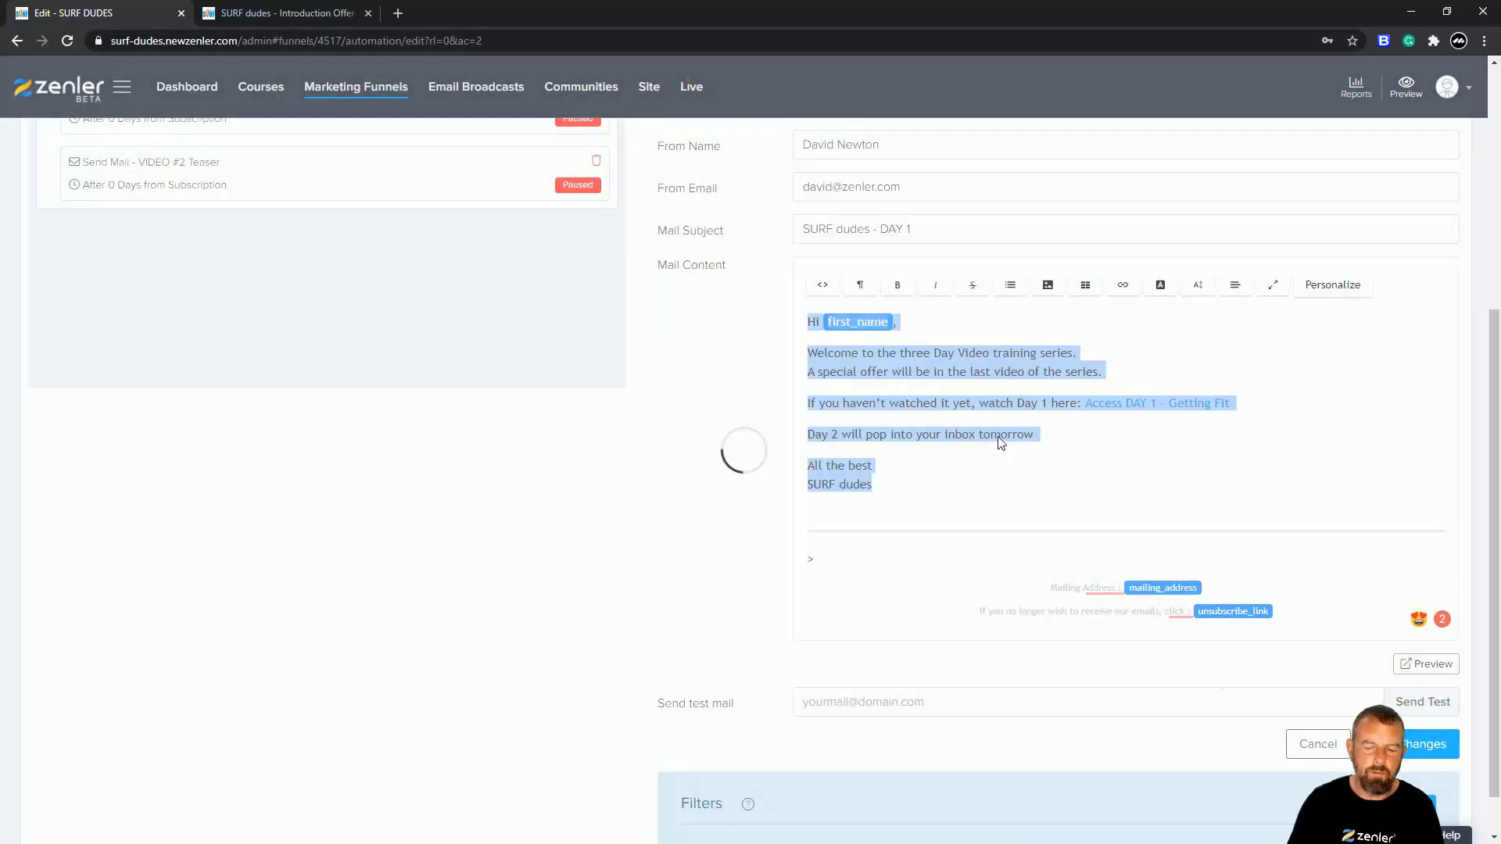
# Open the email action for revisiting VIDEO #1 and set its delay to 1 day after subscription.
pyautogui.scroll(4, 977, 446)
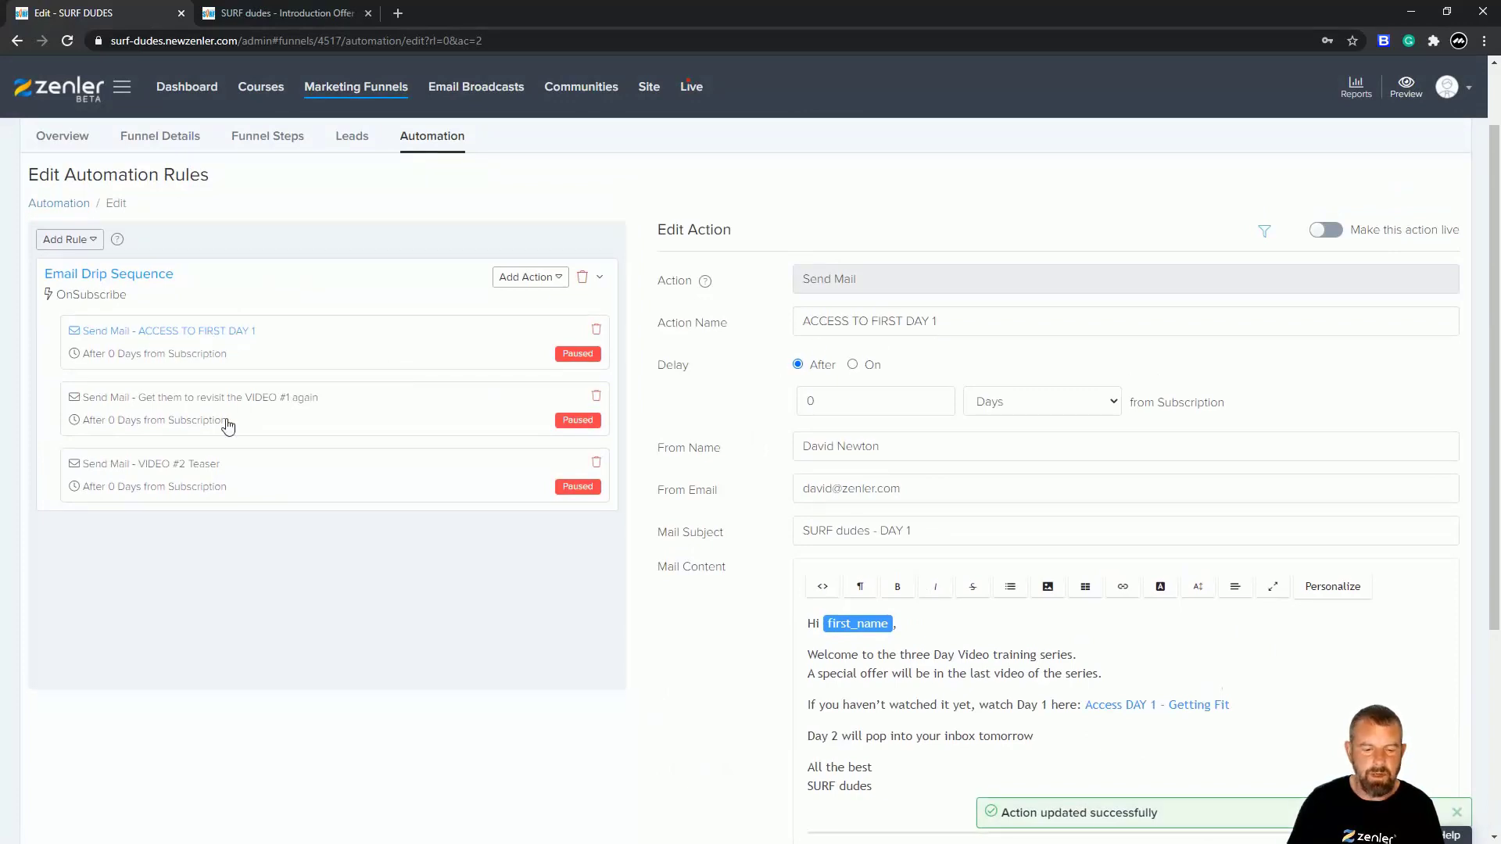
pyautogui.click(215, 399)
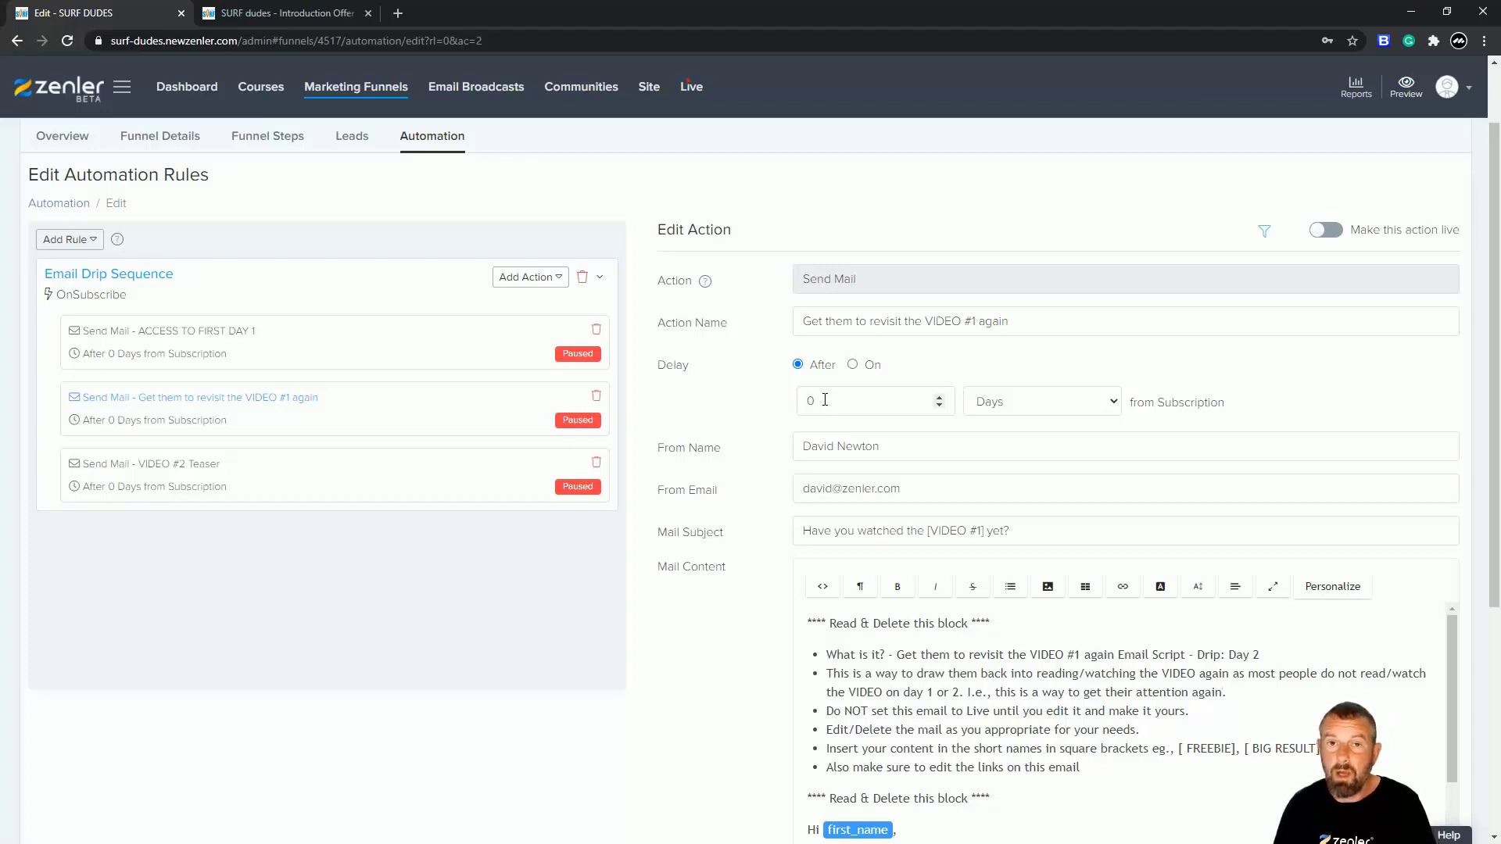
pyautogui.click(1117, 407)
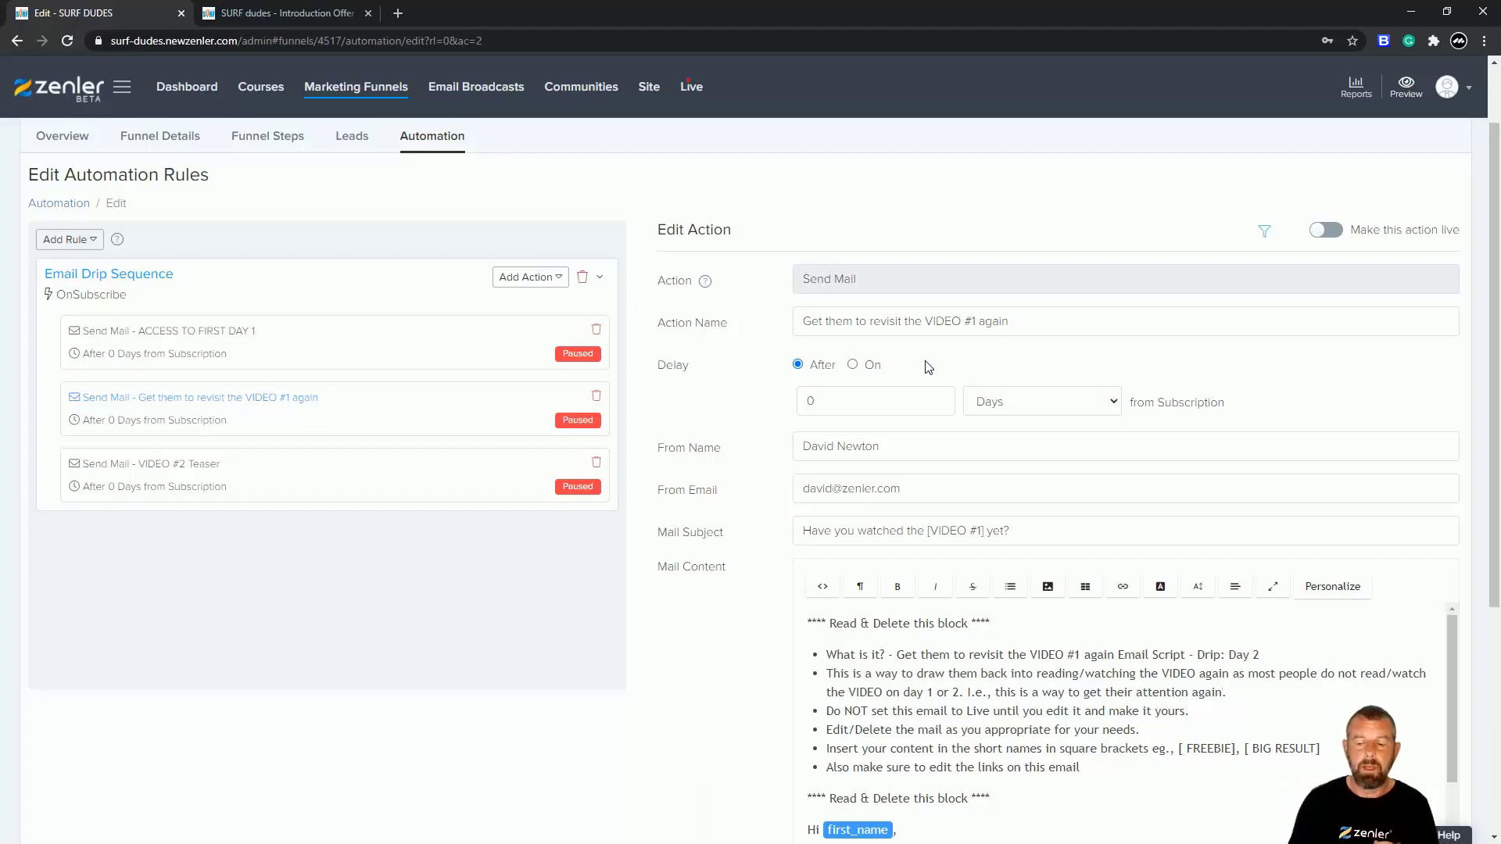
pyautogui.click(280, 347)
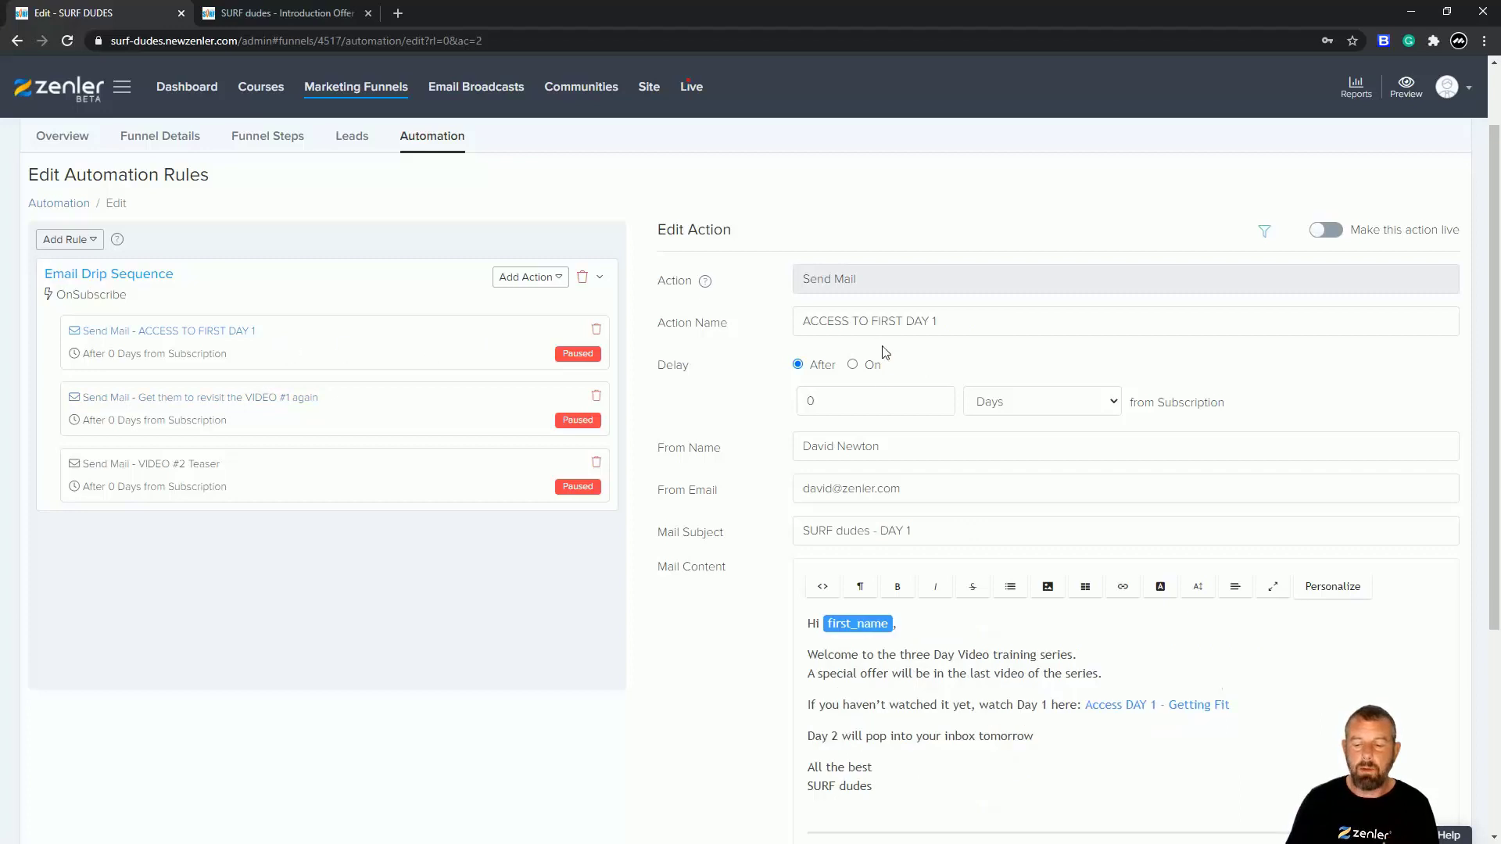
pyautogui.click(379, 419)
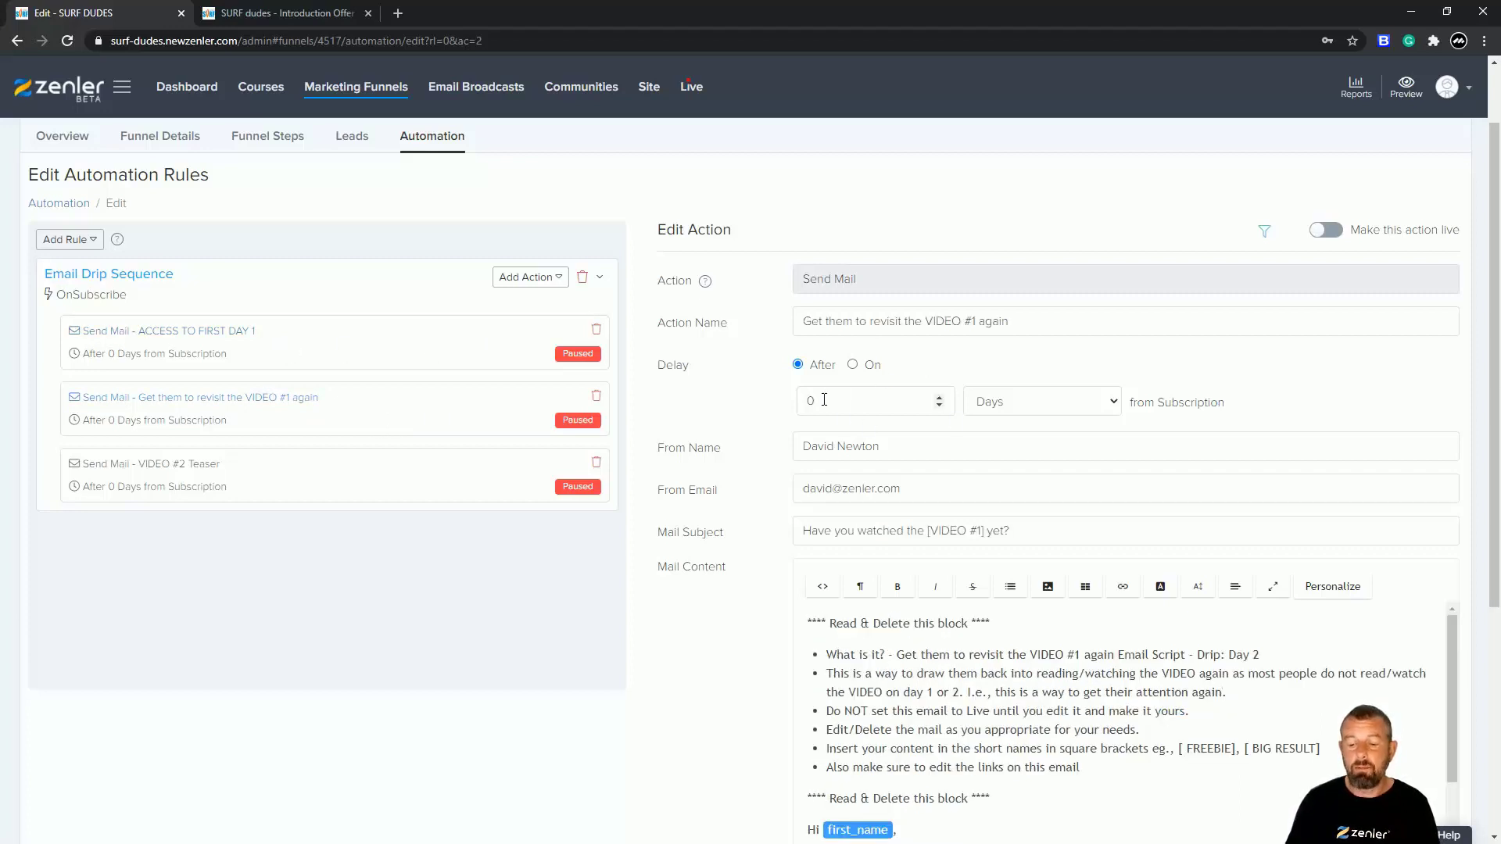
pyautogui.write('12')
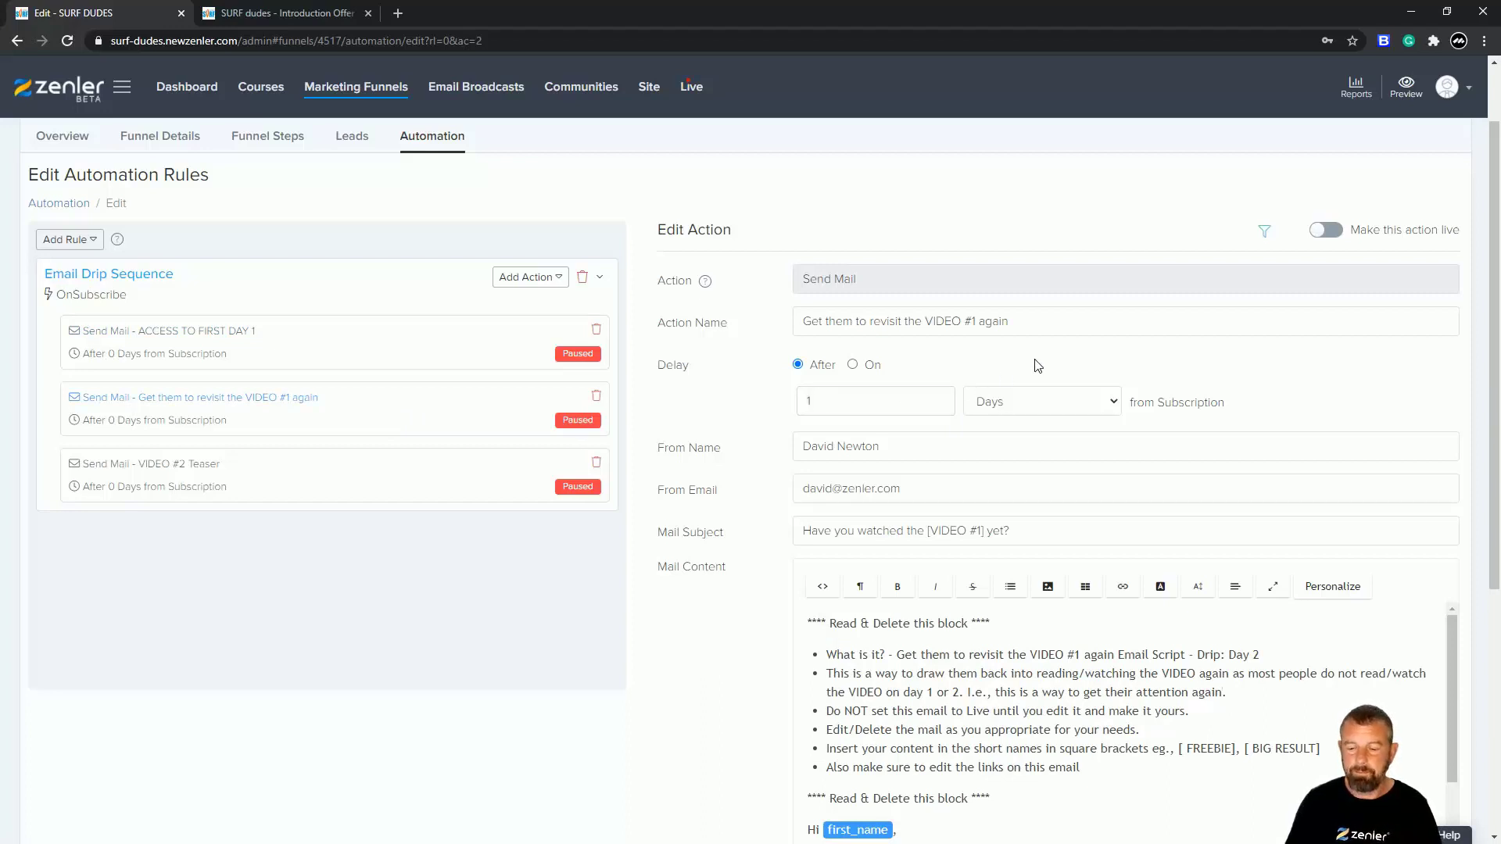
pyautogui.click(859, 365)
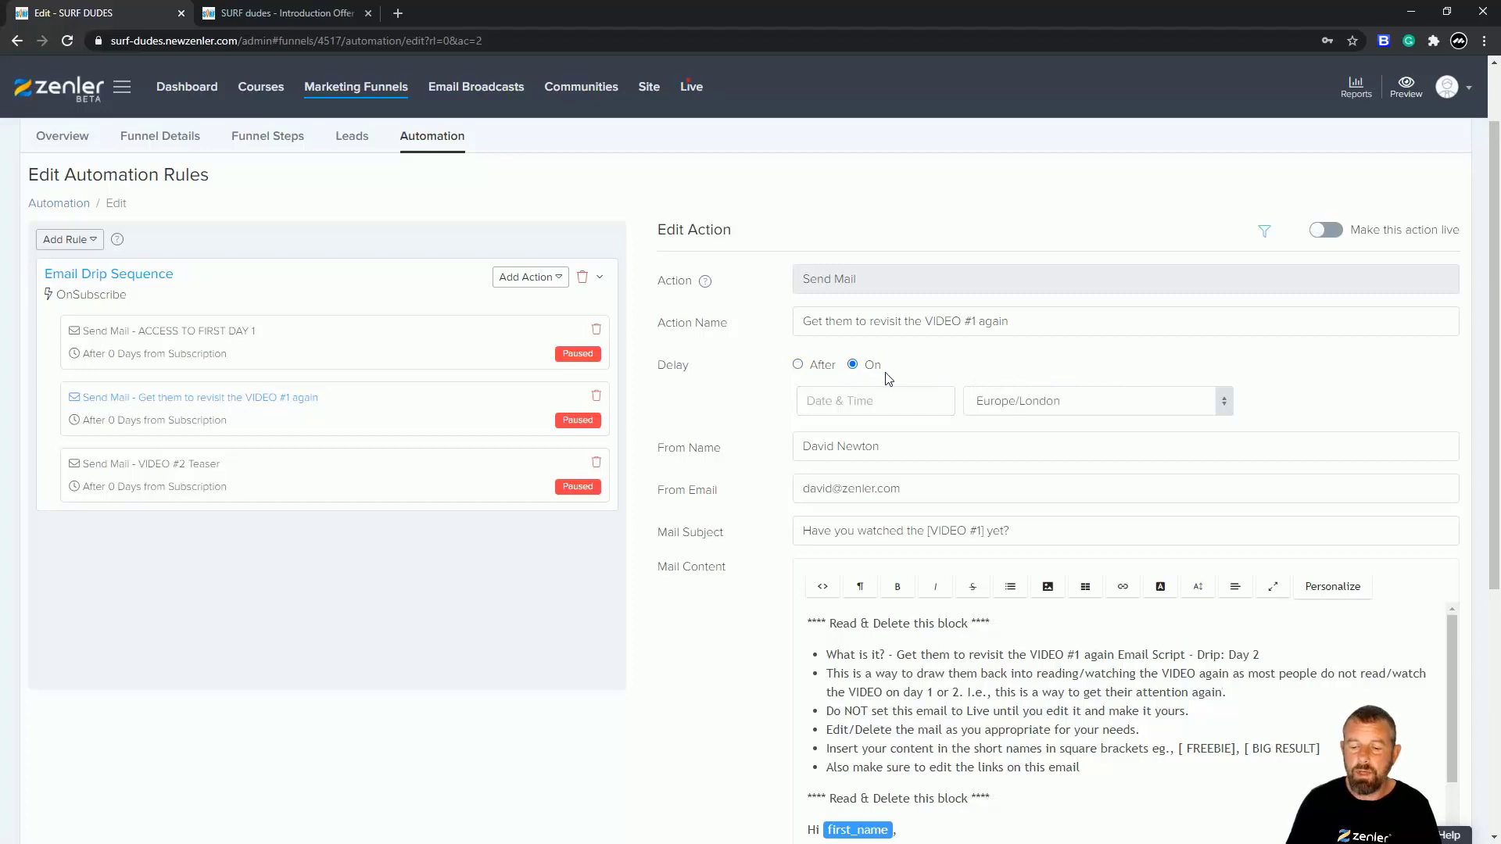
pyautogui.click(798, 365)
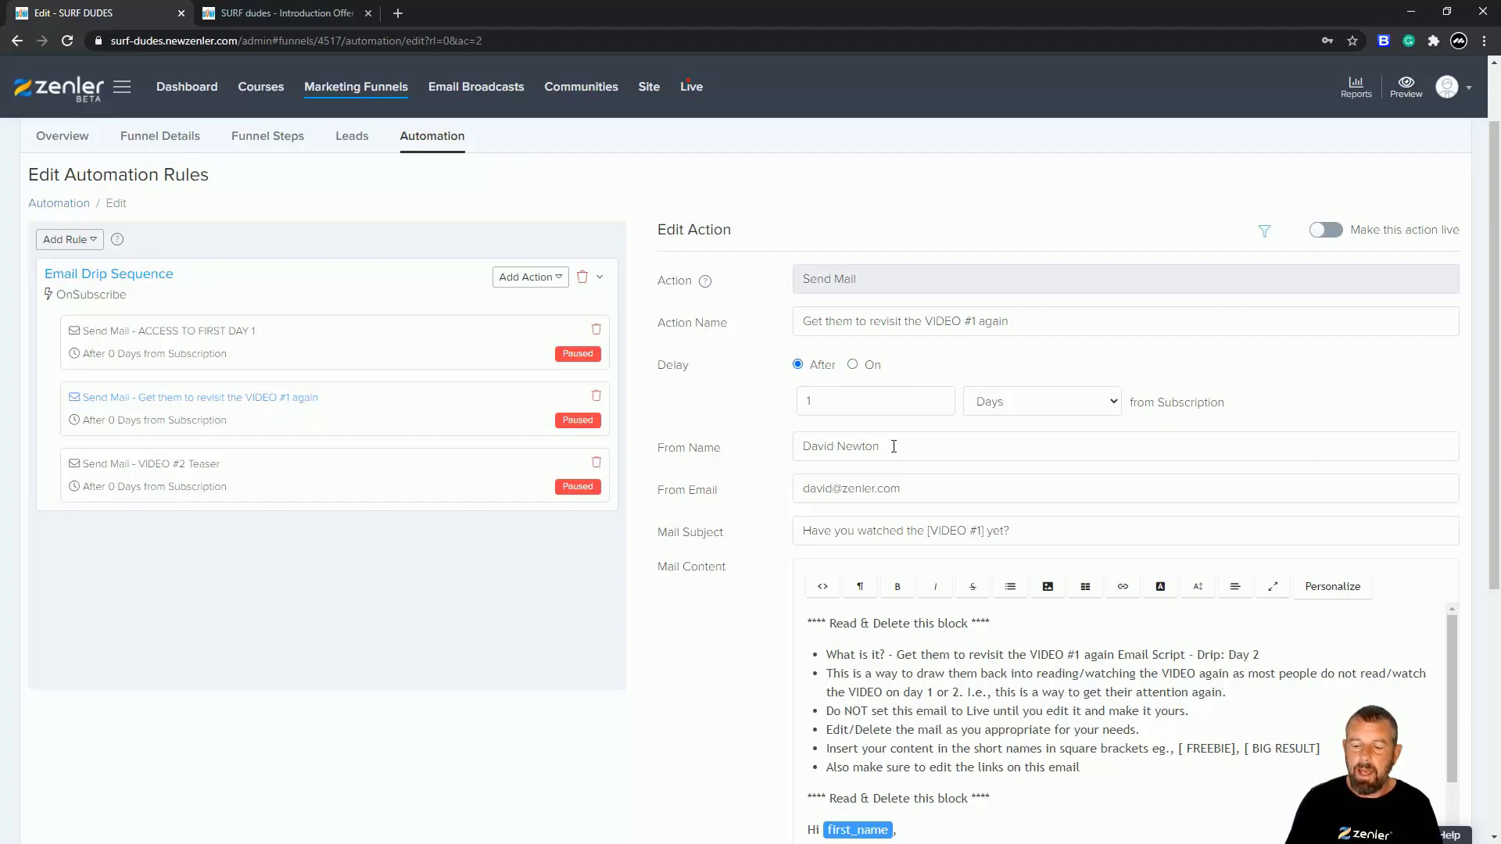
# Replace the mail subject with "SURF dudes - Introduction Offer - DAY 2".
pyautogui.moveTo(1018, 531); pyautogui.dragTo(781, 528)
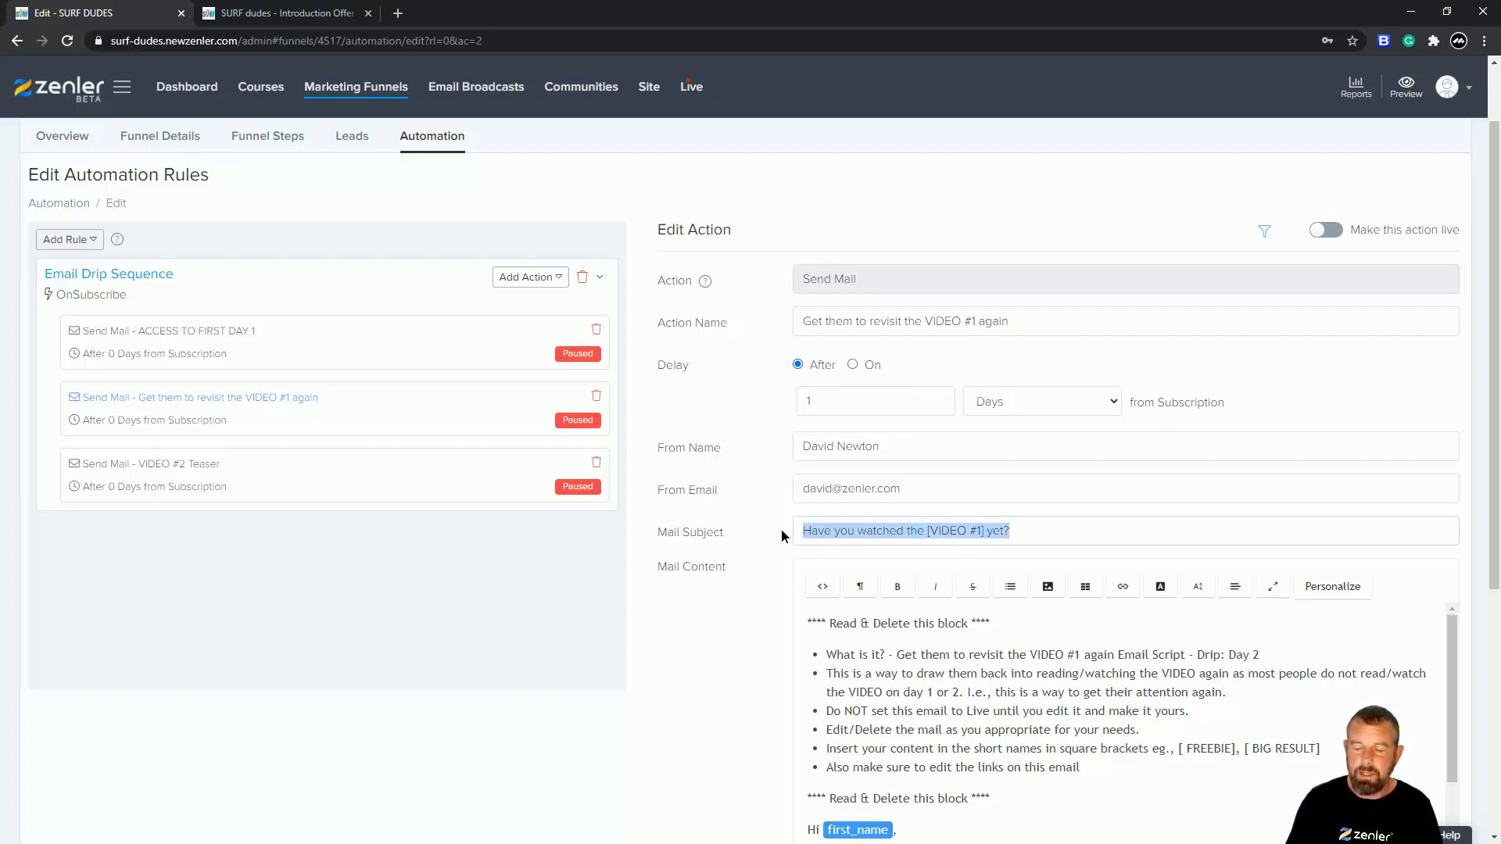
pyautogui.write('SURF')
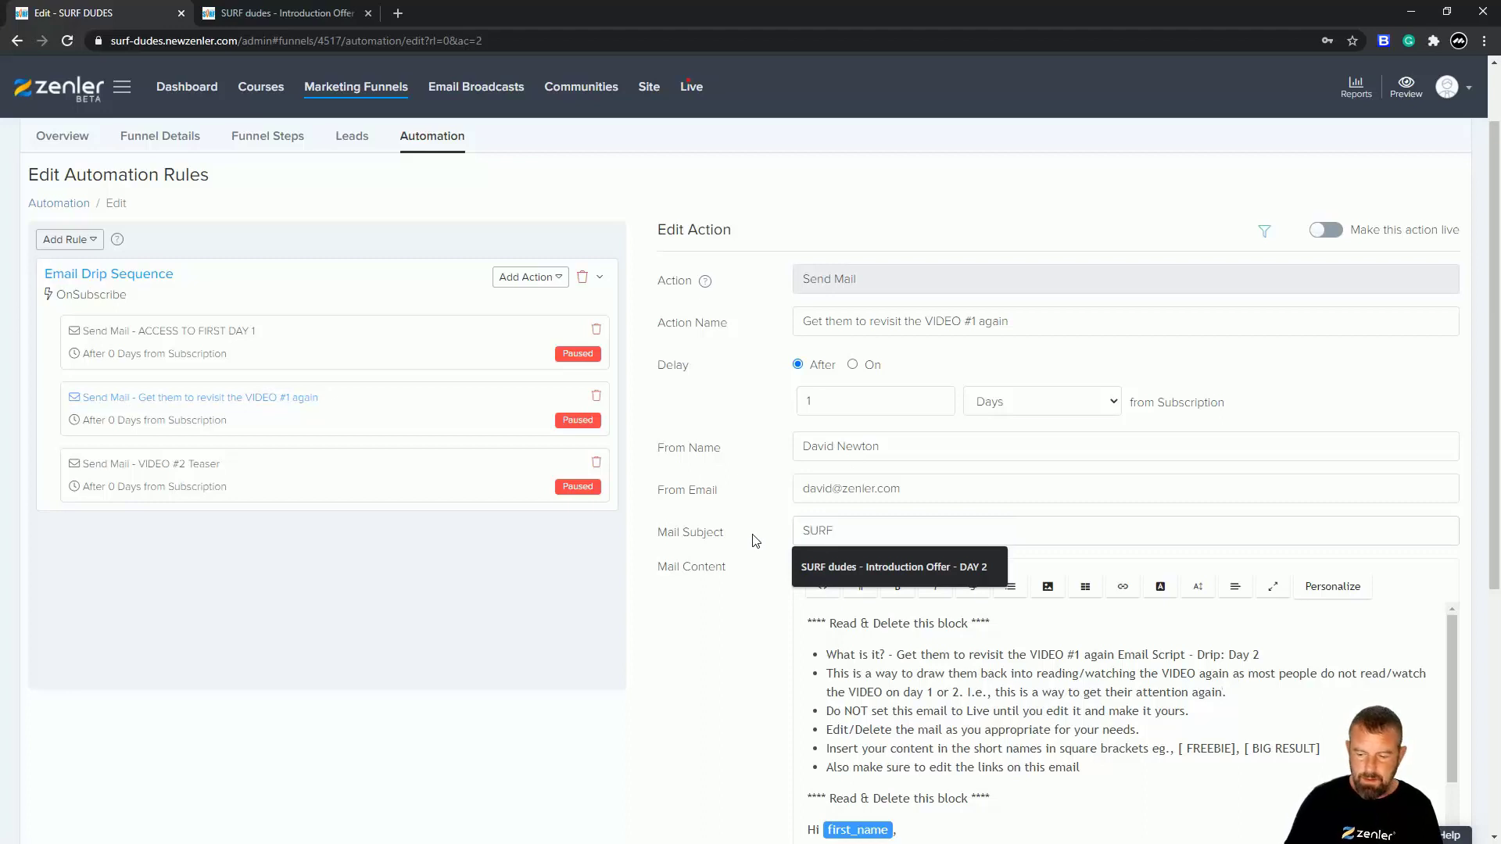
pyautogui.click(938, 578)
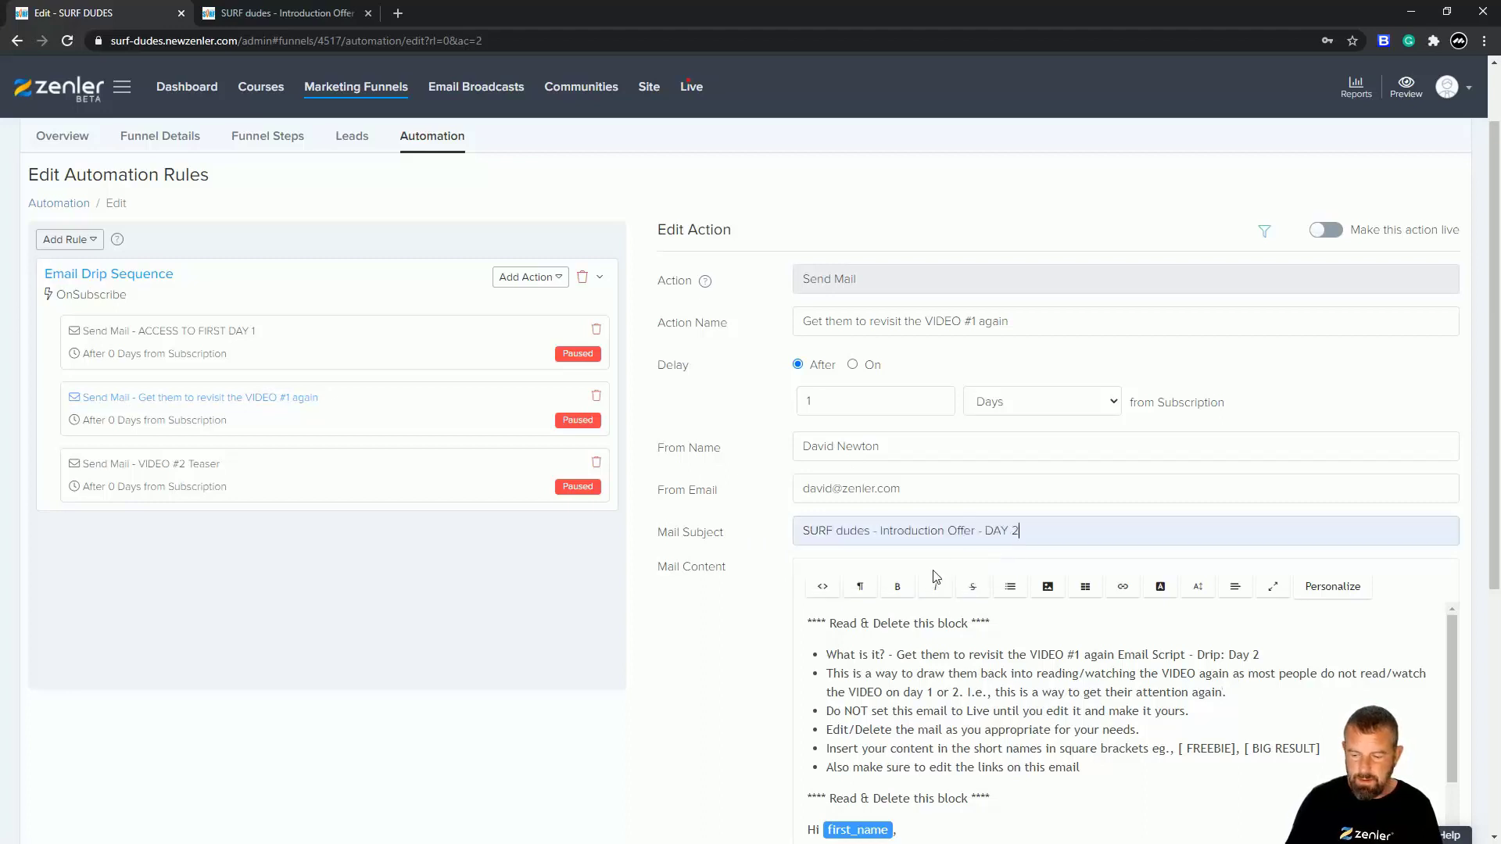
# Replace the entire template mail content with the copied Day 1 email text.
pyautogui.scroll(-2, 951, 698)
pyautogui.click(995, 665)
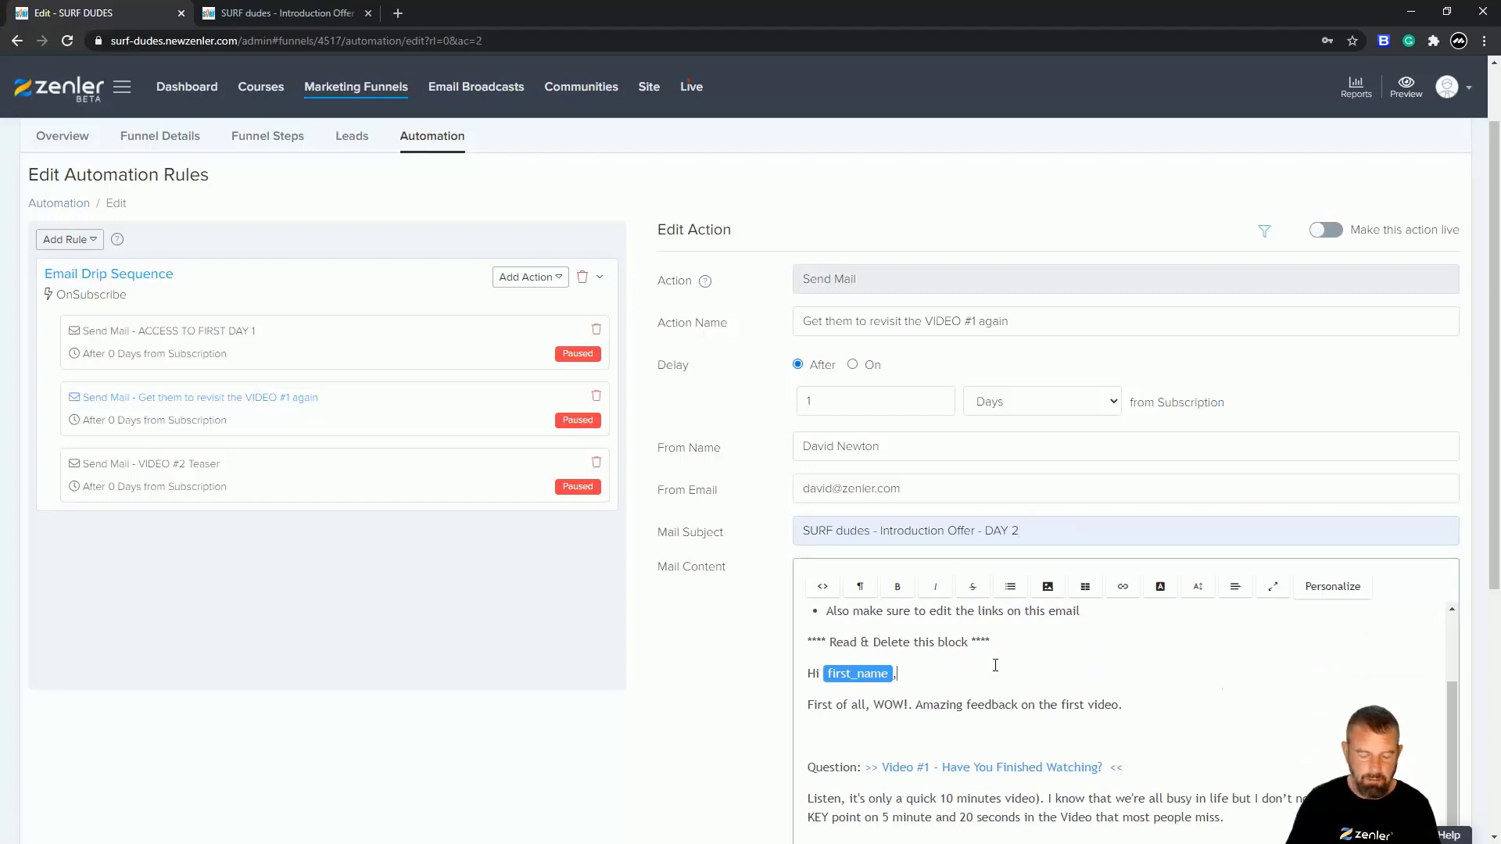
pyautogui.hotkey('ctrl', 'a')
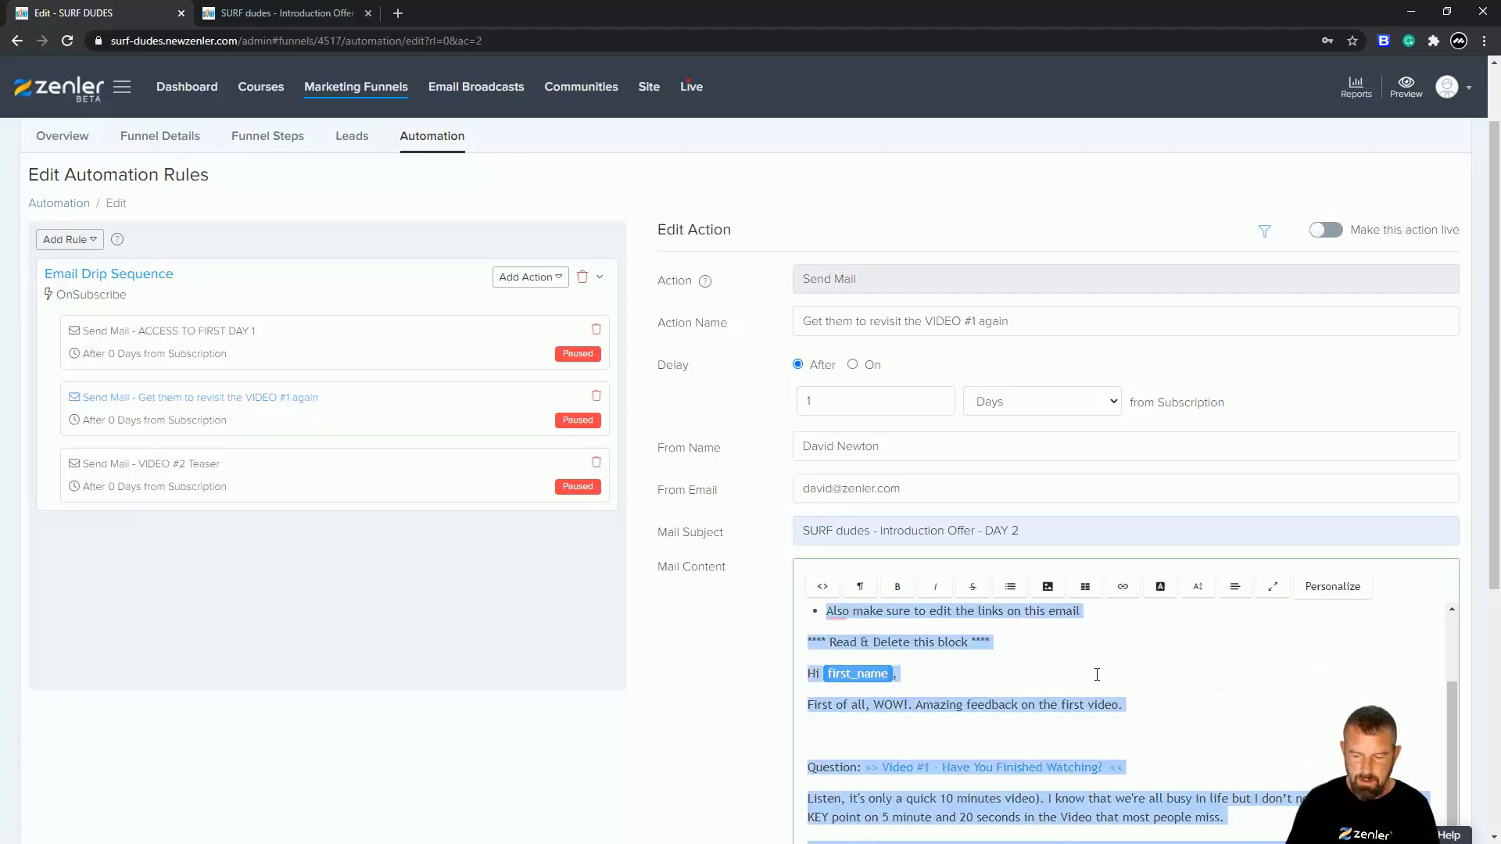
pyautogui.hotkey('ctrl', 'v')
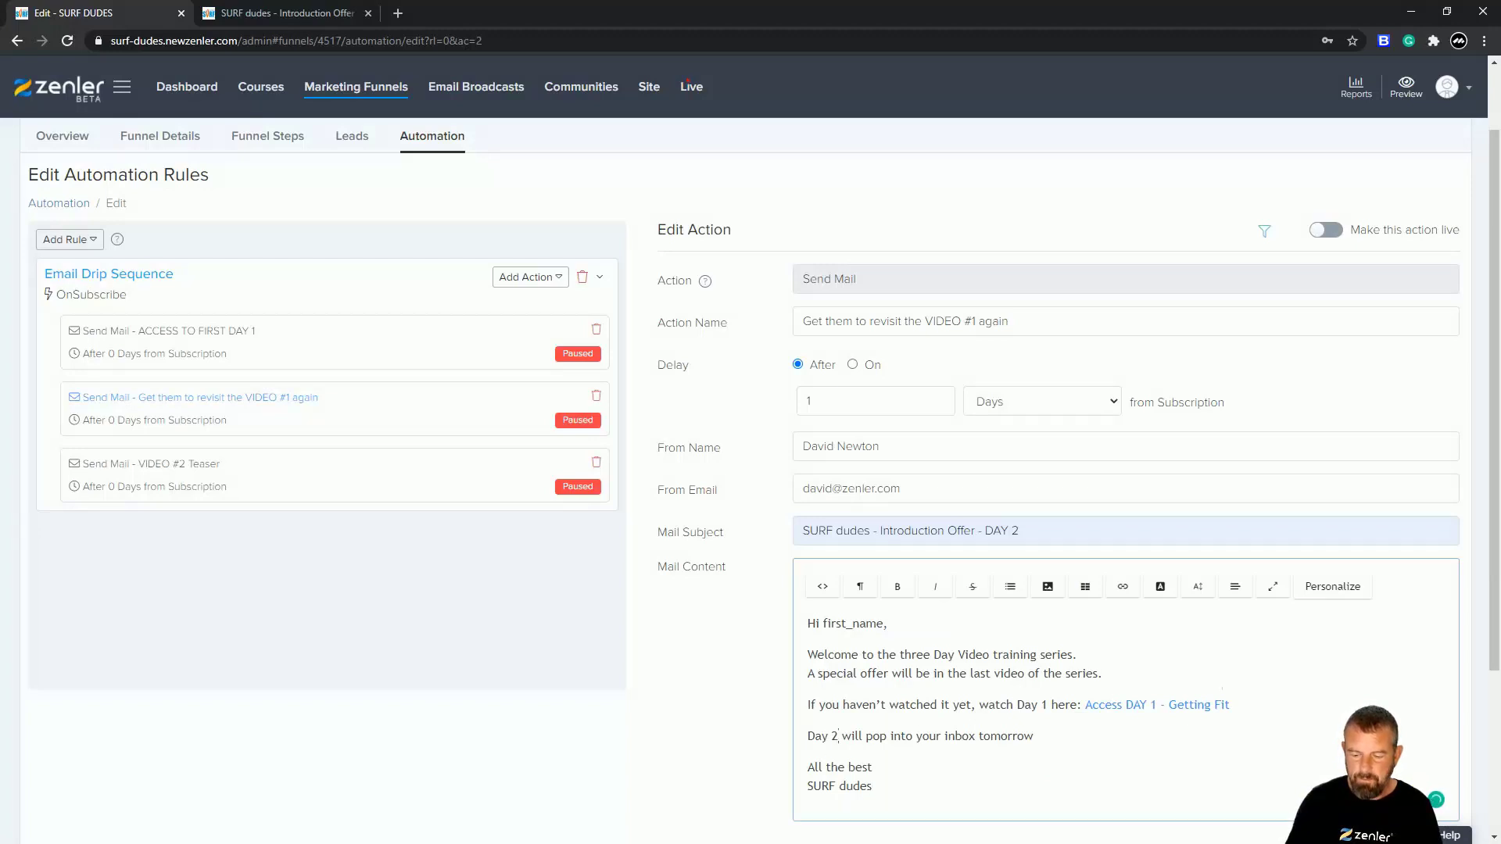
# Update the pasted text to announce Day 3 for tomorrow and refer to Day 2 in the watch line and access link.
pyautogui.write('3')
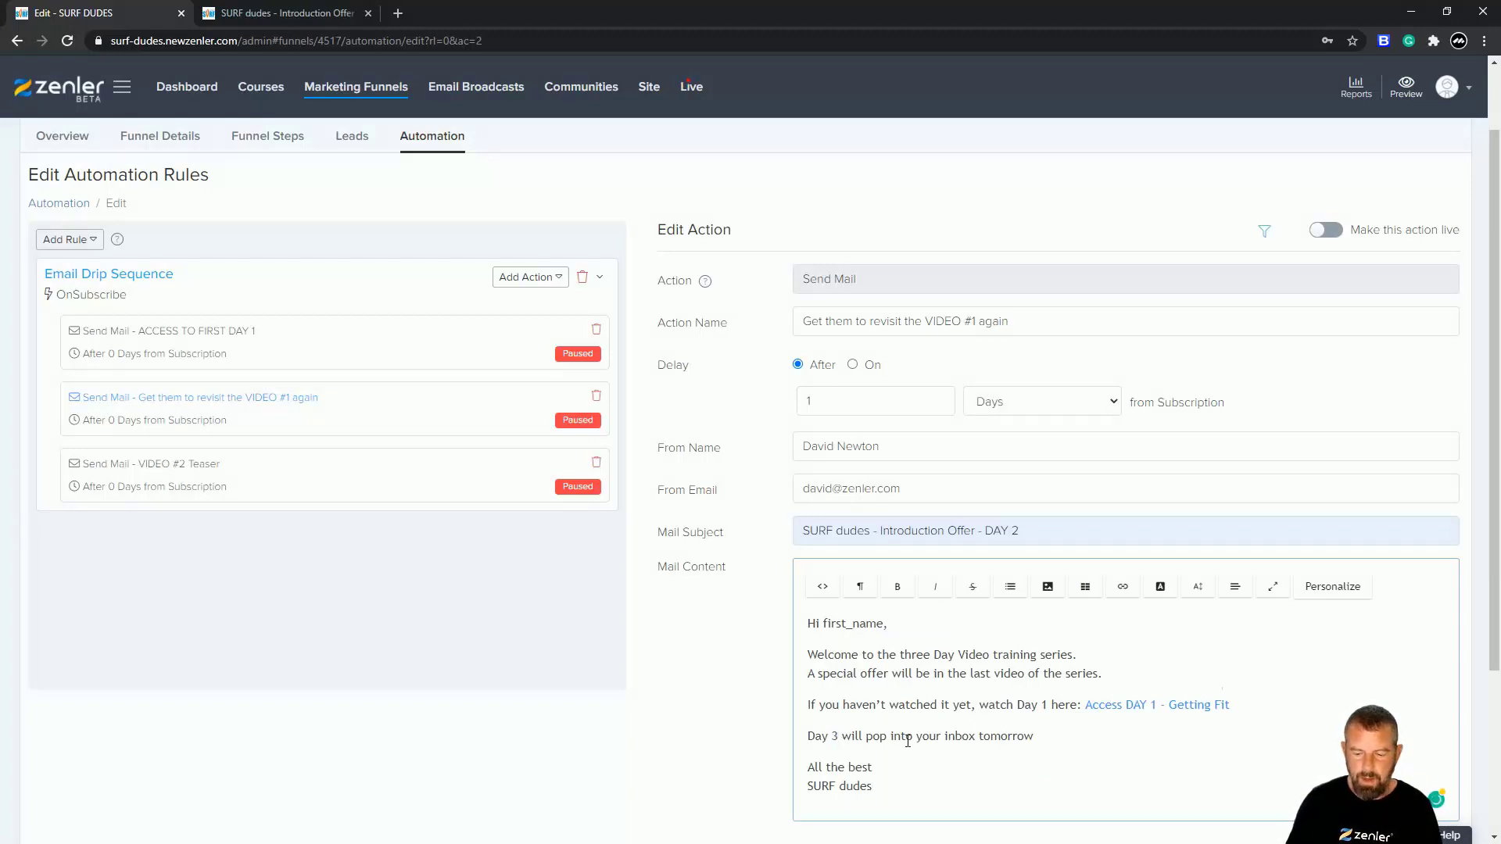
pyautogui.click(1154, 705)
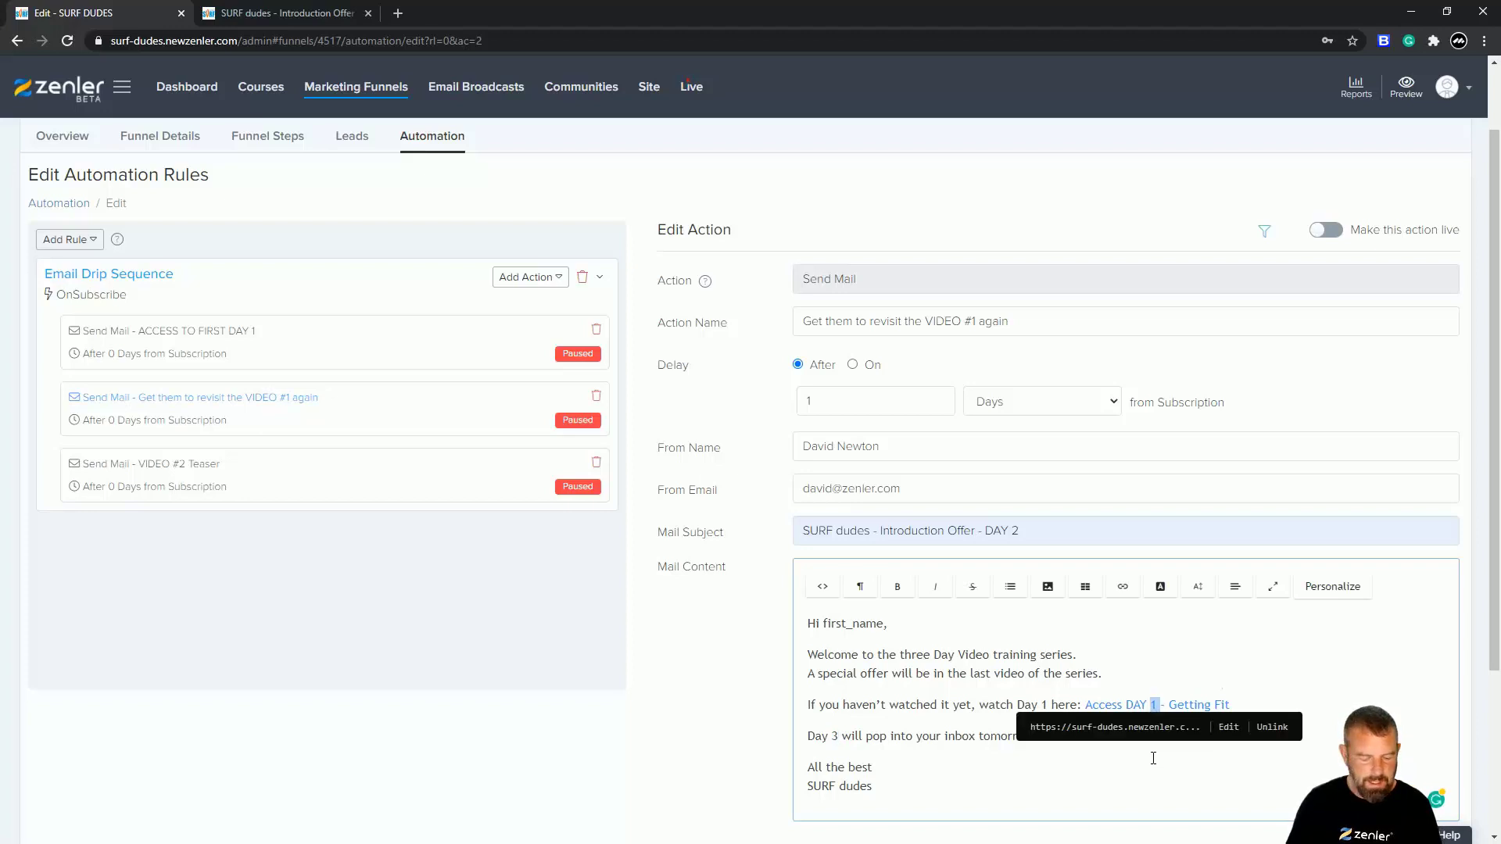
pyautogui.write('2')
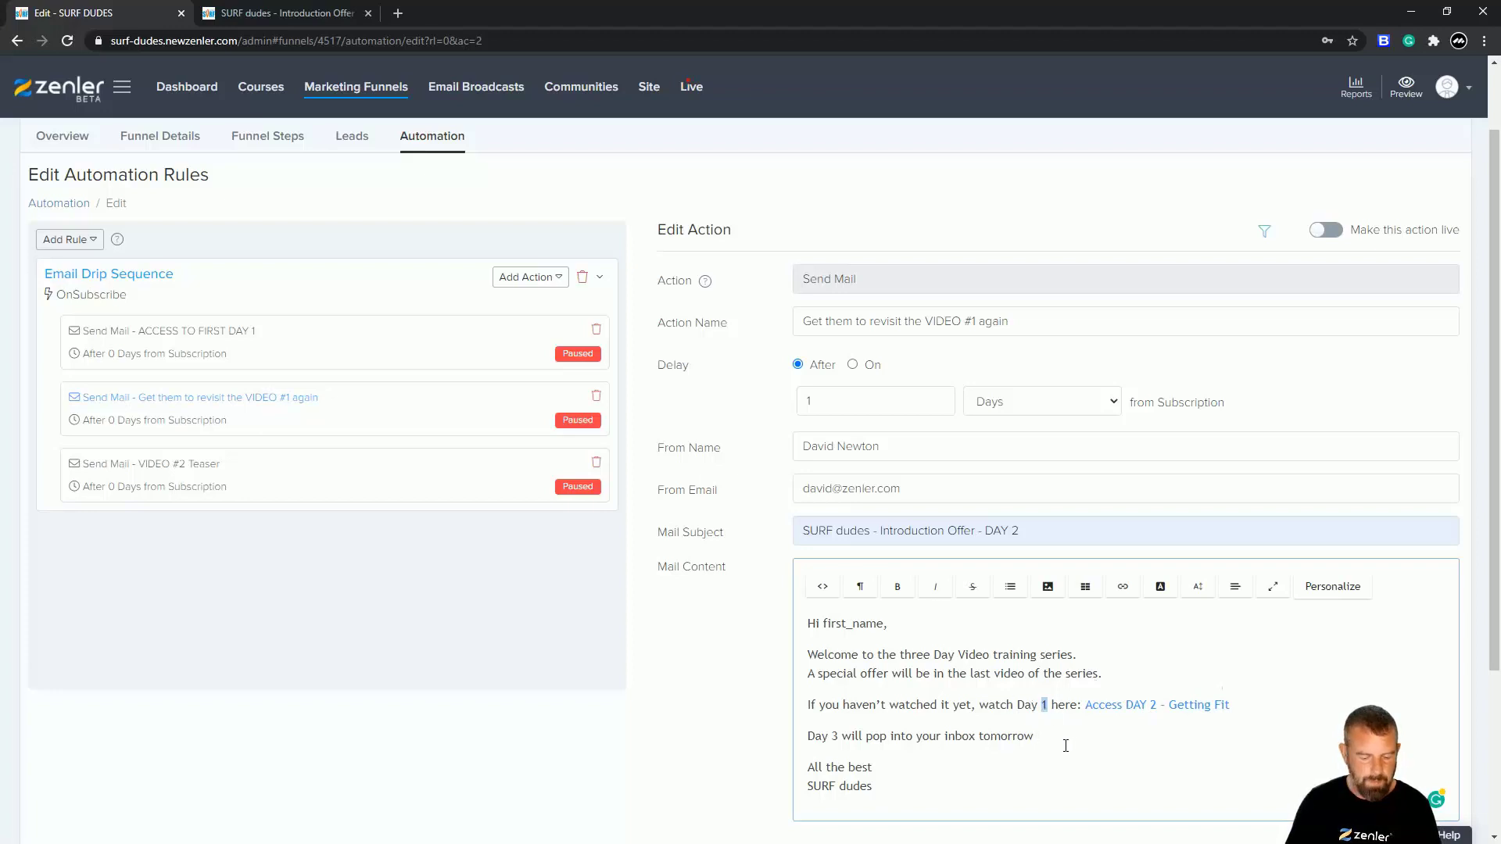
# Copy the VIDEO - 2 page's URL from the funnel steps and return to the email action.
pyautogui.click(265, 14)
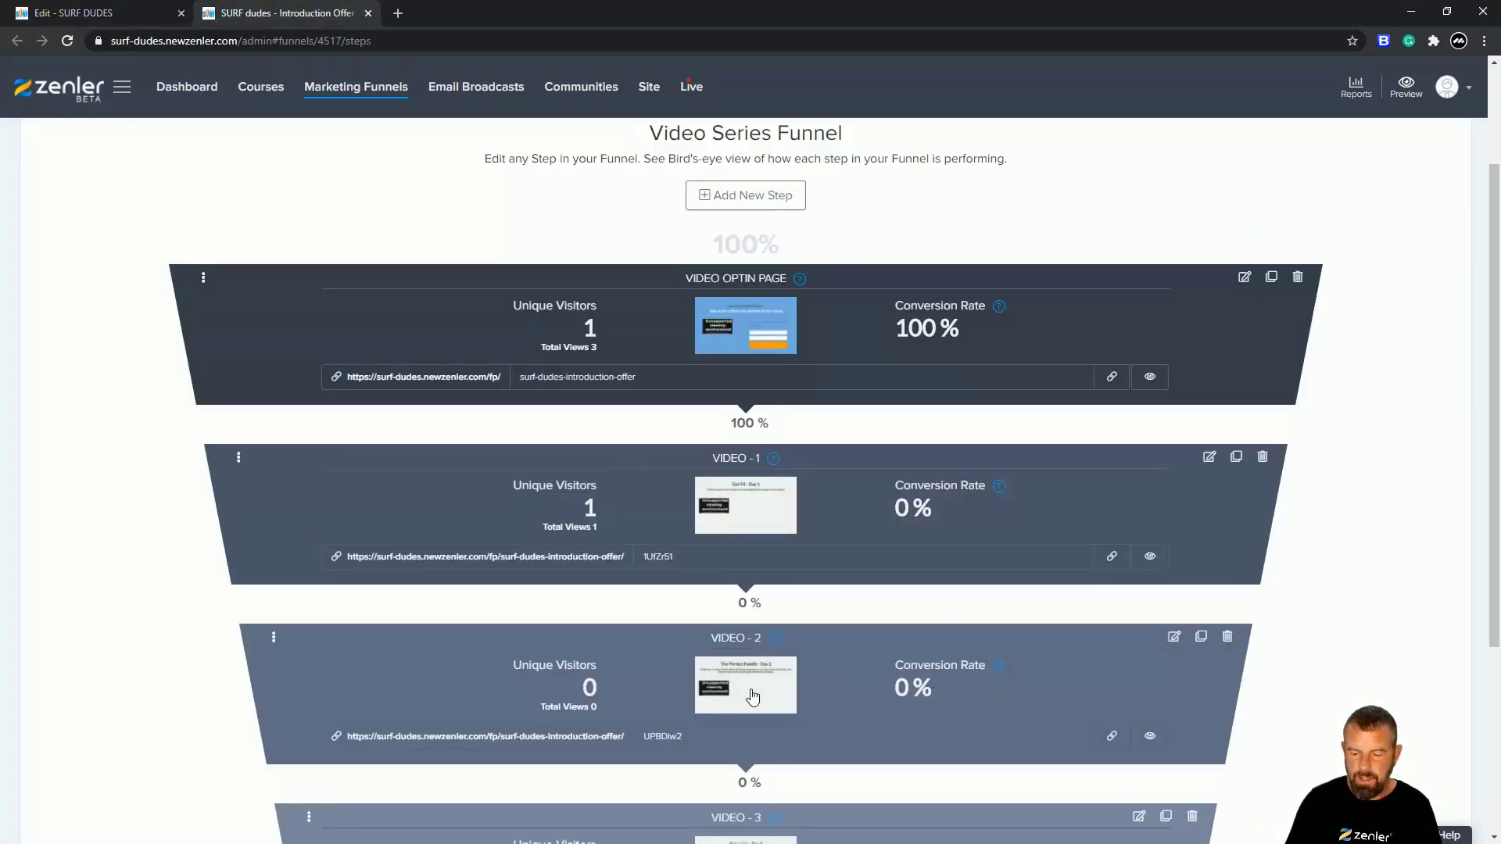
pyautogui.click(1108, 737)
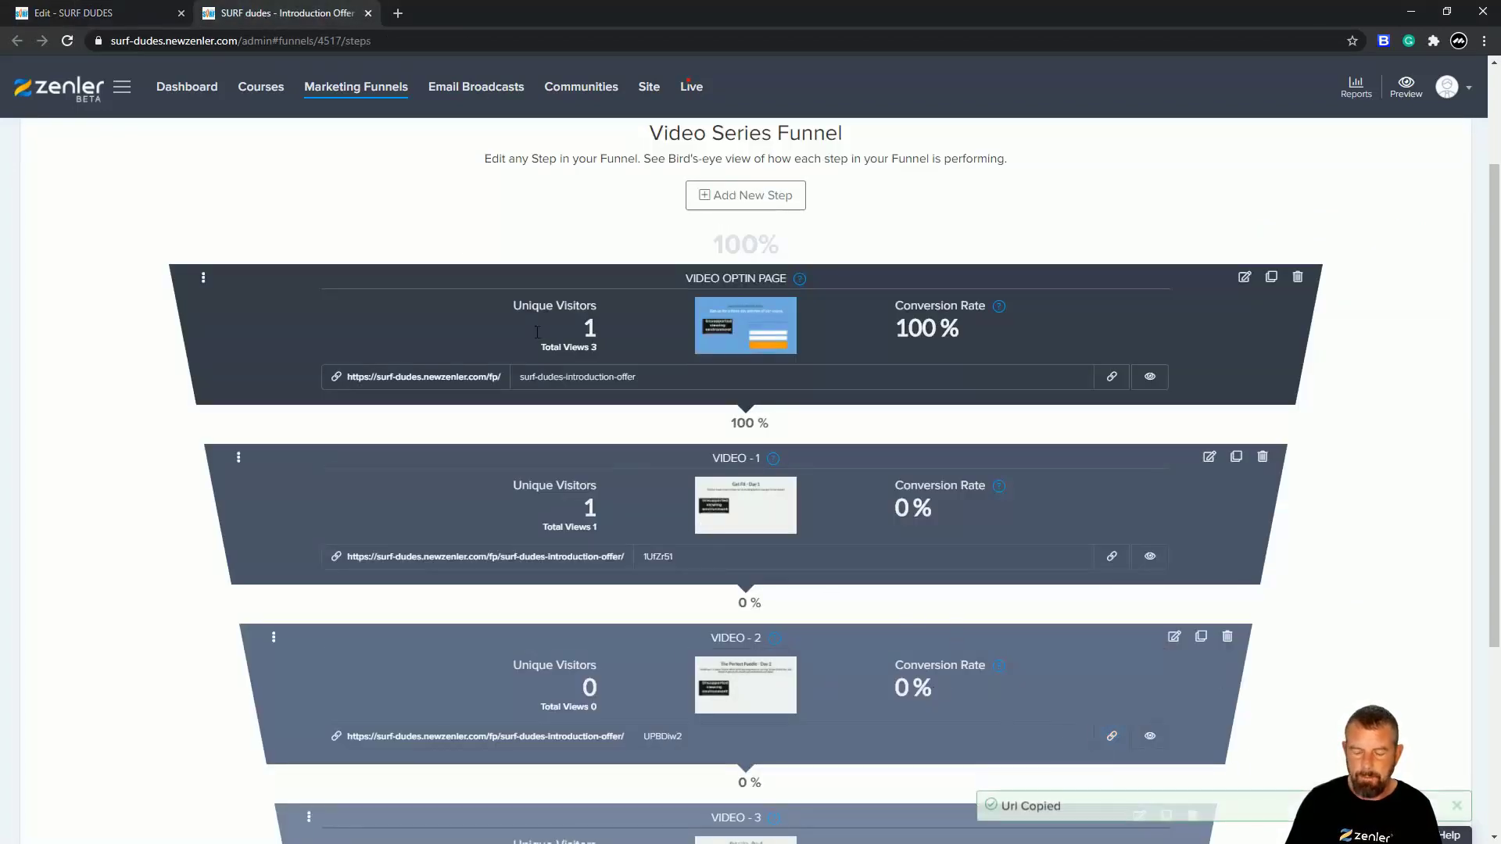
pyautogui.click(152, 23)
# Replace the URL of the "Access DAY 2 - Getting Fit" link with the copied VIDEO - 2 page address and save the link.
pyautogui.moveTo(1233, 705); pyautogui.dragTo(1092, 706)
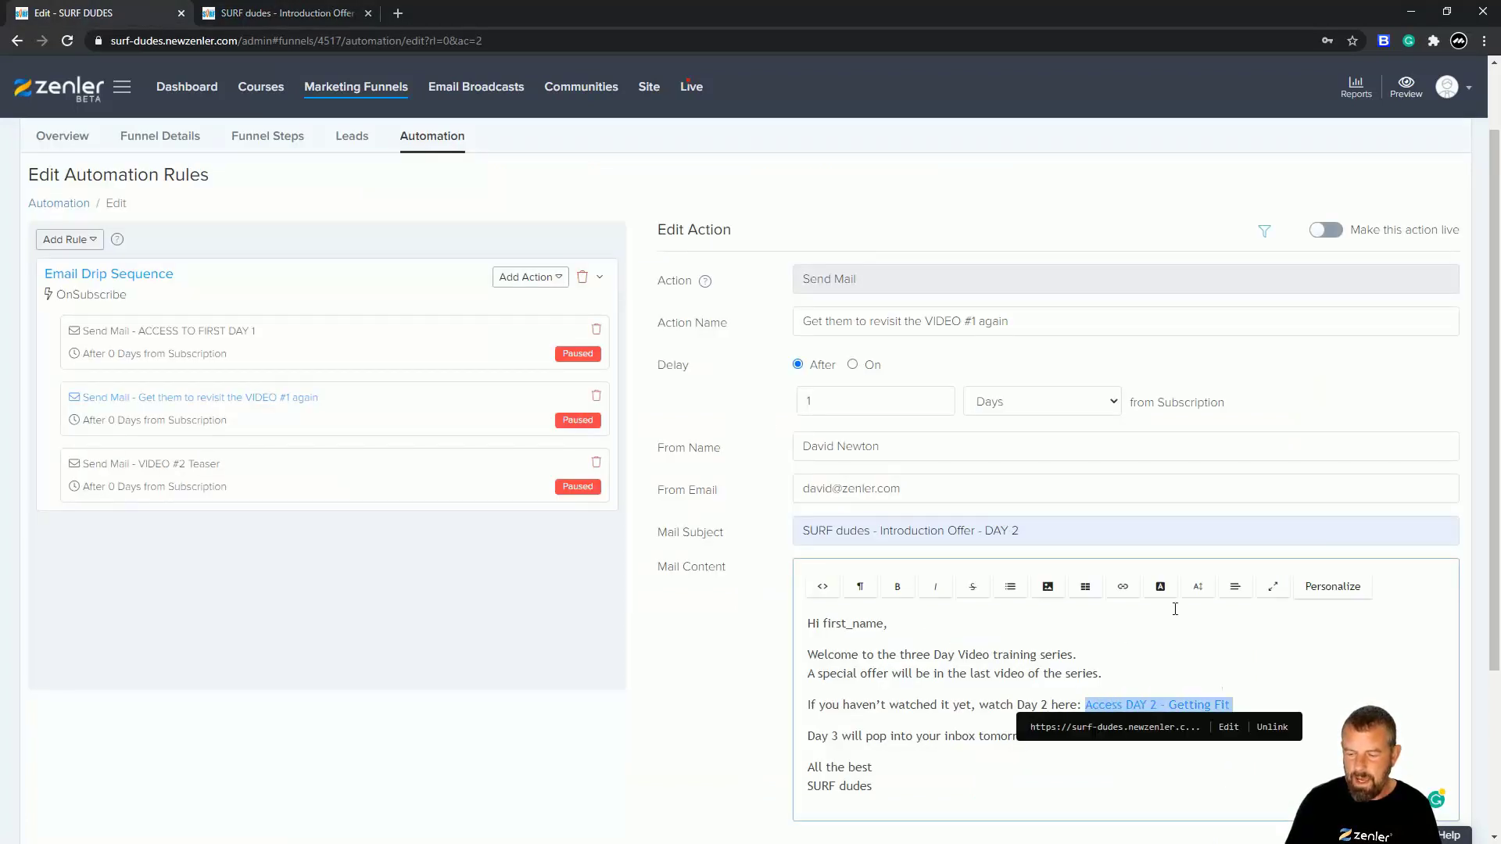
pyautogui.click(1230, 738)
pyautogui.click(681, 405)
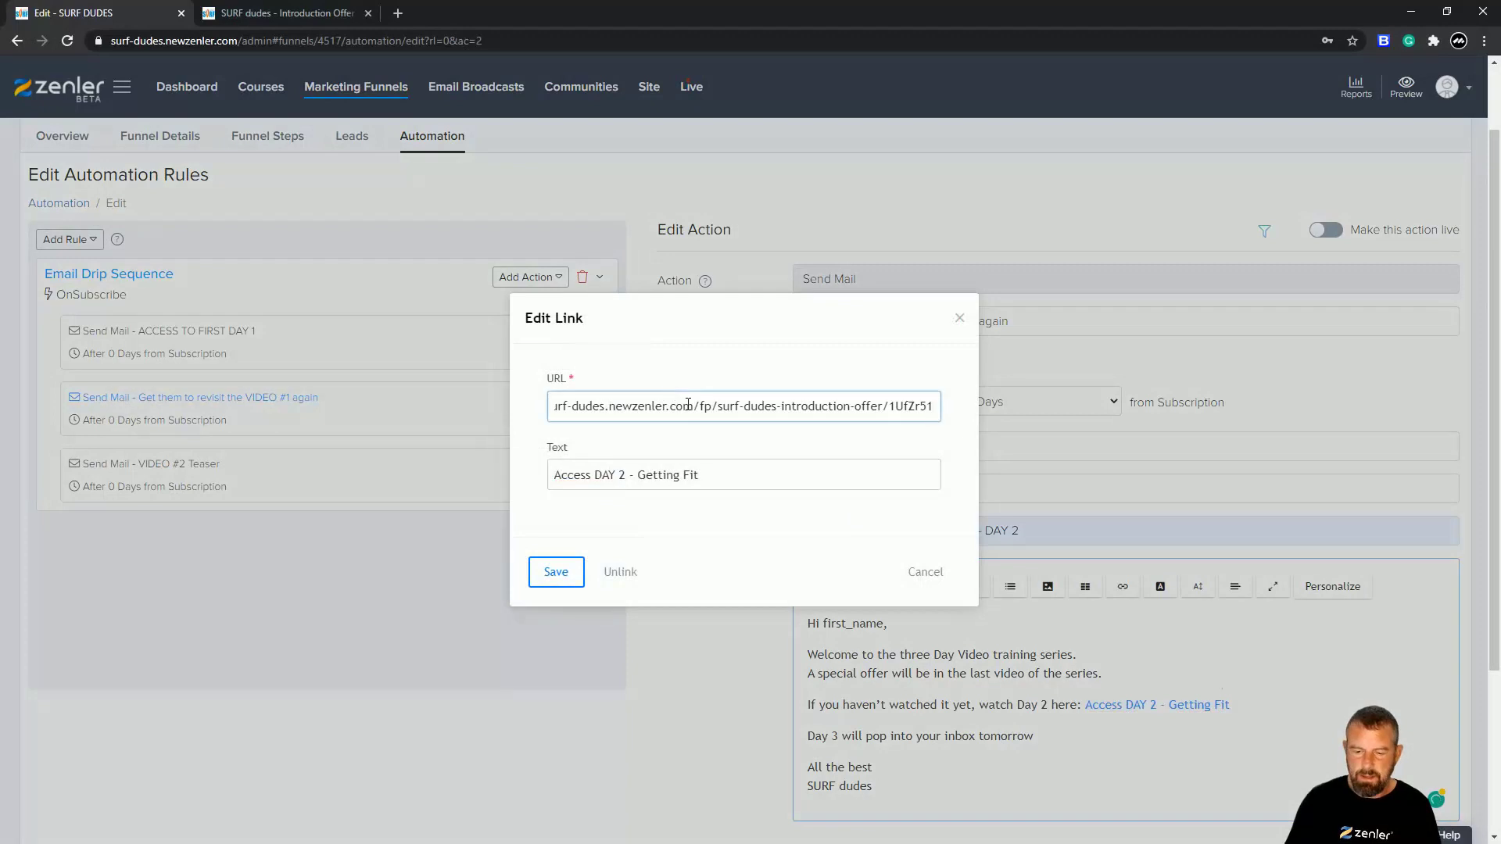
pyautogui.hotkey('ctrl', 'a')
pyautogui.press('BackSpace')
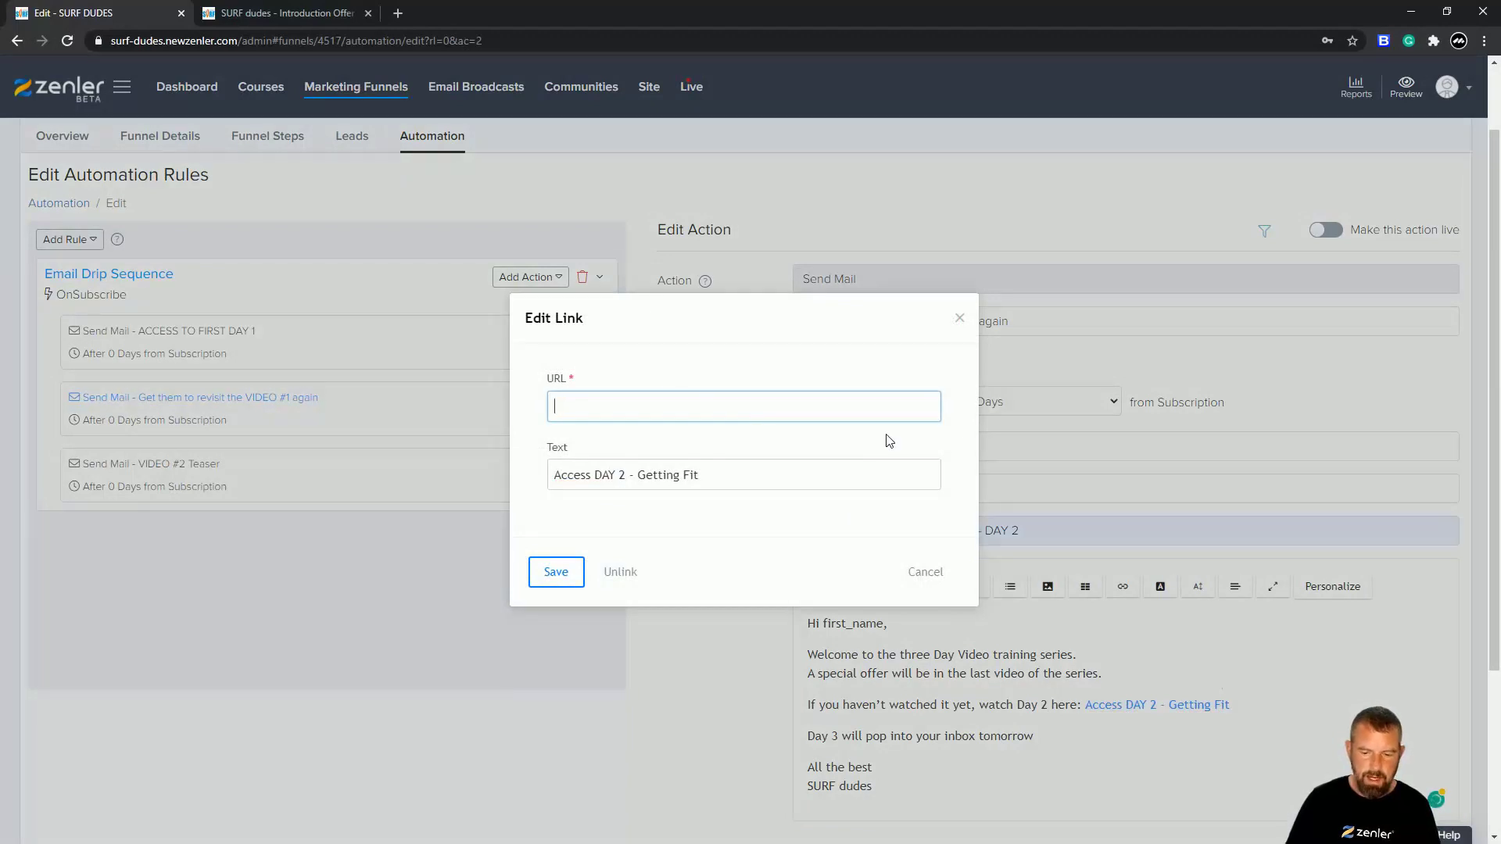
pyautogui.hotkey('ctrl', 'v')
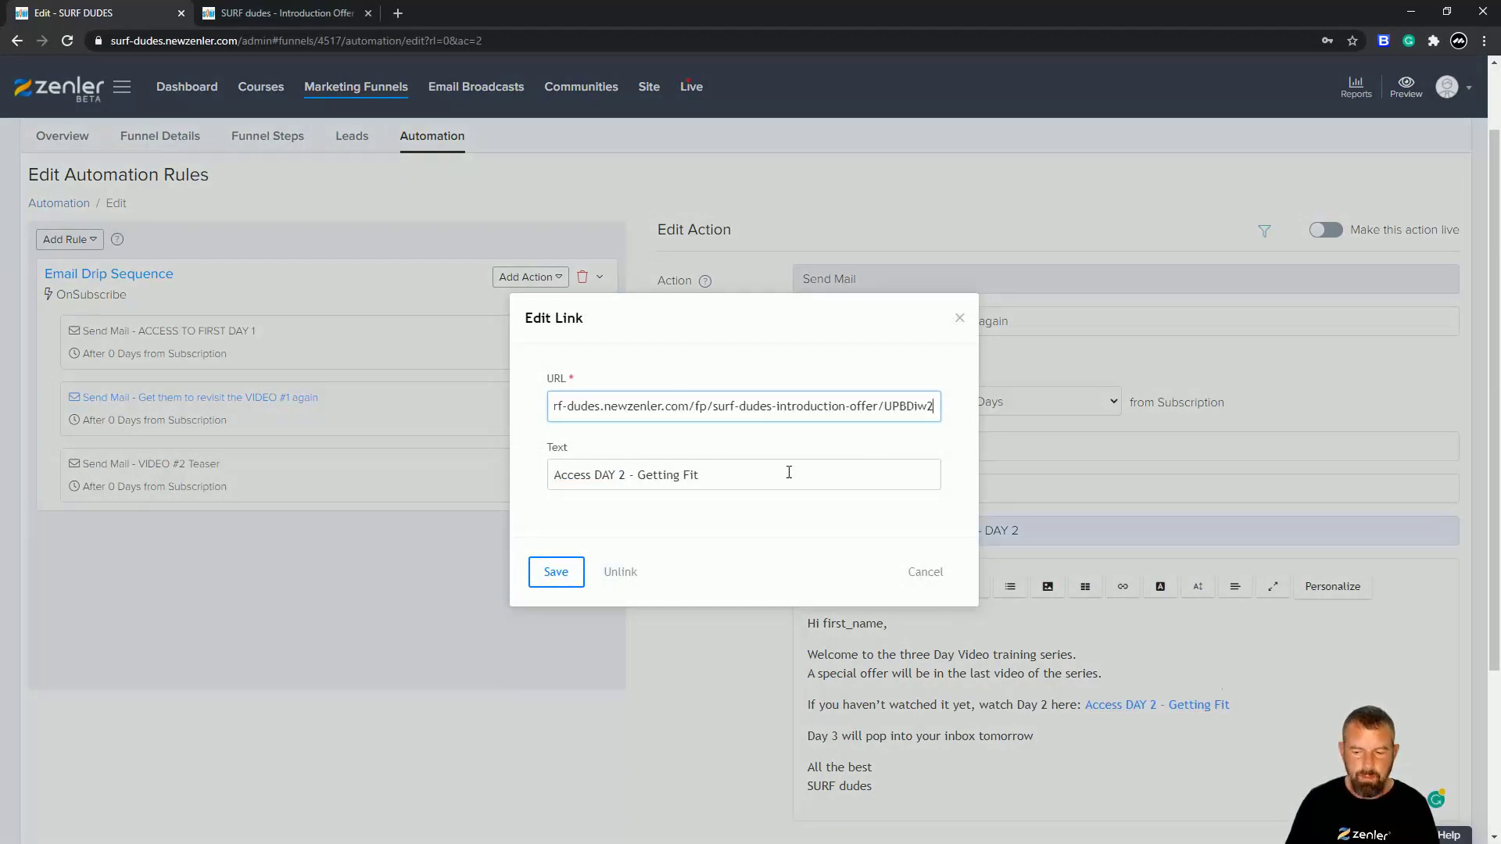
pyautogui.click(556, 571)
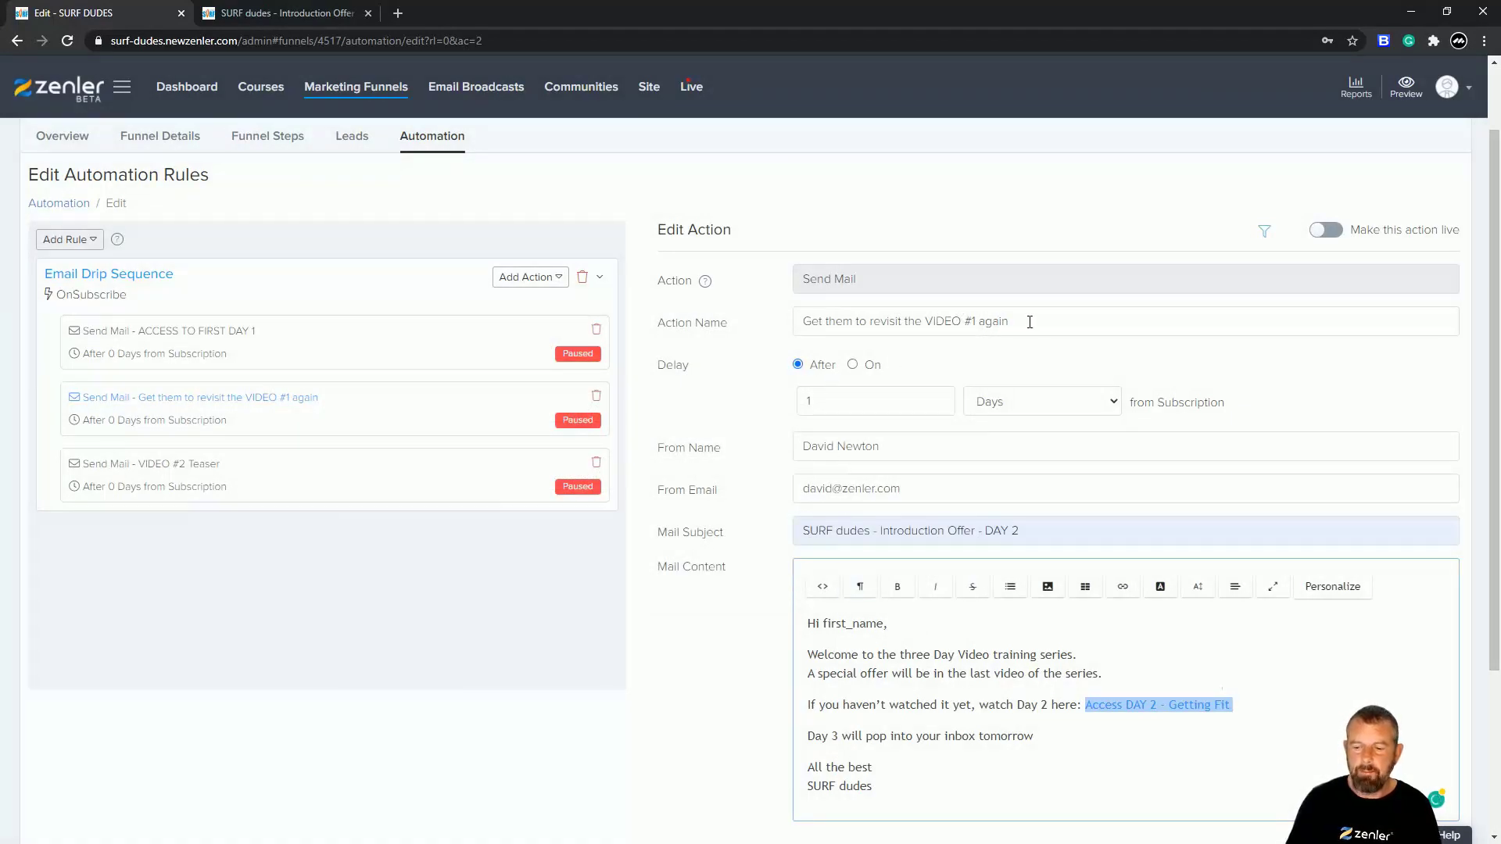
# Rename the action as "ACCESS TO DAY 2" and try to save the changes.
pyautogui.moveTo(1025, 322); pyautogui.dragTo(793, 330)
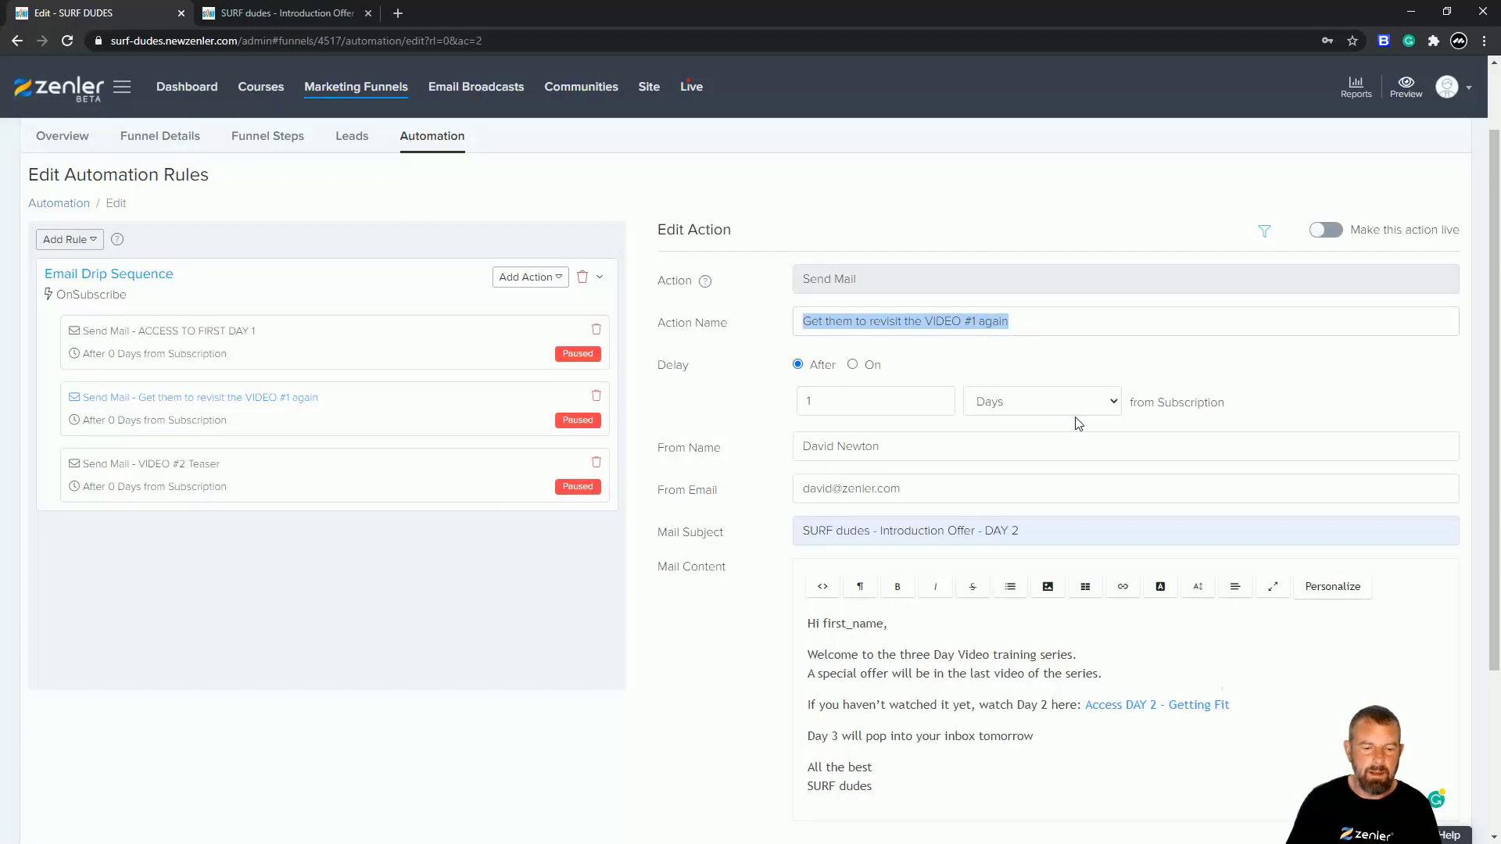
pyautogui.write('ACC')
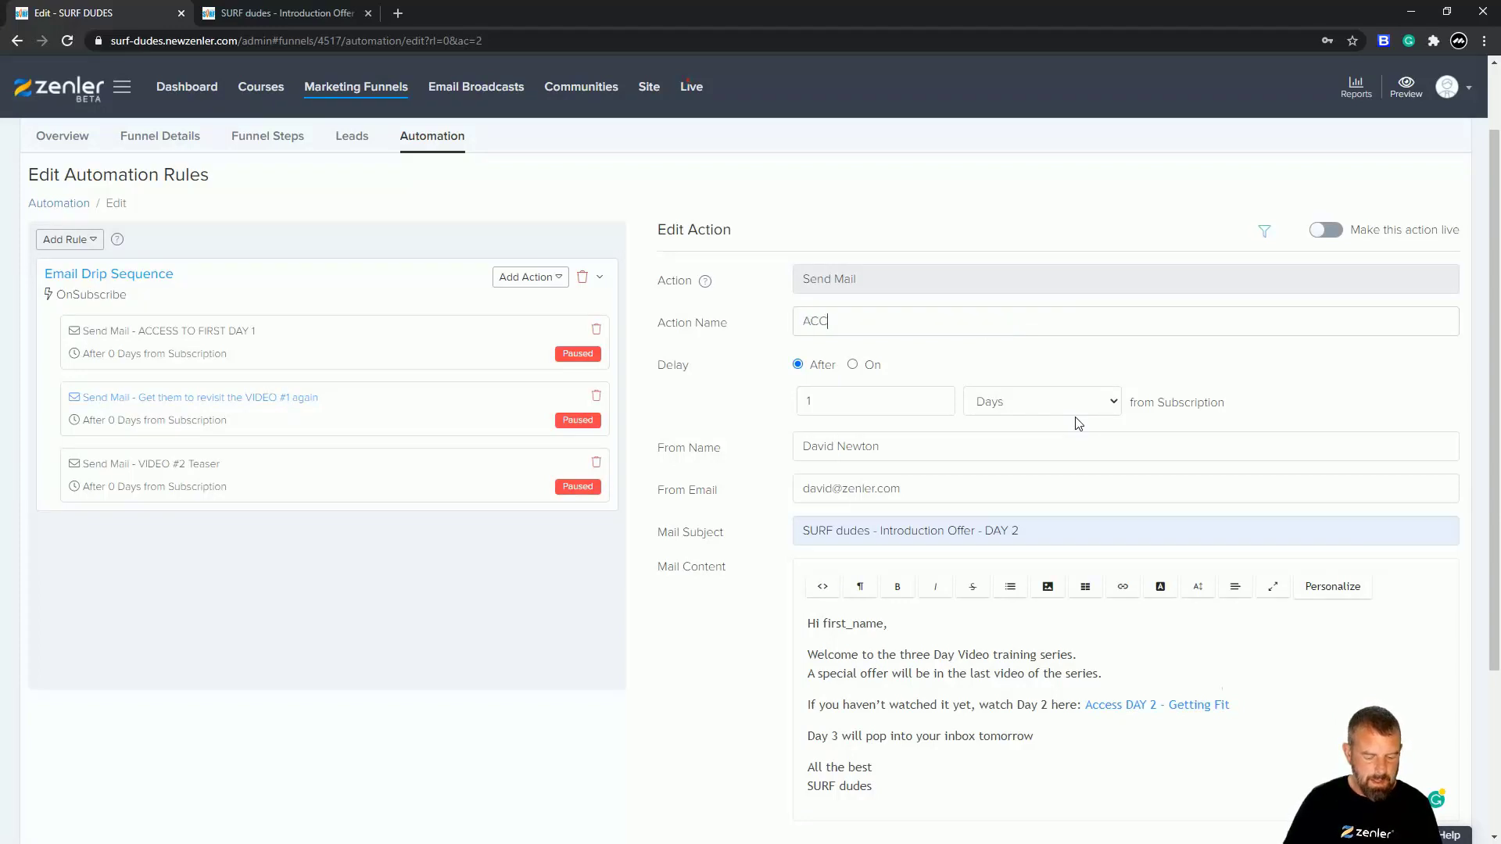
pyautogui.write('ESS TO DAY')
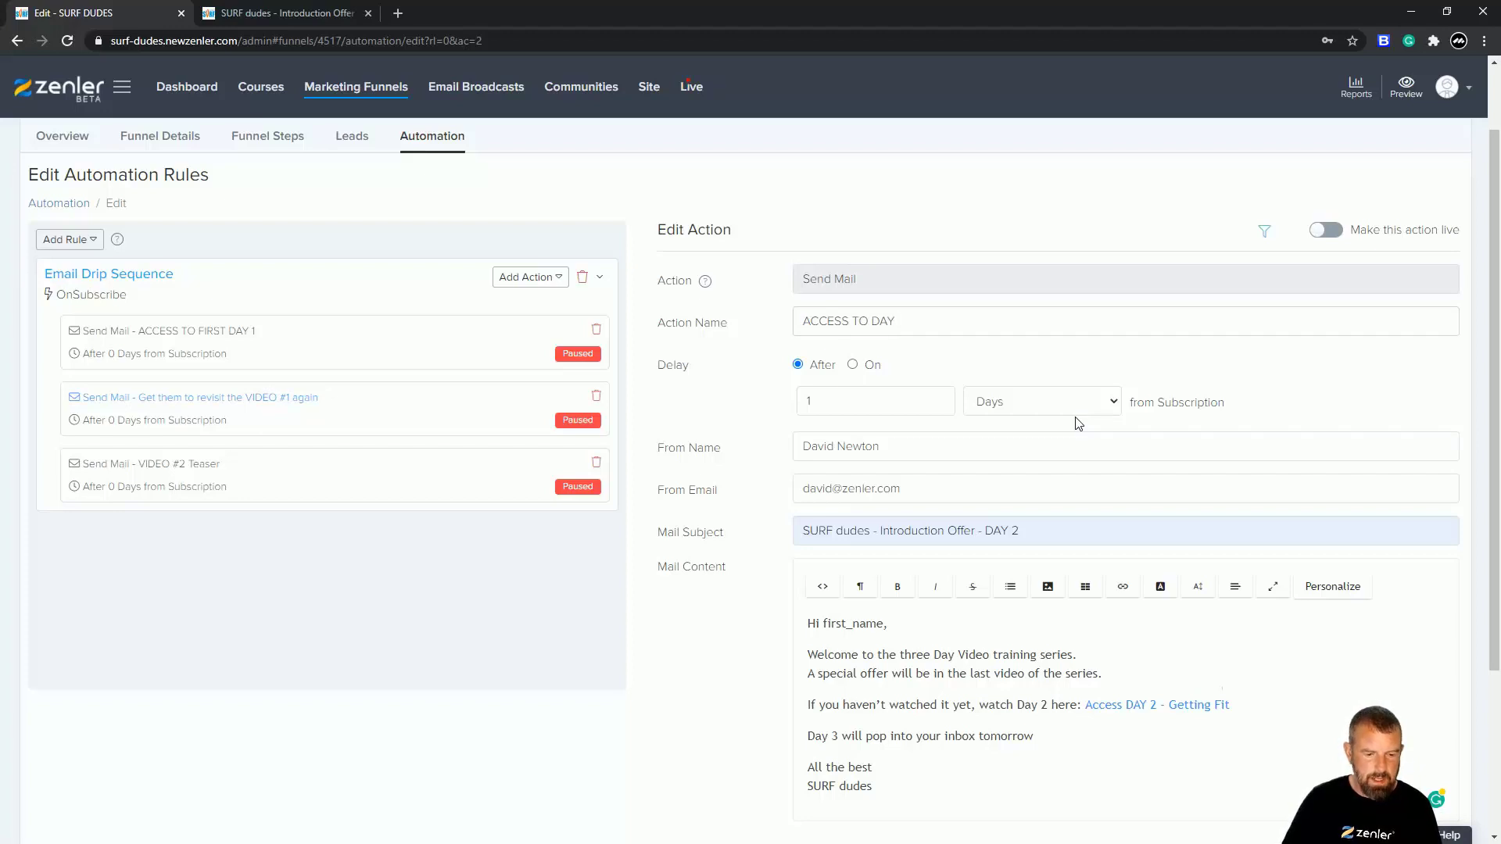
pyautogui.write(' 2')
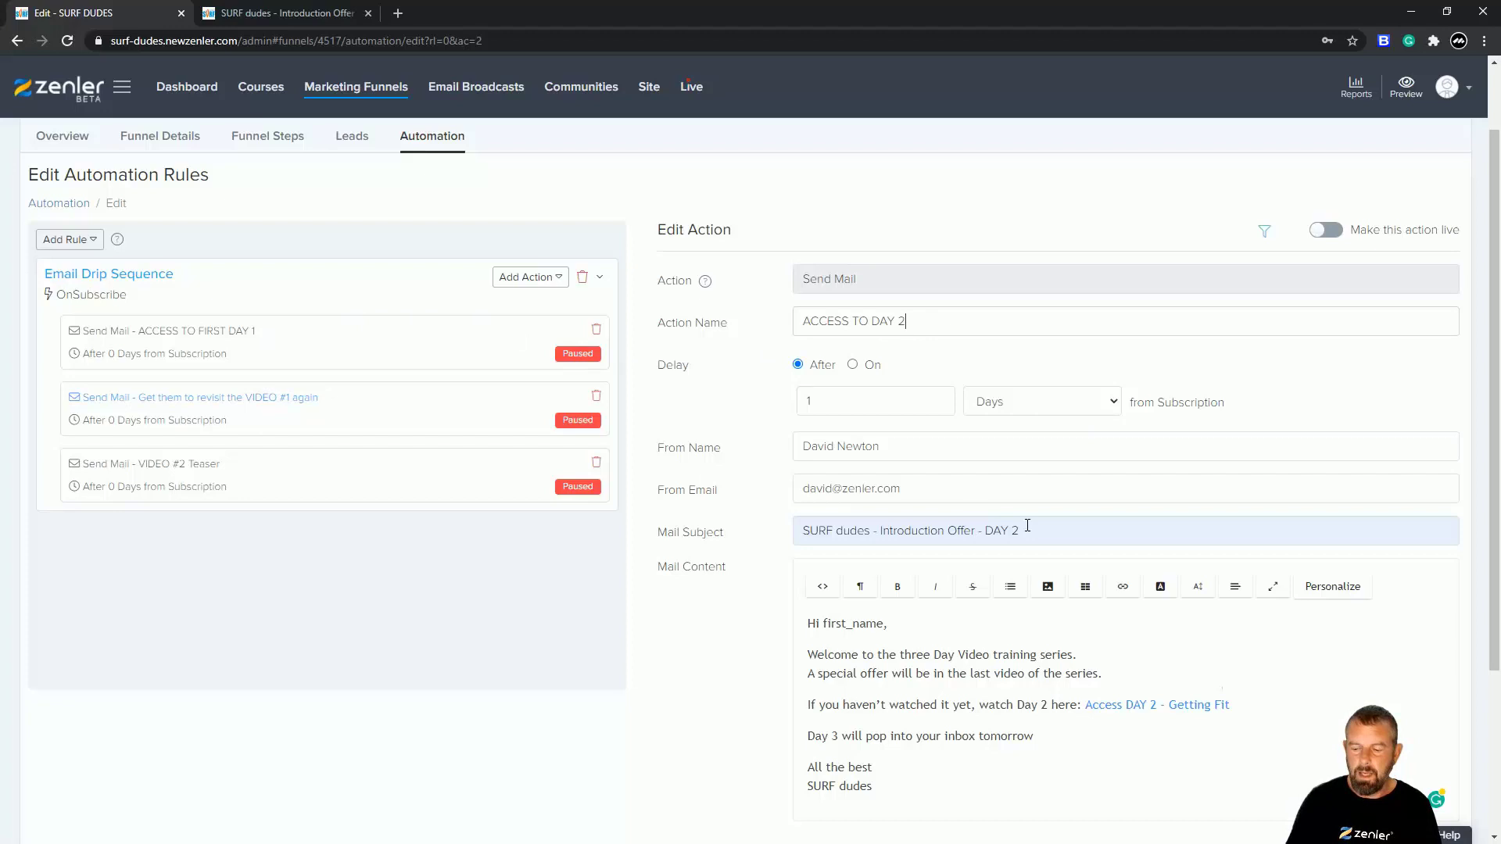
pyautogui.scroll(-3, 923, 325)
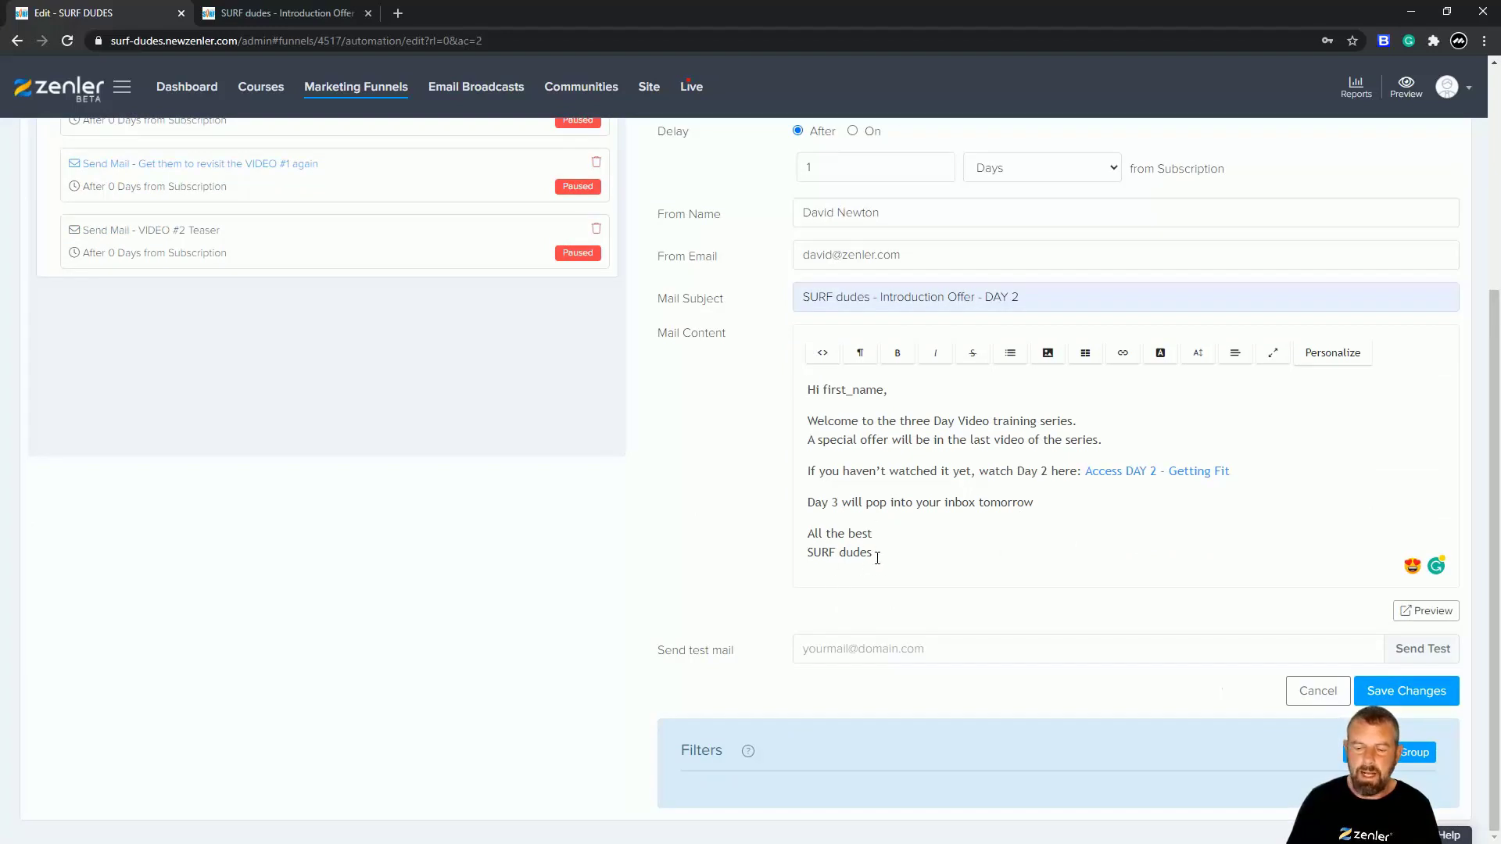
pyautogui.click(1387, 694)
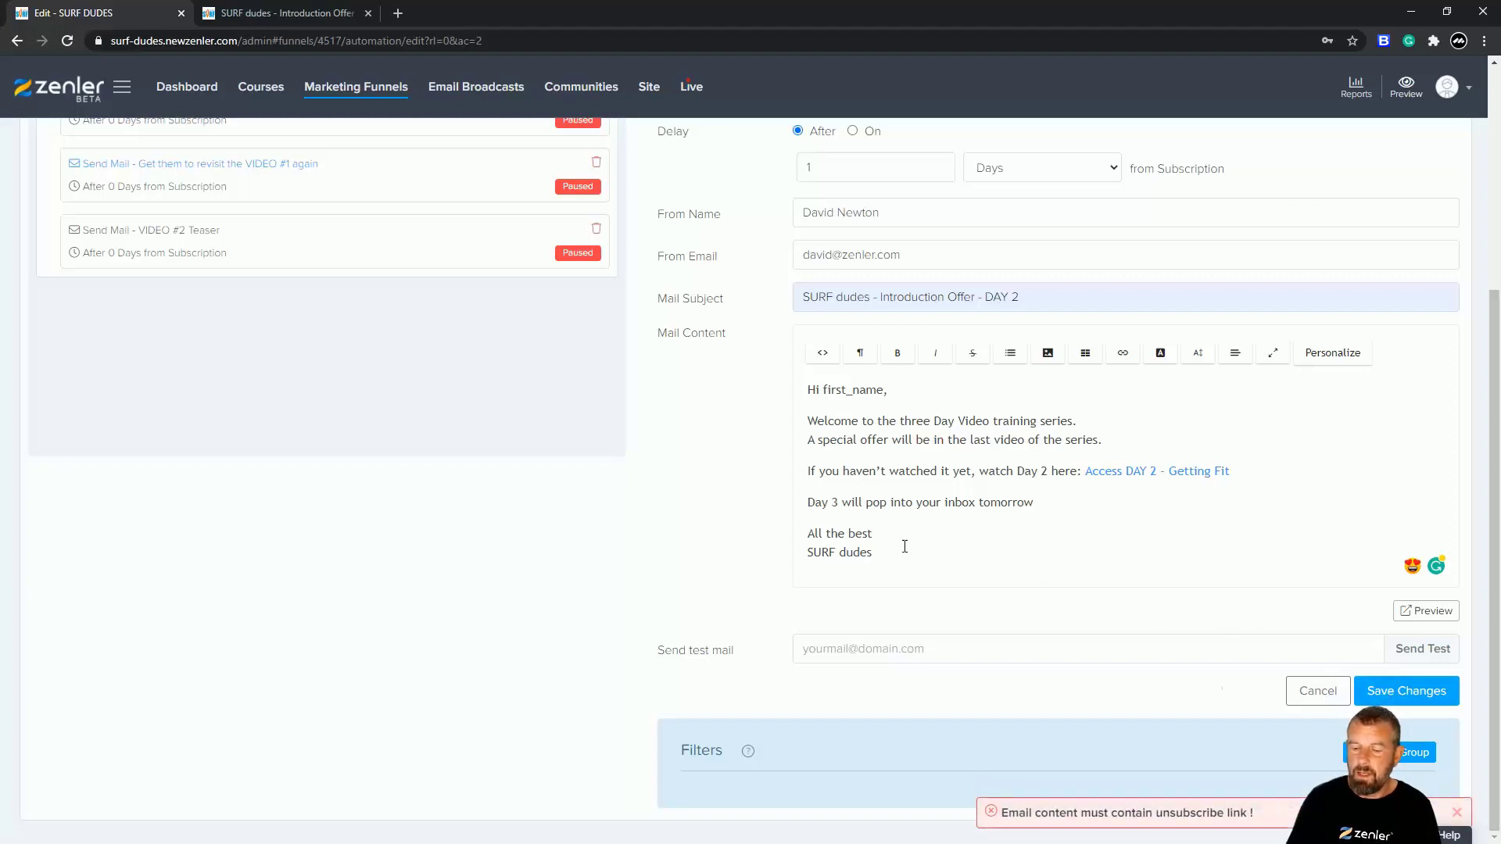
# Add the unsubscribe_link personalisation tag on a new line below the SURF dudes sign-off.
pyautogui.click(974, 554)
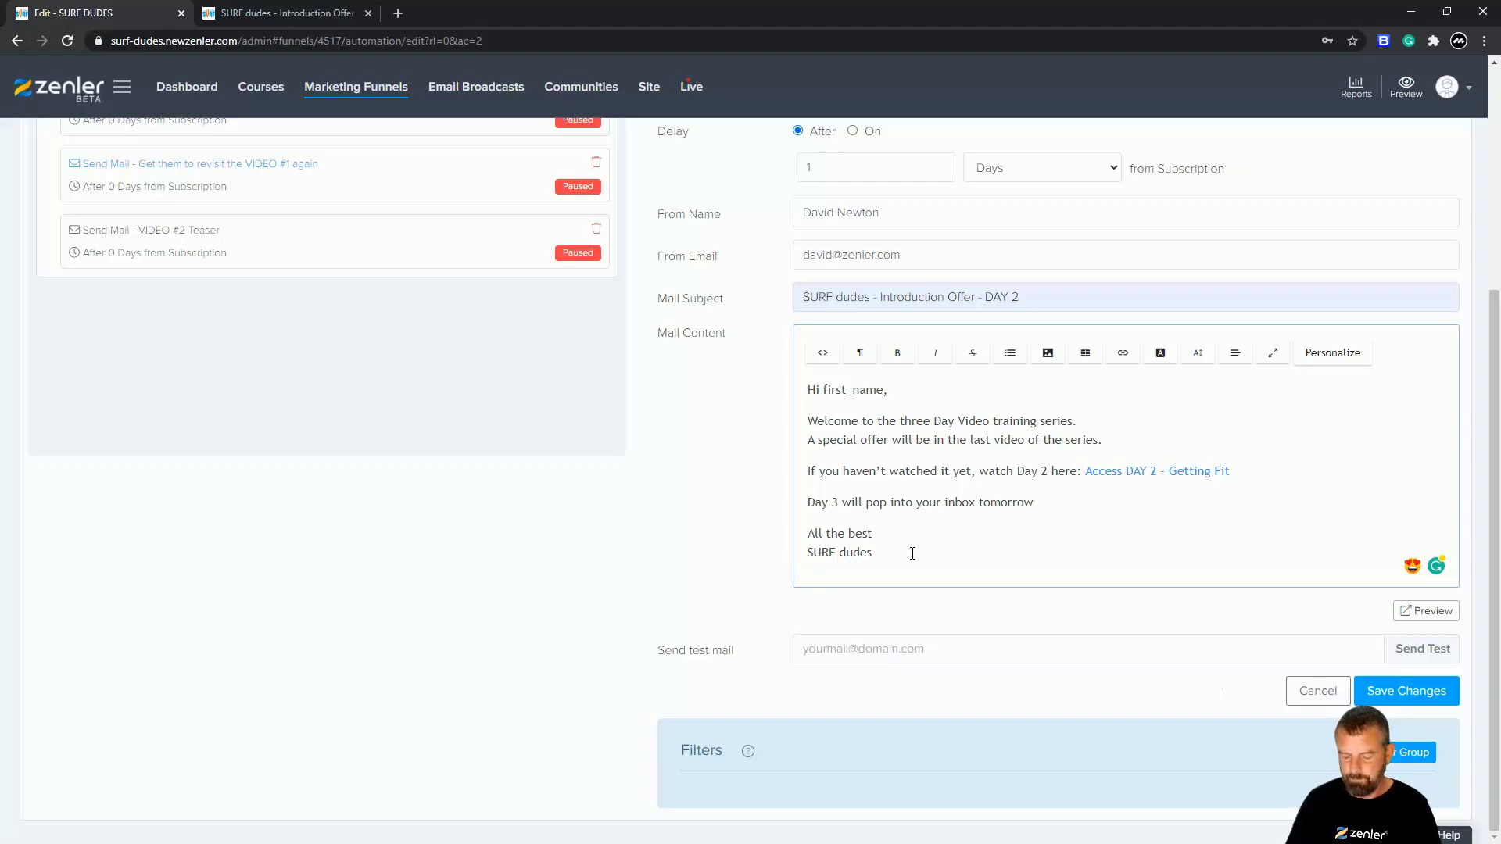
pyautogui.press('Return')
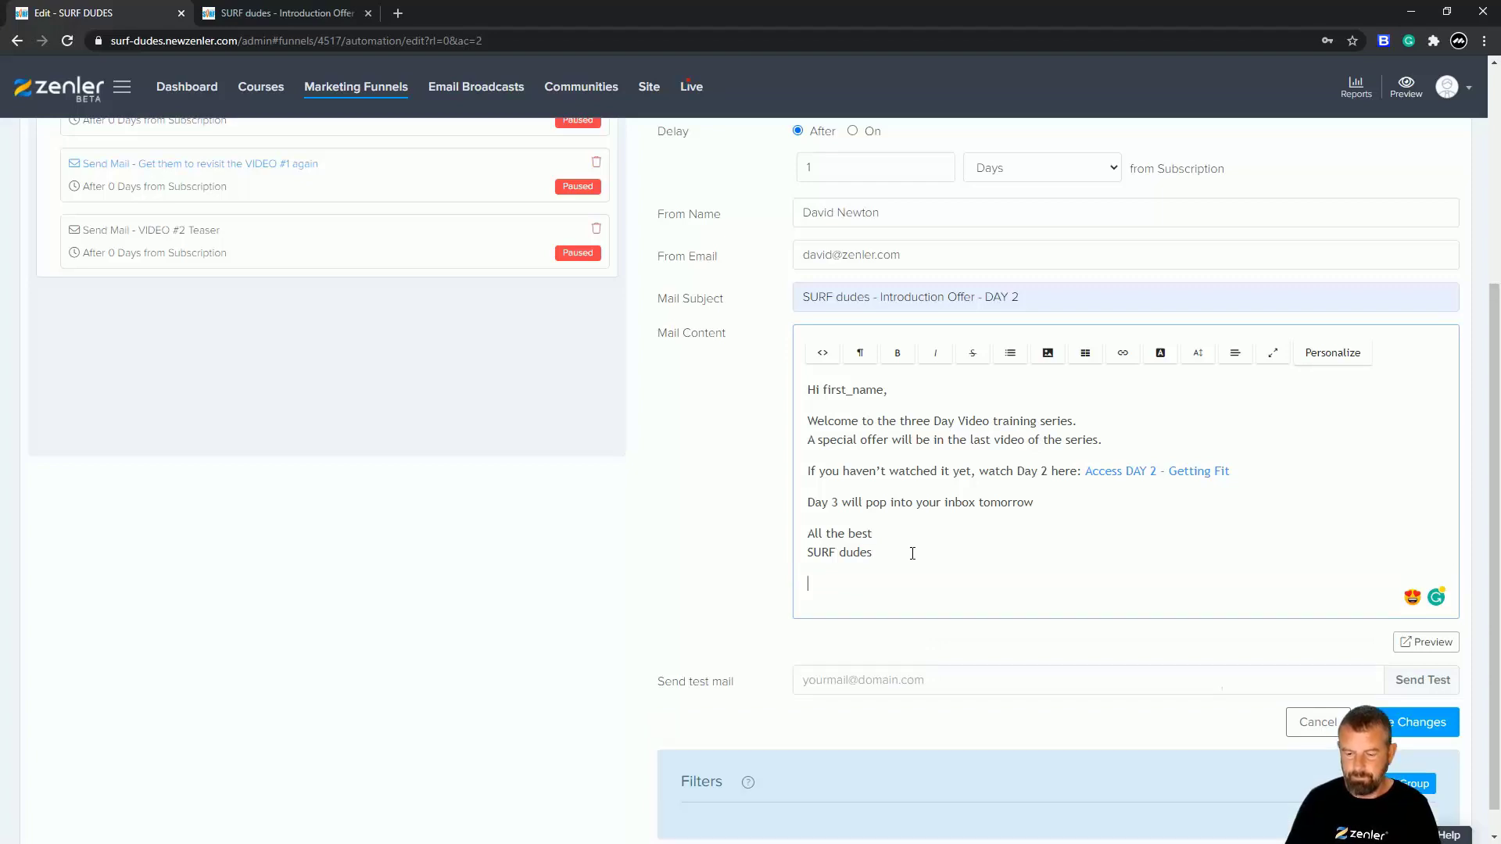
pyautogui.click(1334, 356)
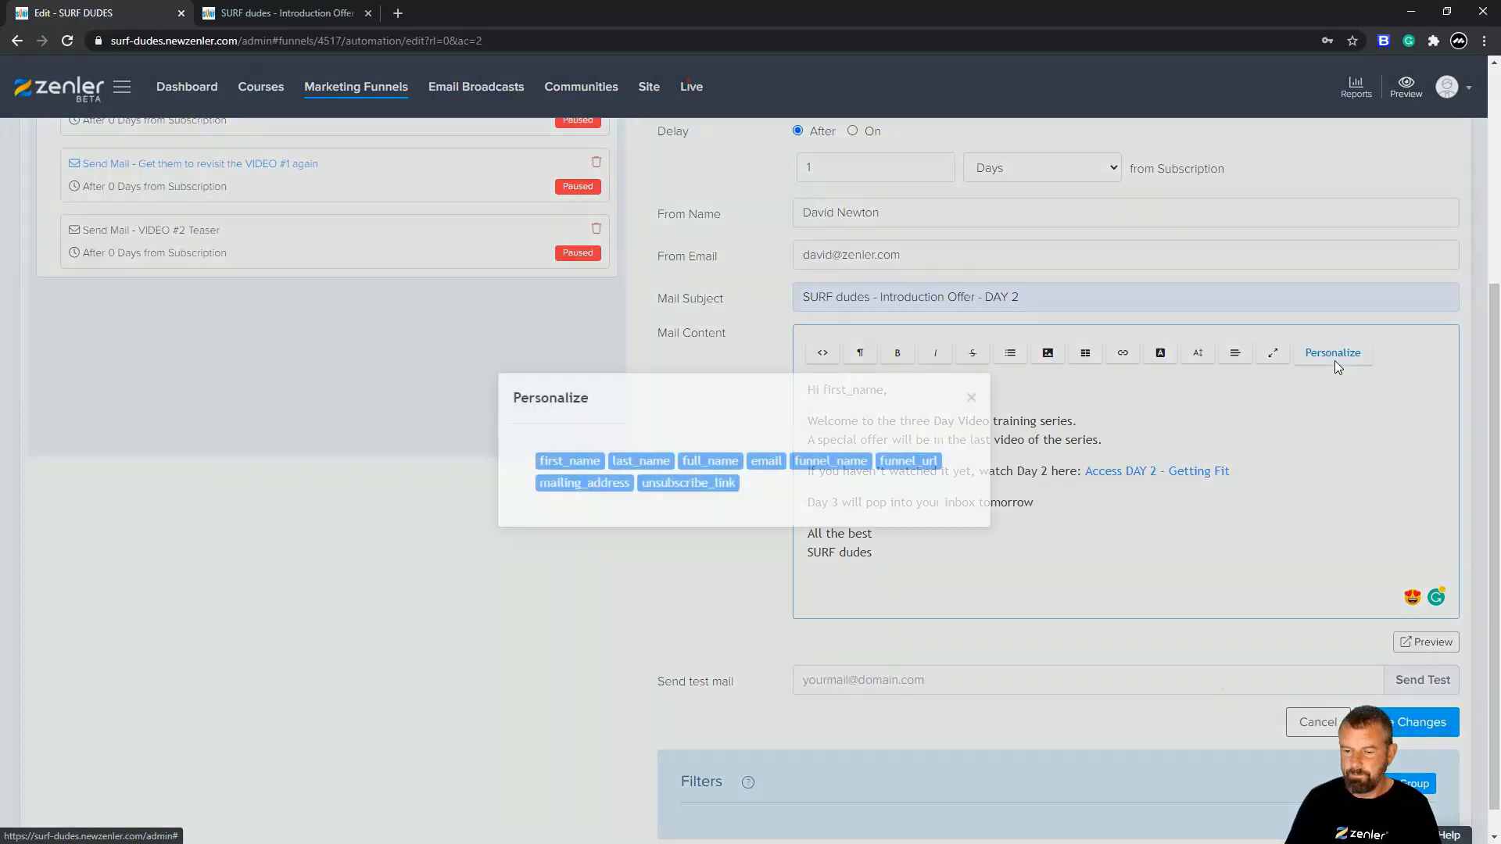
pyautogui.click(714, 482)
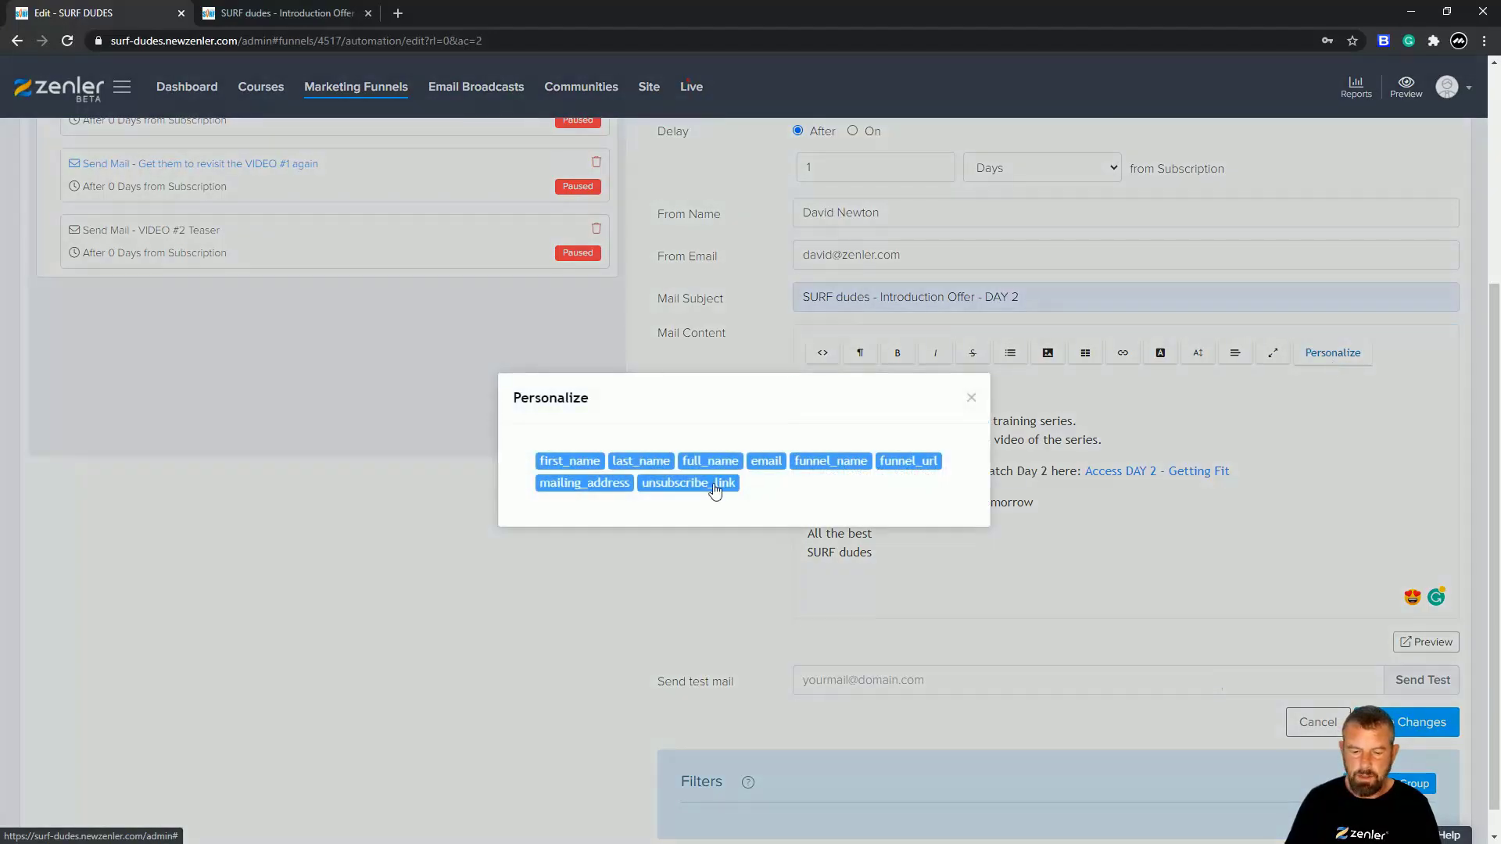
# Save the ACCESS TO DAY 2 action, make it live and apply the changes to existing leads.
pyautogui.click(1382, 723)
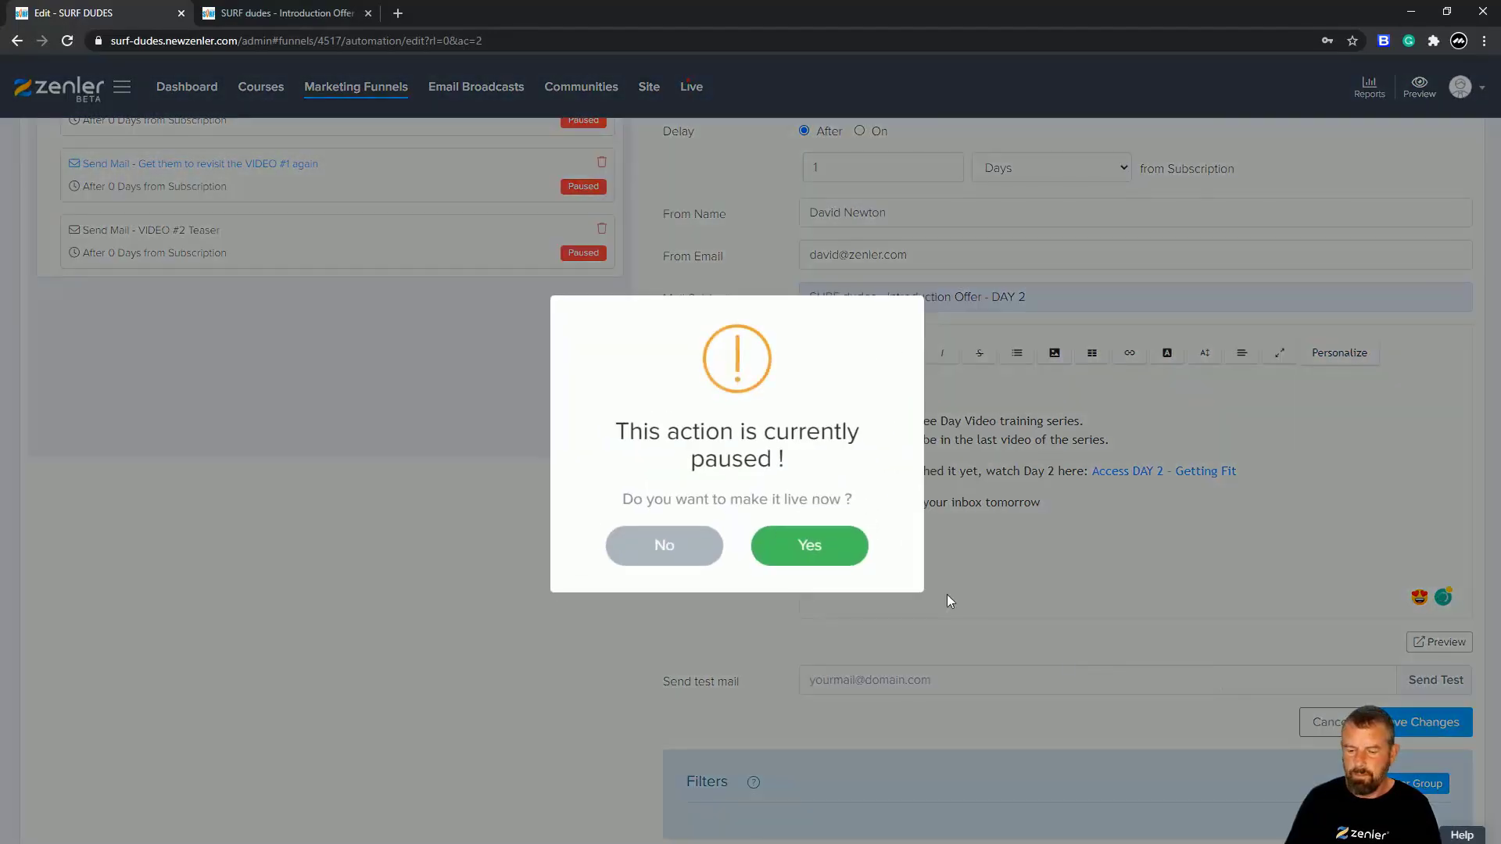
pyautogui.click(804, 551)
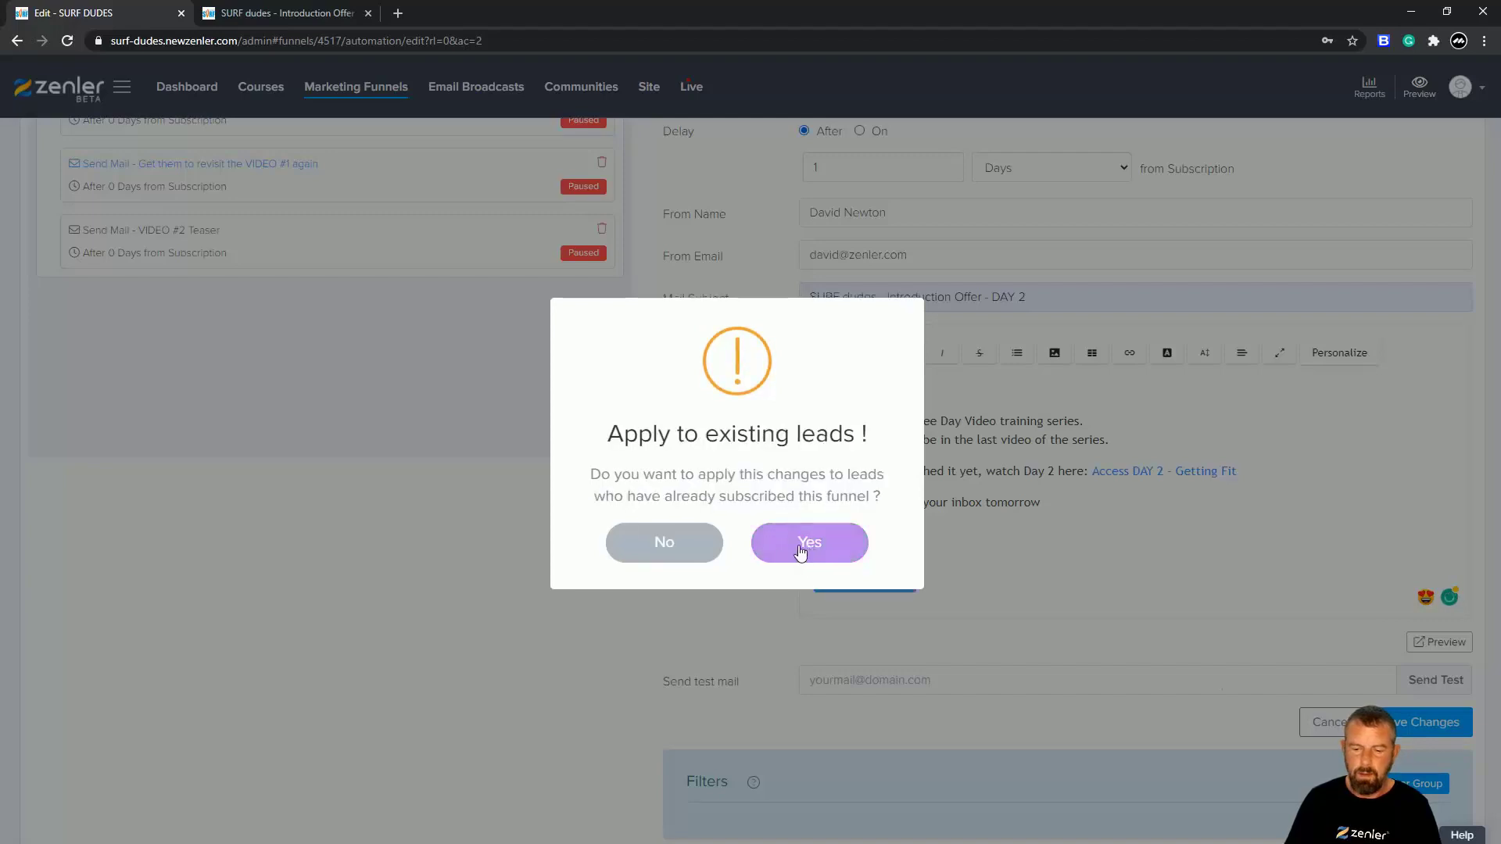
pyautogui.click(806, 549)
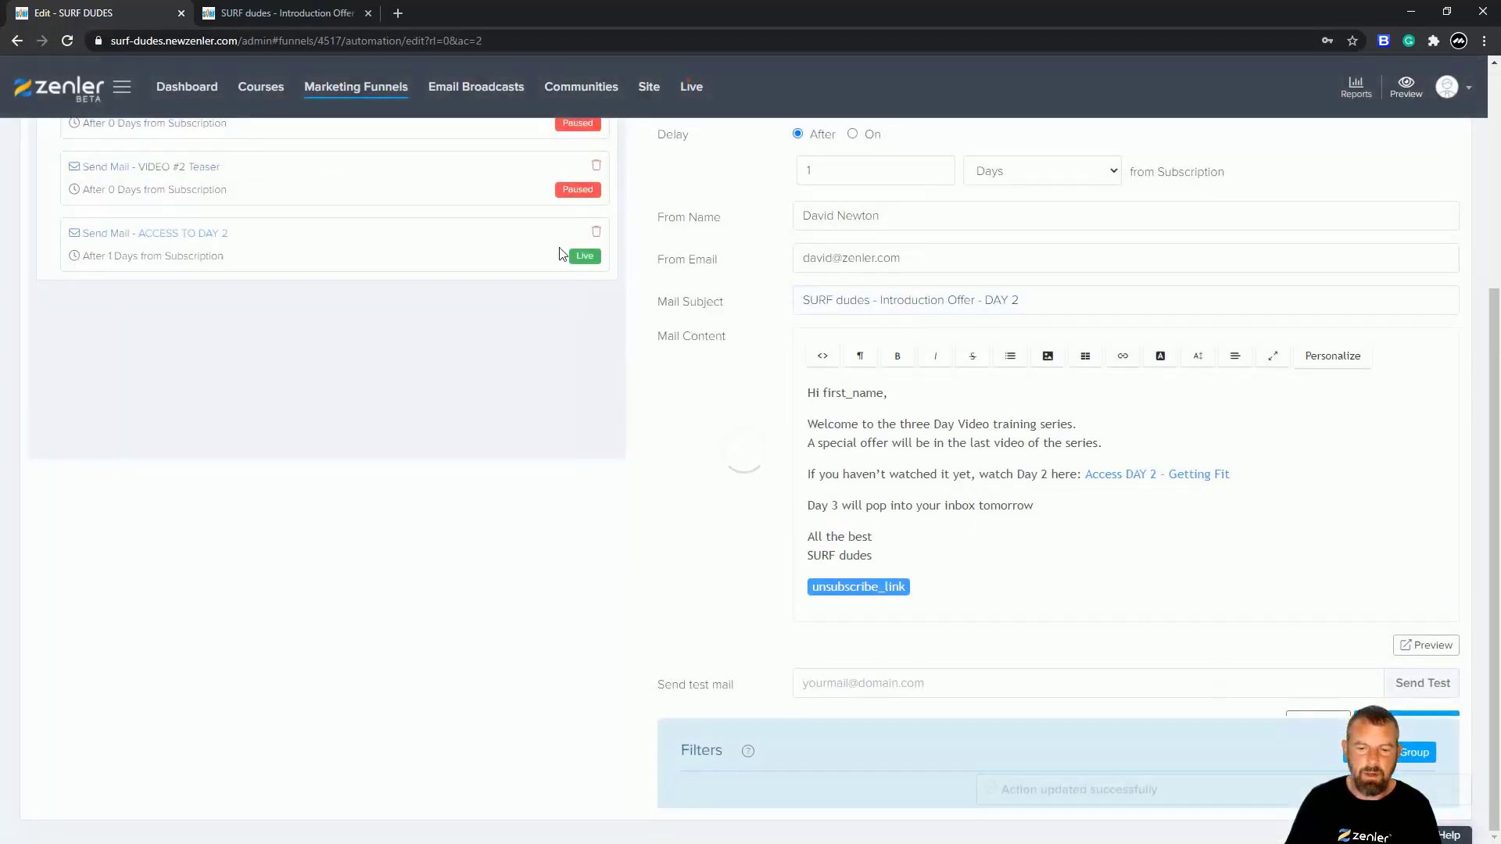
pyautogui.scroll(2, 530, 409)
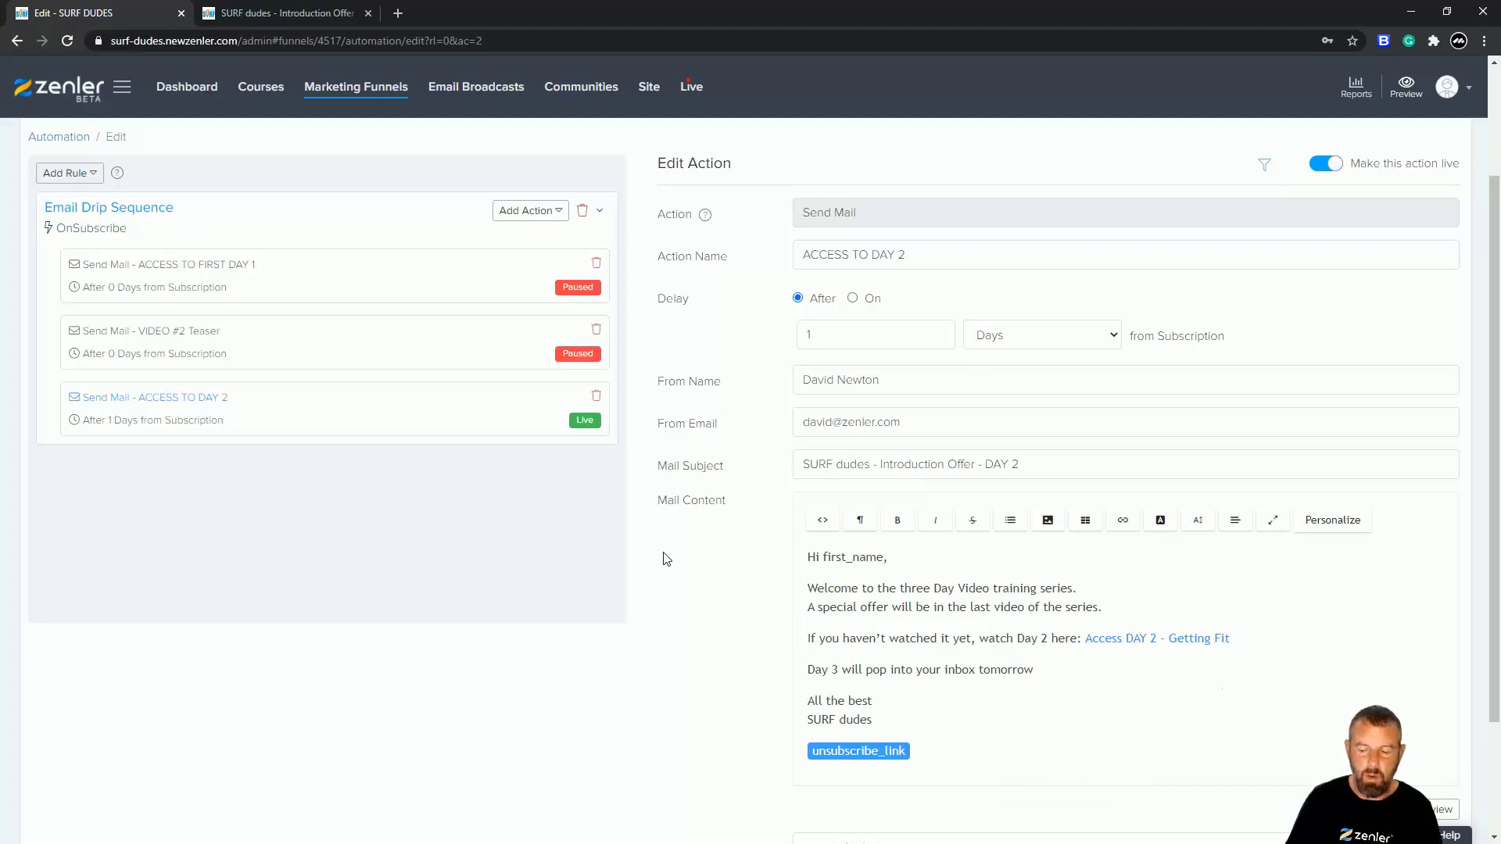
# Open the ACCESS TO FIRST DAY 1 email, delete the stray ">" above its footer and copy the footer block.
pyautogui.click(351, 272)
pyautogui.scroll(-2, 1134, 445)
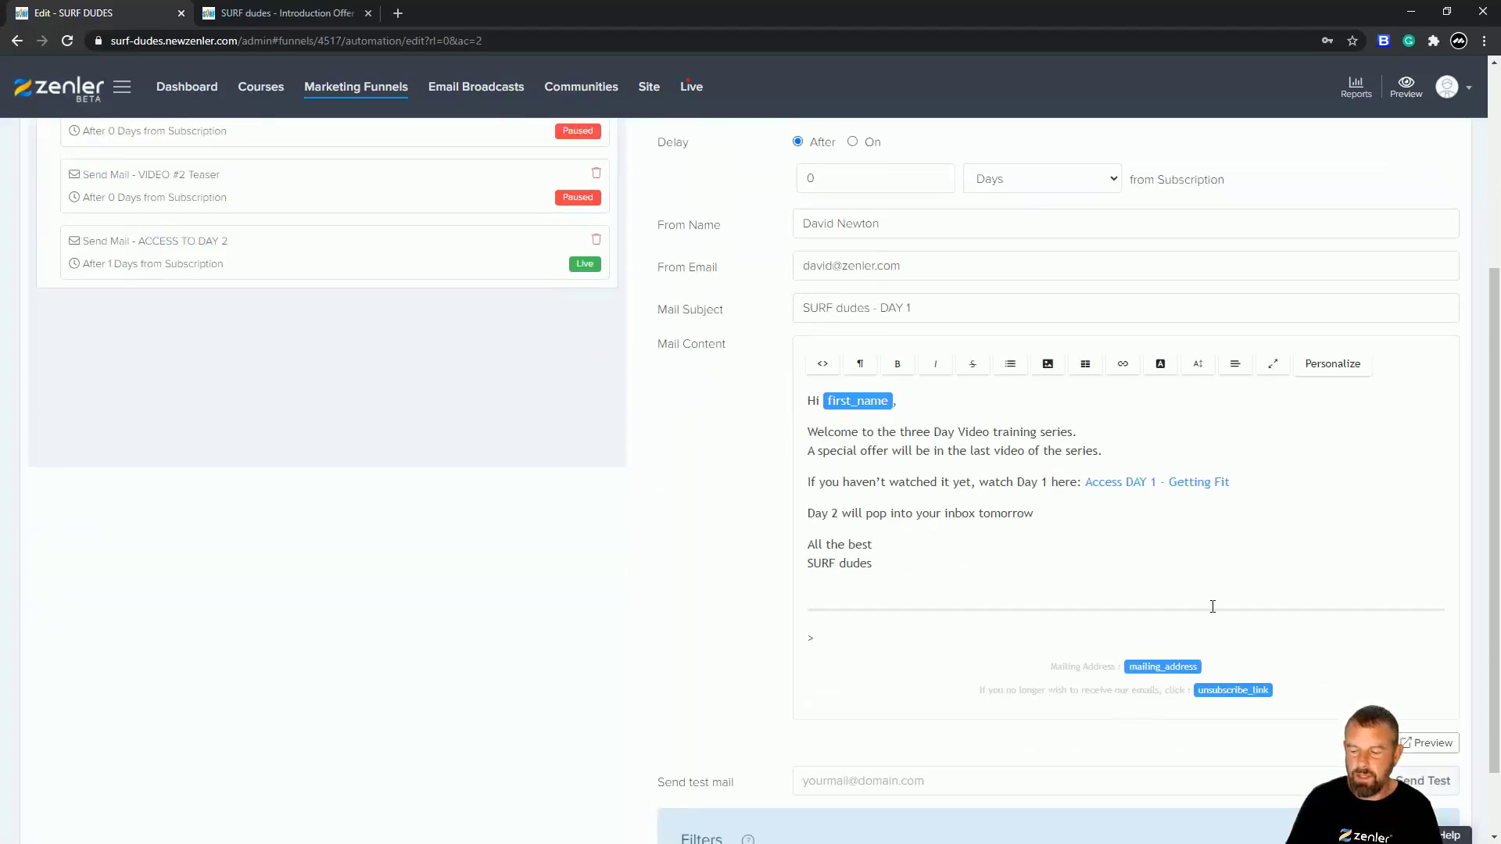
pyautogui.moveTo(1359, 707); pyautogui.dragTo(807, 638)
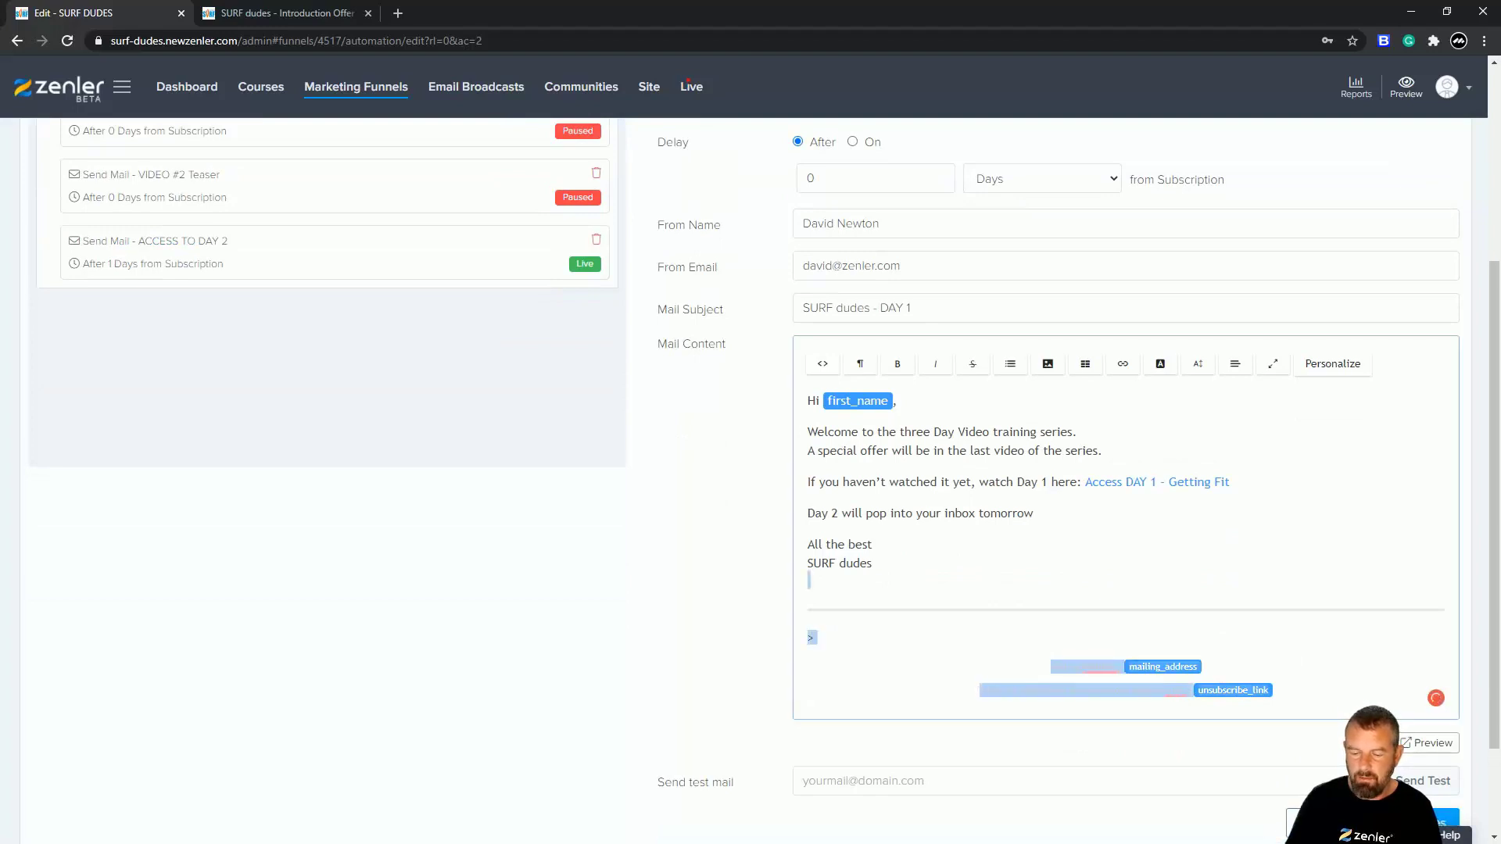
pyautogui.click(823, 638)
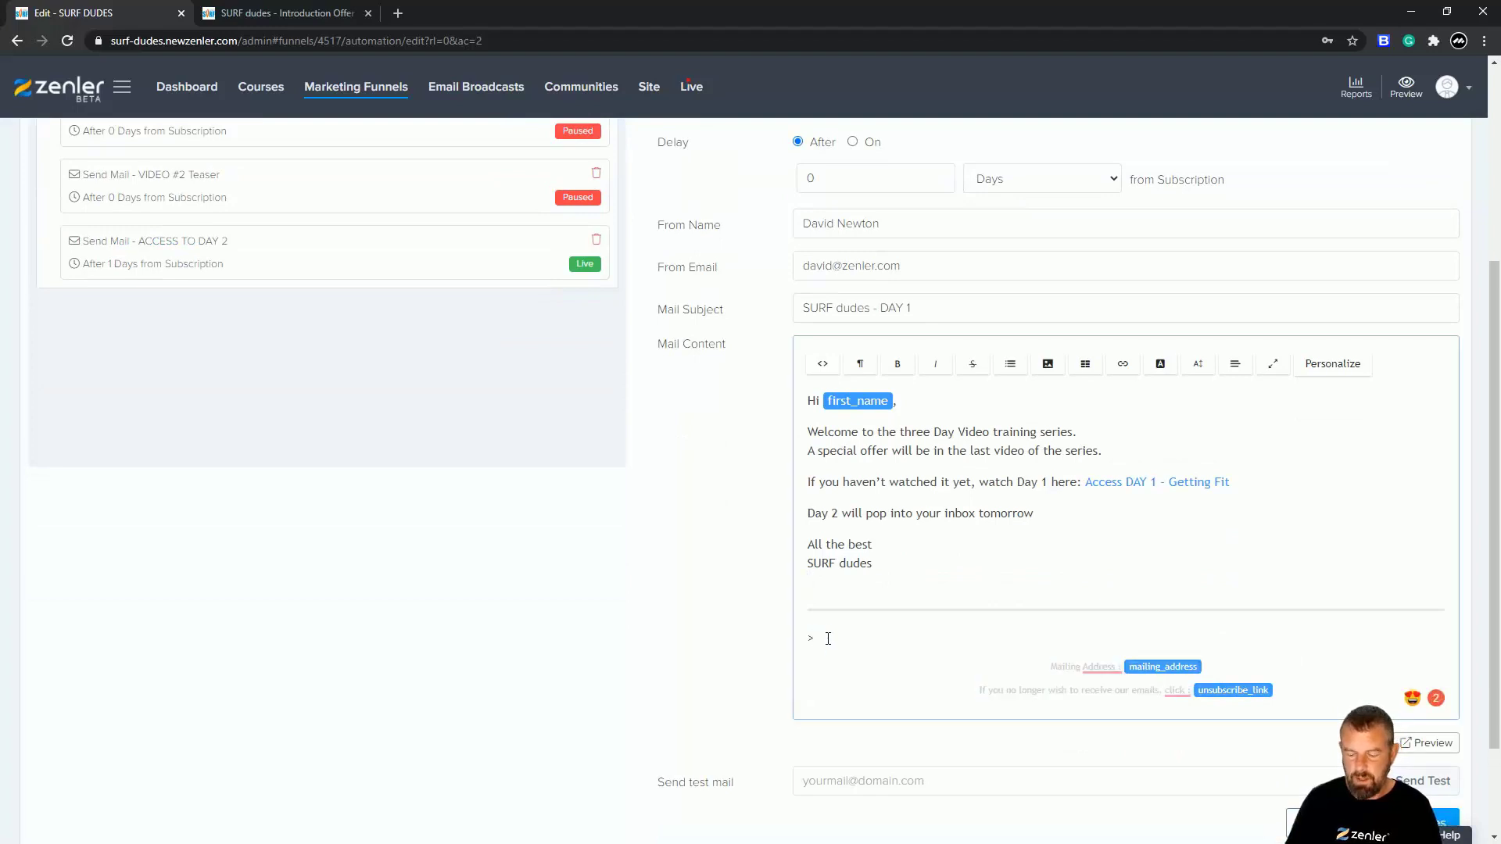
pyautogui.press('BackSpace')
pyautogui.moveTo(1294, 660); pyautogui.dragTo(813, 610)
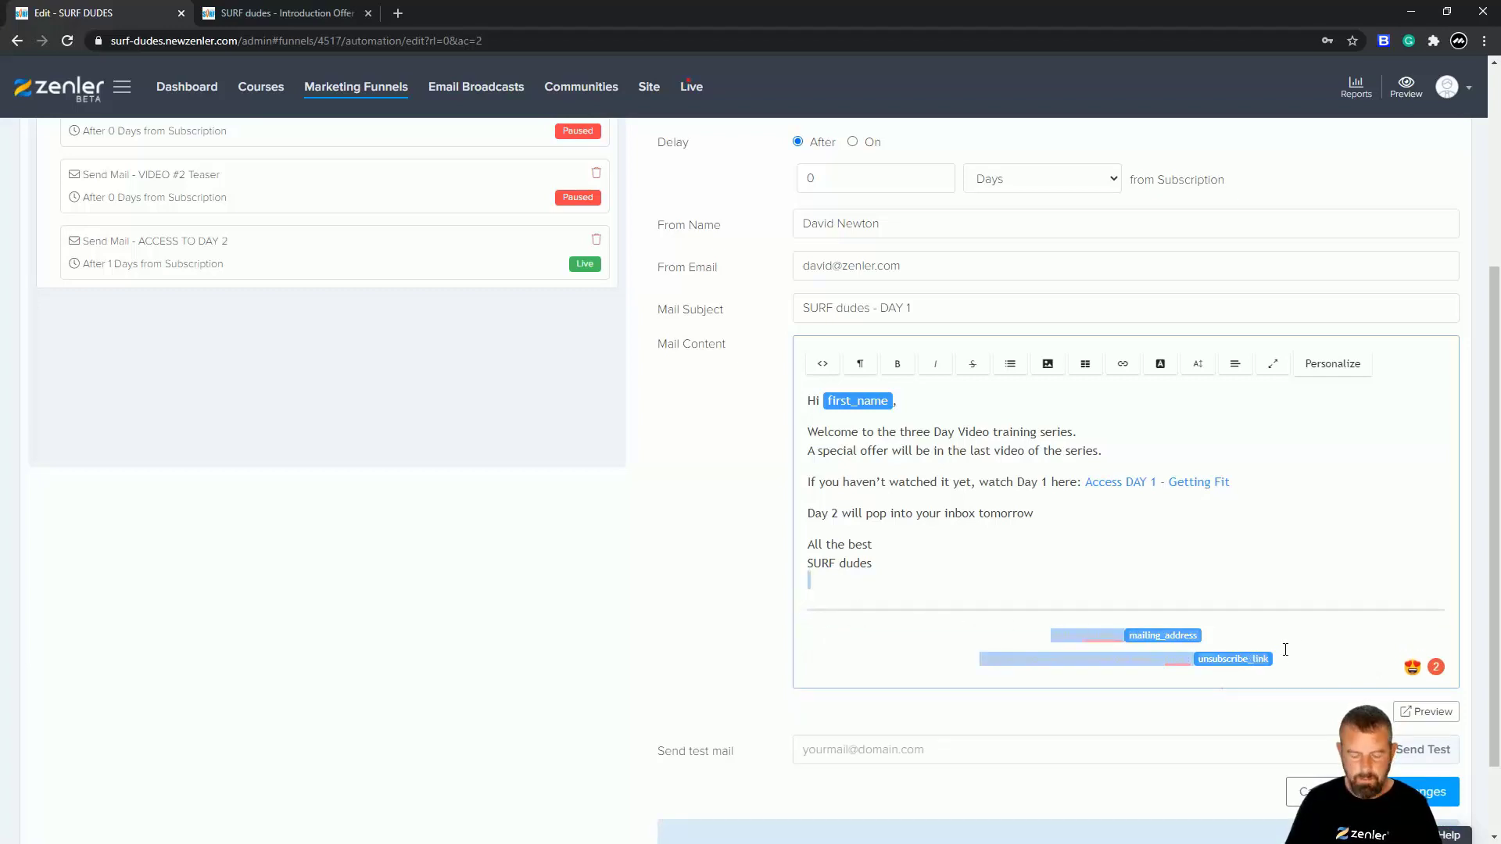
# Save the ACCESS TO FIRST DAY 1 action, make it live and apply the changes to existing leads.
pyautogui.click(1422, 792)
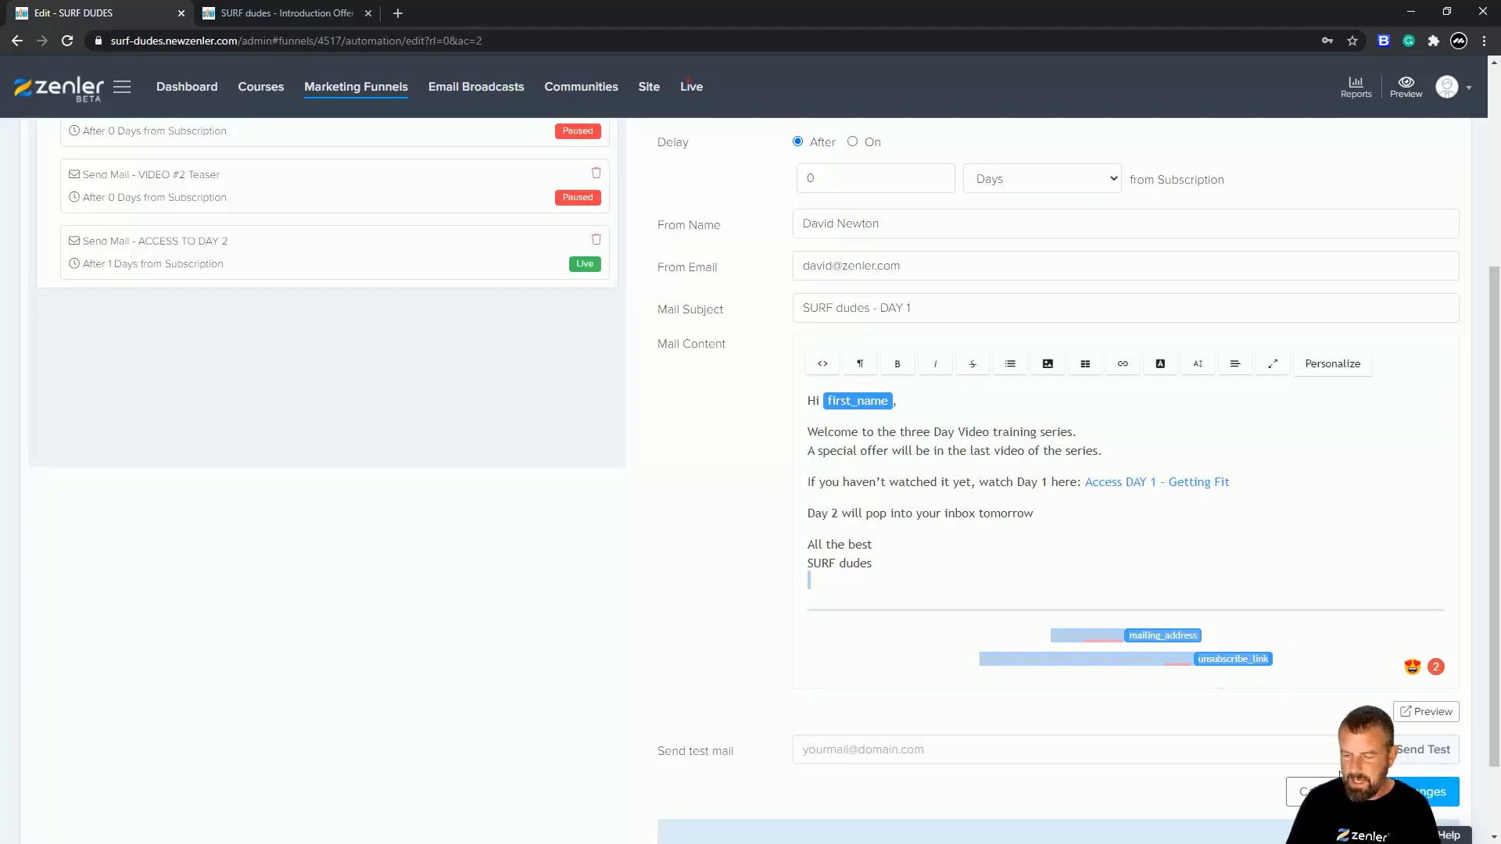
pyautogui.click(791, 553)
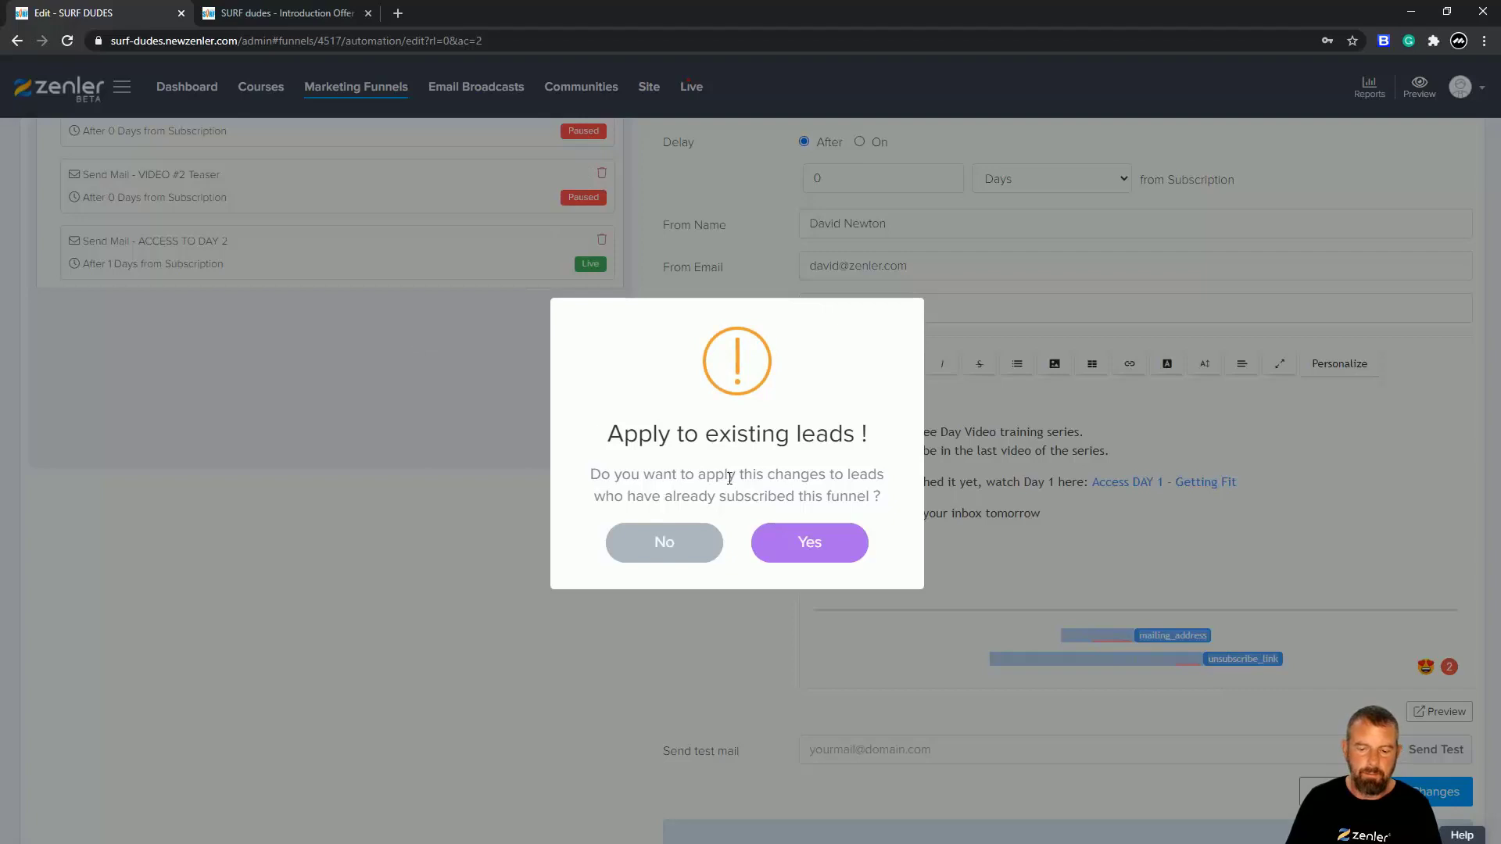
pyautogui.click(794, 547)
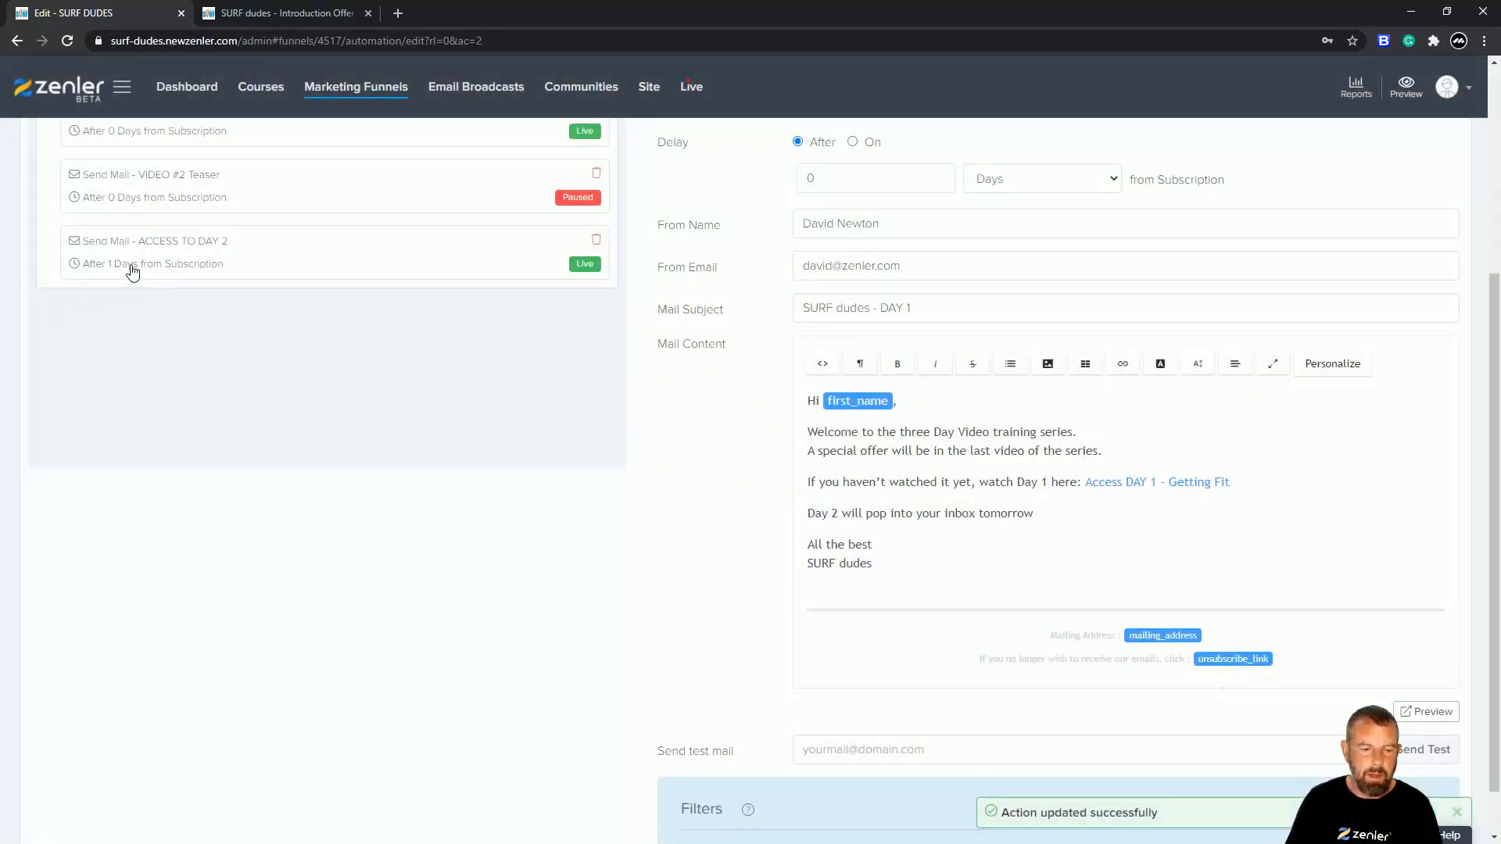
# Open the ACCESS TO DAY 2 email and replace its unsubscribe_link tag with the copied footer.
pyautogui.click(131, 267)
pyautogui.click(931, 606)
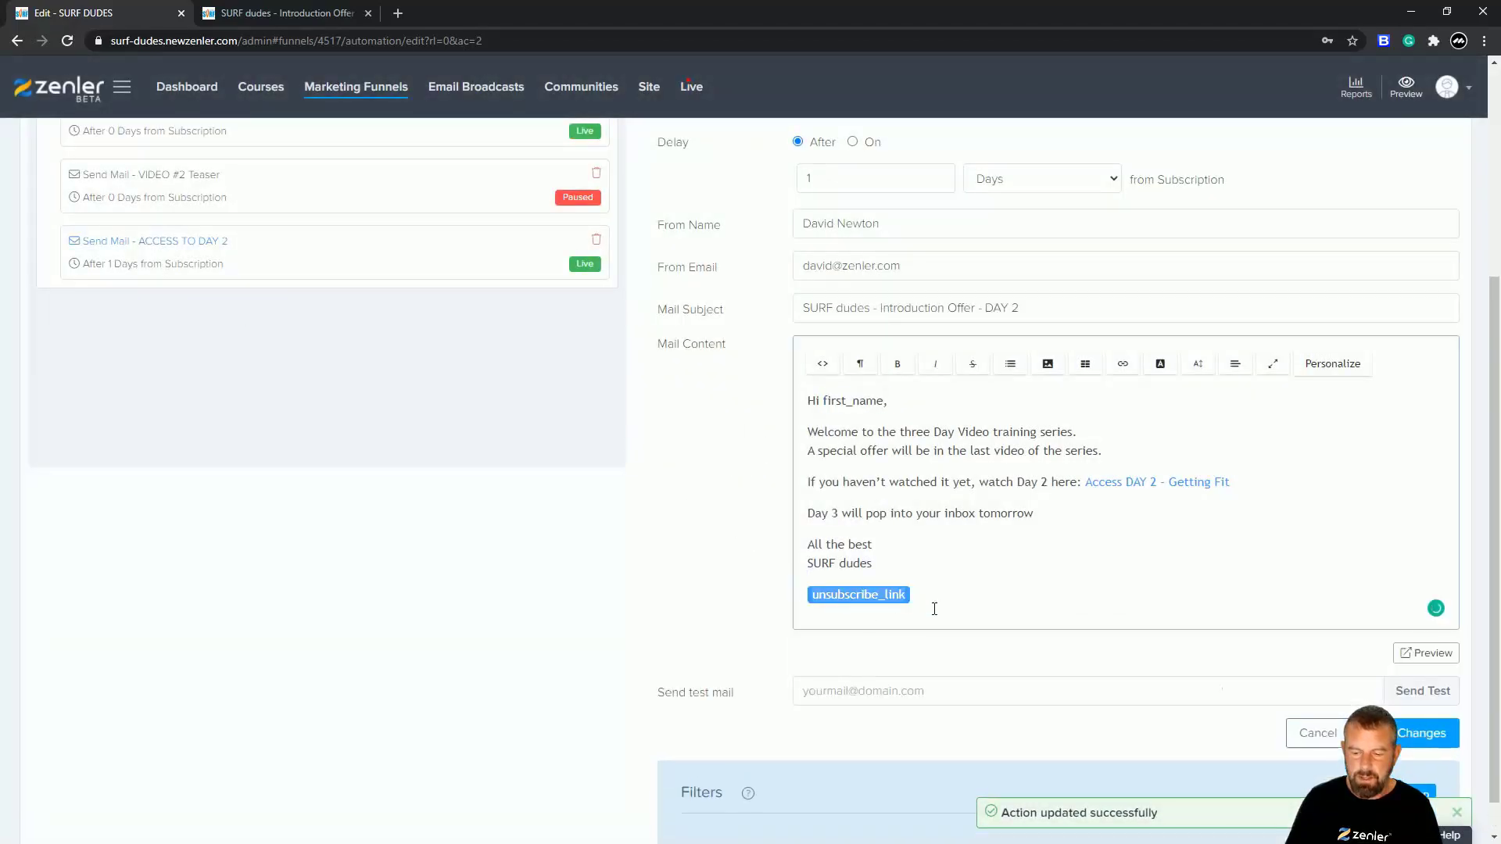
pyautogui.press('BackSpace')
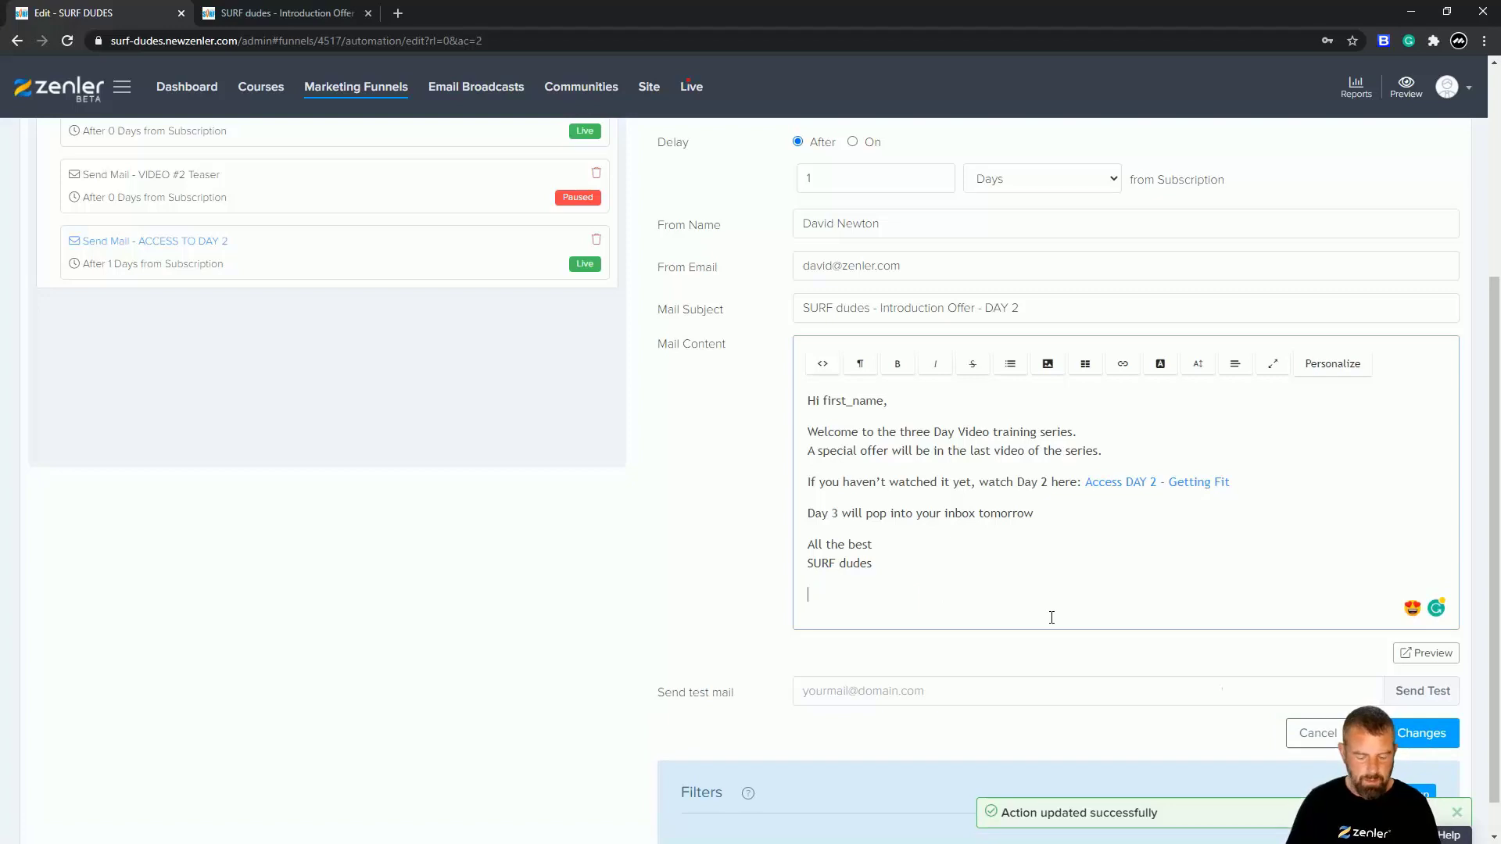
pyautogui.hotkey('ctrl', 'z')
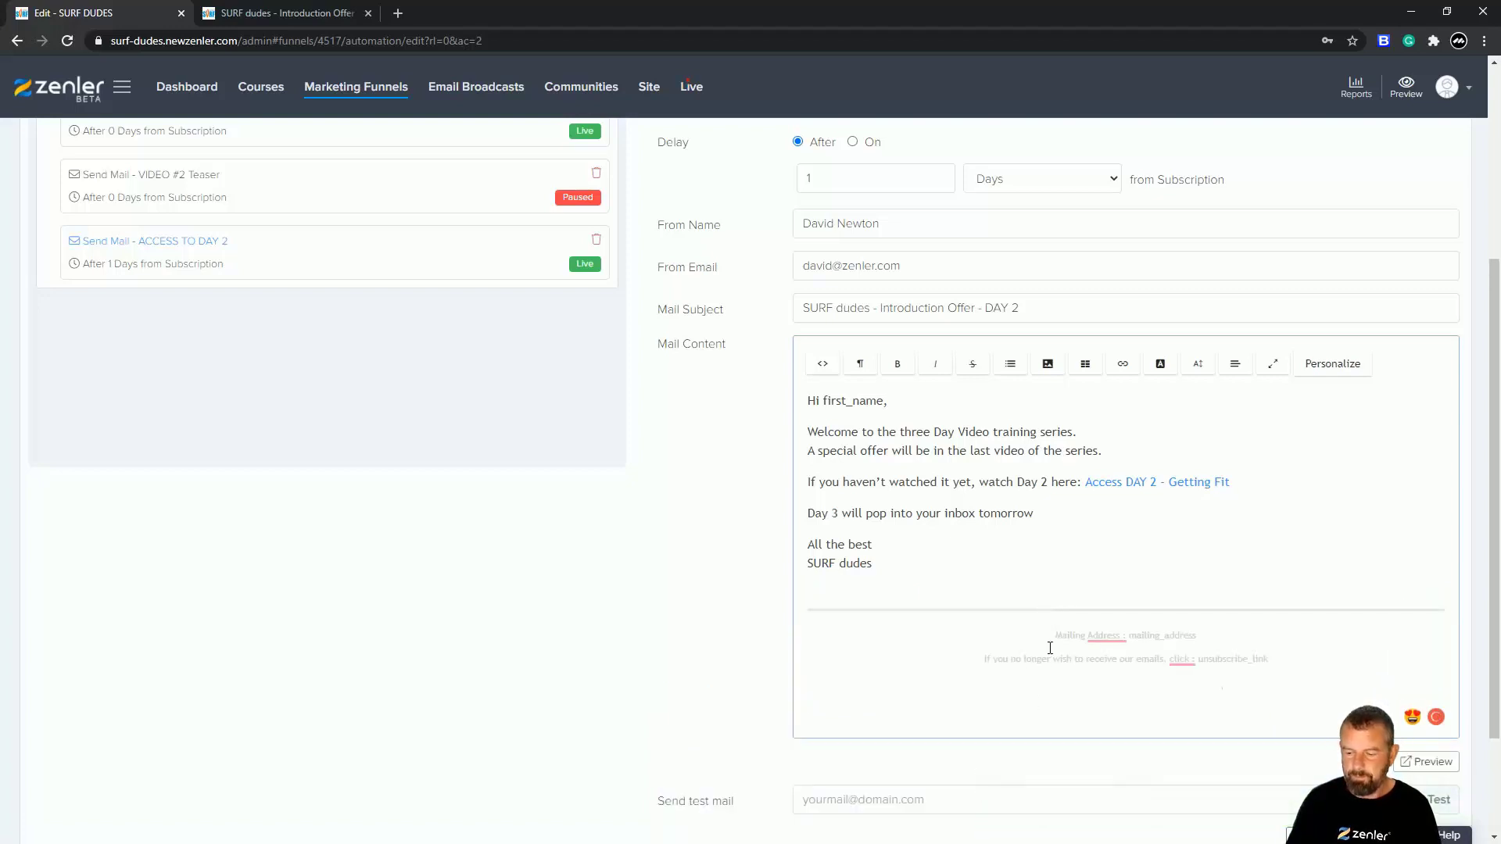
# Try inserting the unsubscribe_link personalisation tag into the pasted footer, and remove it from before the mailing address.
pyautogui.click(1330, 364)
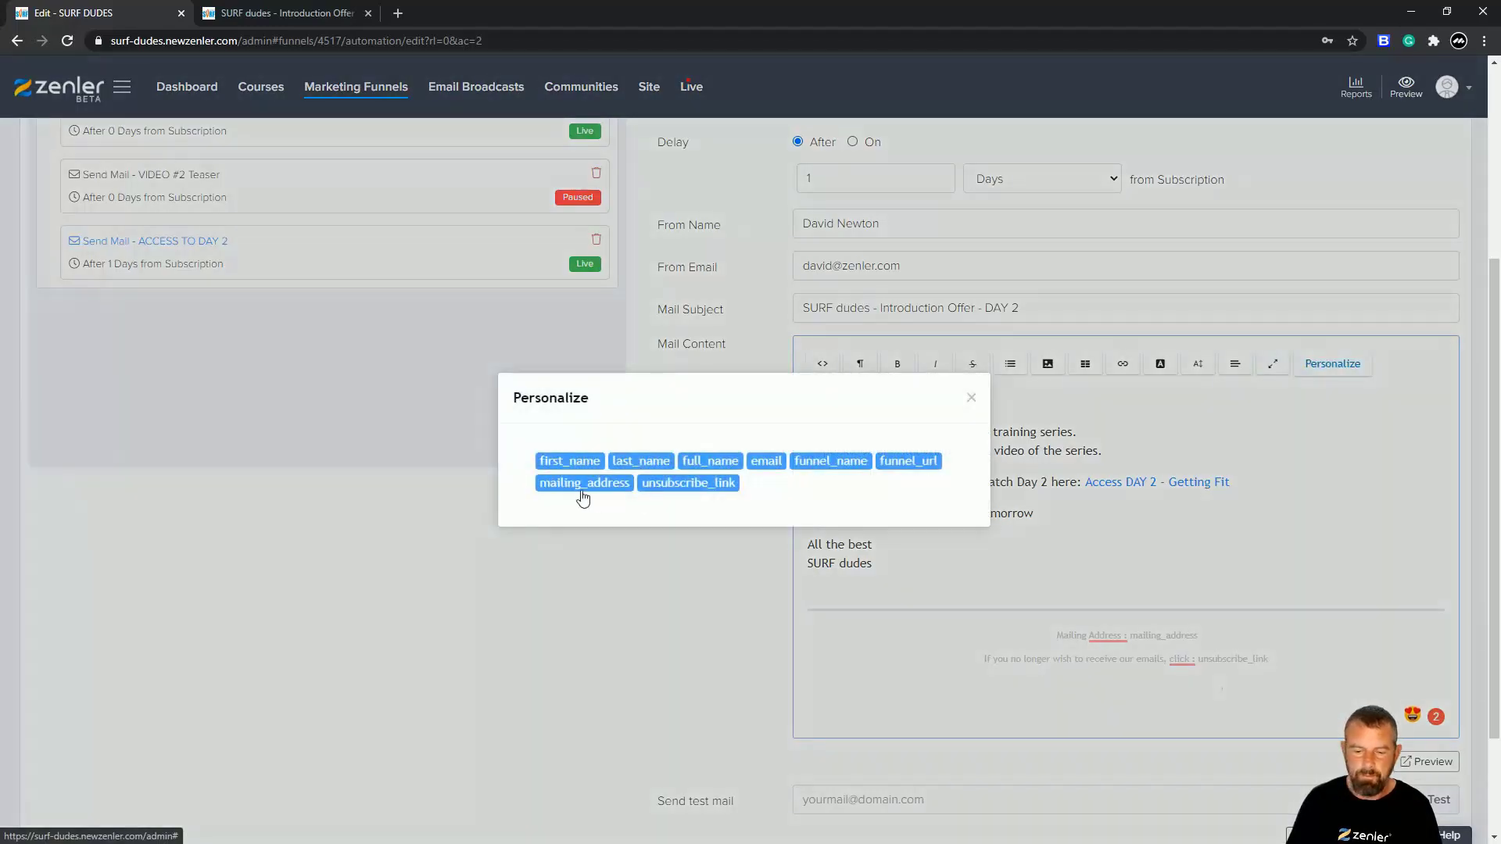
pyautogui.click(664, 484)
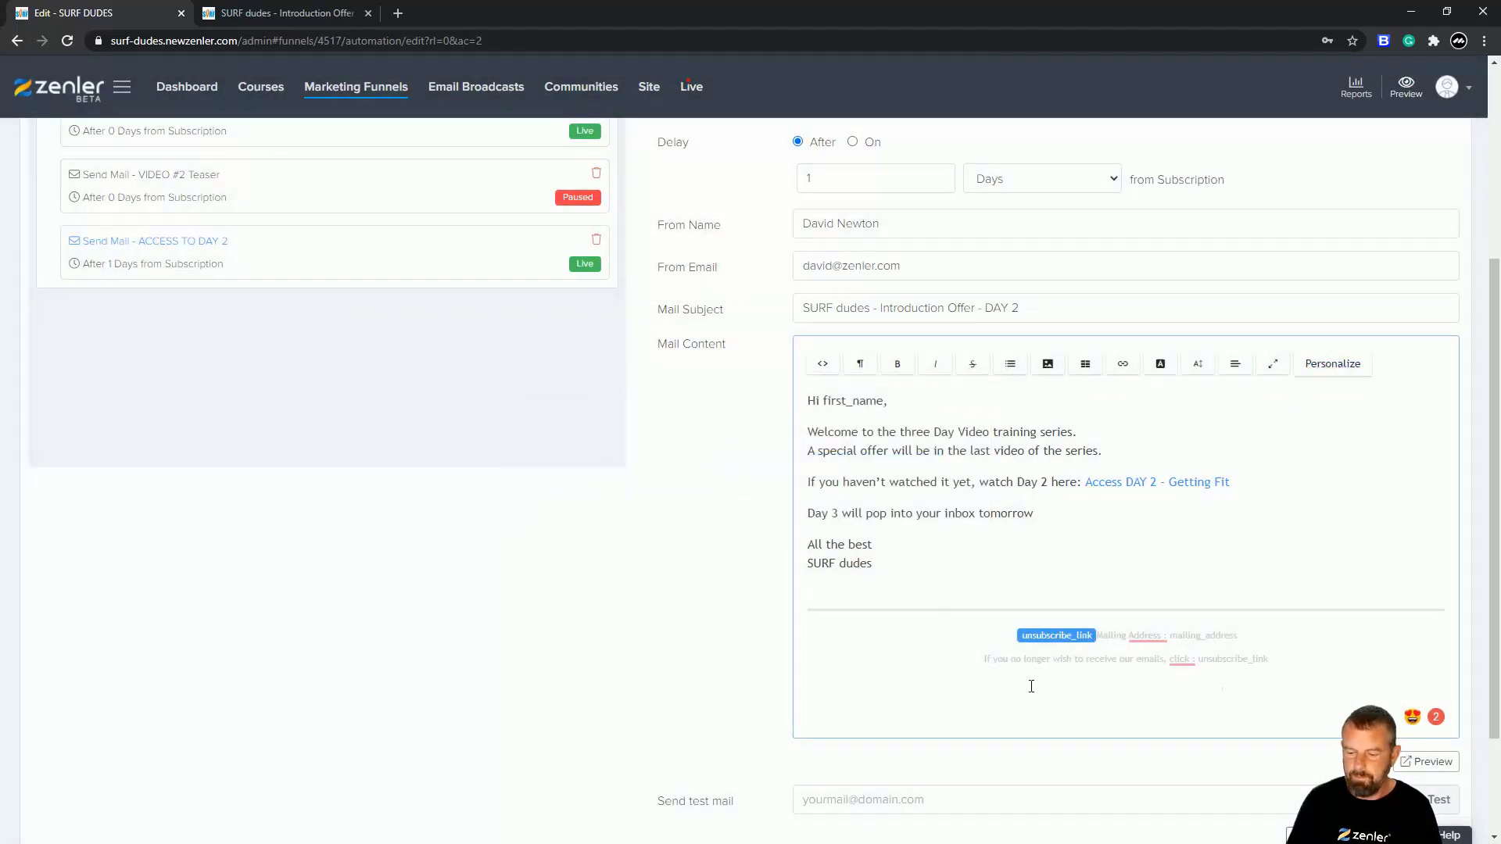
pyautogui.click(1069, 637)
pyautogui.click(1077, 659)
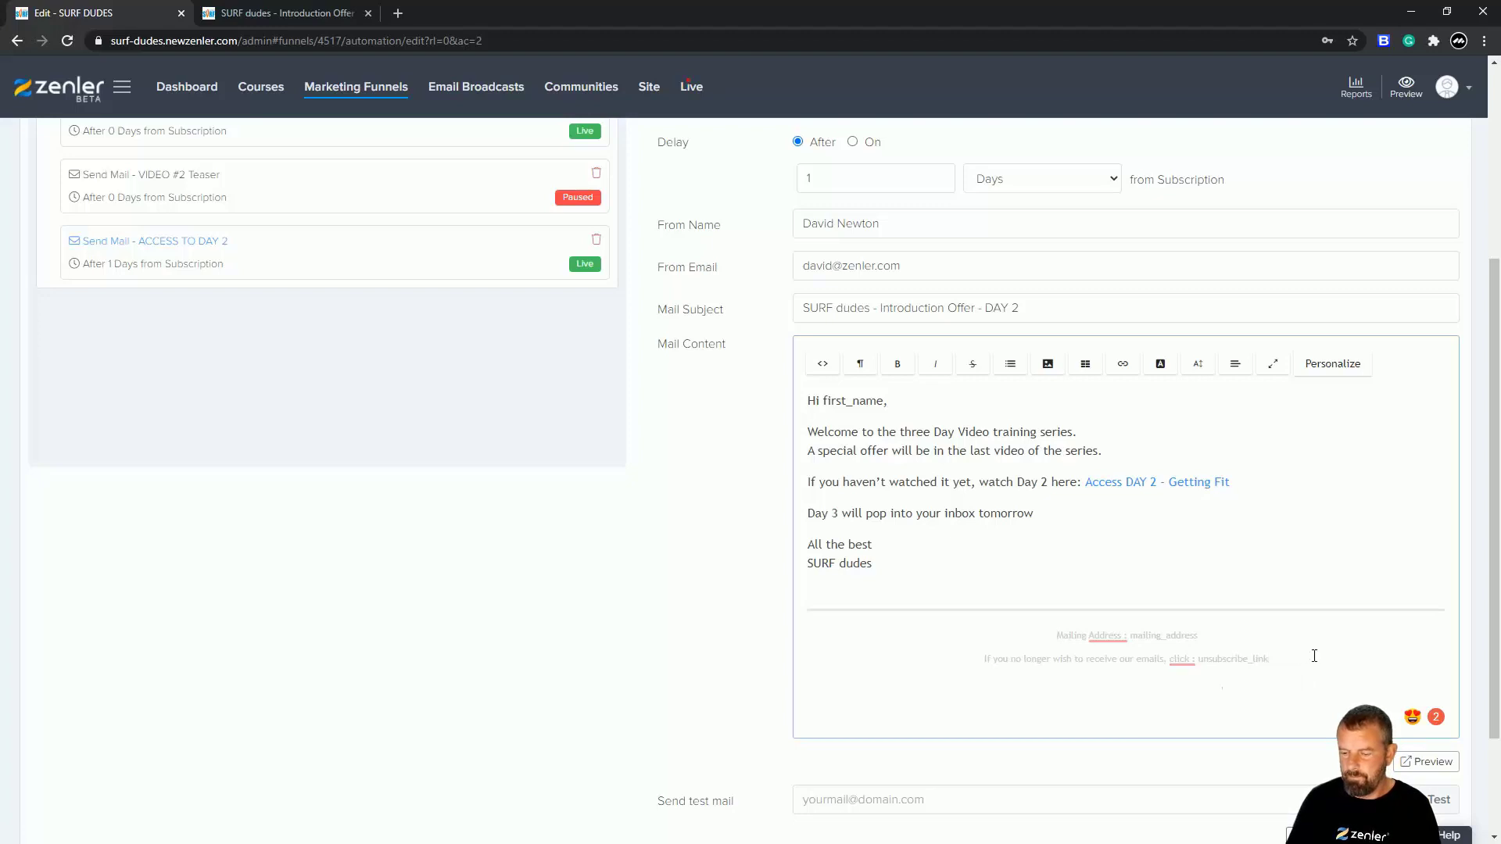
pyautogui.moveTo(1120, 635)
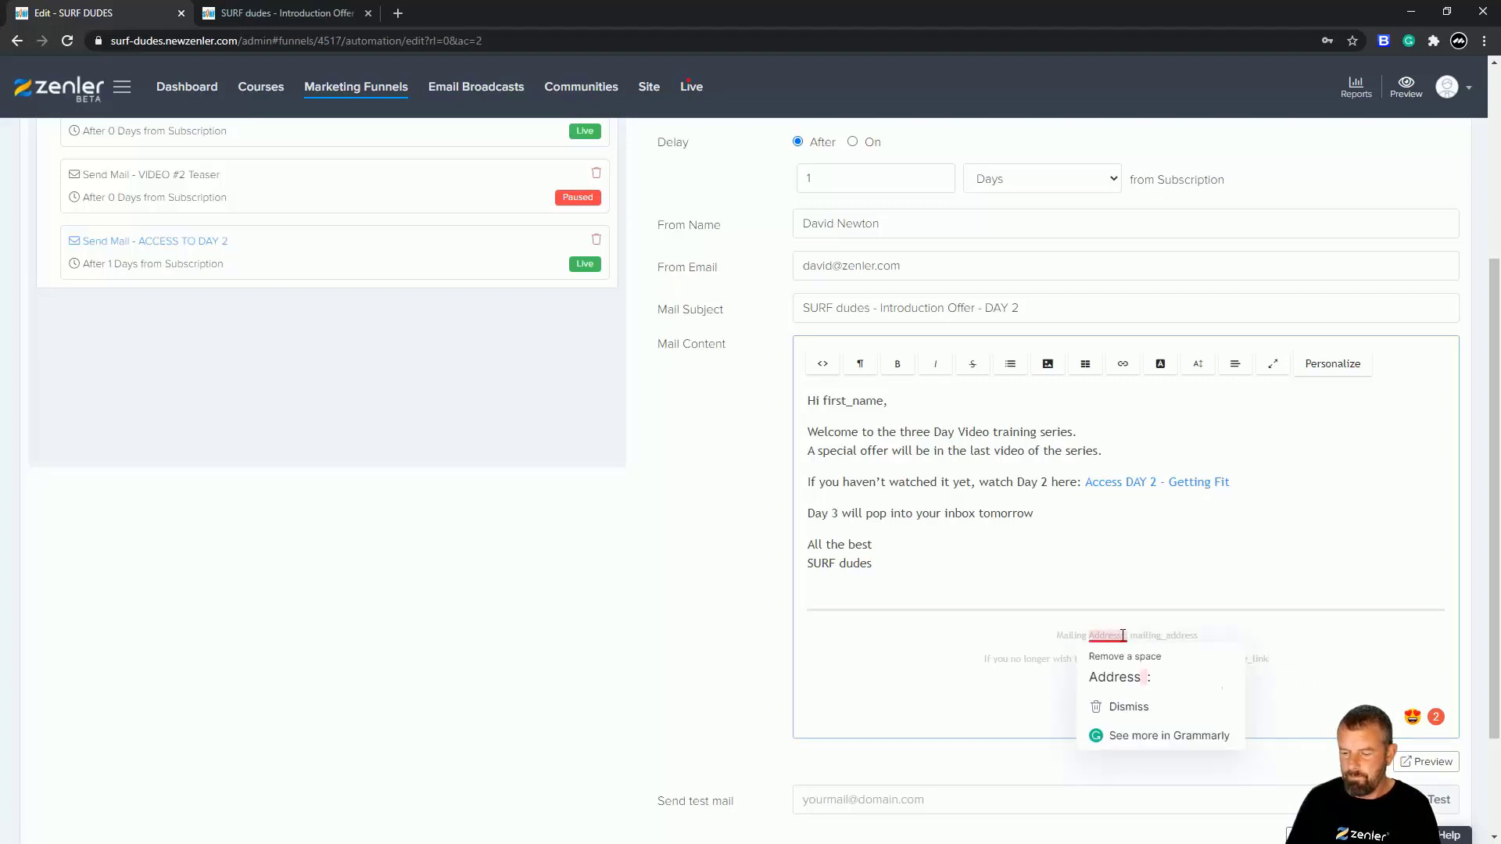
# Discard the unsaved Day 2 edits, check the footer of the ACCESS TO FIRST DAY 1 email and reopen ACCESS TO DAY 2.
pyautogui.scroll(2, 438, 318)
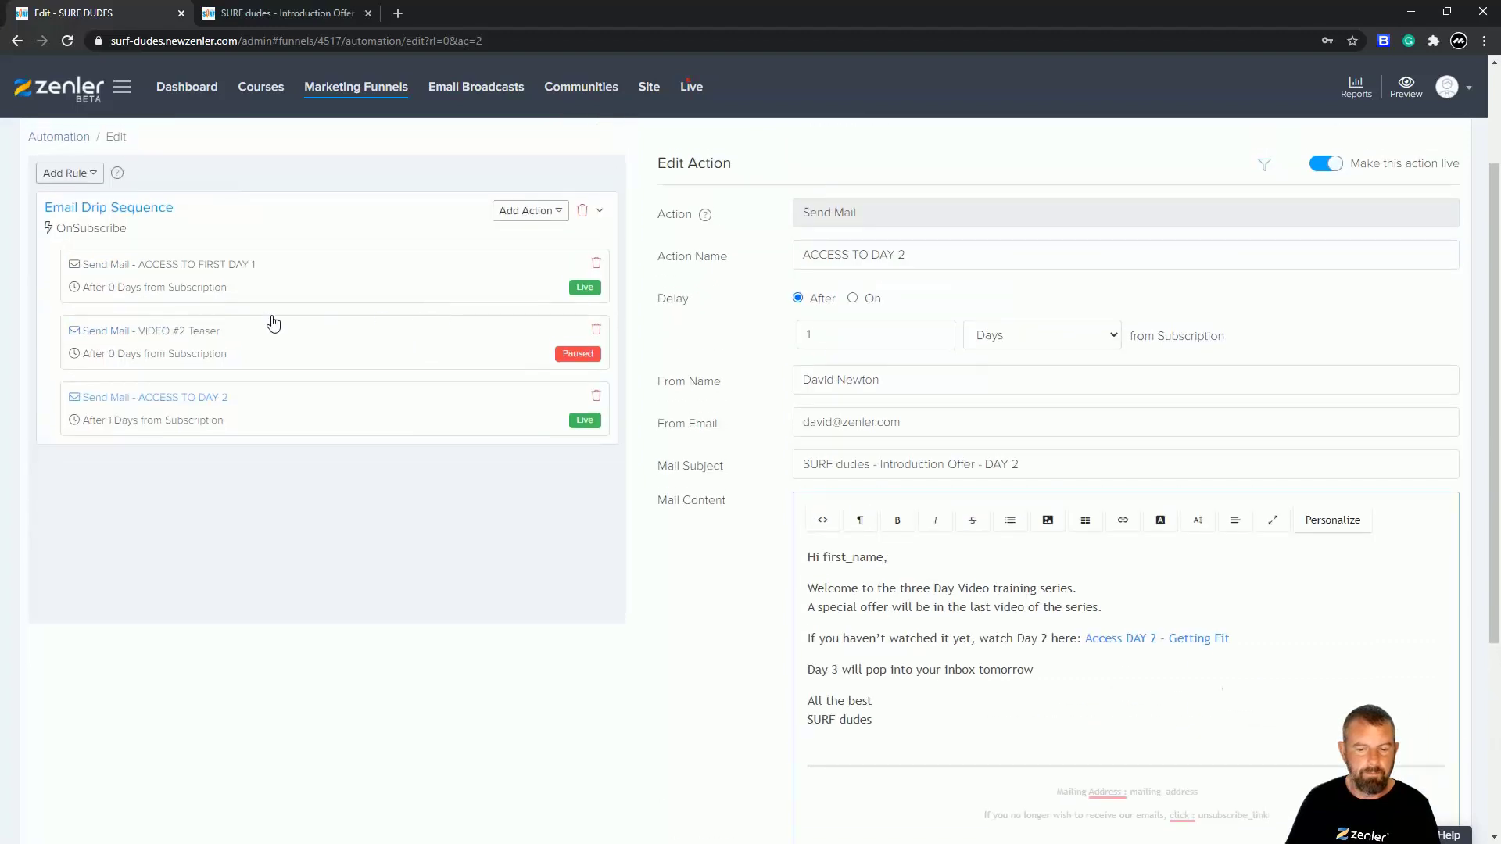
pyautogui.click(205, 283)
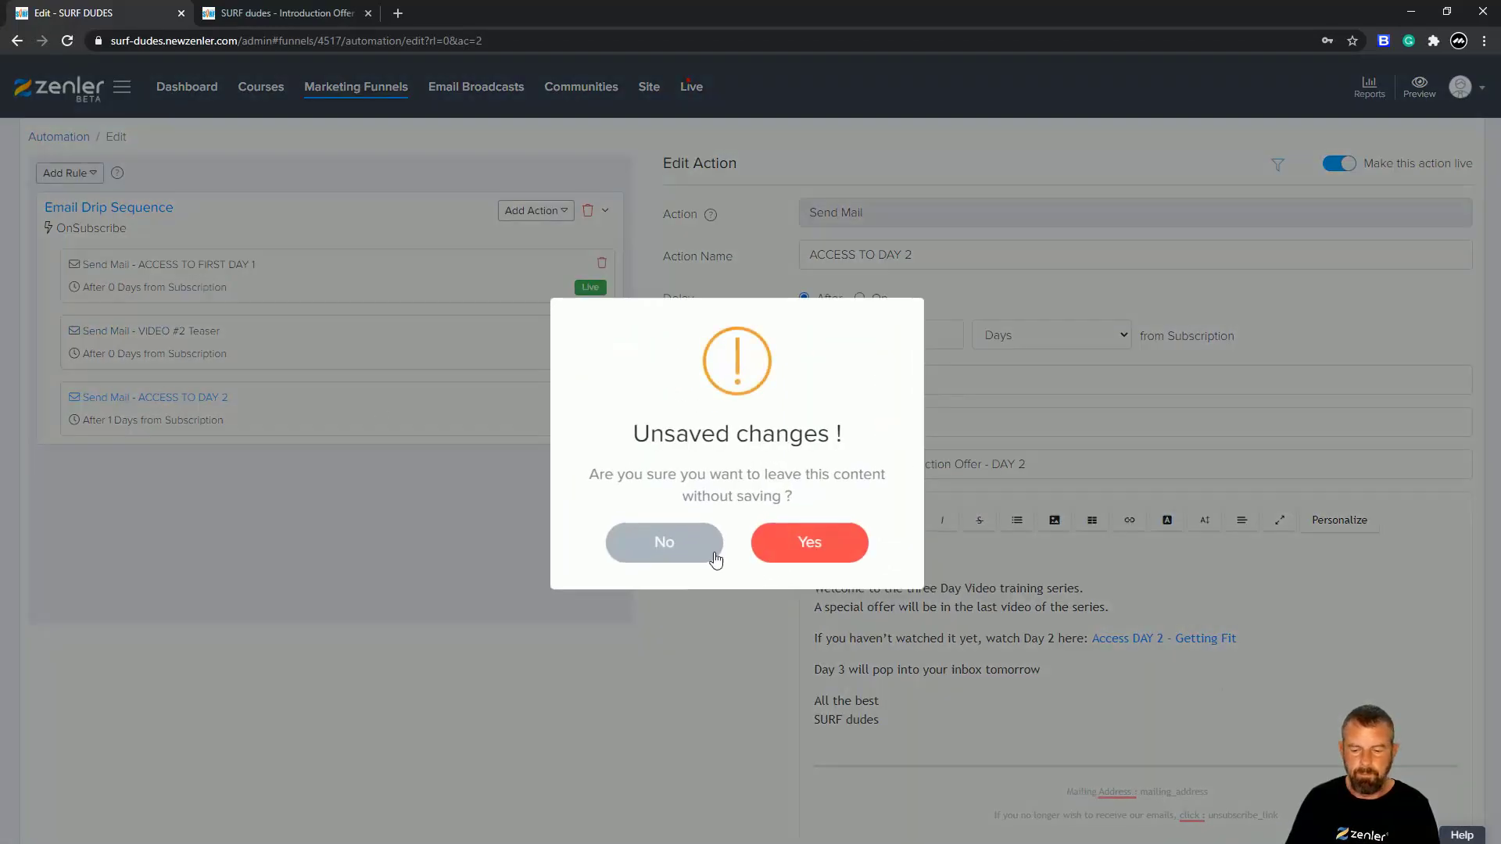
pyautogui.click(807, 554)
pyautogui.scroll(-2, 1215, 662)
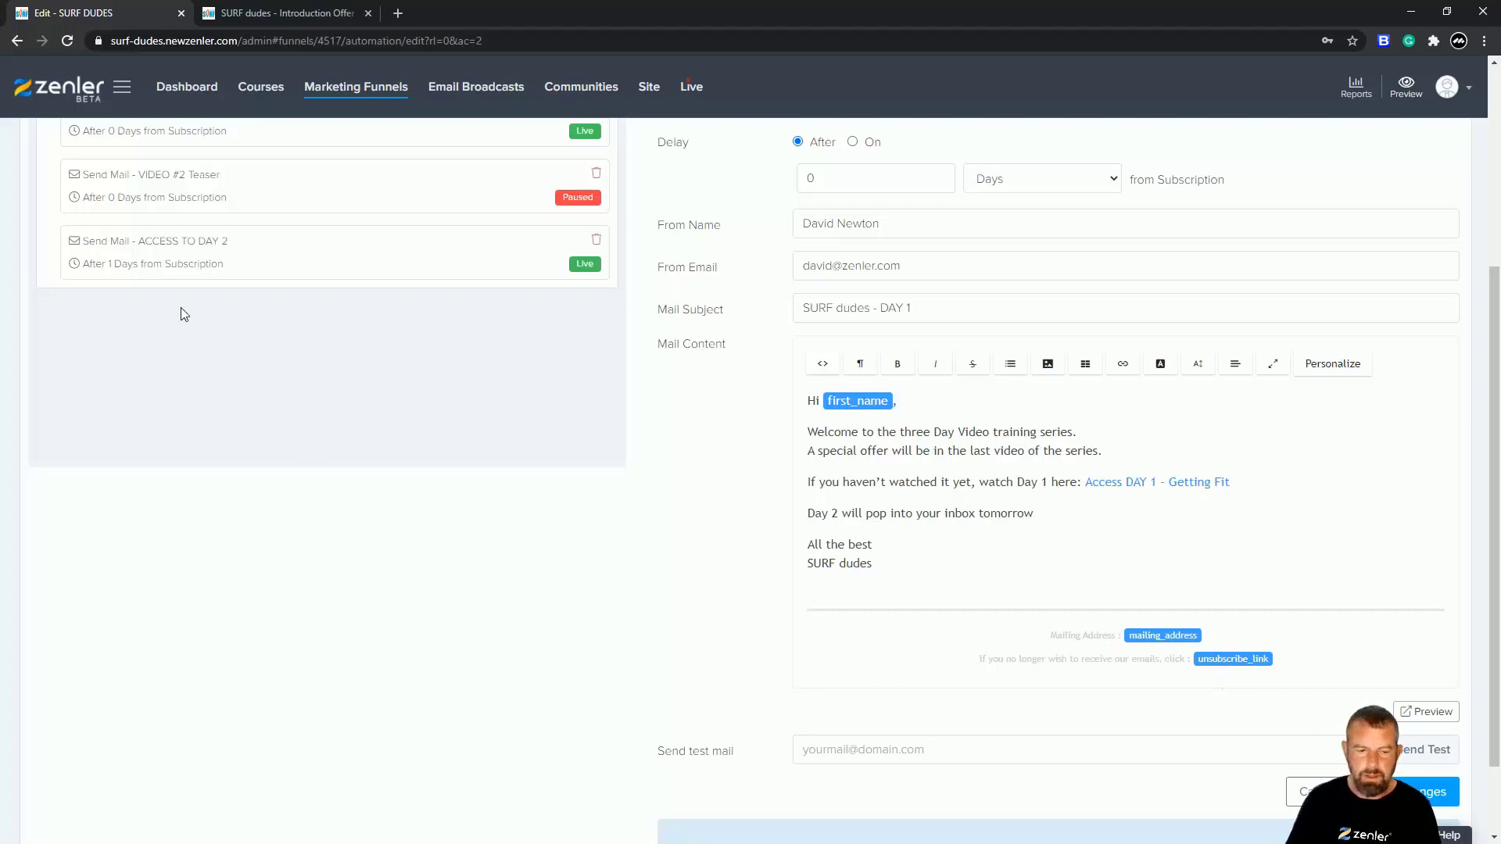
pyautogui.click(148, 249)
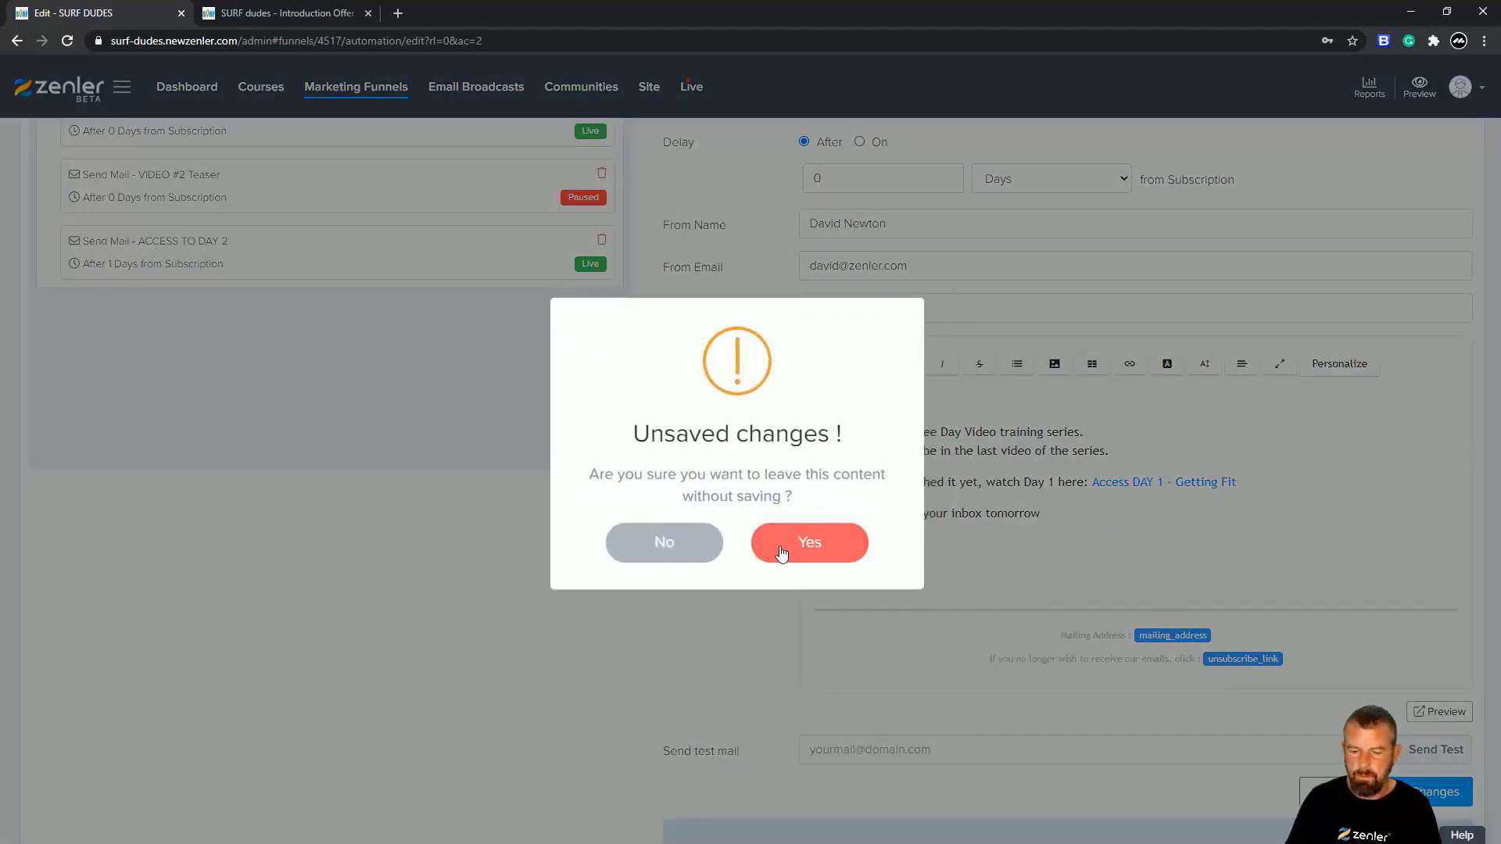
pyautogui.click(811, 546)
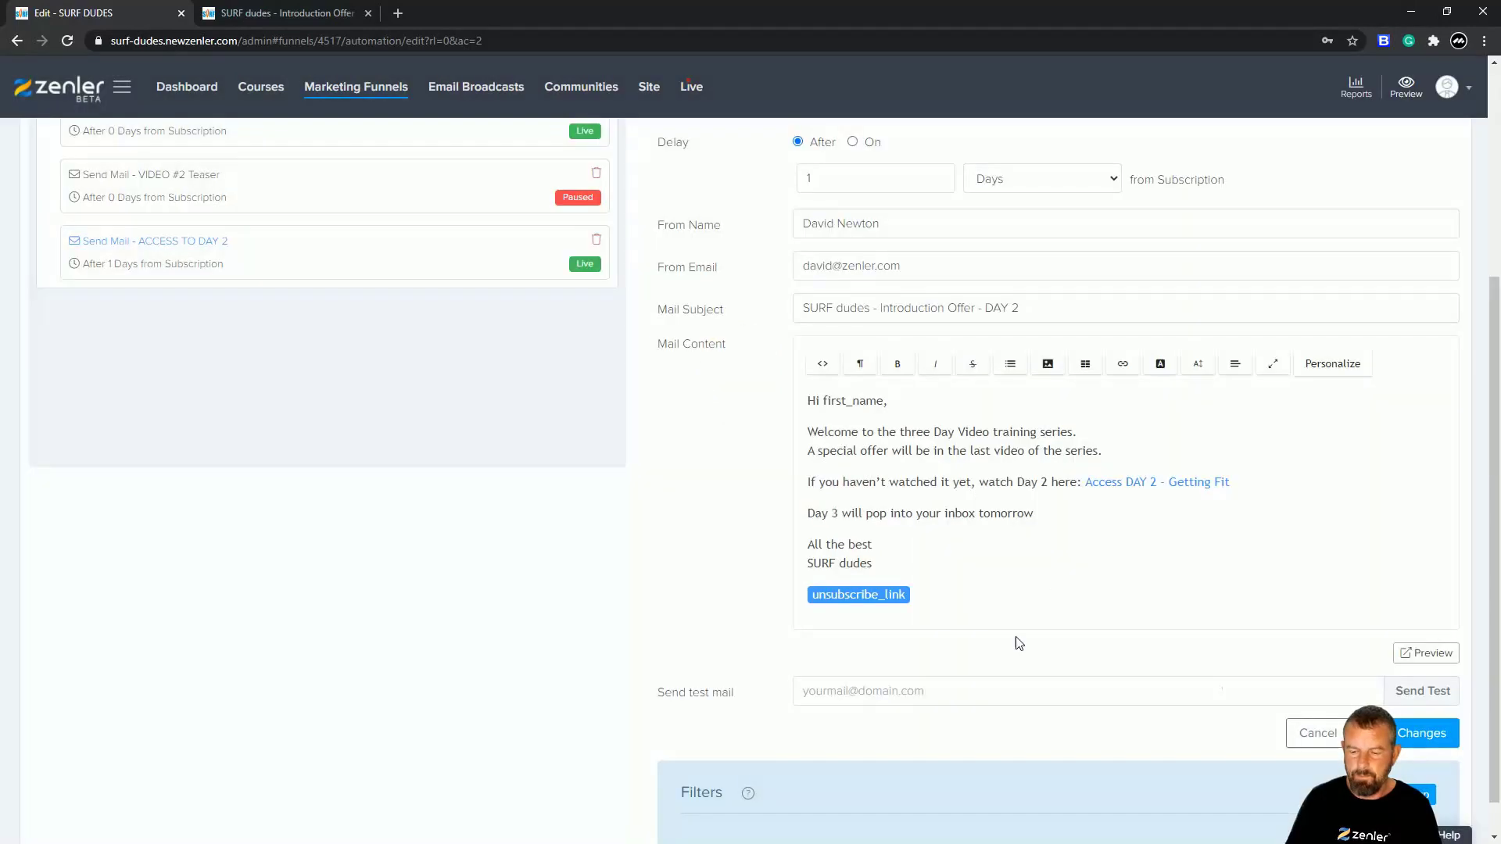
# Delete the unsubscribe_link tag below the Day 2 sign-off and paste the Day 1 email's footer in its place.
pyautogui.click(966, 610)
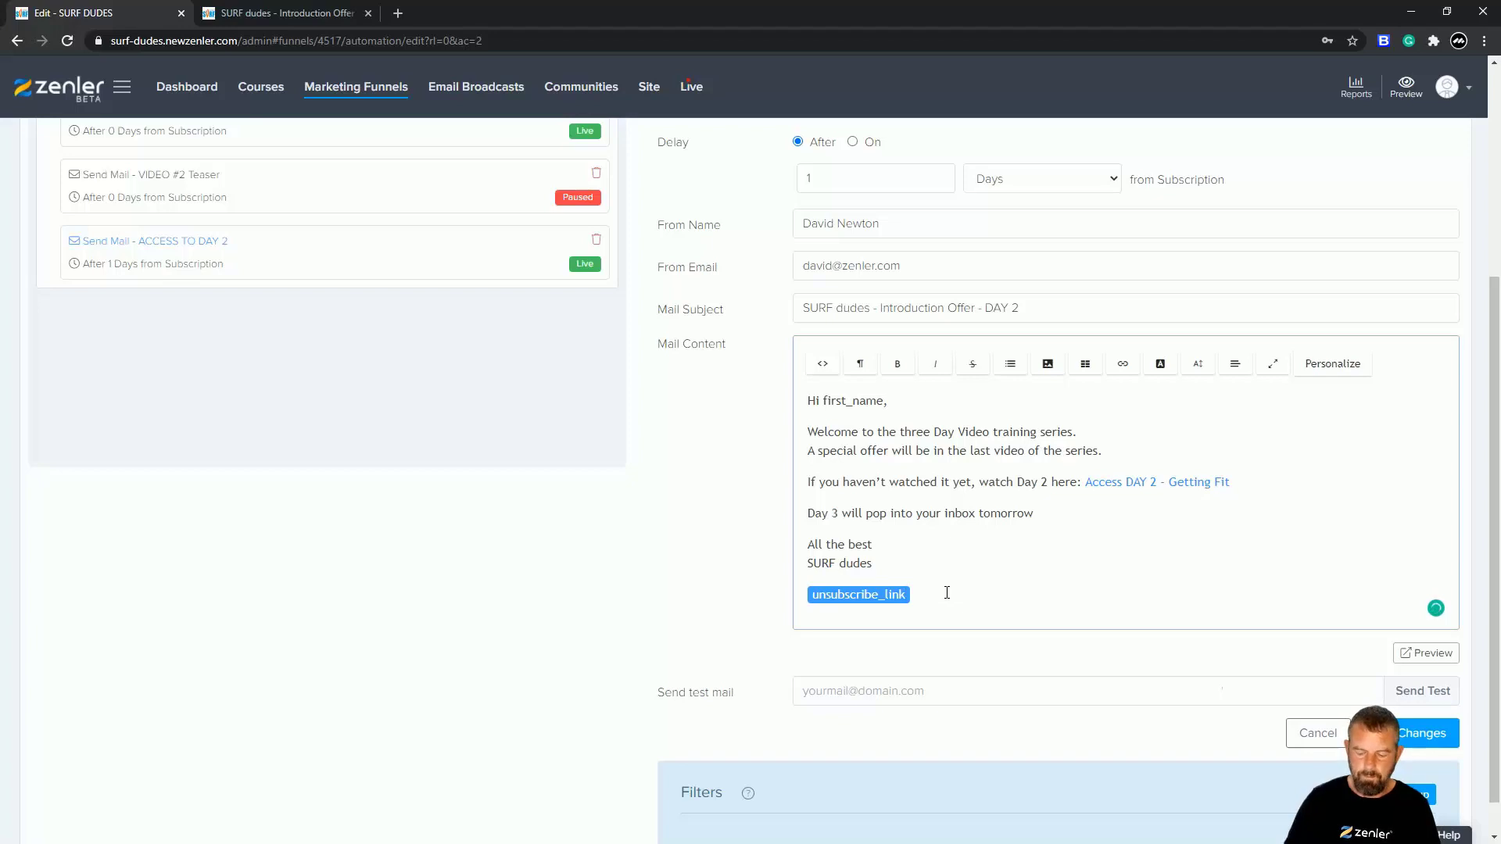
pyautogui.press('BackSpace')
pyautogui.hotkey('ctrl', 'z')
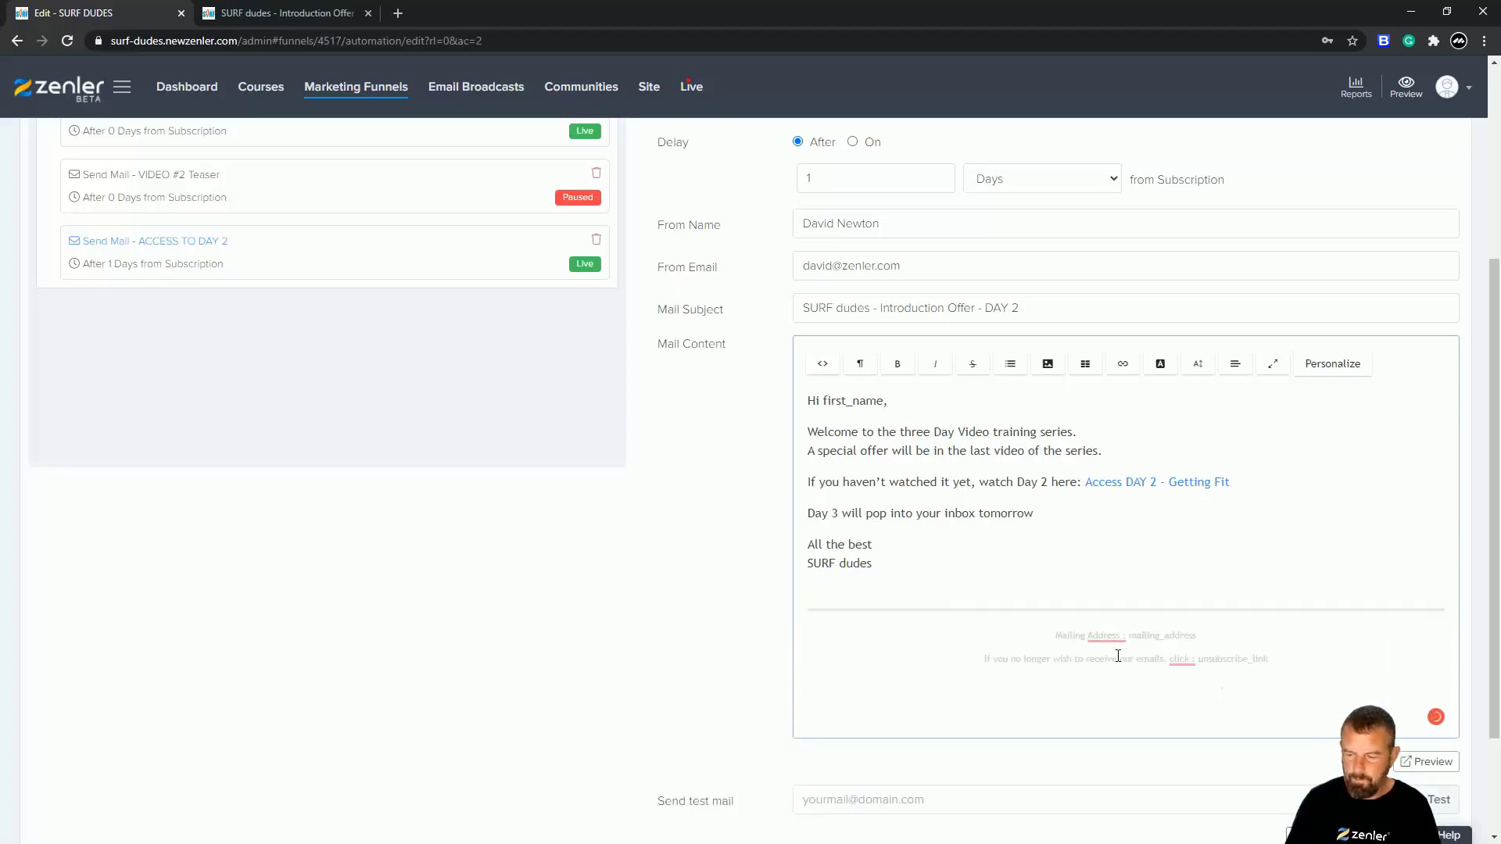
# Replace the plain mailing_address and unsubscribe_link text in the Day 2 footer with the matching personalisation tags.
pyautogui.moveTo(1196, 635); pyautogui.dragTo(1129, 635)
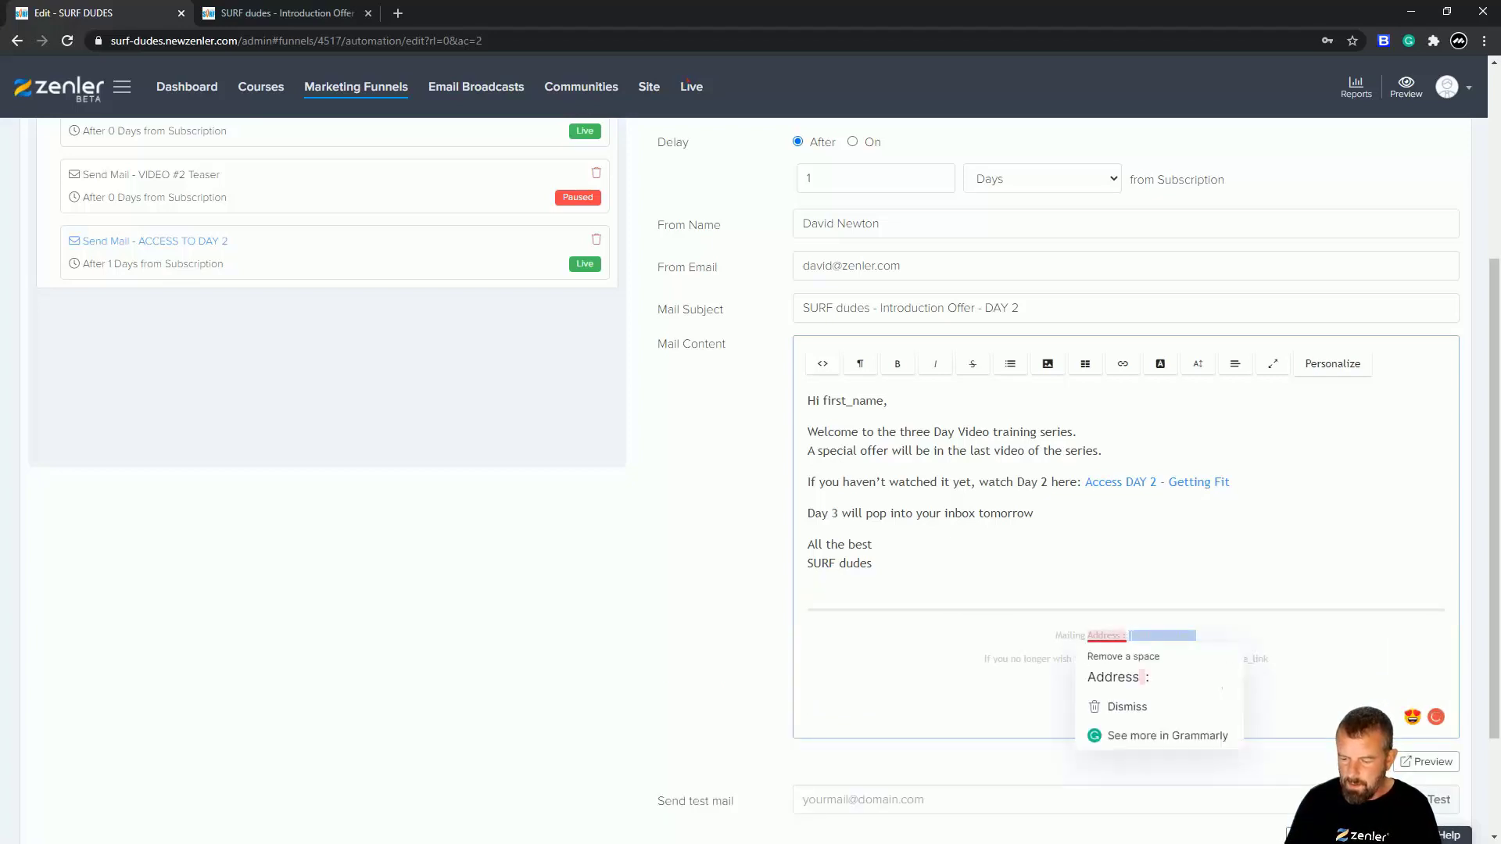
pyautogui.click(1336, 363)
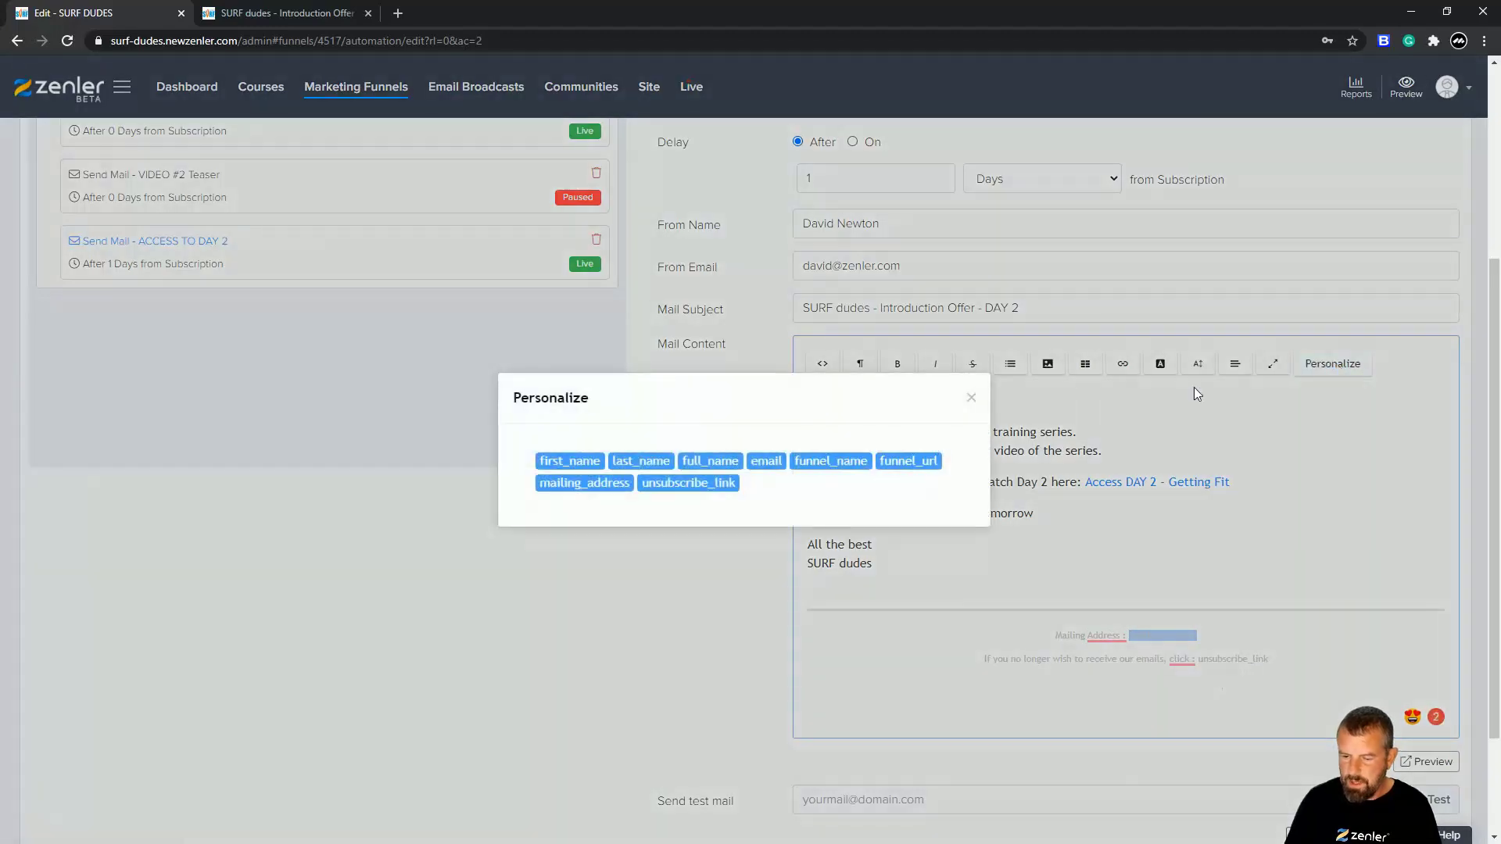
pyautogui.click(602, 485)
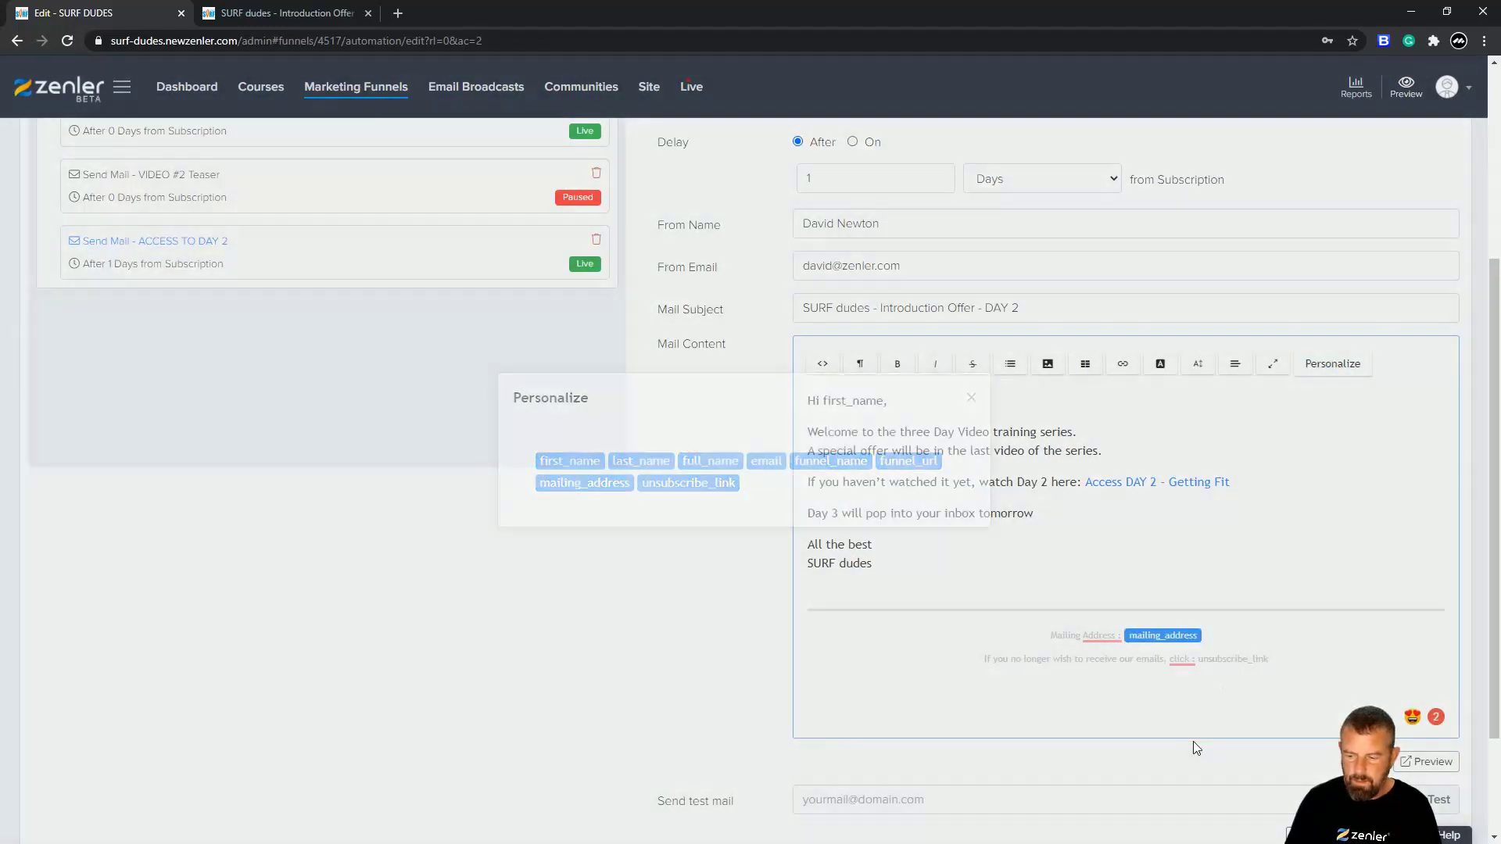
pyautogui.moveTo(1269, 659); pyautogui.dragTo(1204, 659)
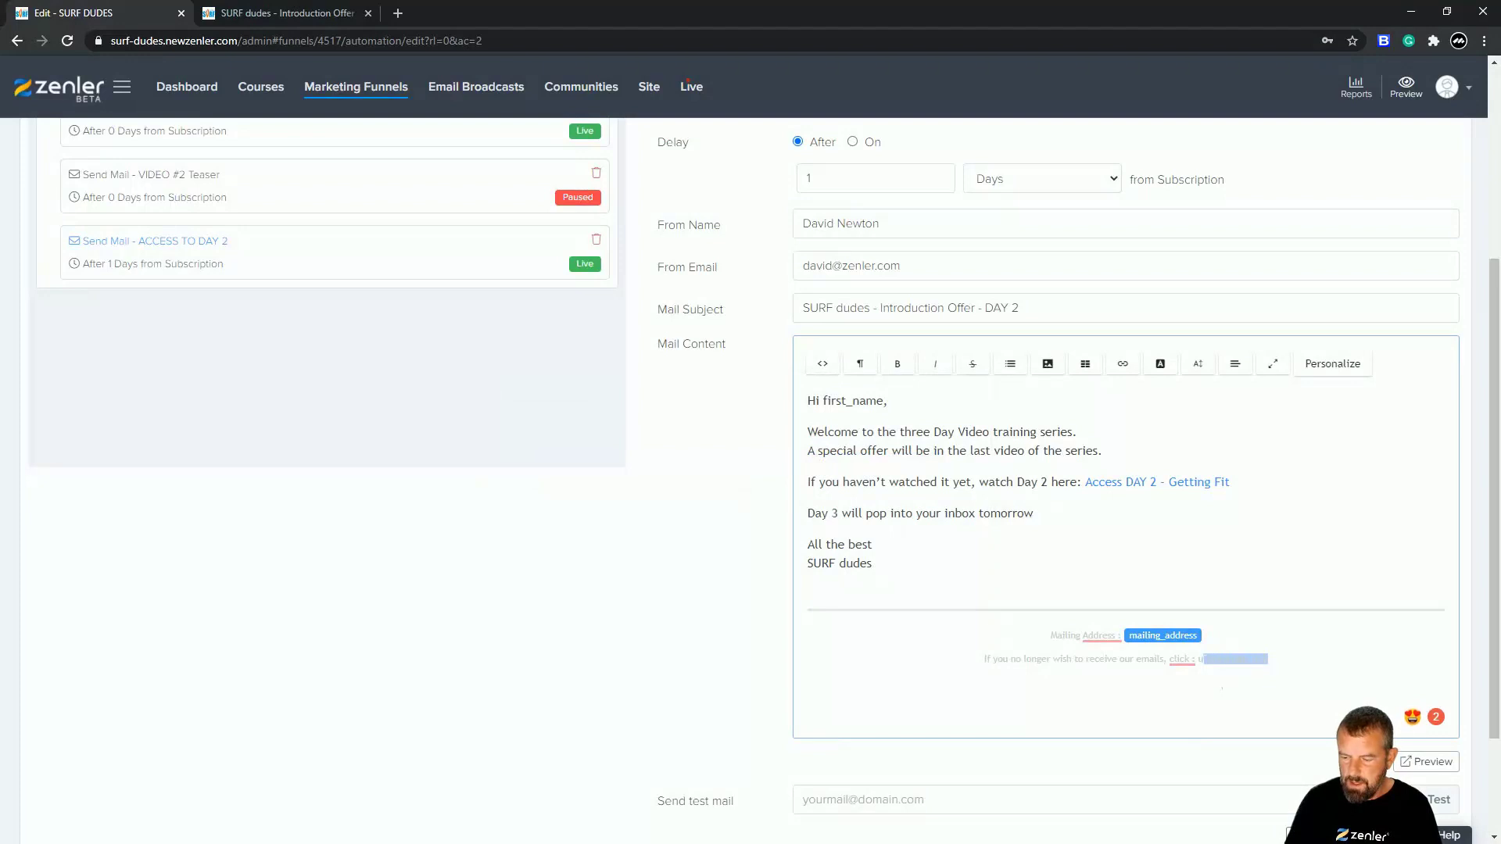
pyautogui.click(1329, 364)
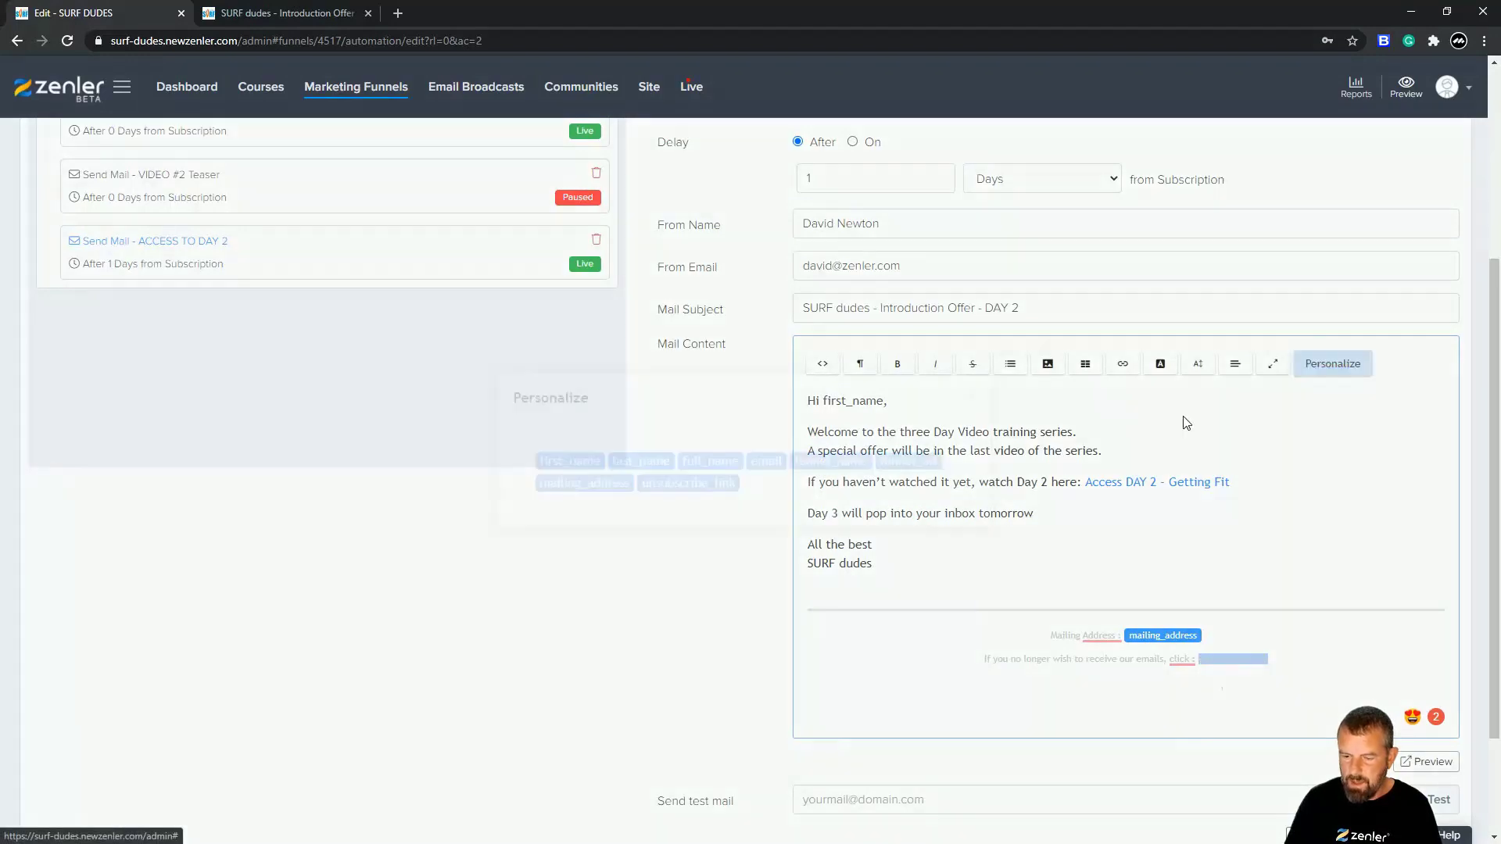
pyautogui.click(661, 492)
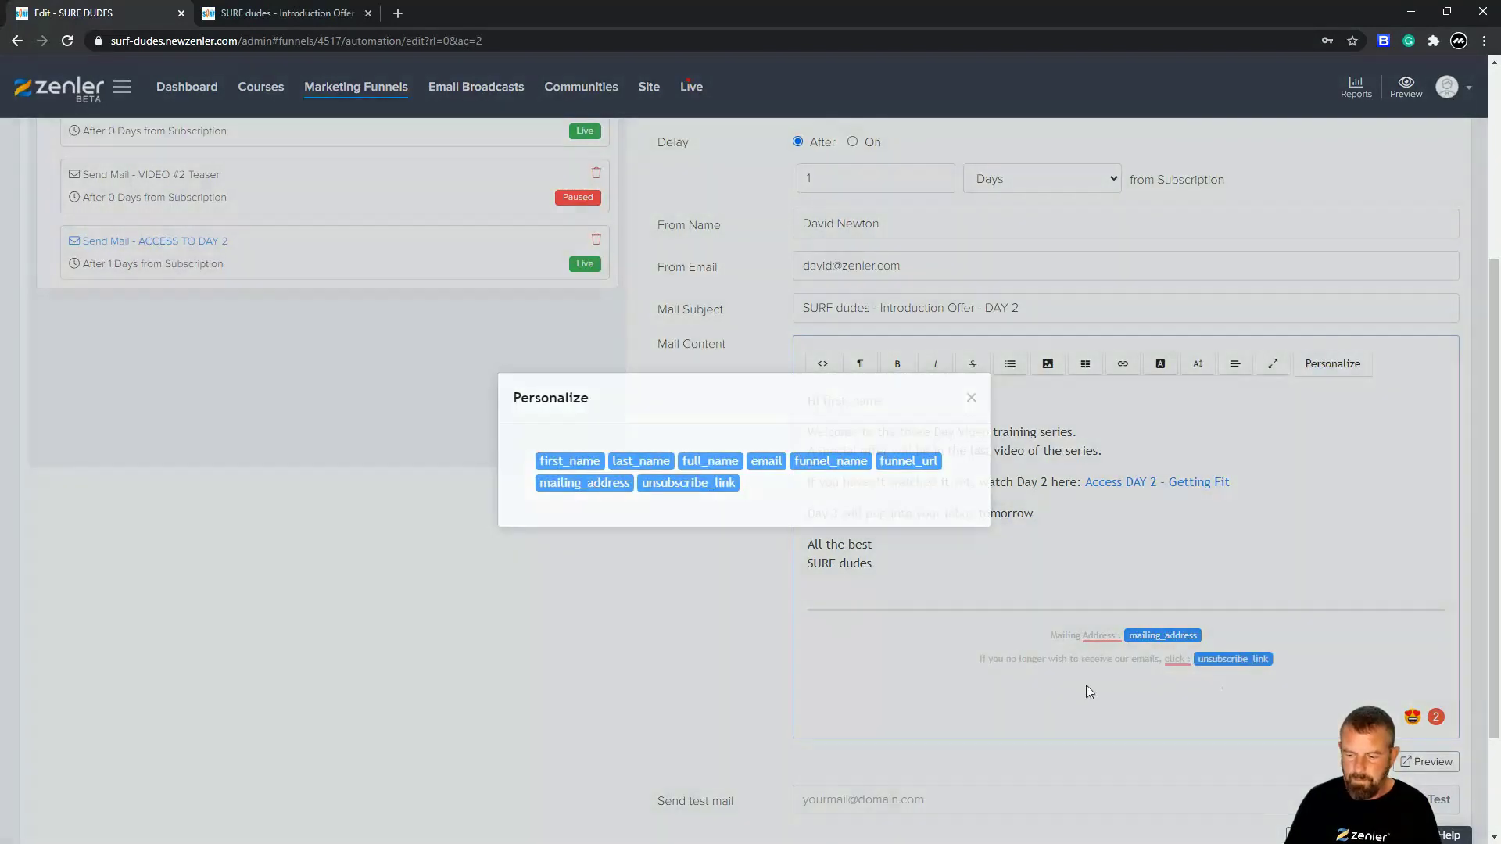
# Save the footer changes to the Day 2 email and open the VIDEO #2 Teaser email.
pyautogui.scroll(-2, 1338, 639)
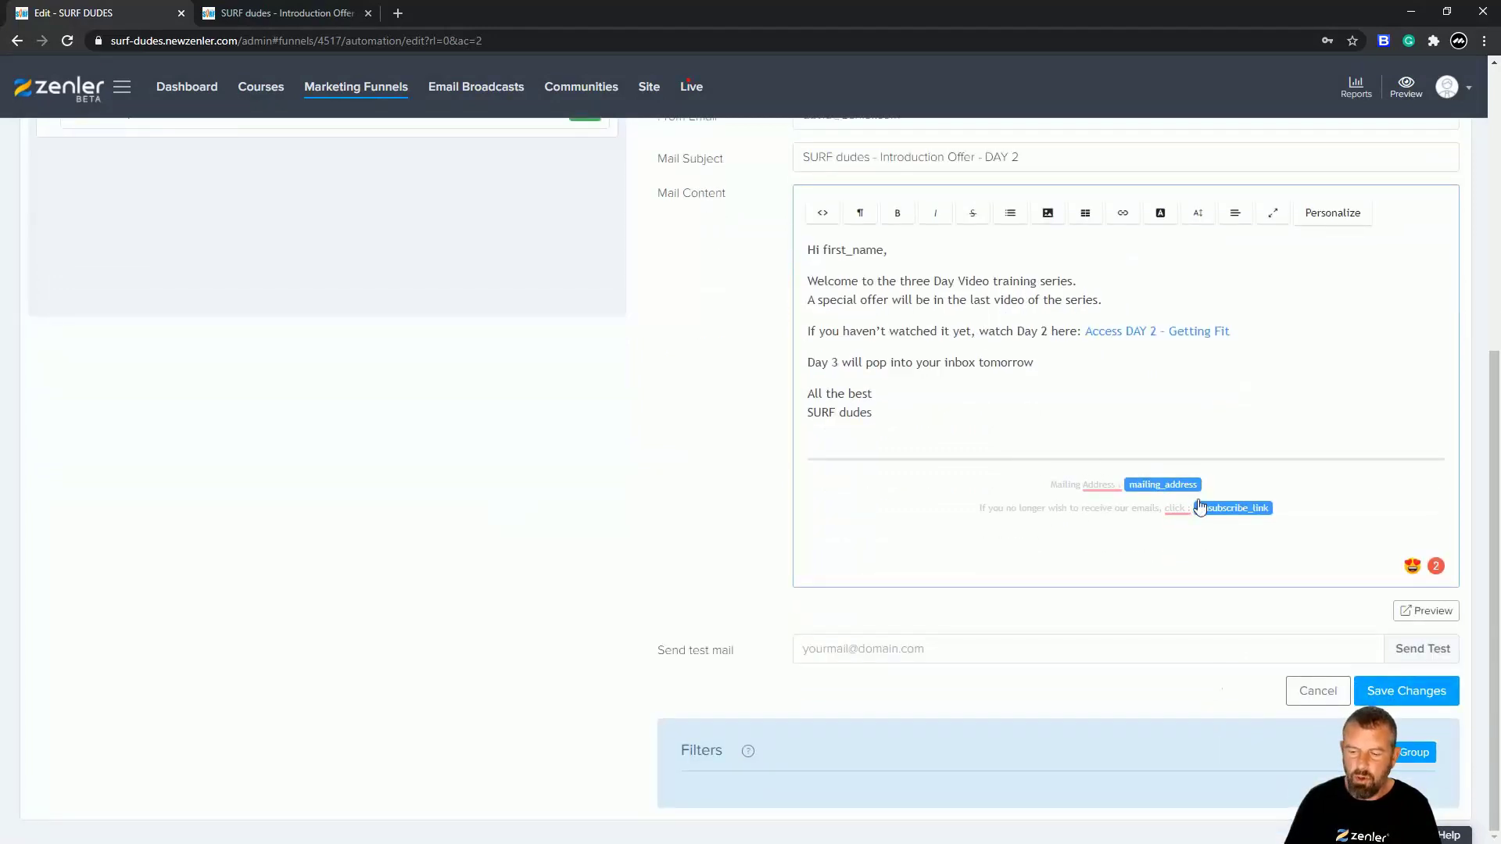
pyautogui.click(1377, 696)
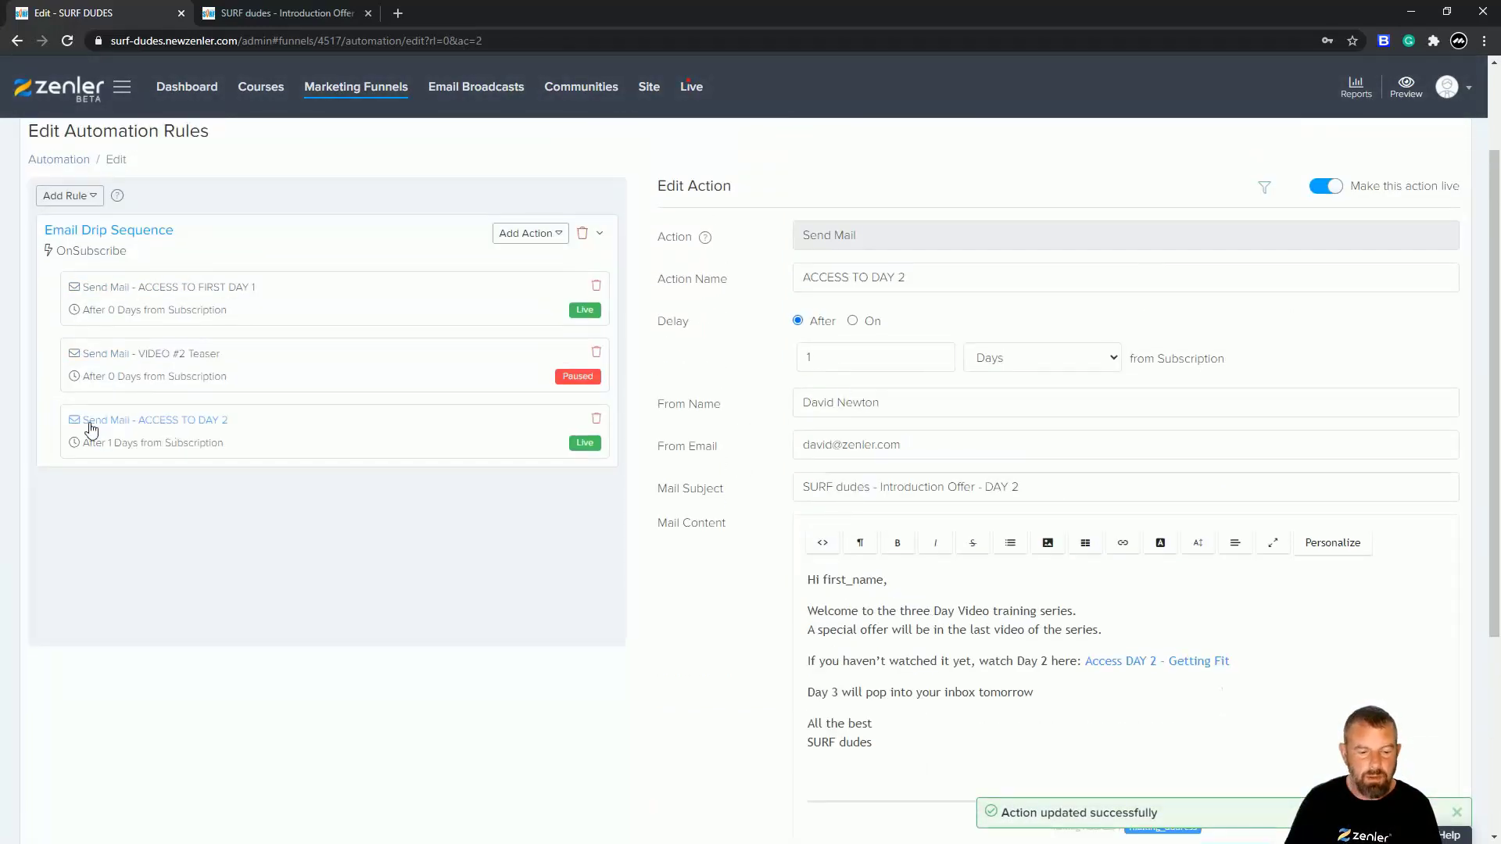
pyautogui.click(141, 360)
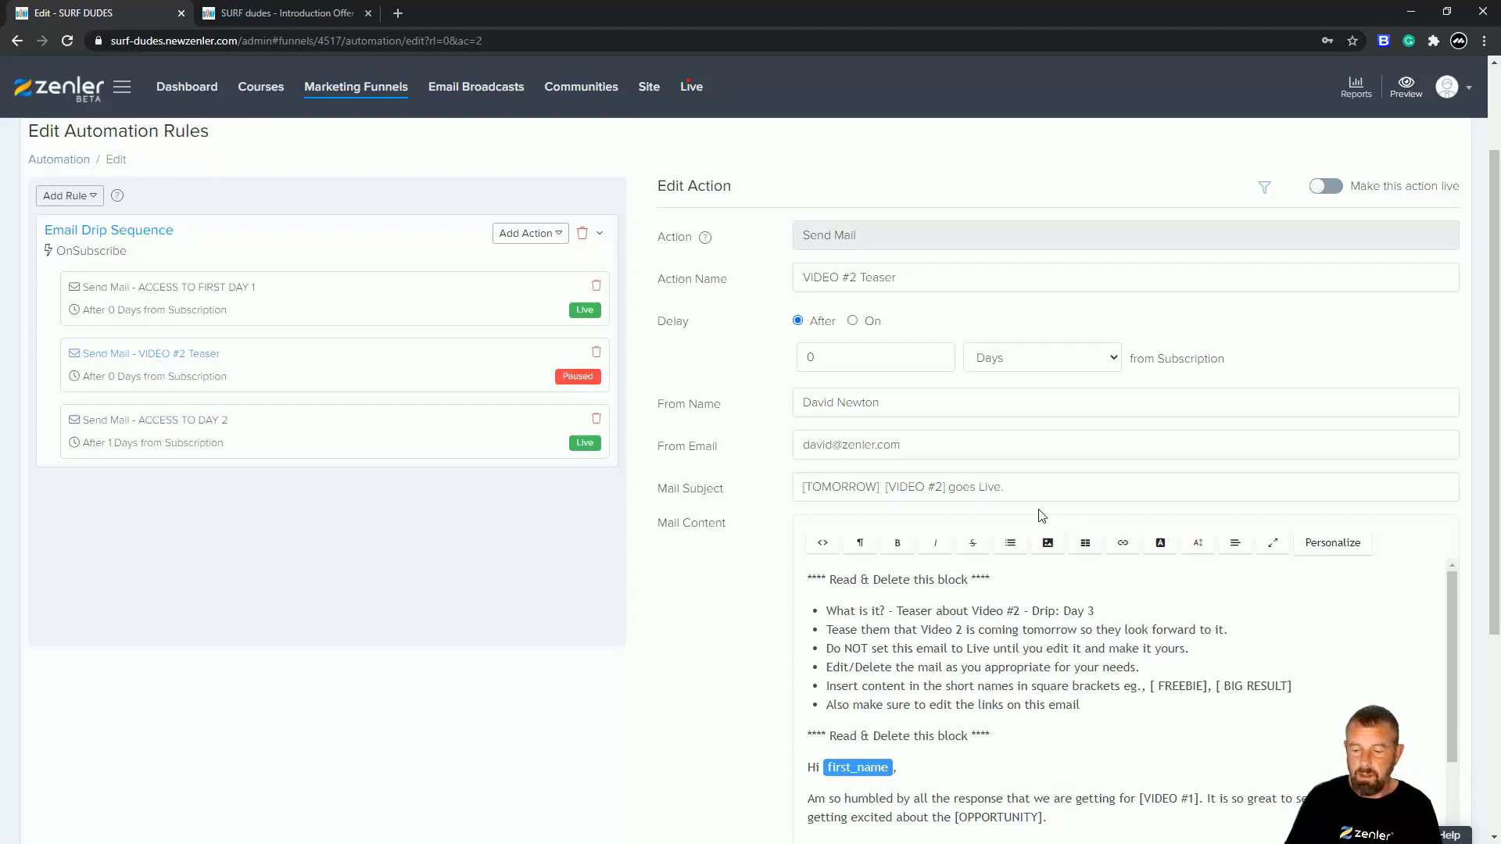
# Reopen ACCESS TO DAY 2 and replace the plain first_name text in its greeting with the first_name personalisation tag.
pyautogui.click(217, 436)
pyautogui.click(893, 754)
pyautogui.hotkey('ctrl', 'a')
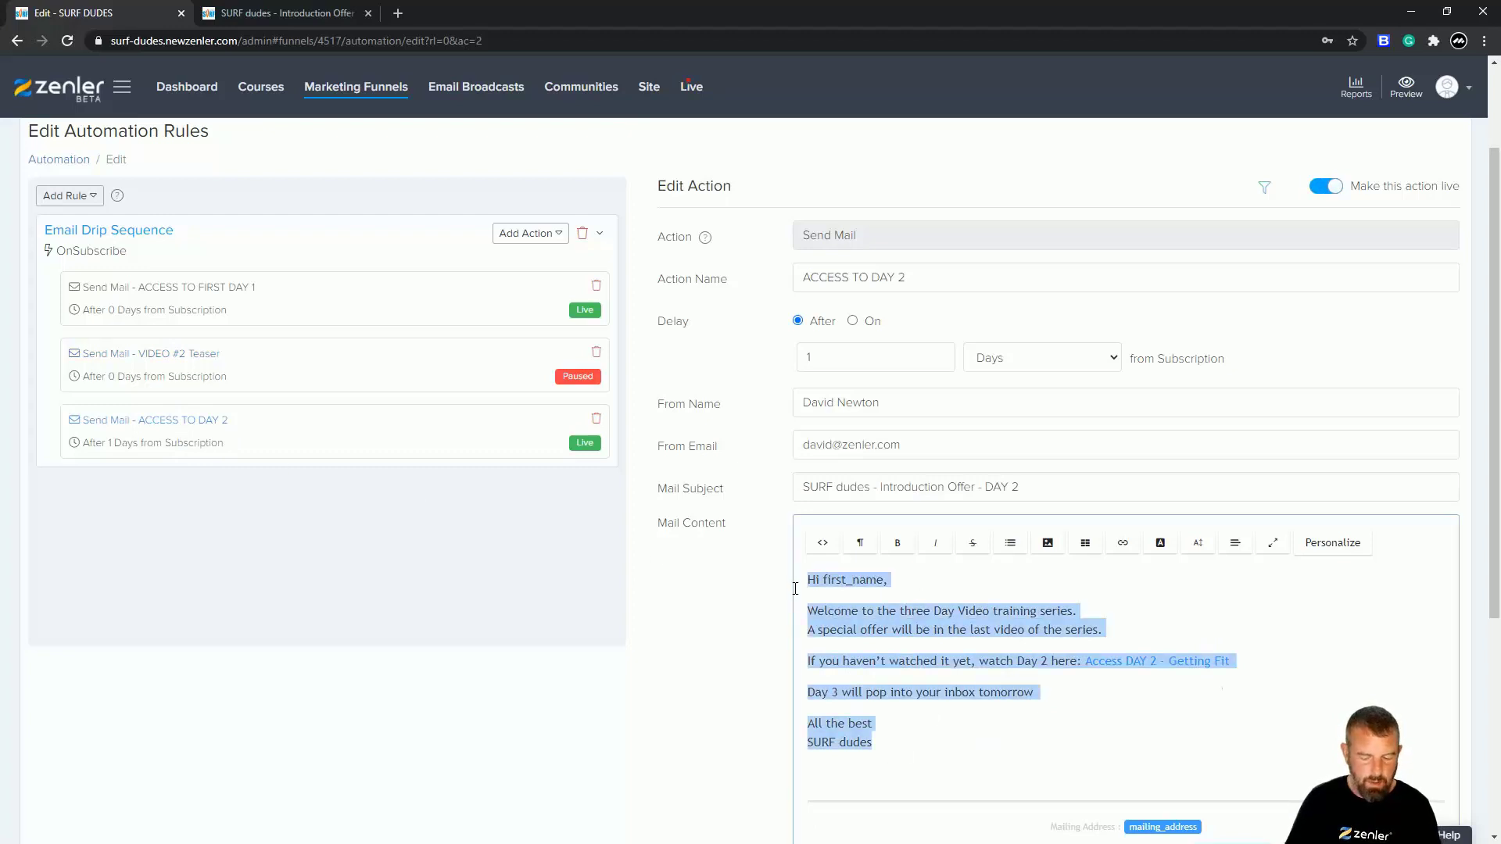
pyautogui.click(883, 579)
pyautogui.moveTo(885, 580); pyautogui.dragTo(825, 579)
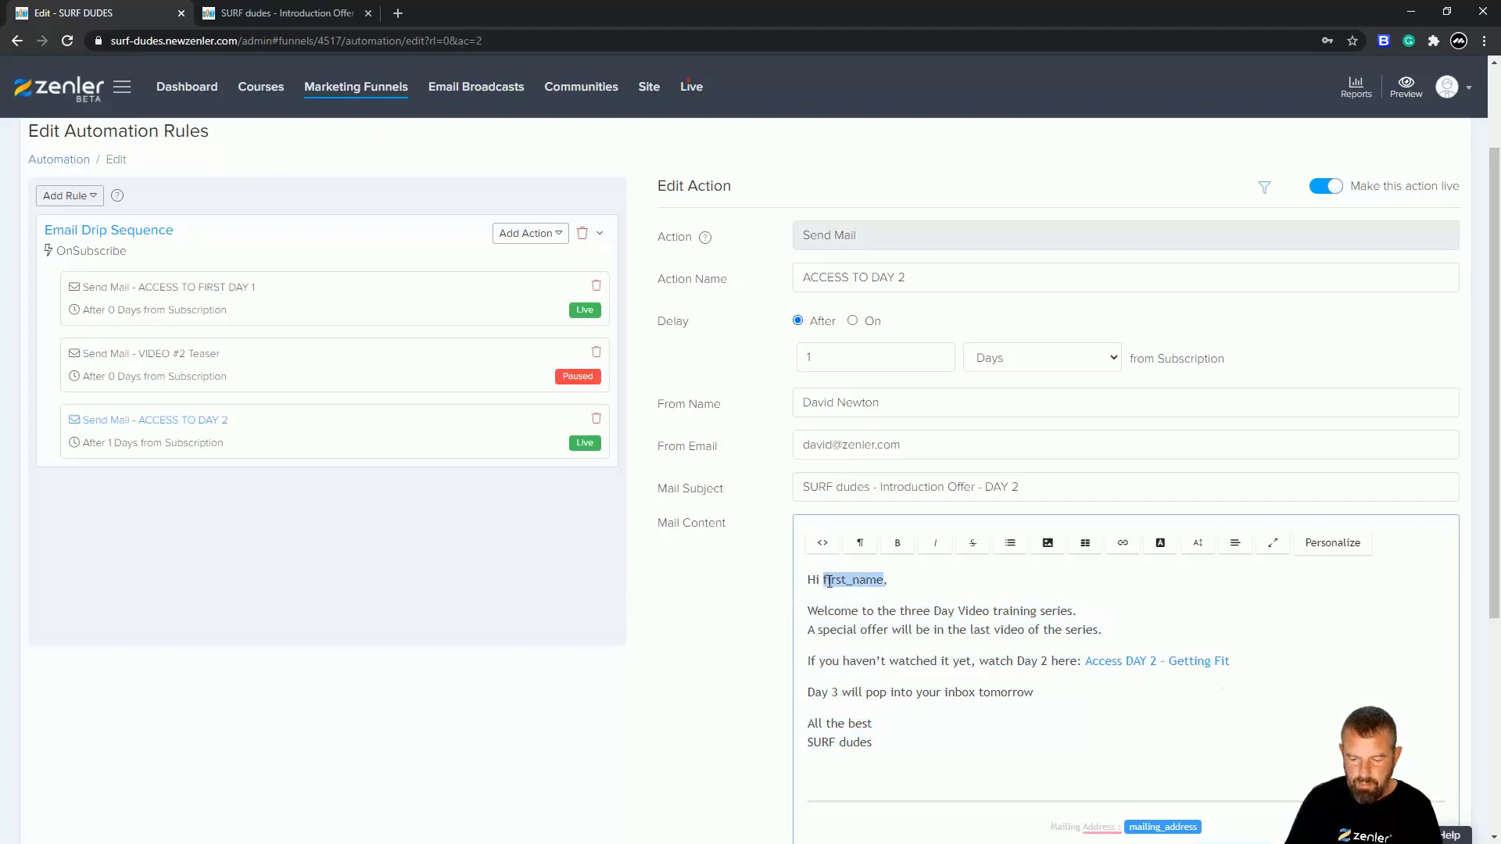
pyautogui.click(1339, 546)
pyautogui.click(598, 467)
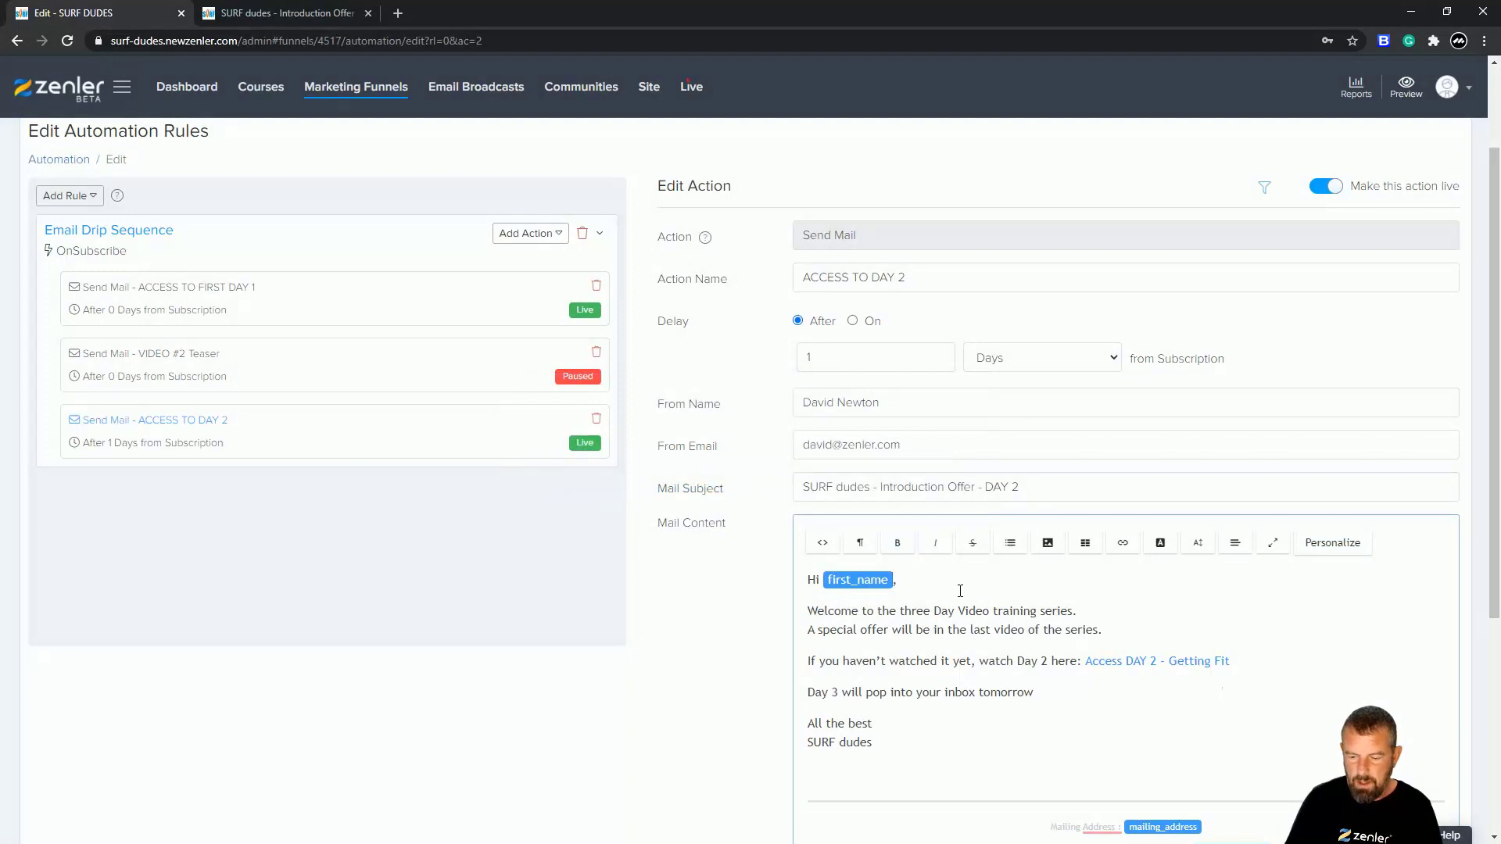
# Copy the Day 2 message from the greeting to the SURF dudes sign-off and save the email's changes.
pyautogui.moveTo(878, 744); pyautogui.dragTo(802, 582)
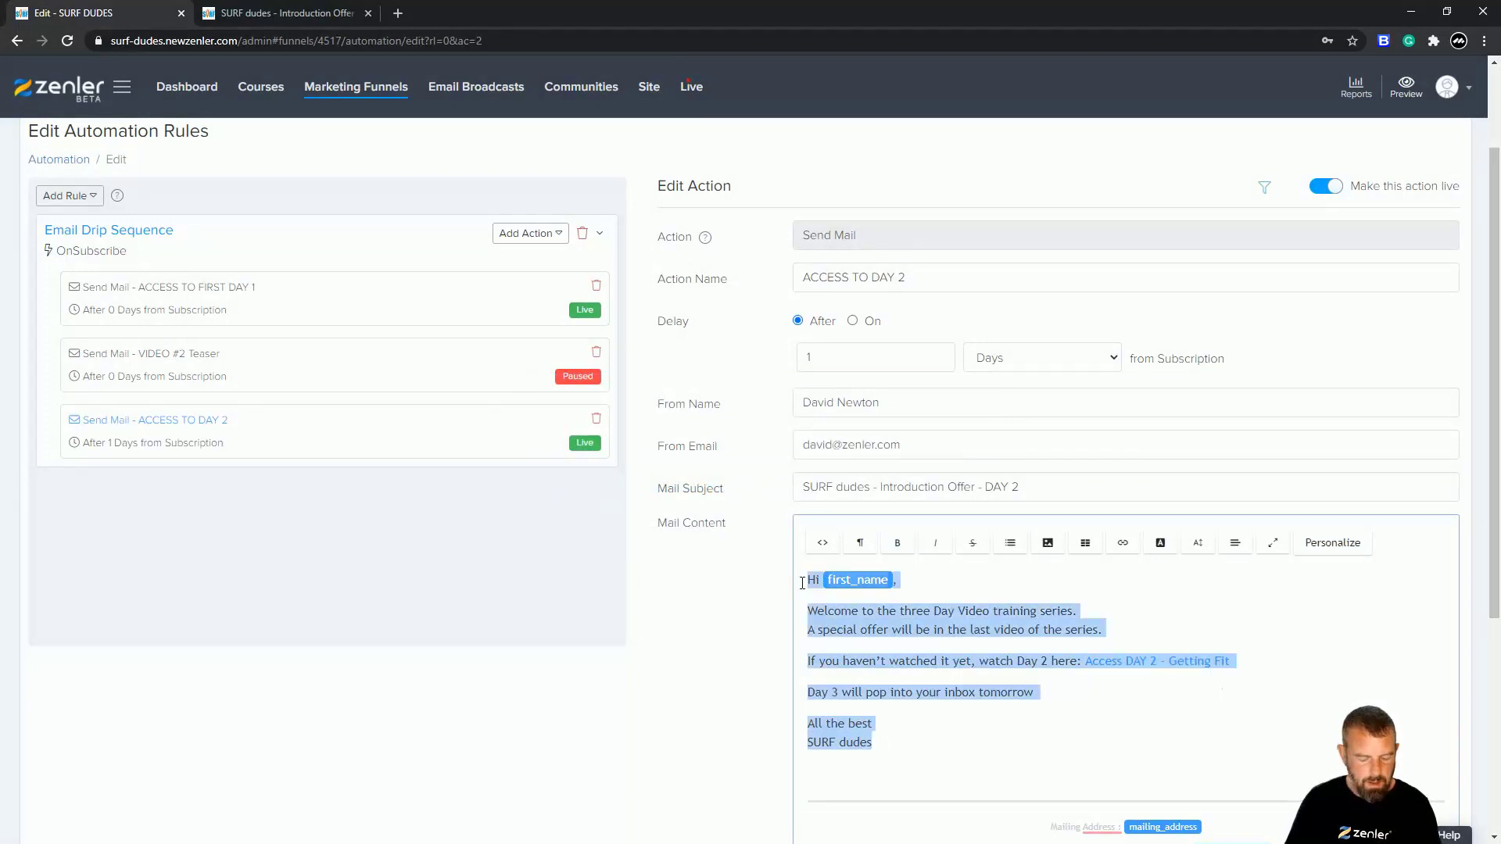
pyautogui.scroll(-4, 1290, 723)
pyautogui.click(1401, 746)
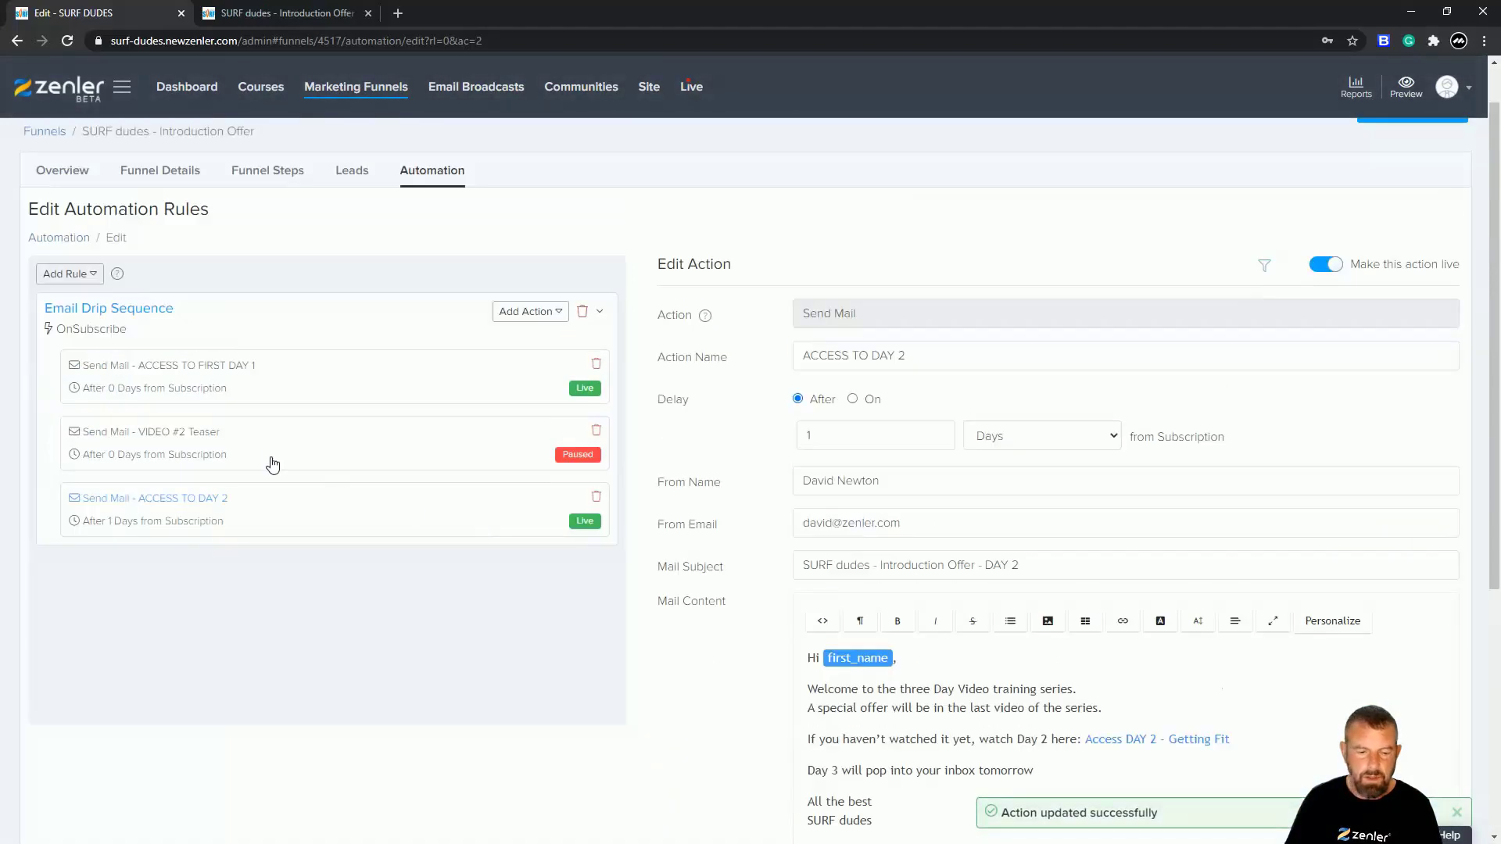
# Replace all template text above the footer of the VIDEO #2 Teaser email with the copied Day 2 message.
pyautogui.click(208, 453)
pyautogui.scroll(-2, 919, 628)
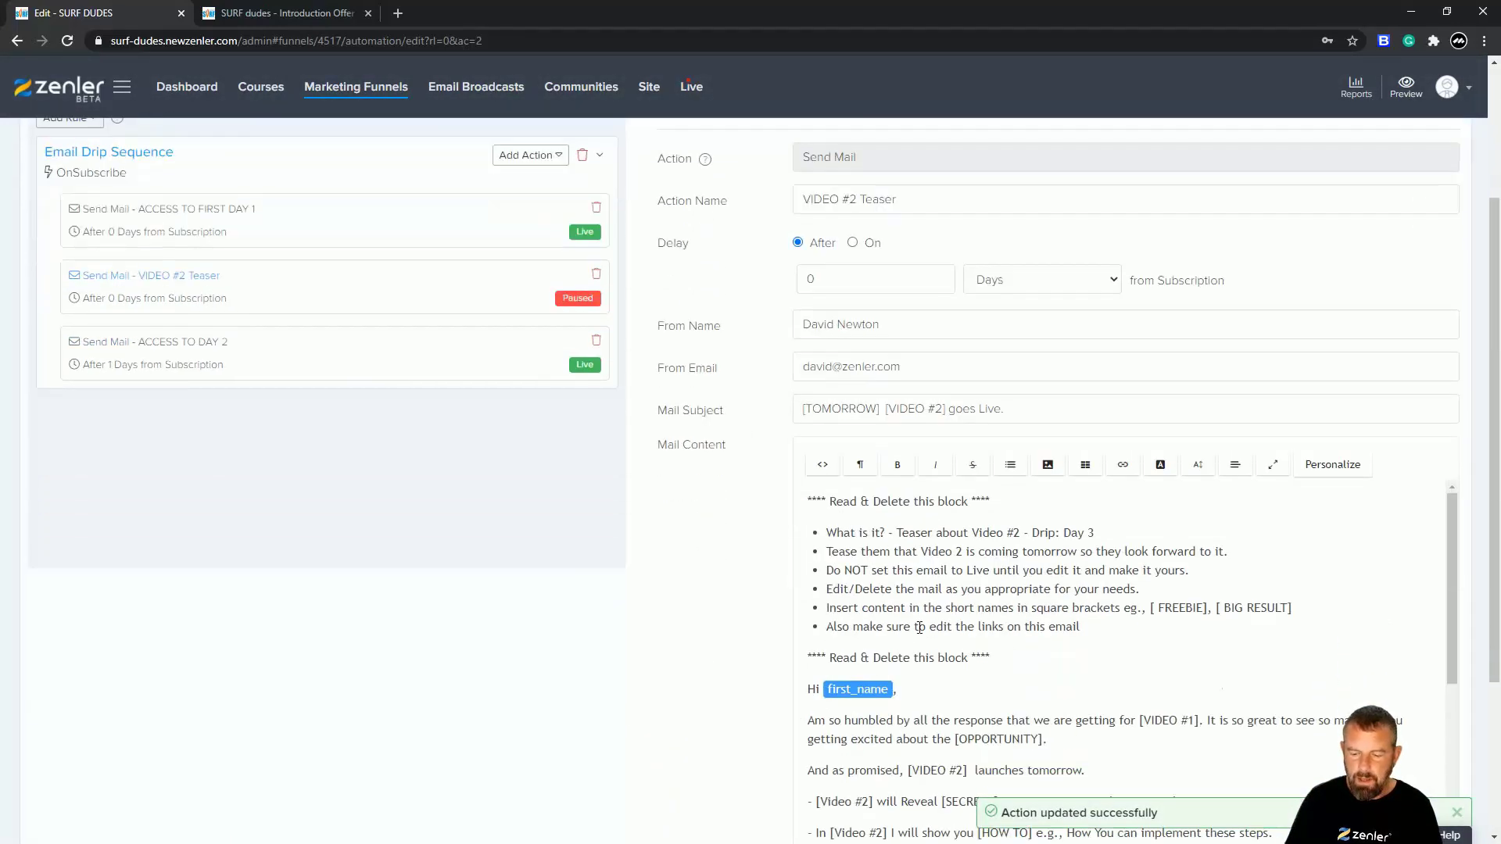
pyautogui.scroll(-4, 1019, 640)
pyautogui.scroll(-4, 1237, 643)
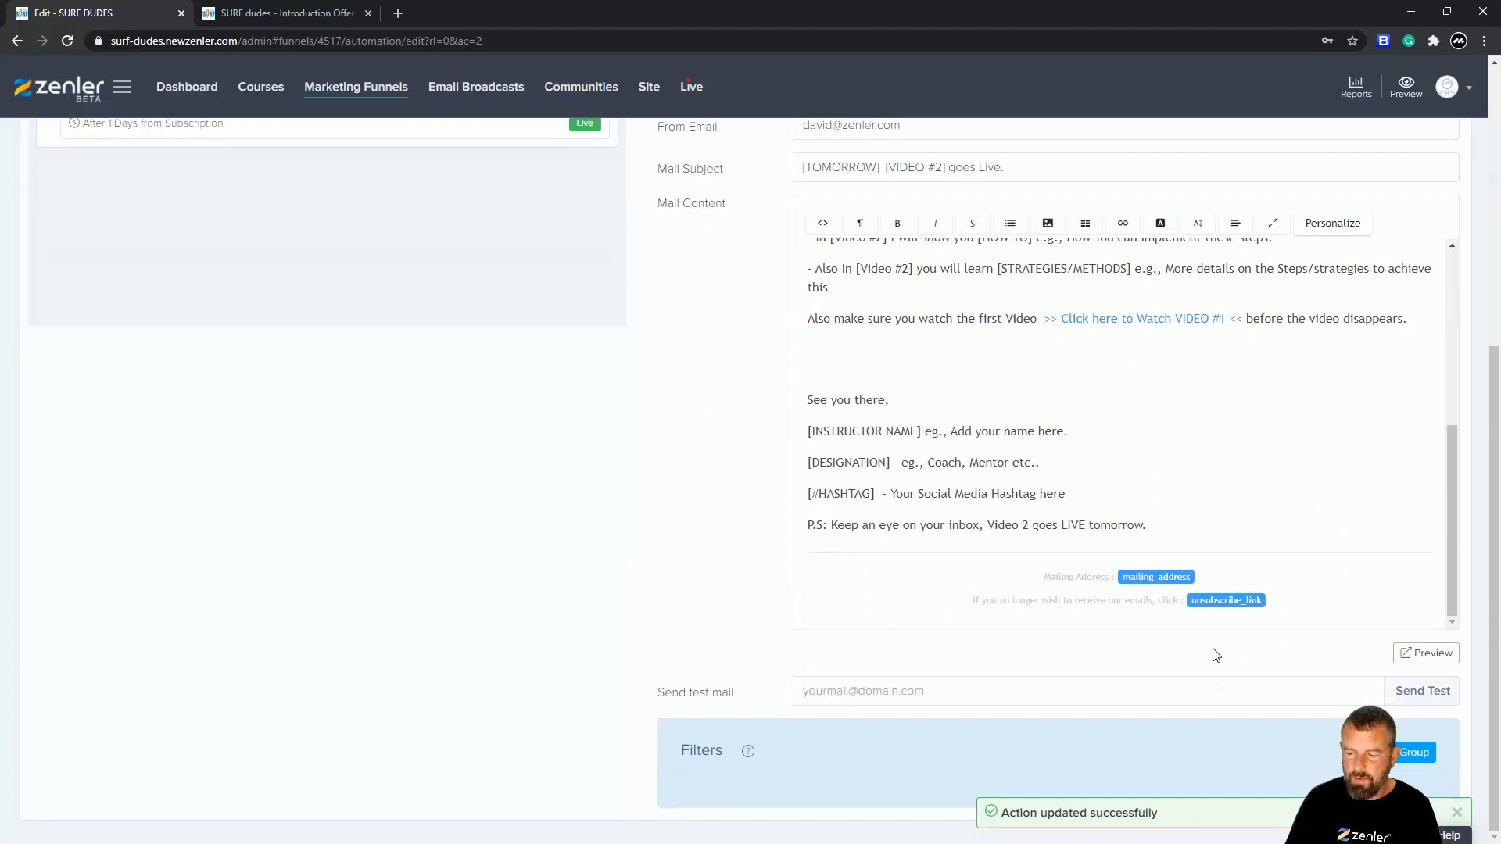
pyautogui.moveTo(1171, 524); pyautogui.dragTo(804, 240)
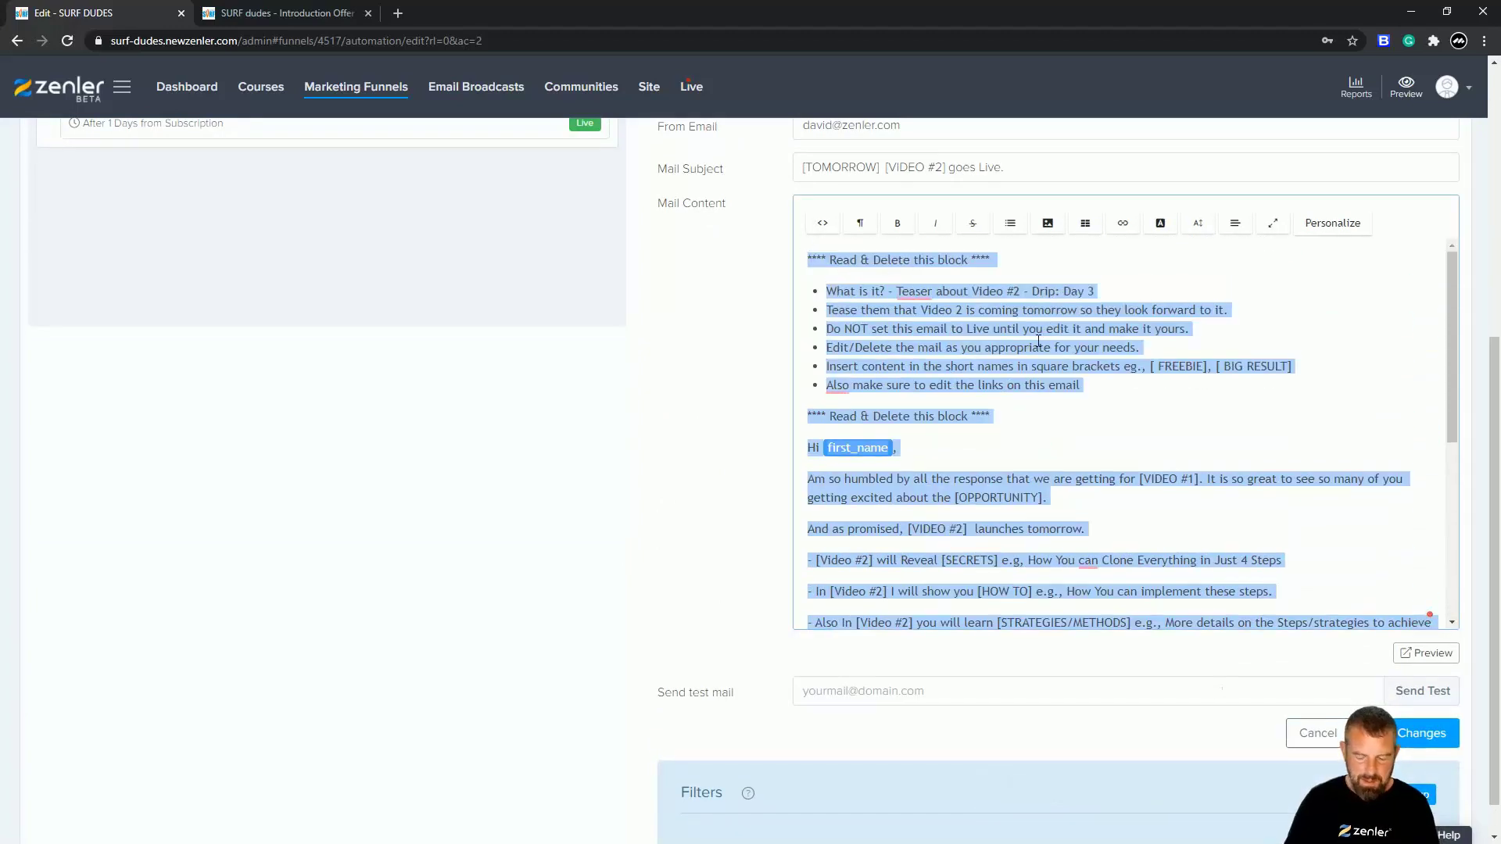
pyautogui.press('BackSpace')
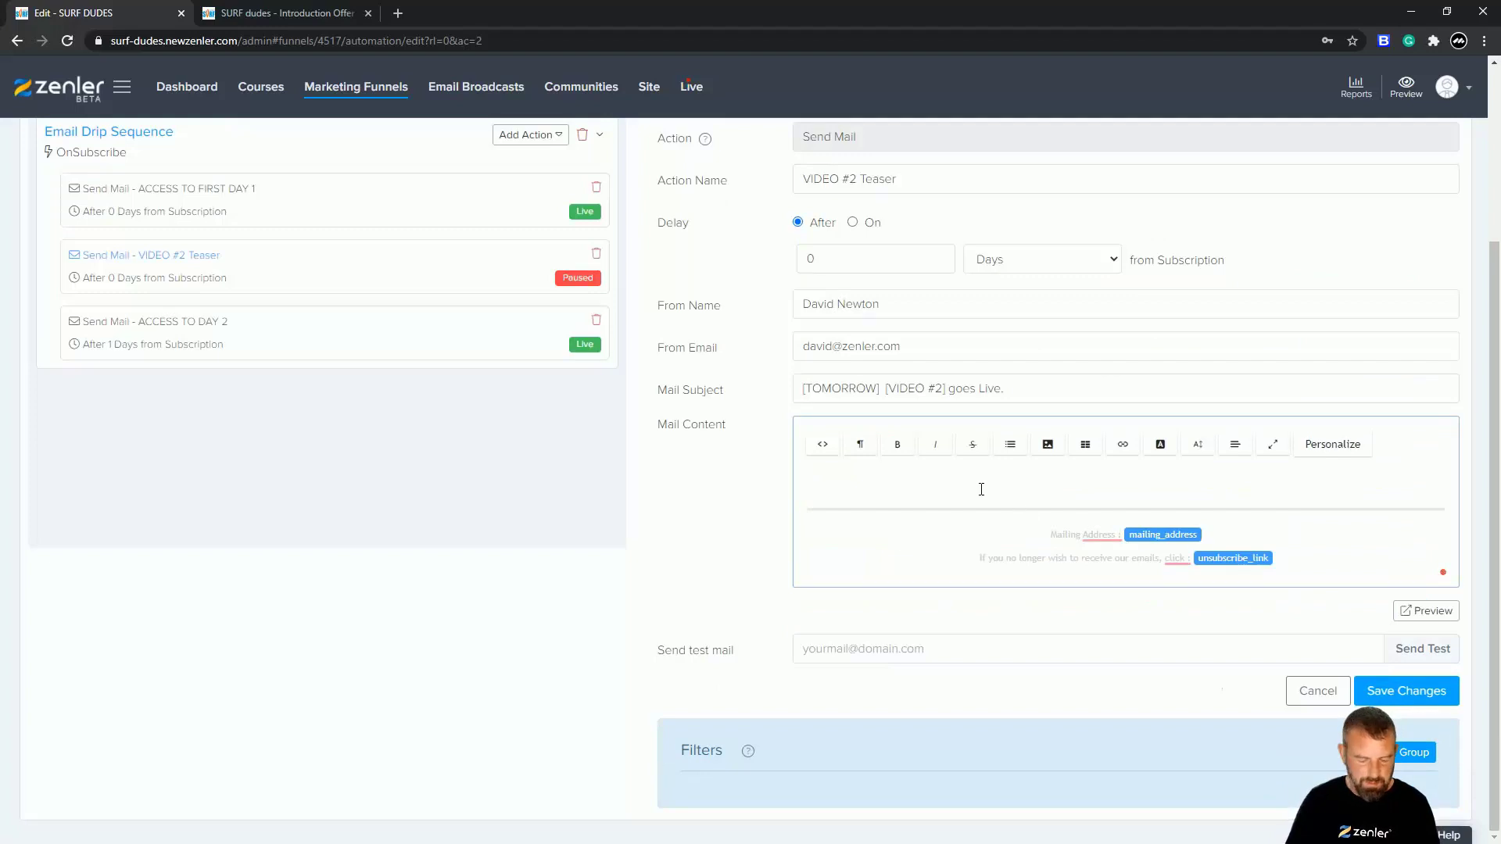
pyautogui.hotkey('ctrl', 'z')
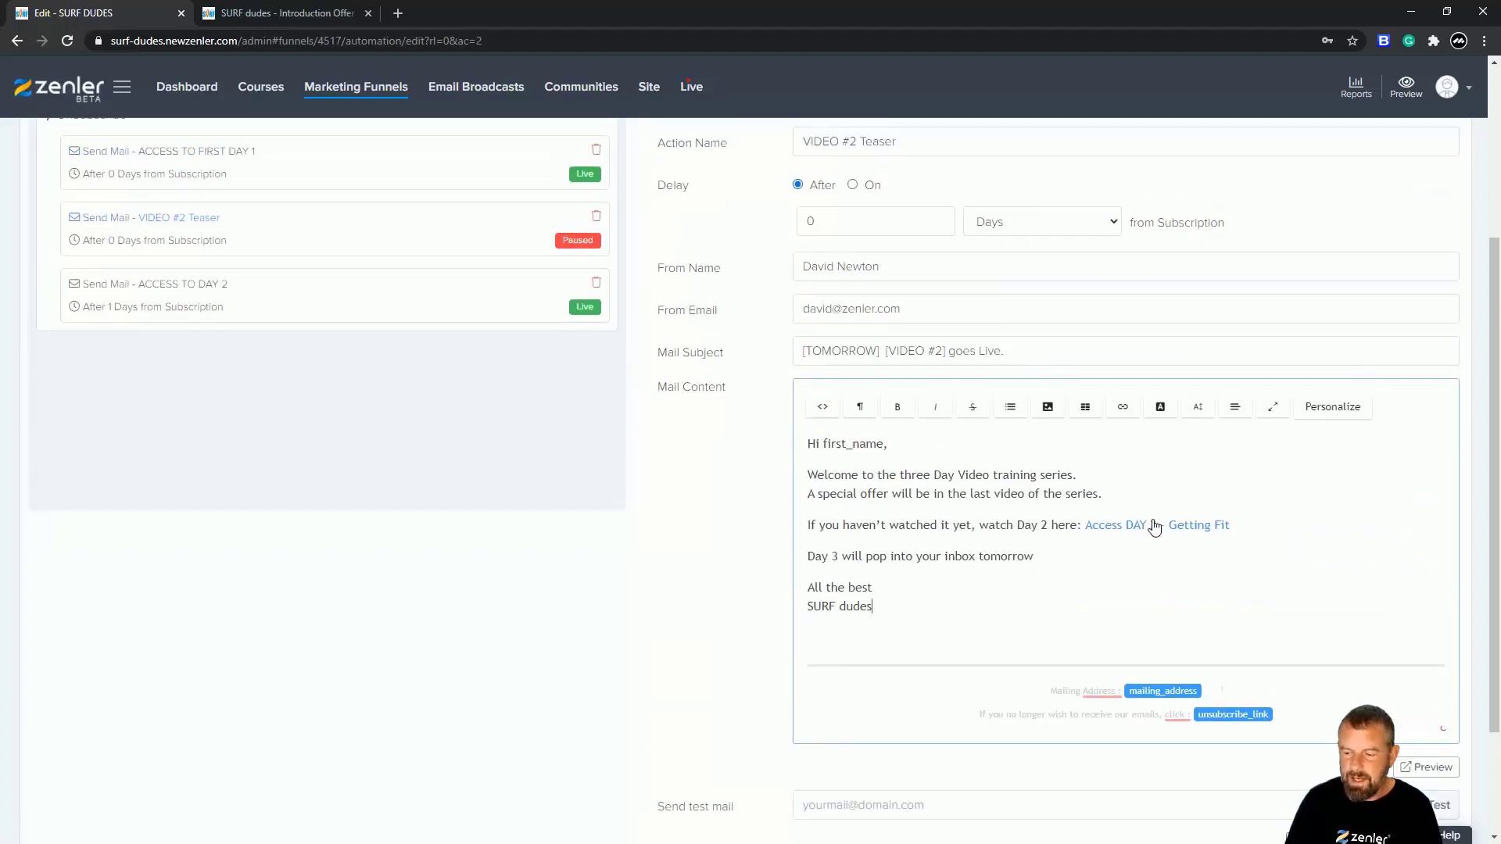
# Change the pasted link text to "Access DAY 3 - Getting Fit" and the wording before it to "watch Day 3 here".
pyautogui.click(1157, 529)
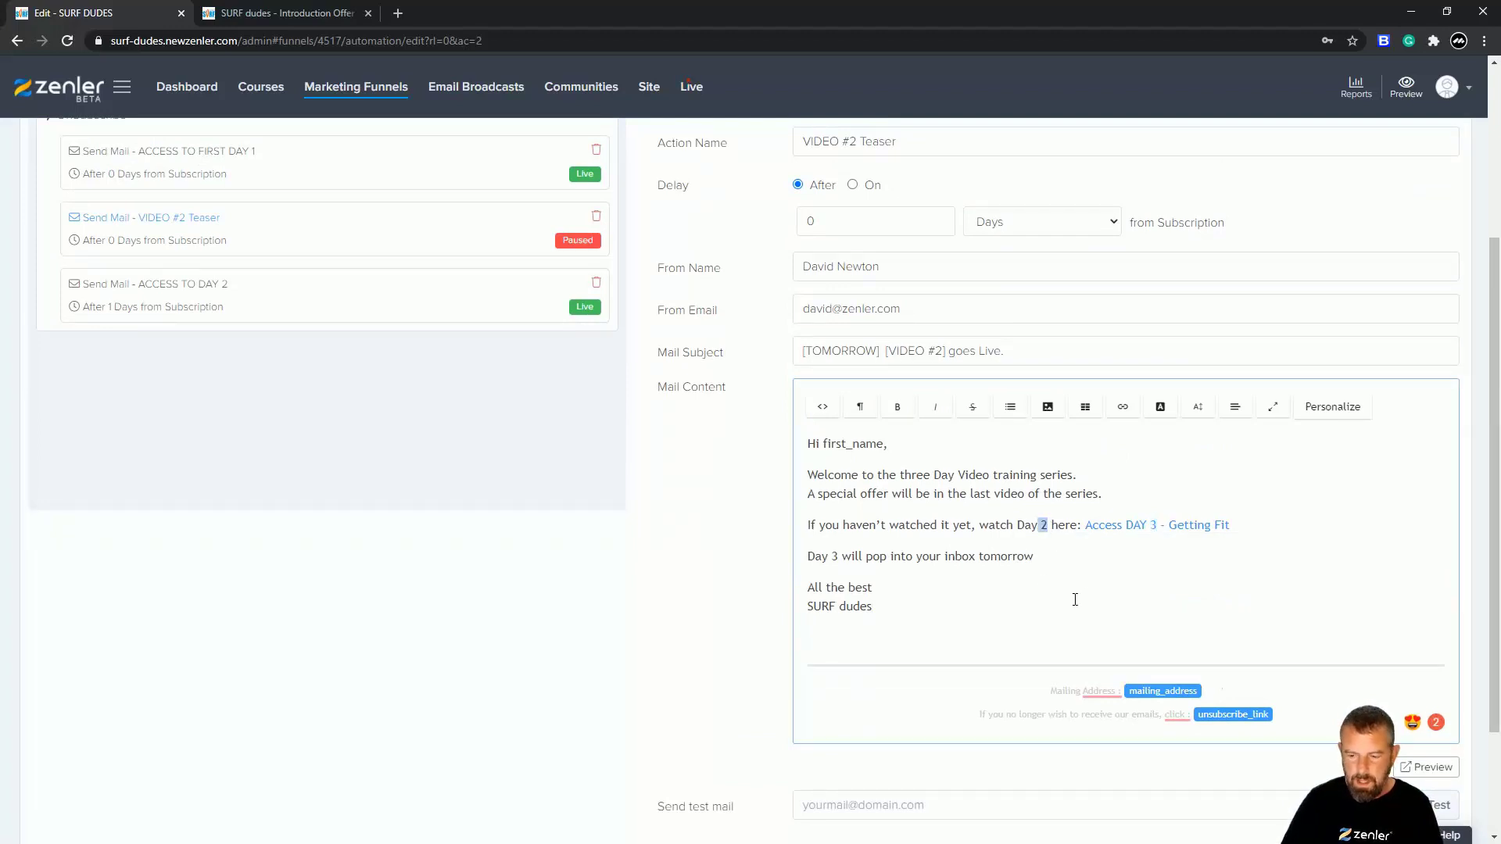
pyautogui.write('3')
pyautogui.scroll(1, 1058, 556)
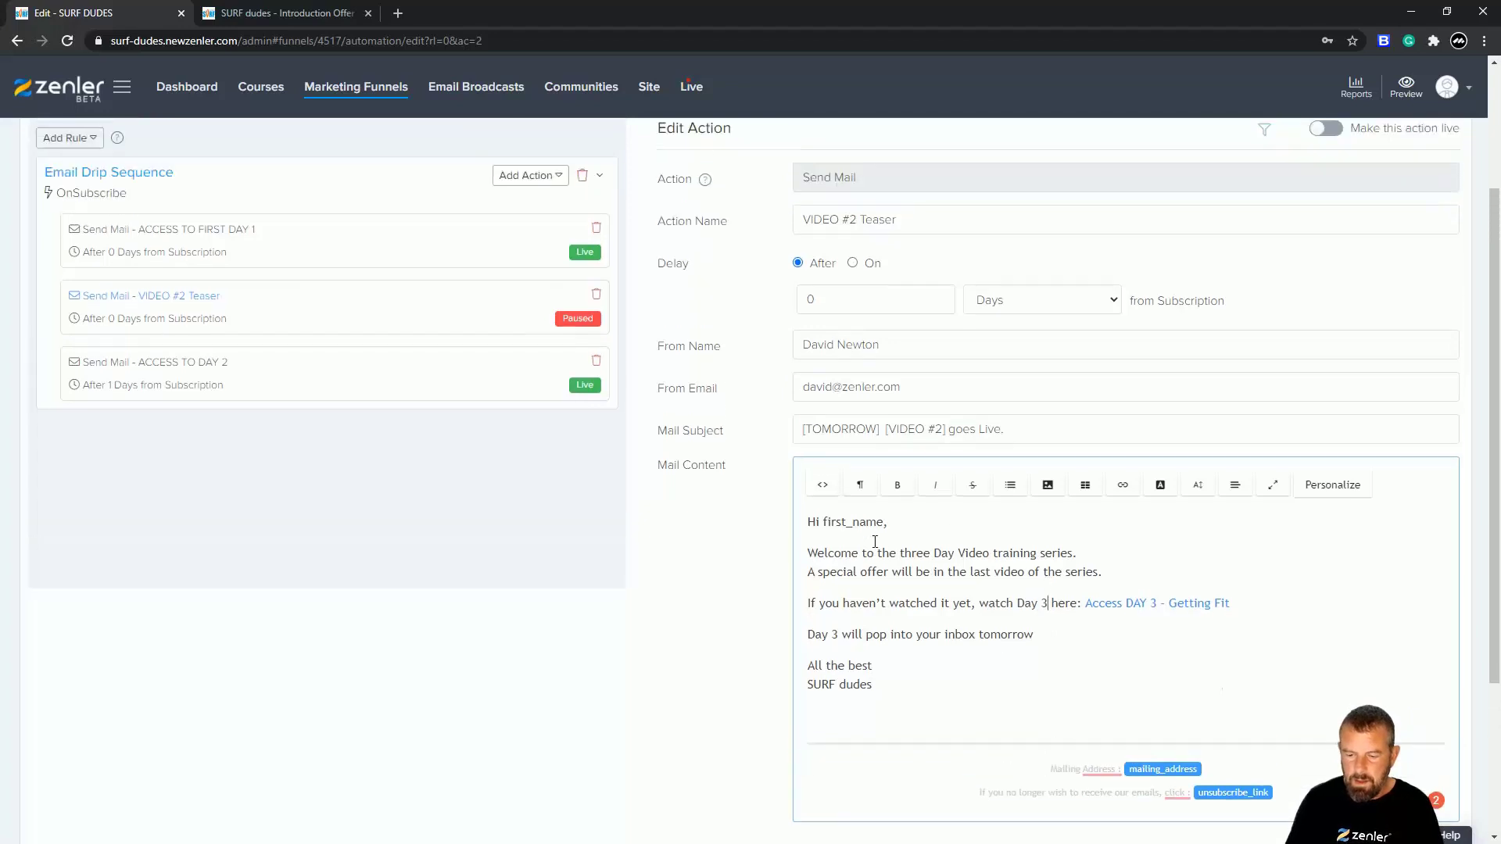
# Replace the plain first_name text in the teaser email's greeting with the first_name personalisation tag.
pyautogui.moveTo(884, 521); pyautogui.dragTo(826, 522)
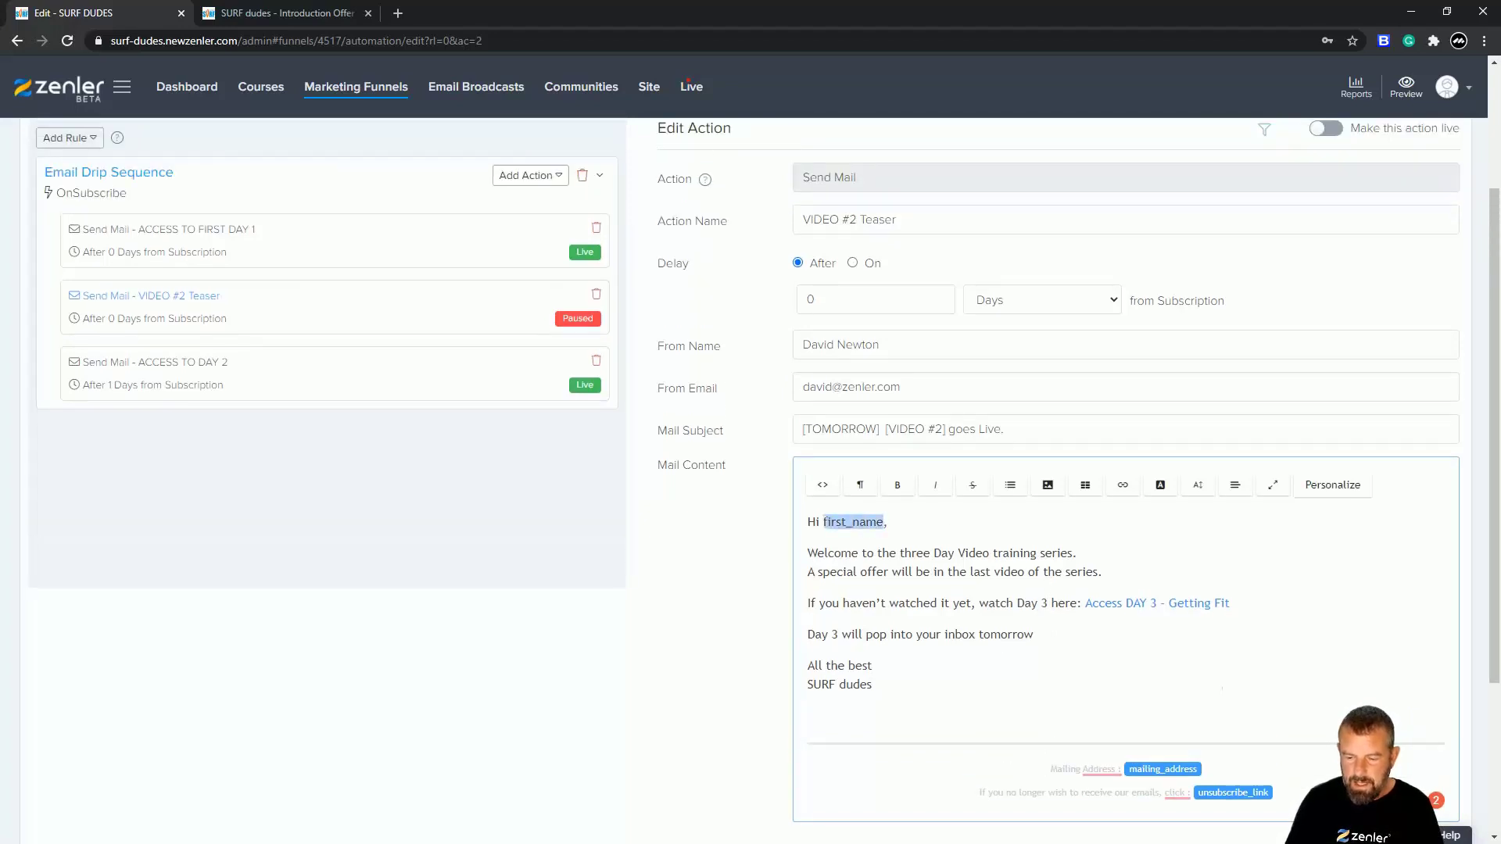
pyautogui.click(1333, 486)
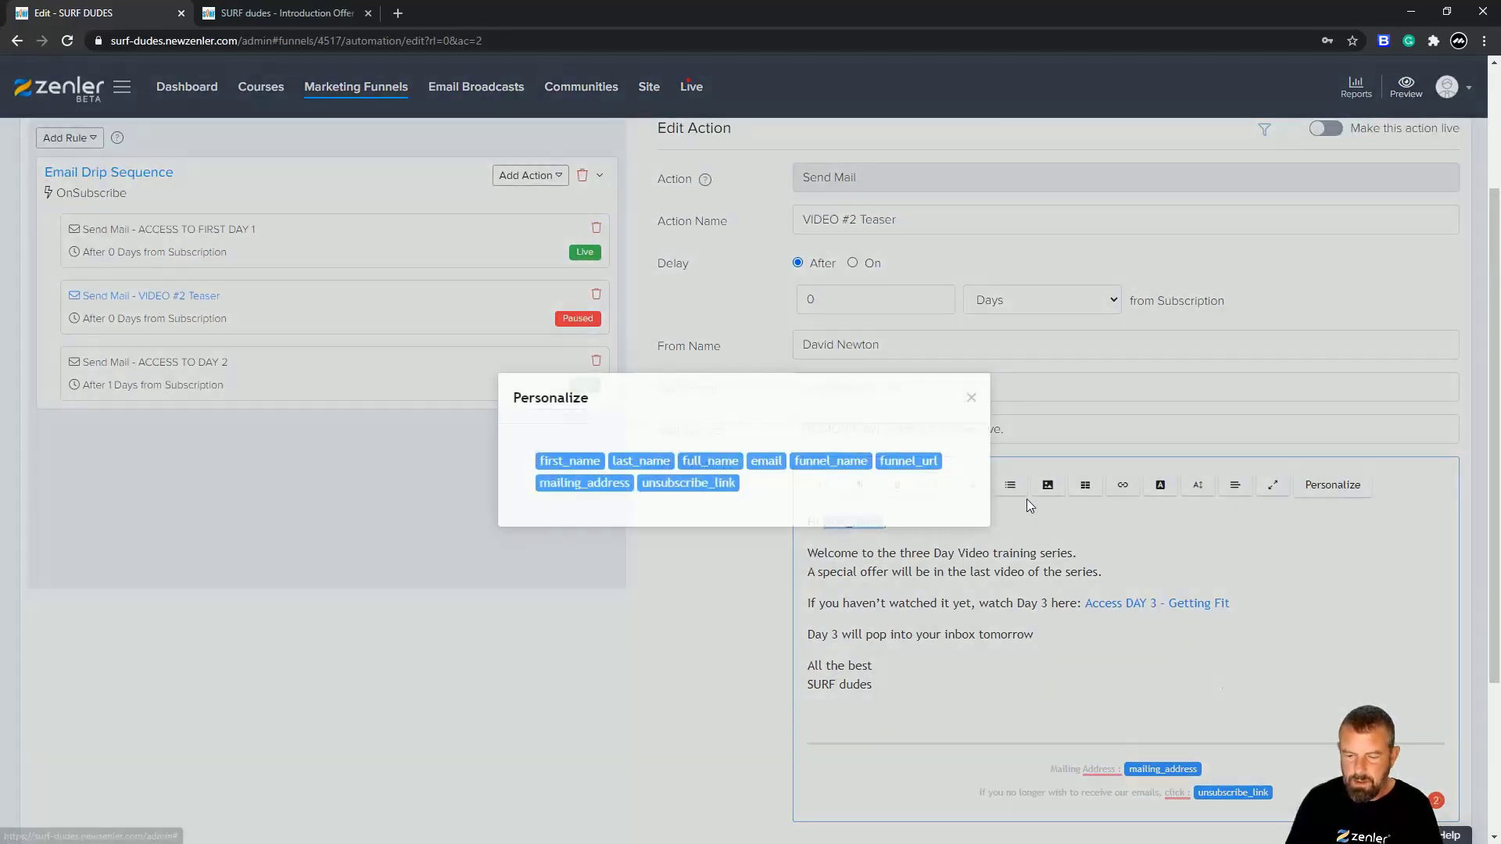
pyautogui.click(579, 465)
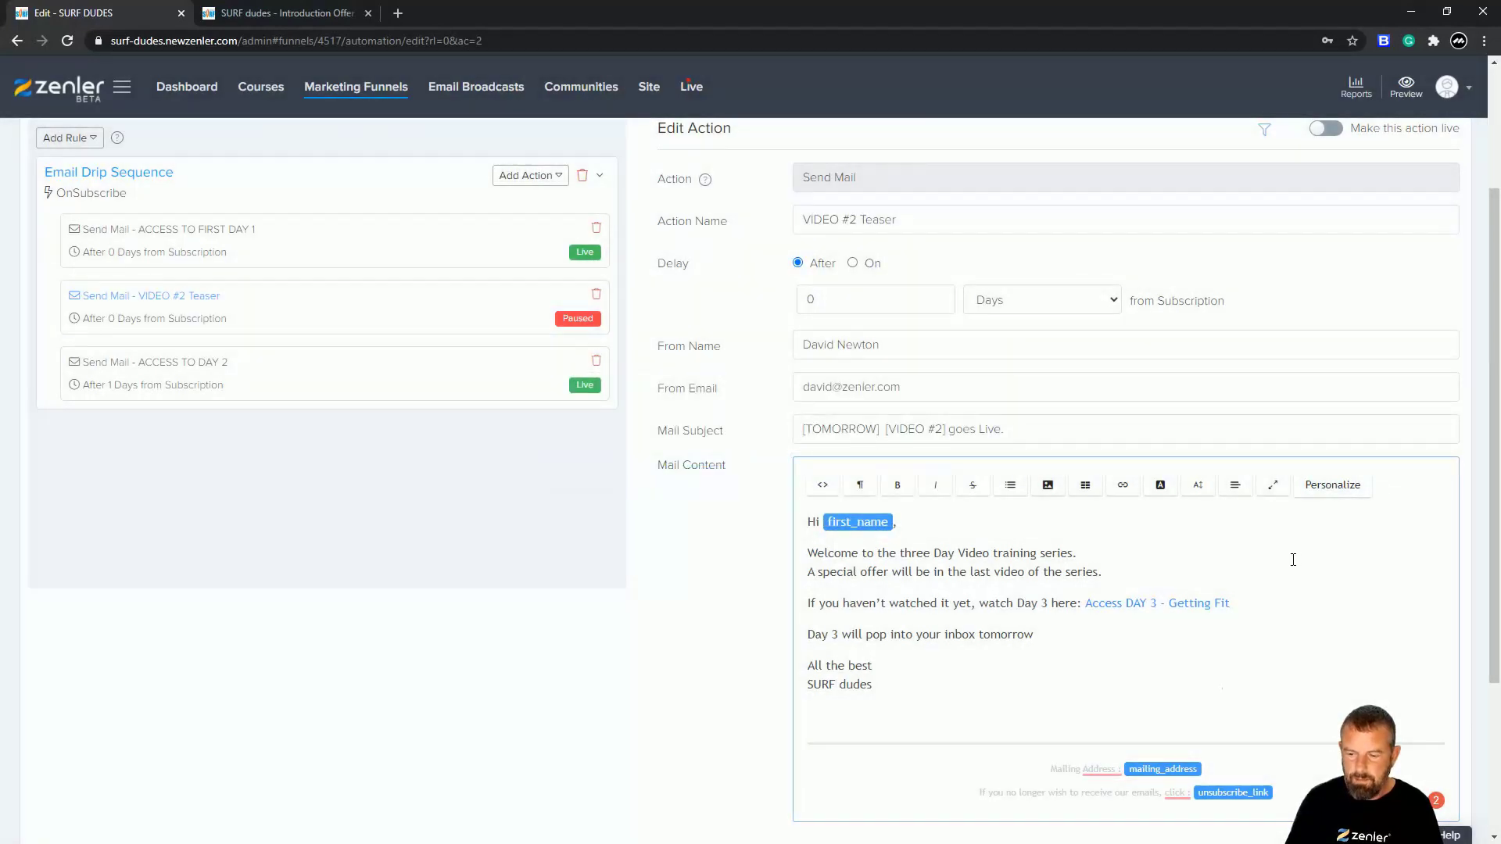
pyautogui.click(1293, 560)
# Rename the VIDEO #2 Teaser action to "ACCESS TO DAY 3" and set its delay to 2 days from subscription.
pyautogui.scroll(3, 1045, 420)
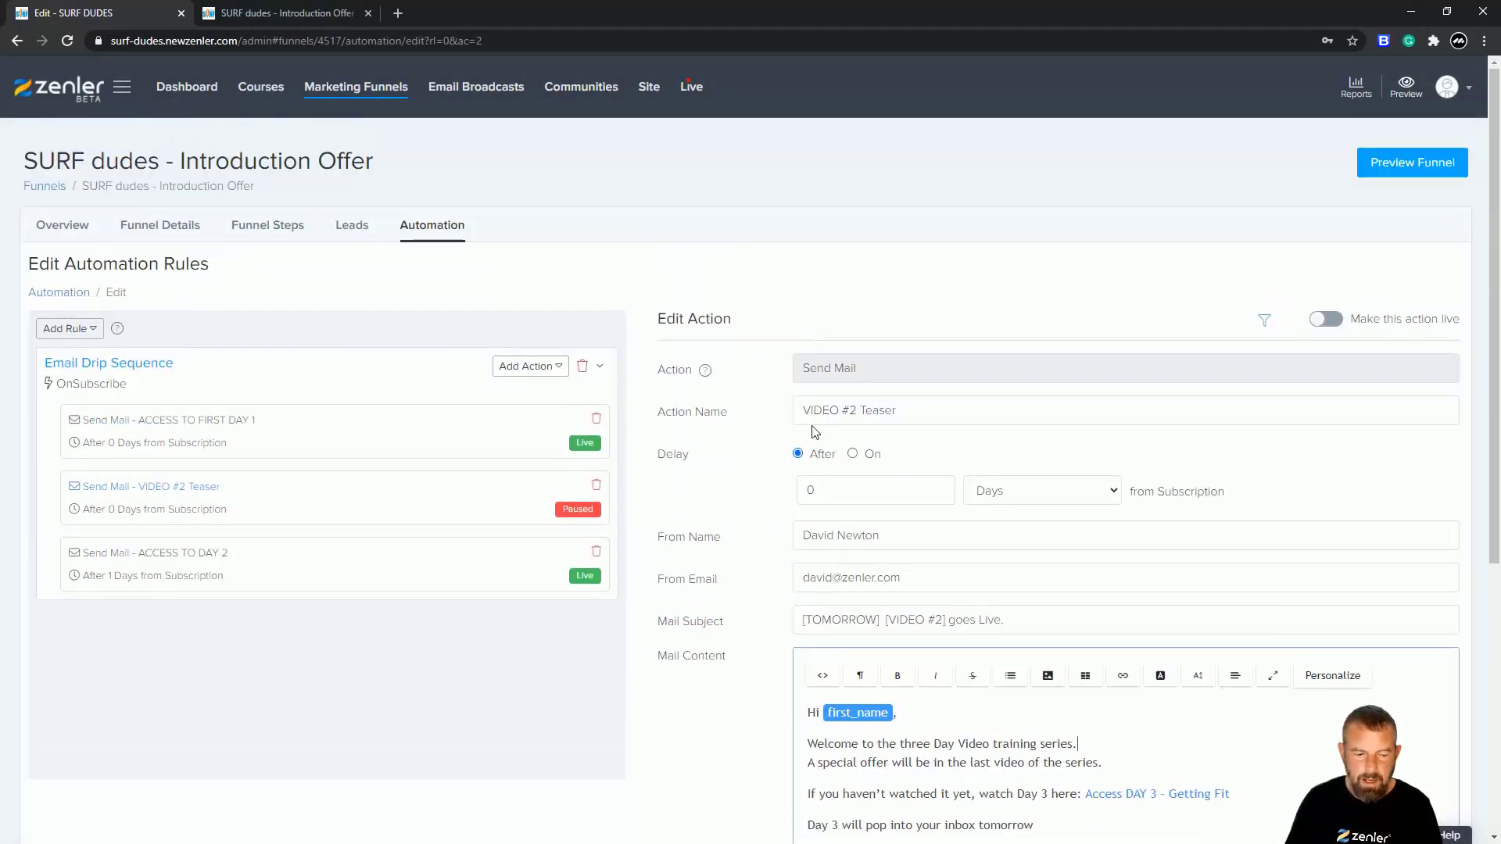
pyautogui.moveTo(924, 412); pyautogui.dragTo(777, 421)
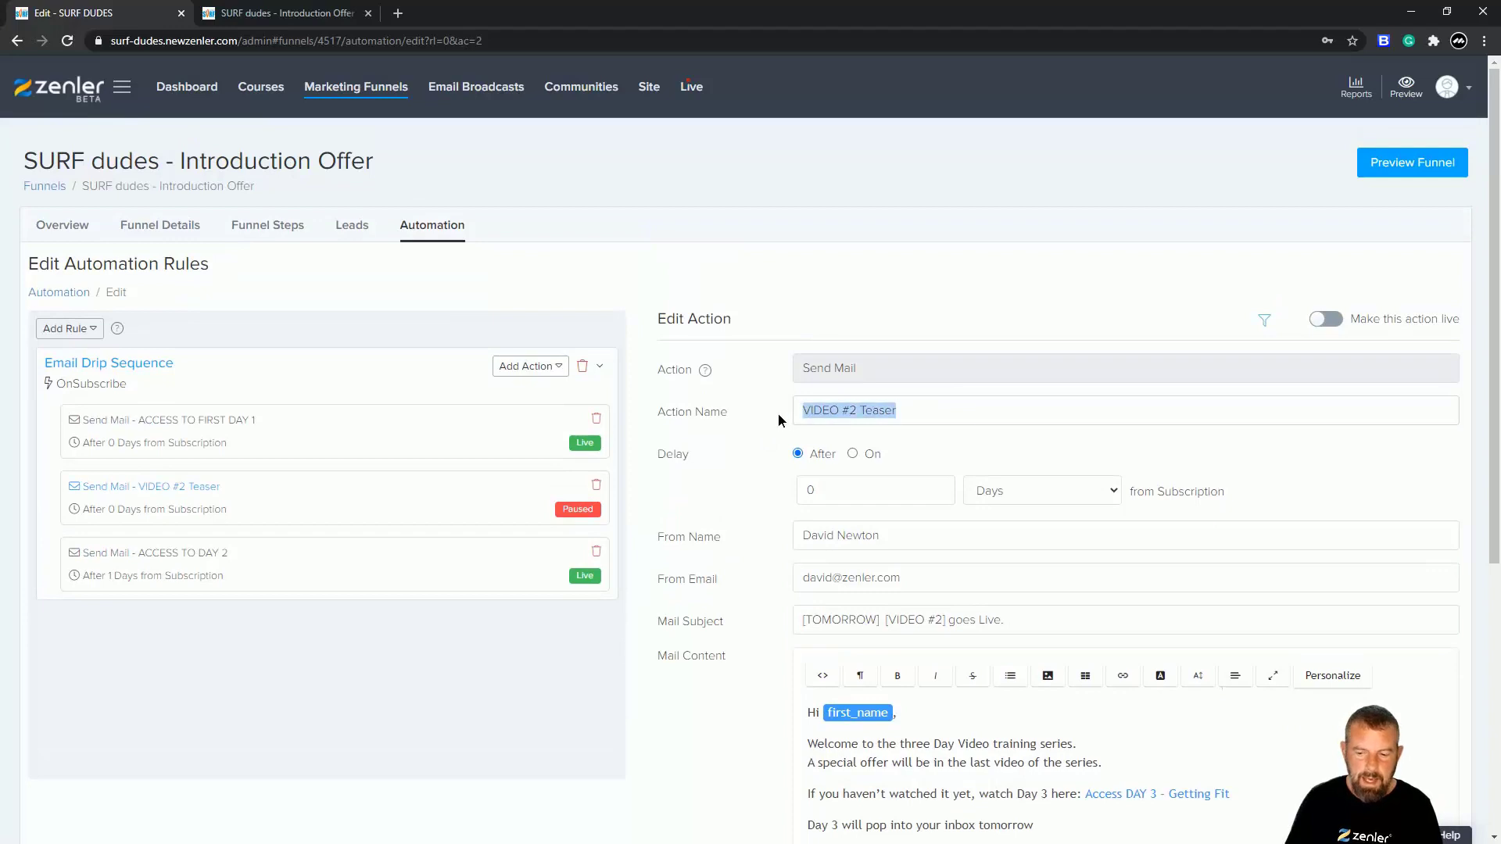
pyautogui.write('ACCESS TO DAY')
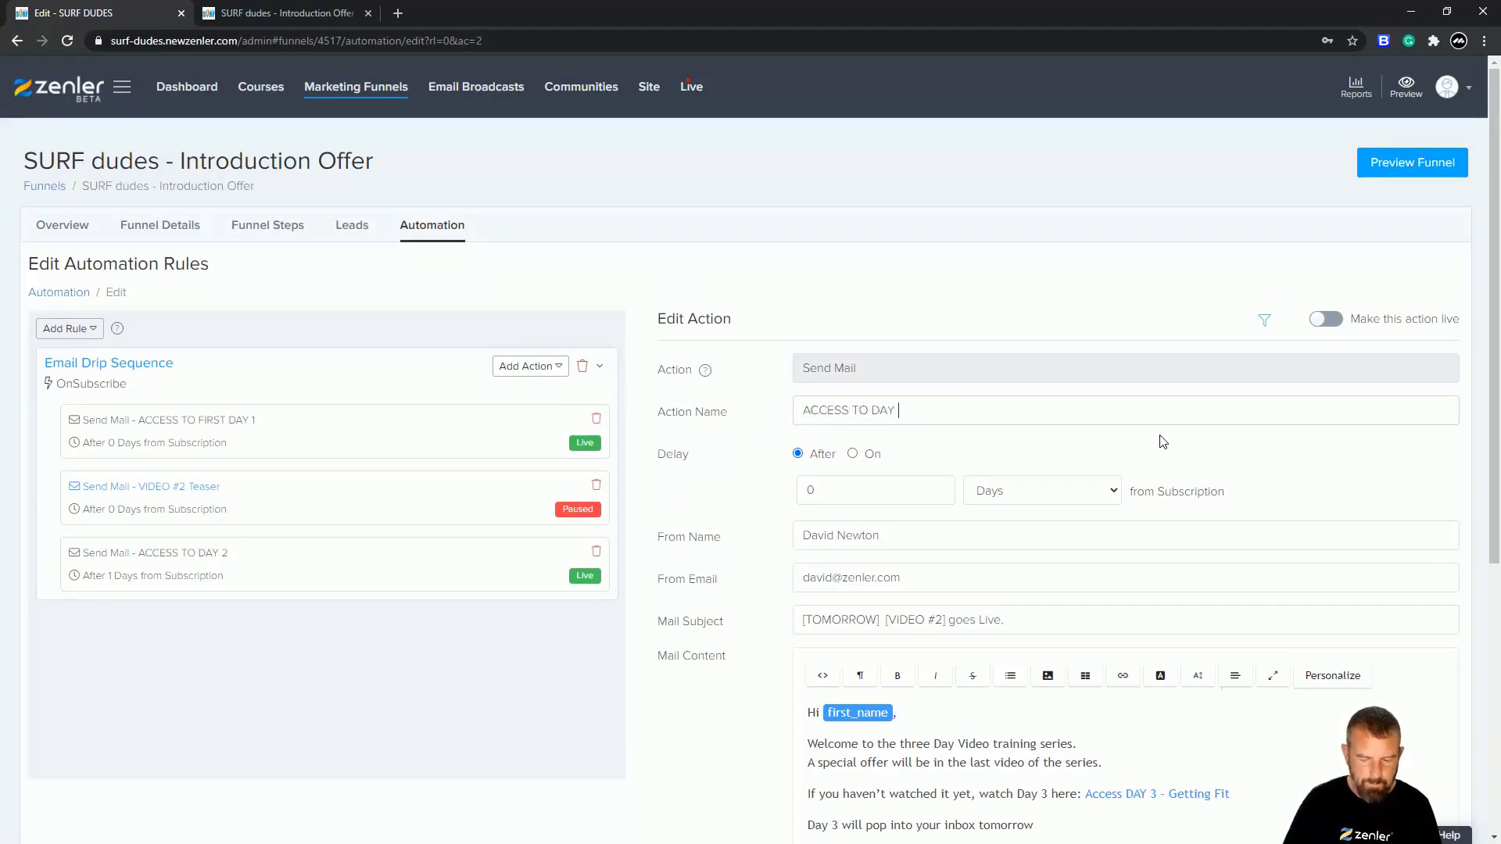
pyautogui.write(' 3')
pyautogui.scroll(-1, 884, 445)
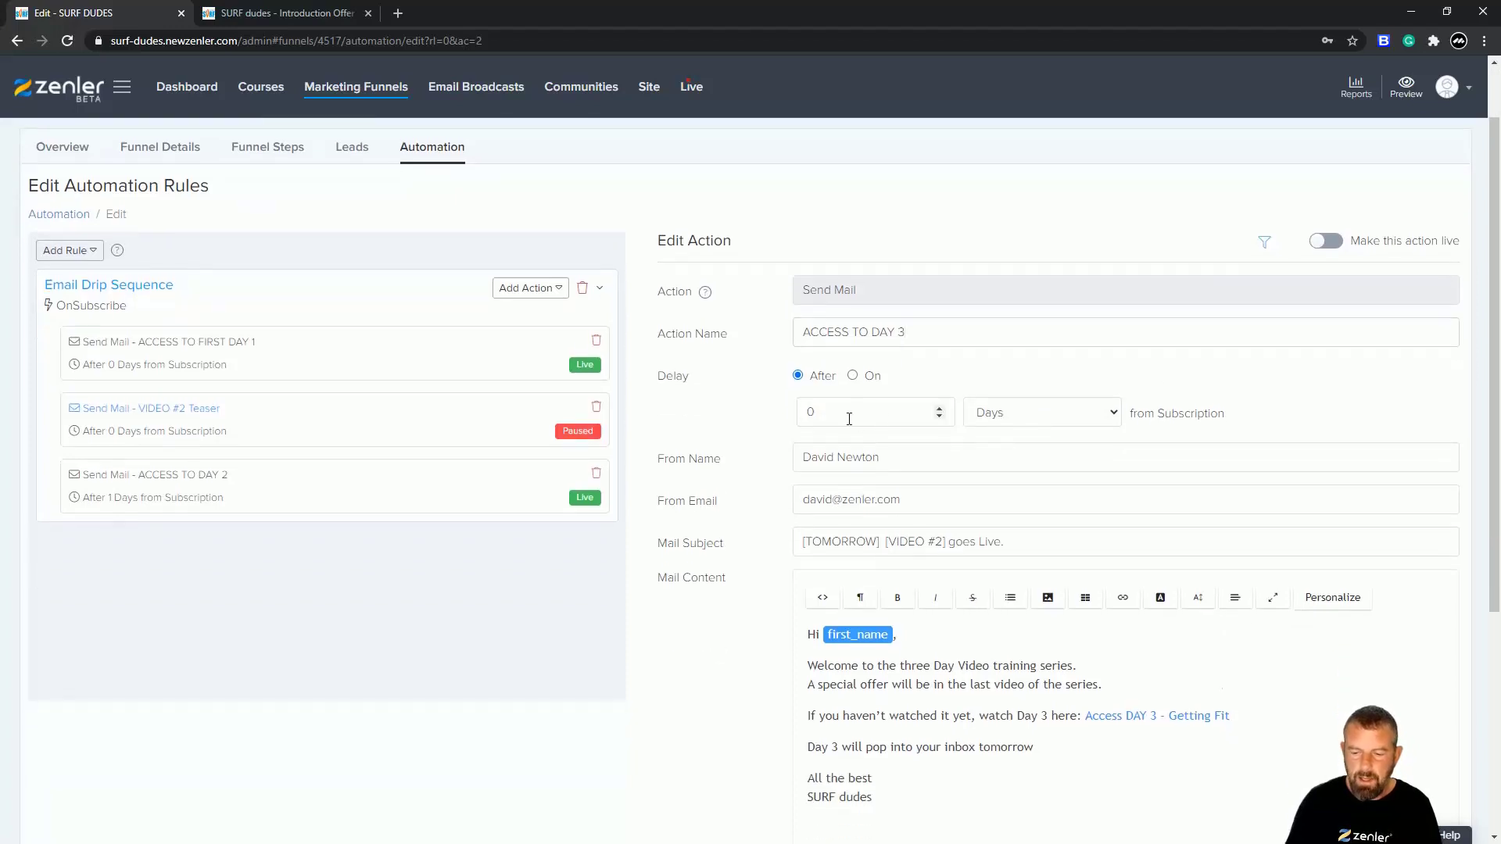
pyautogui.click(940, 409)
pyautogui.click(939, 409)
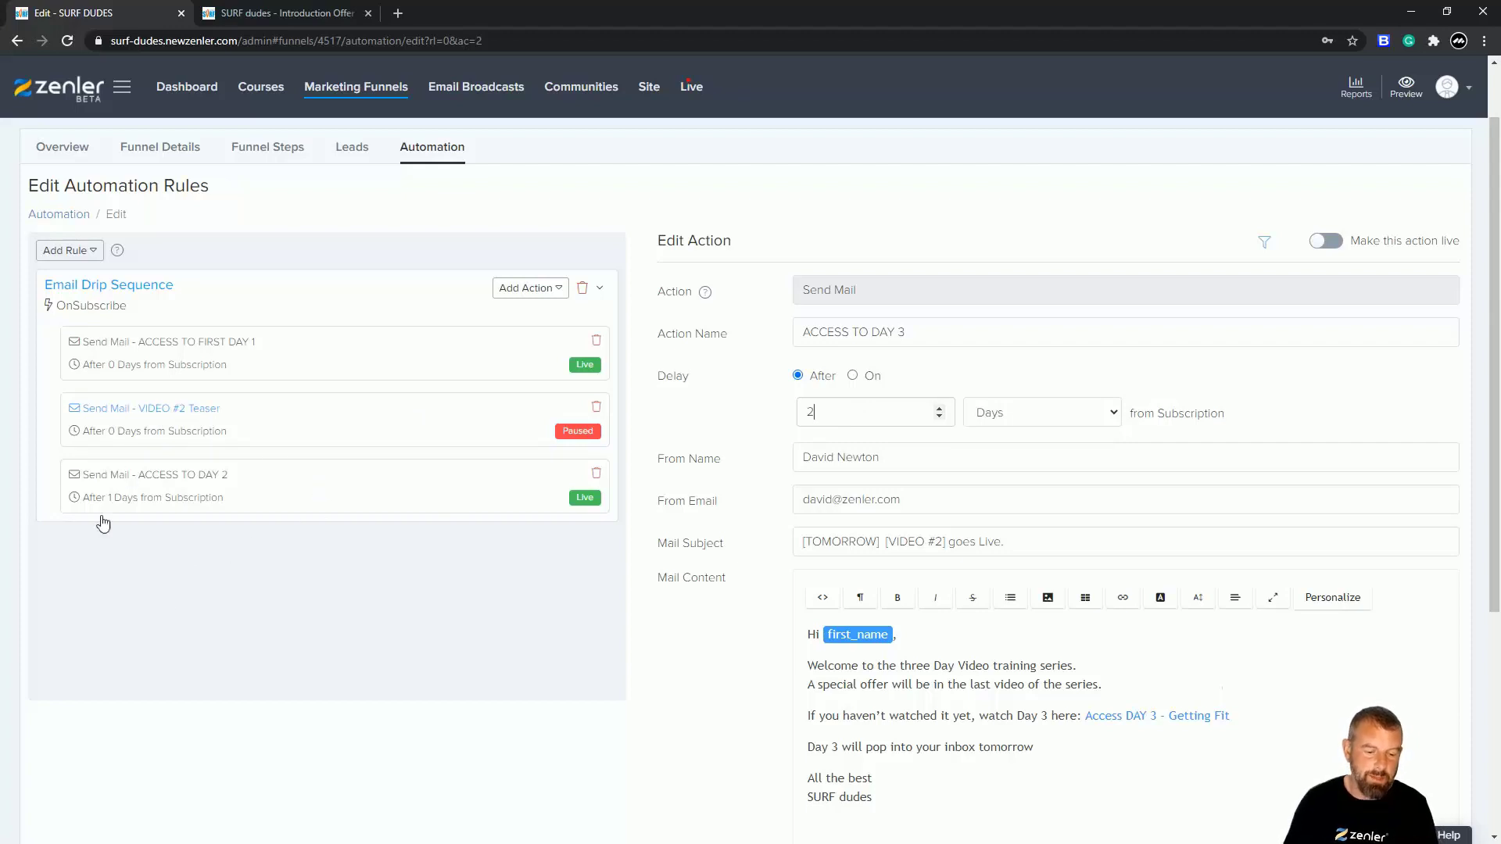
# Set the Day 3 email's mail subject to "SURF dudes - Day 3 Special Offer!".
pyautogui.moveTo(1007, 543); pyautogui.dragTo(784, 545)
pyautogui.write('SURF dude')
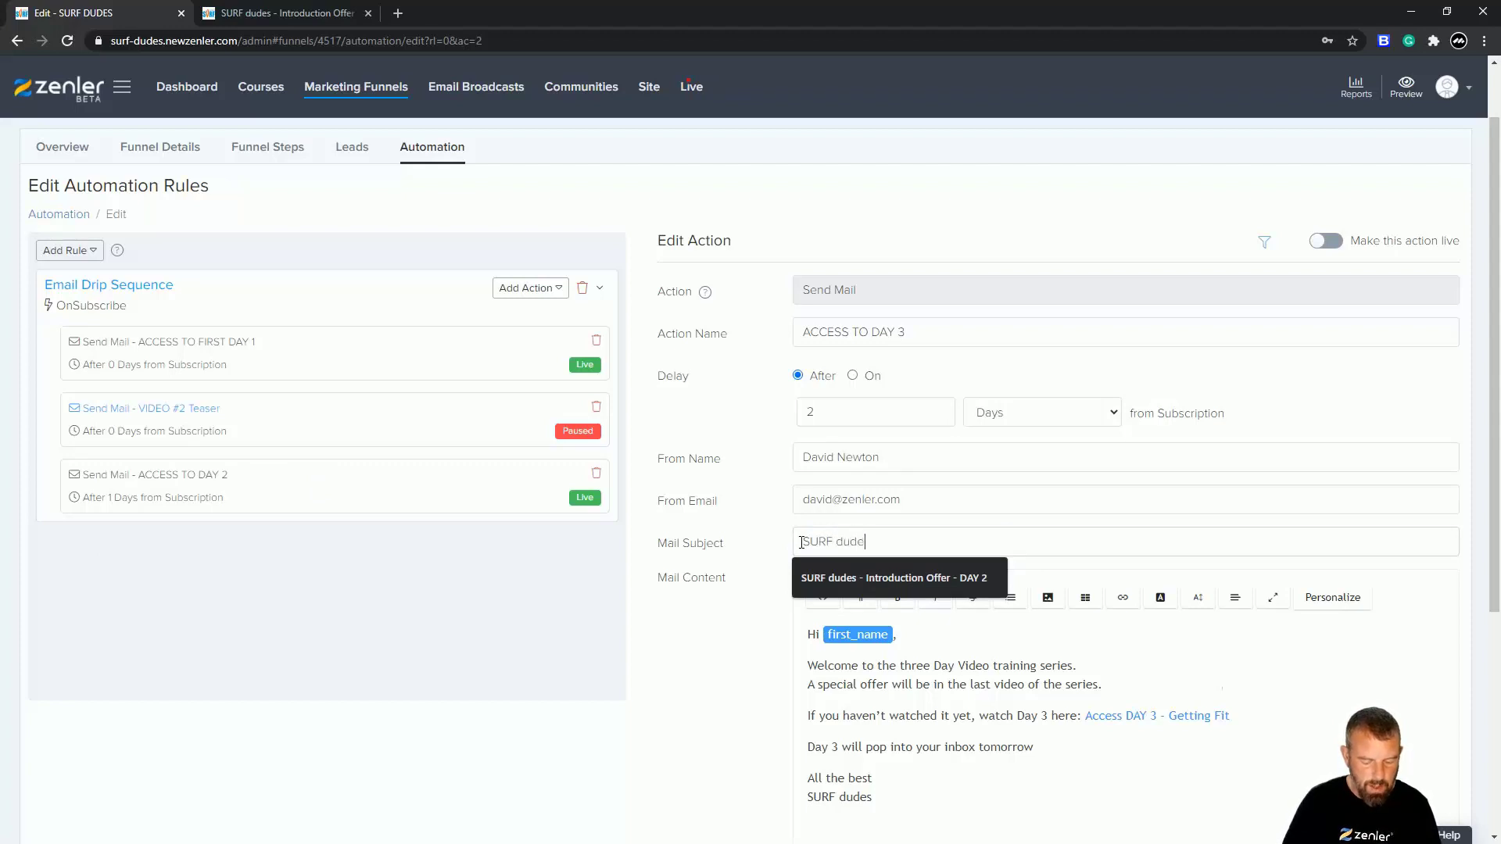
pyautogui.write('s - Da')
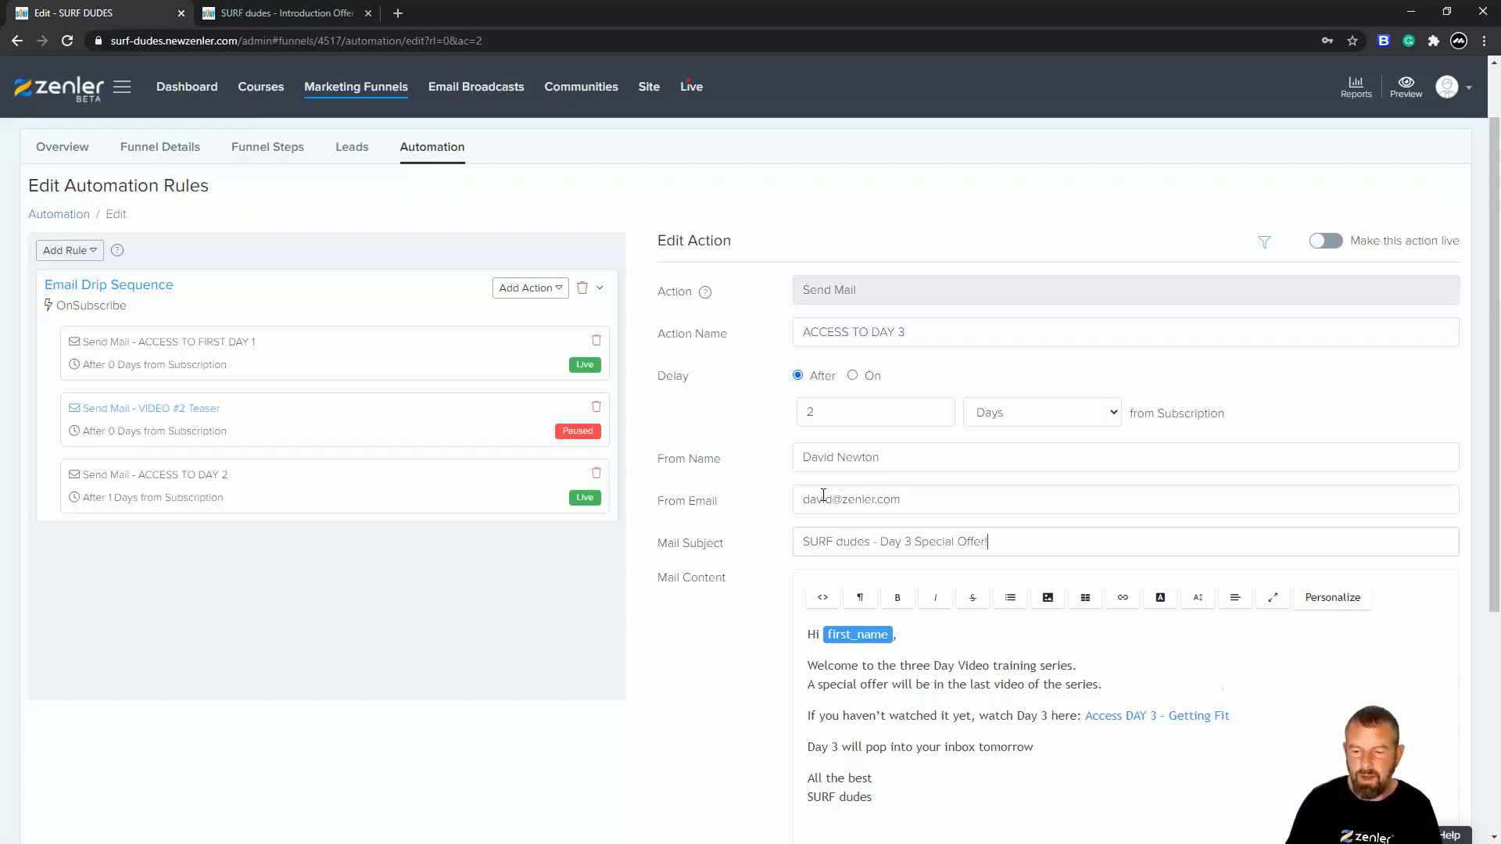
pyautogui.write('y 3 Special Offer!')
# Save the Day 3 email, make it live and apply the changes to existing leads.
pyautogui.scroll(-4, 1199, 520)
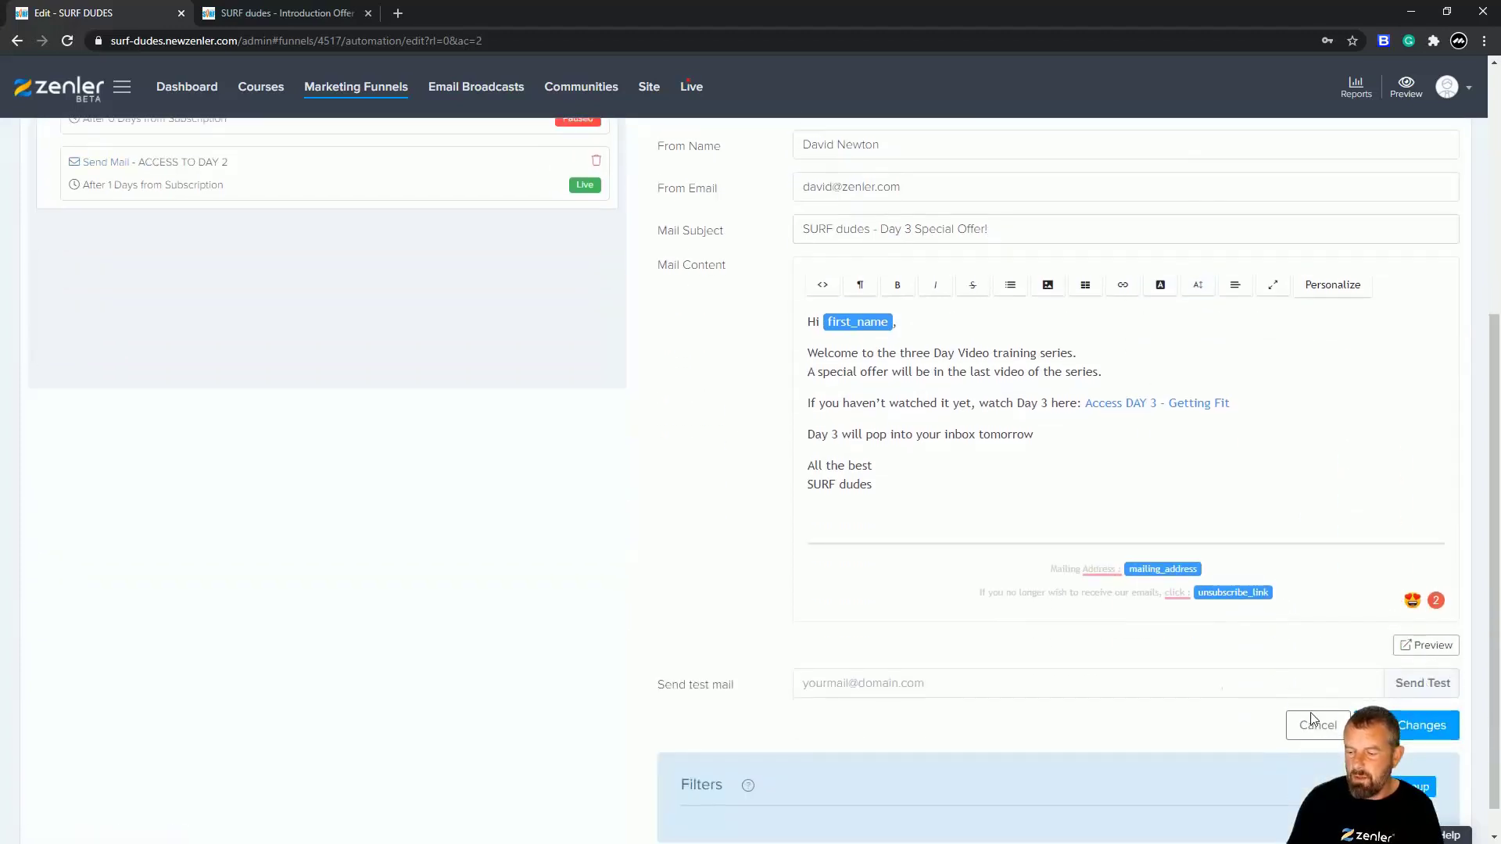
pyautogui.click(1401, 737)
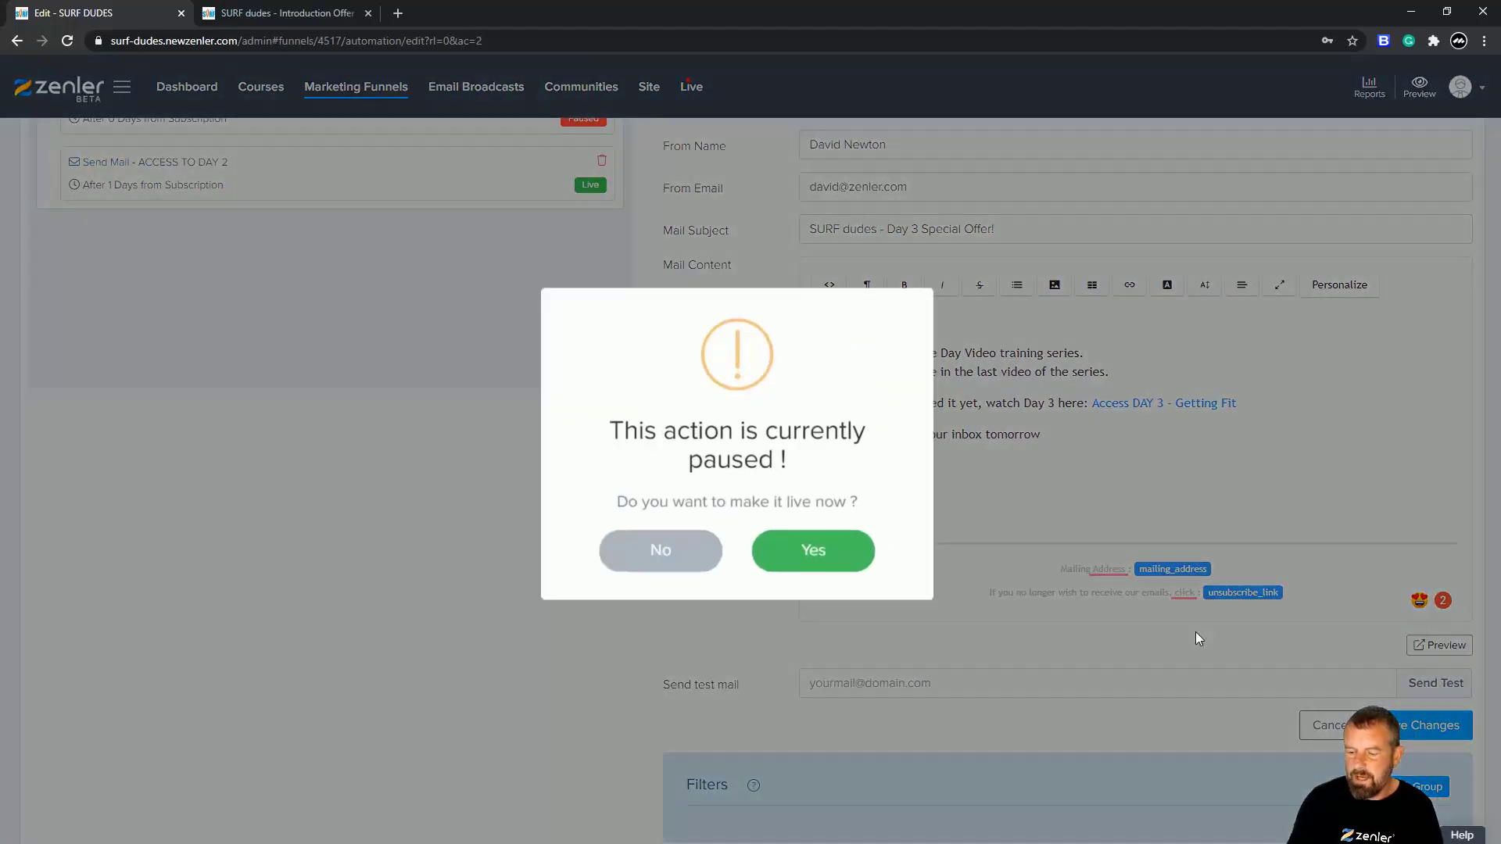
pyautogui.click(811, 546)
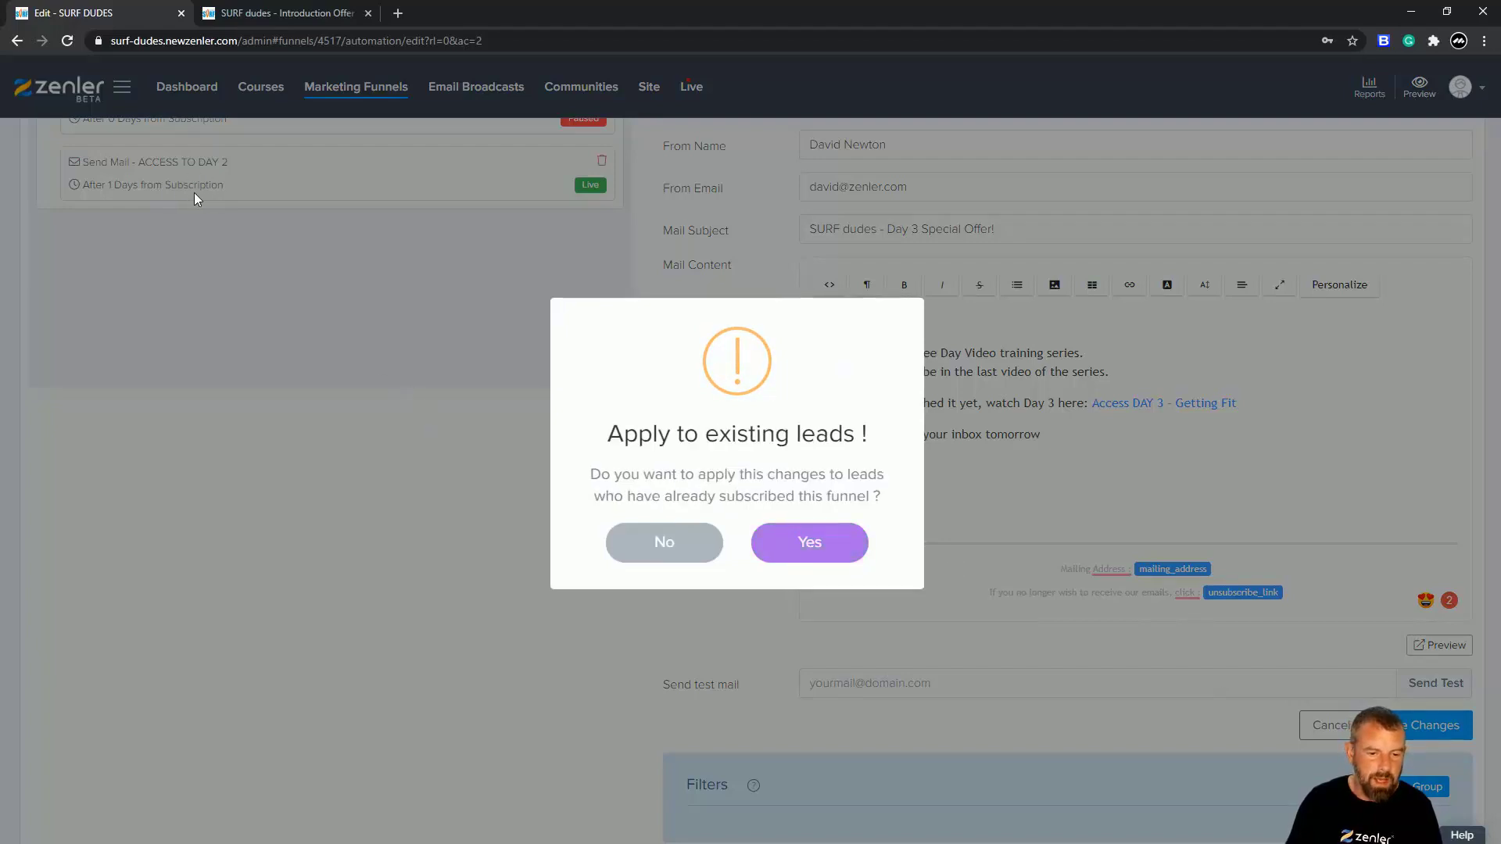
pyautogui.press('Return')
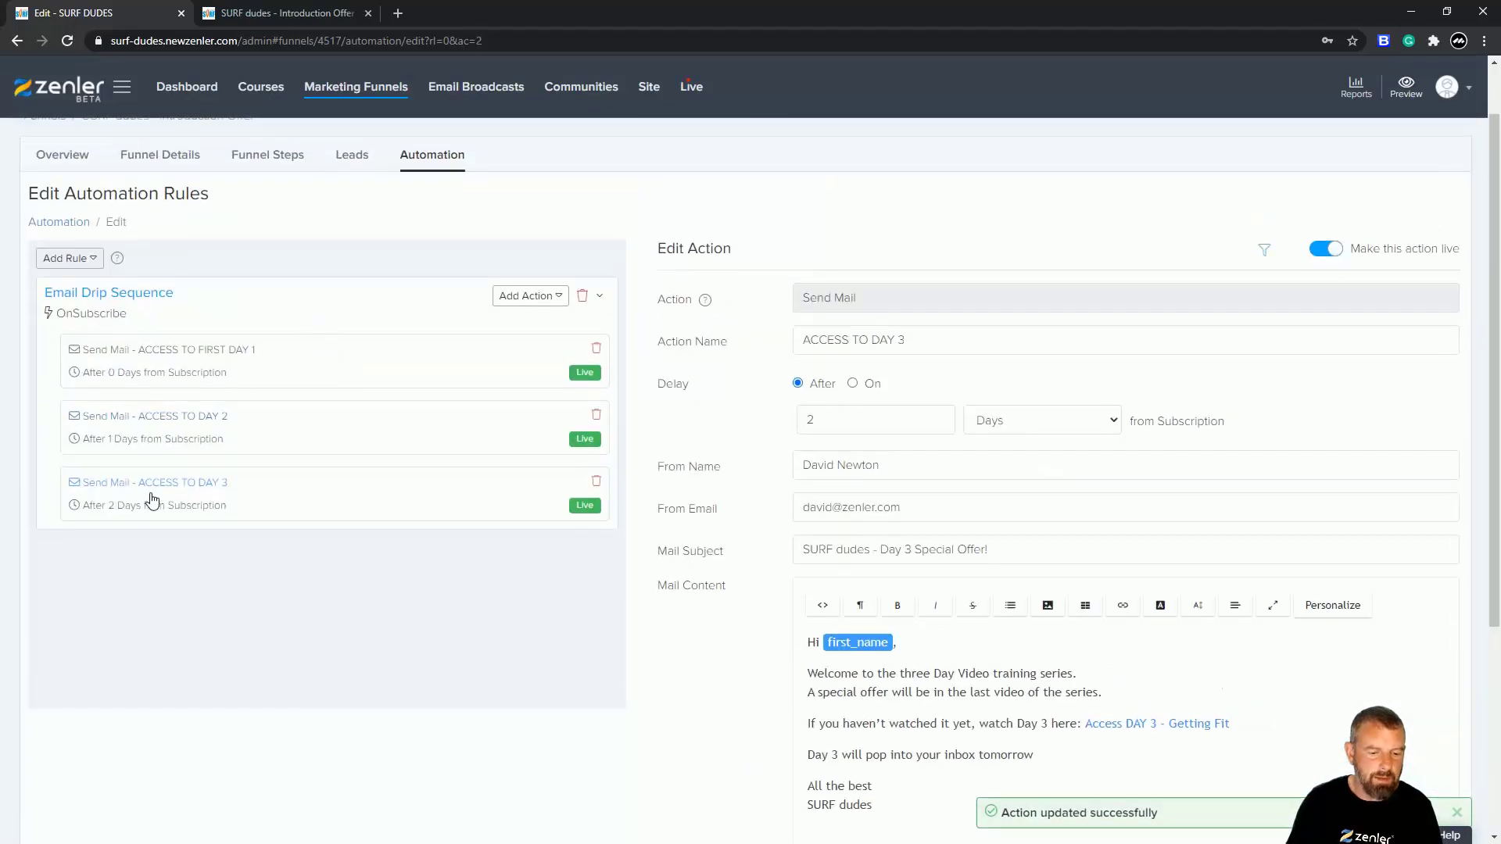
# Check the ACCESS TO FIRST DAY 1 email, and shorten the ACCESS TO DAY 2 mail subject to "SURF dudes - DAY 2".
pyautogui.click(227, 351)
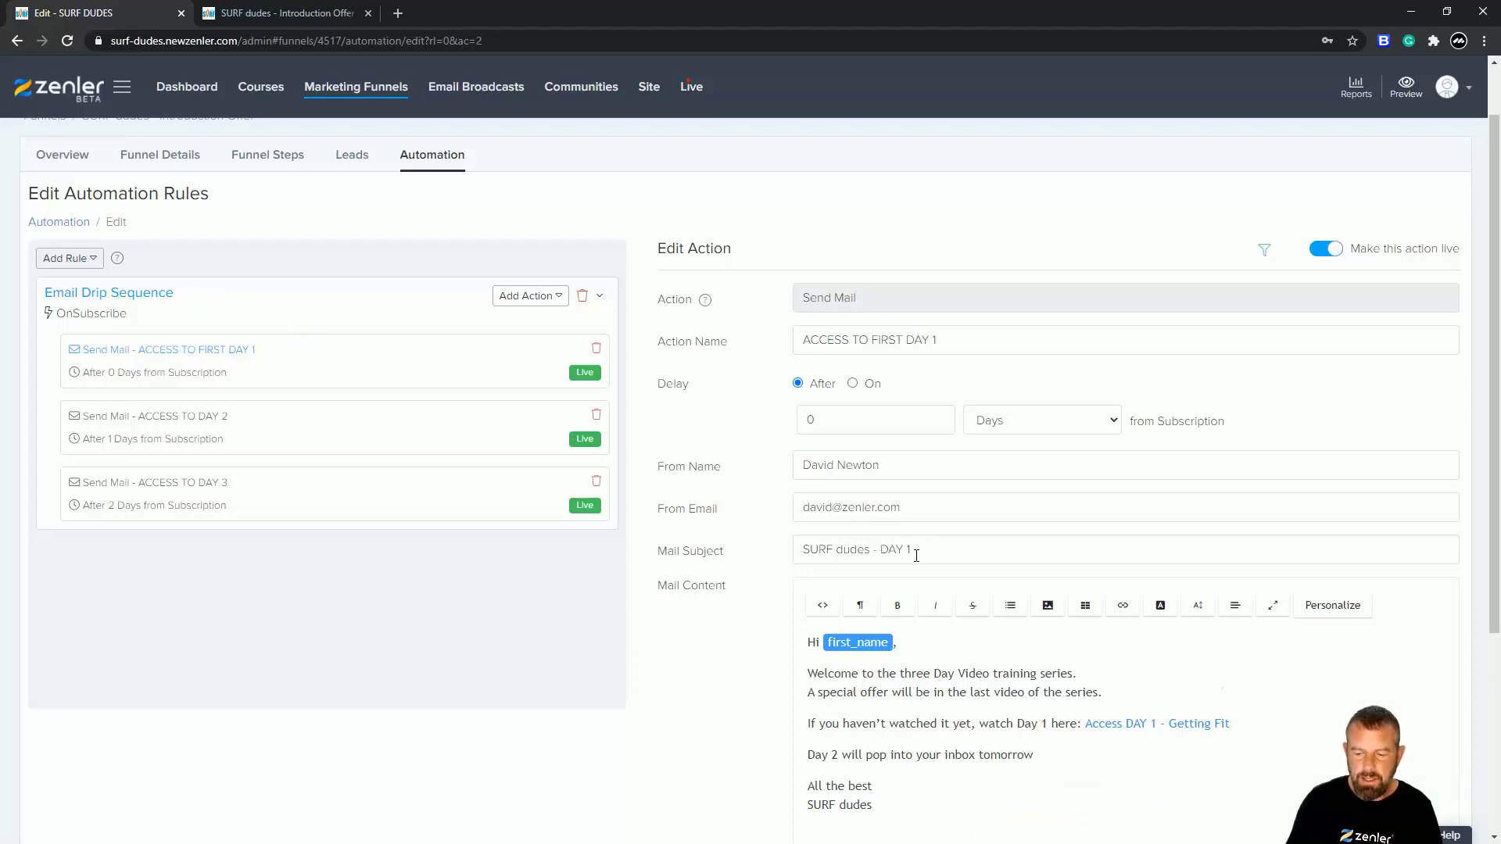
pyautogui.scroll(-1, 959, 548)
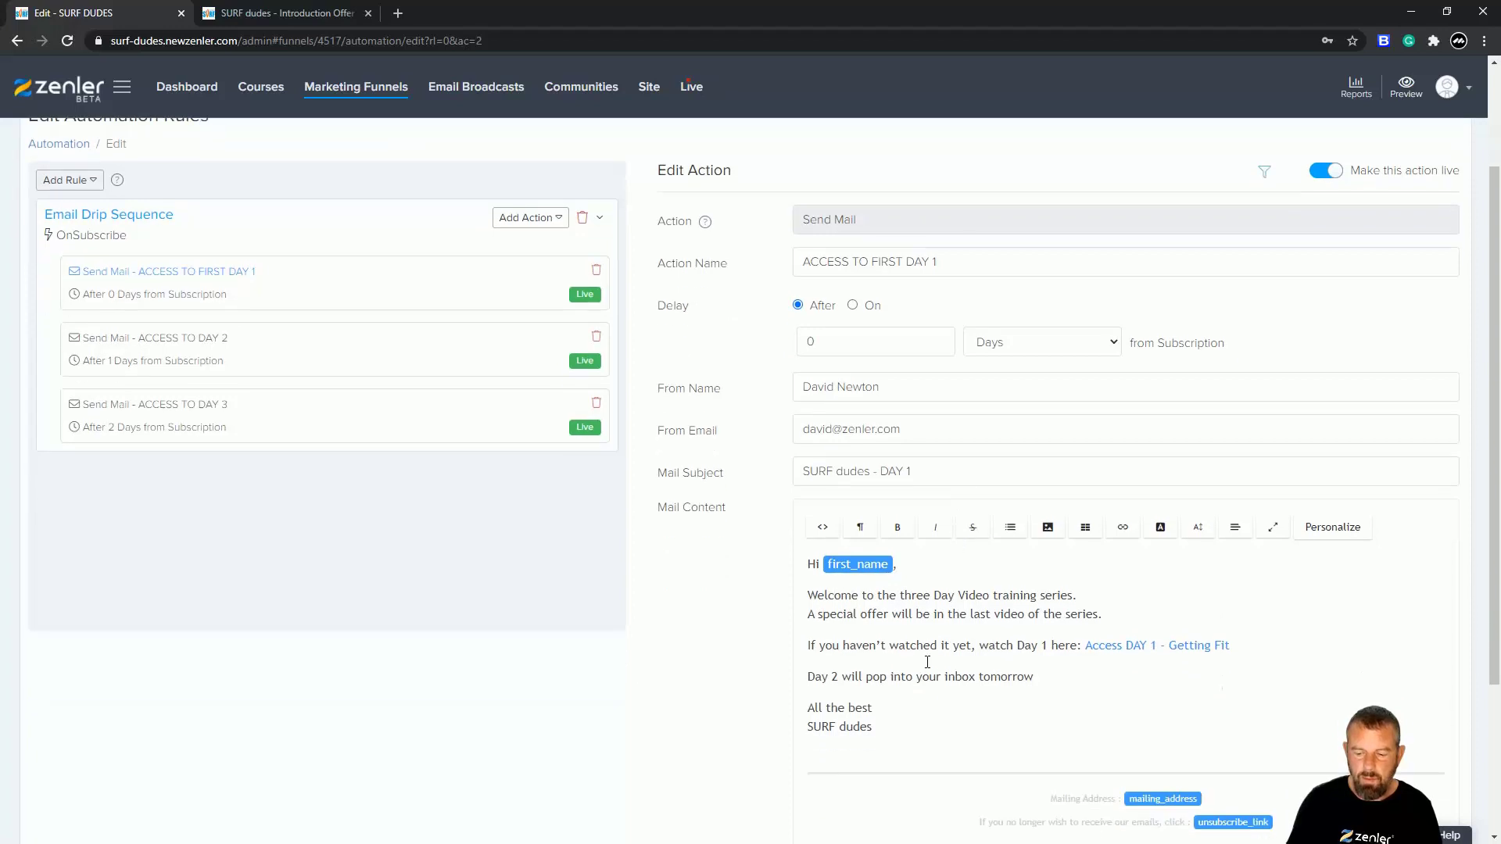
pyautogui.scroll(-1, 927, 662)
pyautogui.scroll(3, 1006, 592)
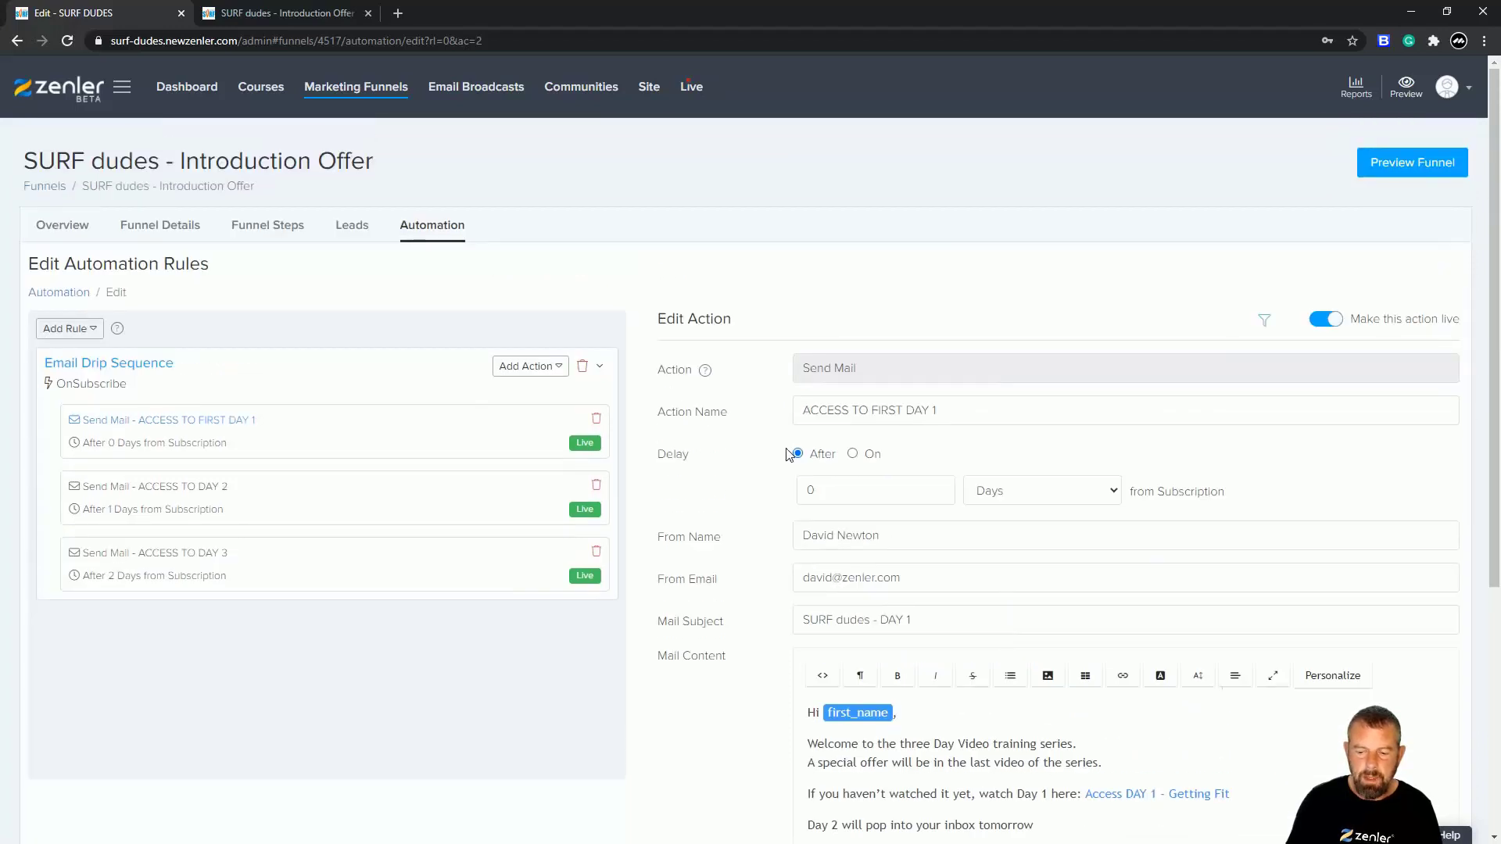
pyautogui.click(223, 490)
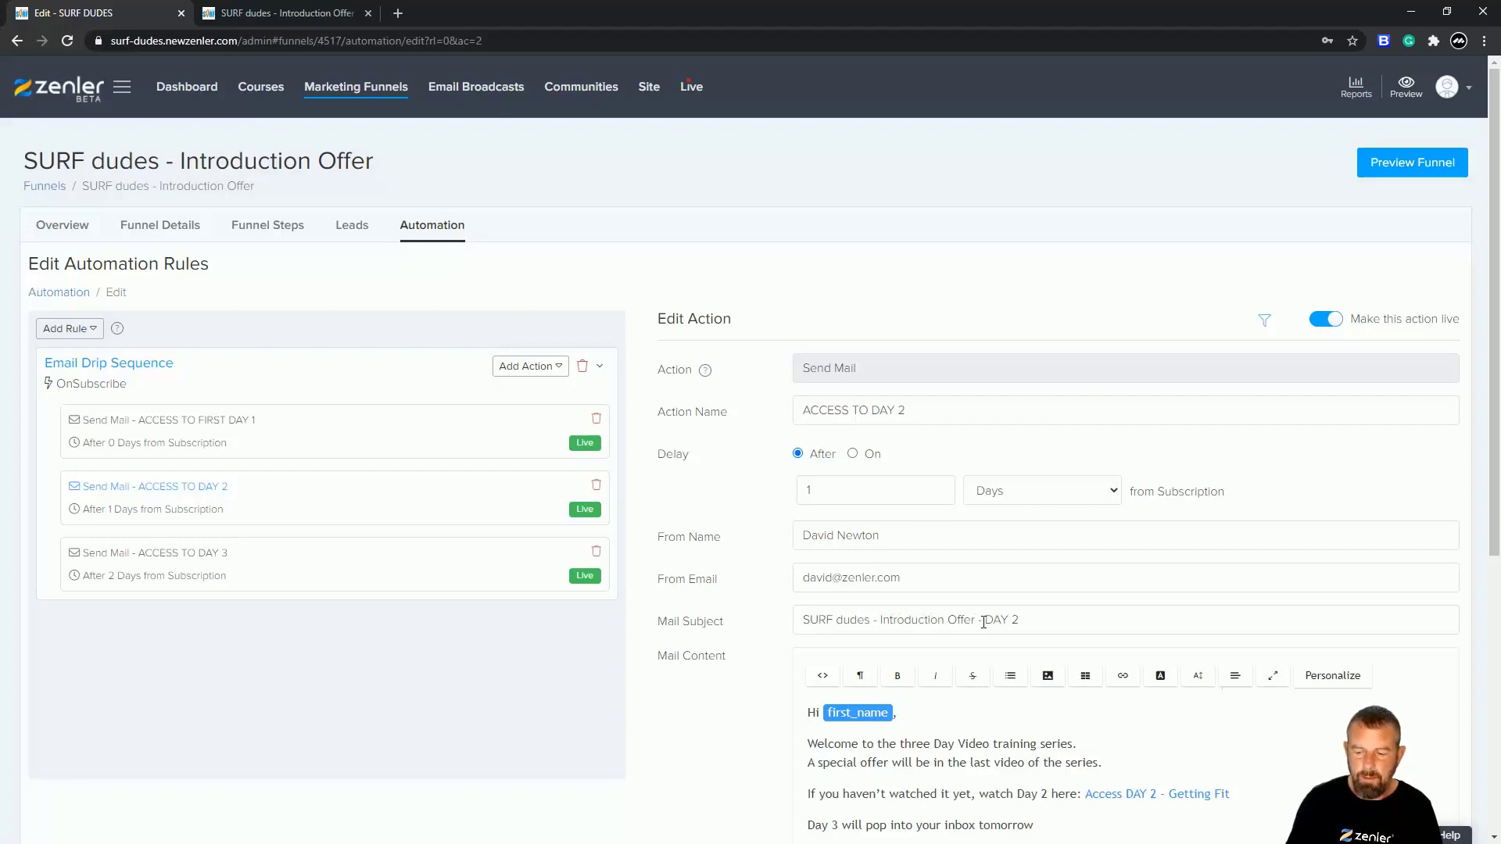
pyautogui.moveTo(976, 620); pyautogui.dragTo(879, 620)
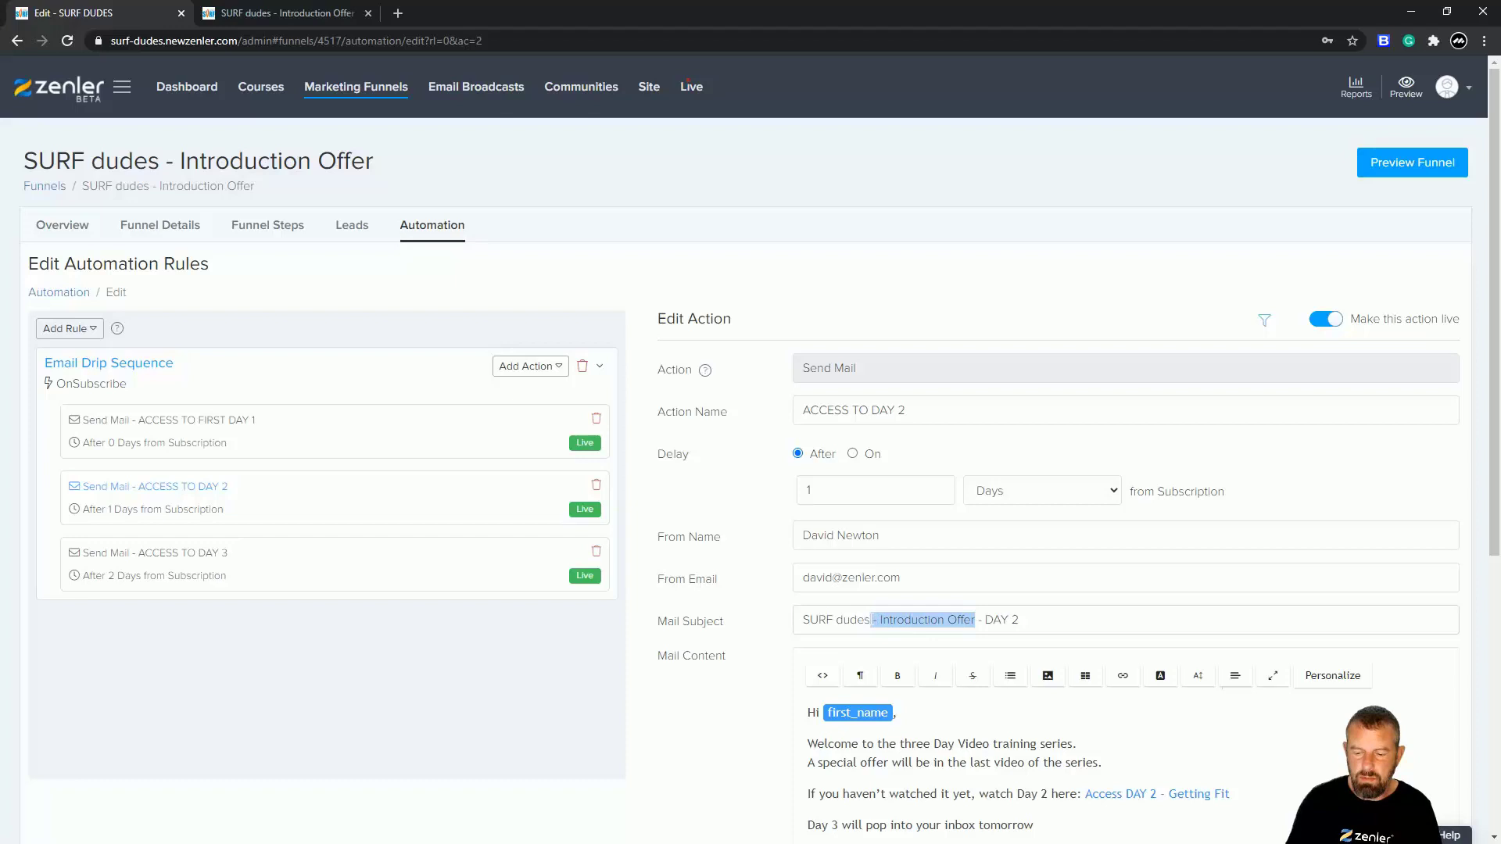
pyautogui.press('BackSpace')
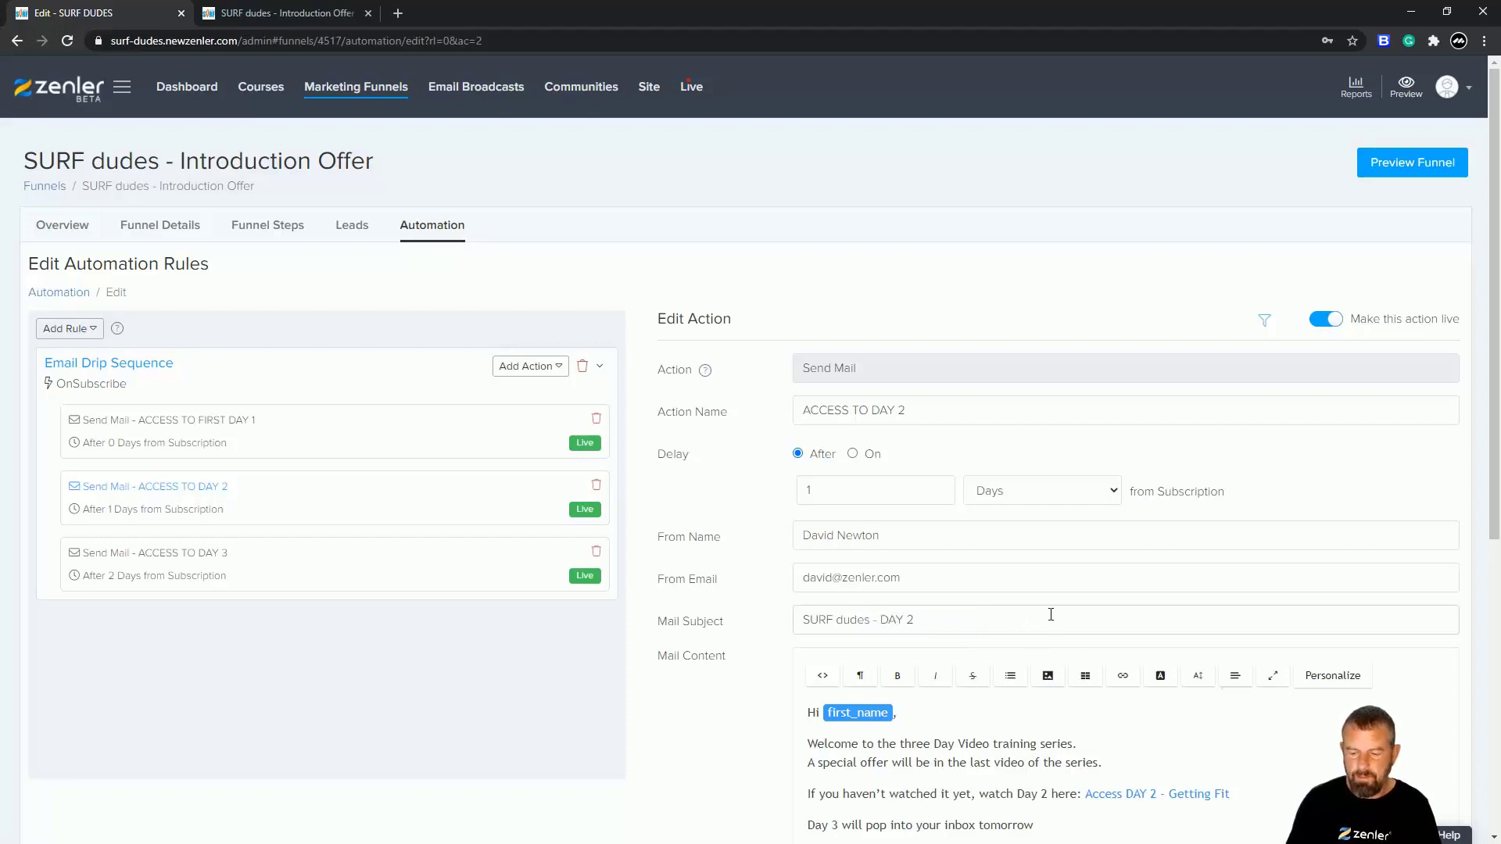
# Review the Day 2 email's content and save the action.
pyautogui.scroll(-3, 1051, 614)
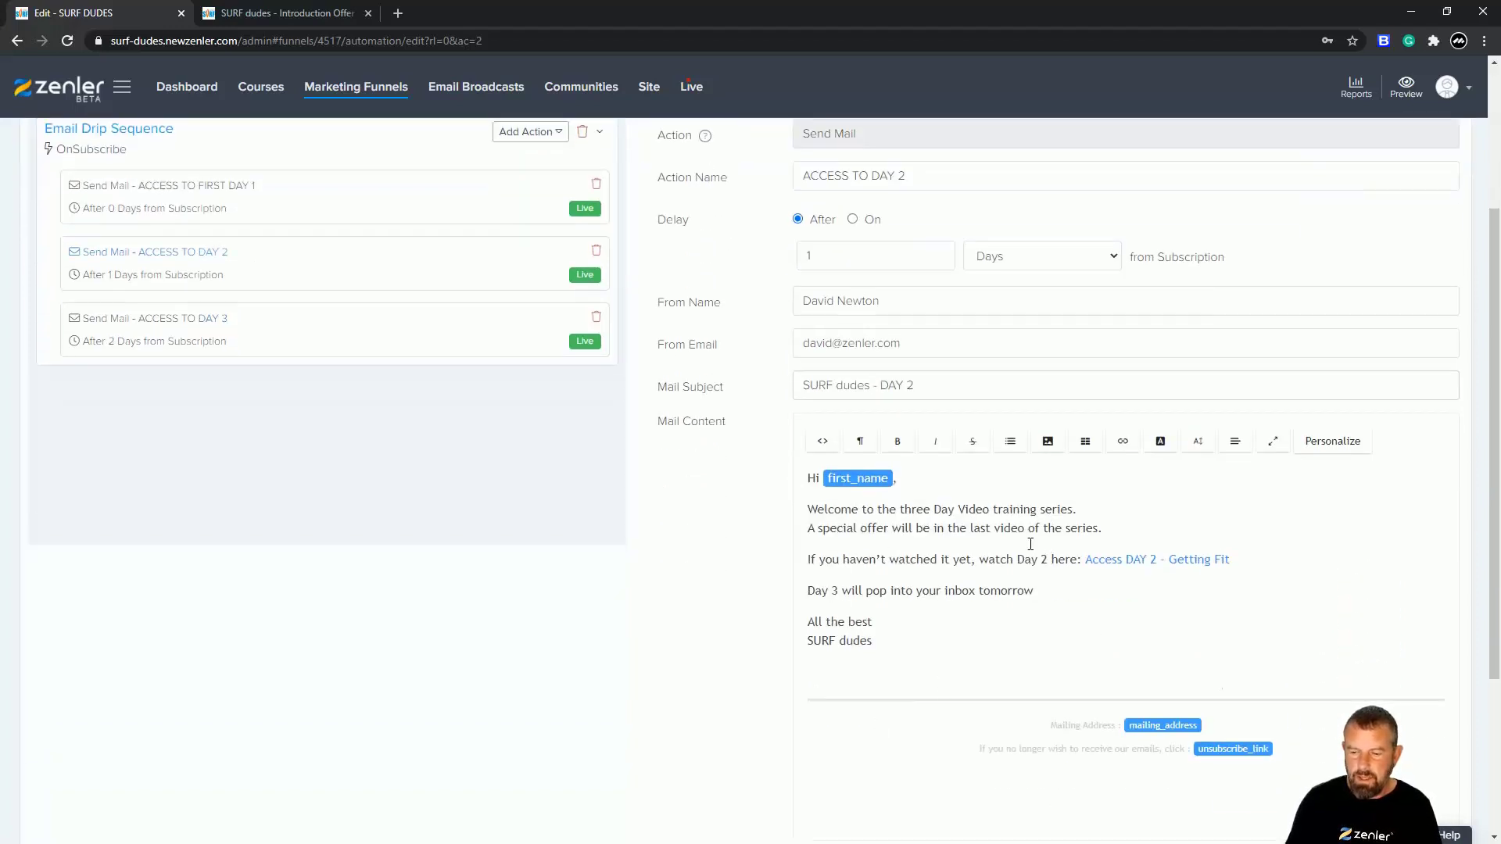
pyautogui.scroll(2, 1030, 544)
pyautogui.scroll(-5, 942, 523)
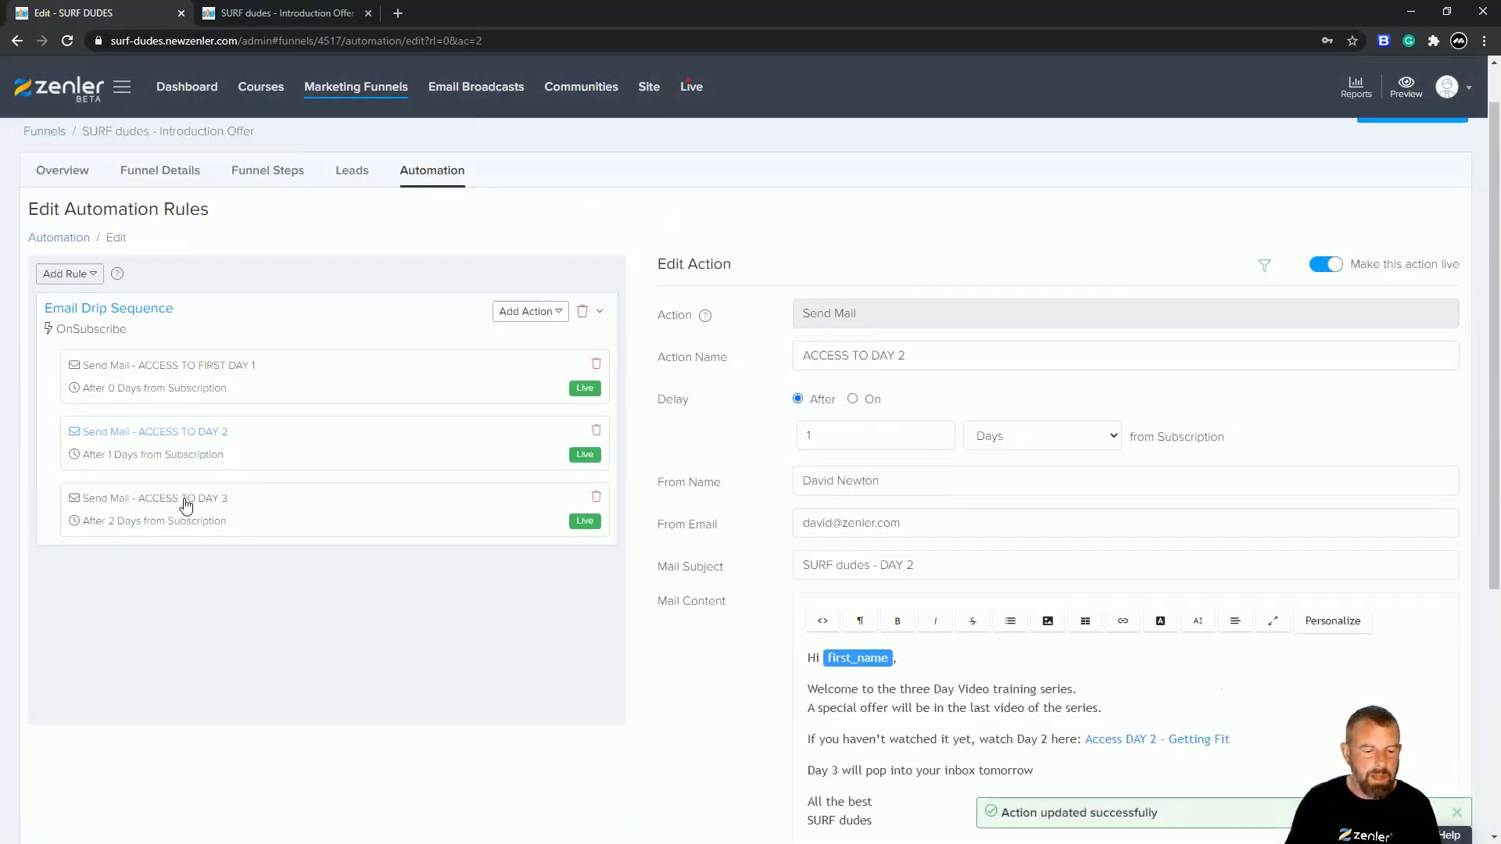
# Open the ACCESS TO DAY 3 email for editing and copy the VIDEO - 3 page link from the funnel steps.
pyautogui.click(186, 507)
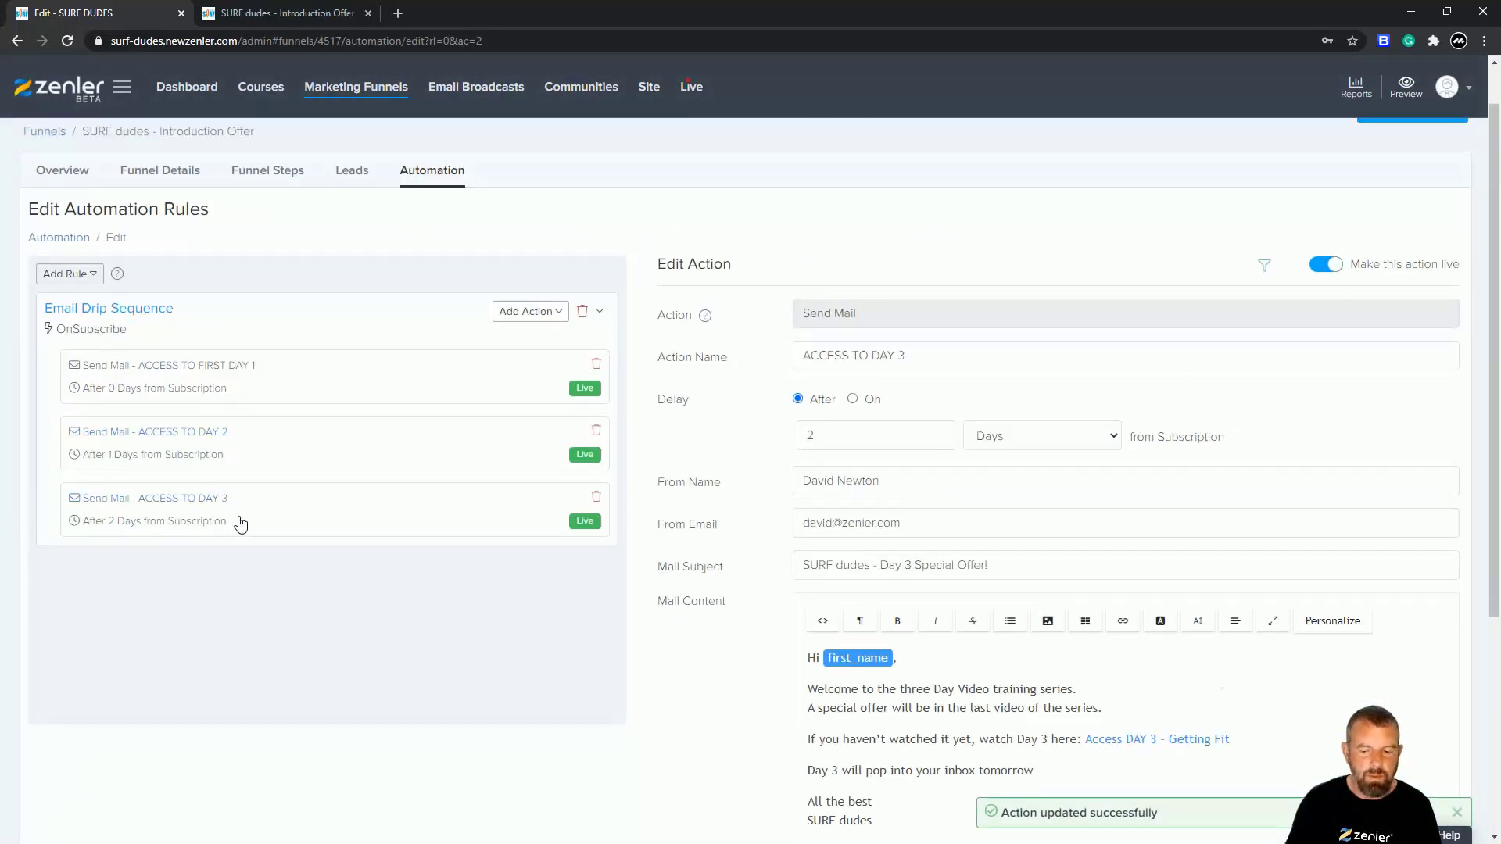
pyautogui.scroll(-2, 982, 516)
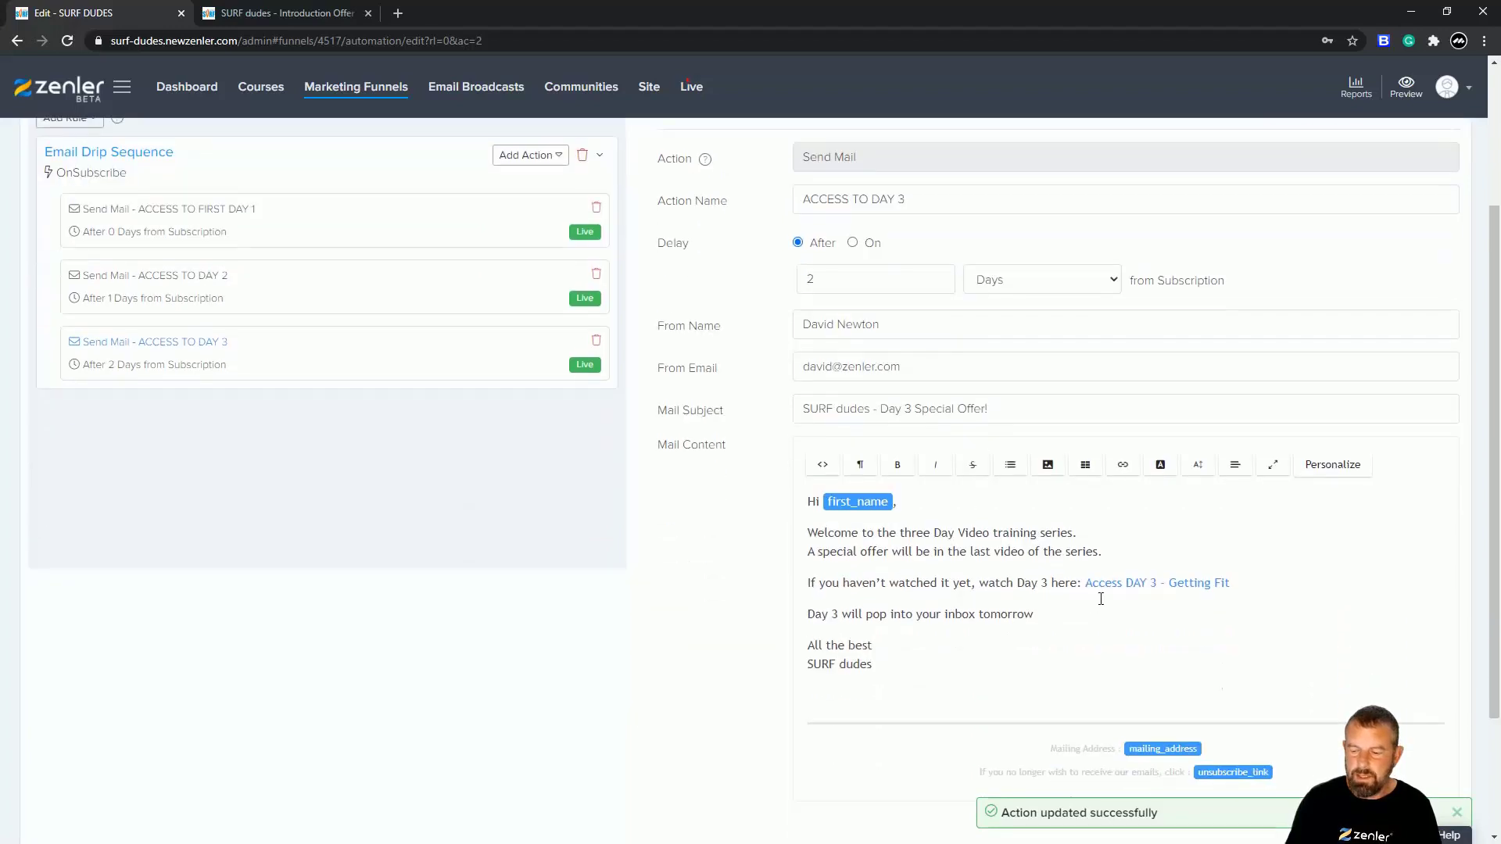
pyautogui.click(294, 12)
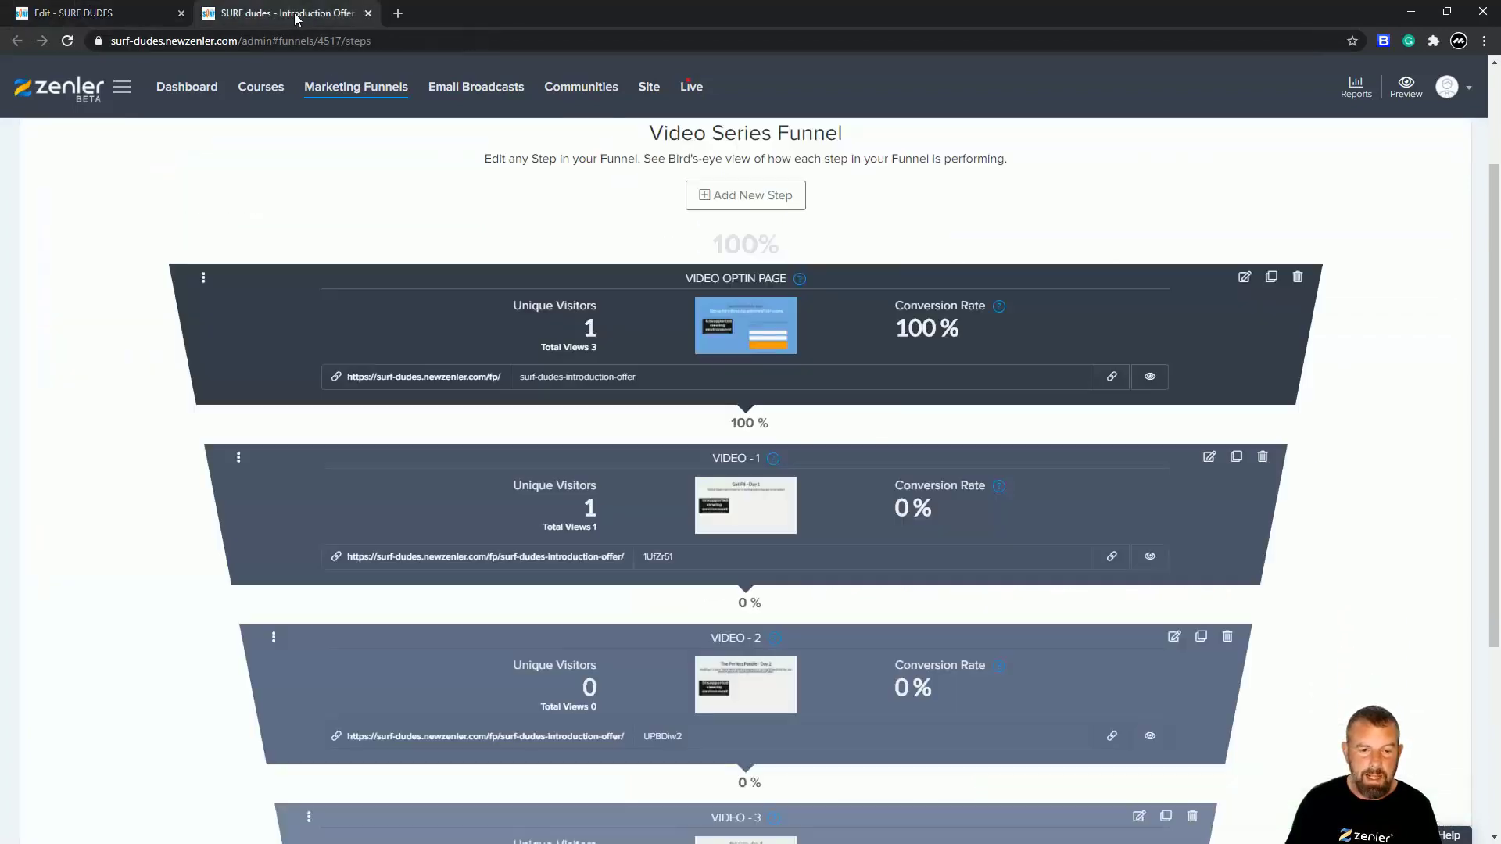
pyautogui.scroll(-3, 841, 610)
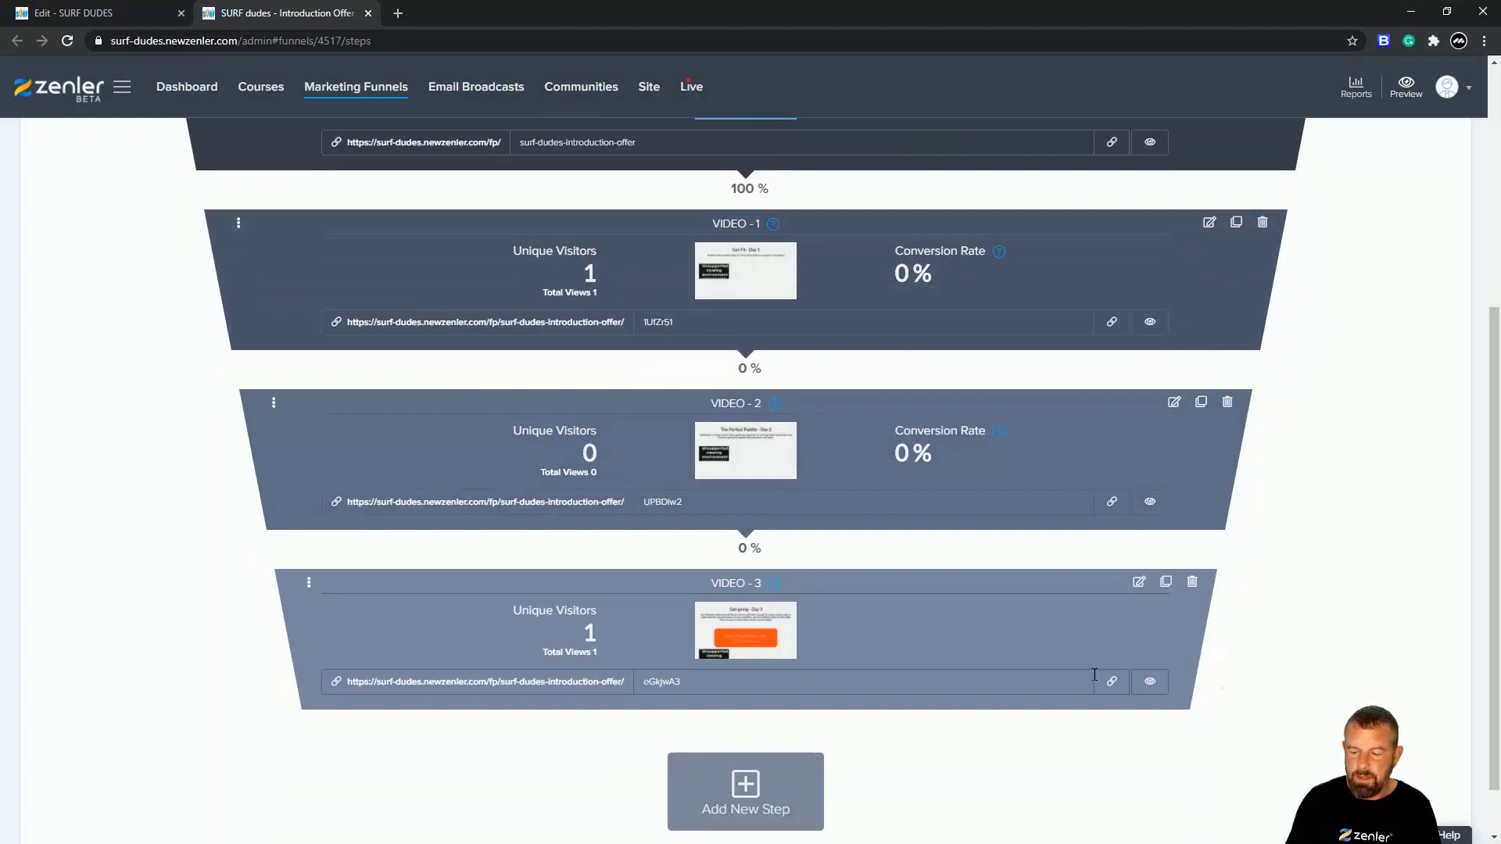
pyautogui.click(1111, 681)
pyautogui.click(117, 13)
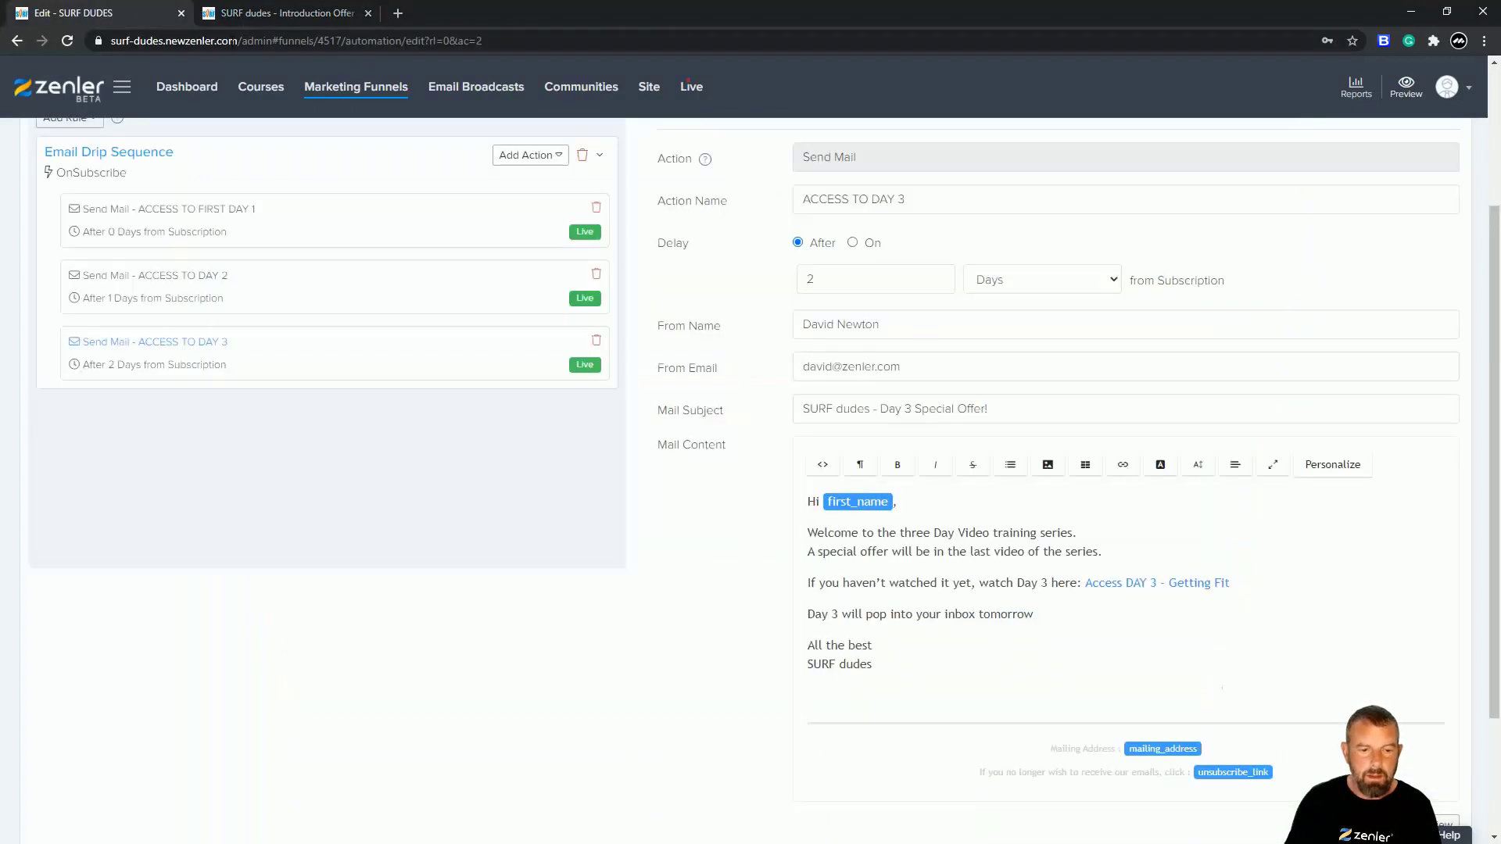
# Replace the URL behind "Access DAY 3 - Getting Fit" in the Day 3 email with the copied VIDEO - 3 page link.
pyautogui.moveTo(1232, 583); pyautogui.dragTo(1082, 583)
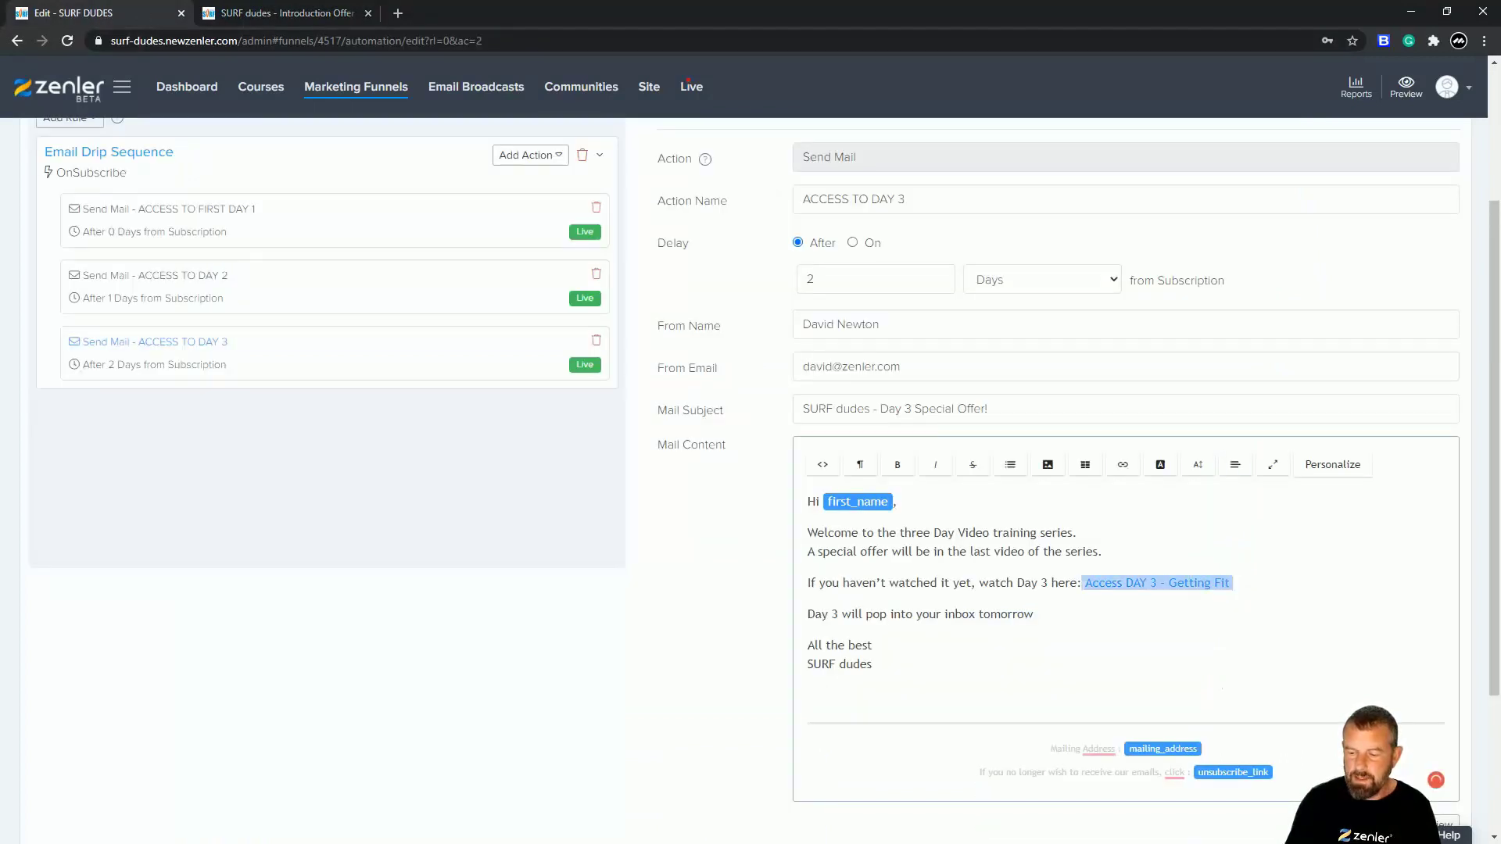
pyautogui.click(1231, 606)
pyautogui.click(695, 405)
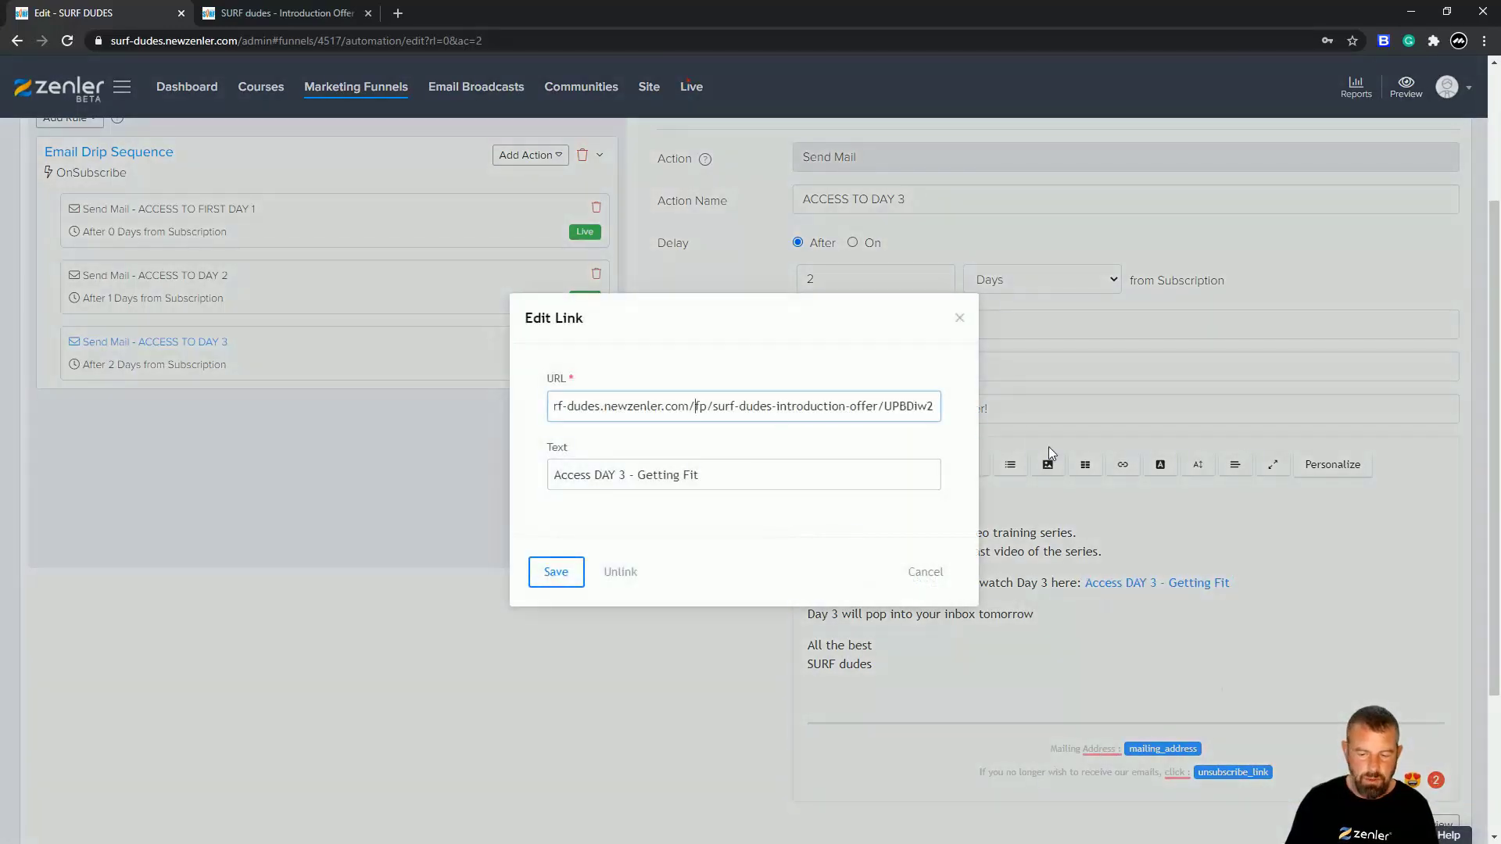
pyautogui.hotkey('ctrl', 'a')
pyautogui.press('BackSpace')
pyautogui.hotkey('ctrl', 'v')
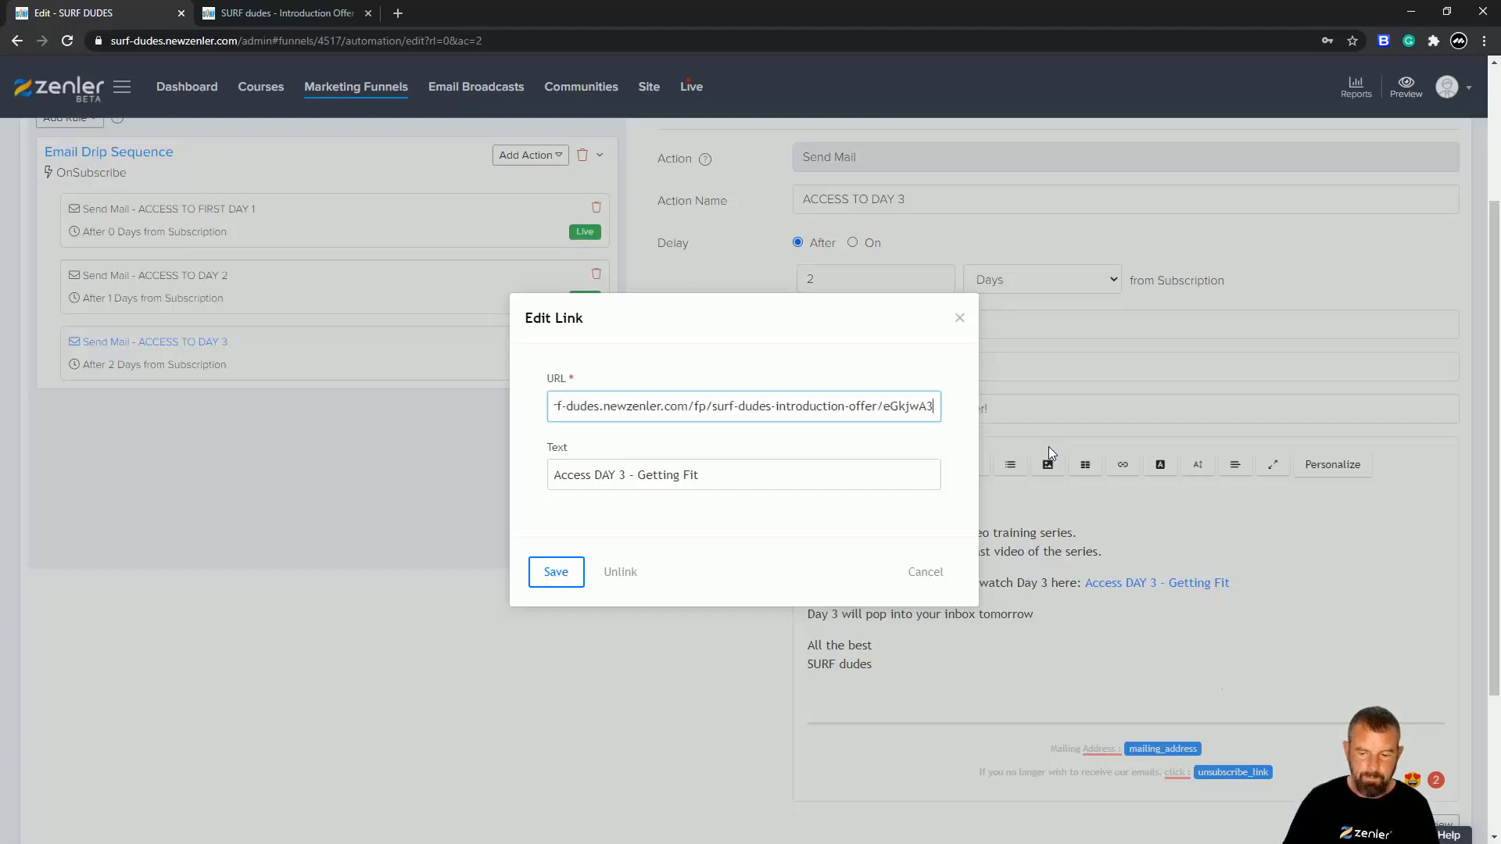
pyautogui.click(555, 571)
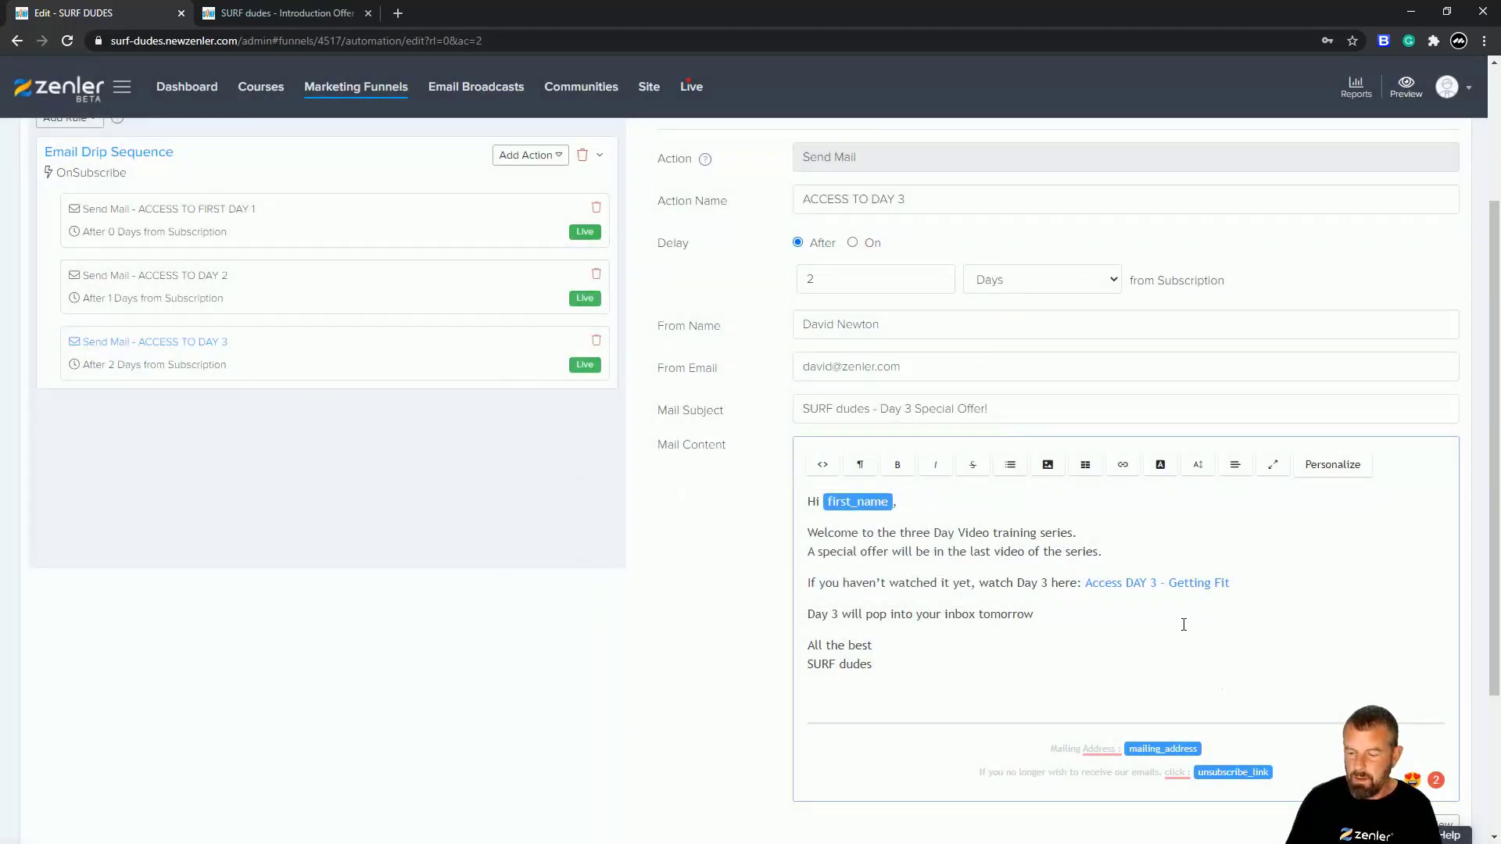
# Check the Day 3 email's content and save the action with its corrected link.
pyautogui.scroll(2, 1181, 622)
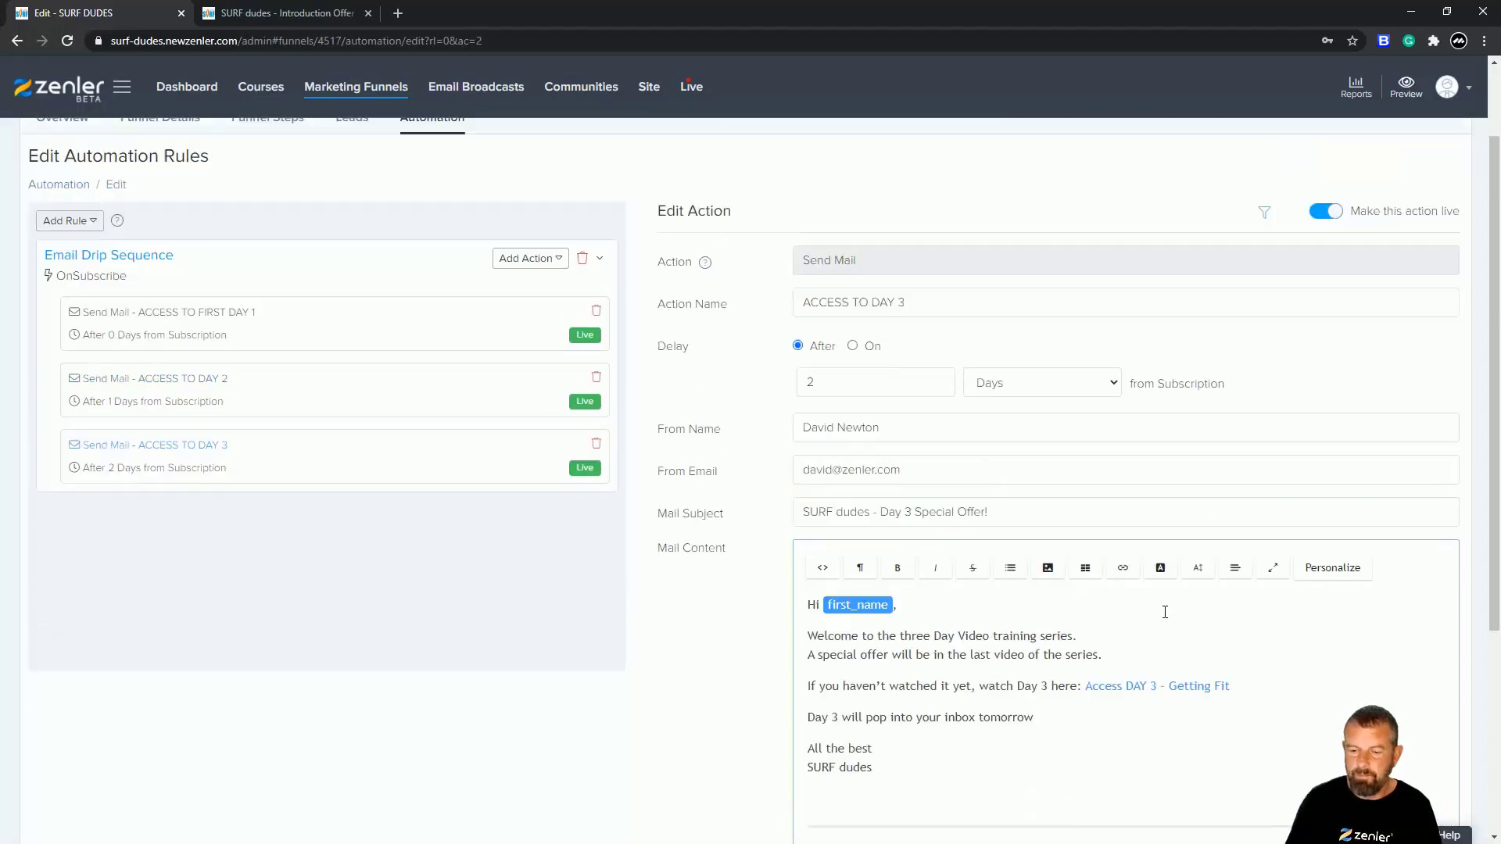
pyautogui.scroll(-3, 992, 469)
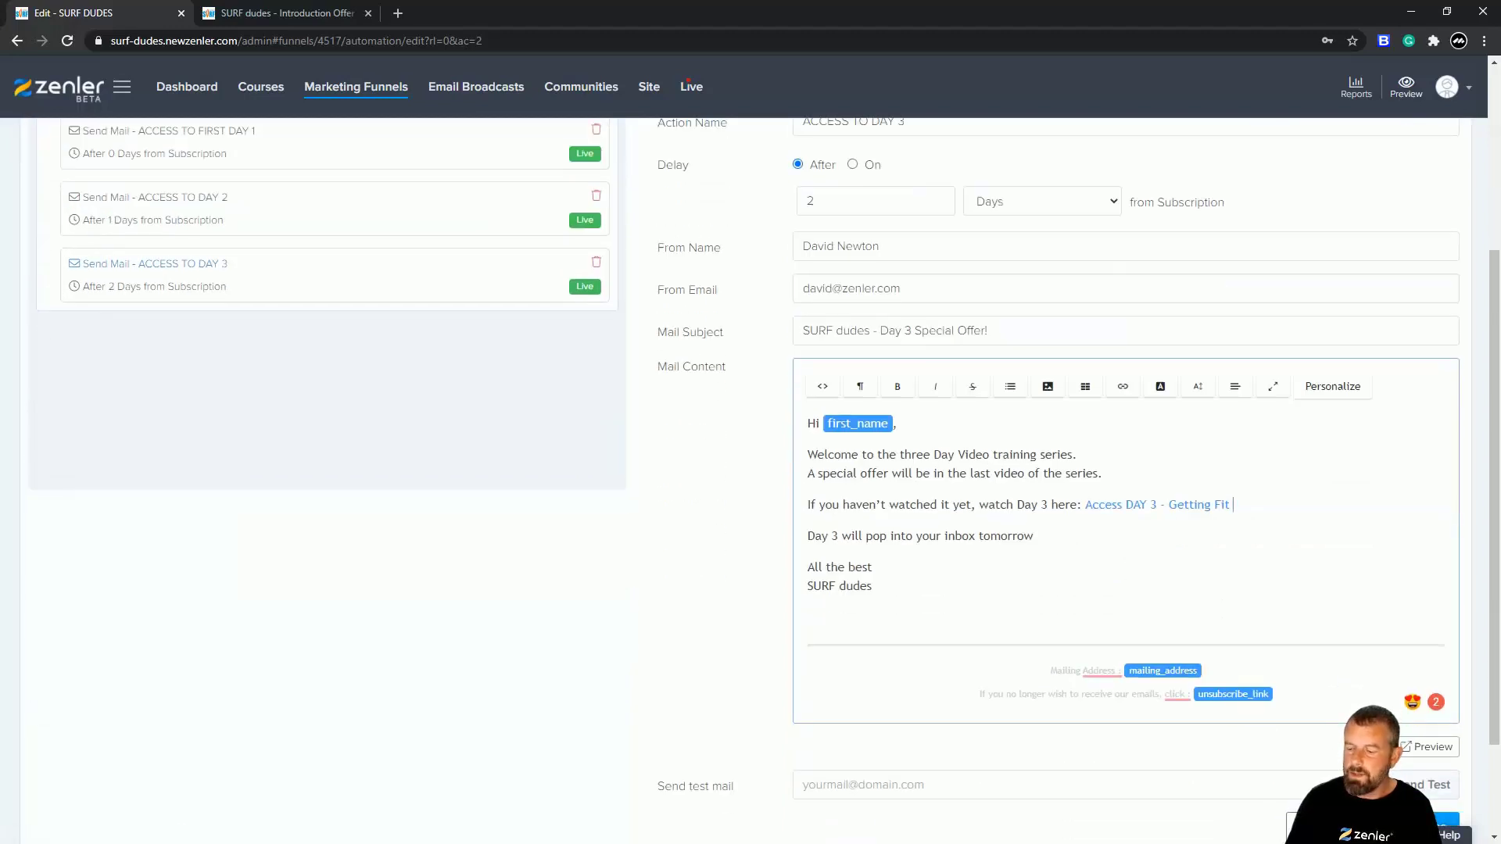
pyautogui.scroll(-1, 894, 529)
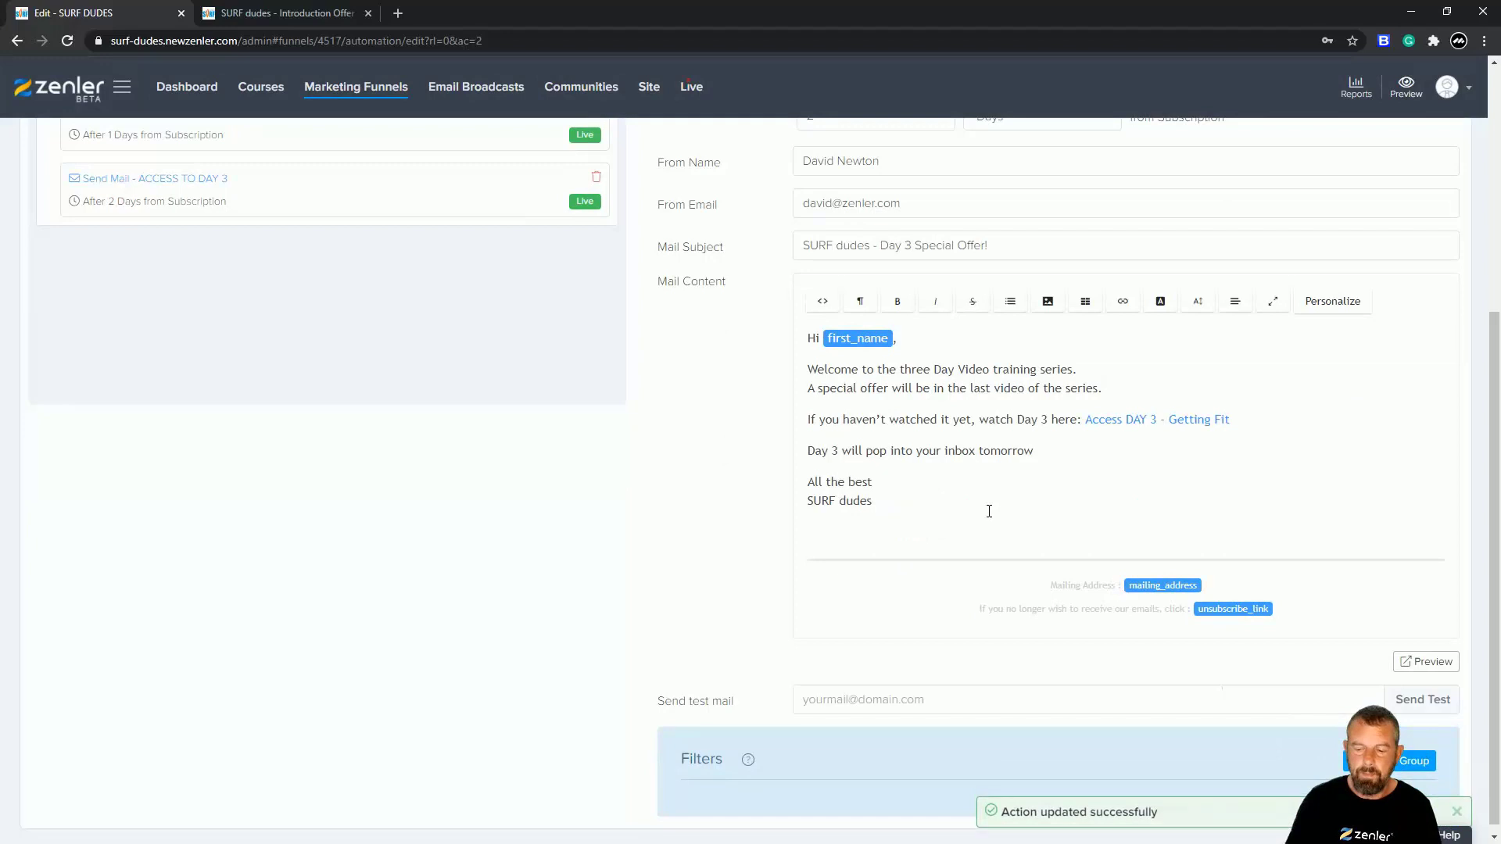
pyautogui.scroll(5, 989, 511)
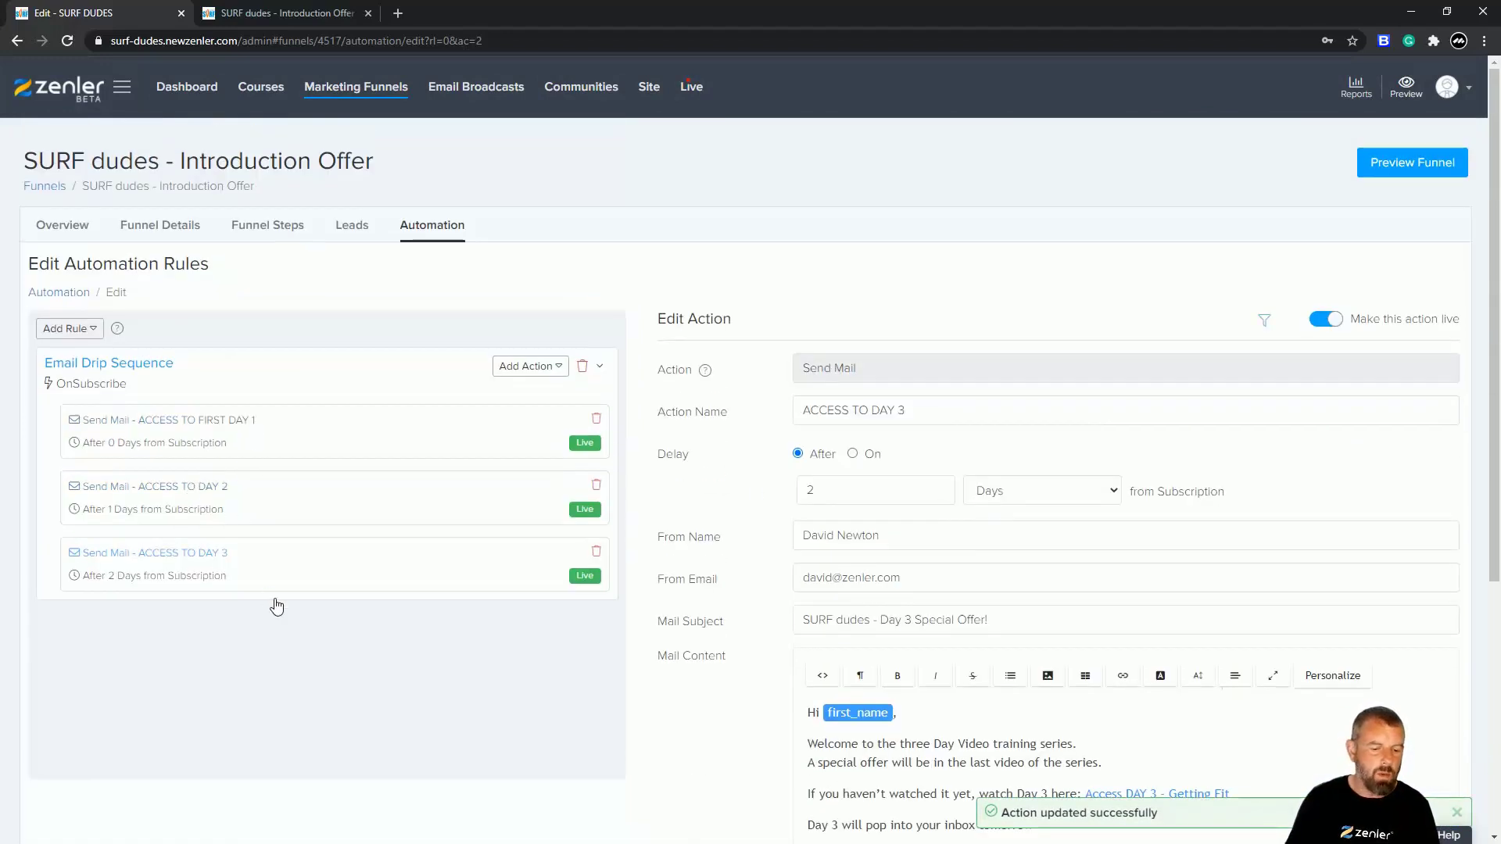
# Add a new Send Mail action to the Email Drip Sequence and set its delay to 3 days from subscription.
pyautogui.click(557, 368)
pyautogui.click(526, 397)
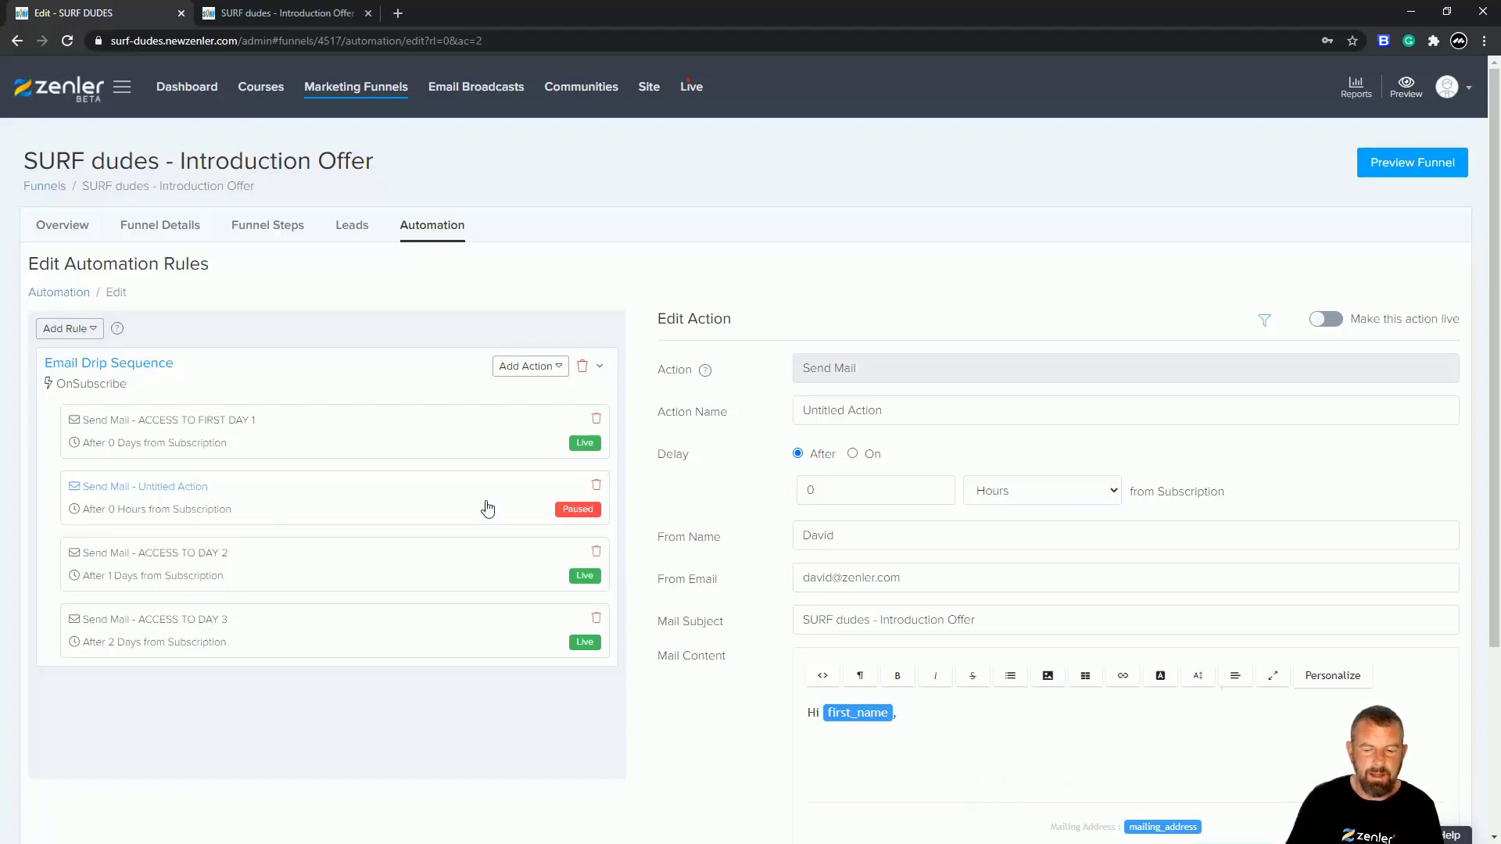
pyautogui.doubleClick(809, 489)
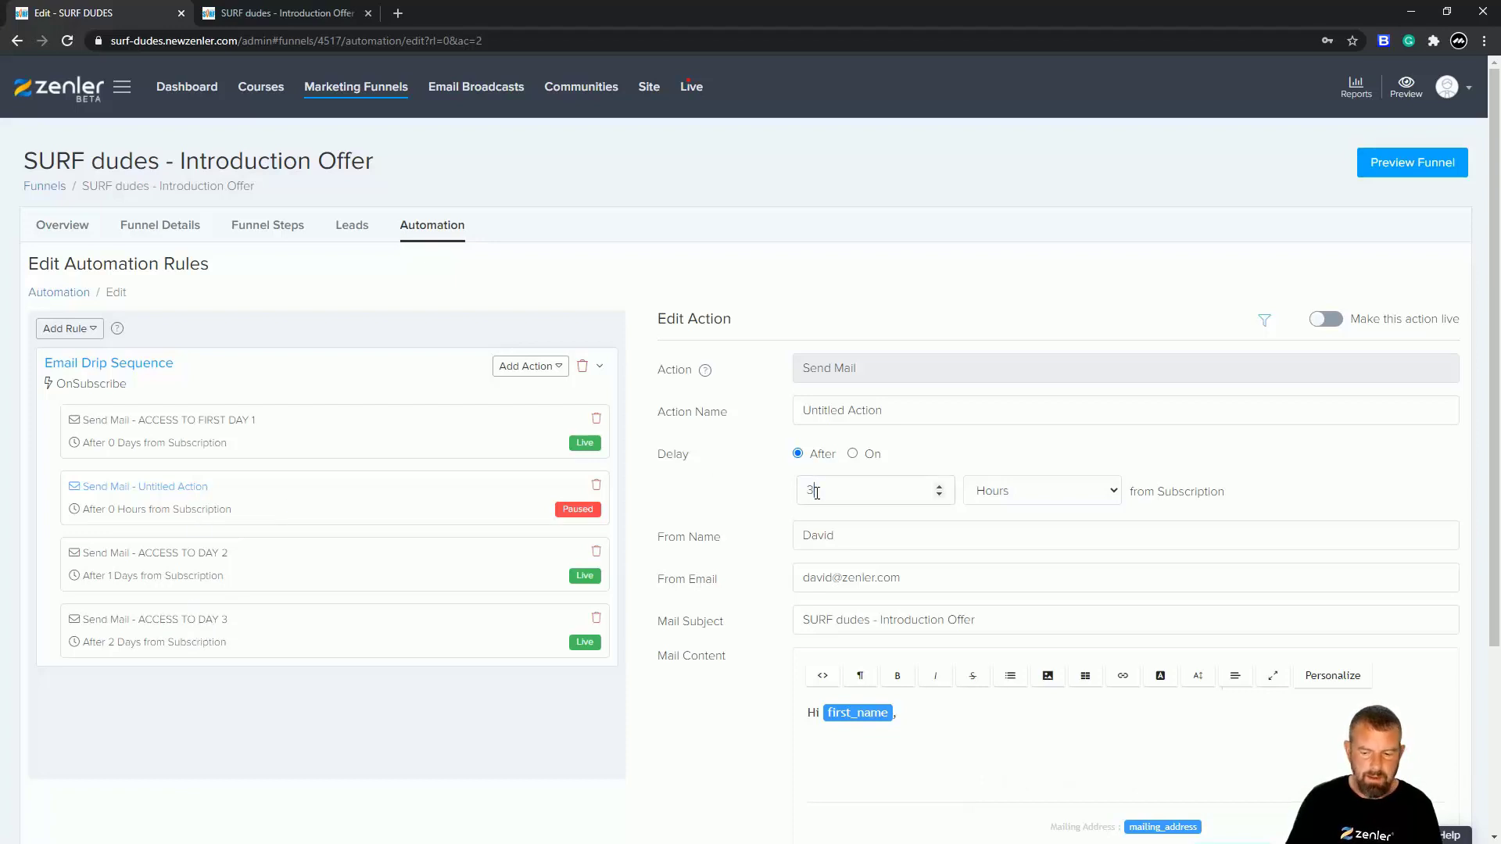
pyautogui.click(1108, 494)
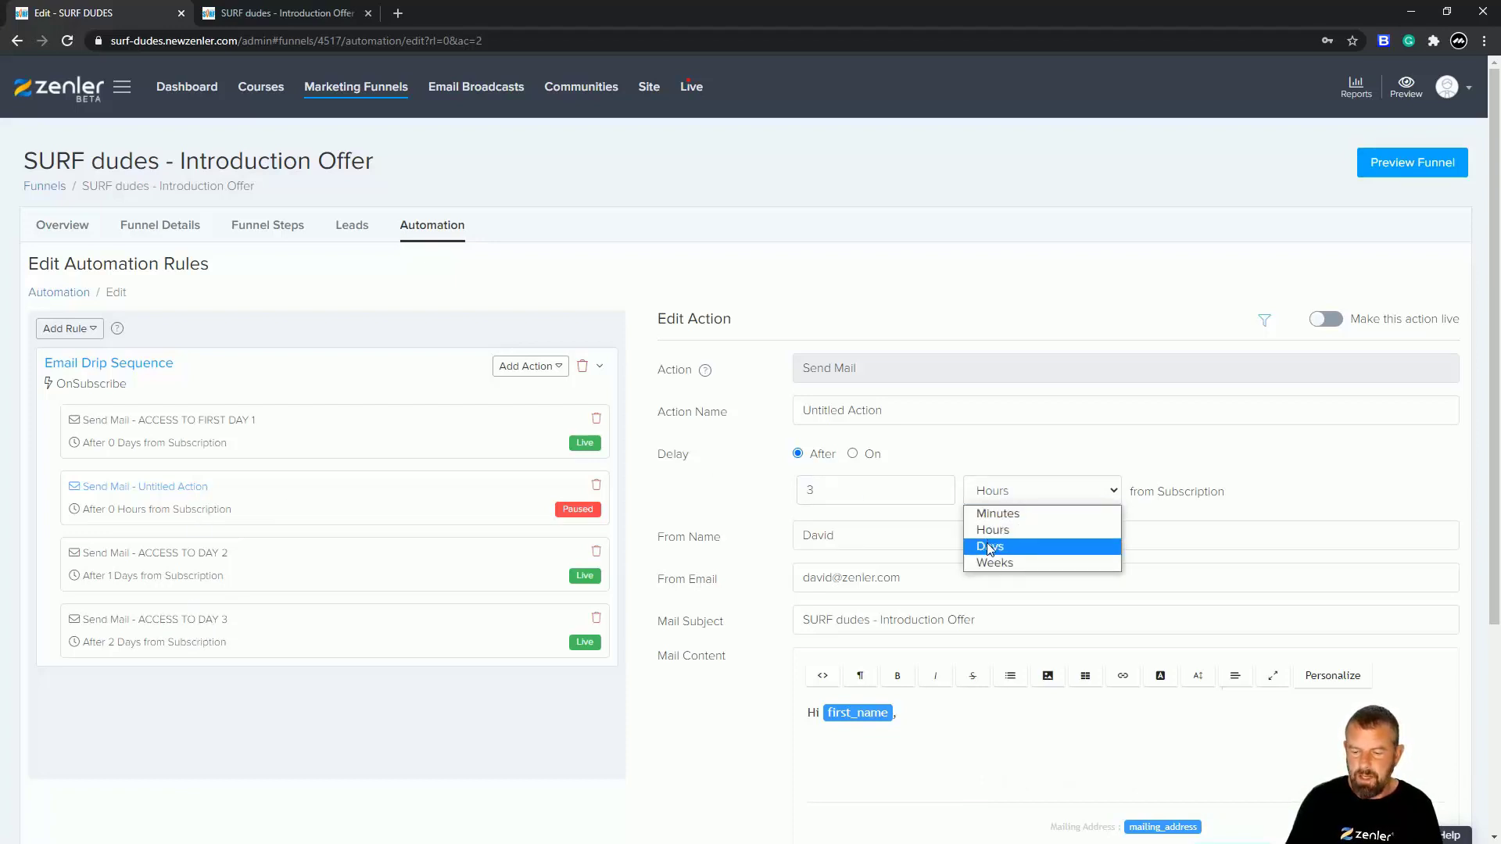
pyautogui.click(991, 547)
# Name the new email action "SPECIAL REMINDER".
pyautogui.moveTo(887, 412); pyautogui.dragTo(802, 410)
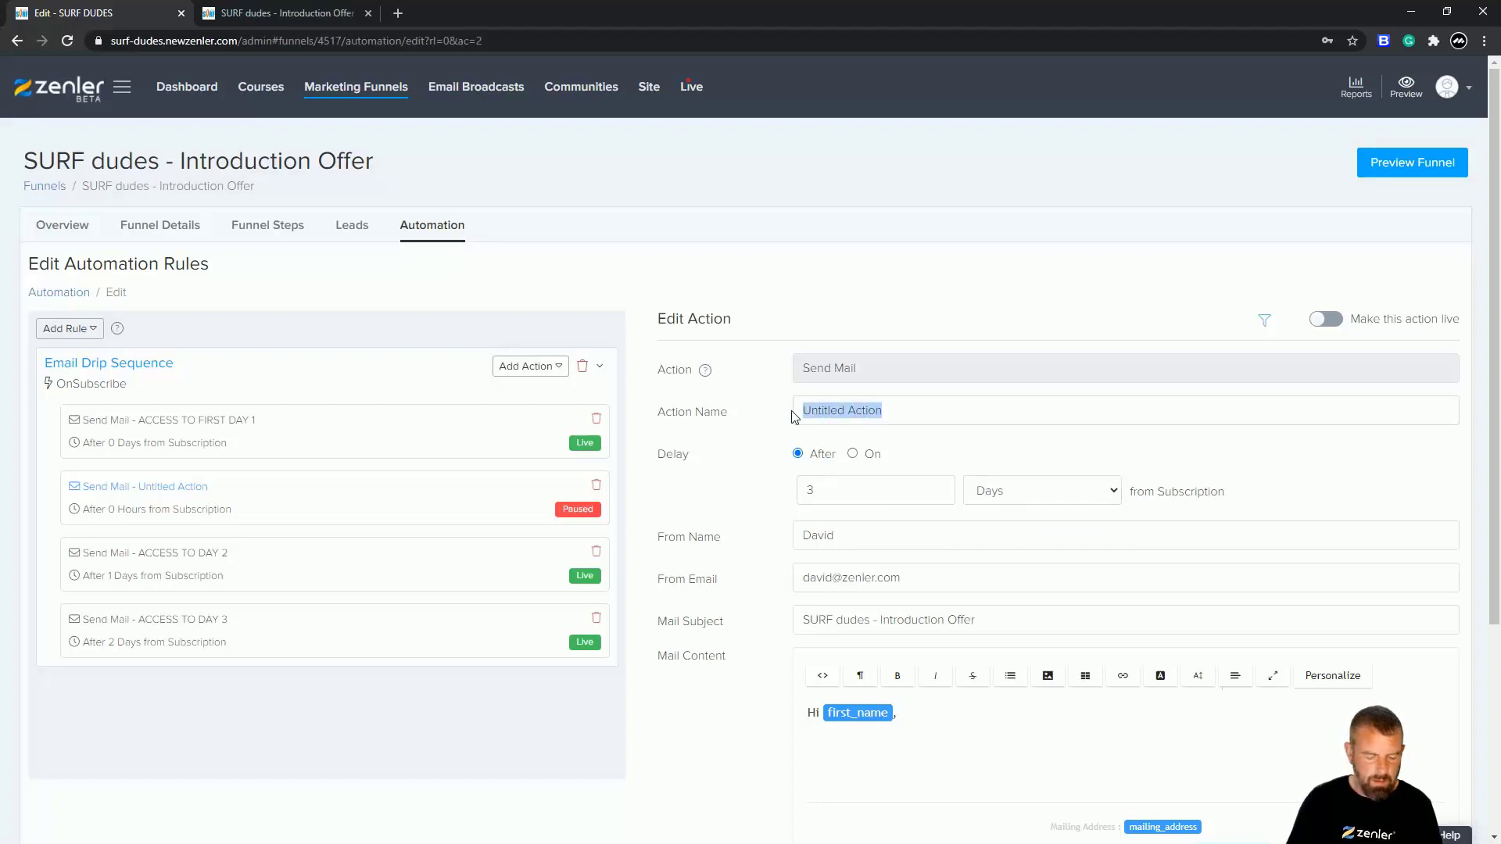
pyautogui.write('Re')
pyautogui.write('minder')
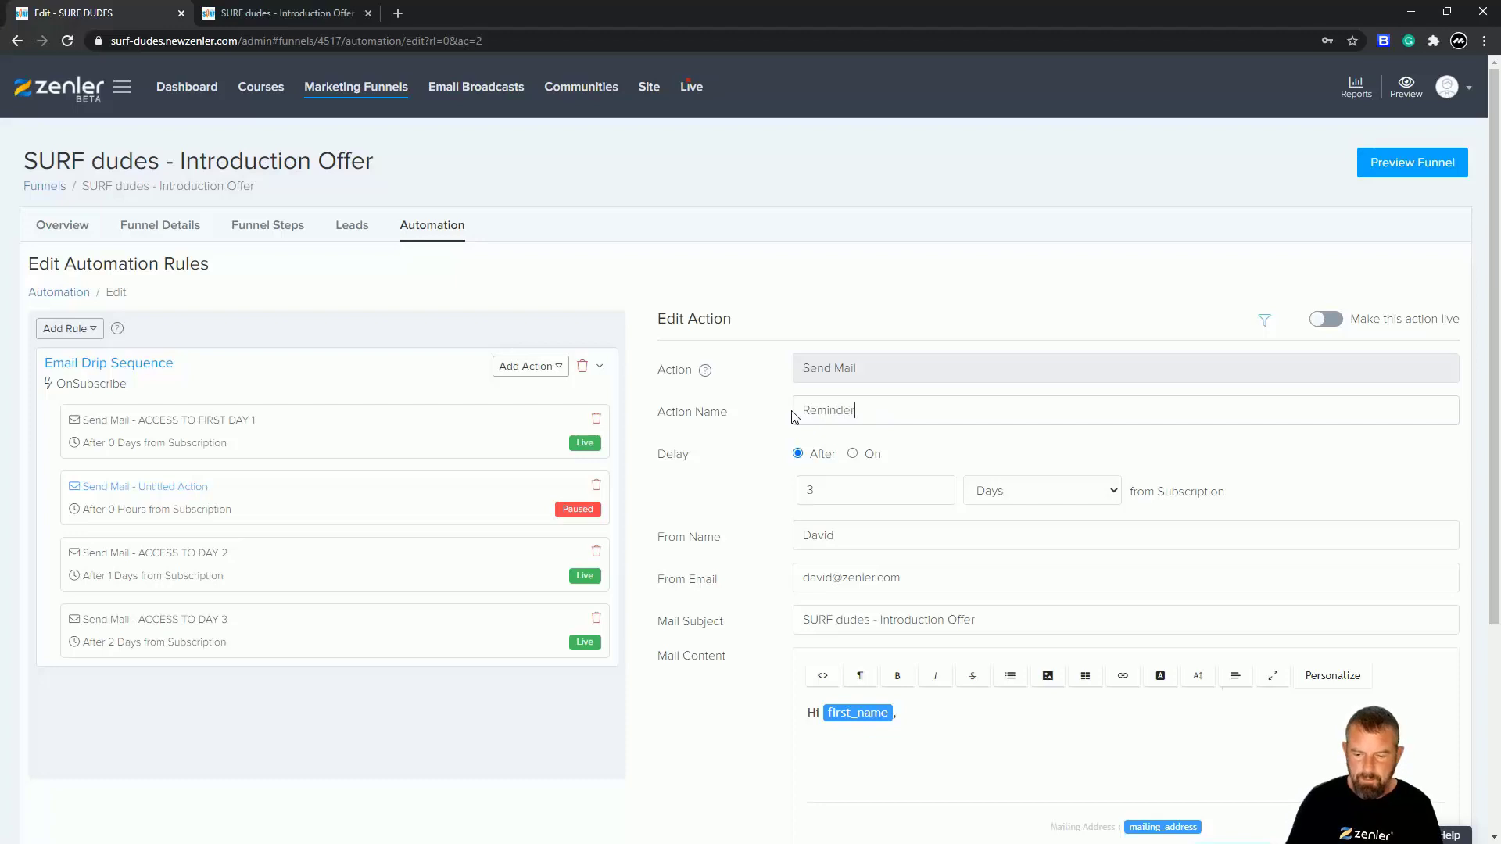
pyautogui.moveTo(875, 411); pyautogui.dragTo(778, 424)
pyautogui.write('Sp')
pyautogui.write('ECIAL REM')
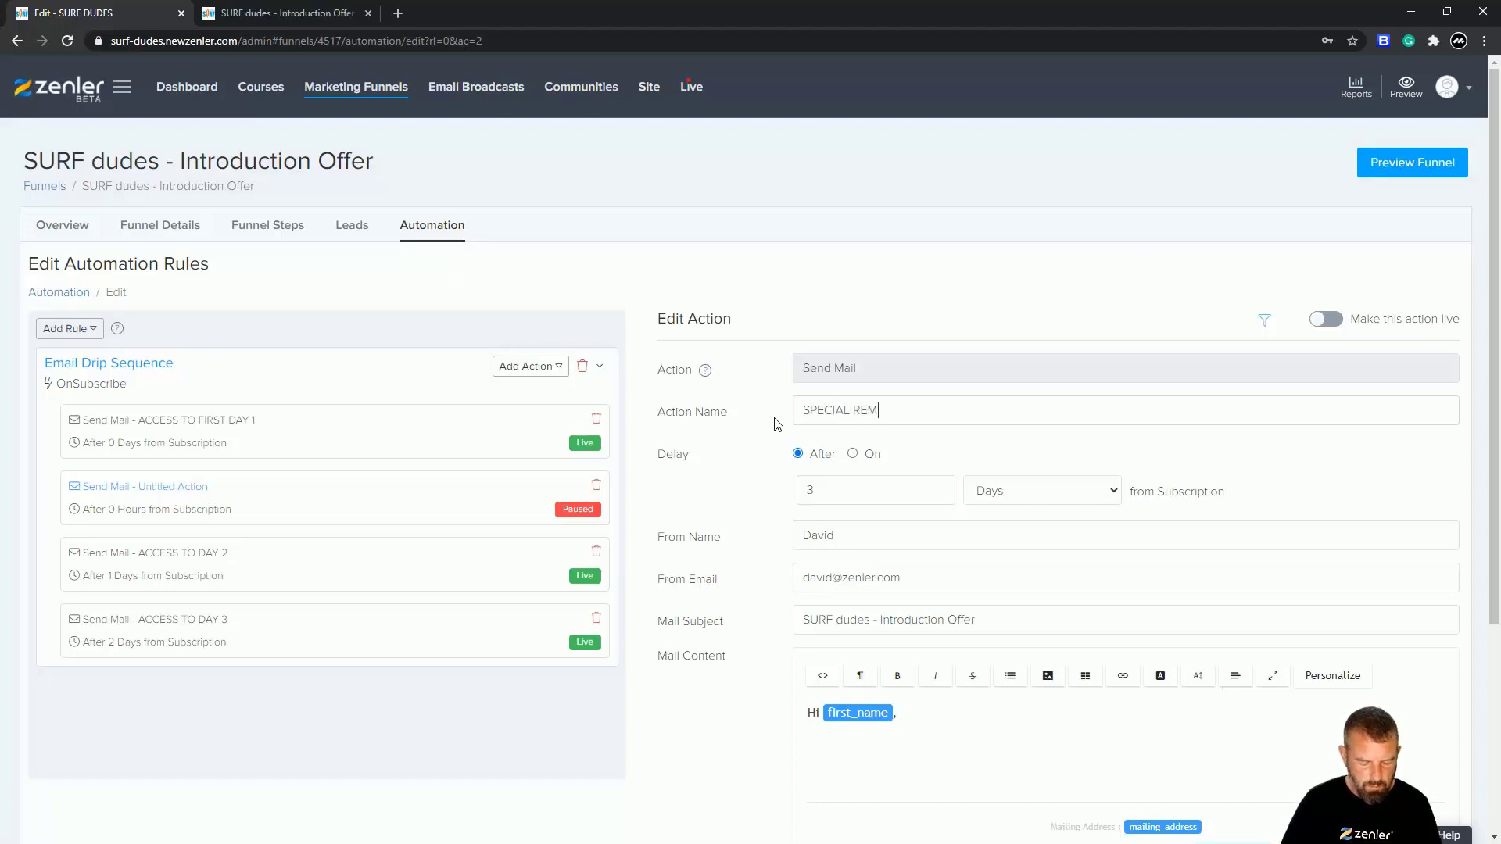
pyautogui.write('INDER')
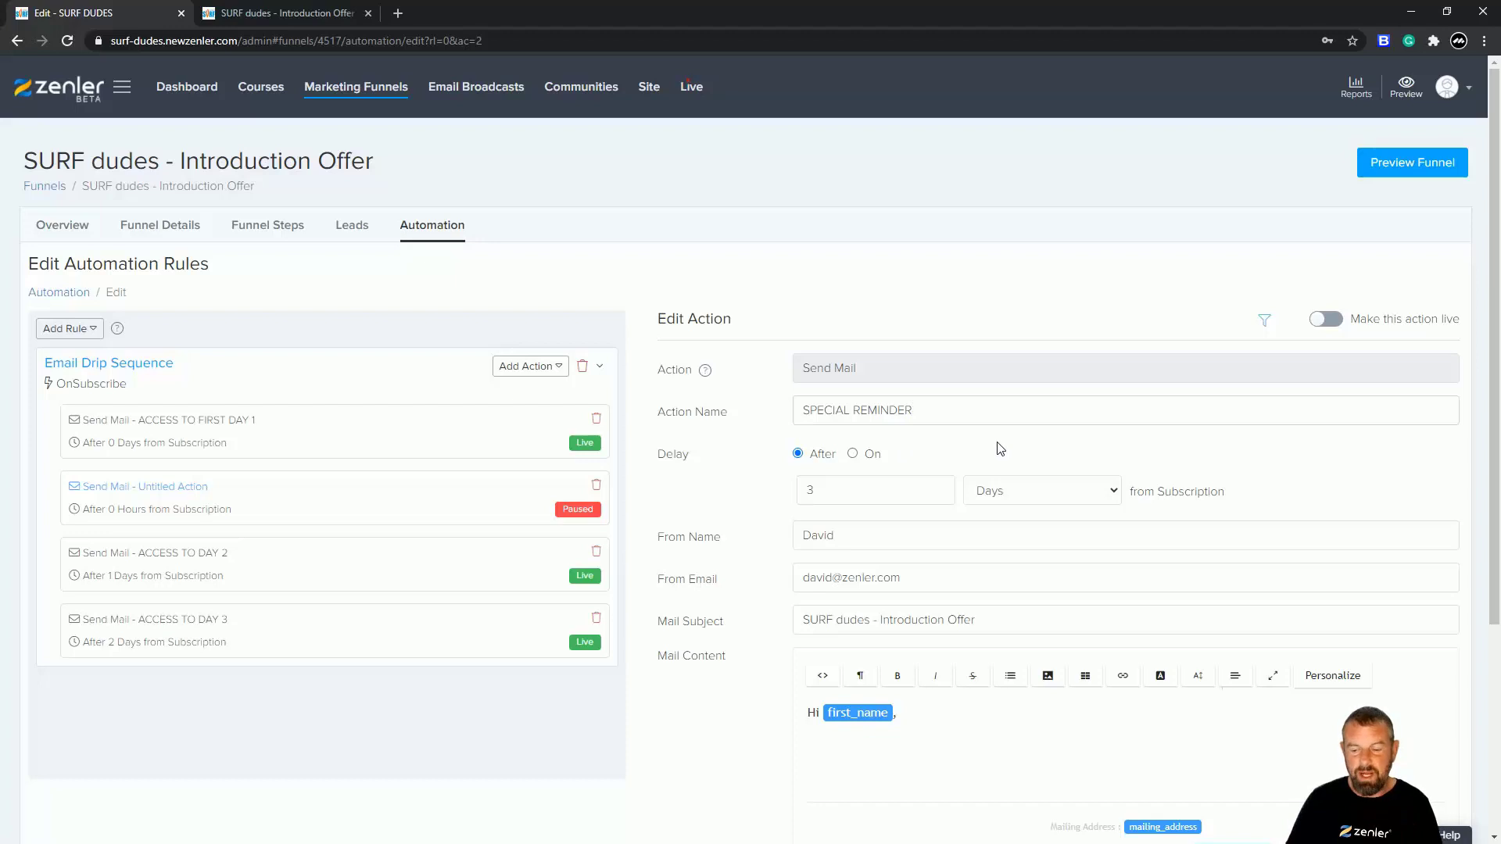
# Set the reminder's mail subject to "SURF dudes - 25% OFF Limited time Offer" and start a new line under the greeting in its content.
pyautogui.scroll(-1, 1001, 444)
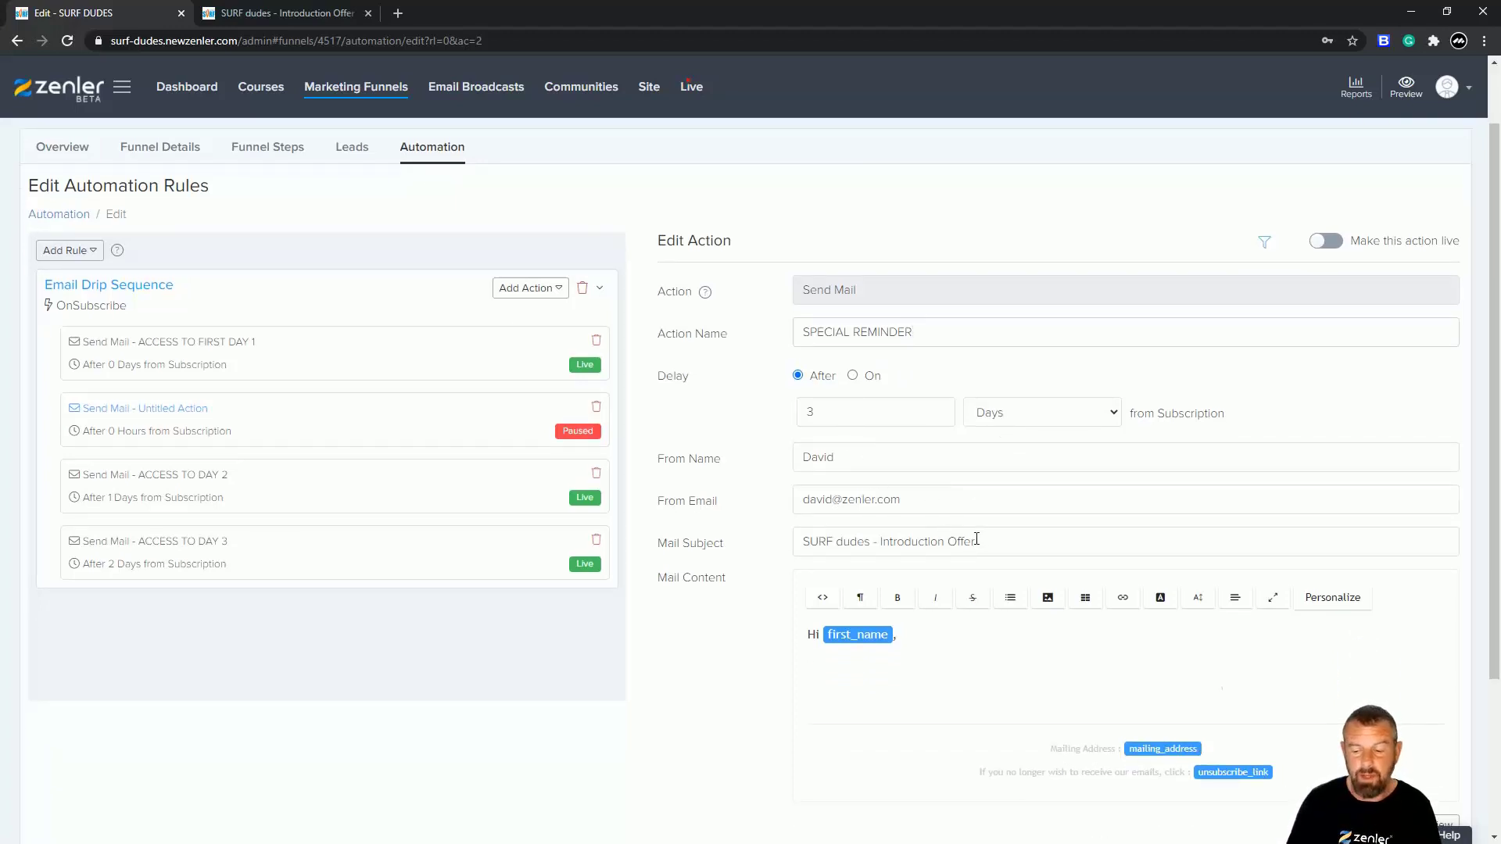
pyautogui.moveTo(990, 543); pyautogui.dragTo(882, 542)
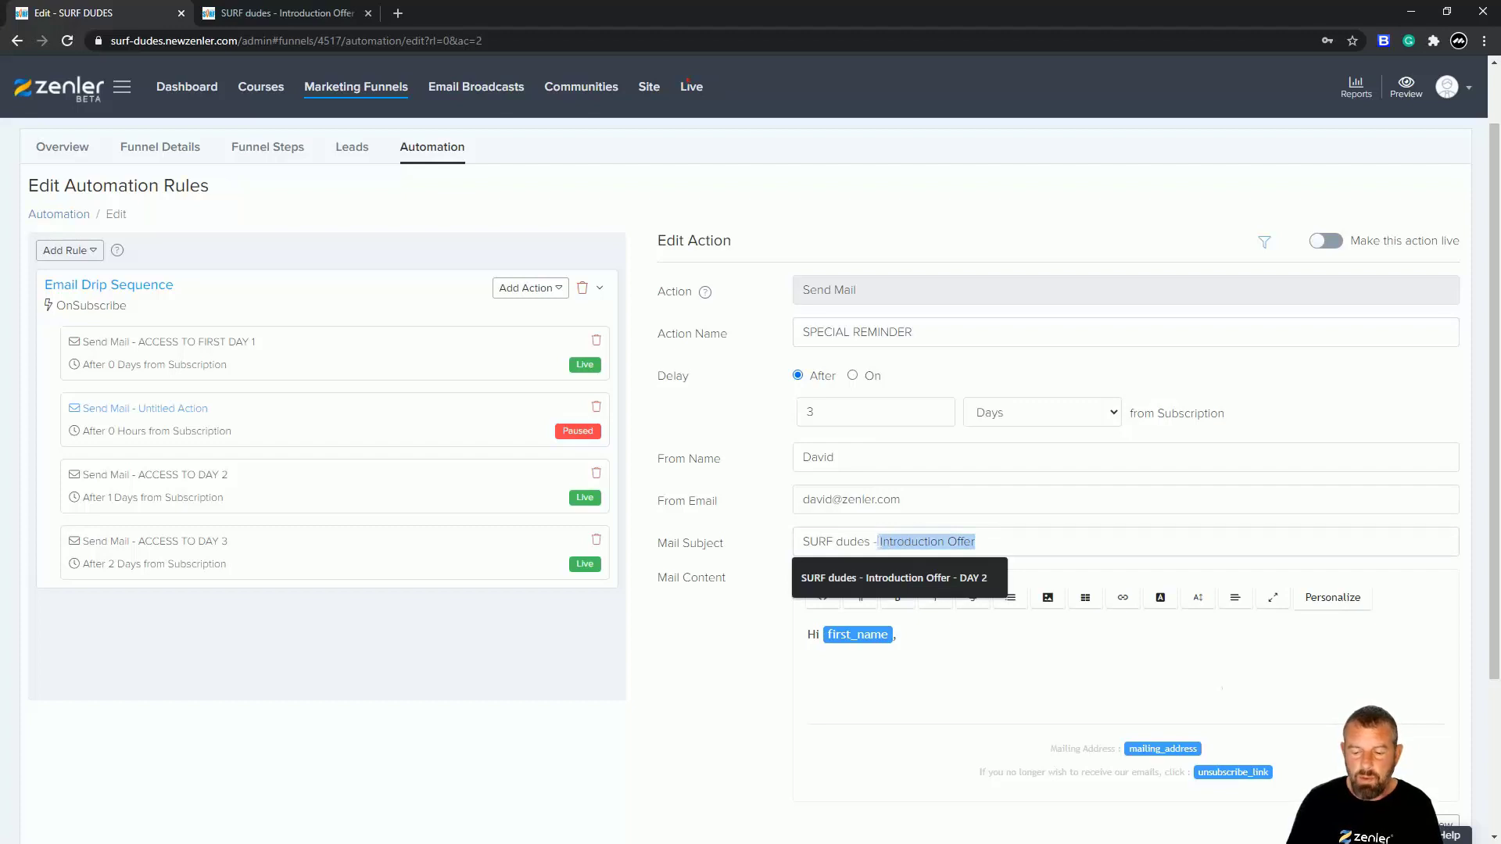
pyautogui.press('BackSpace')
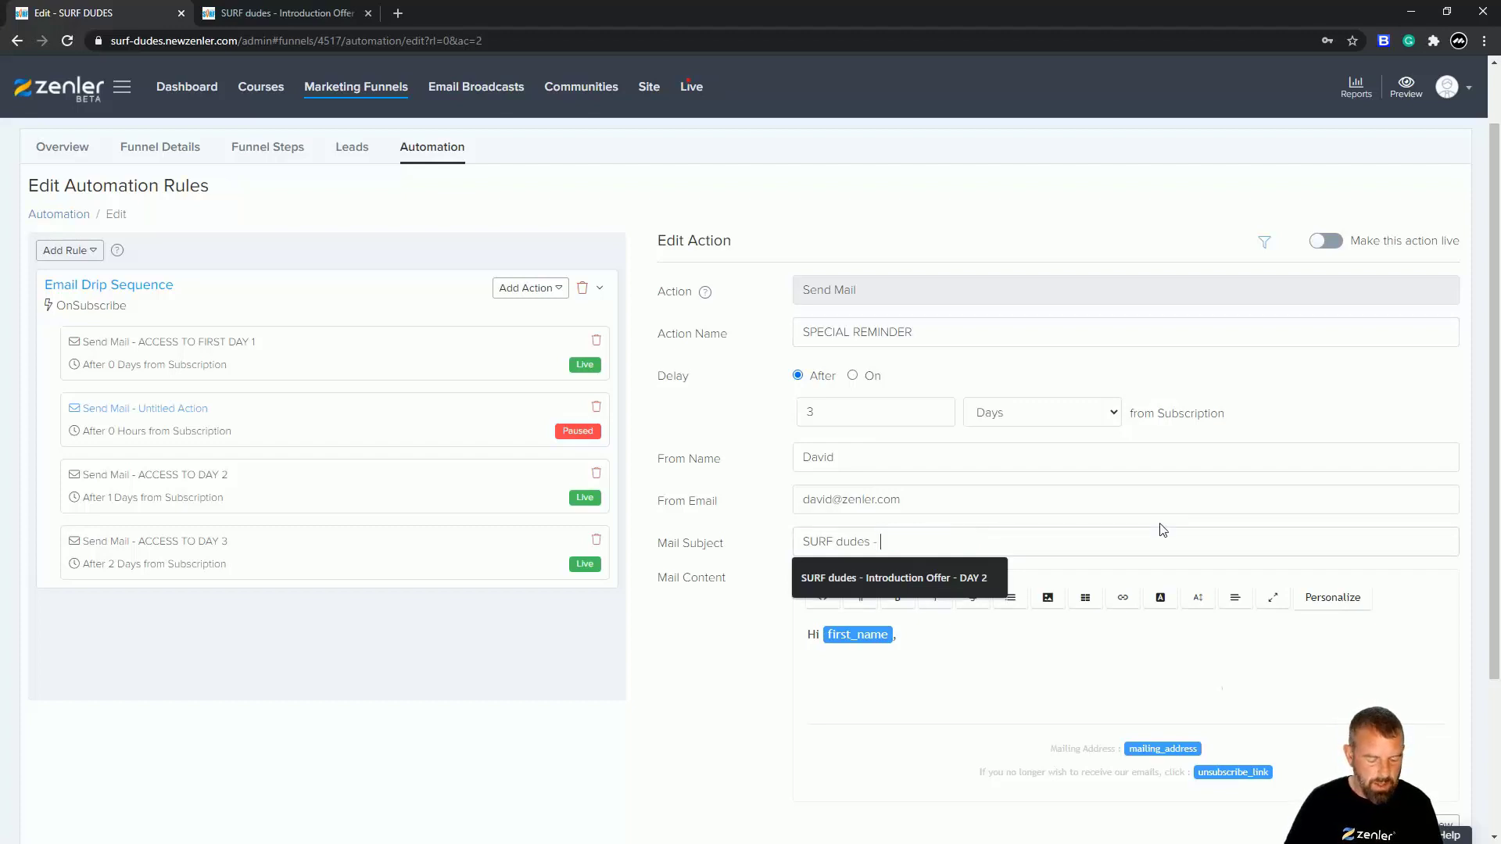
pyautogui.write('25% OFF LI')
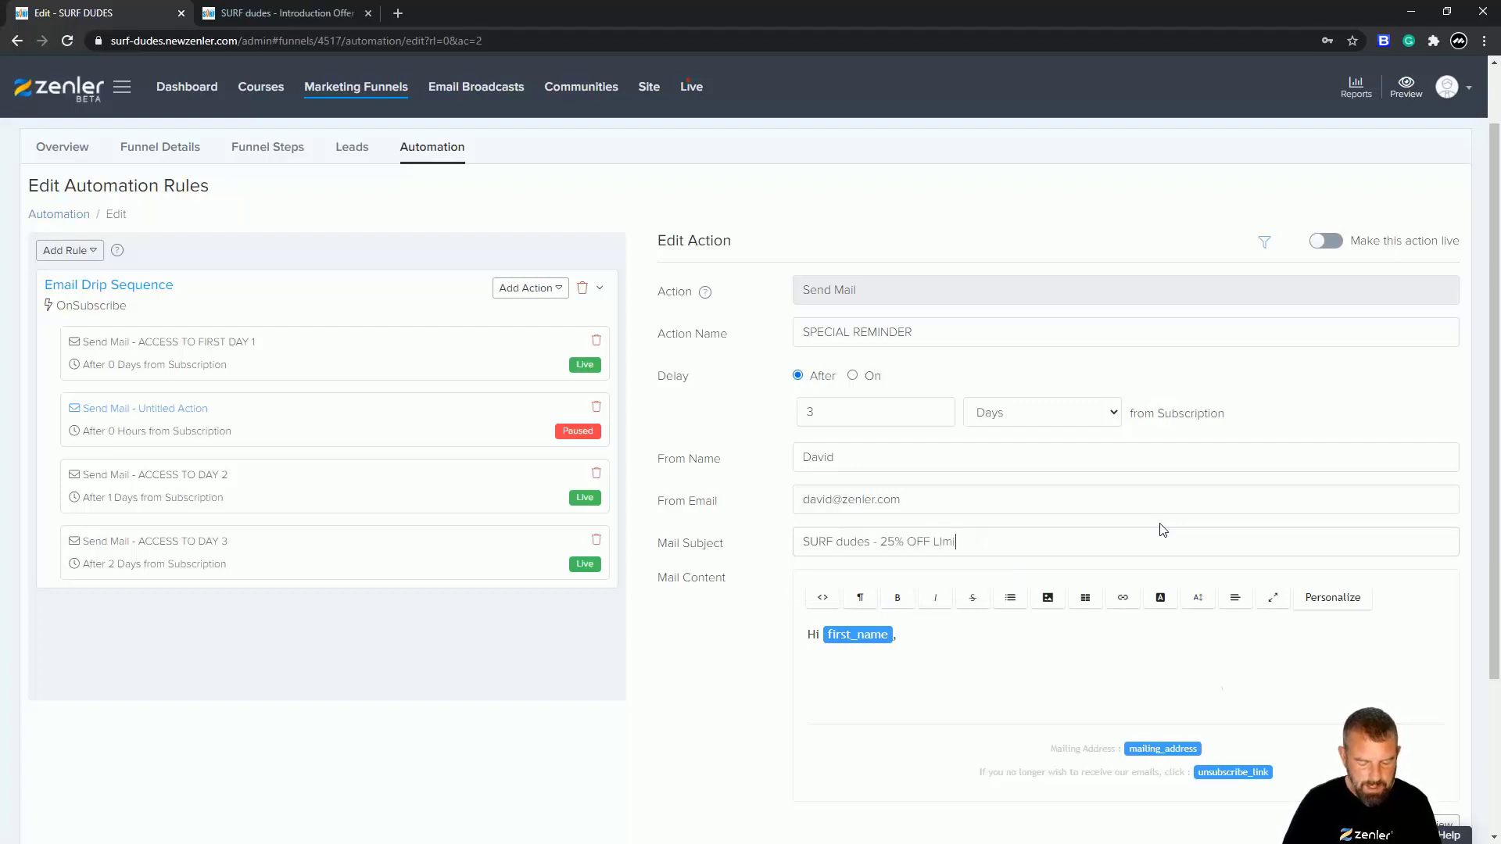
pyautogui.write('mited time Offer')
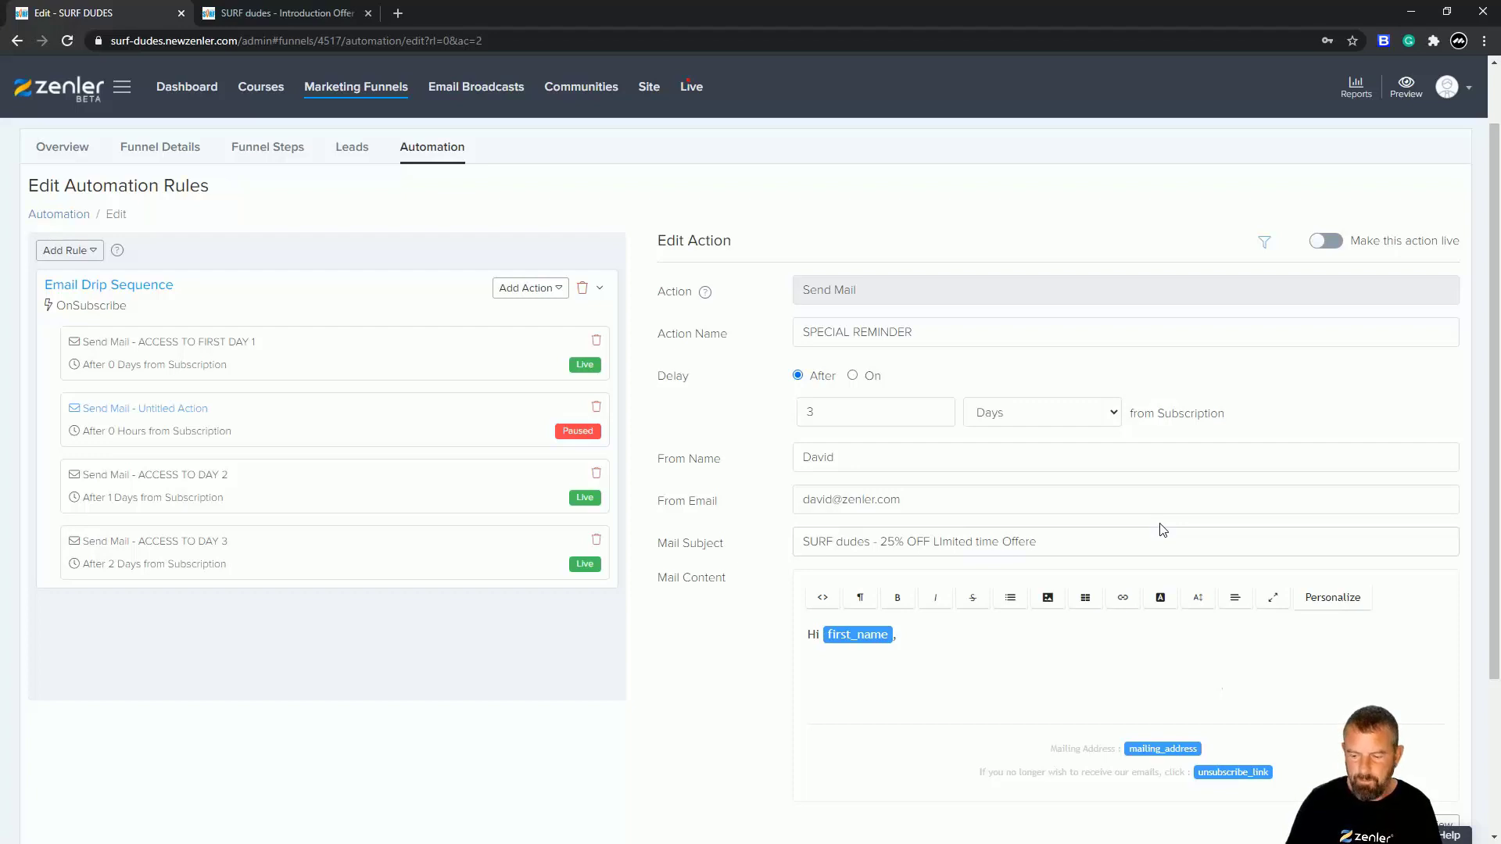
pyautogui.click(921, 645)
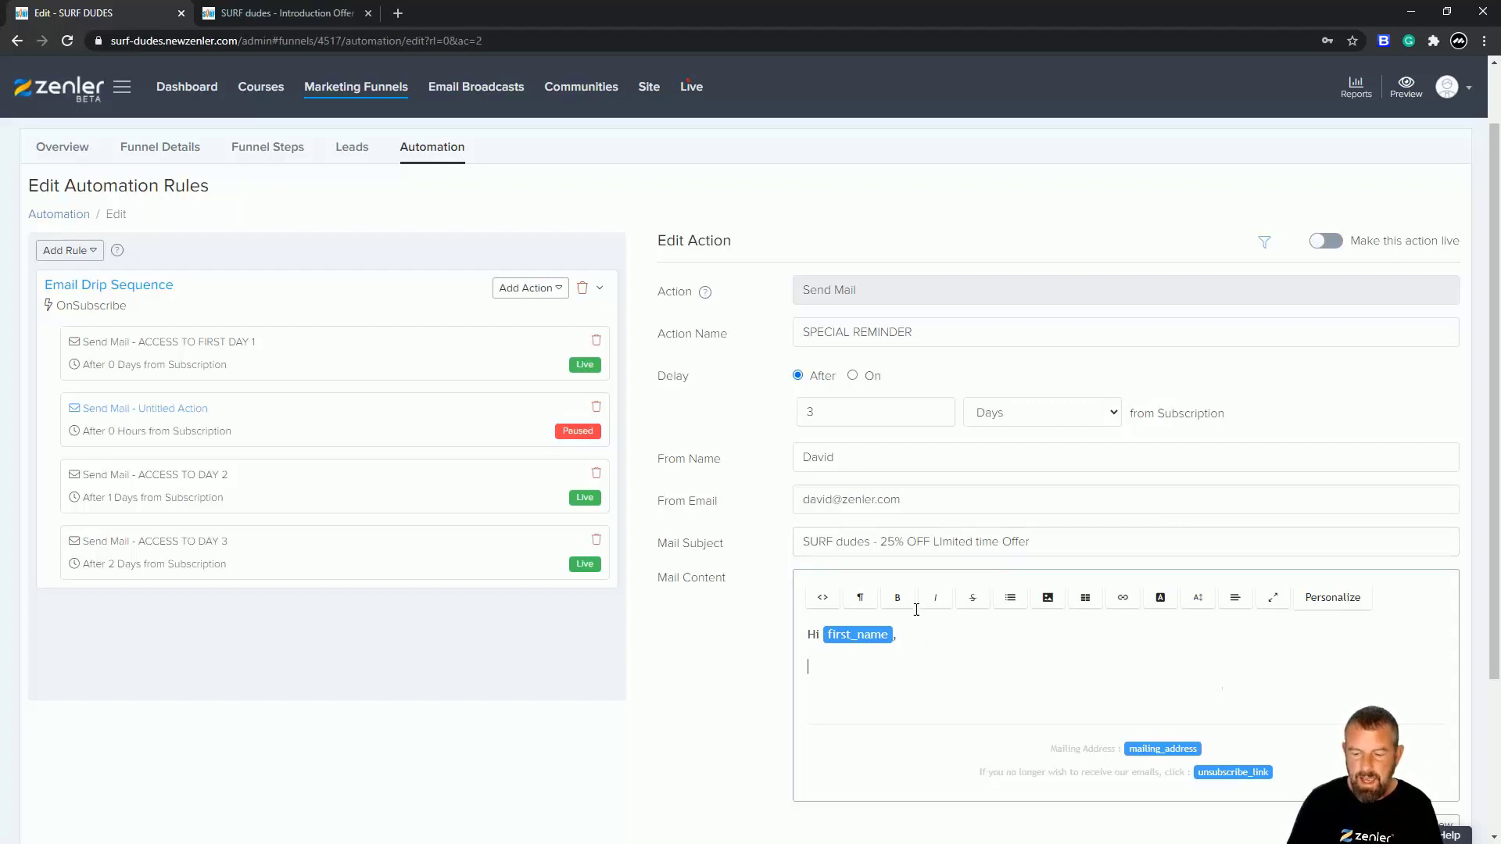
# Open the course coupons in a separate browser tab and copy the link of the 25% off FUNNEL1 coupon.
pyautogui.click(257, 17)
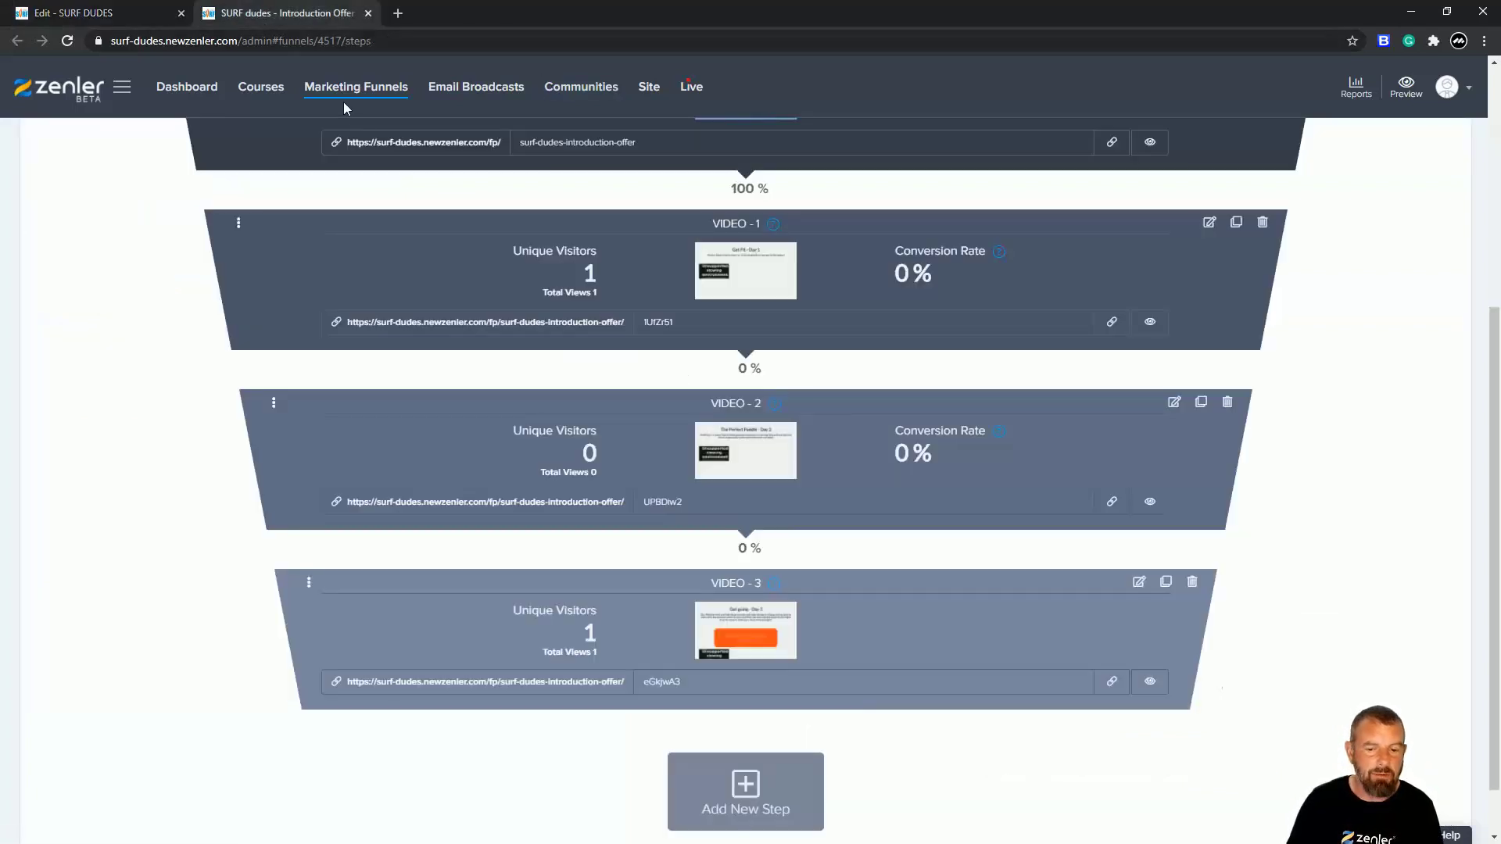
pyautogui.scroll(1, 469, 115)
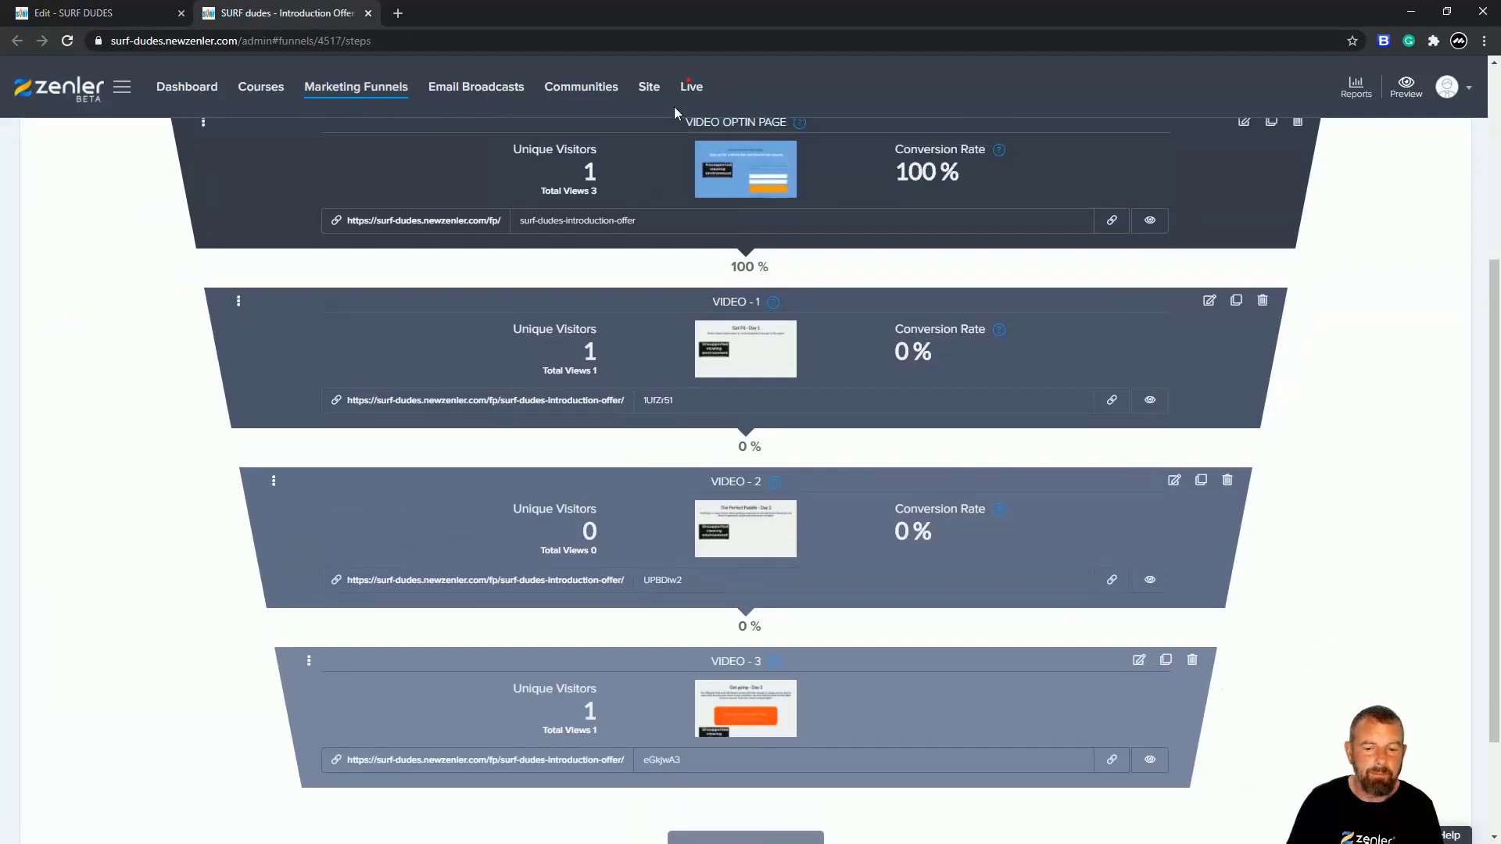
pyautogui.rightClick(262, 87)
pyautogui.click(312, 106)
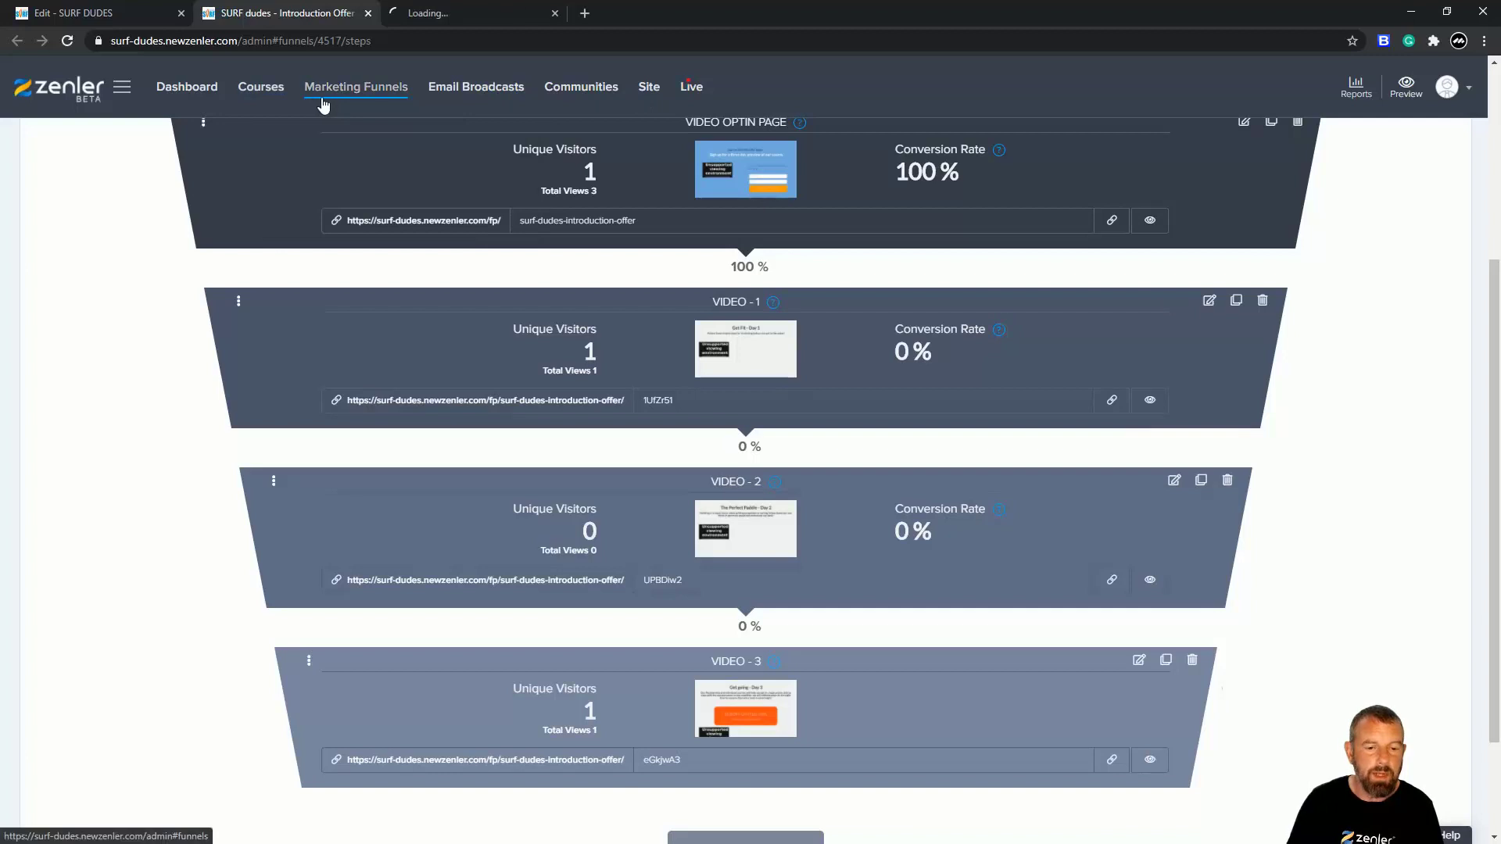
pyautogui.click(463, 16)
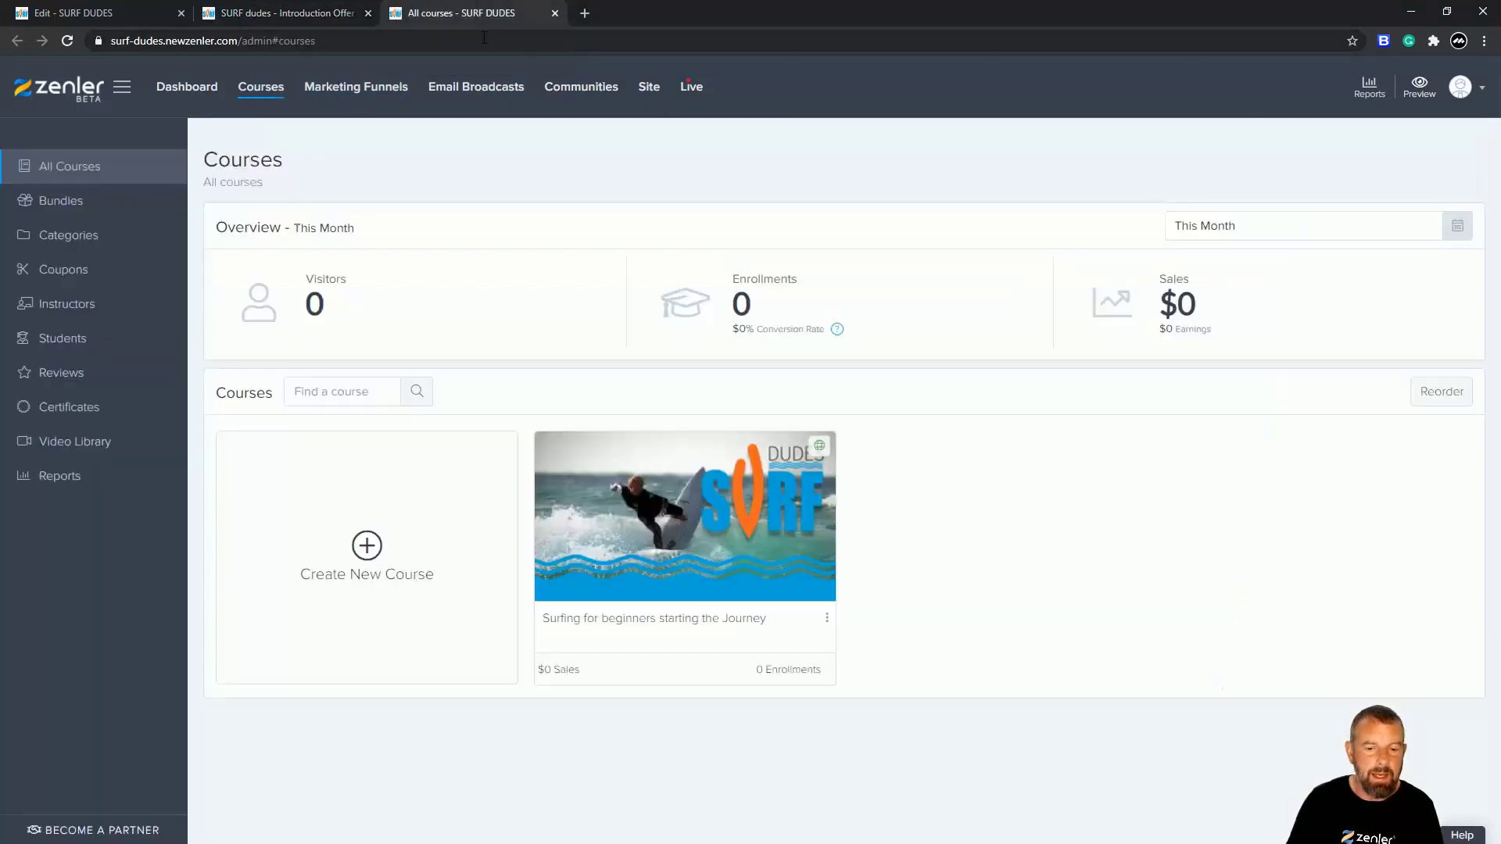
pyautogui.click(78, 273)
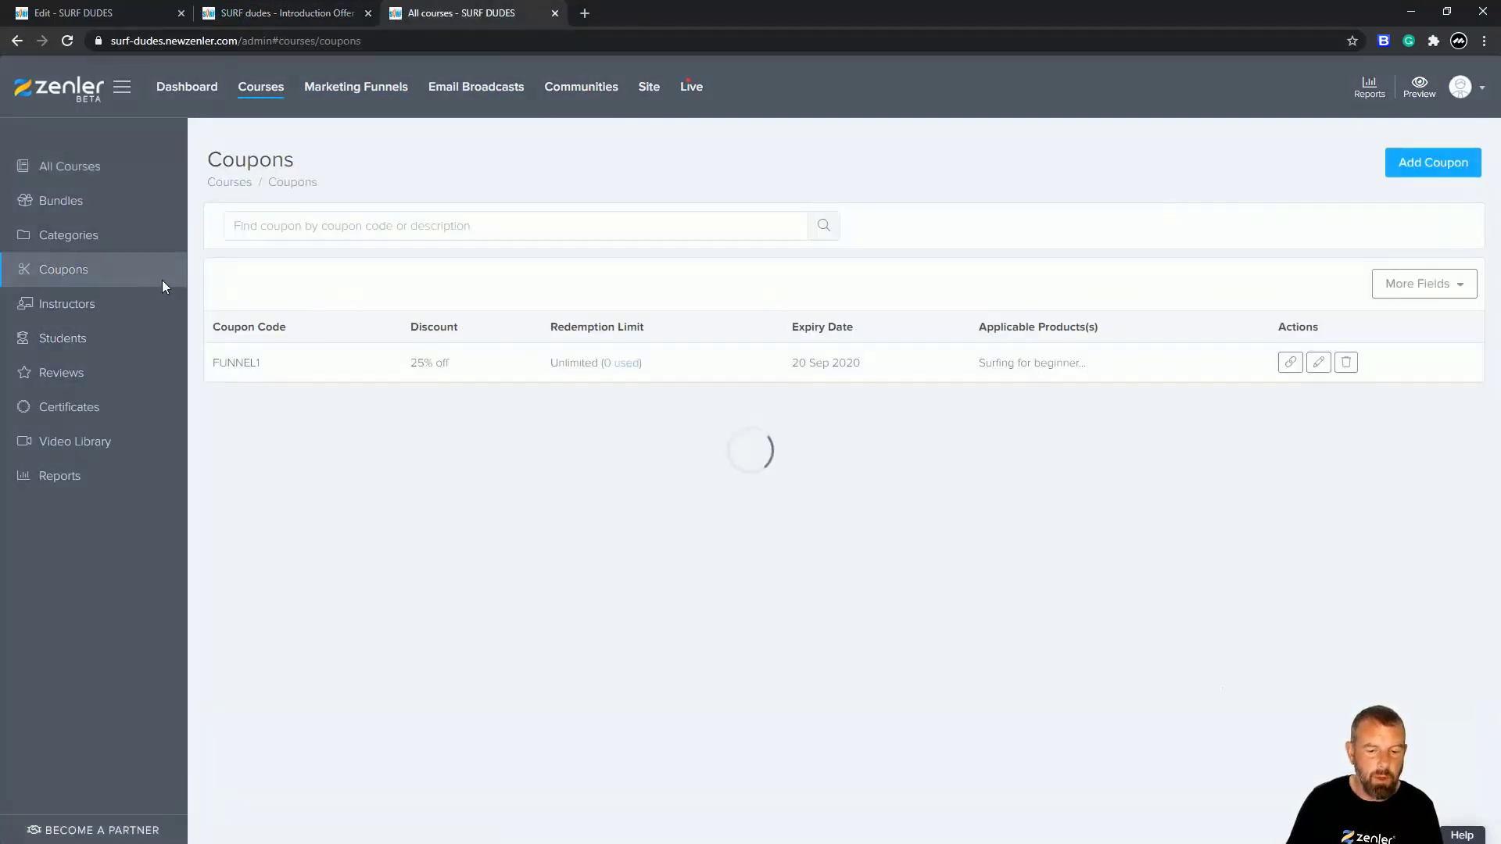
pyautogui.click(1290, 362)
pyautogui.click(1055, 179)
# Return to the reminder email and write "Special Offer Finishing soon!! - Click Here" under the greeting, correcting the misspelled words.
pyautogui.click(129, 17)
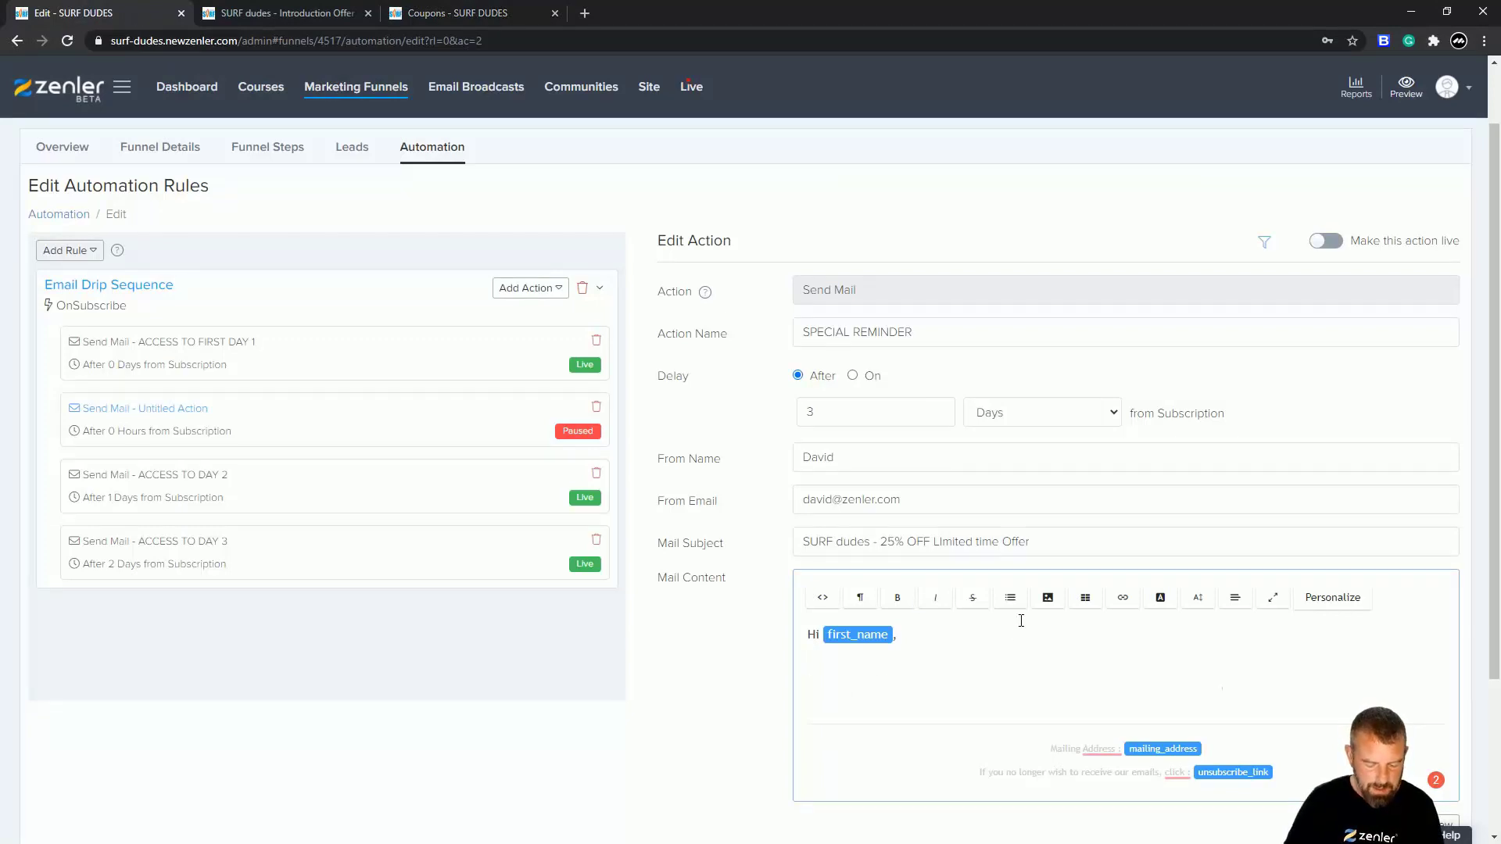
pyautogui.write('Offere')
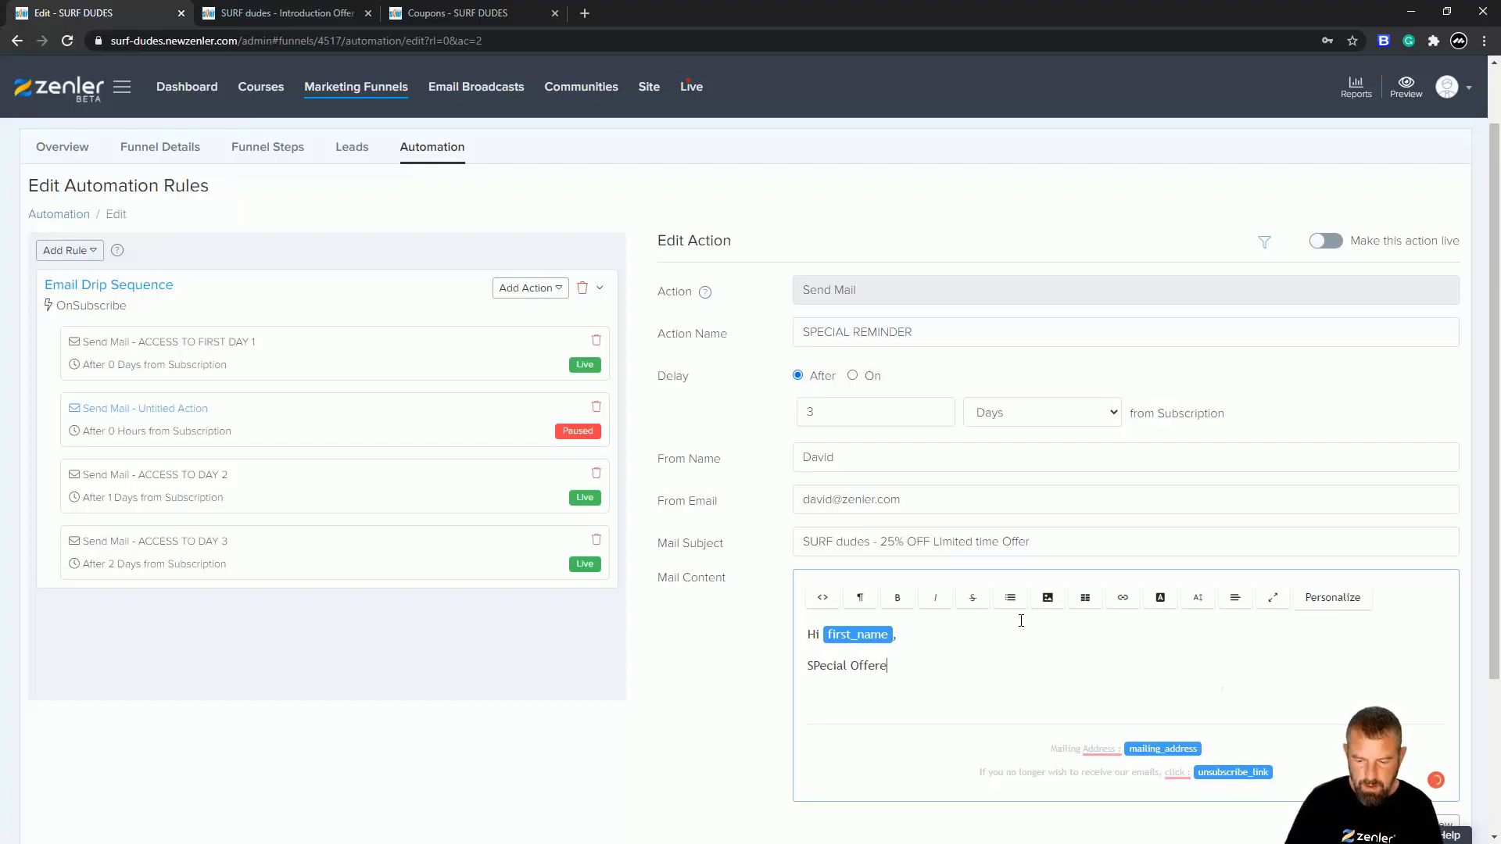
pyautogui.press('BackSpace')
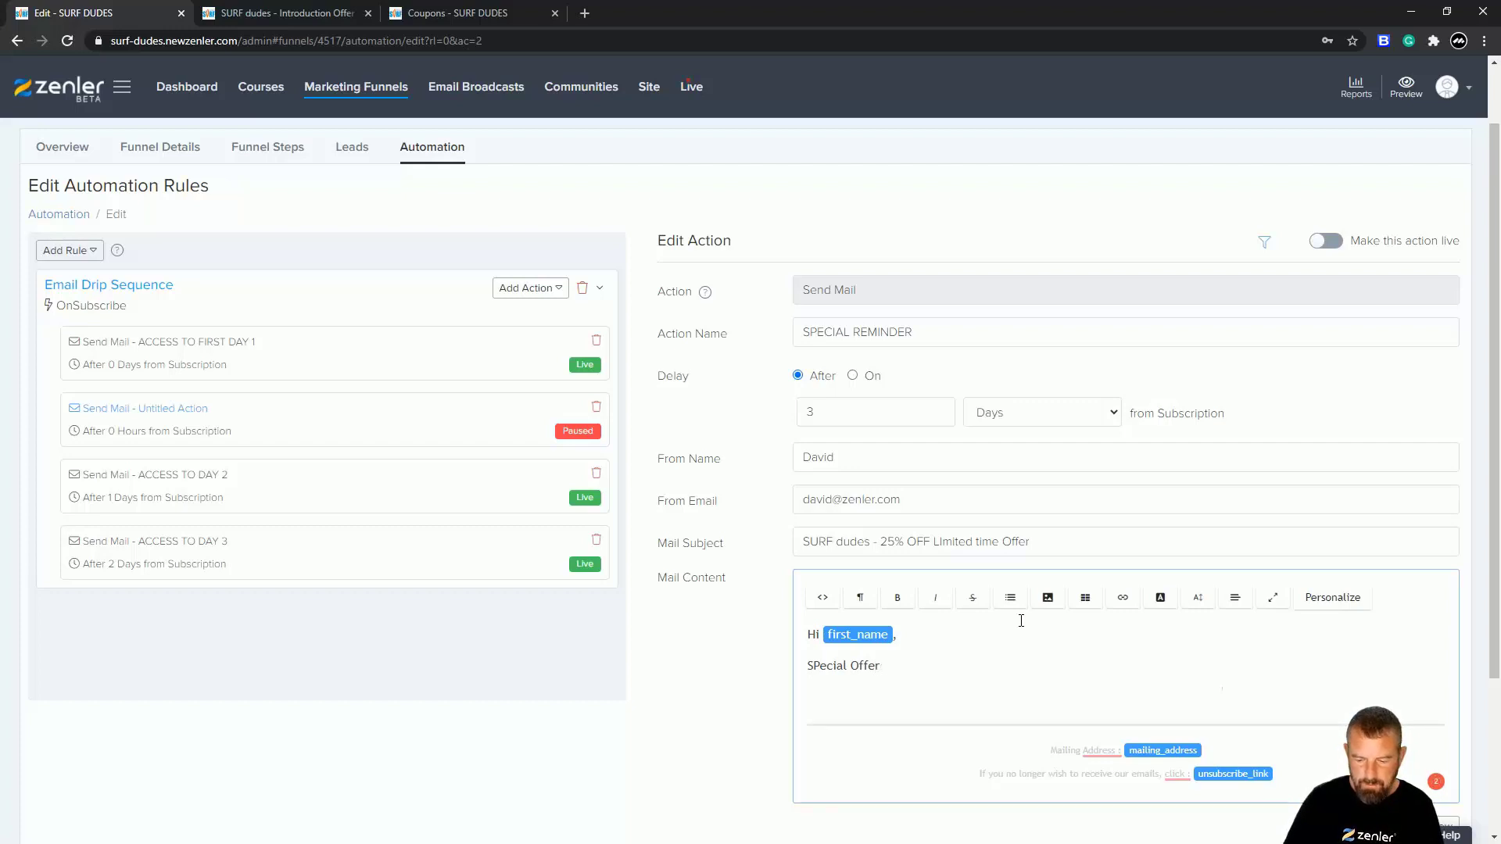
pyautogui.write('Finisheing soon!!')
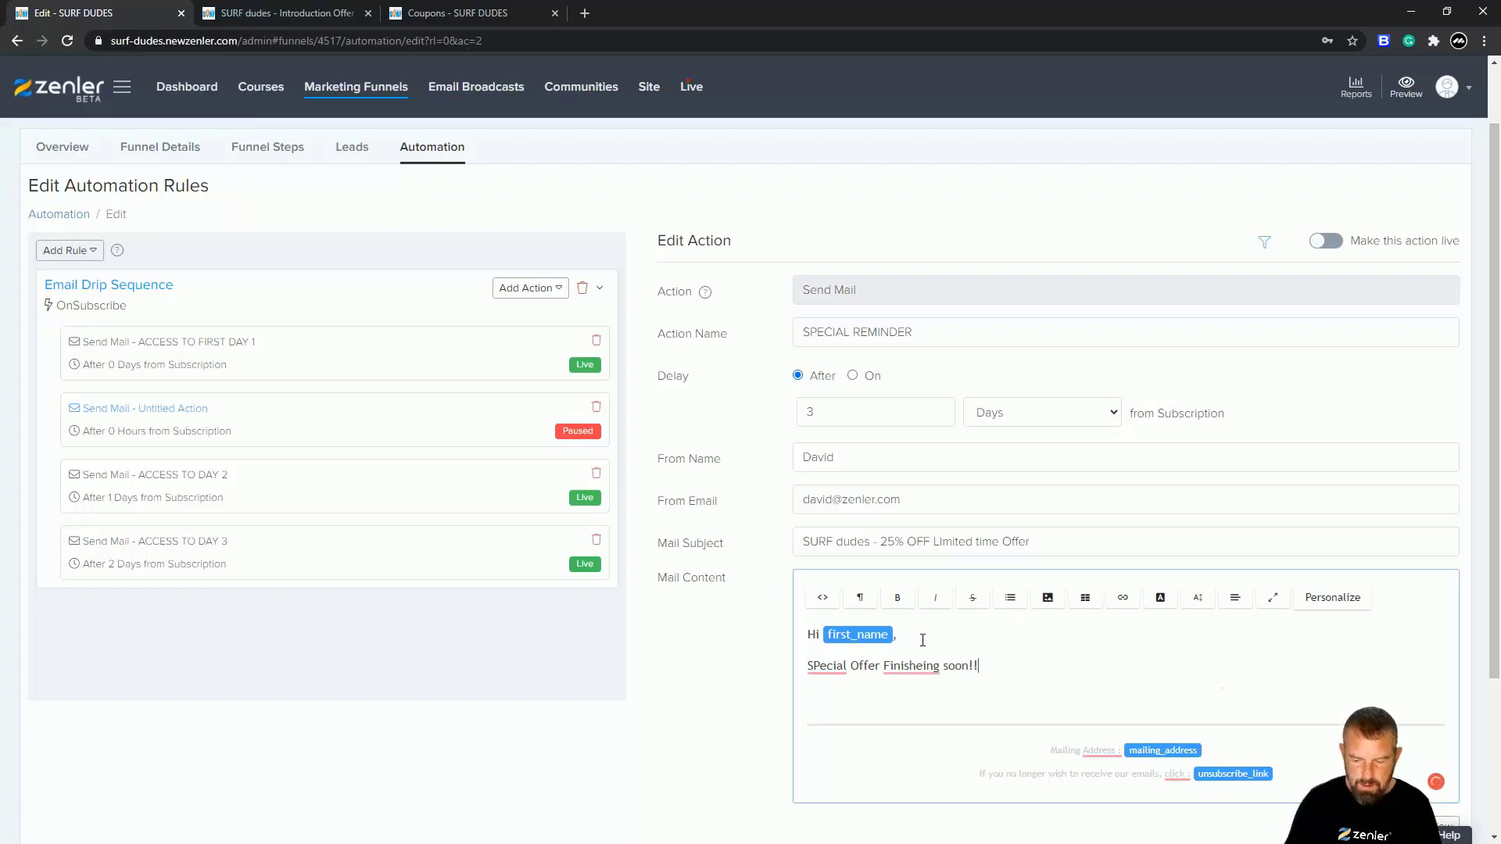
pyautogui.click(906, 669)
pyautogui.click(912, 695)
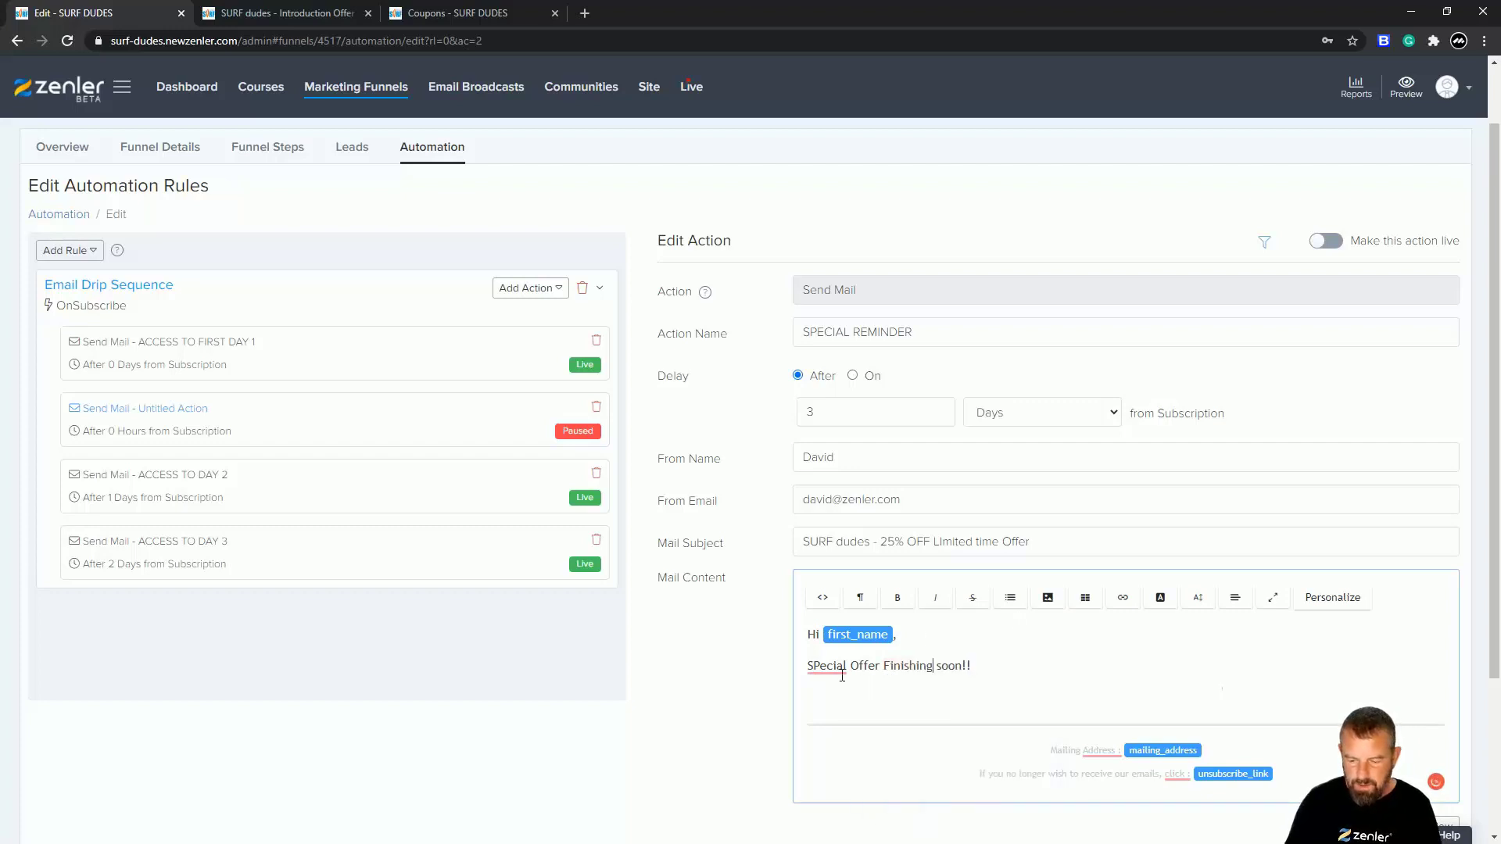
pyautogui.click(826, 668)
pyautogui.click(842, 710)
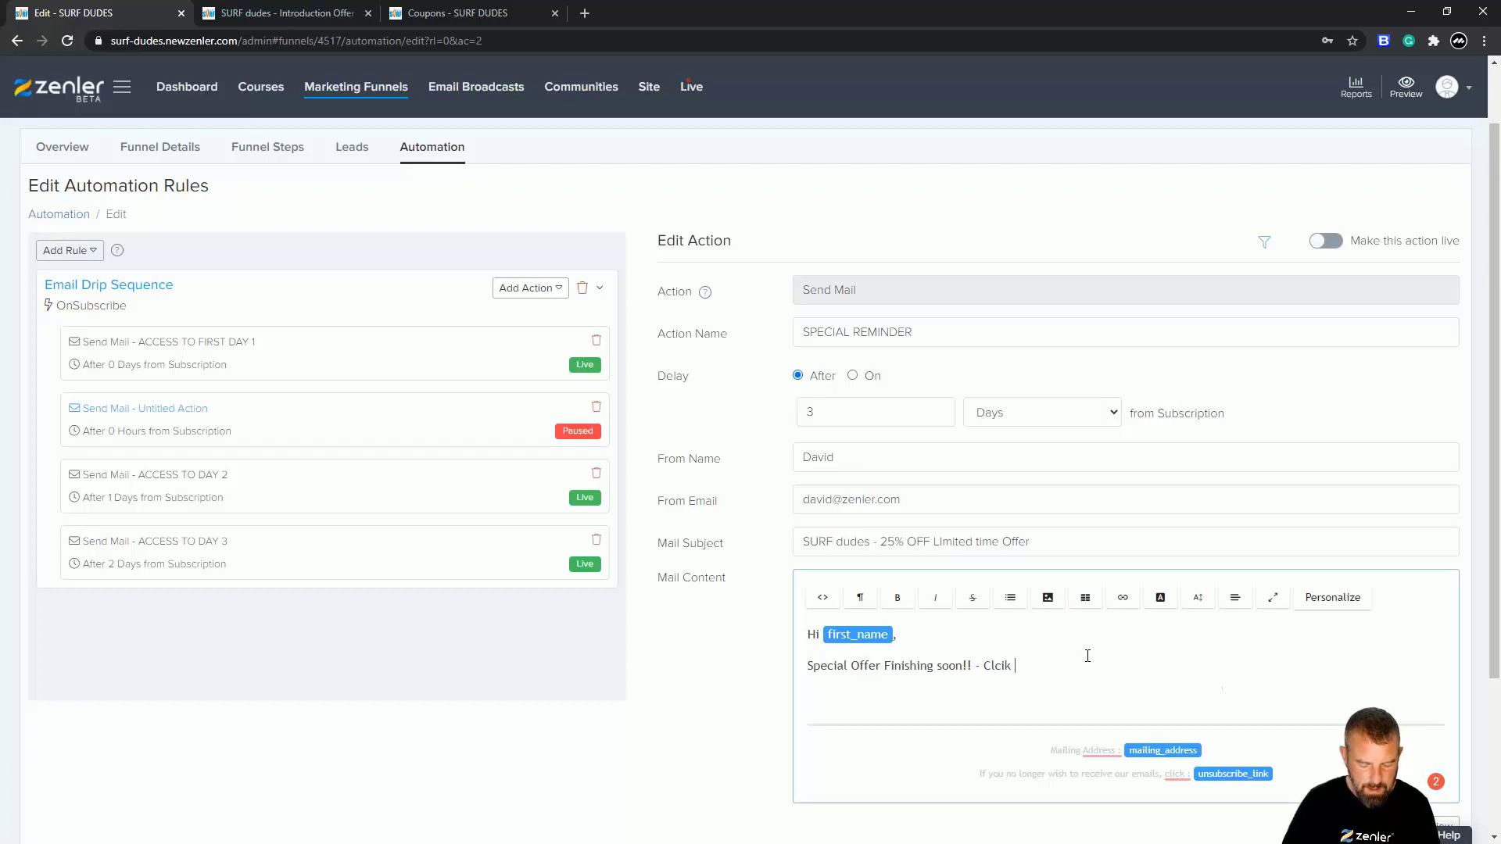
pyautogui.press('BackSpace')
pyautogui.press('BackSpace')
pyautogui.press('BackSpace')
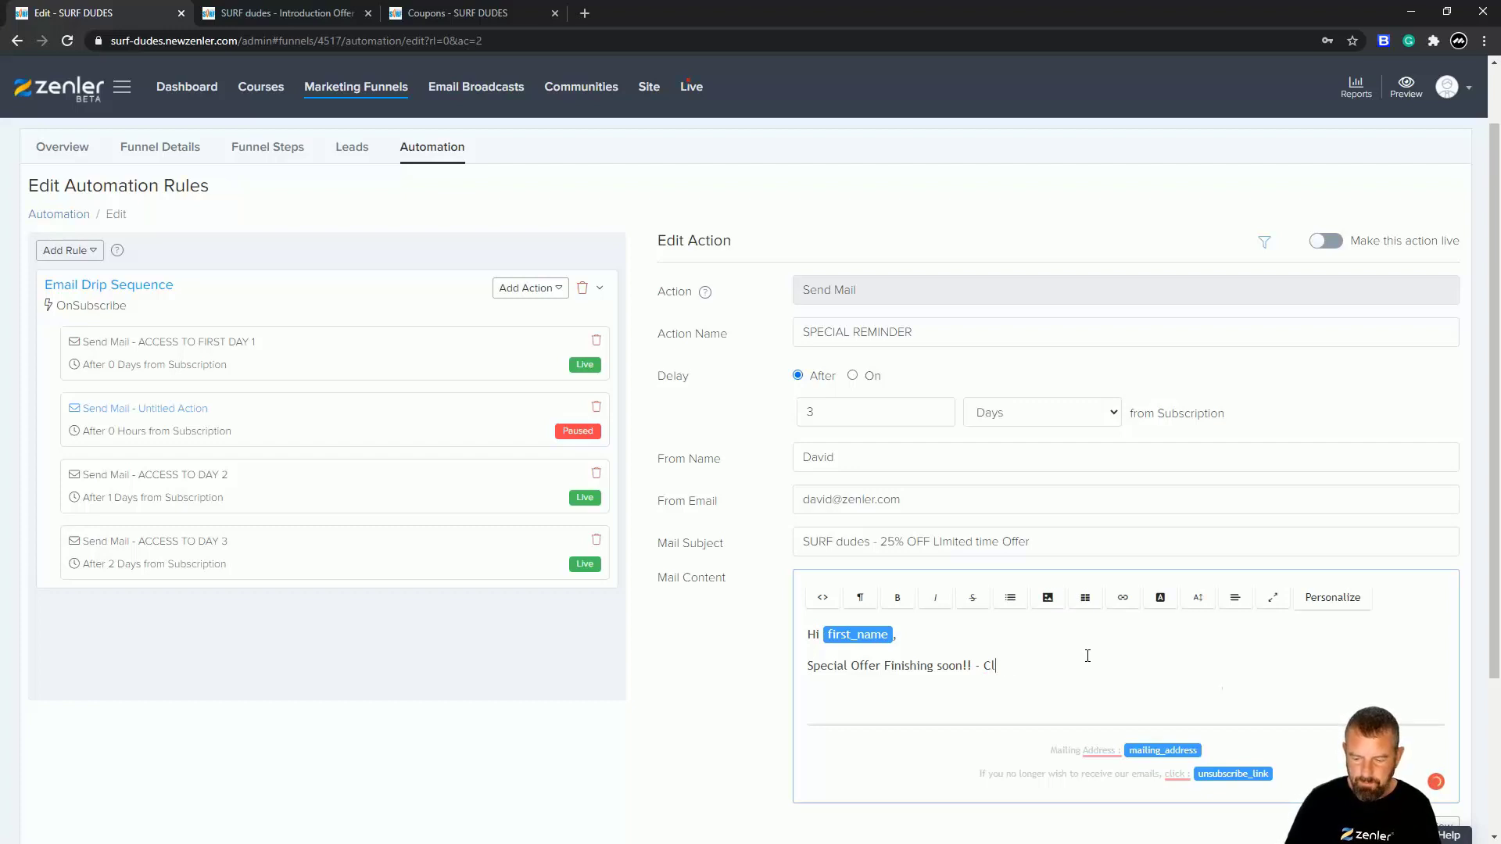
pyautogui.write('Here')
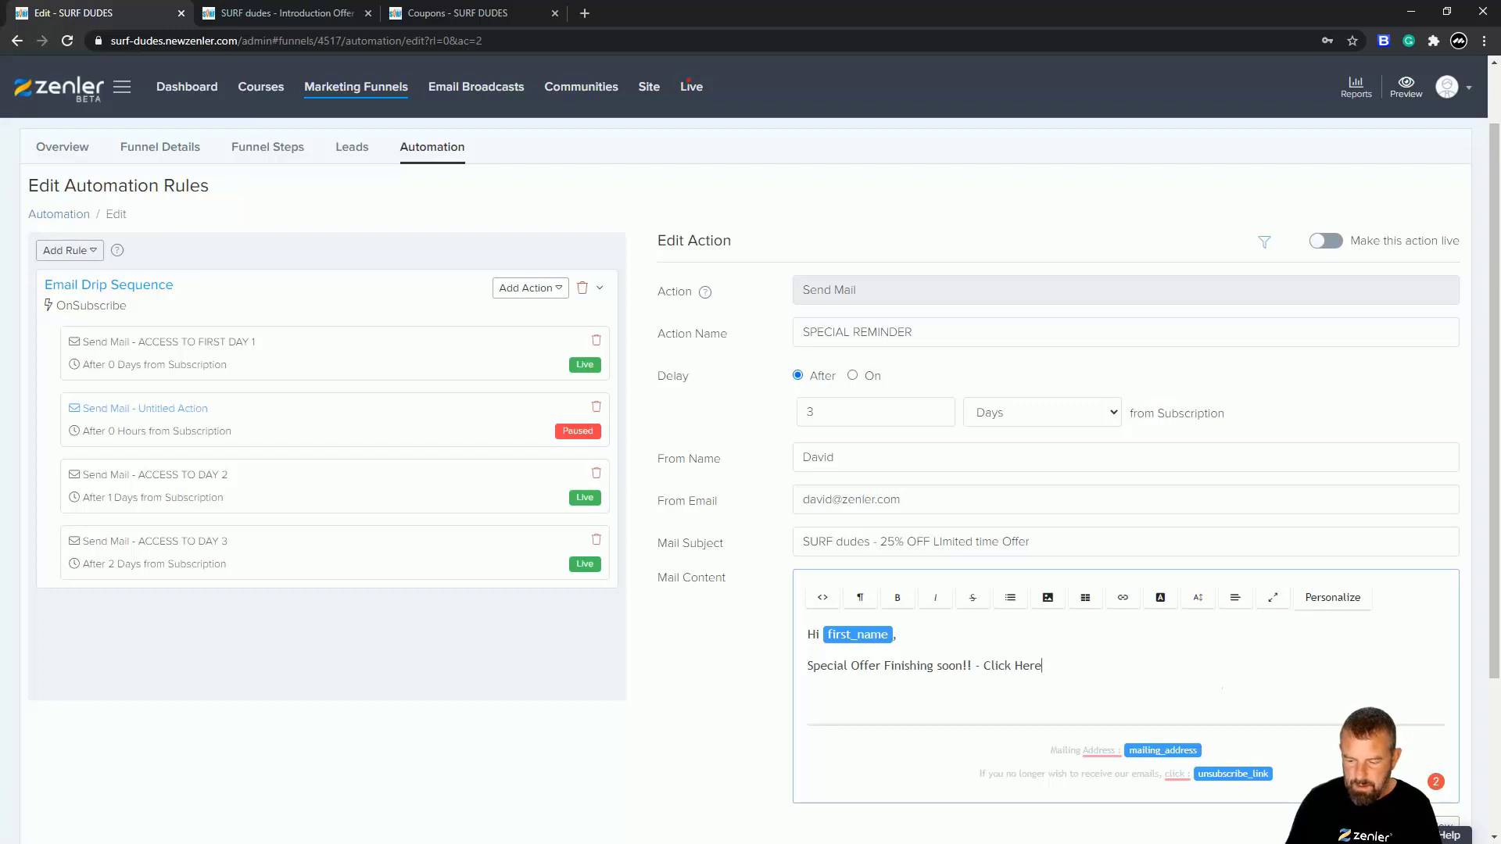
# Link the words "Click Here" in the mail content to the copied coupon URL.
pyautogui.moveTo(1042, 666); pyautogui.dragTo(982, 665)
pyautogui.click(1123, 598)
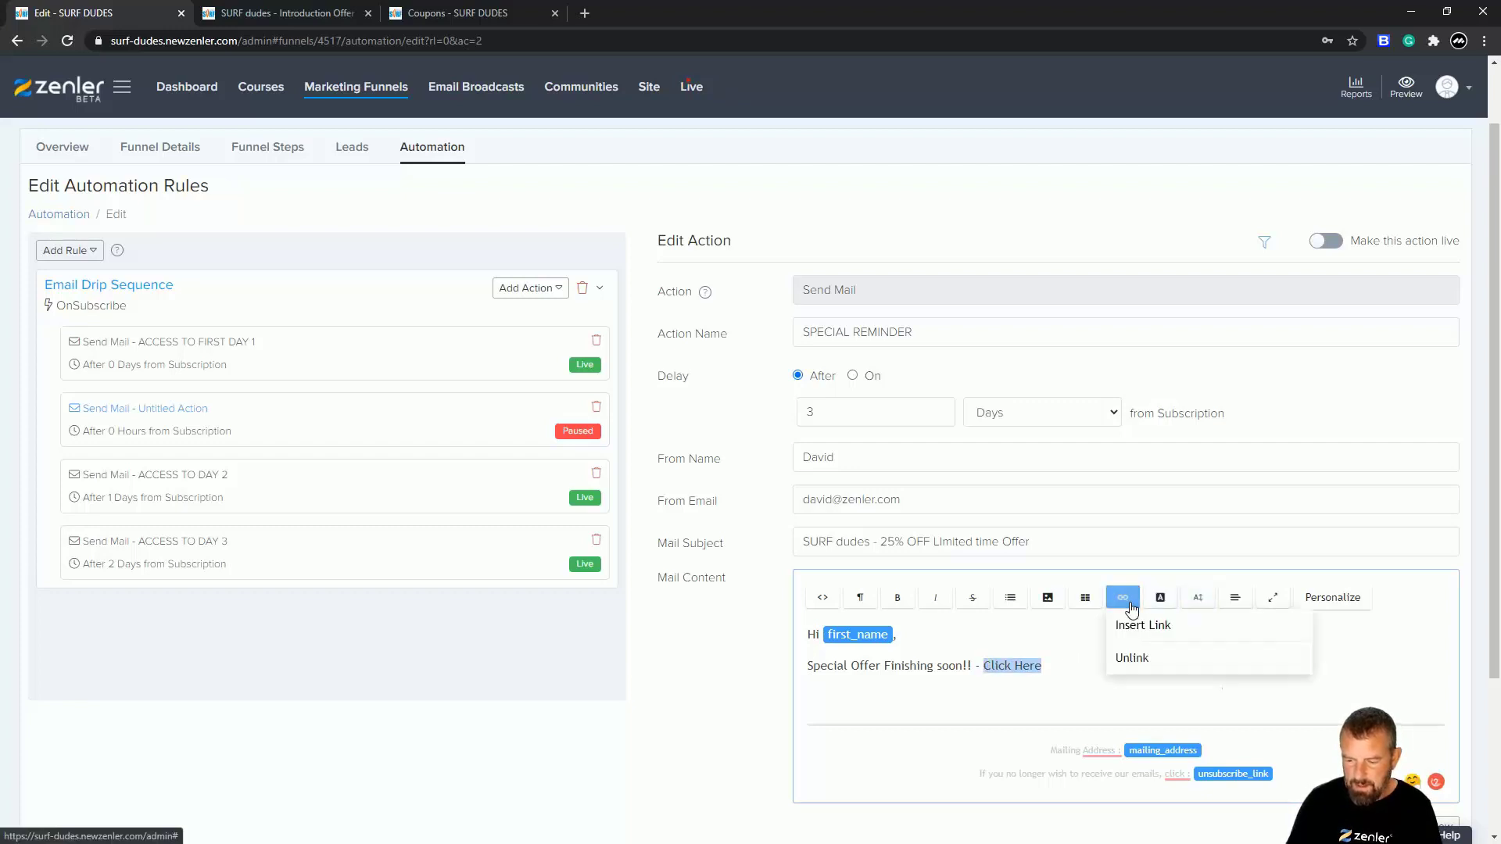
pyautogui.click(1147, 626)
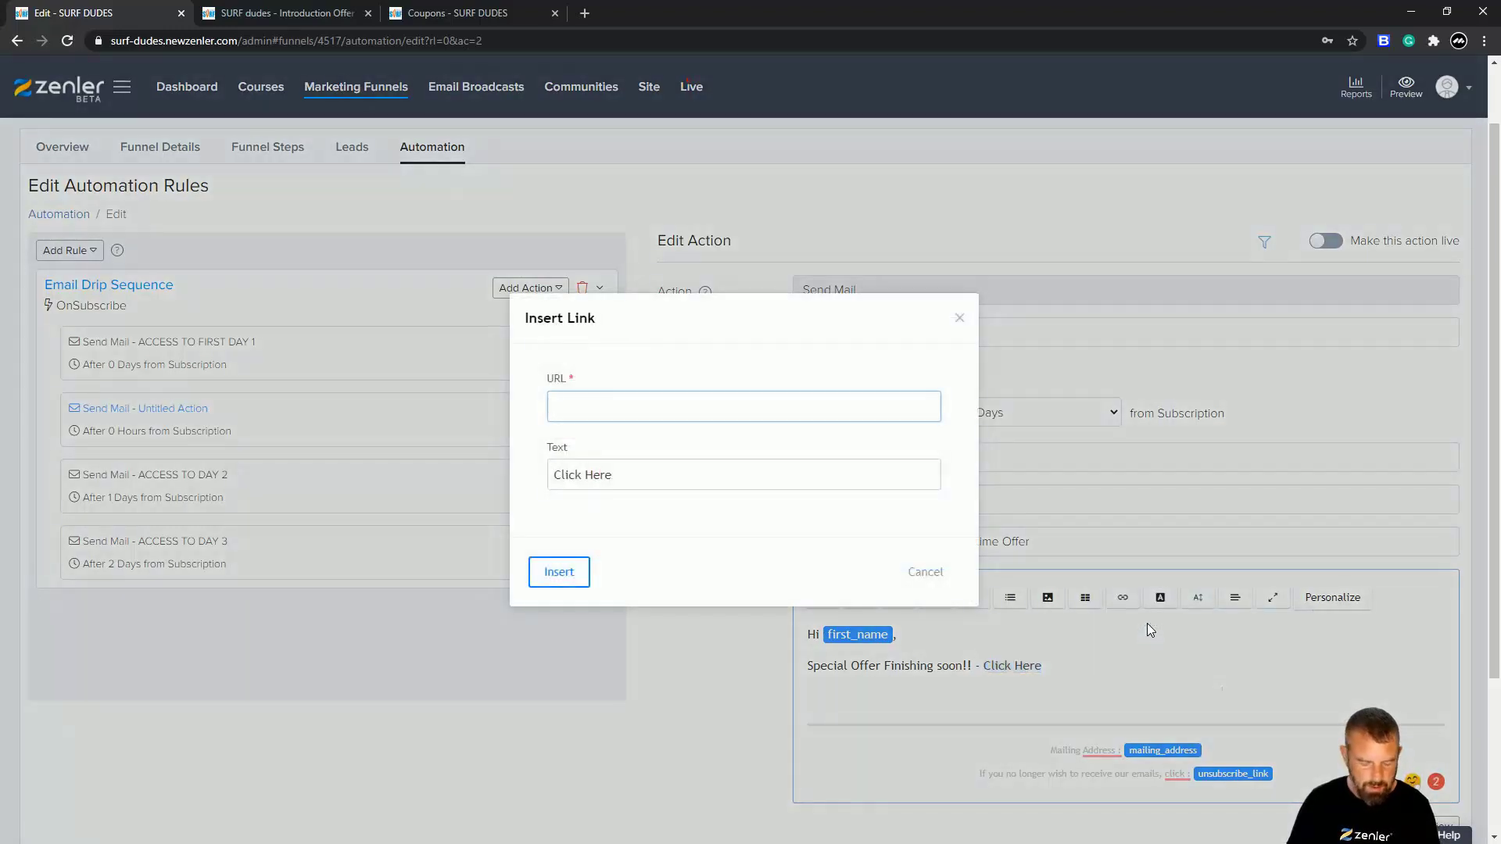
pyautogui.hotkey('ctrl', 'v')
pyautogui.click(560, 573)
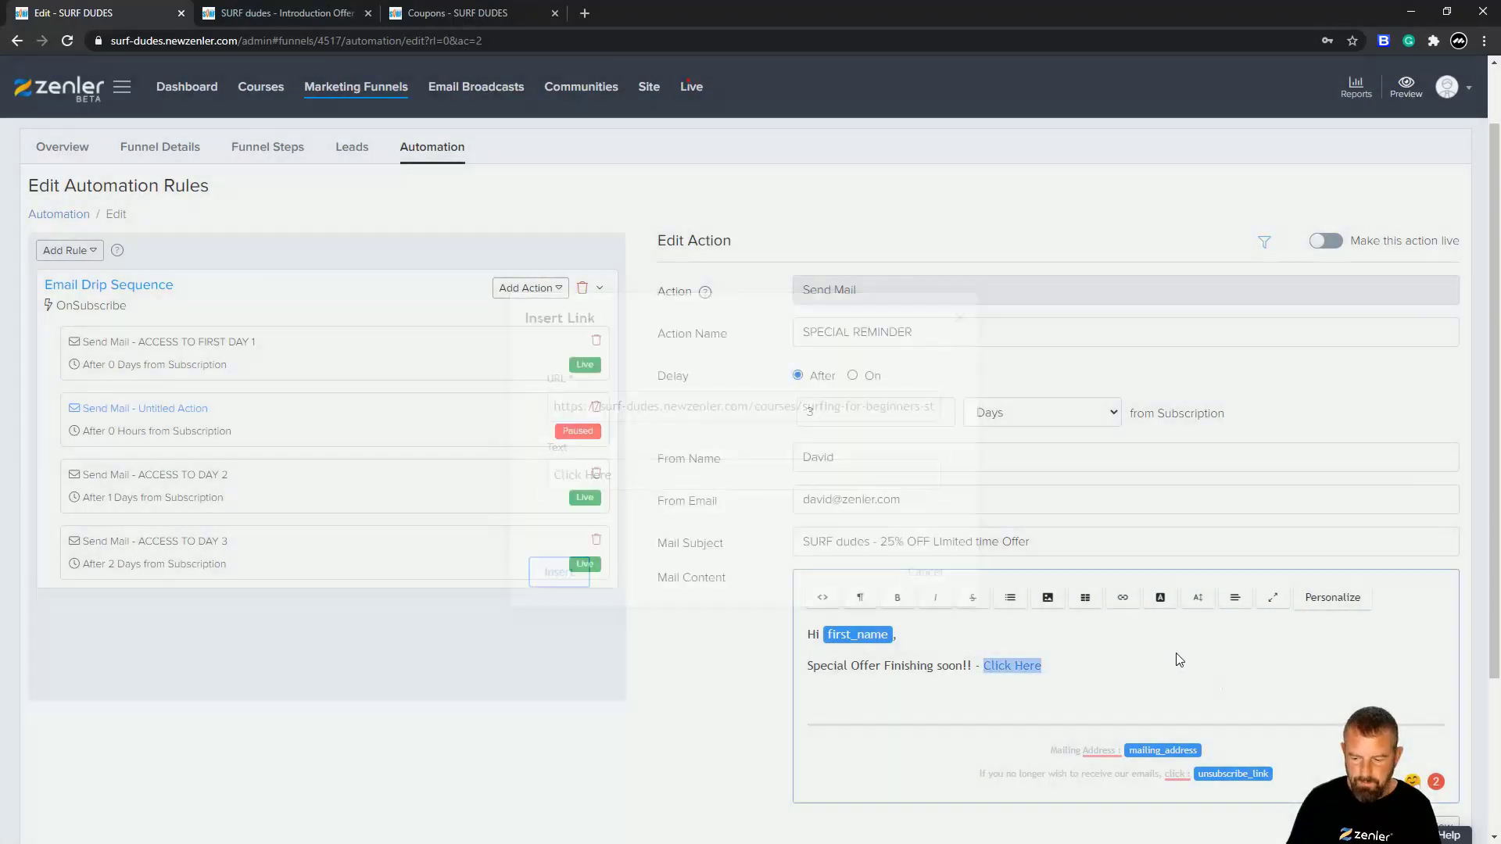
# Add the line "Do not miss this opportunity!" below the special offer line in the mail content.
pyautogui.click(1053, 668)
pyautogui.press('End')
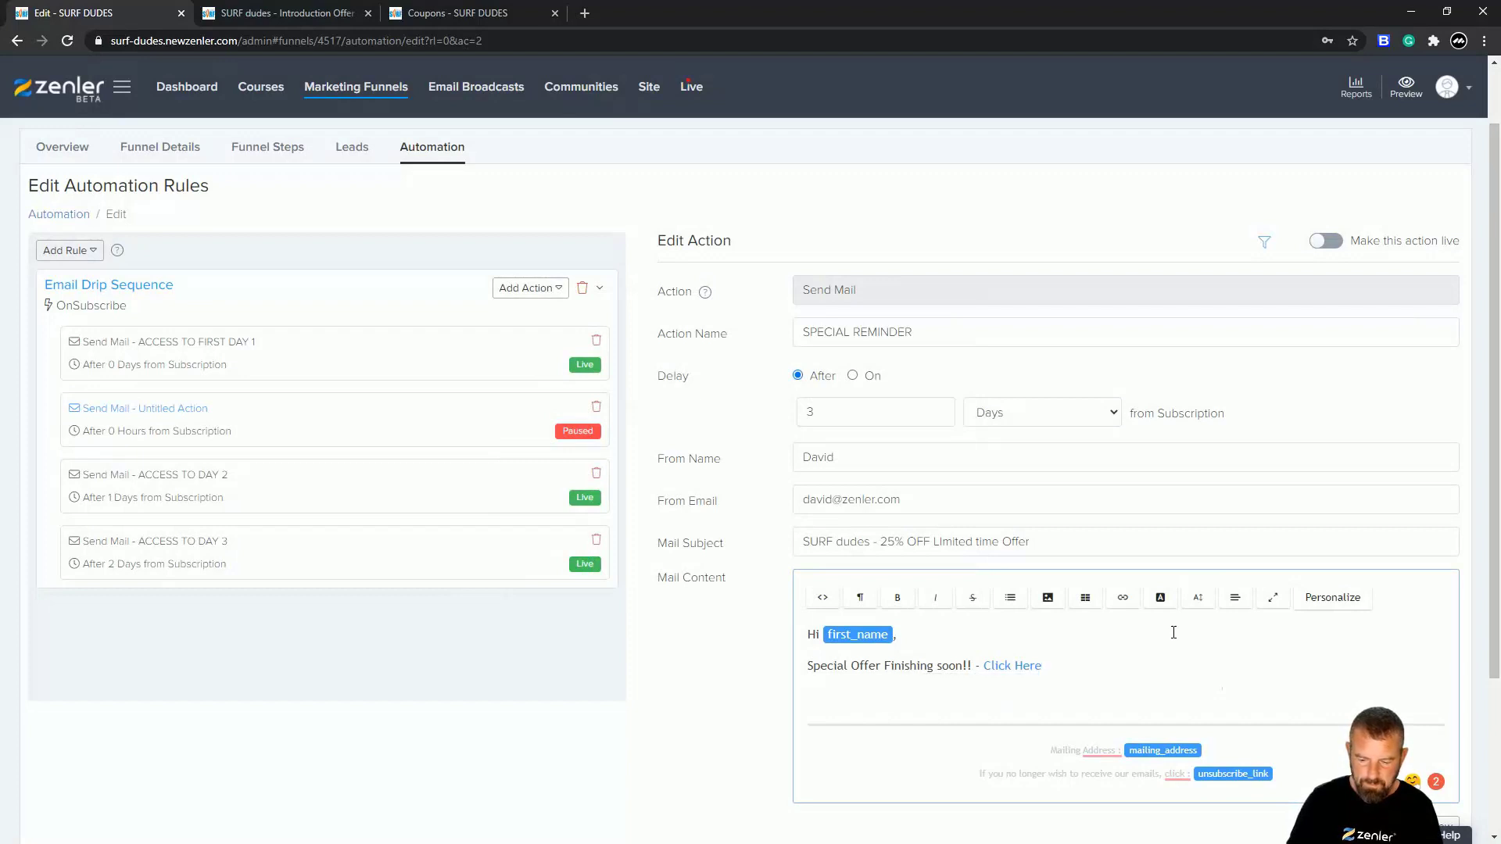
pyautogui.press('Return')
pyautogui.write('Dont miss this opportunity!')
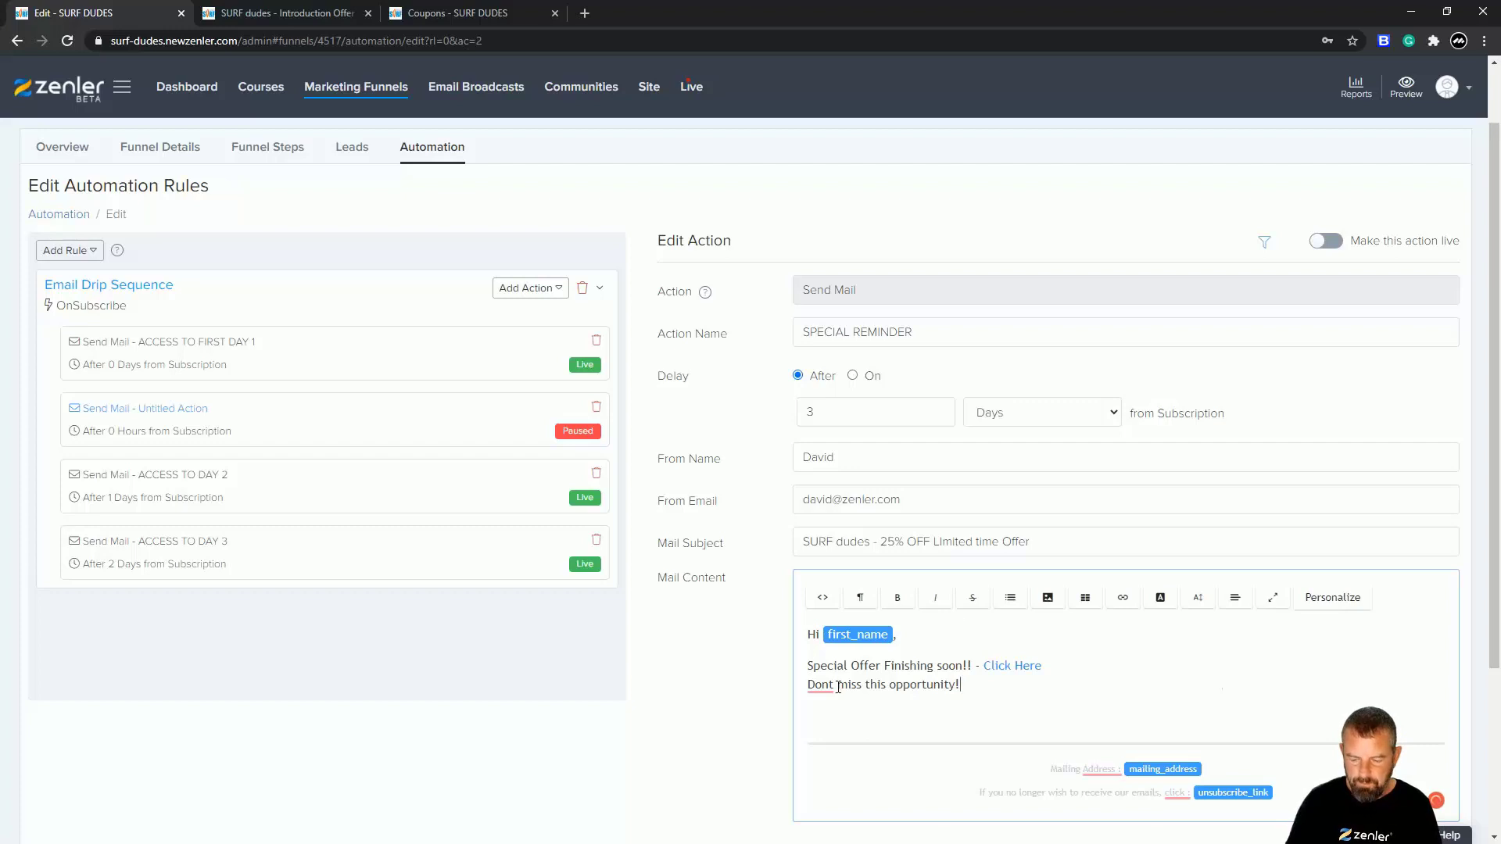
pyautogui.press('BackSpace')
pyautogui.press('BackSpace')
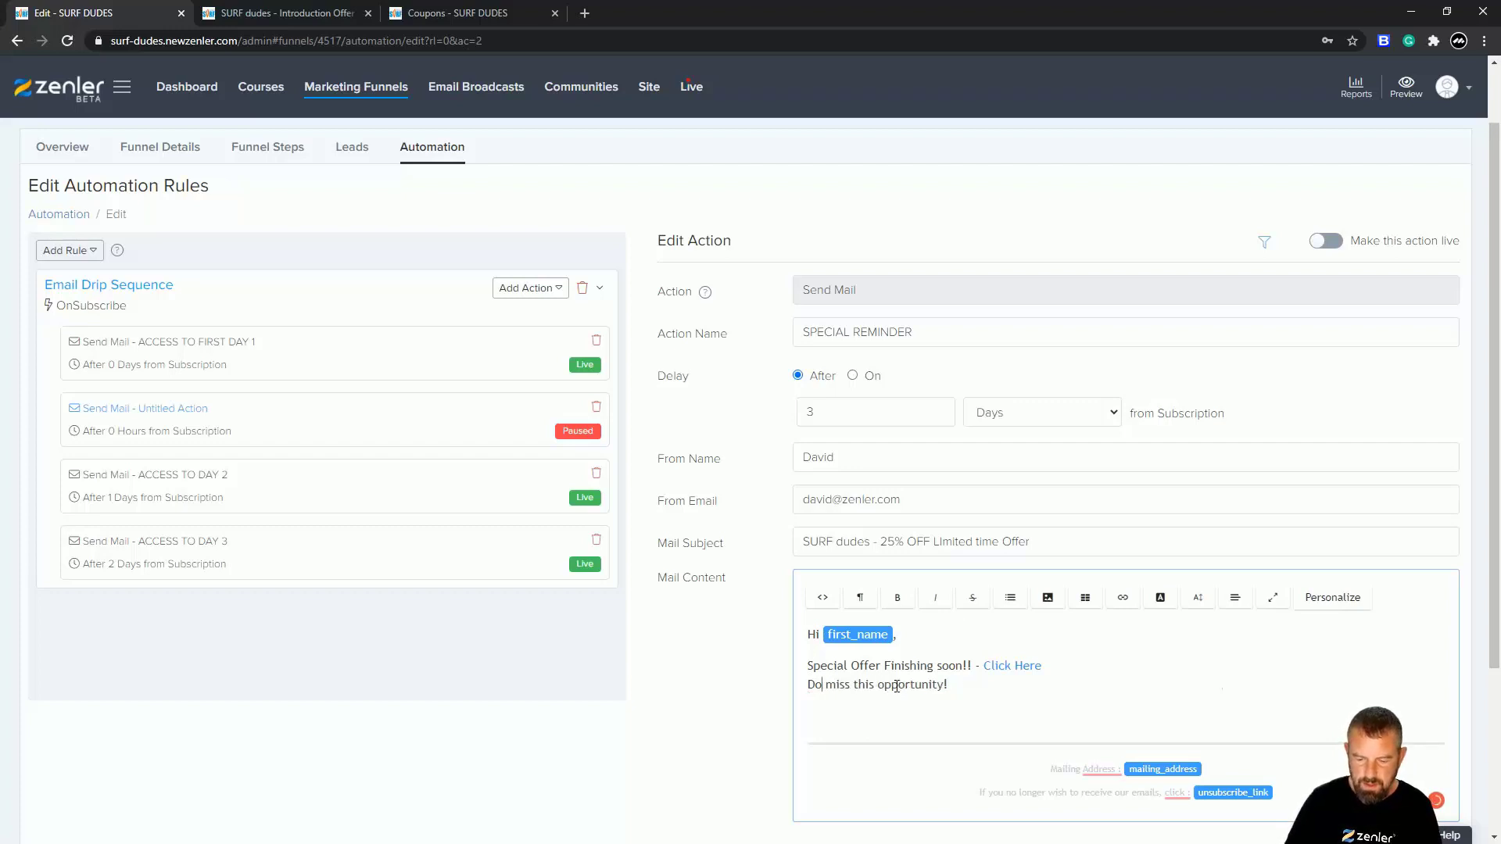
pyautogui.write('not')
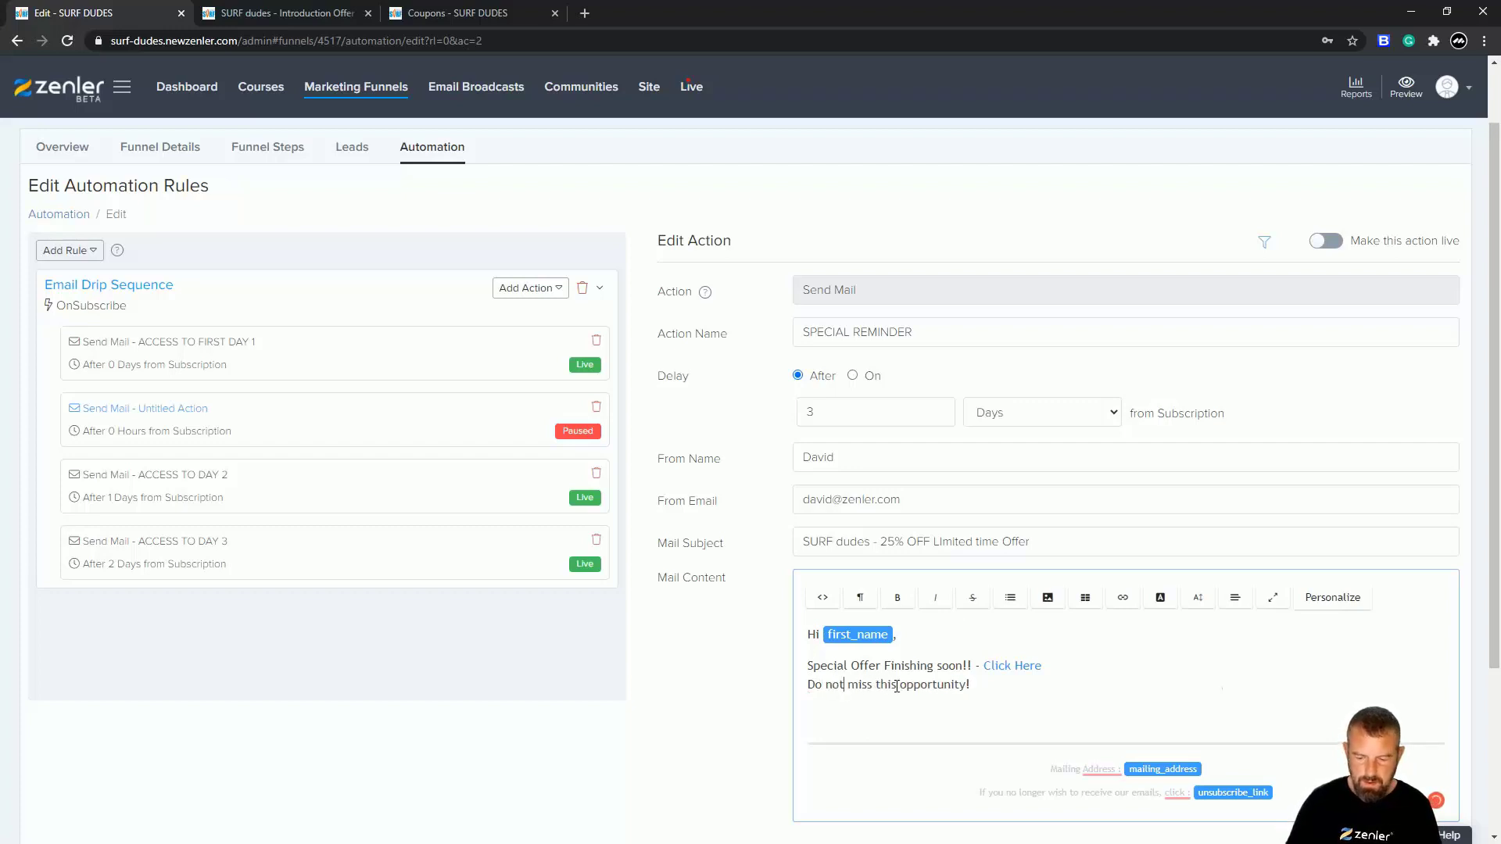
# Finish the mail content with the sign-off "All the best" and "SURF dudes" on separate lines.
pyautogui.click(982, 684)
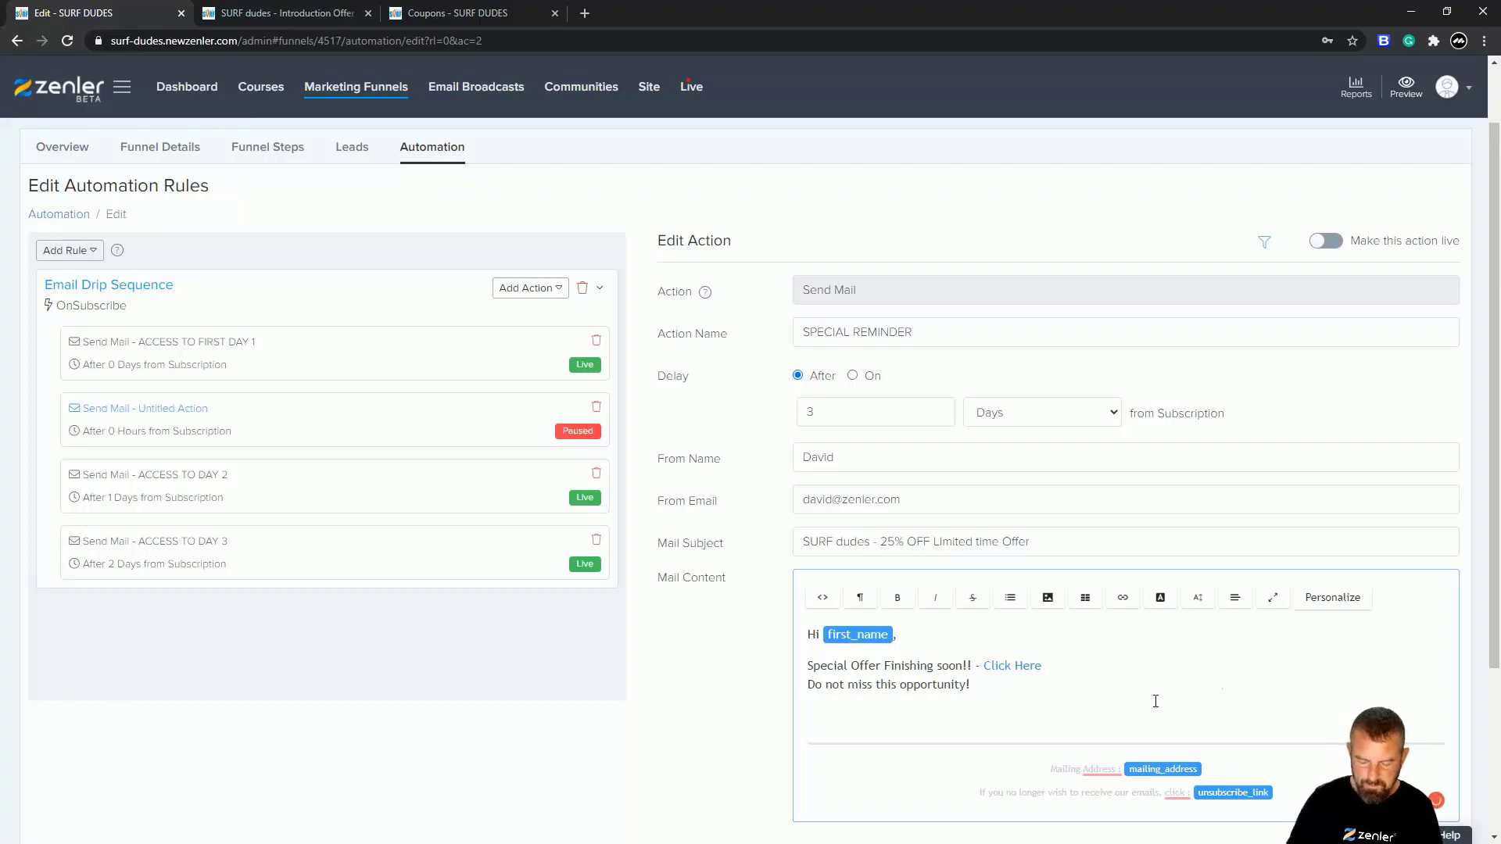
pyautogui.press('Return')
pyautogui.write('All the best')
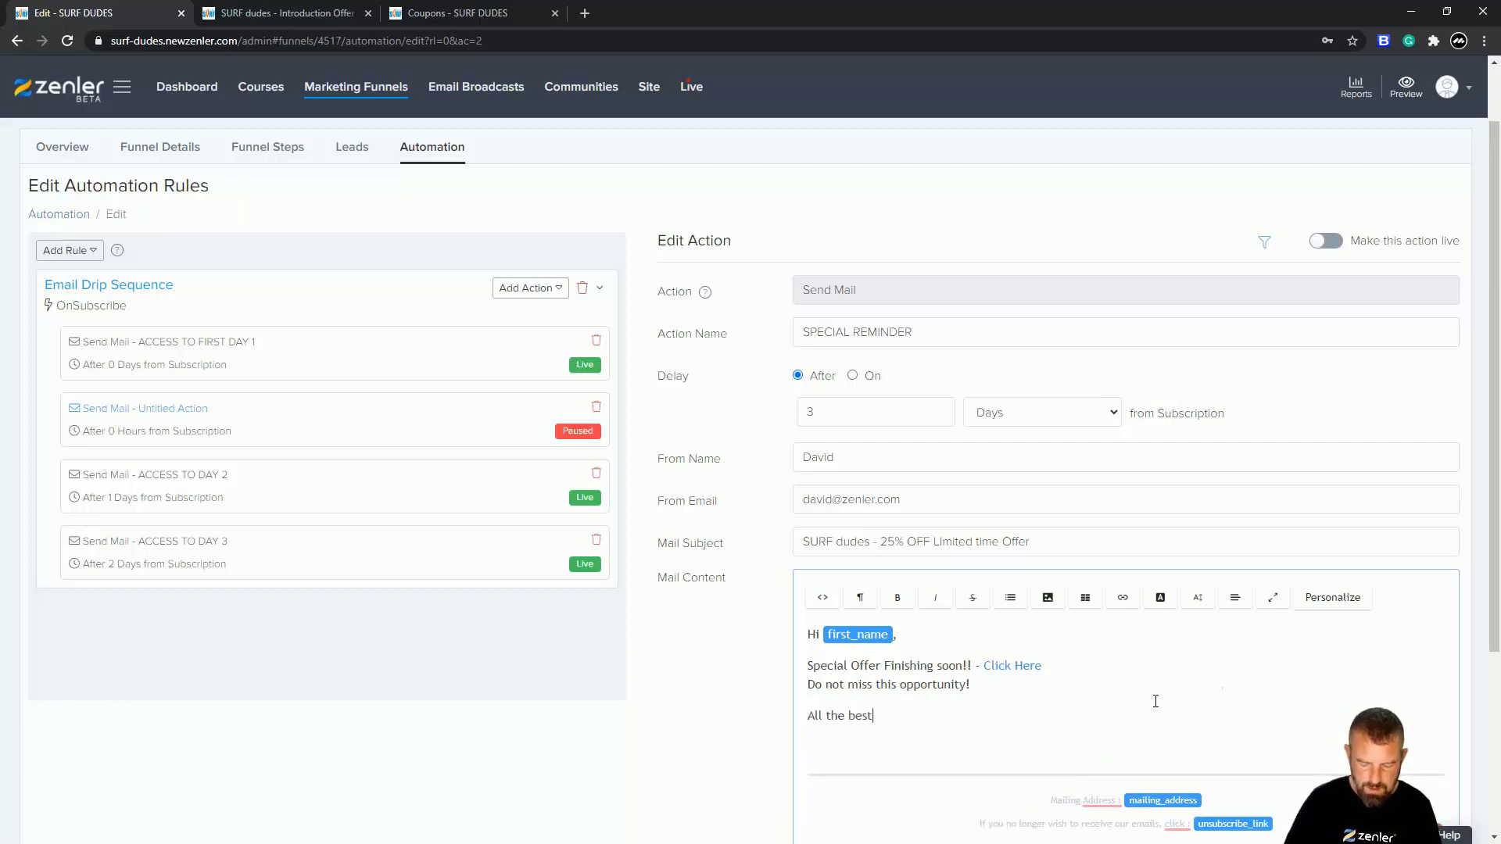
pyautogui.press('Return')
pyautogui.write('S')
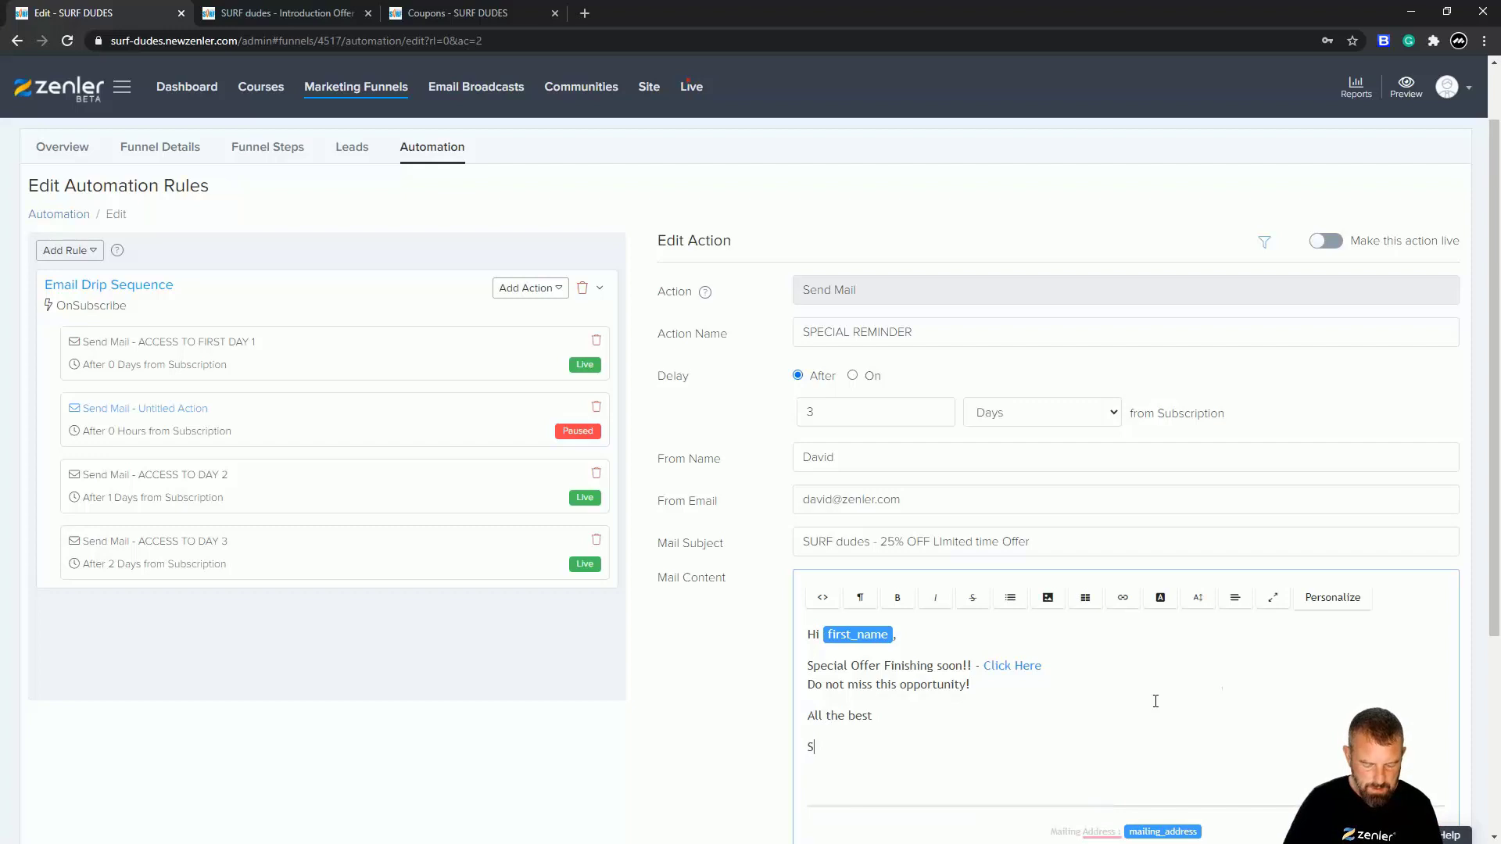
pyautogui.write('URF dud')
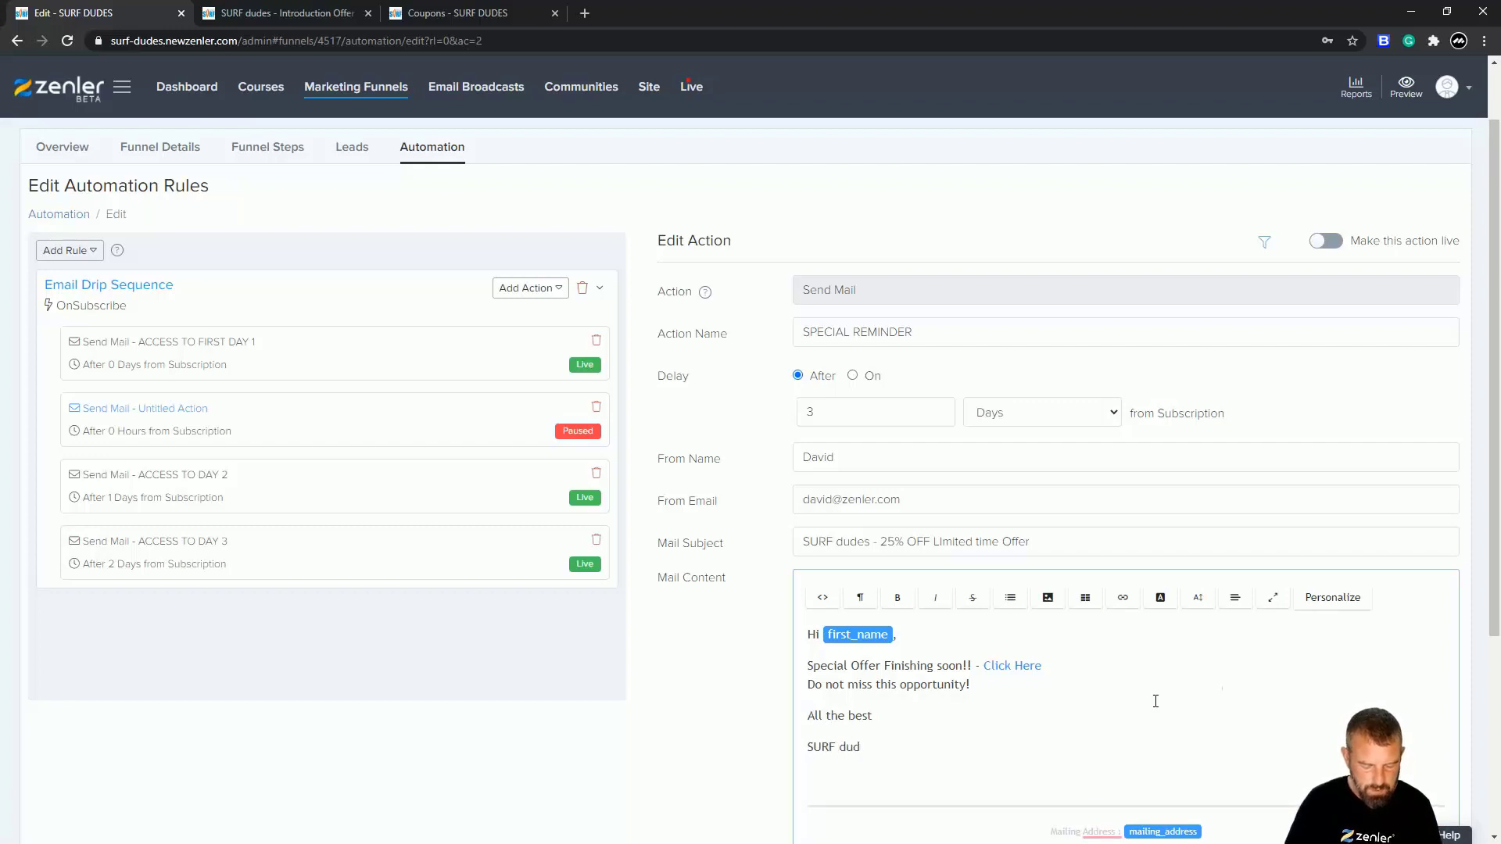
pyautogui.write('es')
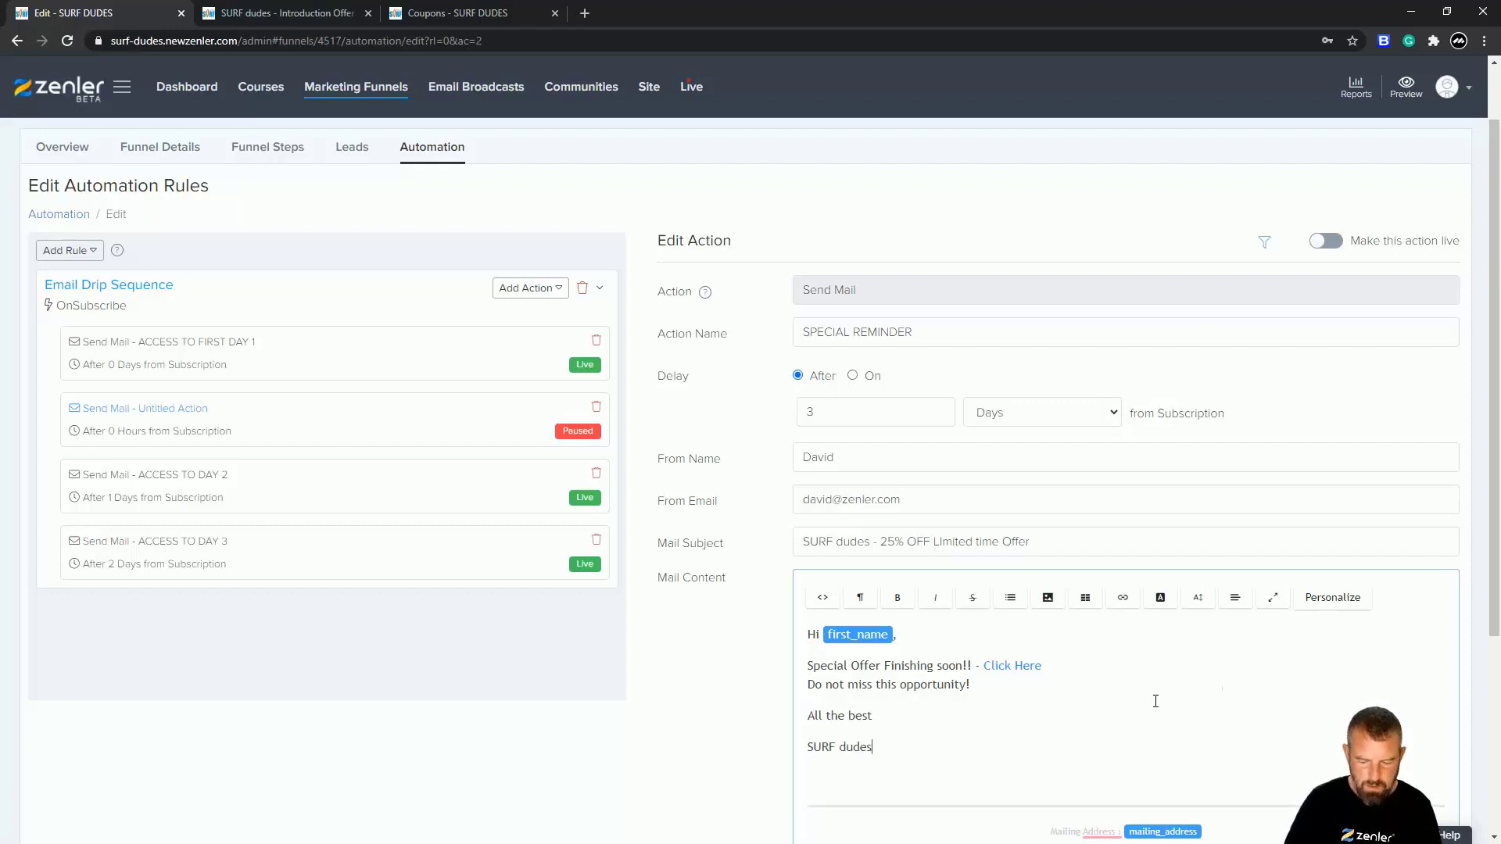
# Save the SPECIAL REMINDER action as live and apply its changes to leads already subscribed to the funnel.
pyautogui.scroll(-3, 1153, 692)
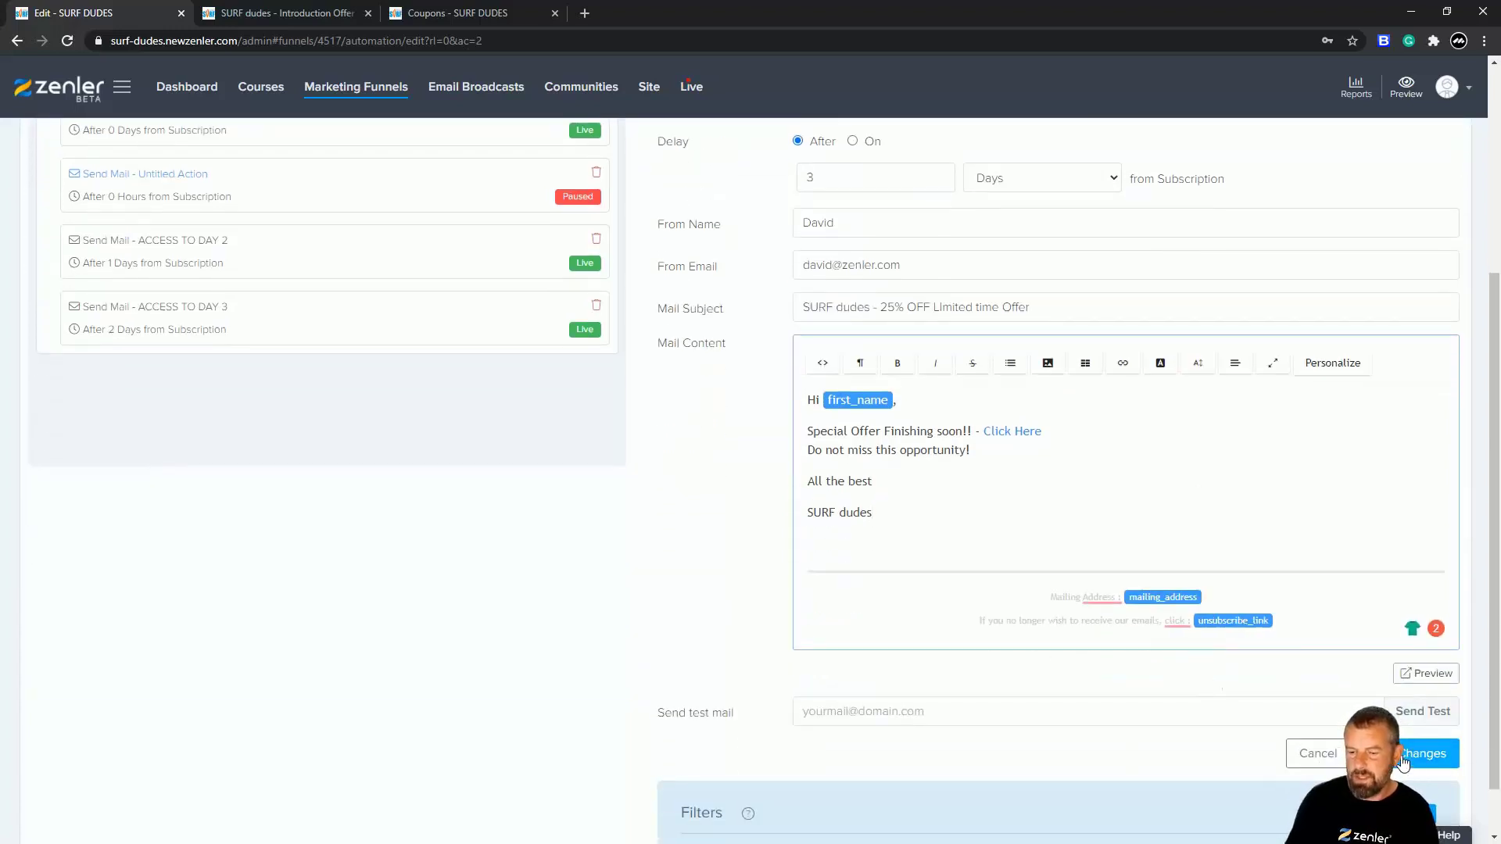
pyautogui.scroll(1, 1154, 556)
pyautogui.scroll(1, 1152, 551)
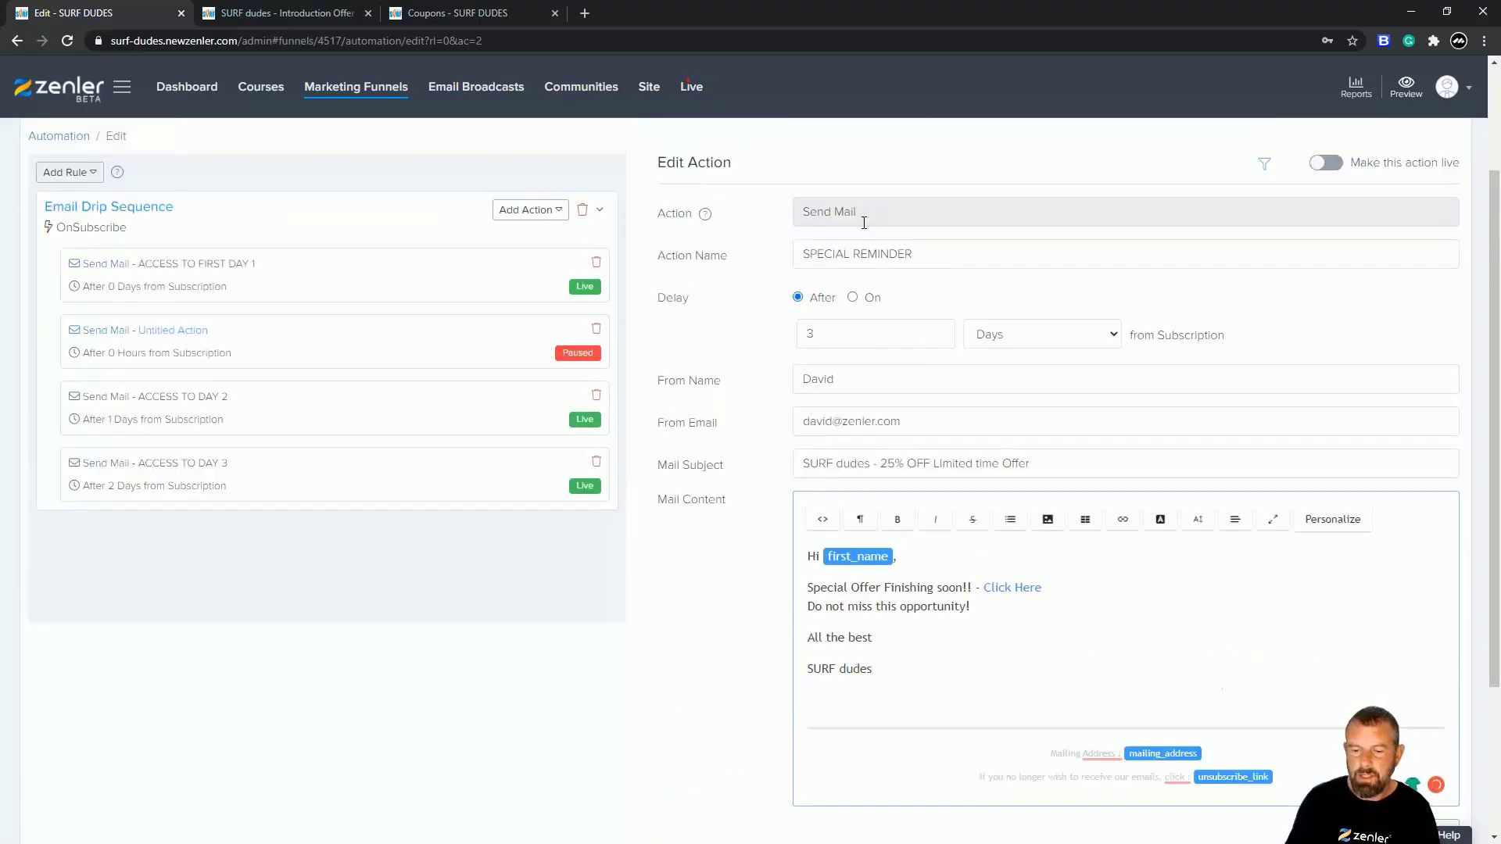
pyautogui.scroll(-2, 1043, 499)
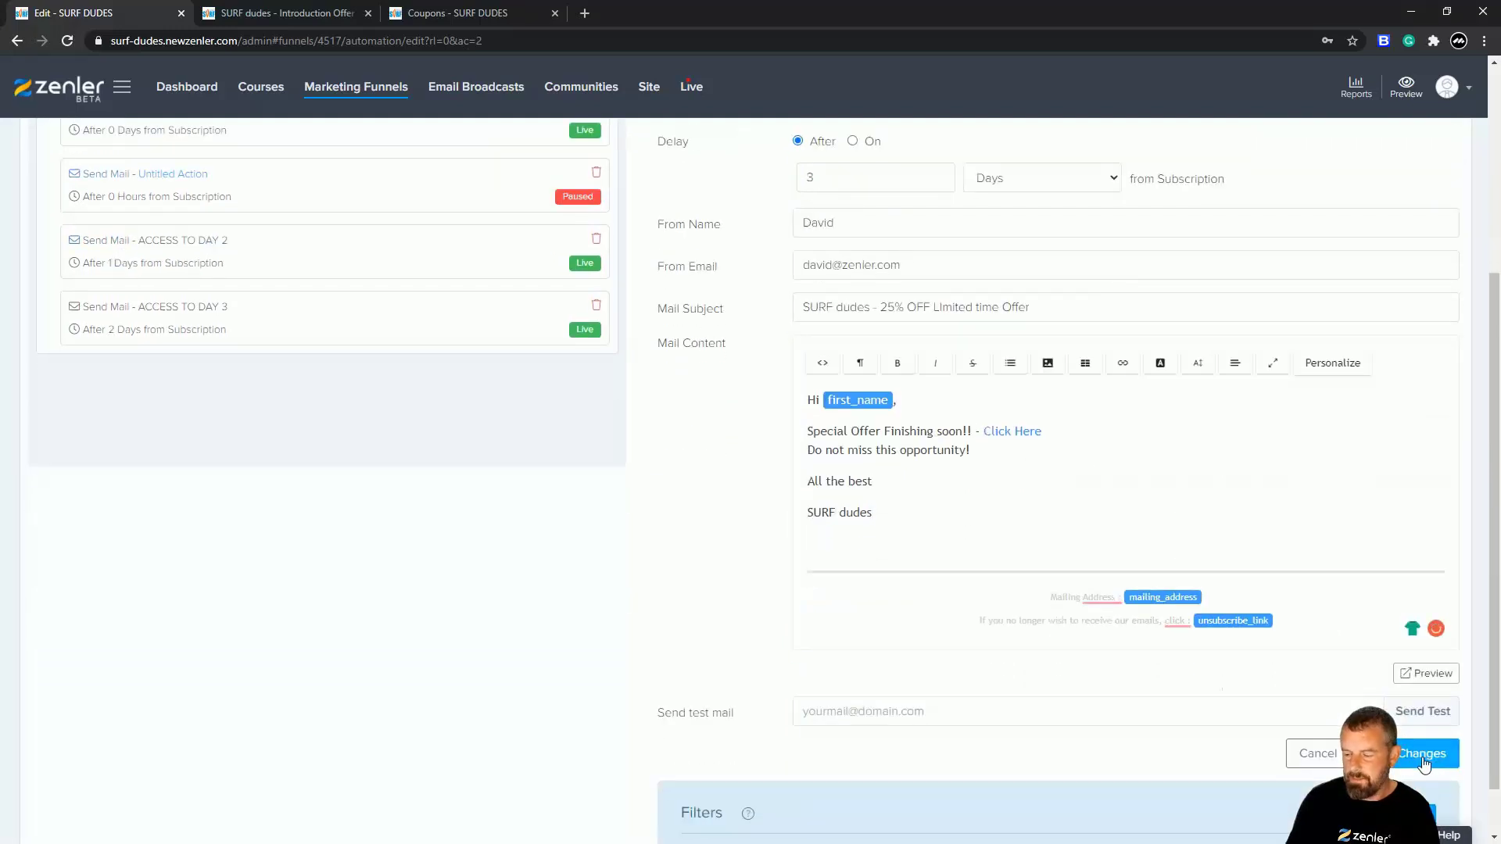
pyautogui.click(1431, 753)
pyautogui.click(823, 547)
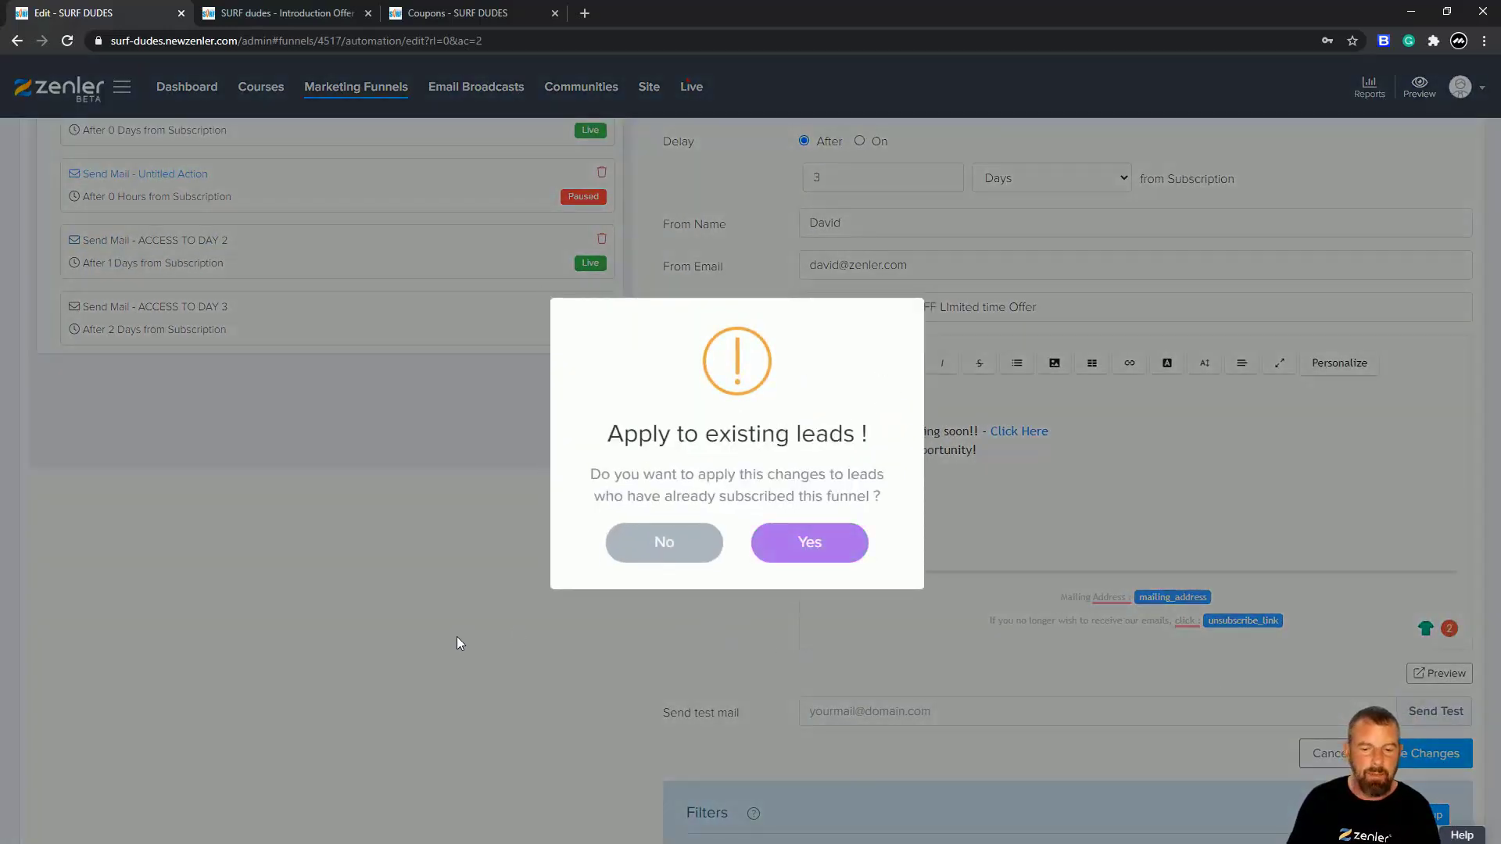
pyautogui.click(810, 542)
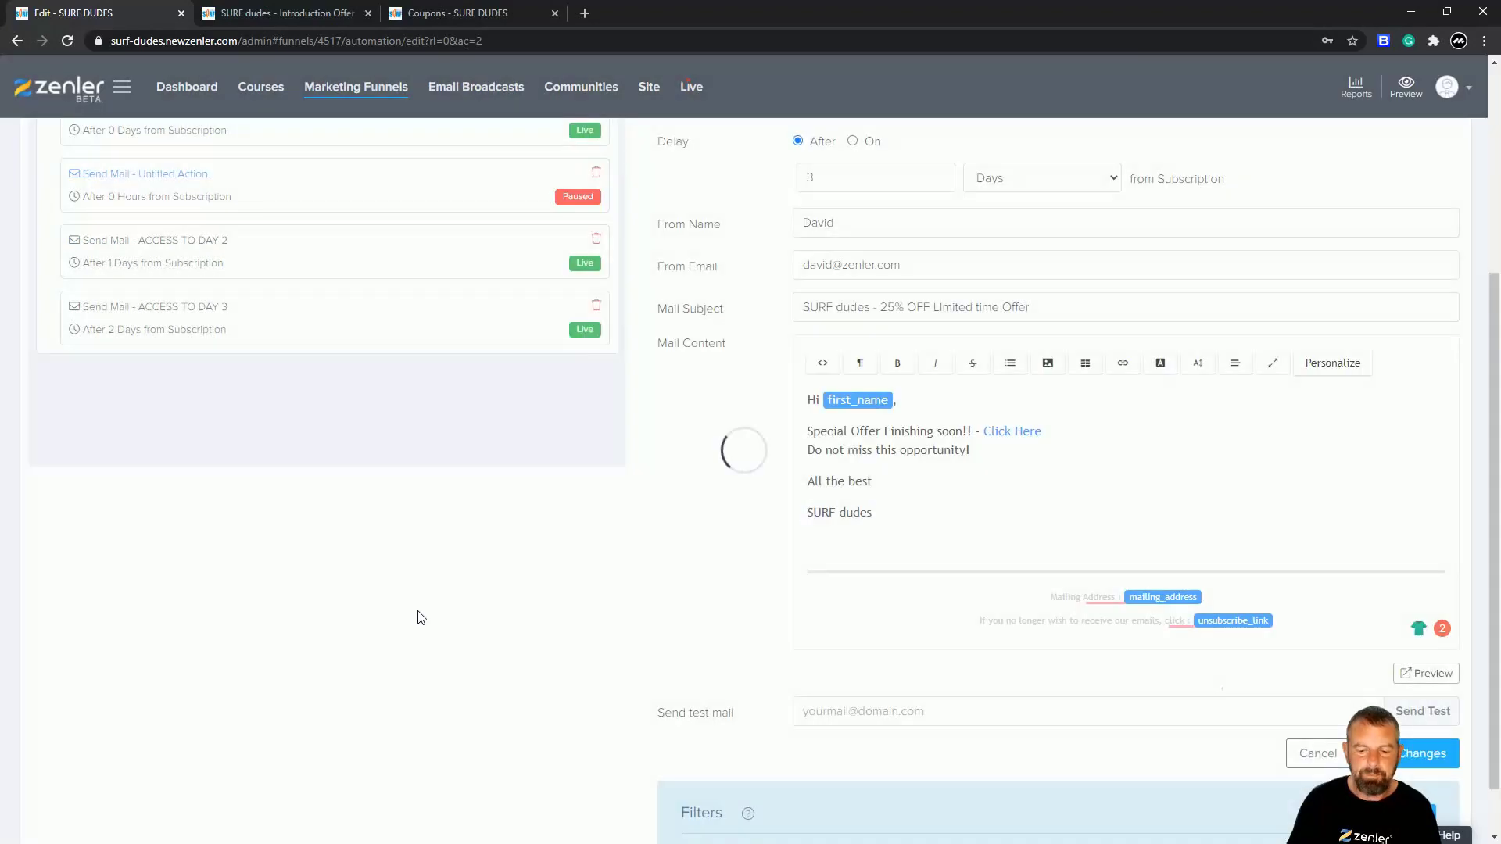
# Copy the funnel URL from the funnel details and view the opt-in page in a new browser tab, closing that tab when done.
pyautogui.scroll(3, 415, 508)
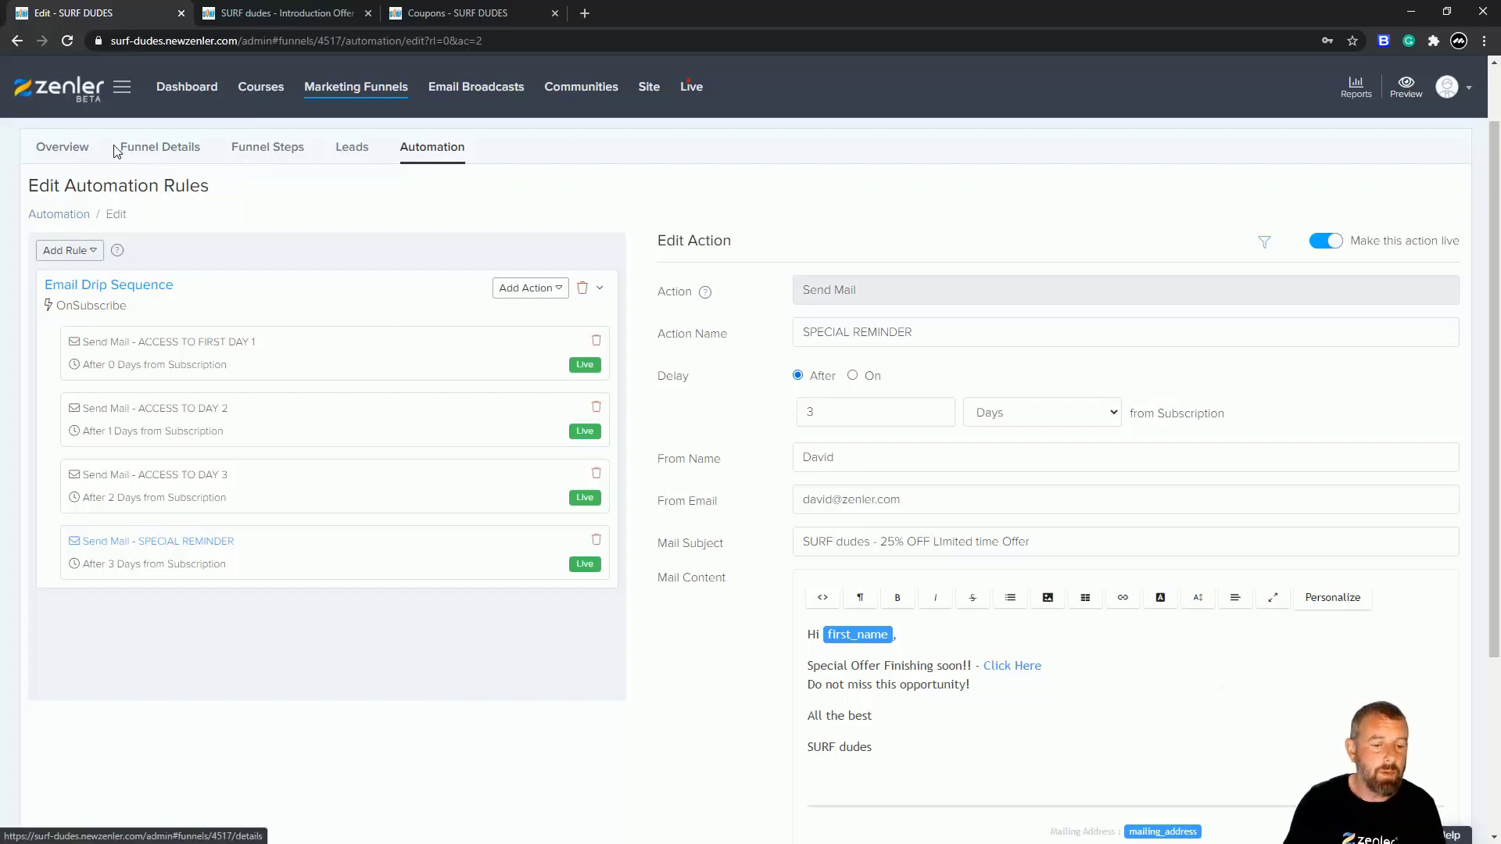
pyautogui.click(159, 148)
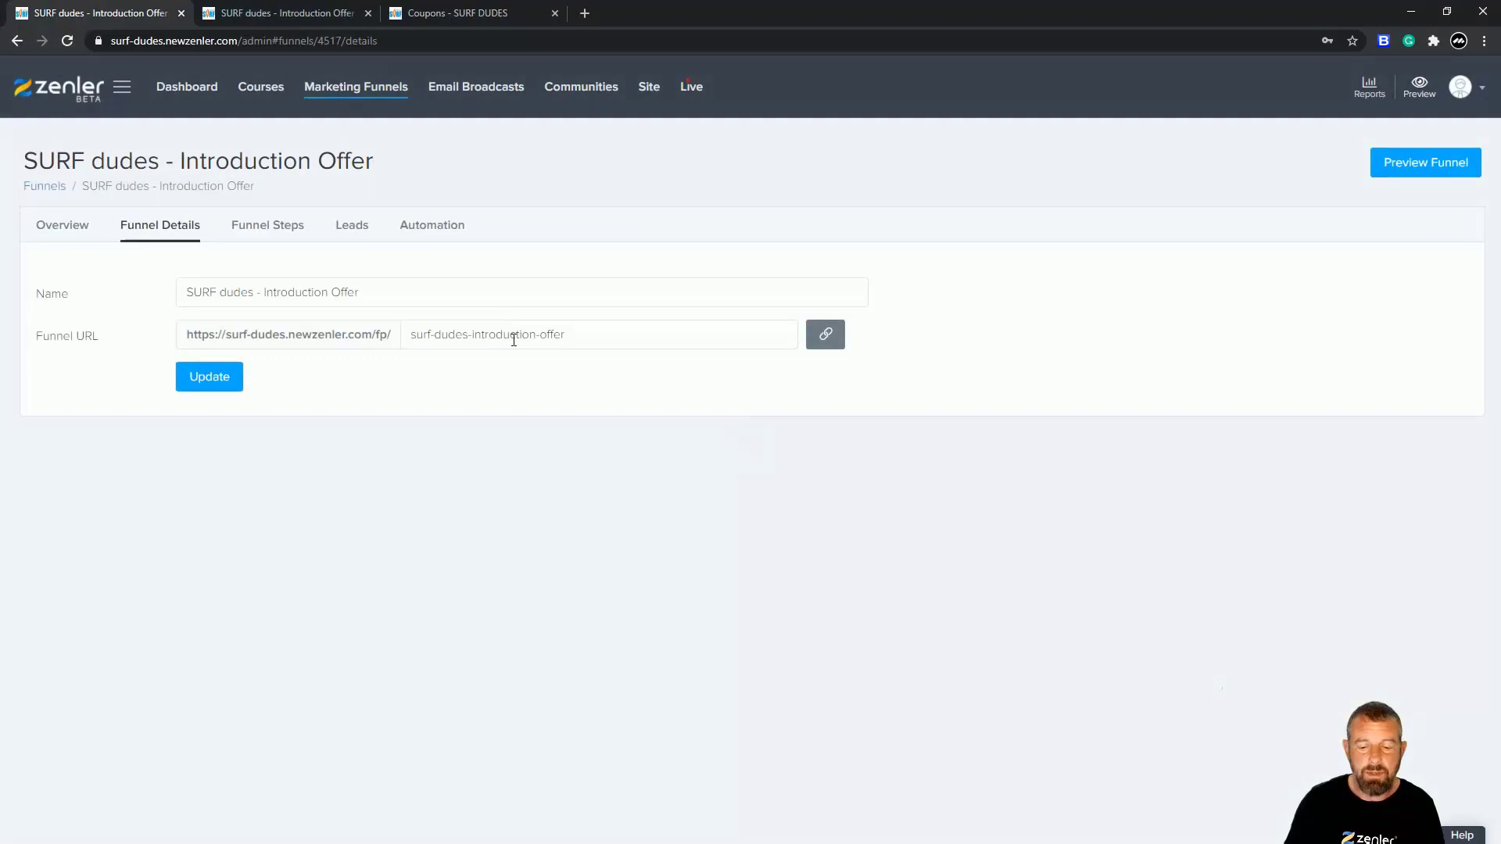
pyautogui.tripleClick(434, 341)
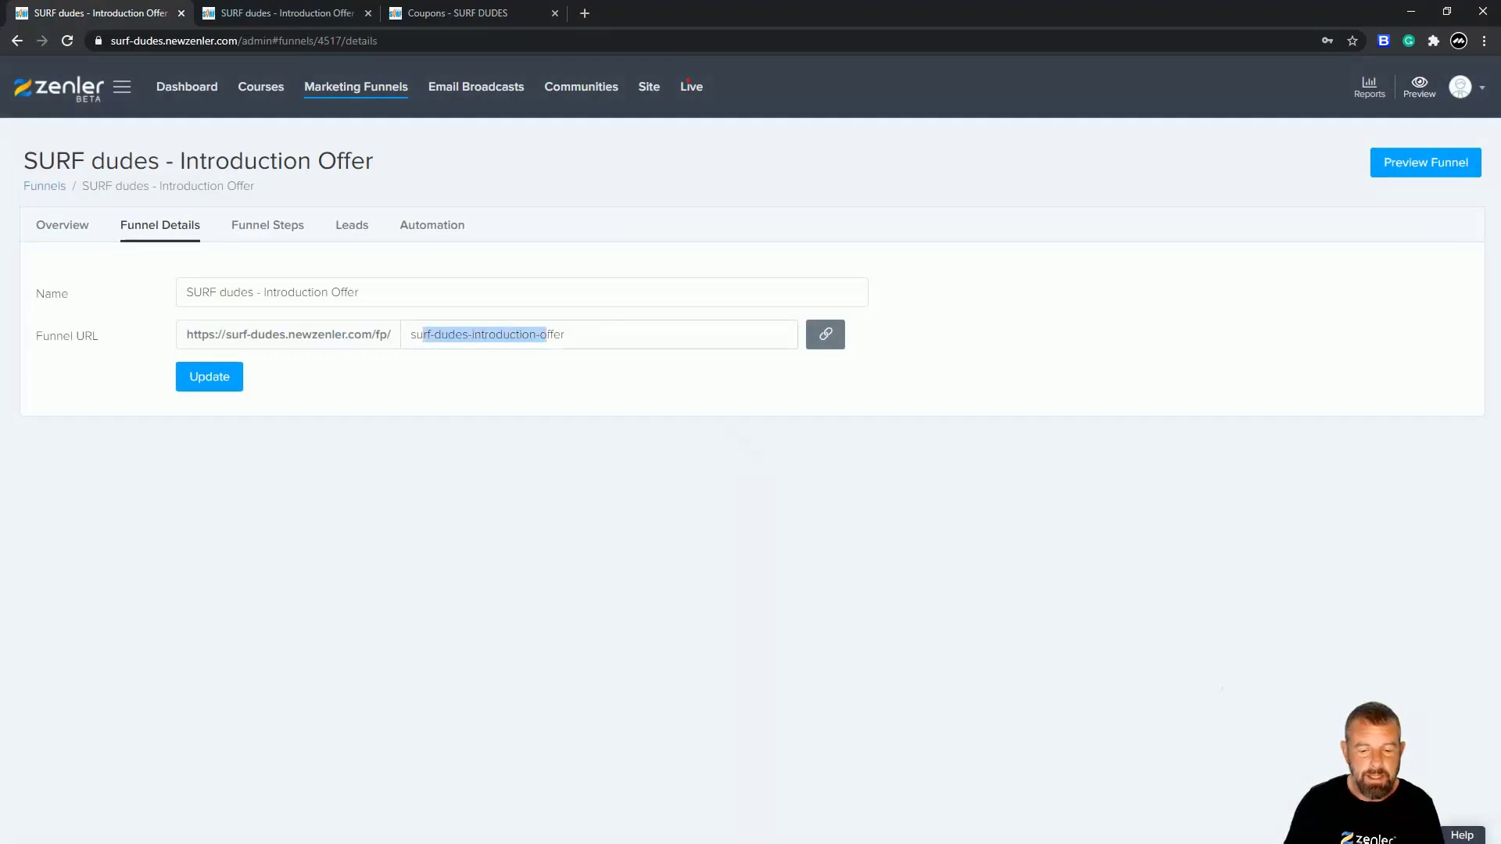
pyautogui.click(825, 334)
pyautogui.click(555, 13)
pyautogui.click(399, 13)
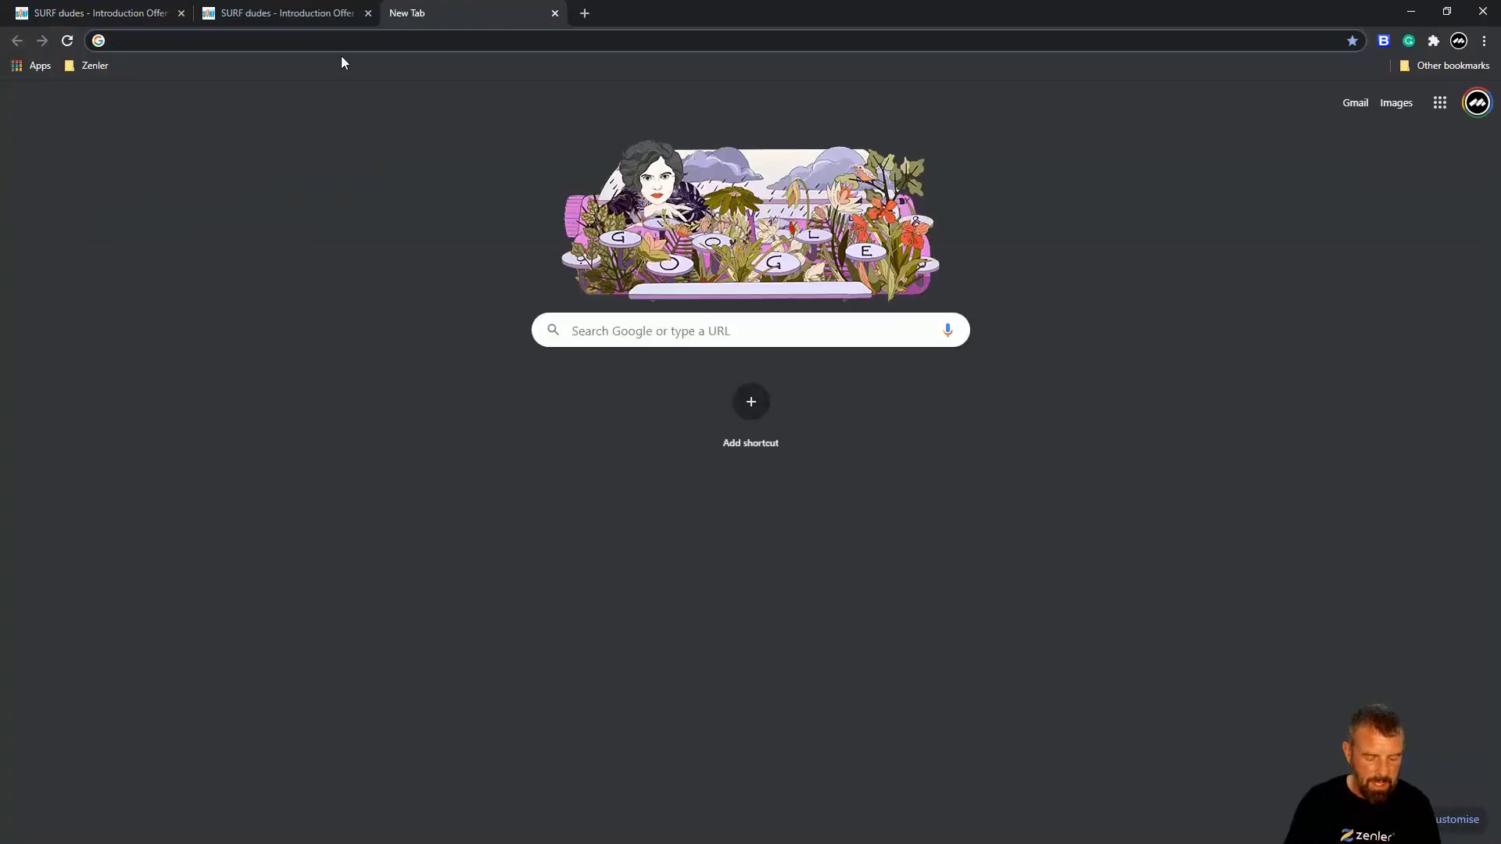
pyautogui.hotkey('ctrl', 'v')
pyautogui.press('Return')
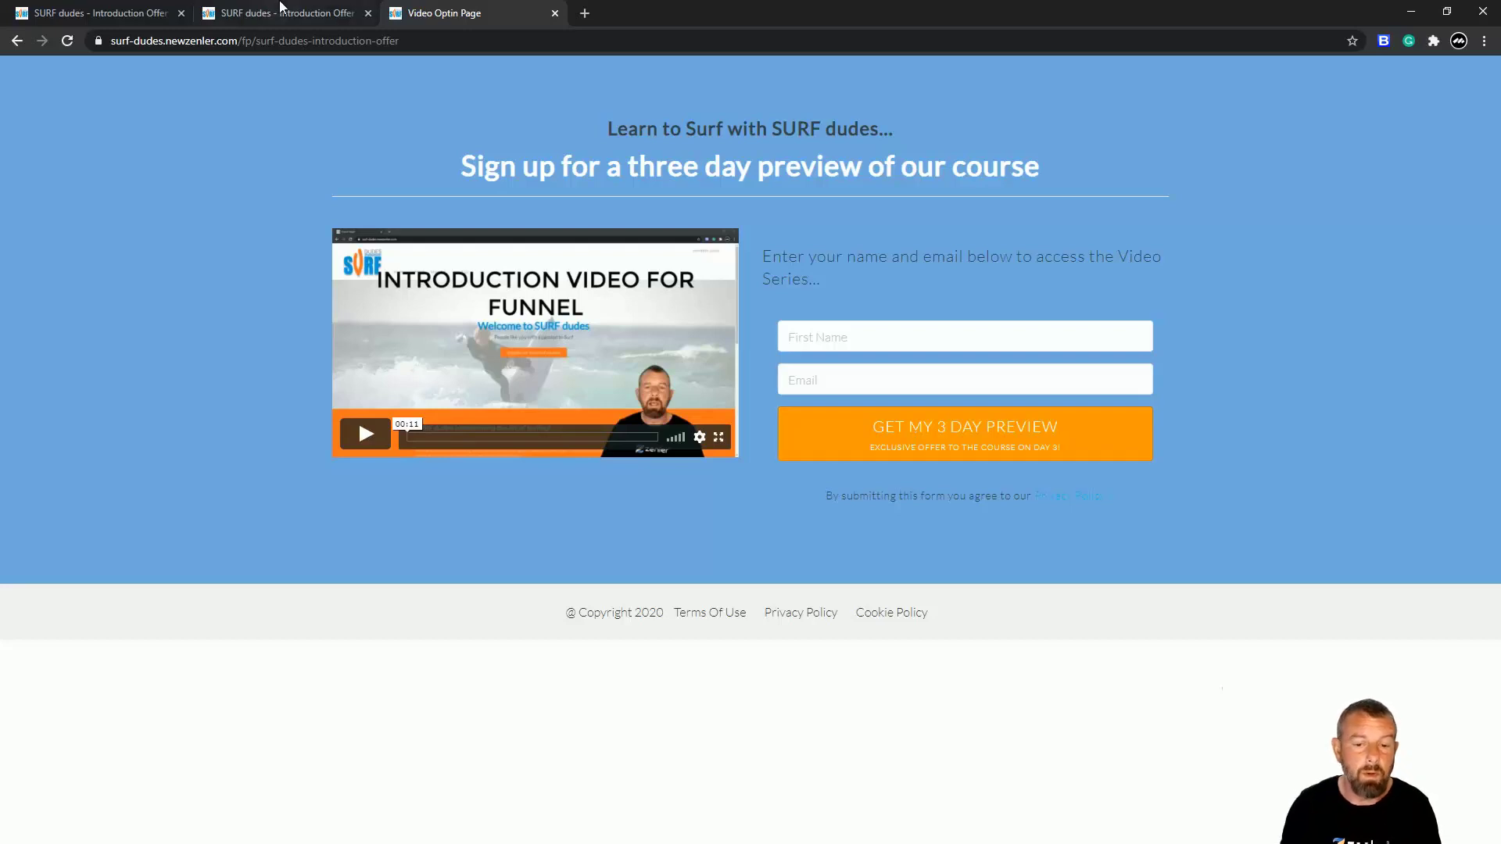
pyautogui.click(555, 14)
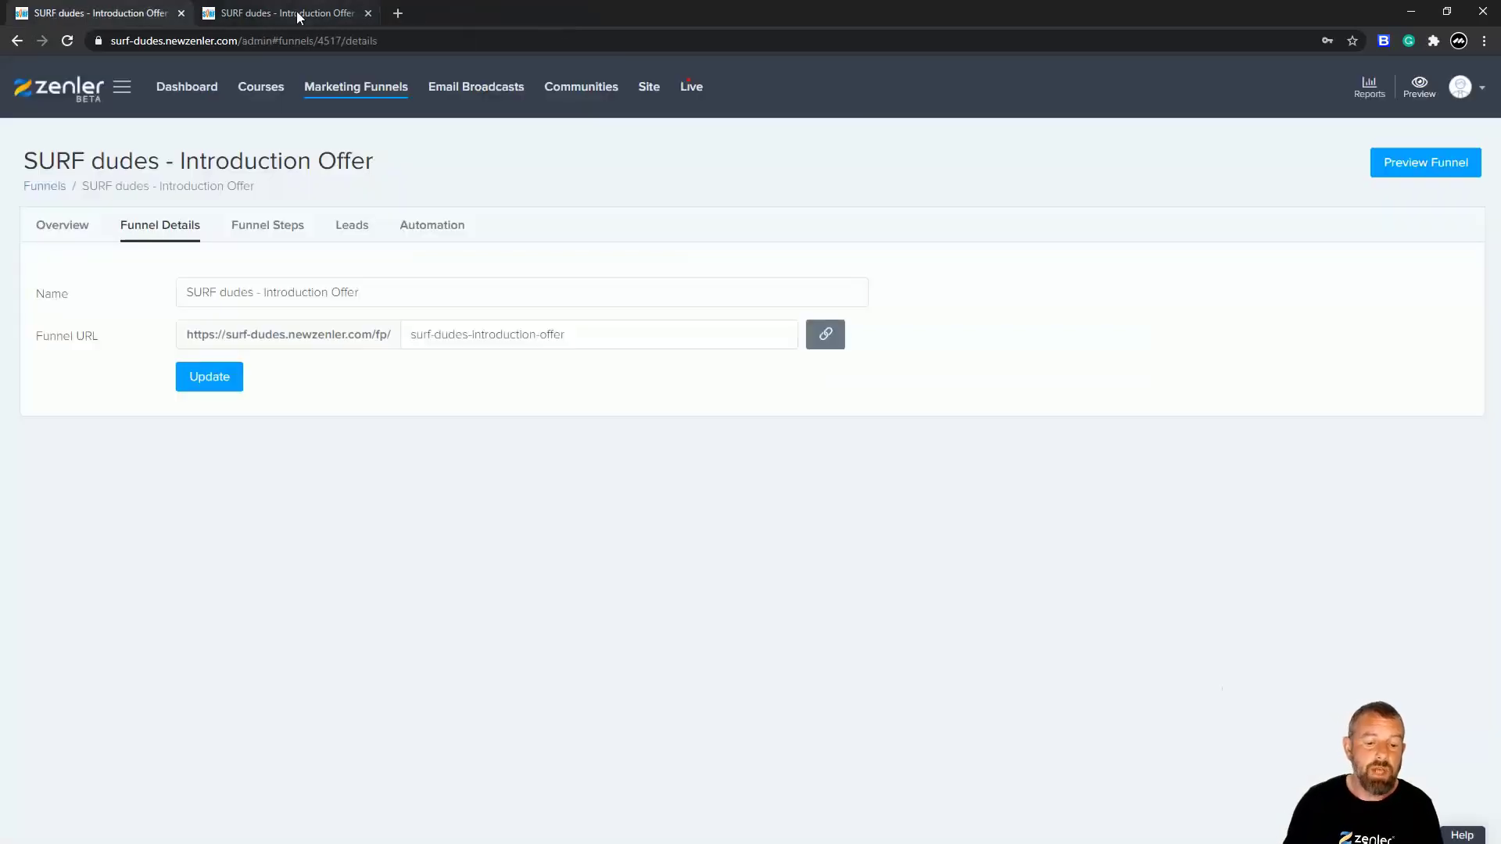
# Preview the Video Optin Page and the Video - 1 page from the funnel steps.
pyautogui.click(265, 227)
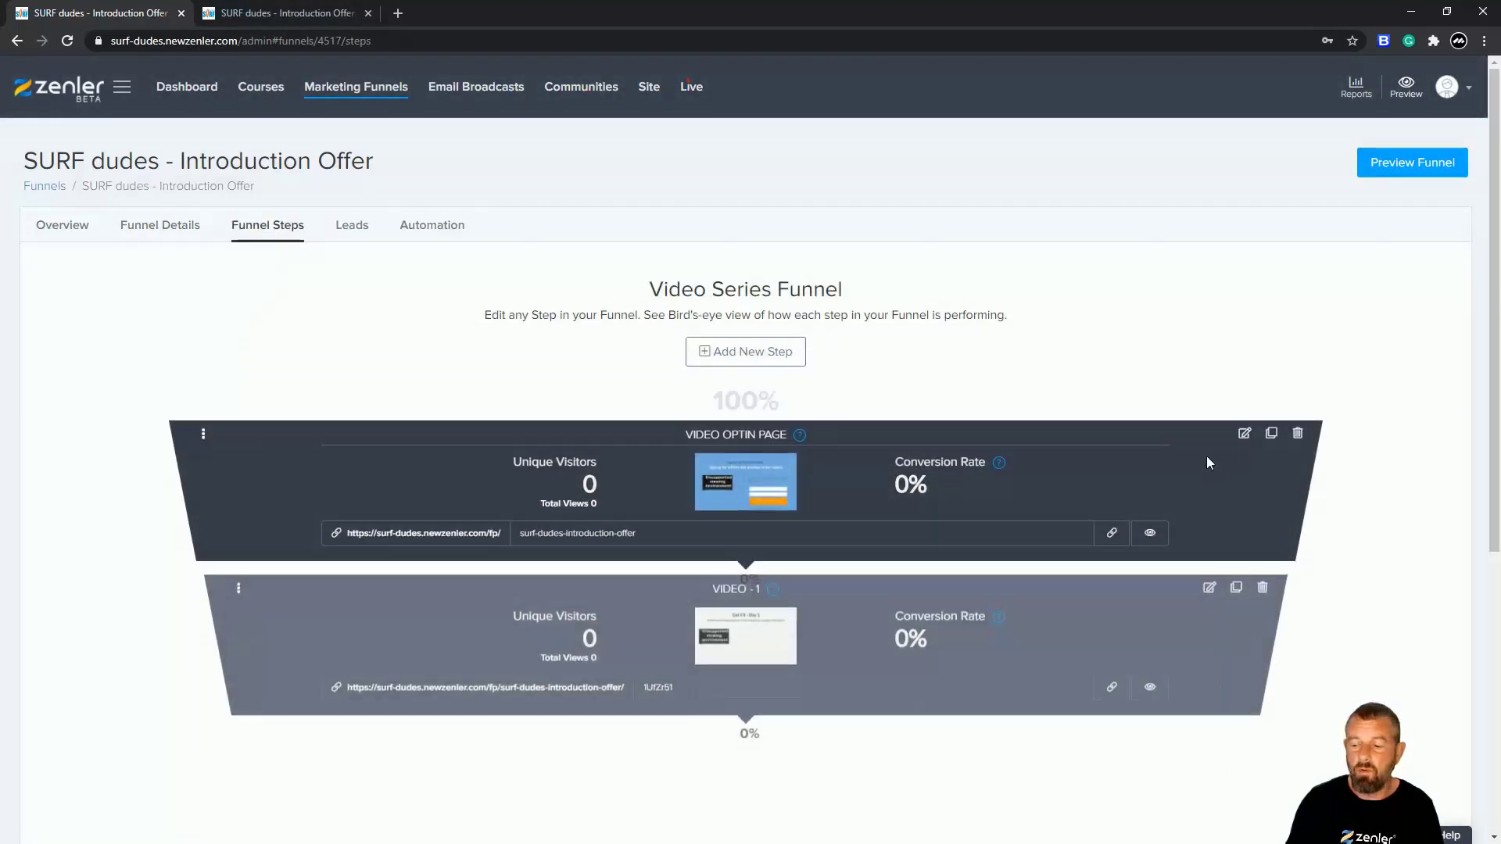
pyautogui.click(1149, 535)
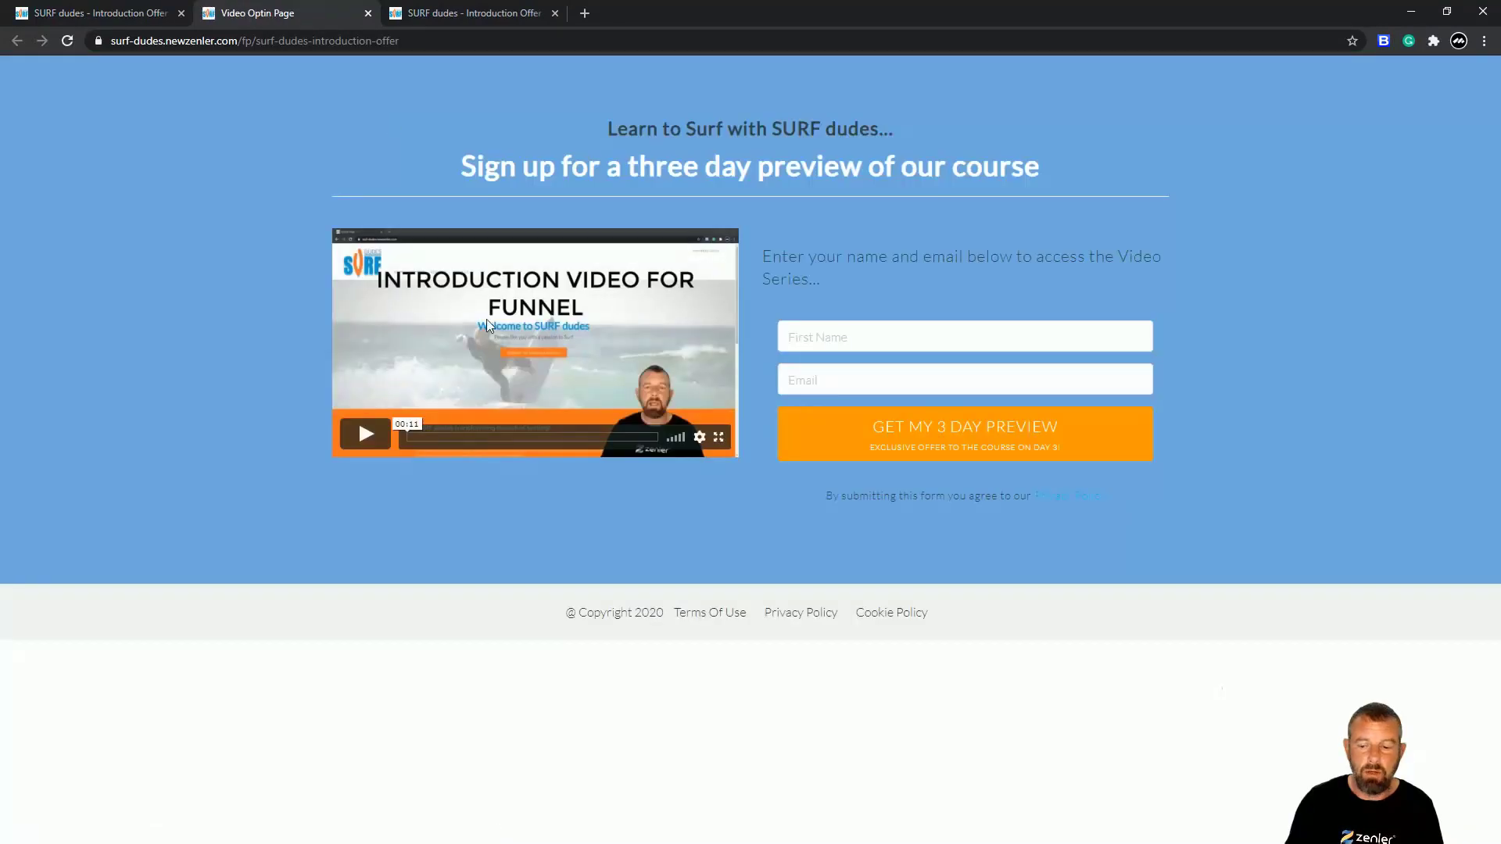
pyautogui.click(367, 17)
pyautogui.scroll(-1, 1134, 626)
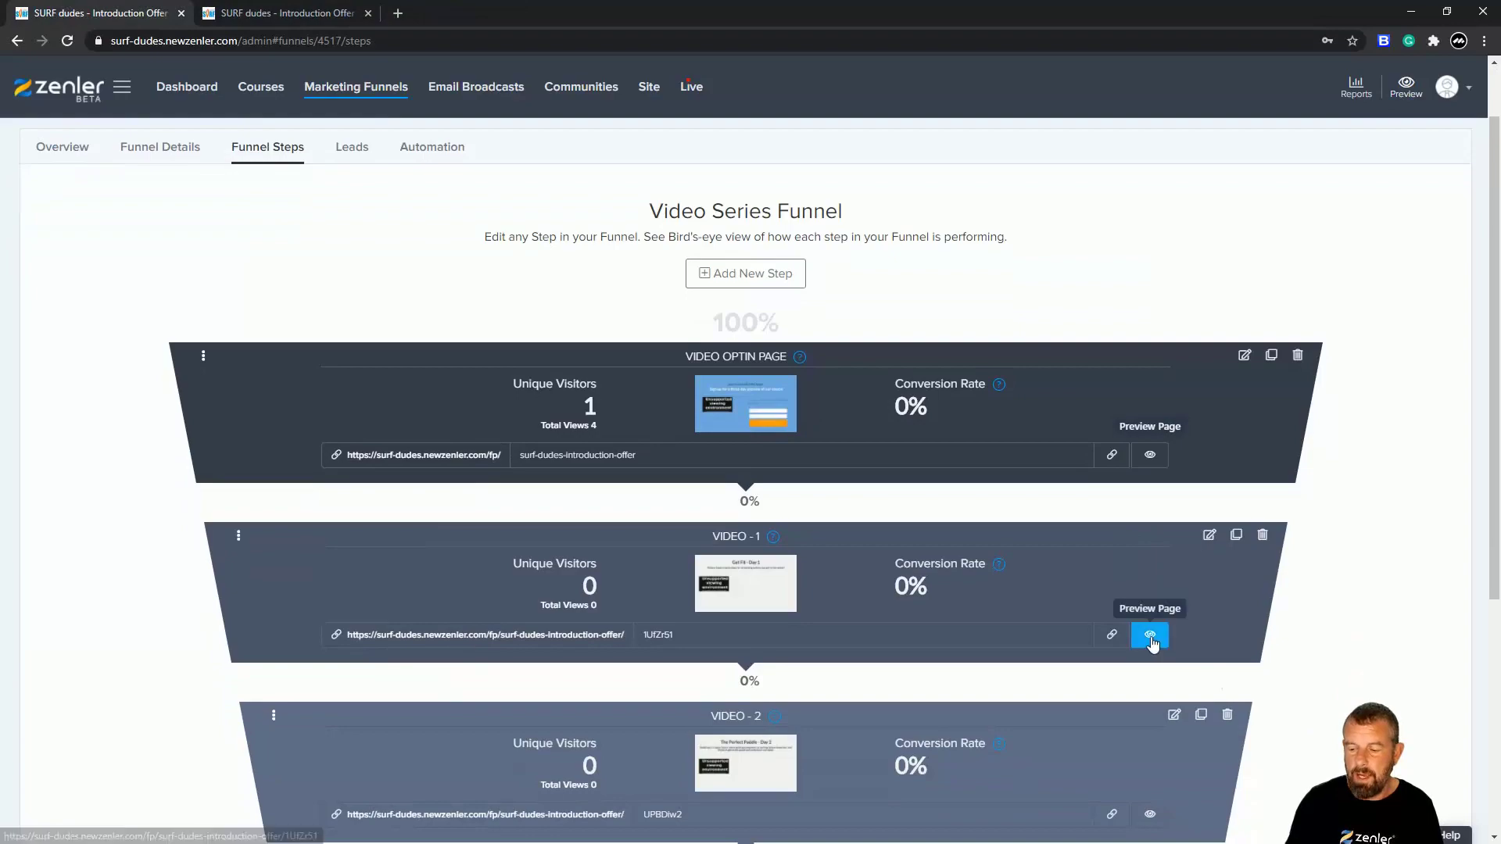
pyautogui.click(1150, 636)
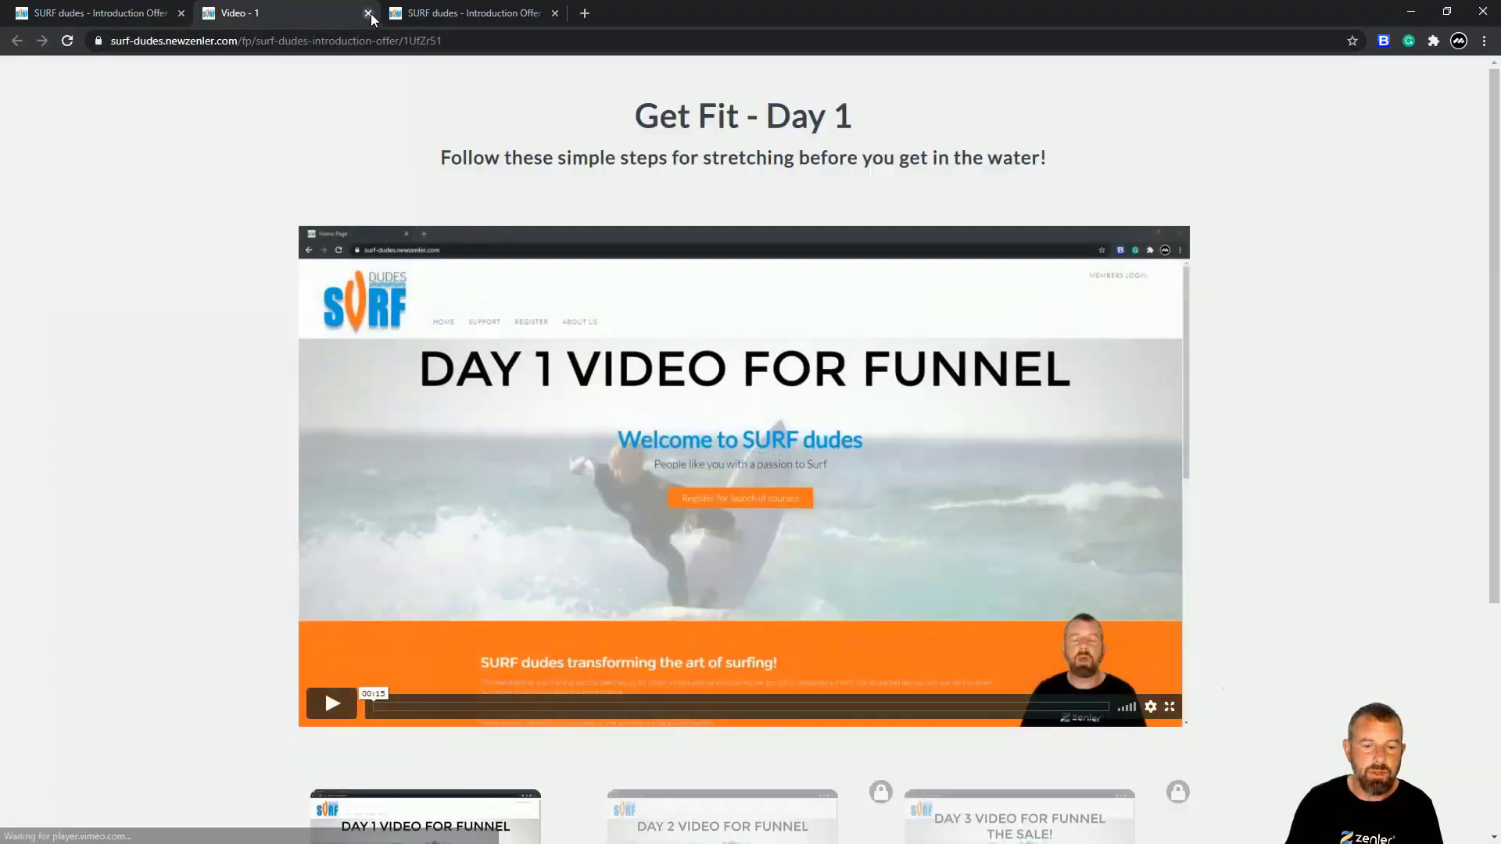
# Close the Video - 1 preview and expand the Email Drip Sequence rule in the funnel's automation.
pyautogui.click(368, 13)
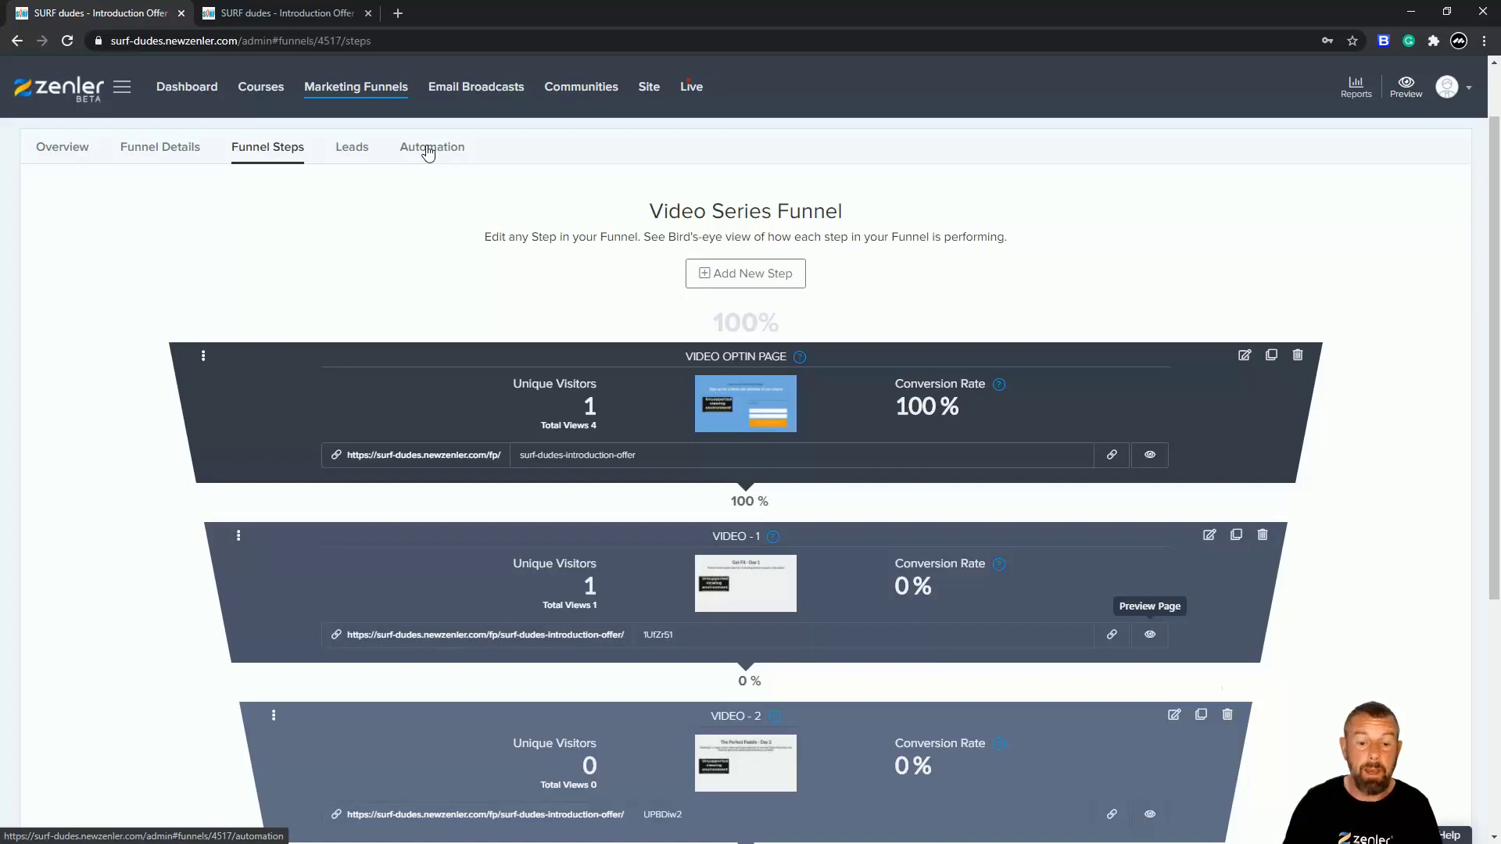
pyautogui.click(429, 152)
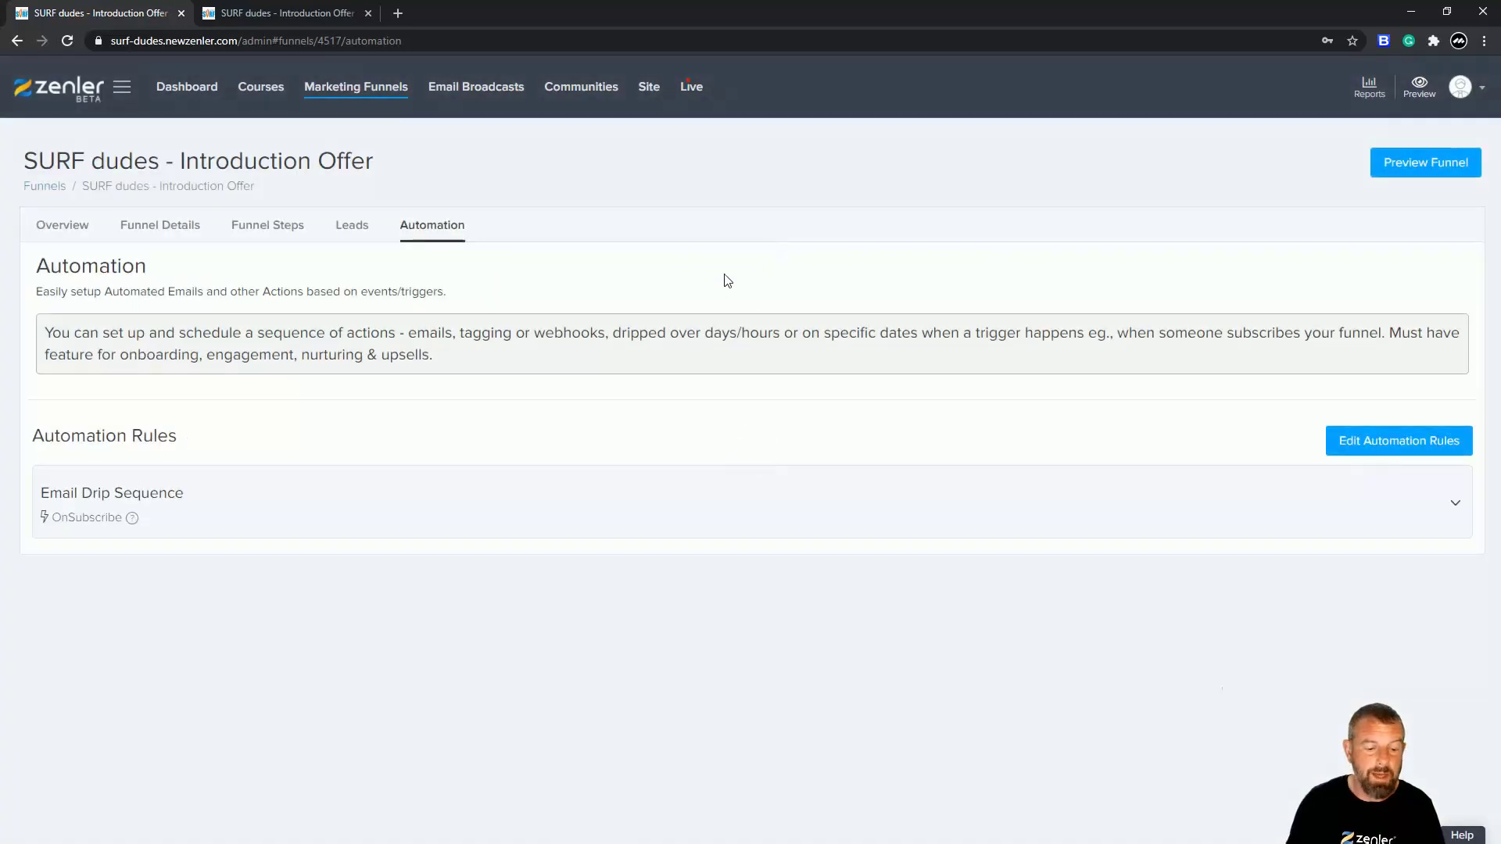
pyautogui.click(1454, 502)
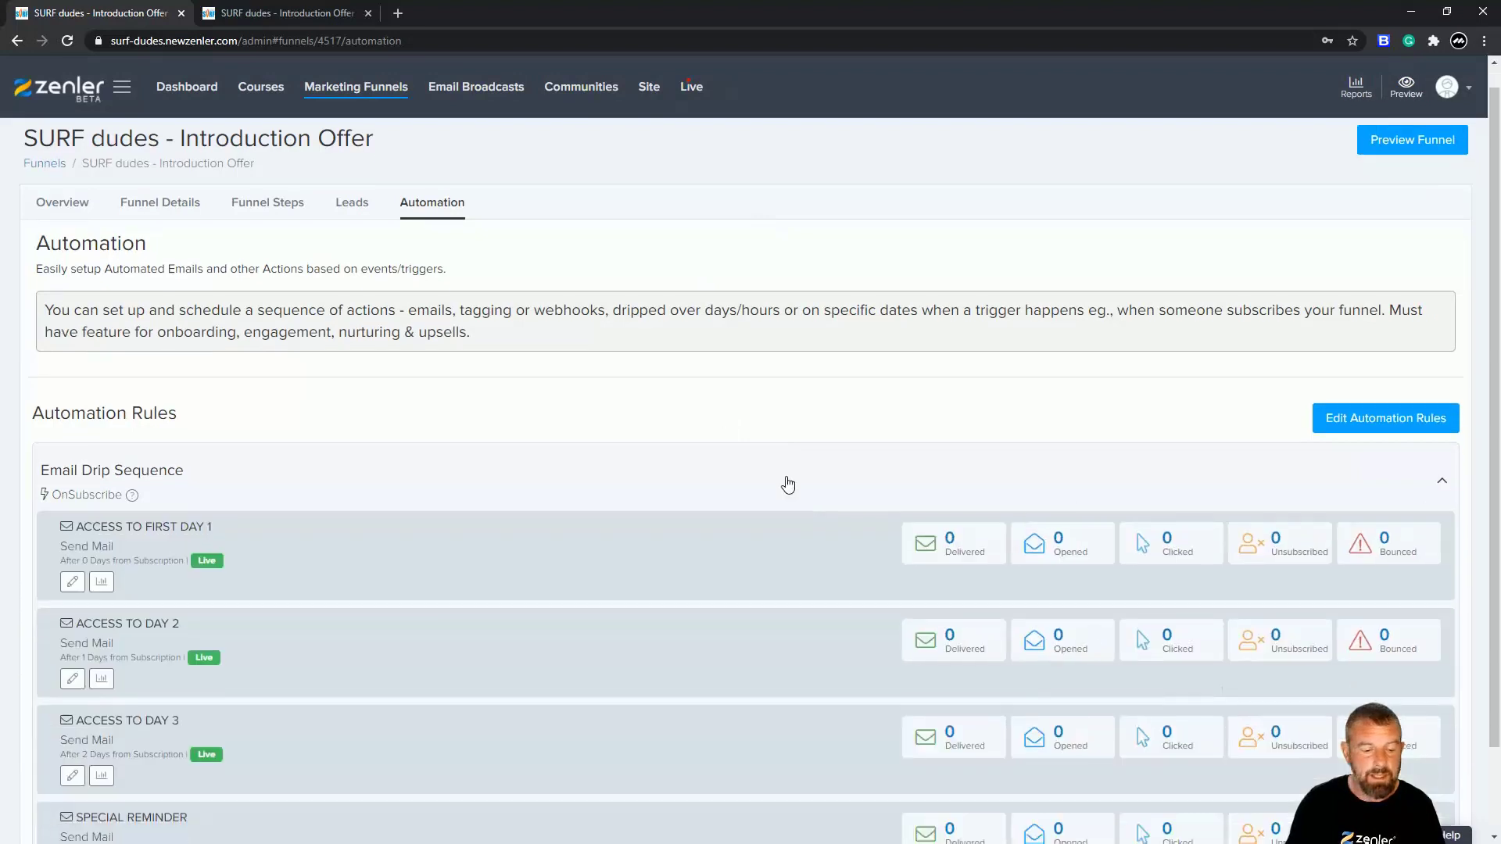
pyautogui.scroll(-2, 785, 486)
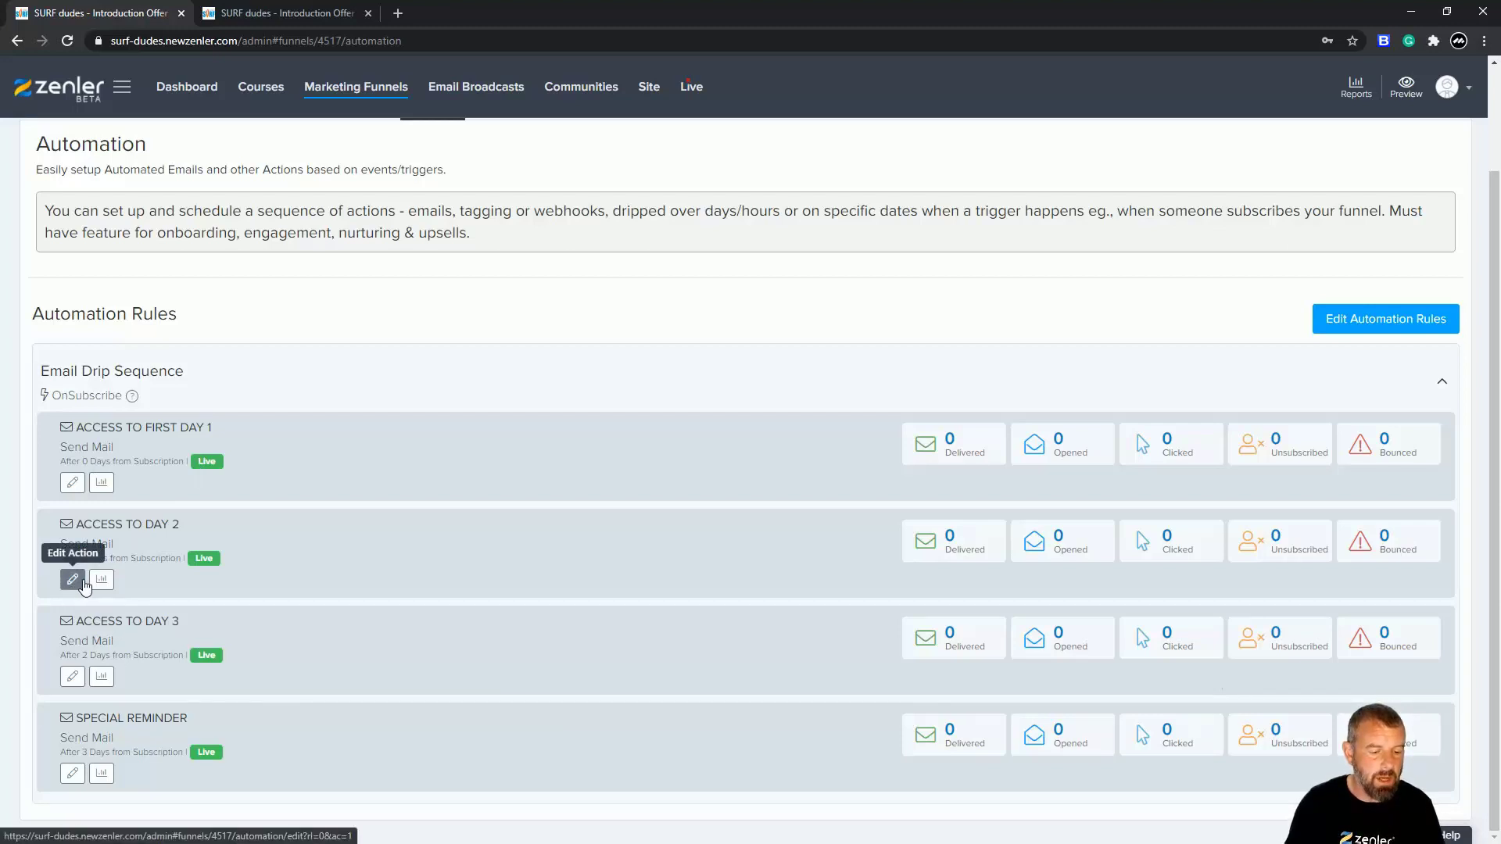
# Set the ACCESS TO DAY 2 mail's delay to 10 minutes from subscription, and save it with the changes applied to existing leads.
pyautogui.click(71, 581)
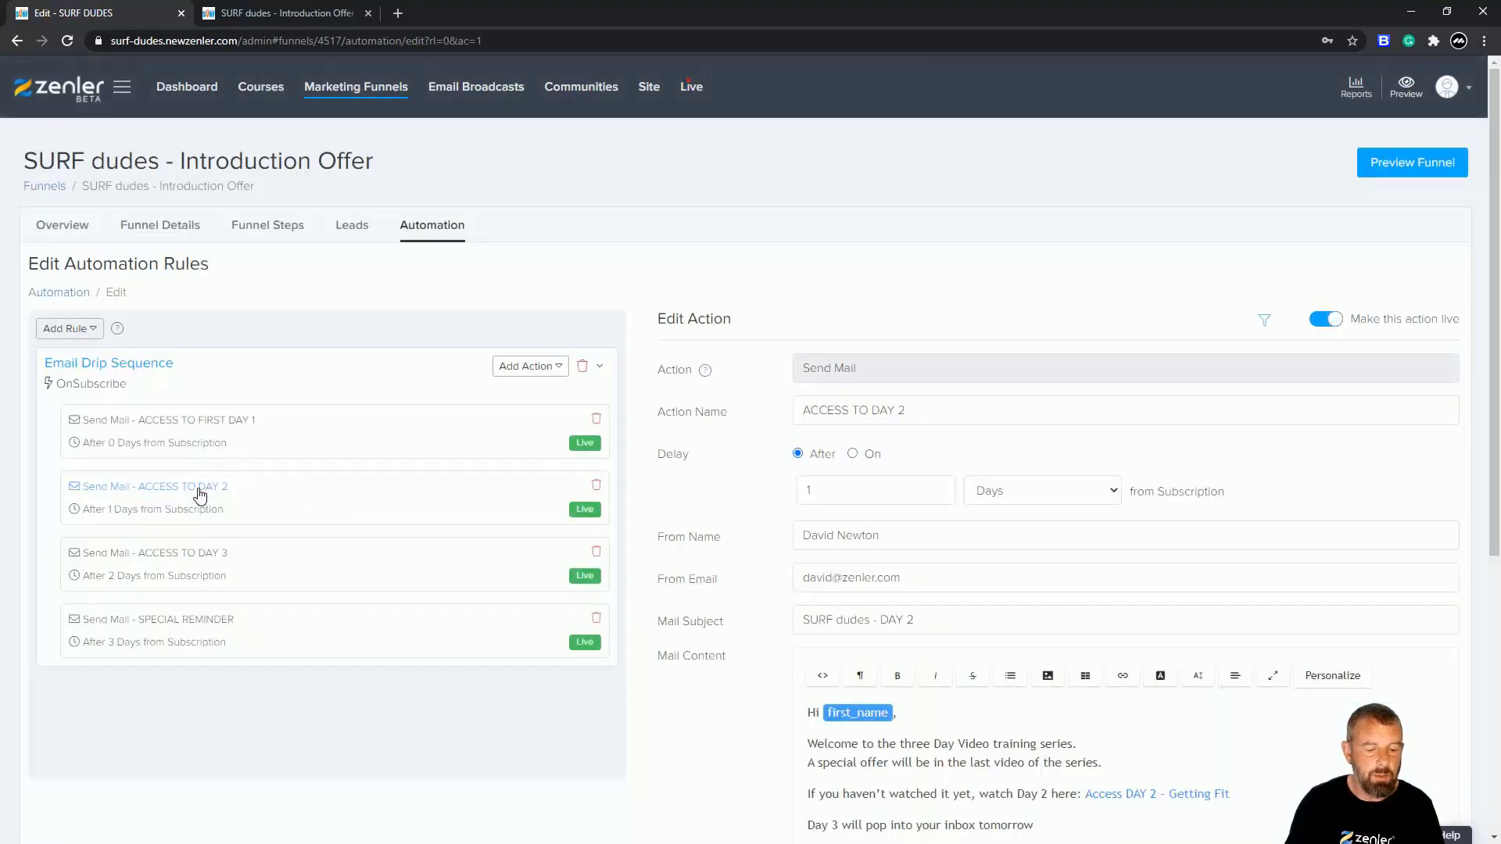
pyautogui.click(1115, 500)
pyautogui.click(1020, 510)
pyautogui.moveTo(825, 495); pyautogui.dragTo(795, 493)
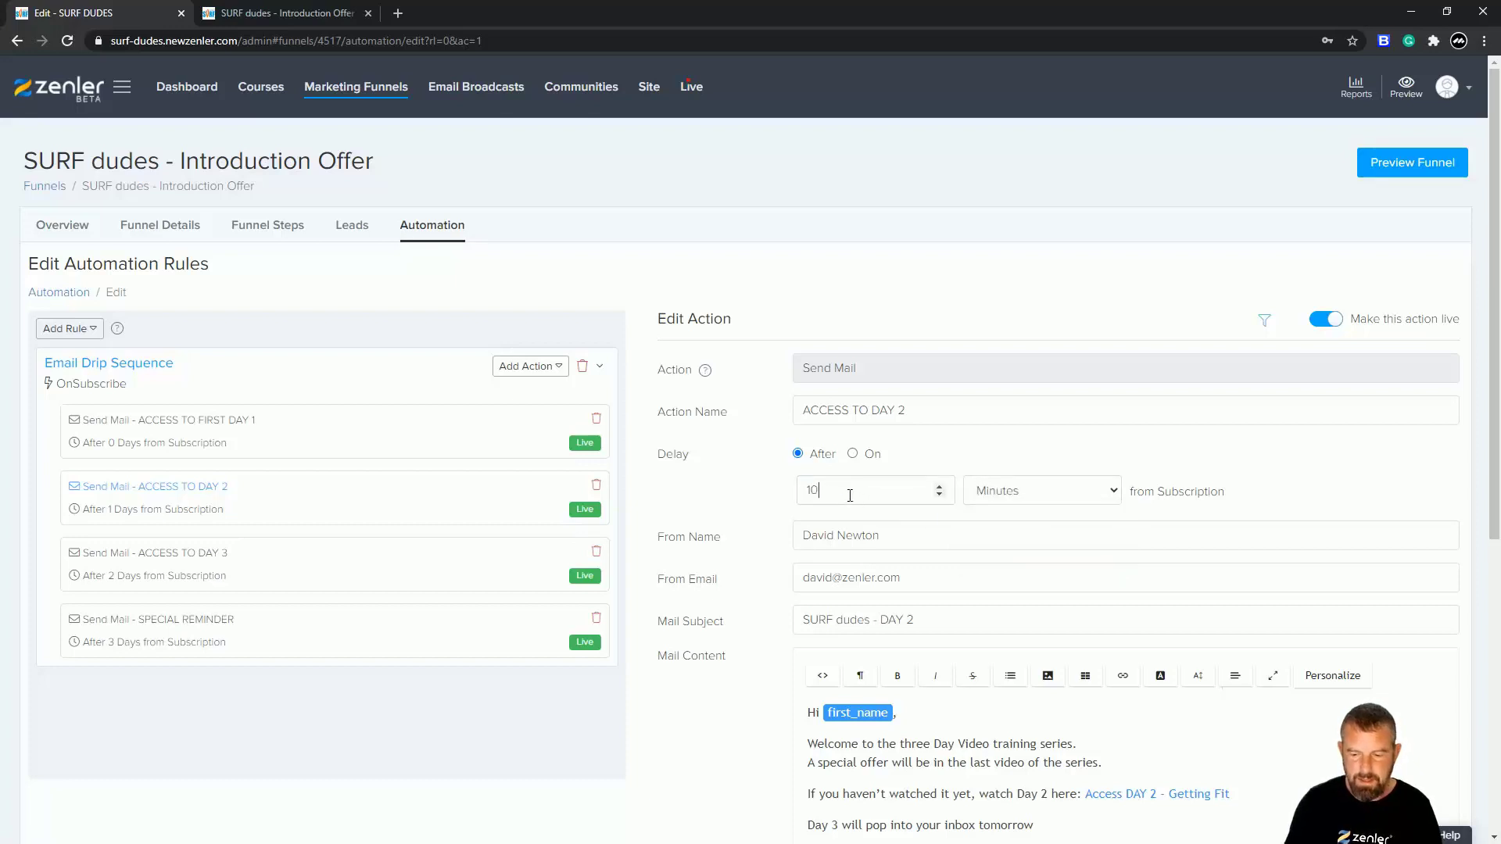
pyautogui.scroll(-2, 988, 514)
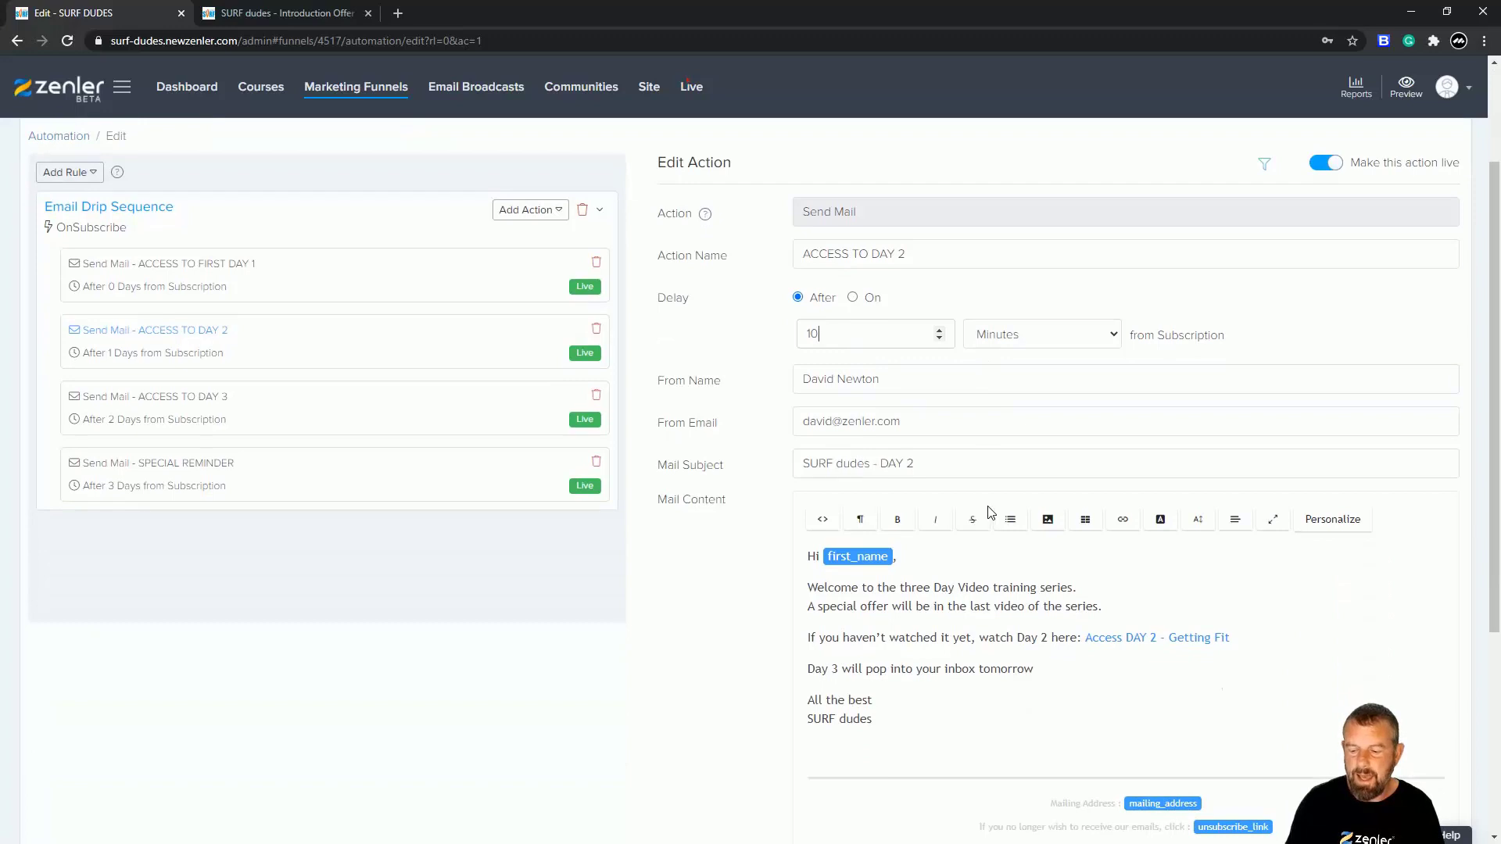
pyautogui.scroll(-3, 988, 513)
pyautogui.click(1415, 788)
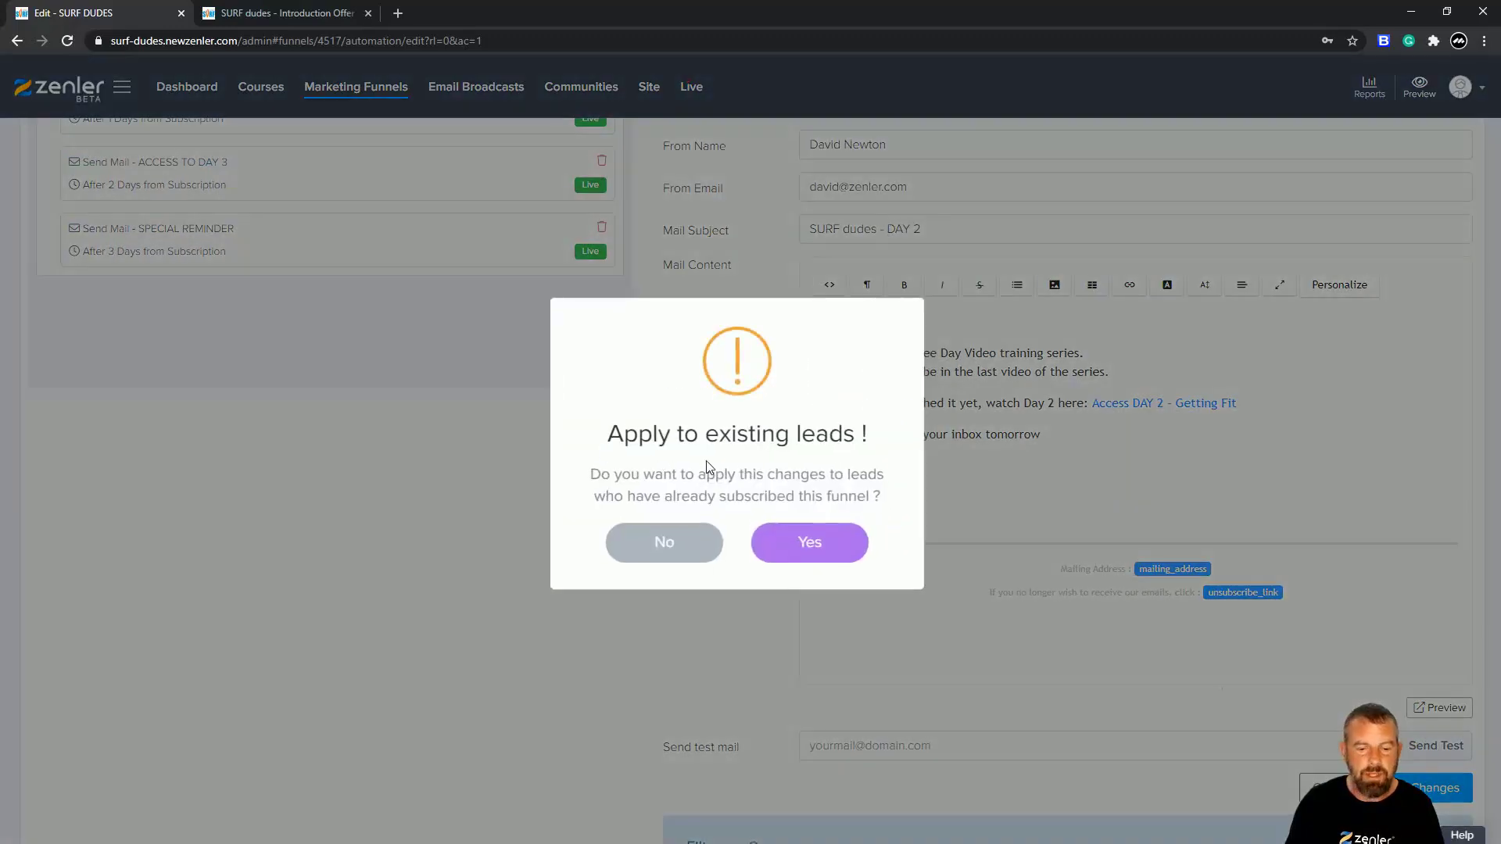
pyautogui.click(822, 545)
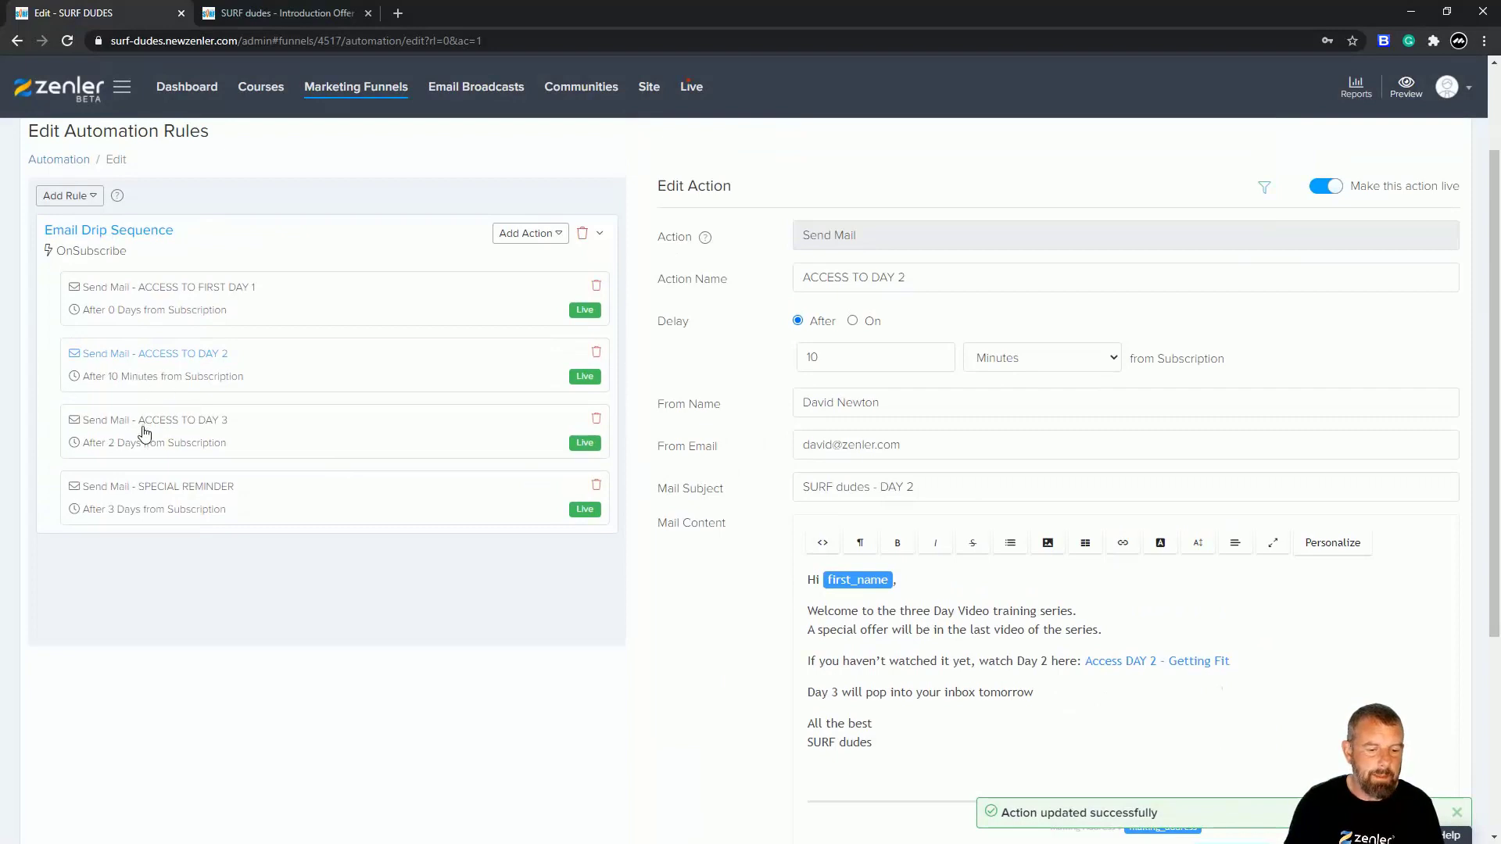
# Set the ACCESS TO DAY 3 mail's delay to 20 minutes from subscription, and save it with the changes applied to existing leads.
pyautogui.click(128, 429)
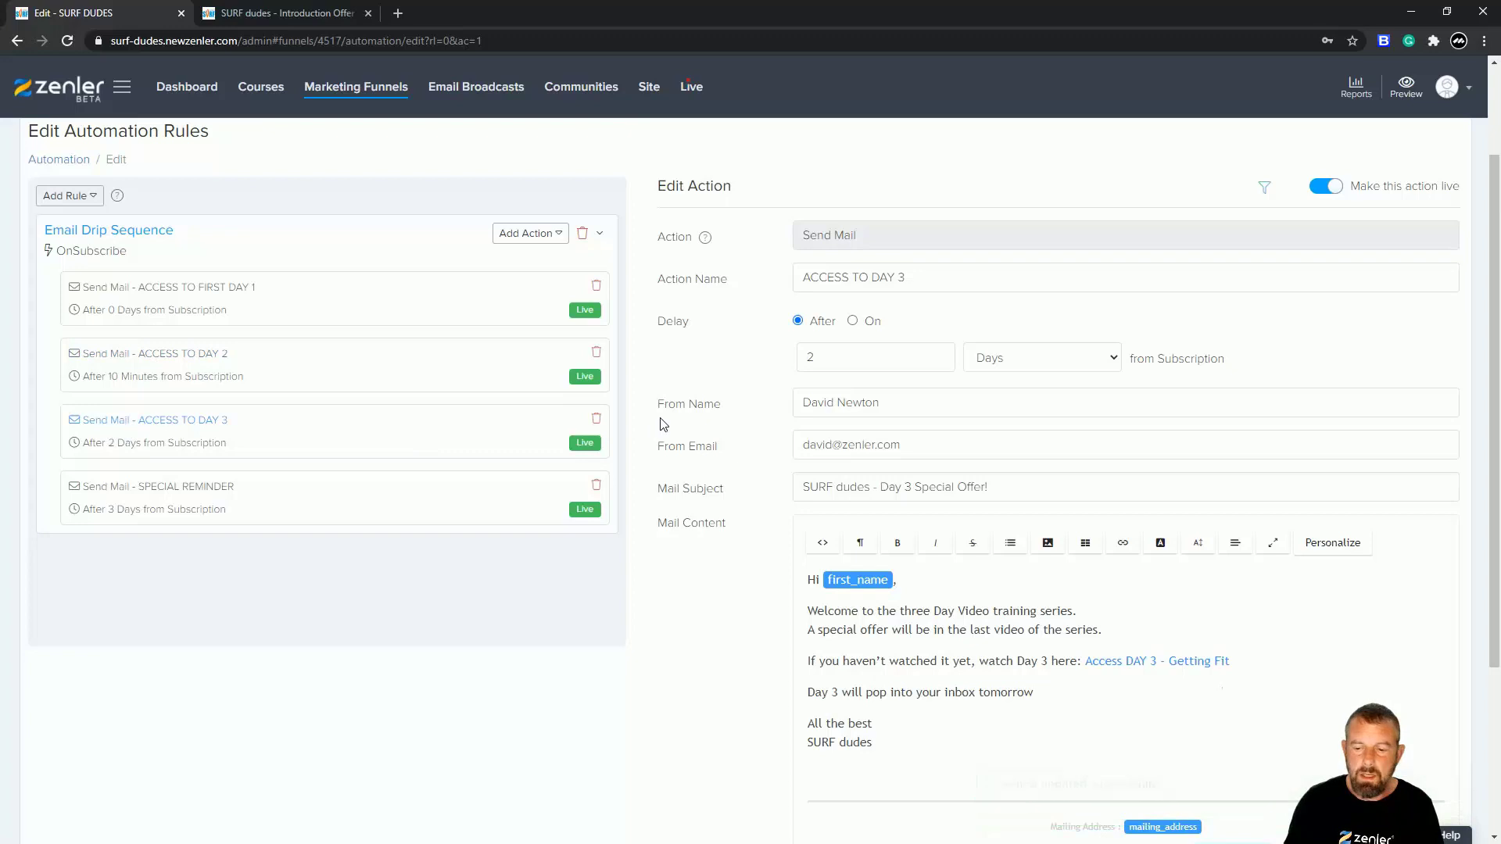
pyautogui.click(1109, 360)
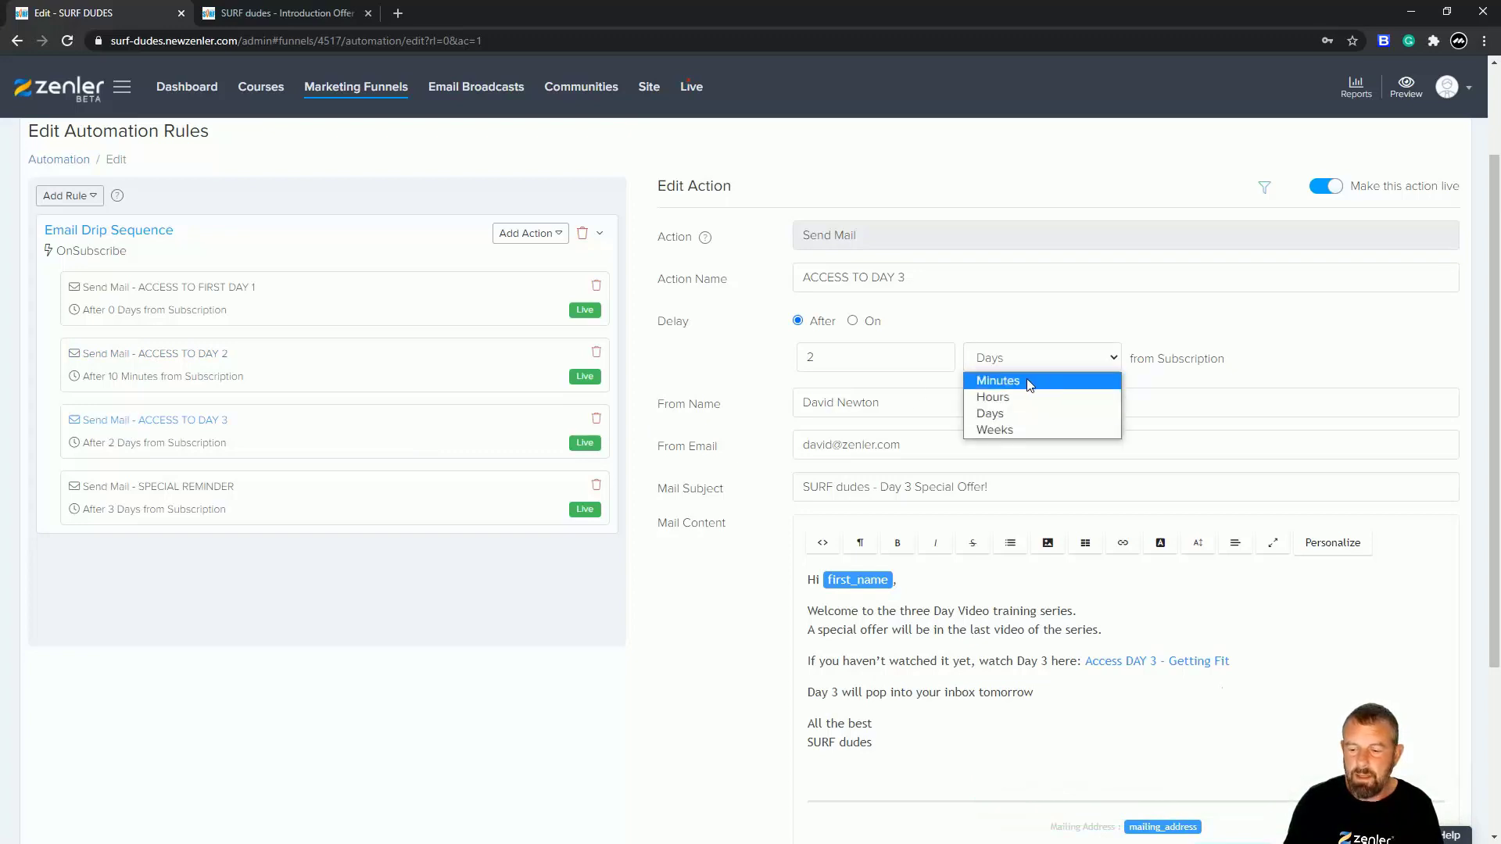
pyautogui.click(1025, 378)
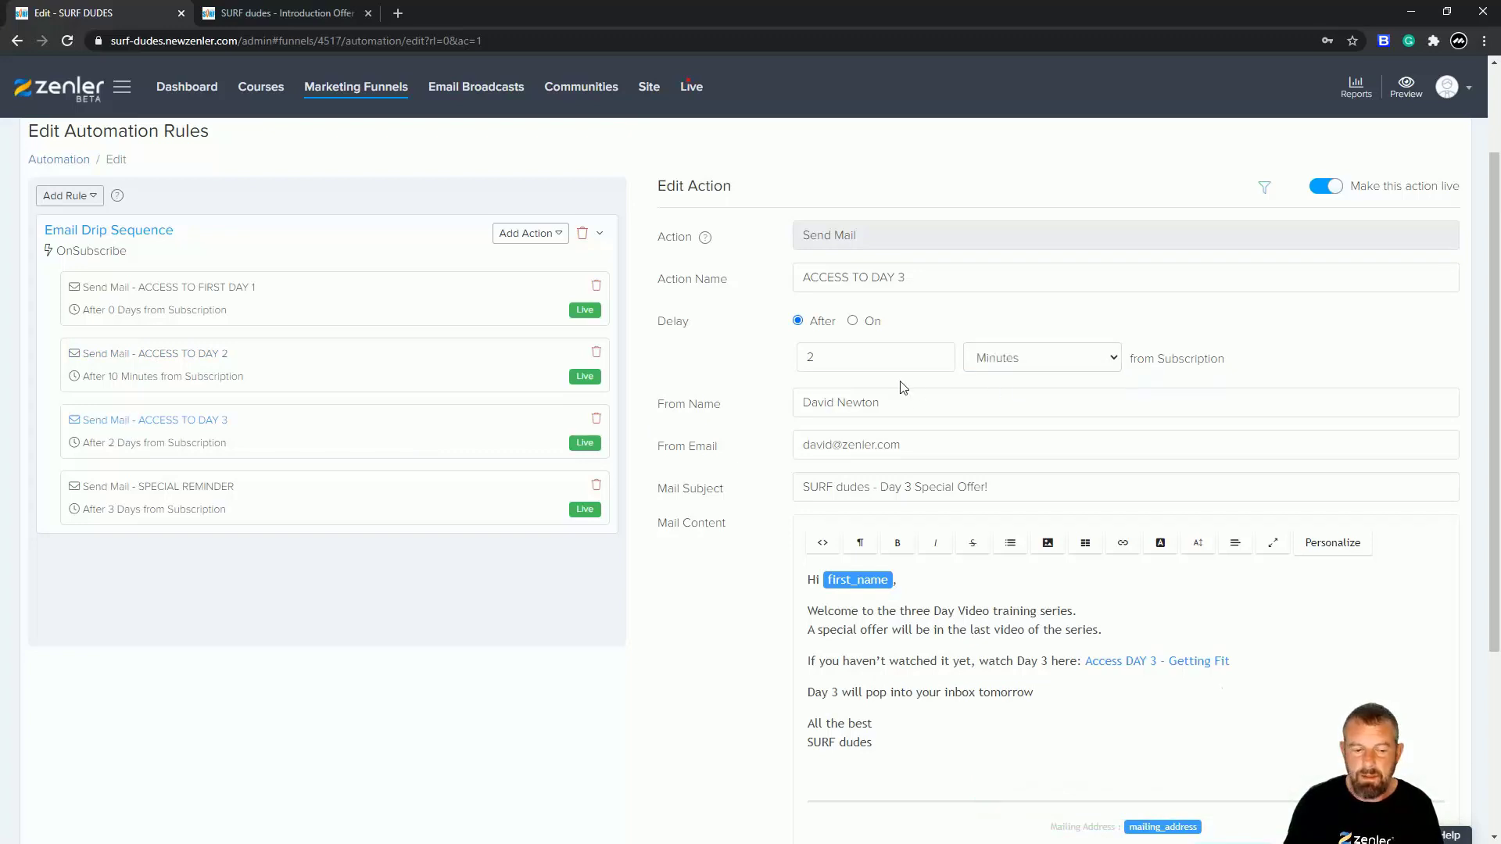
pyautogui.doubleClick(830, 358)
pyautogui.write('20')
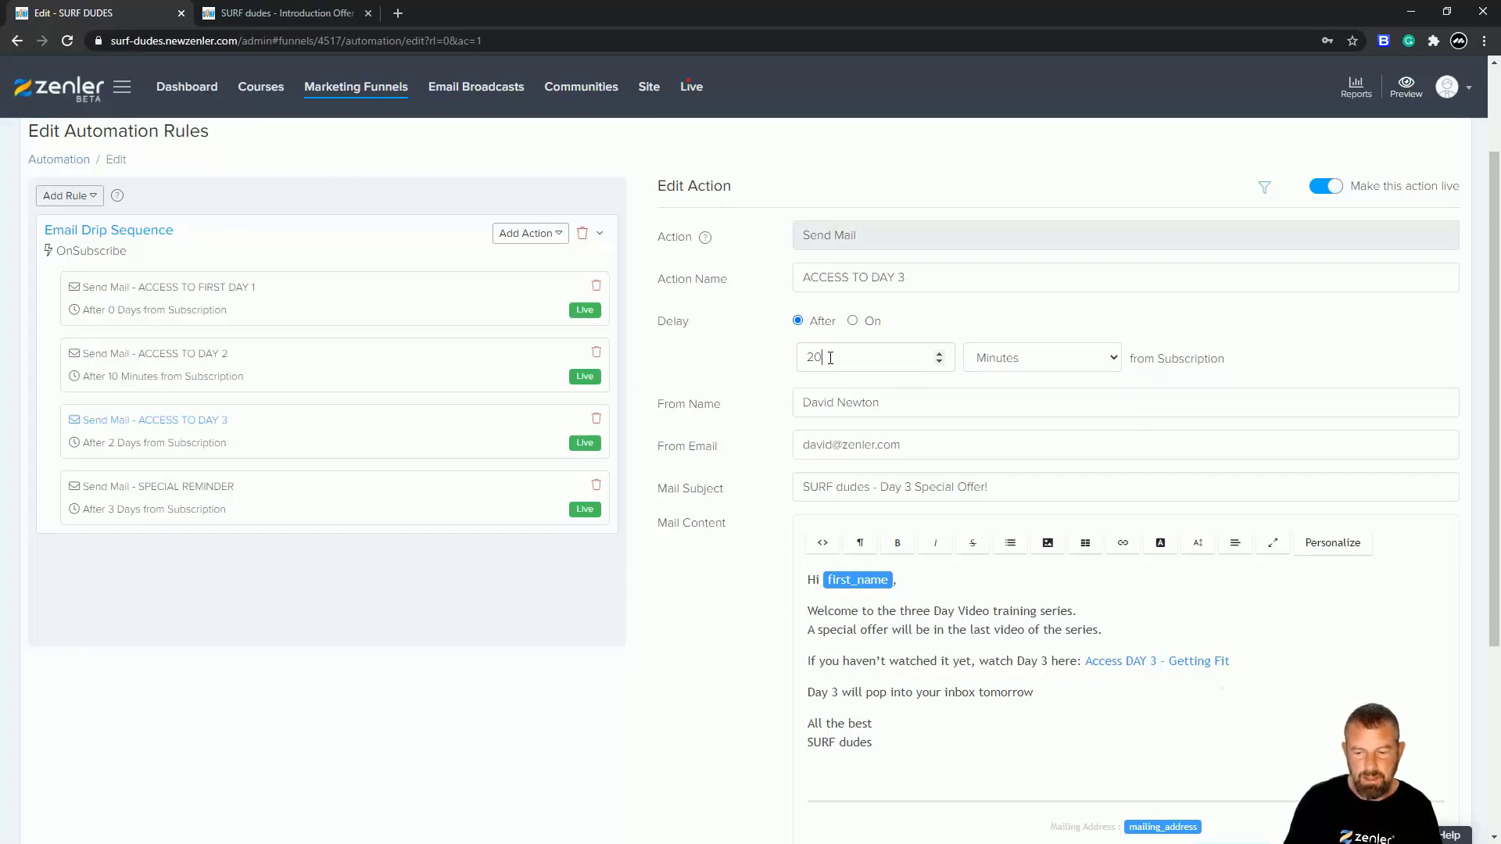
pyautogui.scroll(-2, 1173, 672)
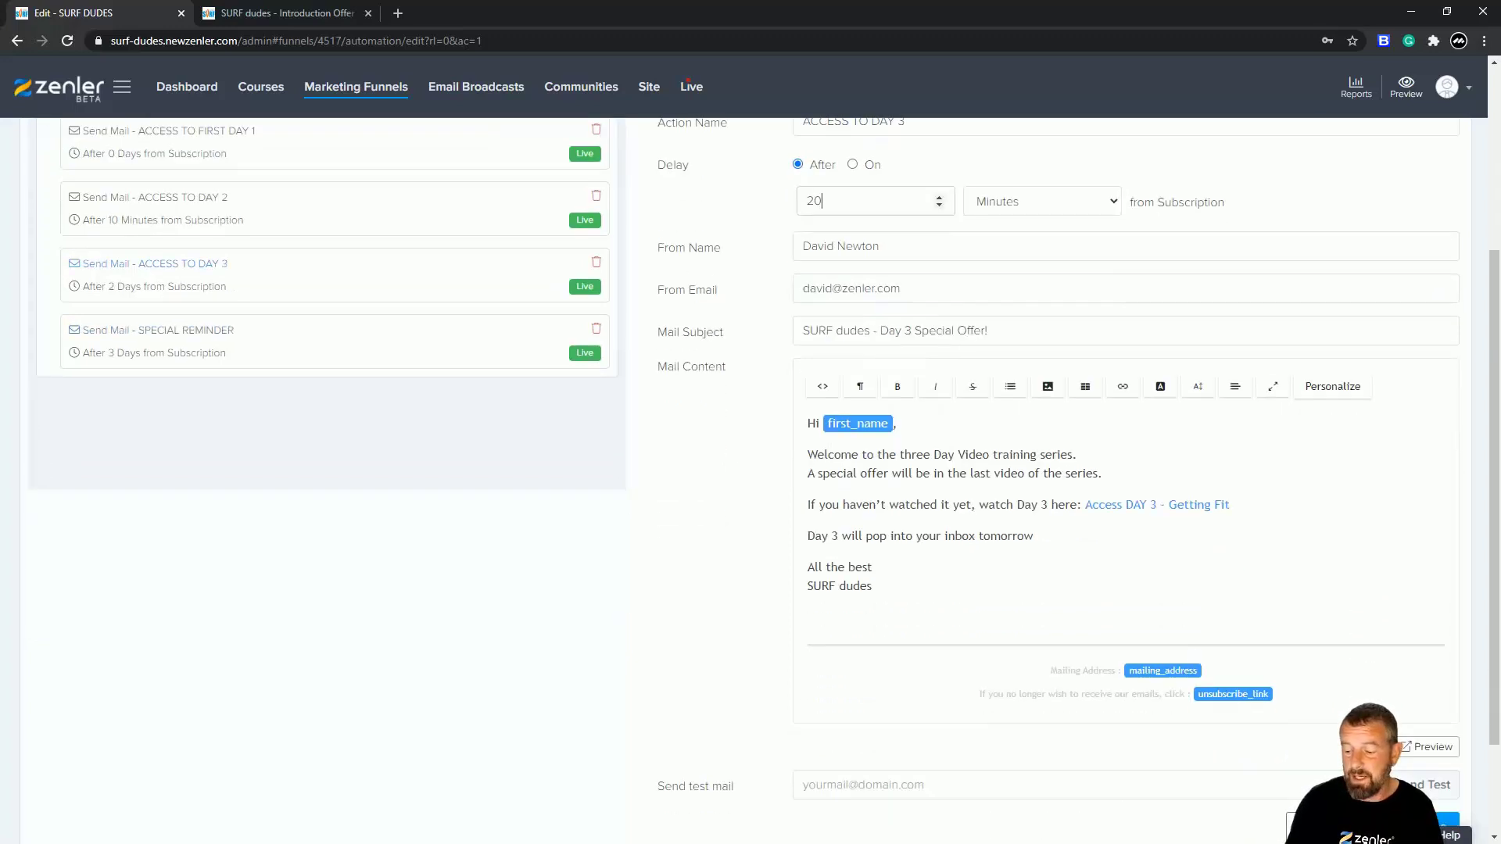
pyautogui.click(1451, 821)
pyautogui.click(810, 541)
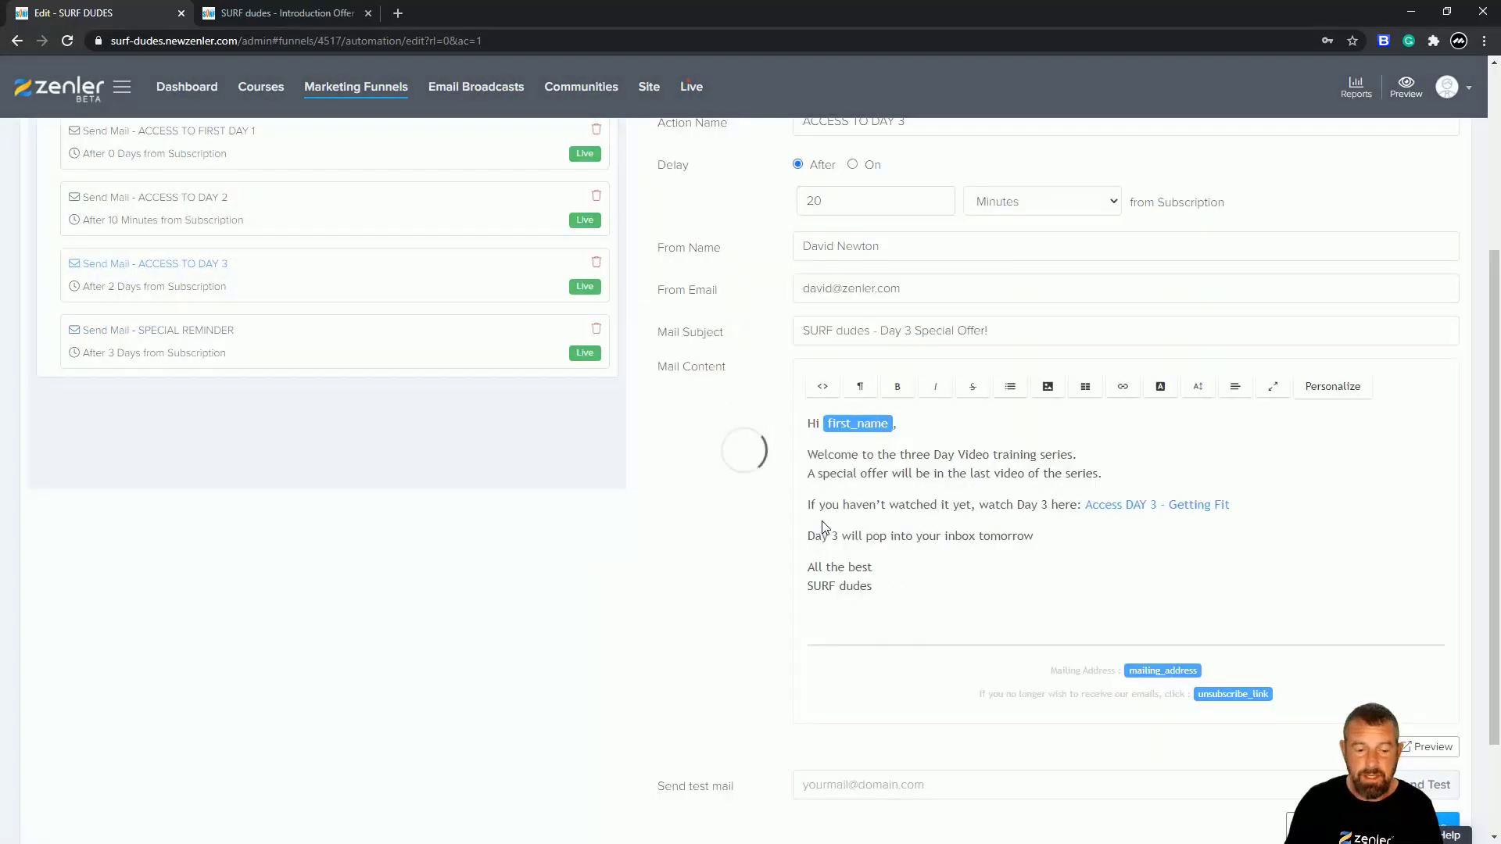
# Set the SPECIAL REMINDER mail's delay to 30 minutes from subscription, and save it with the changes applied to existing leads.
pyautogui.scroll(2, 235, 479)
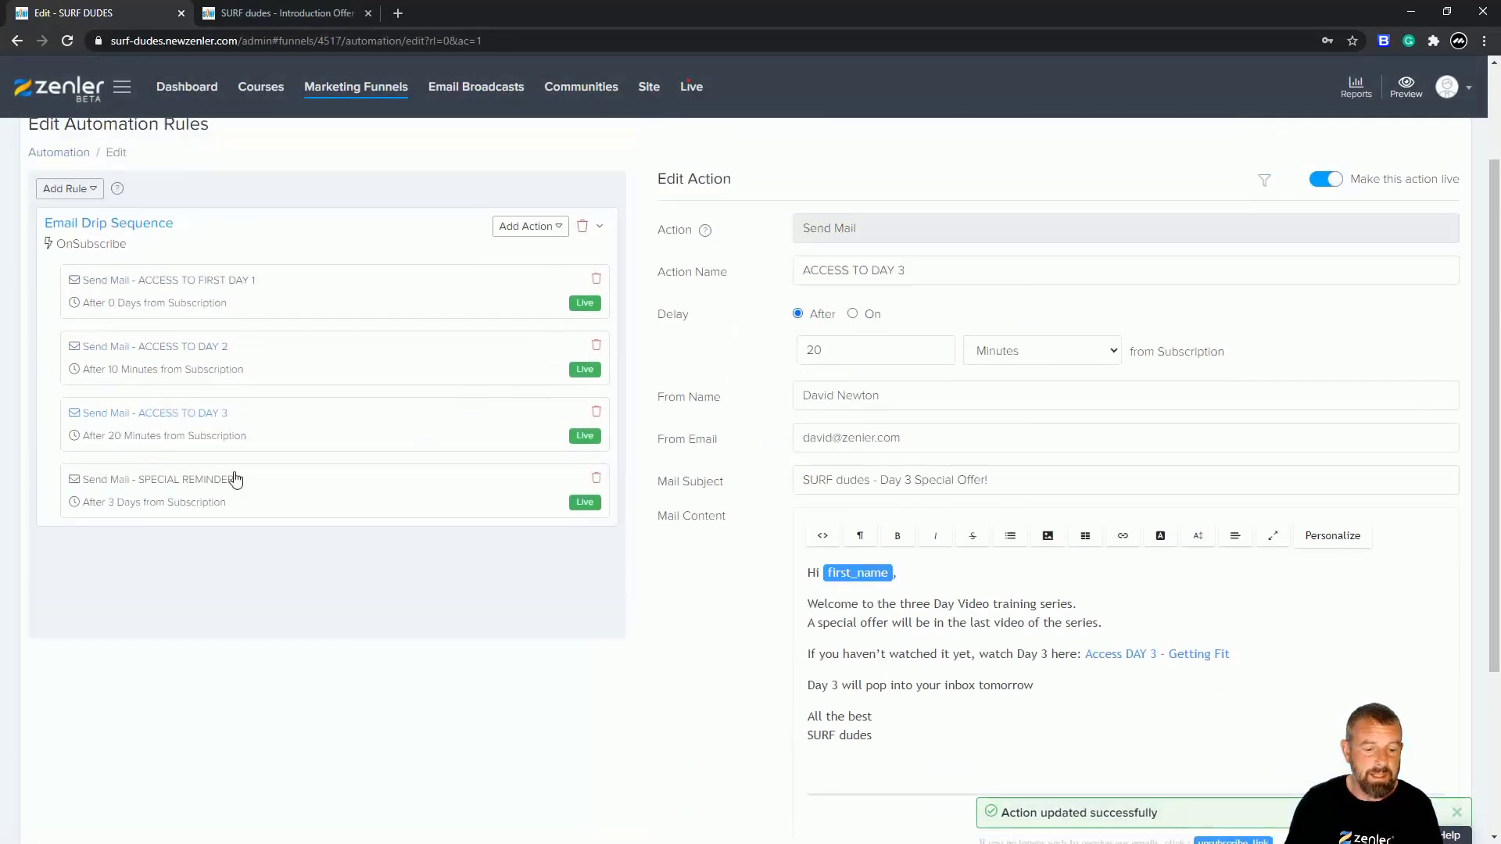
pyautogui.click(174, 487)
pyautogui.click(836, 352)
pyautogui.write('0')
pyautogui.click(1086, 350)
pyautogui.click(1018, 374)
pyautogui.scroll(-3, 1226, 660)
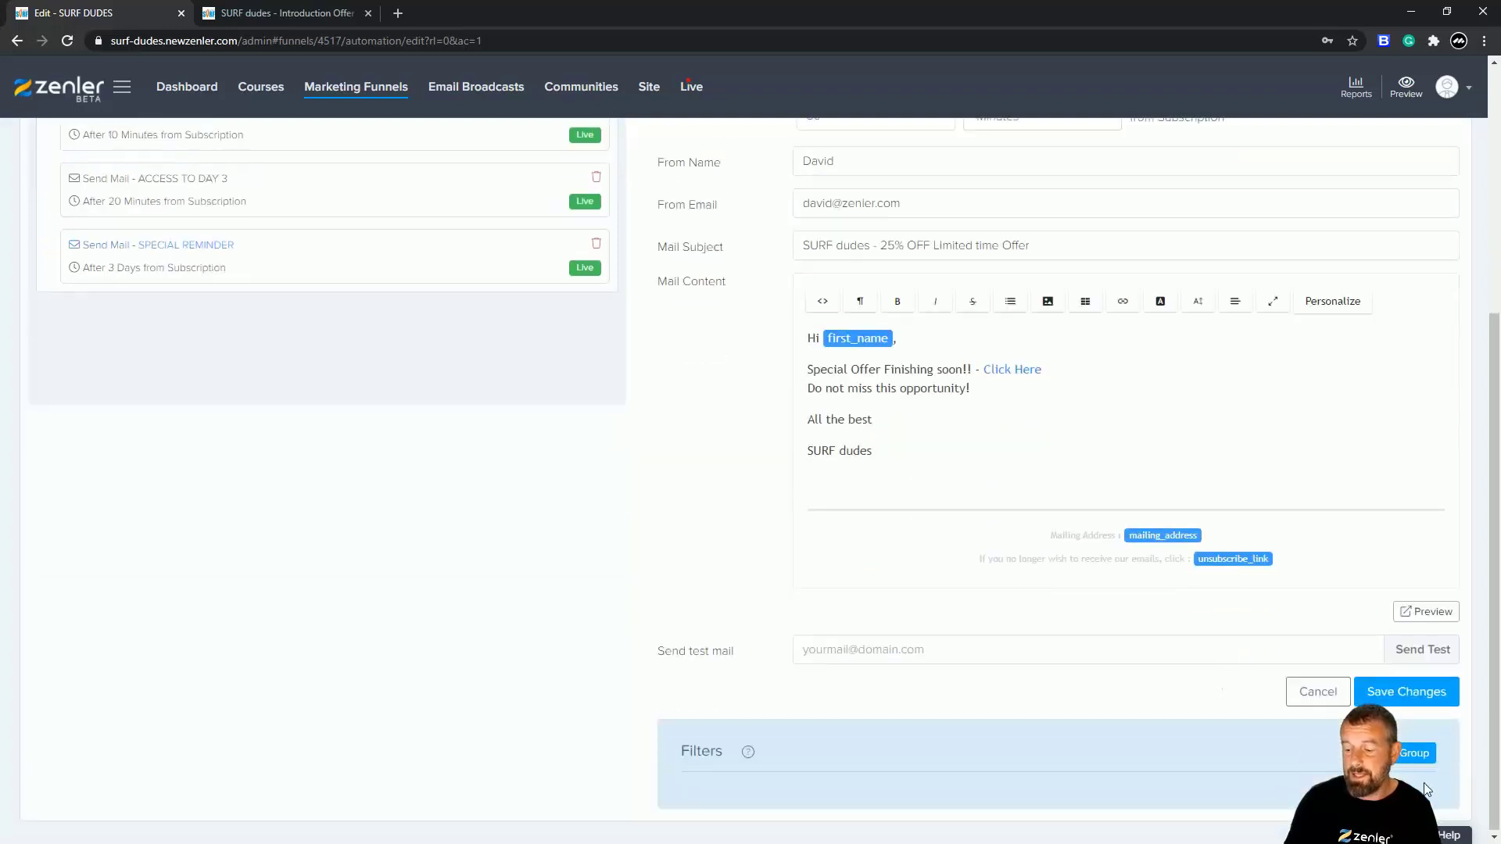
pyautogui.click(1416, 704)
pyautogui.click(813, 549)
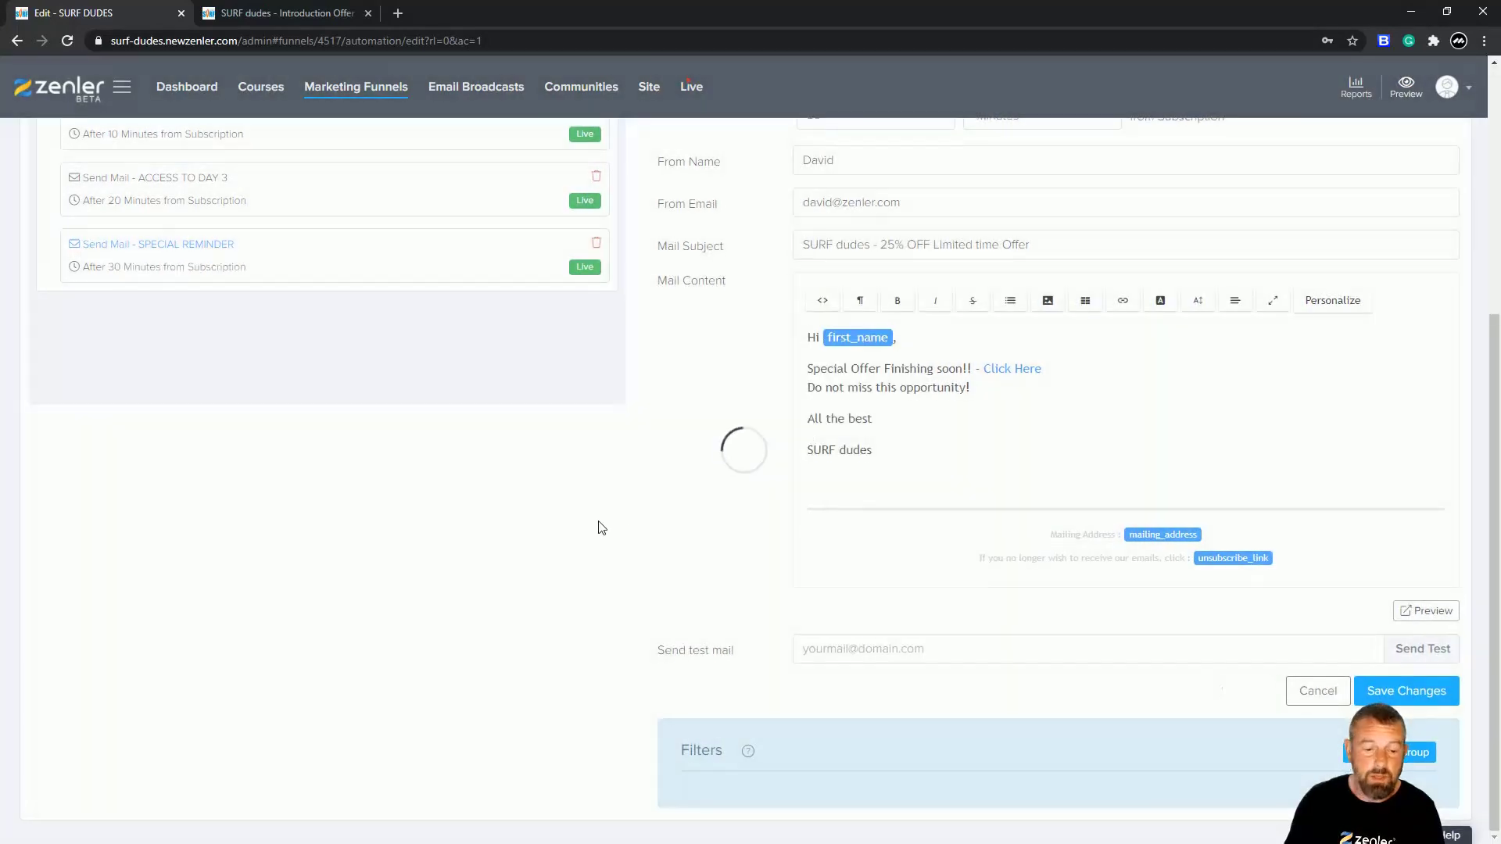
# Close the spare funnel tab and review the funnel's details and overview statistics.
pyautogui.scroll(5, 546, 522)
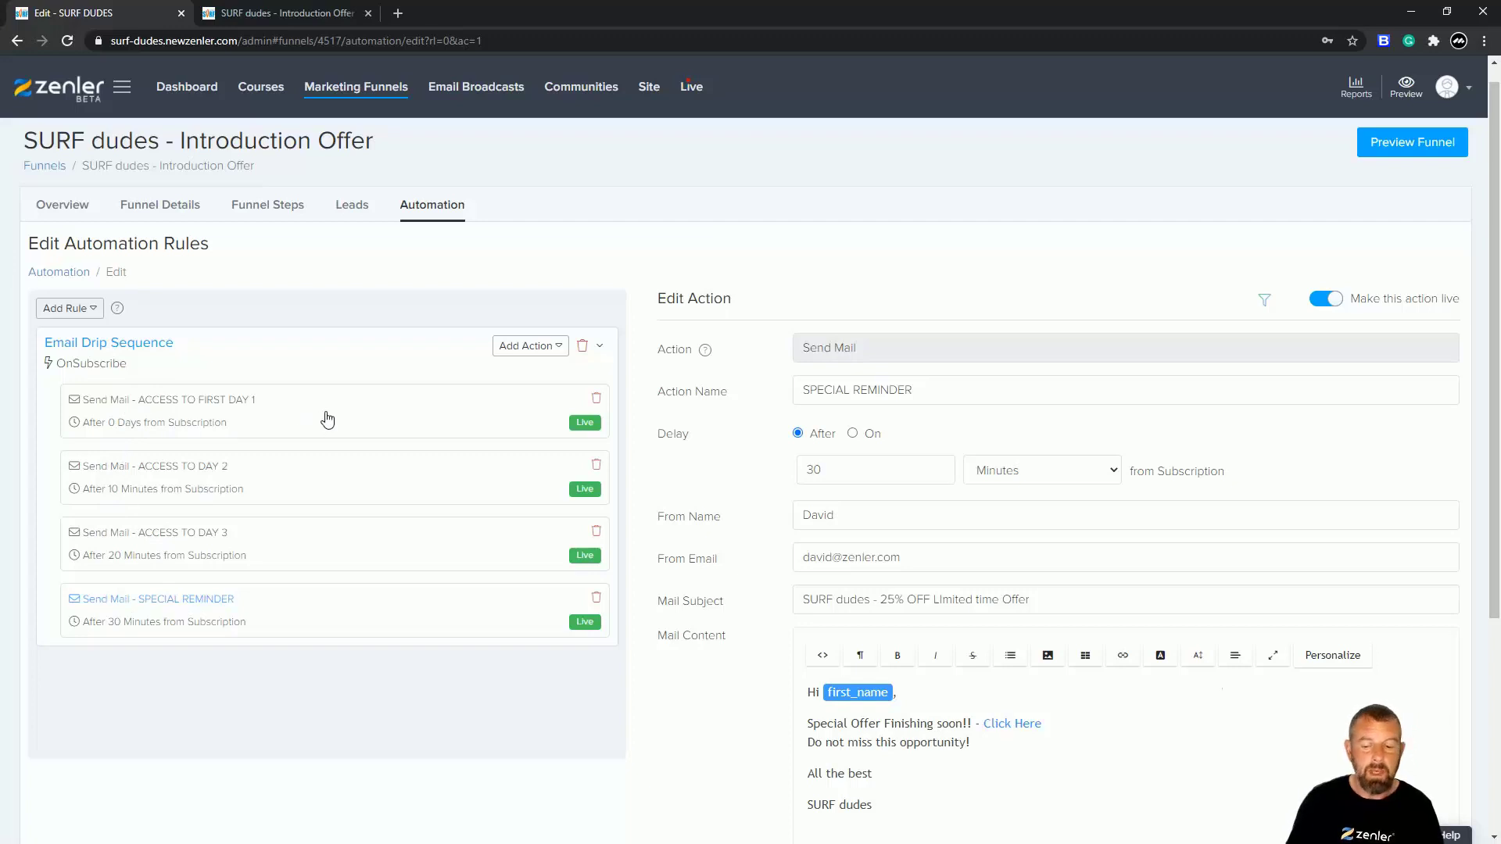
pyautogui.click(368, 13)
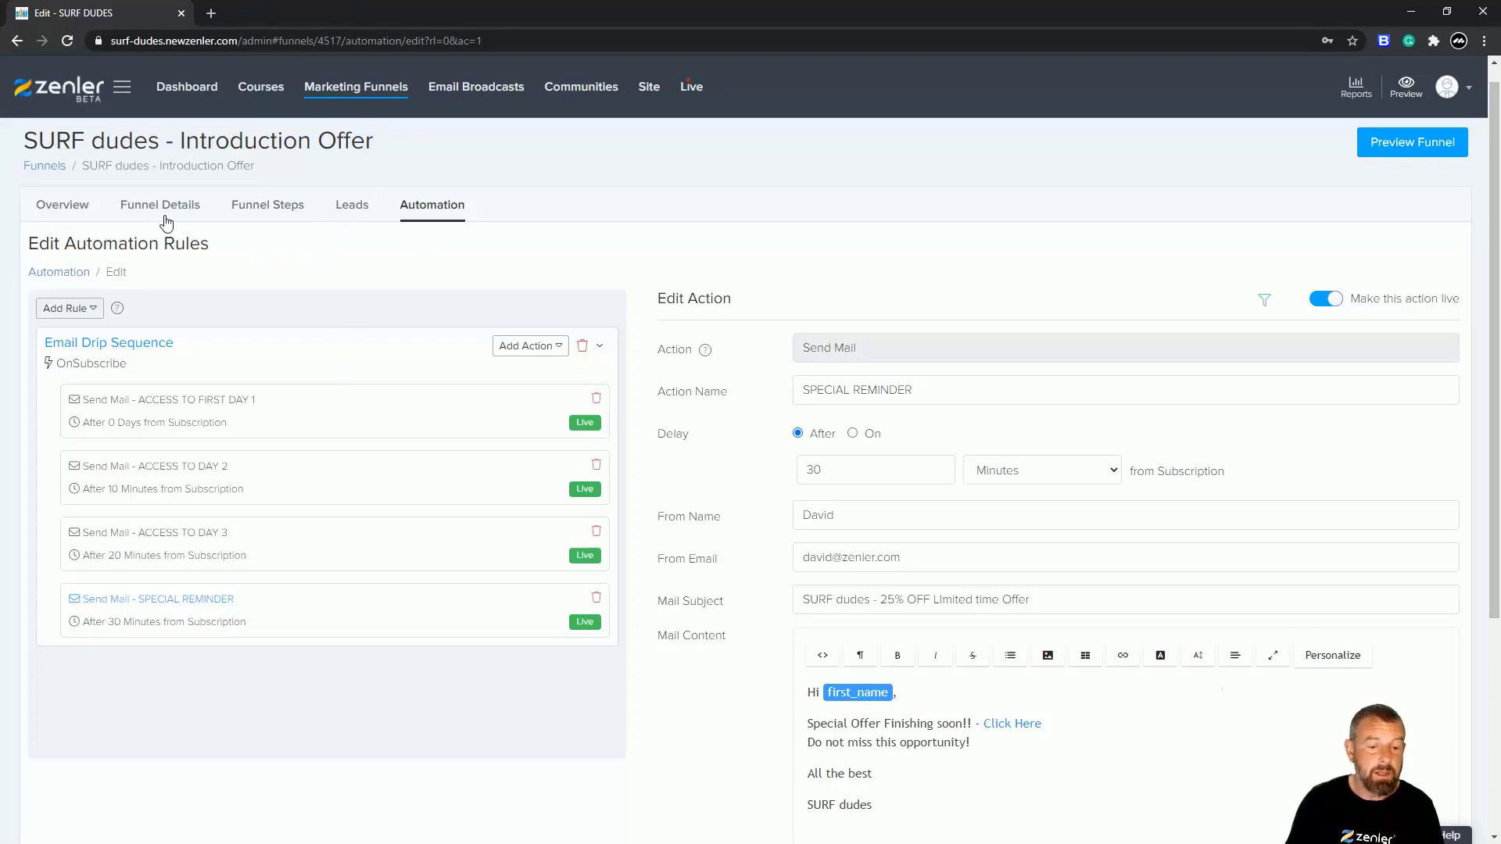
pyautogui.click(64, 206)
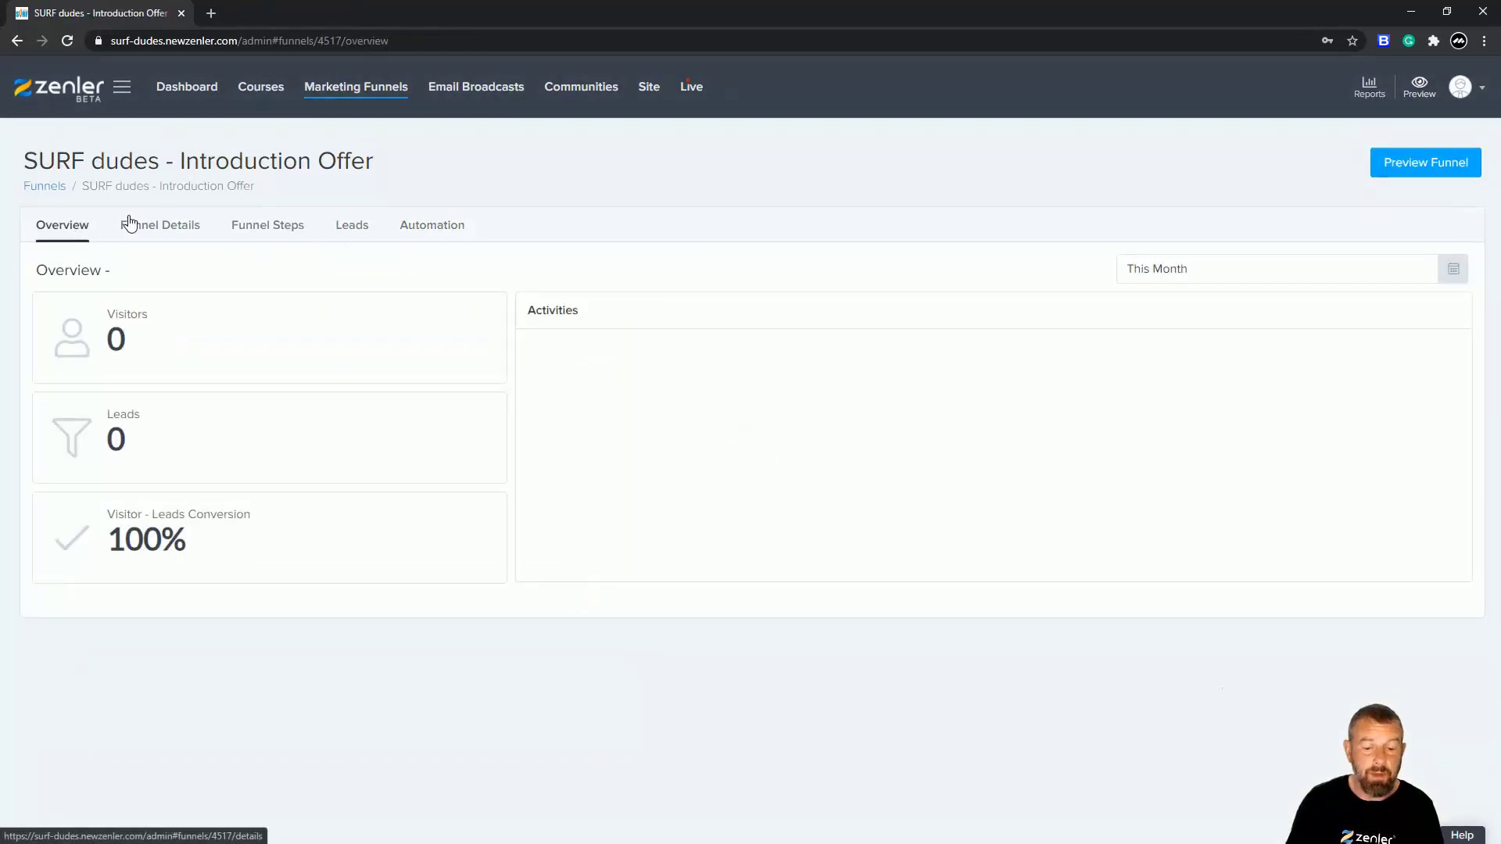
pyautogui.click(157, 233)
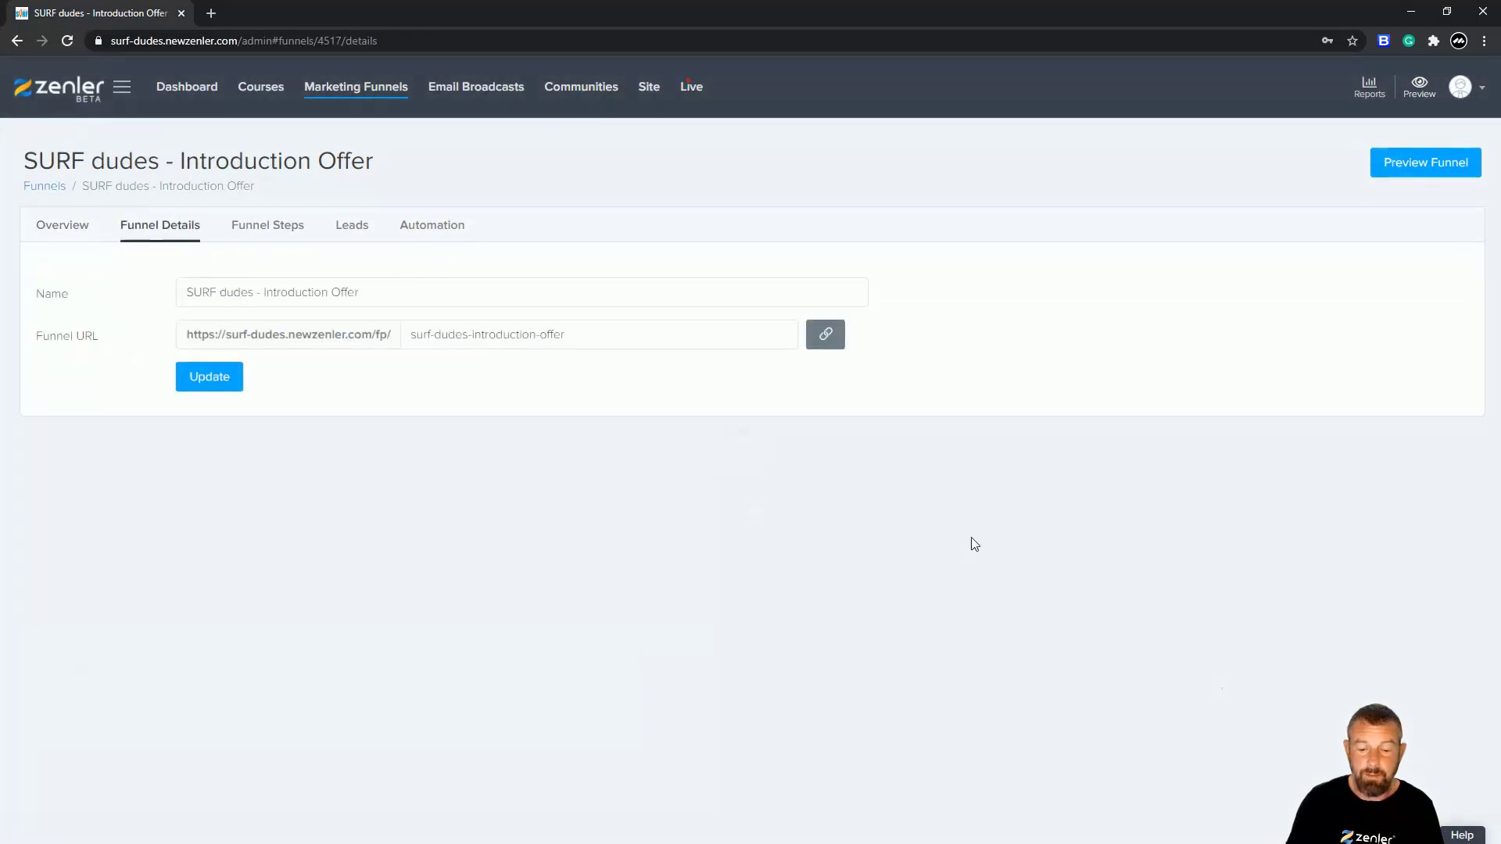
pyautogui.click(52, 232)
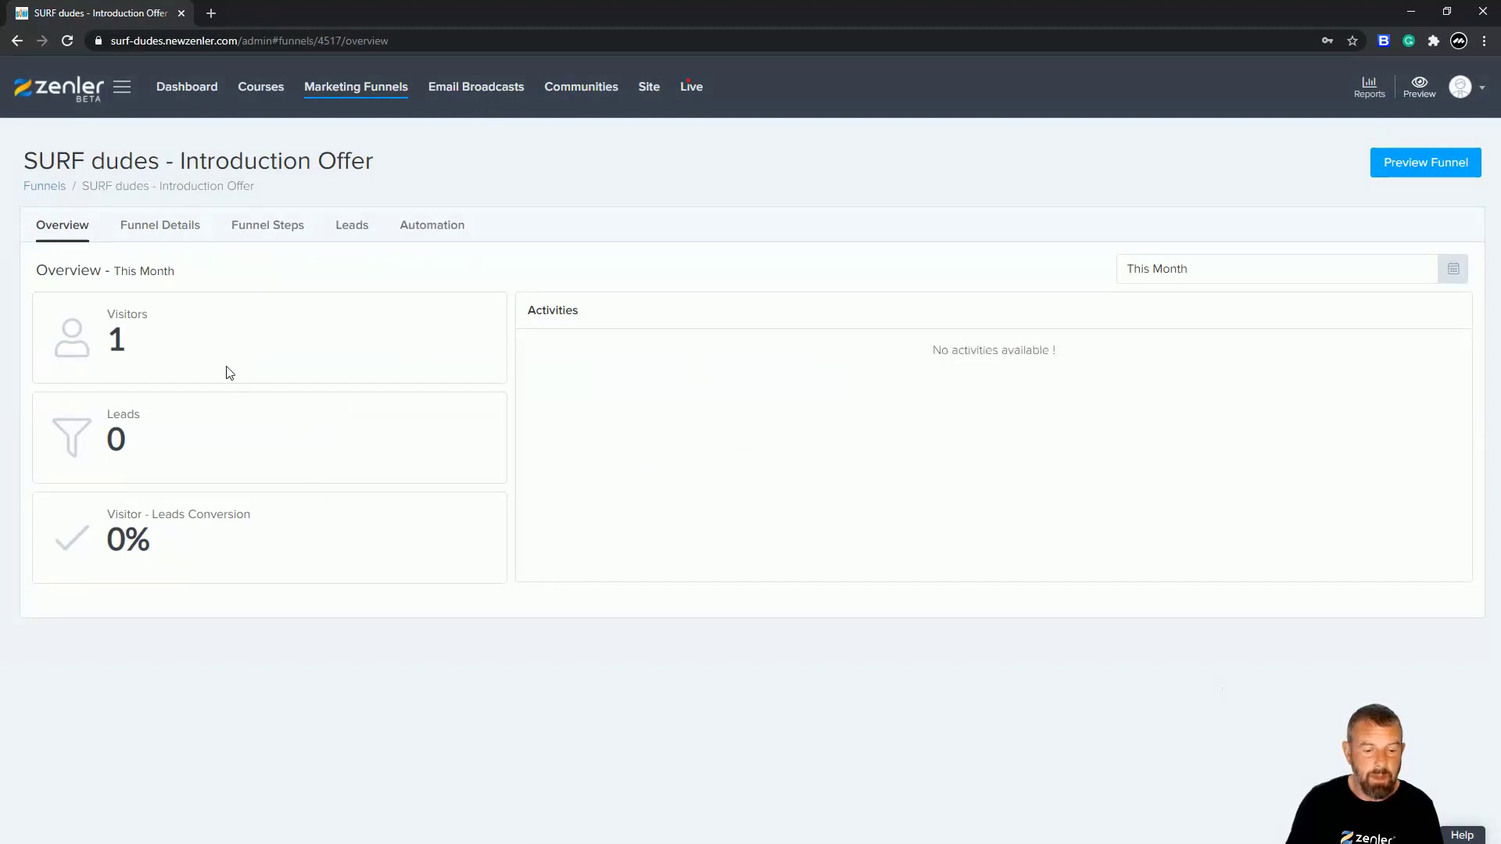
# Copy the funnel URL from the funnel details and open the opt-in page in a new browser tab.
pyautogui.click(178, 227)
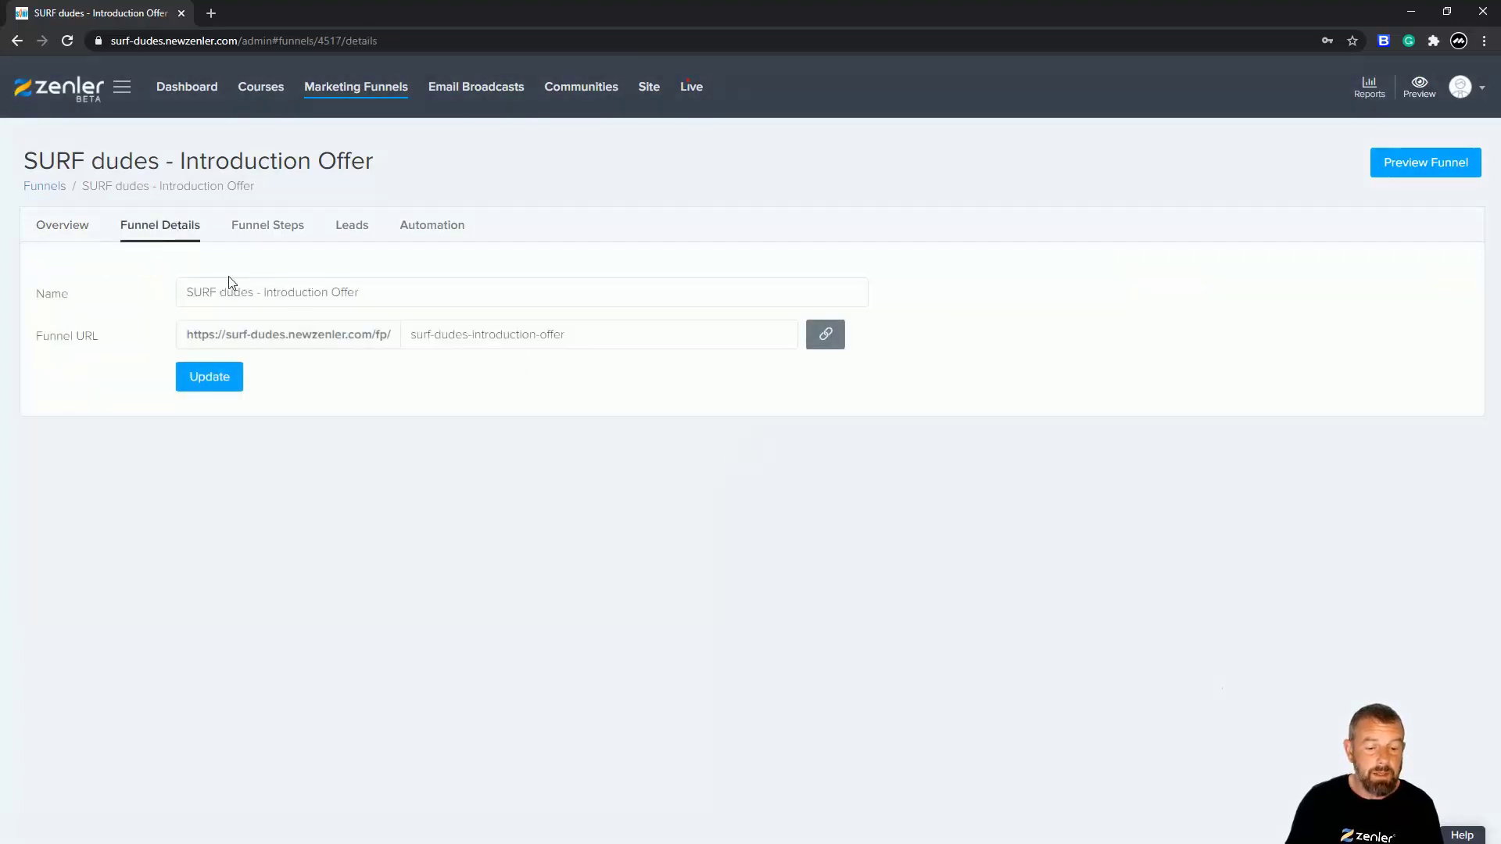
pyautogui.click(825, 334)
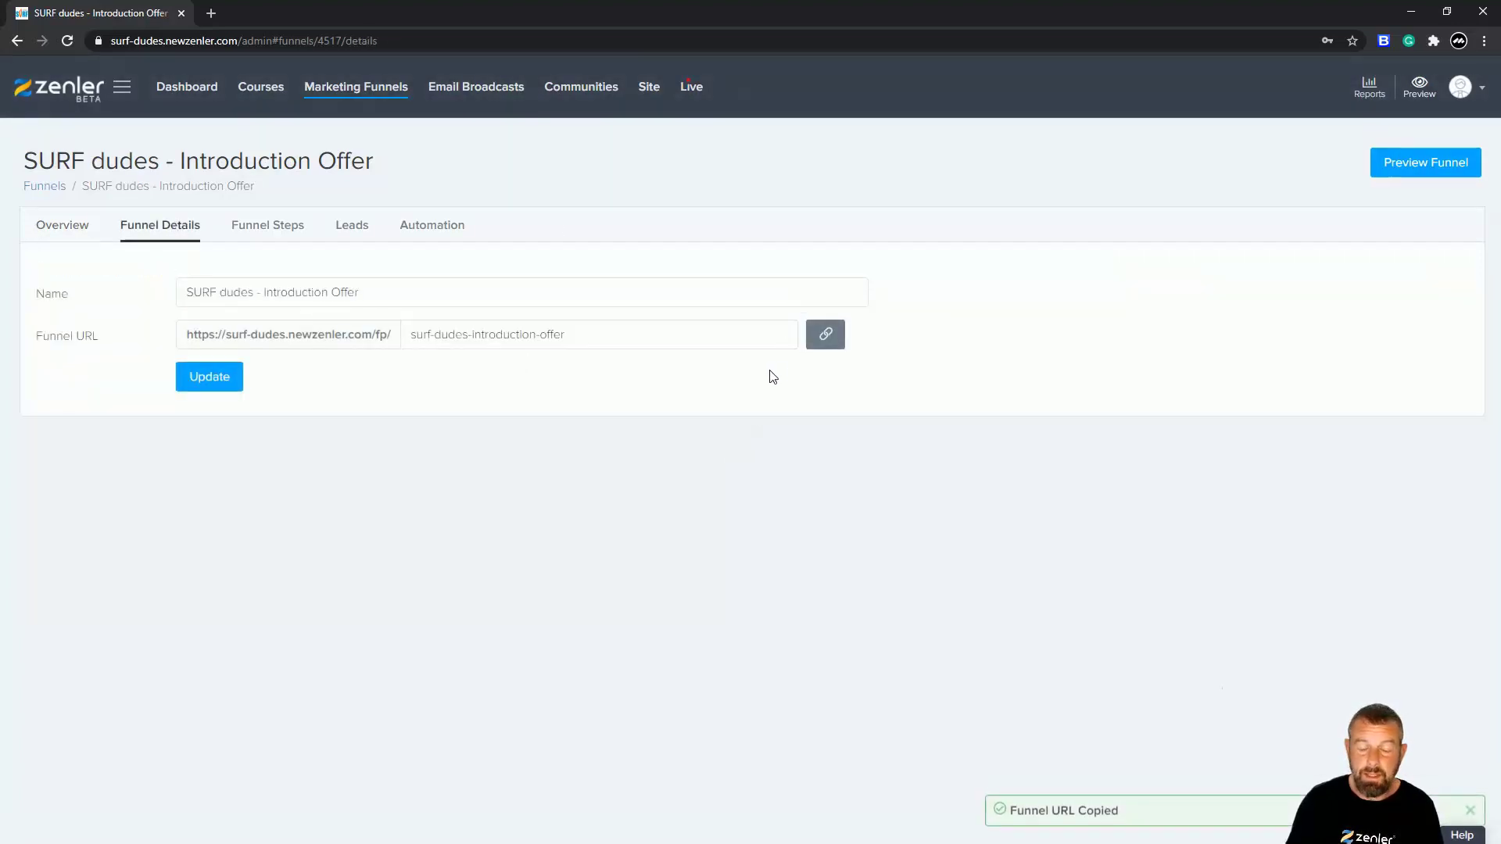
pyautogui.click(211, 14)
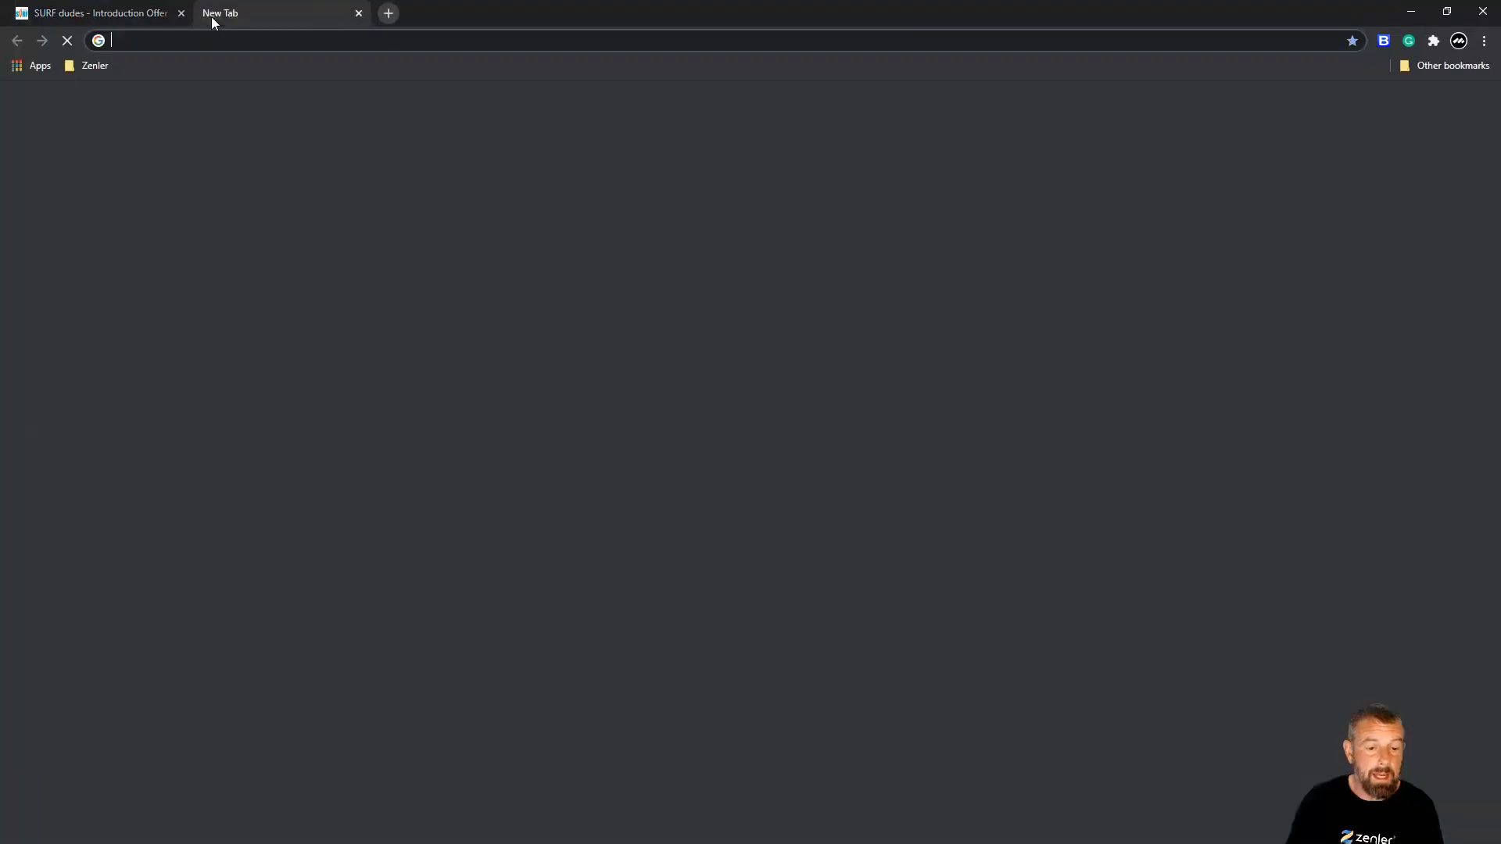
pyautogui.hotkey('ctrl', 'v')
pyautogui.click(236, 71)
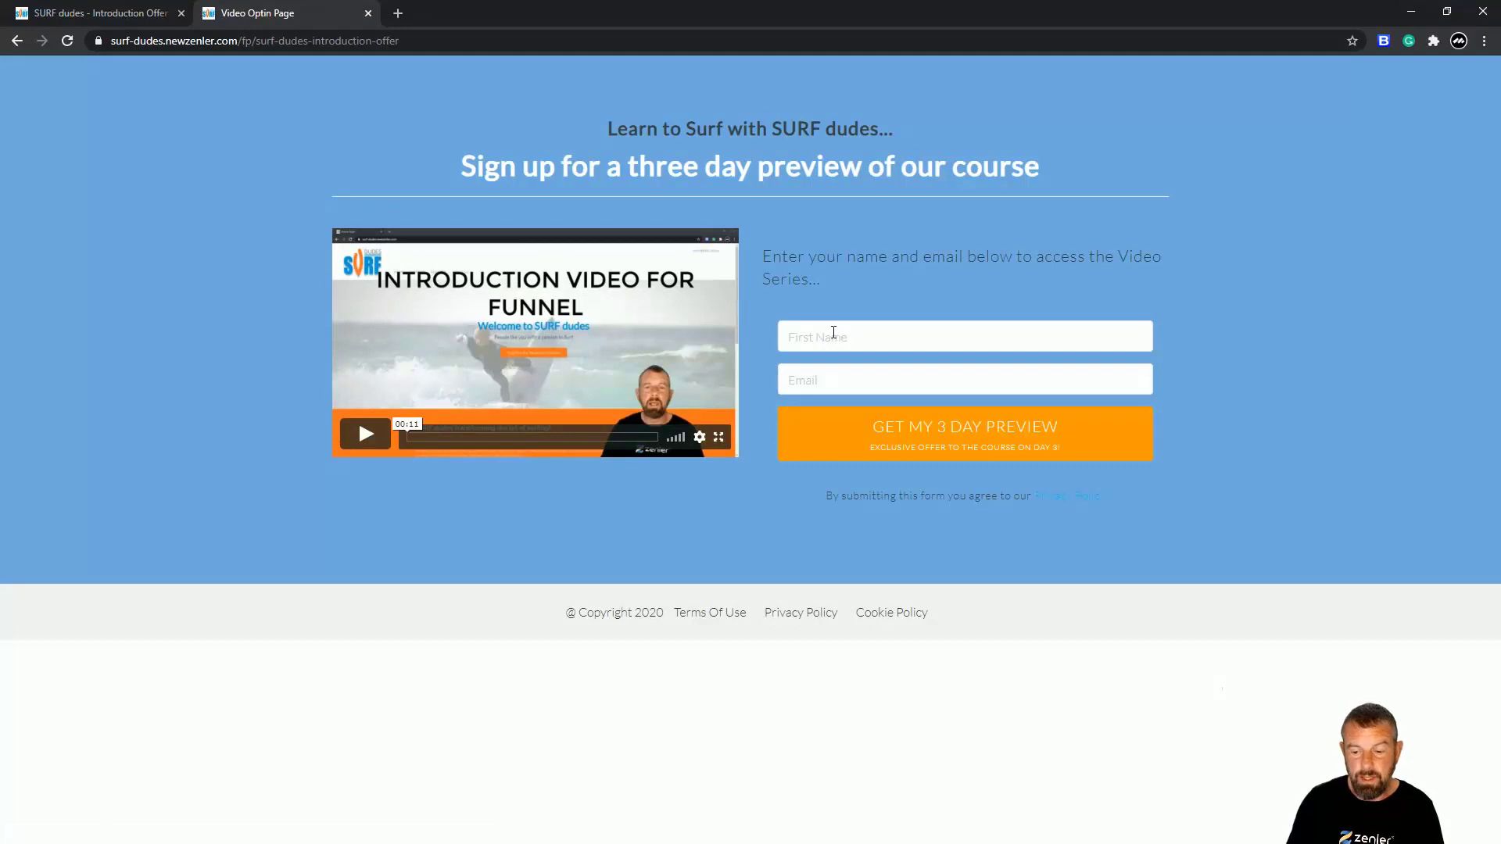
# Sign up for the 3 day preview by entering the subscriber's first name and email and submitting the form.
pyautogui.click(833, 332)
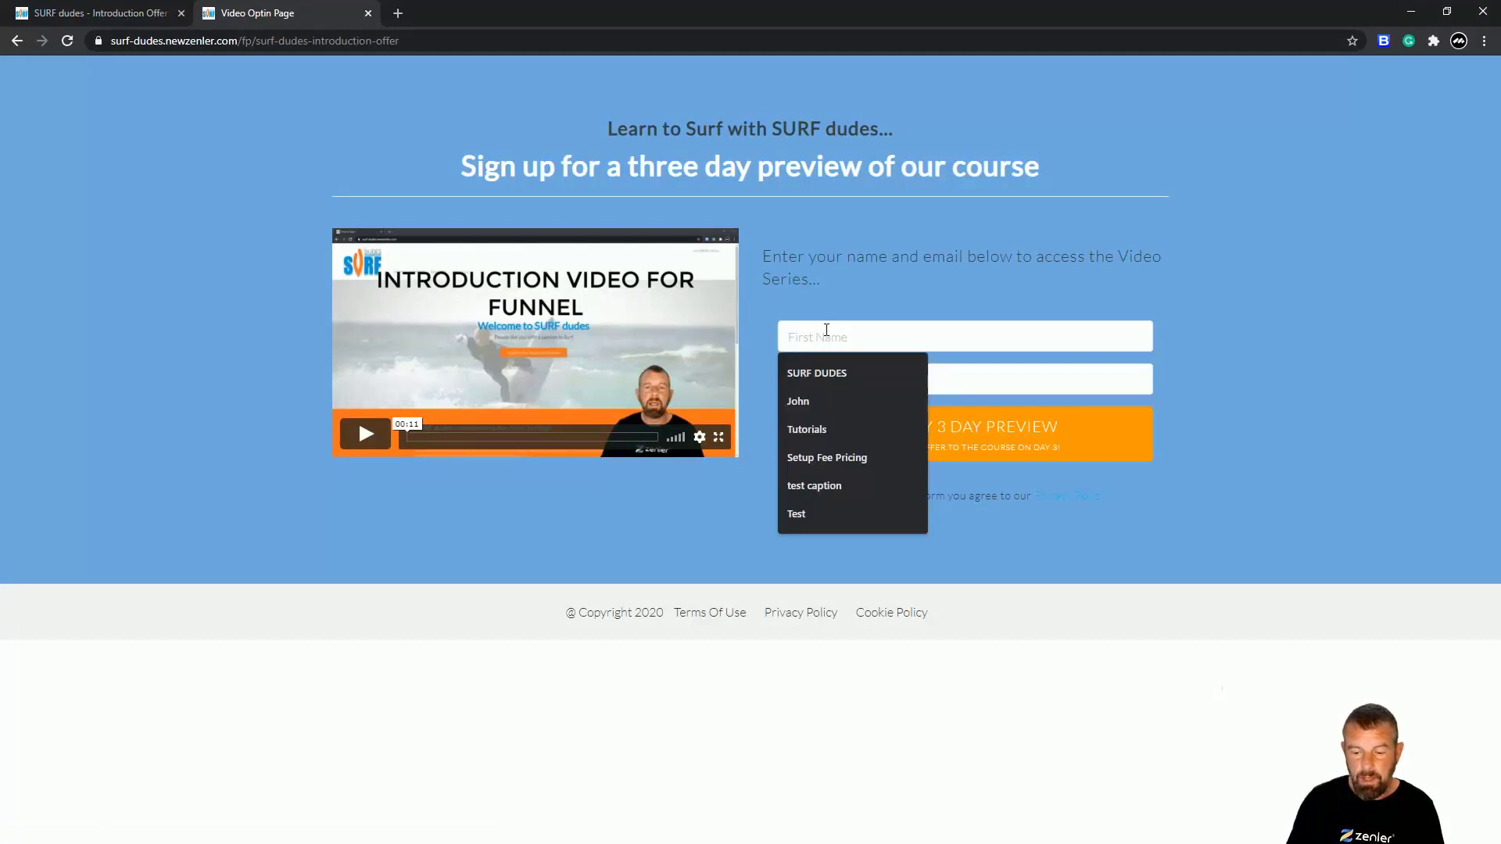
pyautogui.write('David')
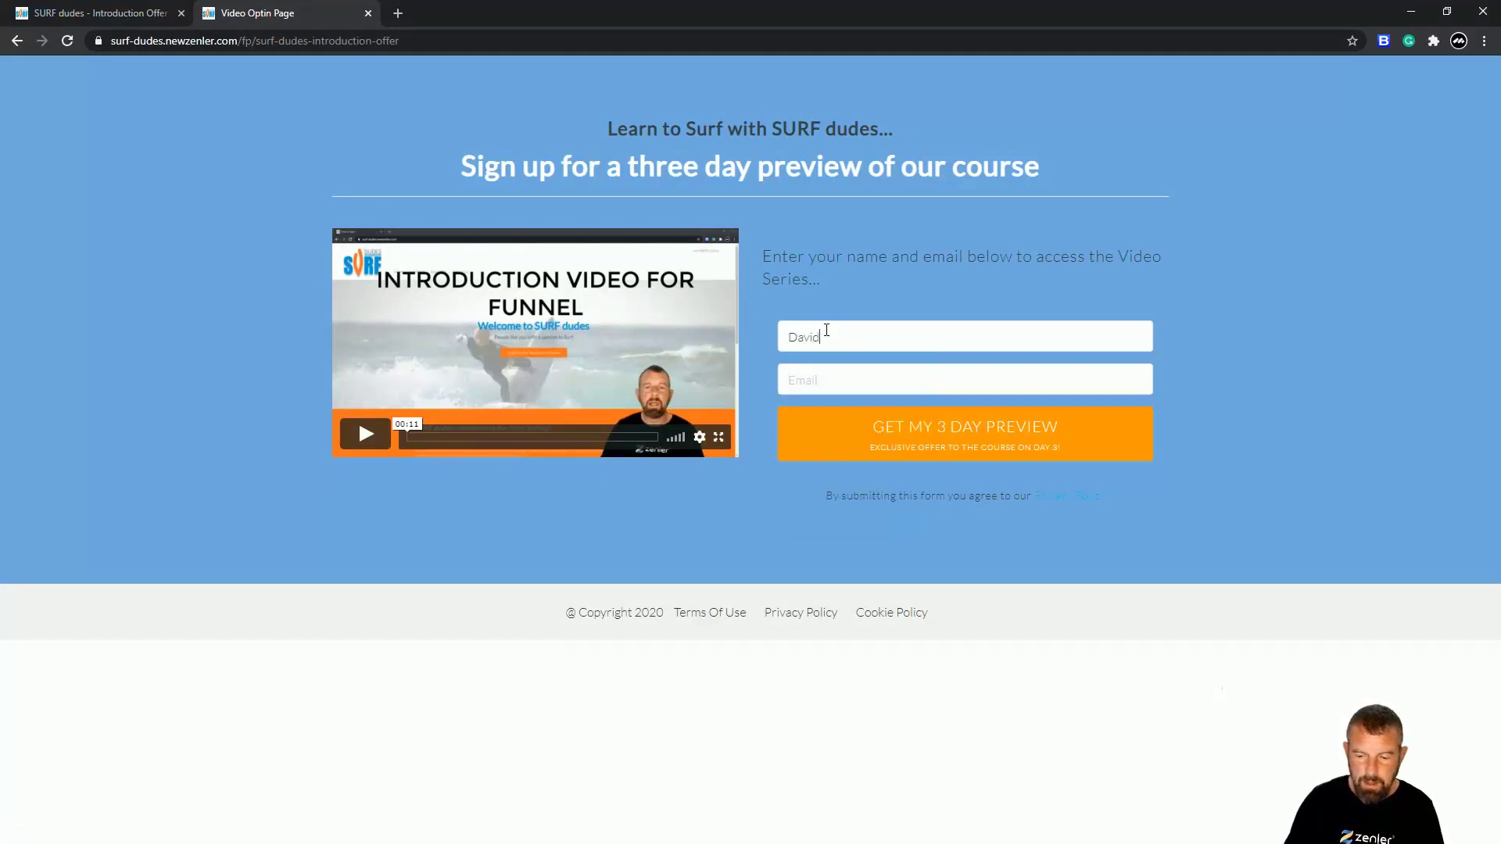
pyautogui.click(834, 379)
pyautogui.click(815, 408)
pyautogui.click(813, 420)
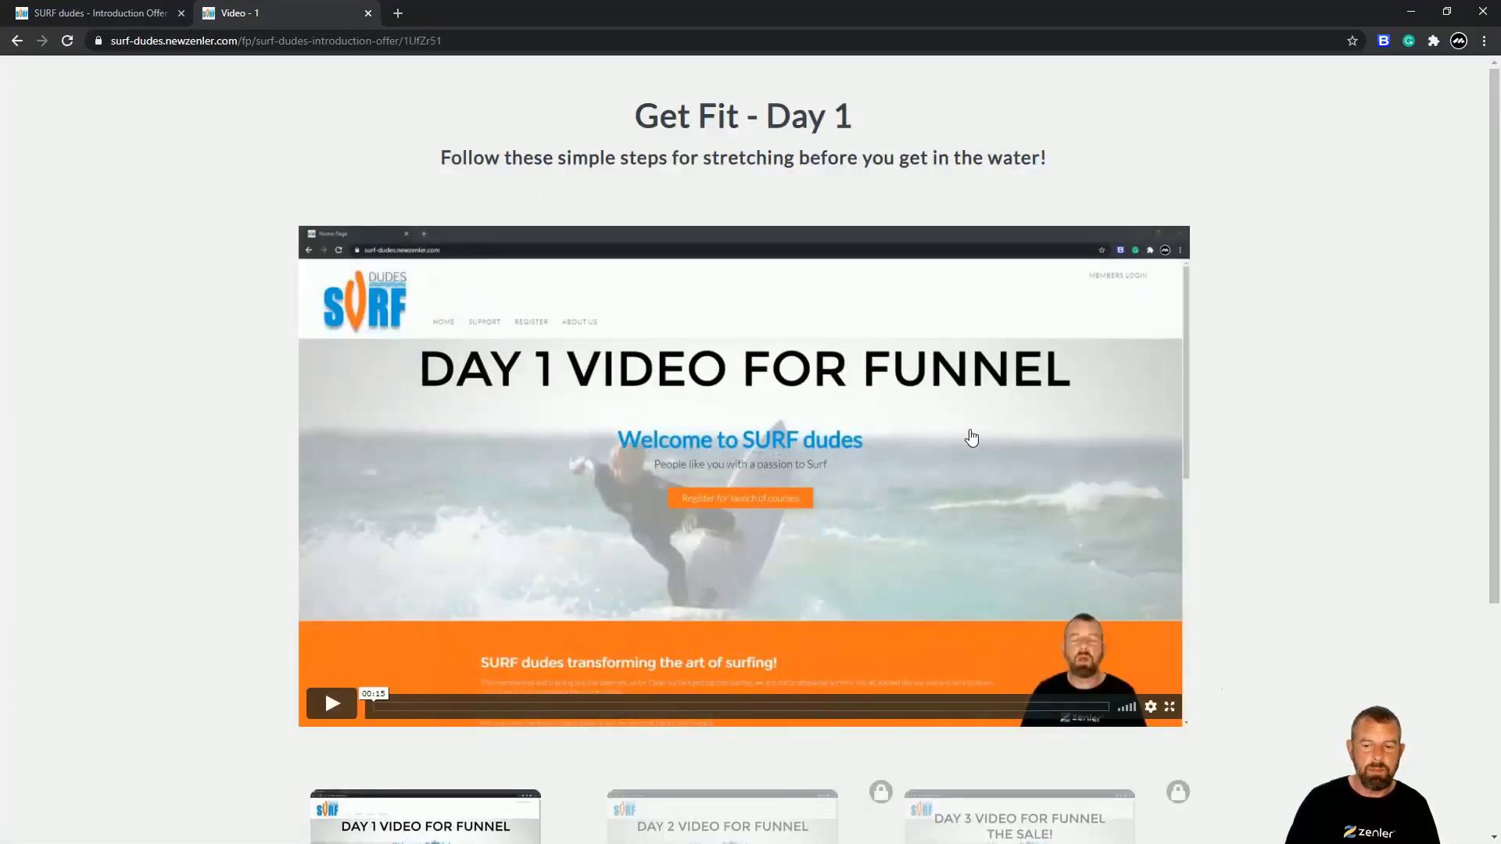
# Check the Day 1 page's video thumbnails, and play the Day 1 video briefly before pausing it.
pyautogui.scroll(-3, 895, 322)
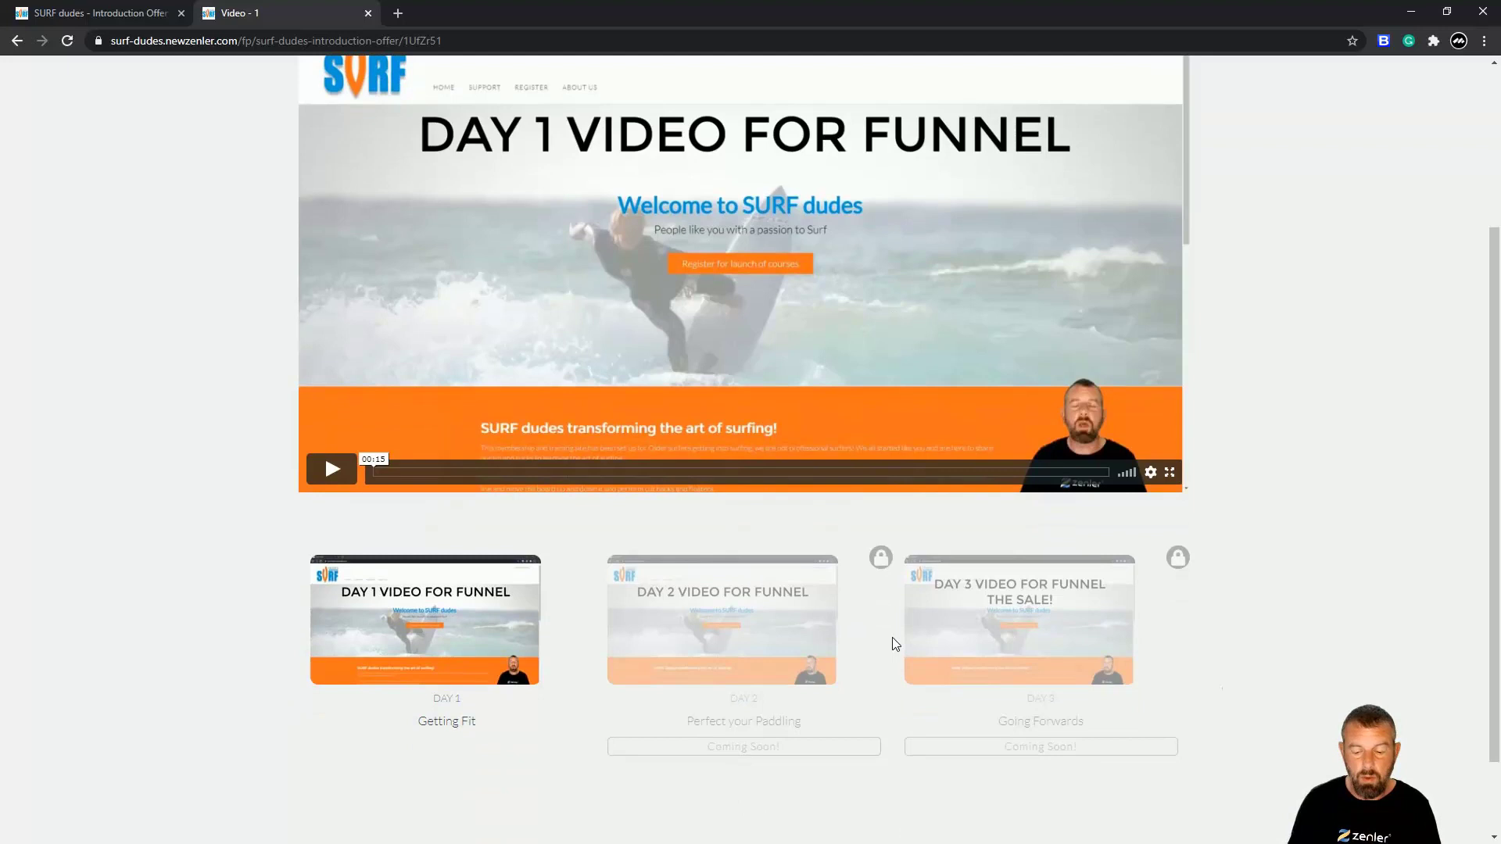
pyautogui.click(332, 471)
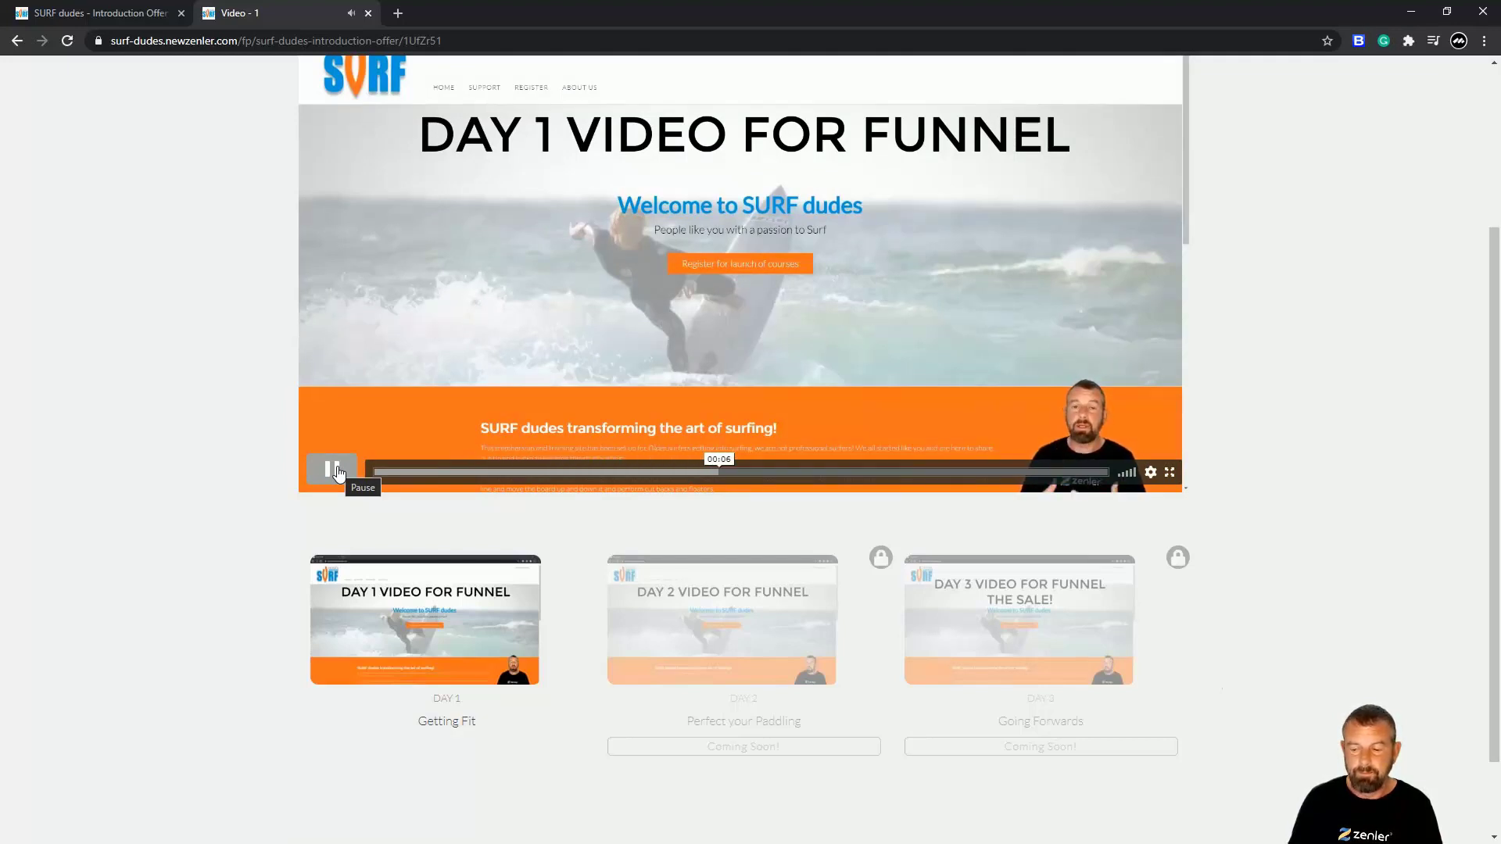
pyautogui.click(331, 469)
pyautogui.scroll(3, 356, 547)
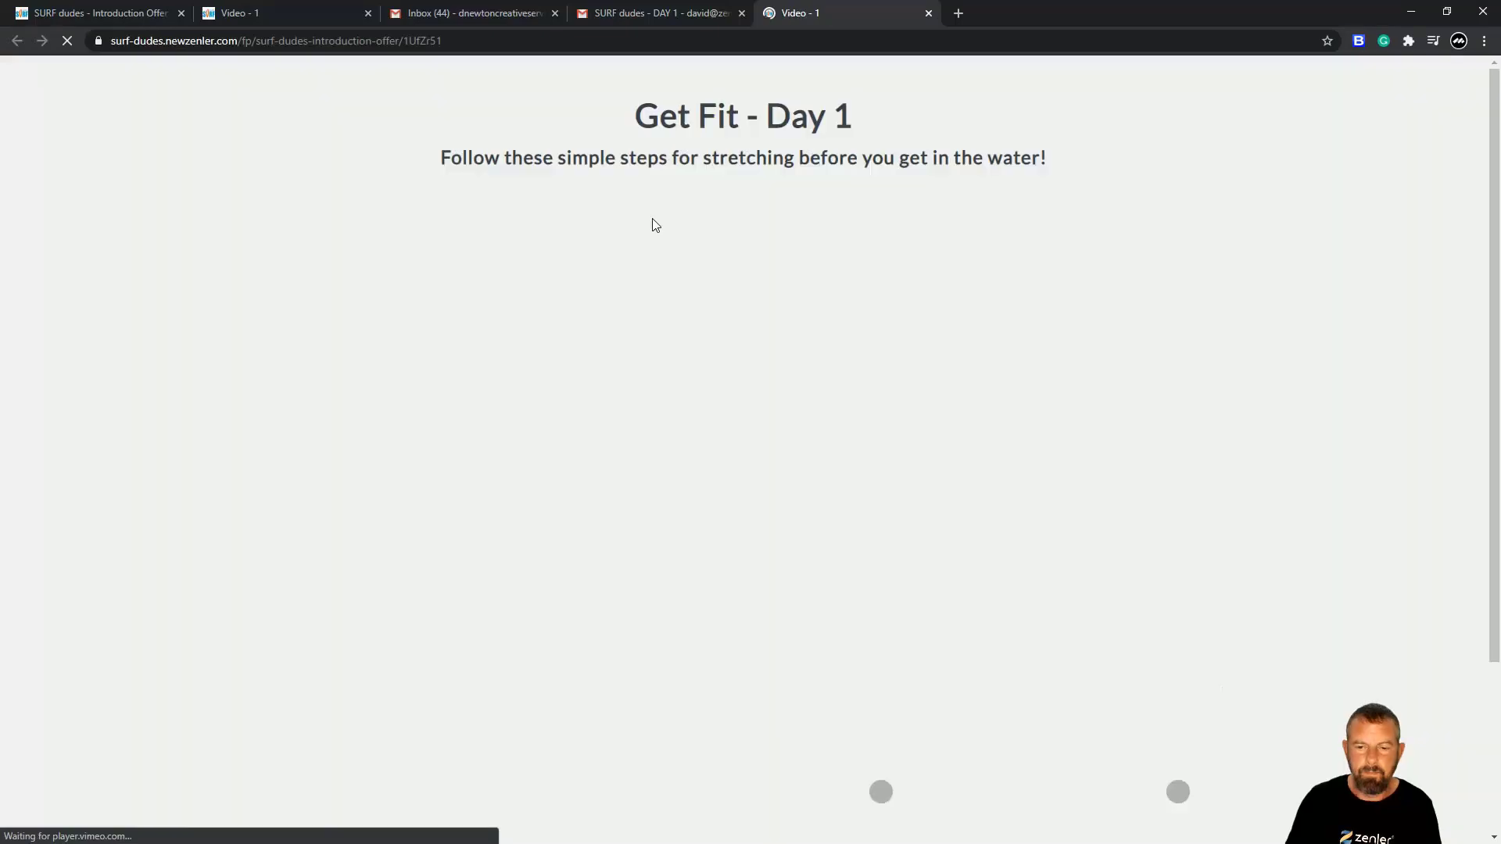
# Check the Video - 1 page reached from the DAY 1 email, and open the SURF dudes - DAY 2 email and its video page.
pyautogui.scroll(-2, 855, 376)
pyautogui.scroll(2, 851, 377)
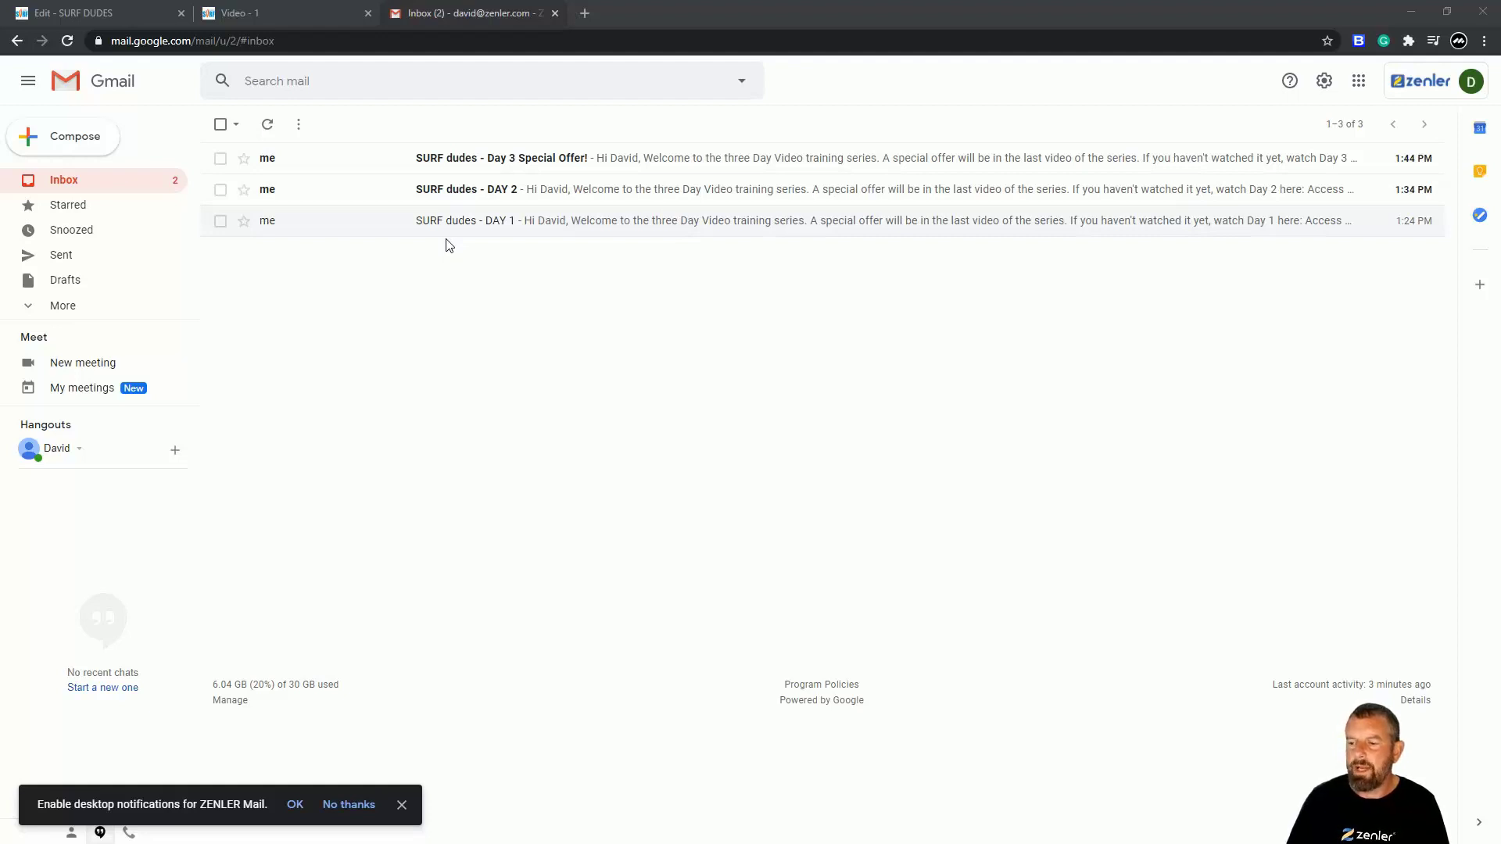
pyautogui.click(459, 190)
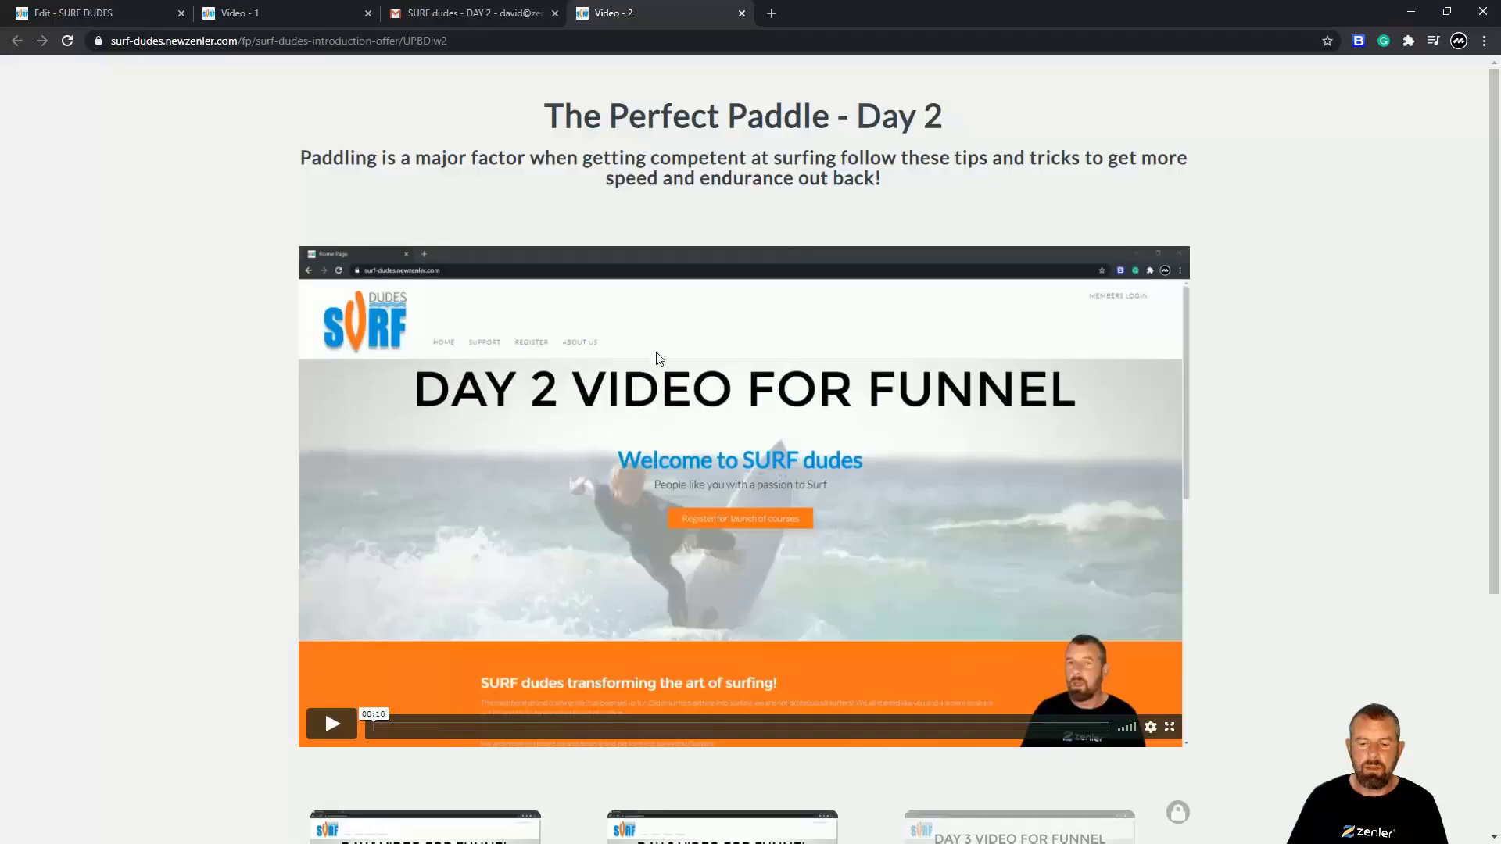
# Check the Day 2 video page, and open the SURF dudes - Day 3 Special Offer! email and its video page.
pyautogui.scroll(-5, 654, 352)
pyautogui.scroll(5, 654, 352)
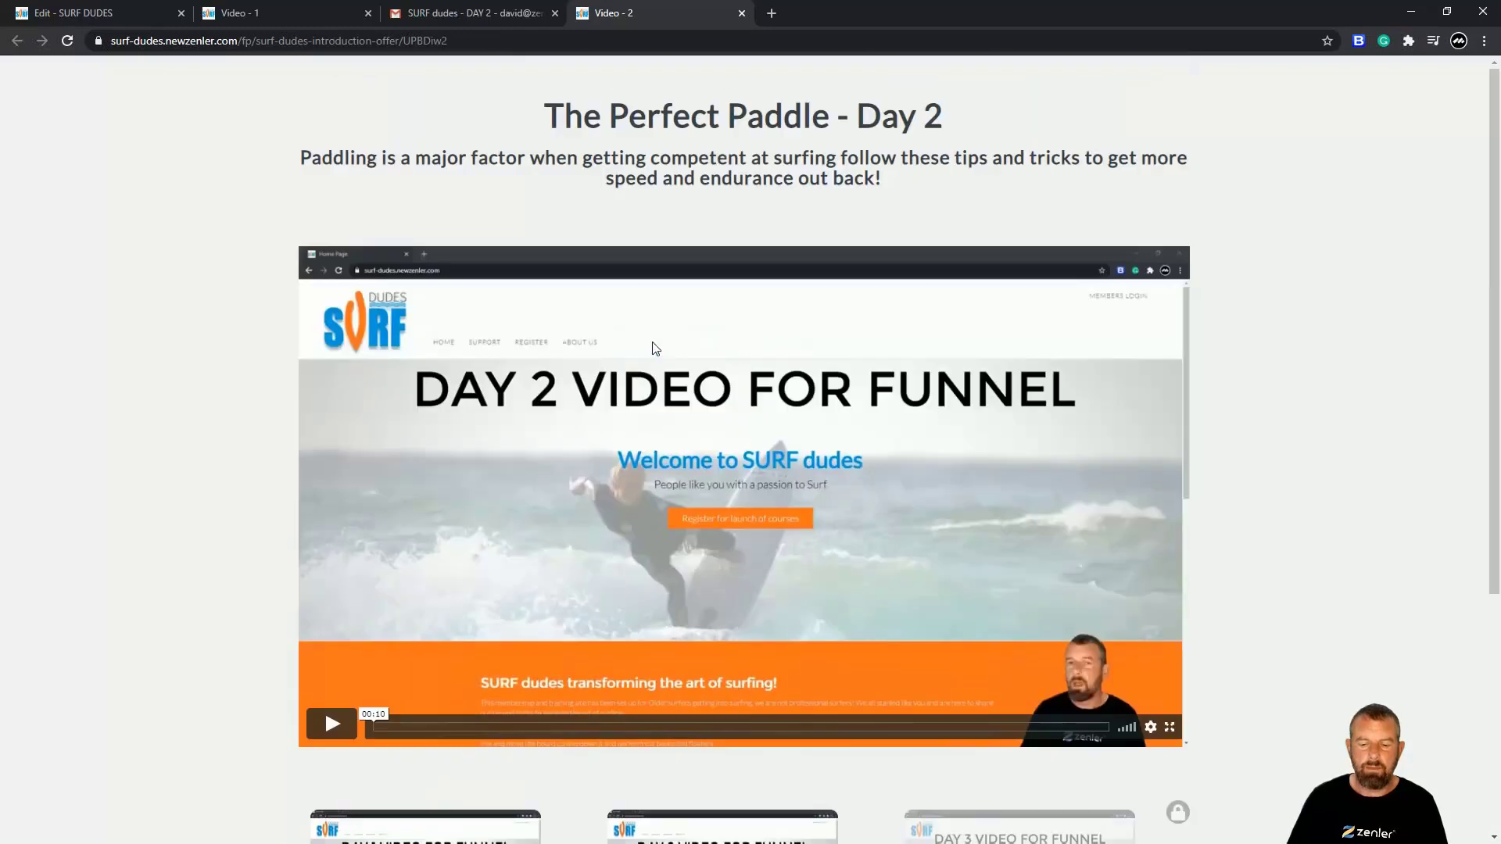
pyautogui.click(479, 11)
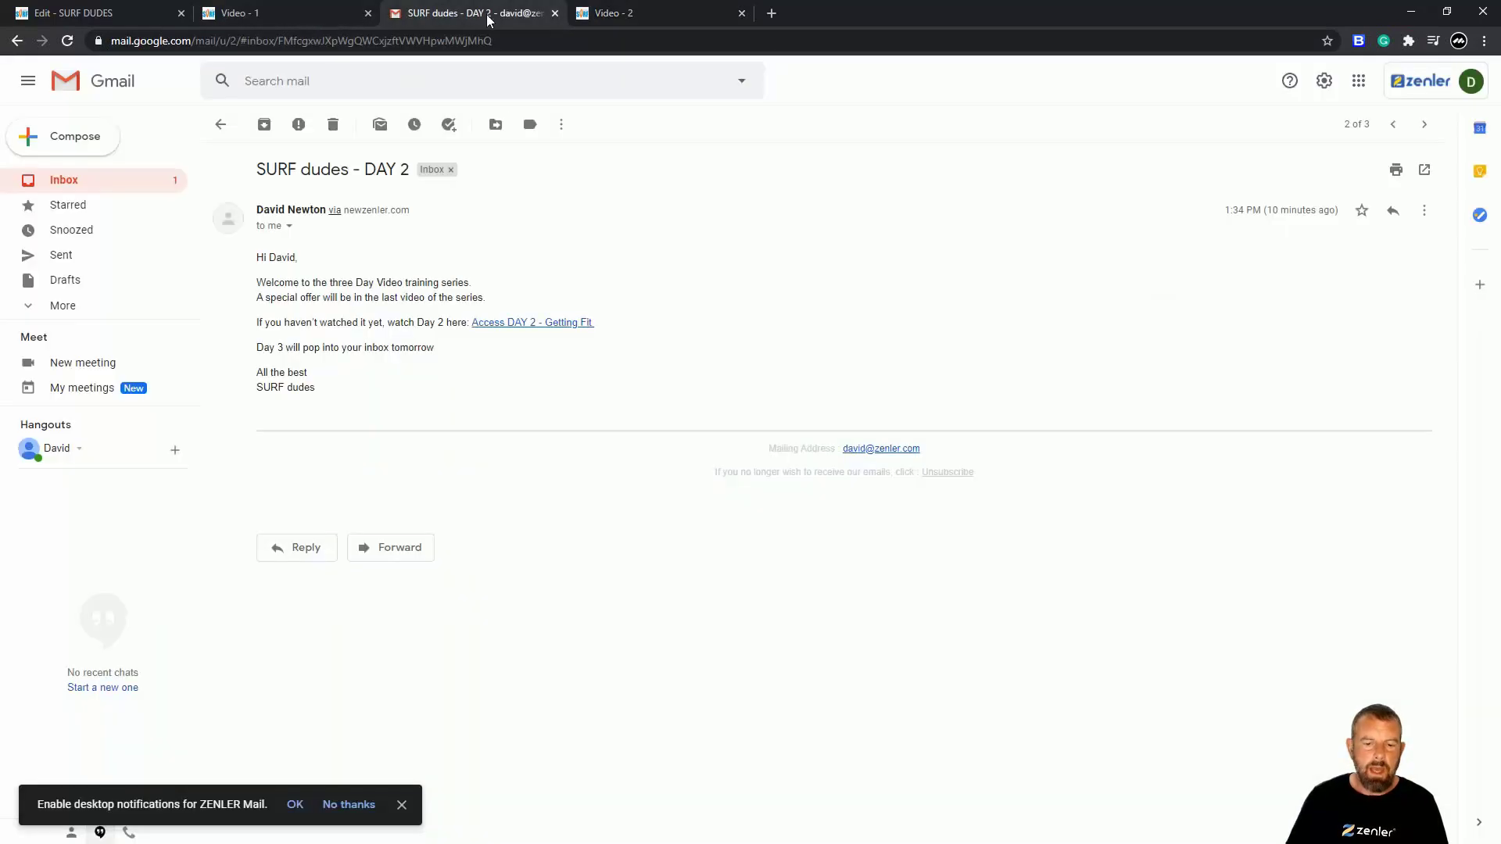
pyautogui.click(64, 179)
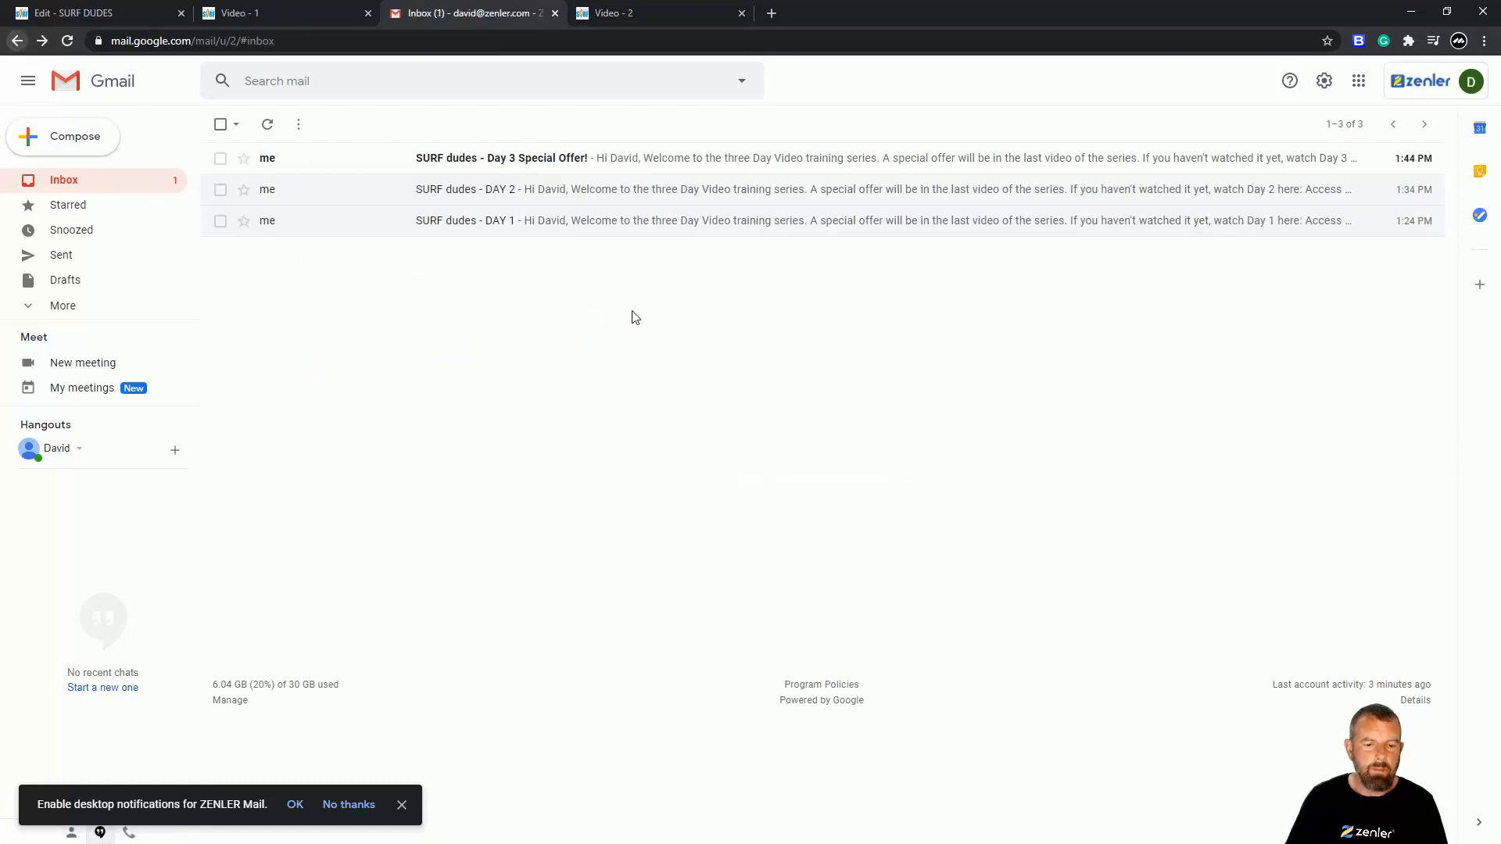
pyautogui.click(513, 167)
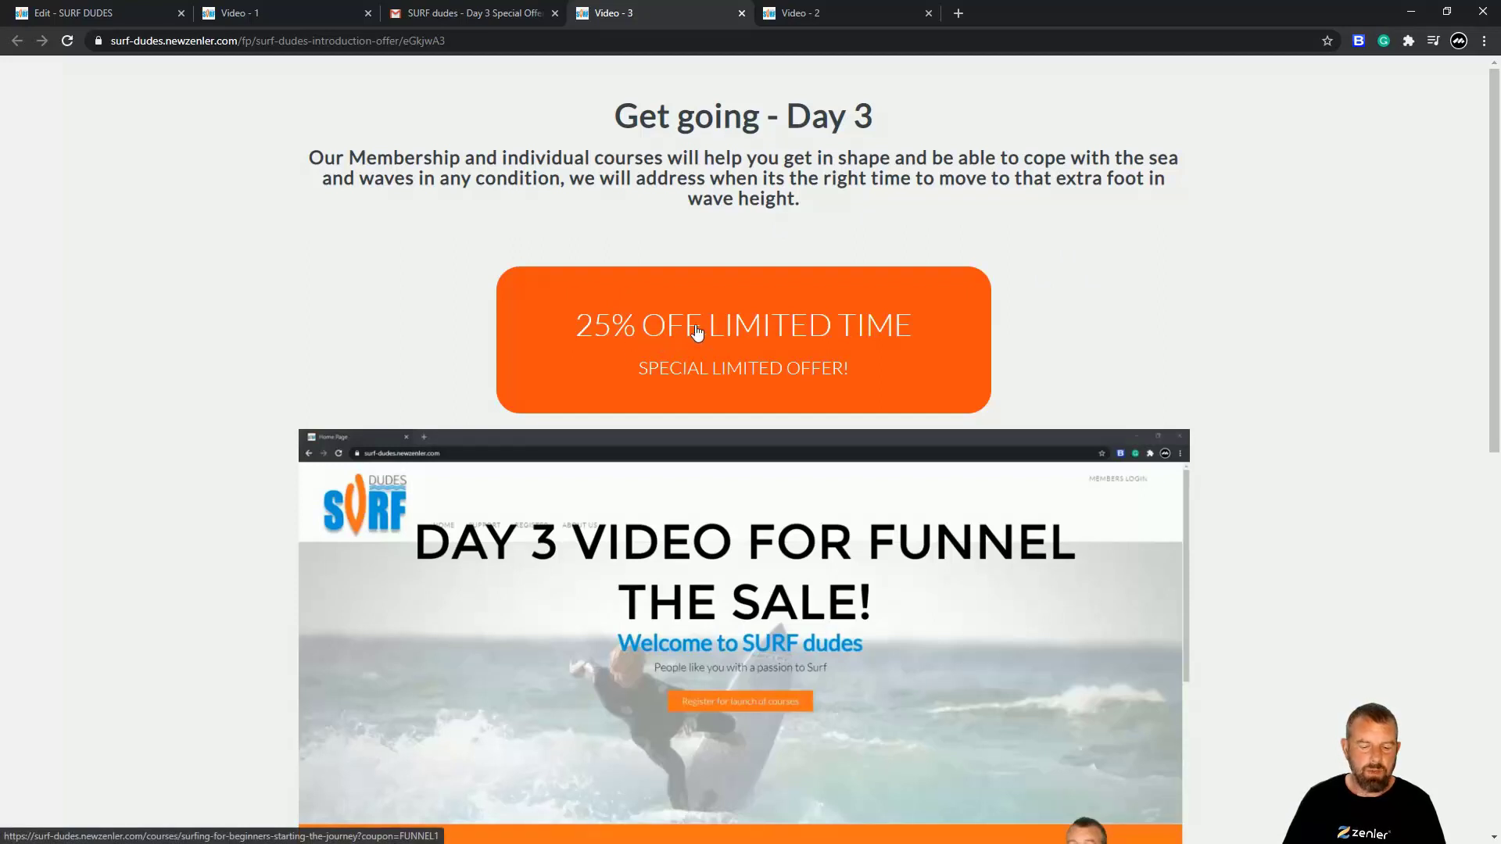
# Review the Day 3 page's countdown, follow its 25% off limited time offer, and check the course page's discounted payment plan.
pyautogui.scroll(-9, 1052, 350)
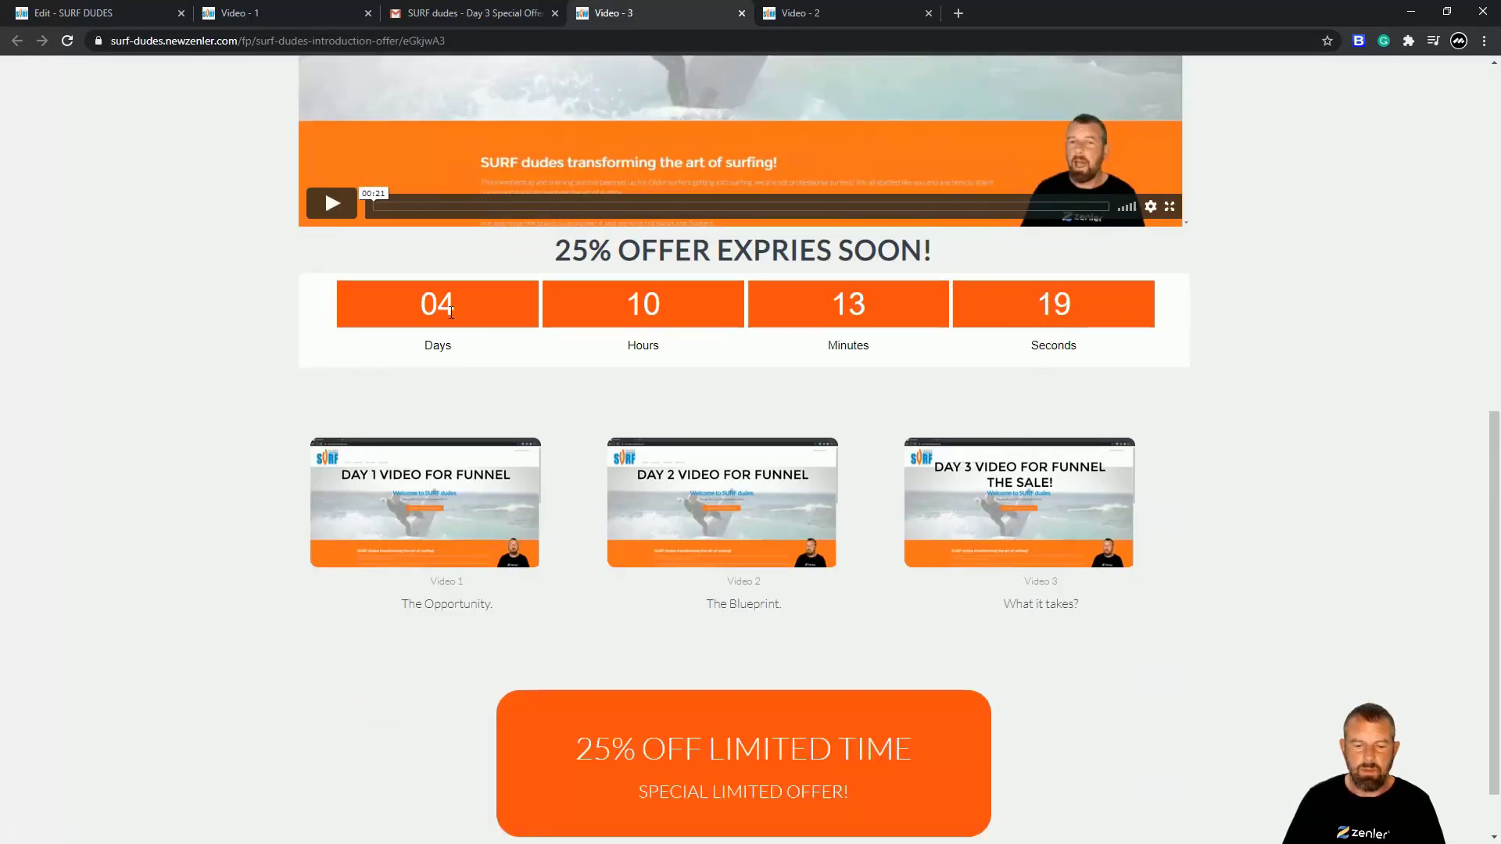
pyautogui.scroll(-1, 717, 679)
pyautogui.click(714, 680)
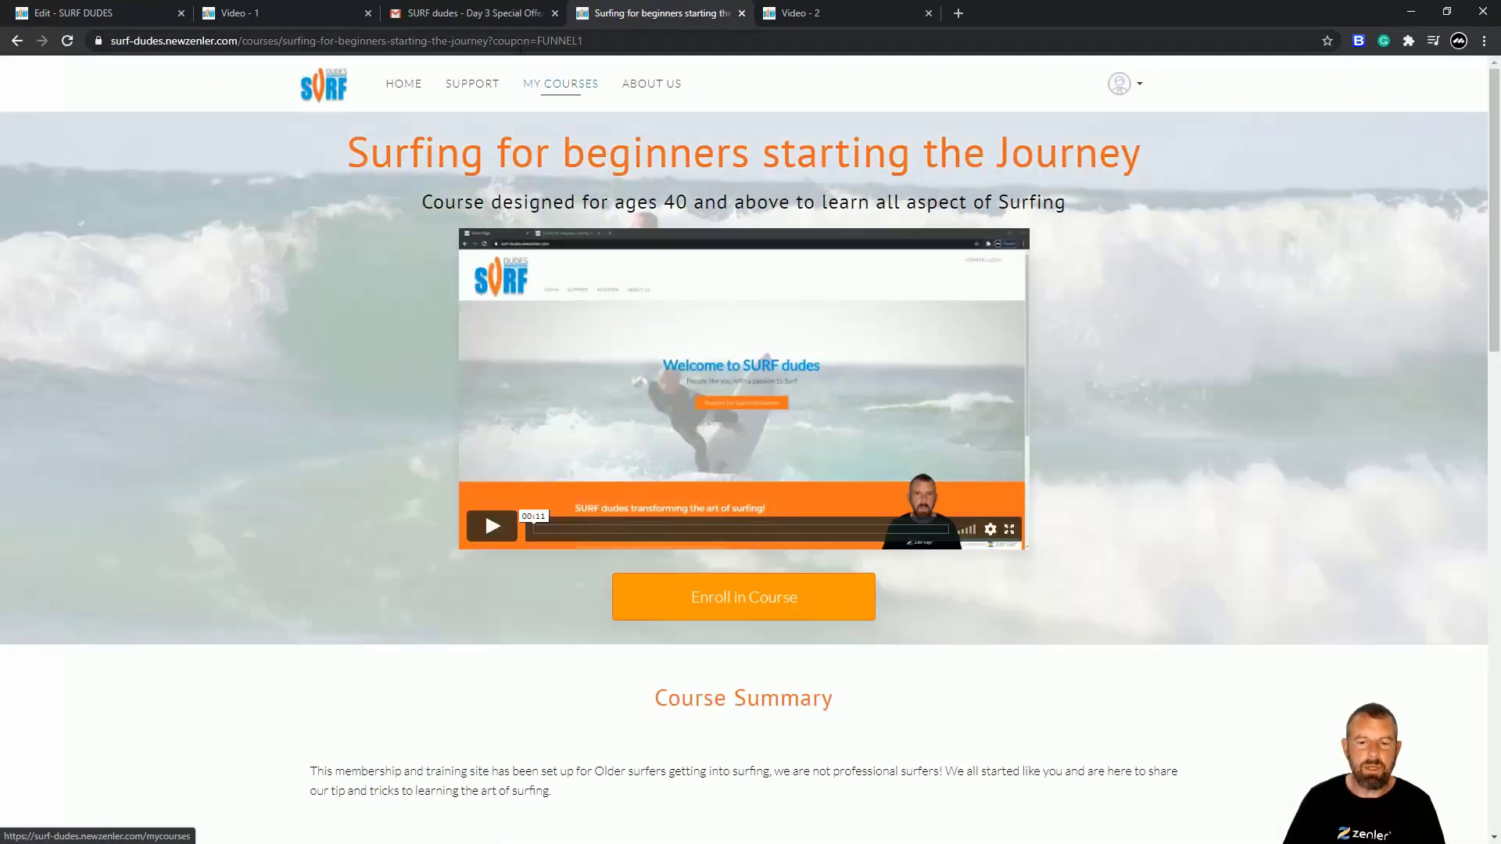
pyautogui.scroll(-13, 754, 318)
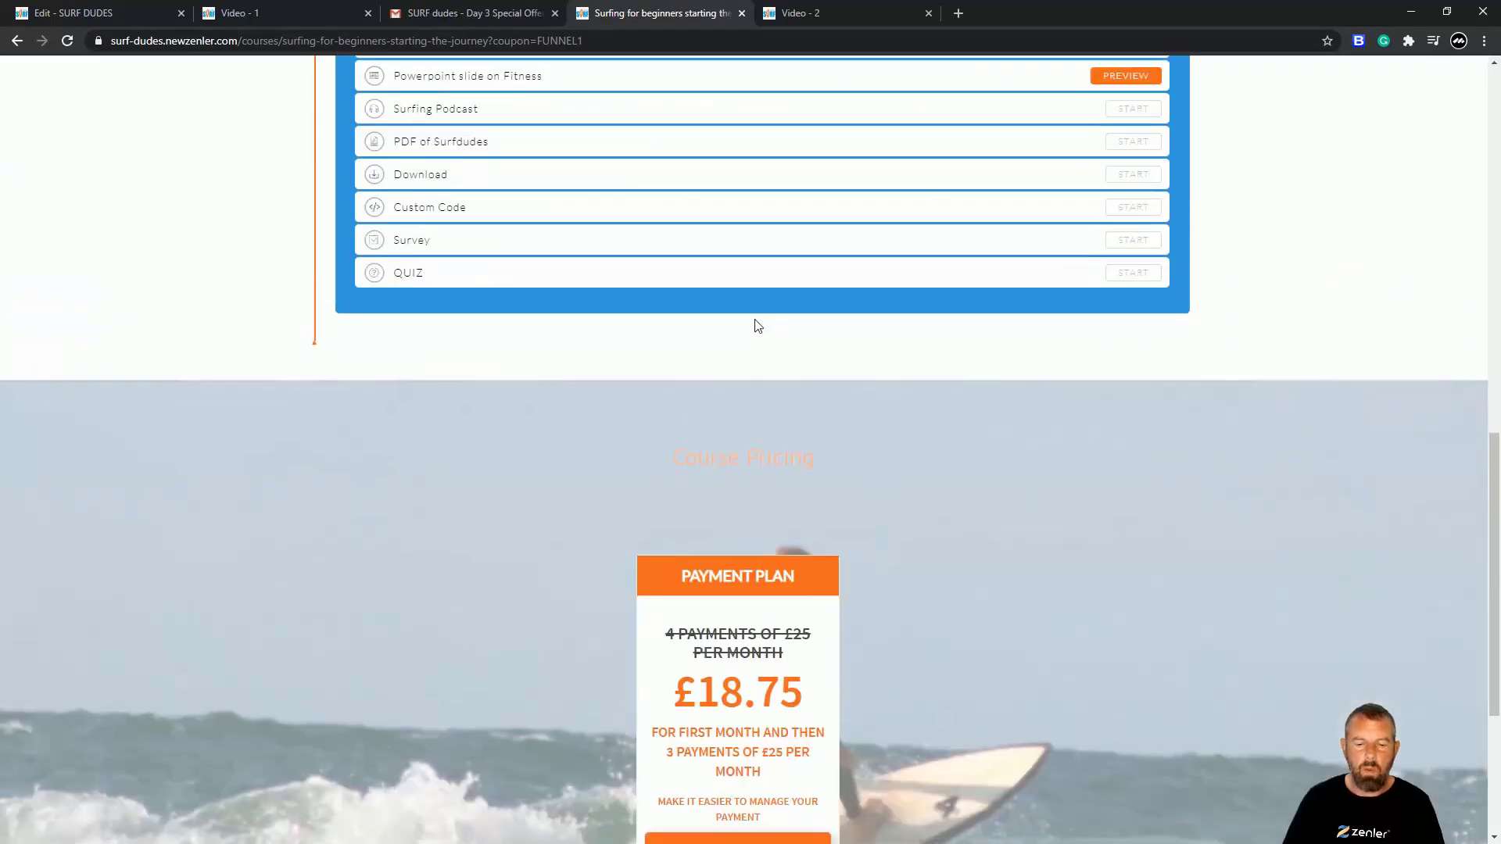
pyautogui.scroll(-3, 758, 326)
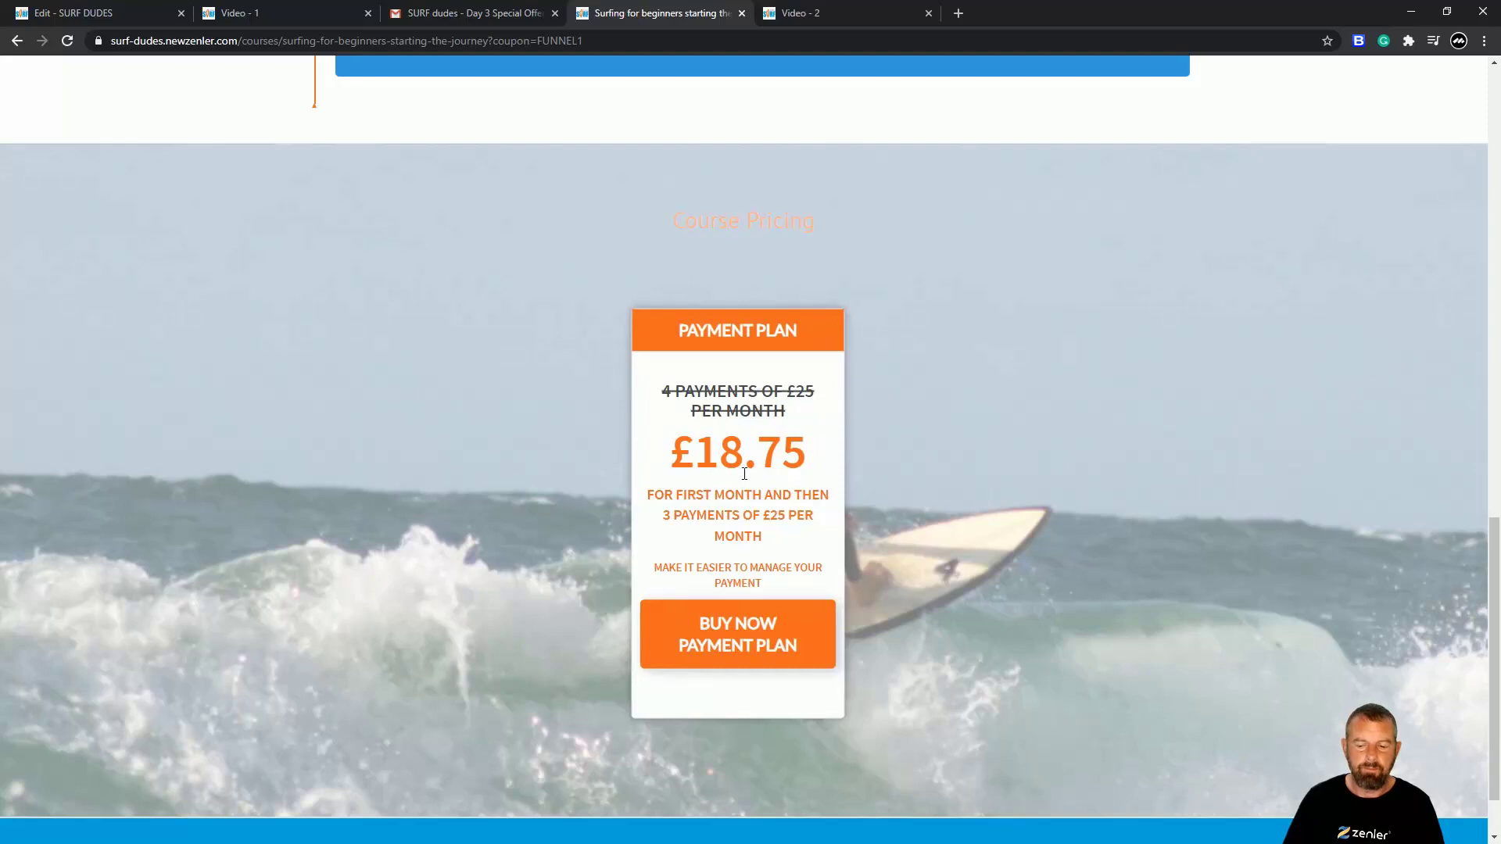
pyautogui.scroll(16, 768, 447)
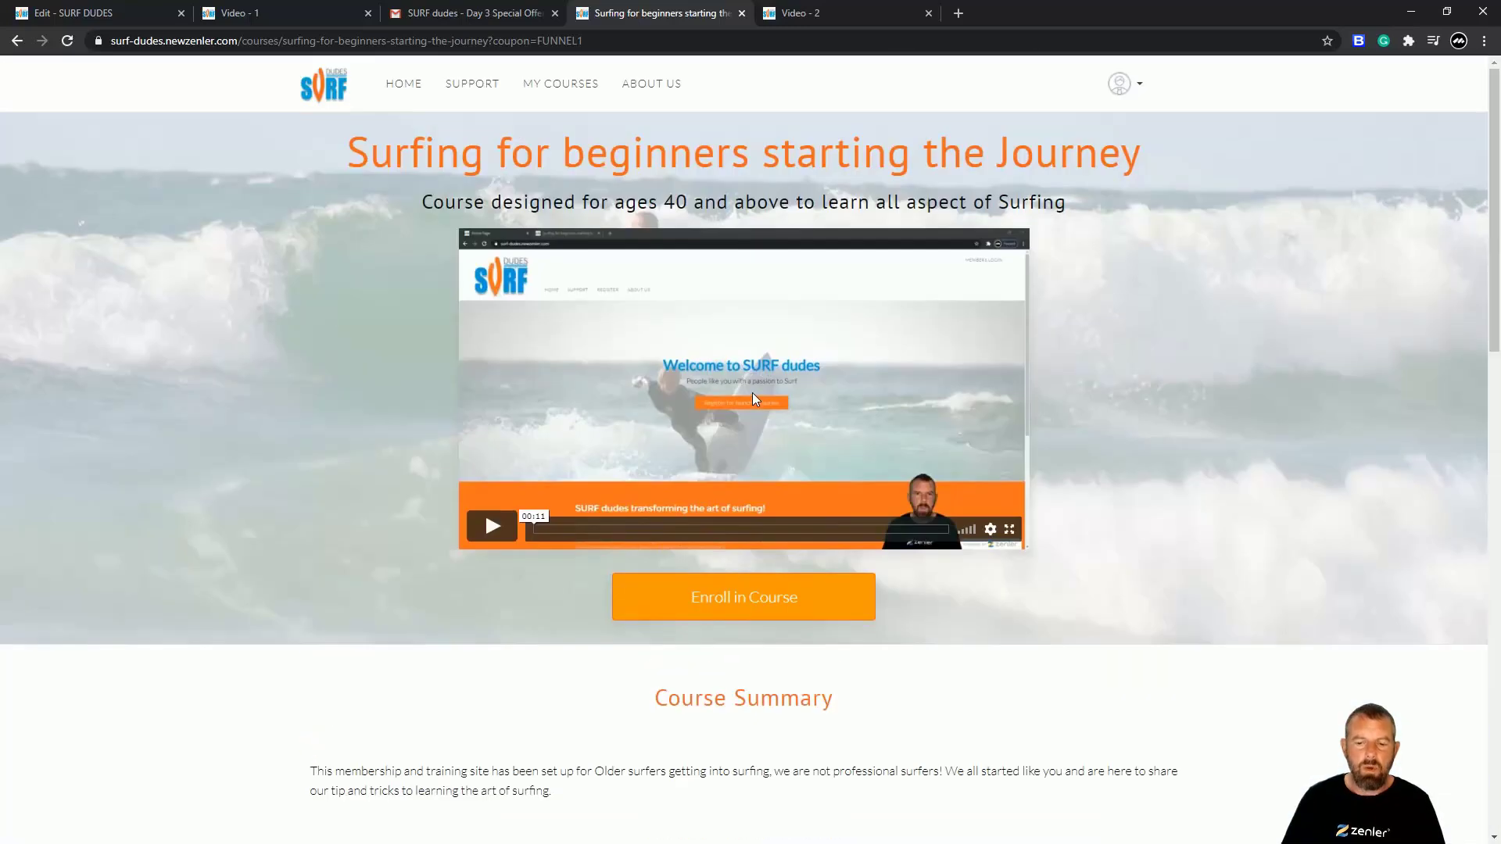
# Review the received drip emails in the Gmail inbox against the Email Drip Sequence rules, and return to the inbox.
pyautogui.click(431, 21)
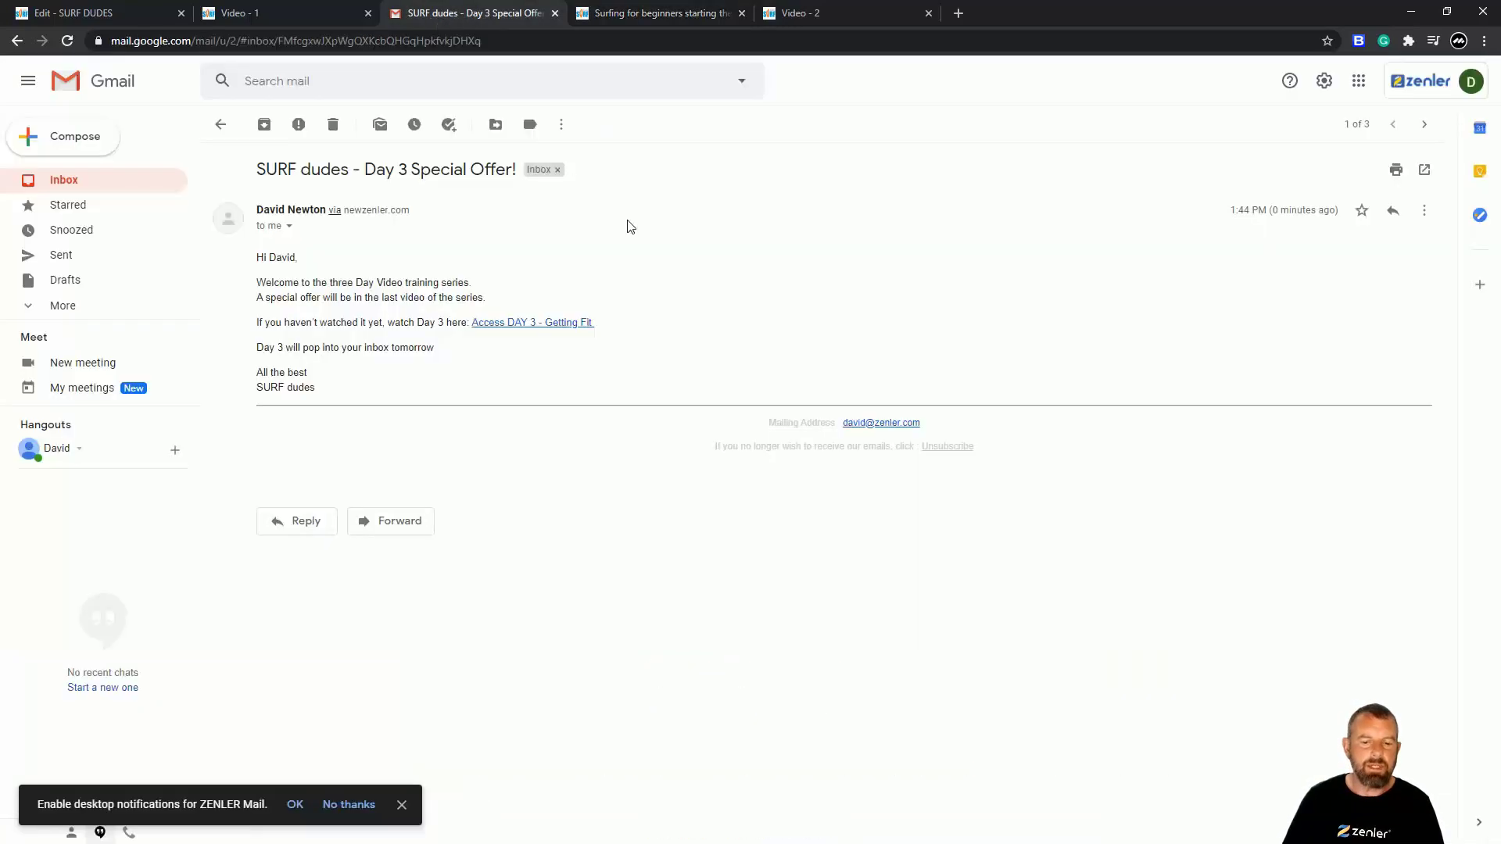
pyautogui.click(15, 41)
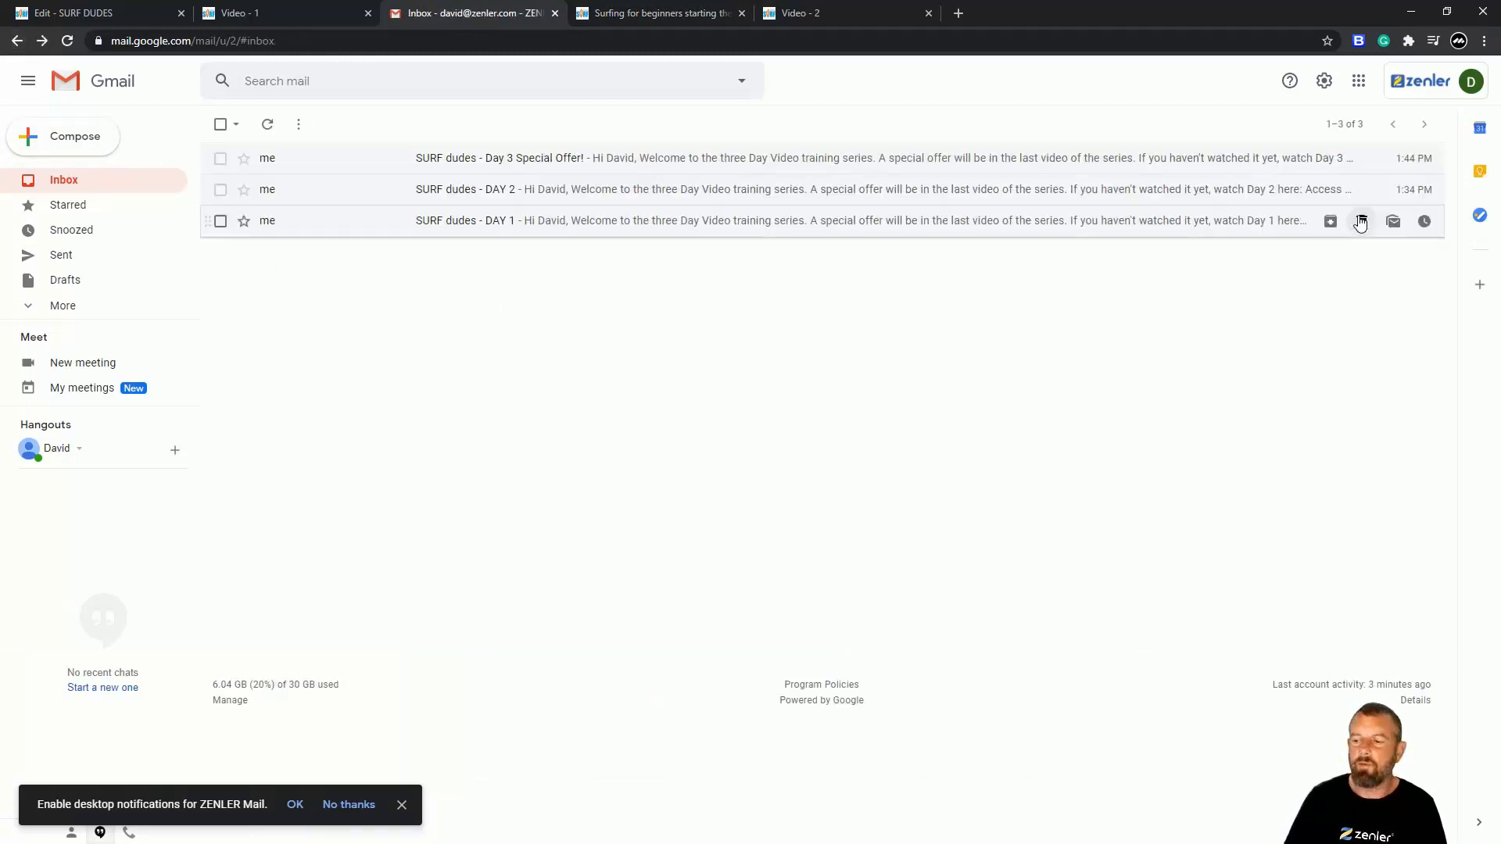
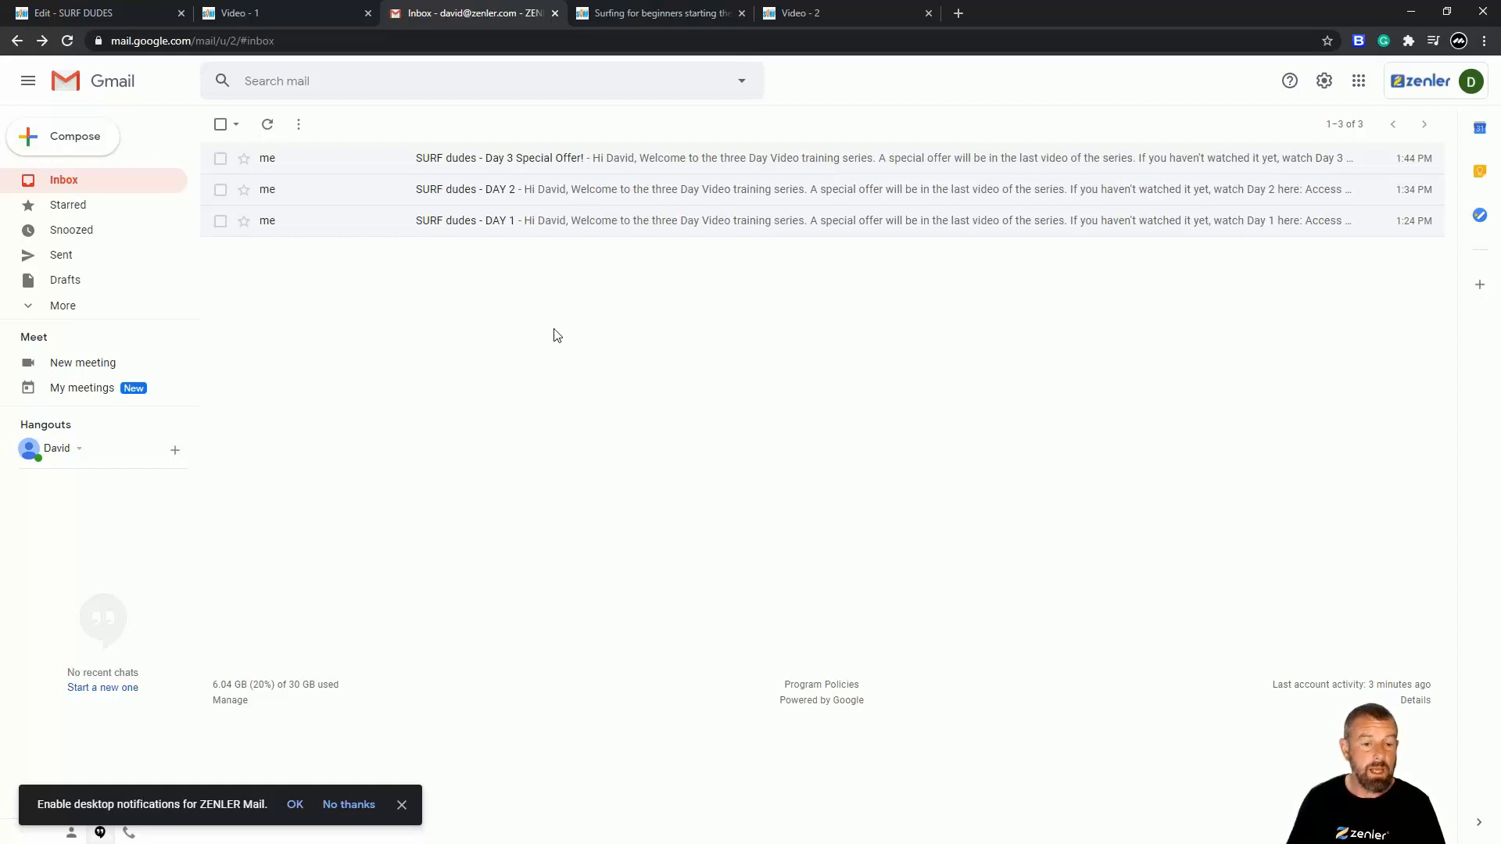
pyautogui.click(128, 14)
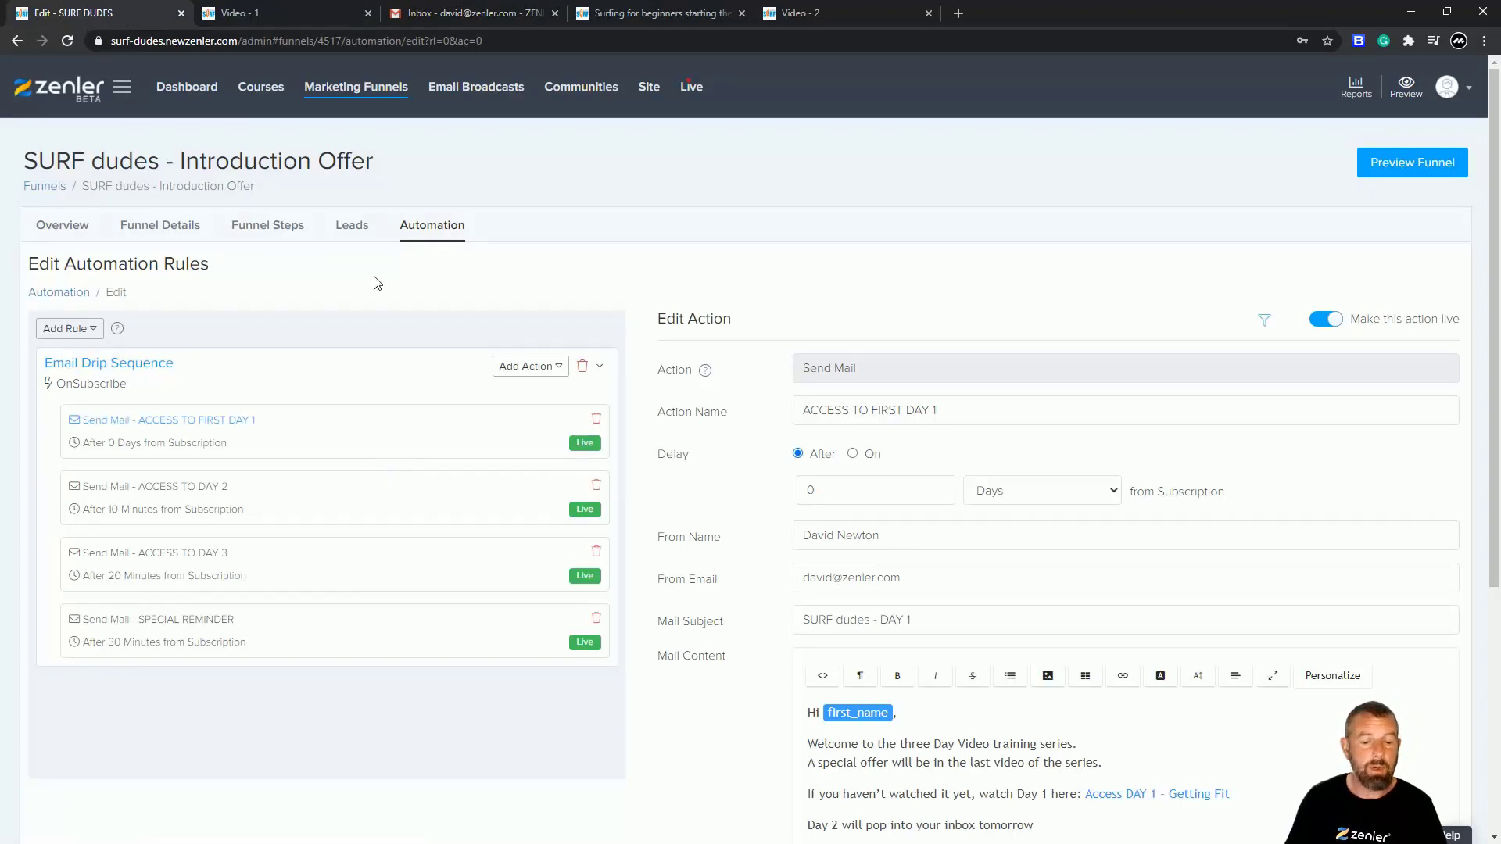
pyautogui.click(456, 12)
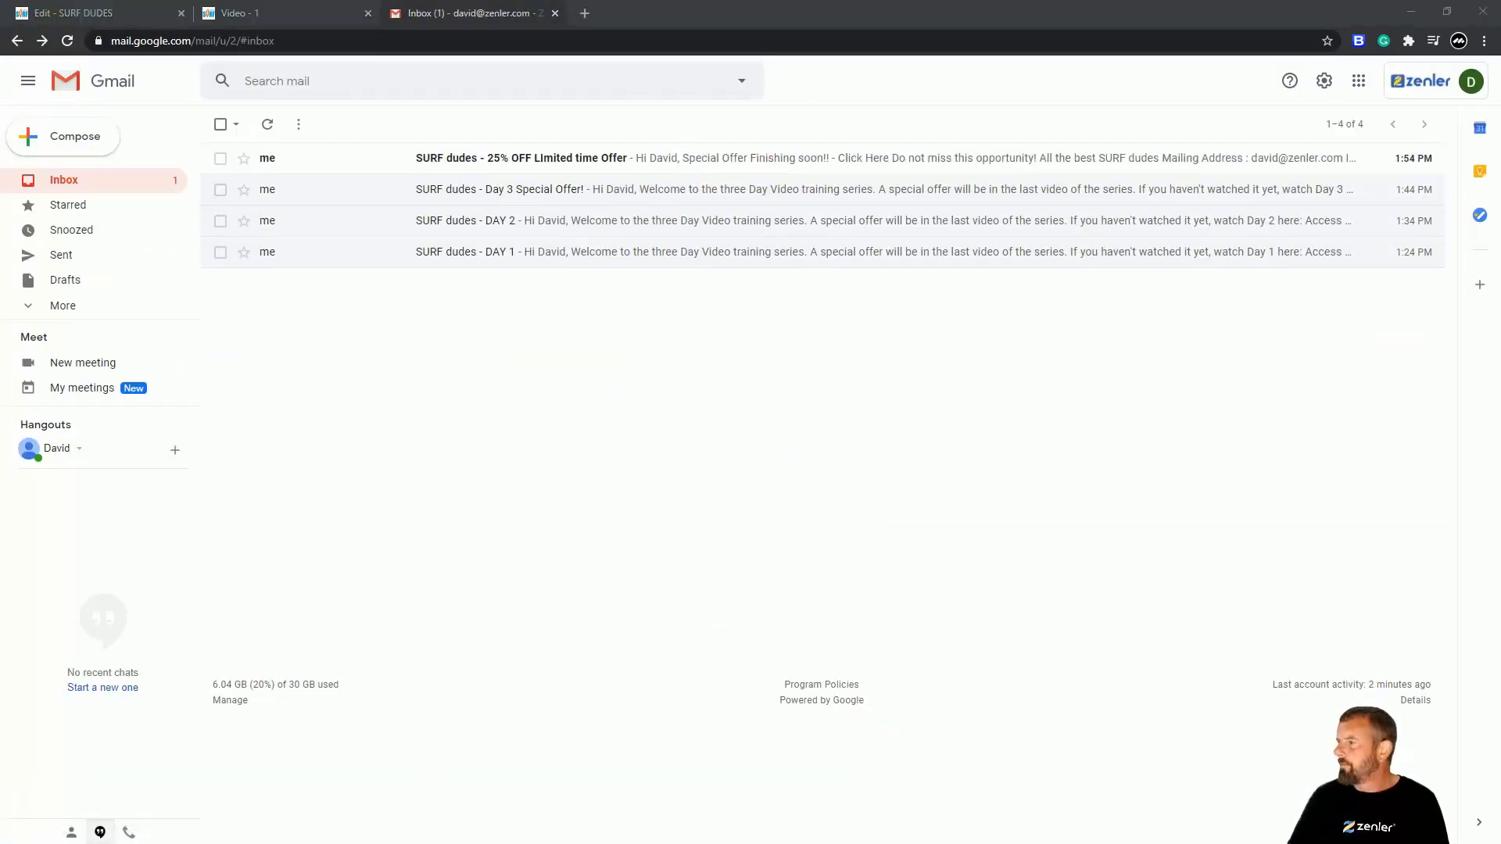
# Open the 25% OFF Limited time Offer email, follow its Click Here link, and look over the course page.
pyautogui.click(463, 161)
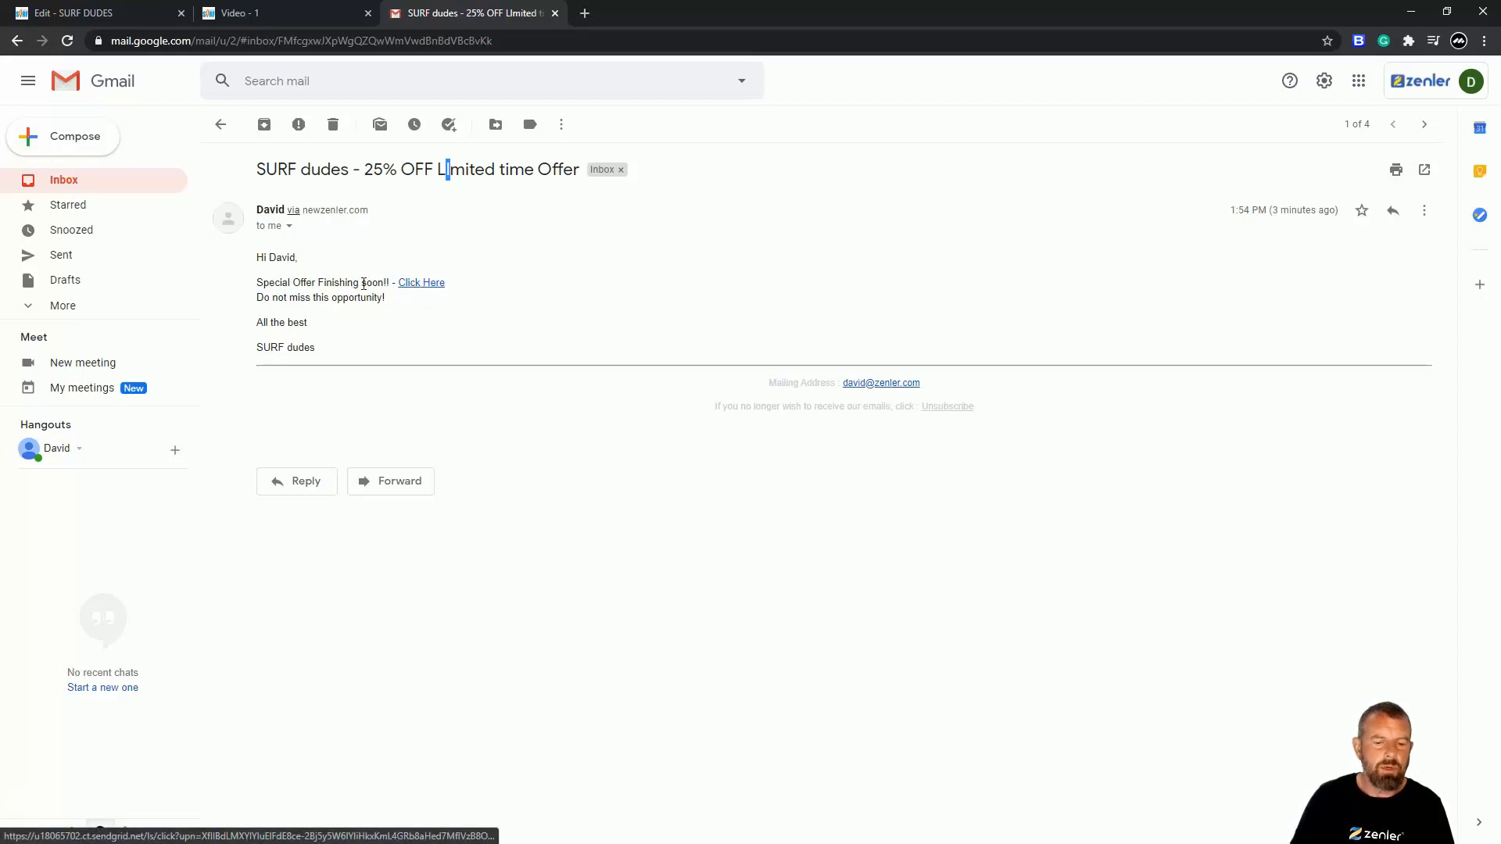
pyautogui.click(422, 285)
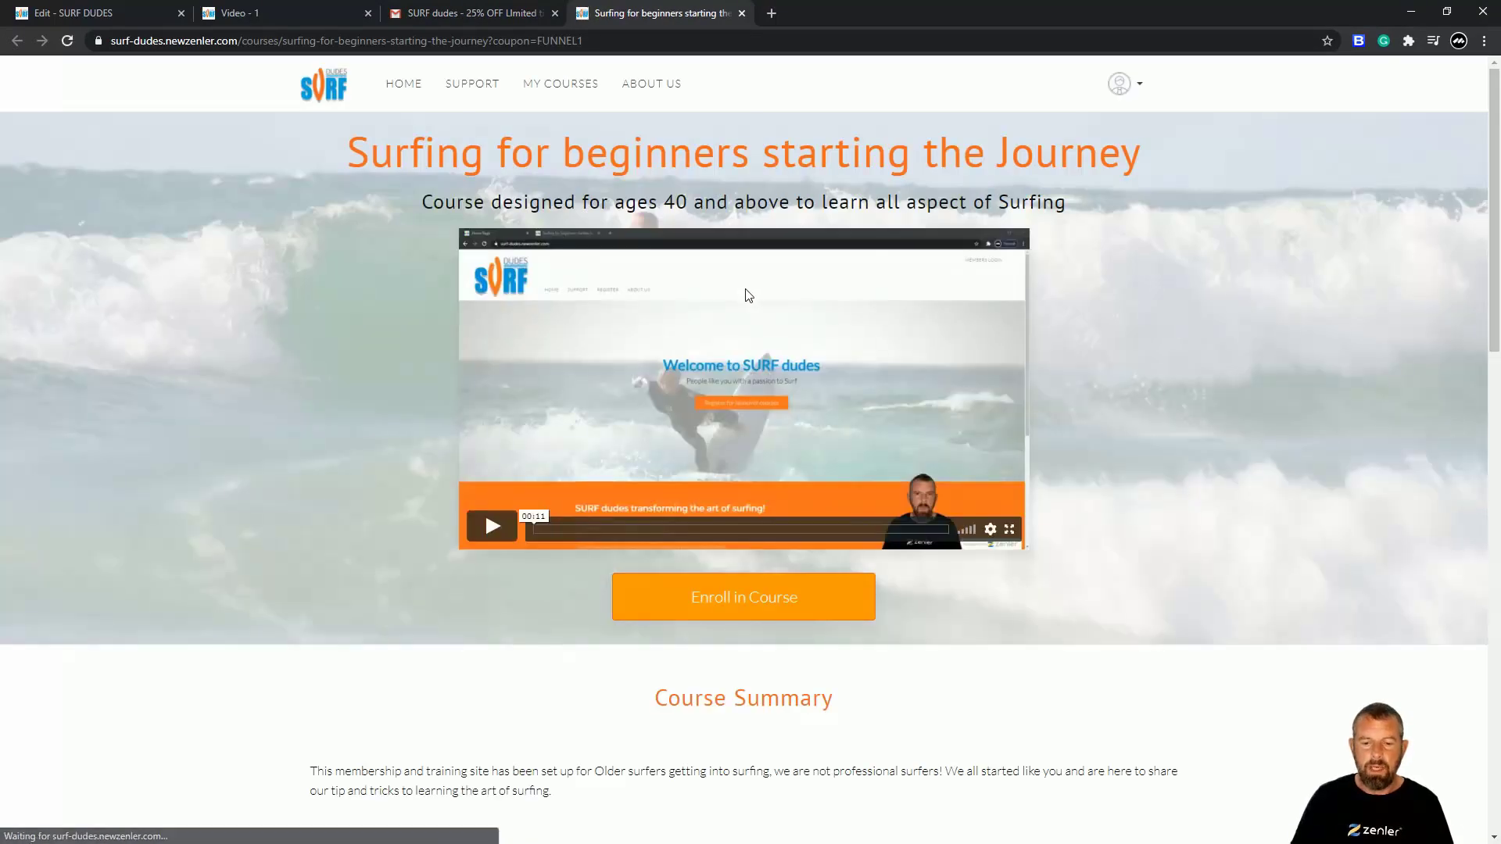
pyautogui.scroll(-20, 790, 399)
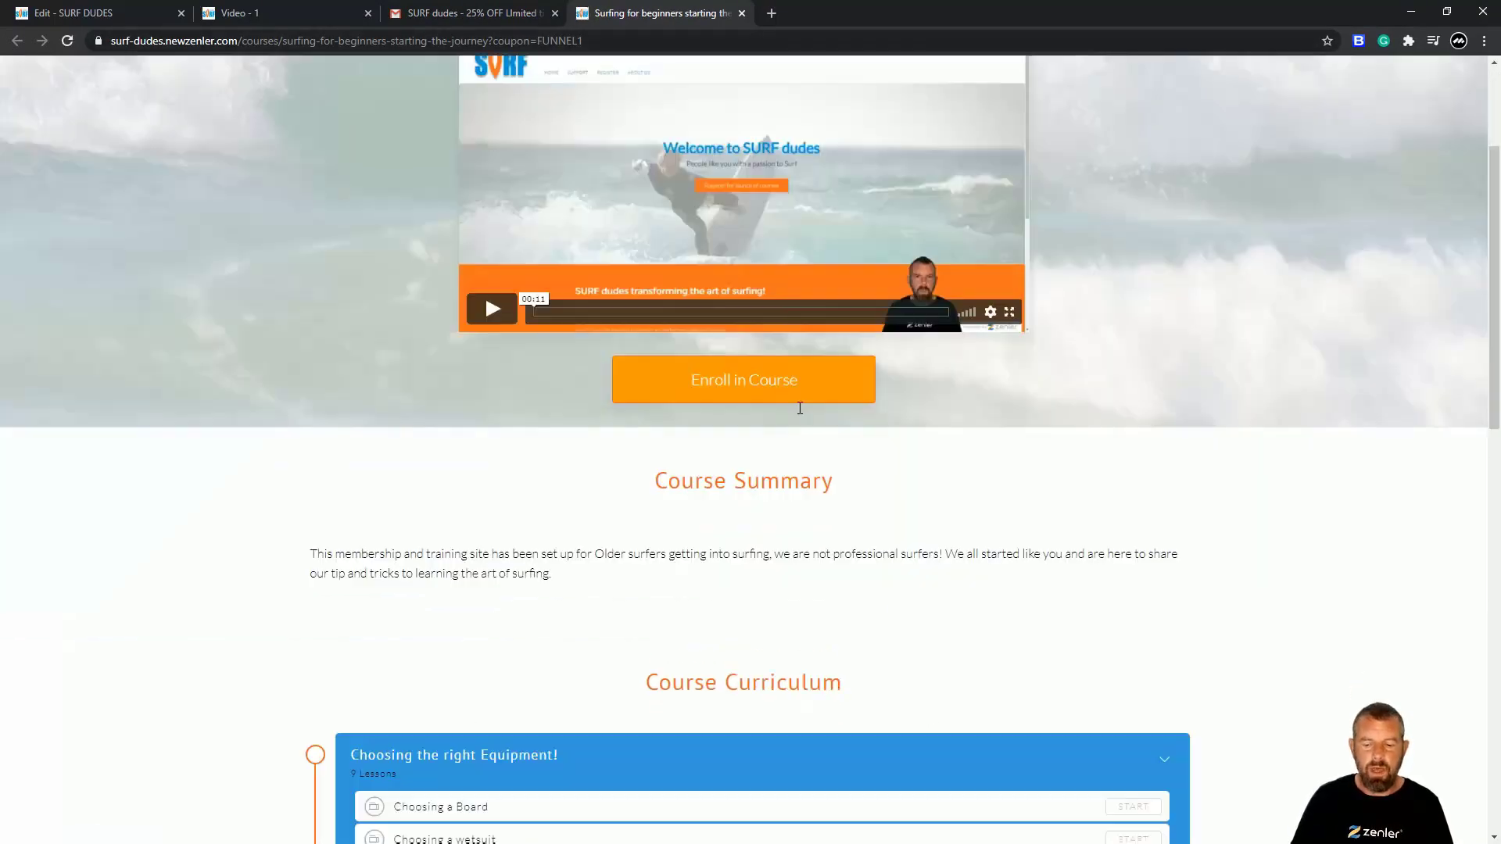
pyautogui.scroll(20, 789, 391)
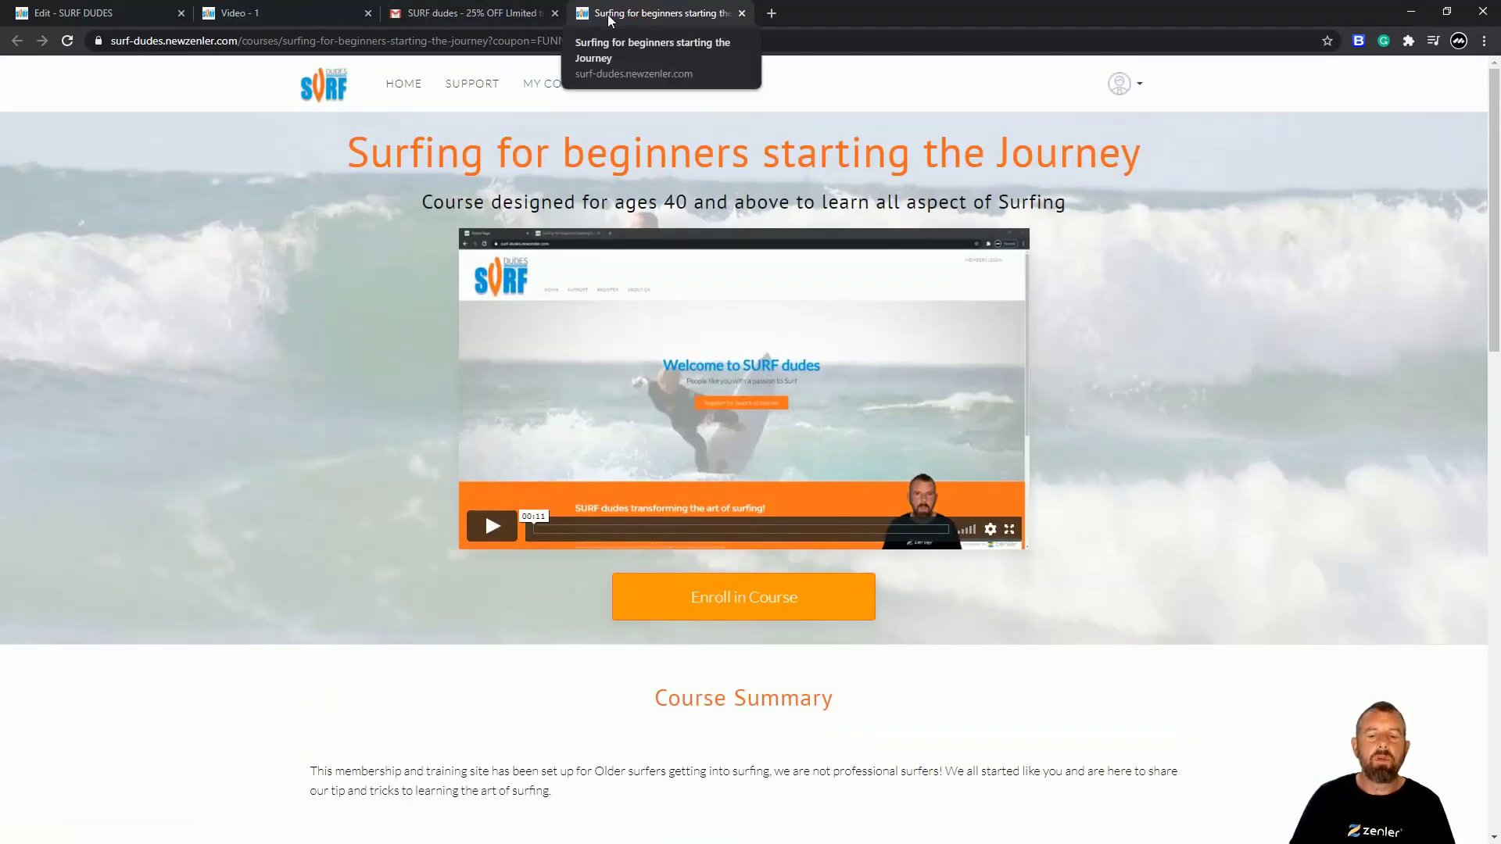
# Correct the SPECIAL REMINDER email's subject to "SURF dudes - 25% OFF Limited time Offer" in the funnel automation and save it.
pyautogui.click(289, 14)
pyautogui.click(109, 14)
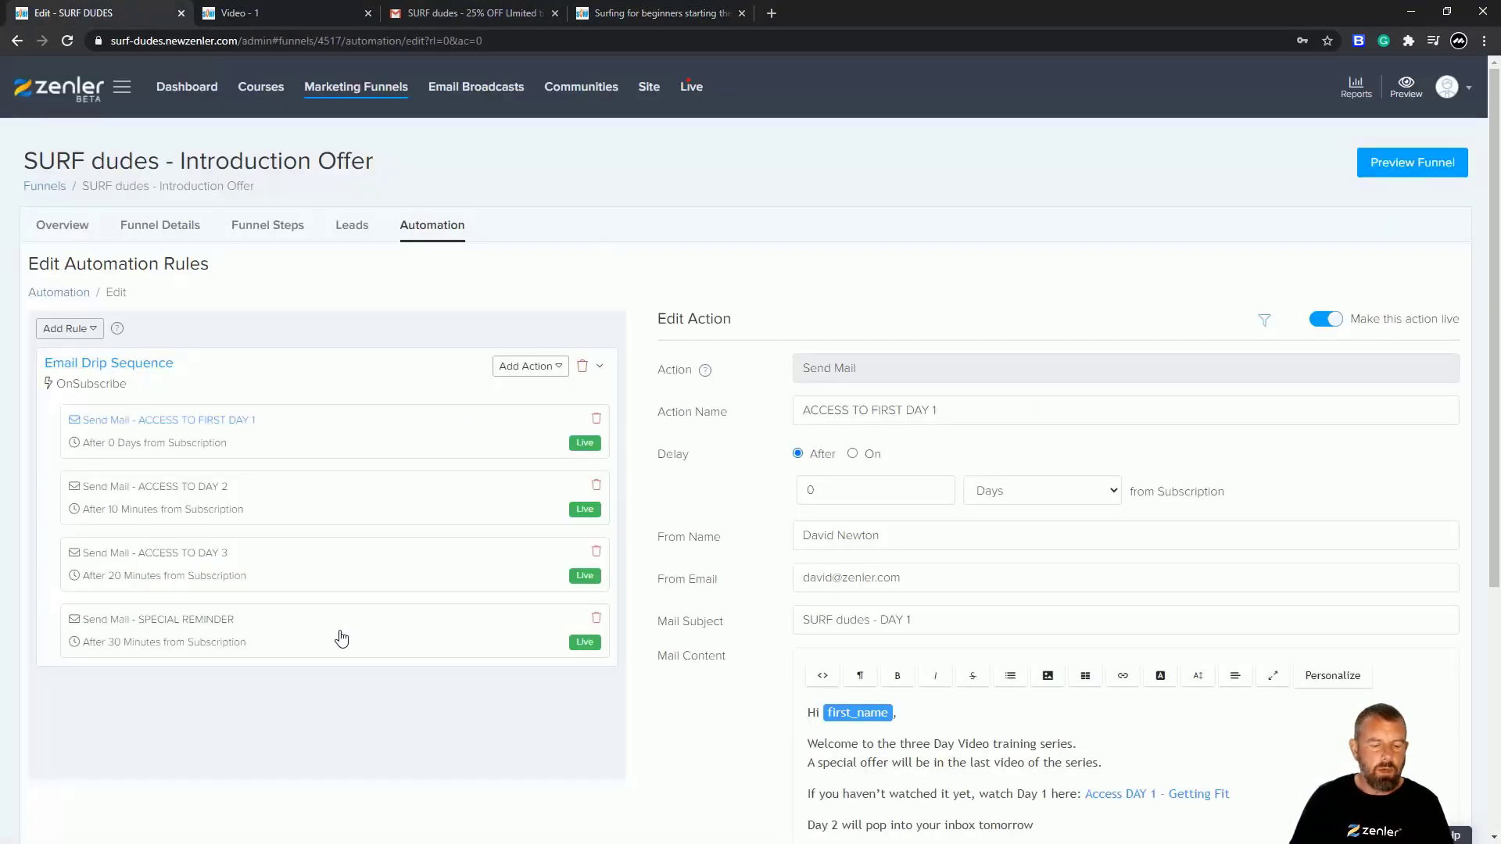
pyautogui.click(220, 625)
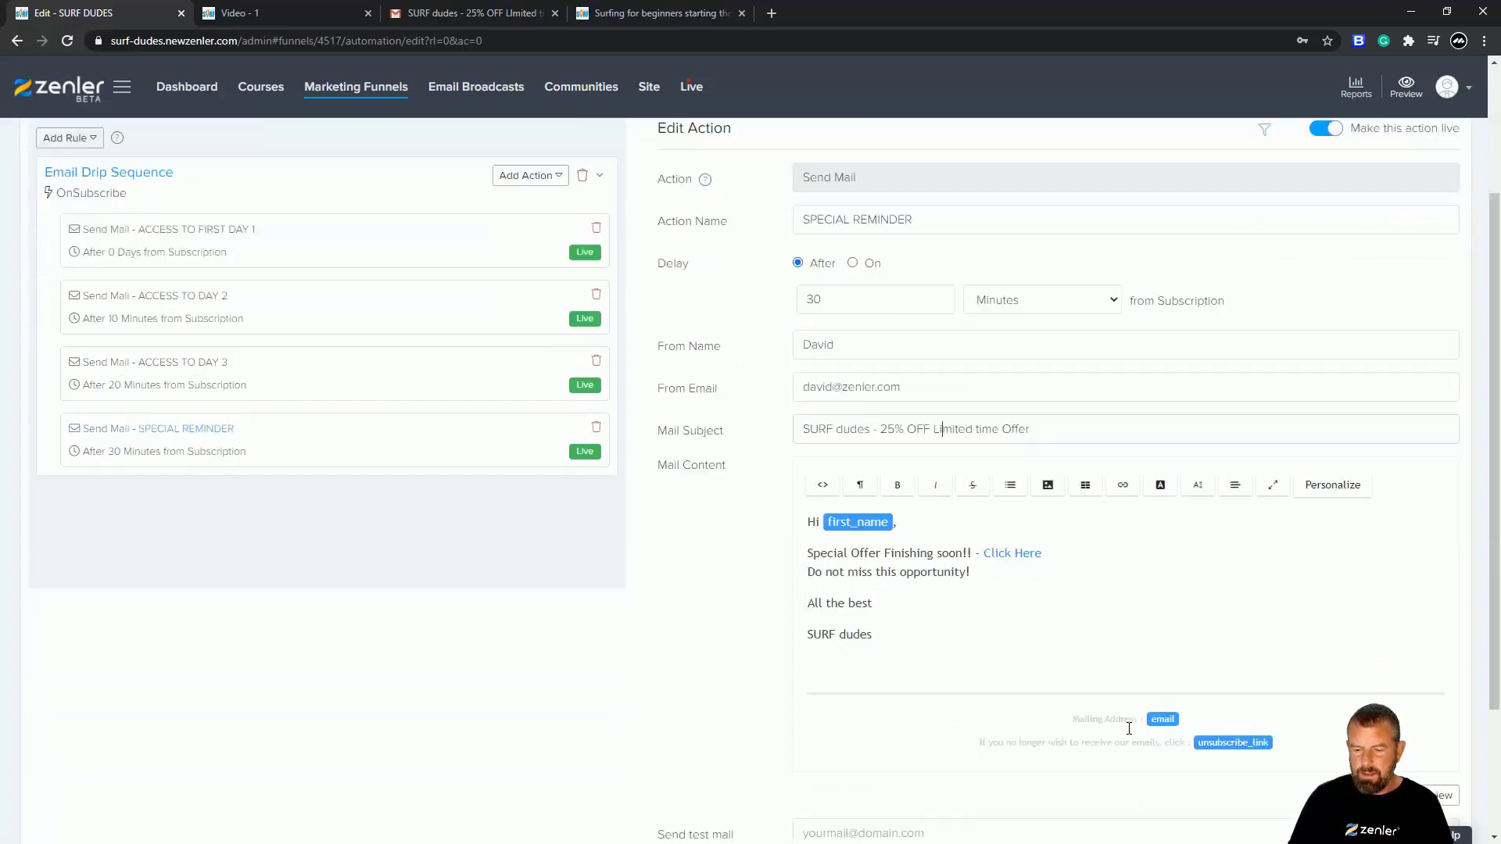
pyautogui.scroll(-5, 1157, 723)
pyautogui.click(1382, 692)
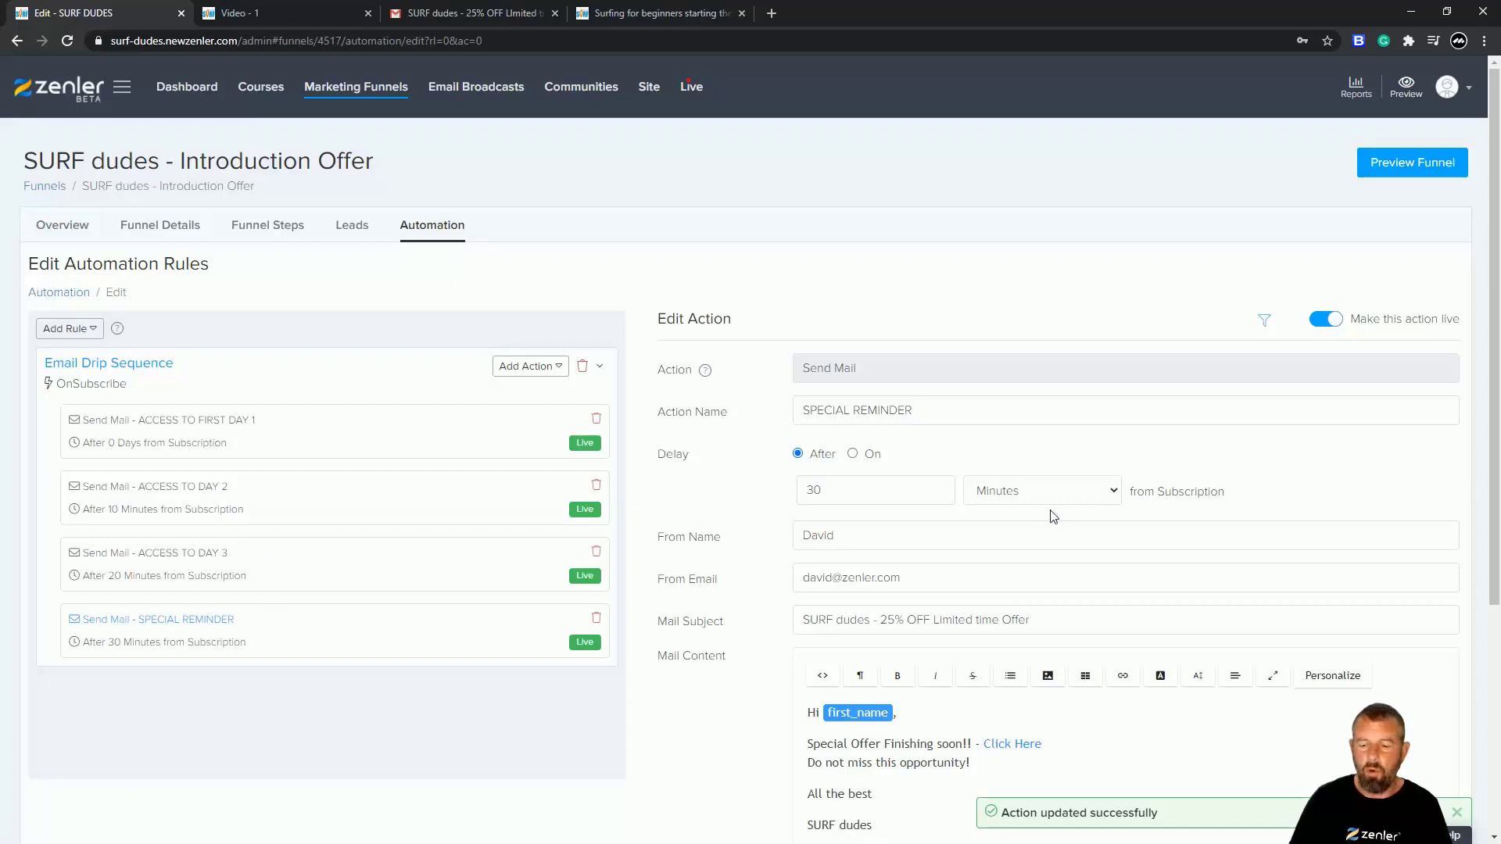
# Set the SPECIAL REMINDER email's delay to 3 days from subscription and save it without applying the change to existing leads.
pyautogui.doubleClick(833, 491)
pyautogui.write('3')
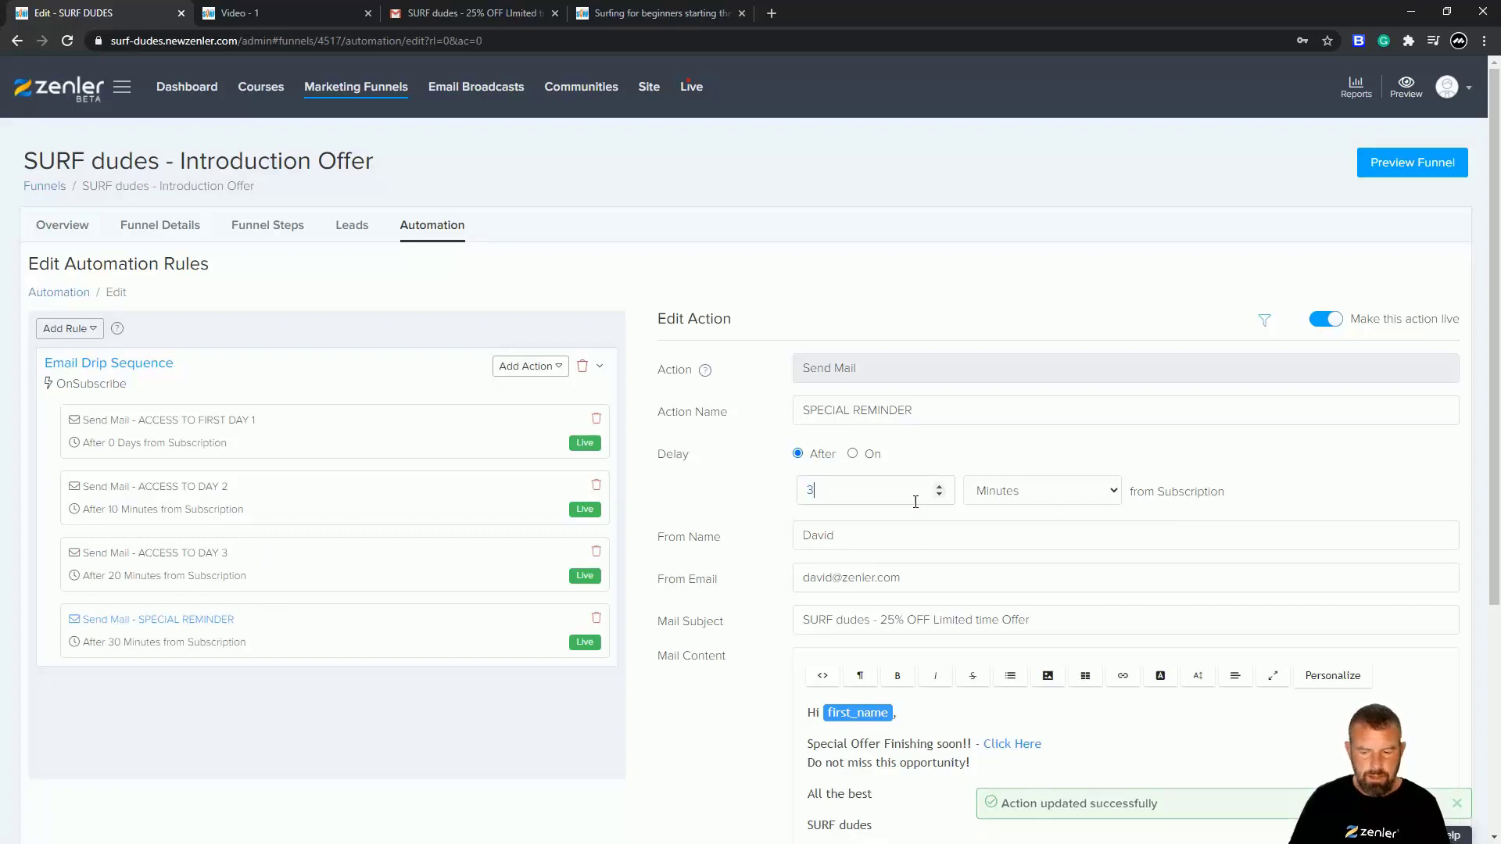
pyautogui.click(1075, 492)
pyautogui.click(1001, 509)
pyautogui.click(980, 553)
pyautogui.scroll(-4, 1196, 709)
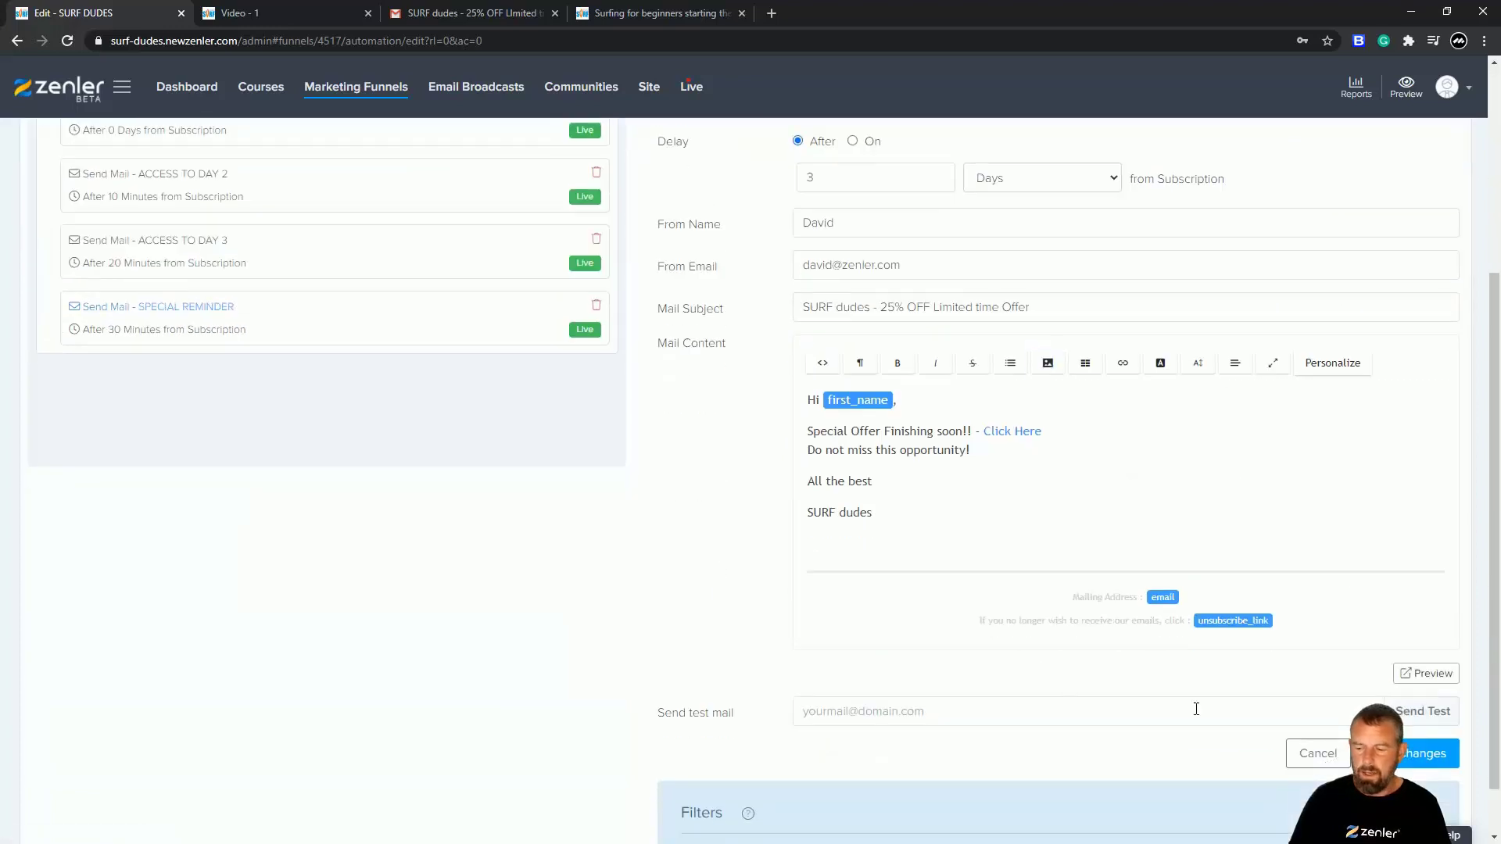
pyautogui.click(1424, 753)
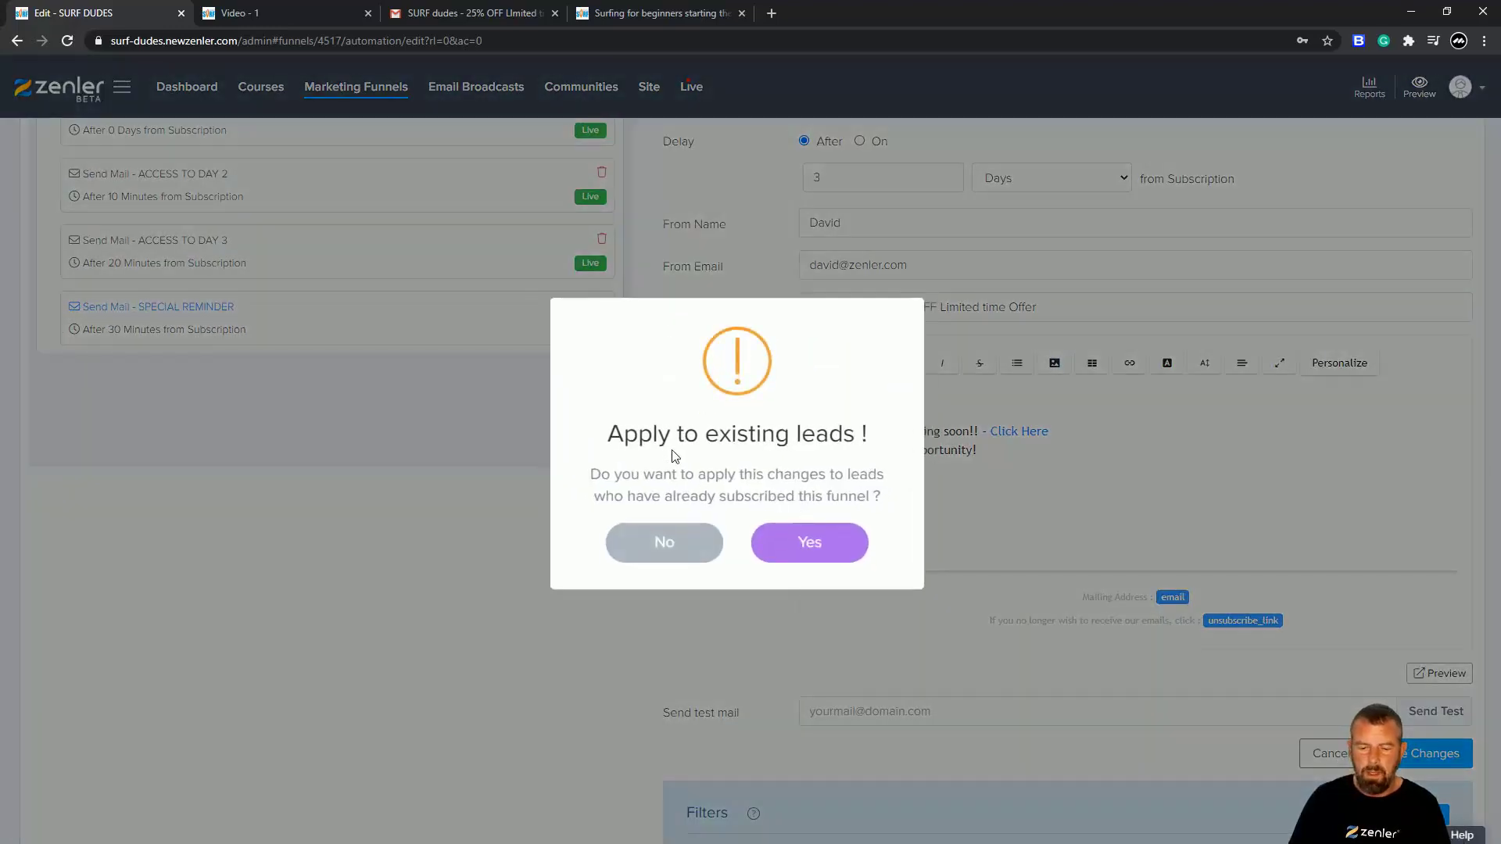
pyautogui.click(660, 543)
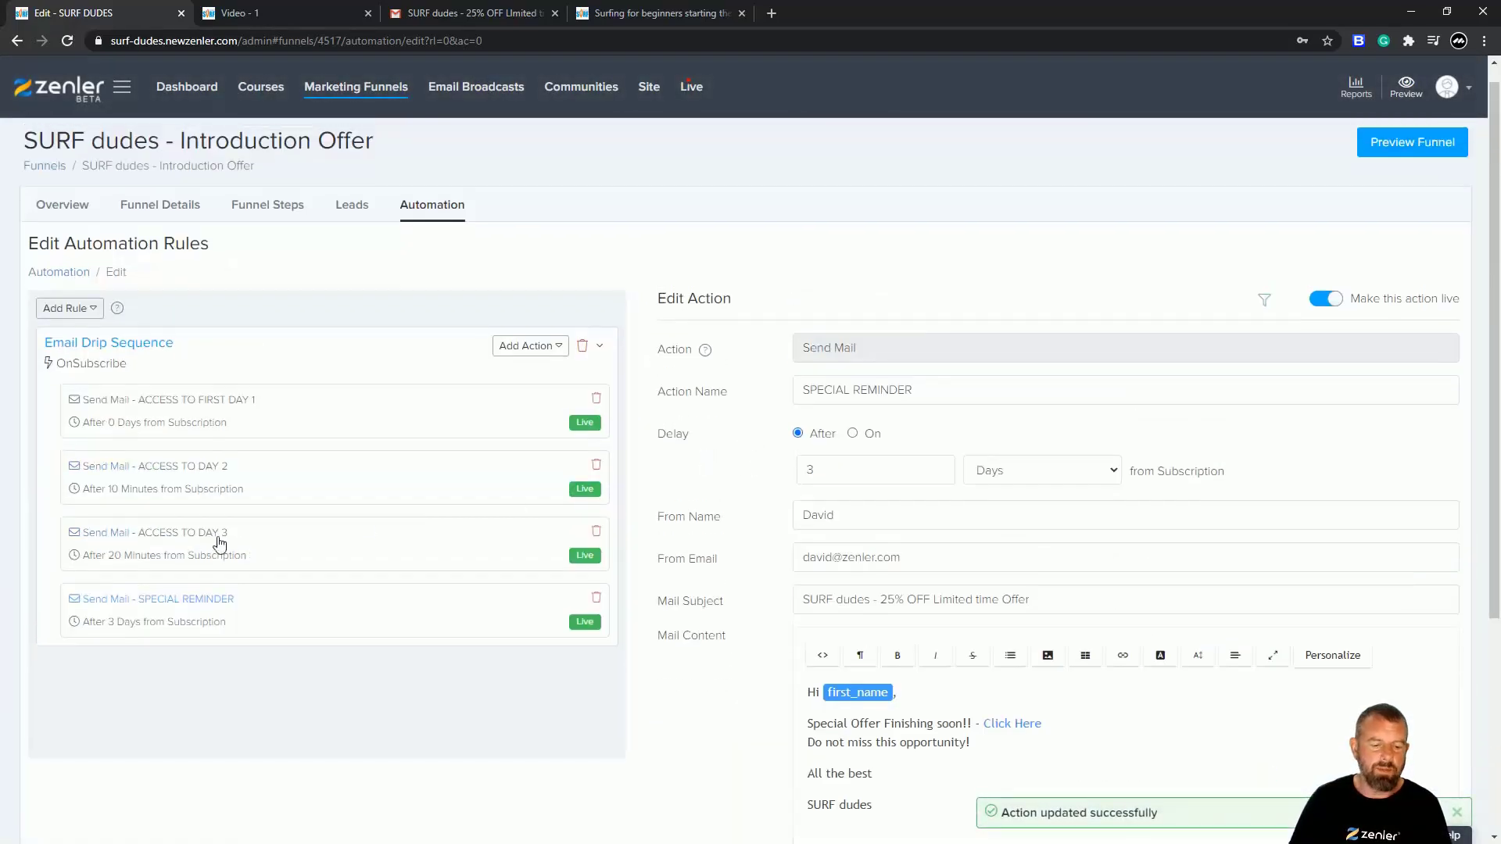
# Set the ACCESS TO DAY 3 email's delay to 2 days and save it without applying the change to existing leads.
pyautogui.click(221, 544)
pyautogui.click(825, 475)
pyautogui.press('BackSpace')
pyautogui.click(1091, 474)
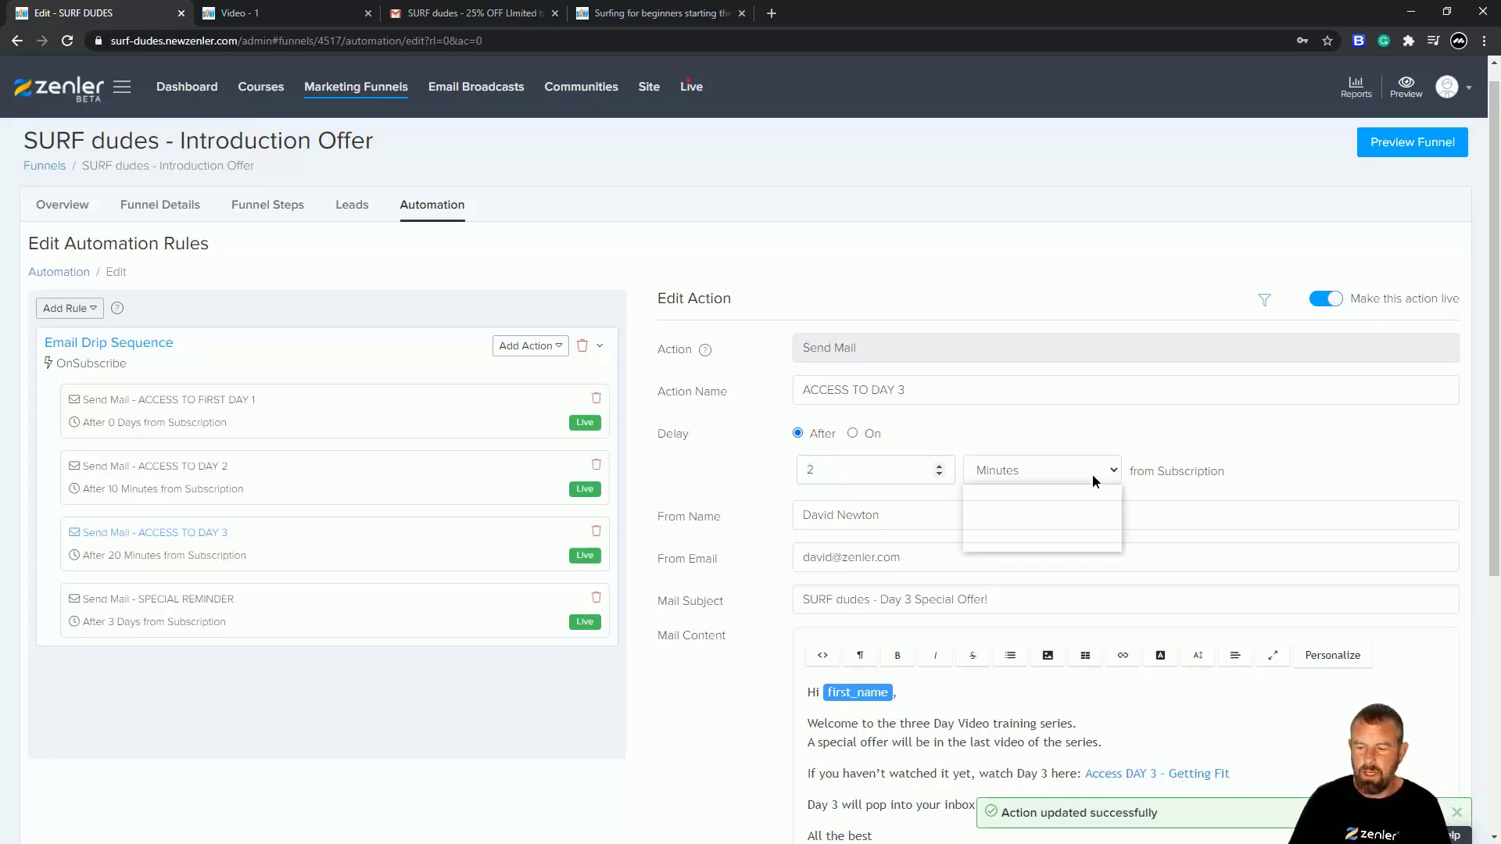
pyautogui.click(1086, 526)
pyautogui.scroll(-5, 1364, 681)
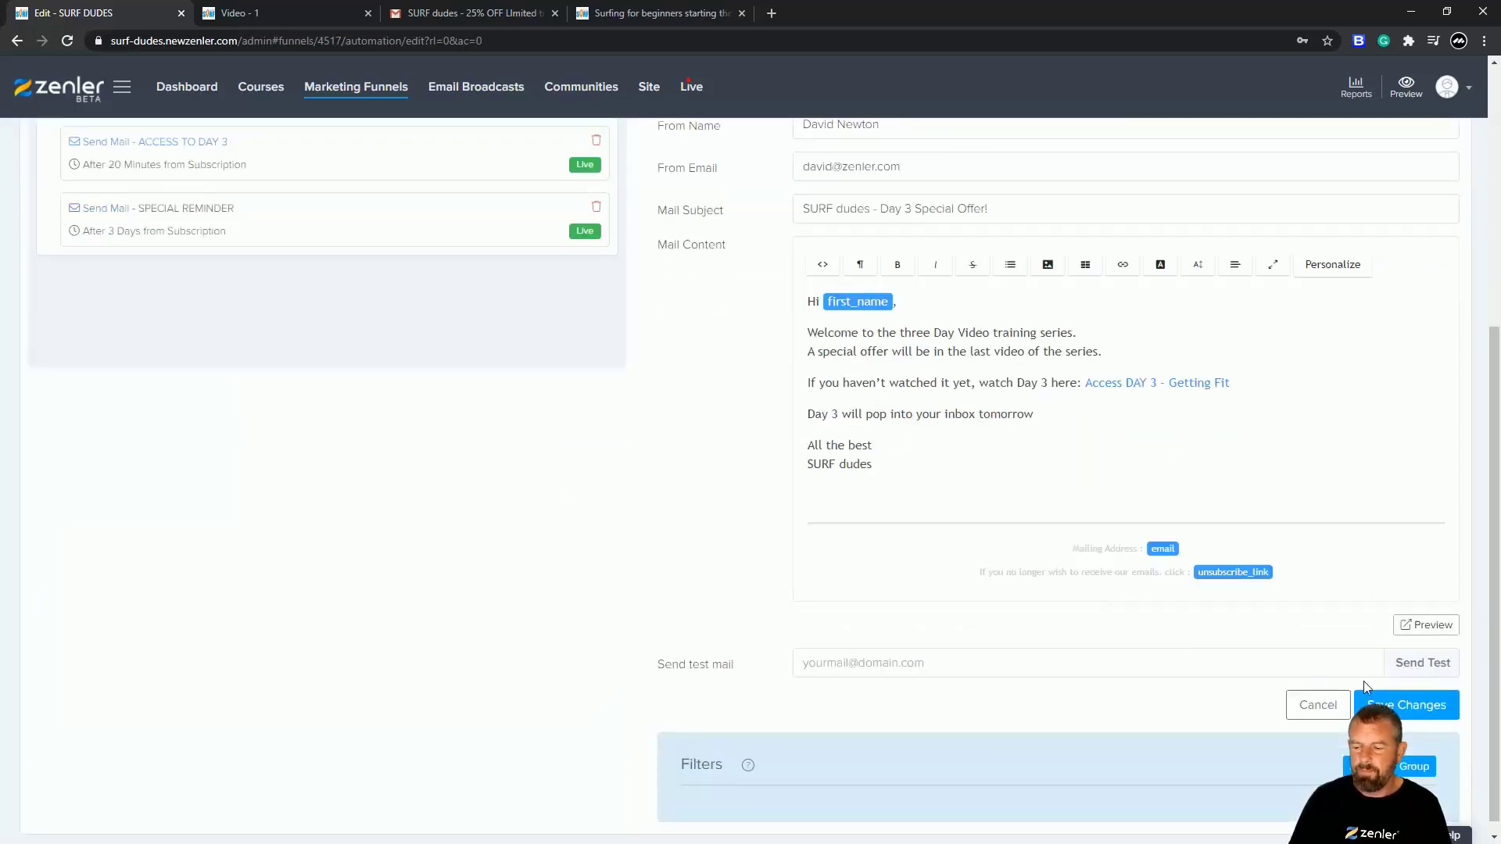
pyautogui.click(1404, 704)
pyautogui.click(663, 543)
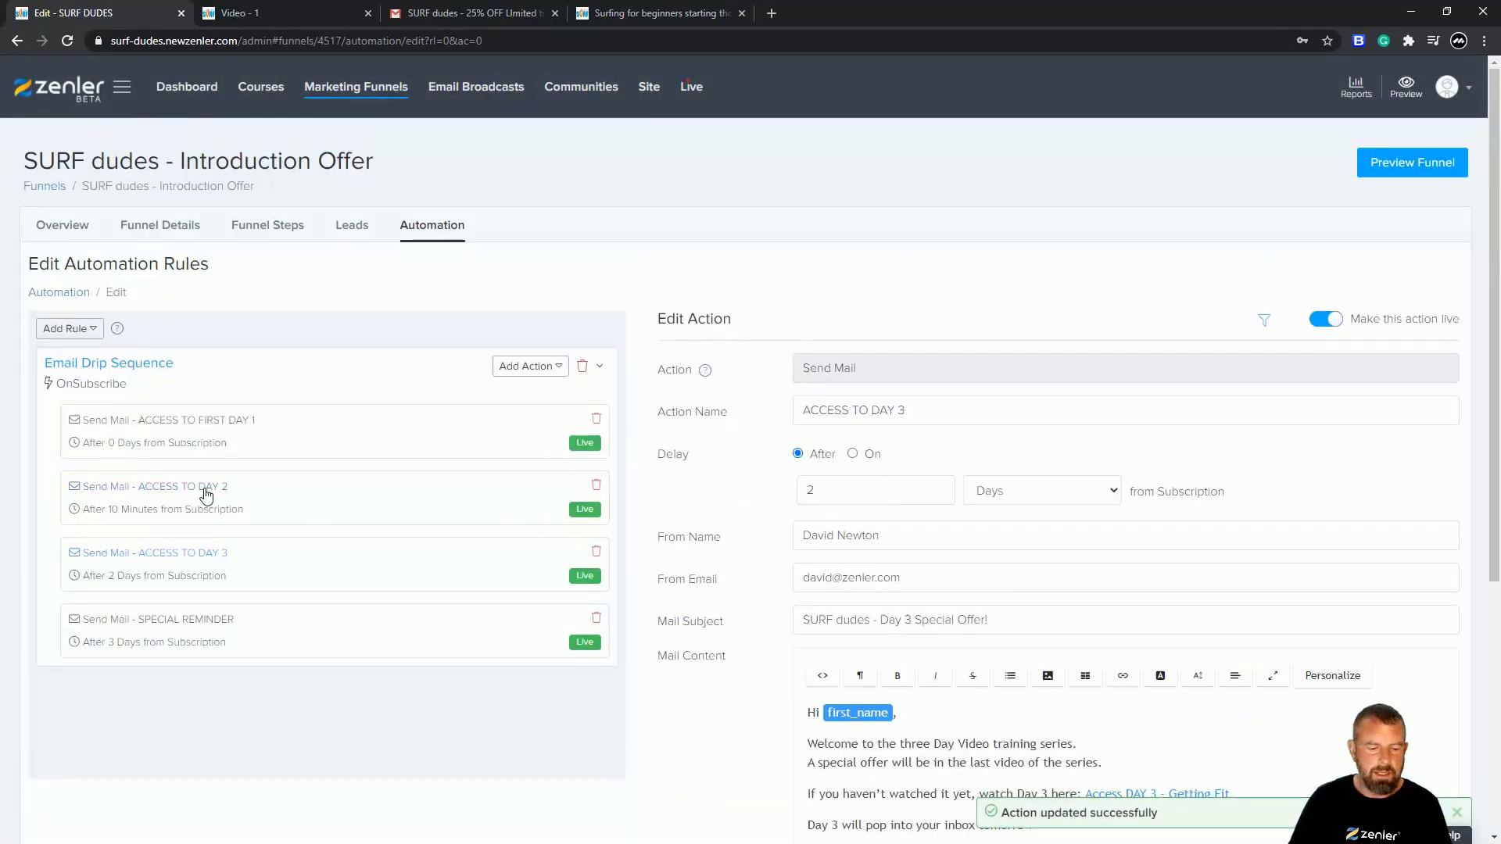
# Set the ACCESS TO DAY 2 email's delay to 1 day and save it without applying the change to existing leads.
pyautogui.click(307, 509)
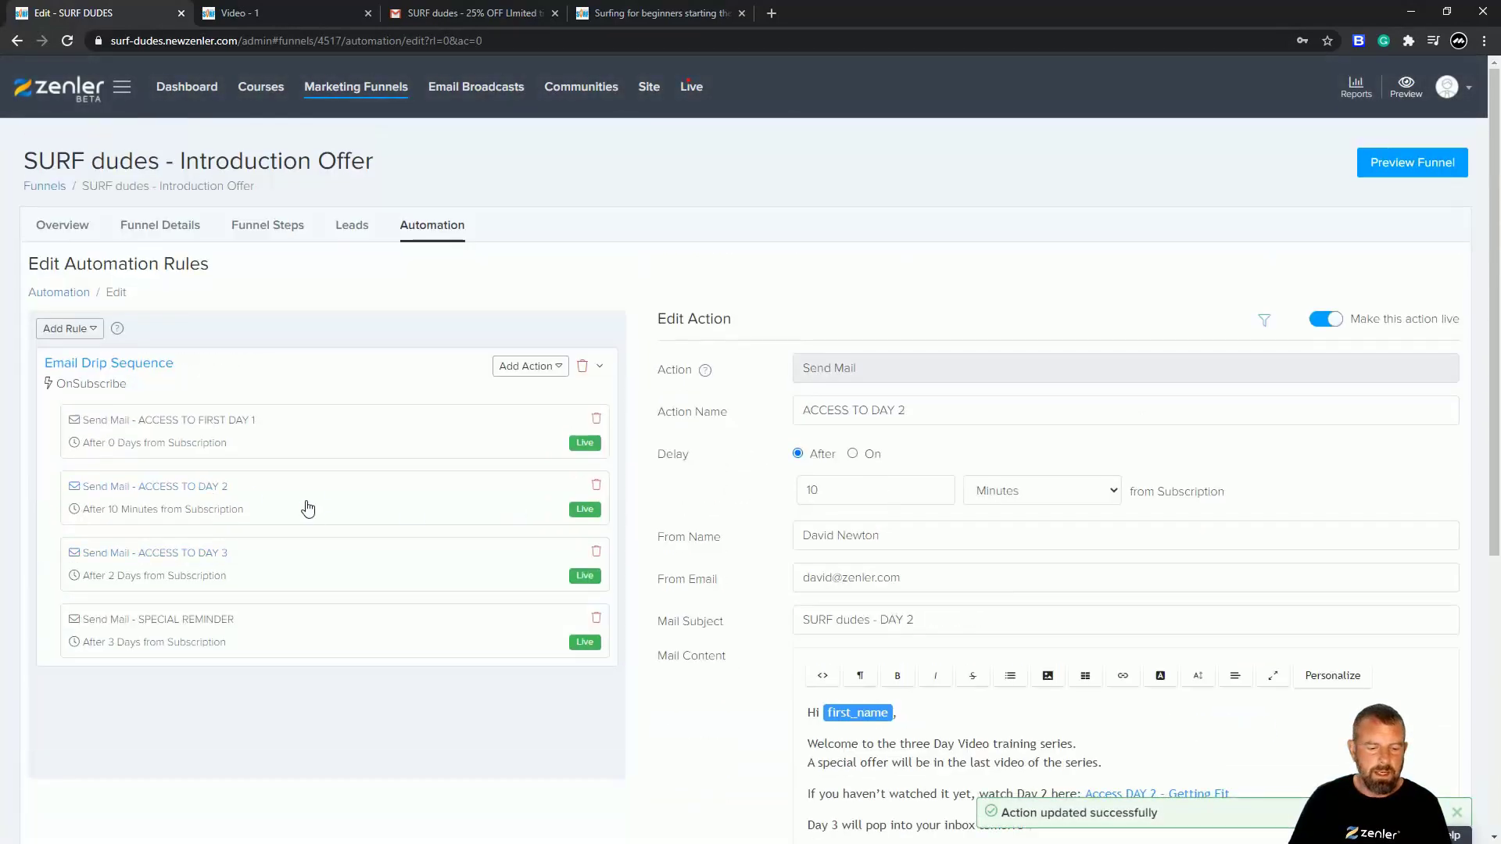
pyautogui.click(827, 487)
pyautogui.press('BackSpace')
pyautogui.press('BackSpace')
pyautogui.write('1')
pyautogui.click(1081, 494)
pyautogui.click(979, 545)
pyautogui.scroll(-5, 897, 556)
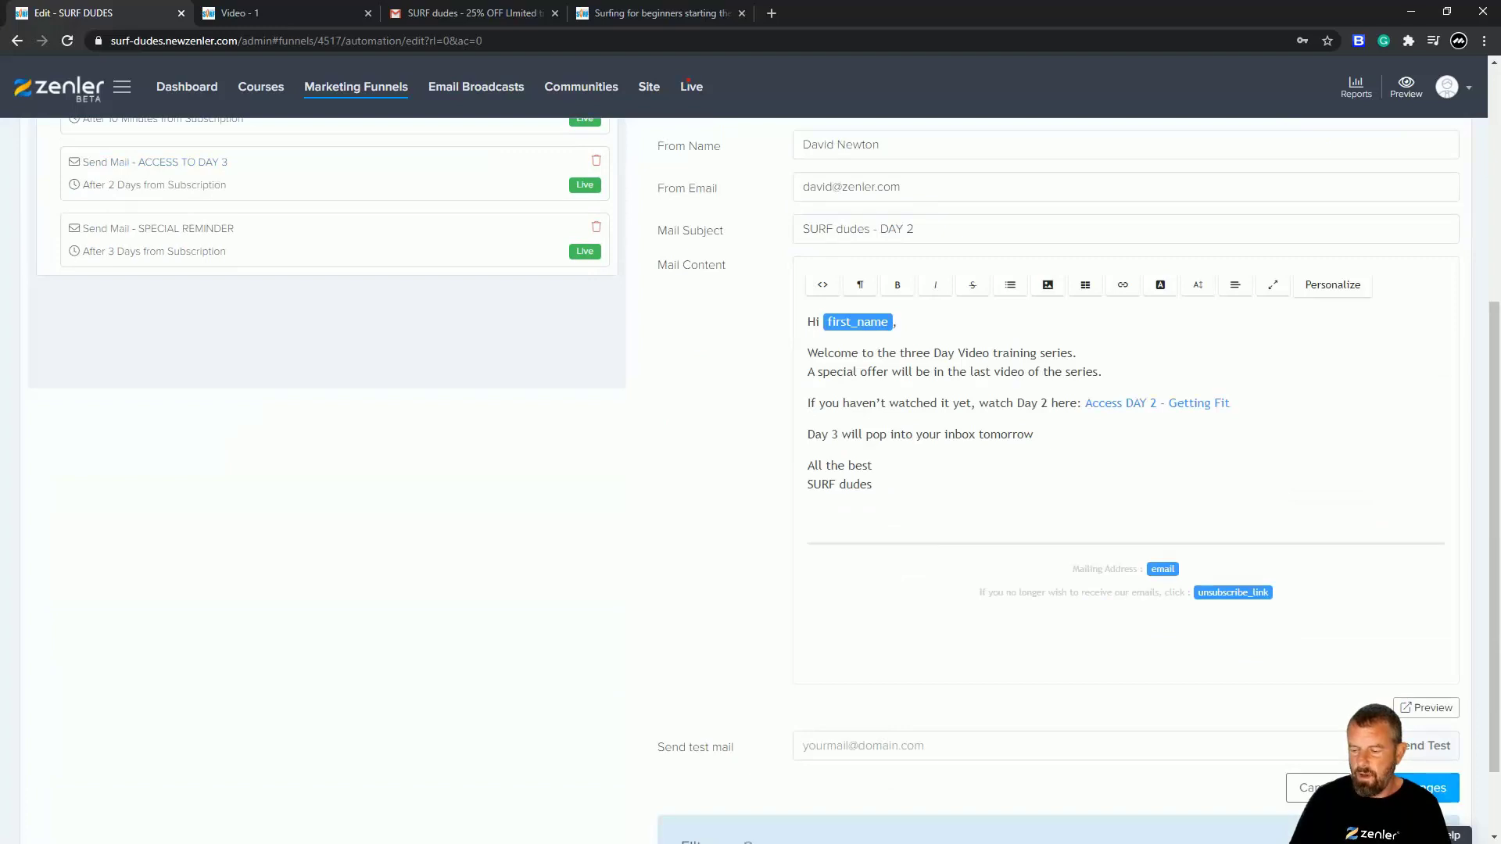
pyautogui.click(1431, 787)
pyautogui.click(667, 547)
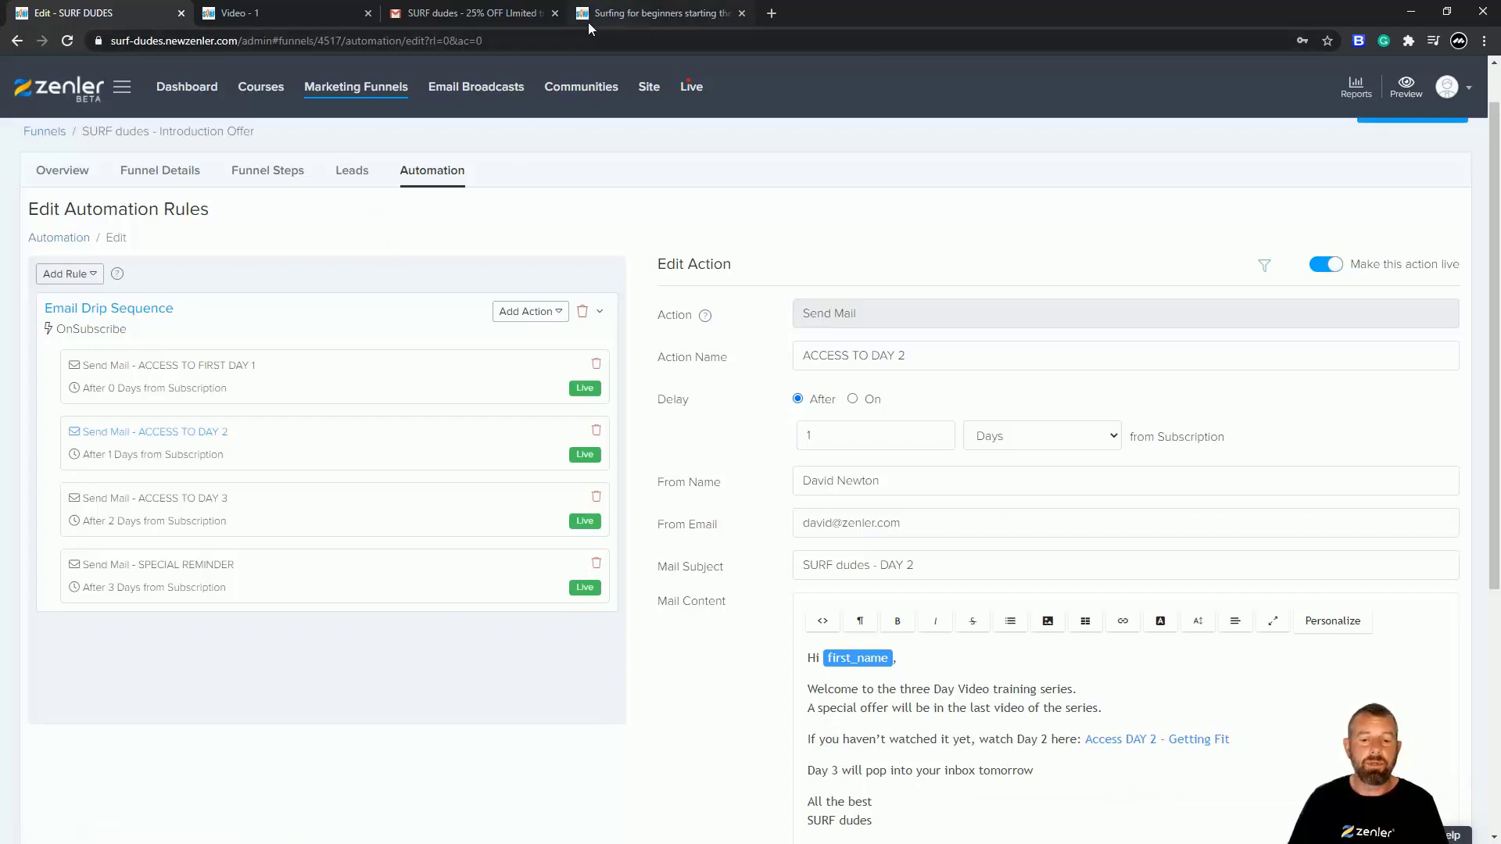
# Review the inbox's list of drip emails and the Day 1 video page, and return to the funnel's automation rules.
pyautogui.click(466, 16)
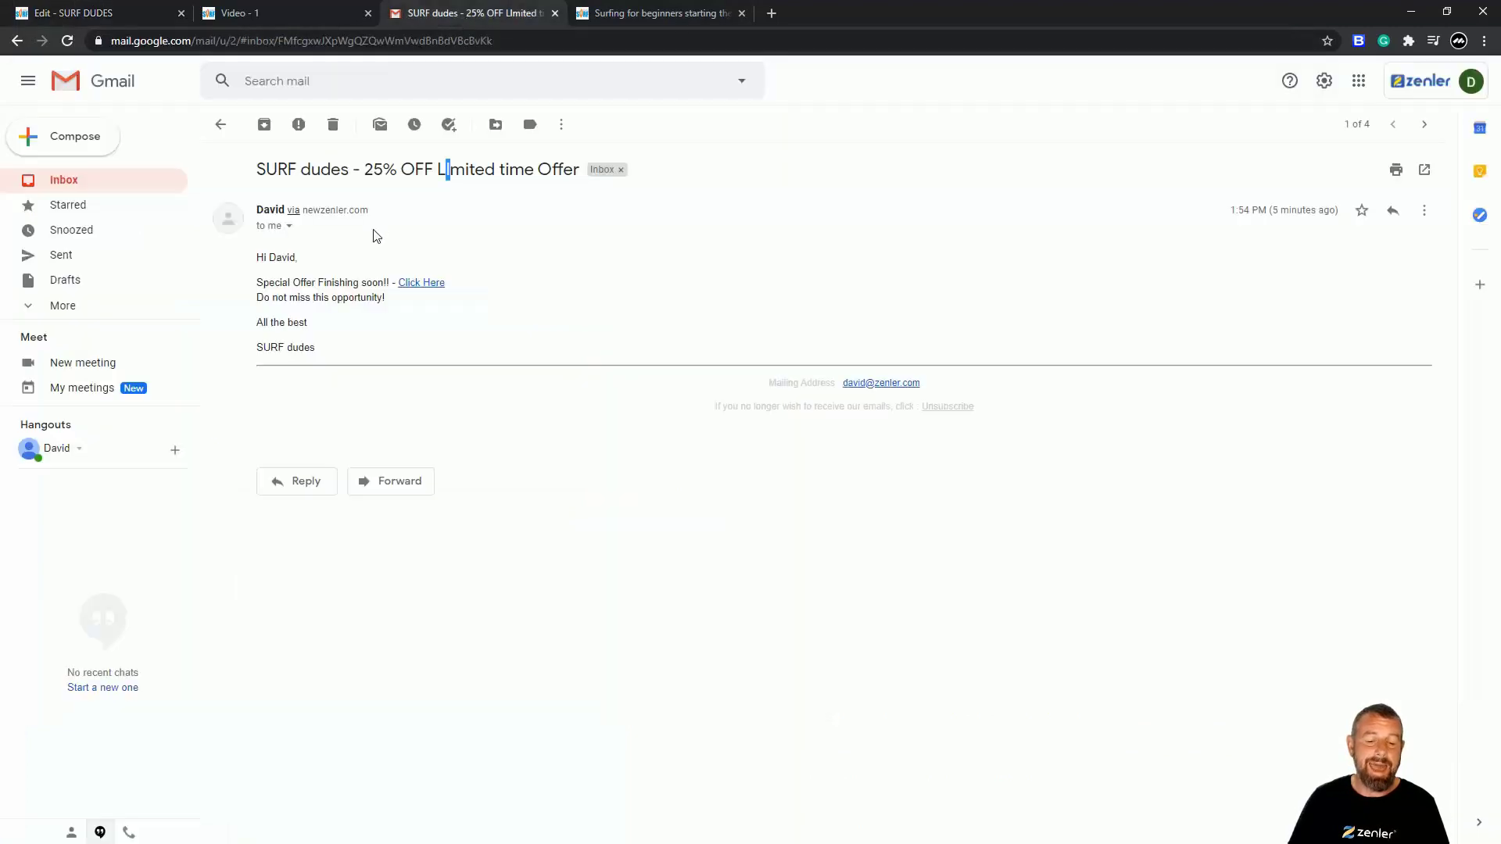
pyautogui.click(69, 181)
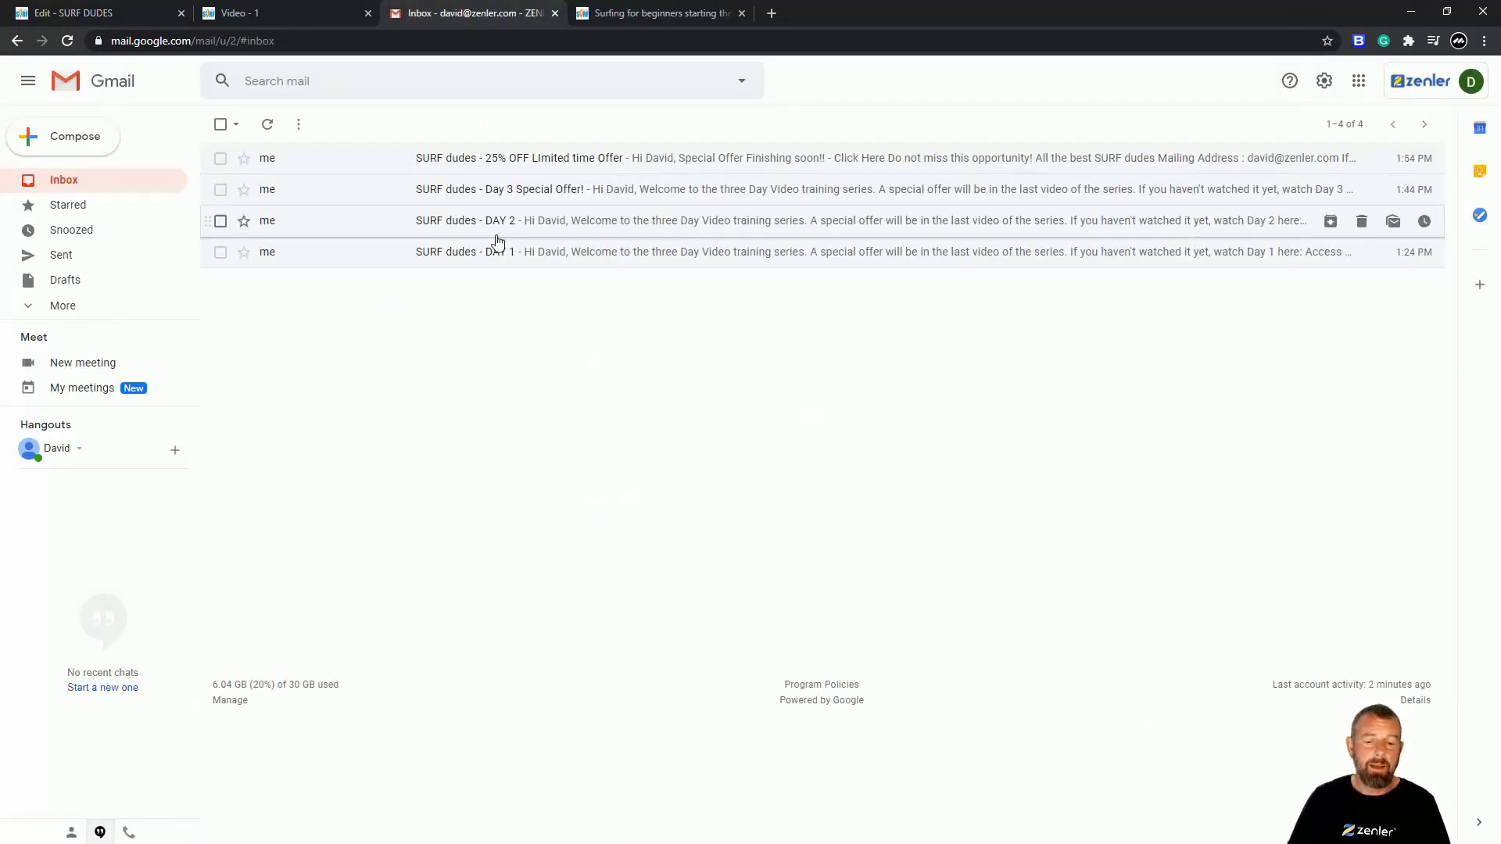
pyautogui.click(311, 17)
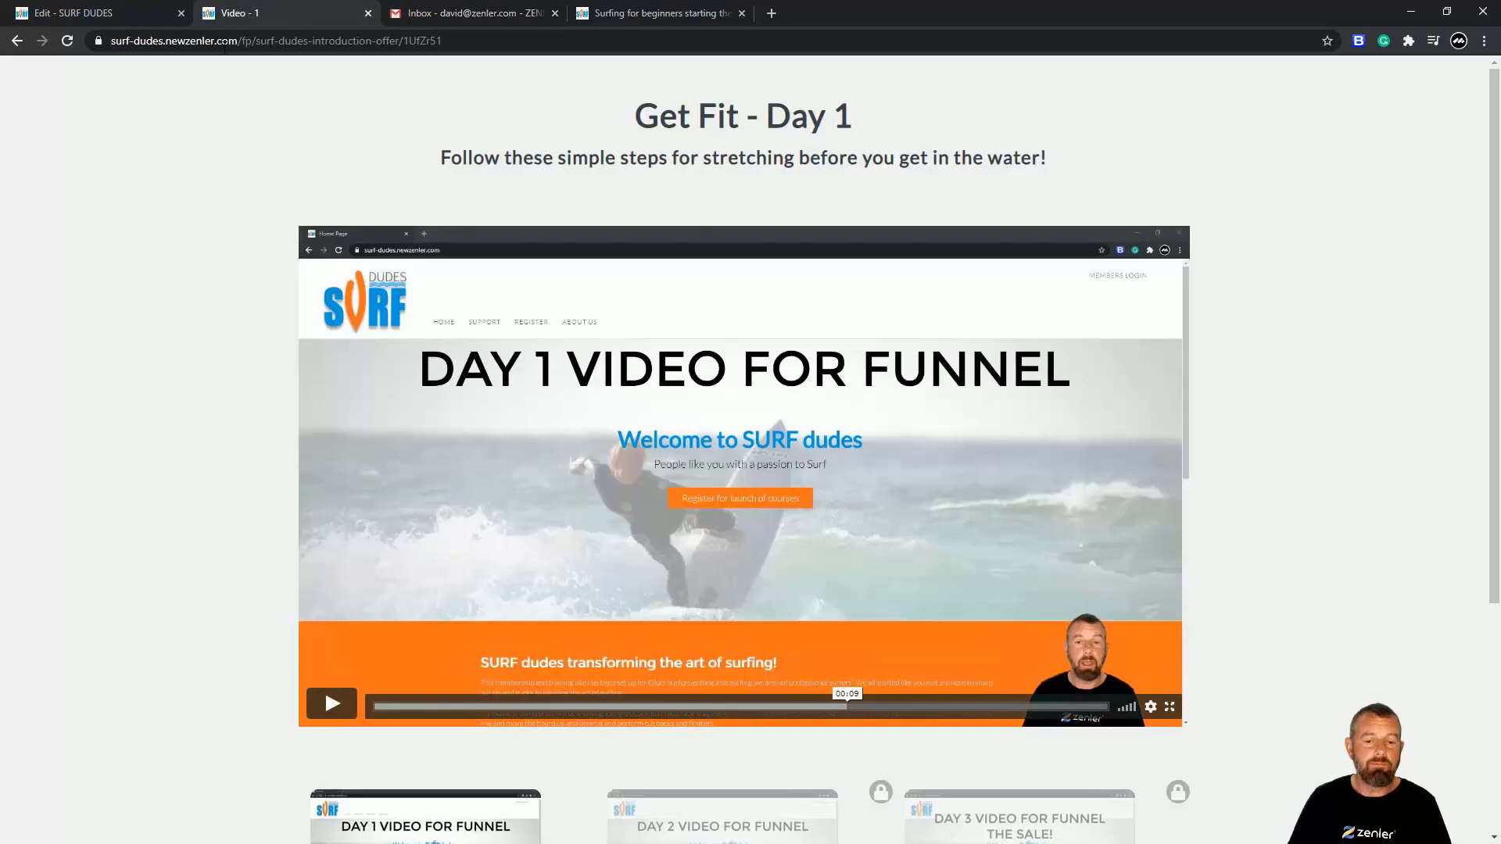
pyautogui.click(97, 16)
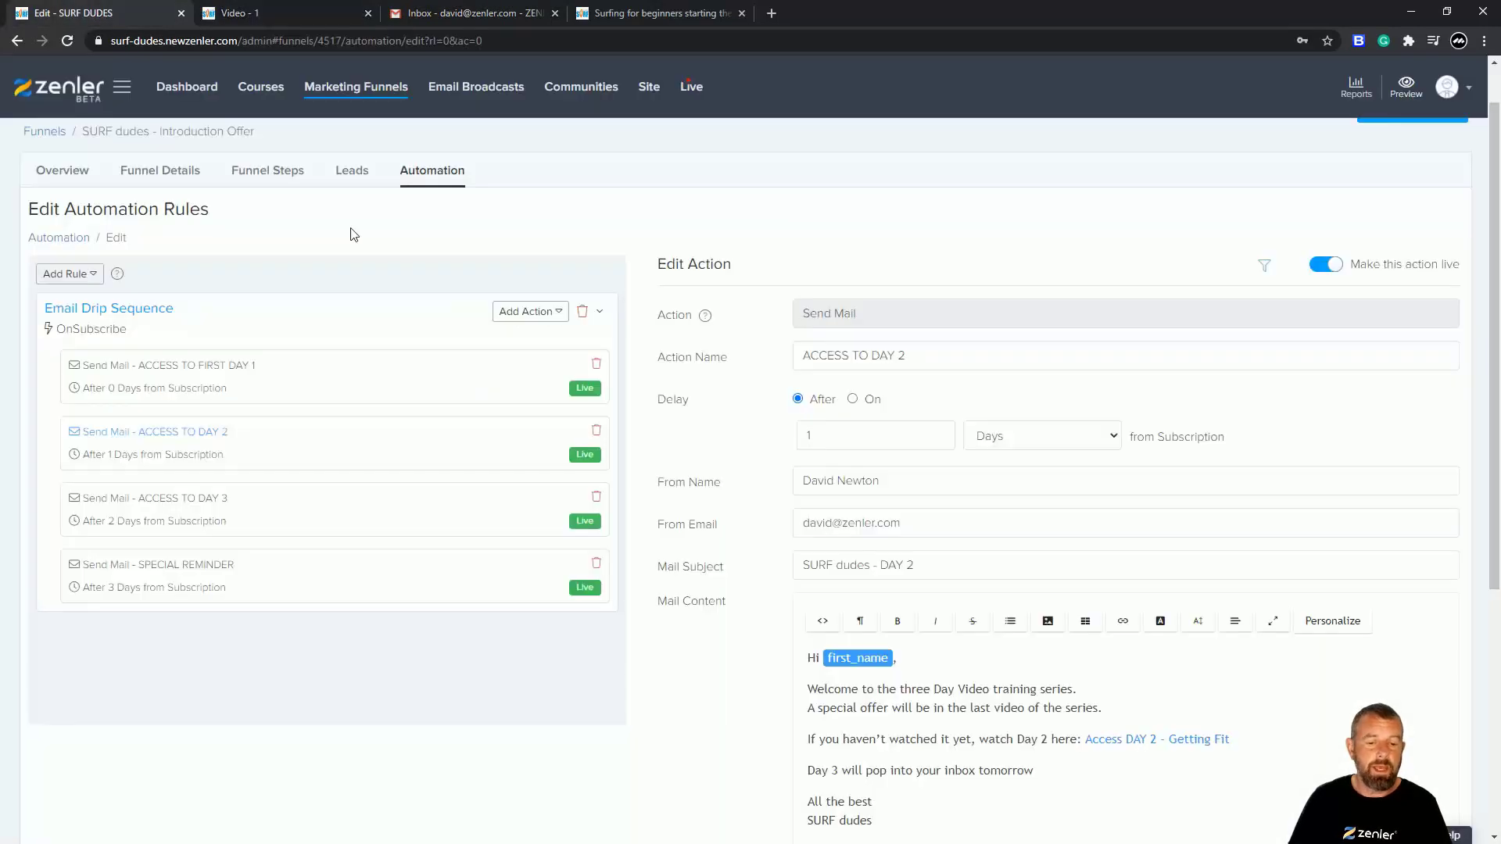
# Check the email and role of the SURF dudes - Introduction Offer funnel's lead, and open that person's profile.
pyautogui.click(357, 172)
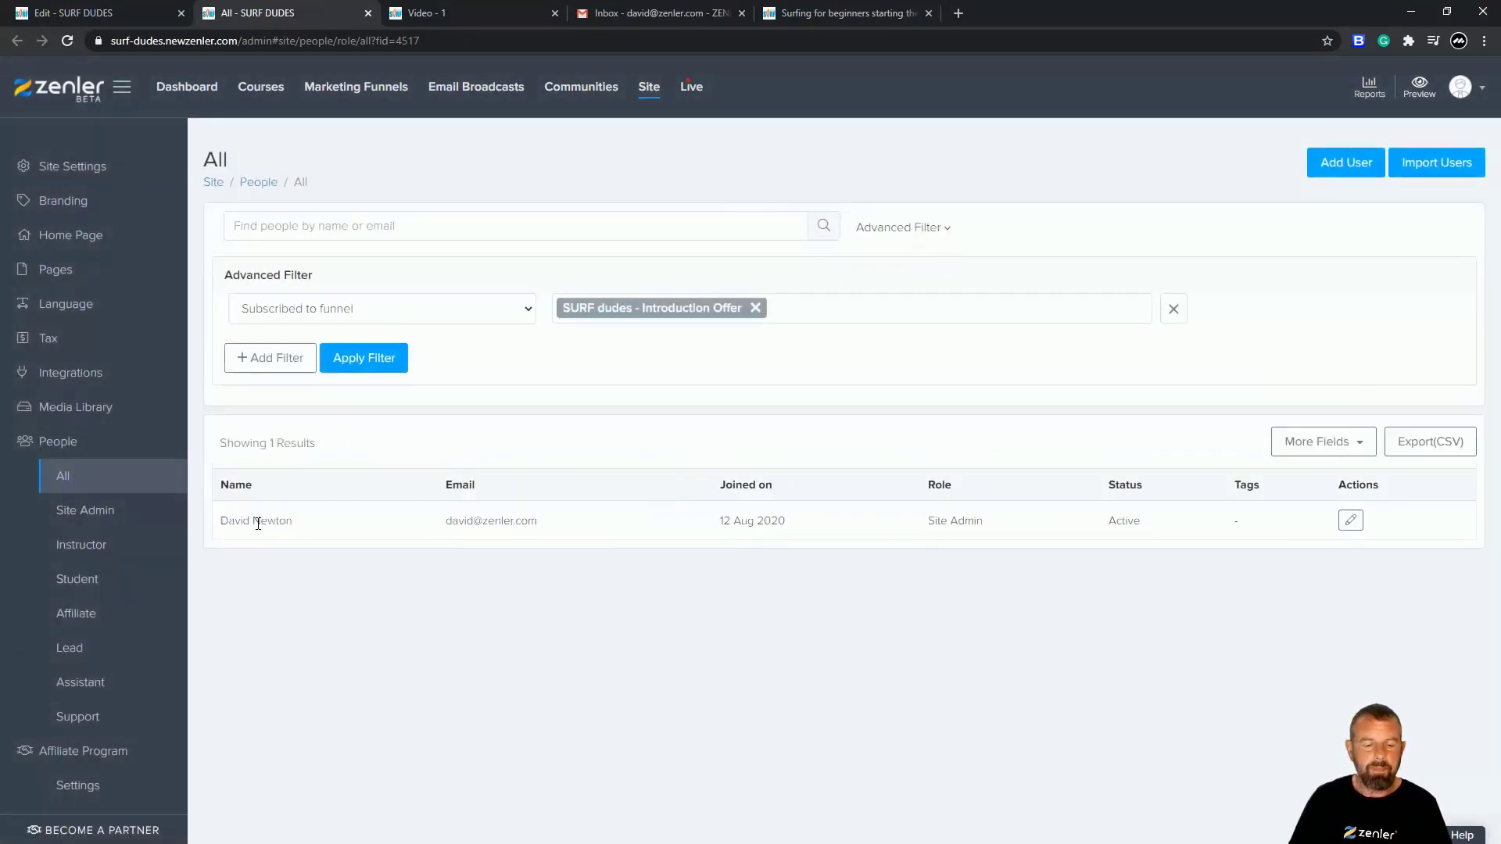
pyautogui.tripleClick(525, 522)
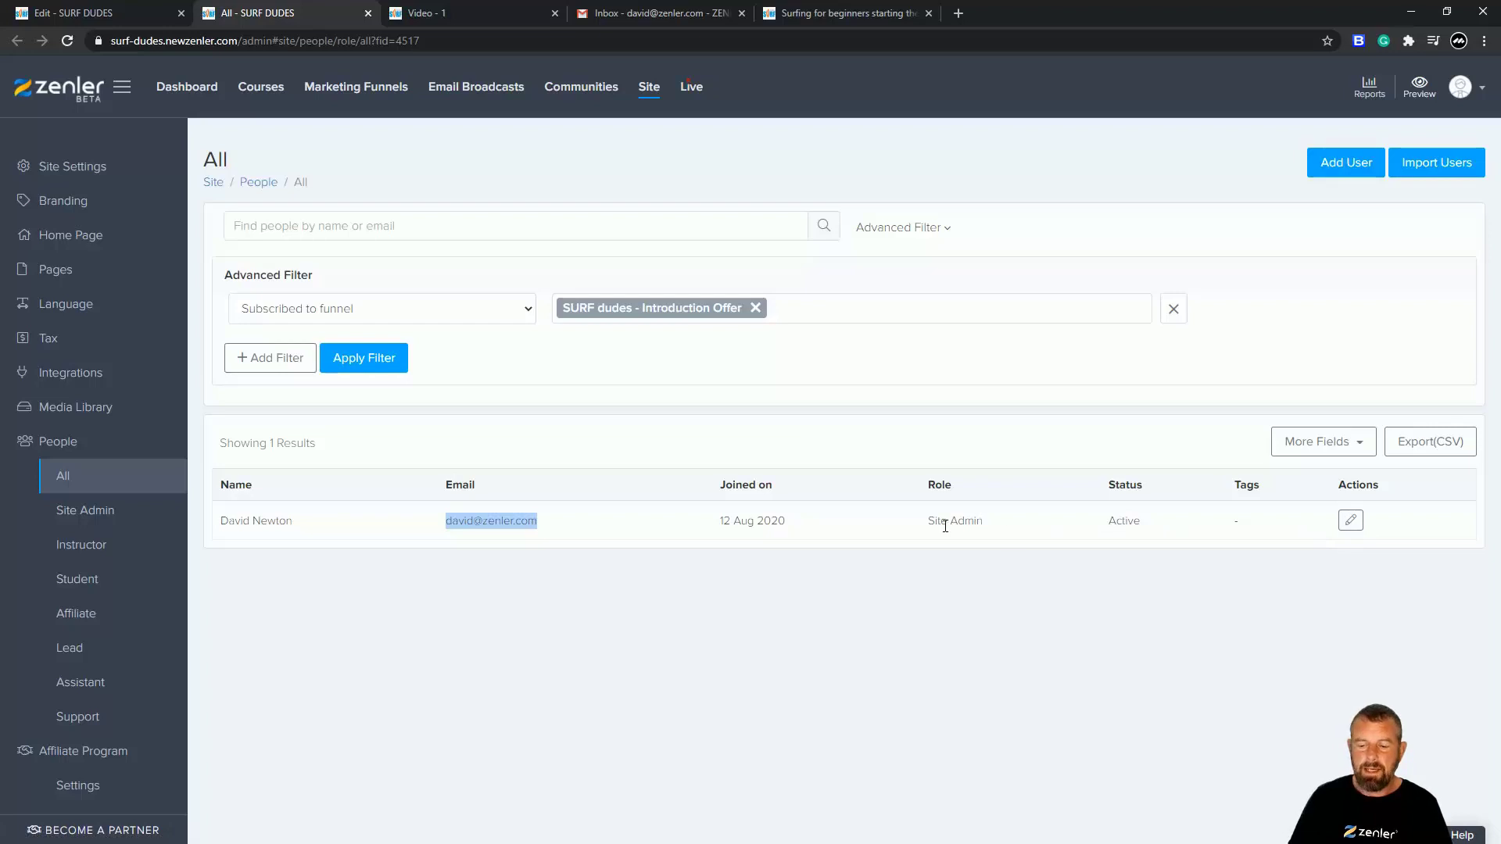
pyautogui.moveTo(927, 522); pyautogui.dragTo(995, 526)
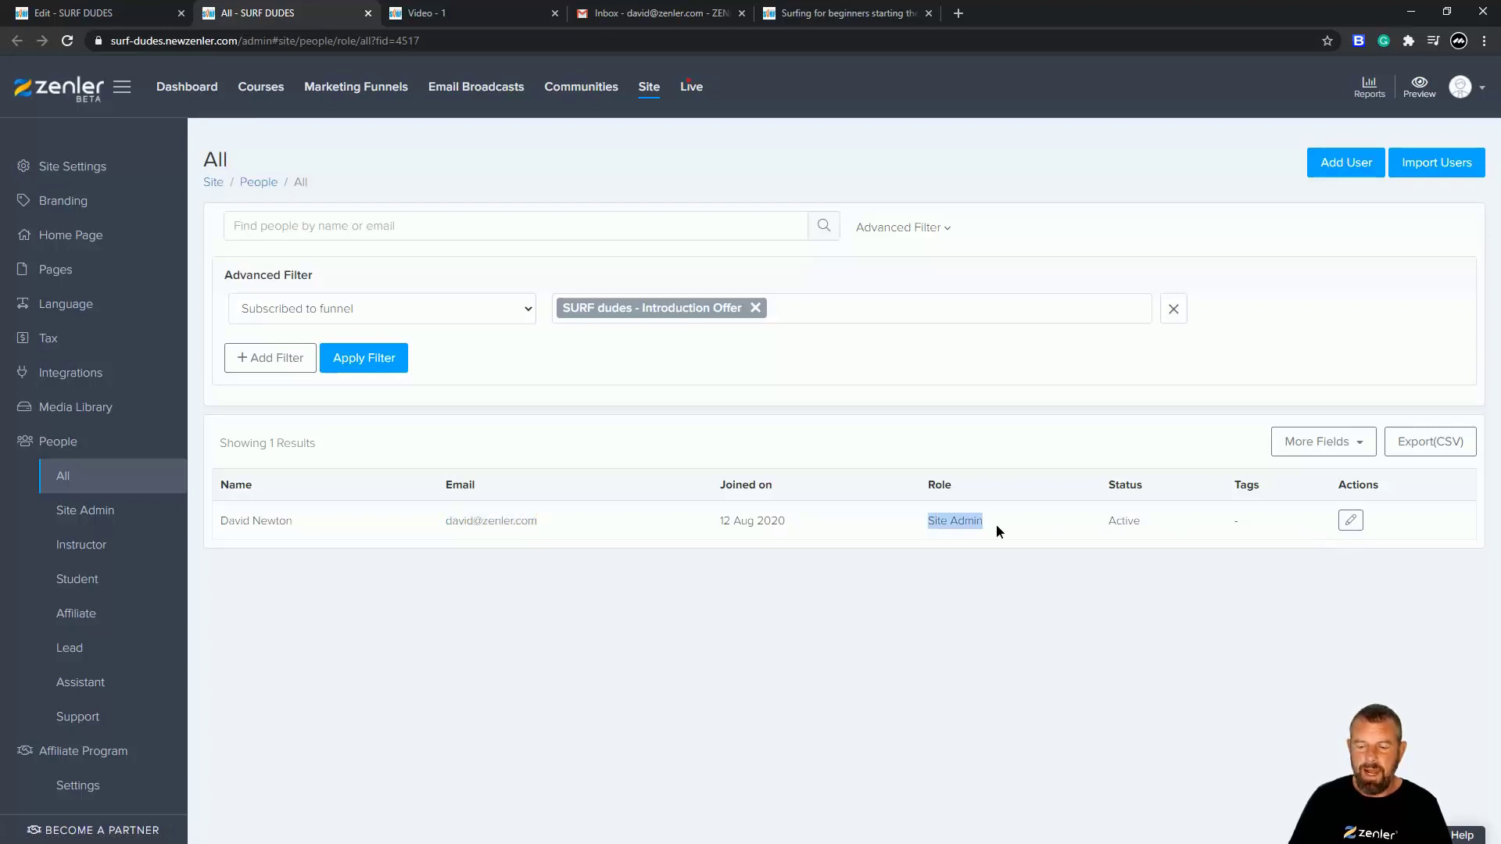
pyautogui.click(977, 596)
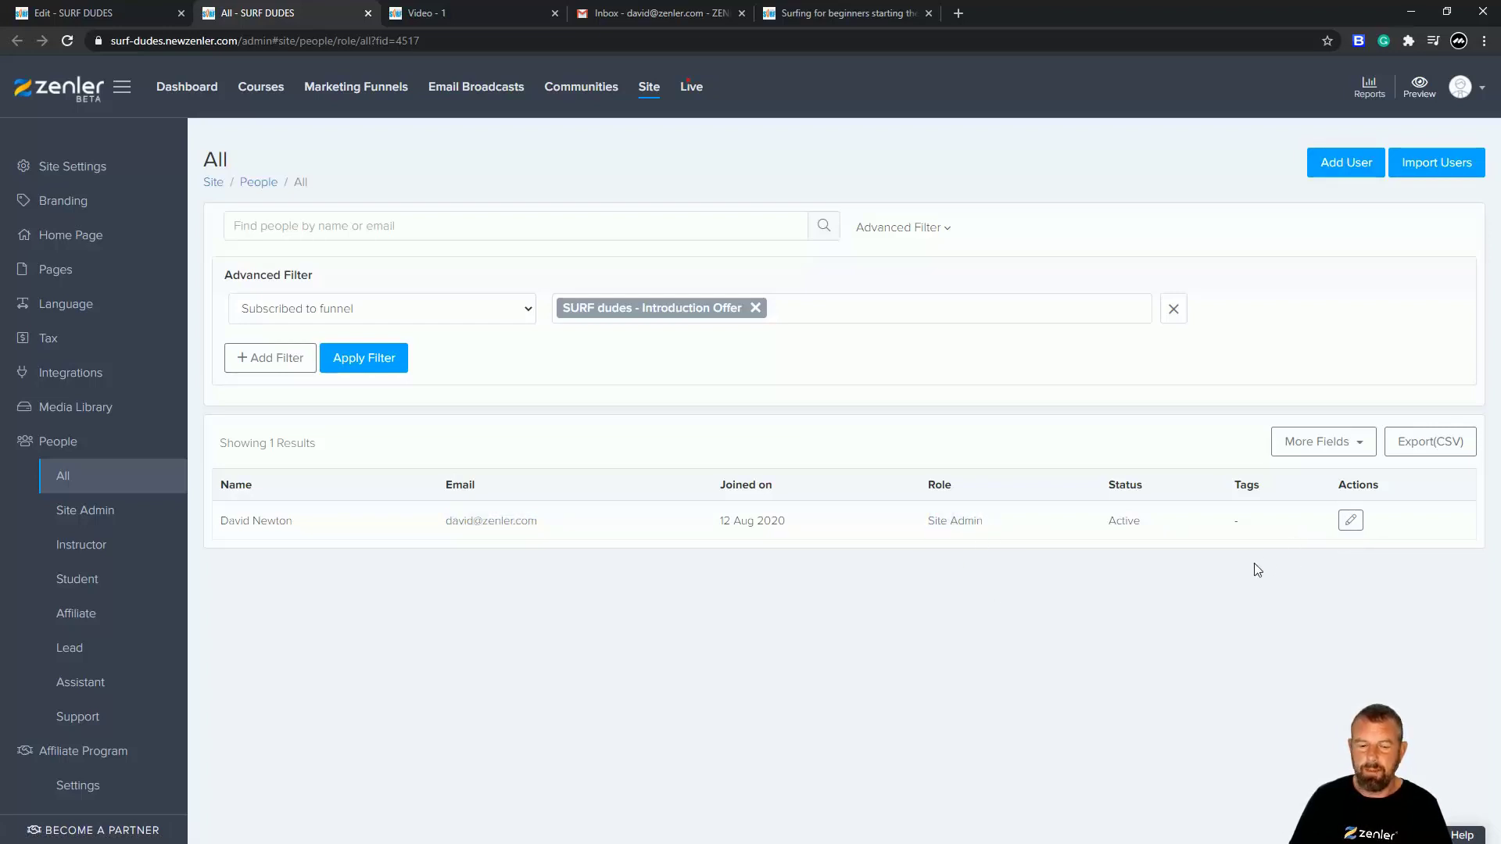
pyautogui.click(1350, 521)
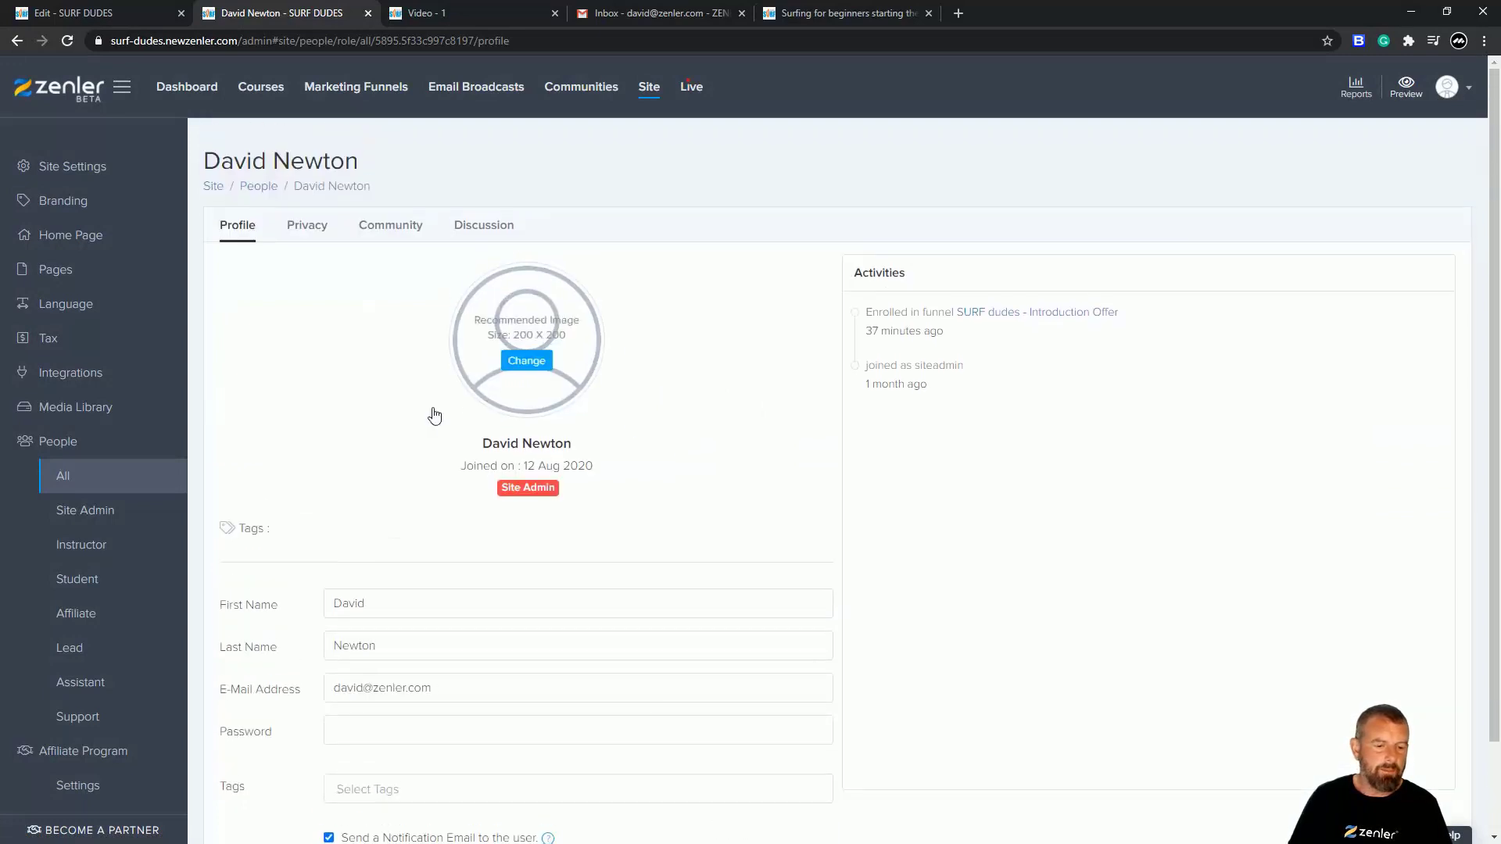
# Look through the Introduction Offer funnel's overview, the courses page, and the site's Lead and All people lists.
pyautogui.click(346, 92)
pyautogui.click(678, 474)
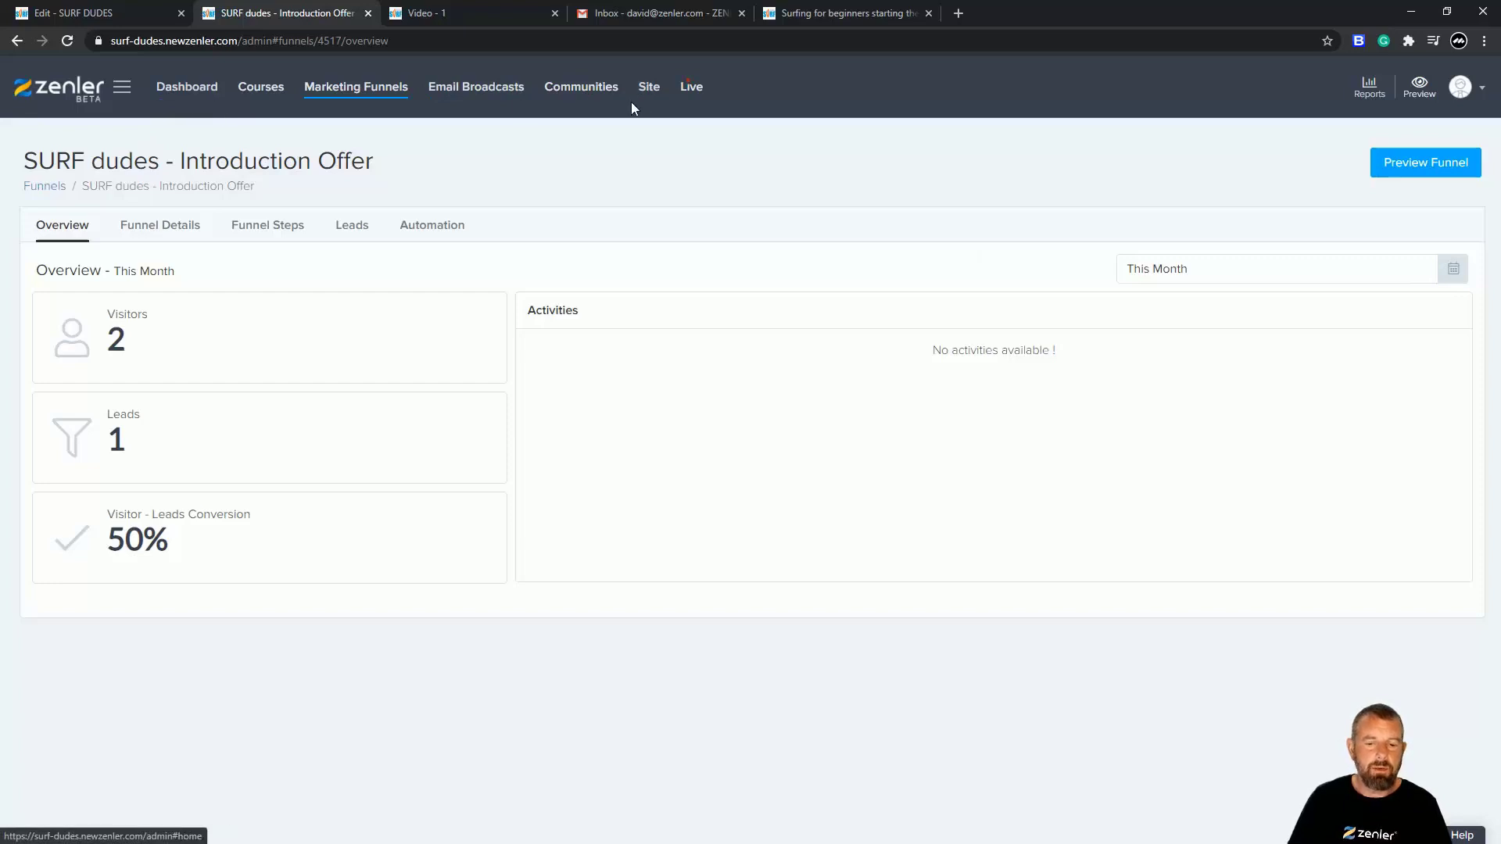
pyautogui.click(261, 94)
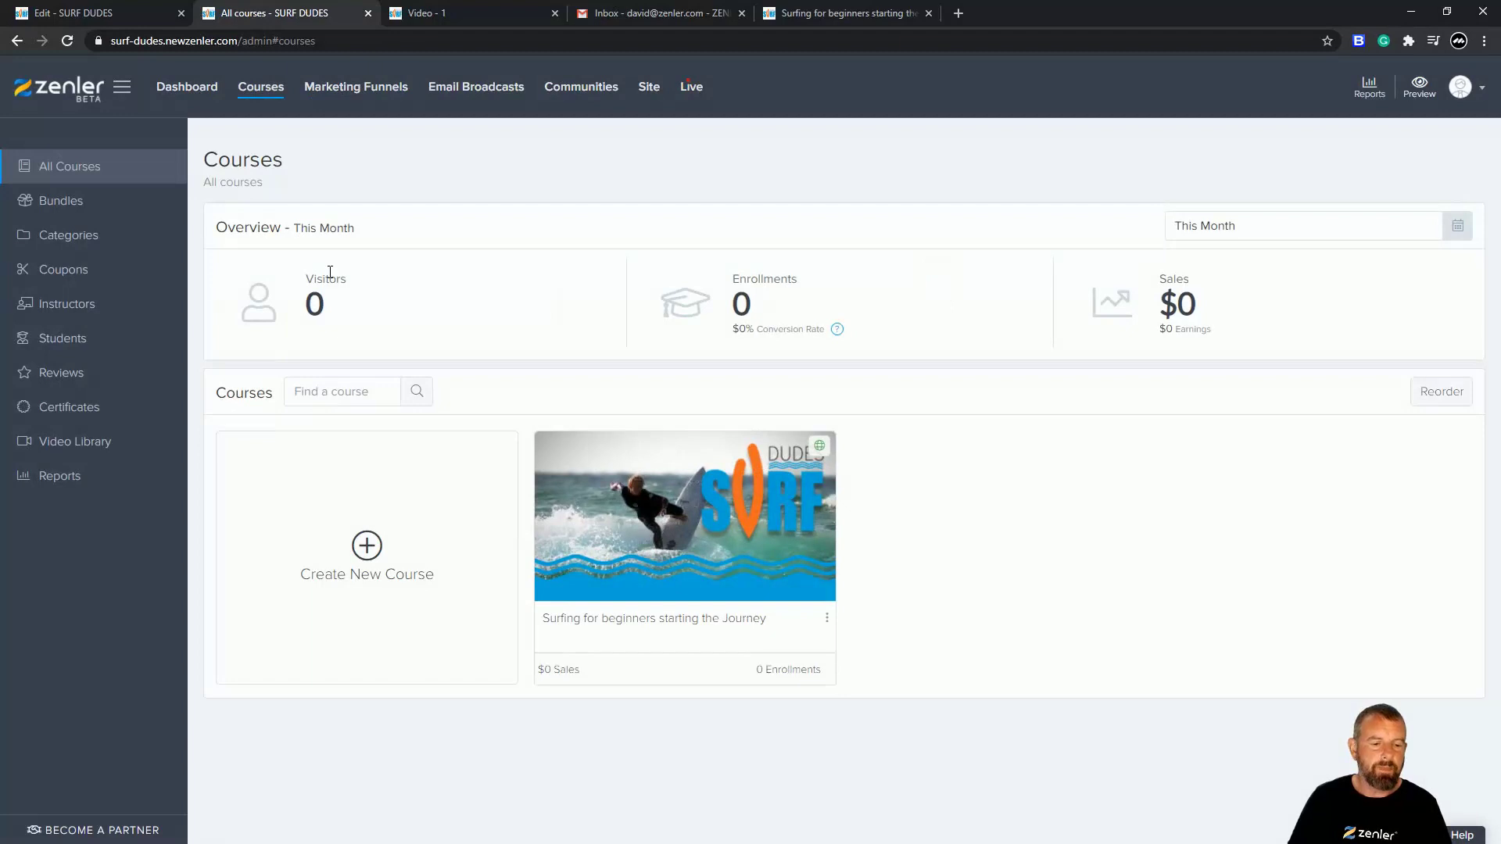
pyautogui.click(647, 89)
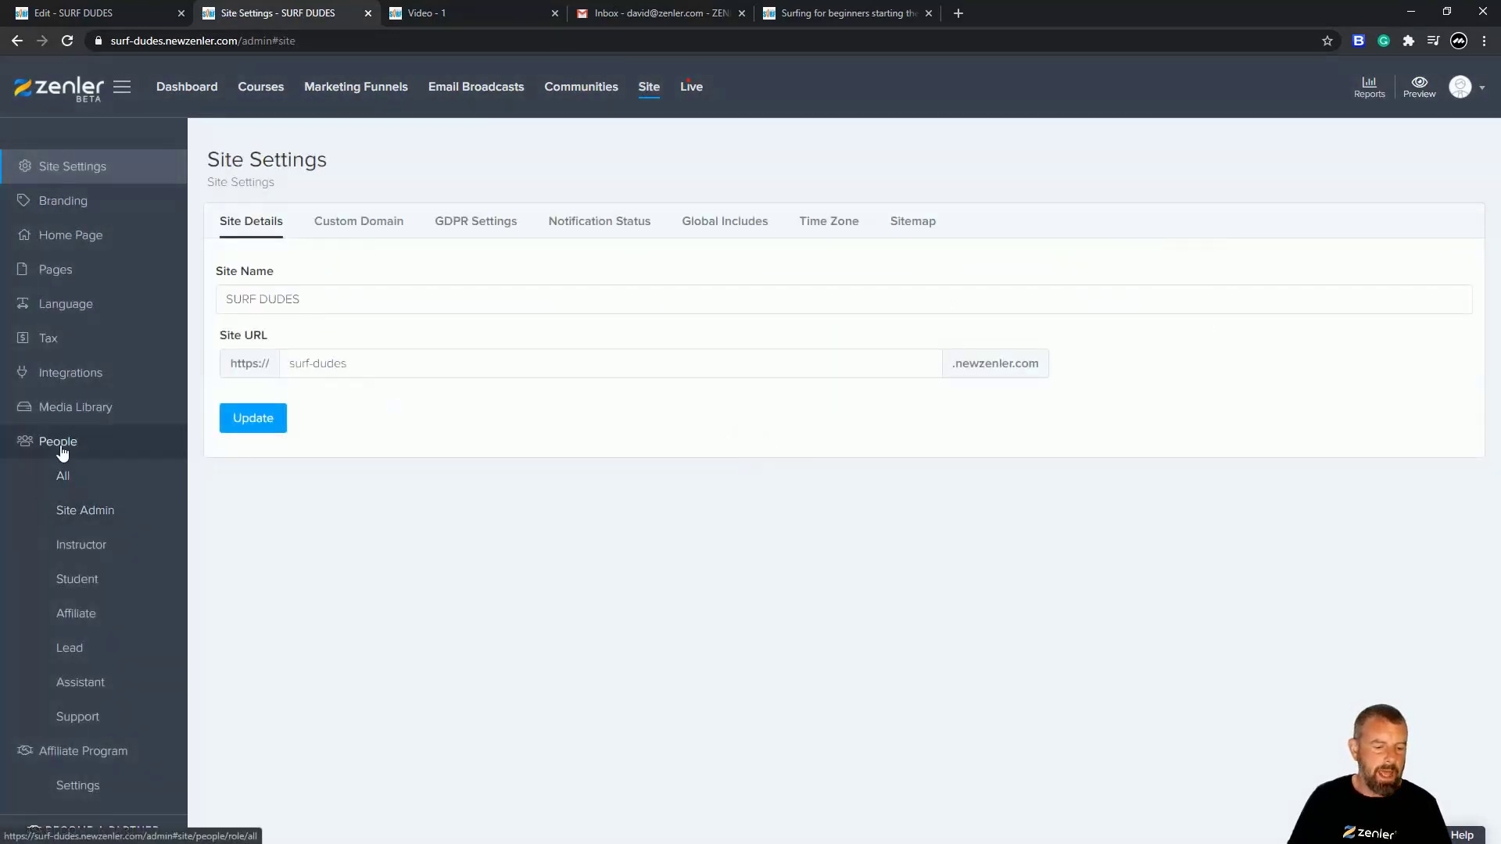
pyautogui.click(79, 650)
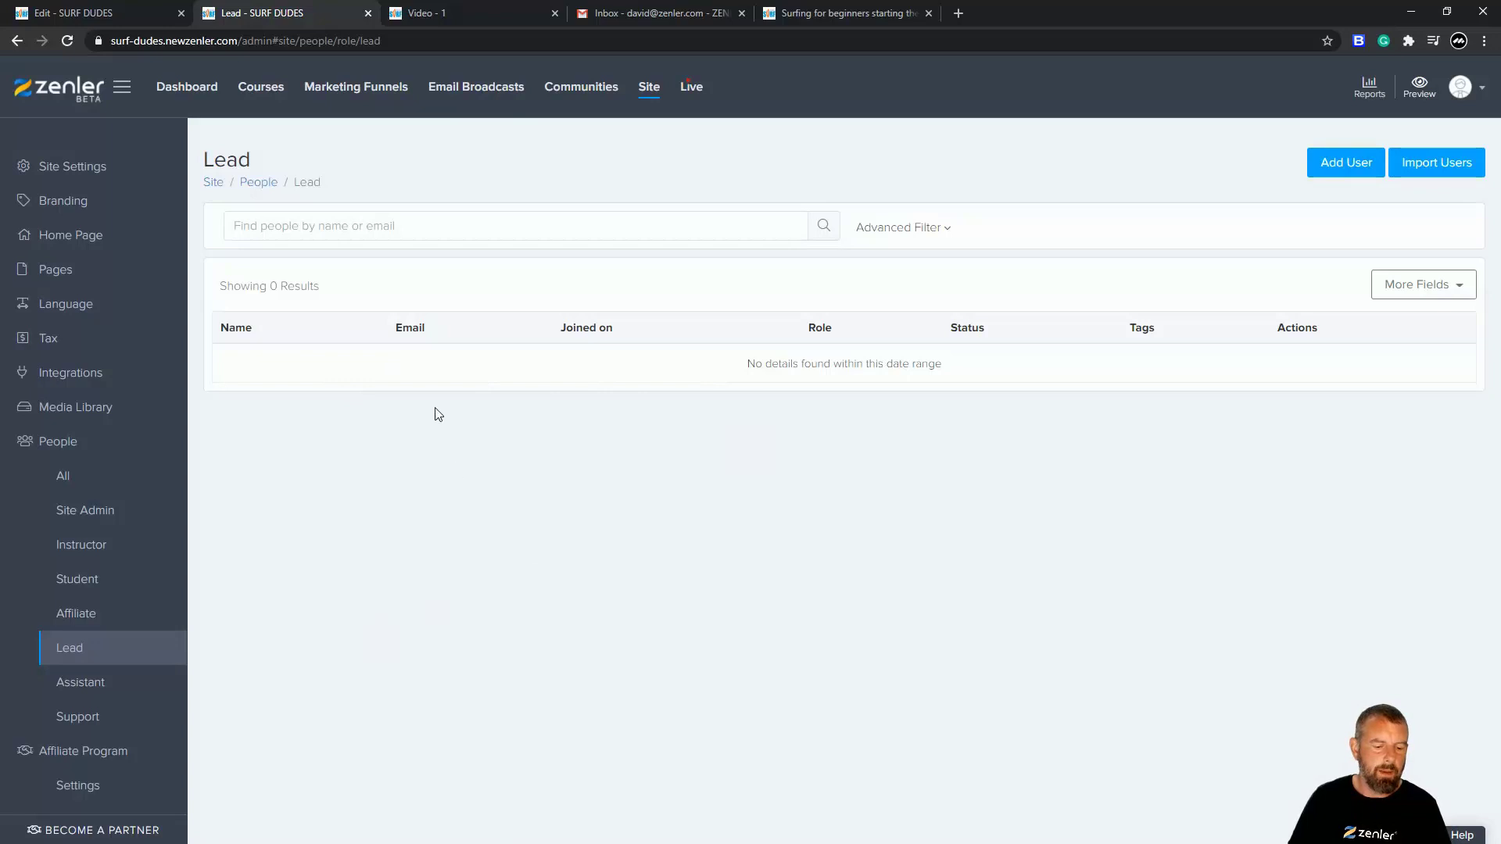
pyautogui.click(66, 480)
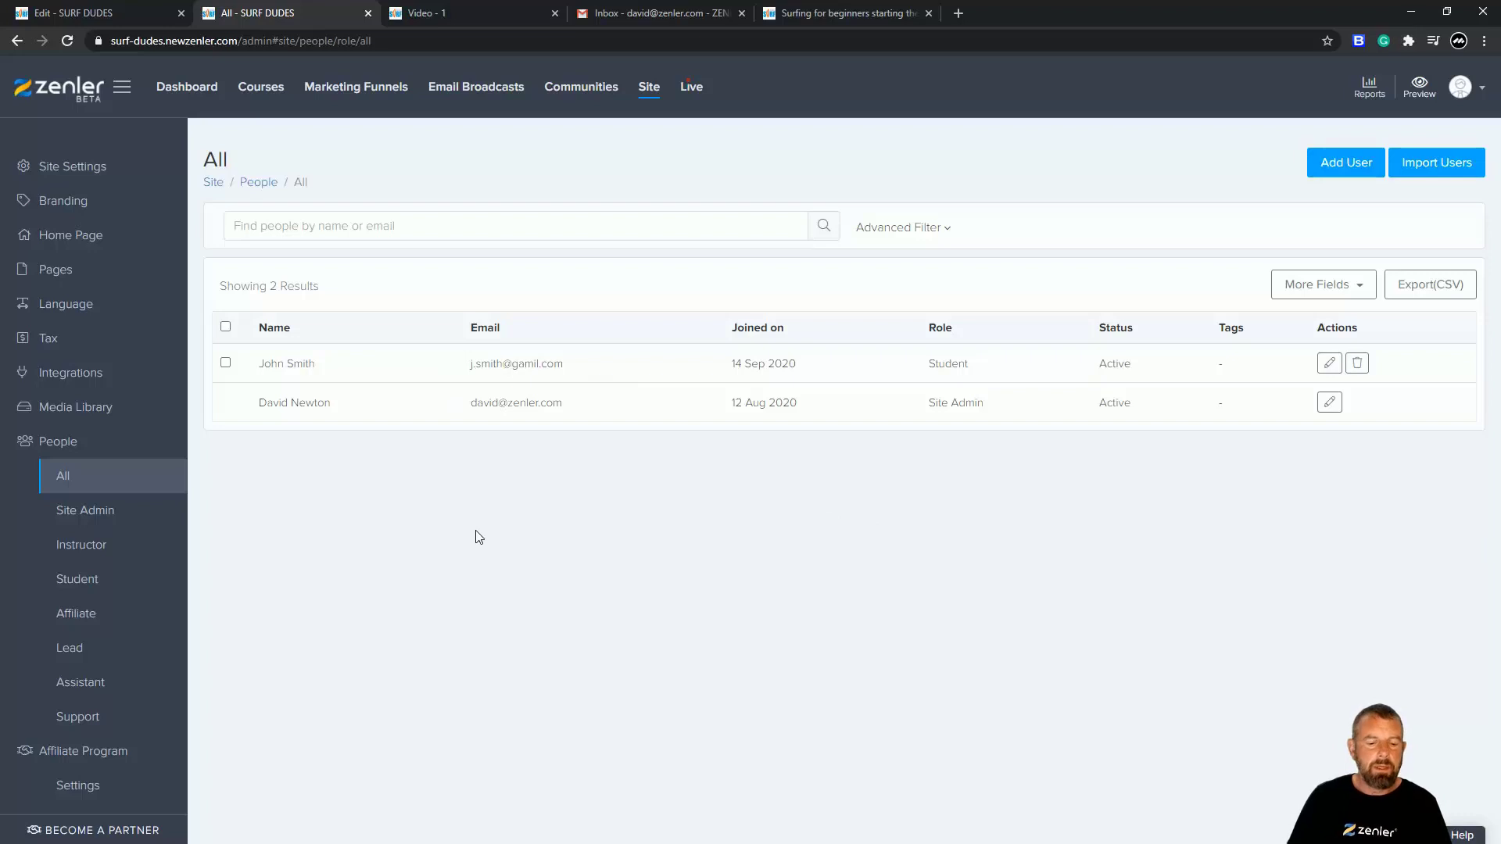
# Switch to Gmail and compare the mailing address footers of the 25% OFF LImited time Offer and DAY 1 emails.
pyautogui.click(139, 17)
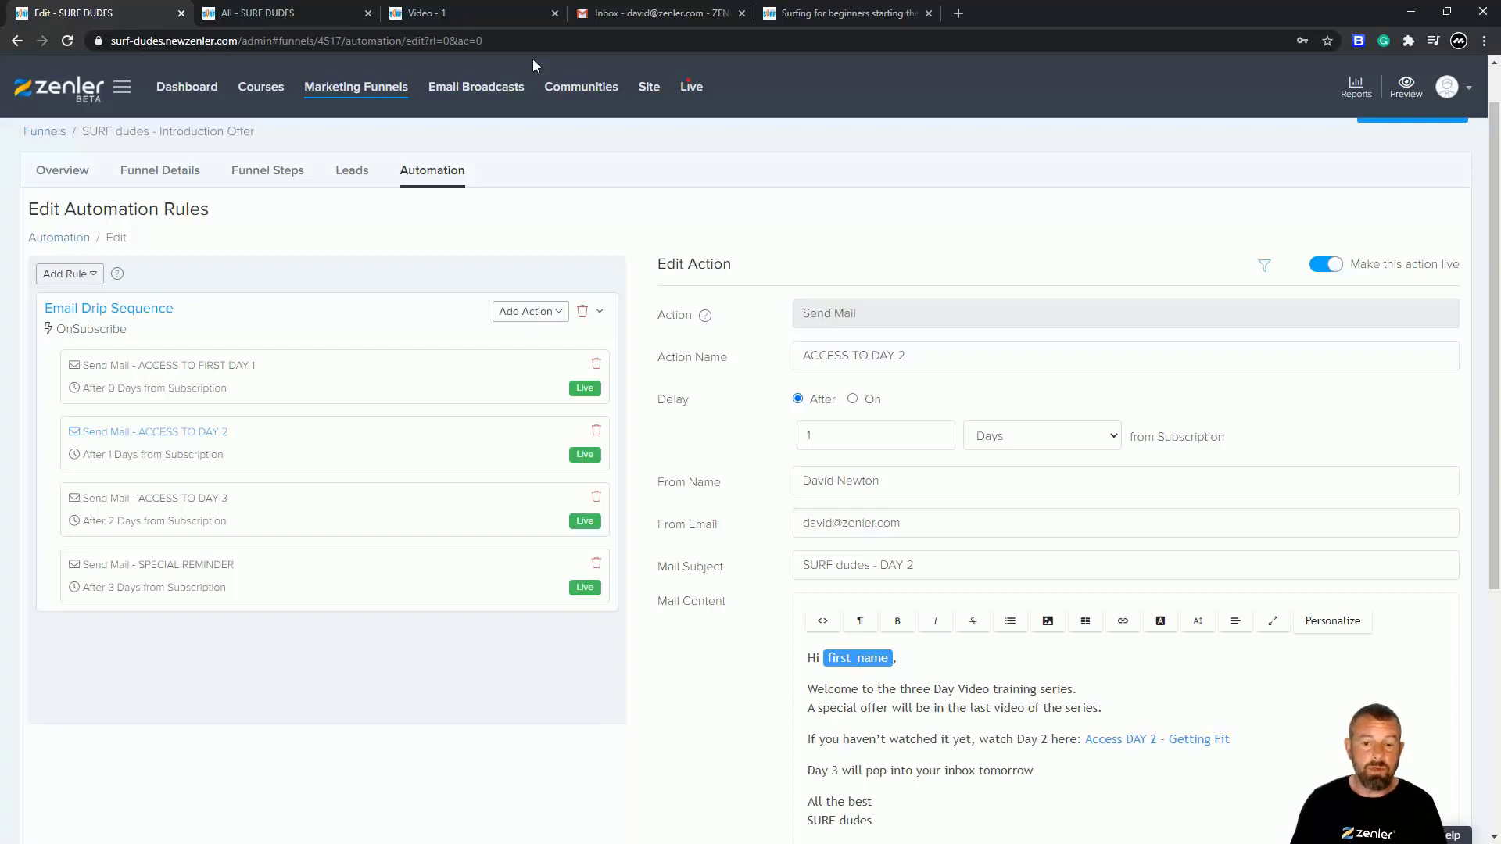
pyautogui.click(667, 14)
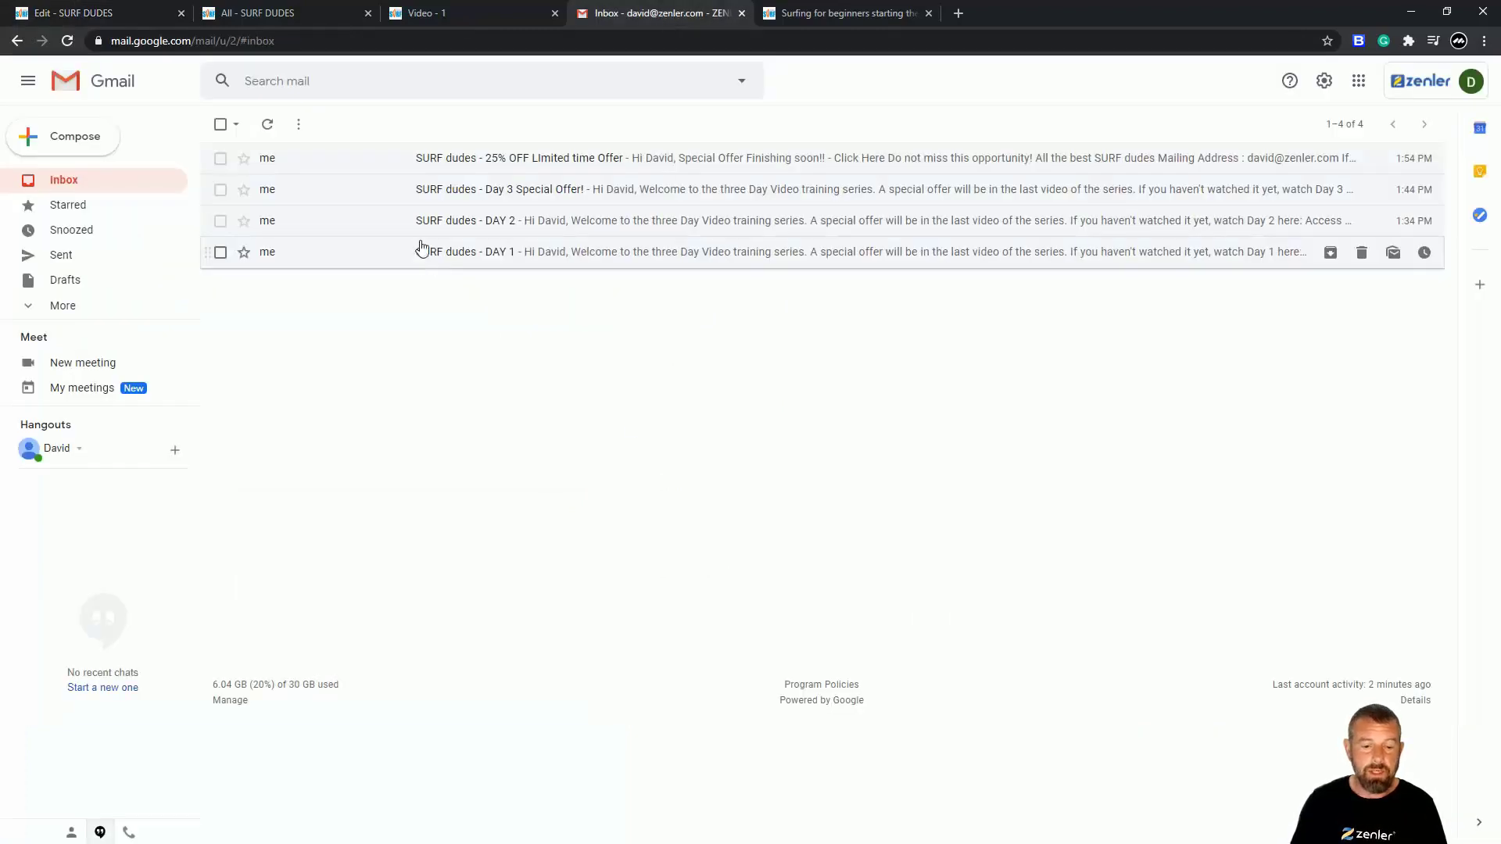
pyautogui.click(500, 158)
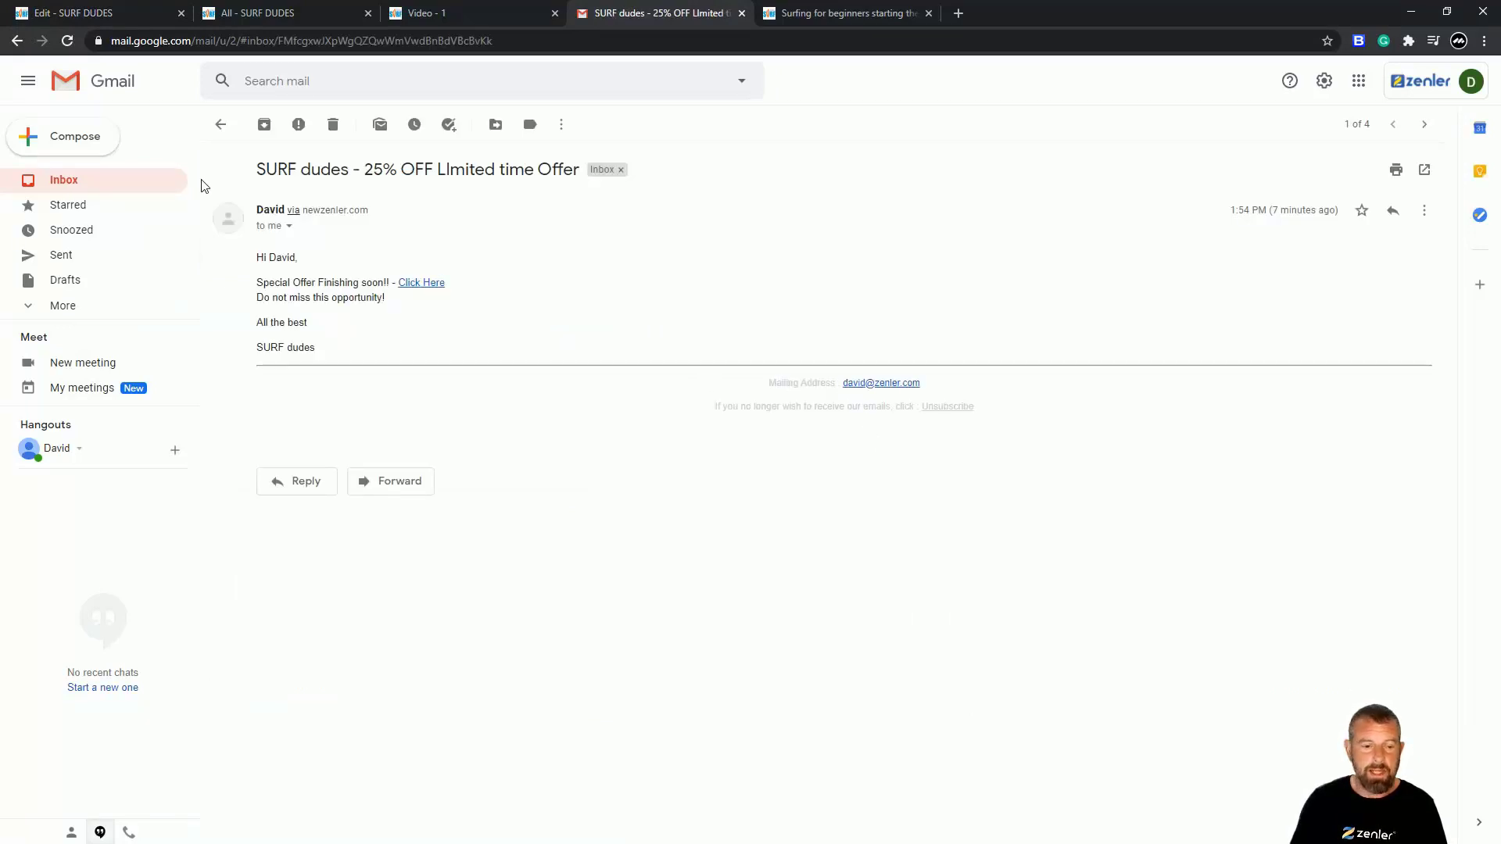
pyautogui.click(63, 187)
pyautogui.click(327, 255)
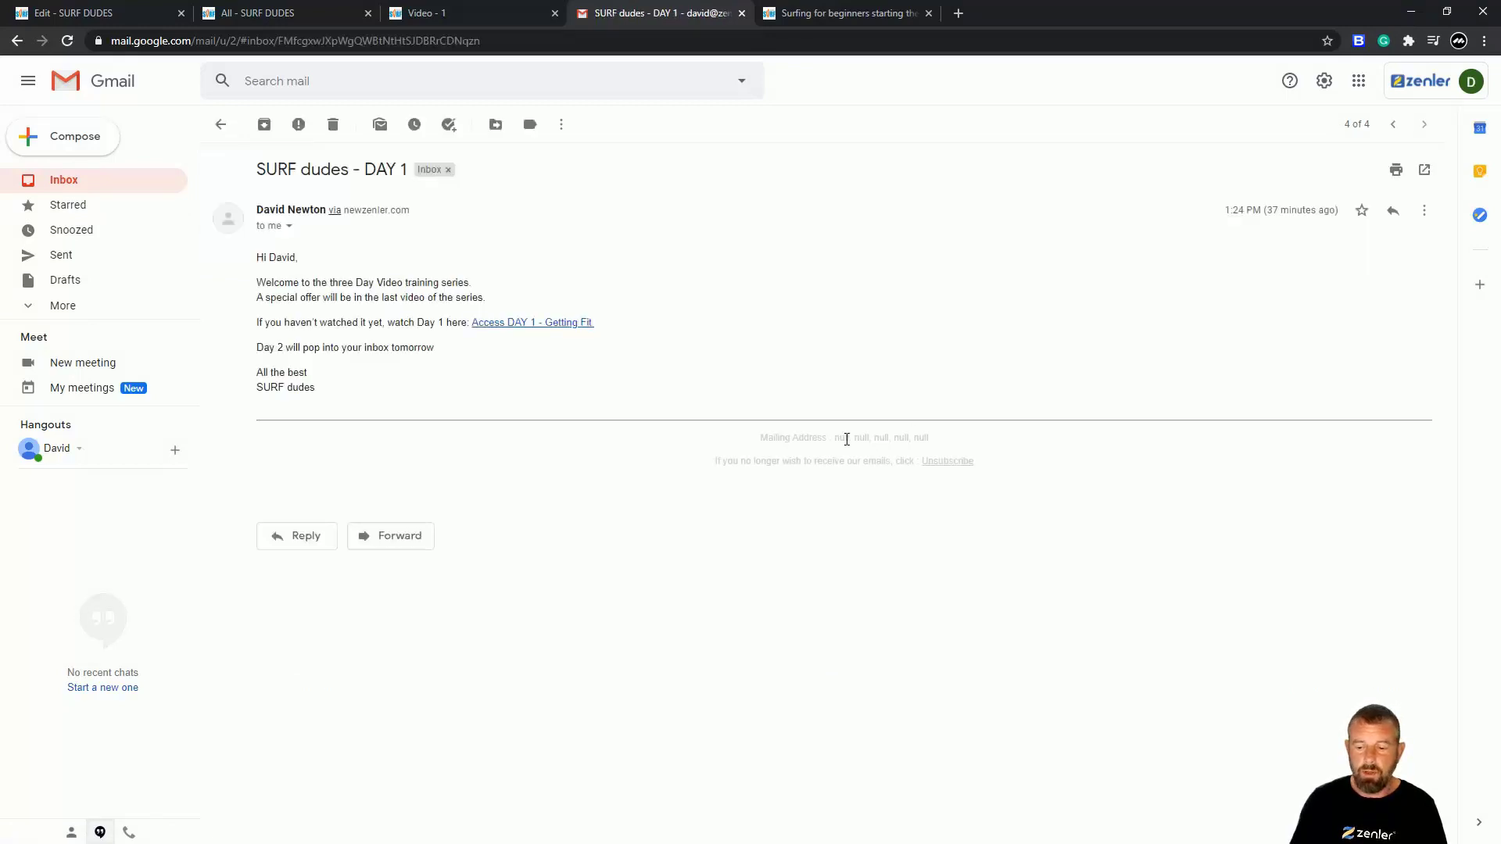
pyautogui.moveTo(845, 438); pyautogui.dragTo(951, 443)
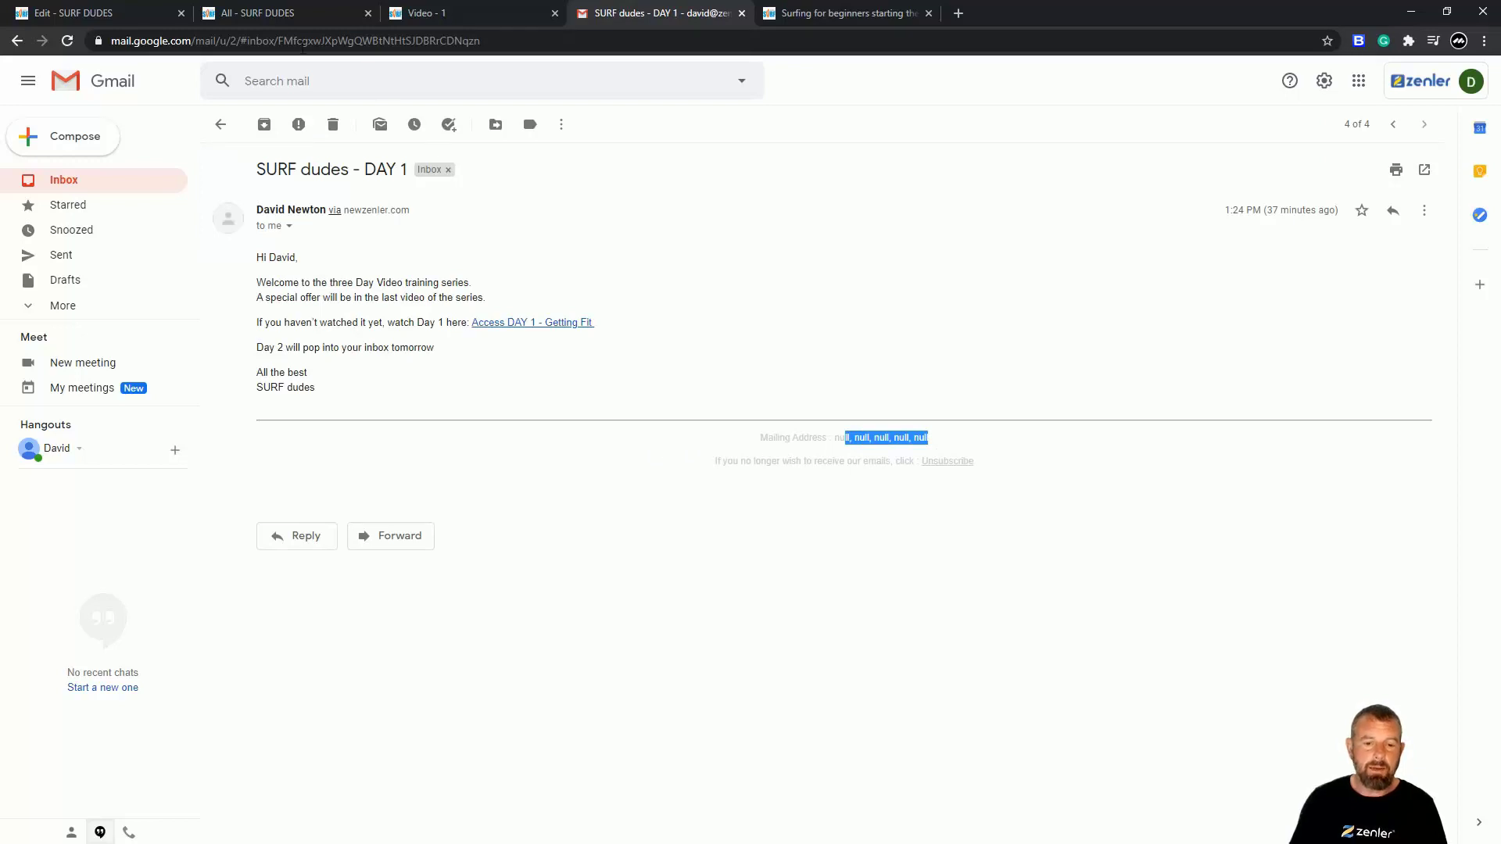
# In the funnel's ACCESS TO FIRST DAY 1 email, remove the footer's Mailing Address field, insert the email personalization field there, and save the changes.
pyautogui.click(266, 11)
pyautogui.click(436, 11)
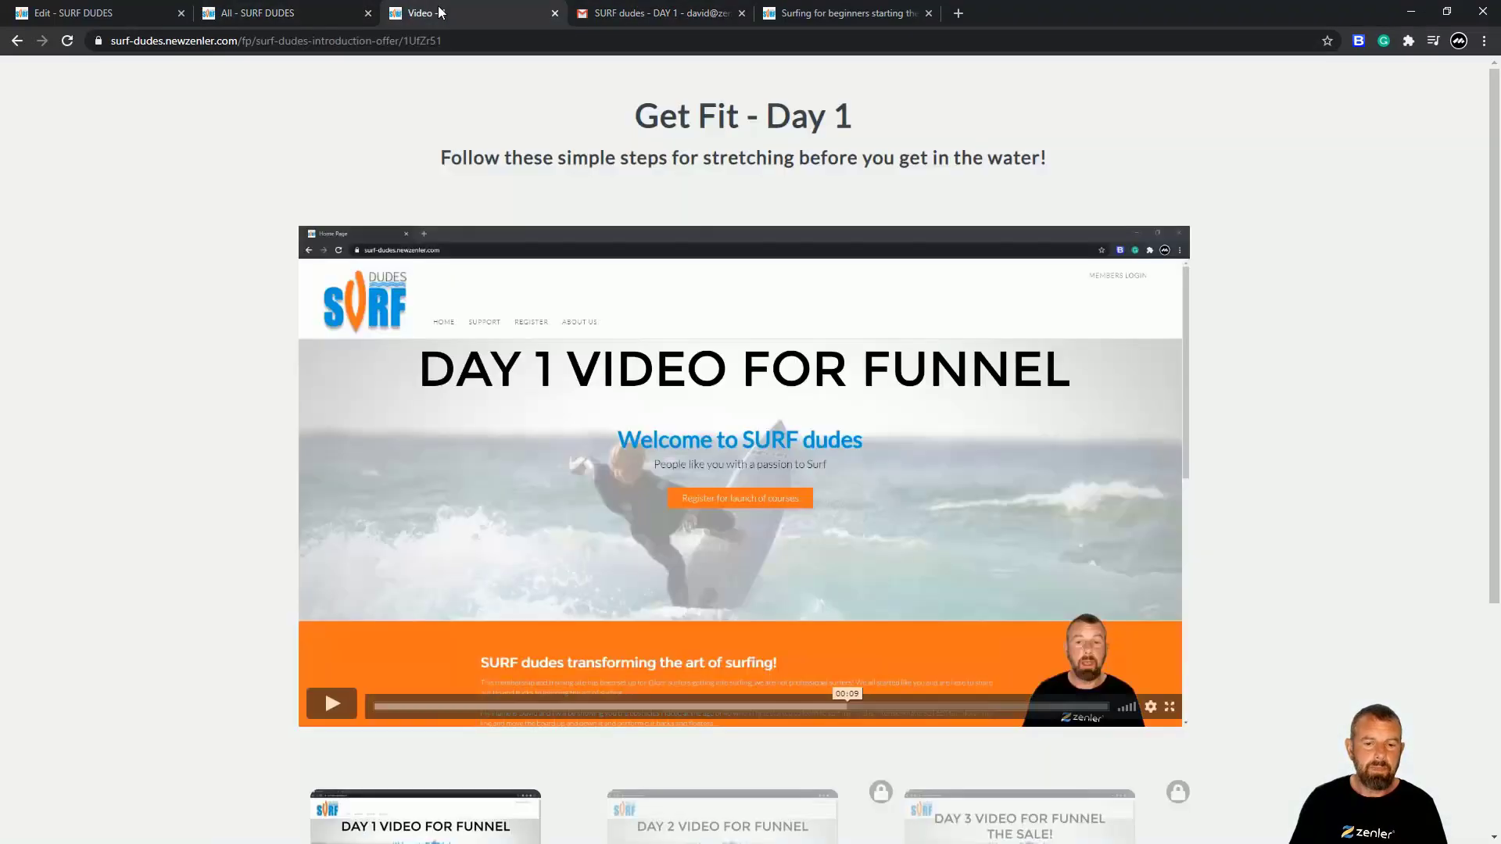
pyautogui.click(93, 14)
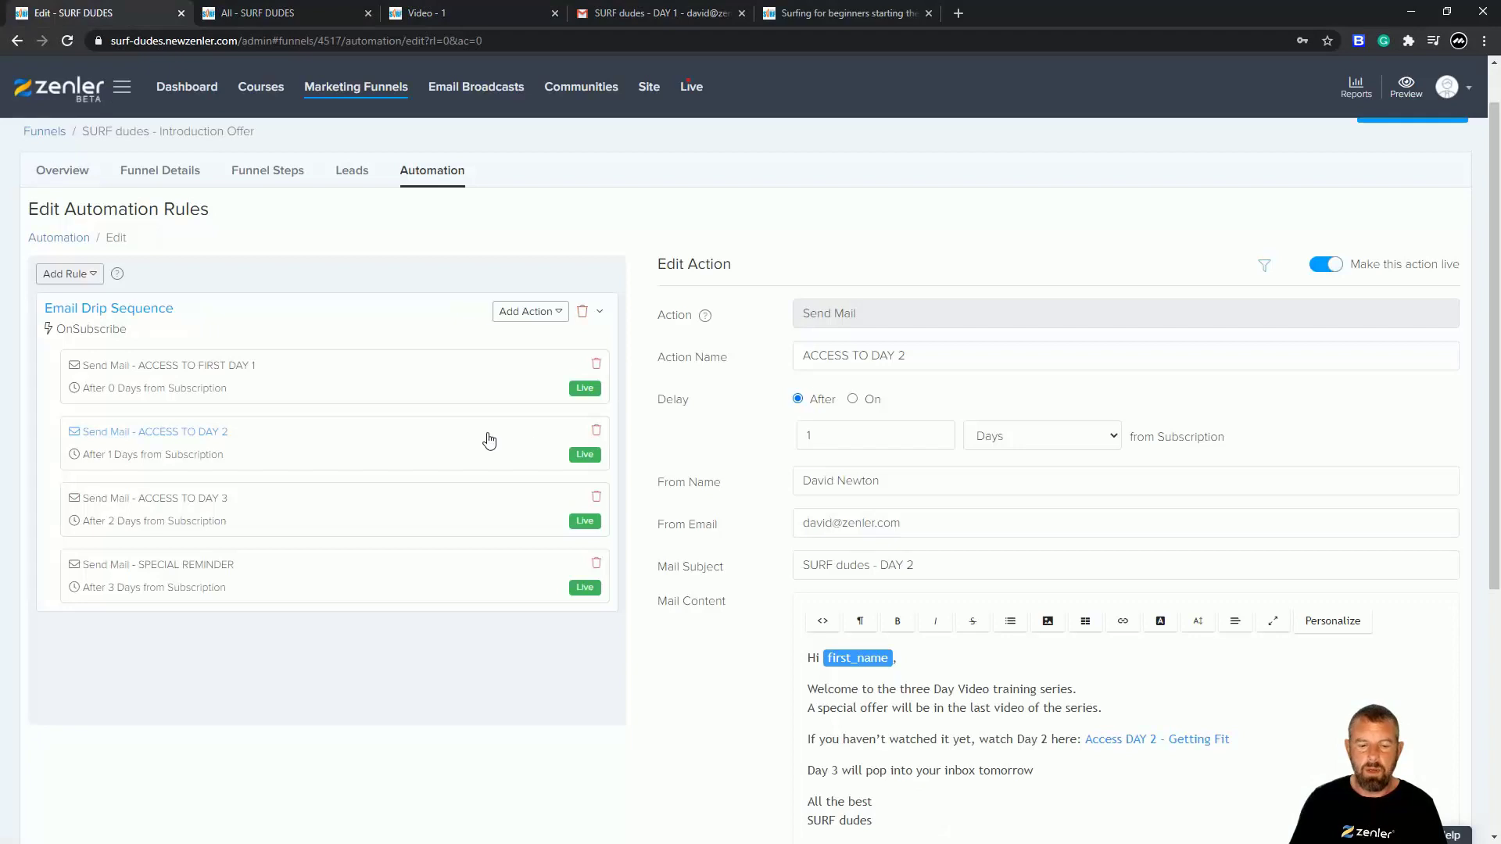
pyautogui.click(261, 371)
pyautogui.scroll(-3, 1001, 563)
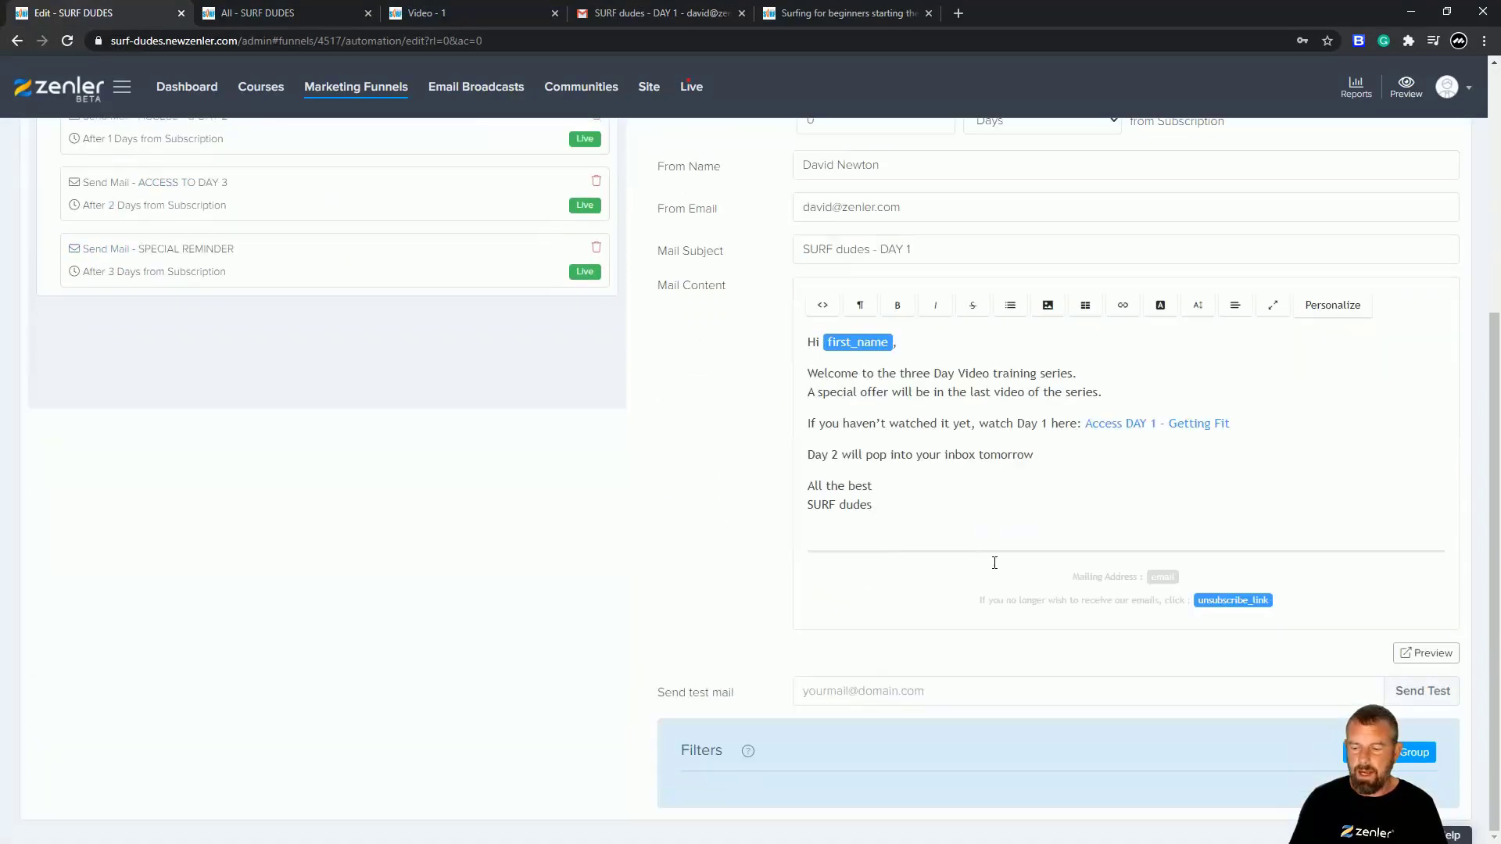
pyautogui.click(1161, 579)
pyautogui.click(1188, 607)
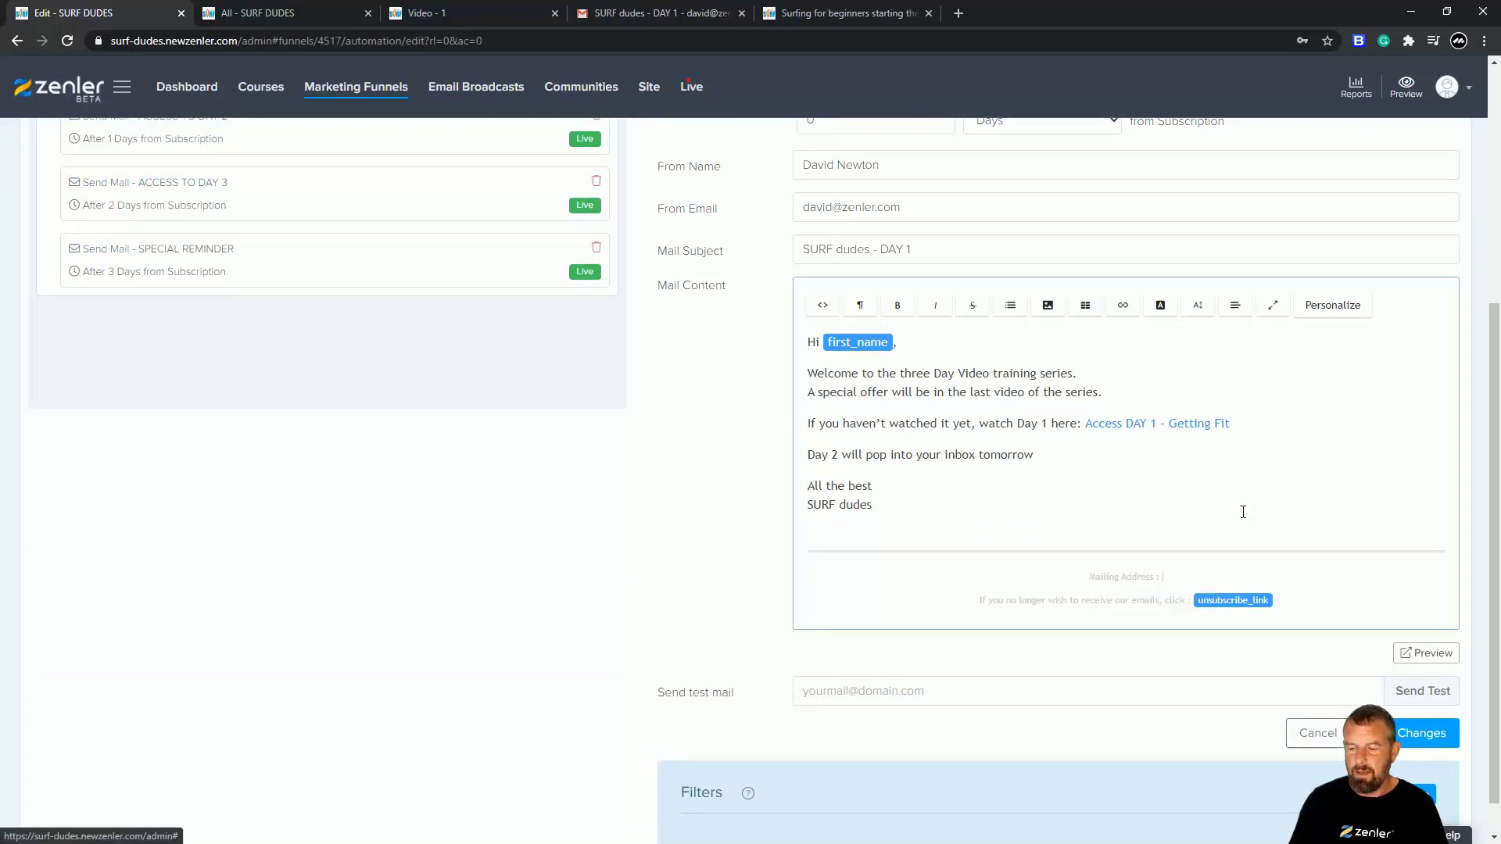
pyautogui.click(1321, 307)
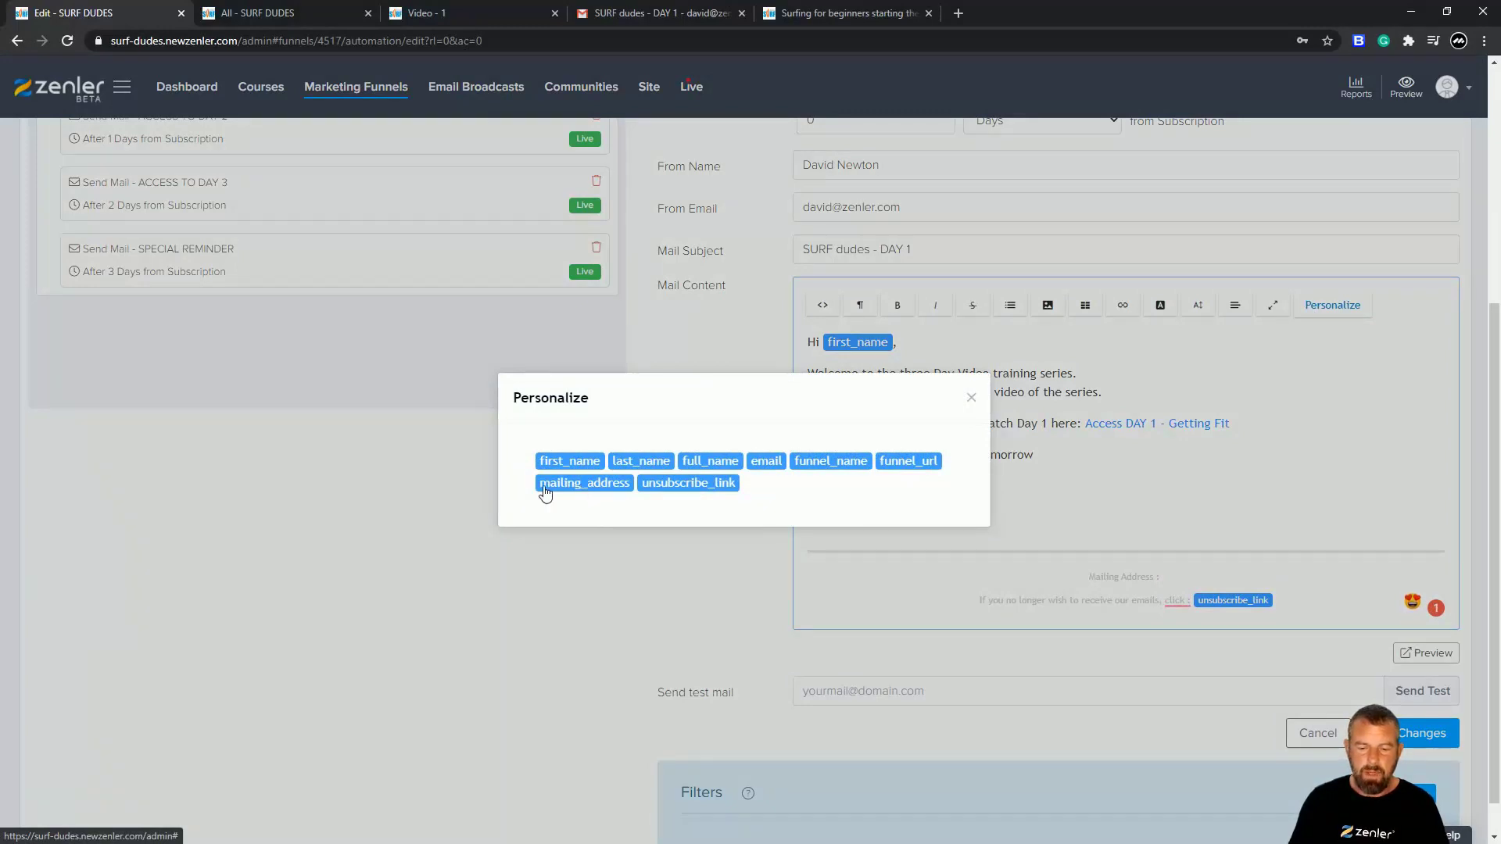
pyautogui.click(765, 463)
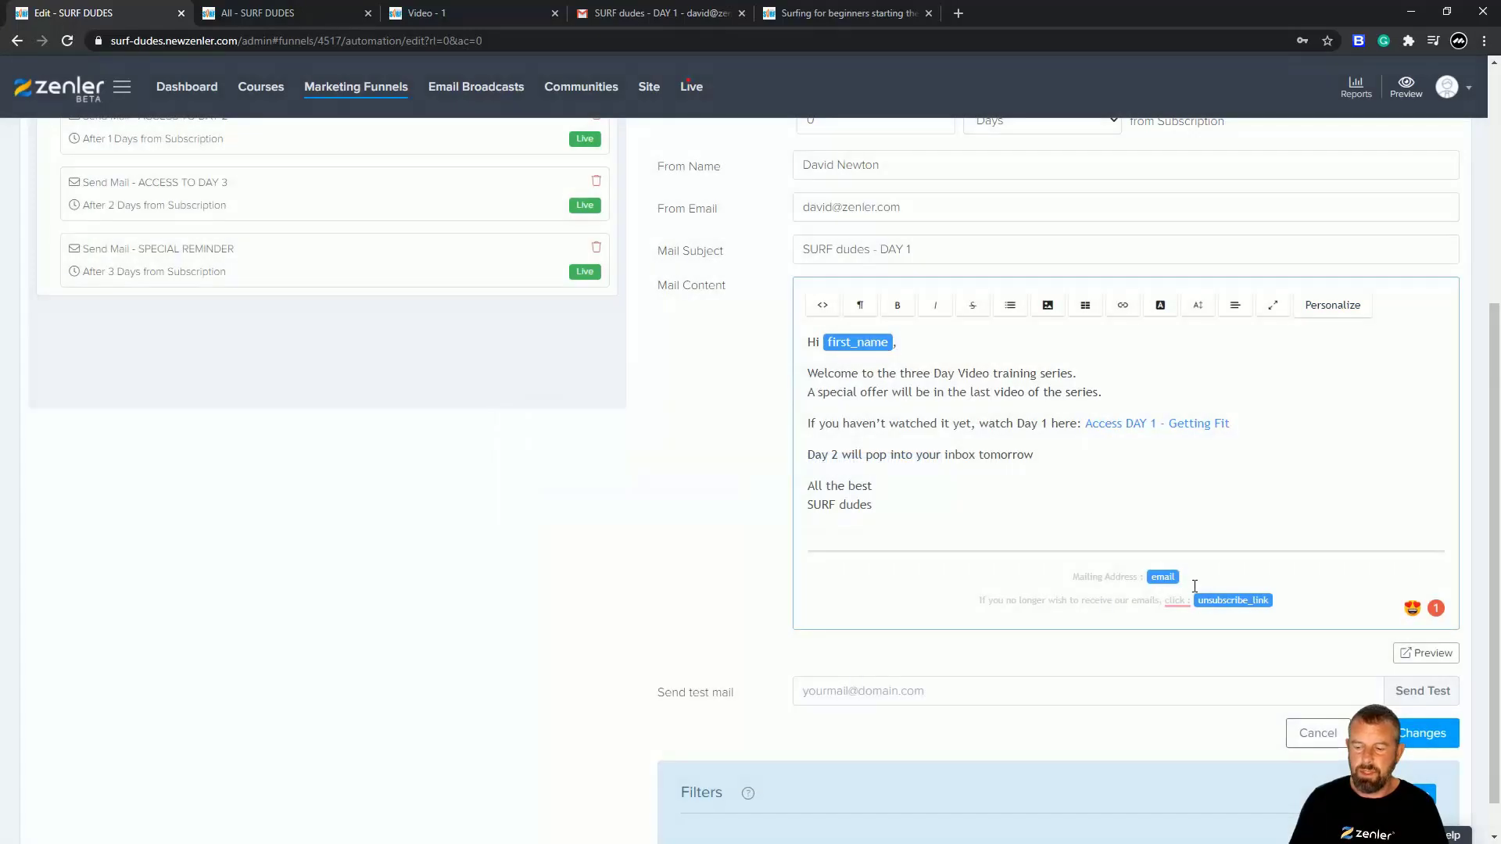
pyautogui.click(1421, 733)
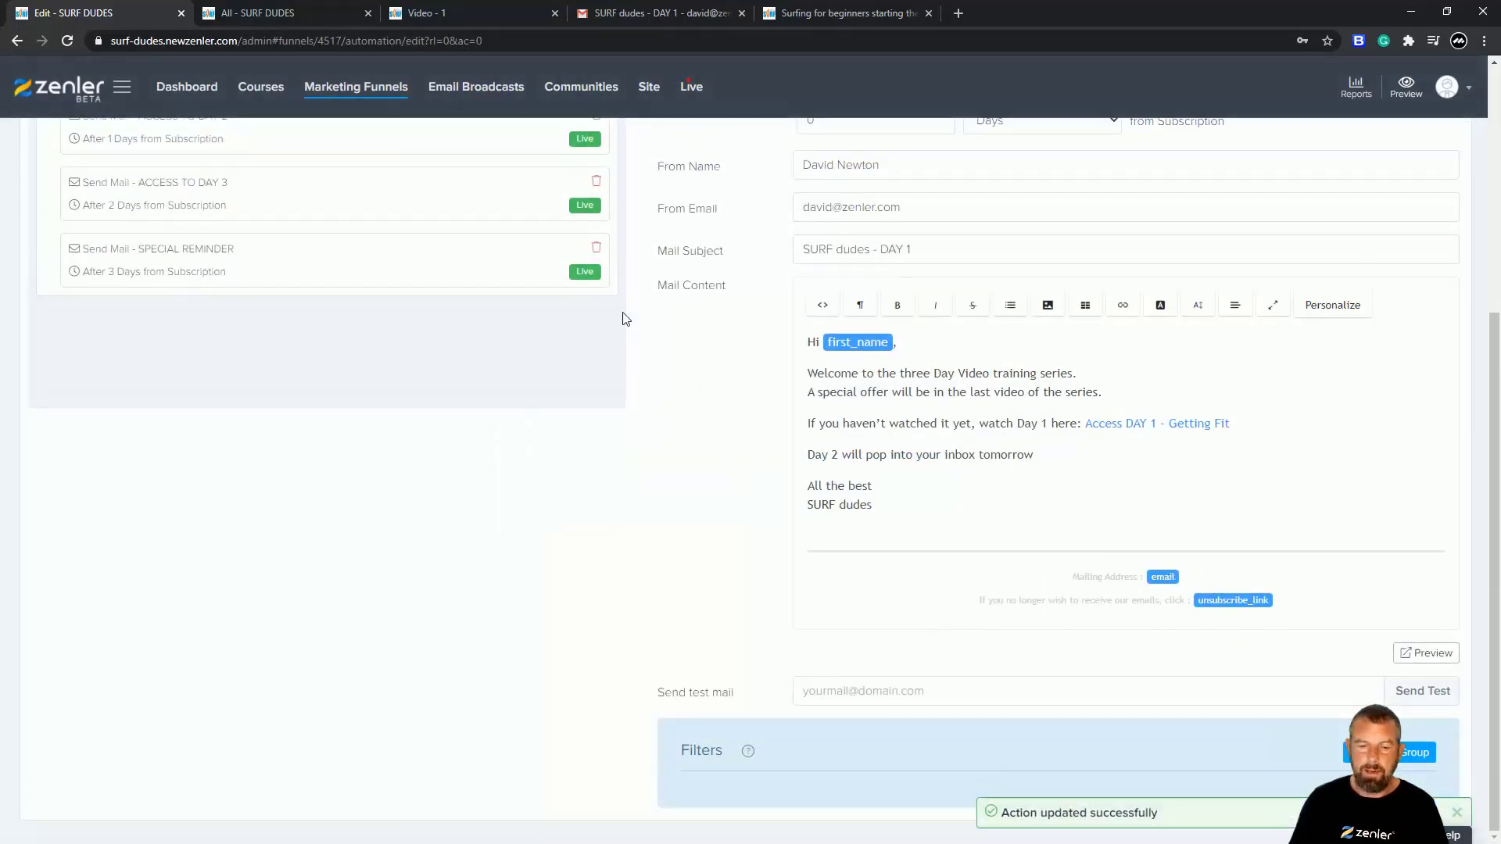
# Switch to Gmail and open the Day 3 Special Offer! email to check its mailing address footer.
pyautogui.click(645, 14)
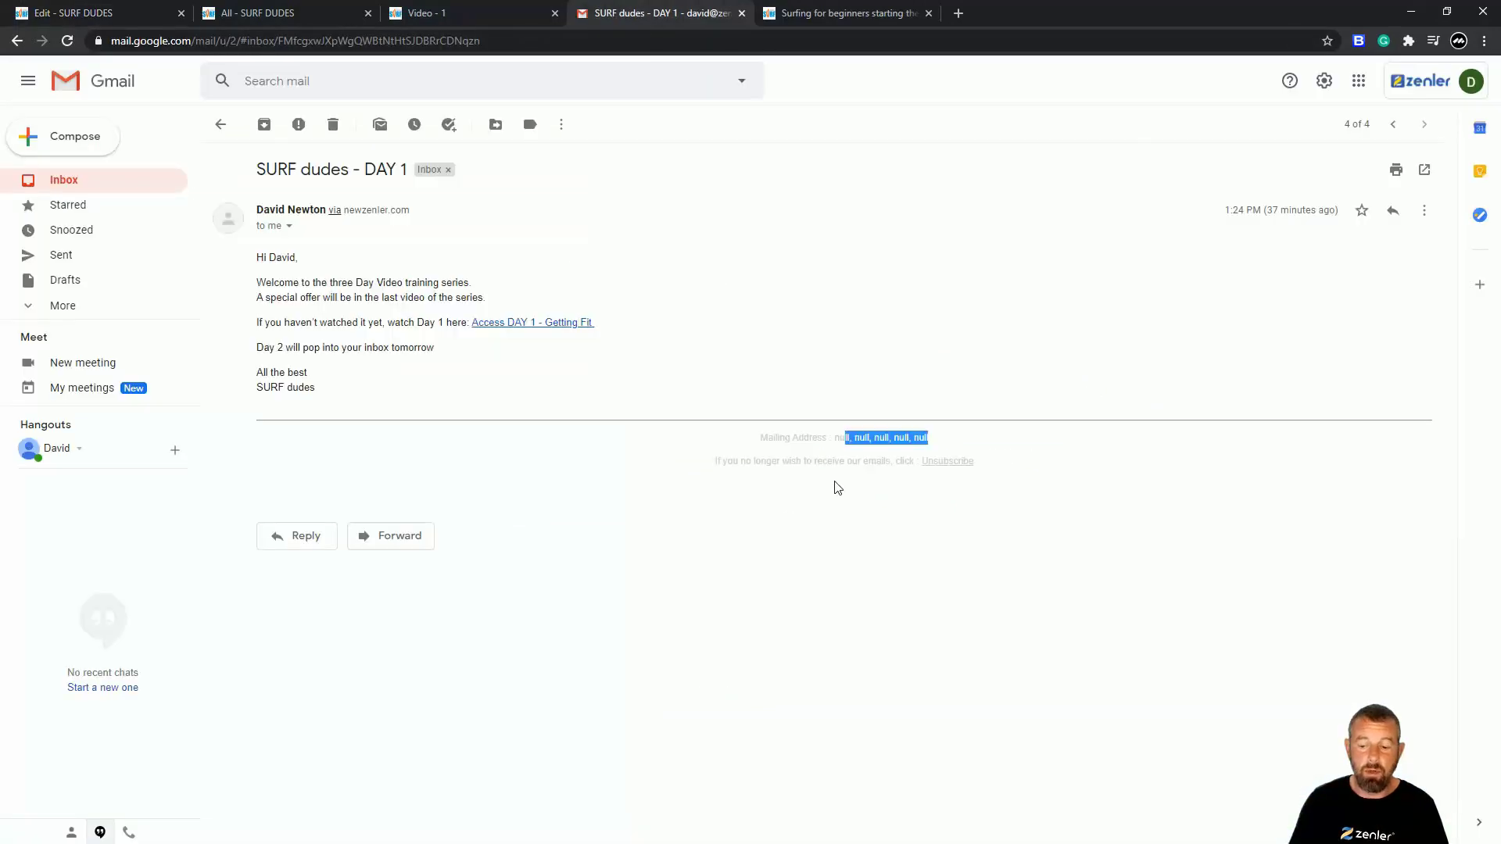
pyautogui.click(65, 183)
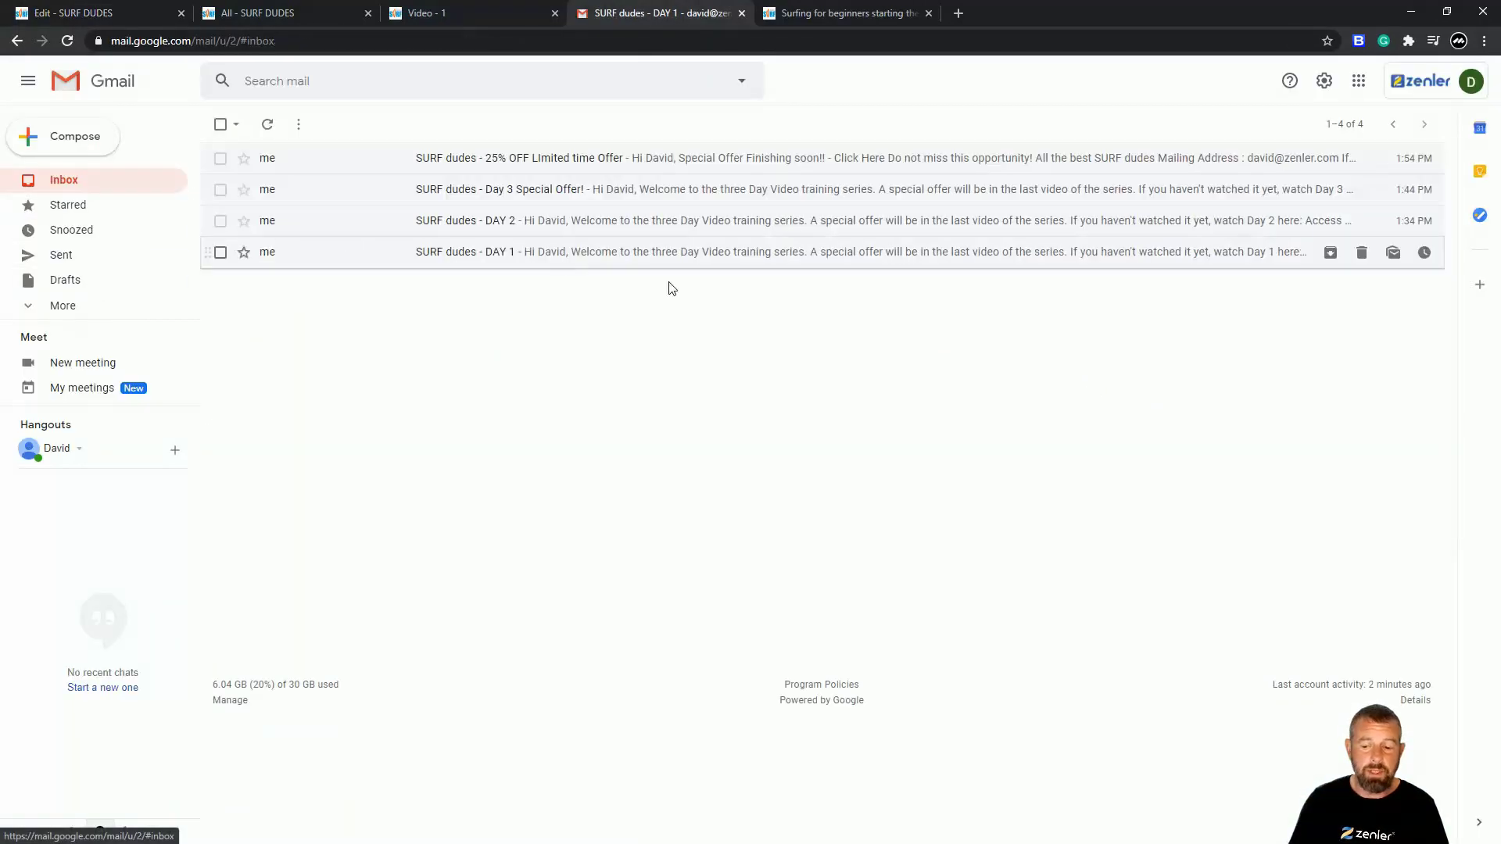
pyautogui.click(422, 190)
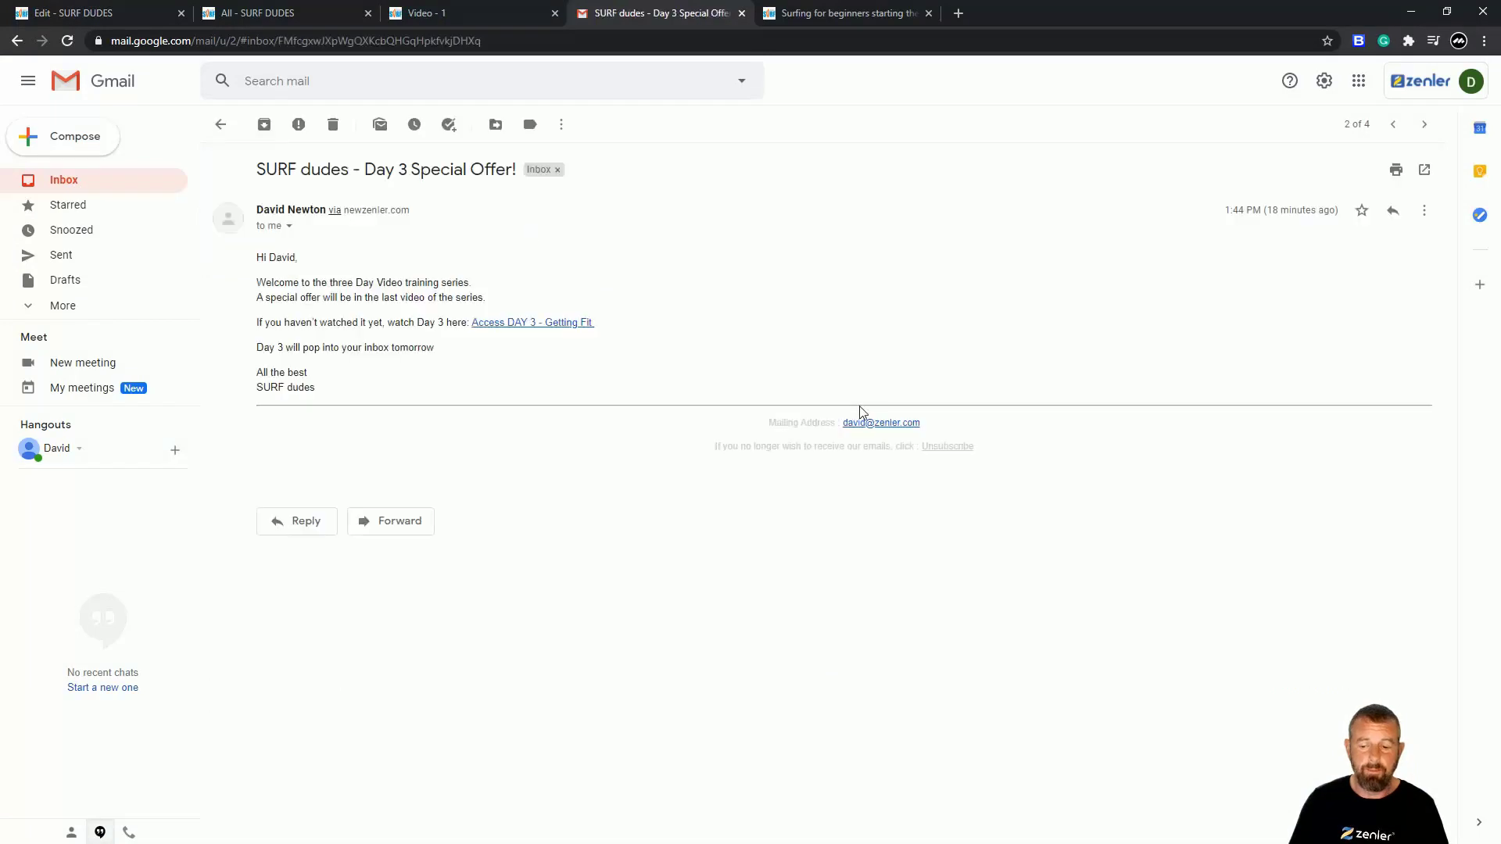